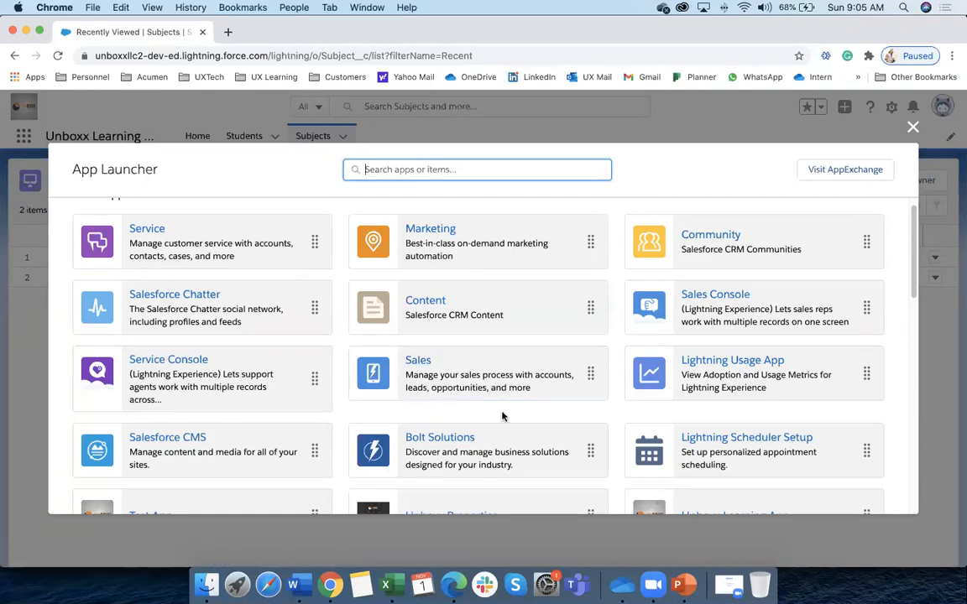
scroll(308, 361, down, 2)
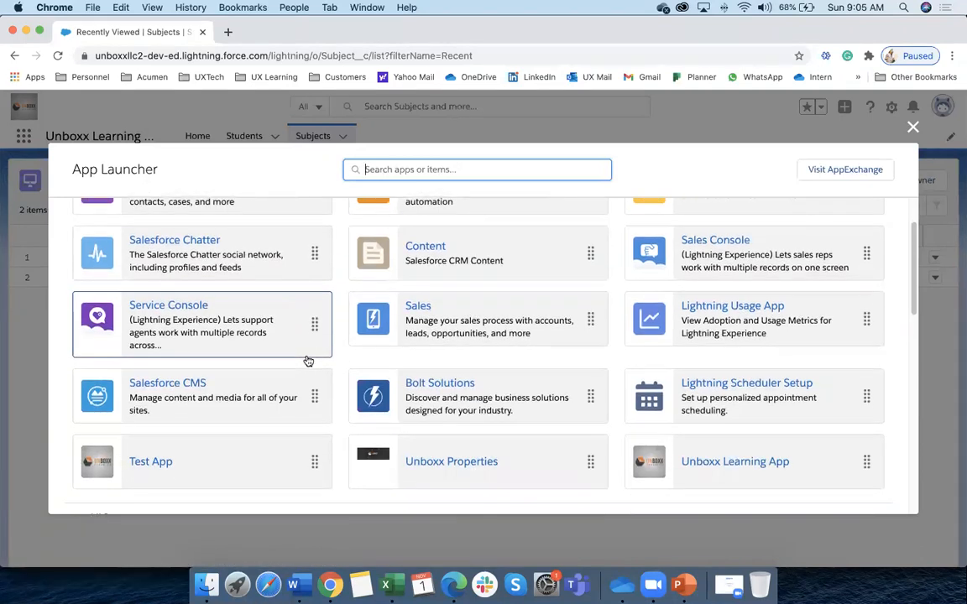
scroll(308, 361, up, 2)
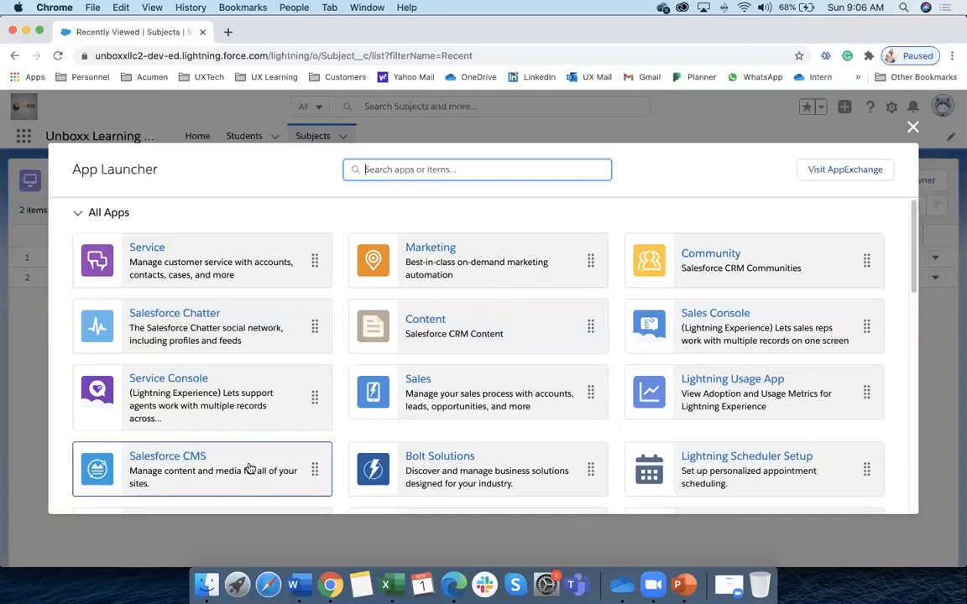
scroll(248, 466, down, 2)
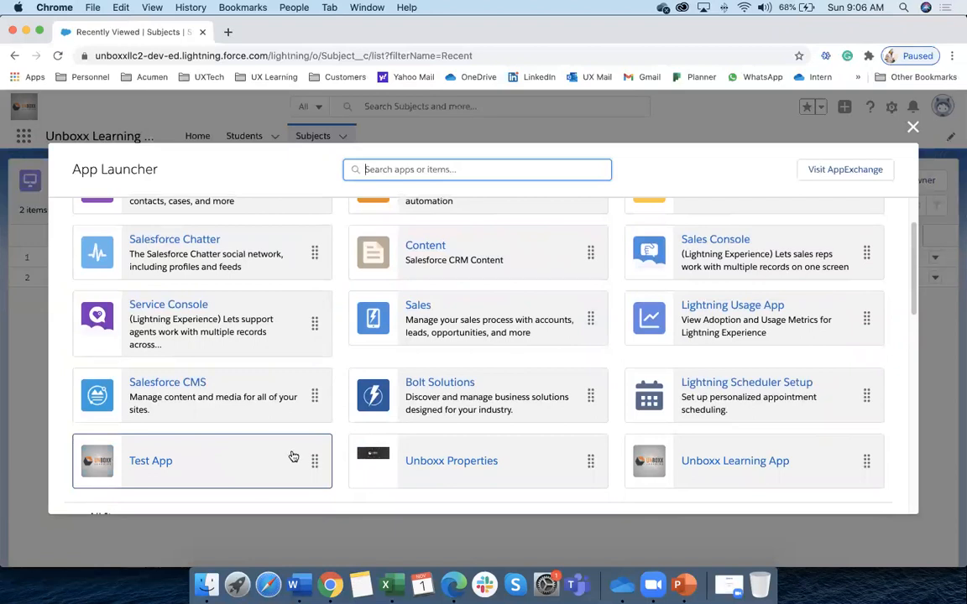
scroll(293, 453, up, 2)
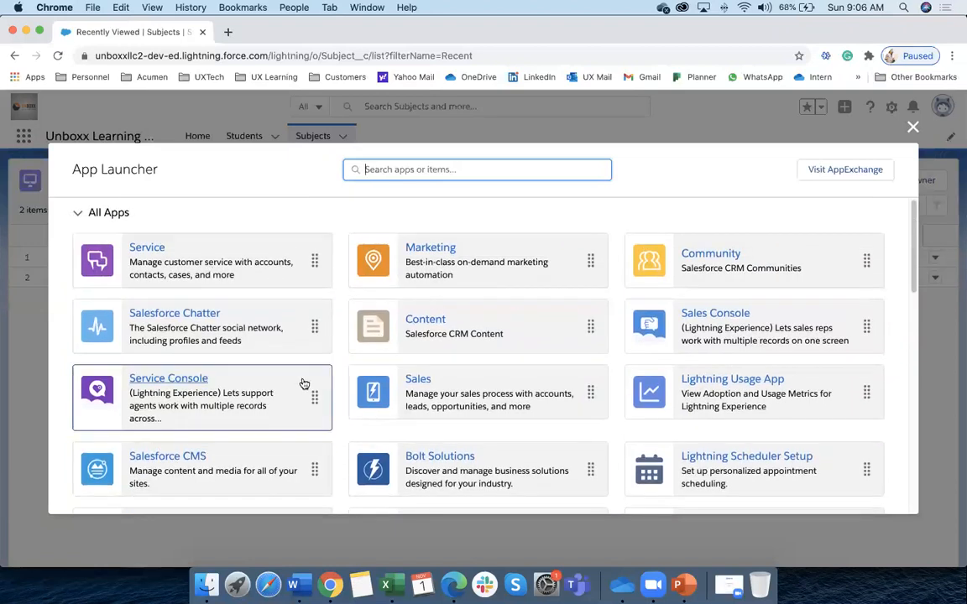
scroll(304, 384, down, 4)
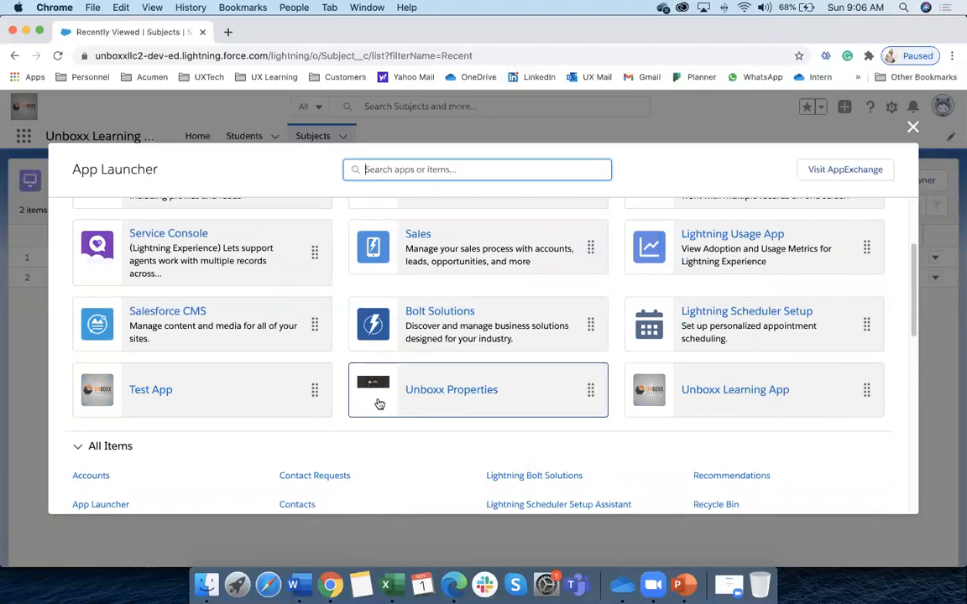
scroll(379, 404, up, 4)
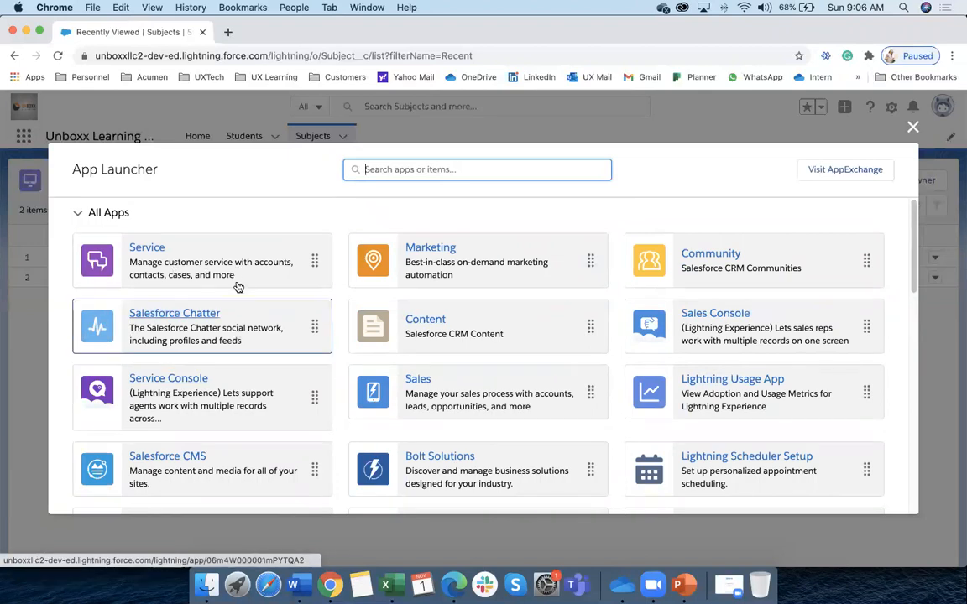
scroll(231, 332, down, 3)
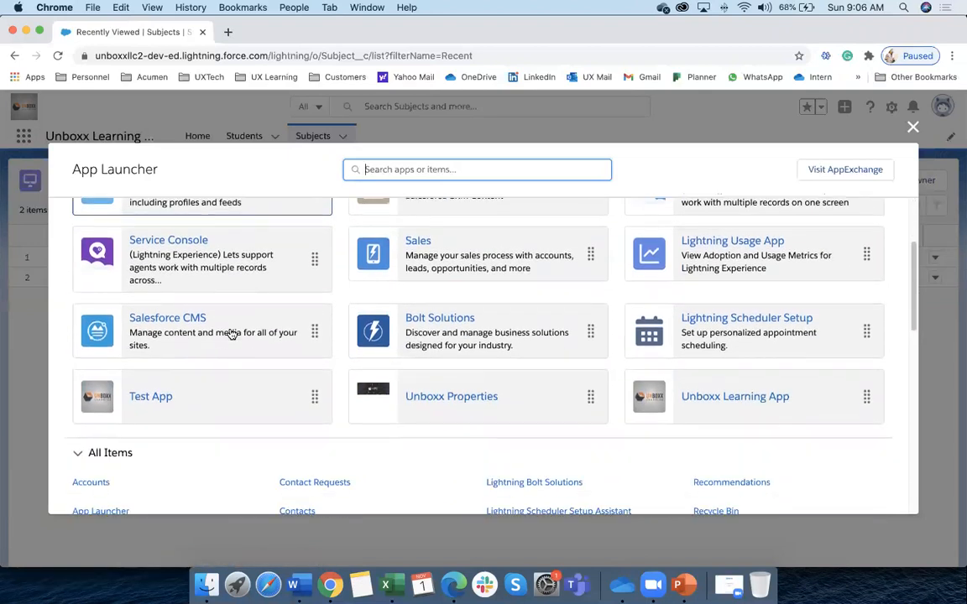
scroll(231, 334, down, 1)
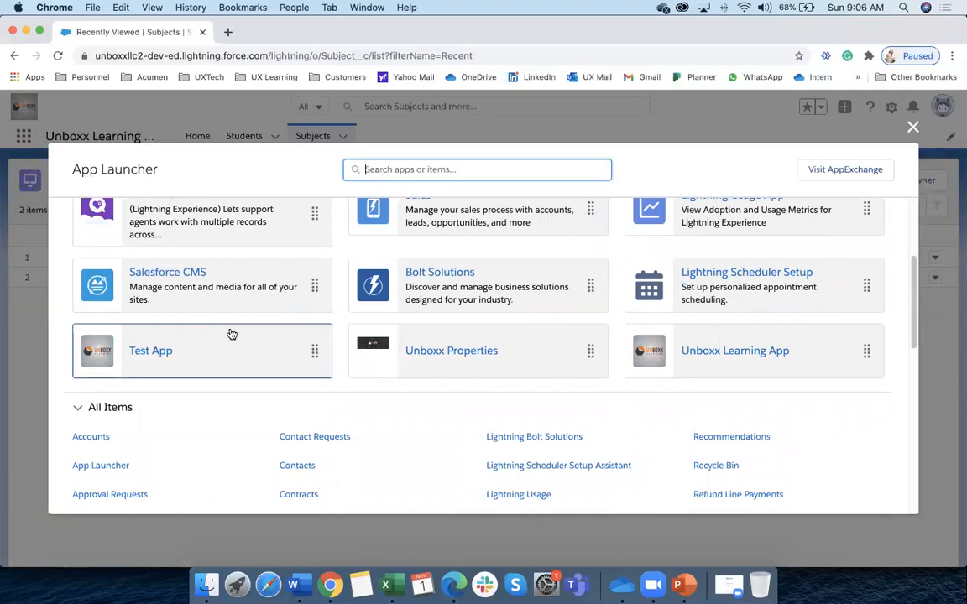
scroll(231, 334, up, 4)
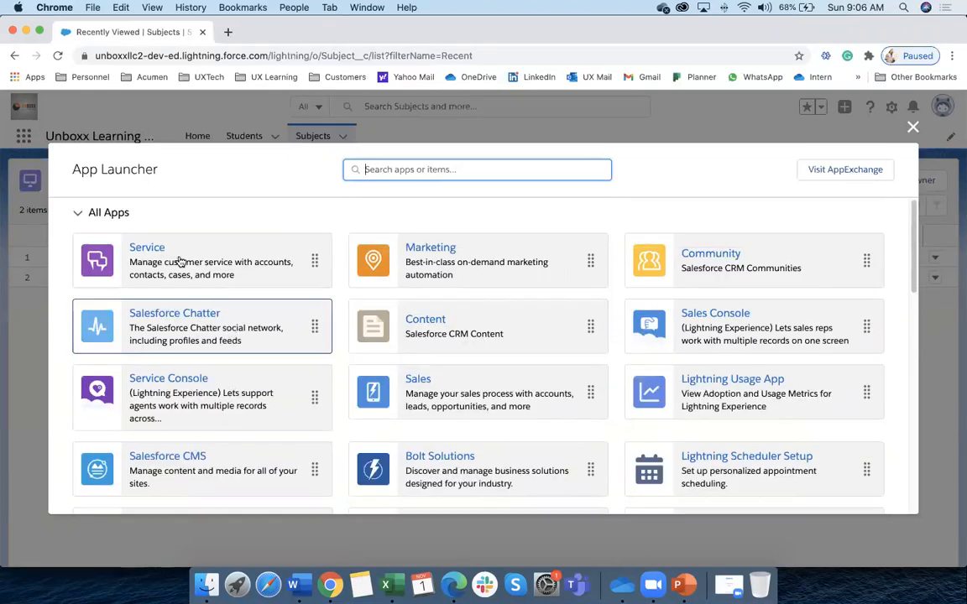
scroll(296, 371, down, 3)
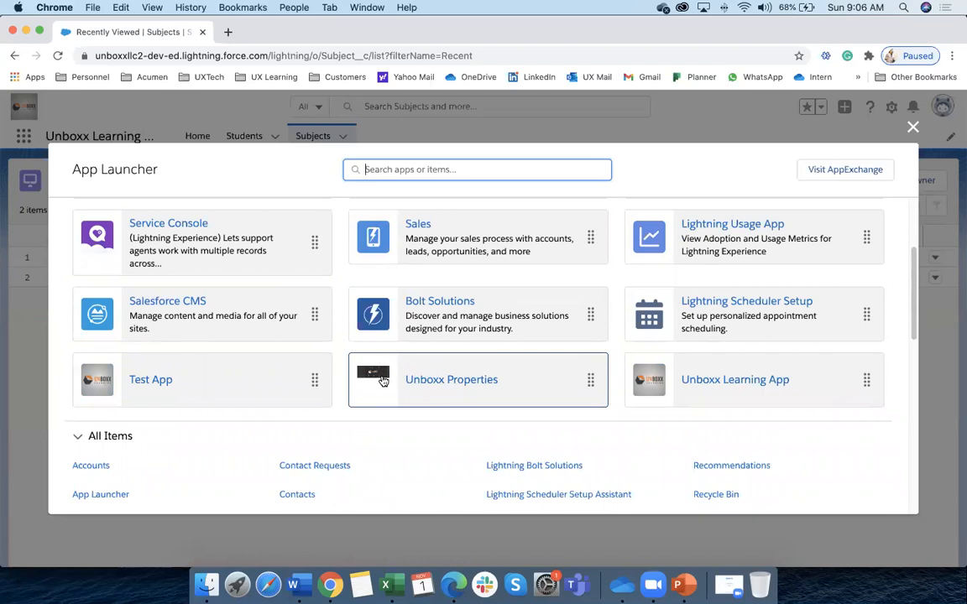
scroll(387, 387, down, 1)
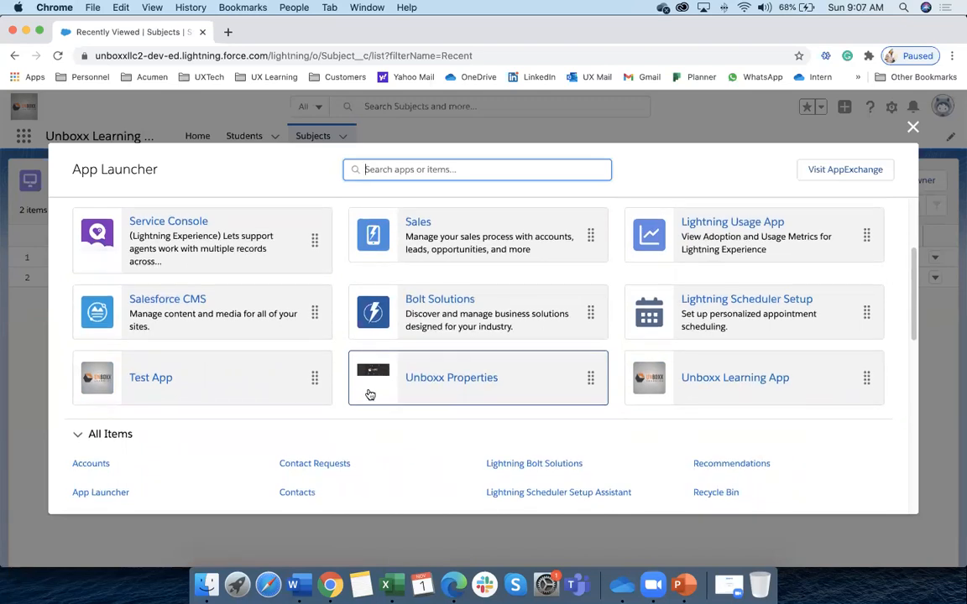
scroll(369, 394, down, 2)
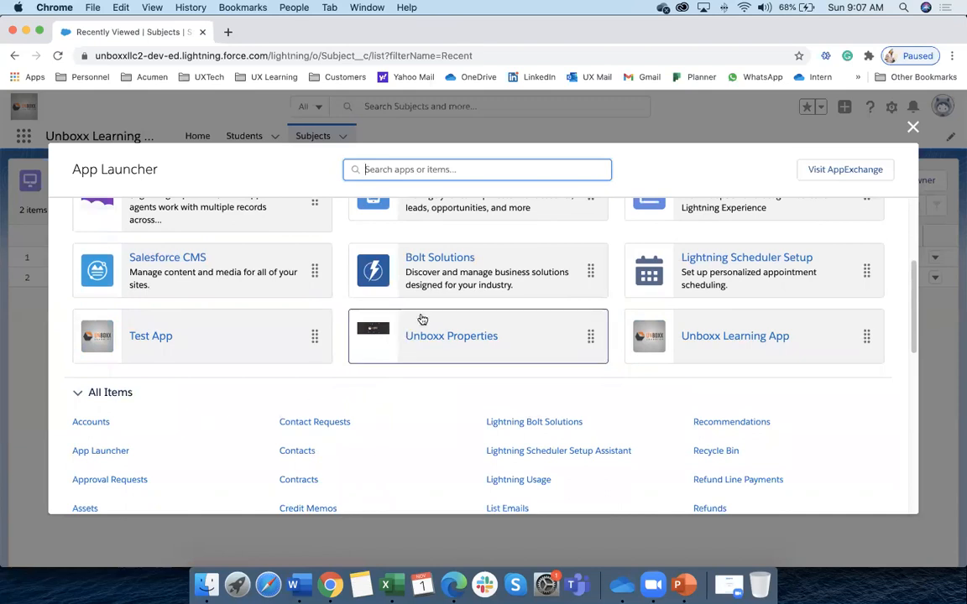
scroll(329, 343, up, 2)
scroll(329, 343, up, 5)
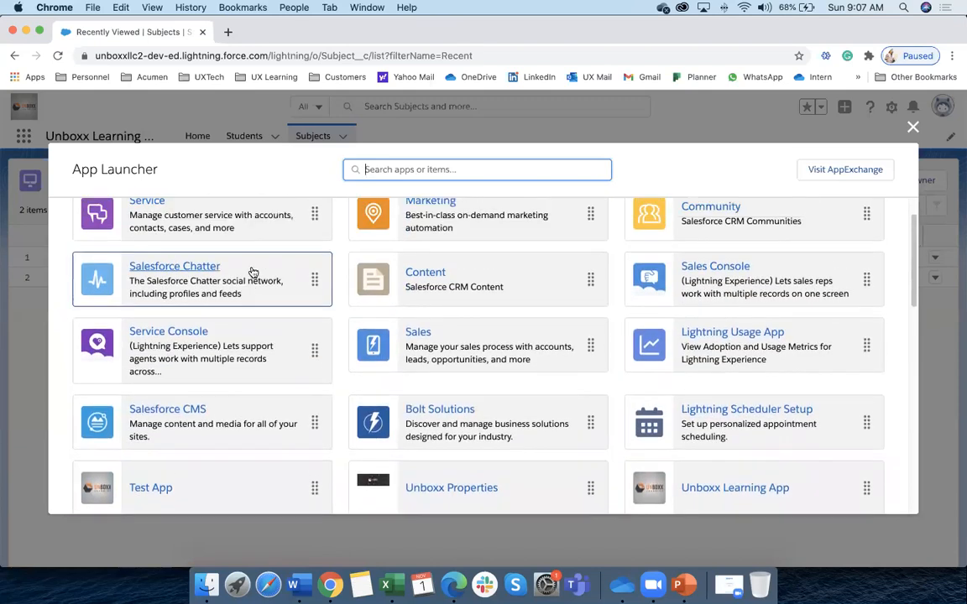
scroll(420, 336, down, 5)
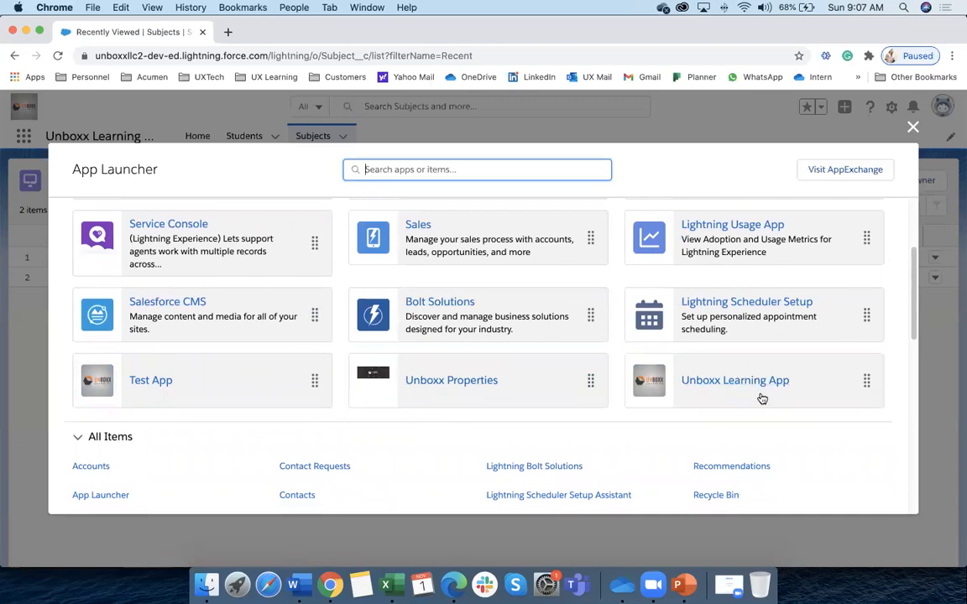
Launch Unboxx Properties, view its Properties and Offer lists, then bring up the Excel workbook
click(434, 390)
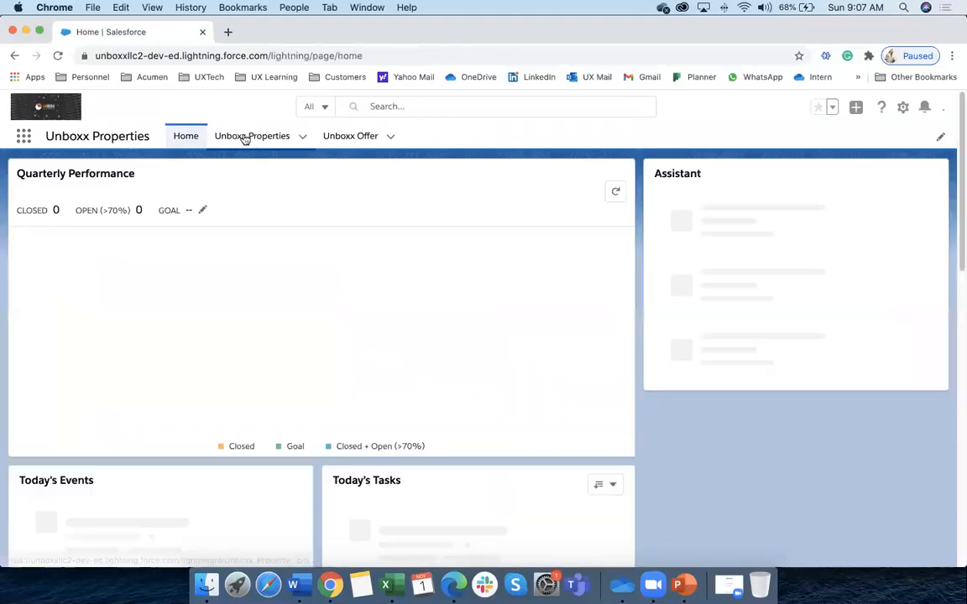
click(244, 138)
click(350, 143)
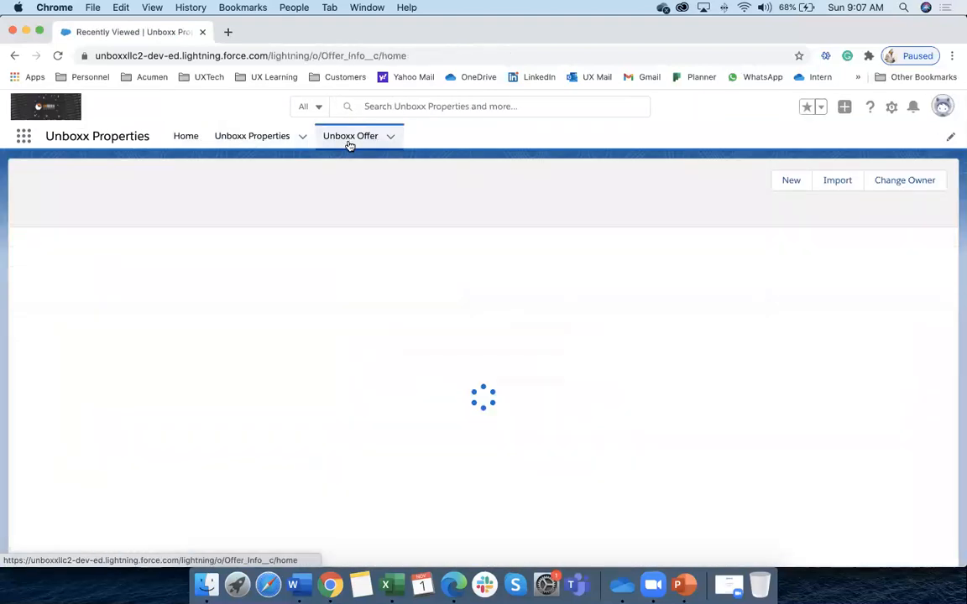
click(254, 138)
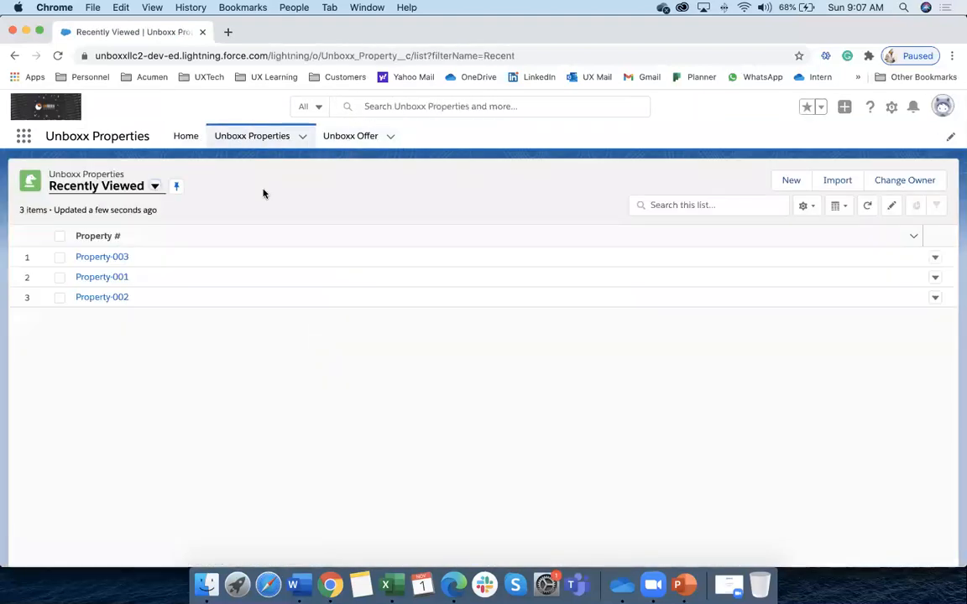
click(385, 585)
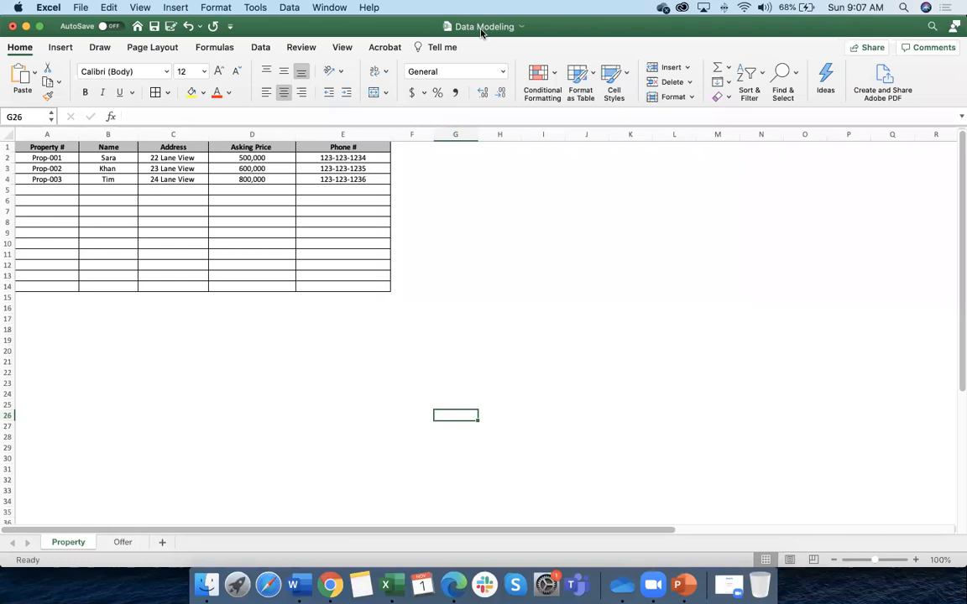
Review the Offer sheet headers: Buyers Name, Offer Amount, Address and Cell
scroll(210, 353, down, 1)
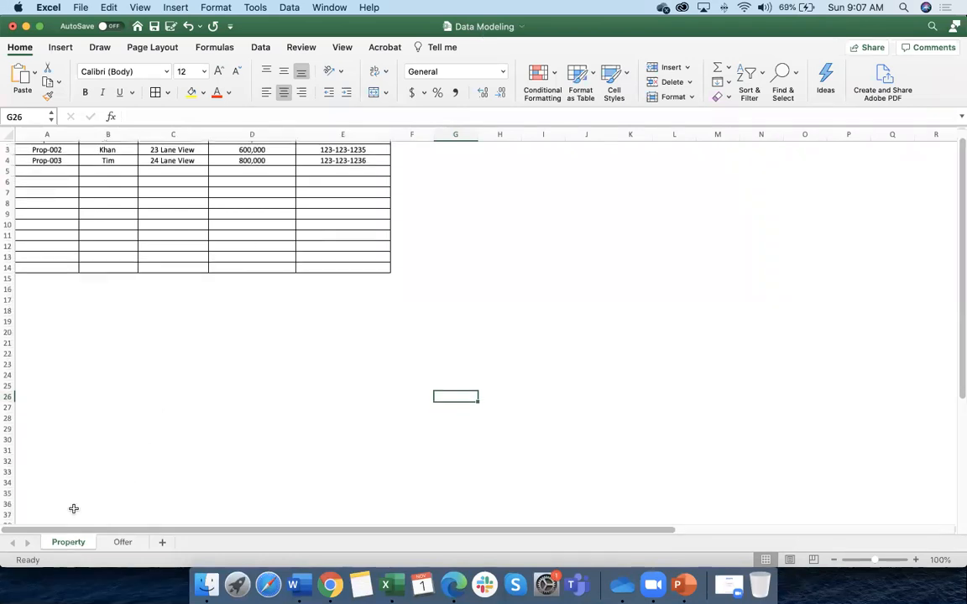
scroll(84, 458, up, 1)
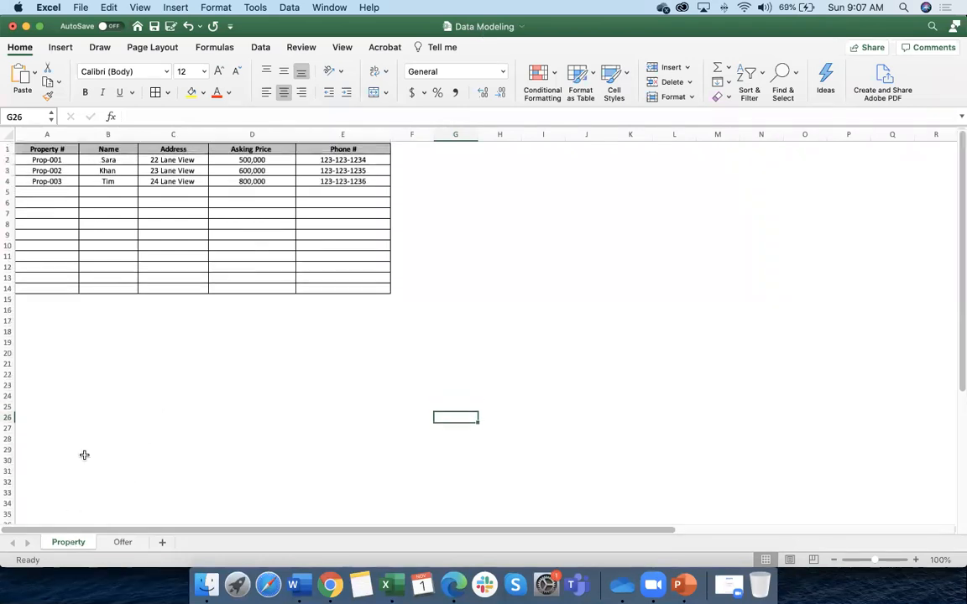
click(120, 543)
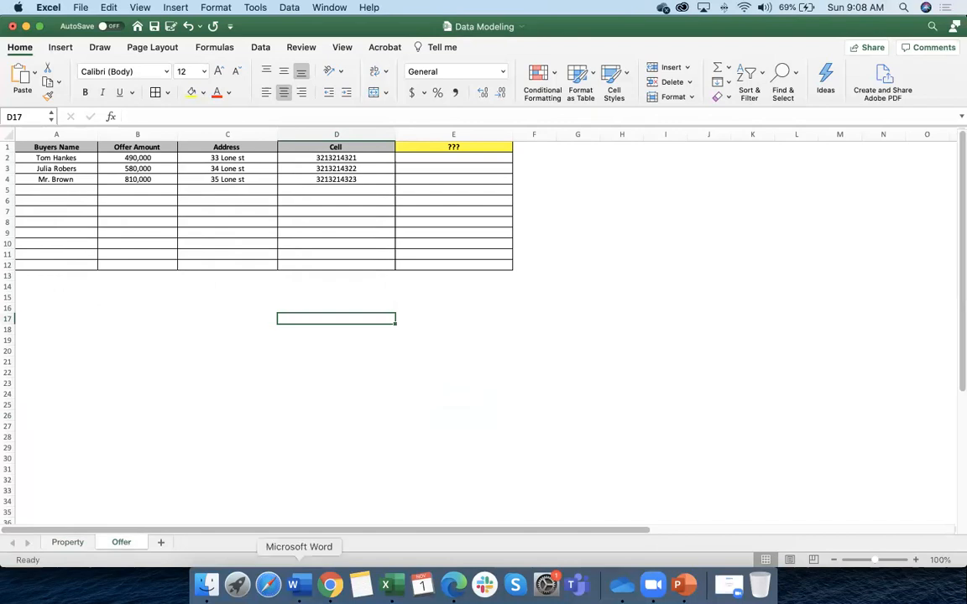
click(331, 585)
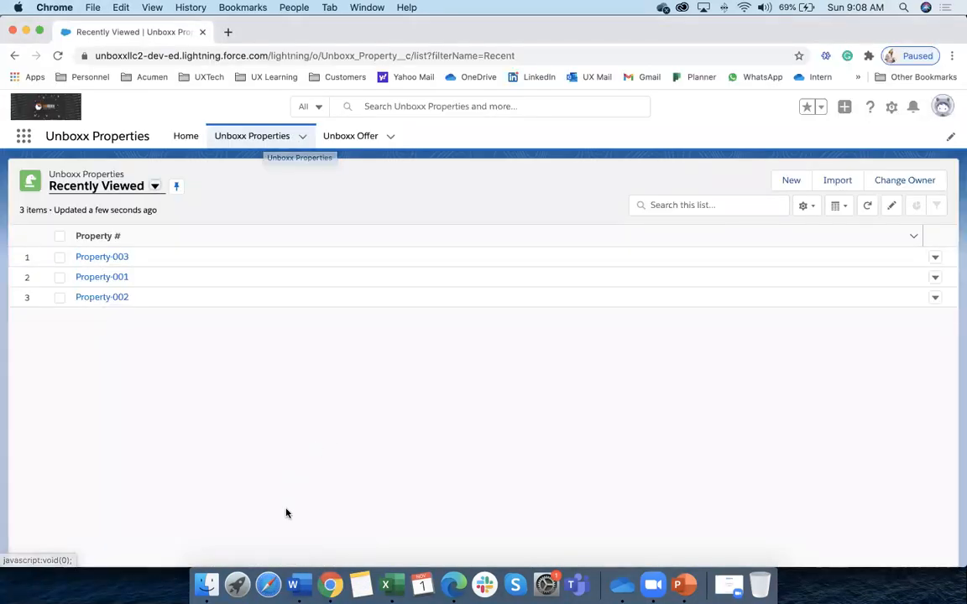
click(388, 587)
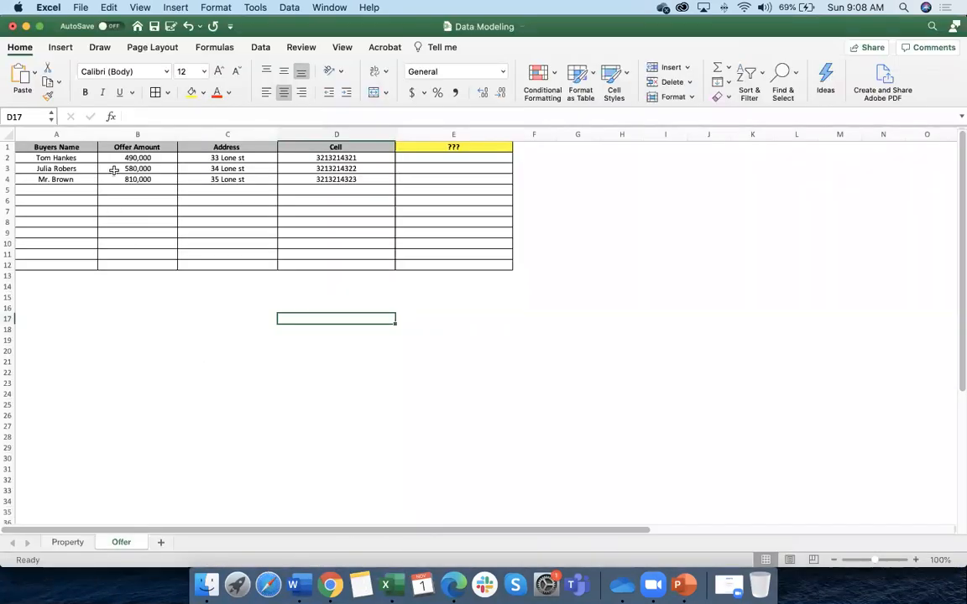
click(78, 148)
click(132, 146)
click(205, 146)
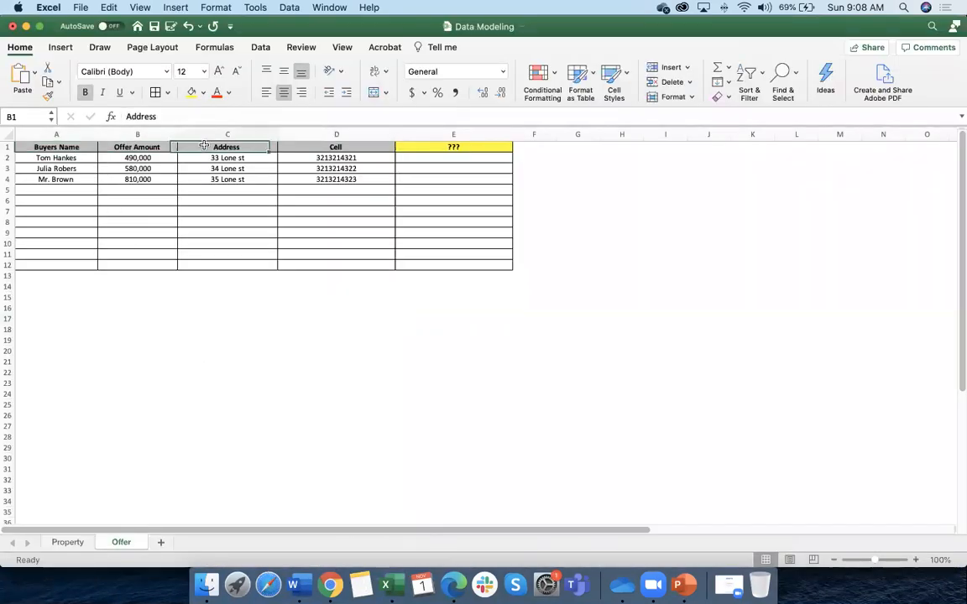
click(315, 146)
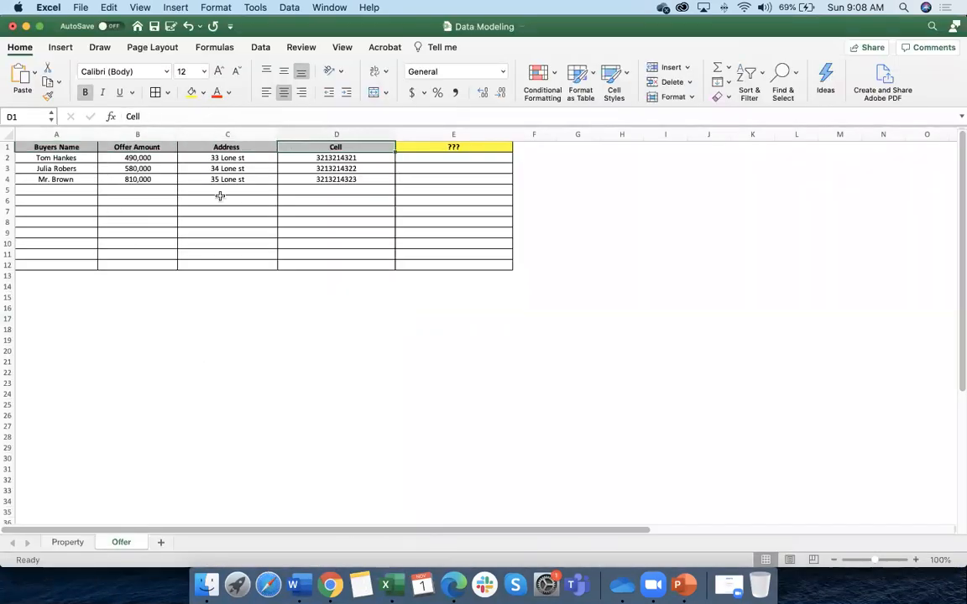
Review the Property sheet headers: Property #, Name, Address, Asking Price and Phone #
click(67, 542)
click(54, 147)
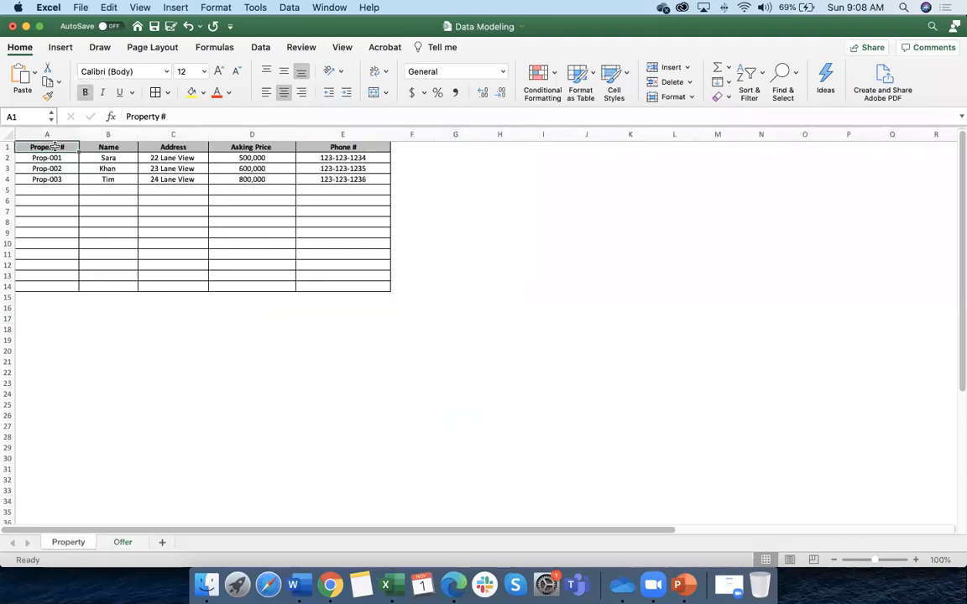
click(109, 146)
click(162, 147)
click(228, 146)
click(317, 146)
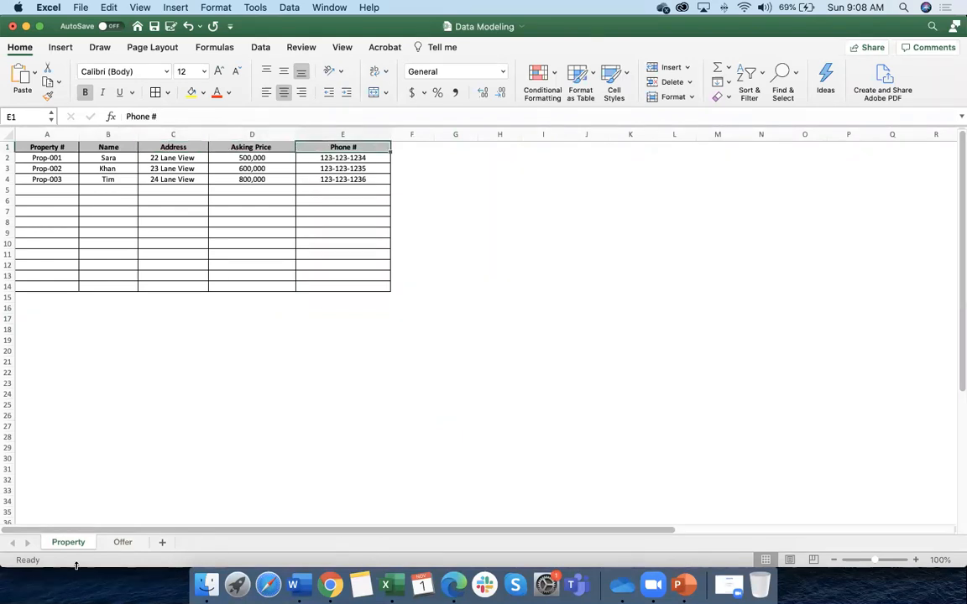
Recheck the Offer columns, including the yellow ??? placeholder, then return to Salesforce
click(123, 542)
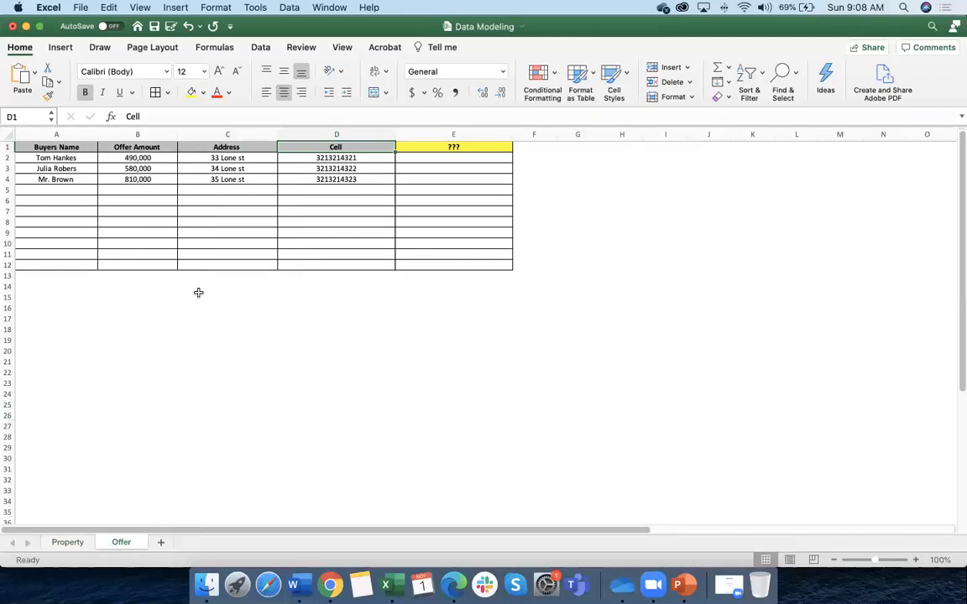
click(92, 147)
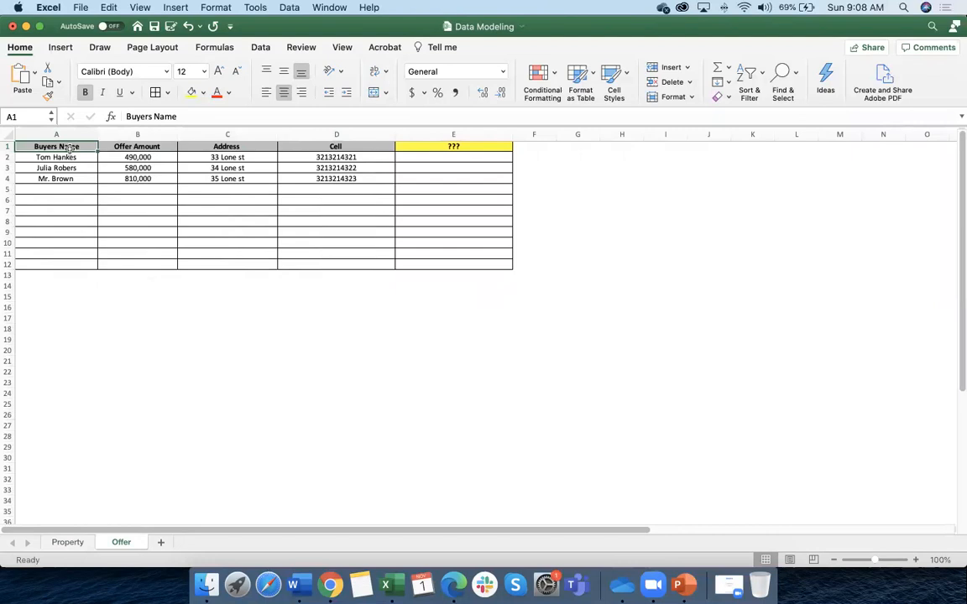
click(120, 147)
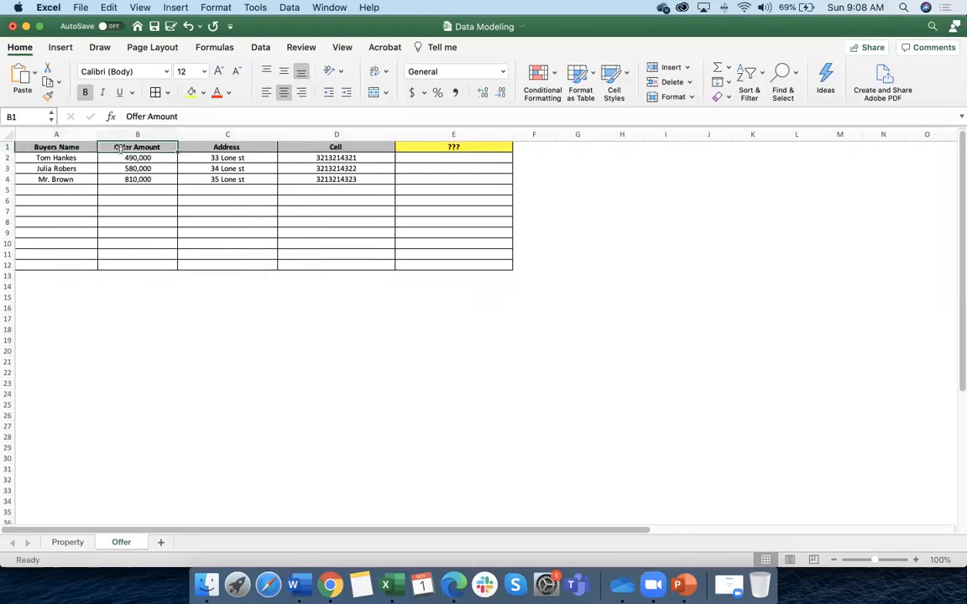
click(234, 148)
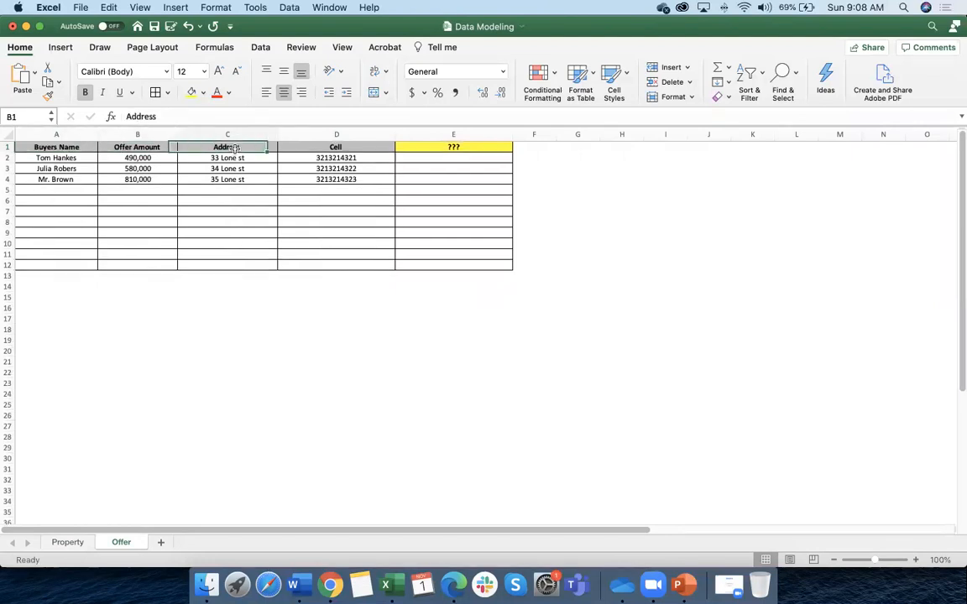
click(195, 136)
click(340, 147)
click(453, 147)
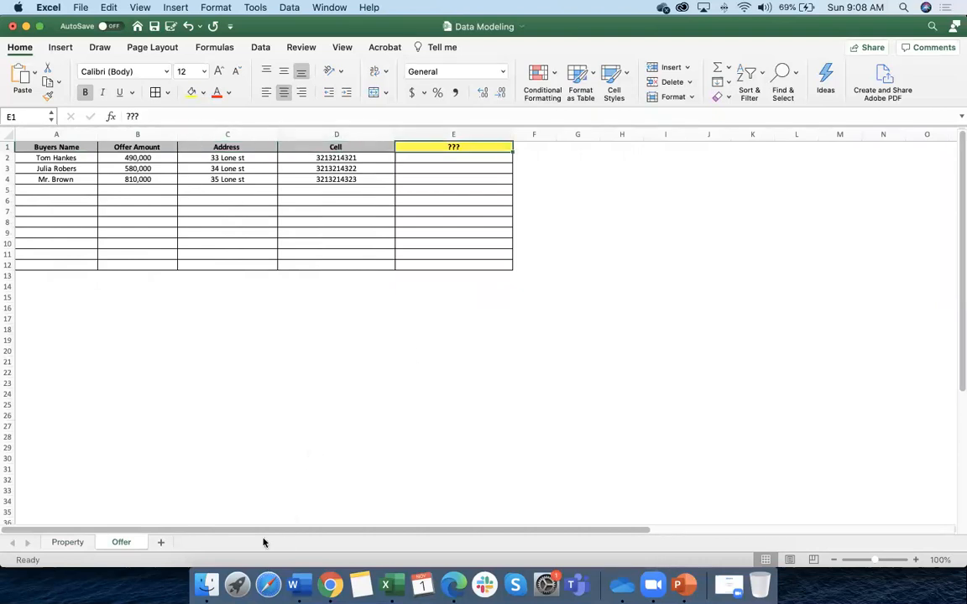
click(62, 541)
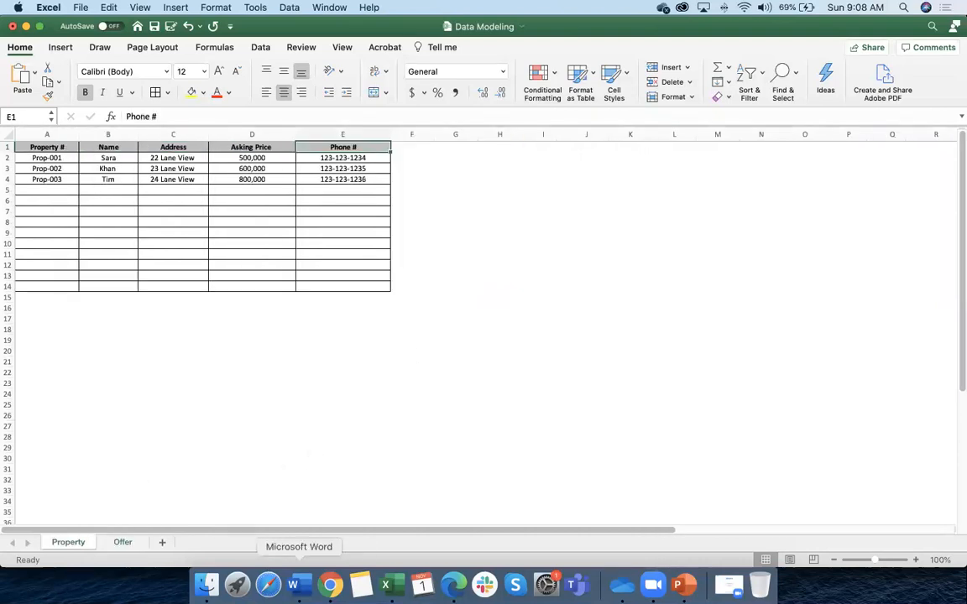
click(330, 585)
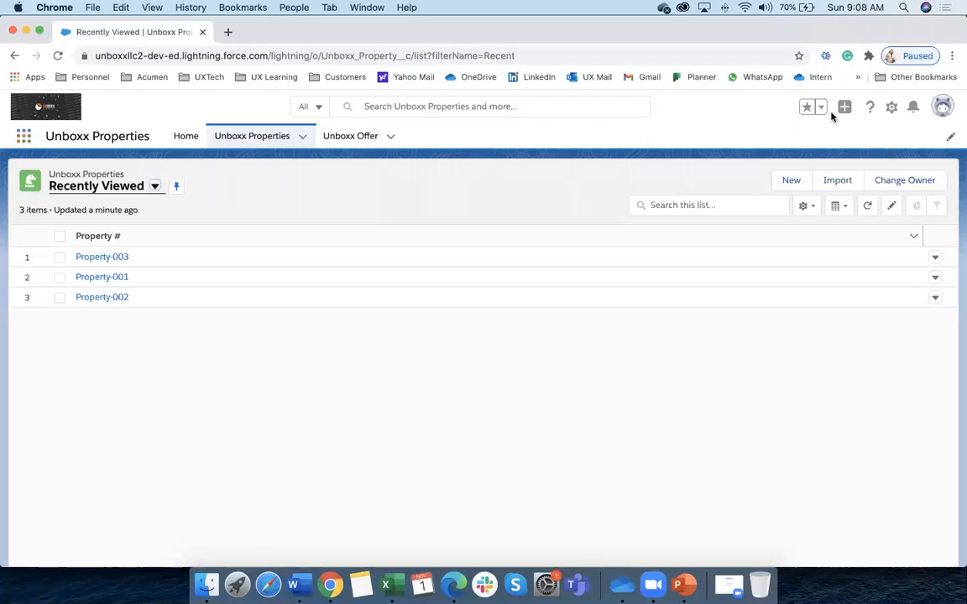
Open Salesforce Setup from the gear menu in a new tab
click(891, 106)
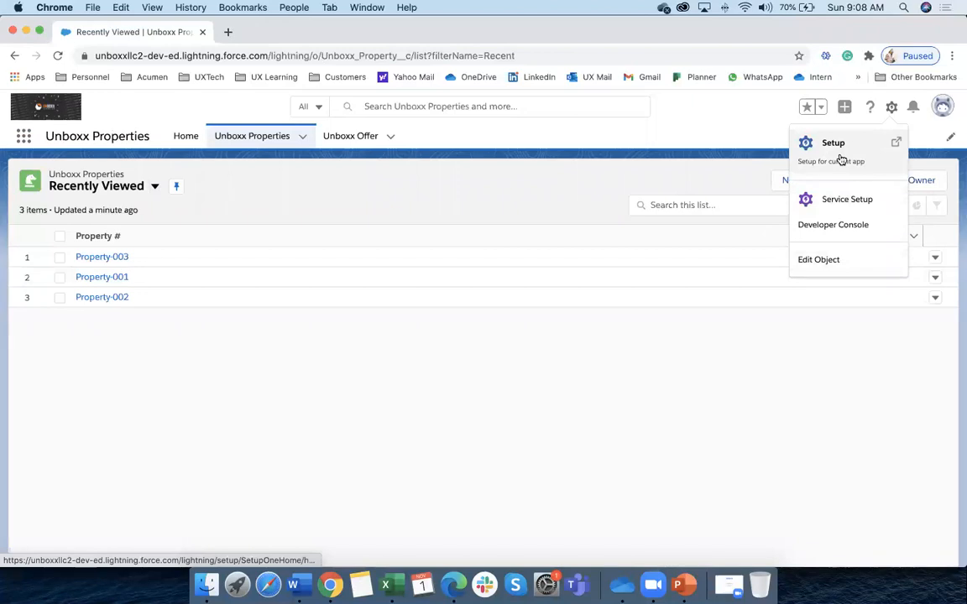
click(894, 112)
click(892, 109)
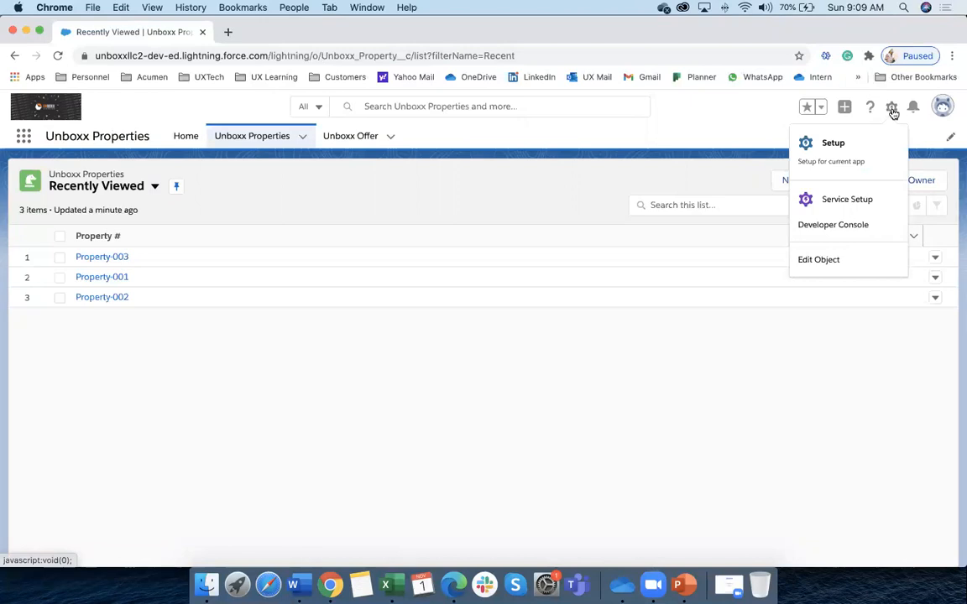
click(850, 144)
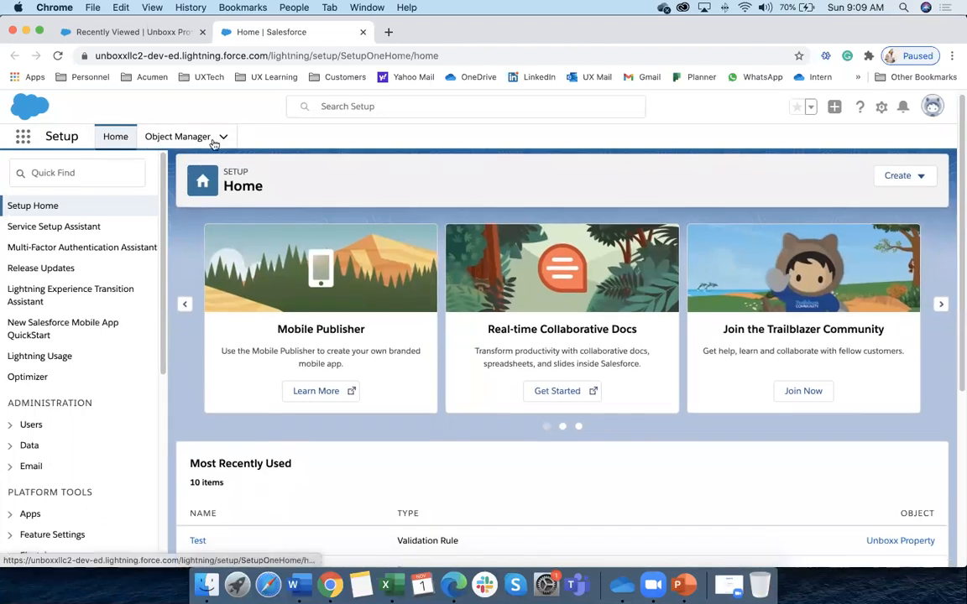
click(175, 141)
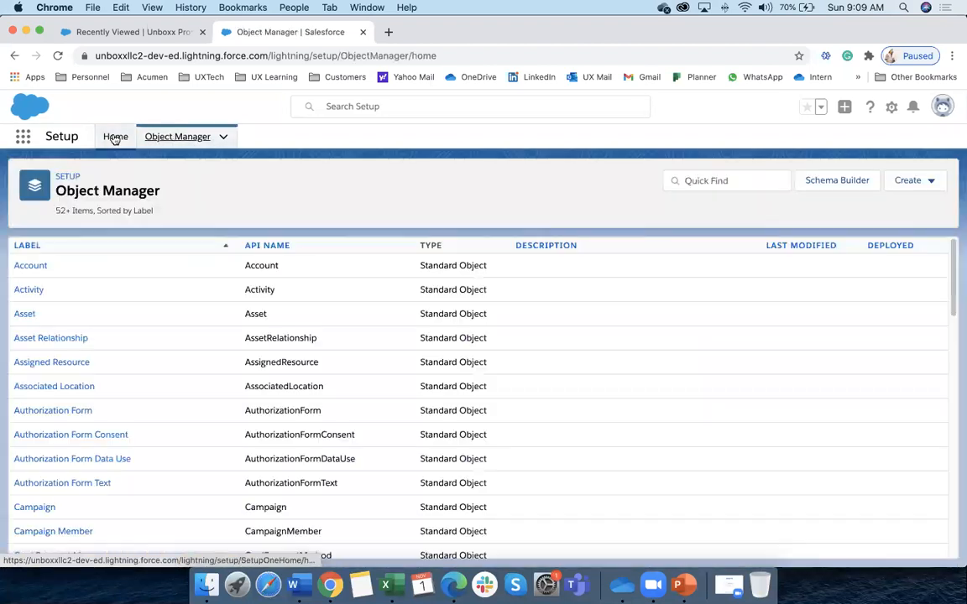
click(115, 138)
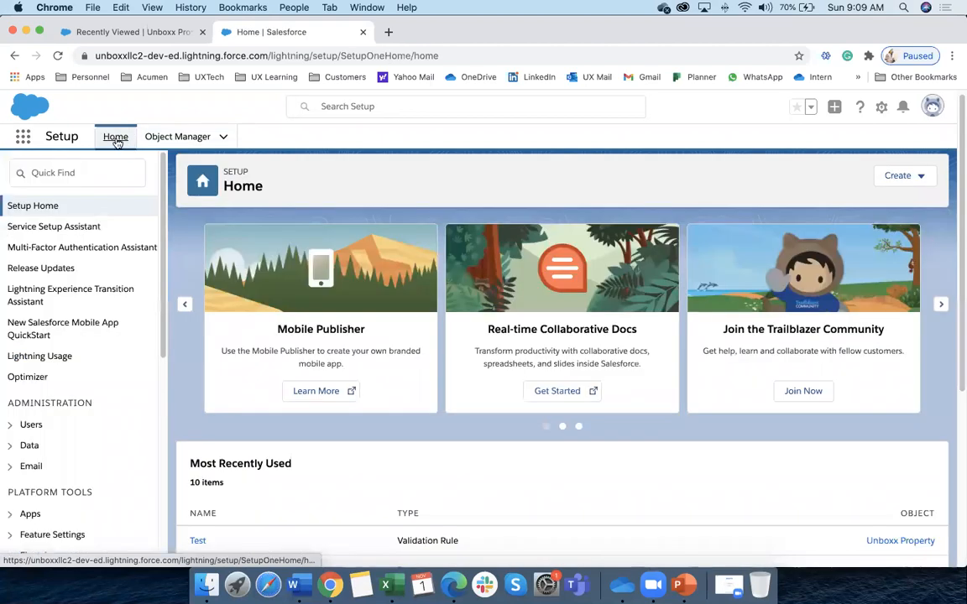
scroll(76, 317, down, 10)
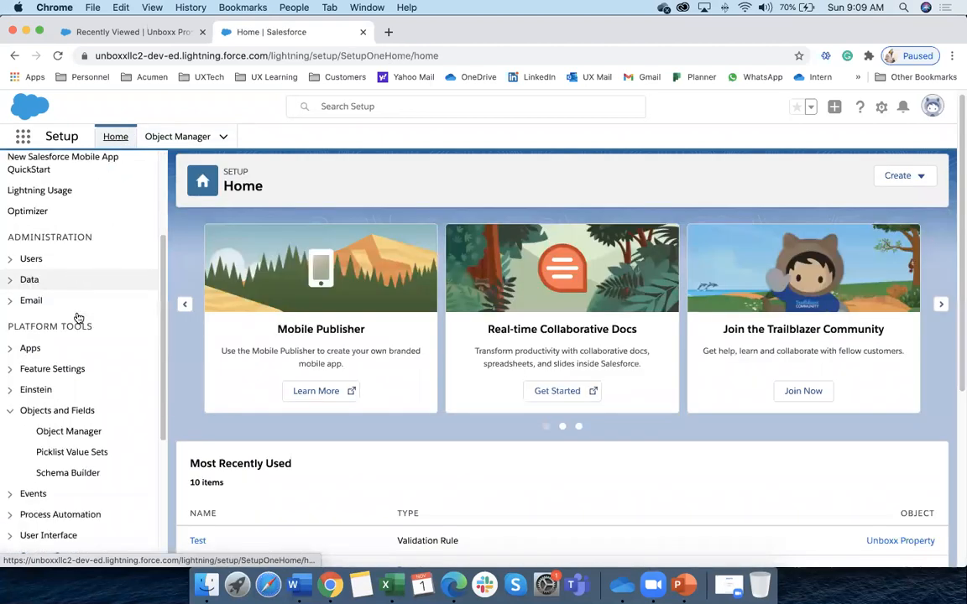
scroll(75, 317, up, 10)
scroll(75, 316, down, 10)
scroll(76, 317, up, 10)
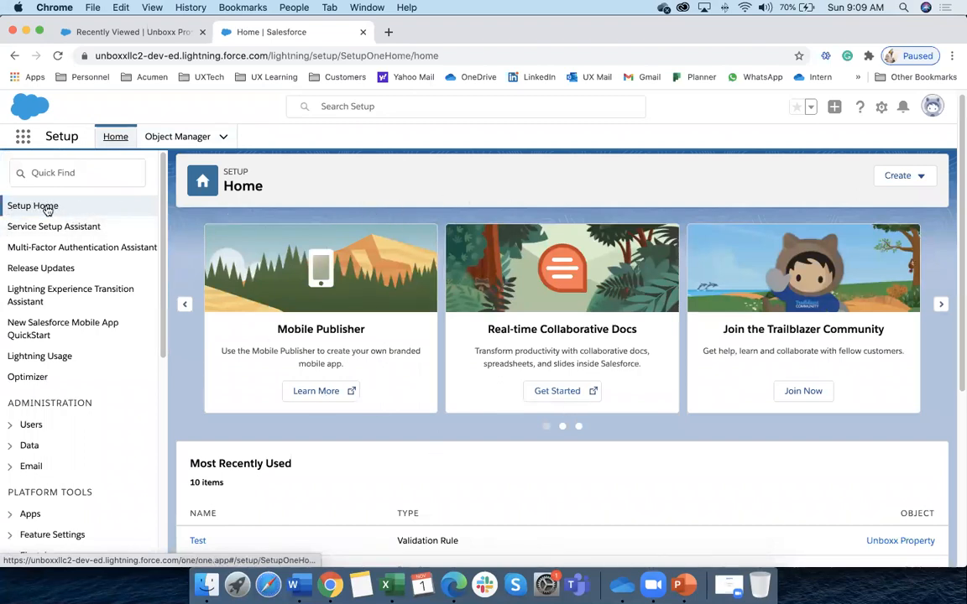
scroll(65, 298, down, 15)
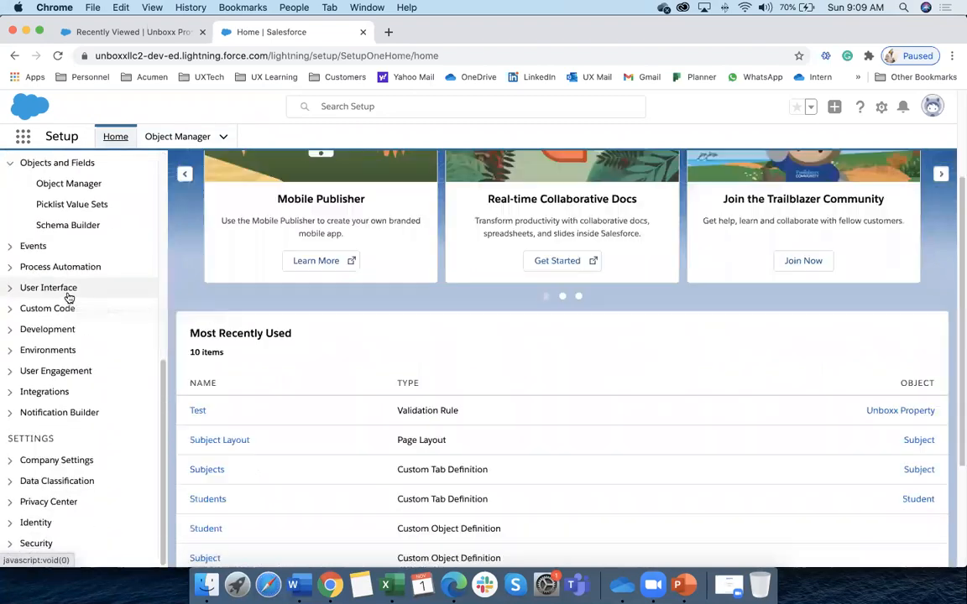
scroll(67, 298, up, 15)
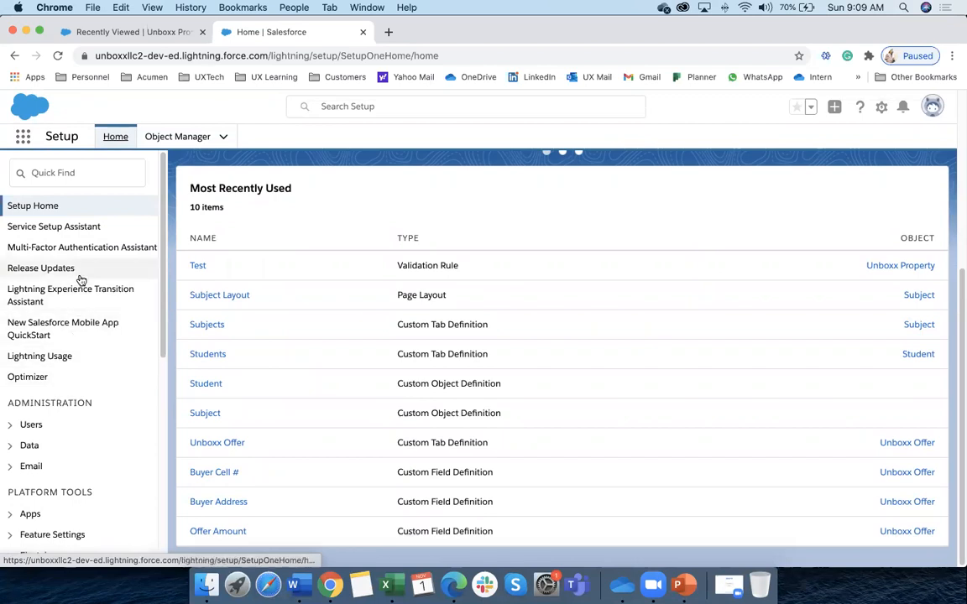
scroll(92, 286, up, 3)
scroll(106, 293, up, 2)
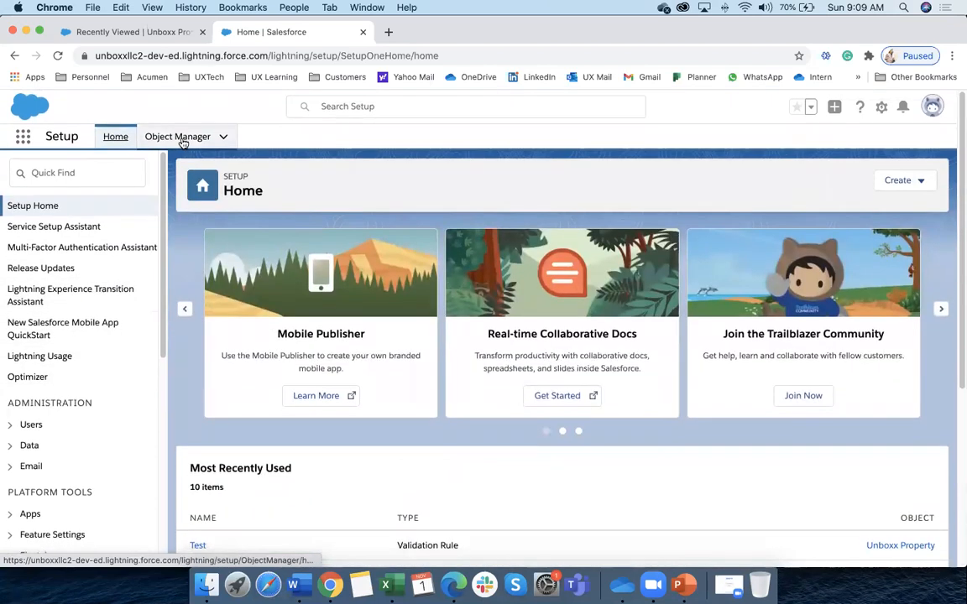
click(178, 137)
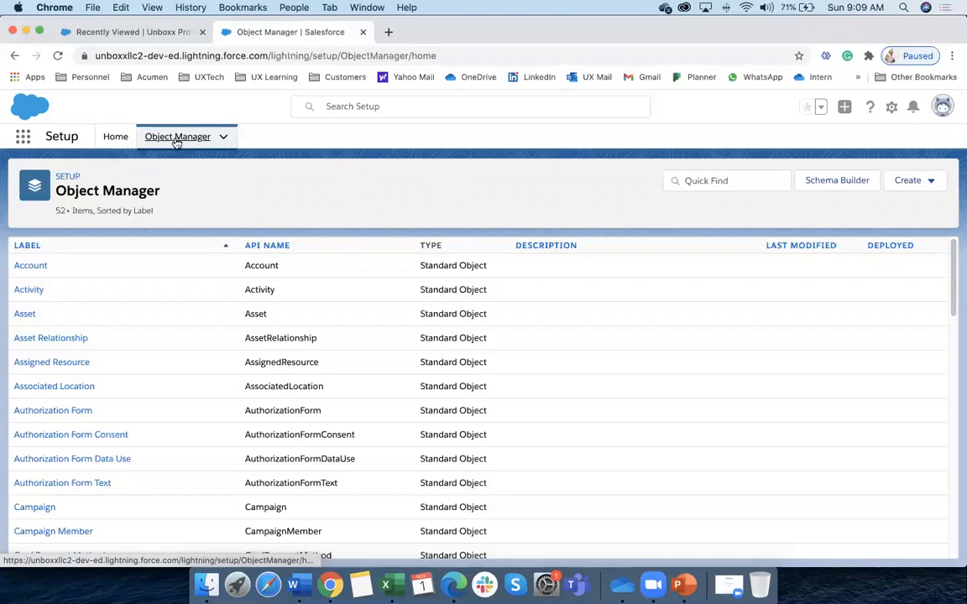
click(117, 138)
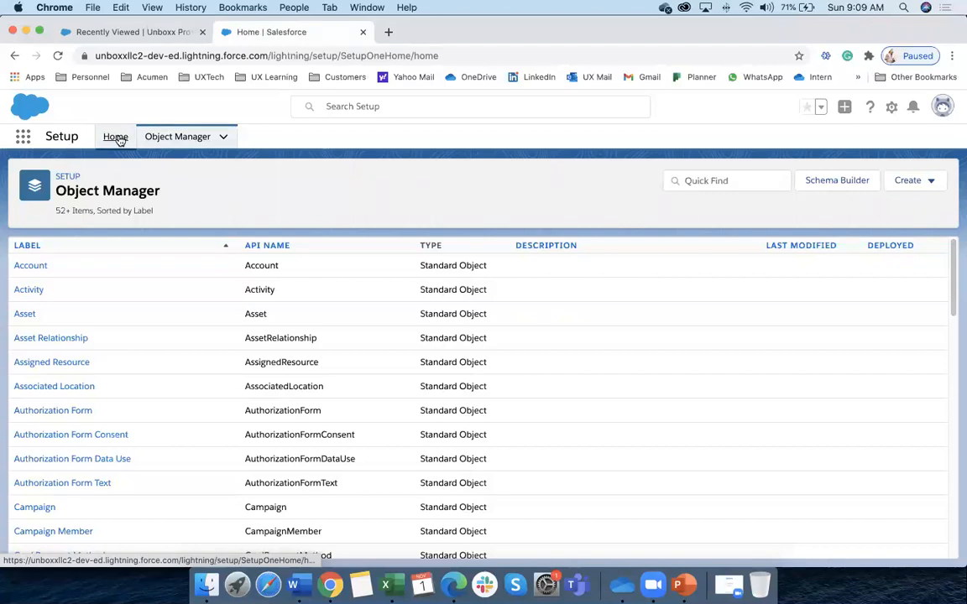
click(64, 173)
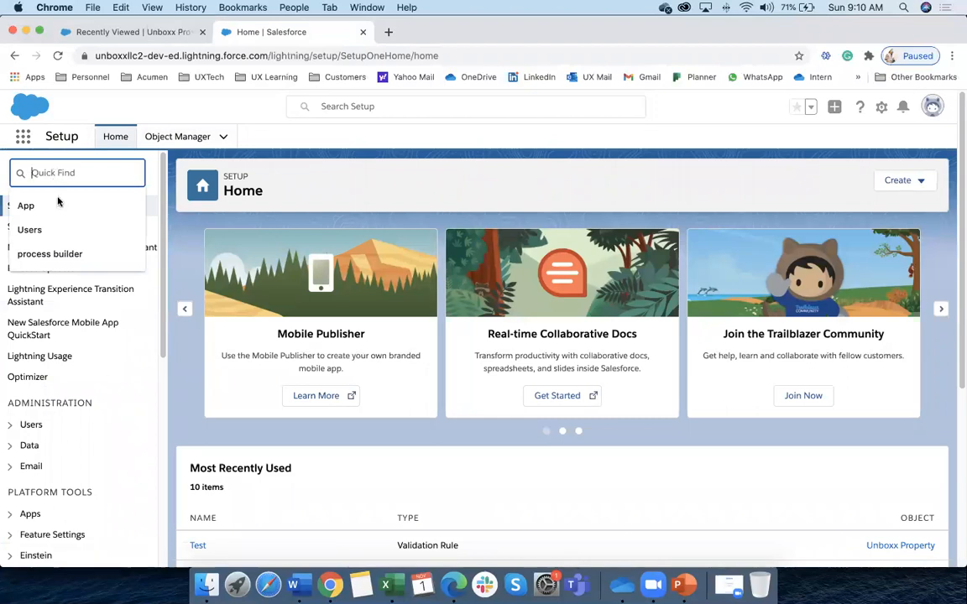
scroll(92, 381, down, 3)
scroll(80, 378, down, 2)
scroll(69, 371, up, 3)
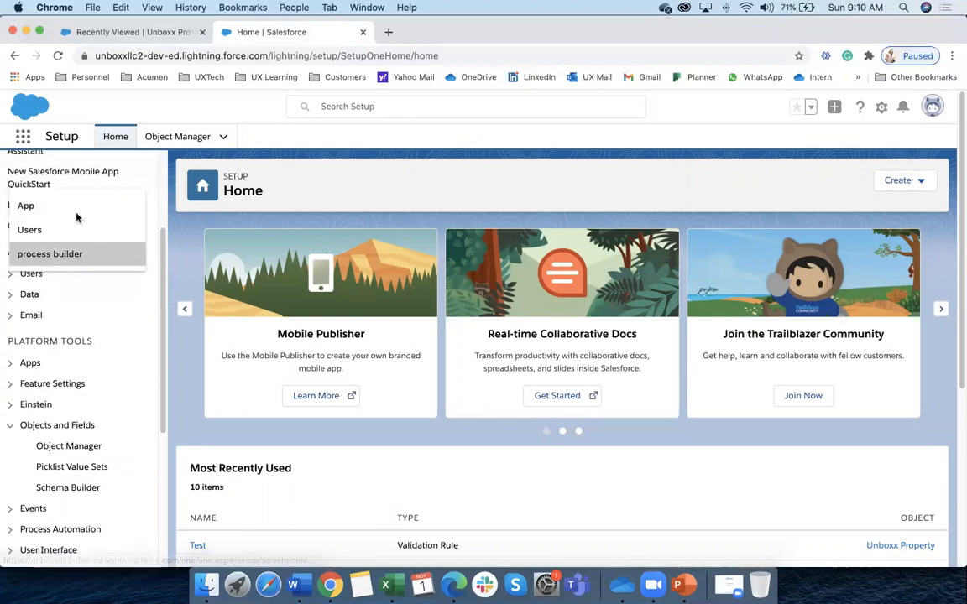
scroll(130, 303, up, 4)
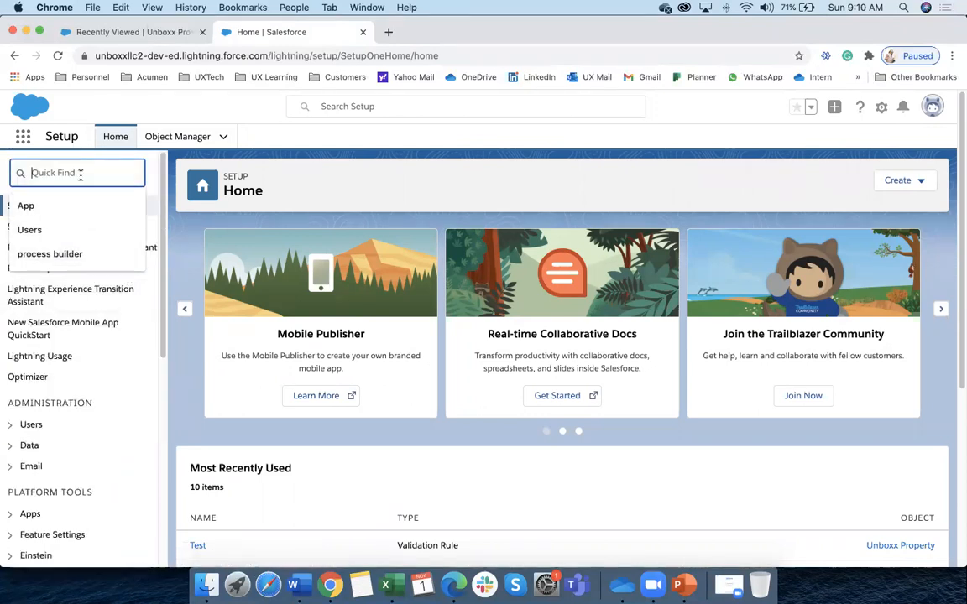
text(data)
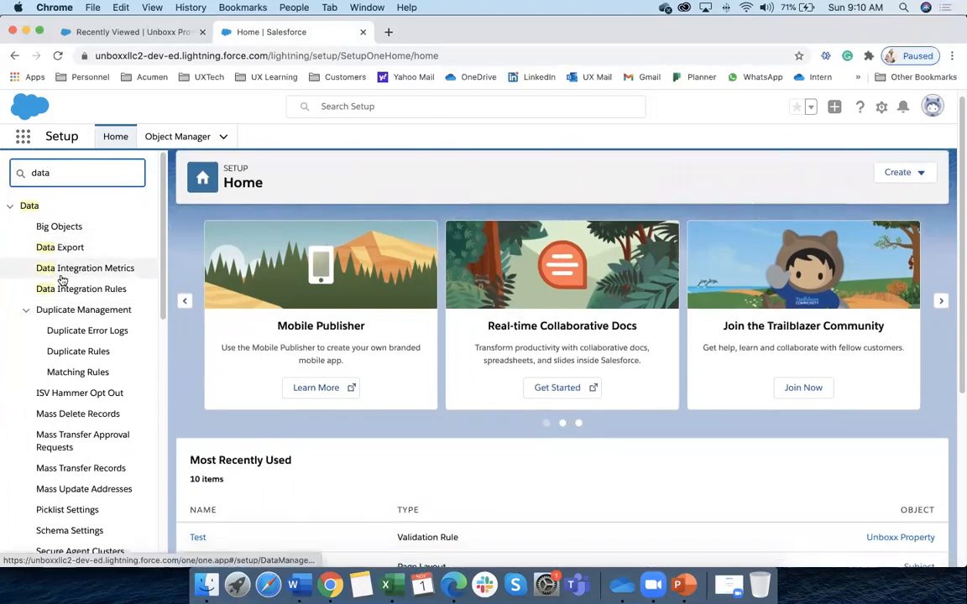
scroll(73, 422, down, 8)
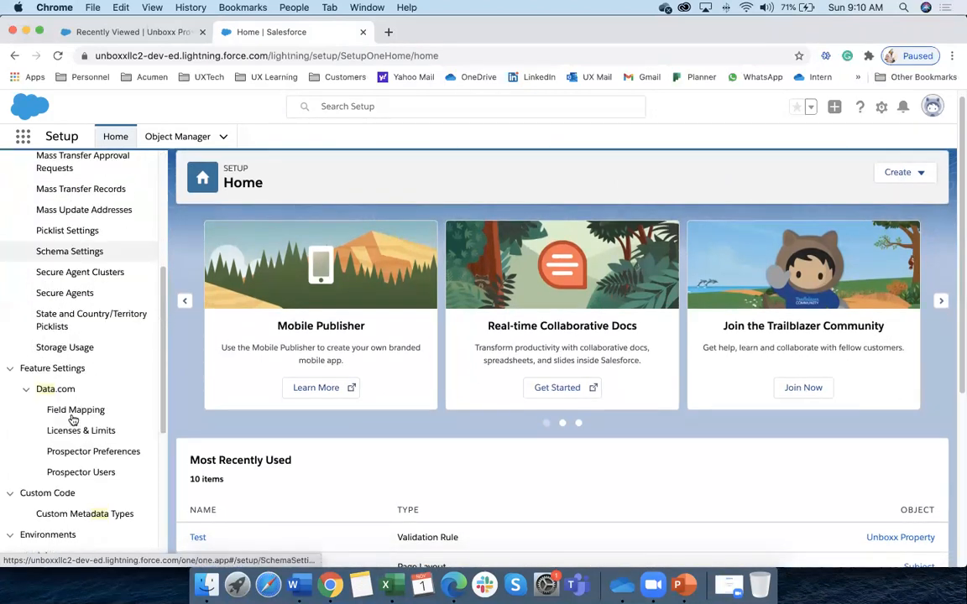
scroll(63, 479, down, 3)
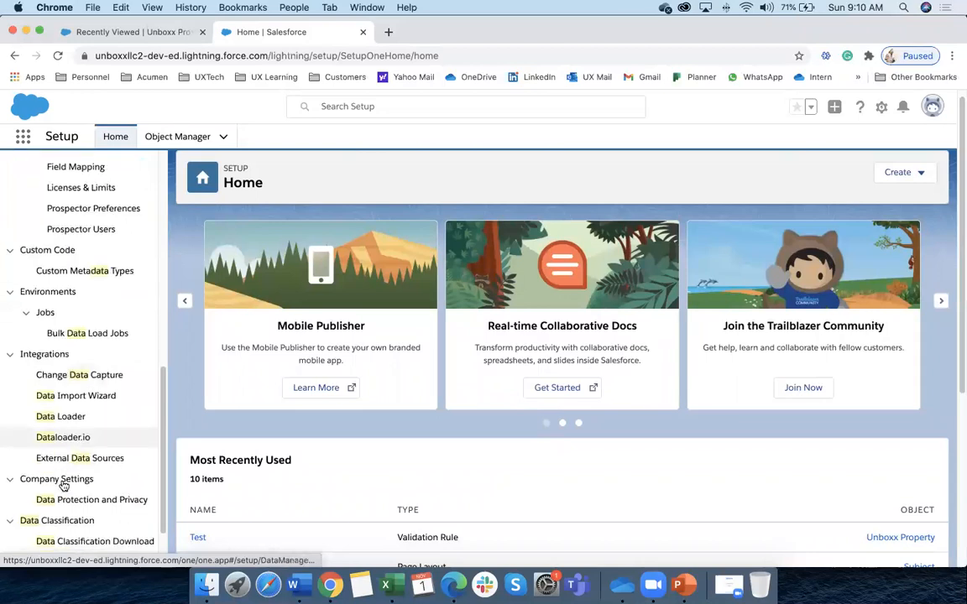
scroll(84, 335, up, 15)
key(BackSpace)
key(BackSpace)
key(BackSpace)
key(BackSpace)
click(189, 139)
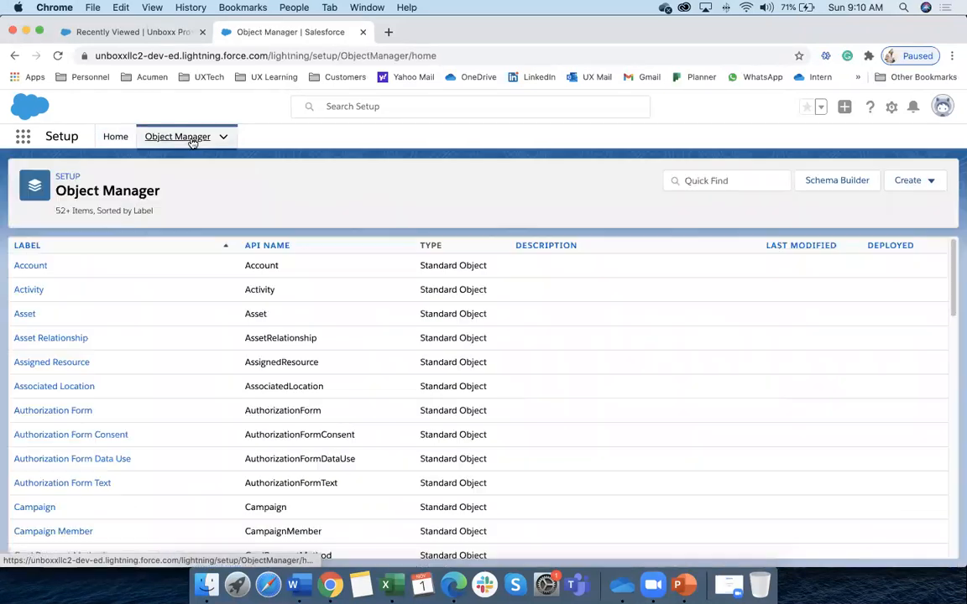
click(115, 138)
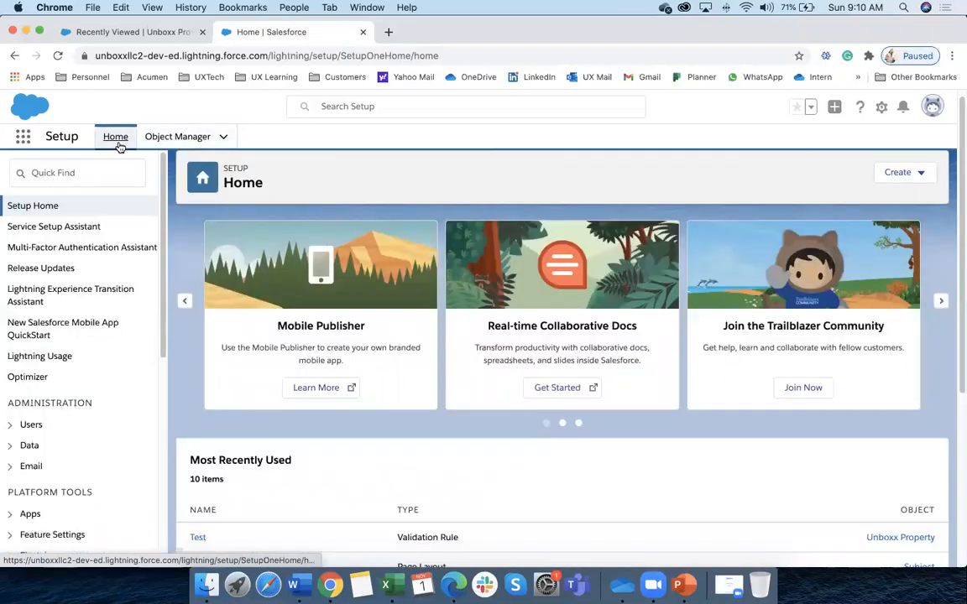
click(78, 172)
text(App)
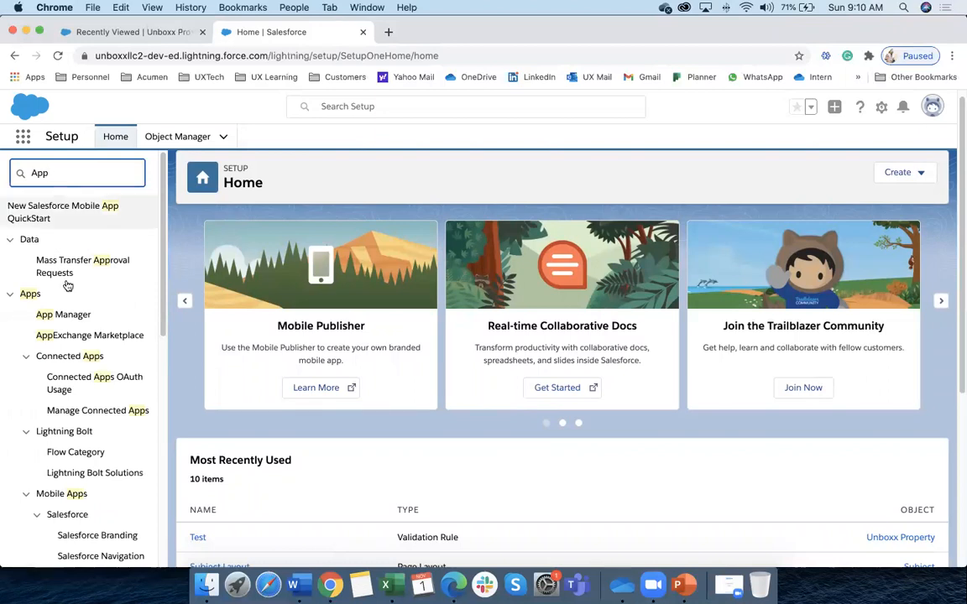
Open App Manager, look over its 22 apps, and start a New Lightning App
click(74, 312)
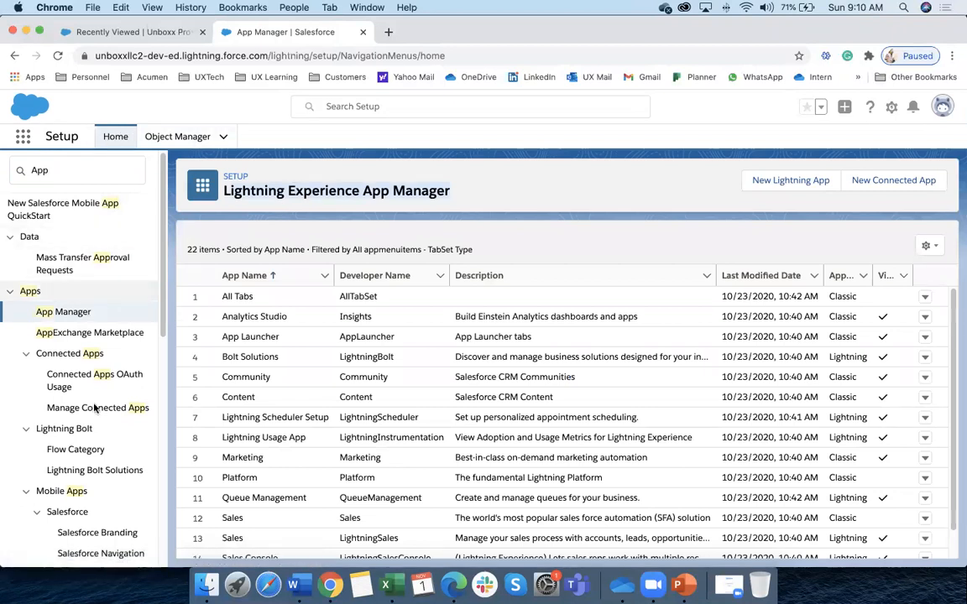
scroll(352, 319, down, 3)
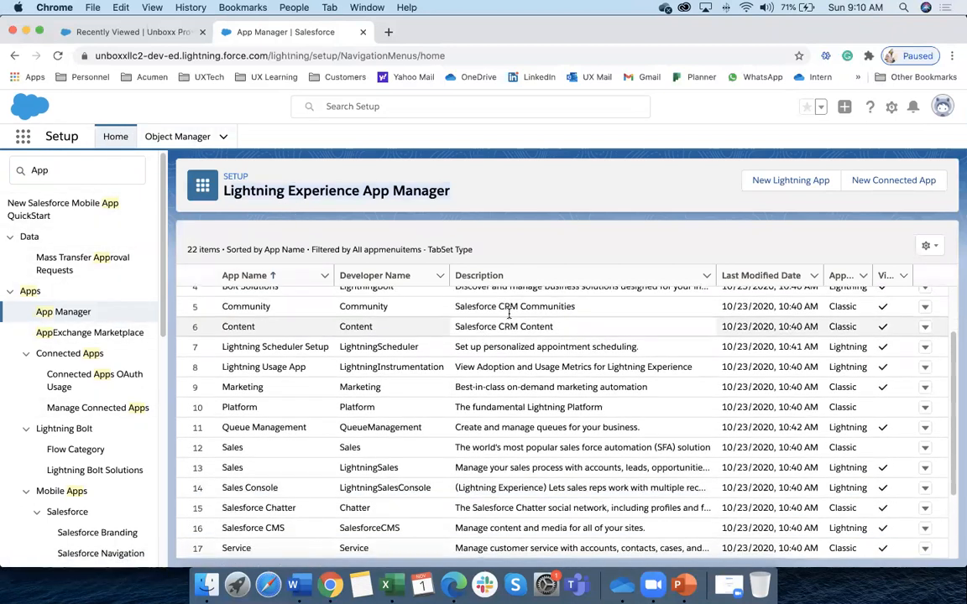
scroll(361, 356, up, 3)
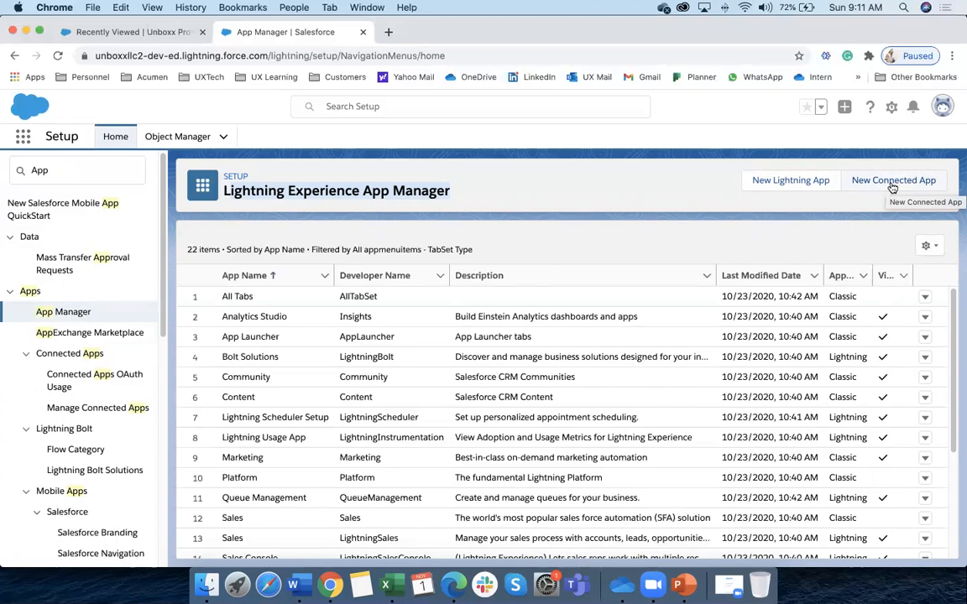
click(793, 180)
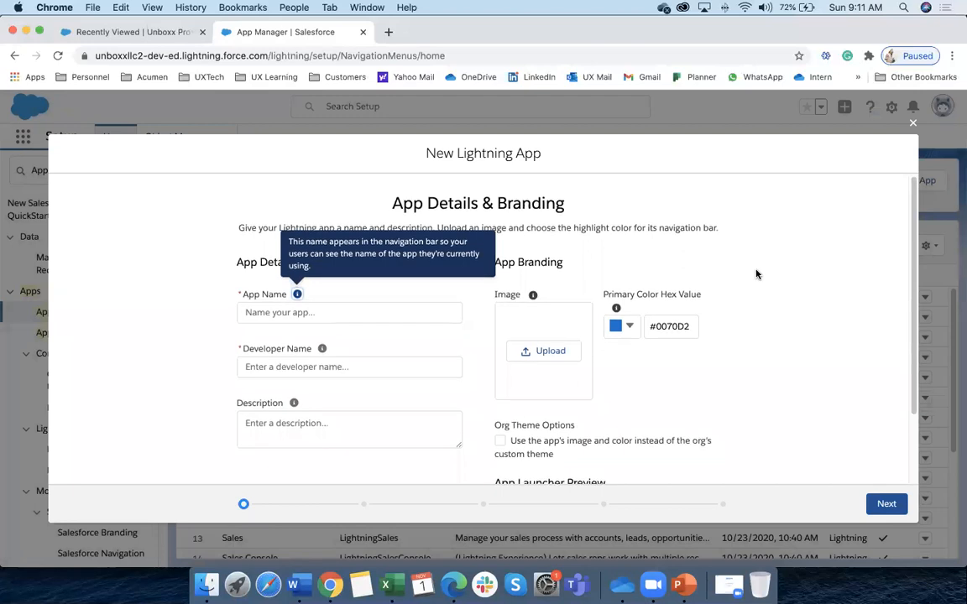
Name the new app 'Test' and advance to the App Options step
click(256, 311)
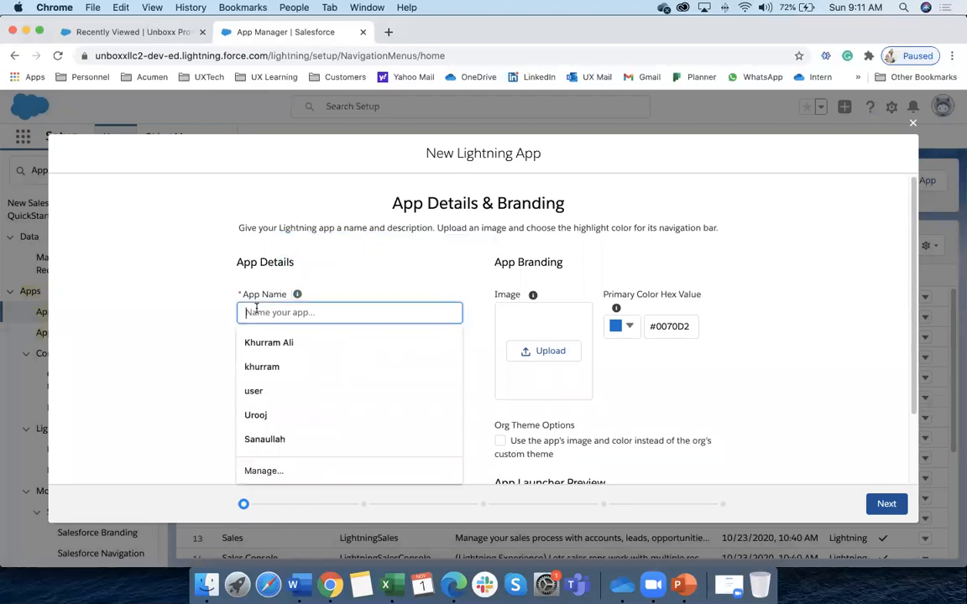
text(Test)
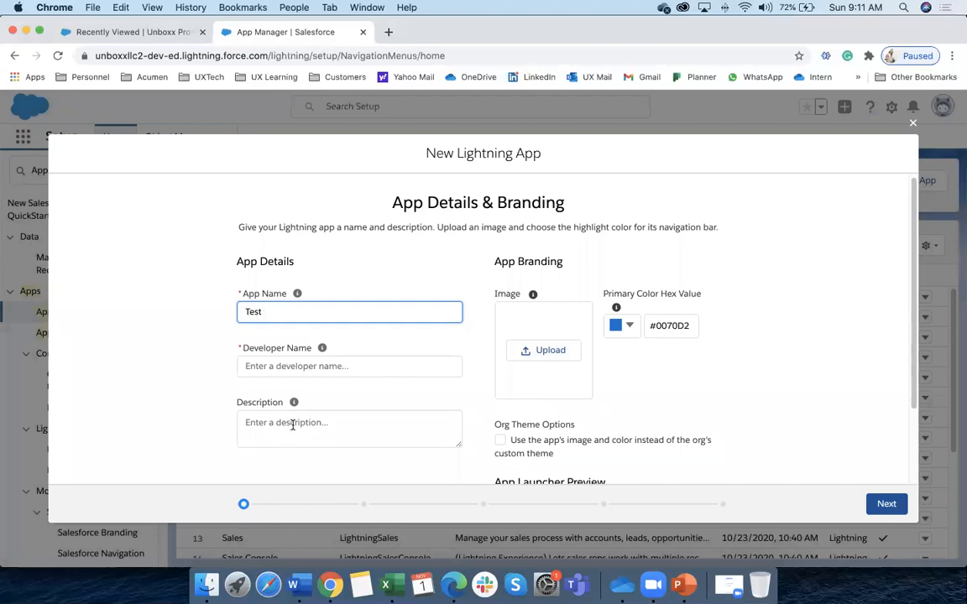
scroll(818, 446, down, 3)
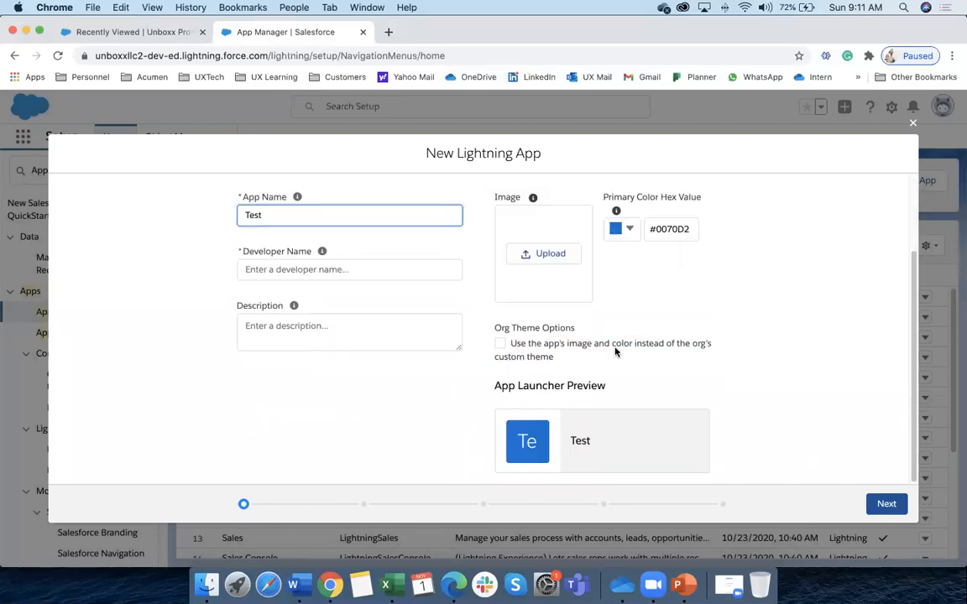
click(879, 502)
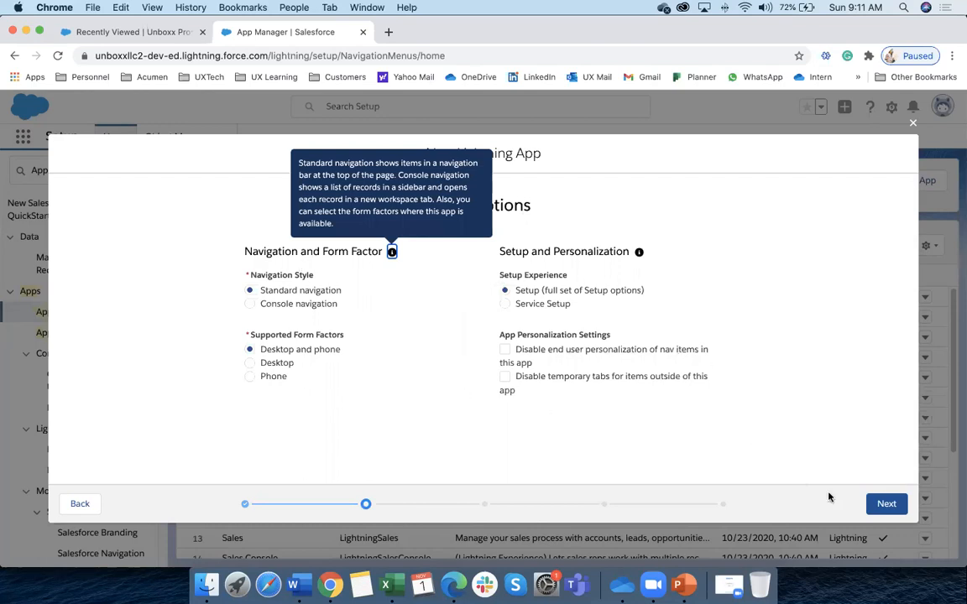
Keep the default app options and utility items to reach Navigation Items
click(886, 505)
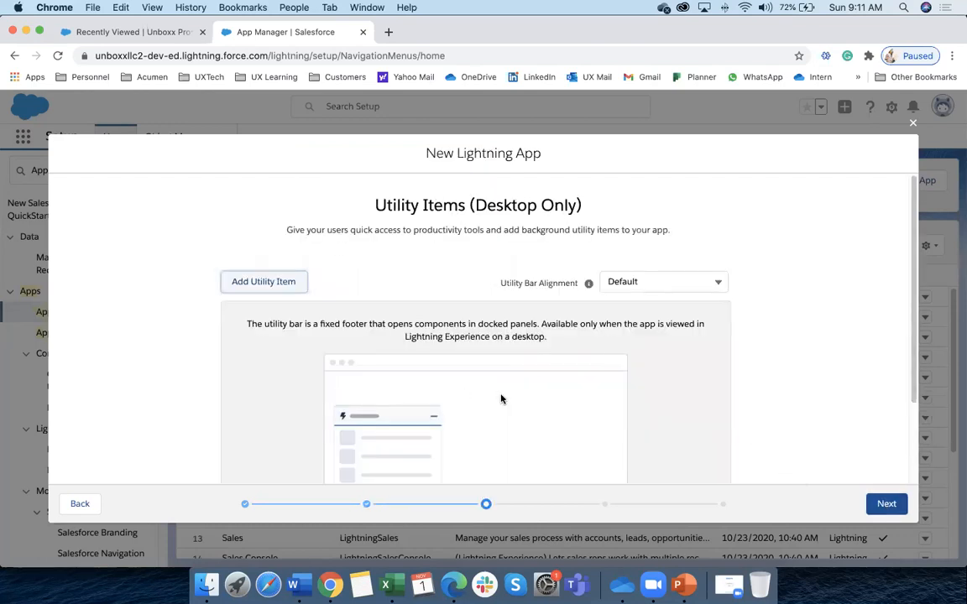
scroll(553, 409, down, 3)
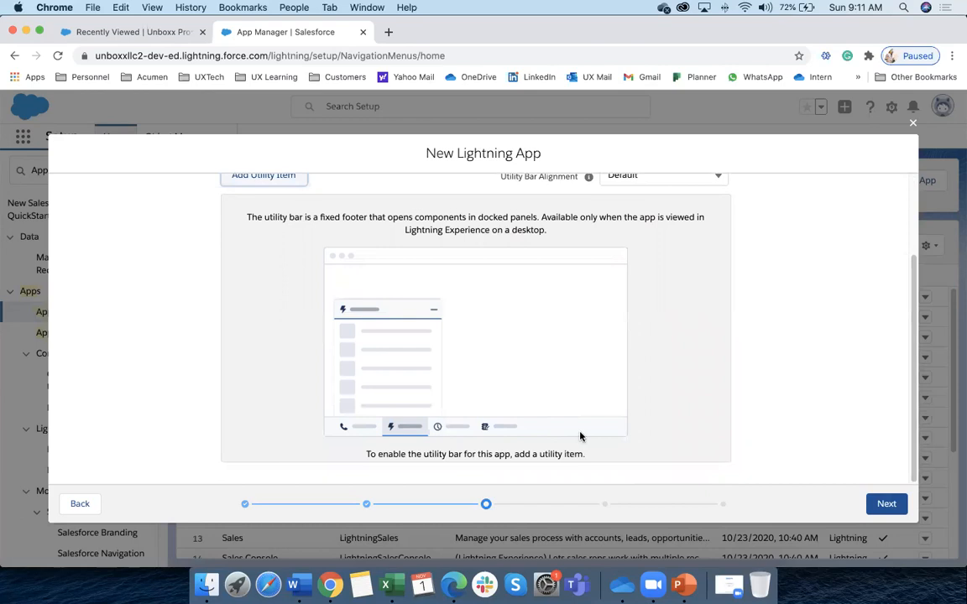
click(877, 503)
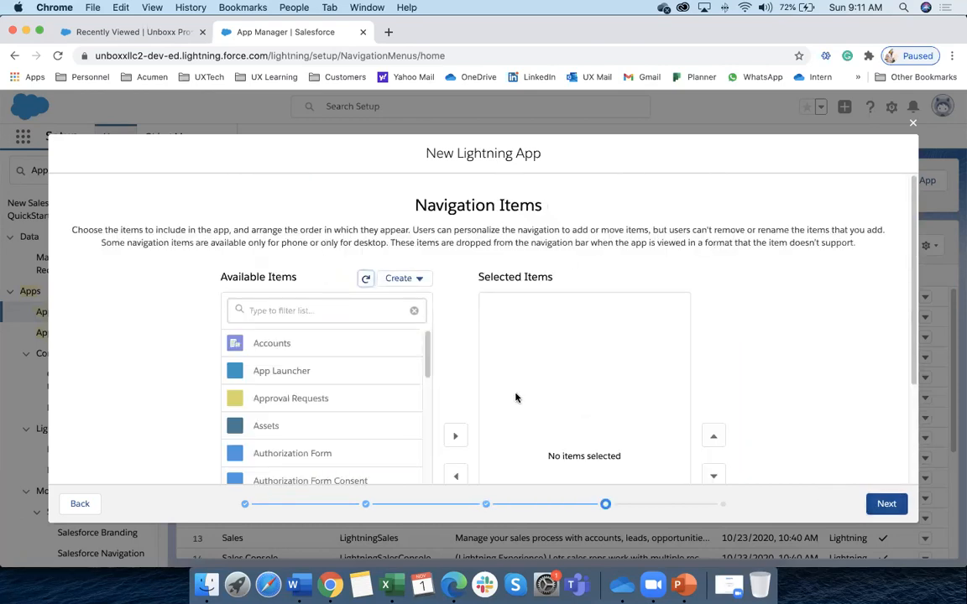
Add Home to the app's selected navigation items and continue to User Profiles
click(267, 309)
text(home)
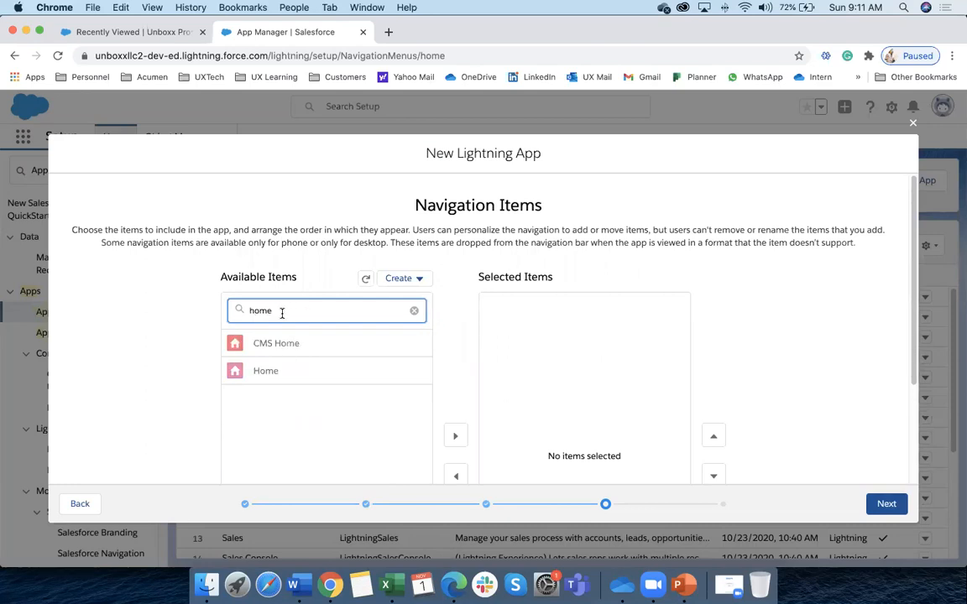
click(279, 371)
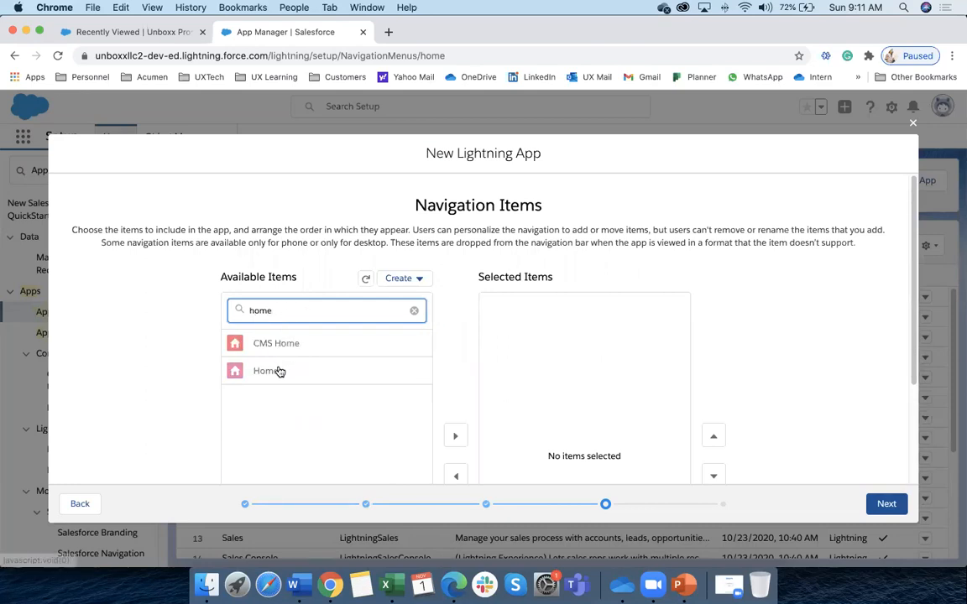
scroll(356, 380, down, 2)
click(455, 326)
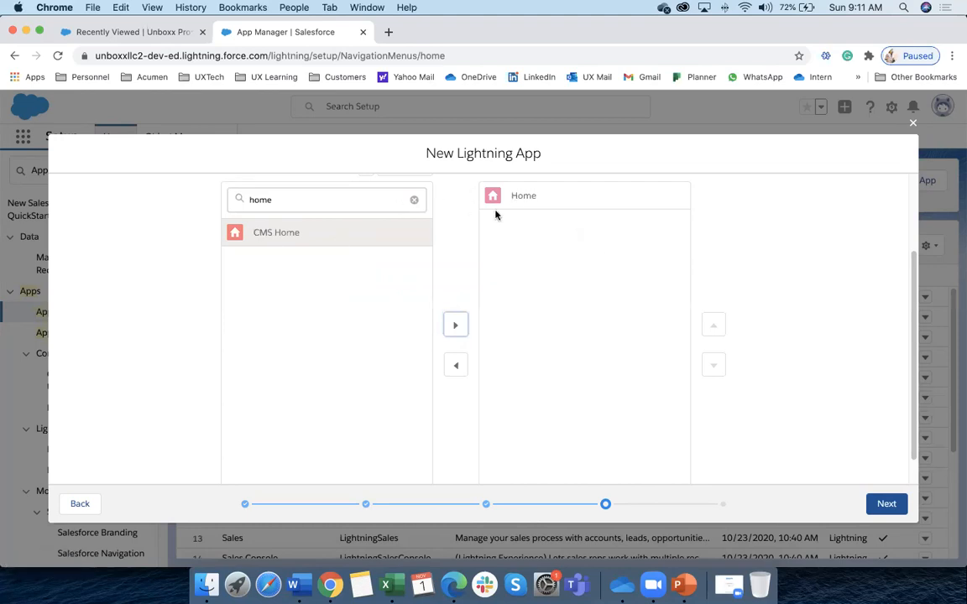
scroll(554, 214, up, 1)
drag(480, 190, 587, 195)
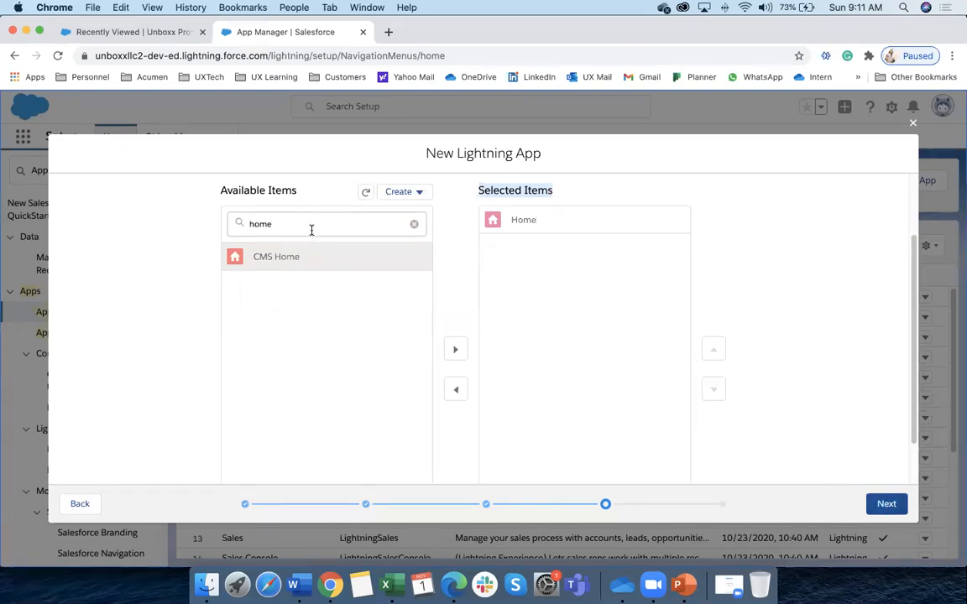
click(882, 503)
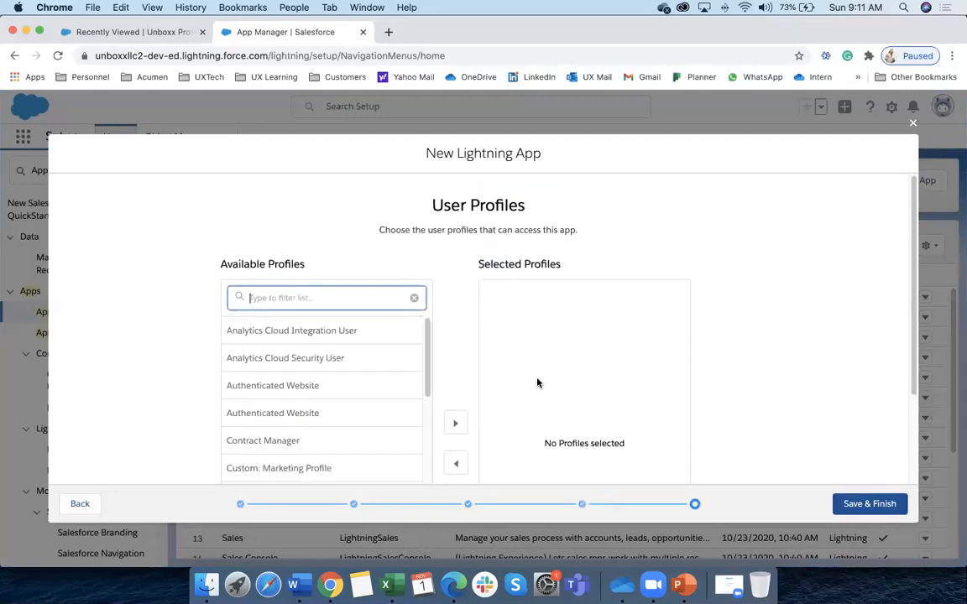
Add System Administrator to the selected profiles using the 'sys' filter
drag(432, 204, 541, 211)
click(474, 266)
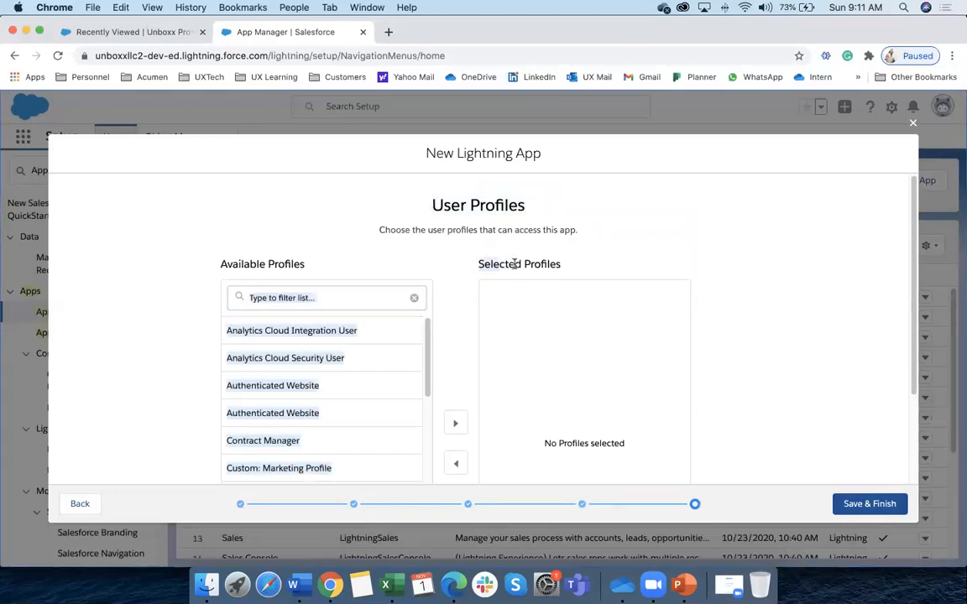
drag(562, 264, 478, 259)
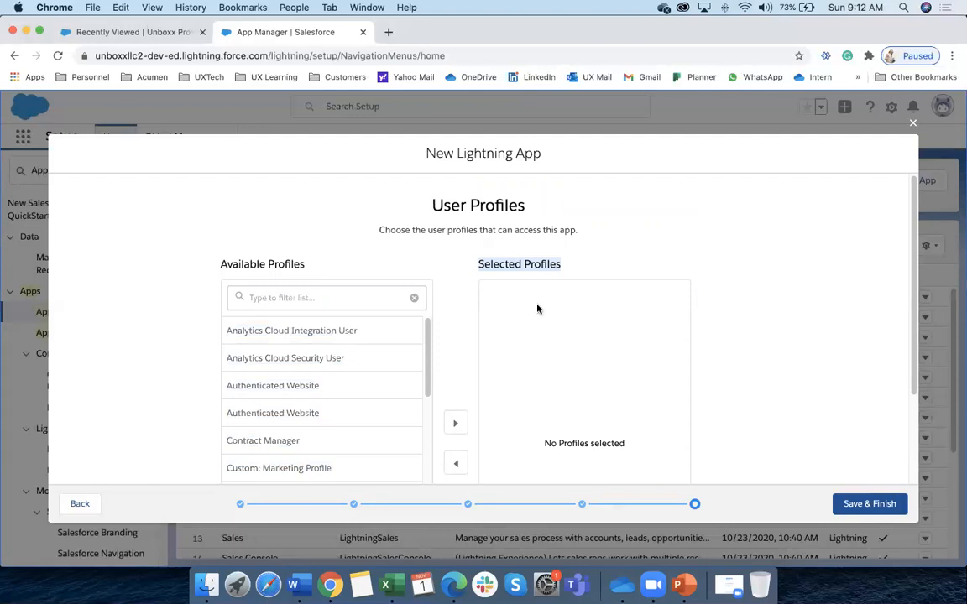
click(289, 295)
text(sys)
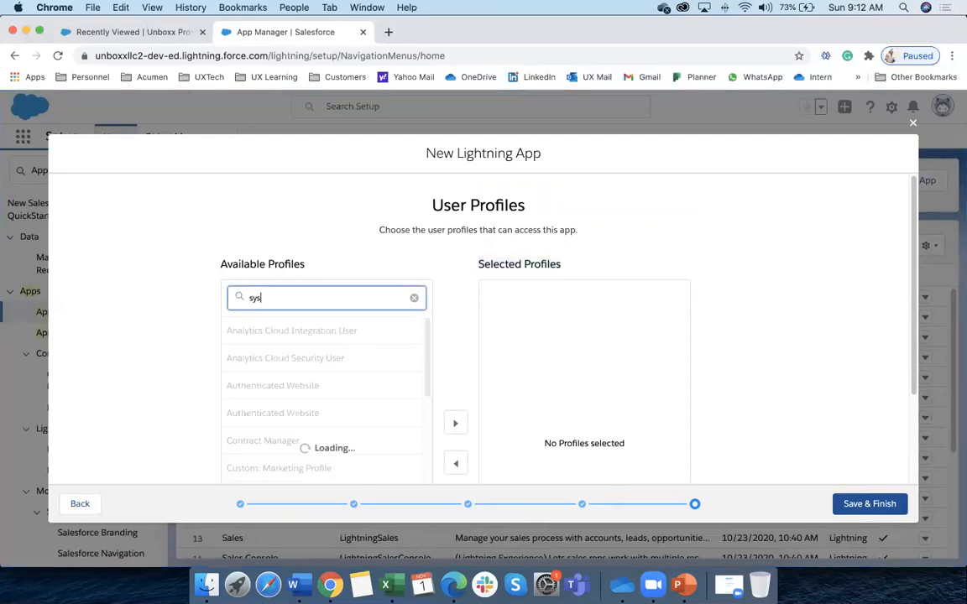
scroll(399, 408, down, 3)
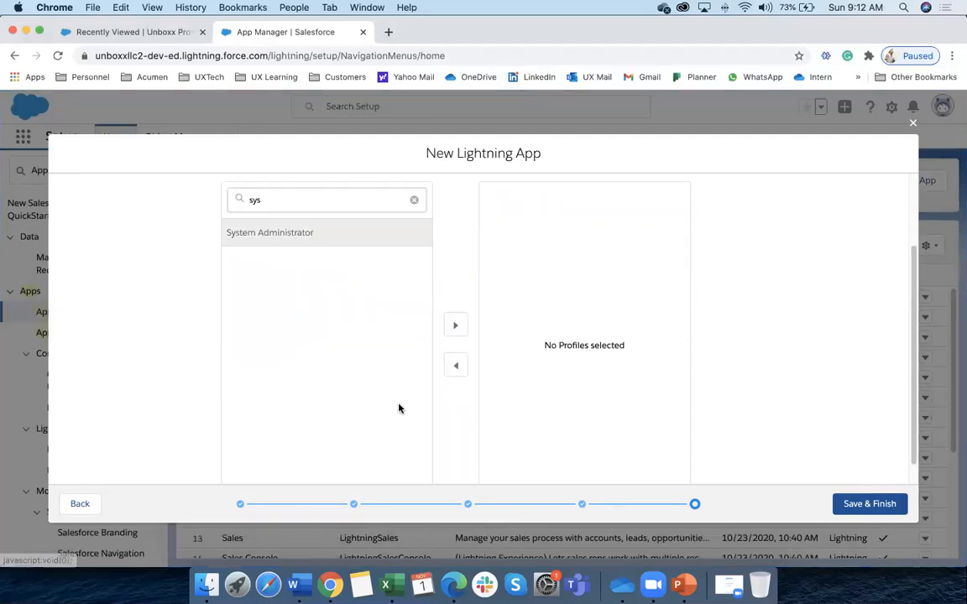
click(455, 325)
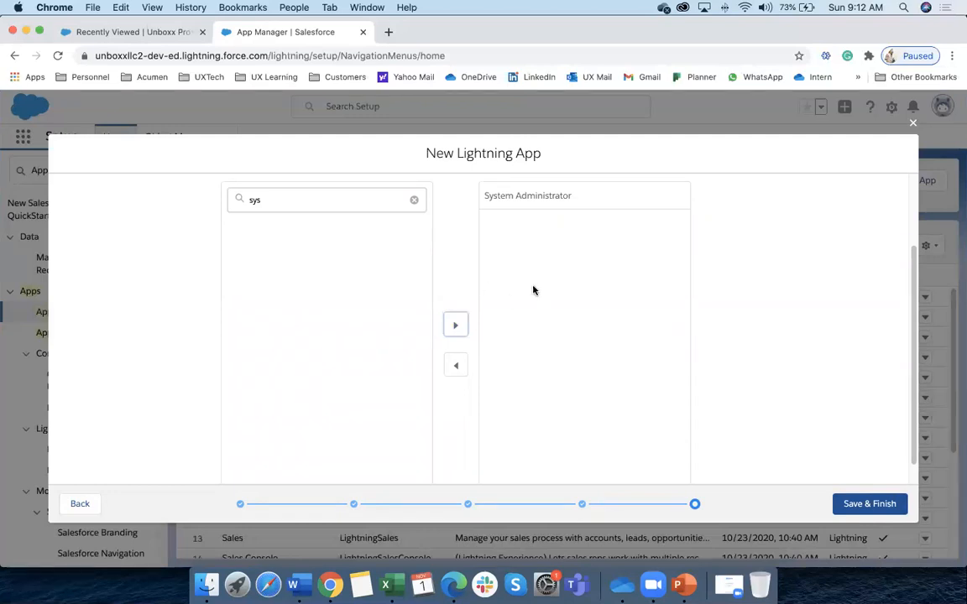
Refilter the available profiles by 'market' and select Marketing User
click(283, 201)
key(BackSpace)
key(BackSpace)
key(BackSpace)
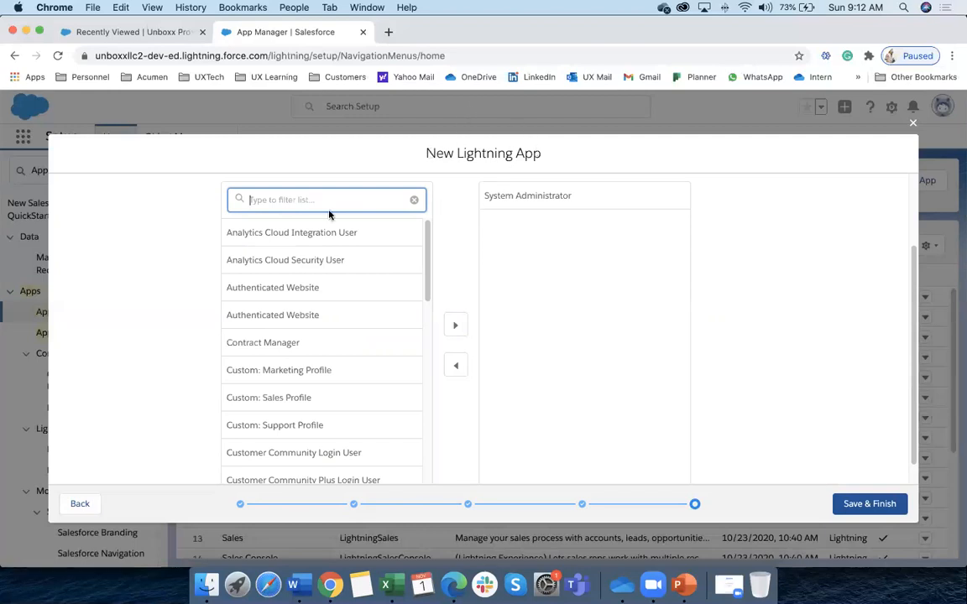
text(market)
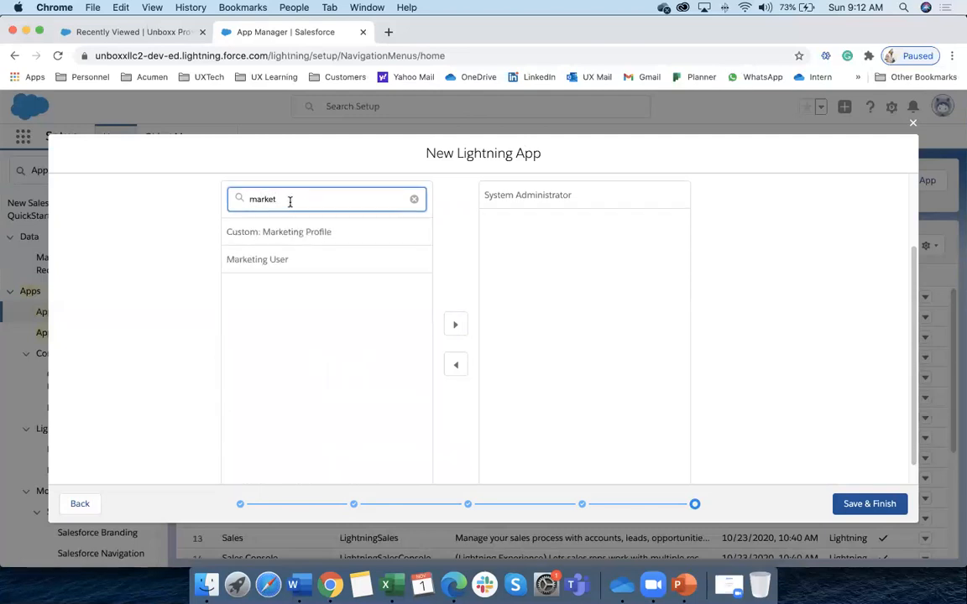
click(268, 260)
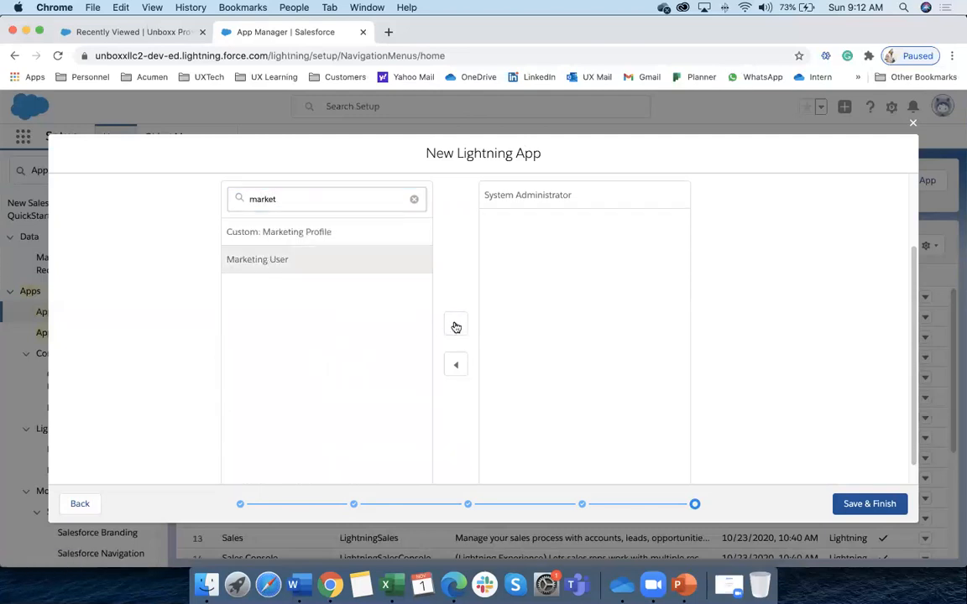
Add Marketing User, then every available profile, to the app's selected profiles
click(454, 325)
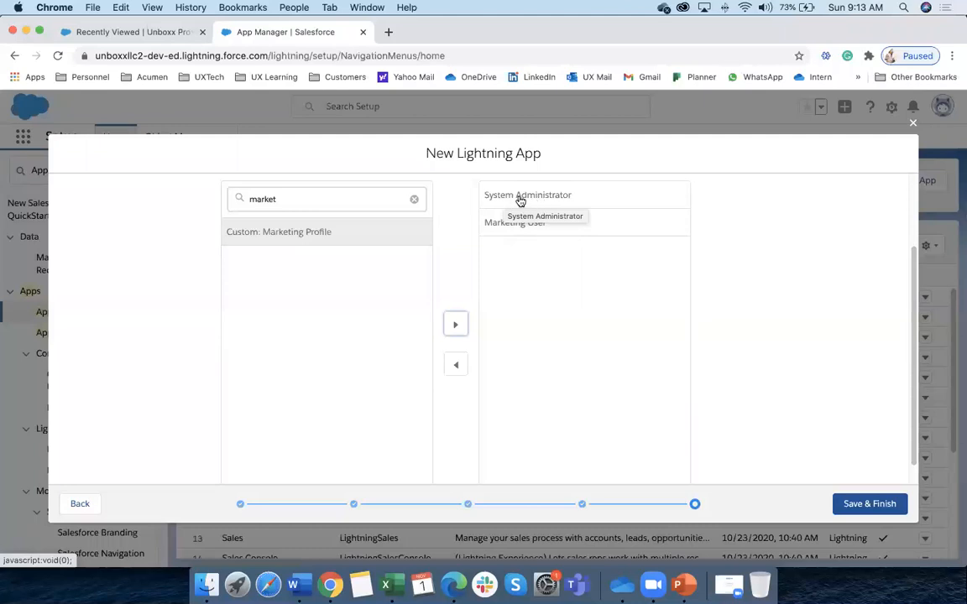
click(415, 200)
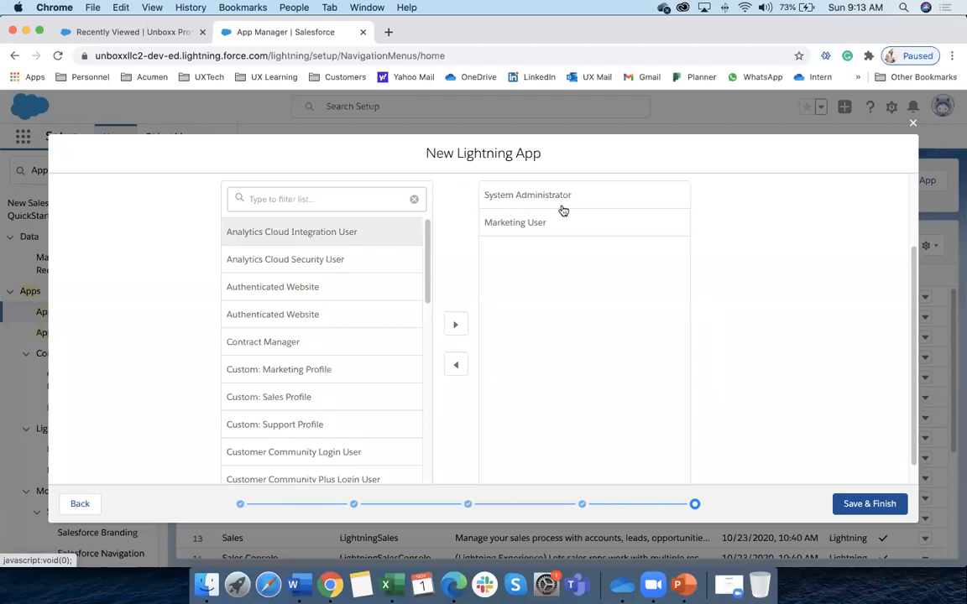
click(304, 241)
key(shift+Down)
key(shift+Down)
key(shift+Down)
key(shift+Down)
key(shift+Down)
key(shift+Down)
key(shift+Down)
key(shift+Down)
key(shift+Down)
key(shift+Down)
key(shift+Down)
key(shift+Down)
key(shift+Down)
key(shift+Down)
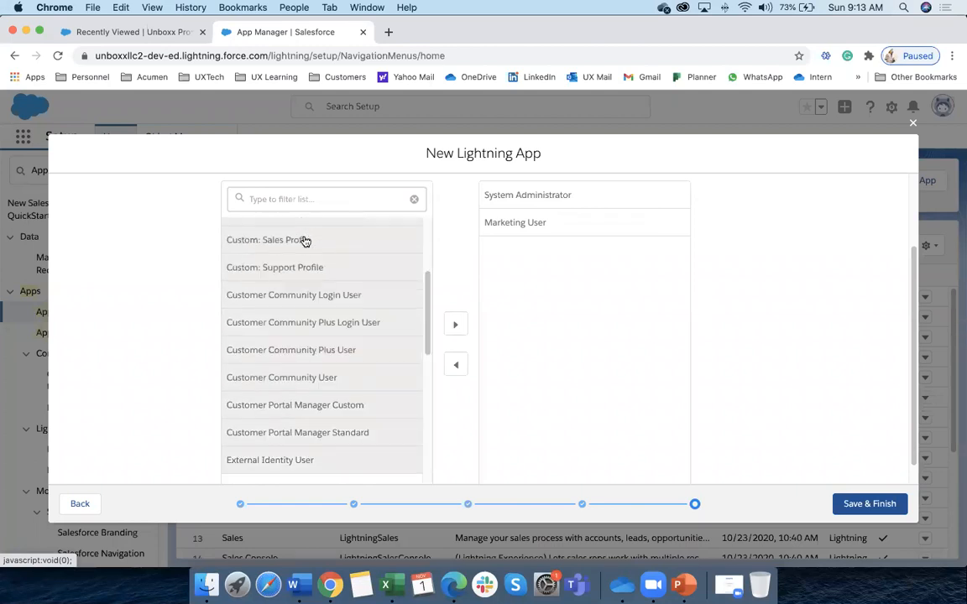
key(shift+Down)
key(shift+Down)
key(shift+Down)
key(shift+Down)
key(shift+Down)
key(shift+Down)
key(shift+Down)
key(shift+Down)
key(shift+Down)
key(shift+Down)
key(shift+Down)
key(shift+Down)
key(shift+Down)
key(shift+Down)
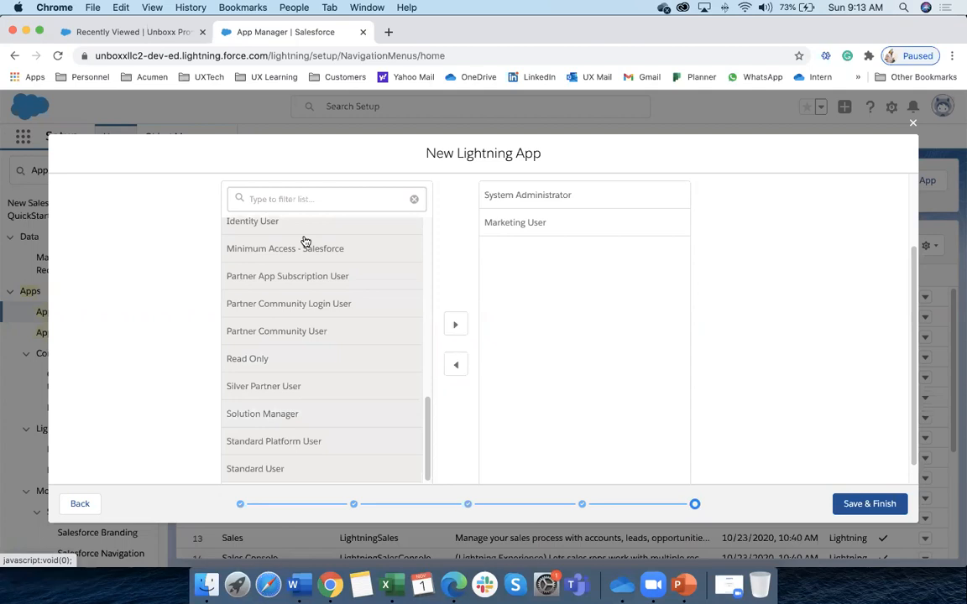
click(455, 325)
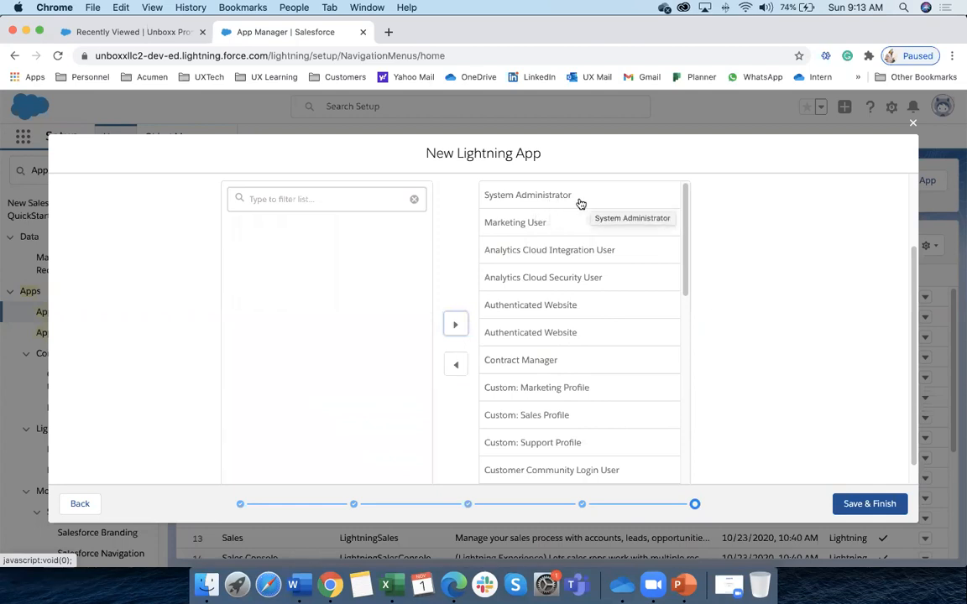
Move all selected profiles back to the available list
scroll(560, 206, down, 1)
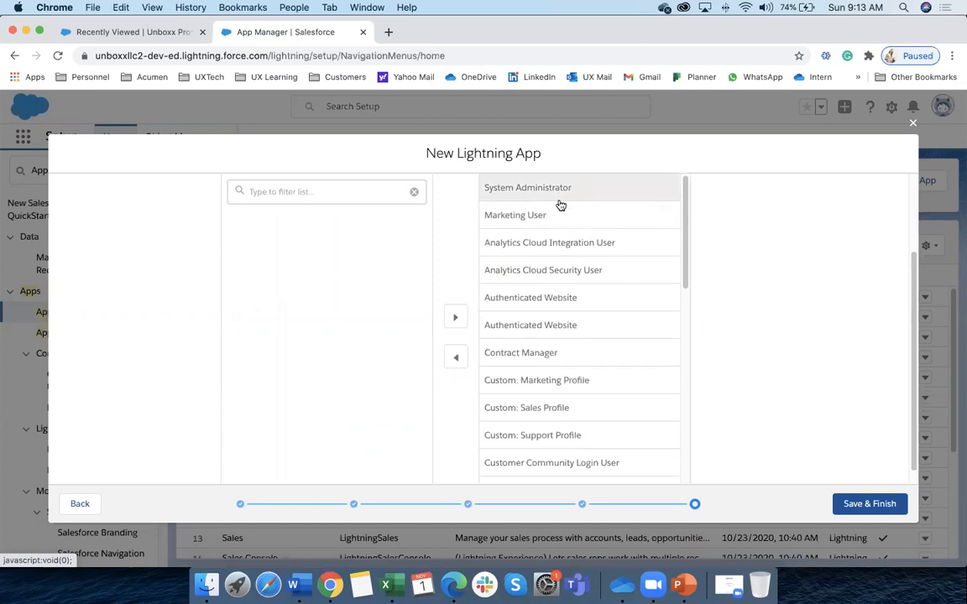
key(shift+Down)
key(shift+Down)
key(shift+Down)
key(shift+Down)
key(shift+Down)
key(shift+Down)
key(shift+Down)
key(shift+Down)
key(shift+Down)
key(shift+Down)
key(shift+Down)
key(shift+Down)
key(shift+Down)
key(shift+Down)
key(shift+Down)
key(shift+Down)
key(shift+Down)
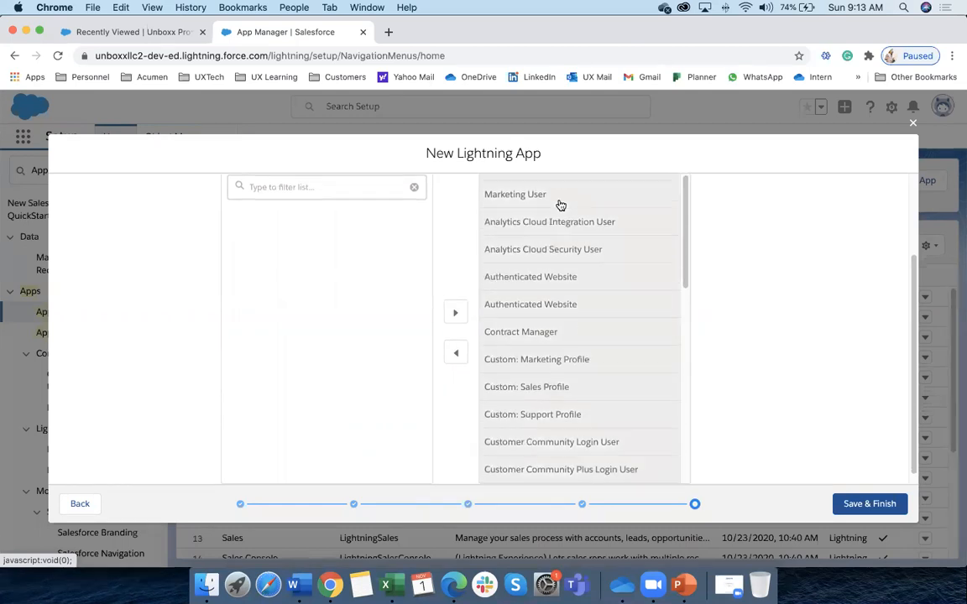
key(shift+Down)
key(shift+Down)
key(shift+Down)
key(shift+Down)
key(shift+Down)
key(shift+Down)
key(shift+Down)
key(shift+Down)
key(shift+Down)
key(shift+Down)
key(shift+Down)
key(shift+Down)
key(shift+Down)
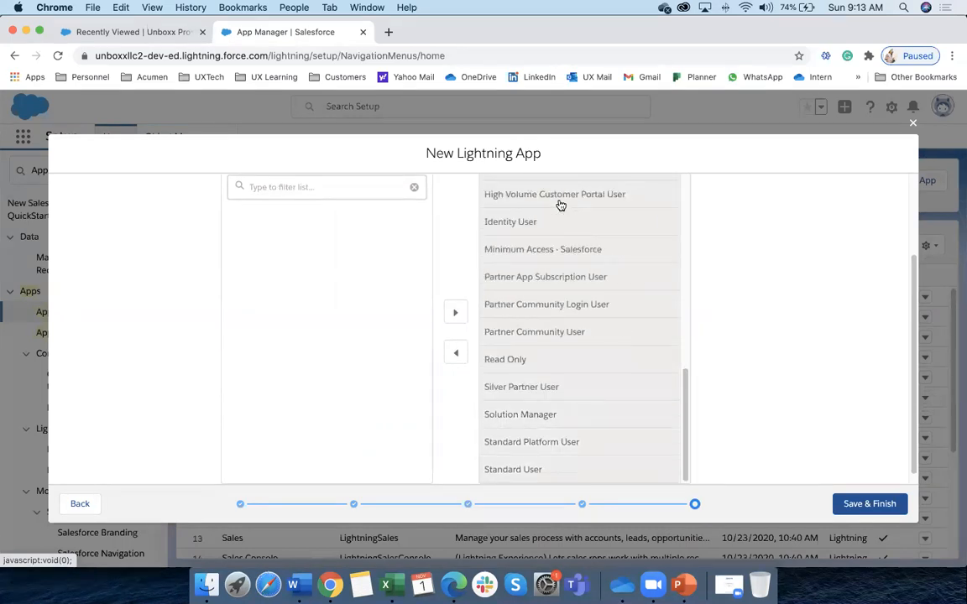
click(455, 353)
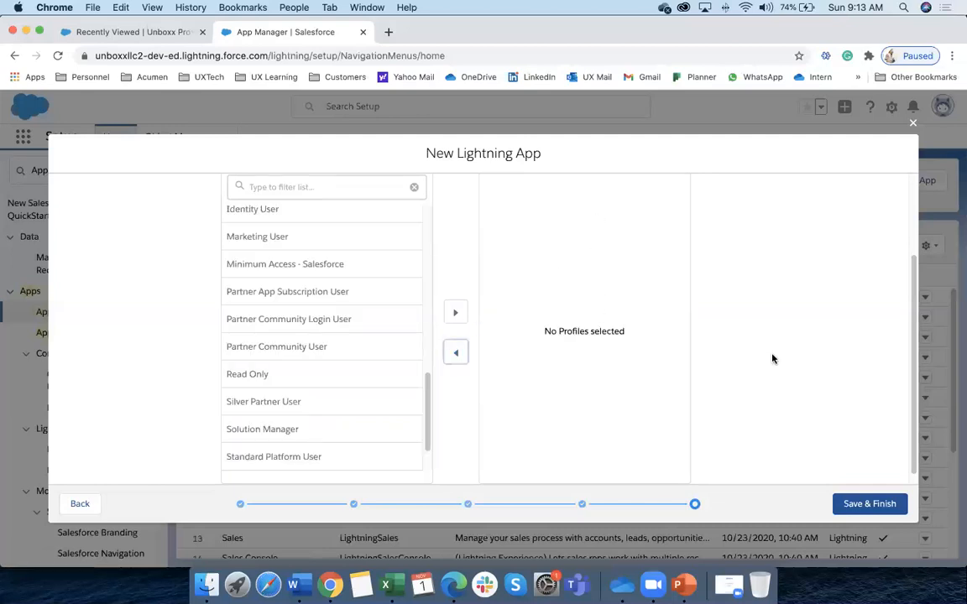
scroll(768, 359, up, 3)
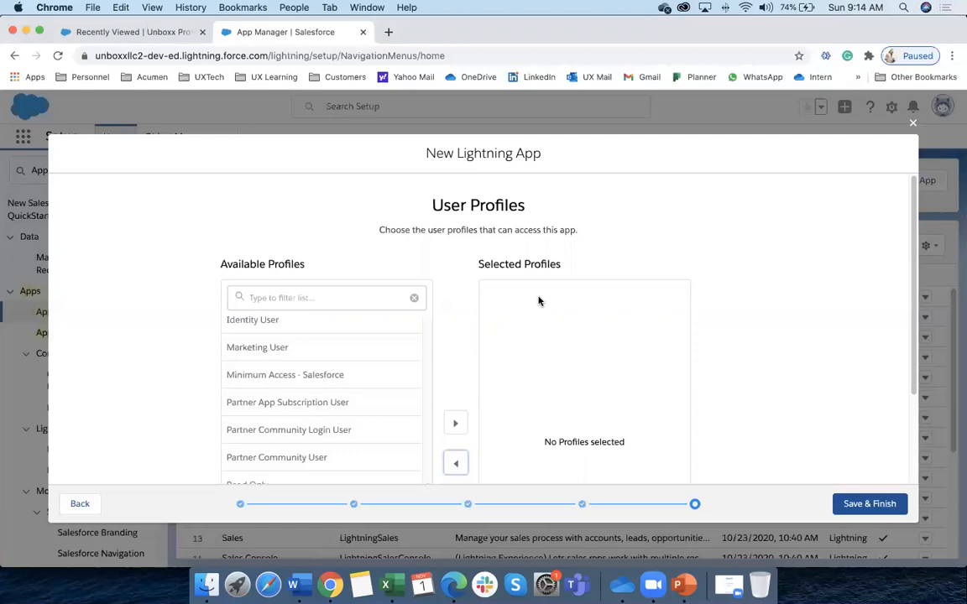
Filter profiles by 'sys' and move System Administrator to Selected Profiles
scroll(539, 301, down, 1)
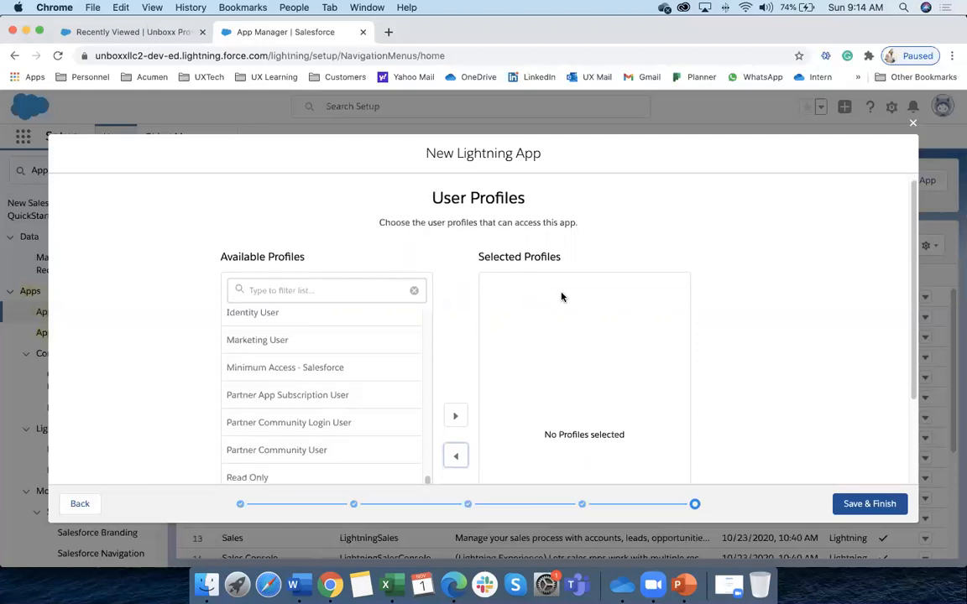
click(307, 291)
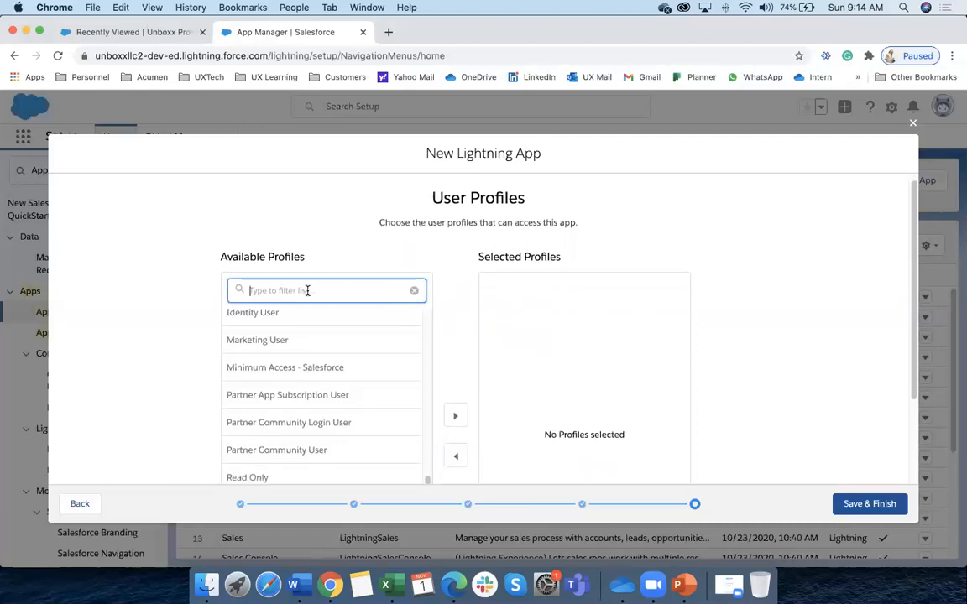
text(sys)
click(300, 325)
scroll(470, 406, down, 2)
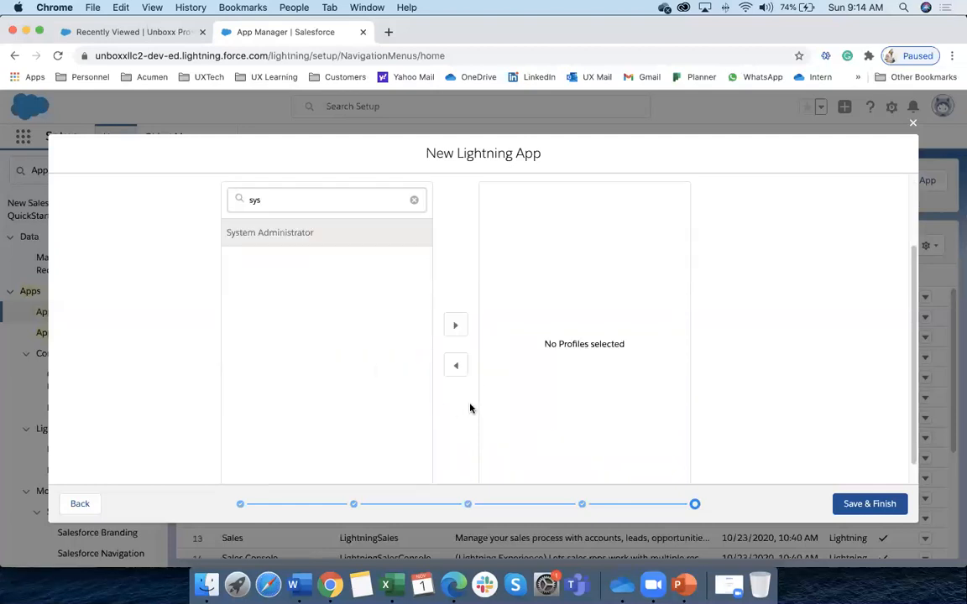
click(455, 325)
scroll(750, 418, up, 2)
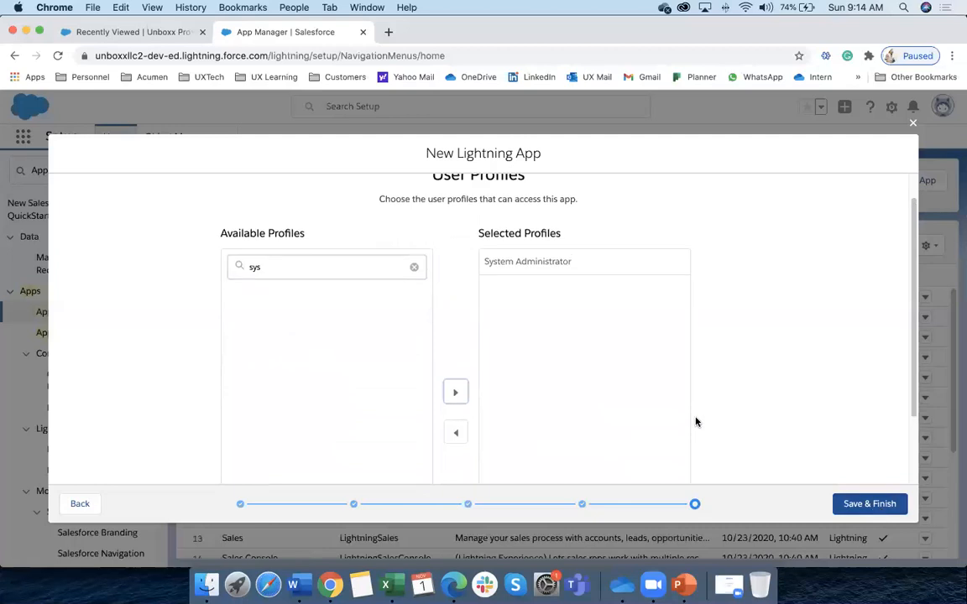
Close the wizard and confirm discarding the unsaved Test app
click(911, 125)
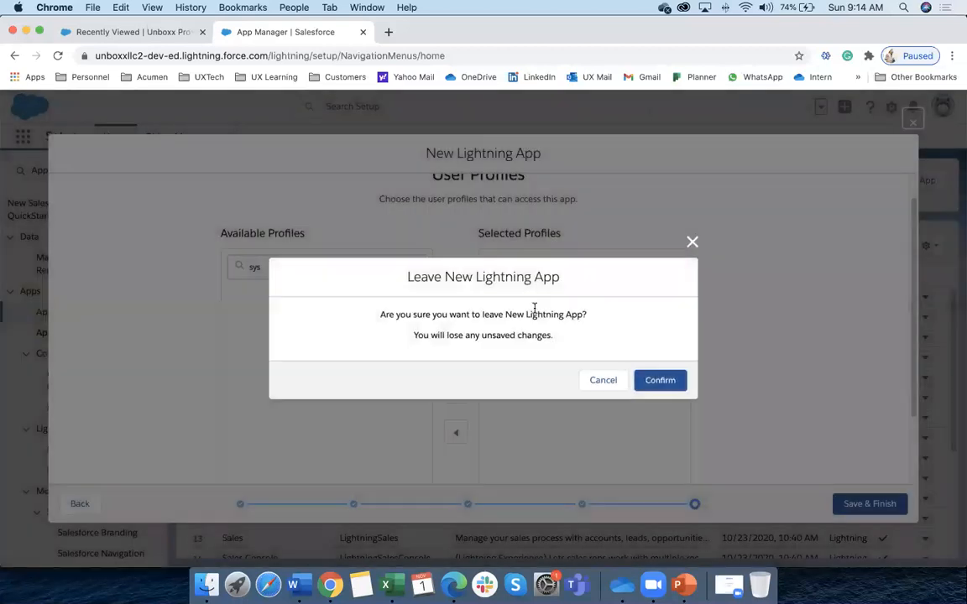
click(602, 380)
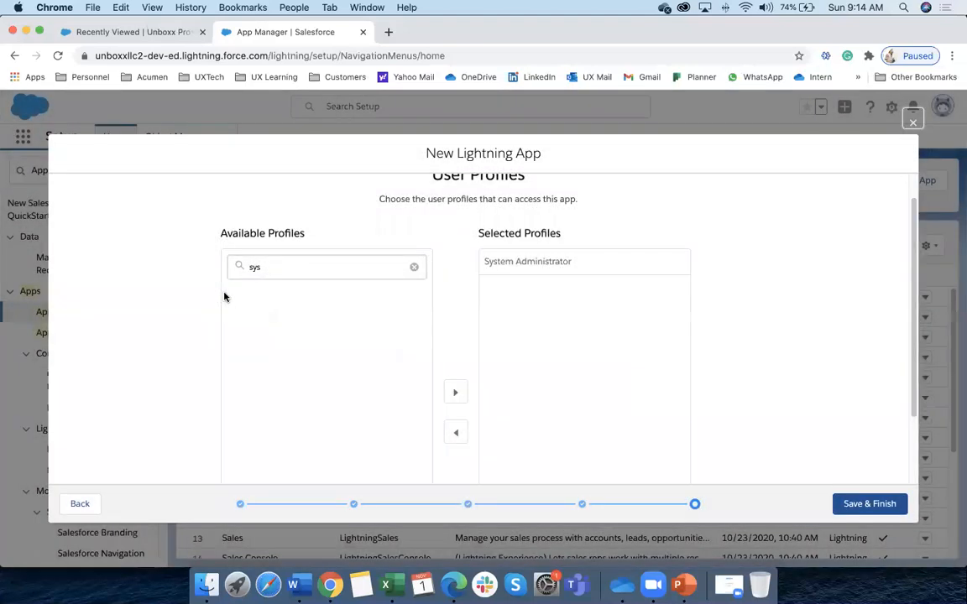
click(913, 124)
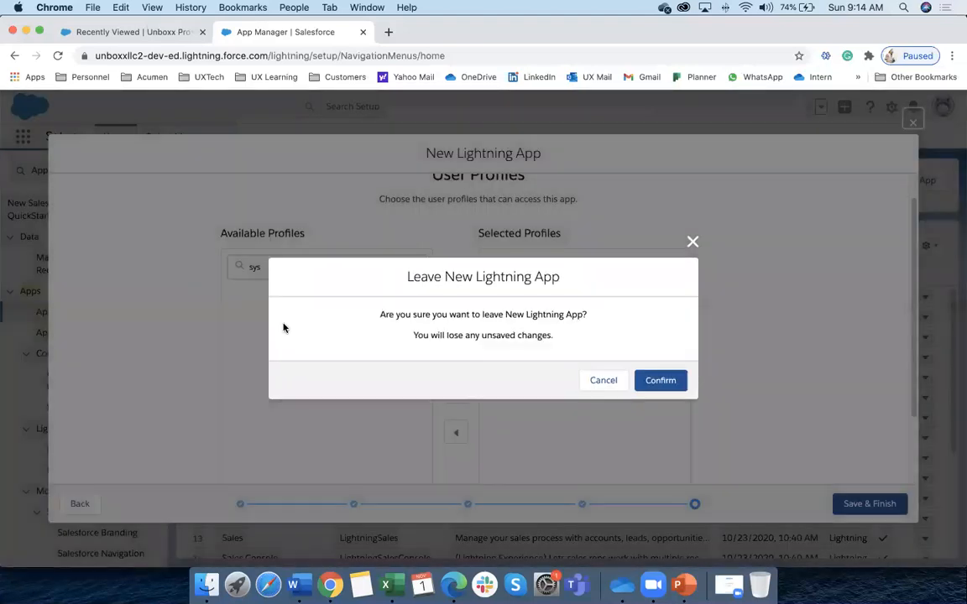
click(660, 380)
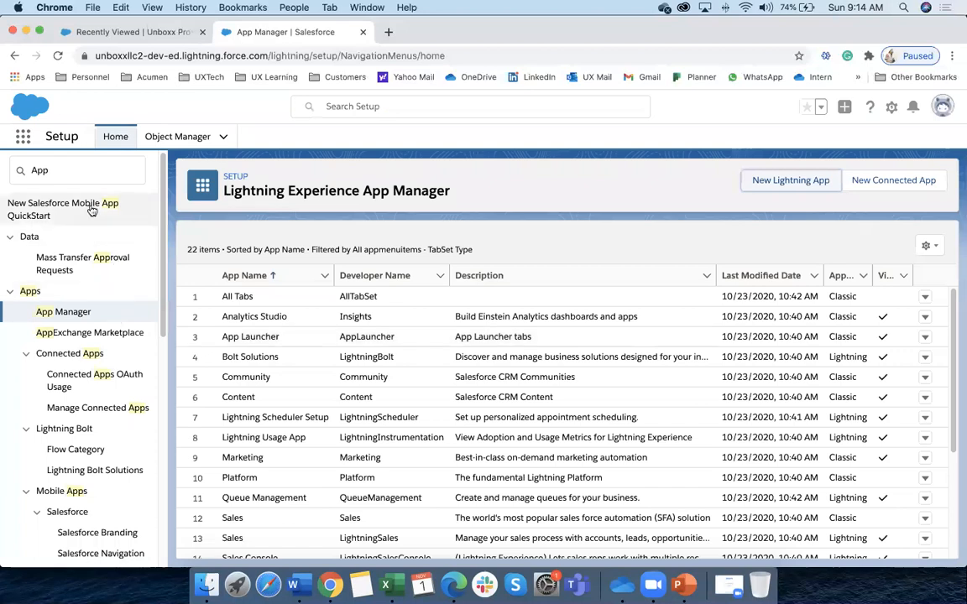
Open Object Manager and compare the Offer and Property sheets in Excel
click(185, 137)
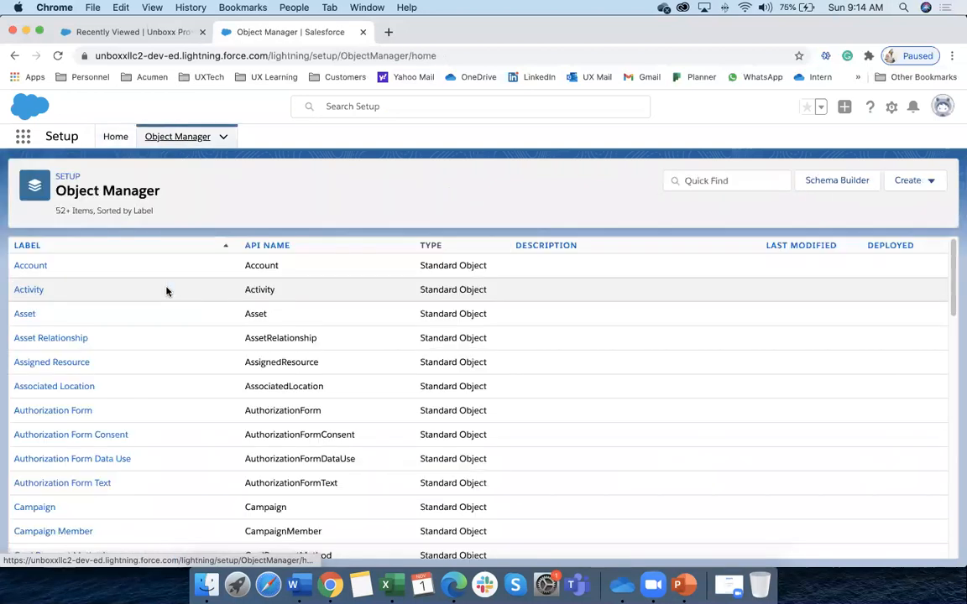
click(394, 587)
click(110, 550)
click(79, 544)
click(116, 549)
click(81, 549)
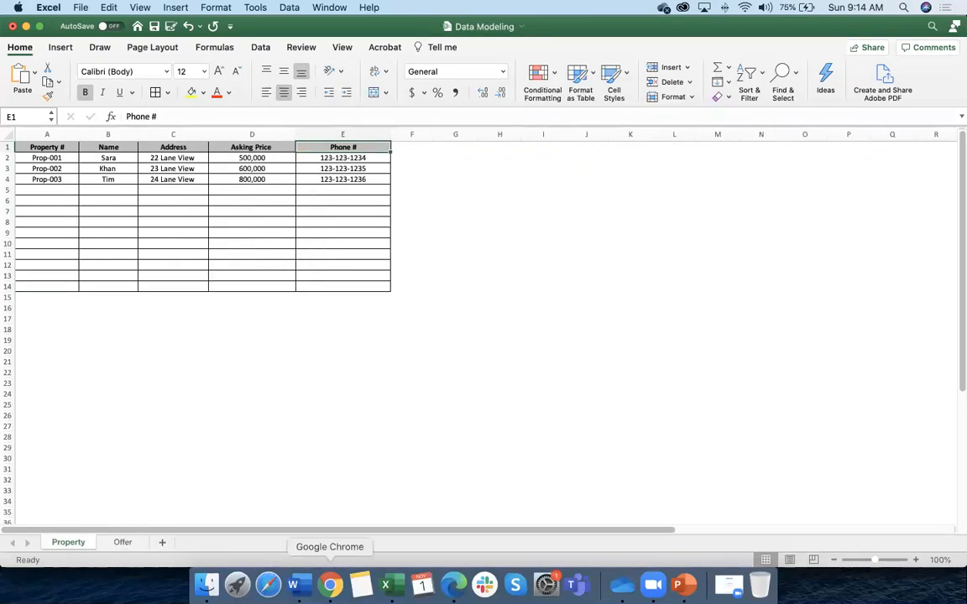
Back in Salesforce, start a new Custom Object from the Create menu
click(332, 585)
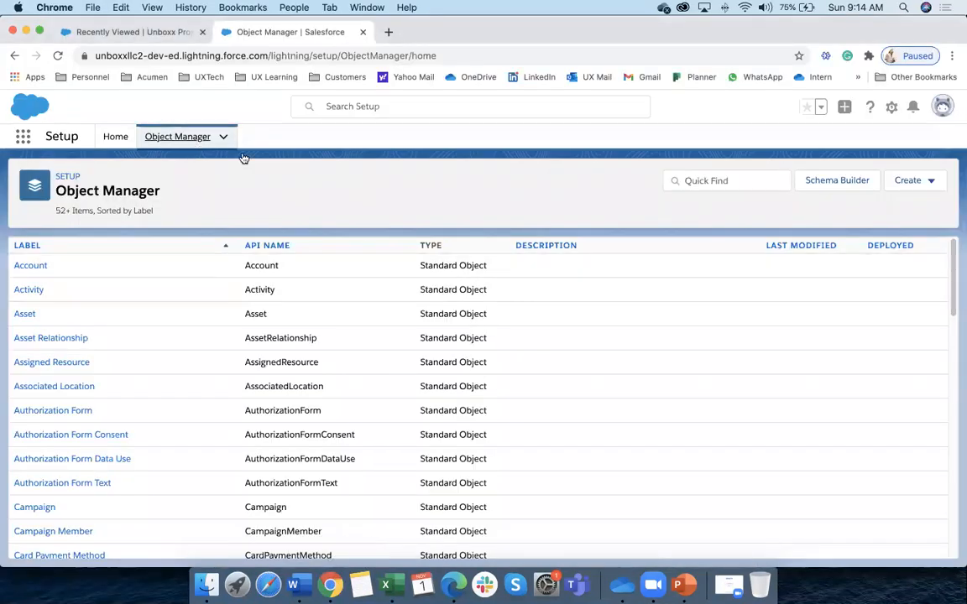
click(921, 191)
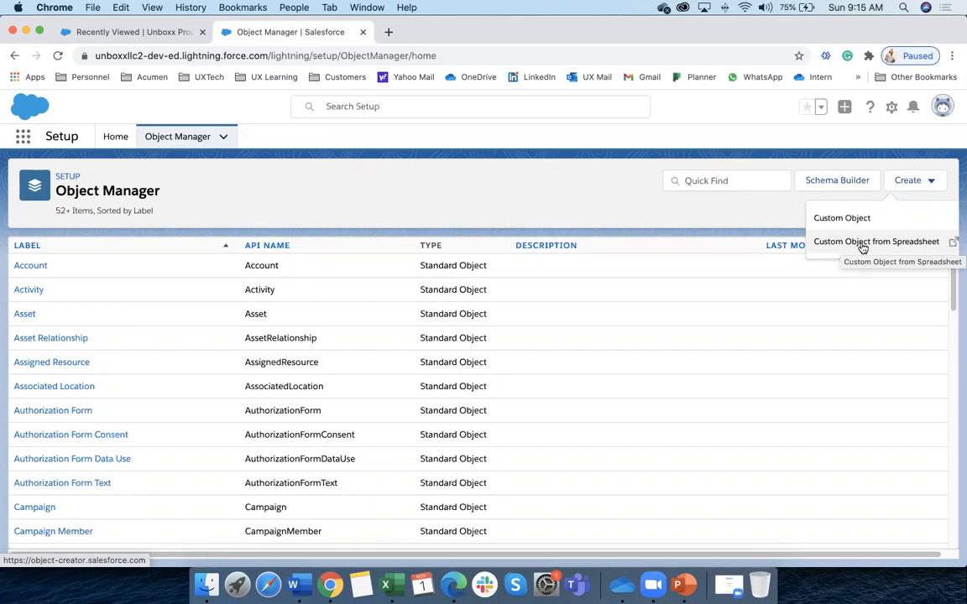
click(846, 218)
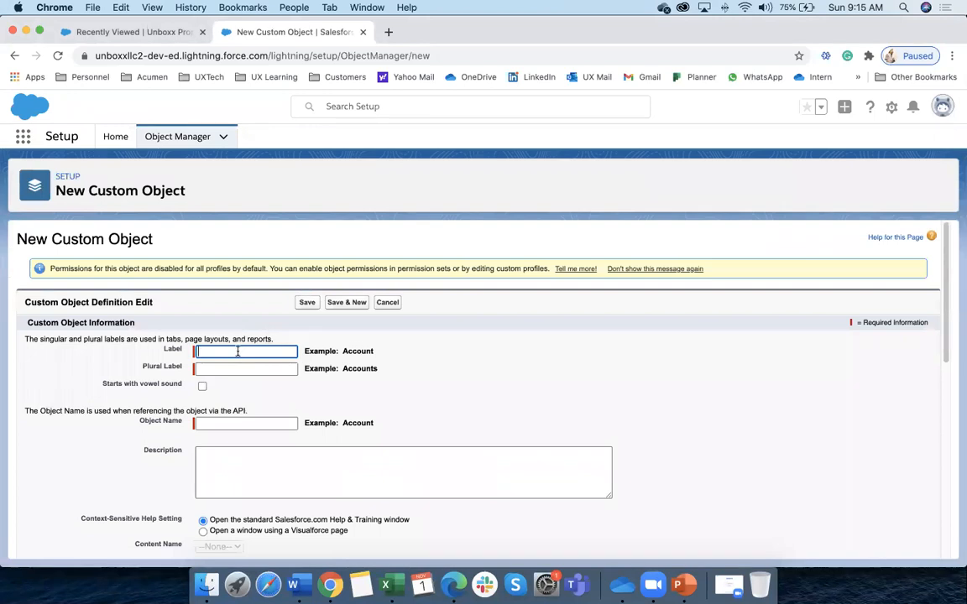
Label the new custom object Test so the object name fills in as Test
text(Test)
click(392, 407)
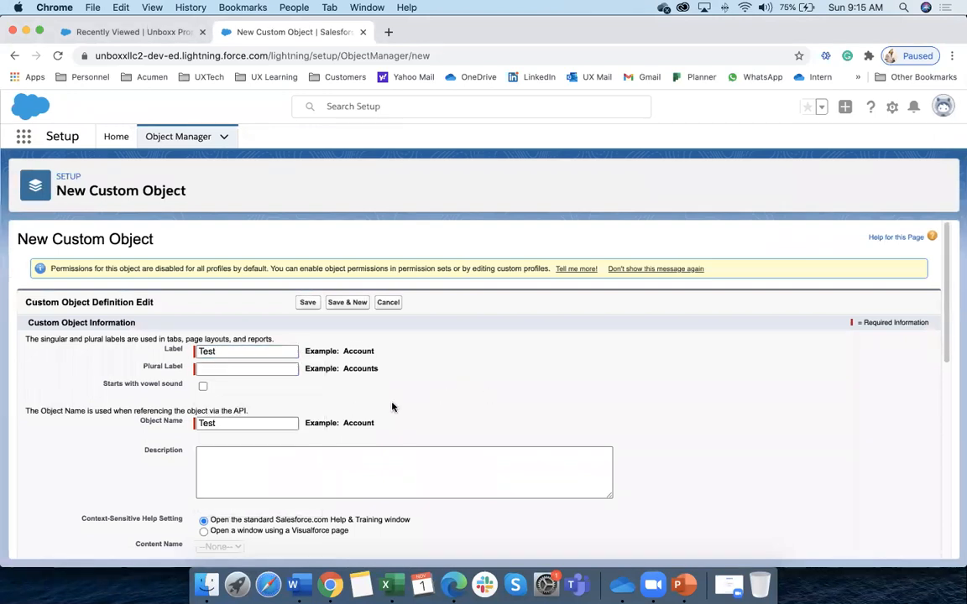
scroll(268, 404, down, 5)
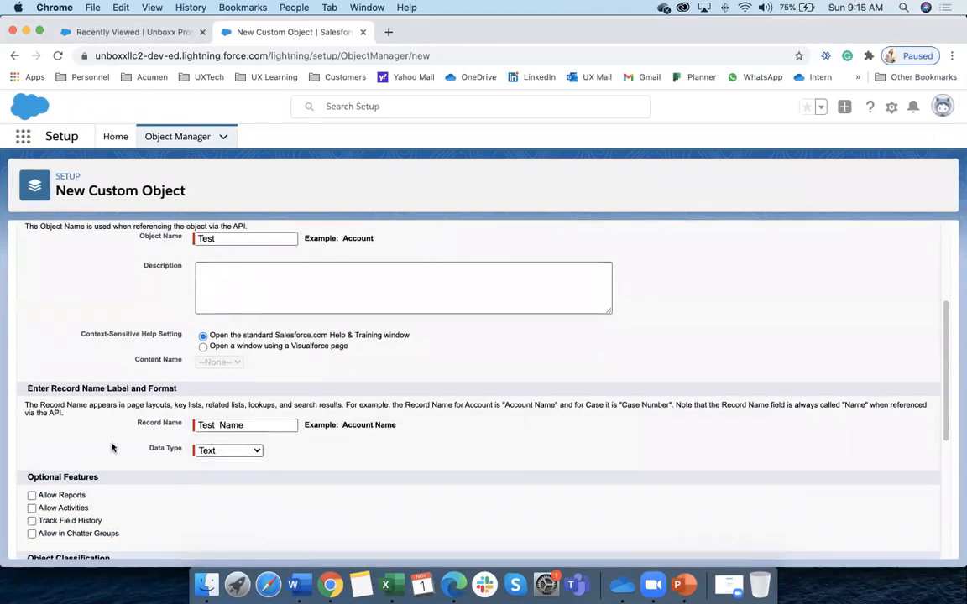
scroll(126, 430, down, 5)
scroll(194, 425, up, 3)
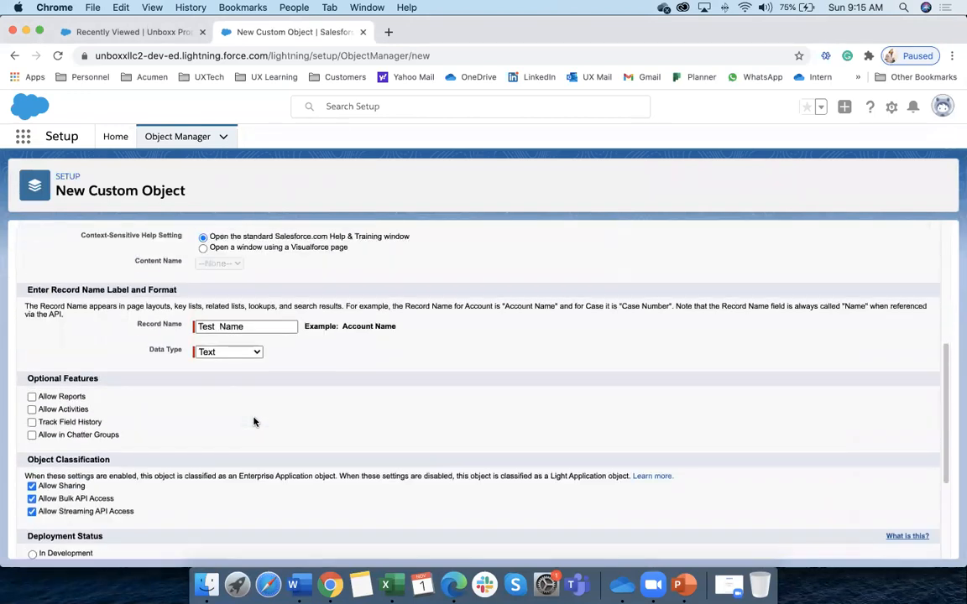
scroll(319, 374, up, 3)
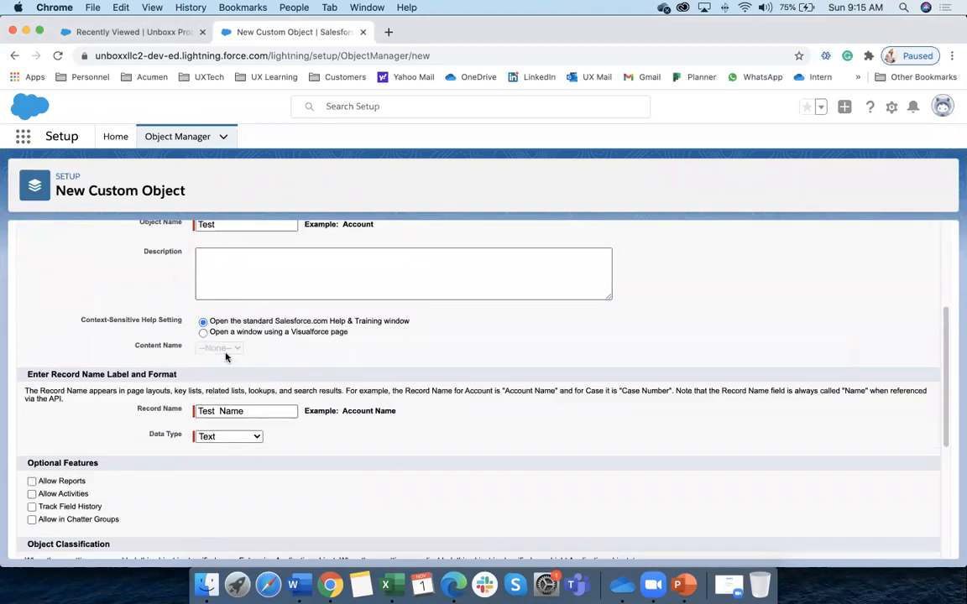
drag(140, 409, 182, 410)
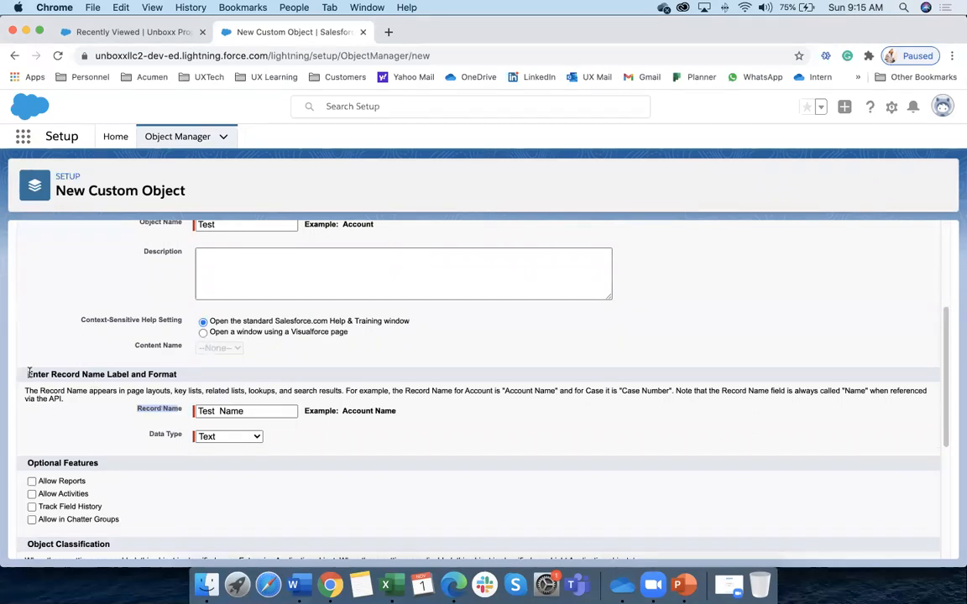
click(43, 375)
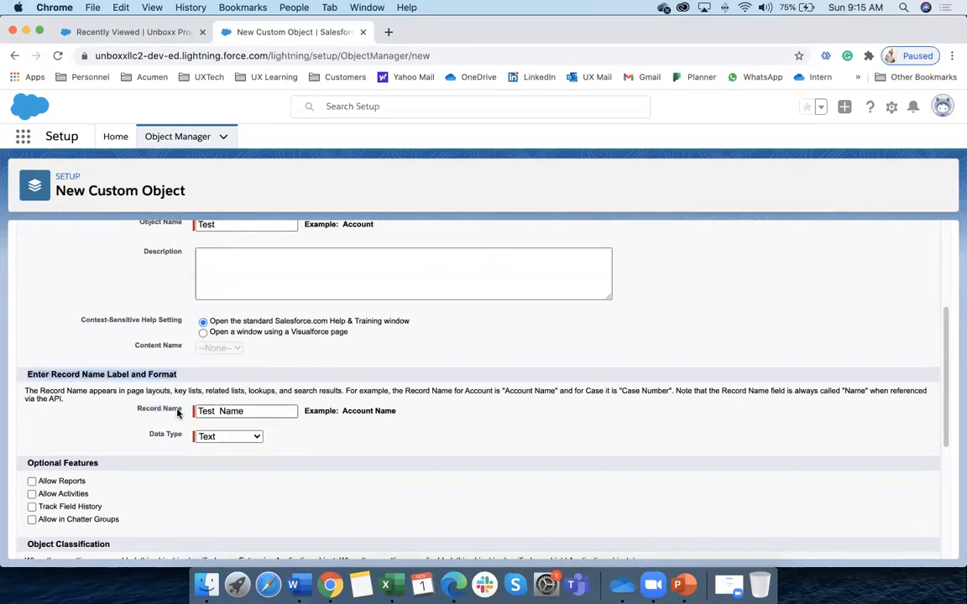
Keep Text as the Test Name record data type, then bring up the Data Modeling workbook
scroll(177, 412, down, 2)
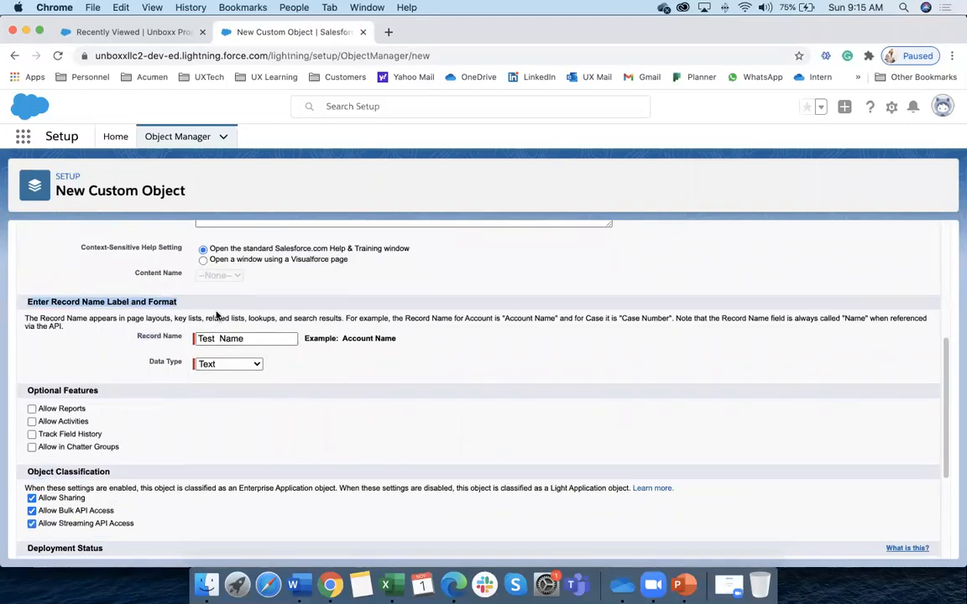
click(251, 365)
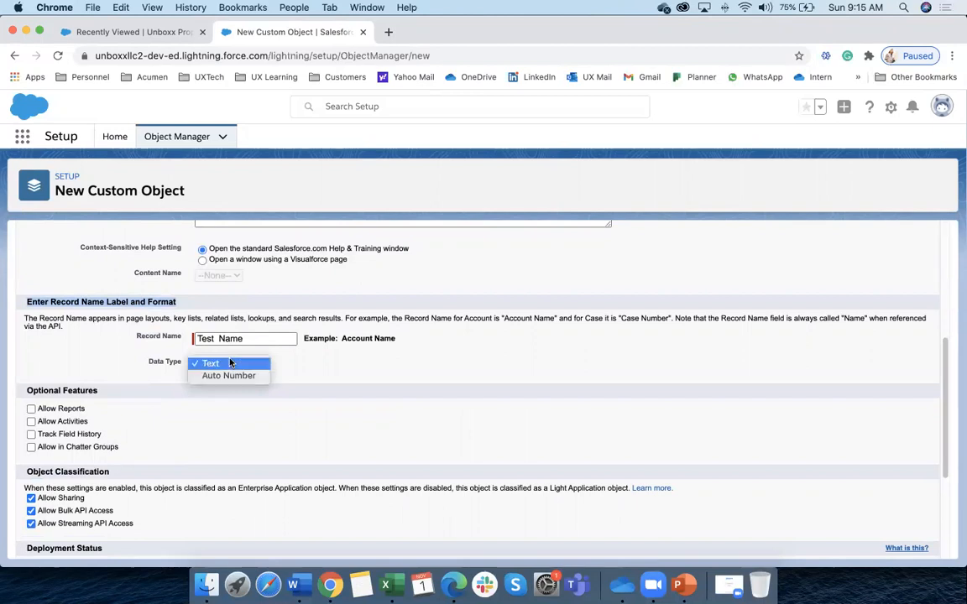
click(230, 363)
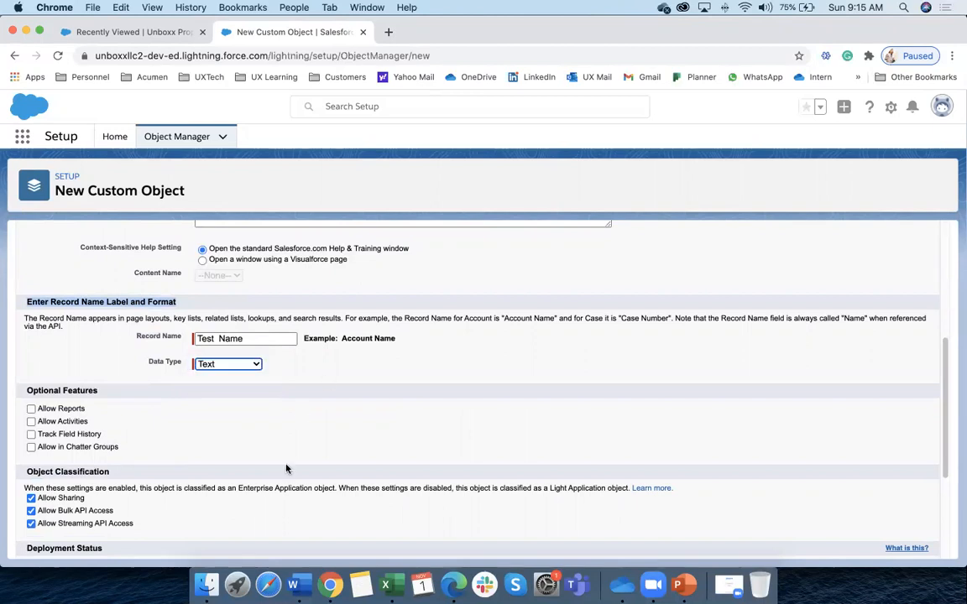
click(385, 585)
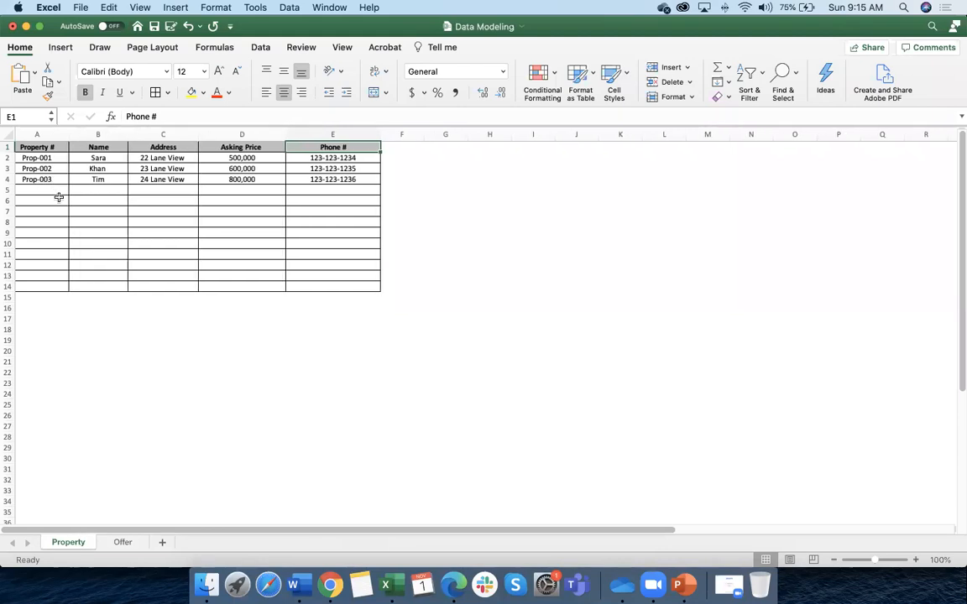
click(48, 148)
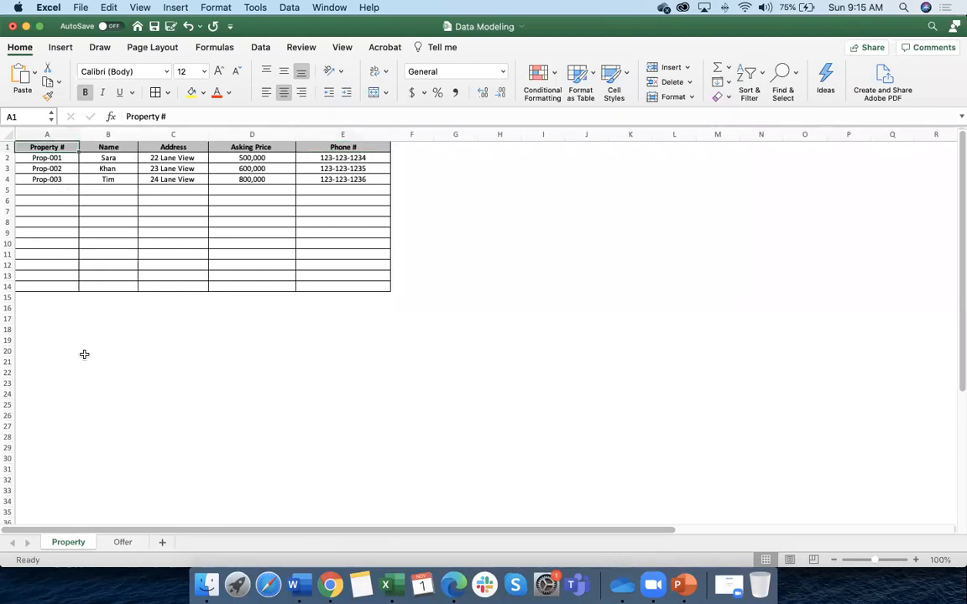
scroll(57, 178, down, 1)
scroll(58, 183, up, 1)
click(55, 157)
click(54, 168)
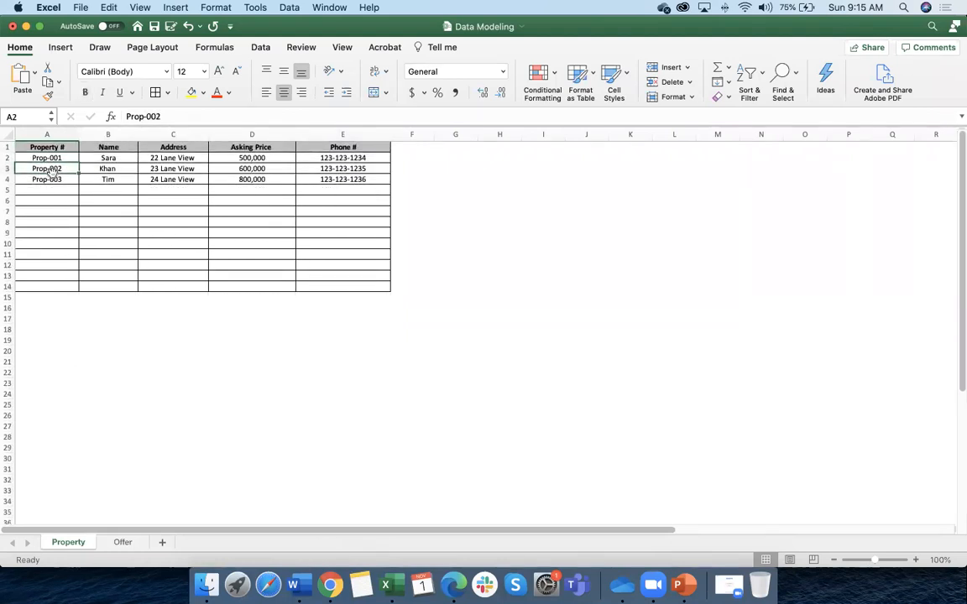
click(56, 158)
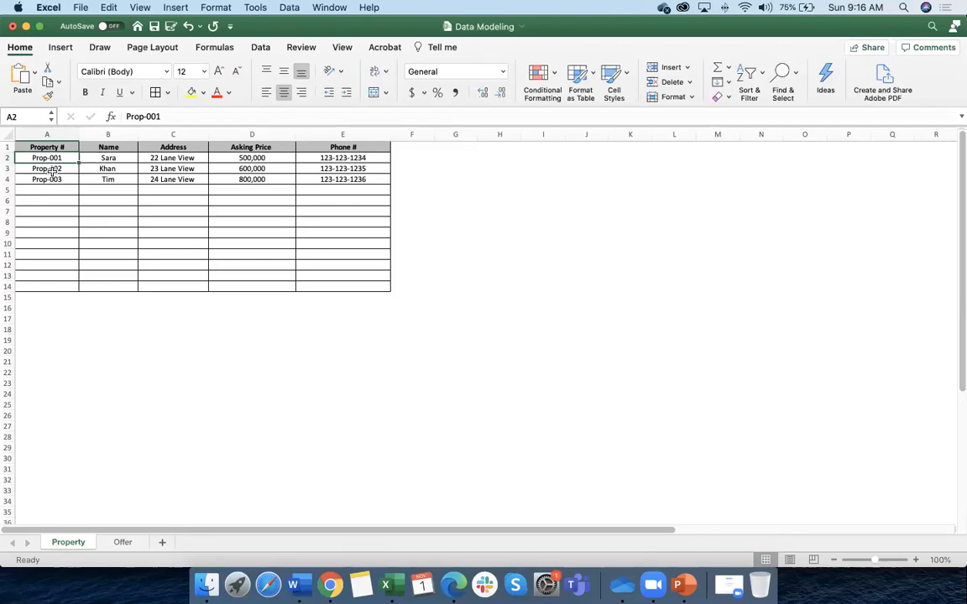
scroll(51, 170, right, 3)
scroll(50, 170, left, 3)
scroll(52, 182, down, 1)
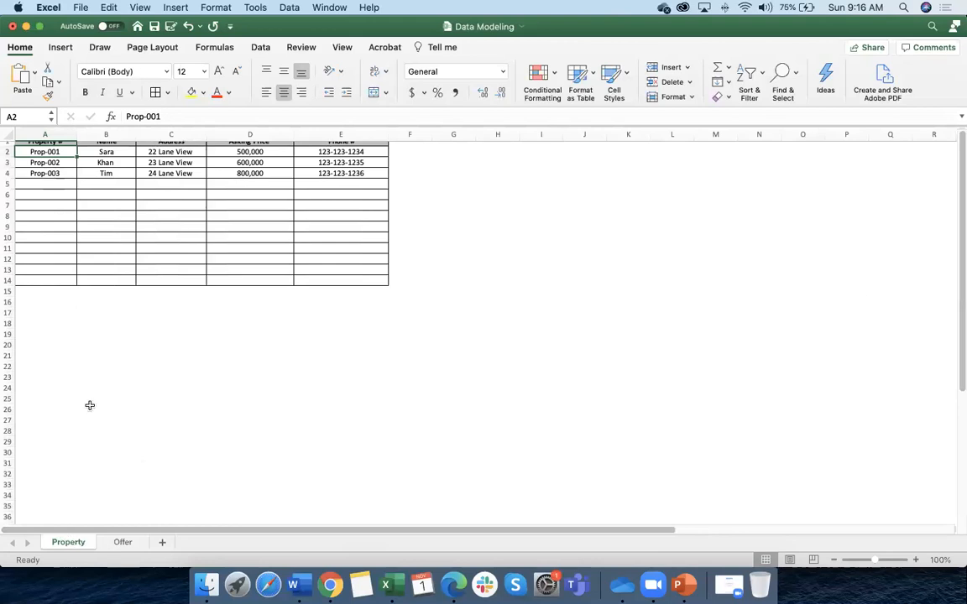
click(122, 542)
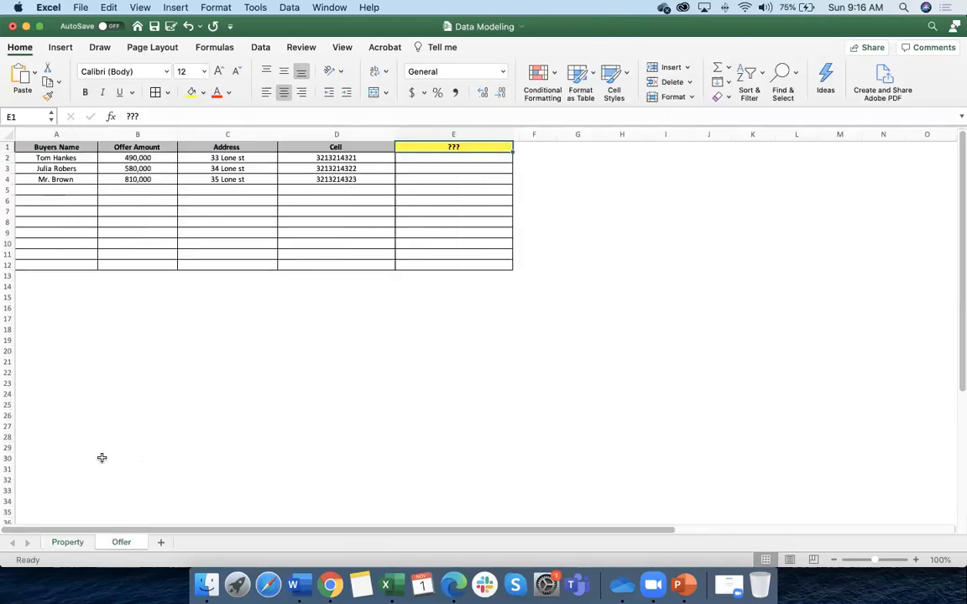
click(54, 158)
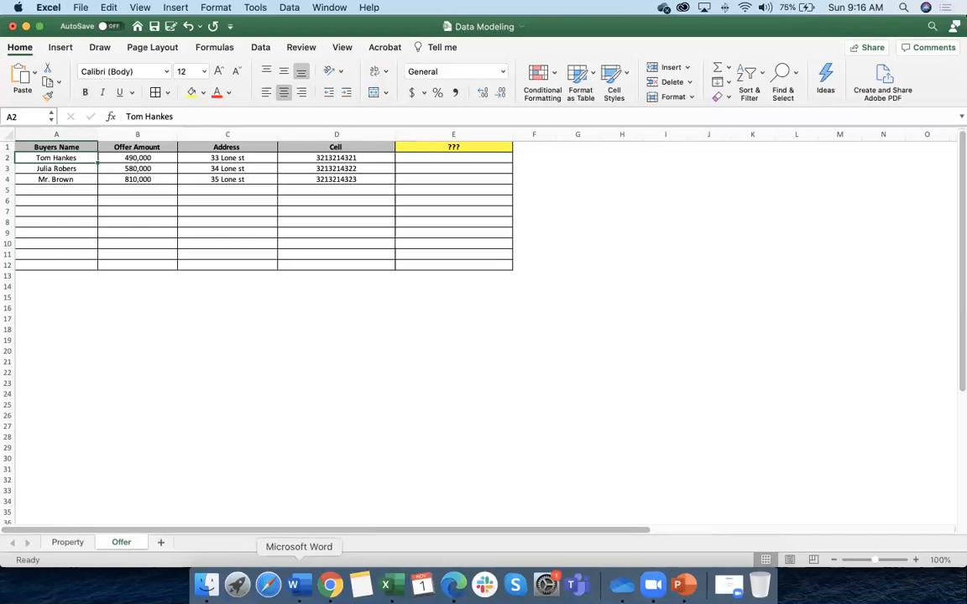
click(324, 586)
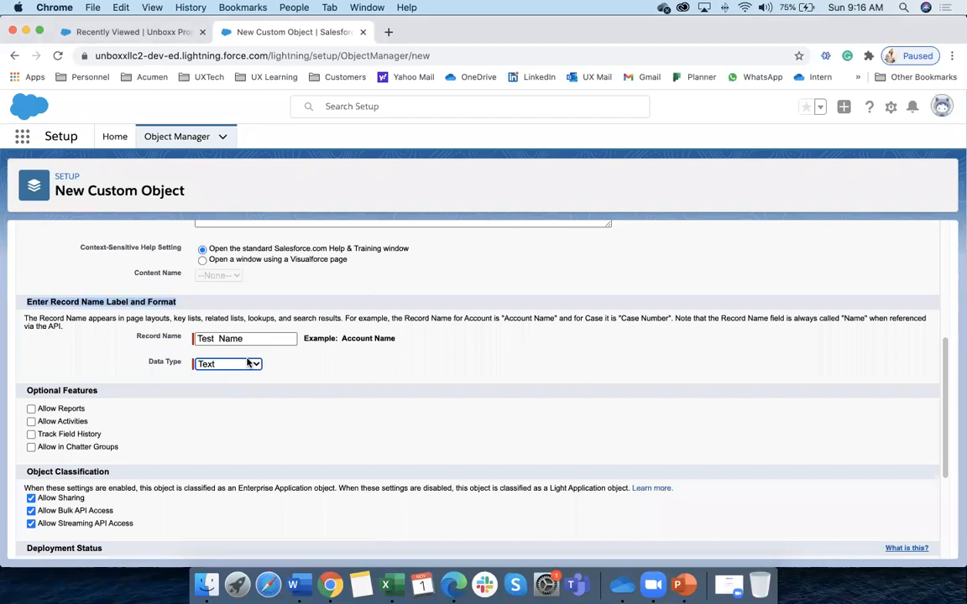
Change the Test Name record's data type from Text to Auto Number
key(shift+Tab)
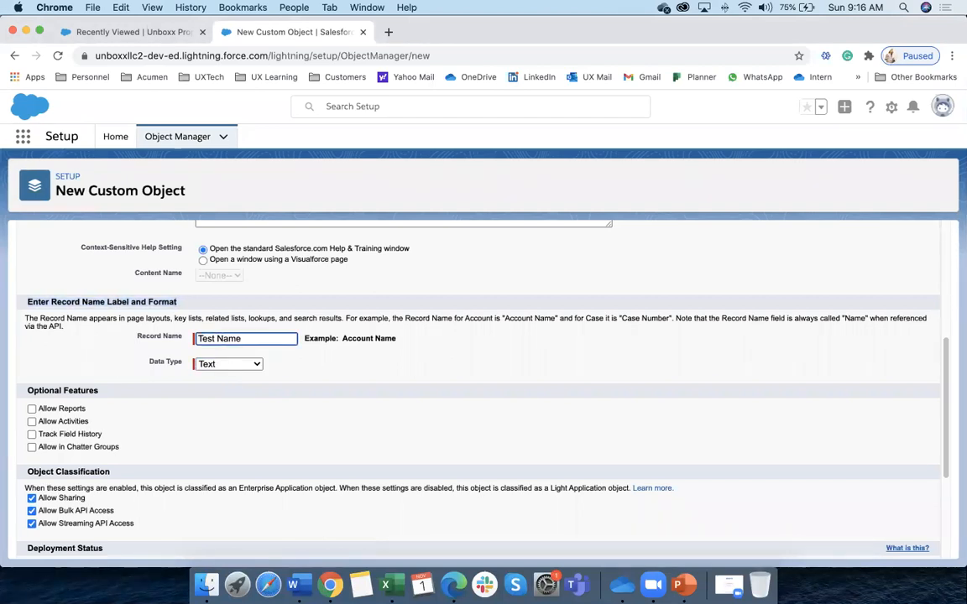
click(328, 371)
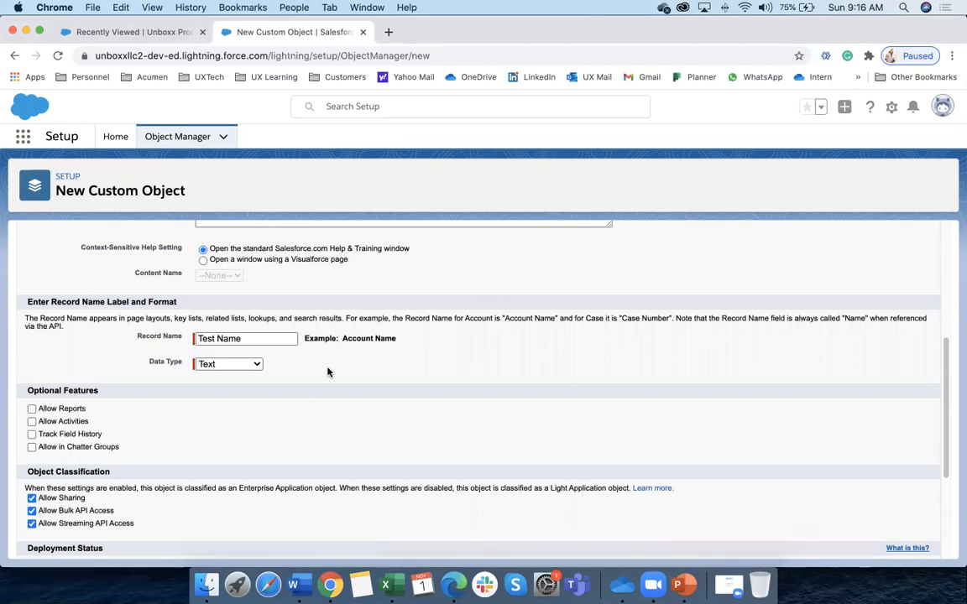
click(255, 364)
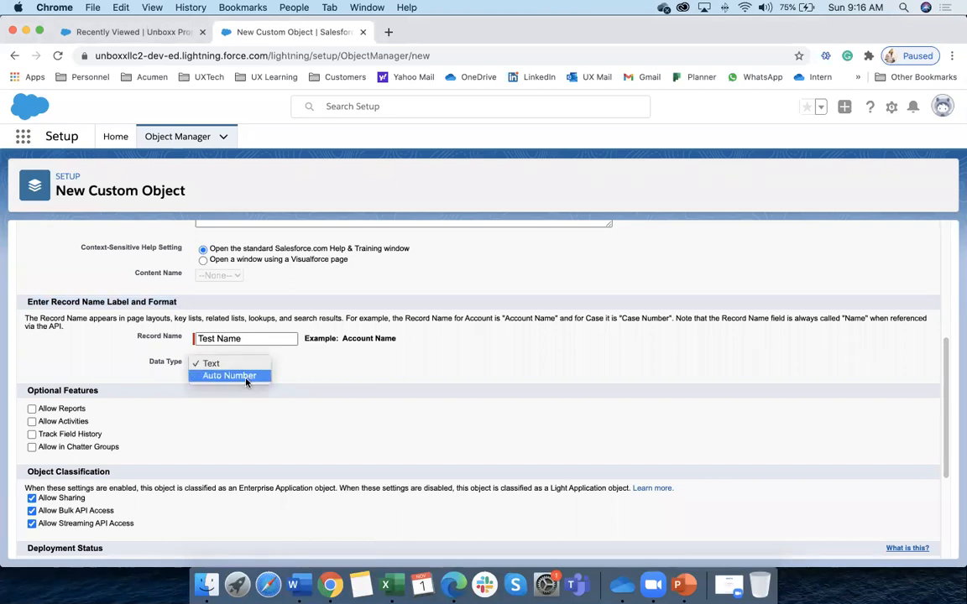
click(246, 382)
click(220, 383)
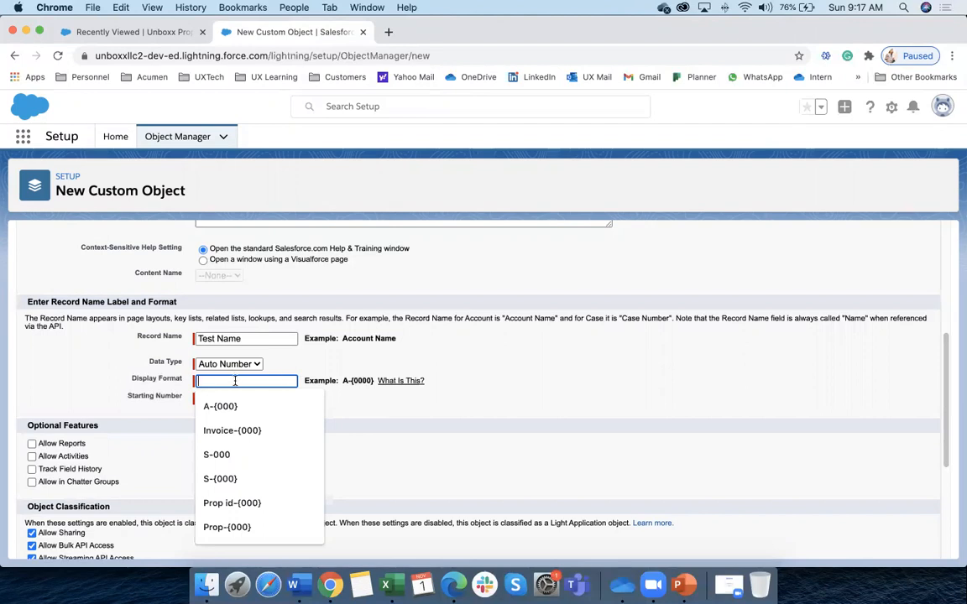
Enter auto-number display format Prop-{0000} with starting number 0
text(Pr)
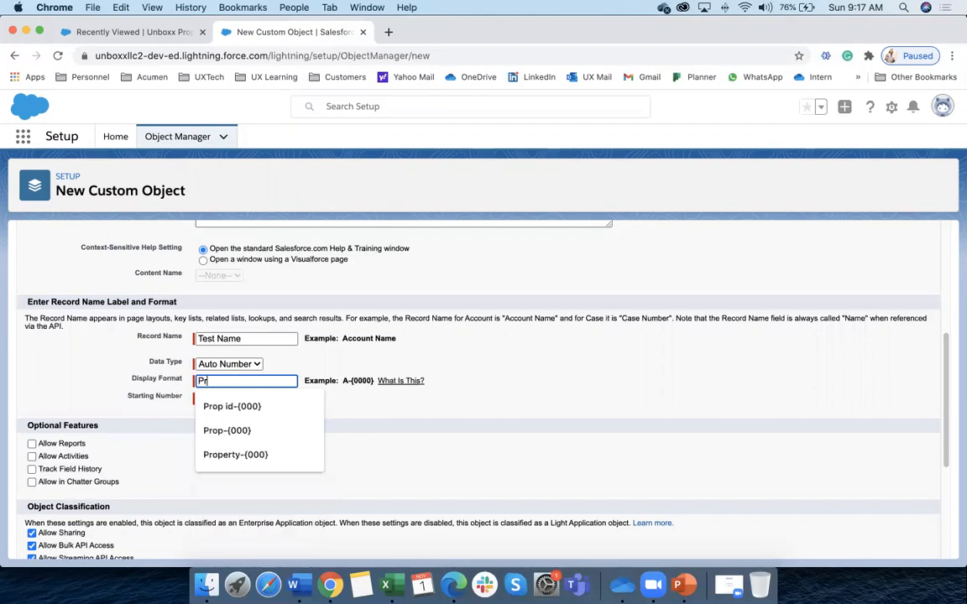
text(op-)
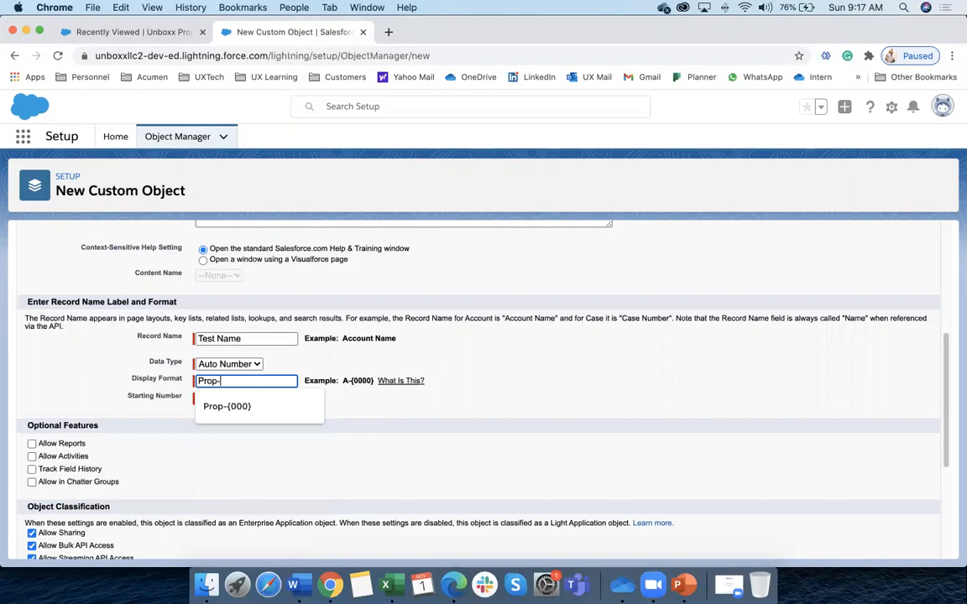
text({0000)
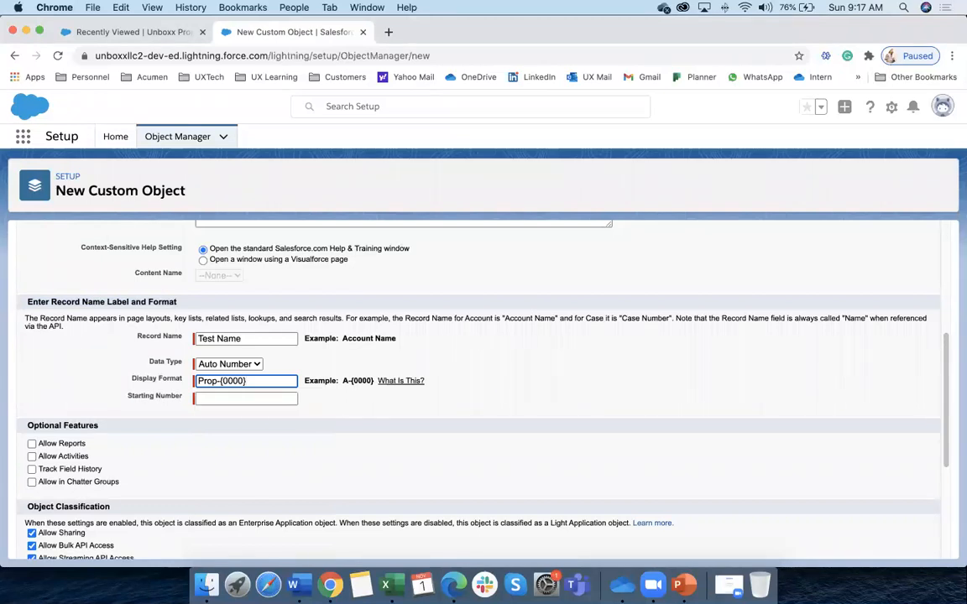
click(225, 399)
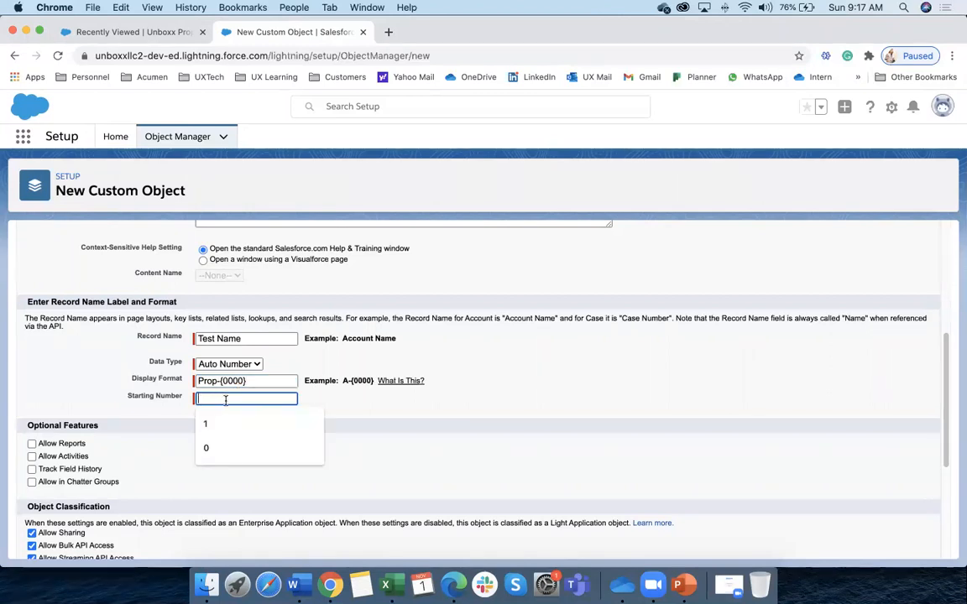
text(0)
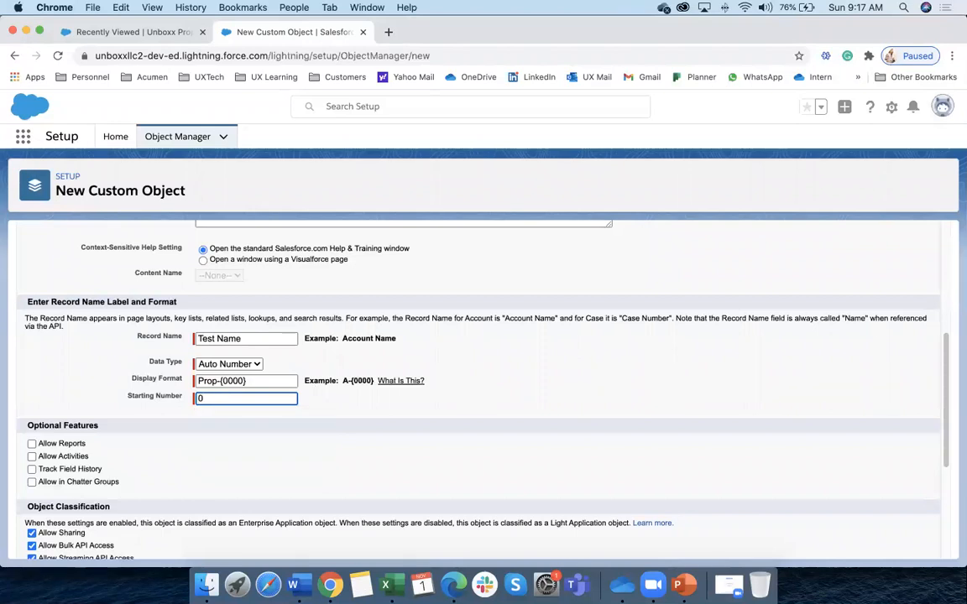
click(395, 420)
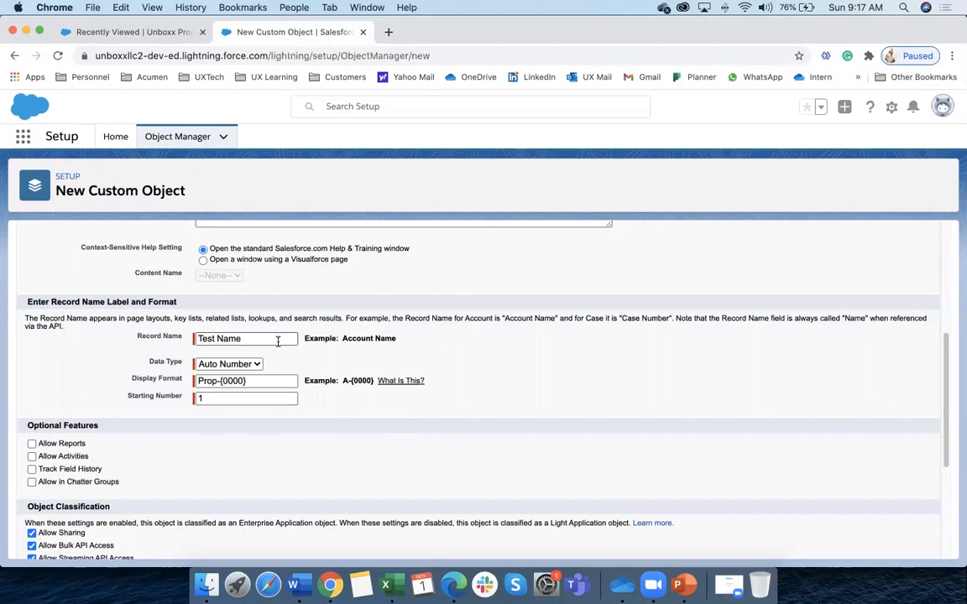
Switch the record name data type back to Text
click(236, 362)
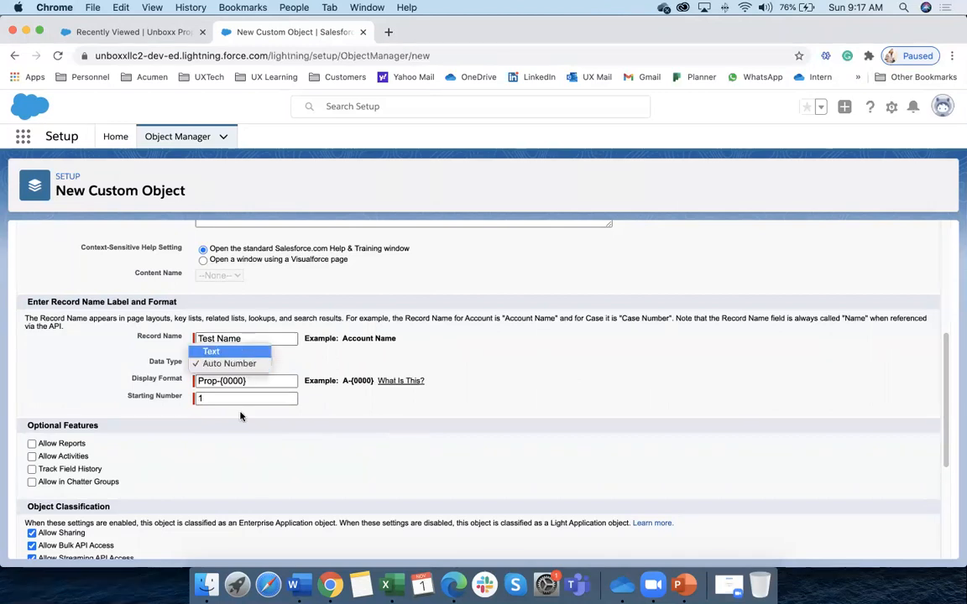
click(236, 353)
click(312, 376)
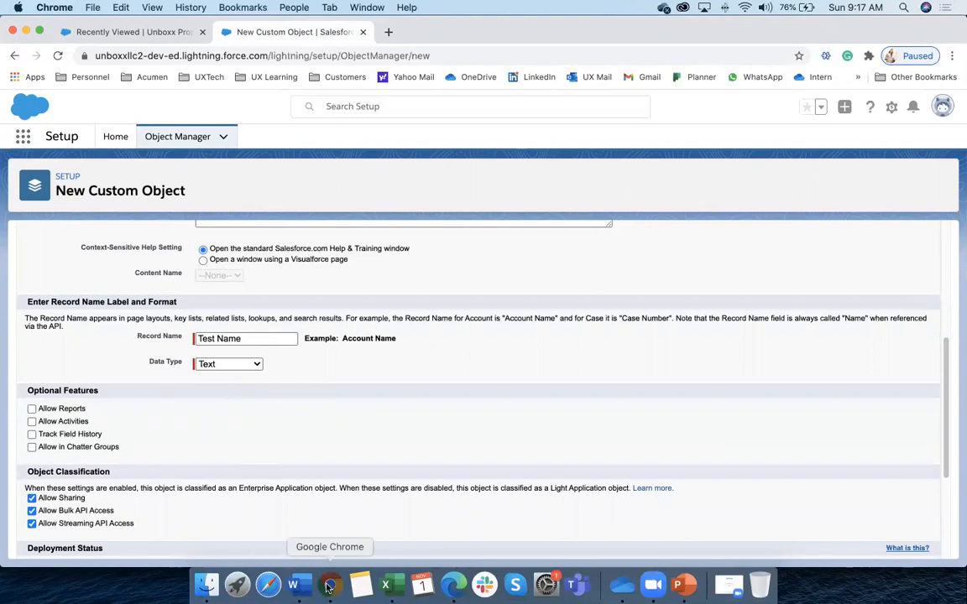
Reload the Unboxx Properties Recently Viewed list showing Property-001, Property-002 and Property-003
click(161, 33)
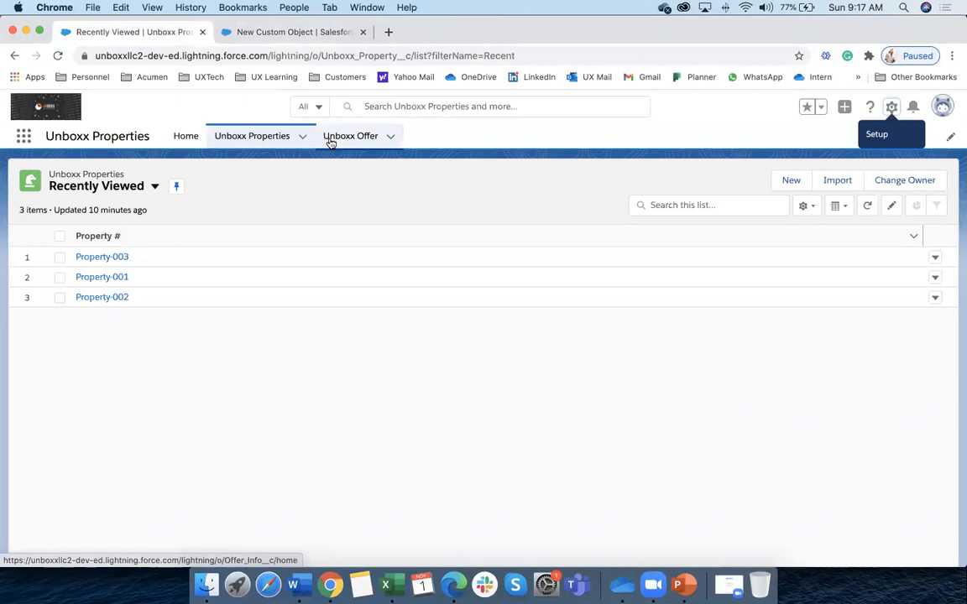
click(255, 138)
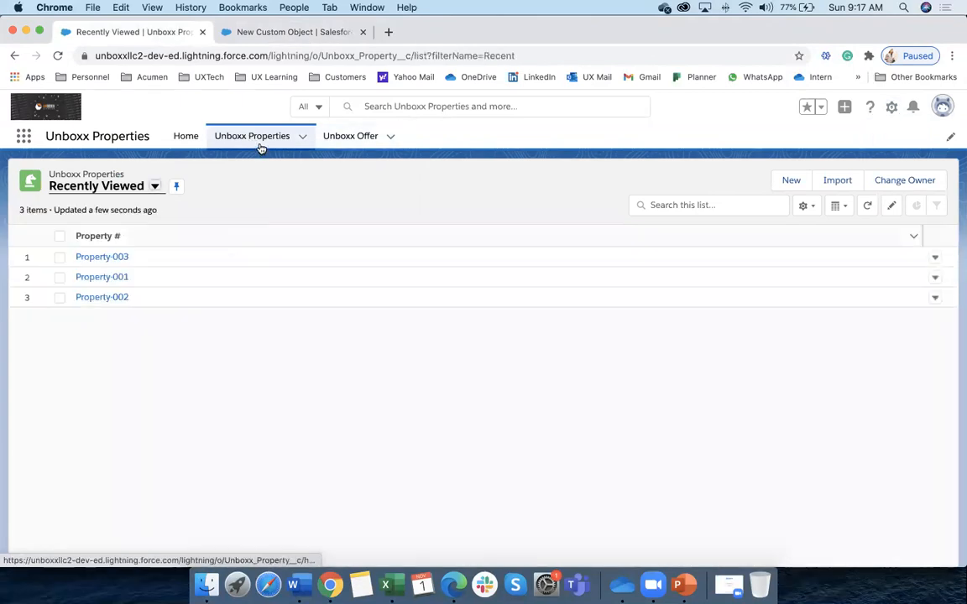
key(super+Tab)
click(330, 585)
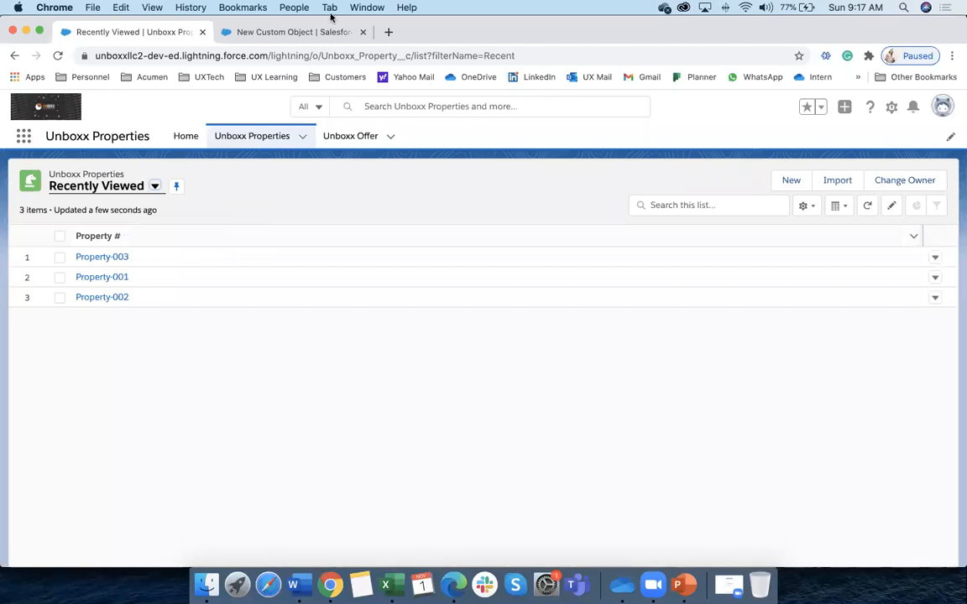
click(296, 33)
Open a New Unboxx Property form to check the Property # field, then cancel it
click(228, 363)
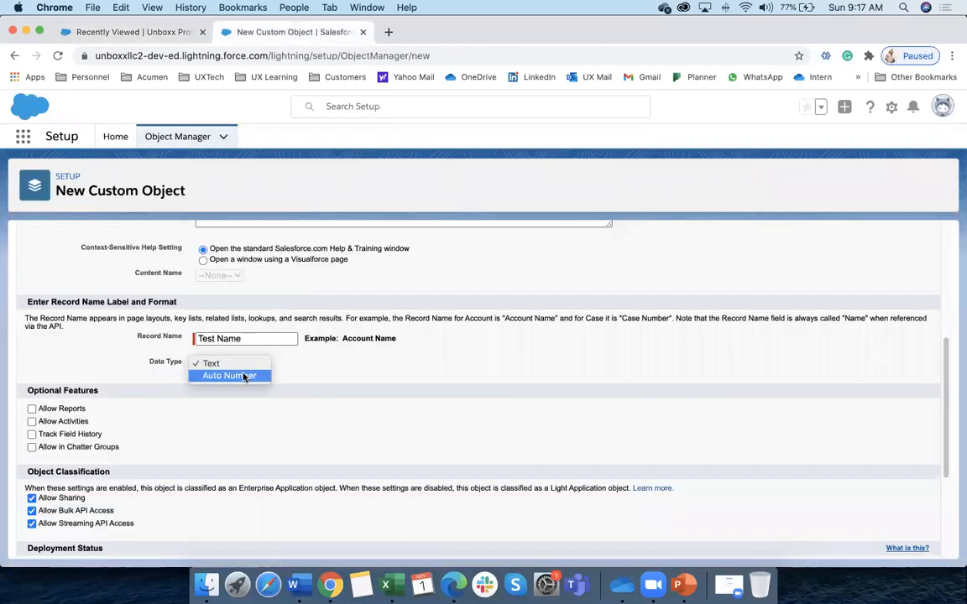
key(super+Tab)
key(super+Tab)
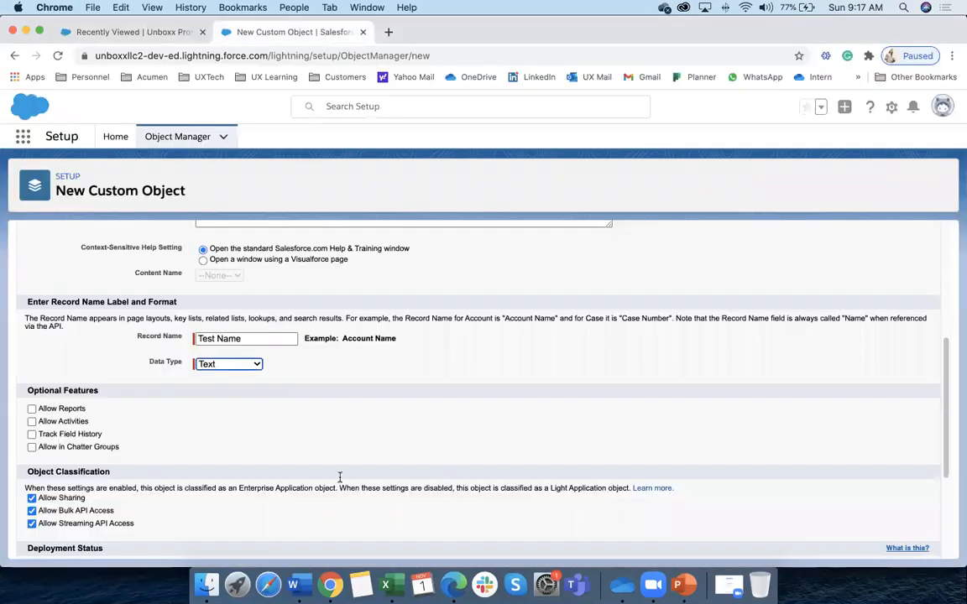
click(198, 34)
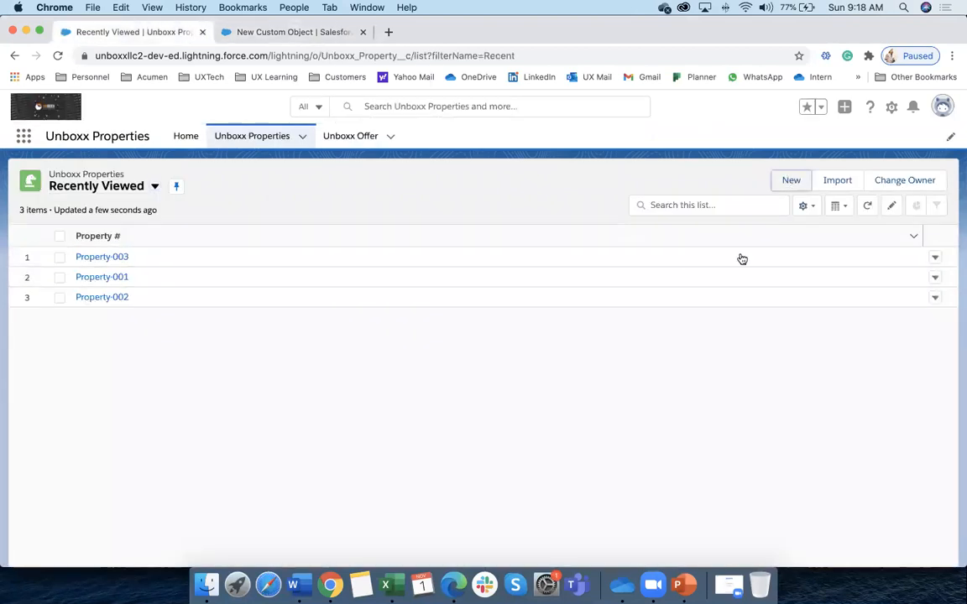
click(260, 137)
click(792, 181)
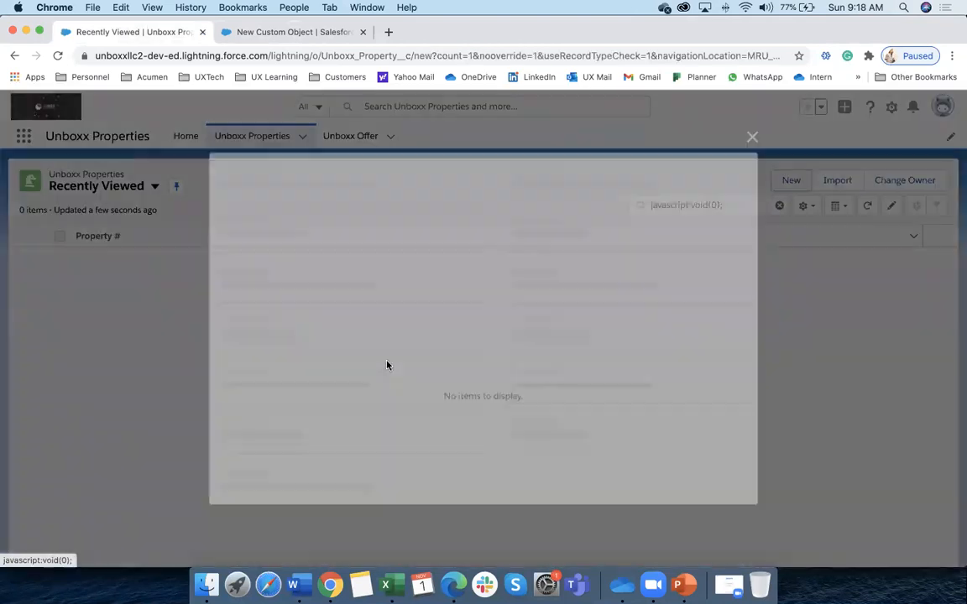
drag(230, 241, 274, 243)
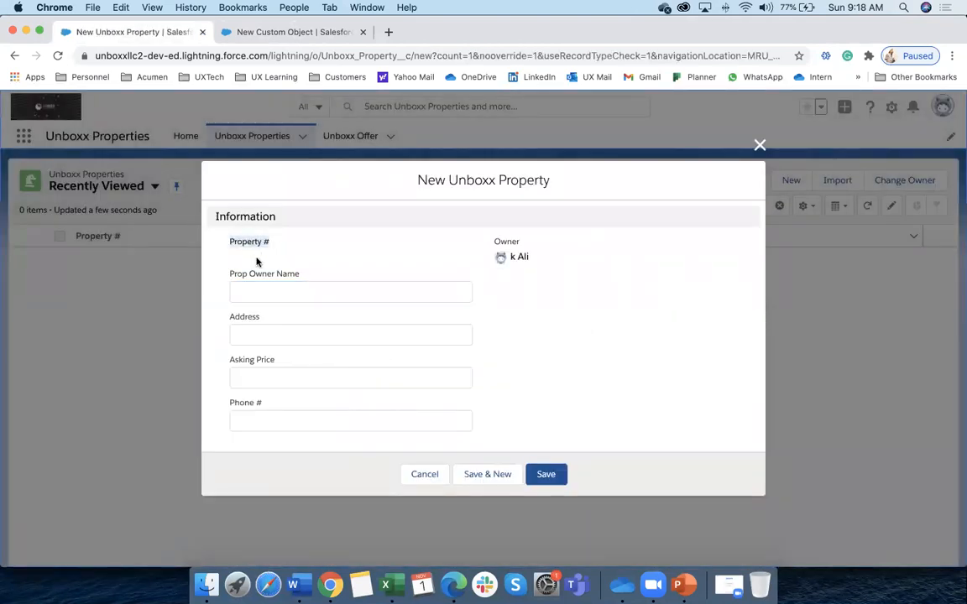
click(246, 260)
click(407, 474)
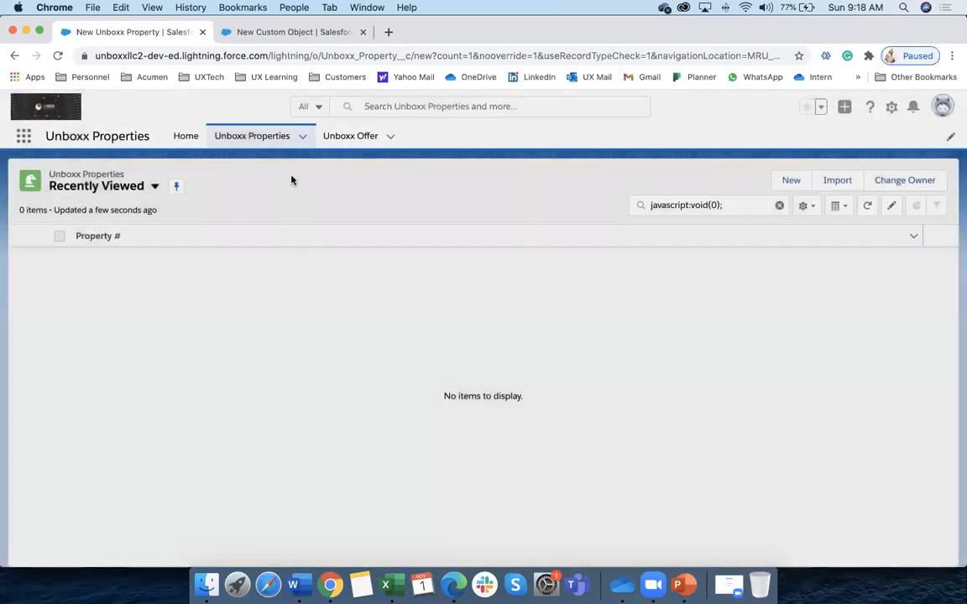
Switch the Unboxx Properties list view to All and open Property-001
click(277, 143)
click(155, 186)
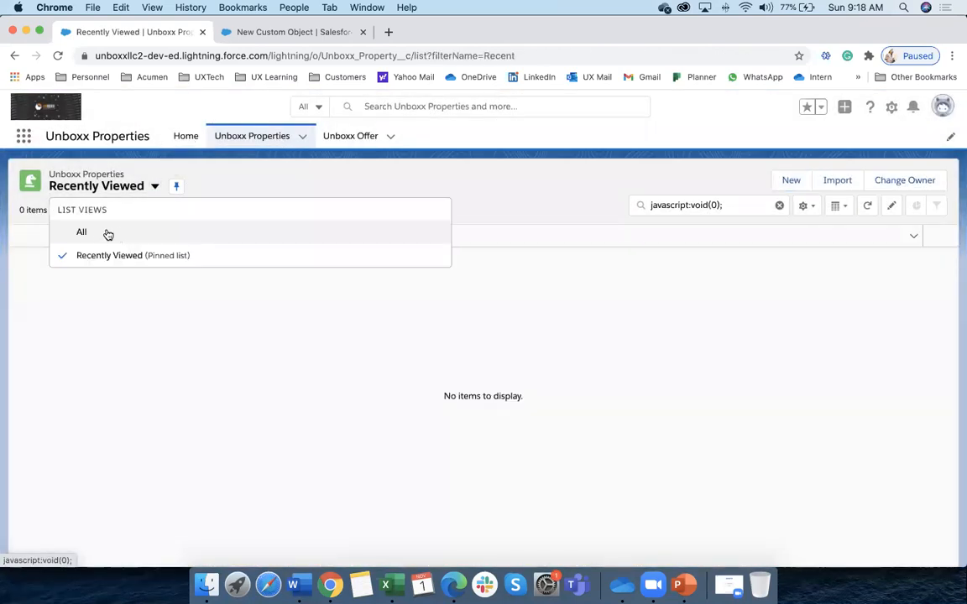
click(109, 234)
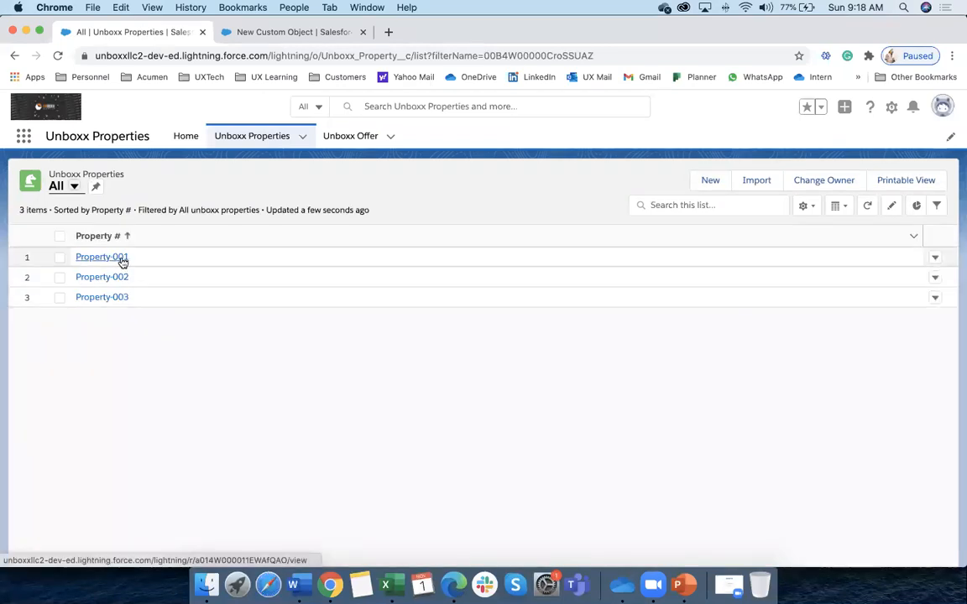
click(102, 257)
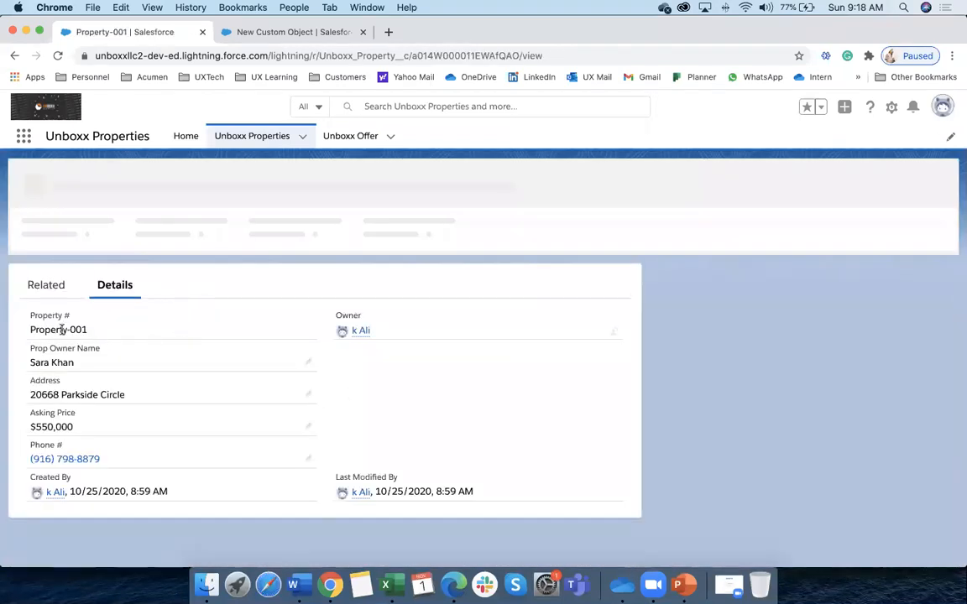
drag(31, 329, 96, 335)
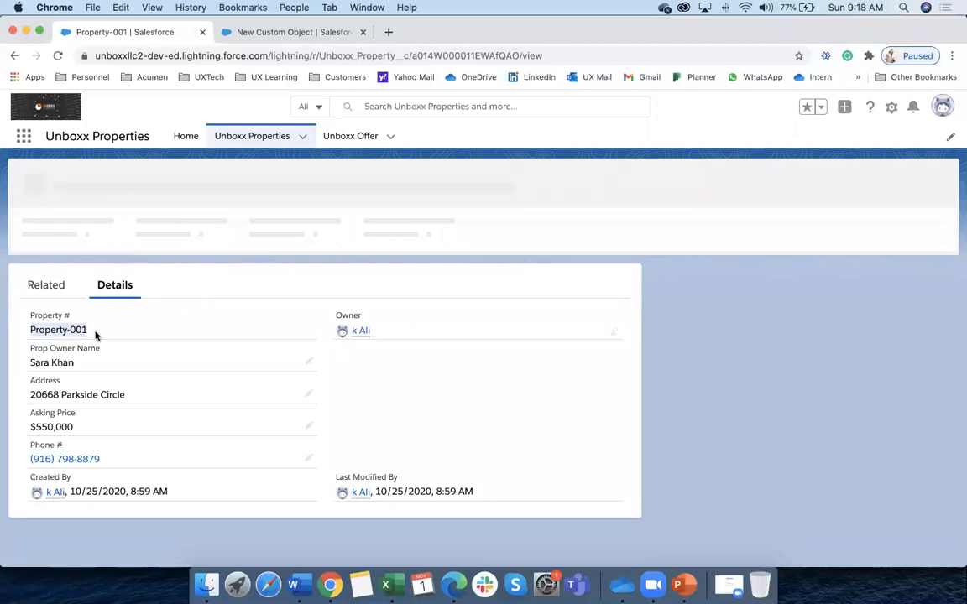
click(250, 137)
click(92, 279)
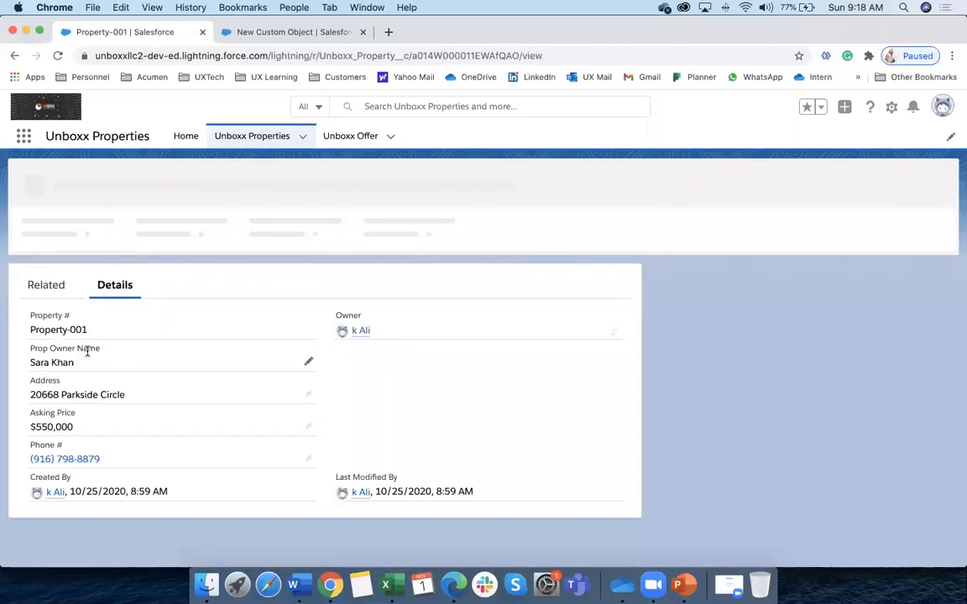
Open Property-002 to see its auto-numbered Property # and $700,000 asking price
click(250, 136)
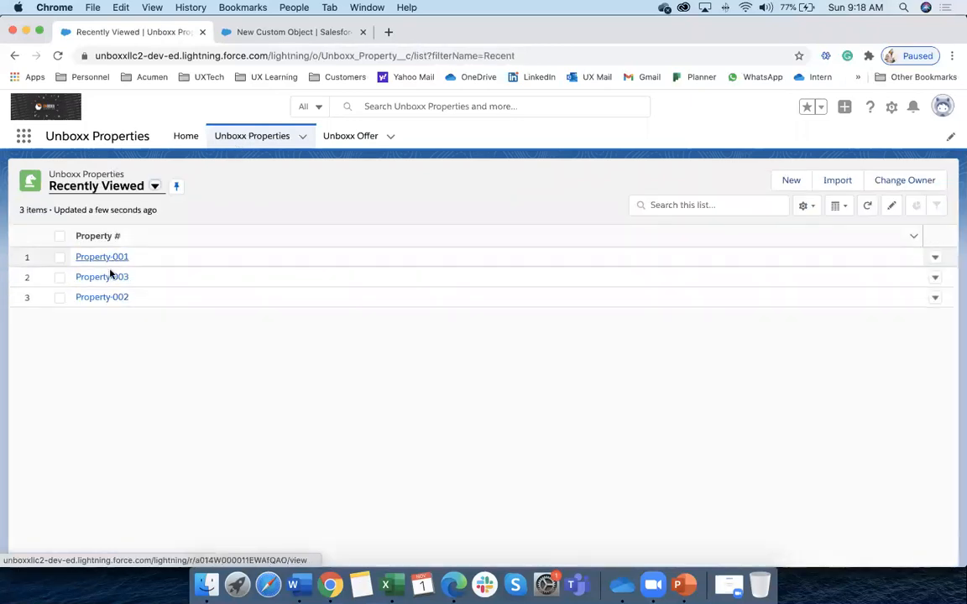
click(105, 299)
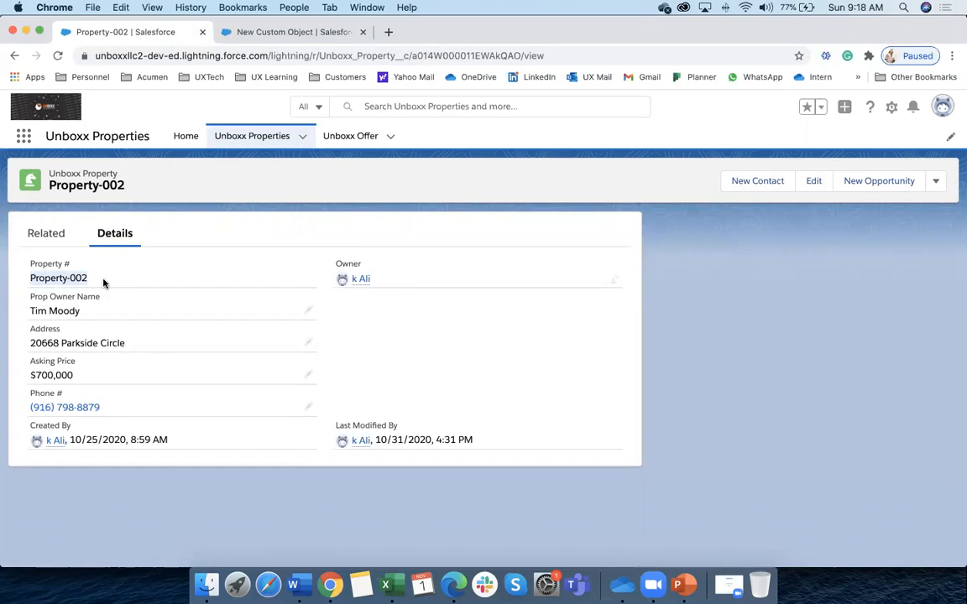
drag(48, 279, 71, 279)
key(super+Tab)
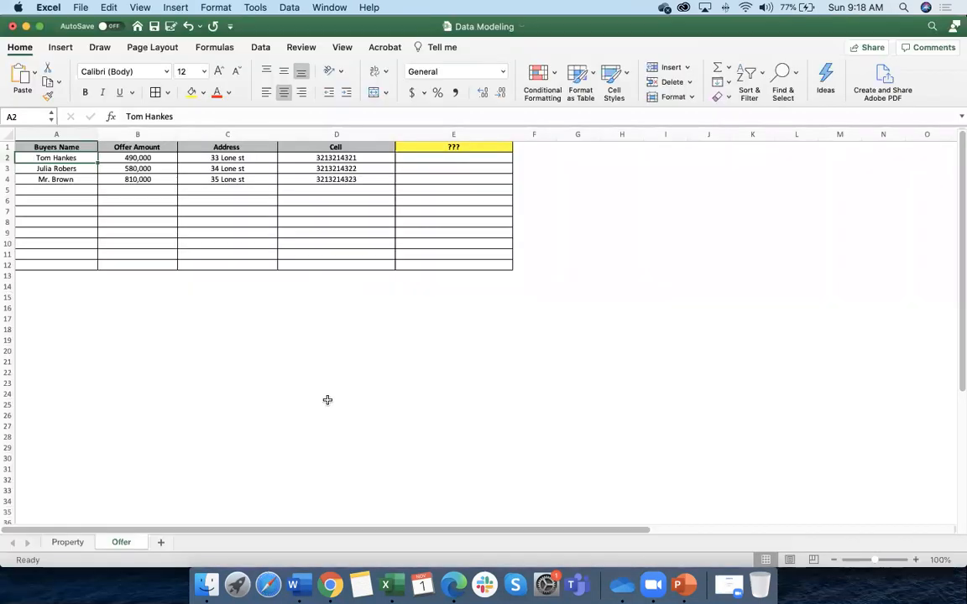
Back on the Test object form, try Auto Number for the record name, then revert to Text
click(330, 584)
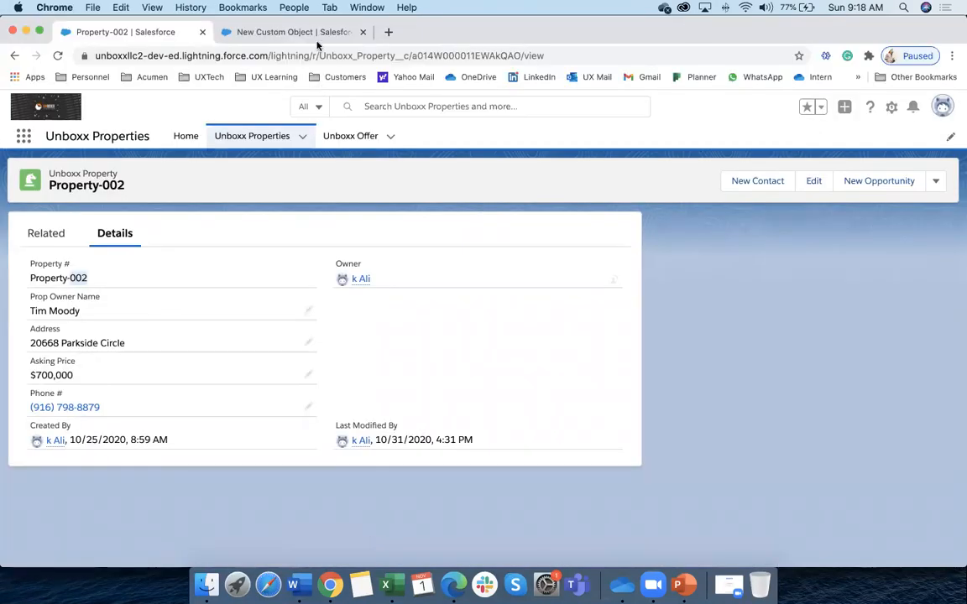
click(289, 32)
click(231, 364)
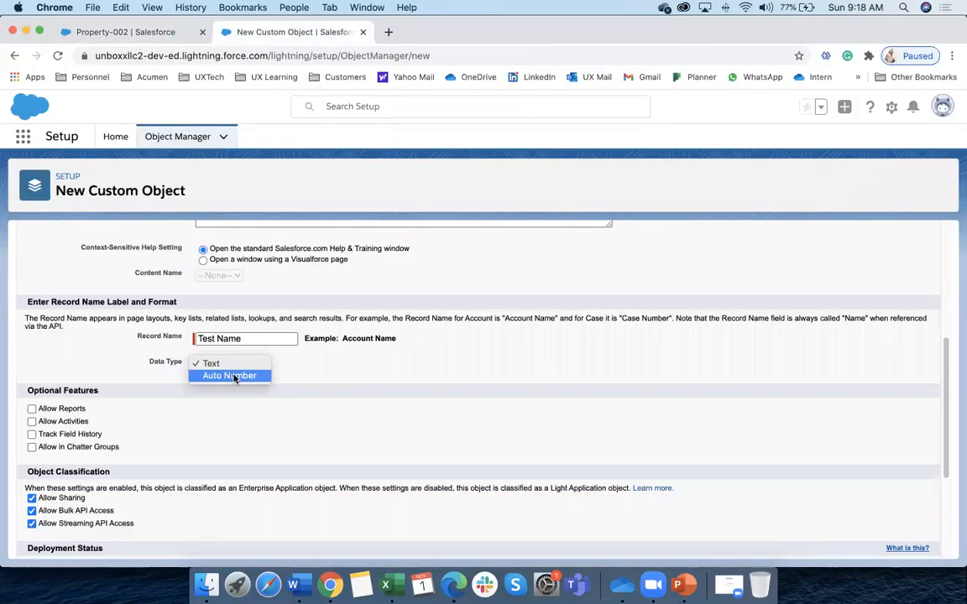
click(235, 375)
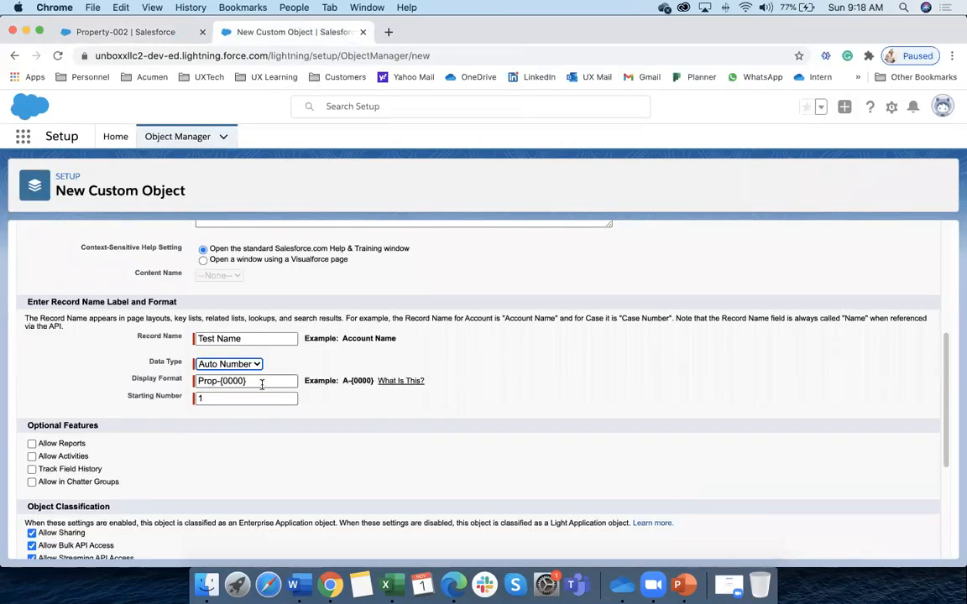
scroll(269, 389, down, 1)
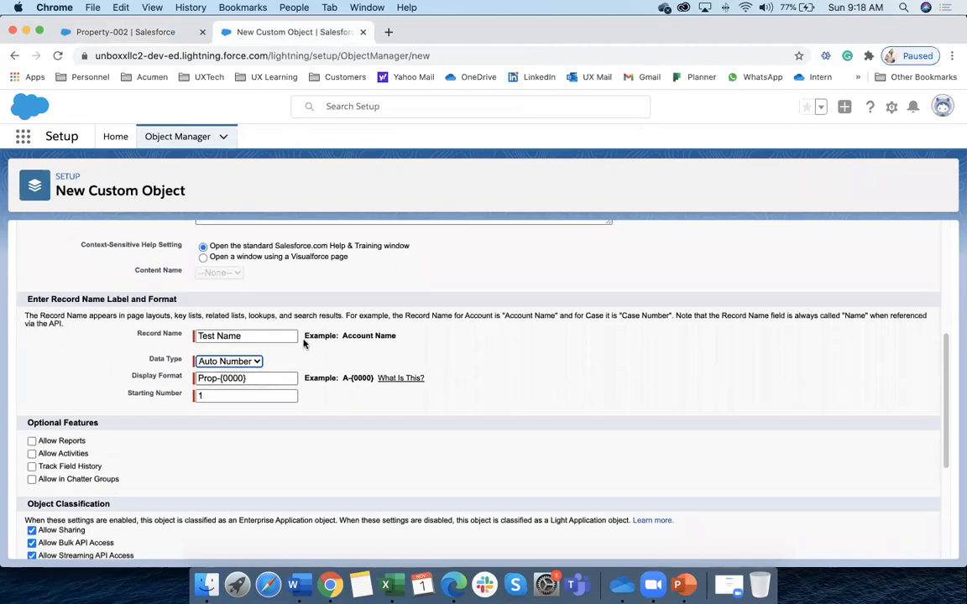
click(247, 361)
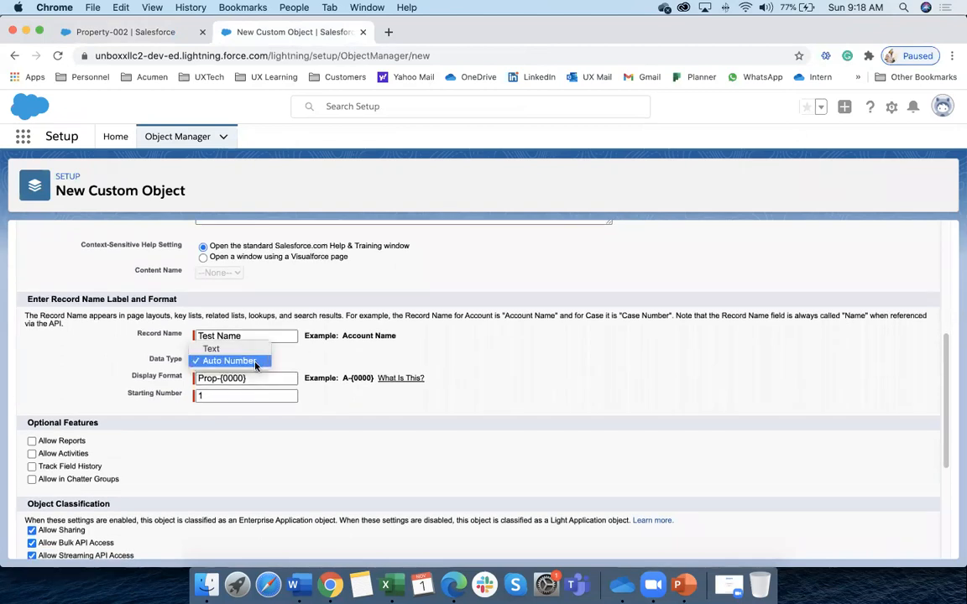
click(212, 348)
key(super+Tab)
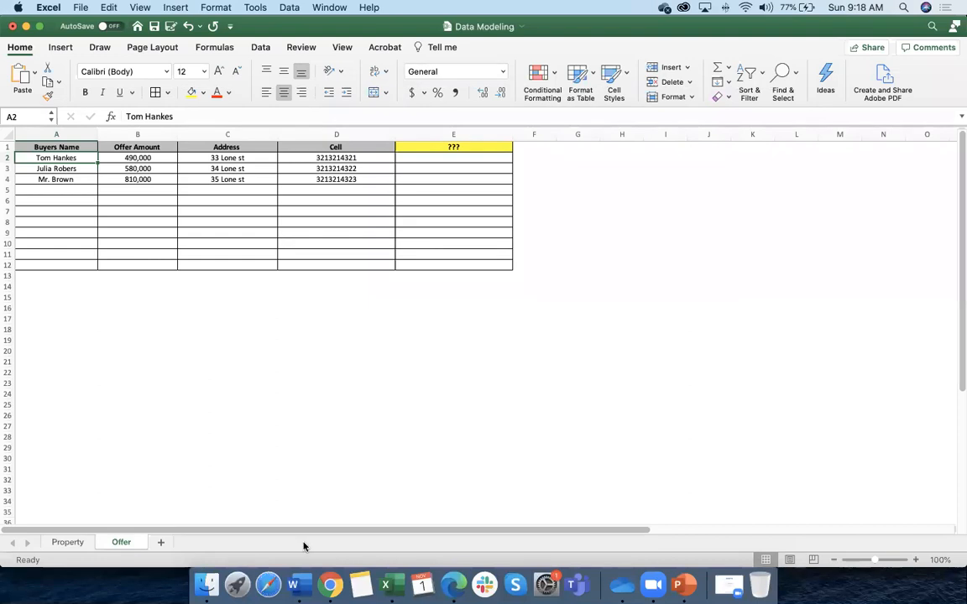
key(super+Tab)
Open a New Unboxx Offer form, cancel without saving, and return to the New Custom Object form
click(168, 34)
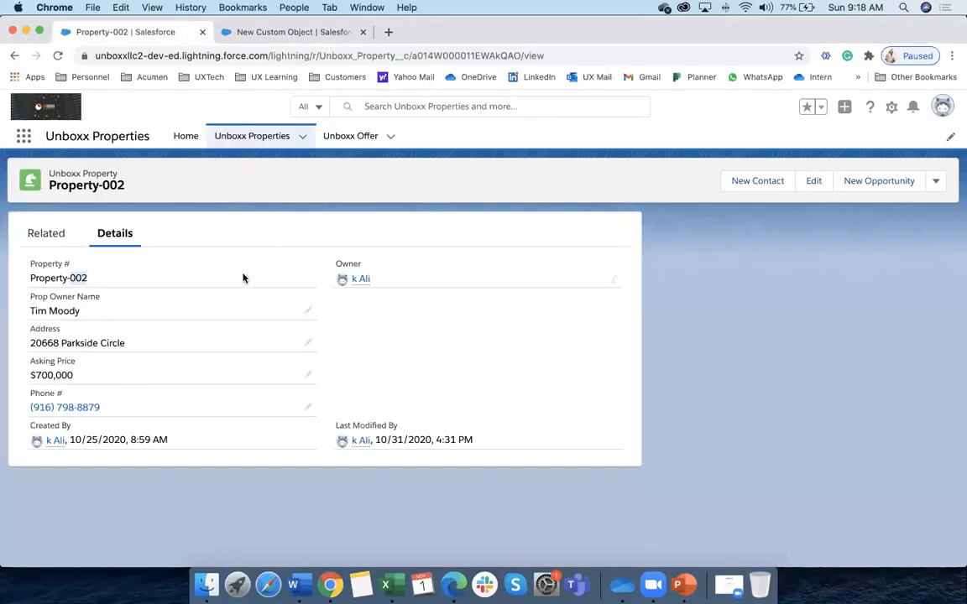
click(359, 137)
click(798, 188)
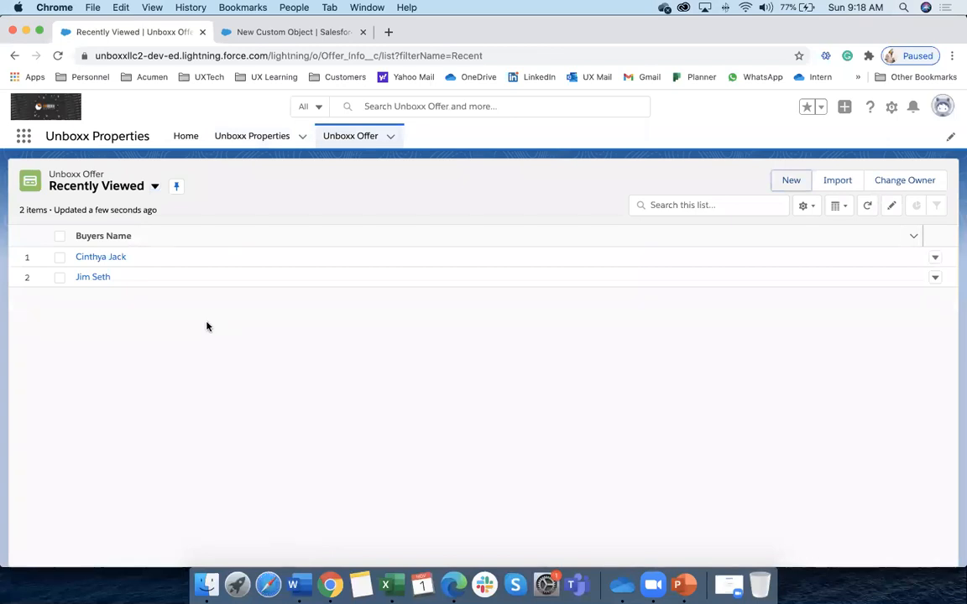
click(794, 188)
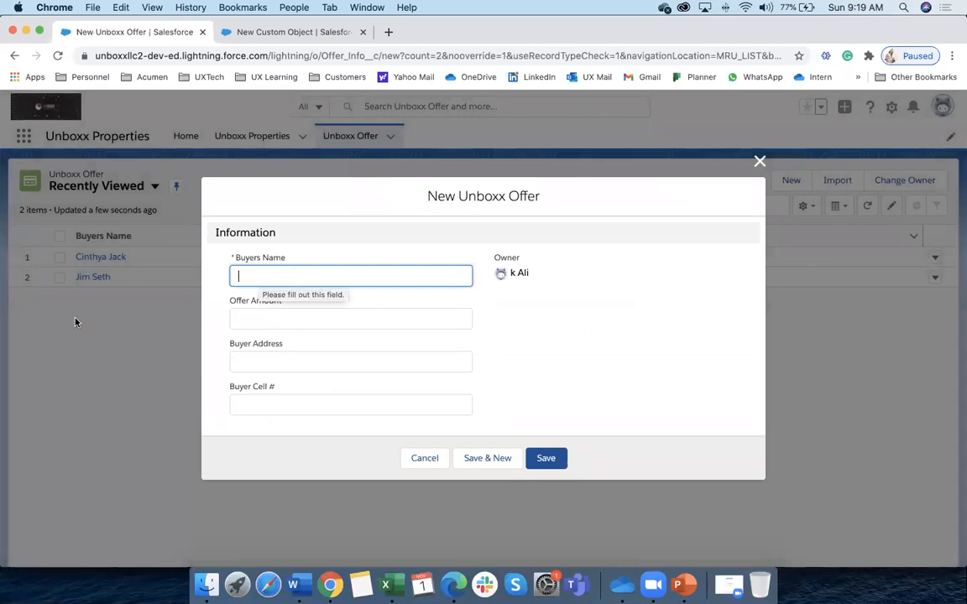
key(super+Tab)
key(super+Tab)
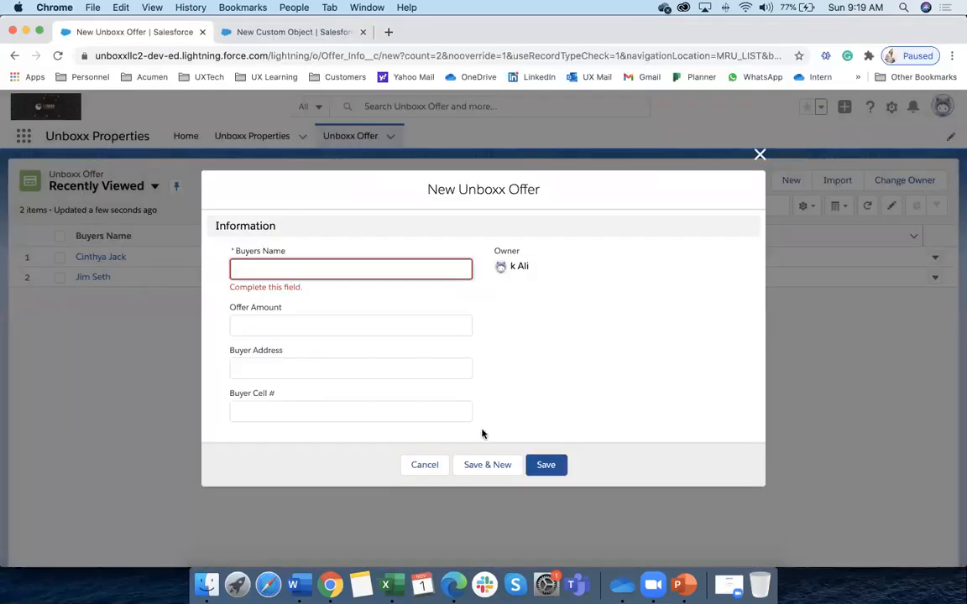
click(411, 465)
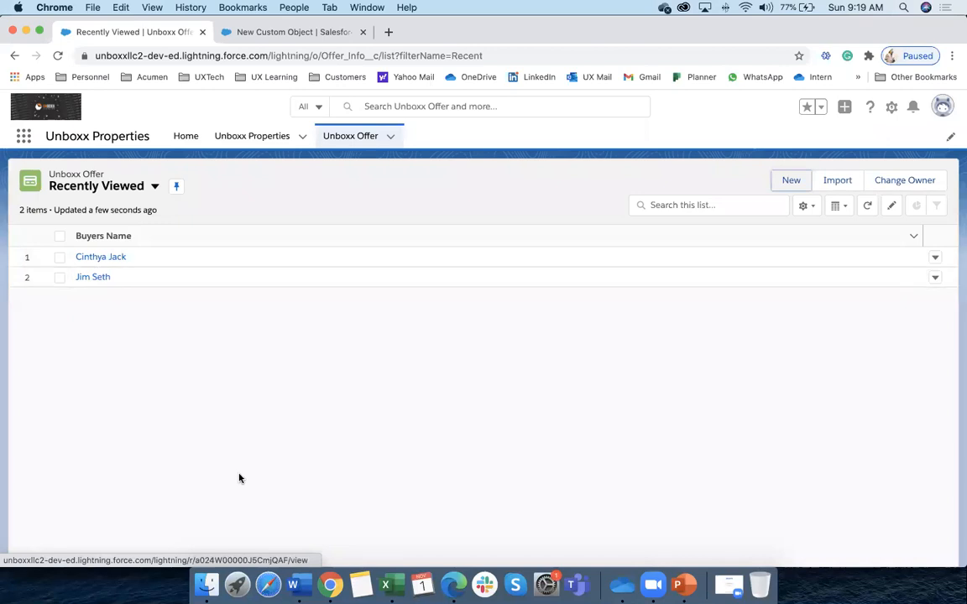
key(super+Tab)
click(330, 585)
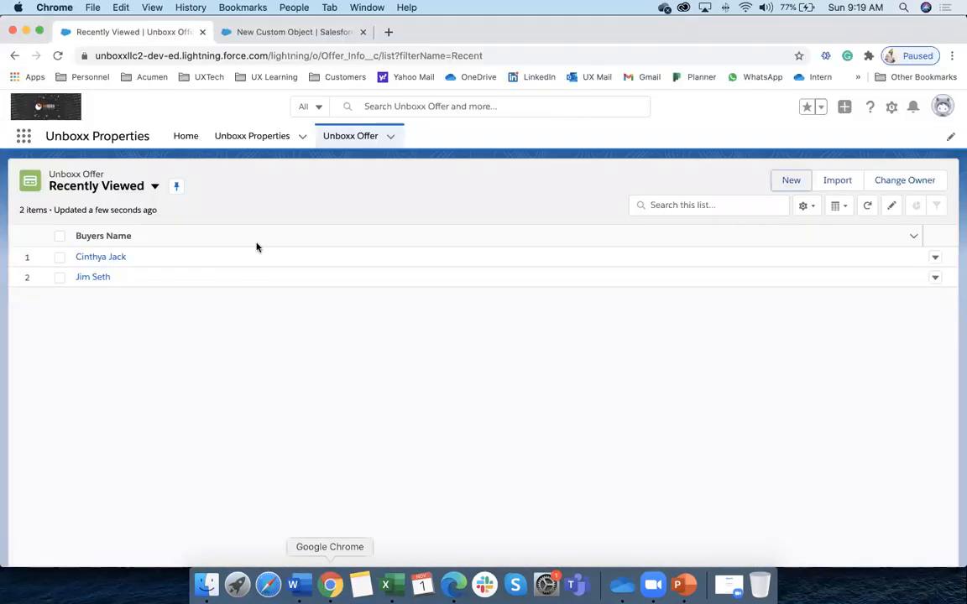
click(267, 34)
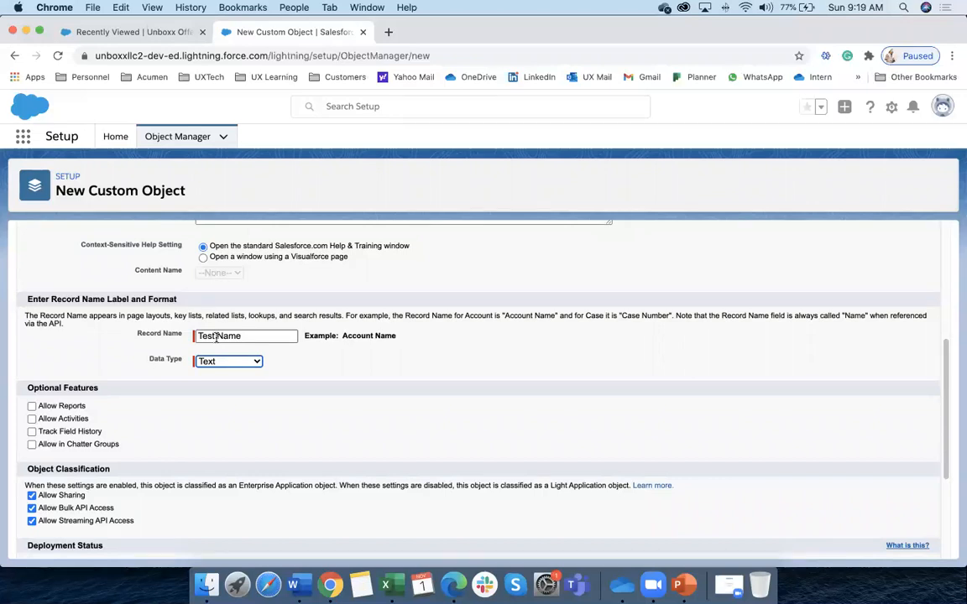
From Setup Home, search Quick Find for 'ta' and open the Tabs page
scroll(310, 453, down, 5)
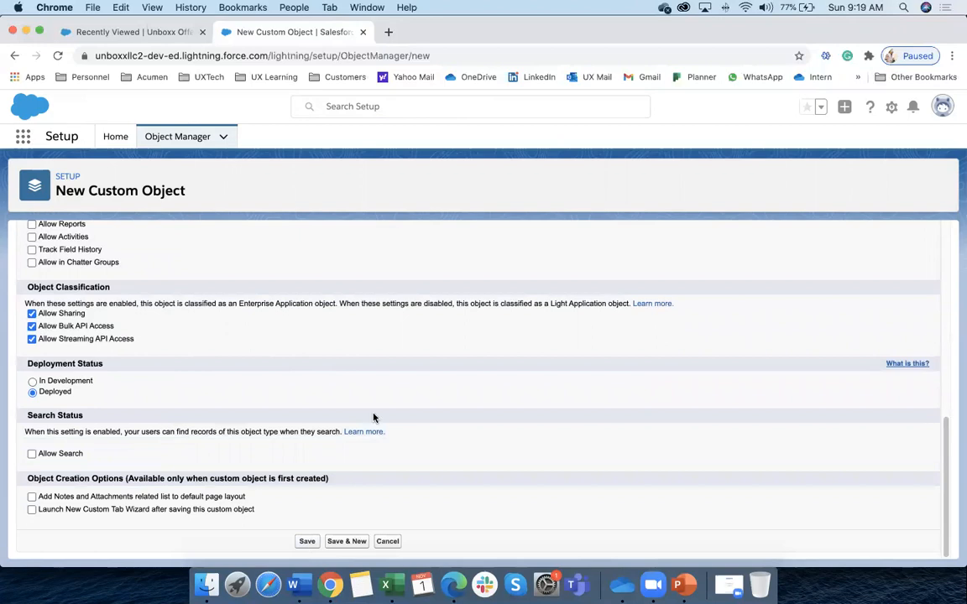
scroll(373, 417, up, 10)
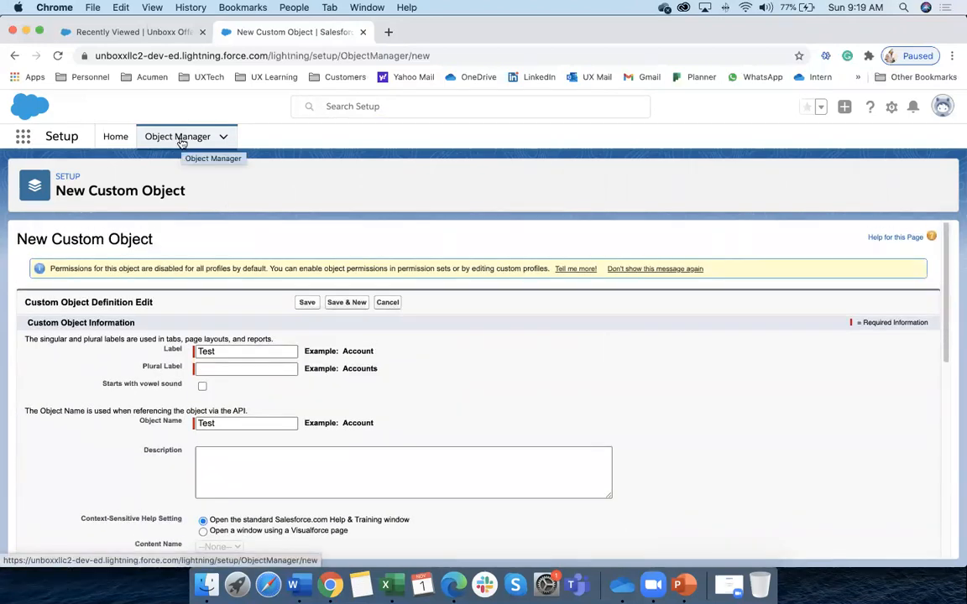
scroll(182, 144, right, 1)
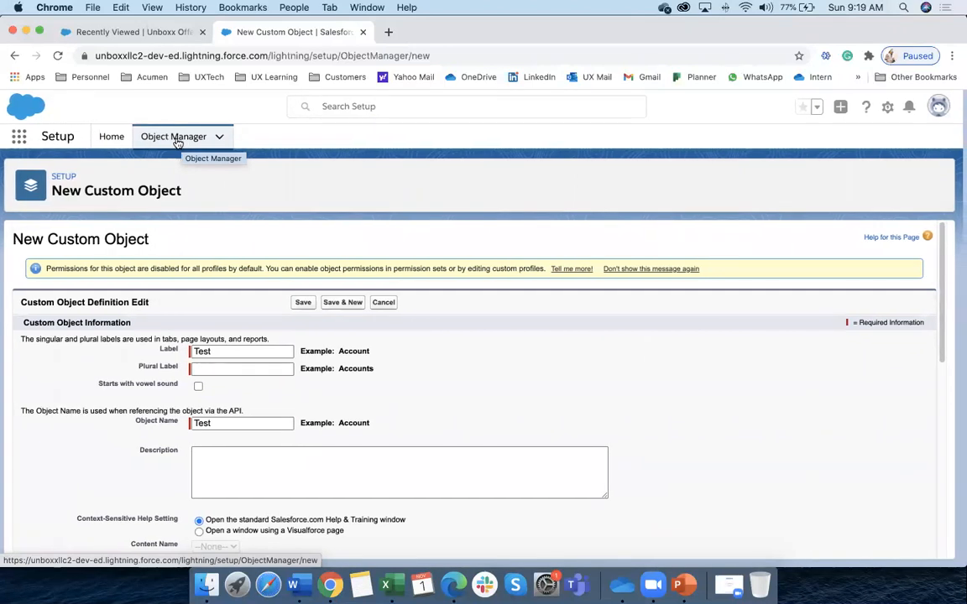
click(112, 140)
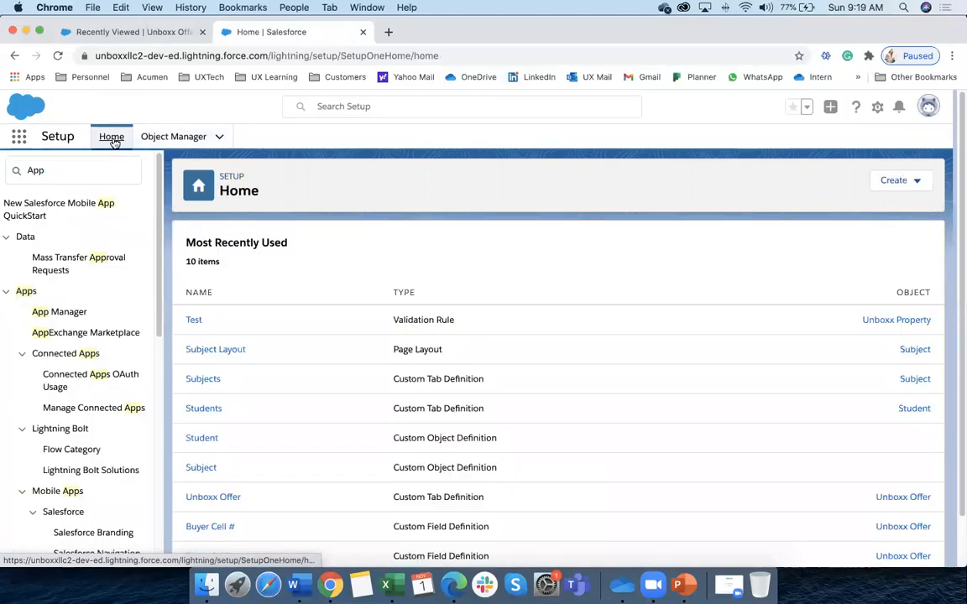
click(63, 170)
key(super+a)
text(ta)
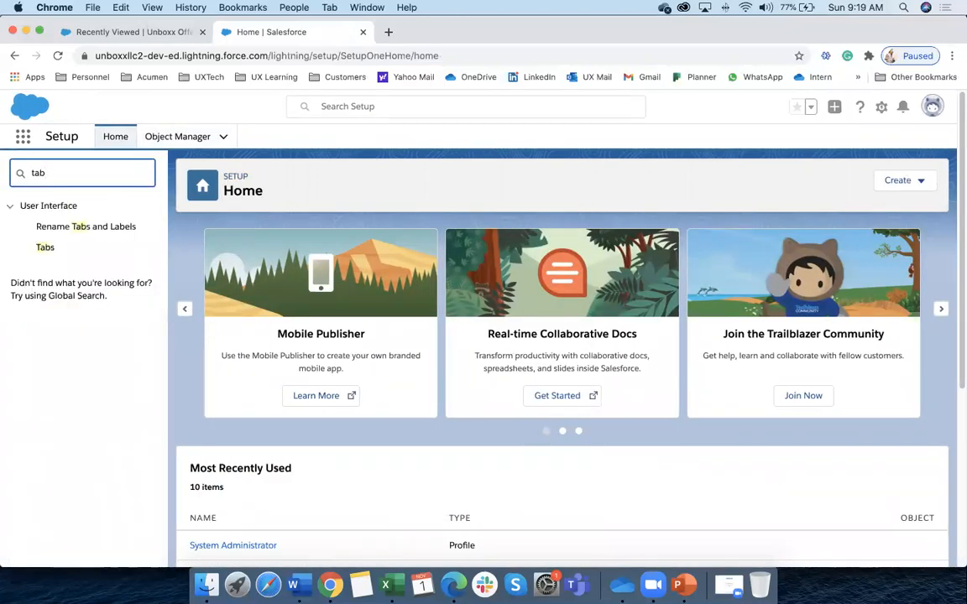
click(45, 248)
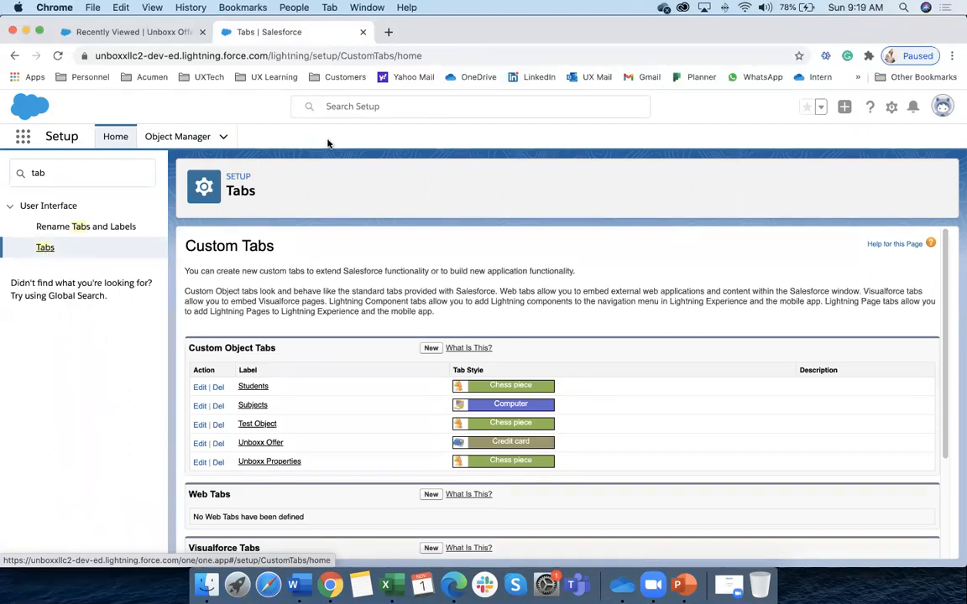
click(171, 36)
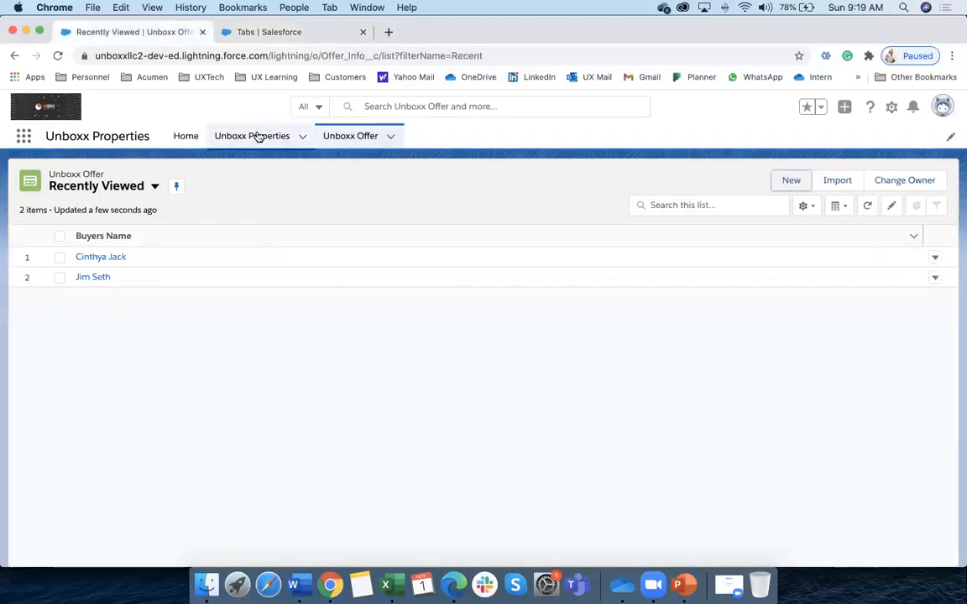
click(268, 137)
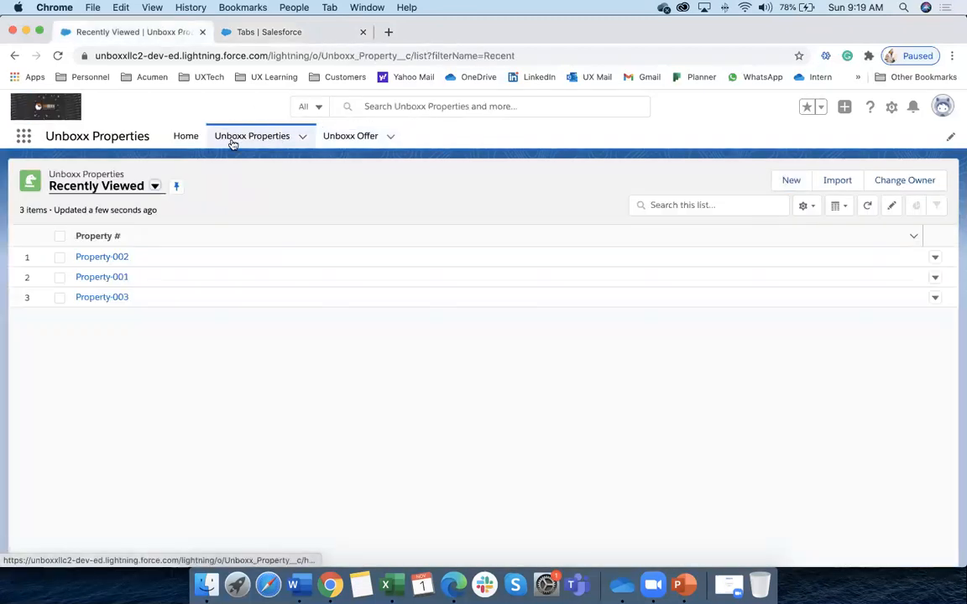
click(353, 138)
scroll(275, 155, up, 2)
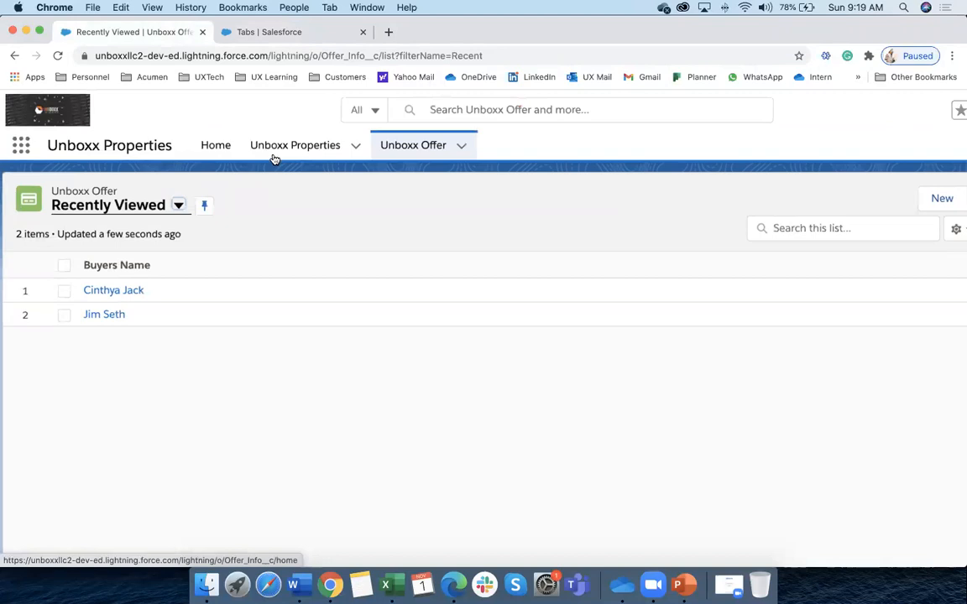
scroll(339, 434, down, 2)
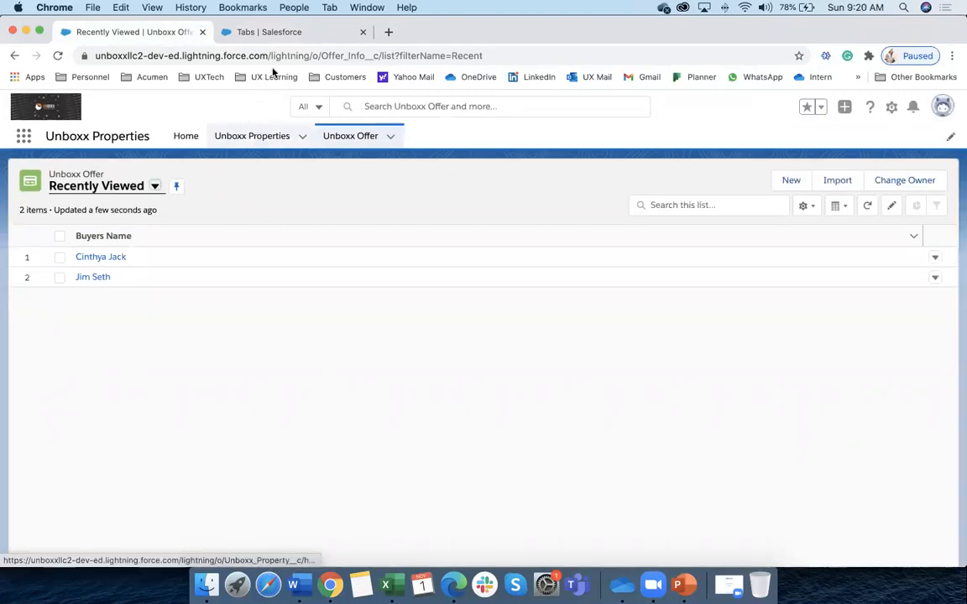
click(273, 34)
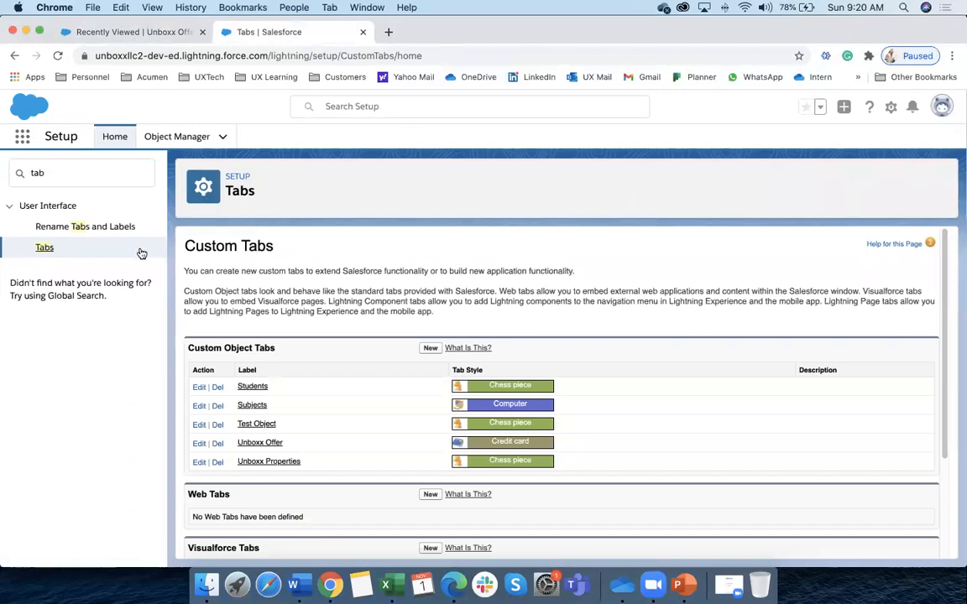
Start a New Custom Object Tab with the Car tab style but no object, and try Next
click(430, 349)
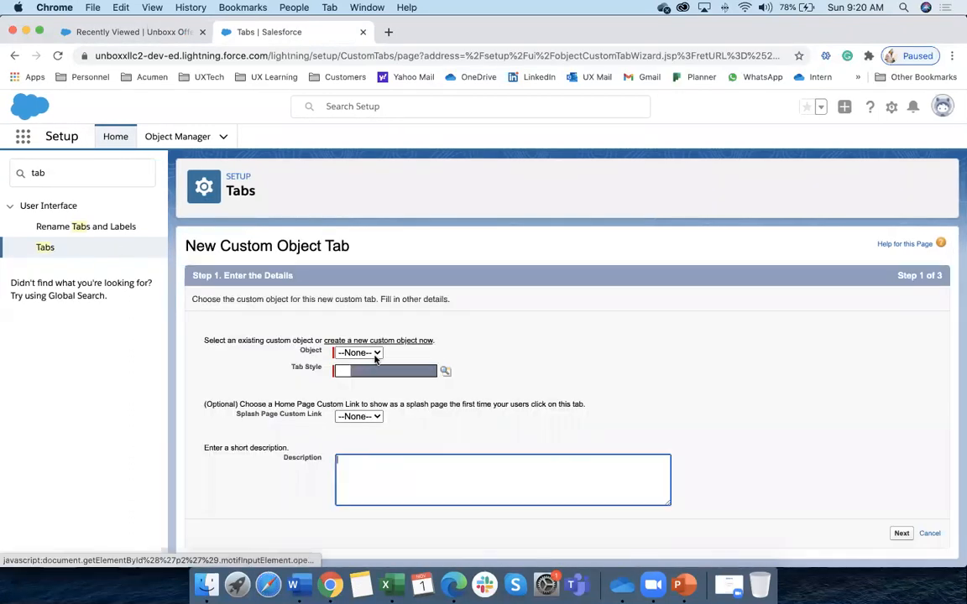
click(359, 354)
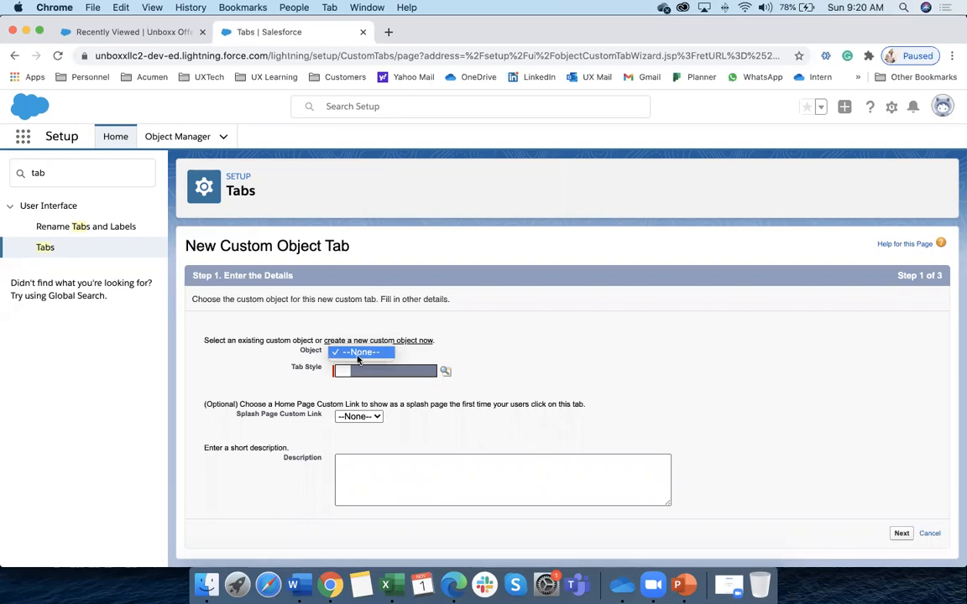
click(360, 358)
click(445, 372)
click(191, 352)
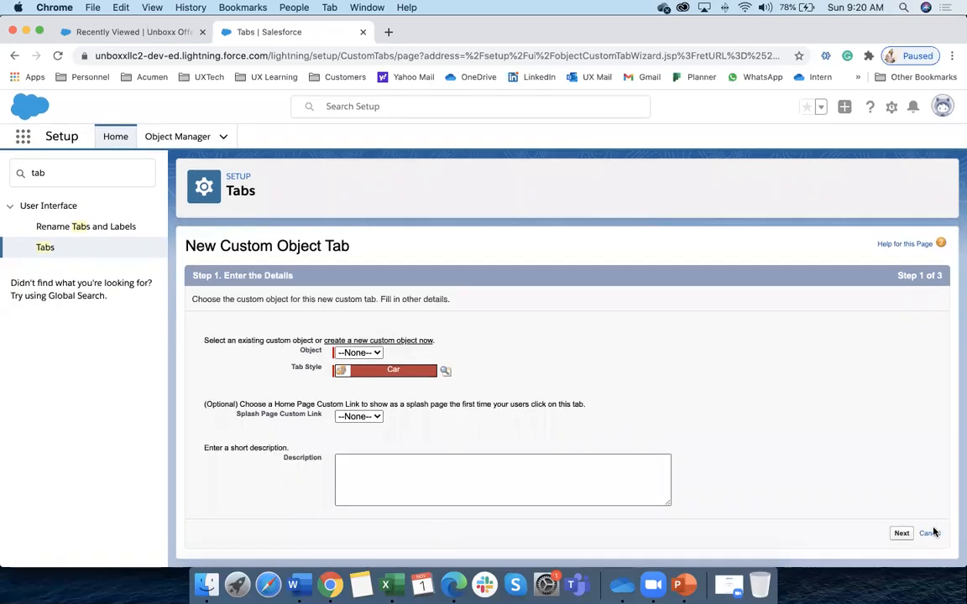
click(901, 534)
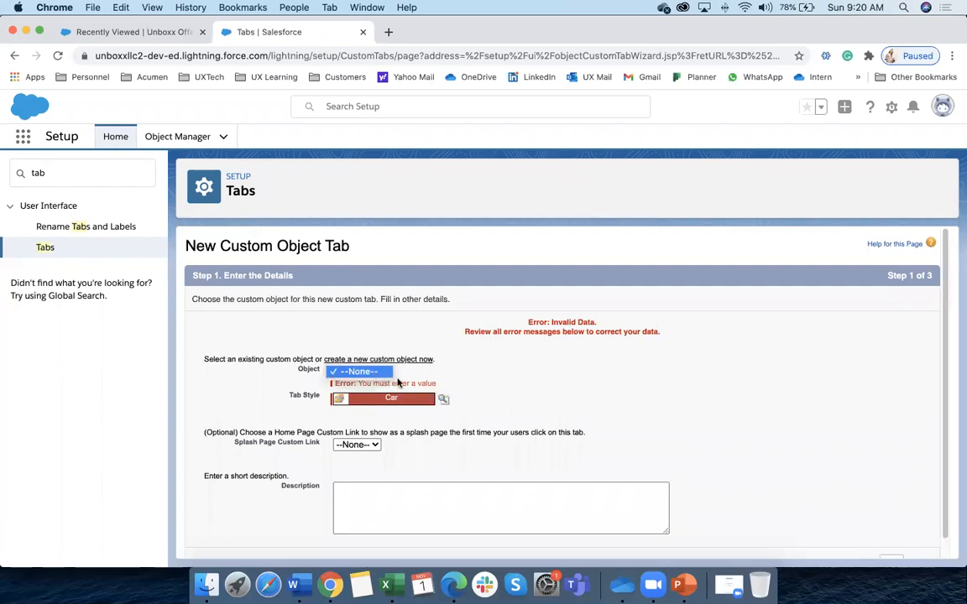
scroll(384, 394, down, 1)
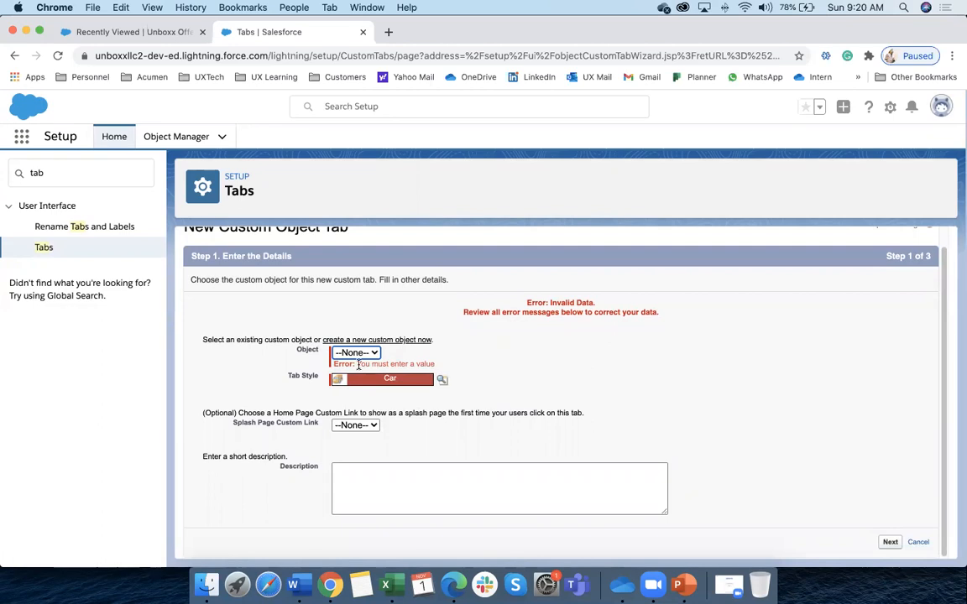
Look through the Unboxx Properties and Unboxx Offer record lists
click(133, 32)
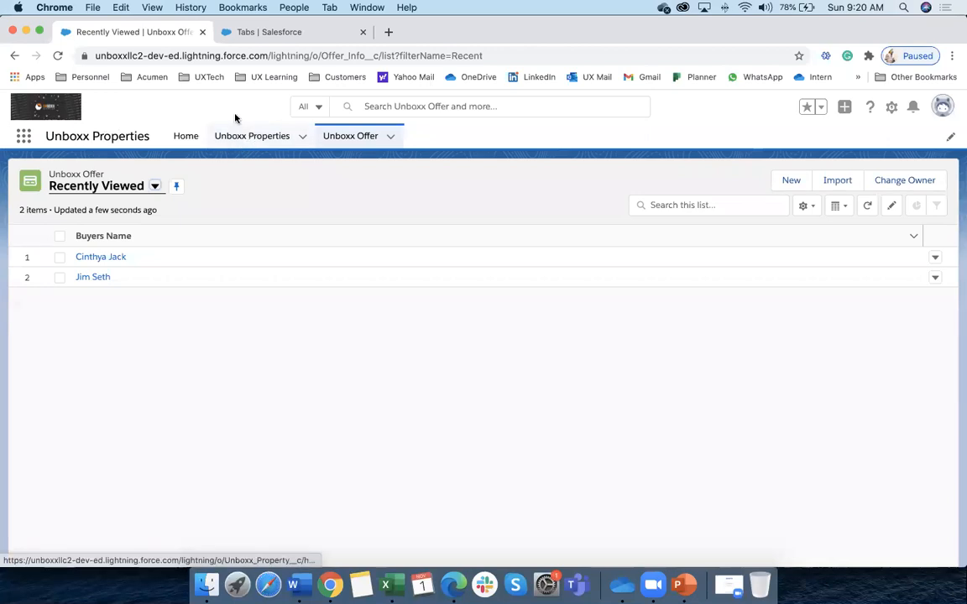
click(243, 143)
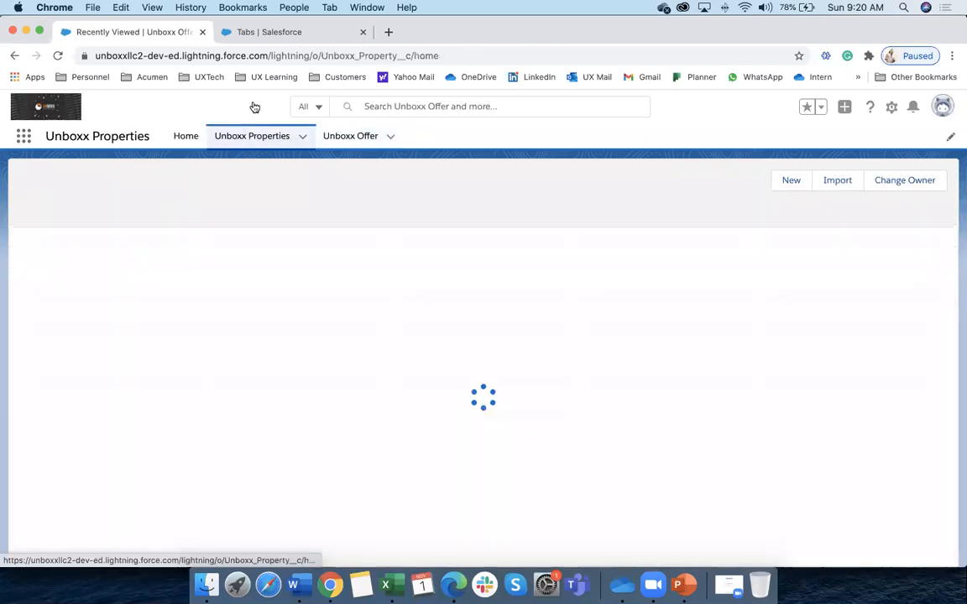
click(348, 139)
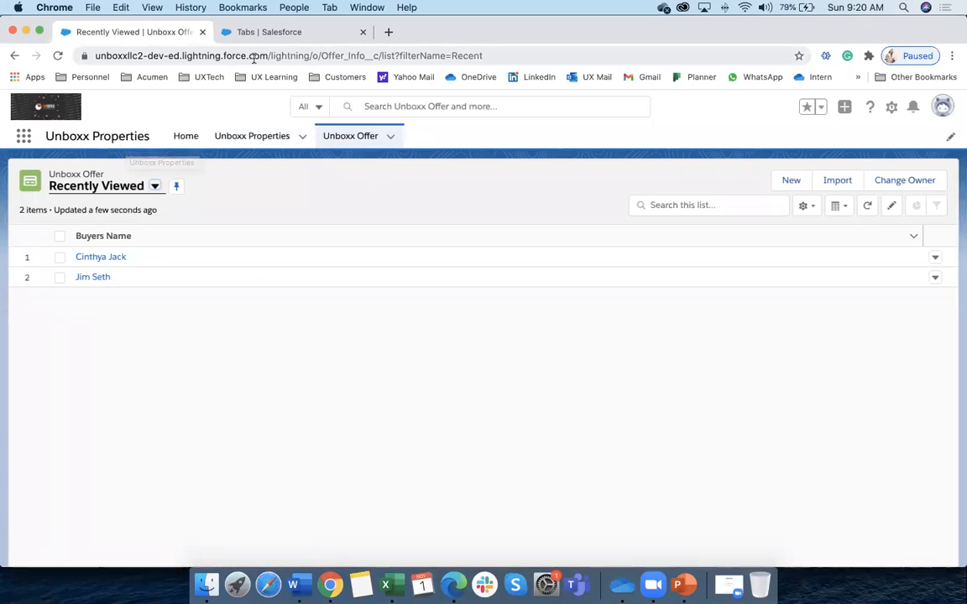
Return Salesforce to Setup Home and bring the Data Modeling workbook's Offer sheet forward
click(252, 33)
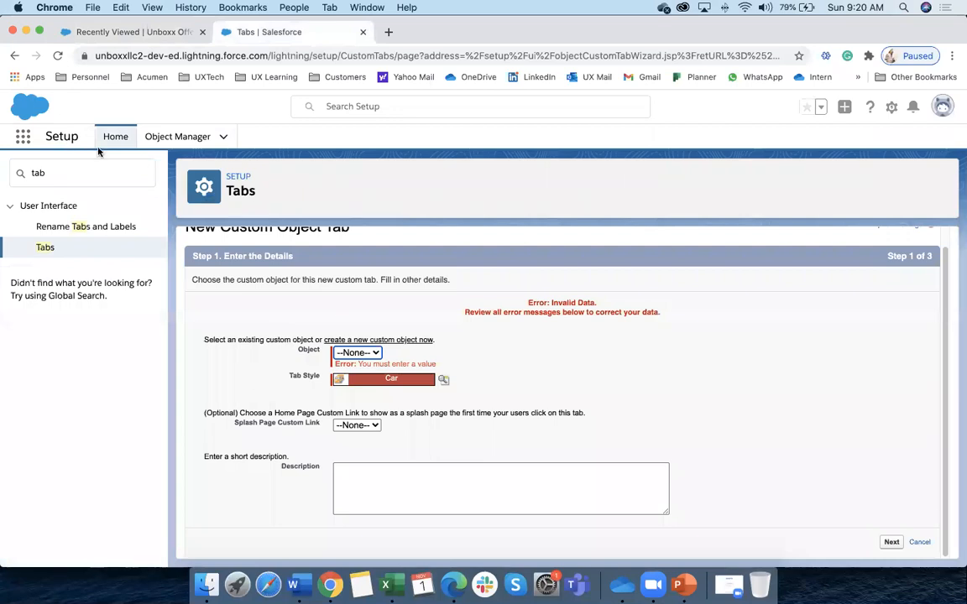
click(101, 144)
click(393, 584)
click(315, 452)
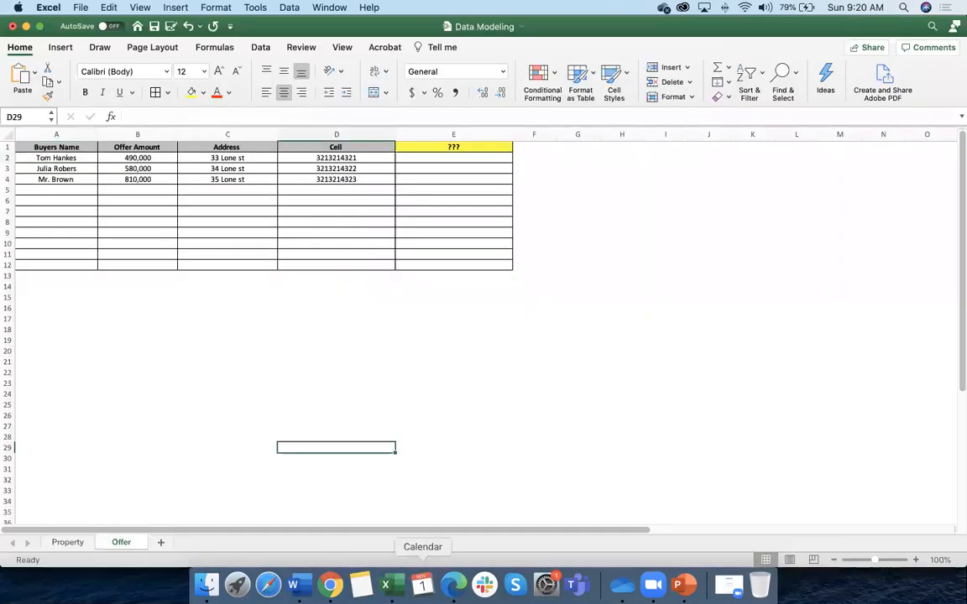
In the Word training notes, highlight the Data Modeling heading and the Application Name requirement
click(293, 585)
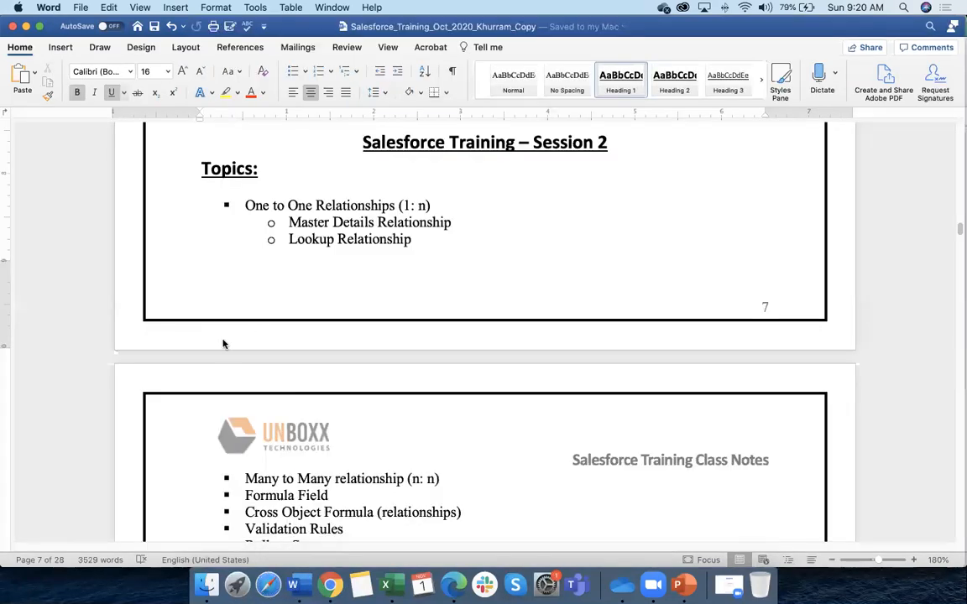
scroll(223, 340, up, 3)
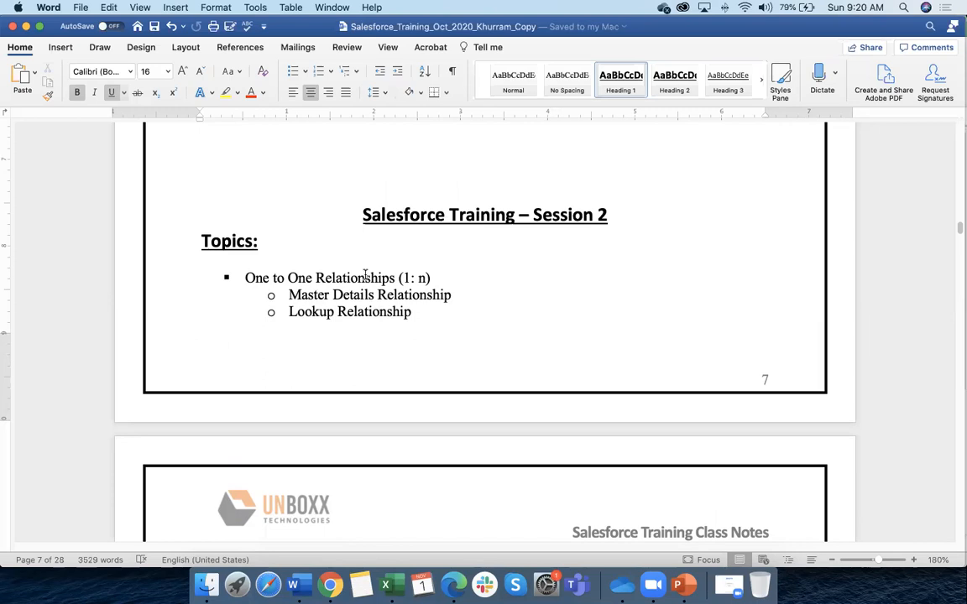
scroll(360, 267, up, 15)
scroll(335, 271, up, 20)
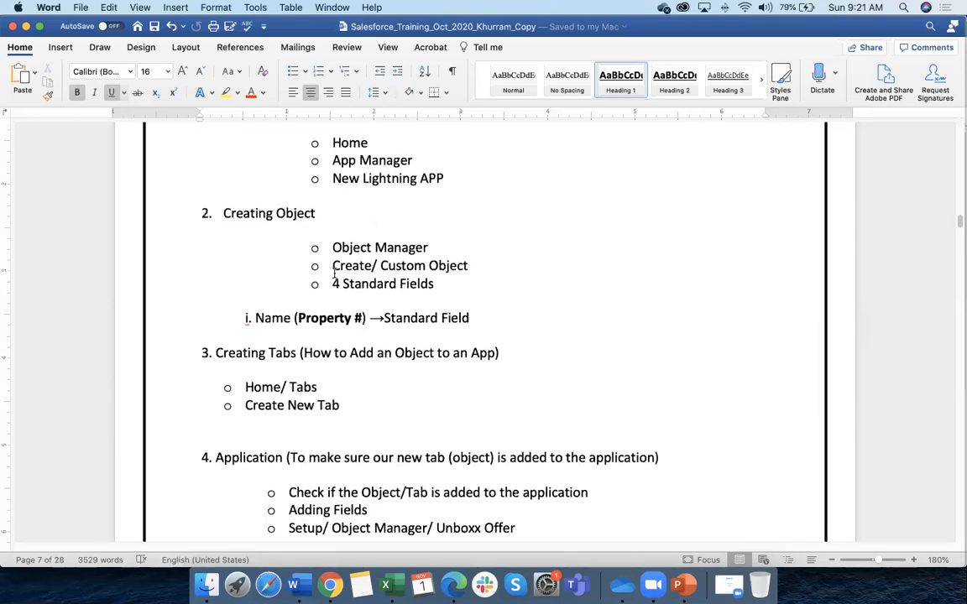
scroll(335, 277, up, 15)
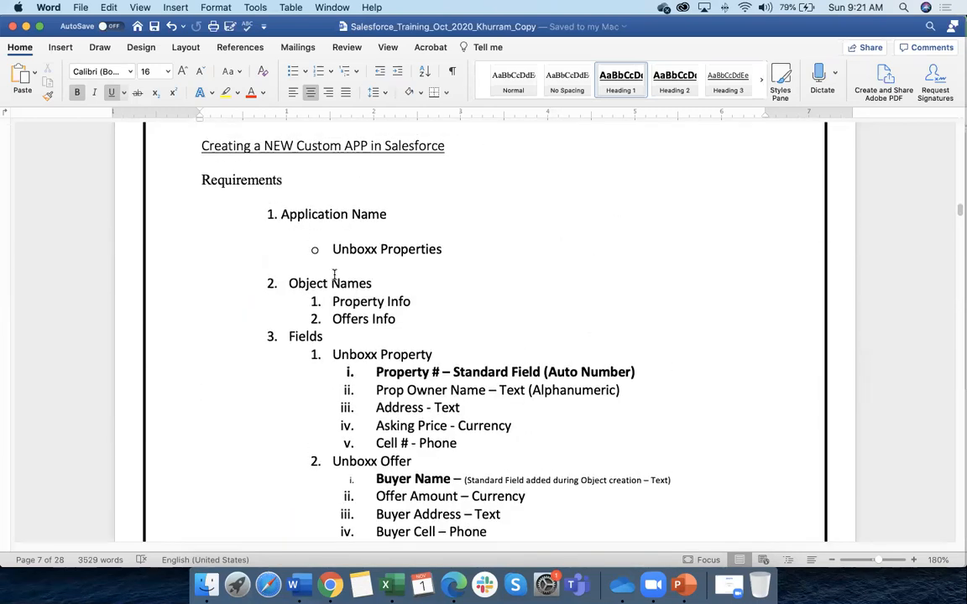
drag(207, 281, 330, 295)
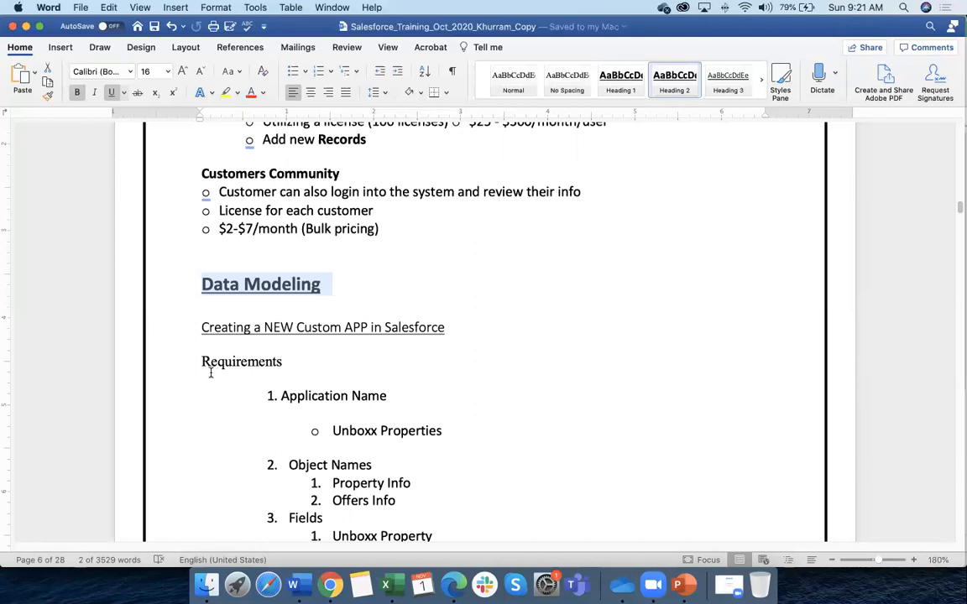
drag(280, 395, 386, 397)
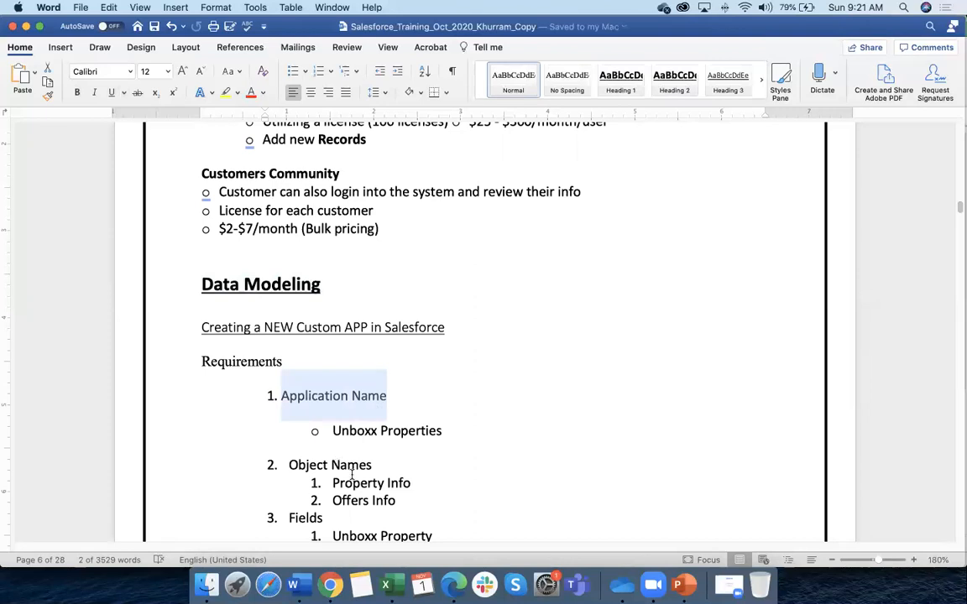
Highlight the One to One Relationships (1: n) topic, then return to the Data Modeling workbook
scroll(352, 475, down, 3)
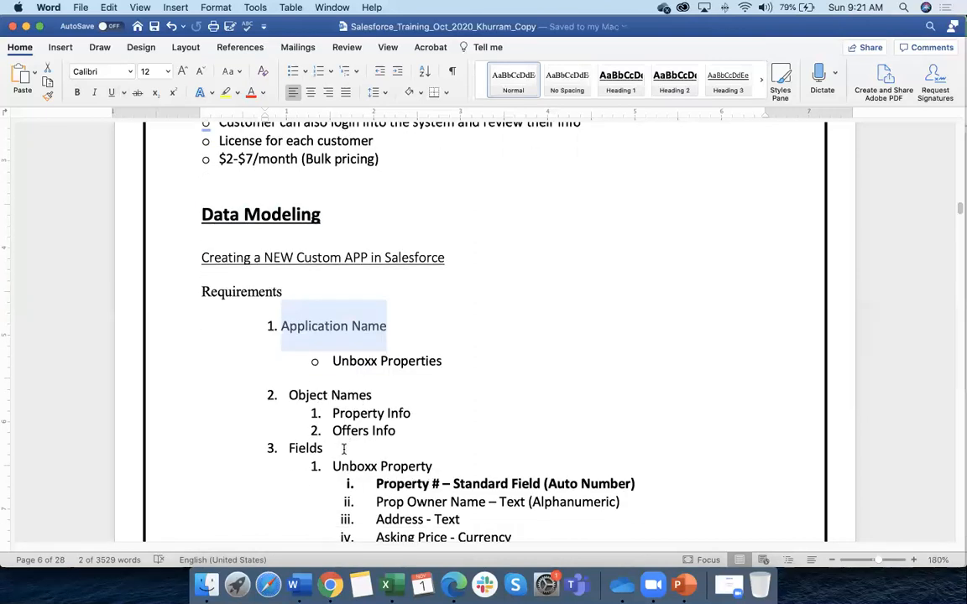
drag(330, 216, 201, 215)
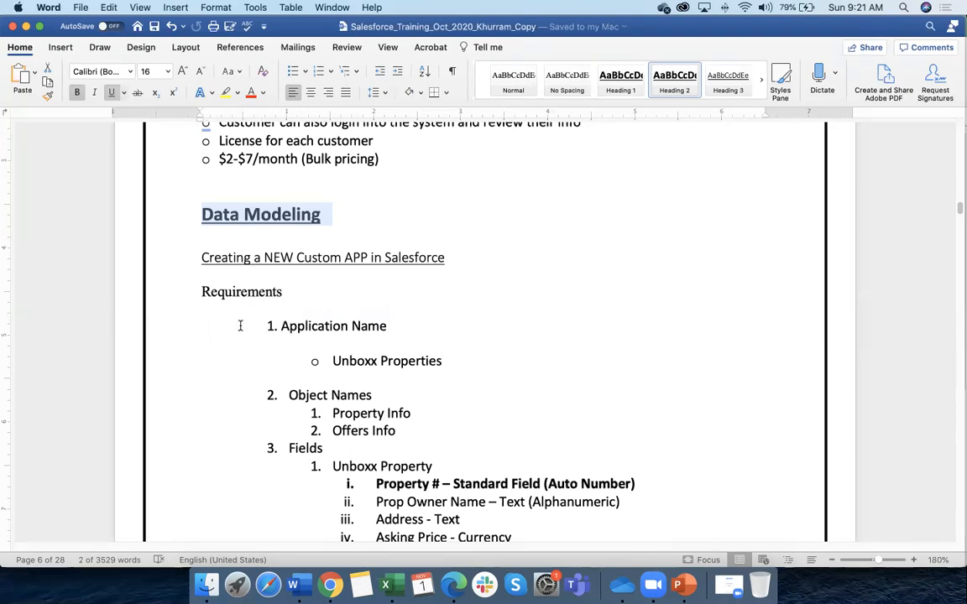
scroll(240, 324, down, 3)
scroll(240, 324, down, 20)
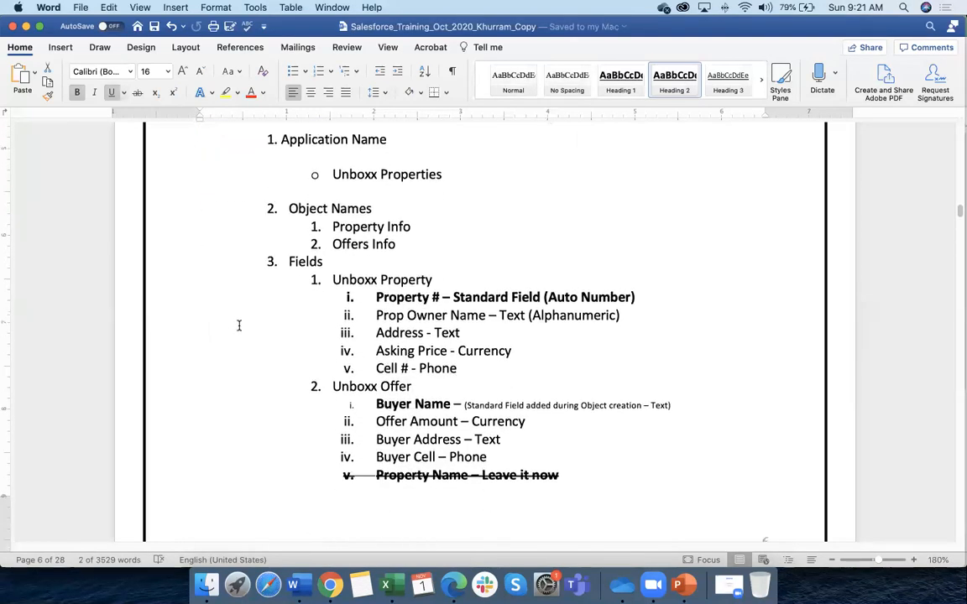
scroll(237, 328, down, 15)
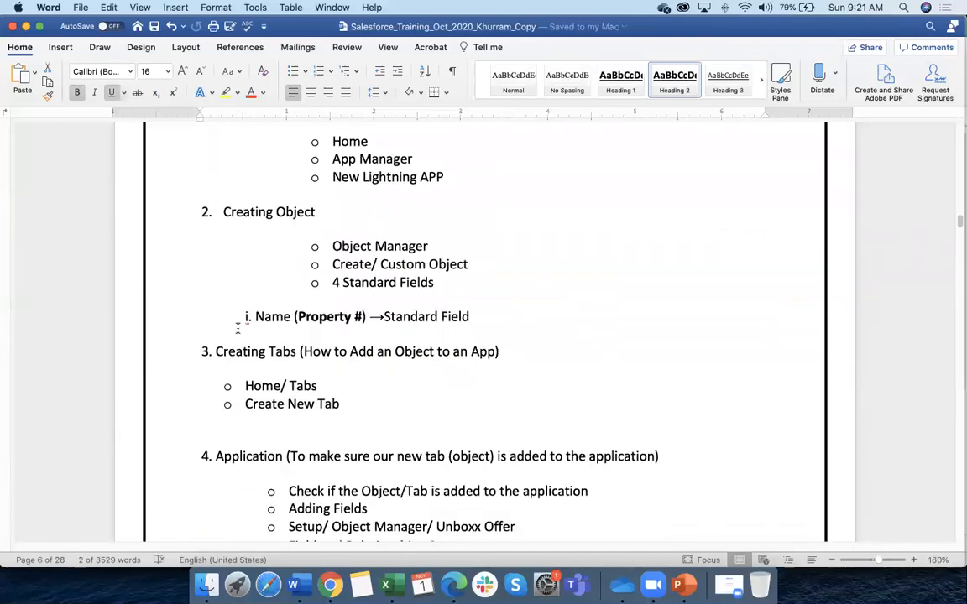
scroll(237, 328, down, 3)
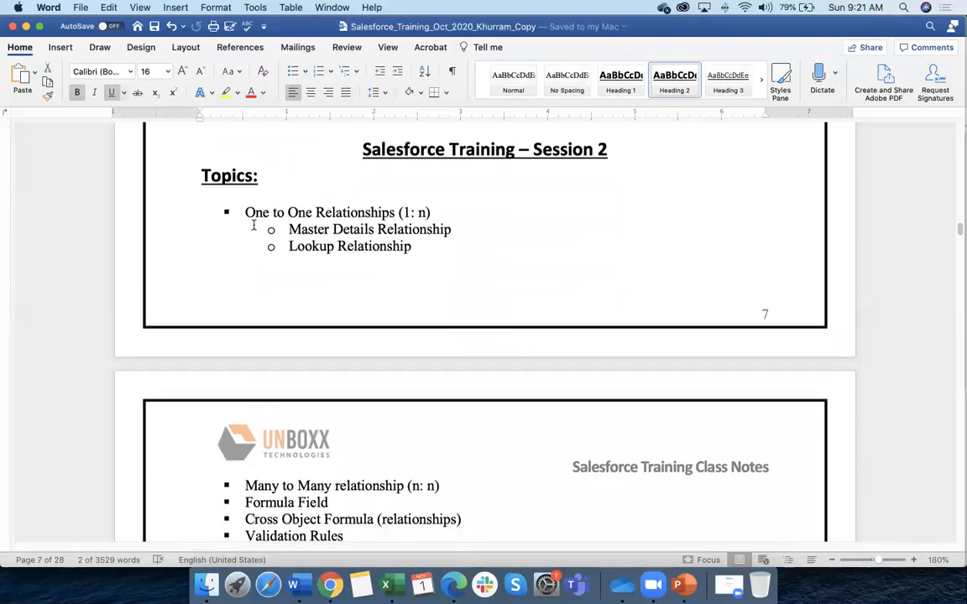
drag(242, 212, 431, 213)
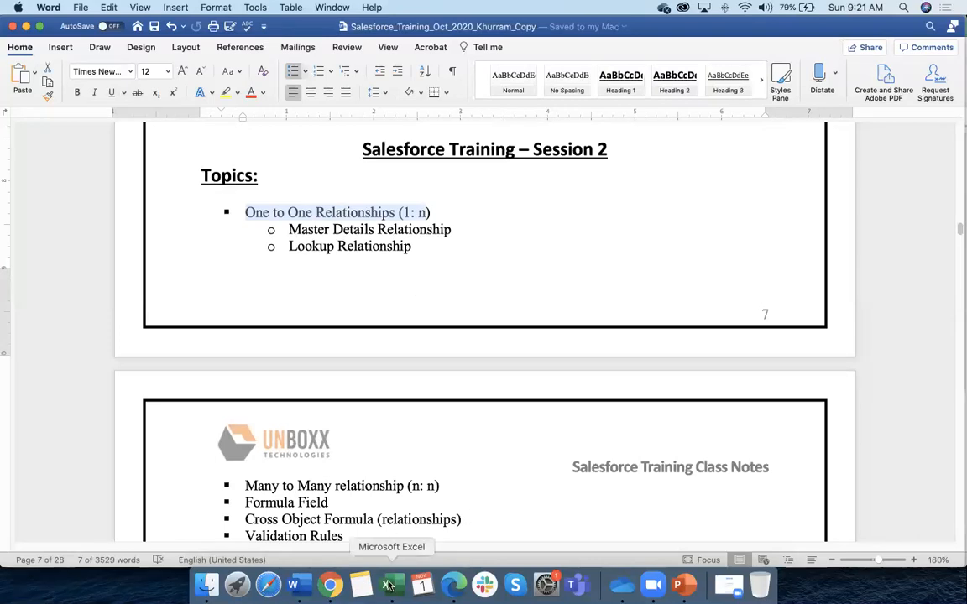
click(385, 585)
drag(240, 366, 240, 374)
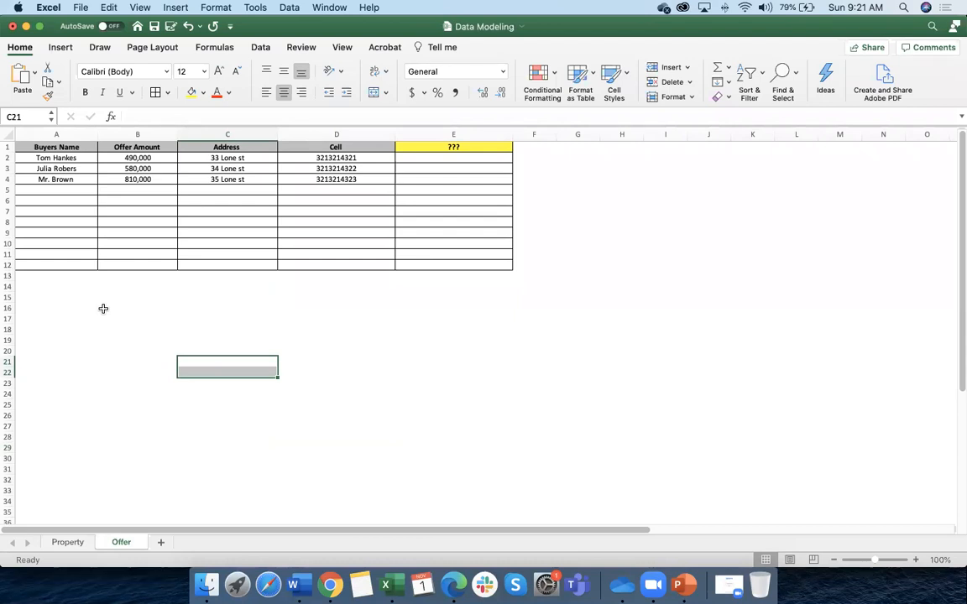
click(69, 543)
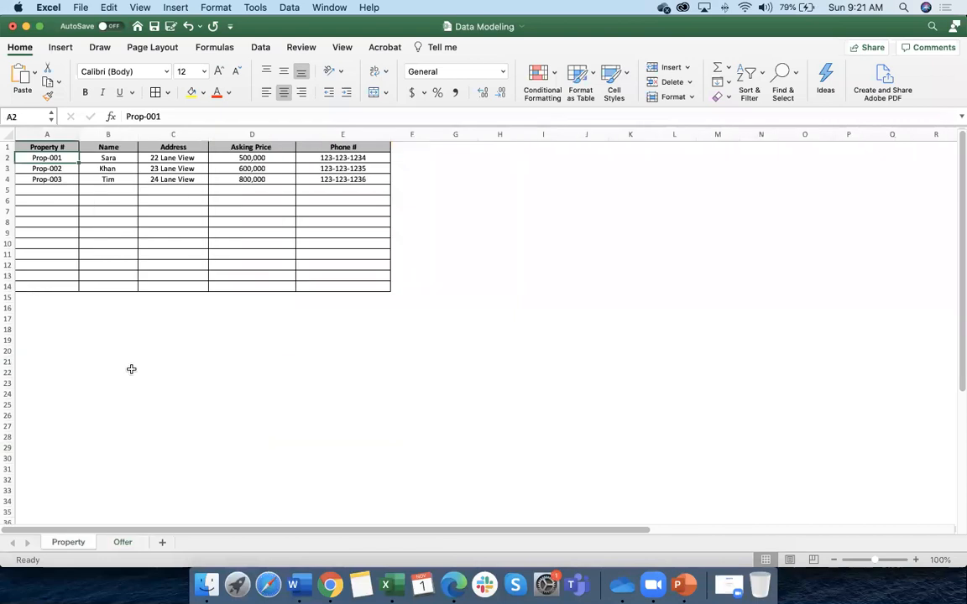
click(130, 267)
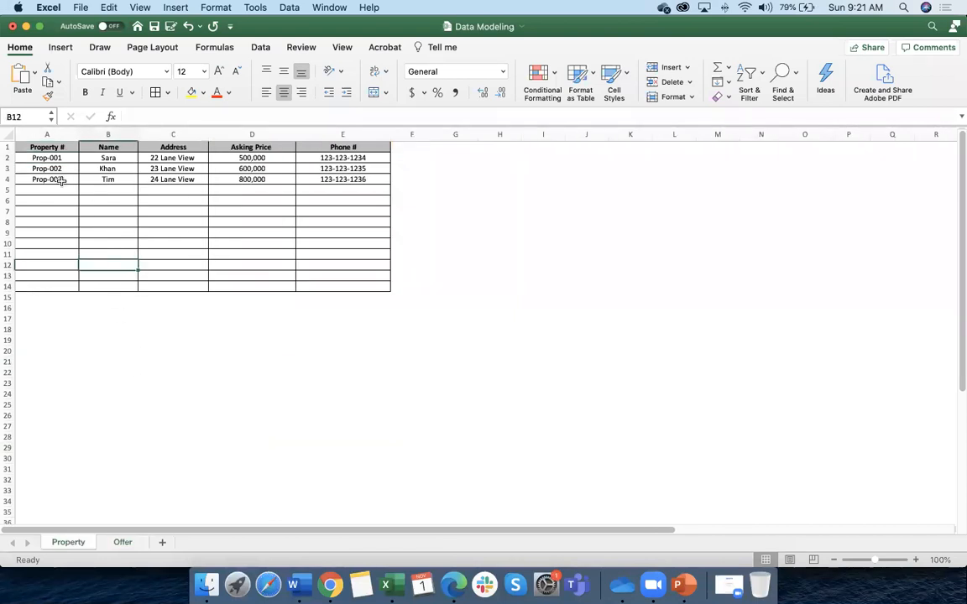
scroll(93, 217, right, 2)
scroll(94, 222, left, 2)
scroll(96, 224, right, 1)
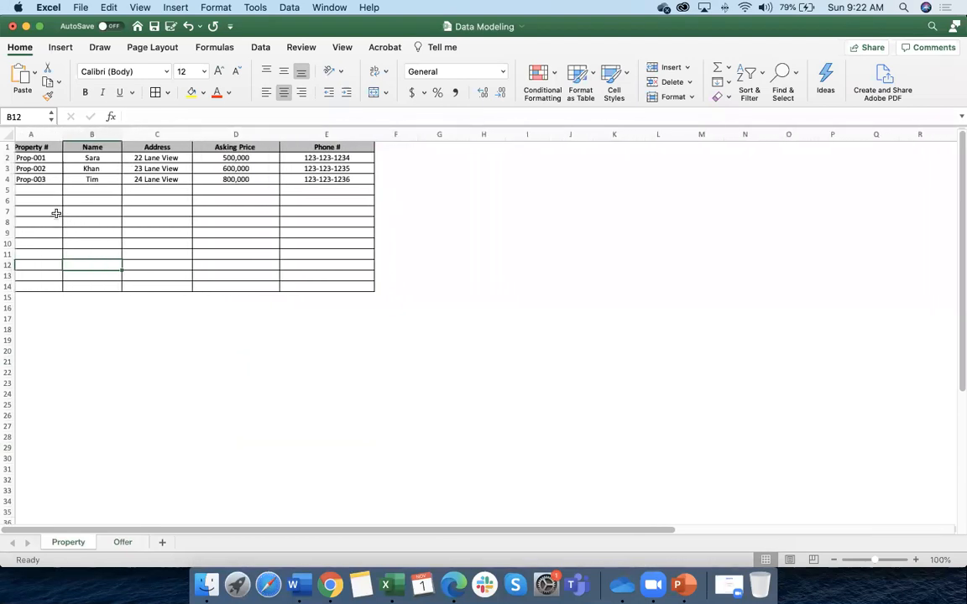
scroll(63, 209, left, 1)
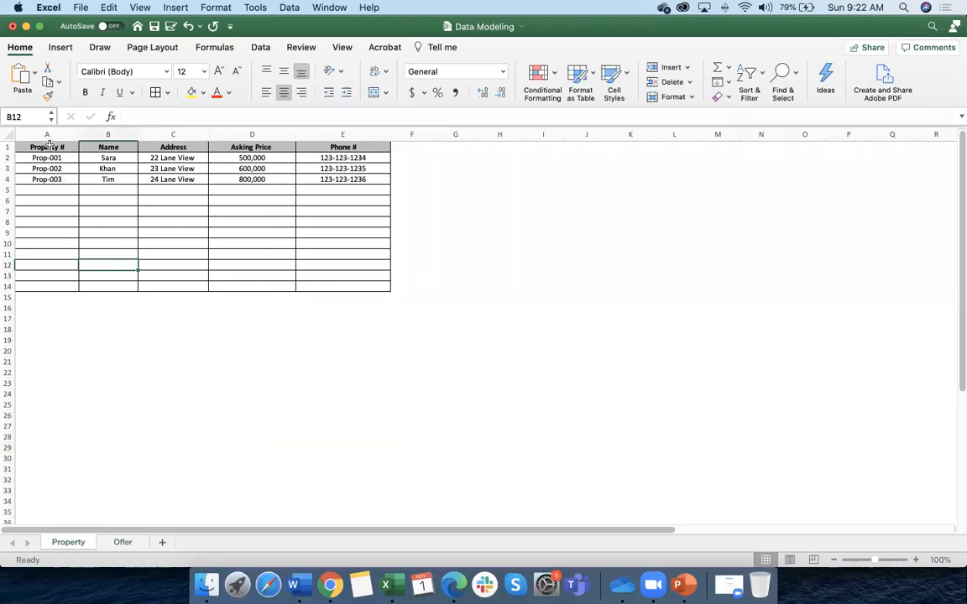
key(ctrl+Home)
click(61, 159)
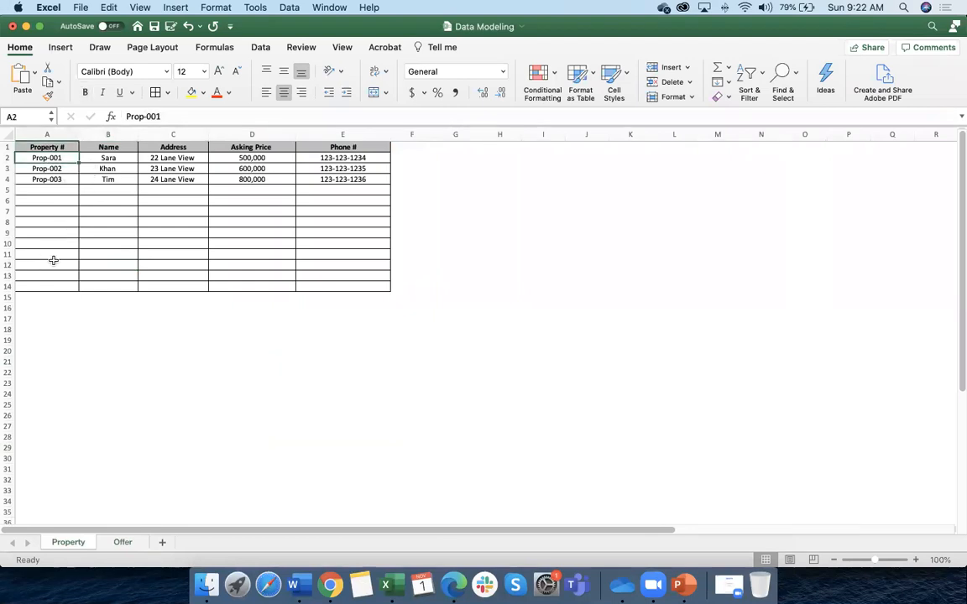
click(110, 157)
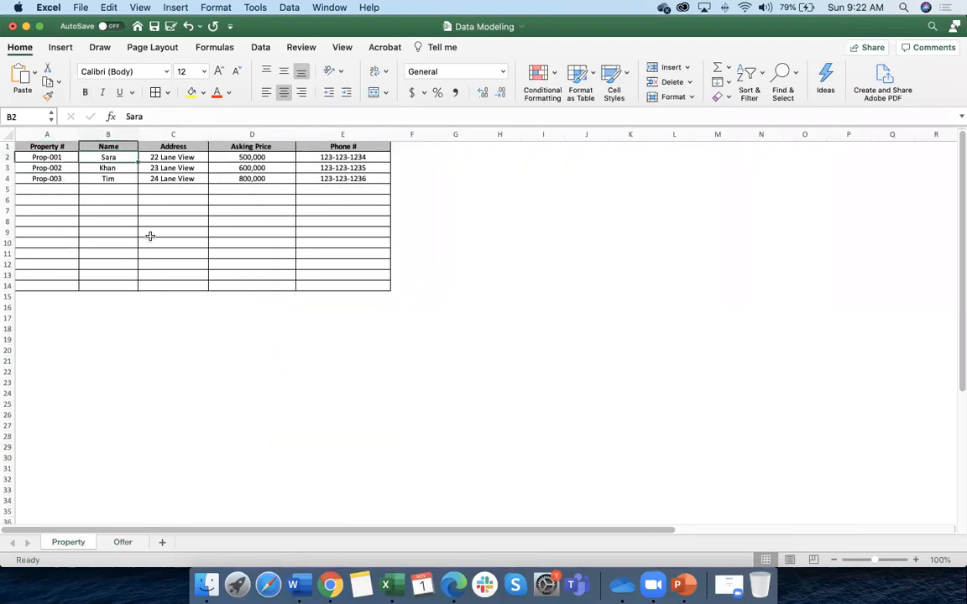
click(180, 157)
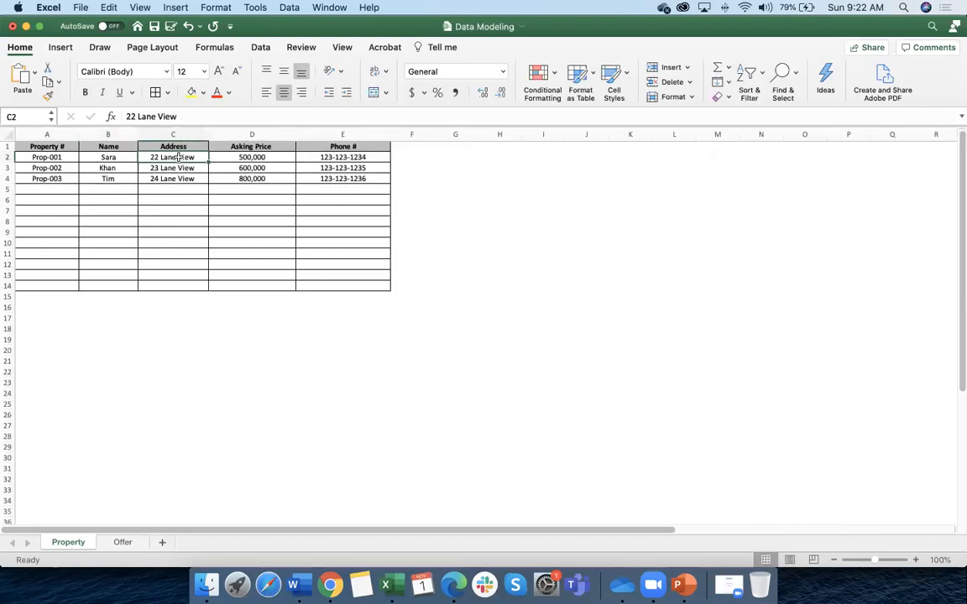
click(249, 157)
click(326, 157)
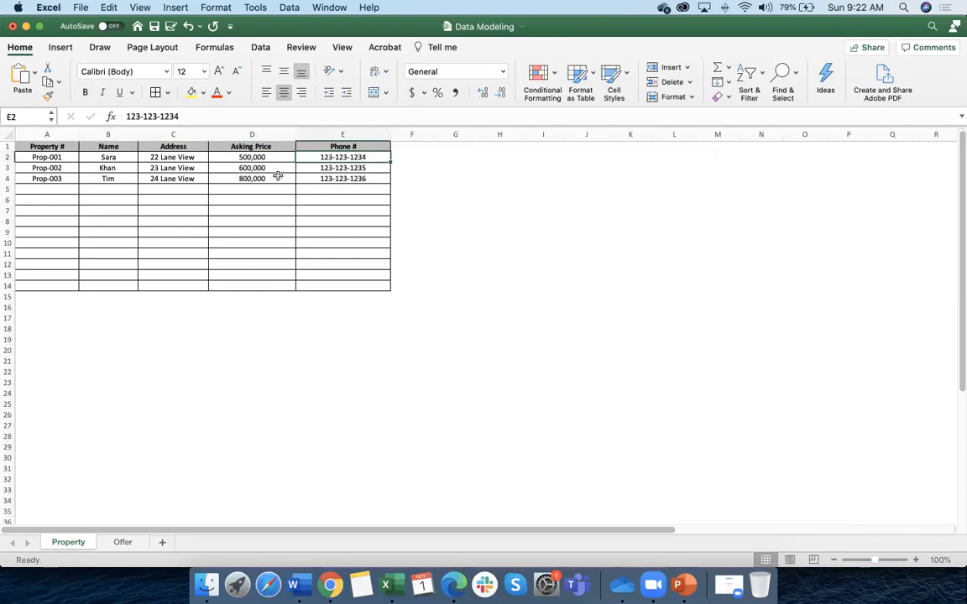
click(7, 157)
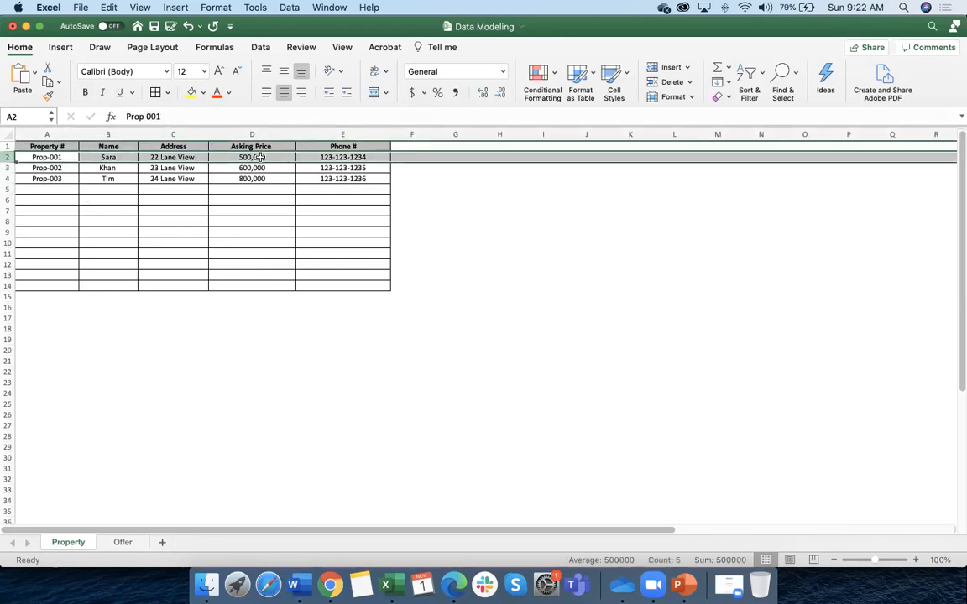
click(6, 168)
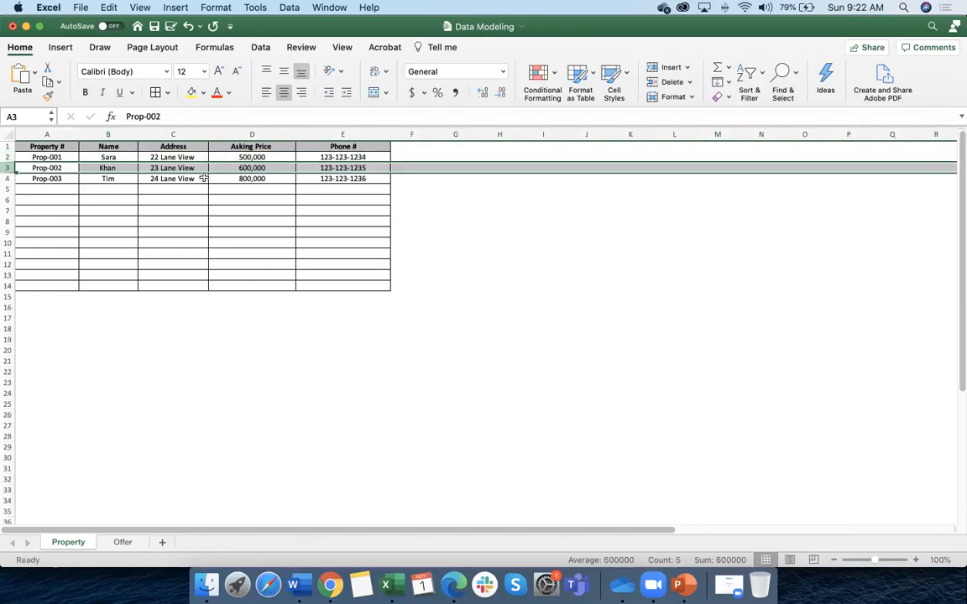
click(7, 179)
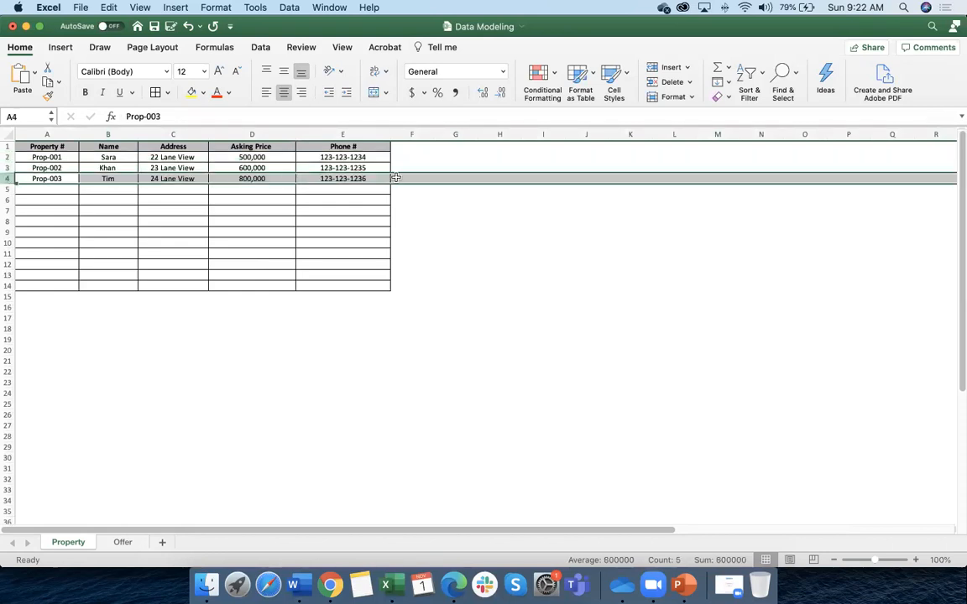
click(122, 543)
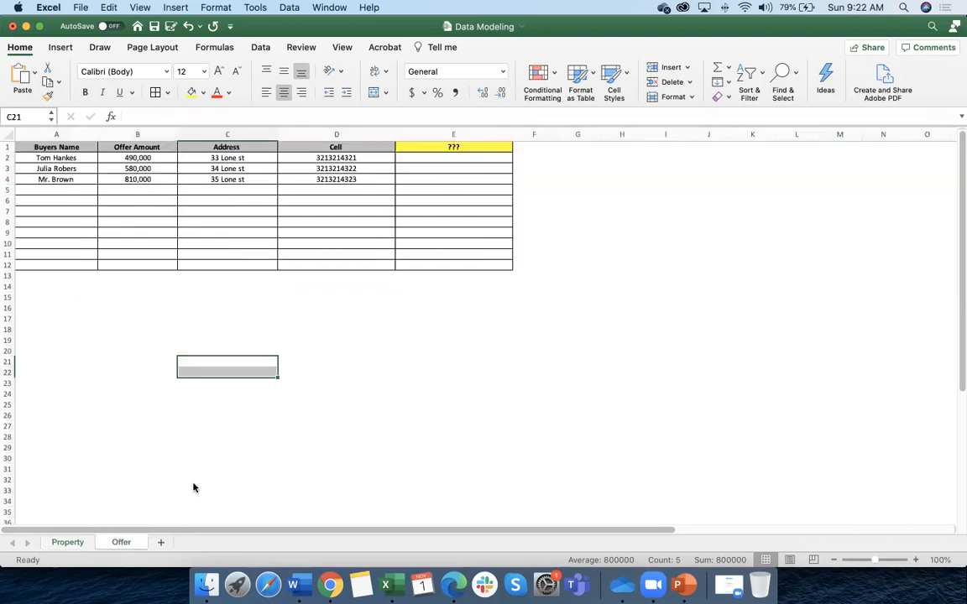
click(8, 158)
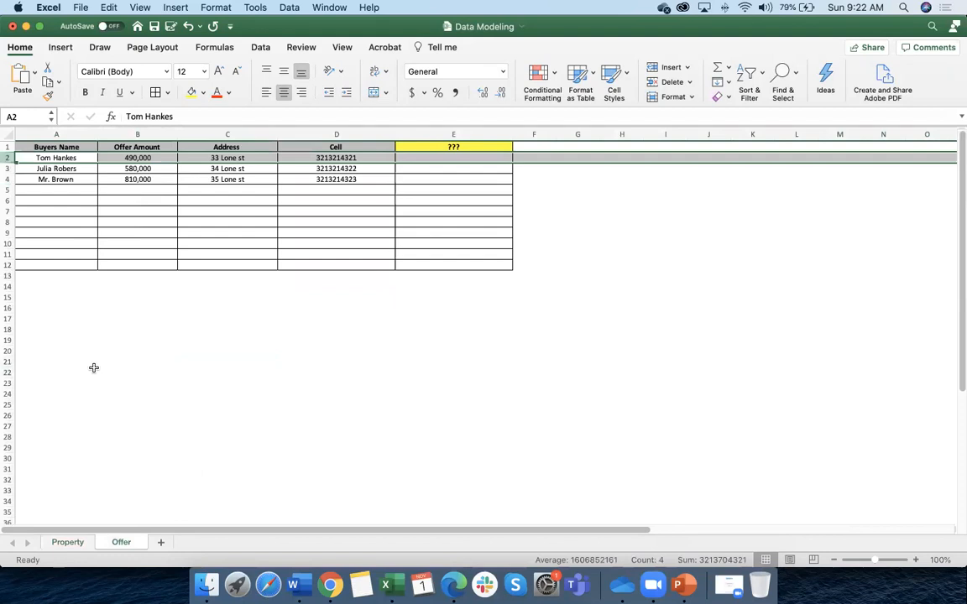
scroll(92, 336, right, 3)
scroll(166, 354, left, 3)
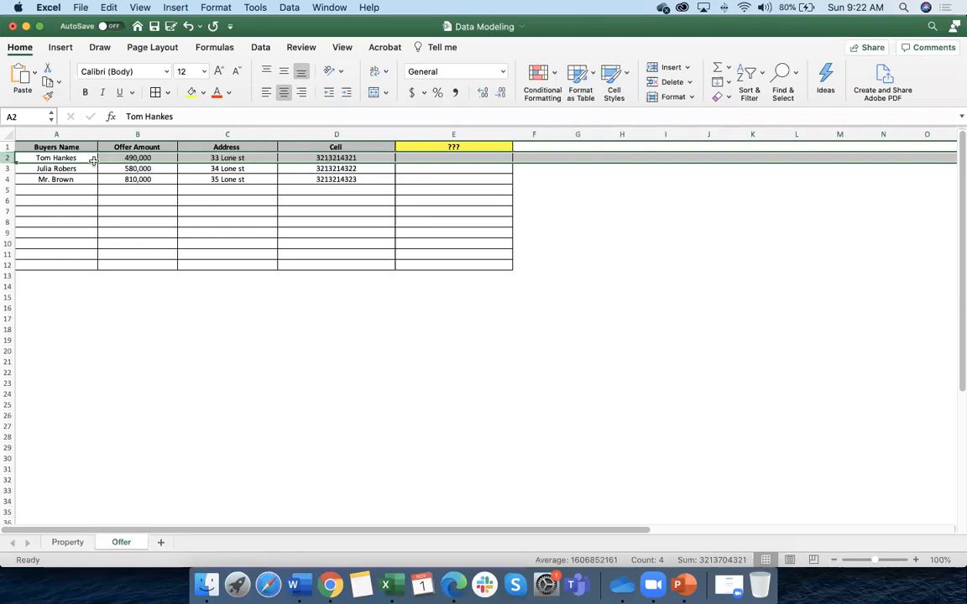
click(10, 169)
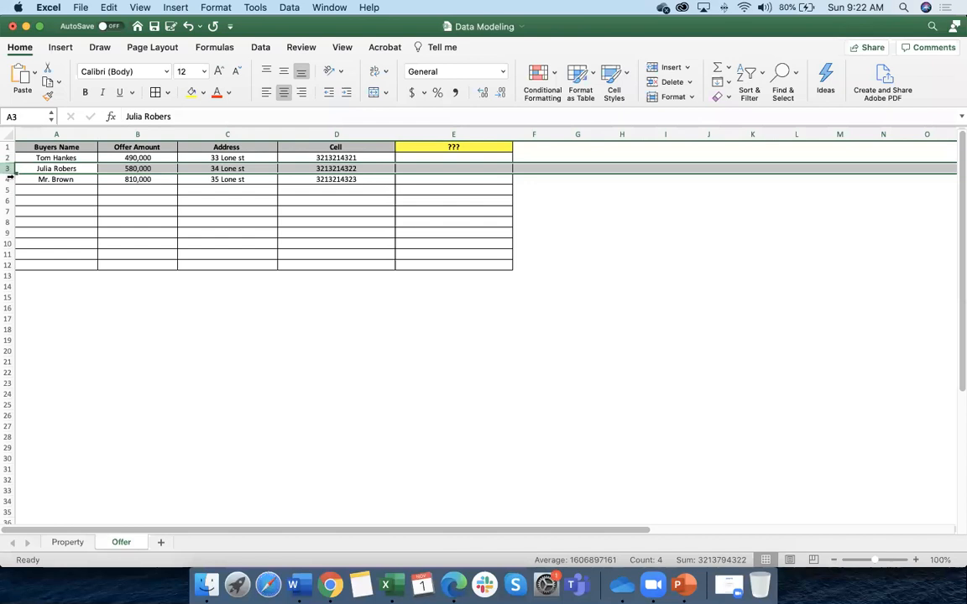
click(8, 179)
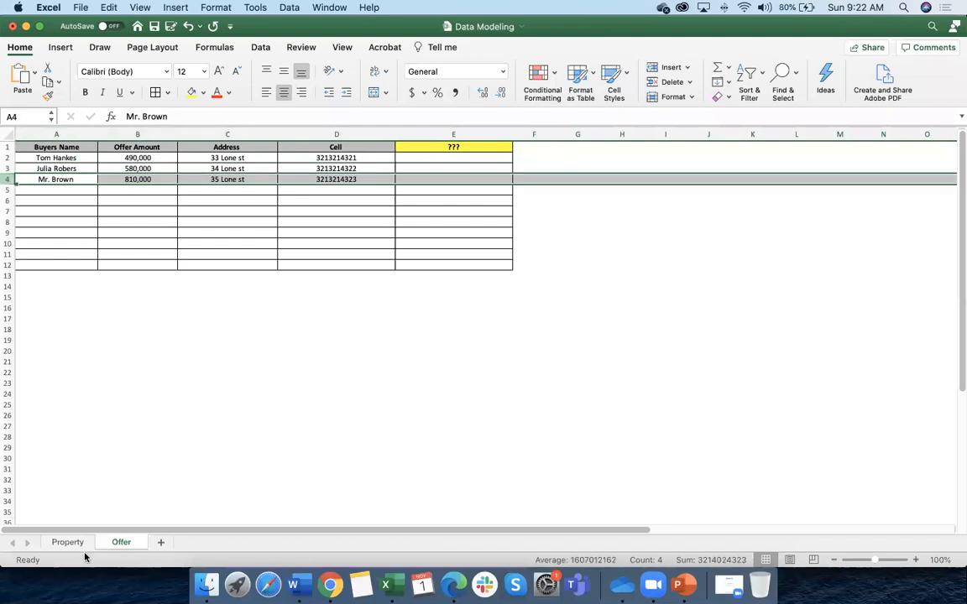
click(63, 543)
click(121, 542)
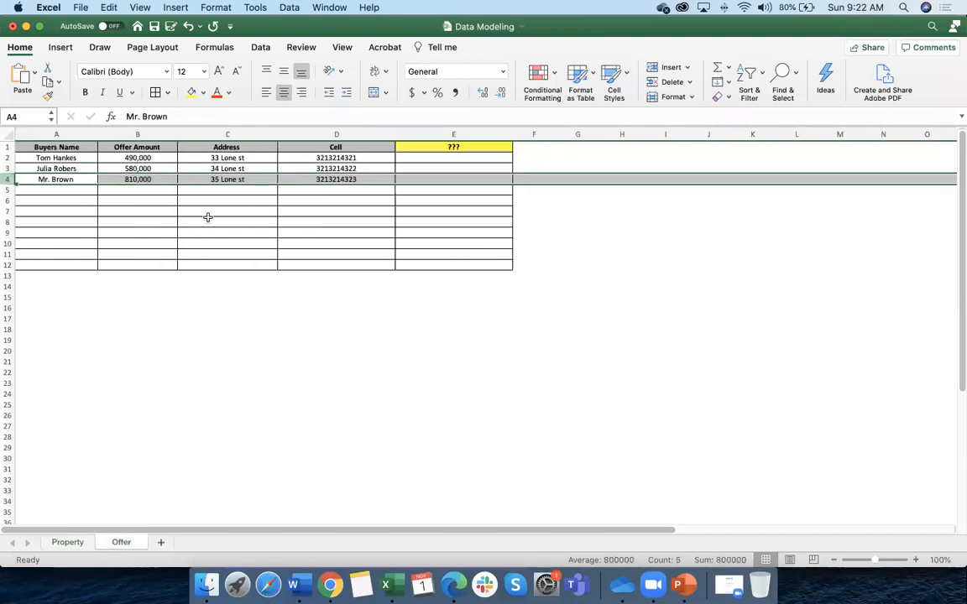
click(158, 202)
mouse_move(10, 153)
mouse_down()
mouse_move(54, 184)
mouse_move(10, 154)
mouse_up()
double_click(10, 154)
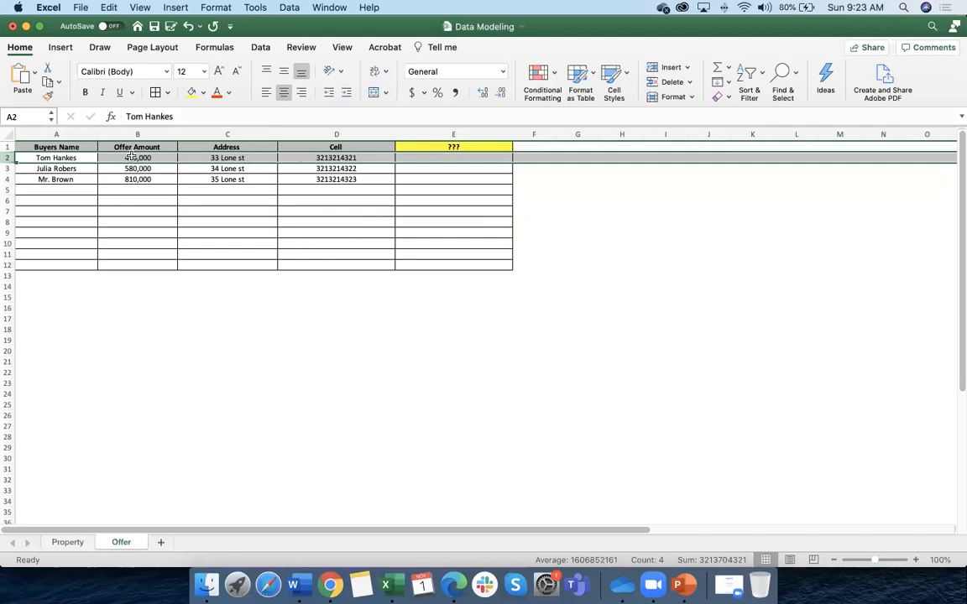
scroll(131, 158, right, 2)
scroll(83, 179, left, 2)
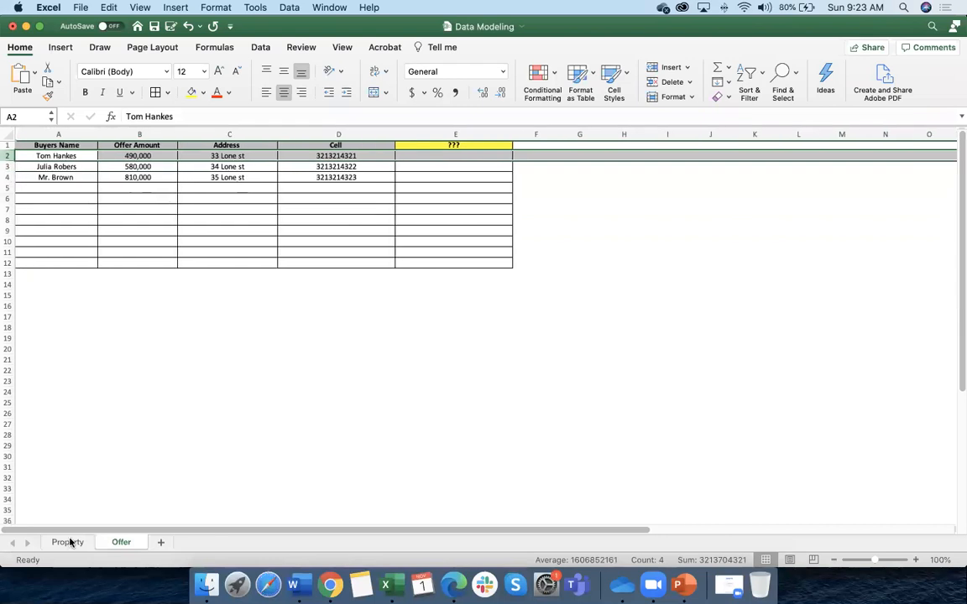
click(68, 542)
click(123, 542)
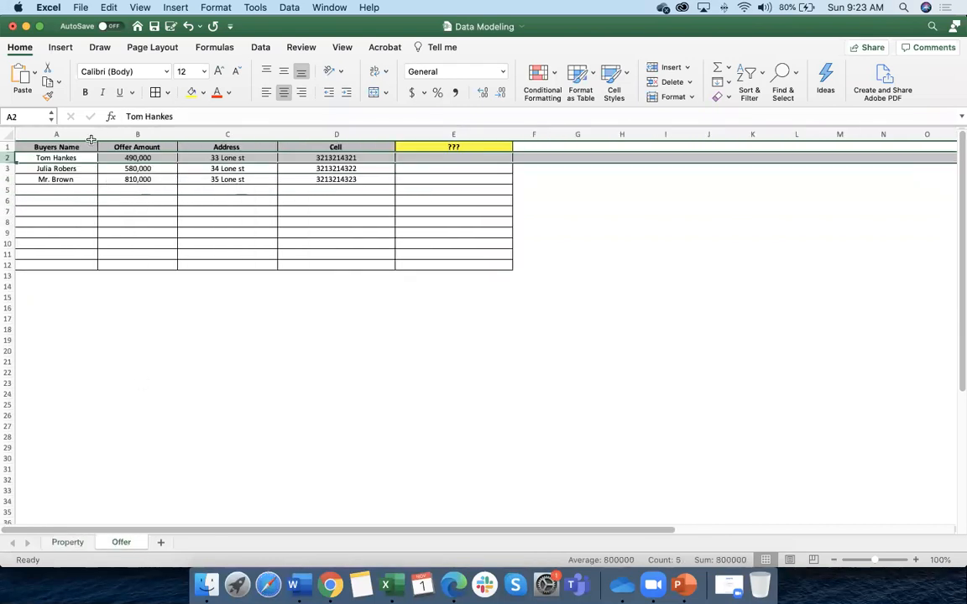
click(63, 157)
click(140, 158)
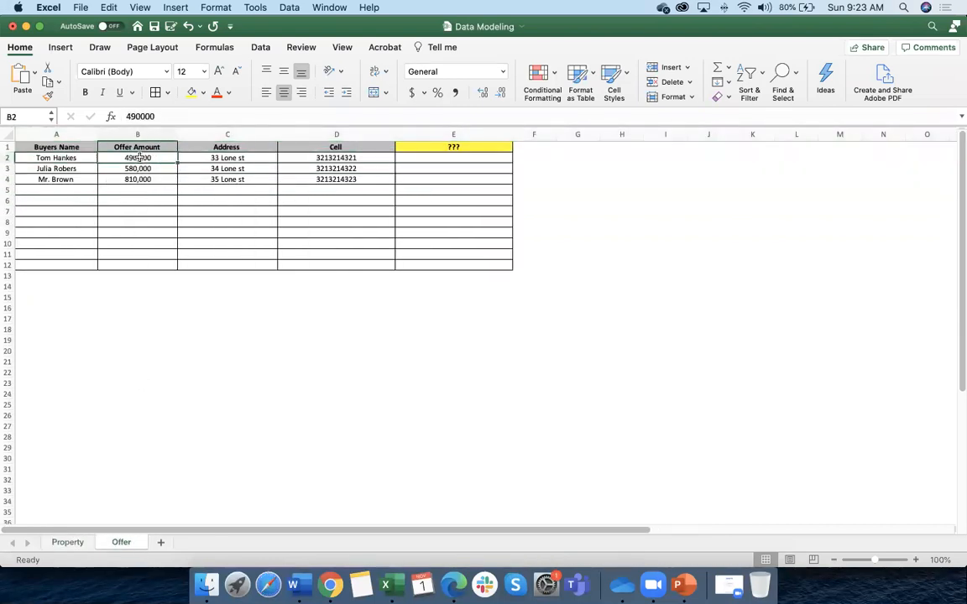
click(327, 158)
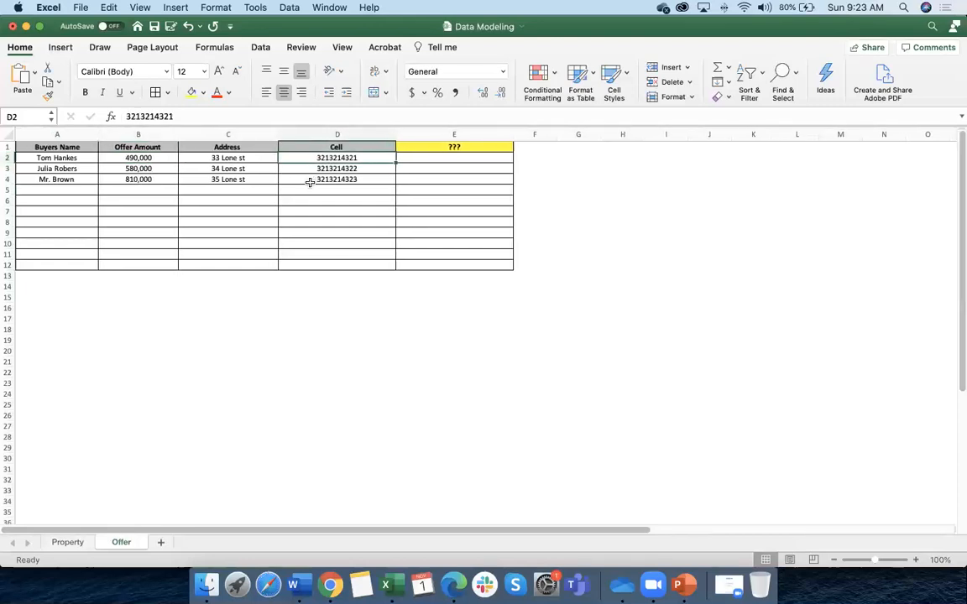
click(69, 543)
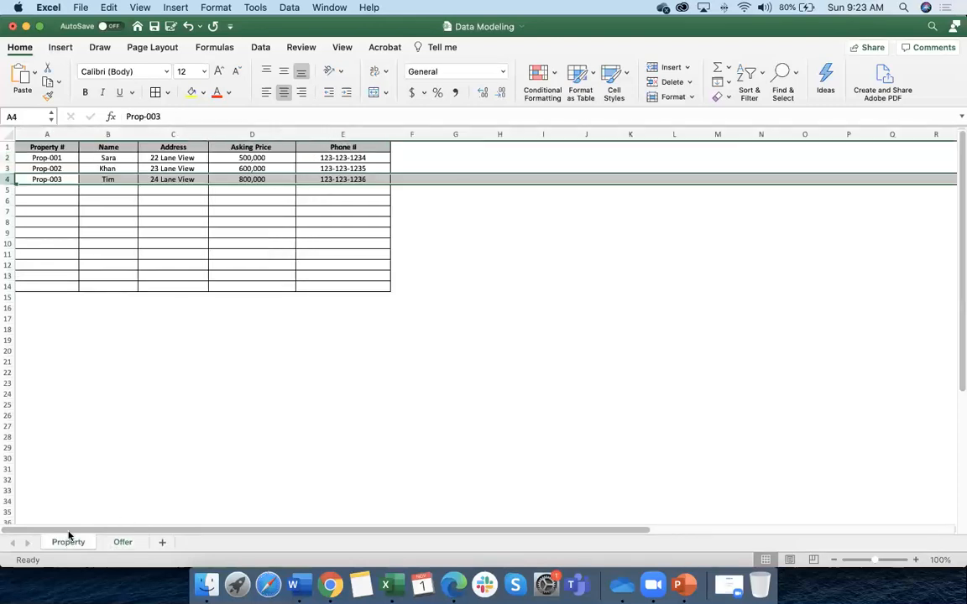
click(55, 157)
drag(55, 158, 50, 179)
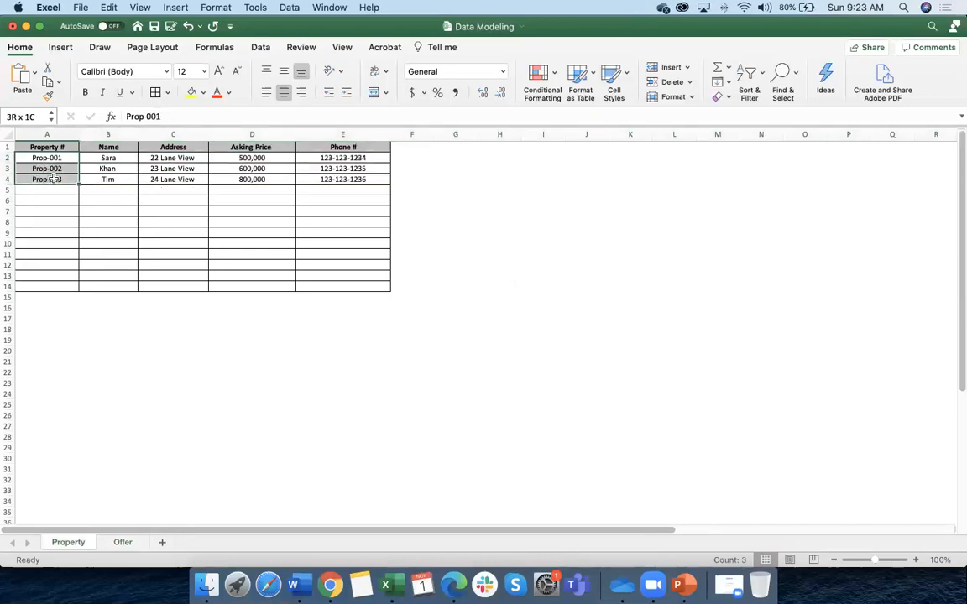
click(123, 542)
click(429, 158)
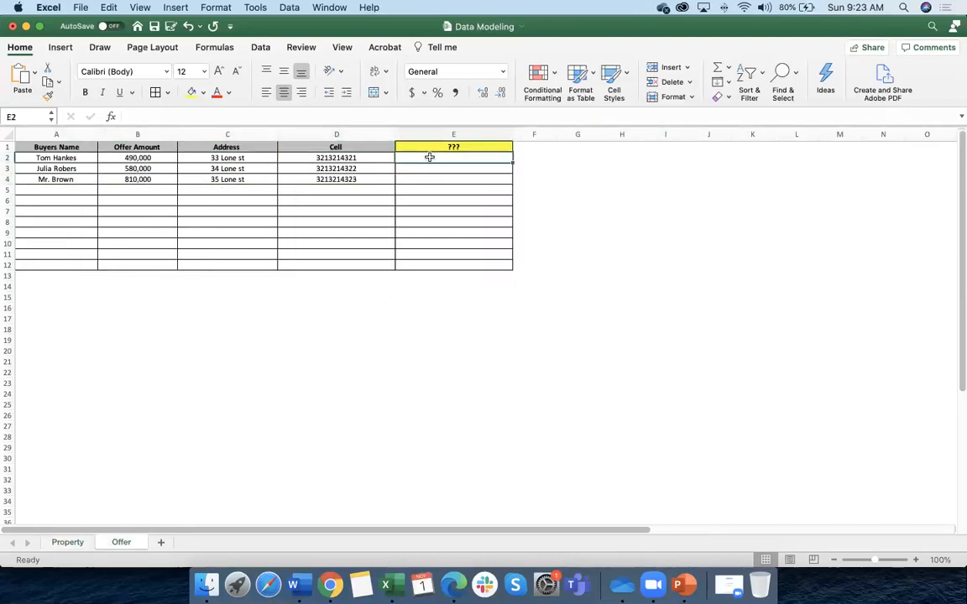
Enter 'Property' as the header of the yellow column in cell E1
click(442, 146)
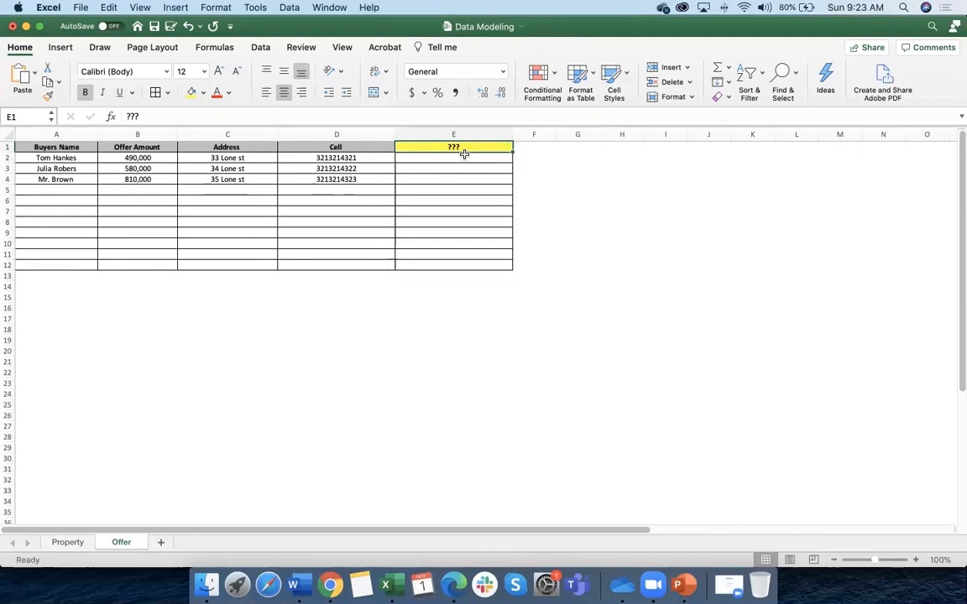
text(Property)
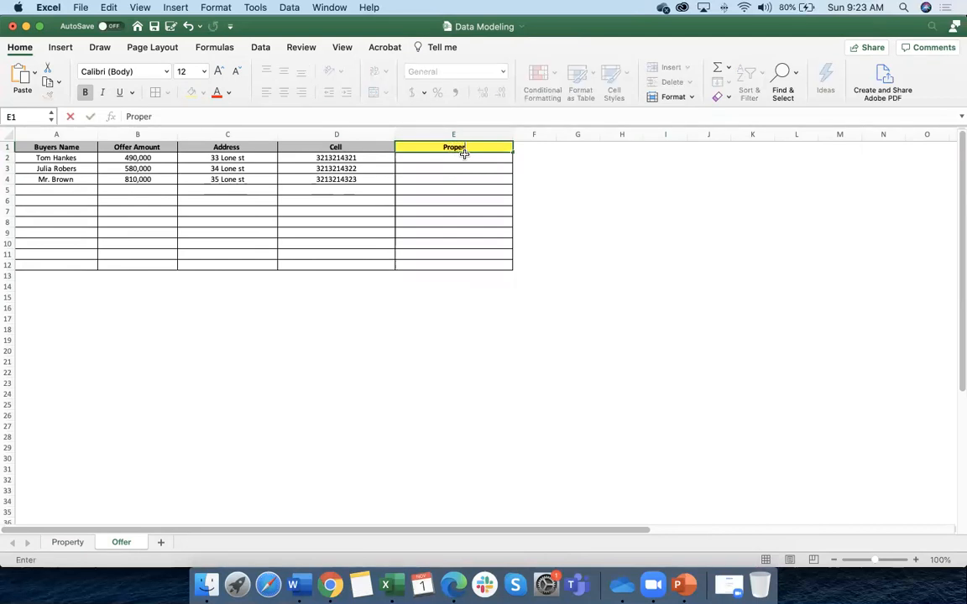
click(449, 211)
Fill cells E2 to E4 yellow, check row 2's values, then view the Property sheet
drag(439, 156, 436, 179)
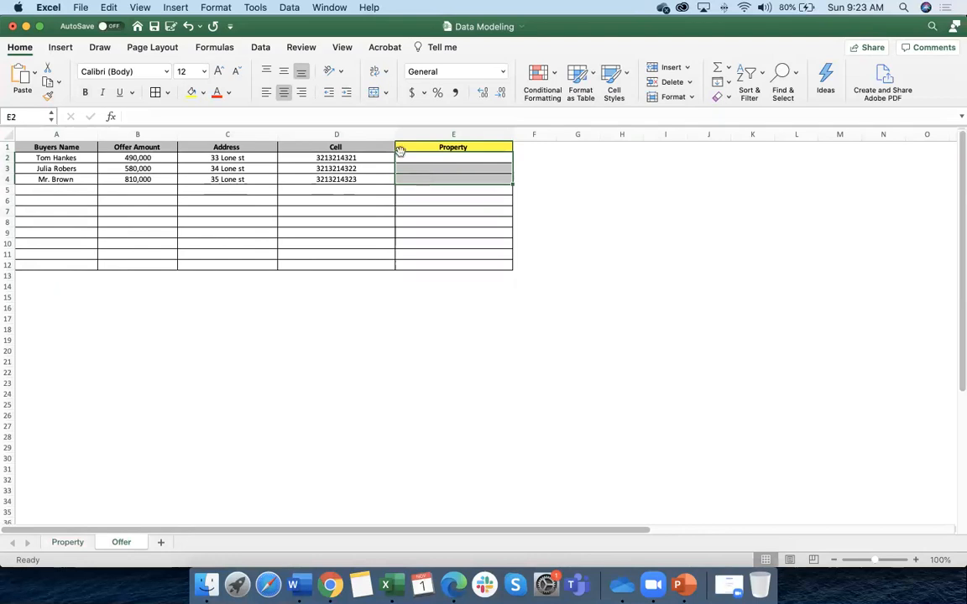
click(190, 93)
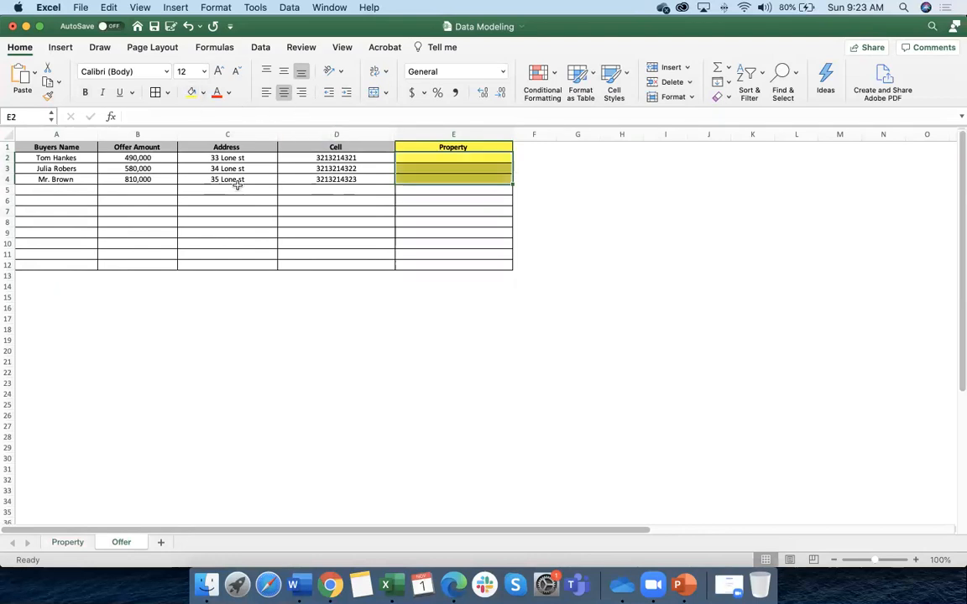
click(42, 157)
click(118, 160)
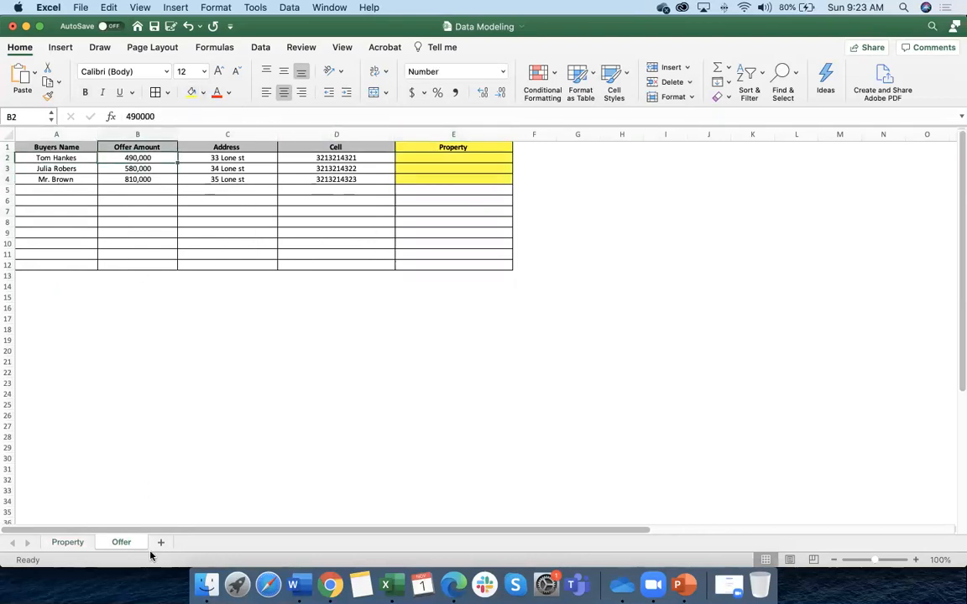
click(69, 543)
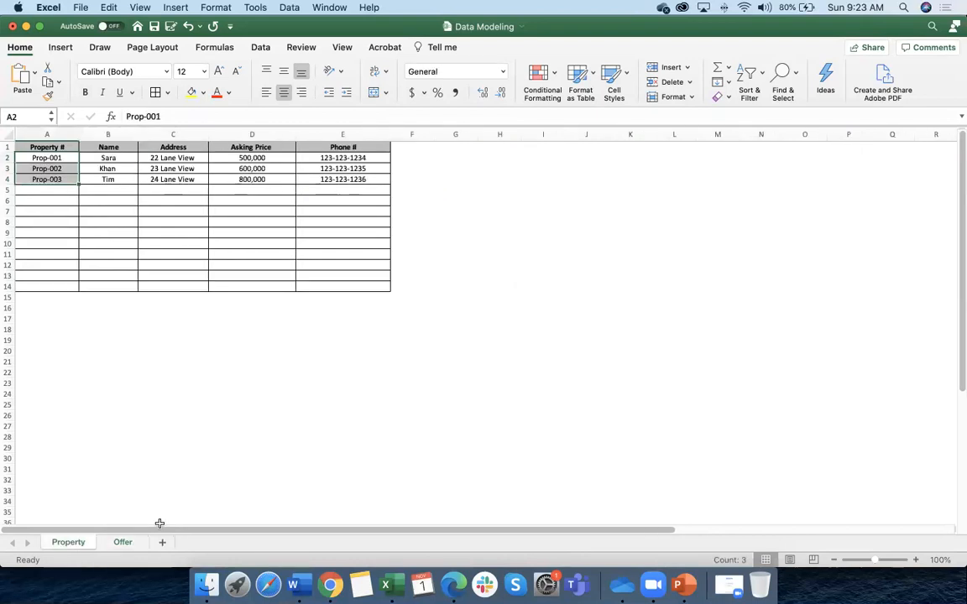
Copy Prop-001 from the Property sheet and paste it into Offer cell E2
click(246, 158)
click(48, 158)
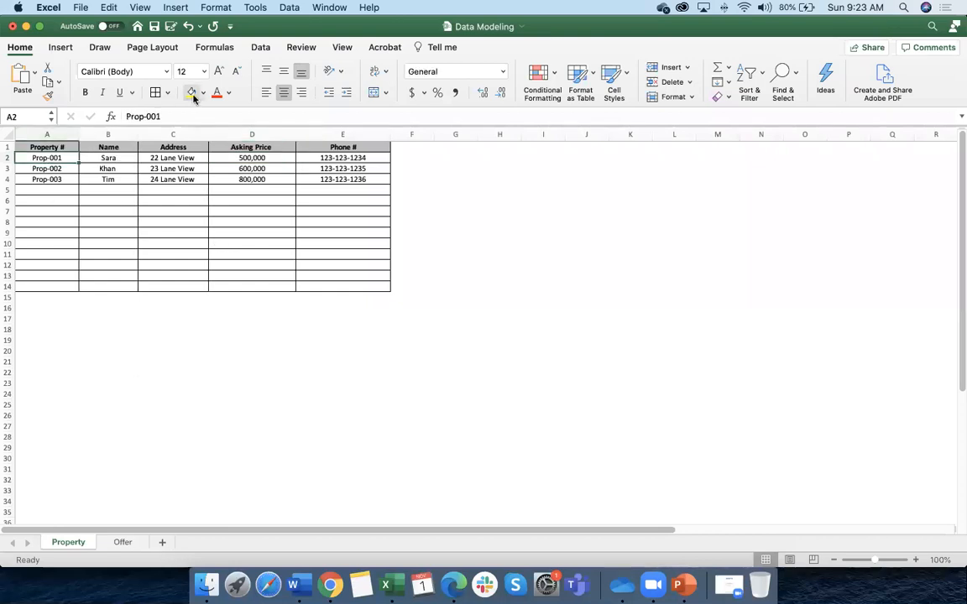
drag(166, 117, 101, 116)
key(super+c)
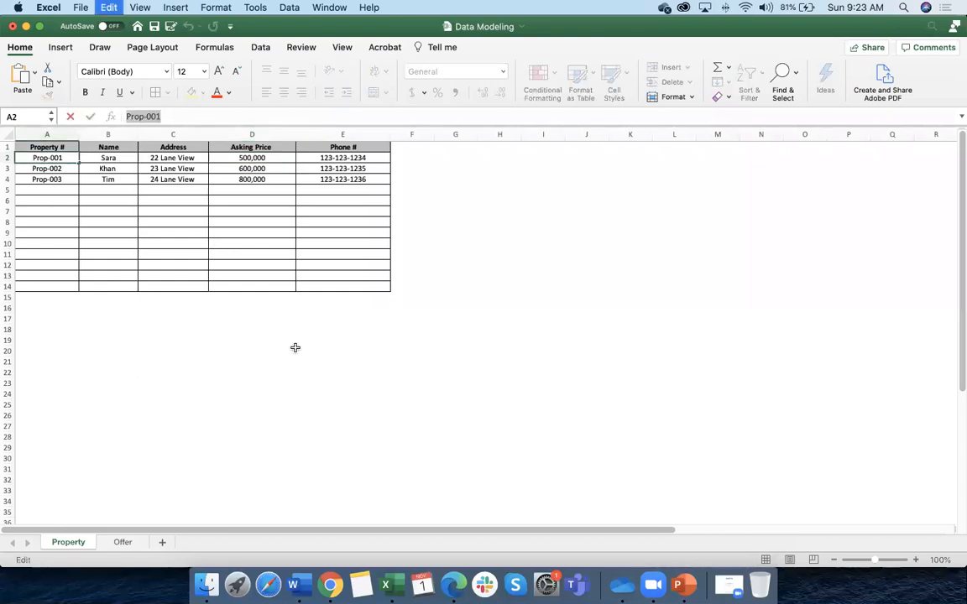
click(123, 541)
key(super+v)
Check the pasted Prop-001 in E2 against the Property sheet and re-edit the cell
click(482, 308)
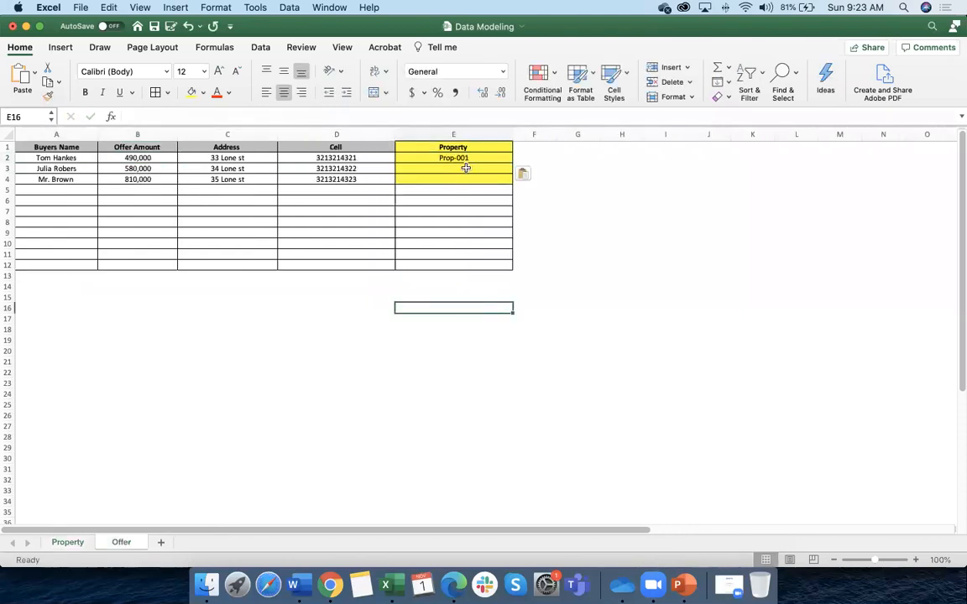
click(466, 159)
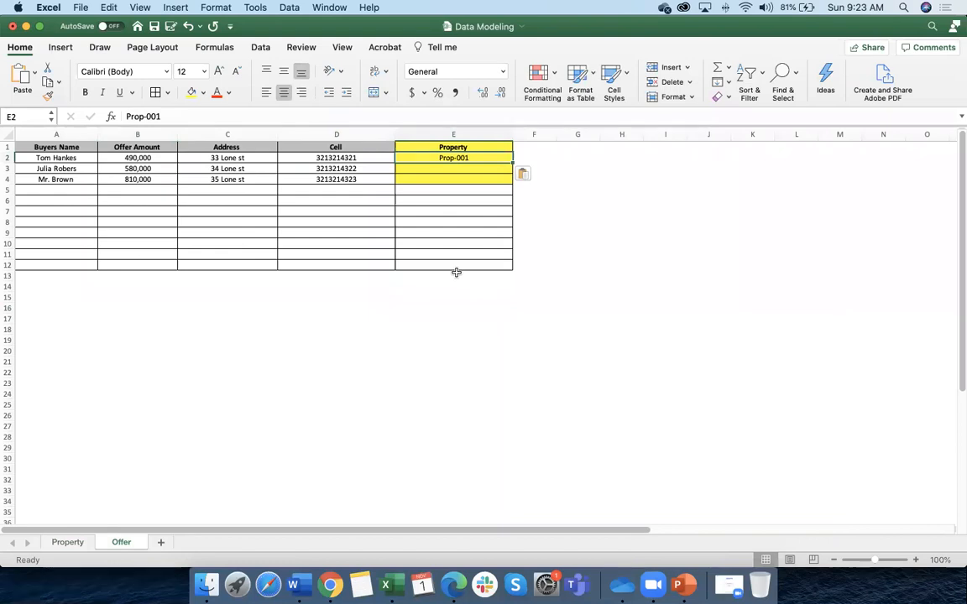
scroll(457, 272, right, 1)
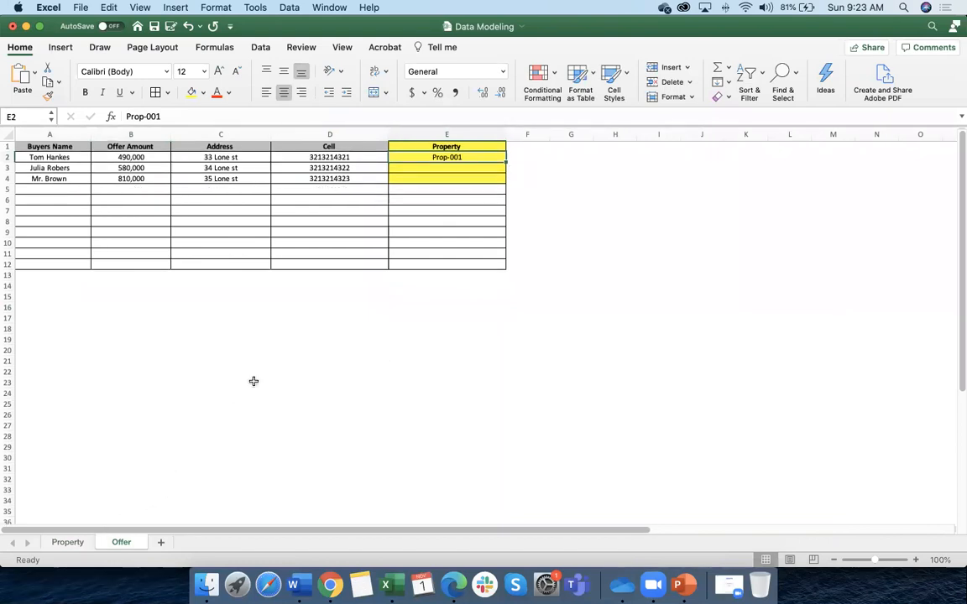
scroll(280, 334, left, 1)
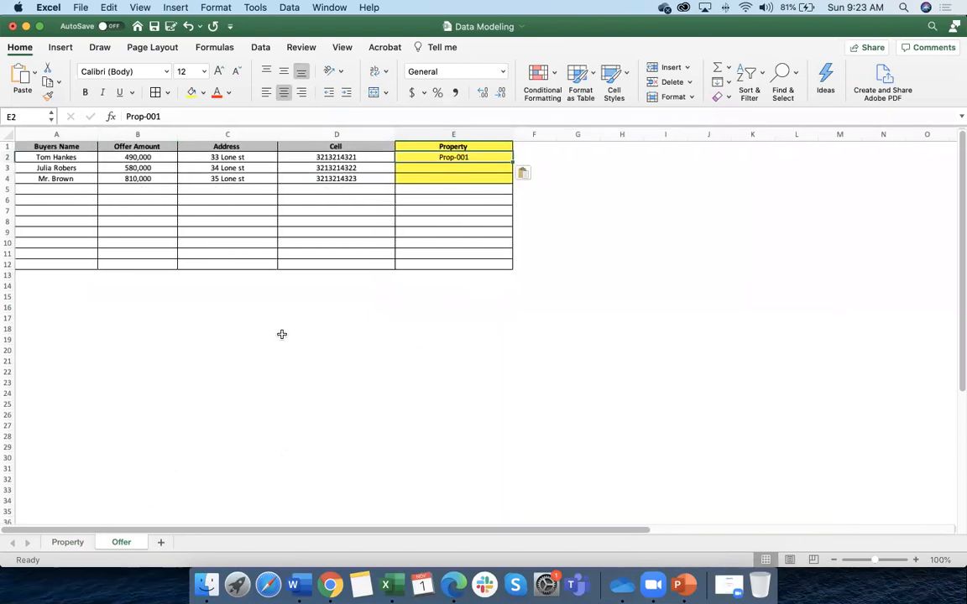
click(72, 541)
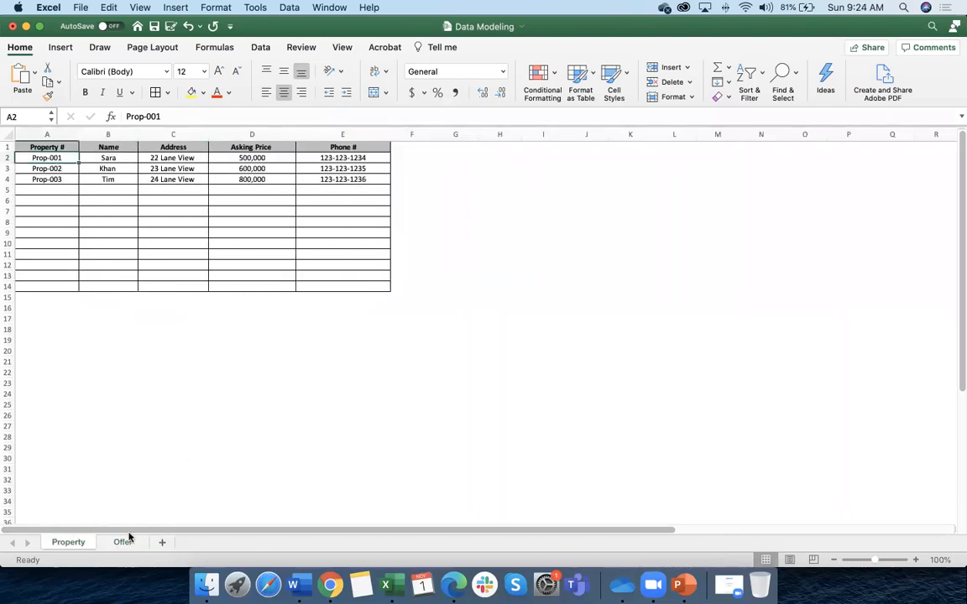
click(123, 542)
double_click(456, 157)
click(434, 327)
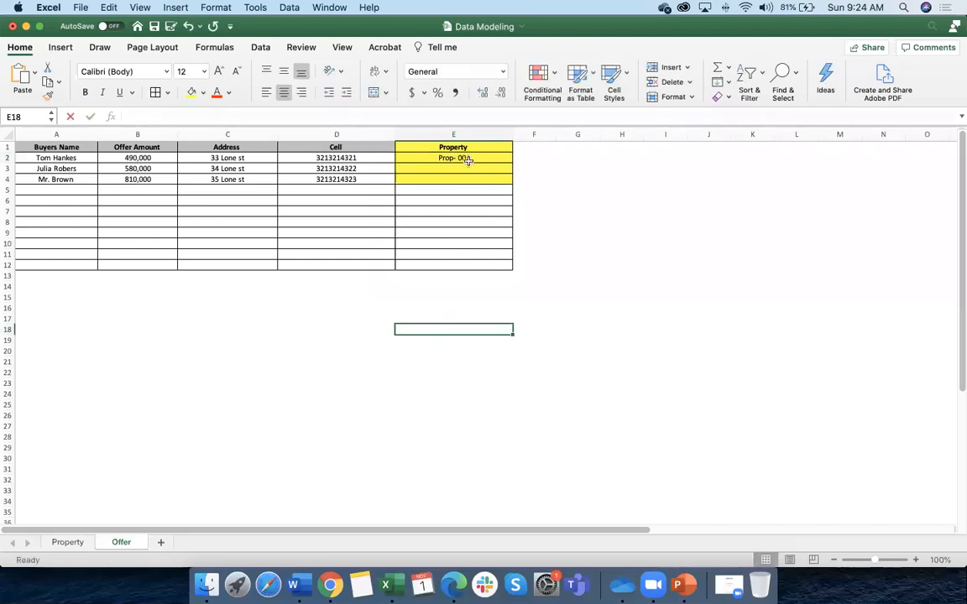
Remove the stray space so E2 reads Prop-001 instead of 'Prop- 001'
click(76, 542)
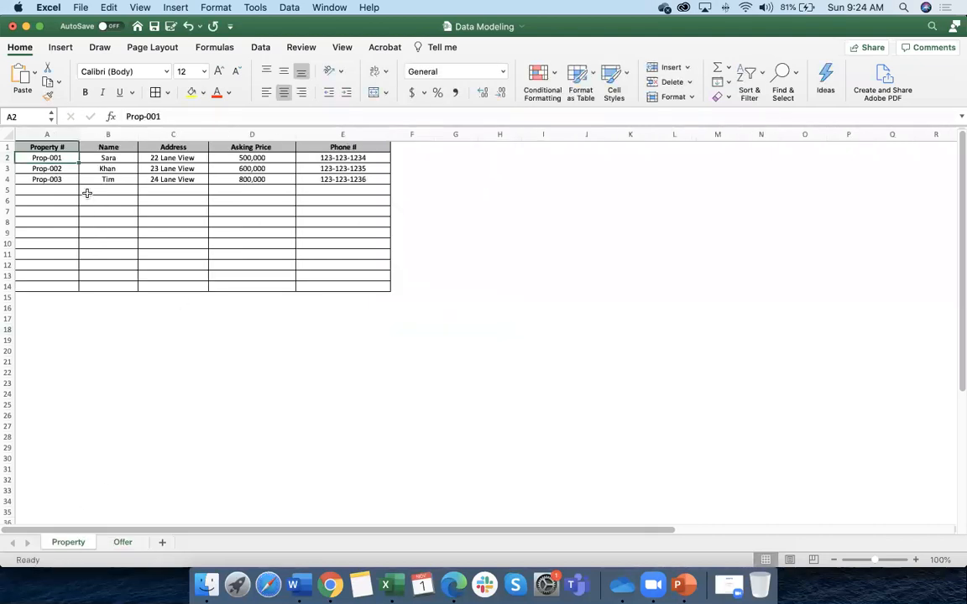
click(120, 543)
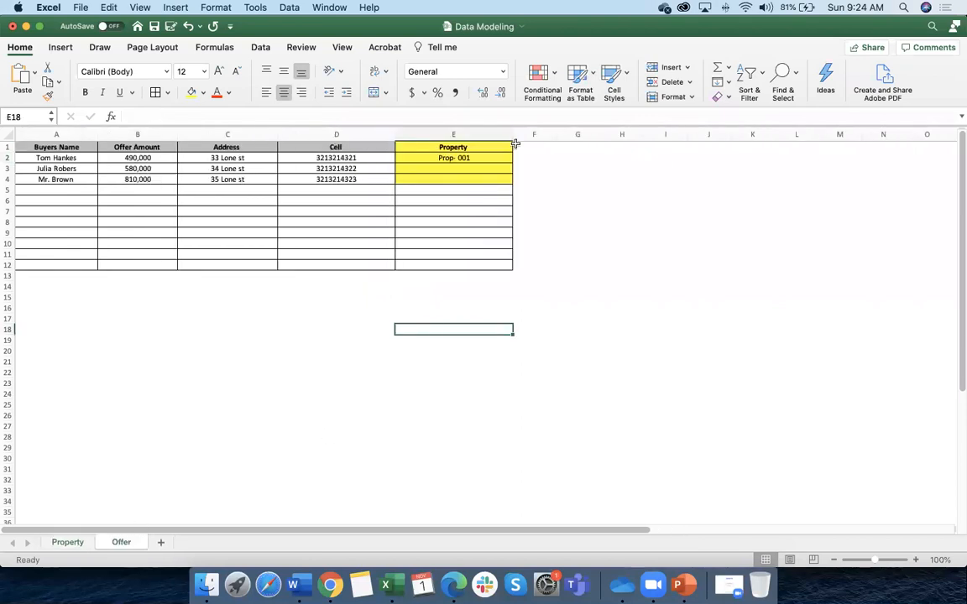
double_click(459, 157)
key(BackSpace)
click(488, 189)
scroll(479, 180, right, 1)
click(449, 157)
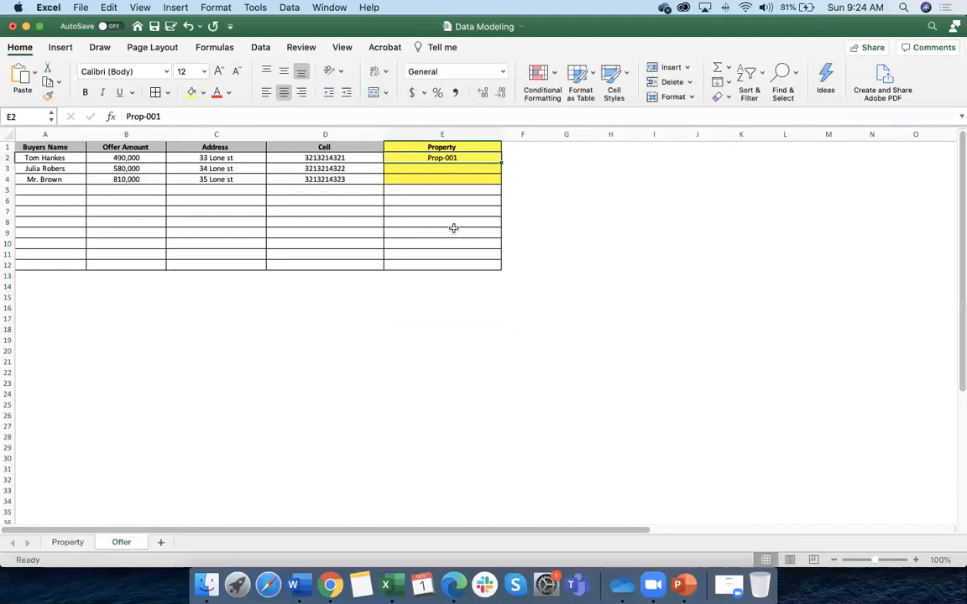
Review row 2 against the Property sheet, then clear Prop-001 from E2
scroll(352, 197, right, 1)
click(205, 158)
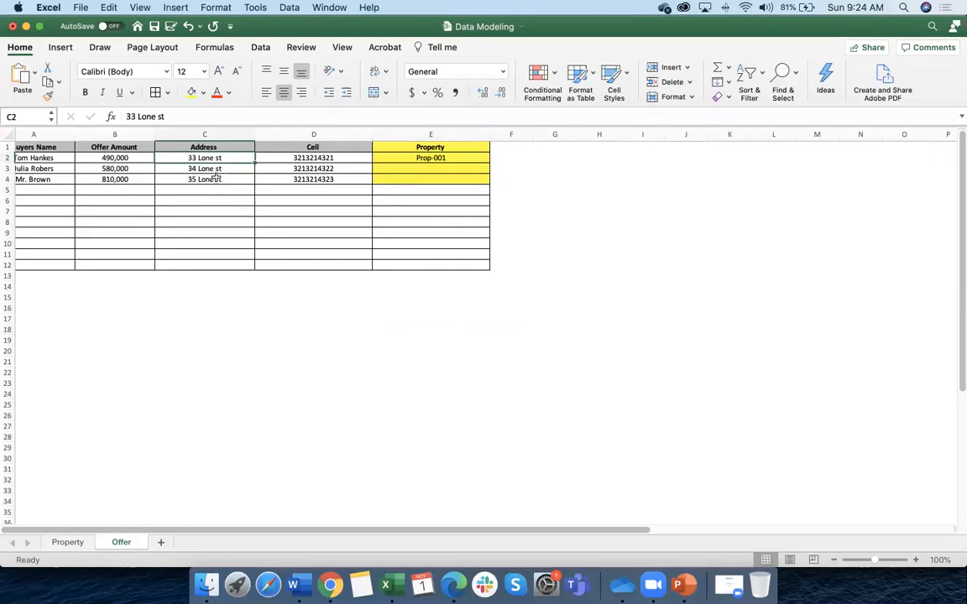
click(34, 158)
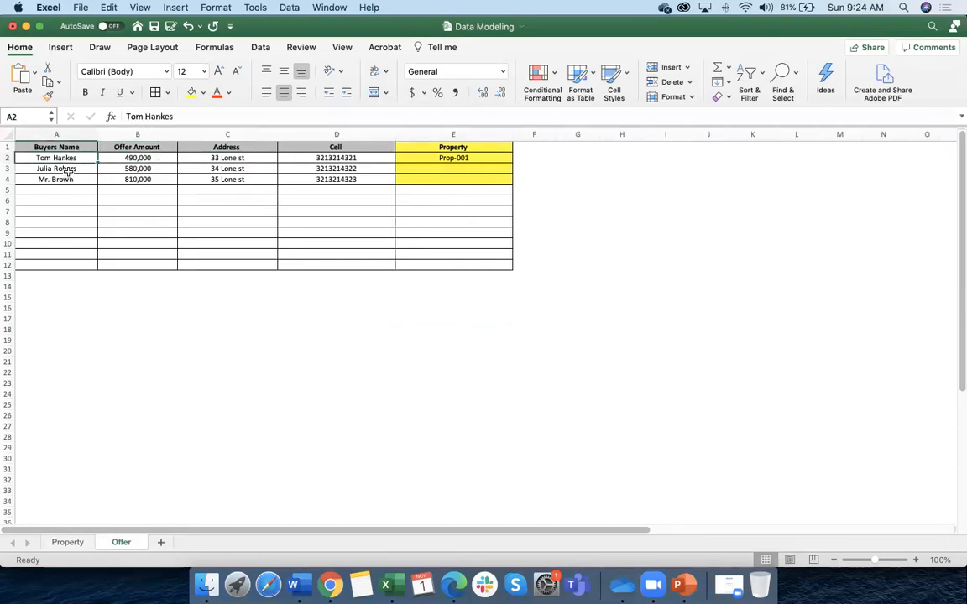
click(468, 160)
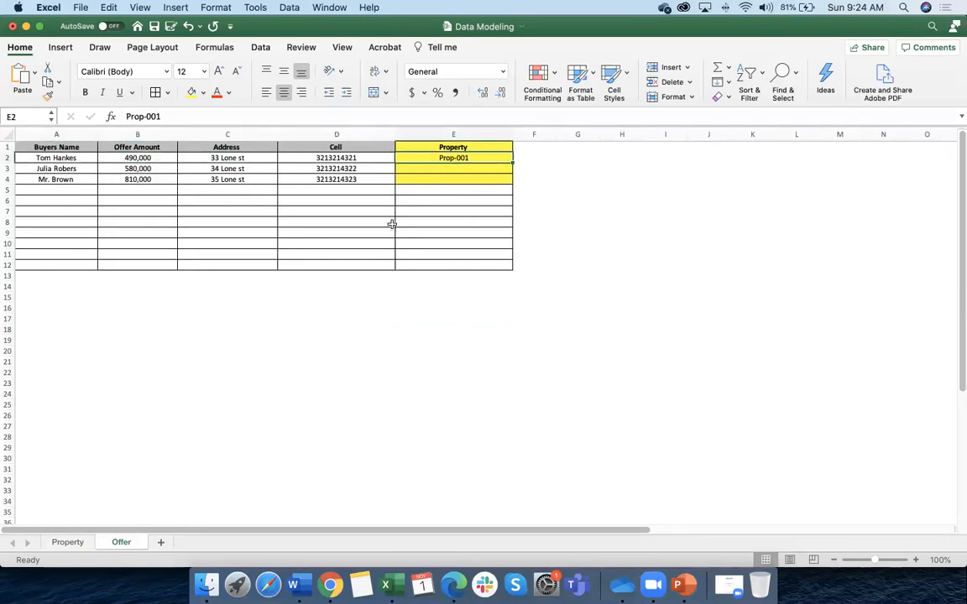
scroll(453, 160, down, 1)
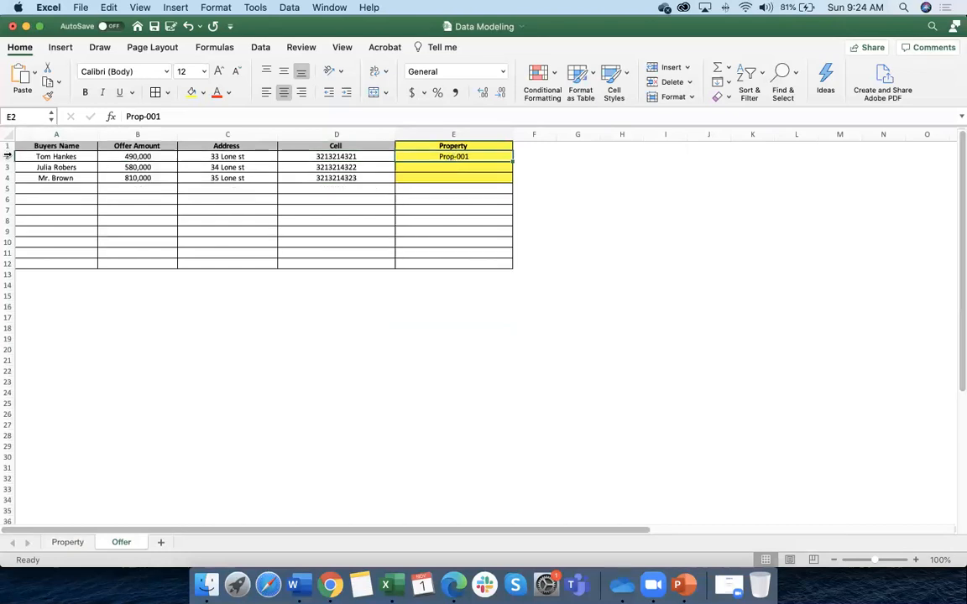
click(9, 156)
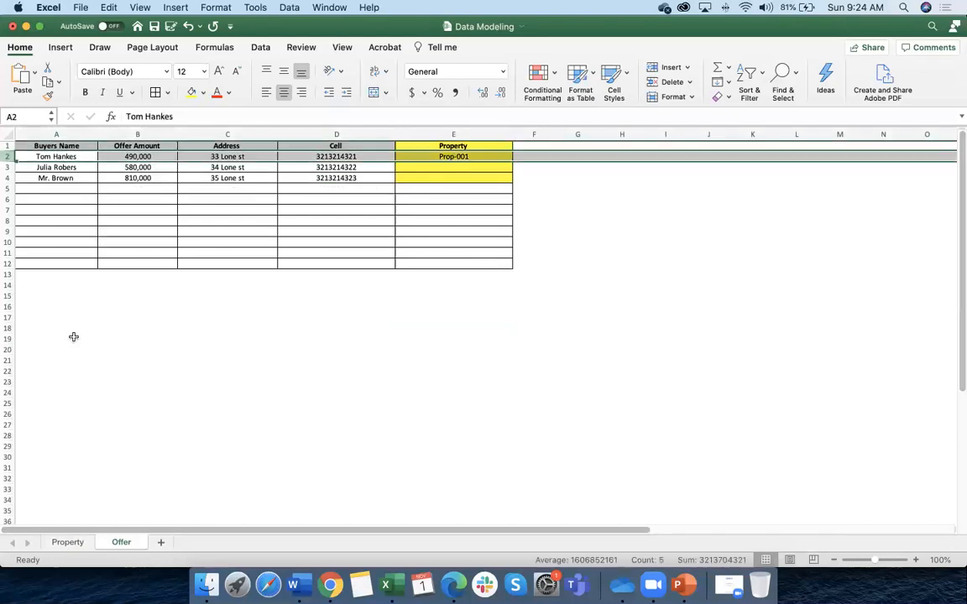
click(67, 542)
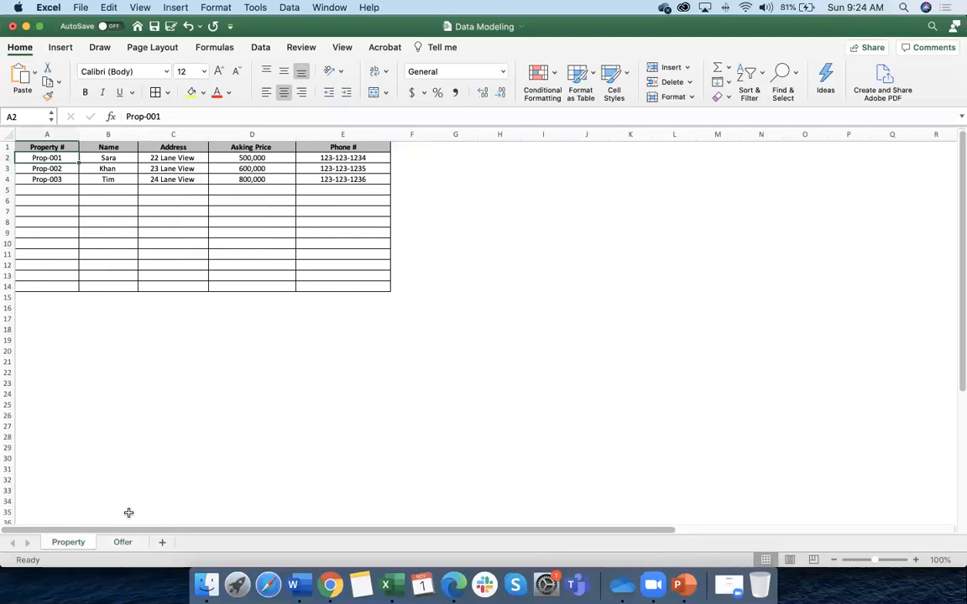
click(124, 542)
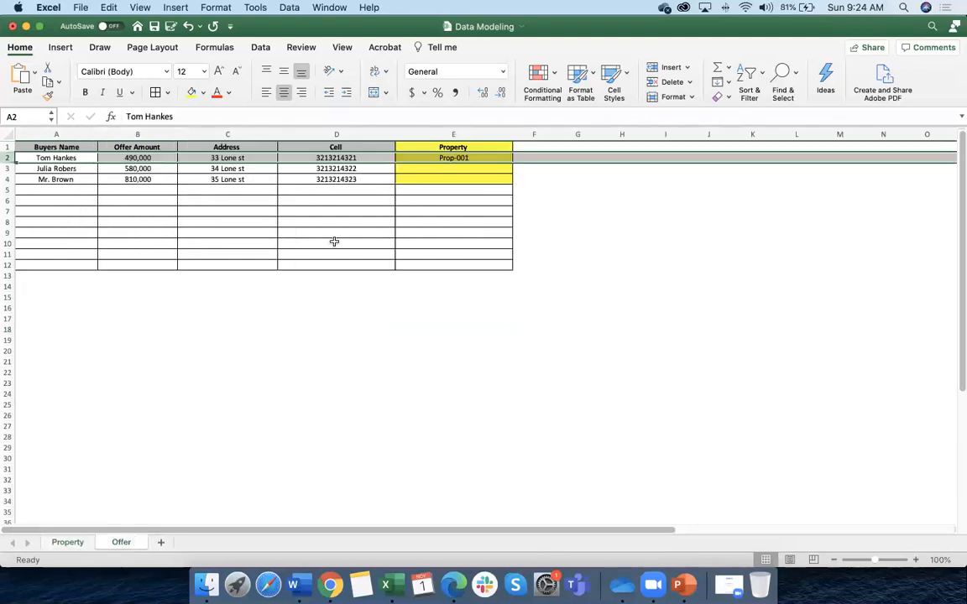
click(463, 158)
key(Delete)
Compare the Offer sheet with the Property sheet now that E2 is empty
scroll(458, 162, right, 1)
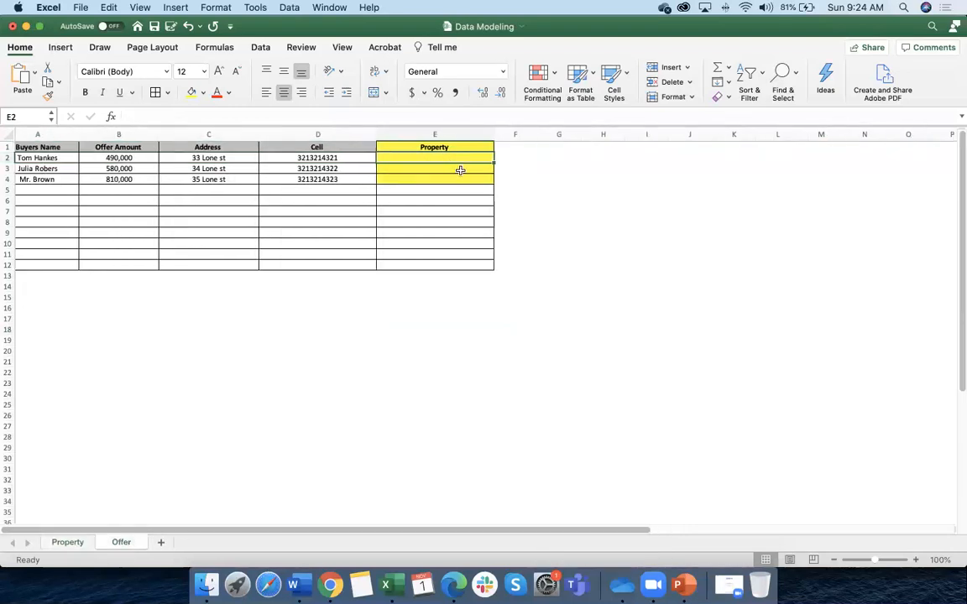
scroll(460, 170, left, 1)
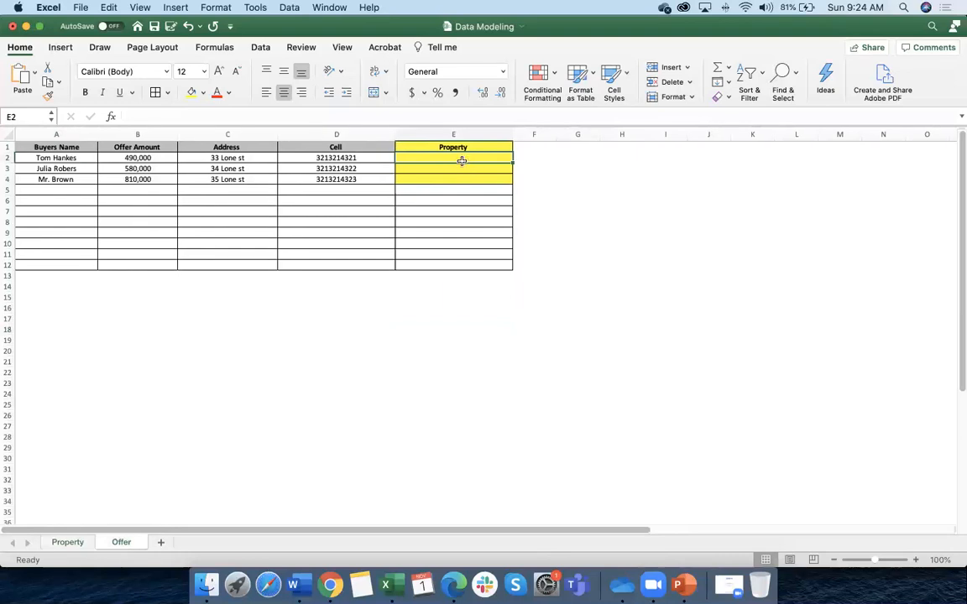
click(59, 544)
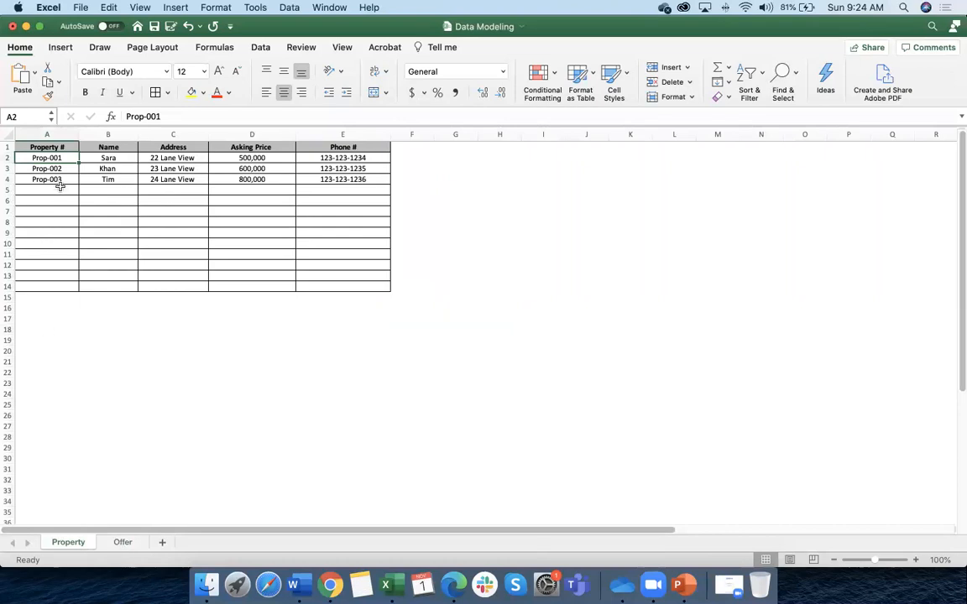
click(122, 543)
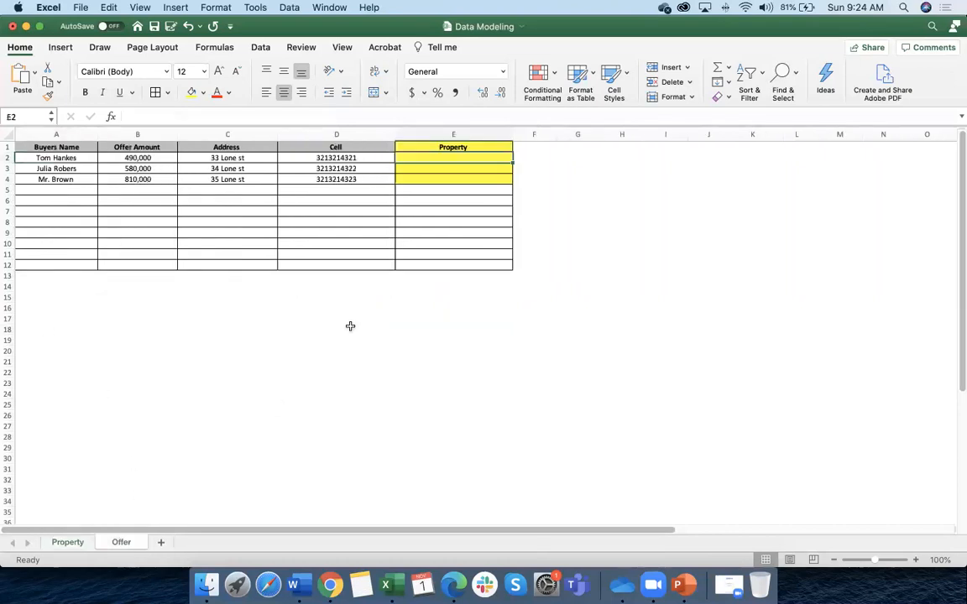
scroll(462, 157, down, 1)
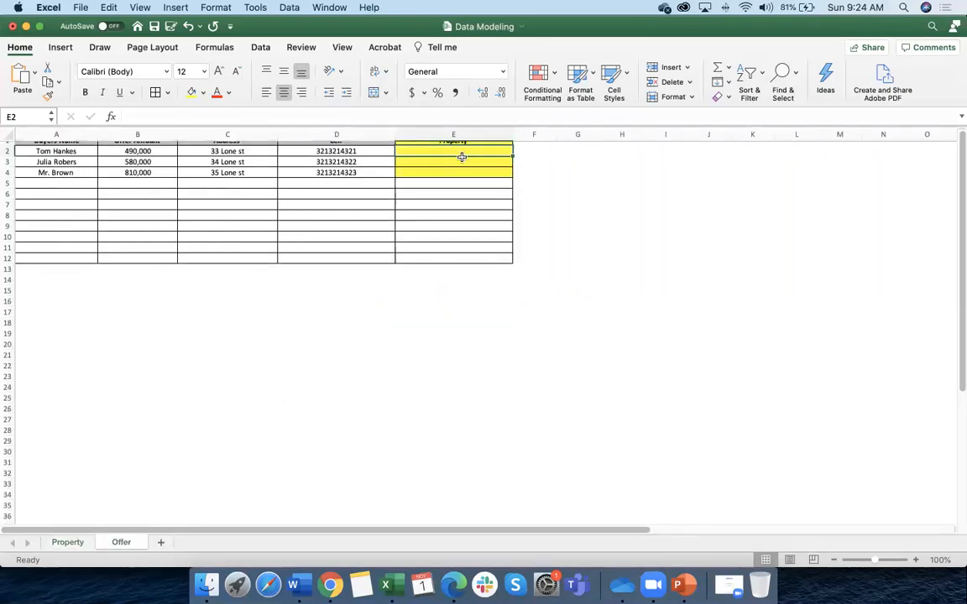
scroll(459, 174, up, 1)
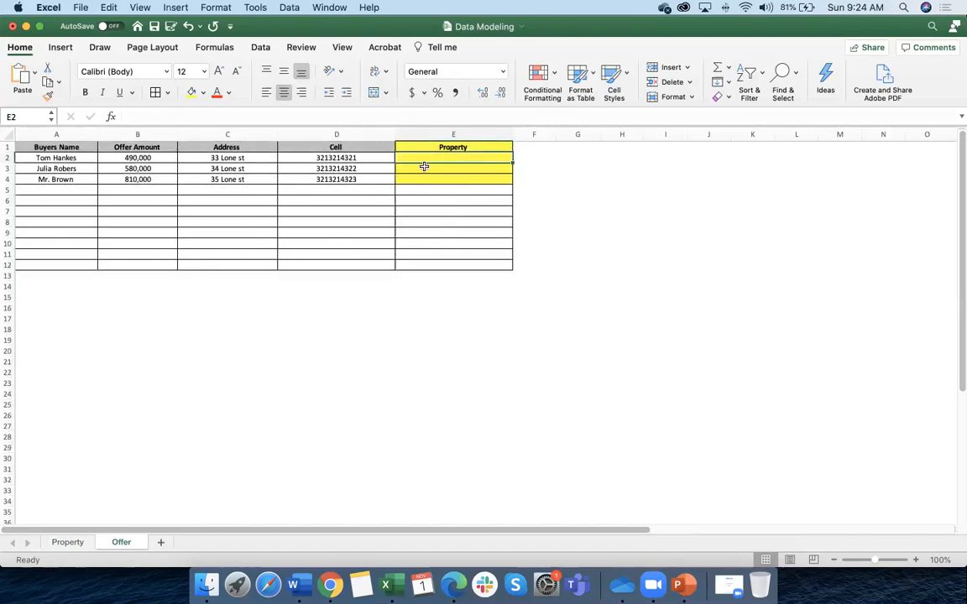
click(66, 543)
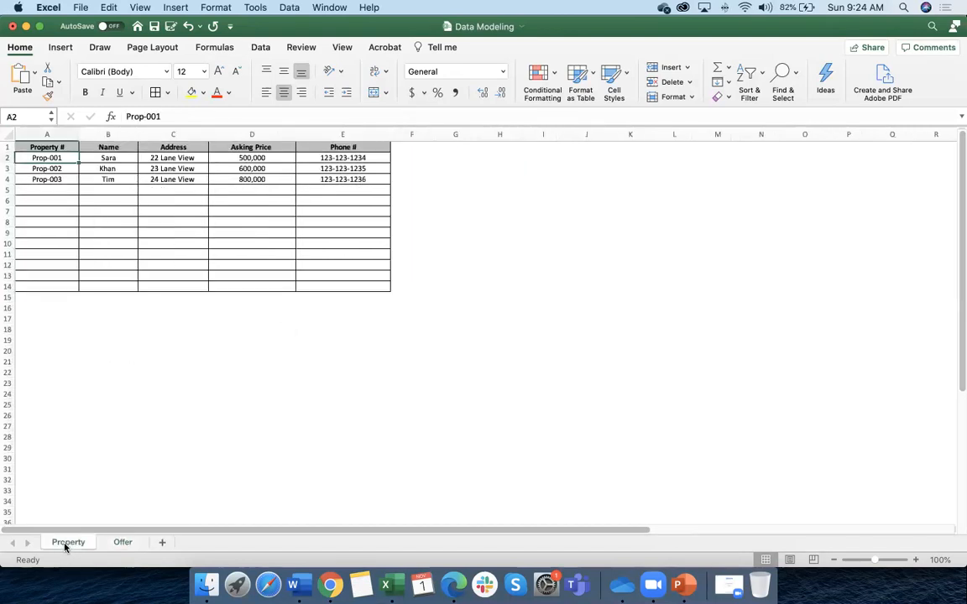
click(123, 544)
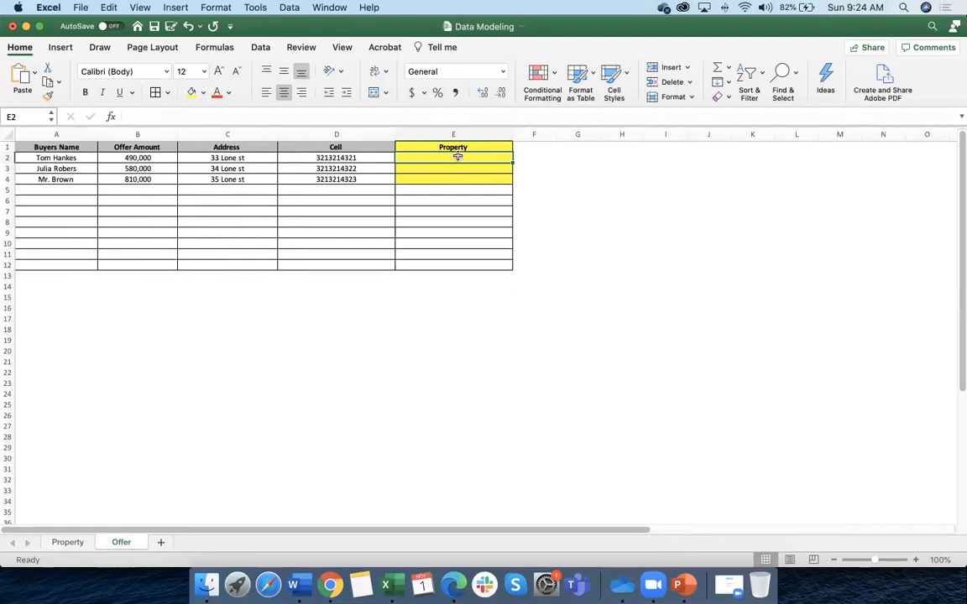
Select row 3 with its 580,000 offer and compare it against the Property sheet
click(138, 170)
click(7, 169)
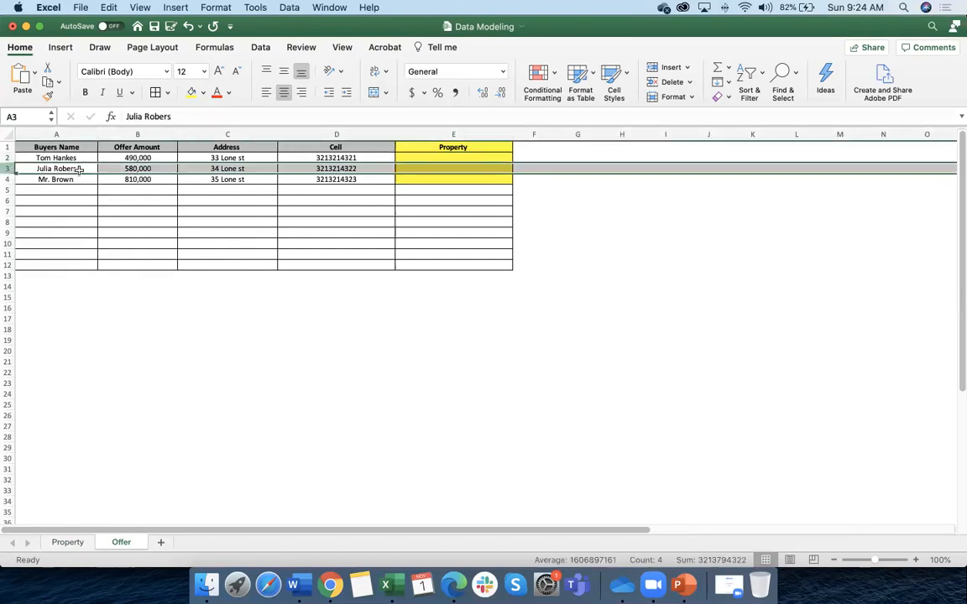
click(437, 168)
scroll(126, 504, down, 1)
click(67, 542)
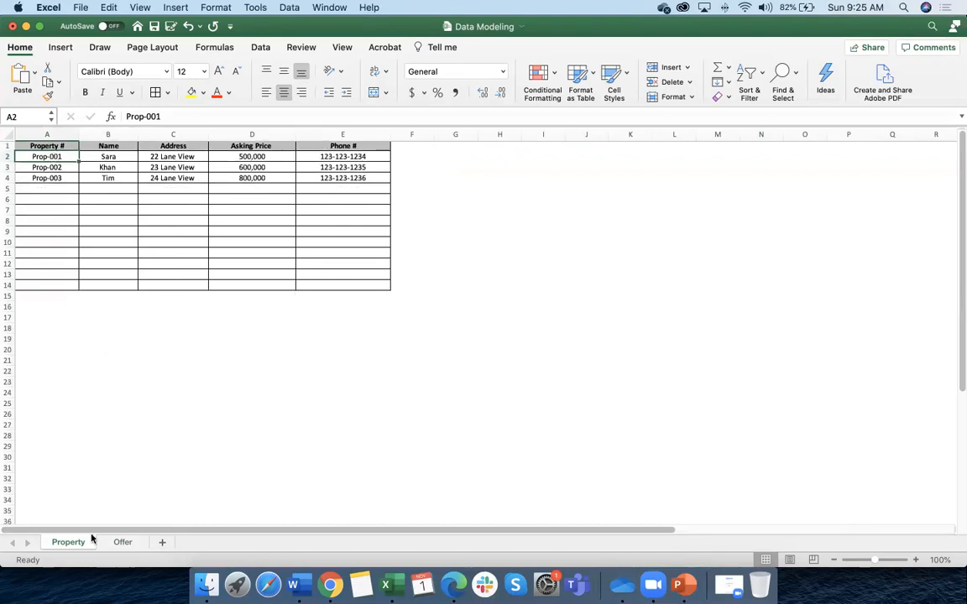
click(123, 543)
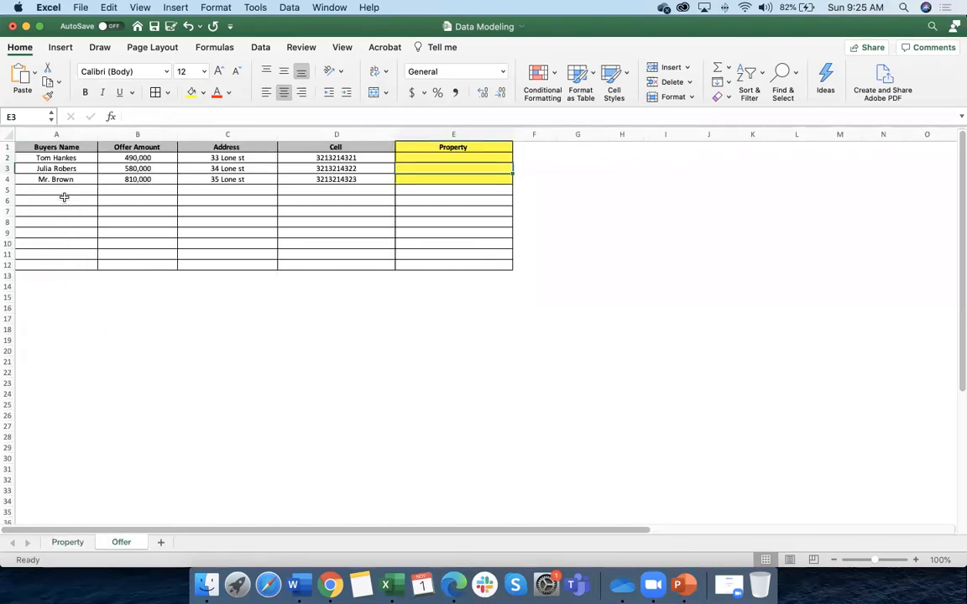
click(69, 542)
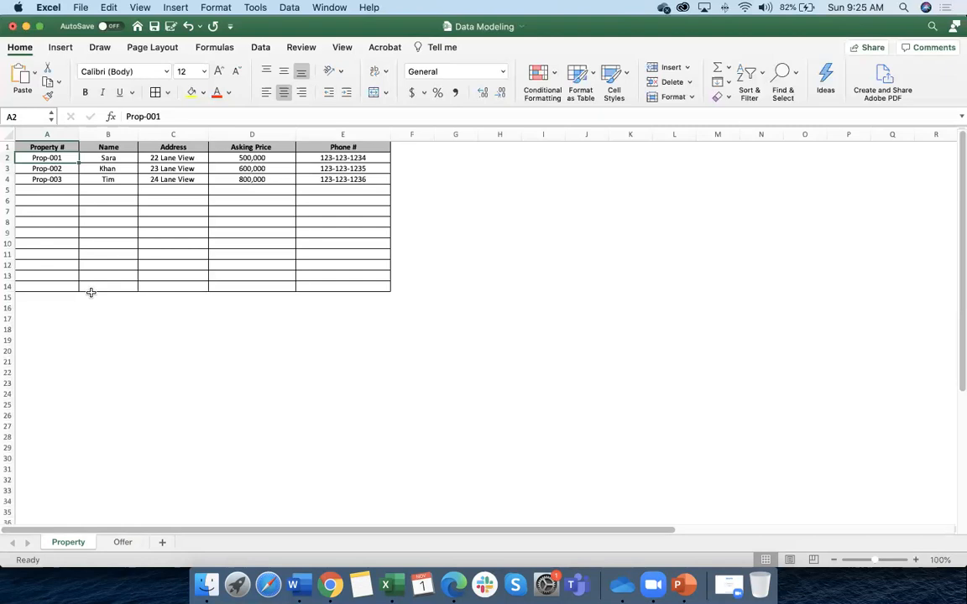
click(121, 542)
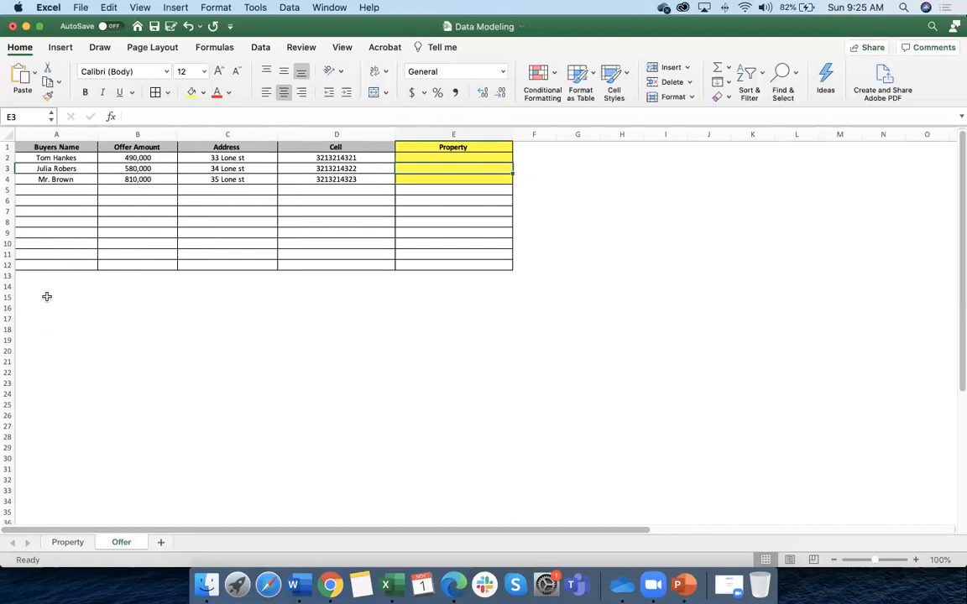
Recheck the Property sheet, select E2, and bring up the Salesforce training slide deck
click(72, 542)
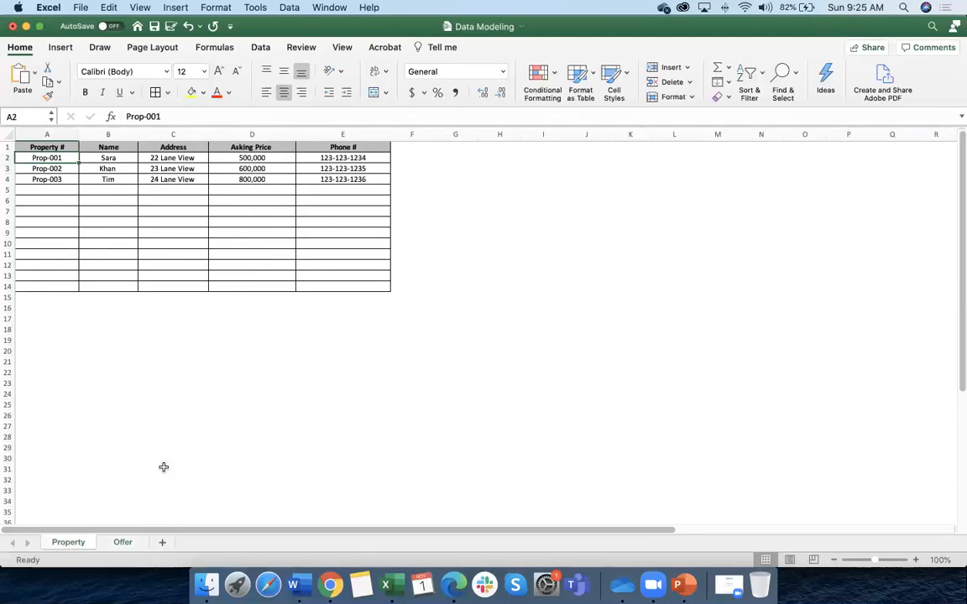
scroll(164, 467, right, 1)
click(124, 542)
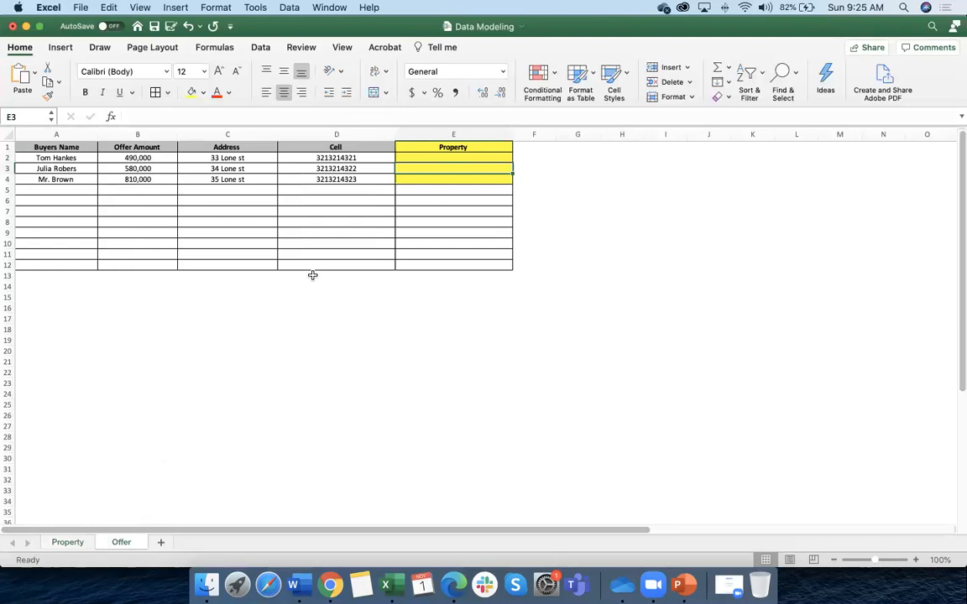
click(432, 158)
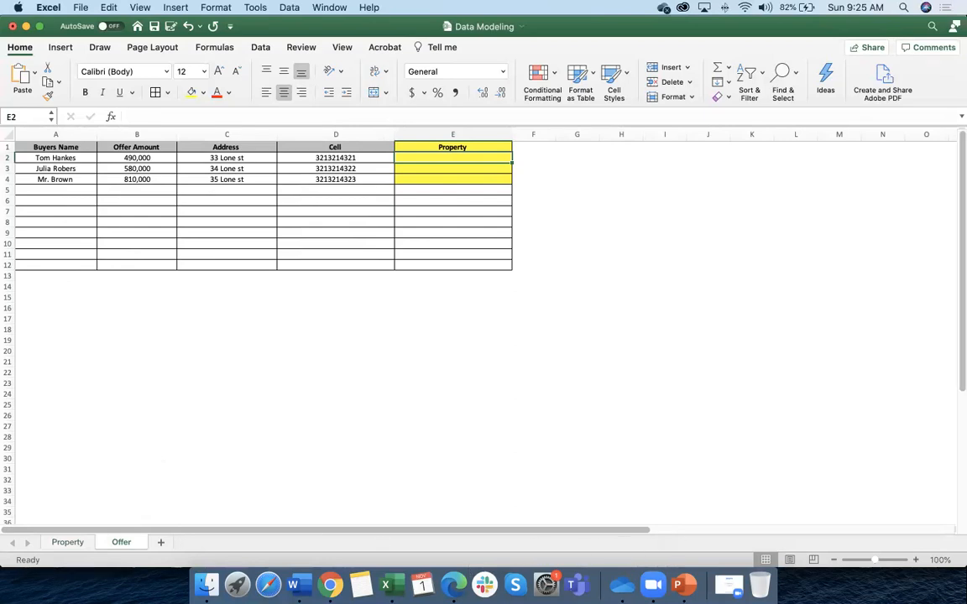
click(681, 585)
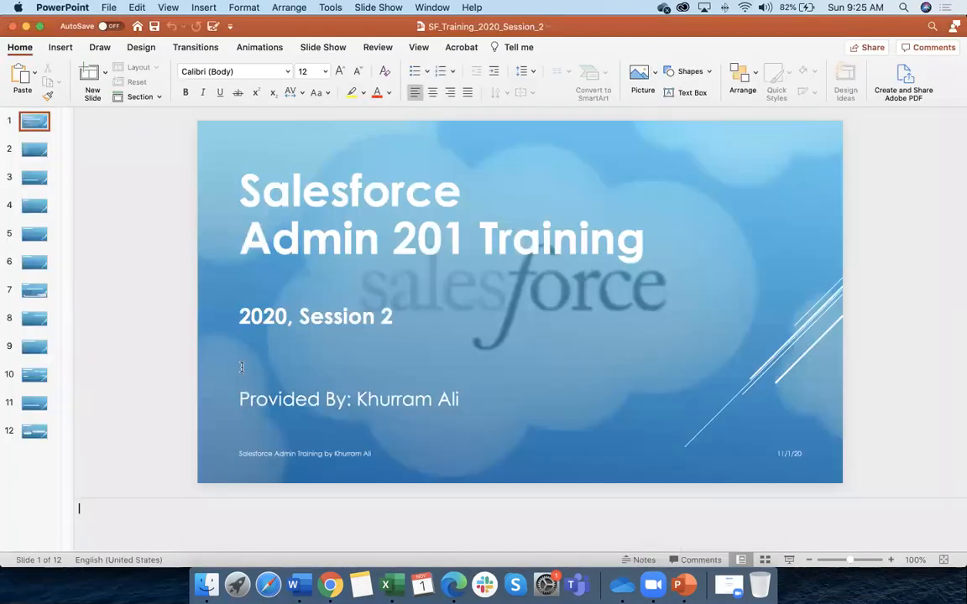
Page from the Next Topics slide forward to slide 12, Field Dependencies
click(32, 151)
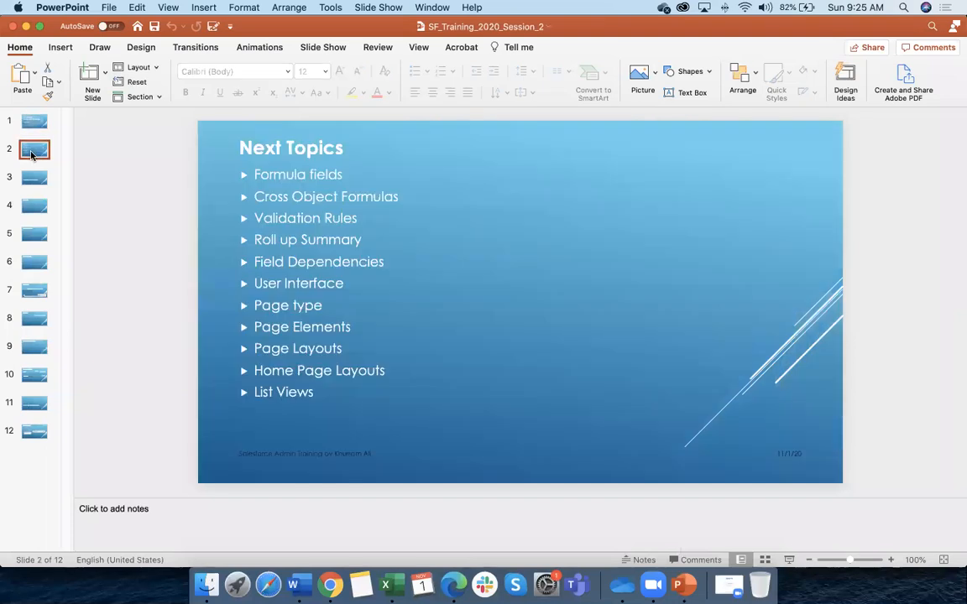
key(Down)
key(Down)
key(Down)
key(Down)
key(Down)
key(Down)
key(Down)
key(Down)
key(Down)
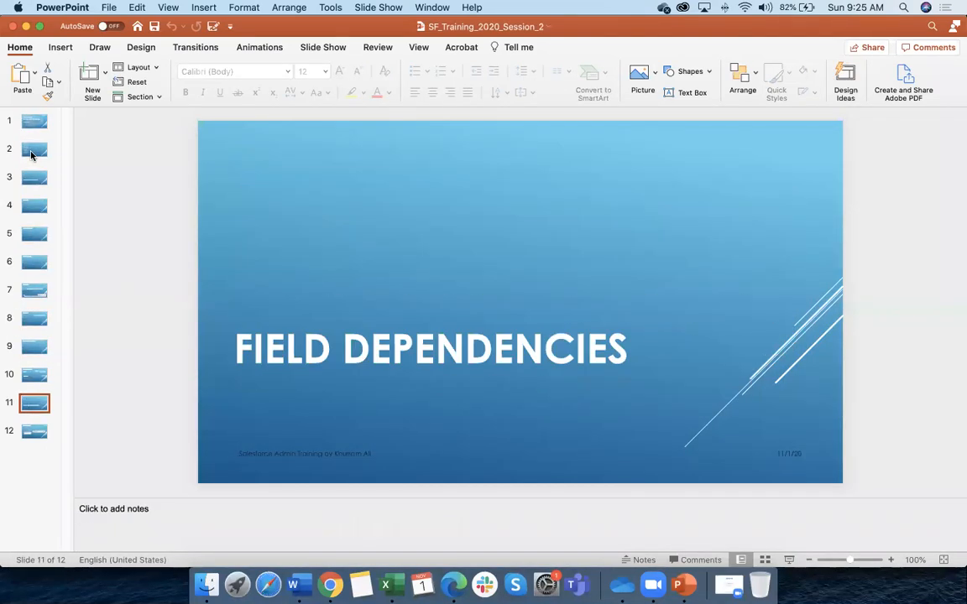
key(Down)
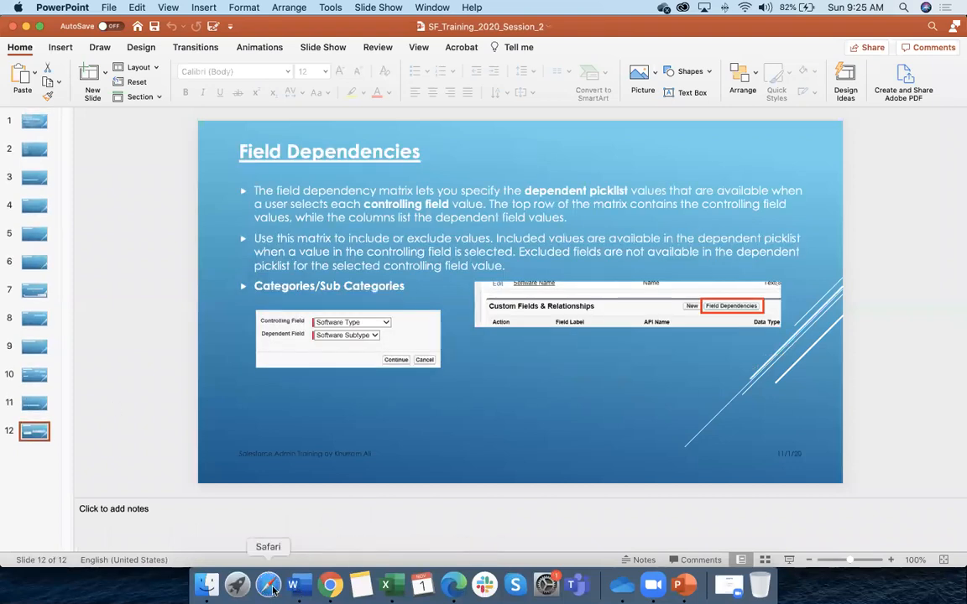
click(237, 585)
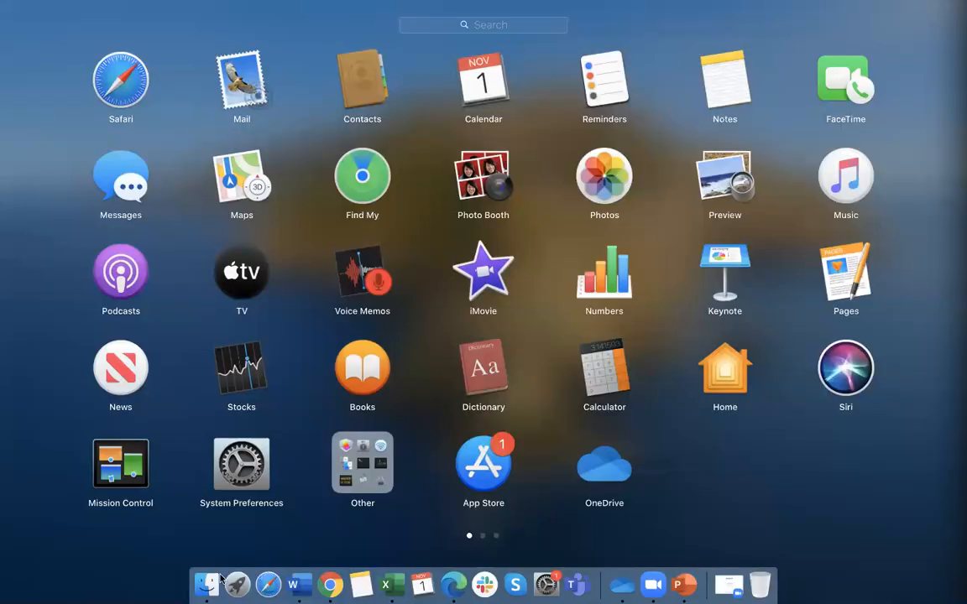
Open SF_Training_2020_Session_1.pptx from the Presentations_New folder
click(207, 585)
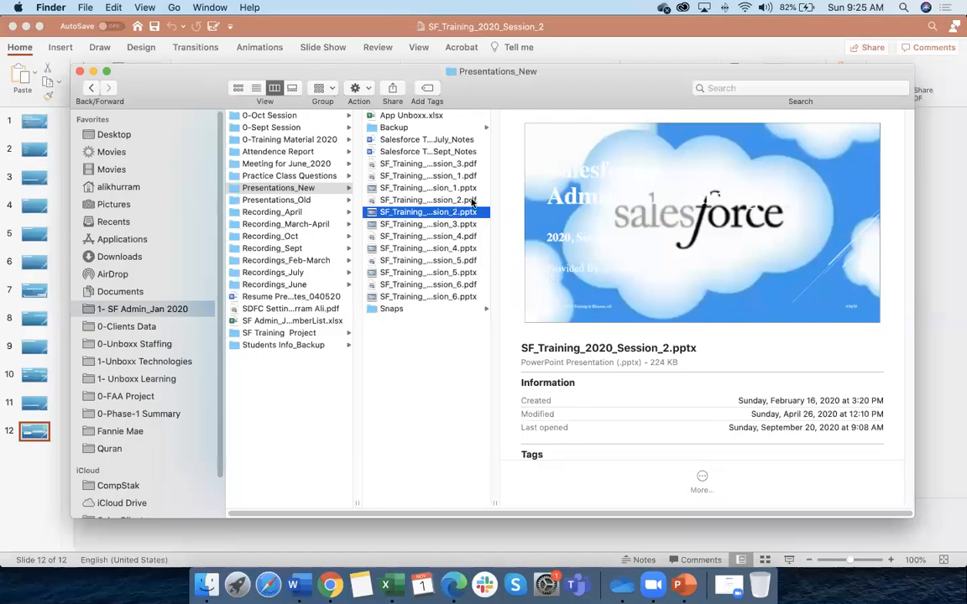
click(428, 188)
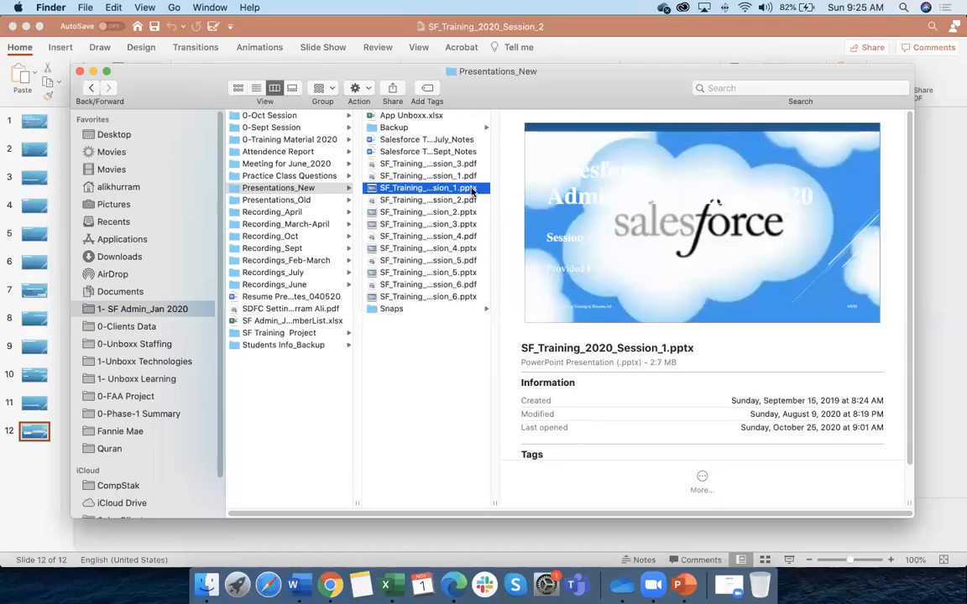
key(Return)
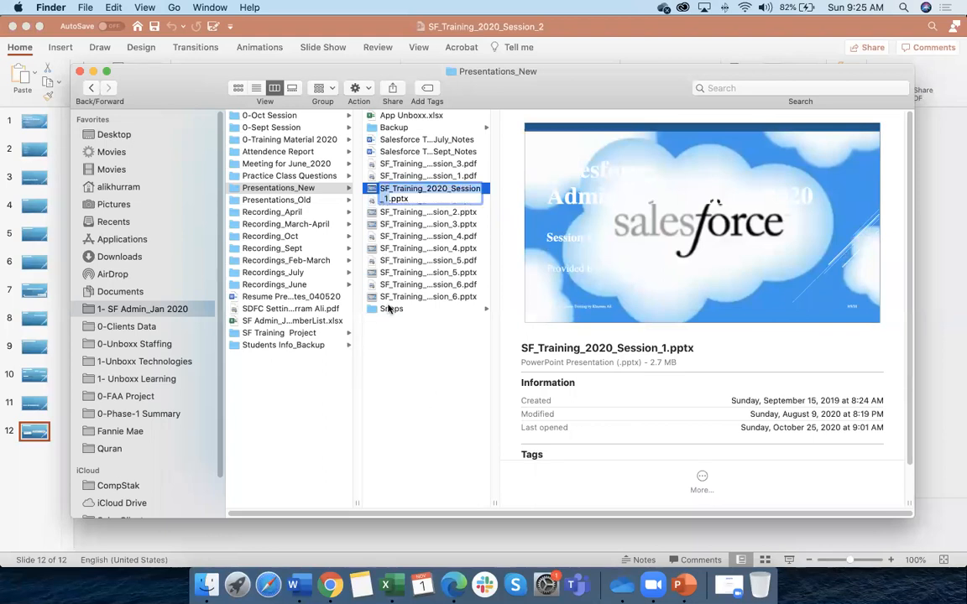
click(429, 375)
double_click(468, 190)
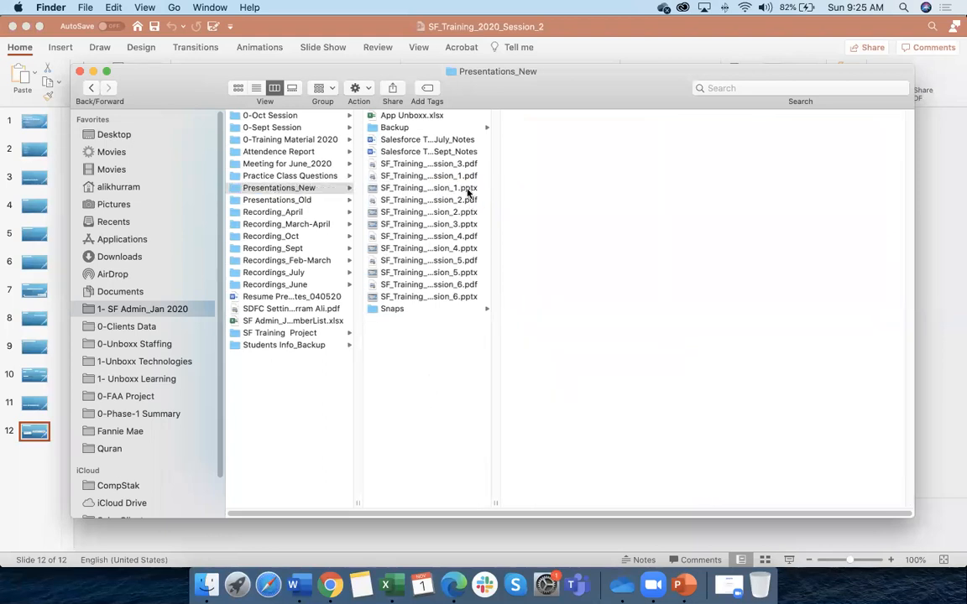
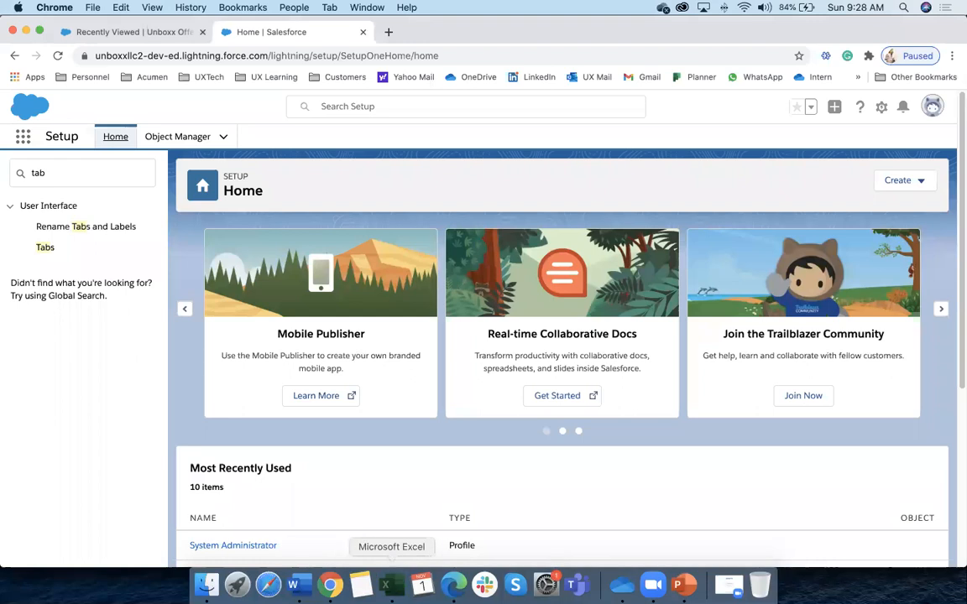
Bring the Data Modeling workbook forward, showing its Property sheet with three properties
click(63, 158)
click(67, 543)
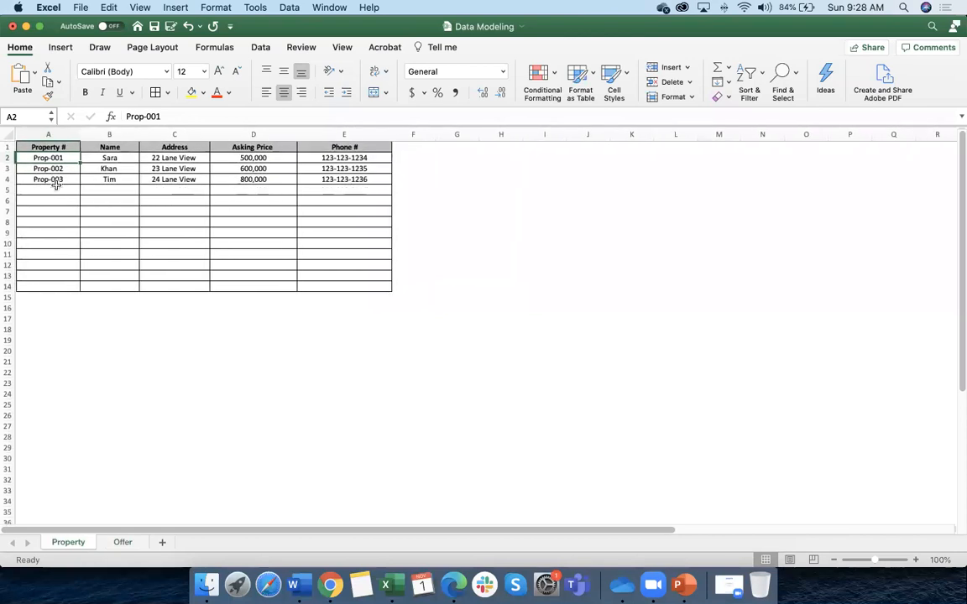
Fill the Prop-001 row A2:E2 on the Property sheet yellow
drag(55, 157, 343, 158)
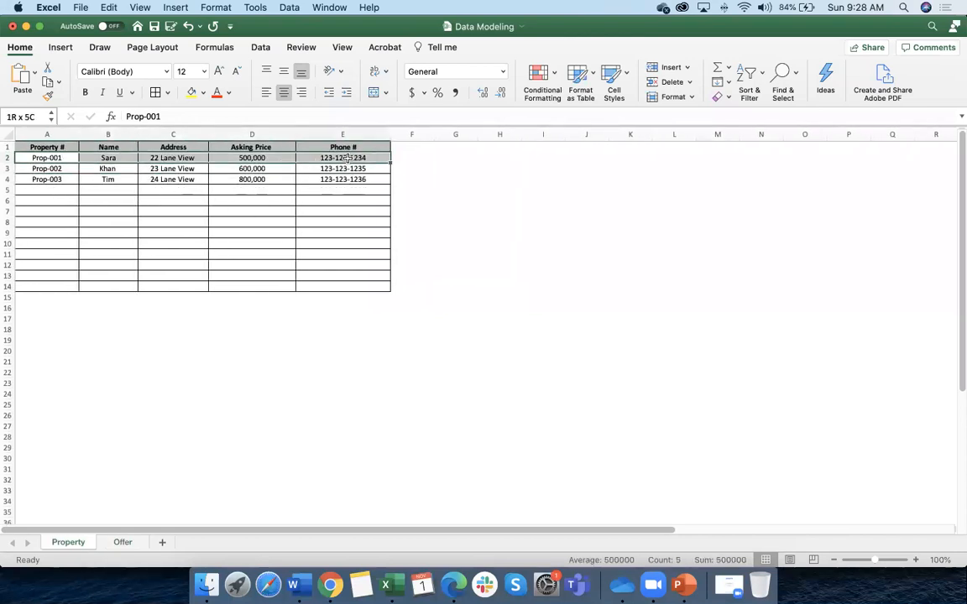
scroll(328, 306, down, 3)
scroll(119, 235, up, 3)
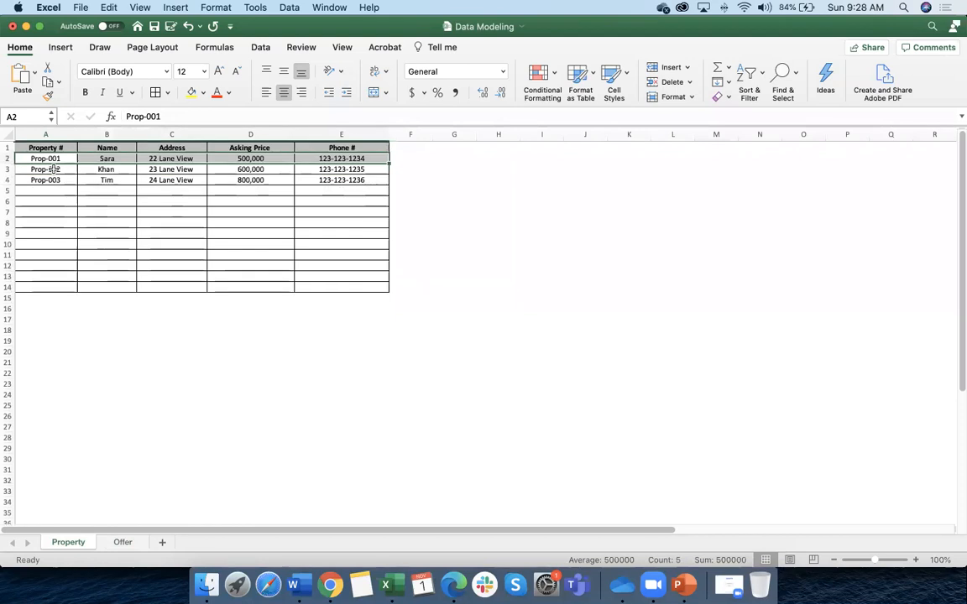
click(191, 93)
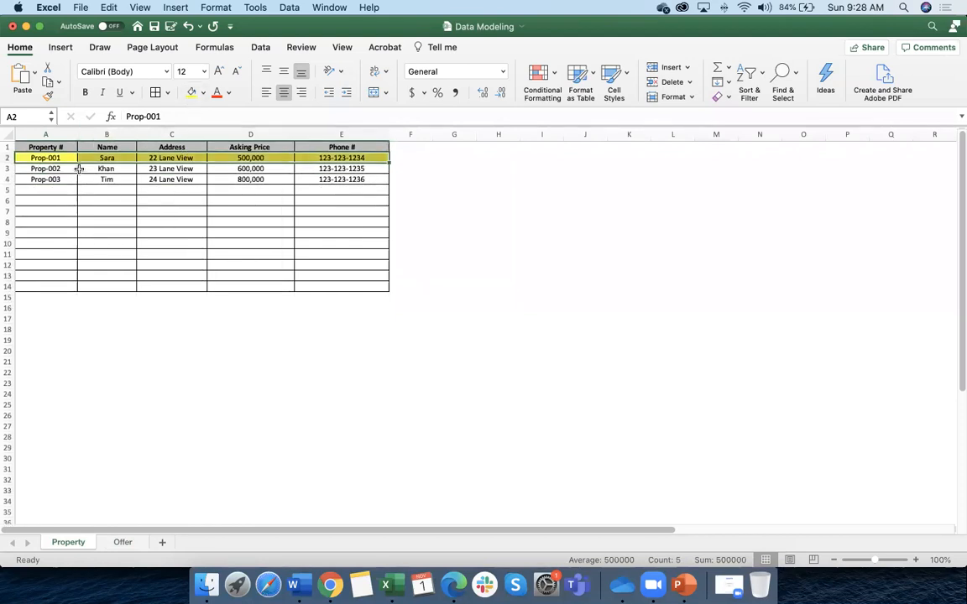
Fill the three offer rows A2:D4 on the Offer sheet yellow too
click(122, 542)
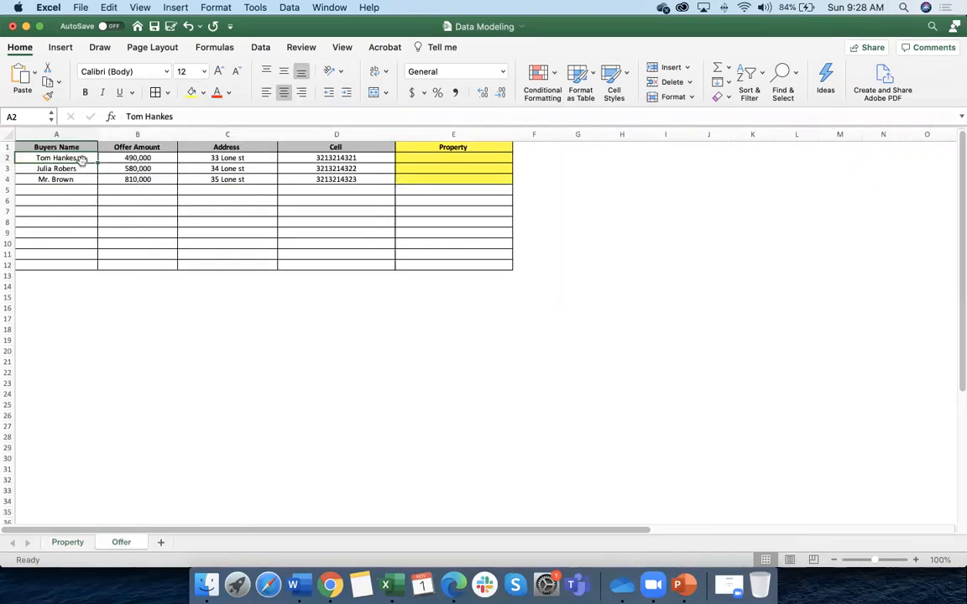
drag(81, 160, 335, 178)
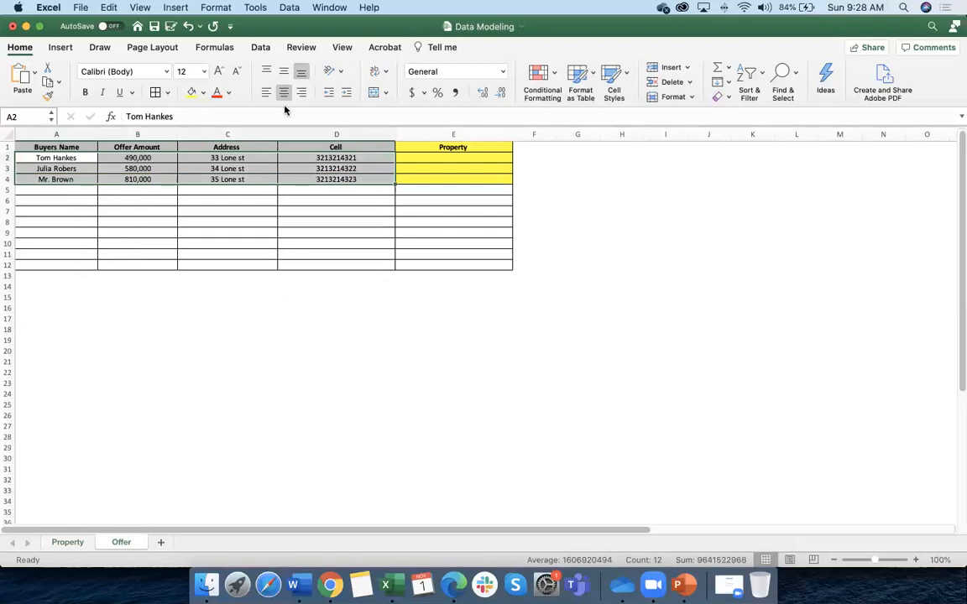
click(192, 93)
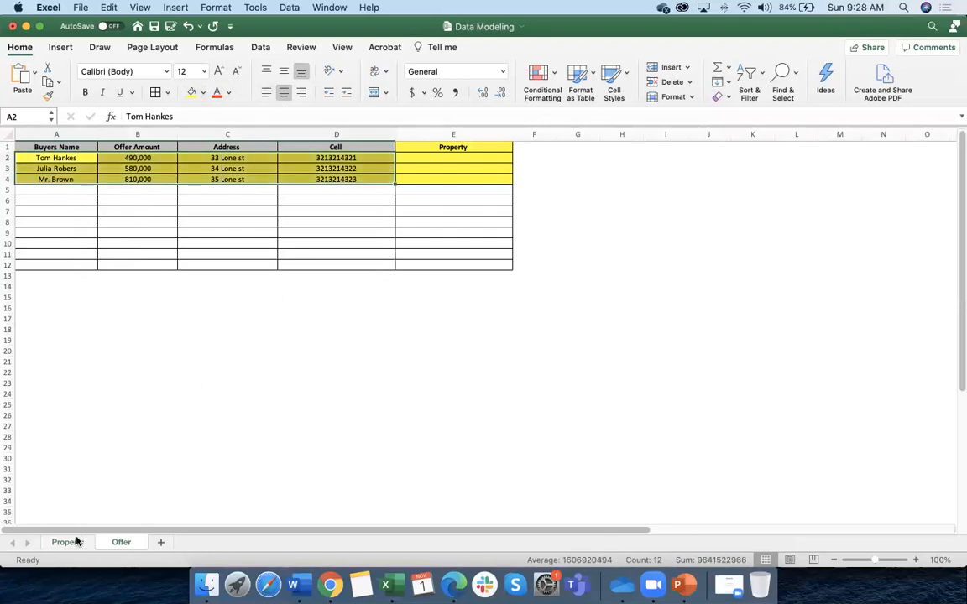
click(76, 541)
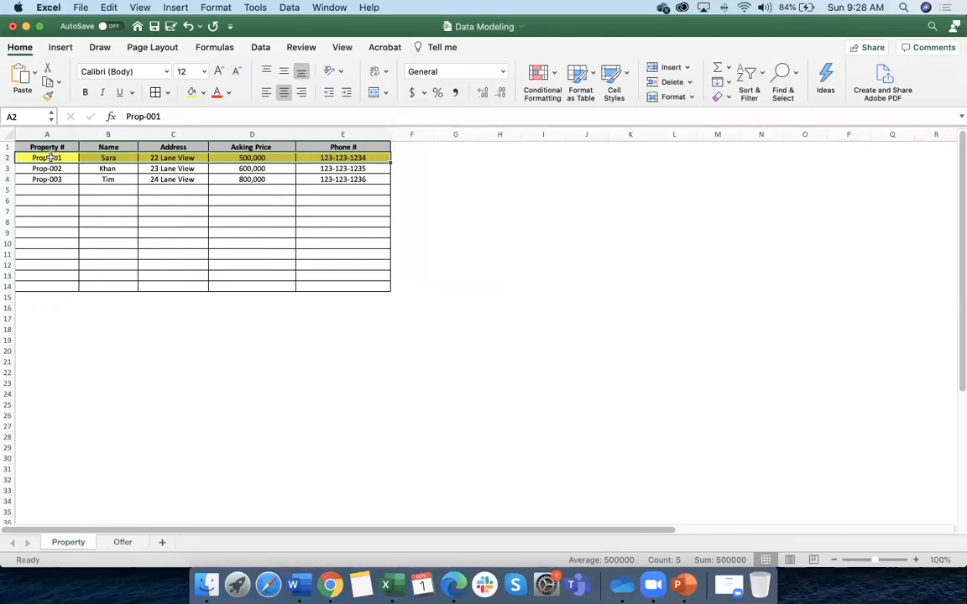
click(450, 159)
Label G2 'one' on the Property sheet and 'many' on the Offer sheet
text(one)
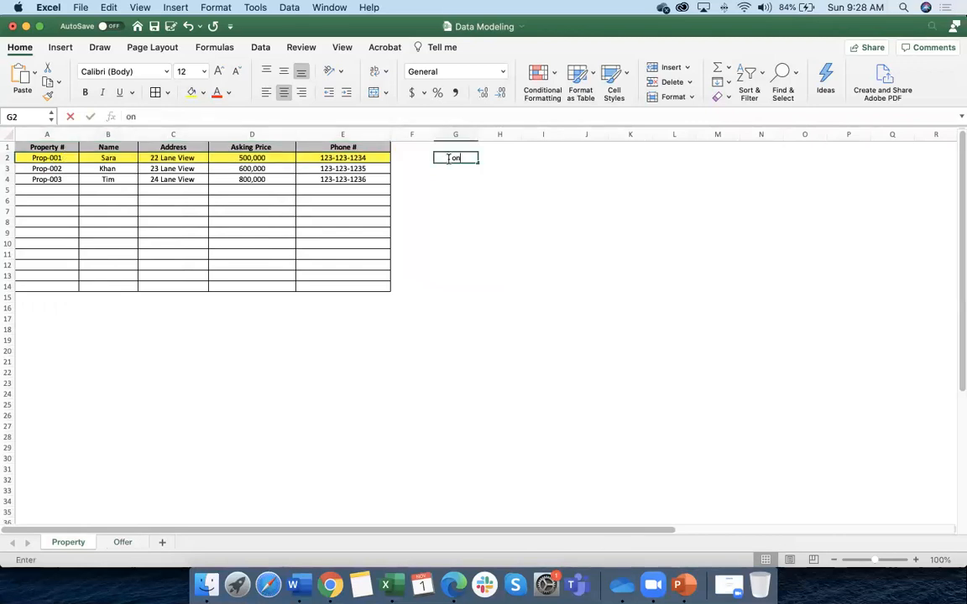
click(126, 542)
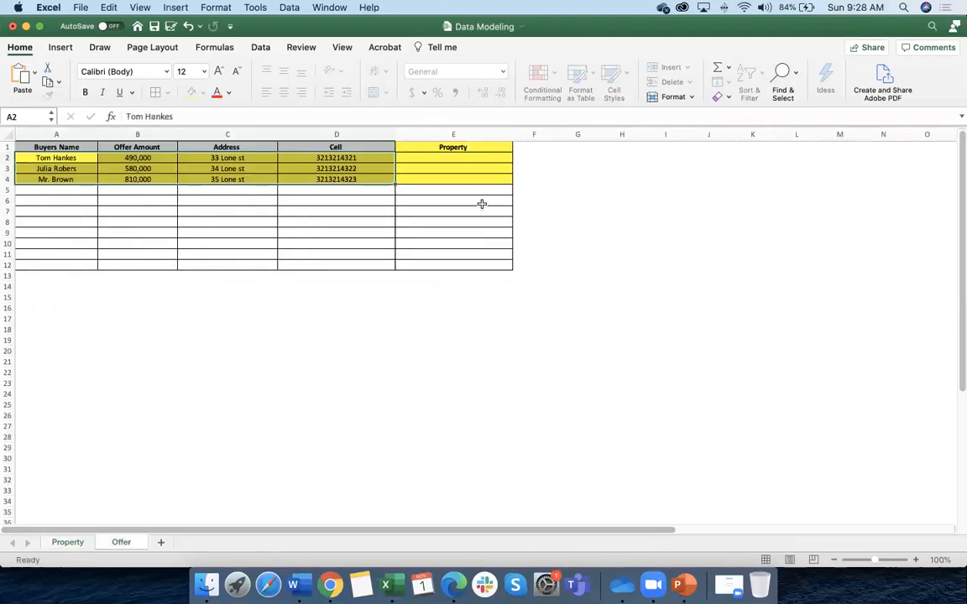
click(544, 158)
key(Right)
text(many)
click(544, 241)
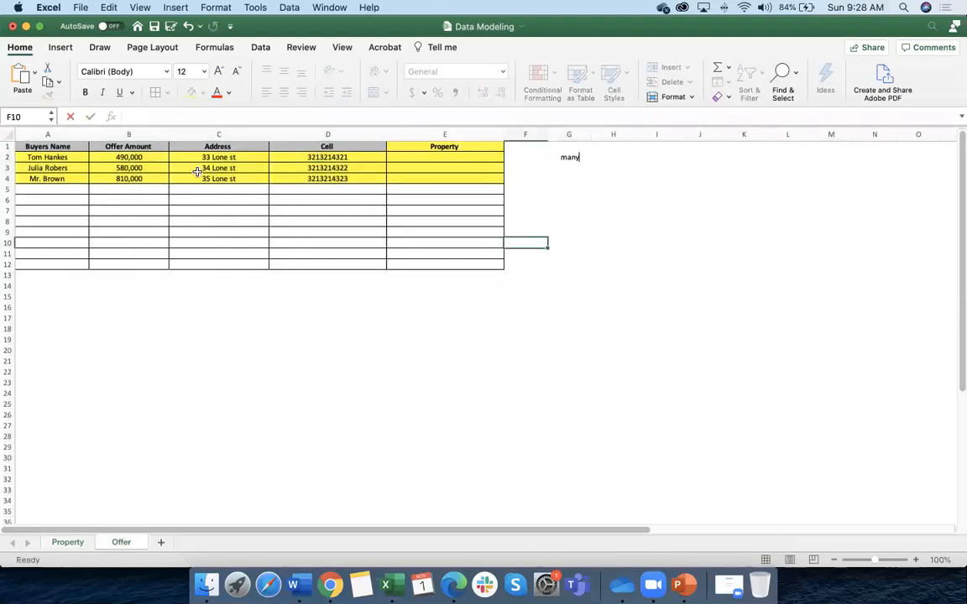
Compare both sheets, highlighting Prop-001 and its 'one' label, then return to the training deck
click(73, 542)
click(124, 542)
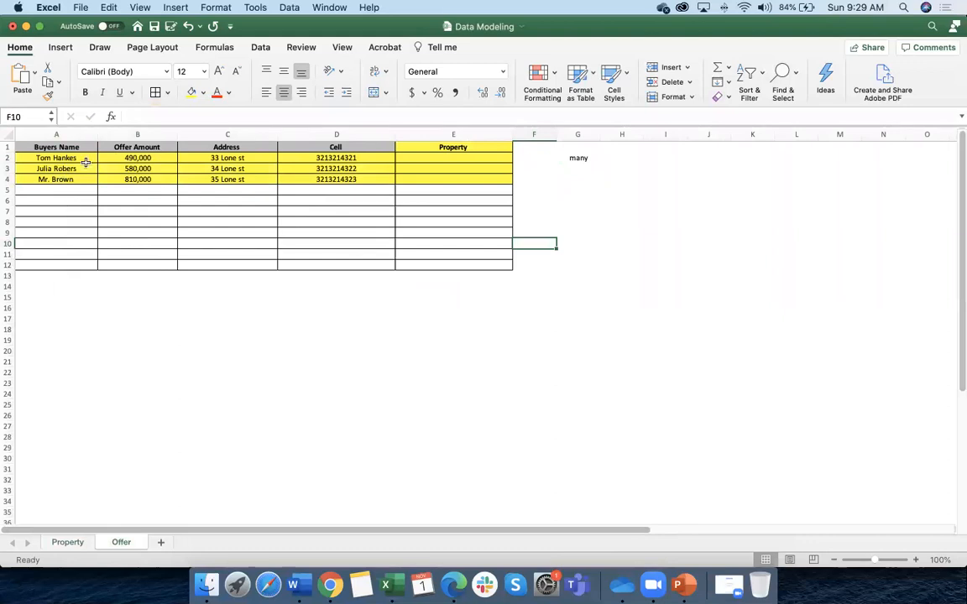
click(70, 543)
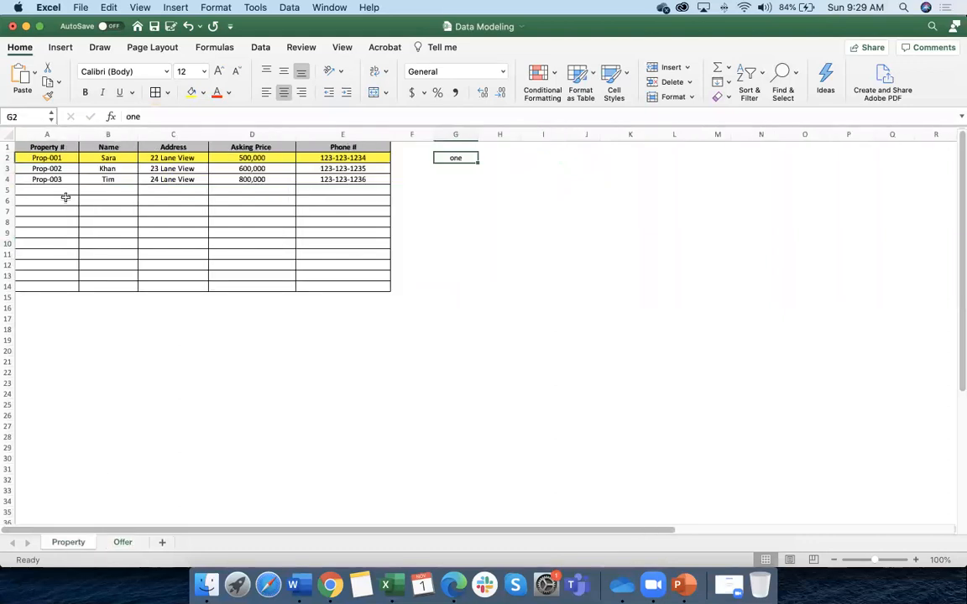
click(58, 157)
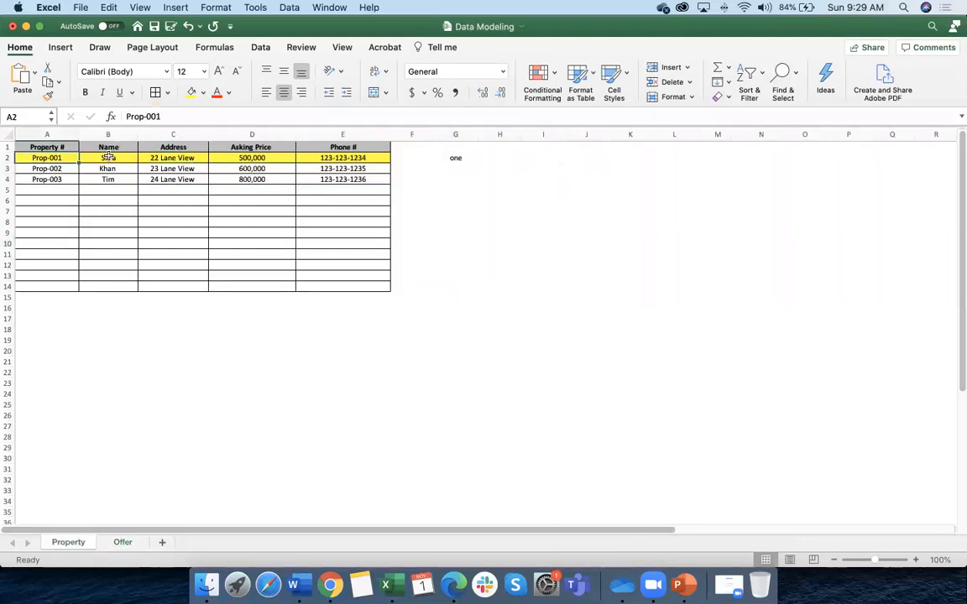
click(453, 160)
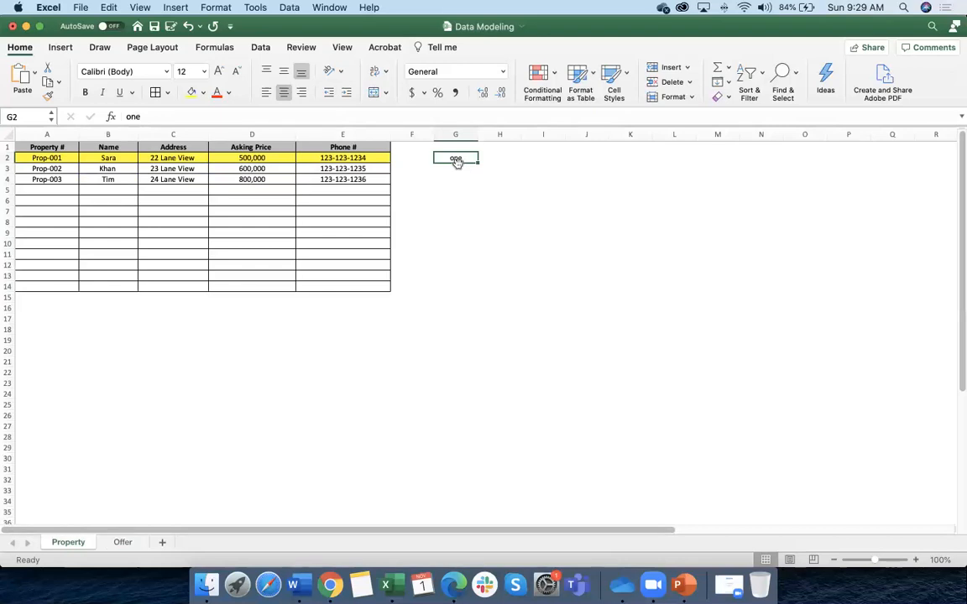
click(125, 542)
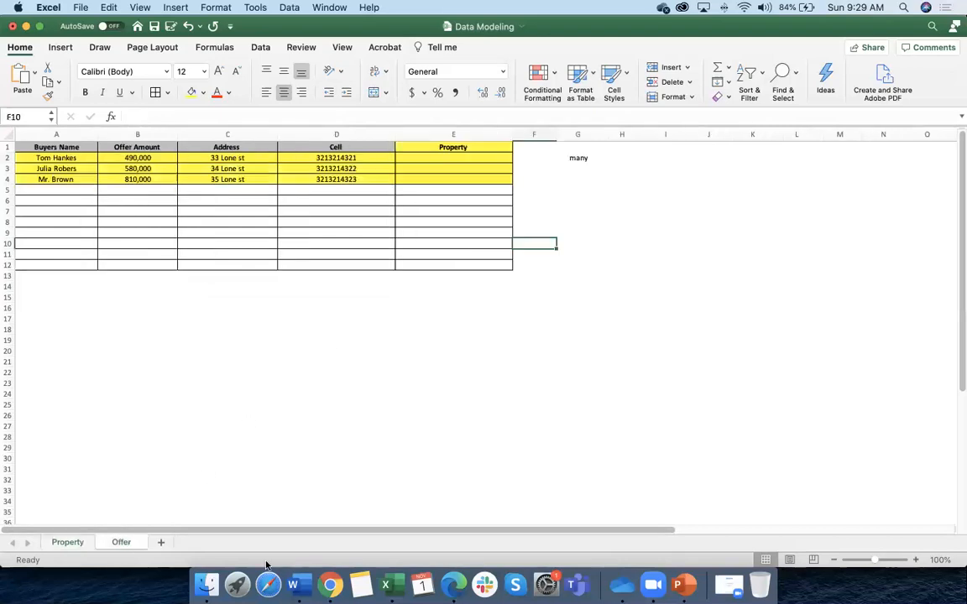
click(684, 585)
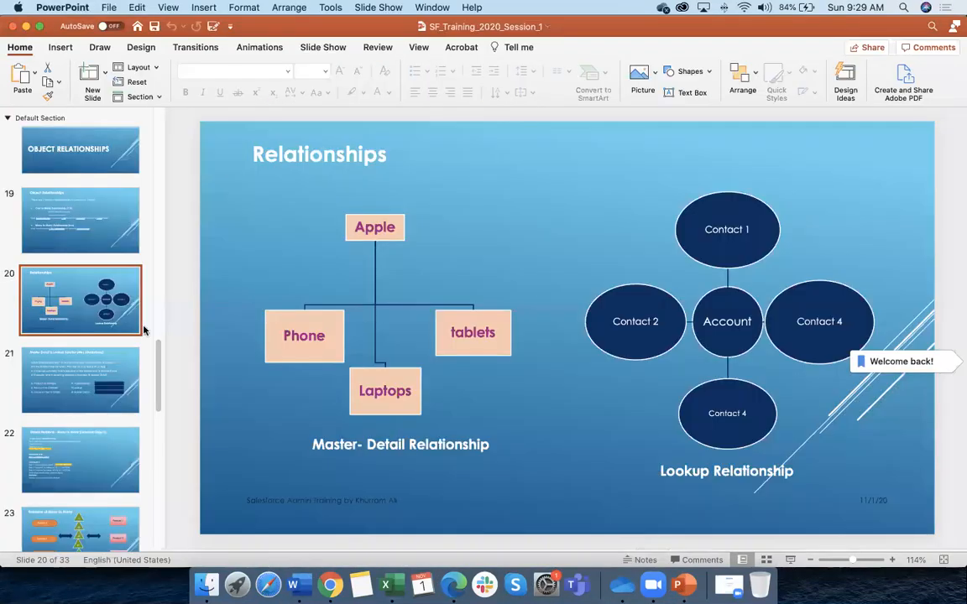
Shift slide 21's Master Detail & Lookup guidelines title slightly right, then return to Excel
click(104, 388)
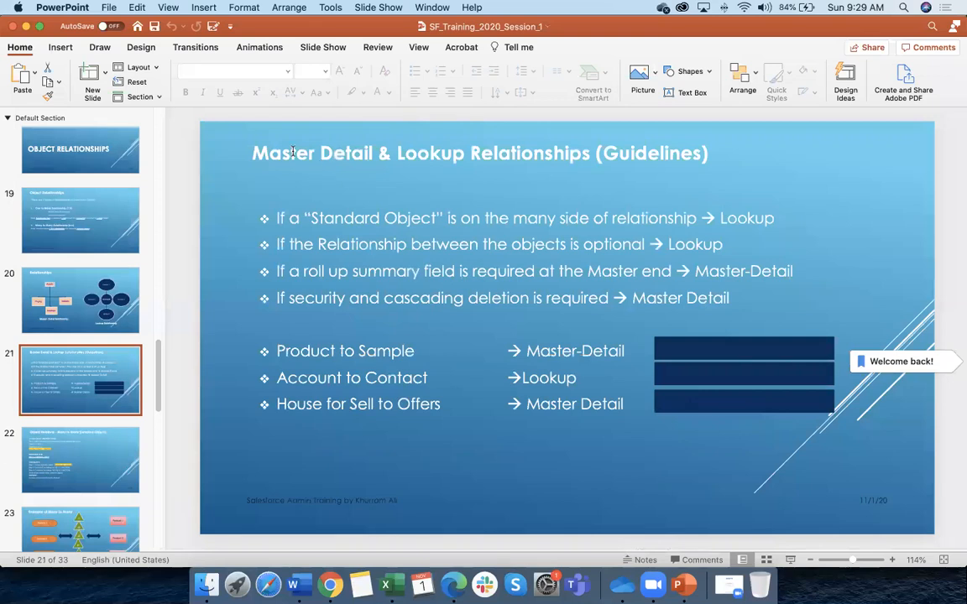
mouse_move(250, 151)
mouse_down()
mouse_move(260, 151)
mouse_move(250, 152)
mouse_up()
click(254, 180)
click(229, 176)
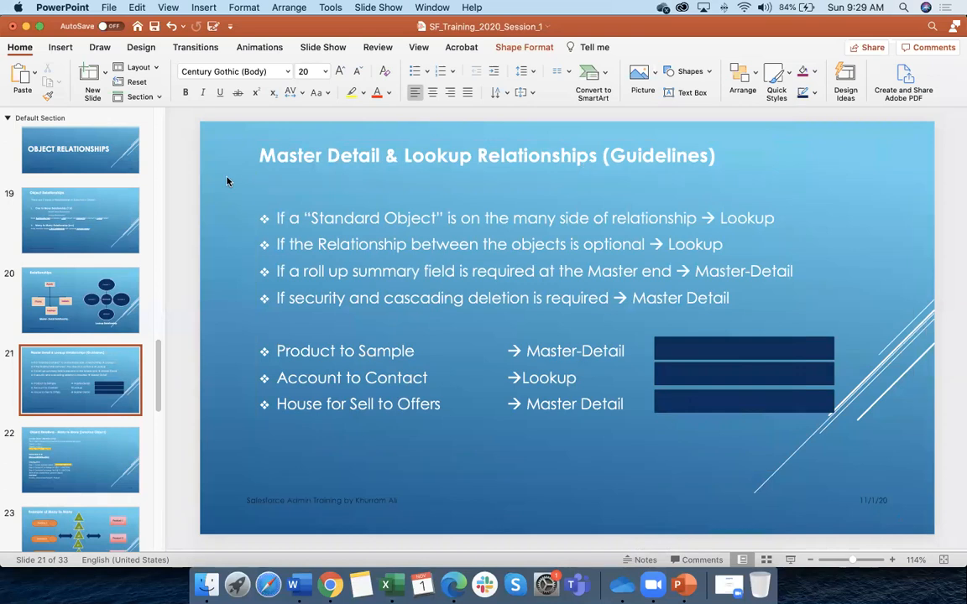
click(336, 593)
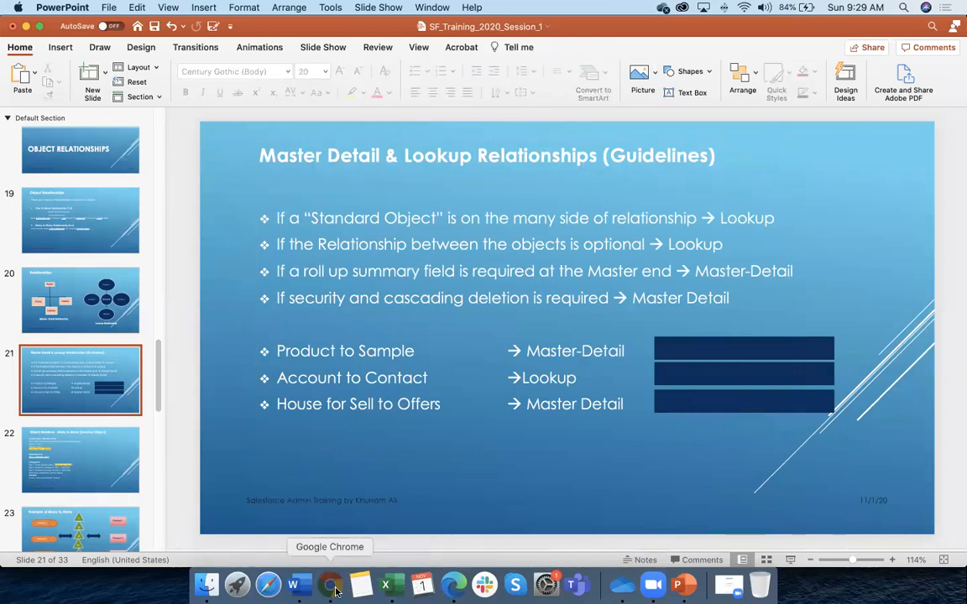
click(386, 585)
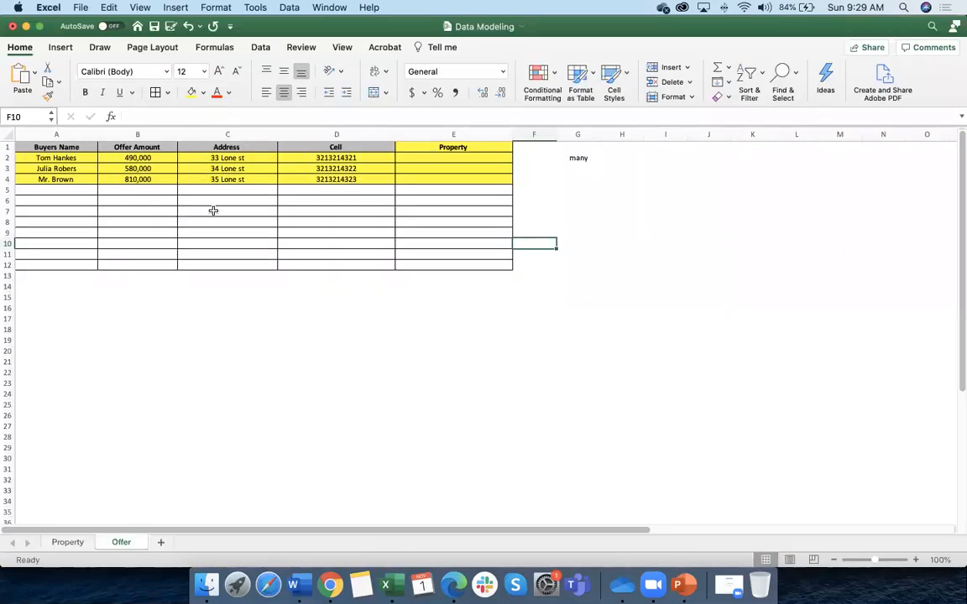
Look over the Offer sheet and highlight the first offer record in row 2
scroll(213, 210, right, 1)
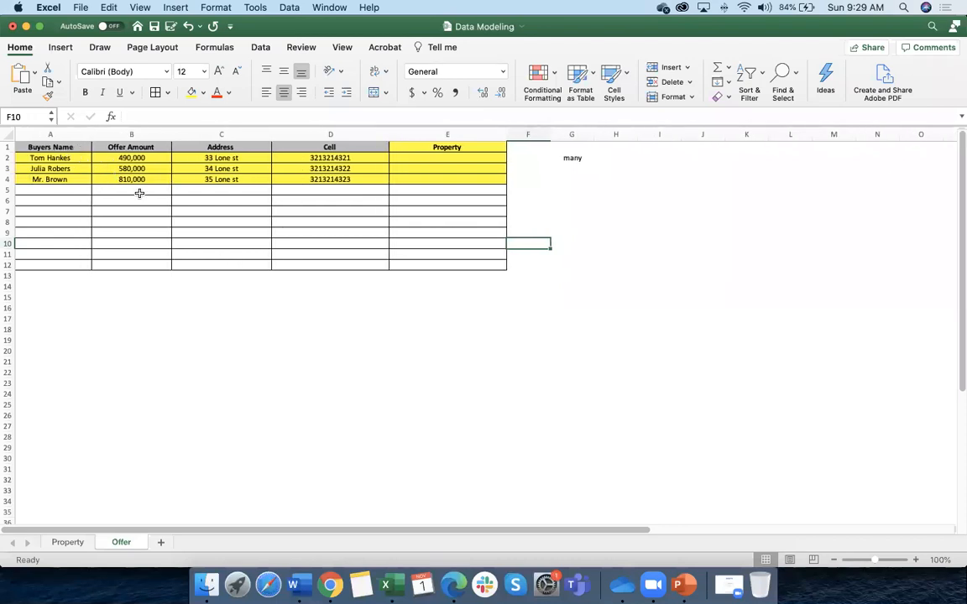
scroll(139, 193, left, 1)
scroll(139, 193, down, 2)
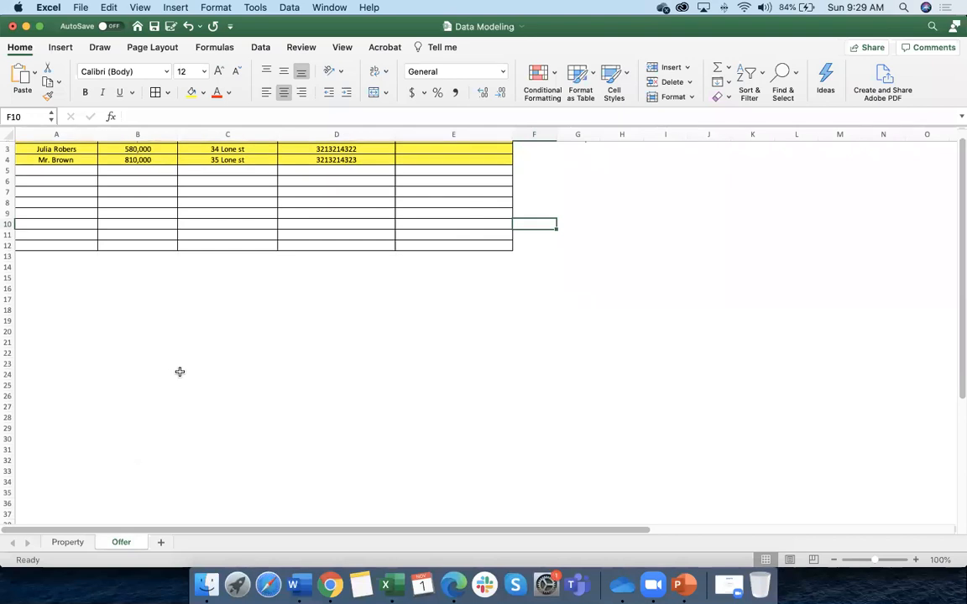
scroll(181, 371, up, 2)
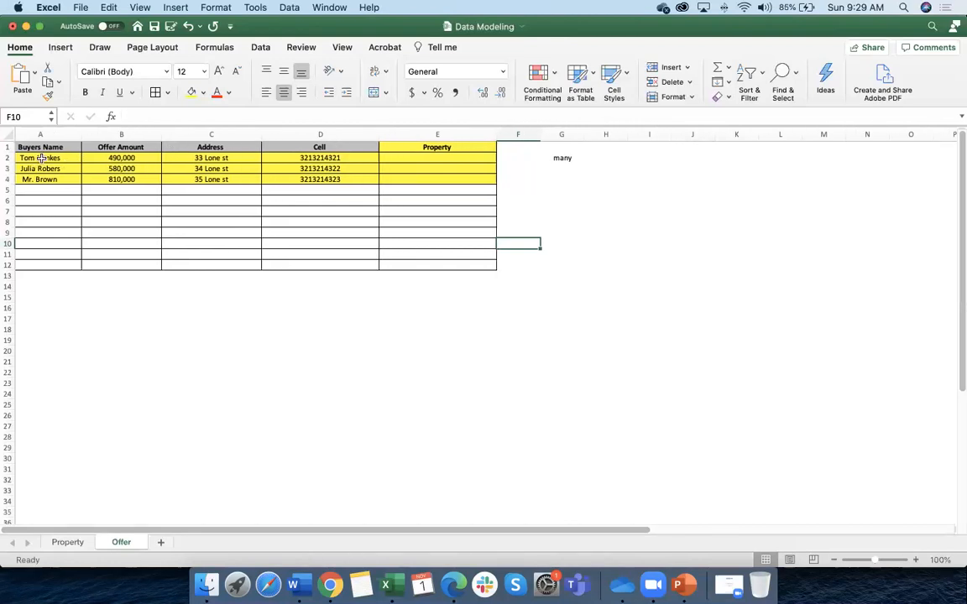
drag(52, 158, 436, 159)
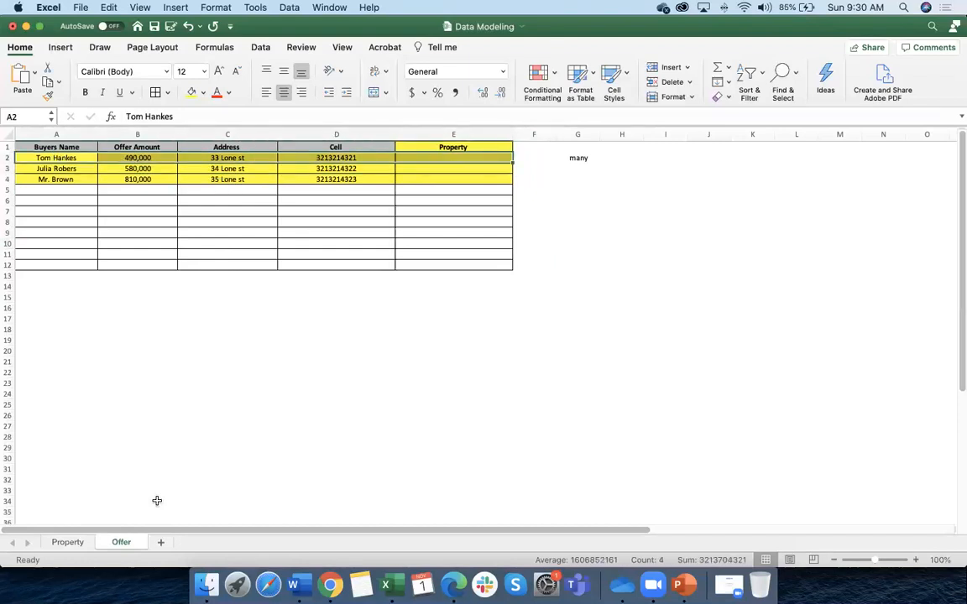
Select the whole Prop-001 row on the Property sheet, then view the Offer sheet
click(67, 542)
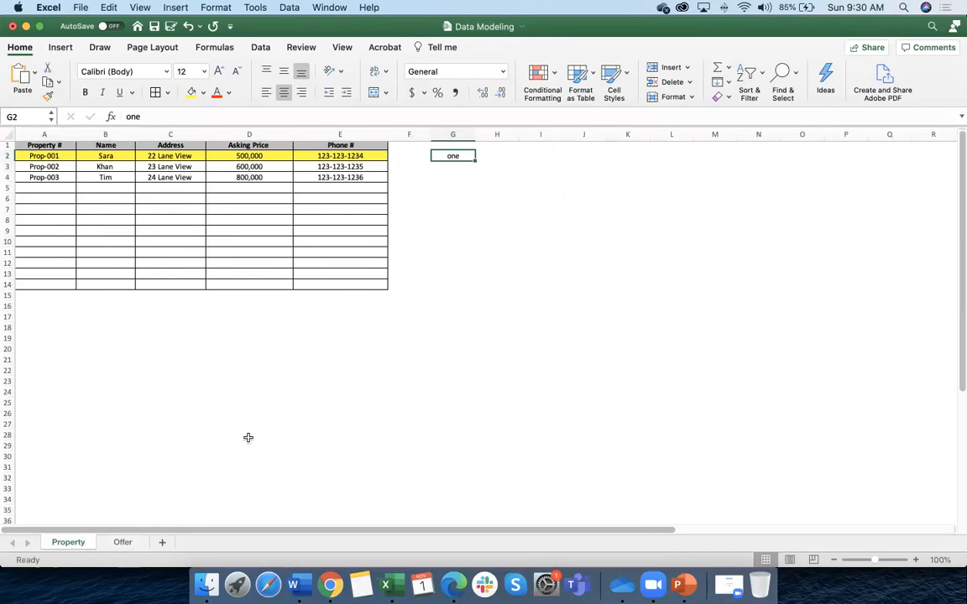
scroll(248, 437, down, 1)
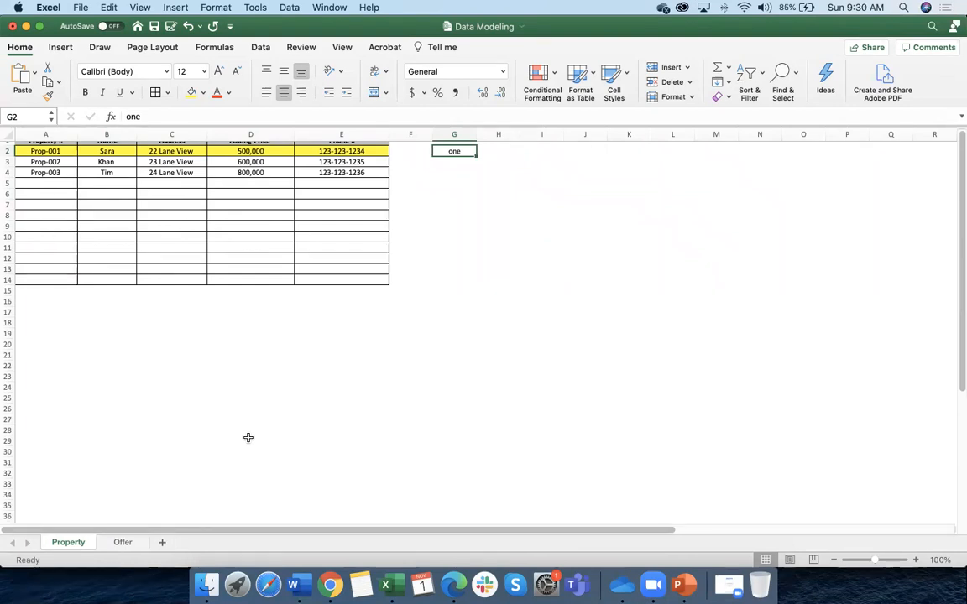
scroll(248, 437, right, 2)
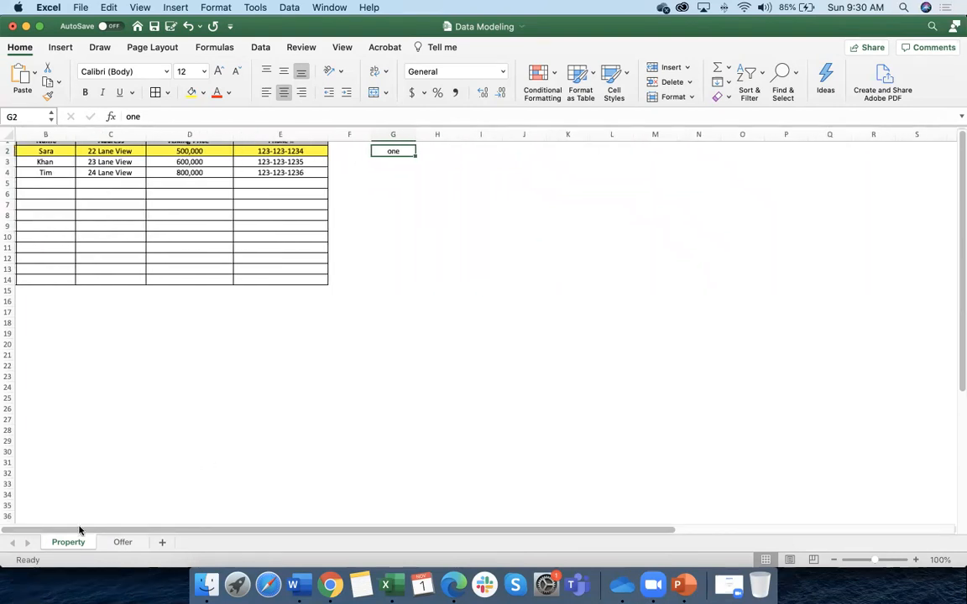
scroll(114, 460, left, 2)
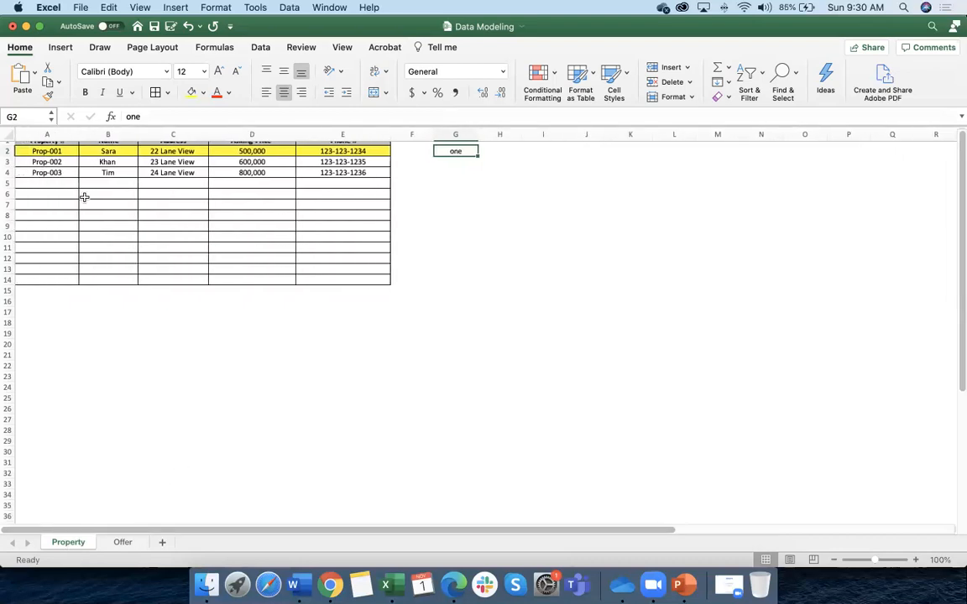
scroll(74, 176, up, 1)
click(23, 158)
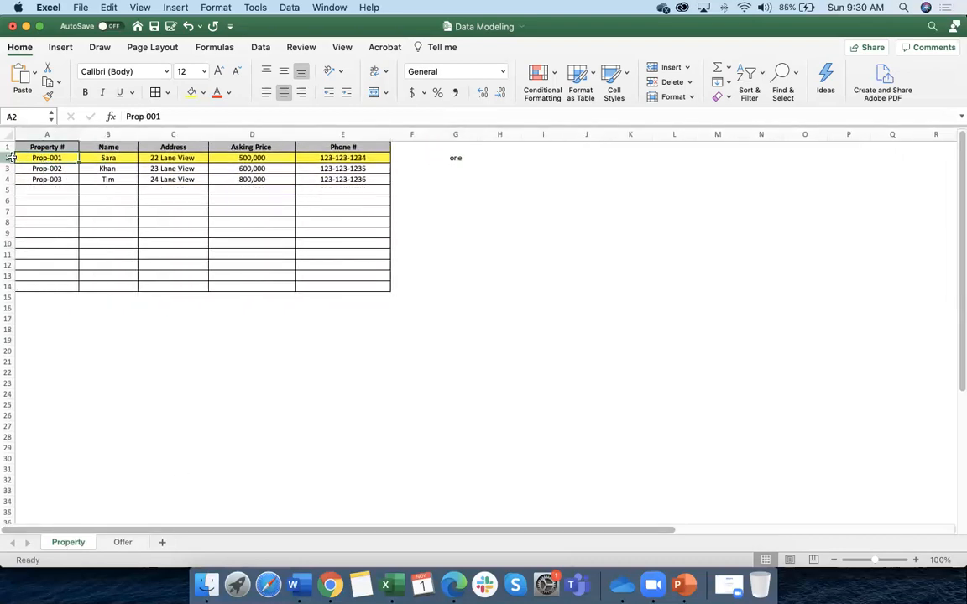
click(6, 158)
click(122, 543)
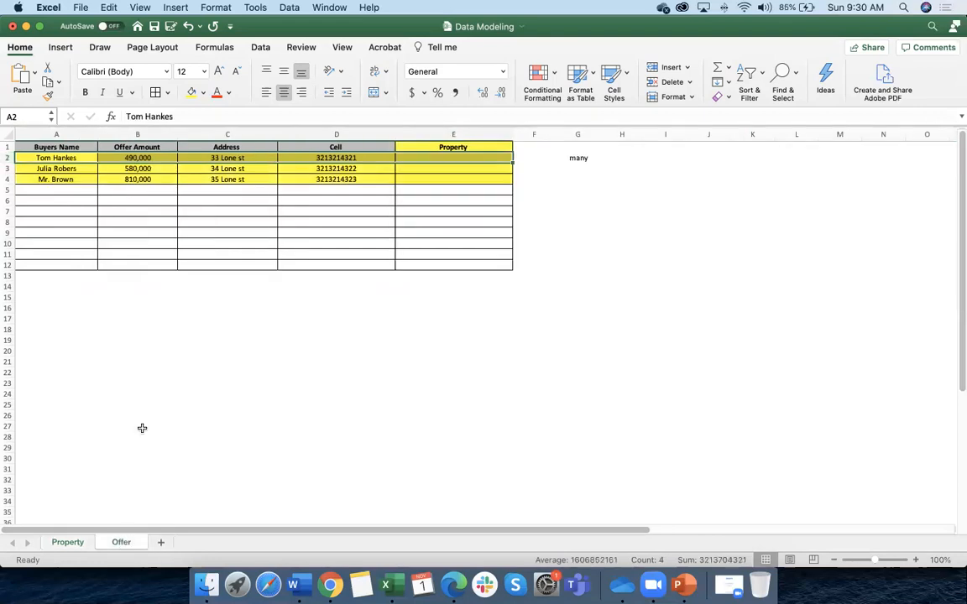
Compare the three offer rows with the single Prop-001 row, then return to Salesforce Setup
drag(8, 158, 7, 180)
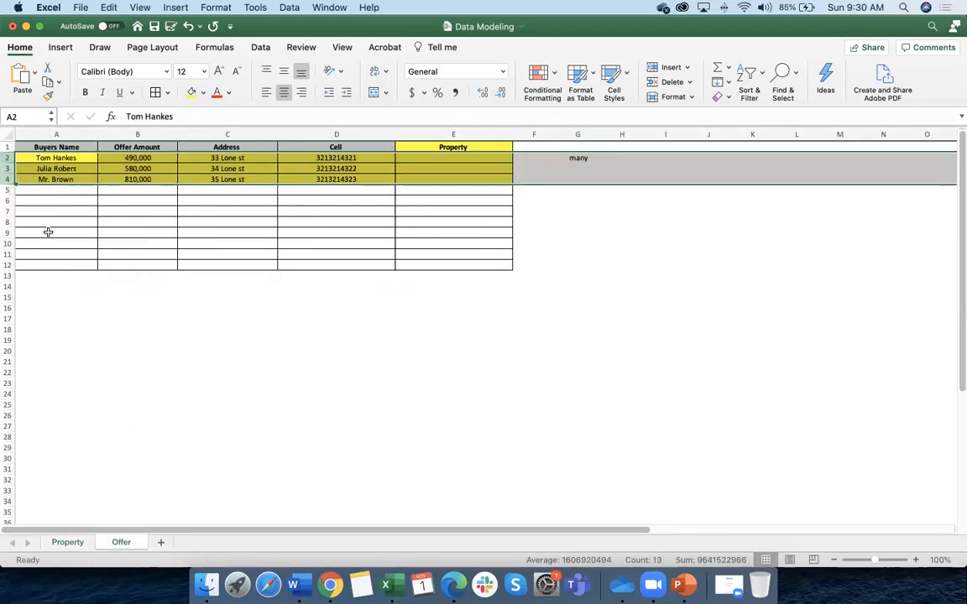
click(67, 543)
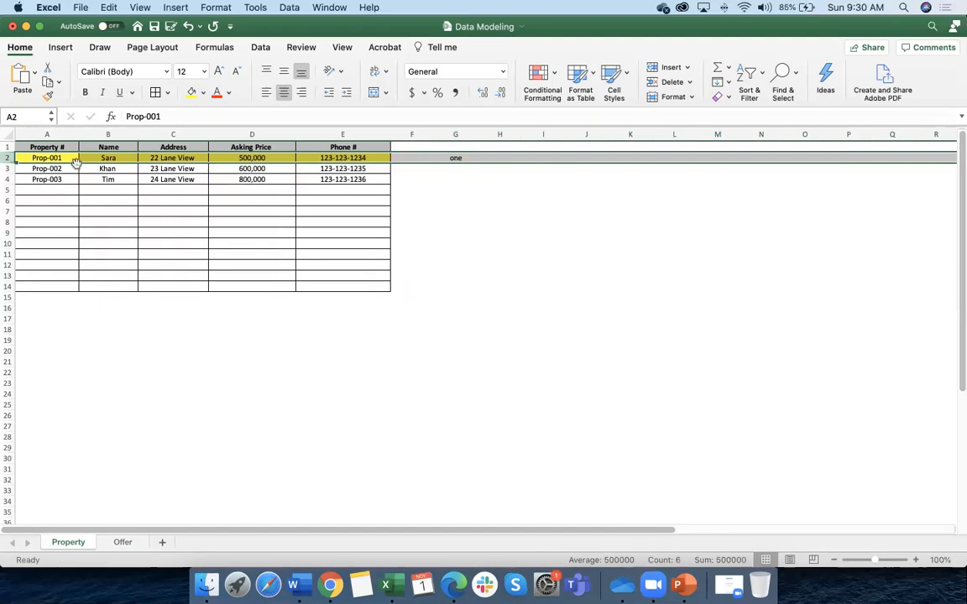
click(123, 542)
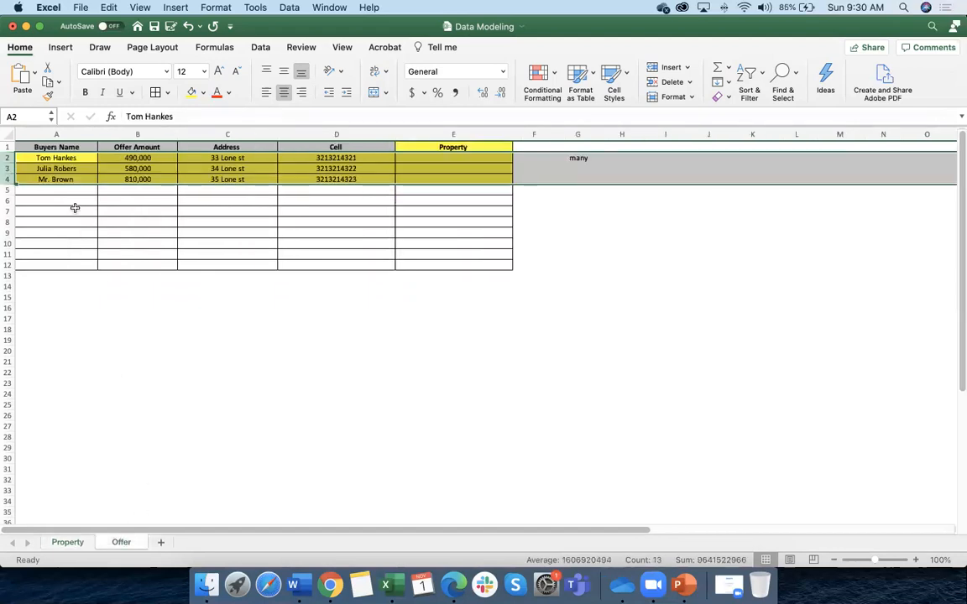
click(67, 542)
click(10, 158)
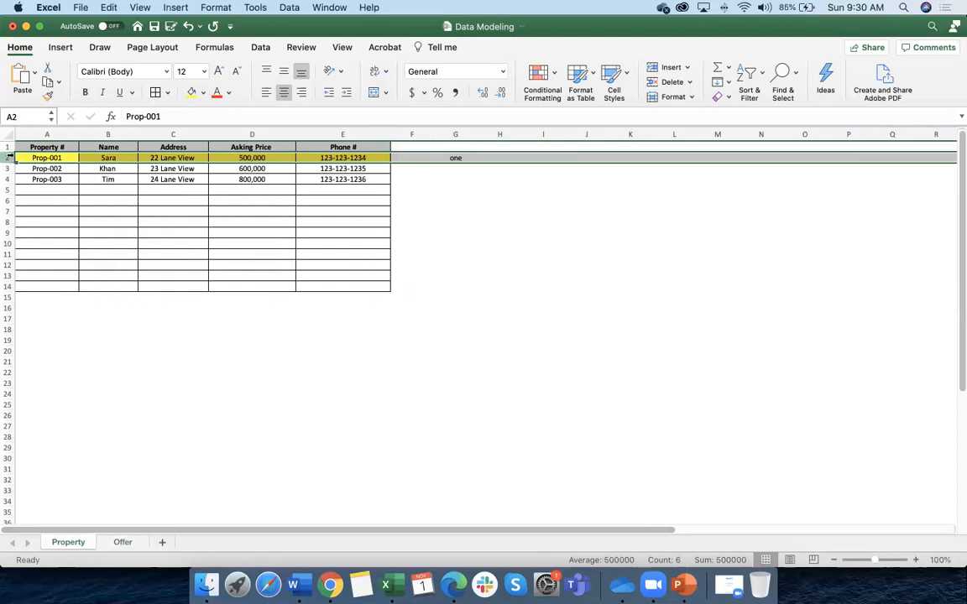
click(121, 542)
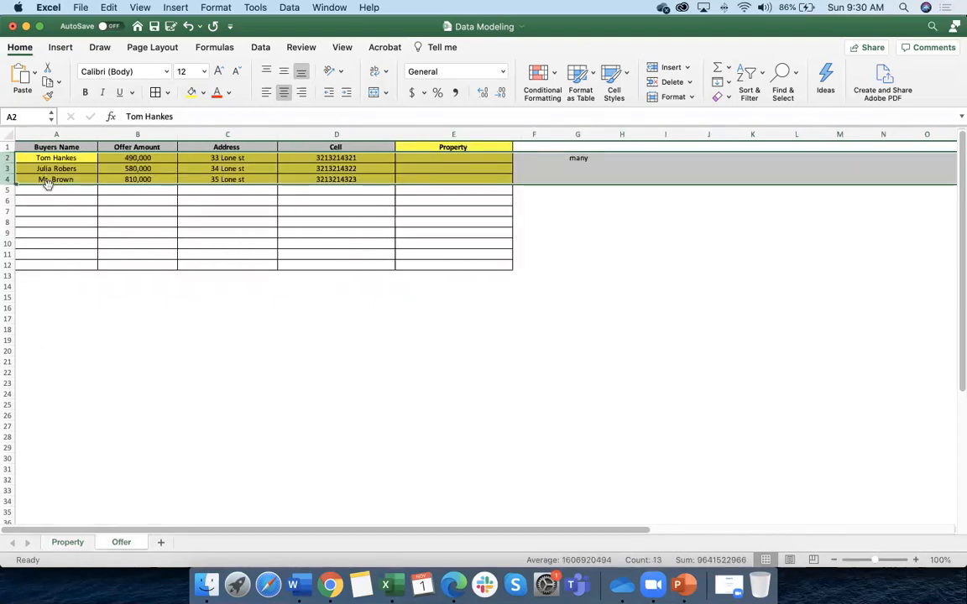
click(198, 232)
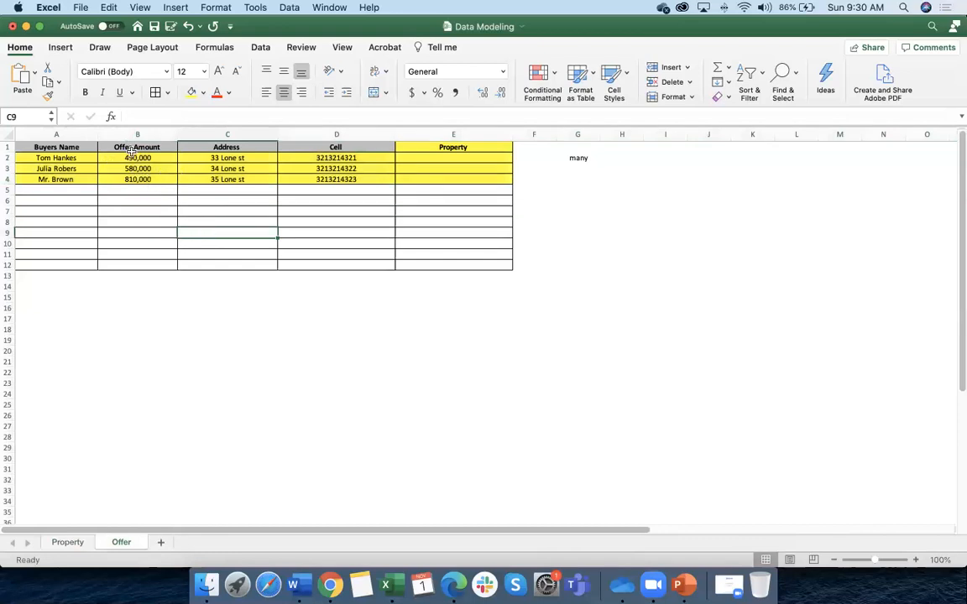
click(69, 543)
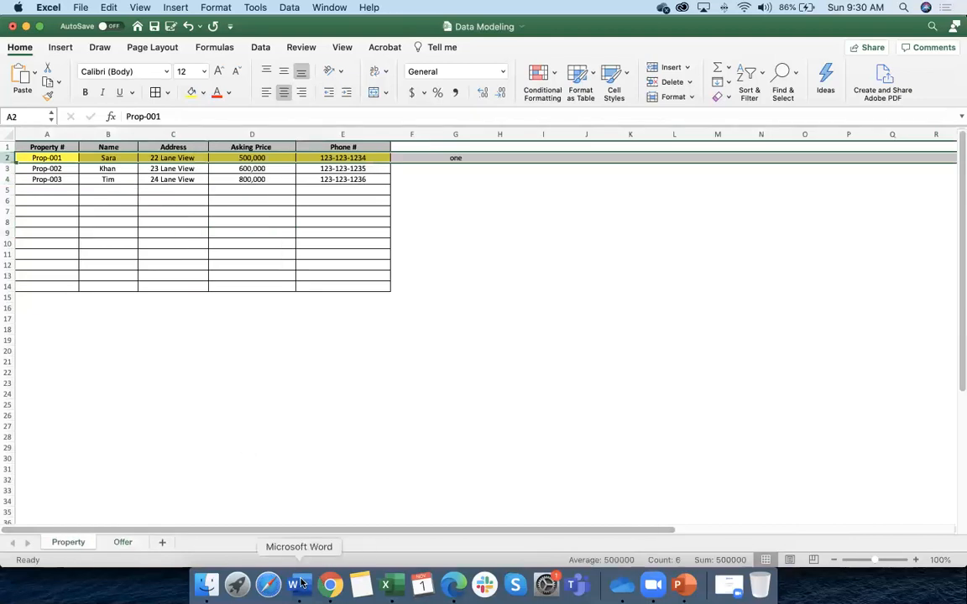
click(330, 585)
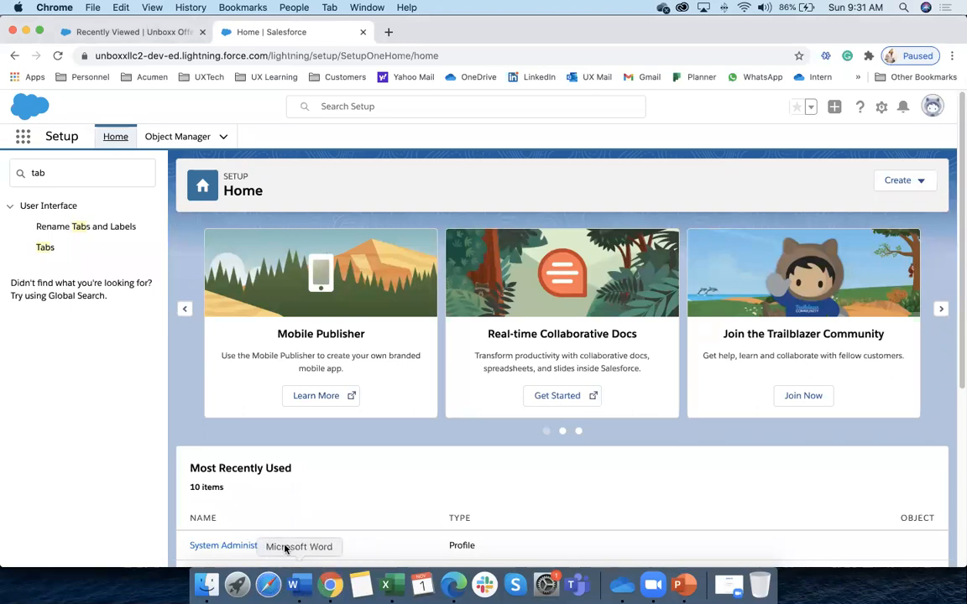
Bring the Data Modeling workbook back and flip between the Property and Offer sheets
click(386, 585)
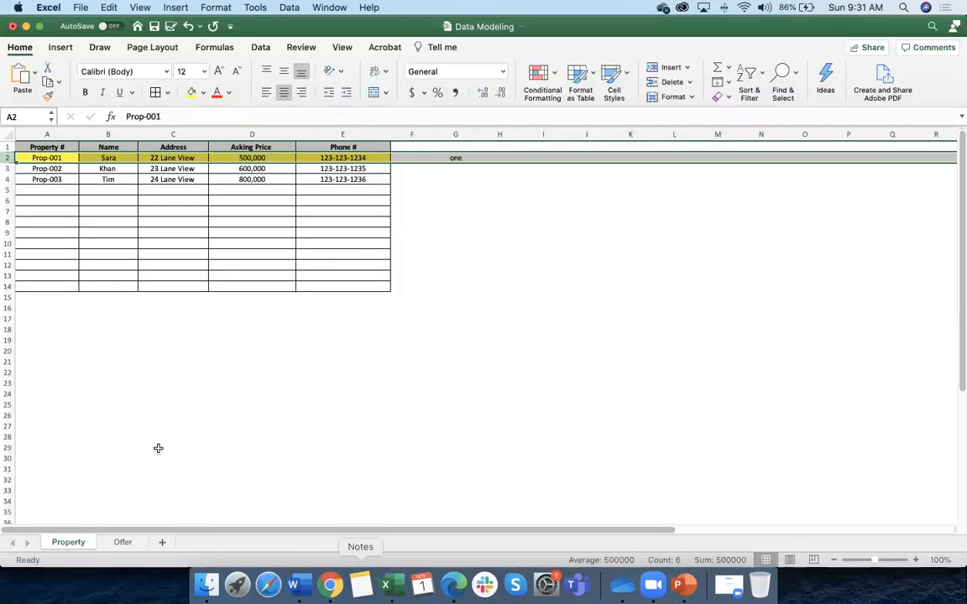
click(123, 543)
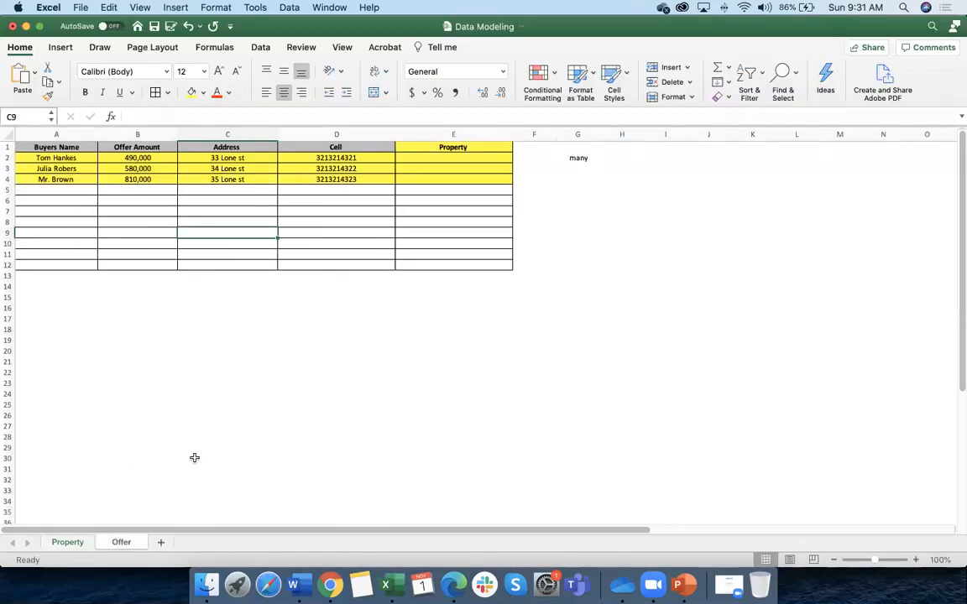
click(76, 542)
click(278, 343)
click(122, 543)
click(72, 543)
click(123, 543)
click(73, 544)
click(122, 544)
click(73, 543)
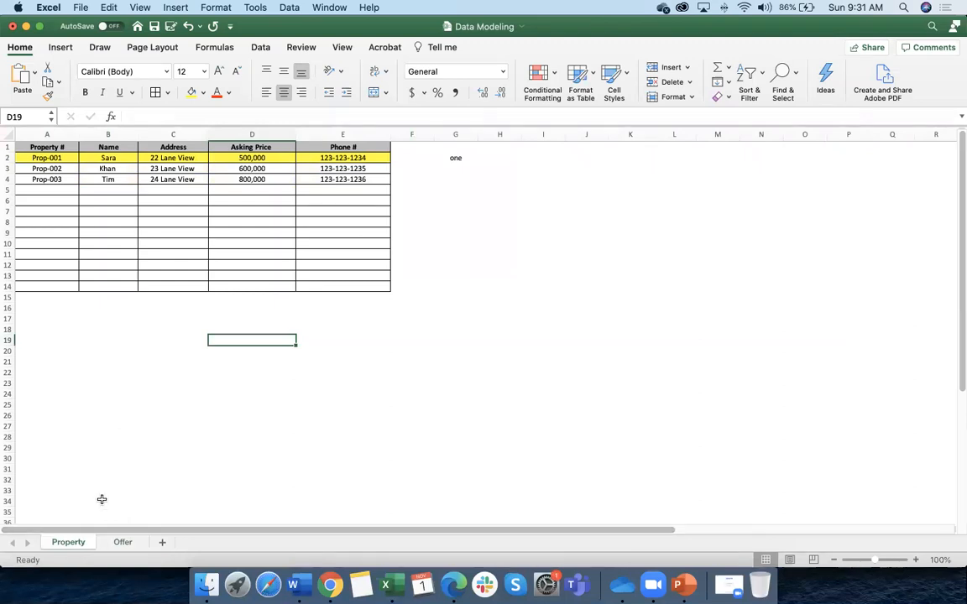
click(124, 543)
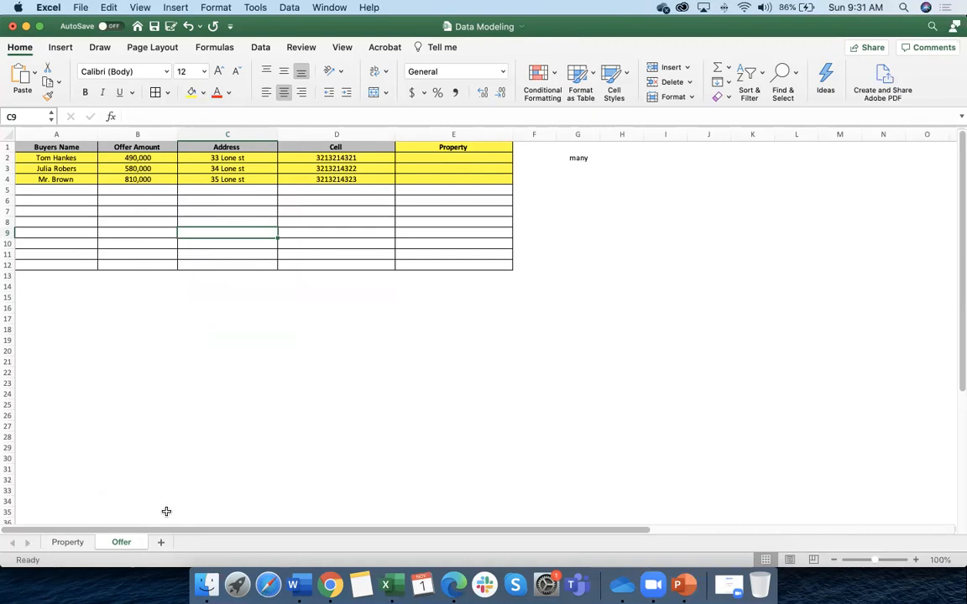
scroll(166, 511, down, 1)
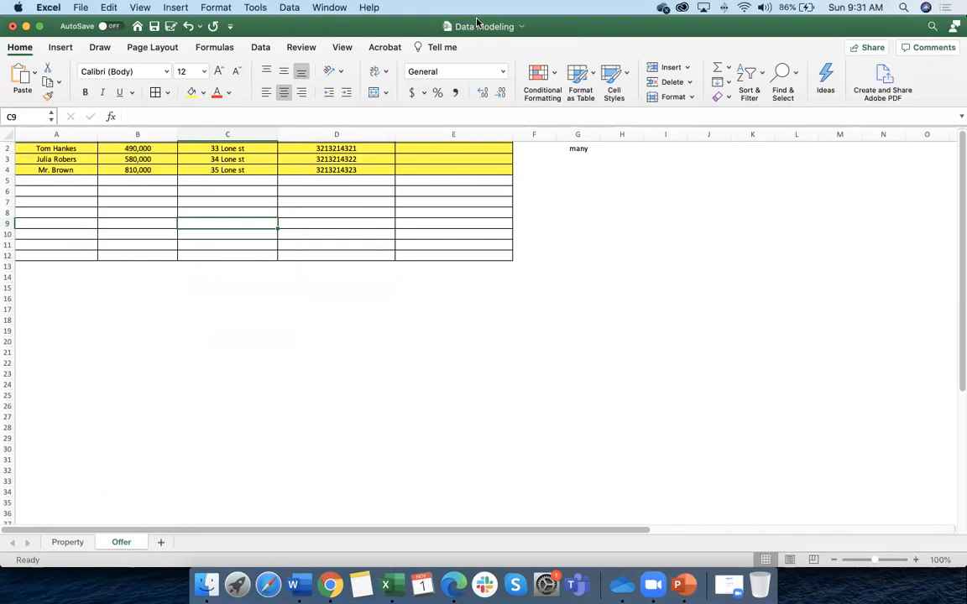
Keep comparing both sheets, ending on the Offer sheet's 'many' cell
click(69, 542)
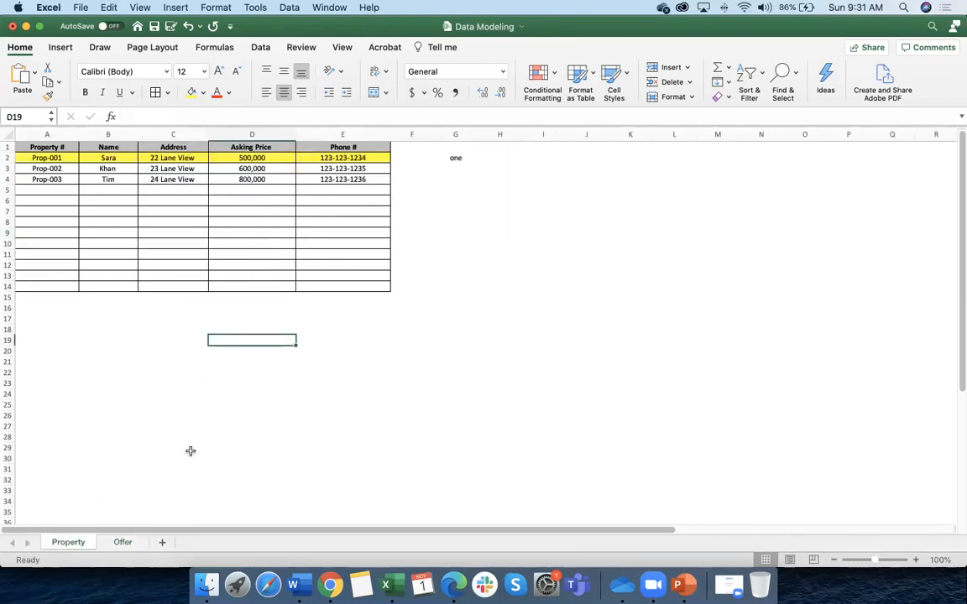
click(163, 233)
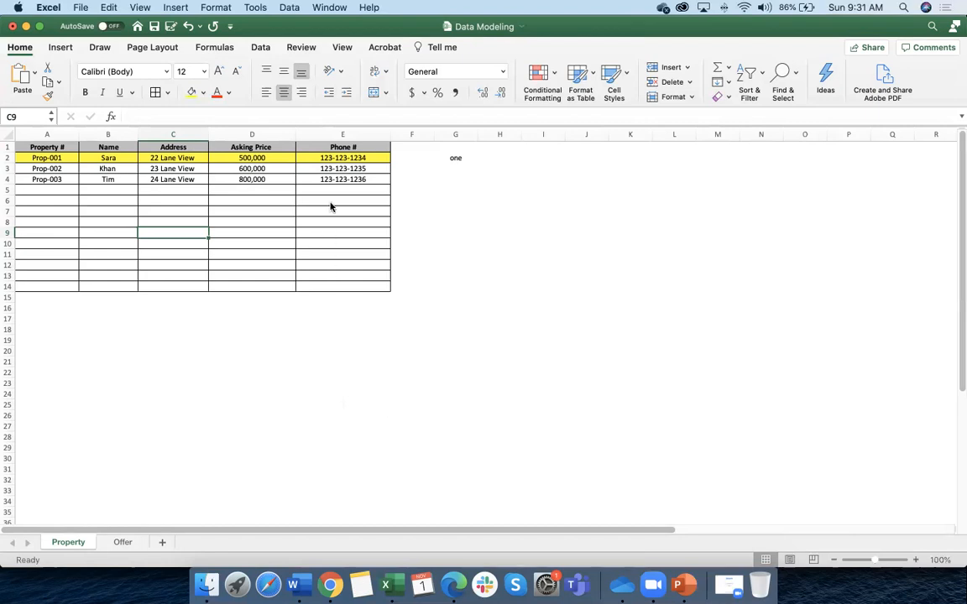
click(123, 542)
click(60, 541)
scroll(173, 509, right, 1)
click(124, 542)
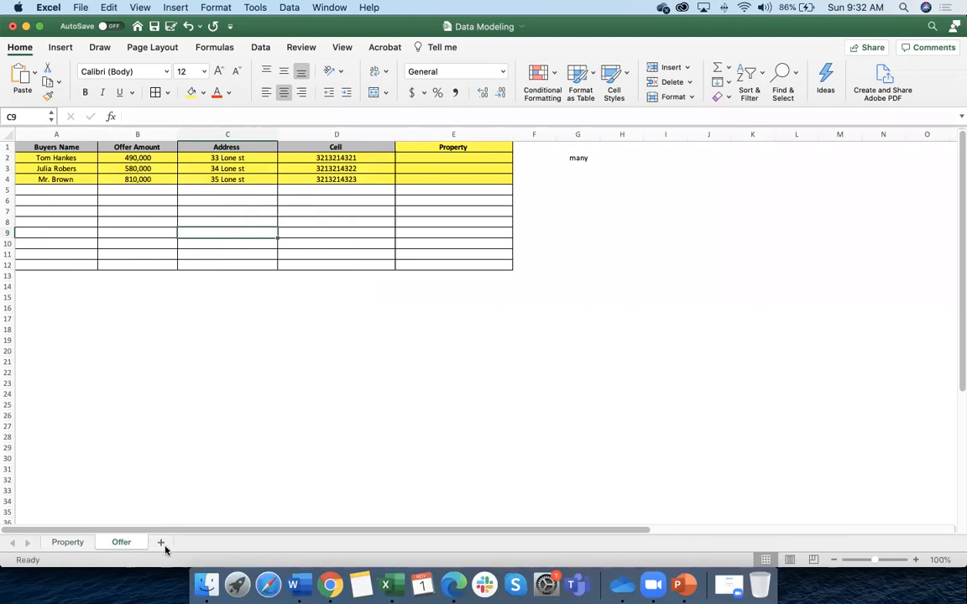
click(75, 542)
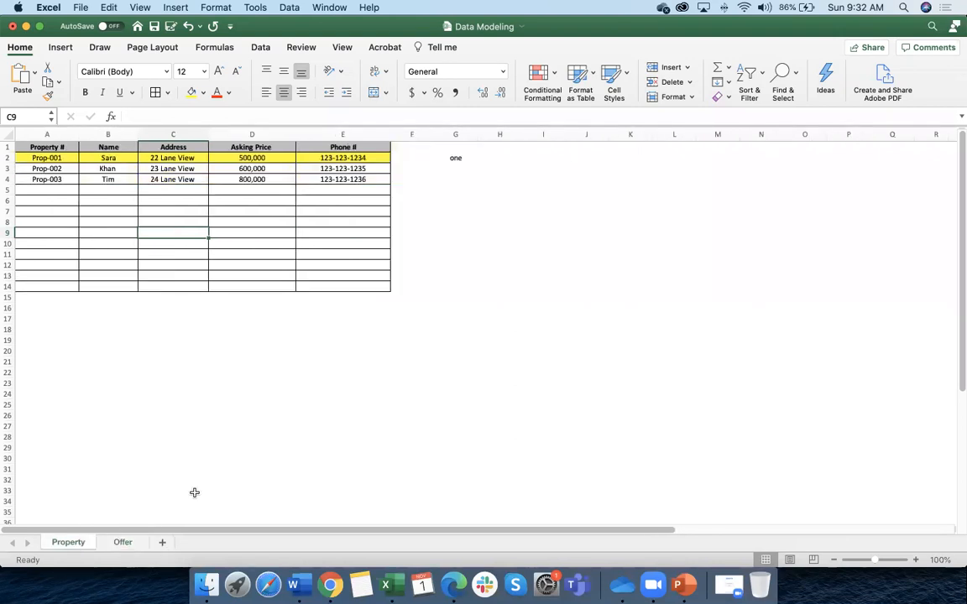
click(126, 543)
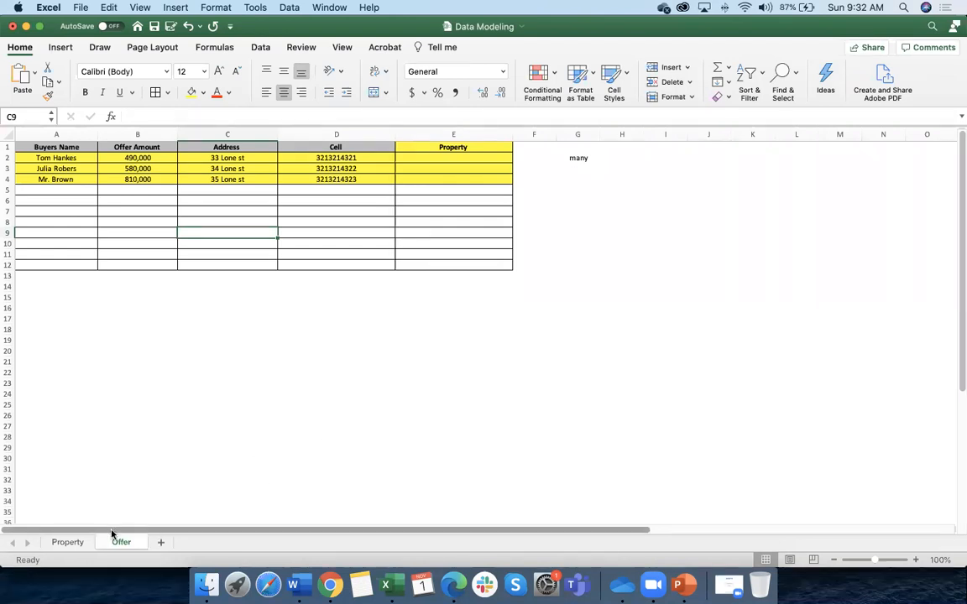
click(84, 543)
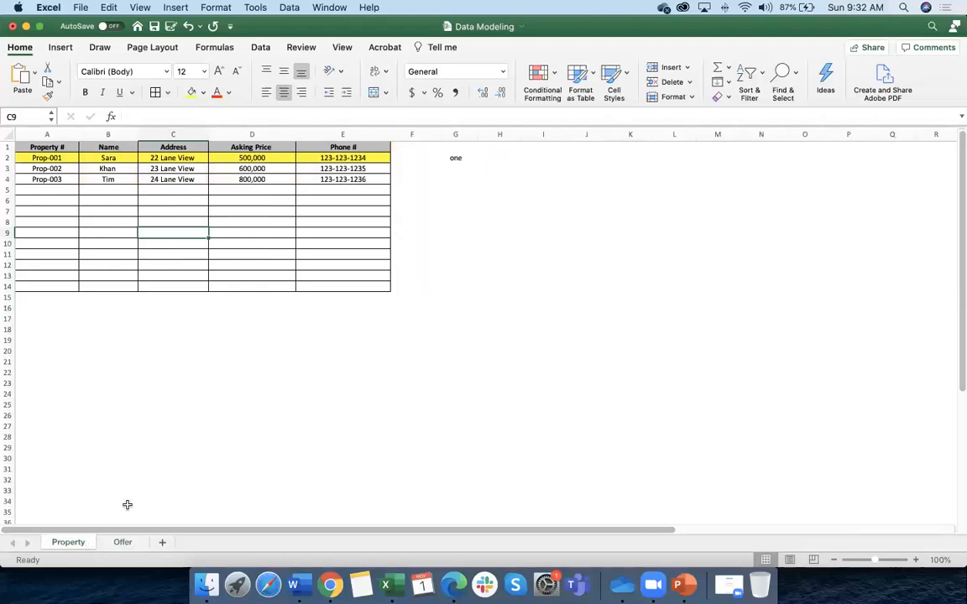
click(120, 542)
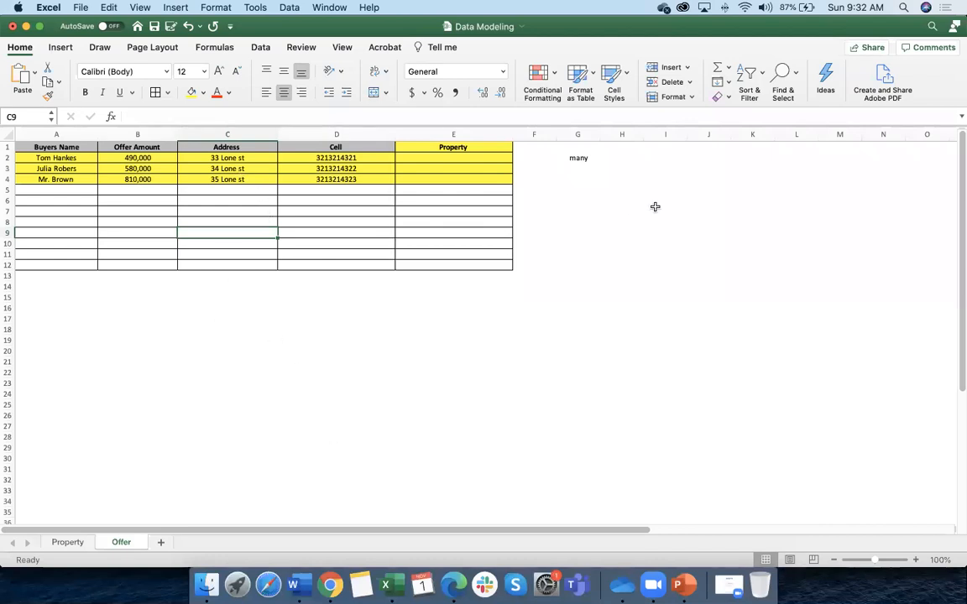
click(577, 160)
Label H2 'child' on the Offer sheet and 'parents' on the Property sheet
click(619, 158)
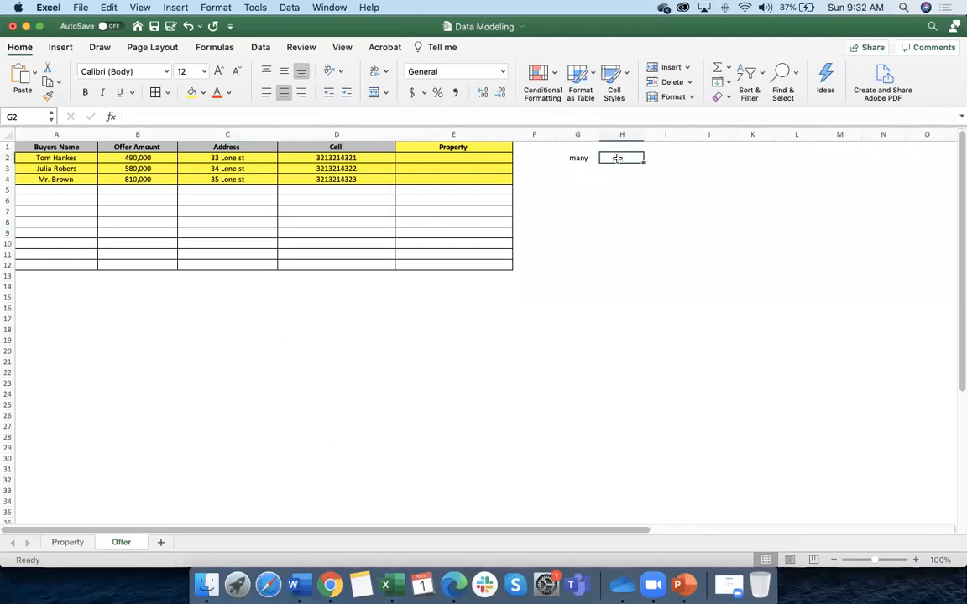
text(child)
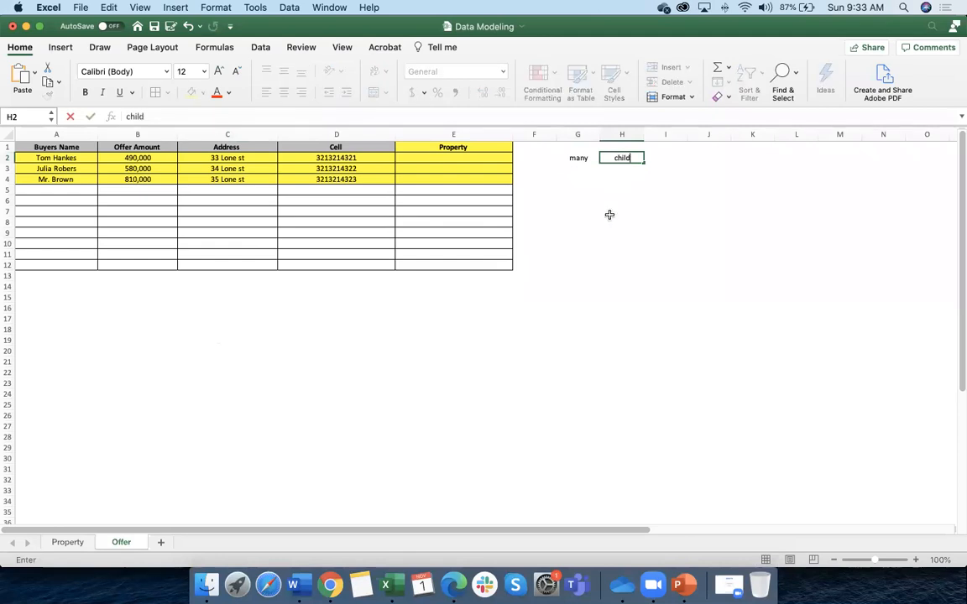
click(611, 216)
click(67, 542)
click(503, 158)
text(parents)
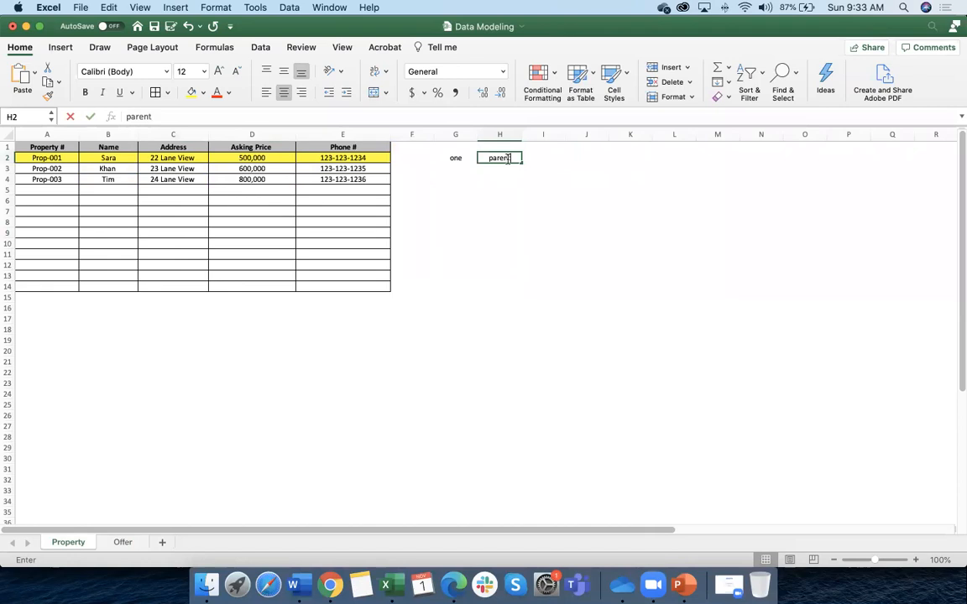
click(499, 233)
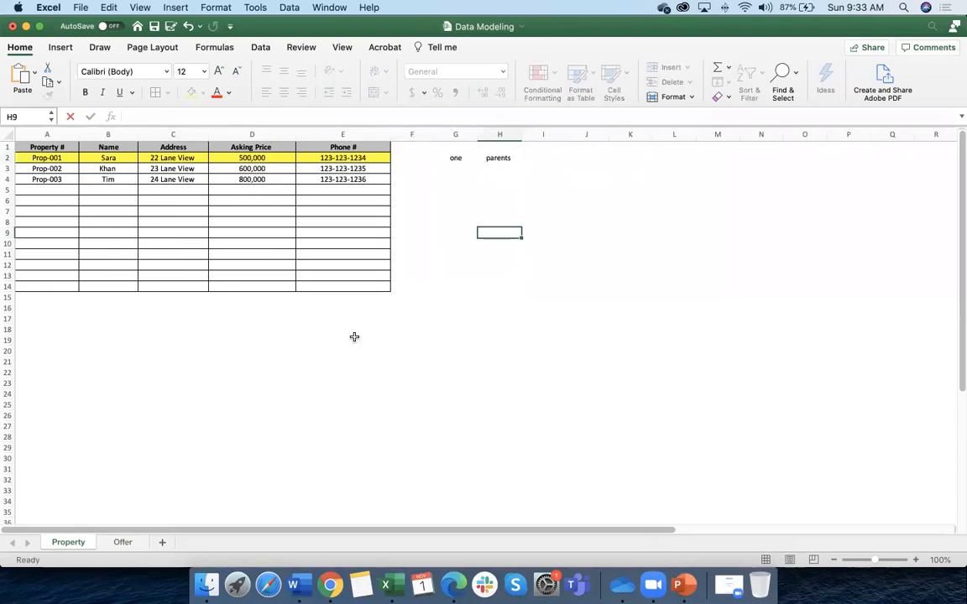
Start a note below the Property table: 'Lok up' in D24 with 'Loosely' in E24
click(123, 542)
click(76, 544)
click(117, 542)
click(89, 543)
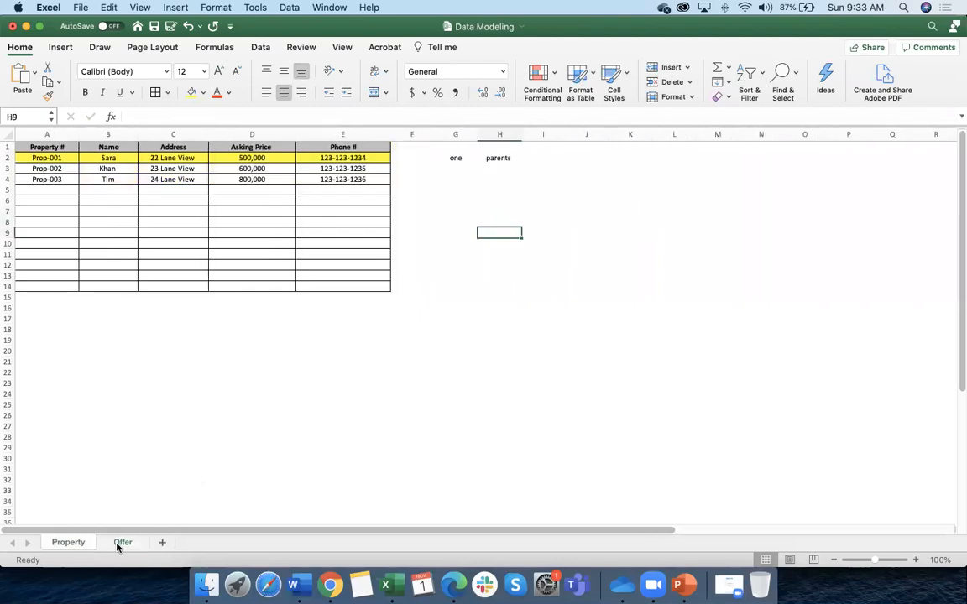
click(210, 427)
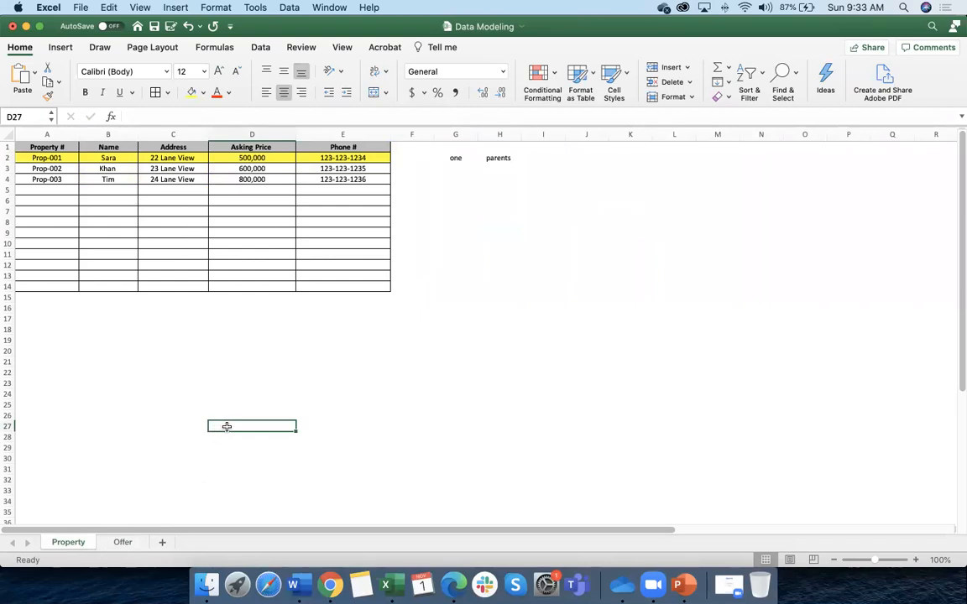
click(249, 390)
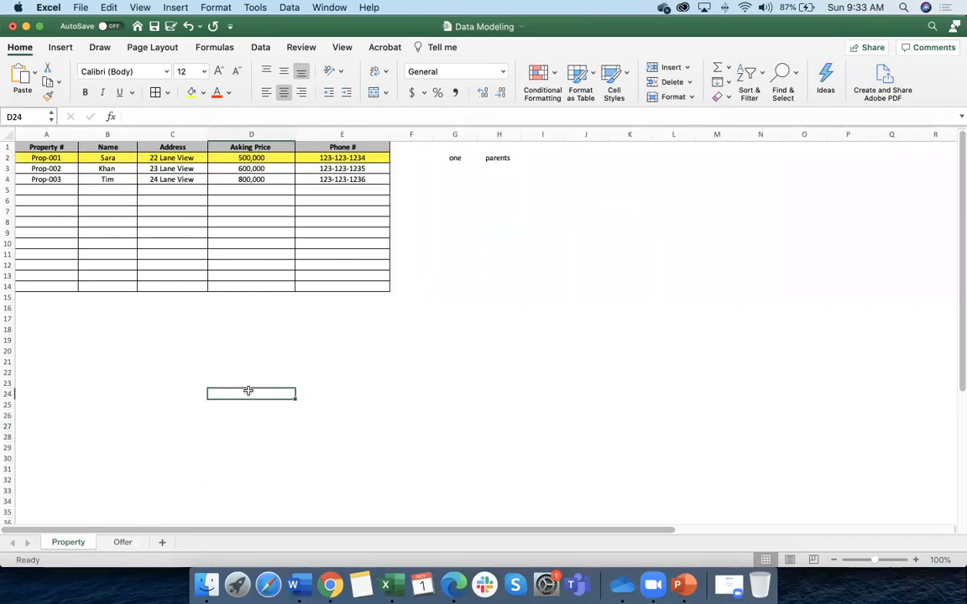
text(Lok up)
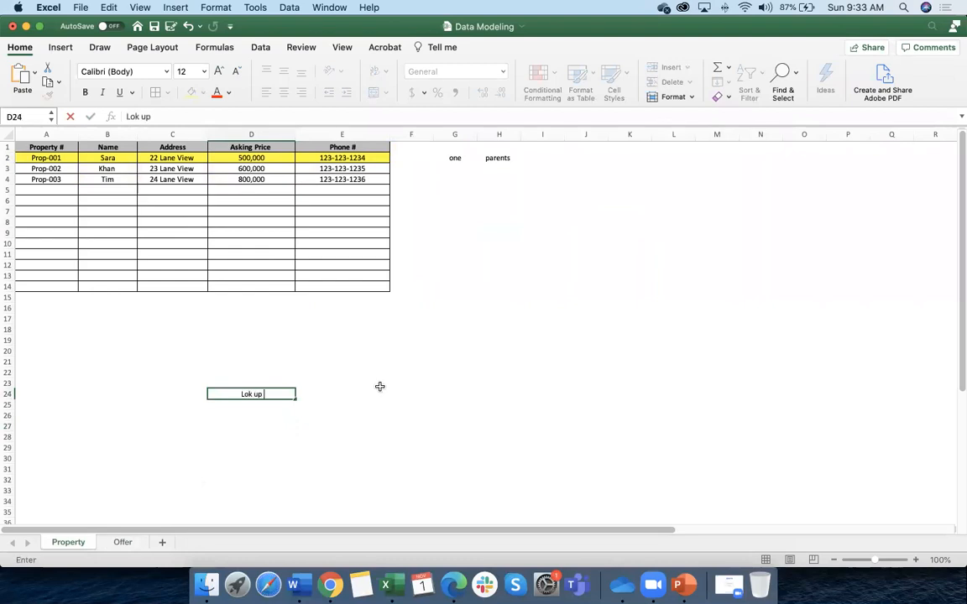
click(337, 394)
text(Loosely)
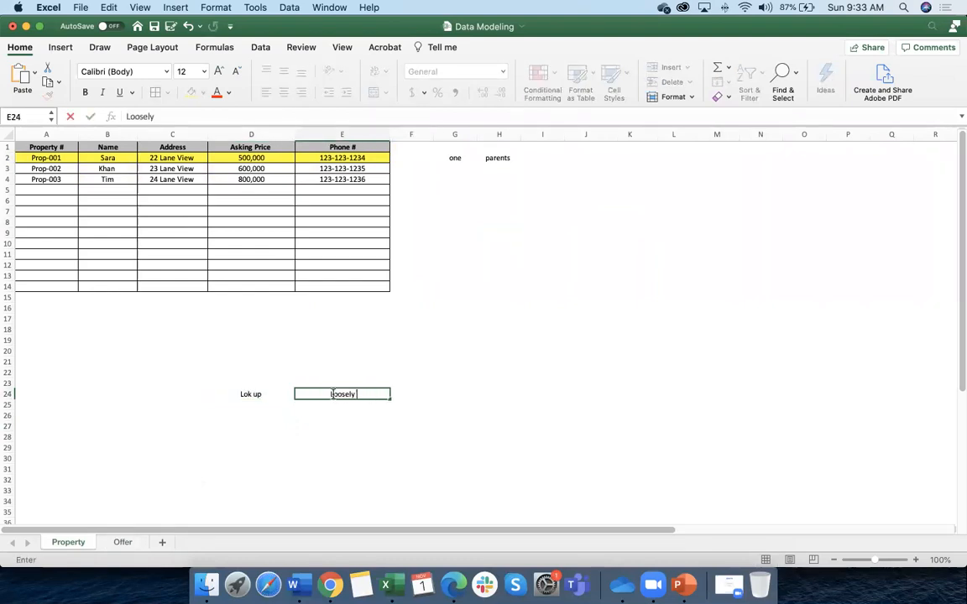
click(264, 404)
Add 'MD' with 'Tightly' in D25:E25 and correct D24 to 'Look up'
text(MD)
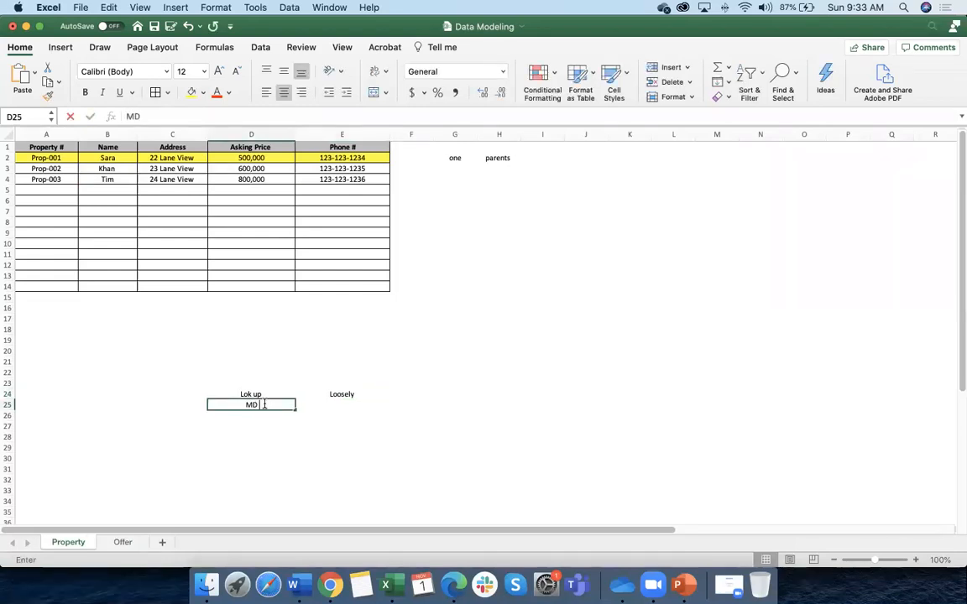
click(350, 405)
text(Tightly)
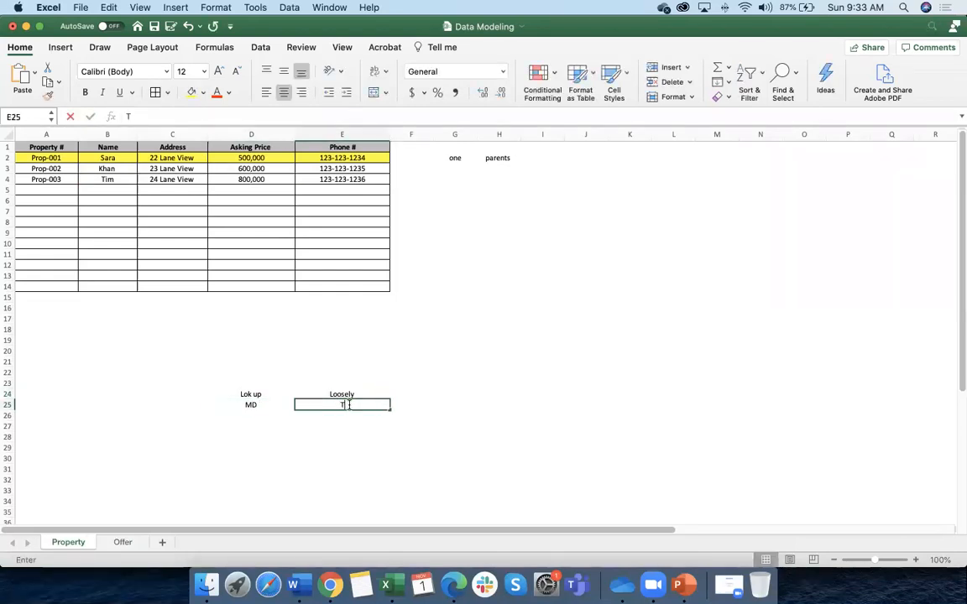
key(Return)
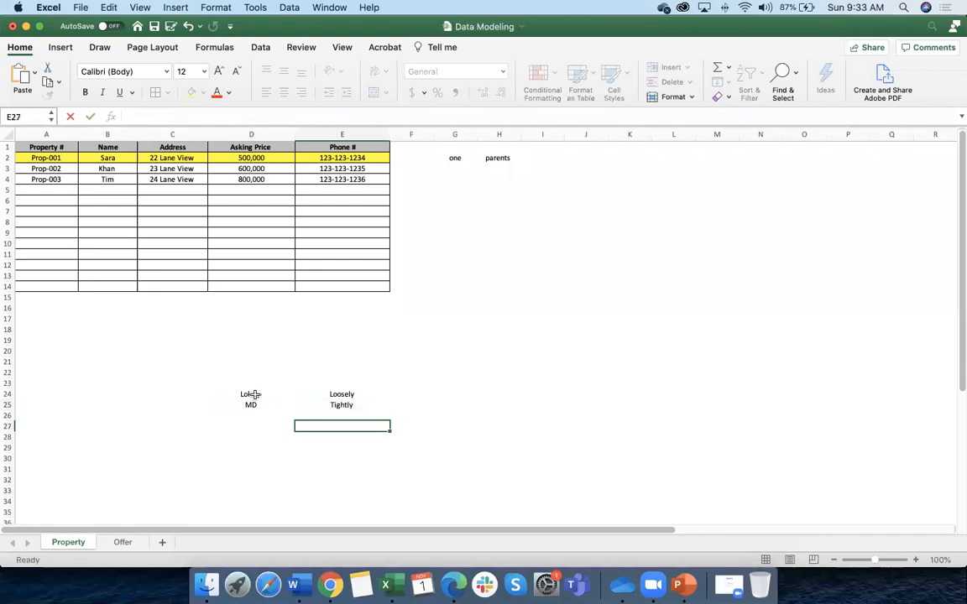
click(249, 395)
double_click(248, 395)
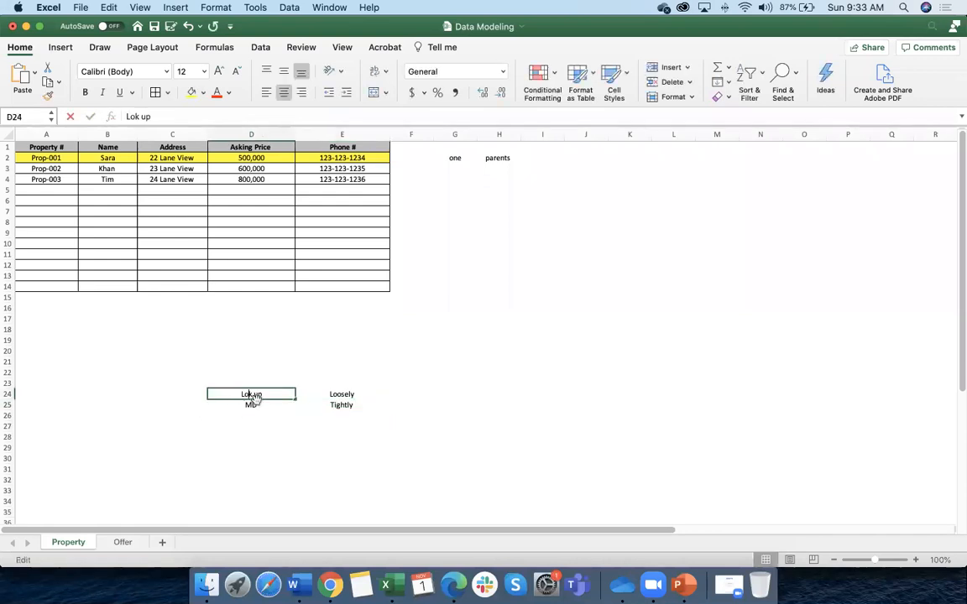
text(o)
click(263, 427)
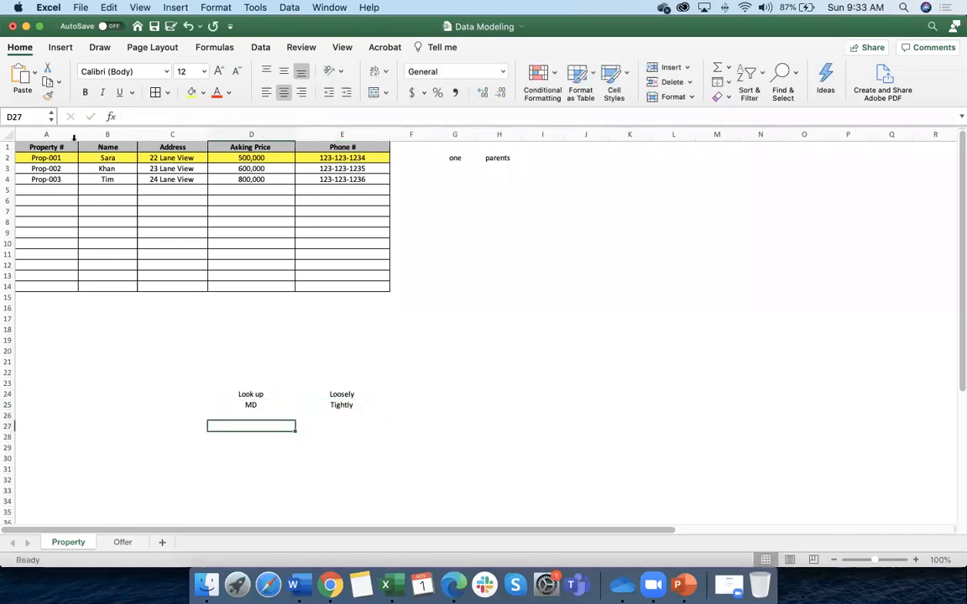
click(8, 158)
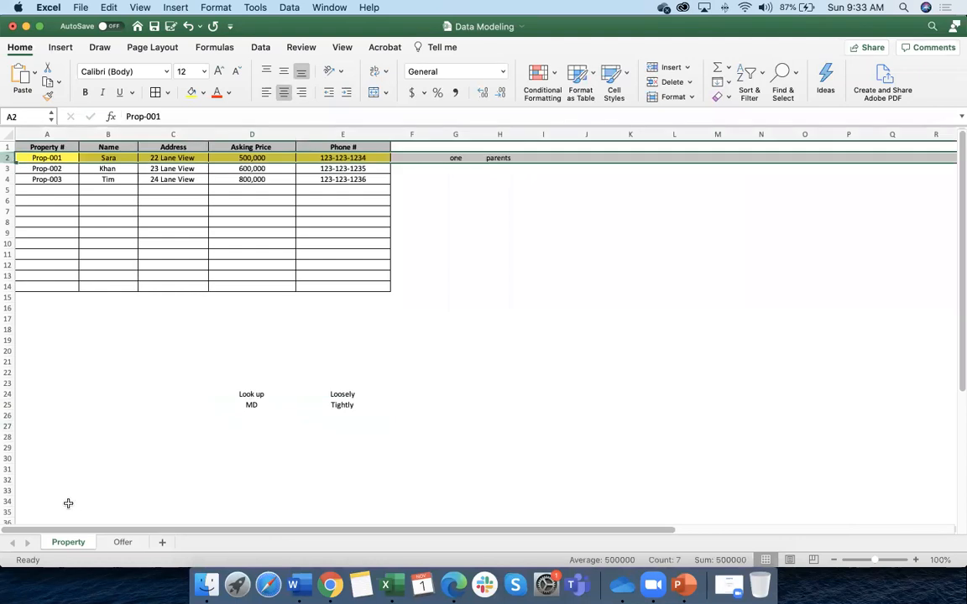
click(122, 542)
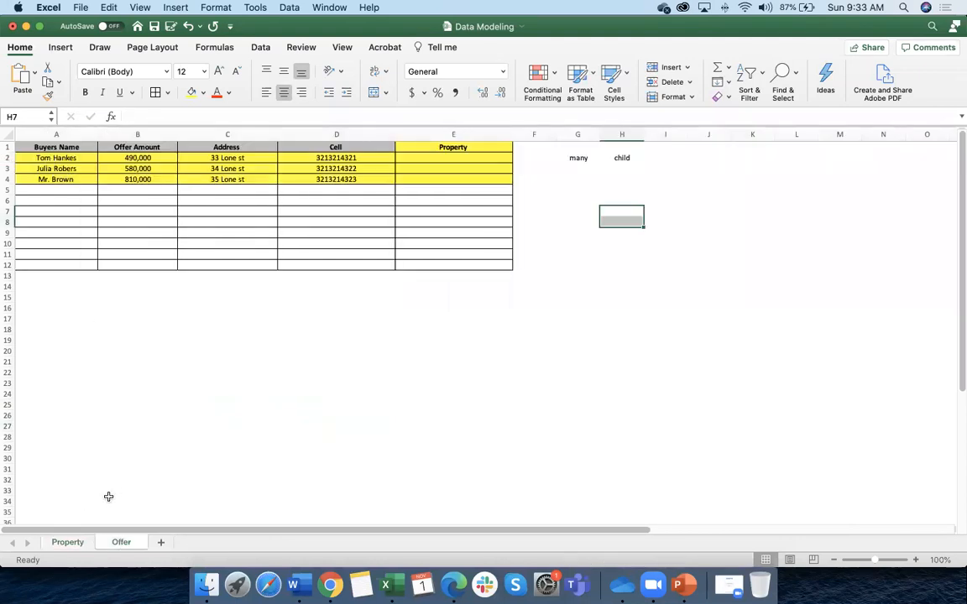
click(68, 542)
drag(260, 405, 332, 406)
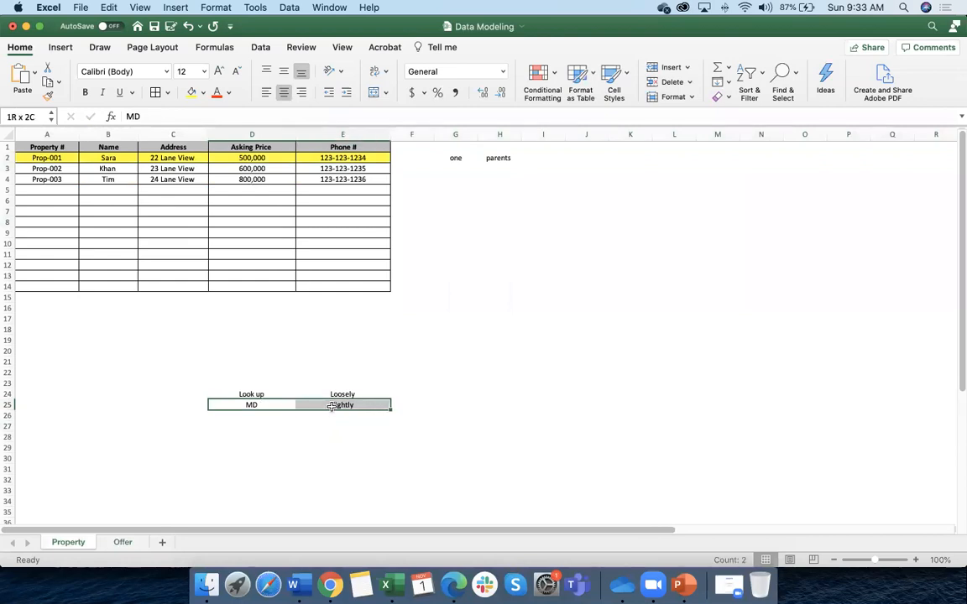
click(8, 158)
click(122, 544)
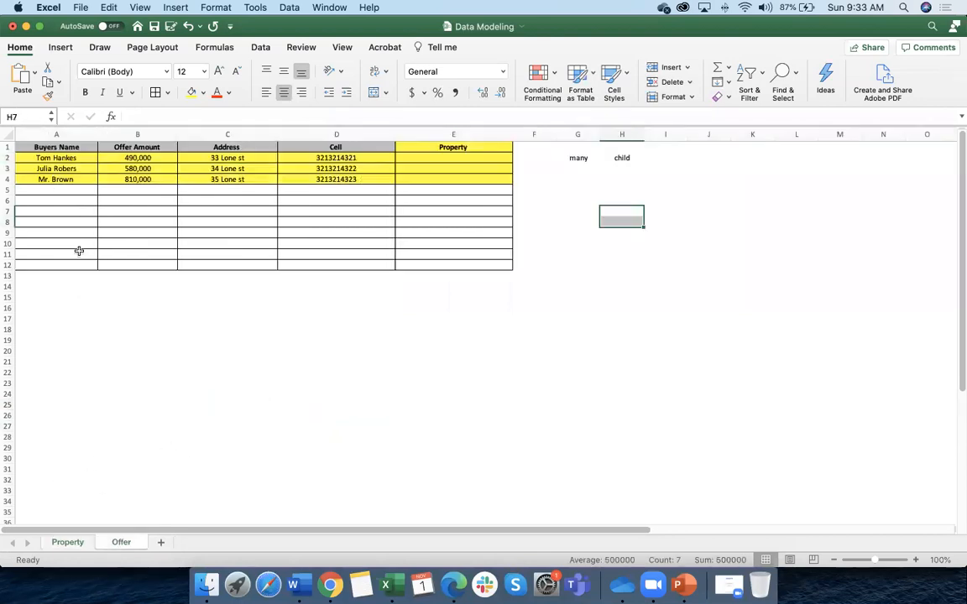
click(67, 543)
click(252, 394)
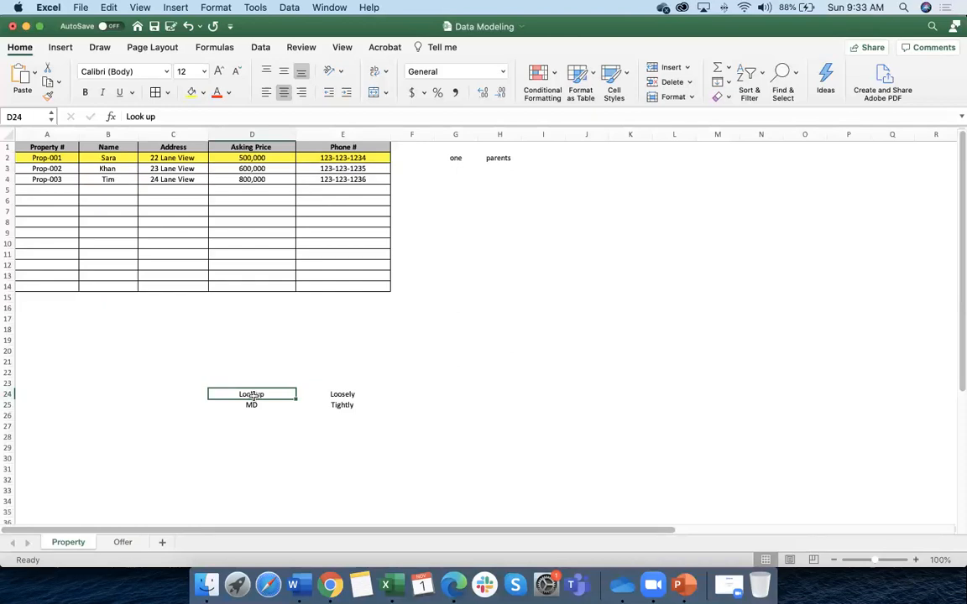
click(252, 406)
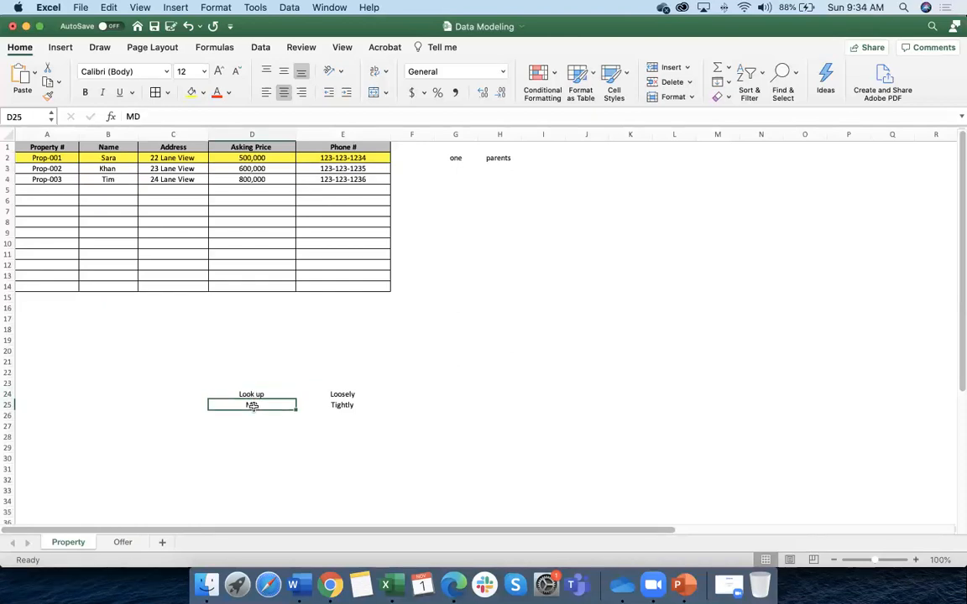
click(10, 157)
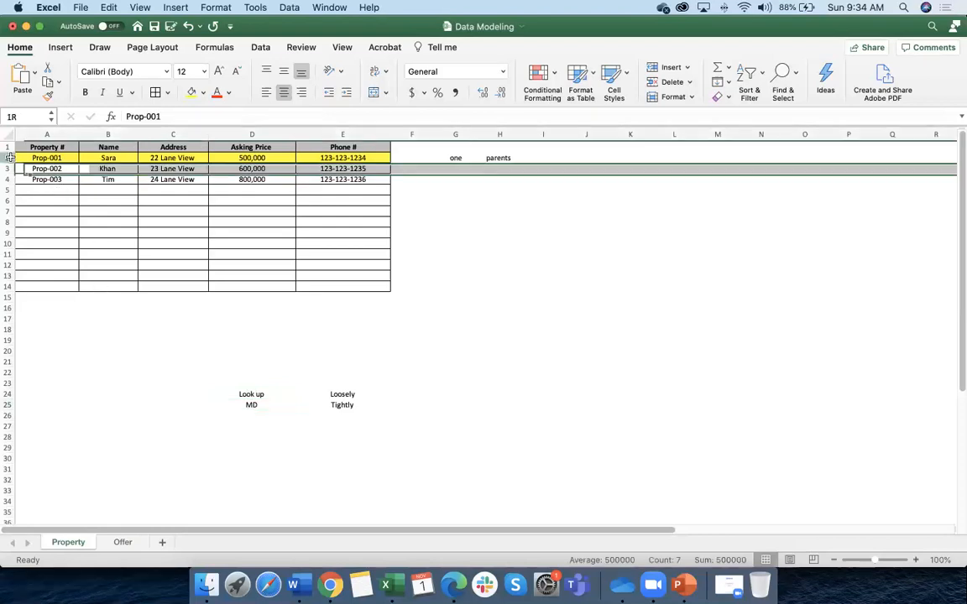
click(123, 542)
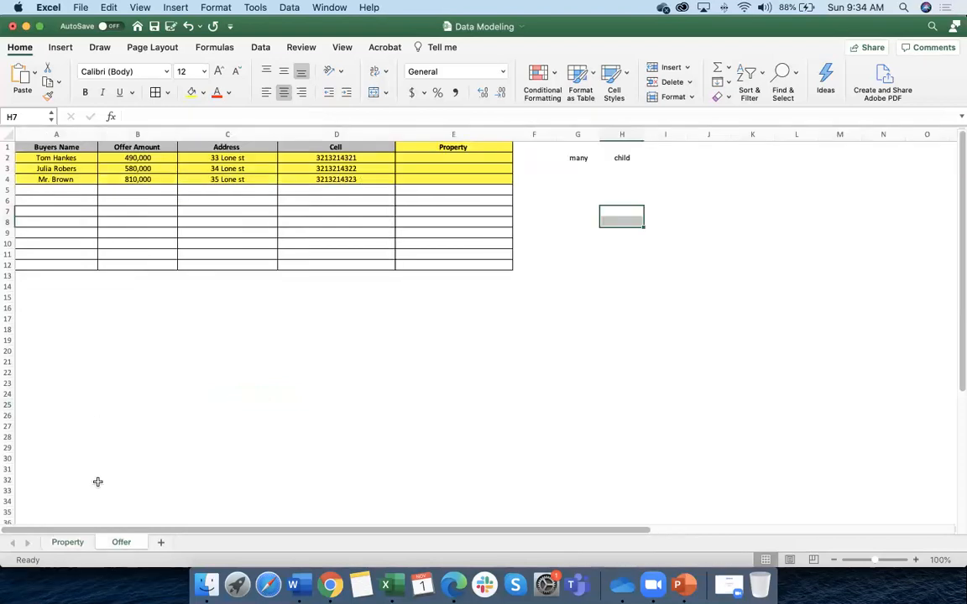
click(68, 543)
click(246, 394)
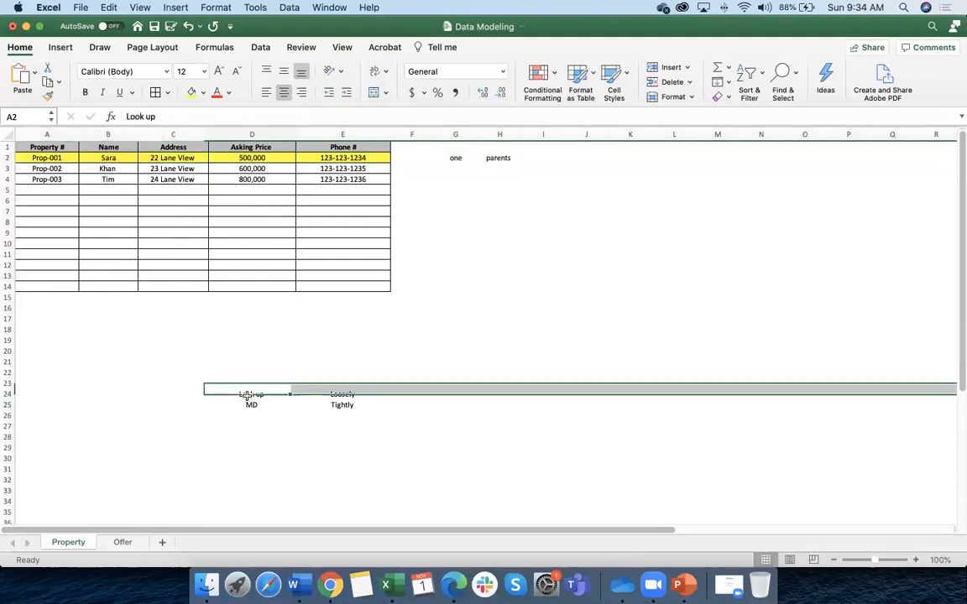
click(8, 158)
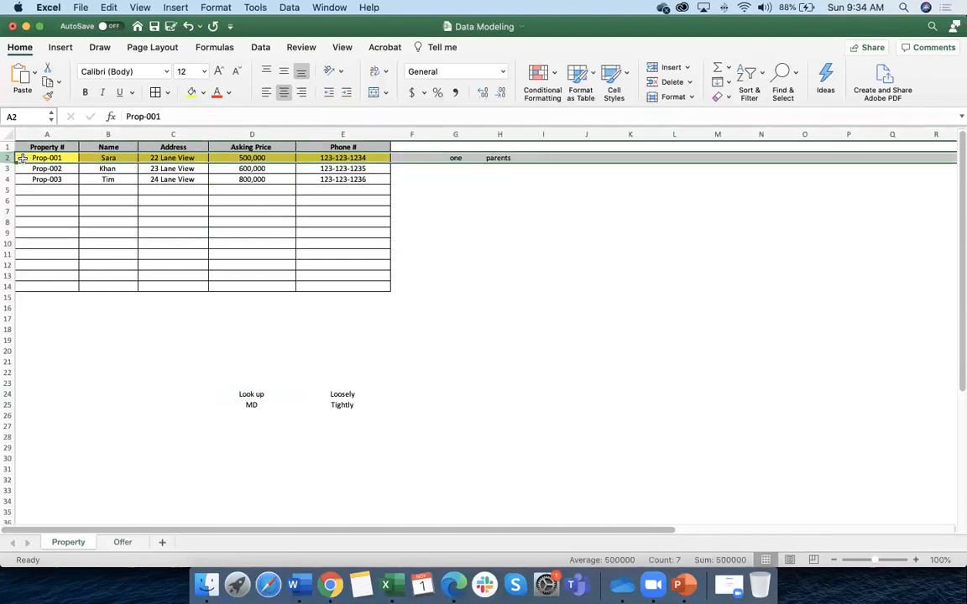
click(123, 541)
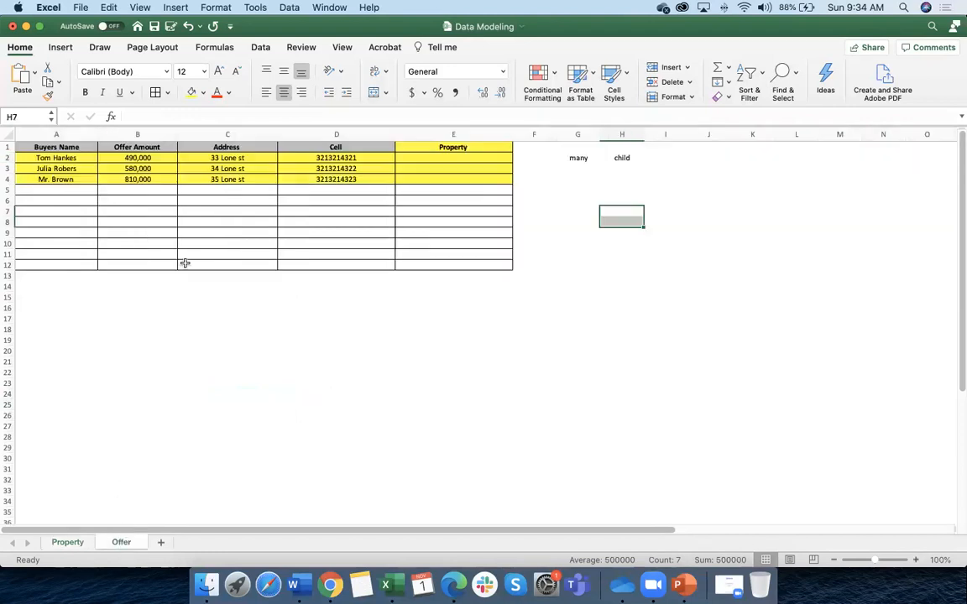
click(70, 543)
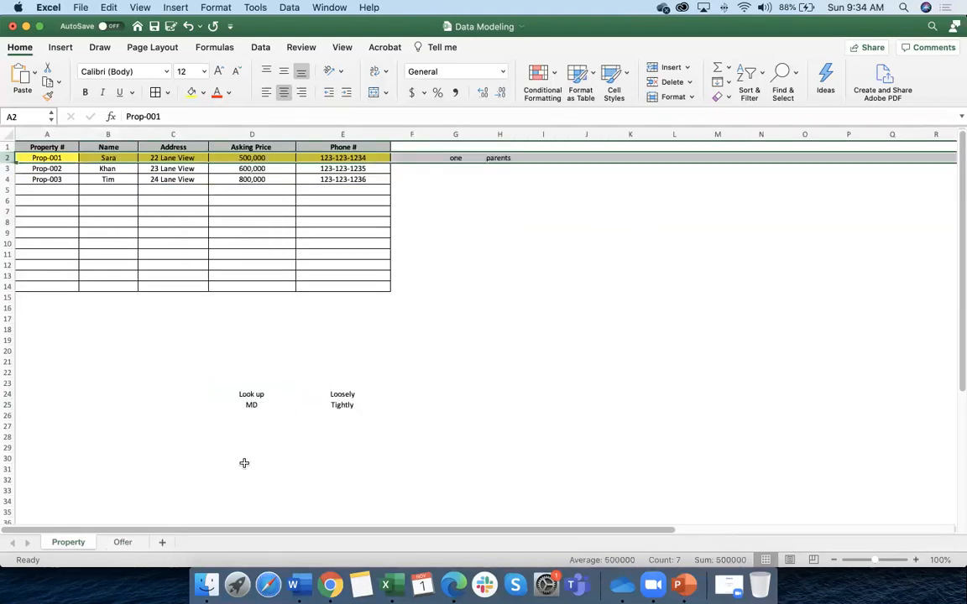
click(250, 404)
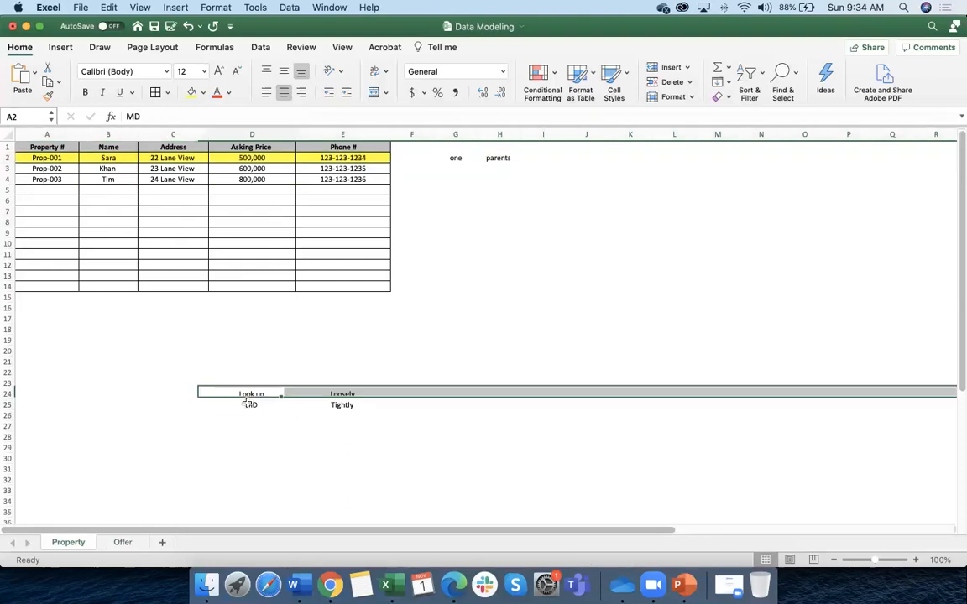
click(250, 395)
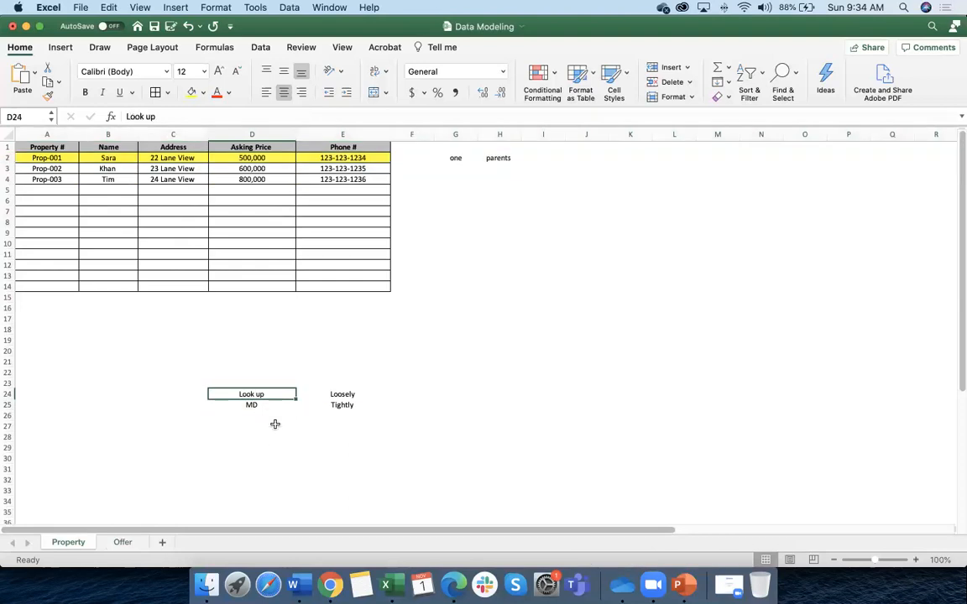
Fill the Look up note cell D24 yellow and compare it against the Offer sheet
click(191, 93)
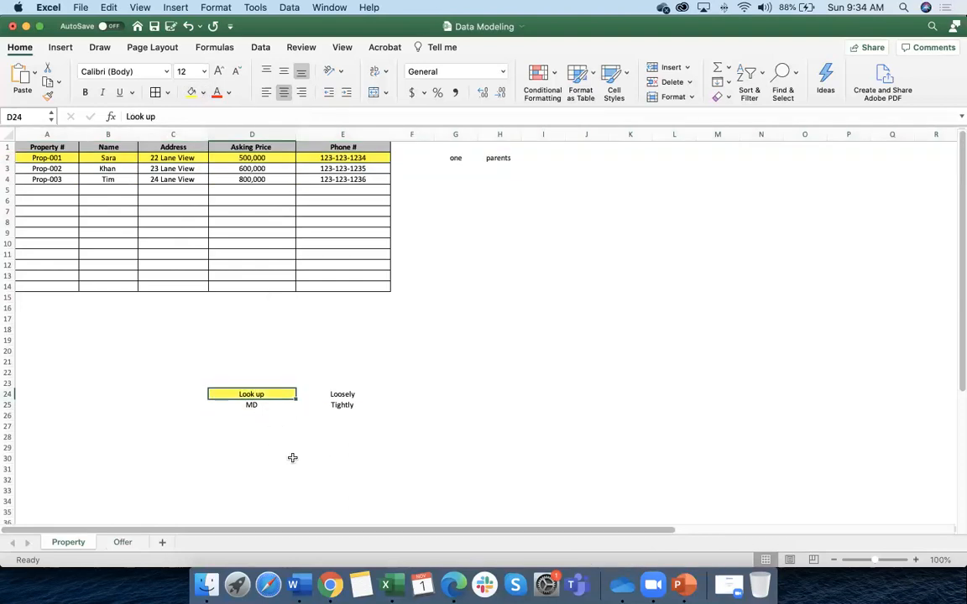
click(126, 543)
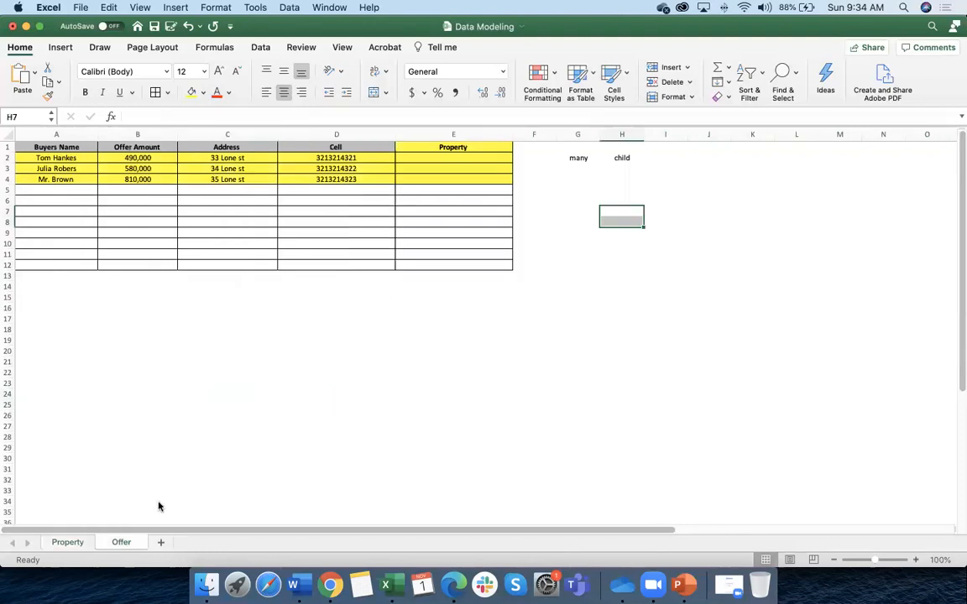
click(74, 542)
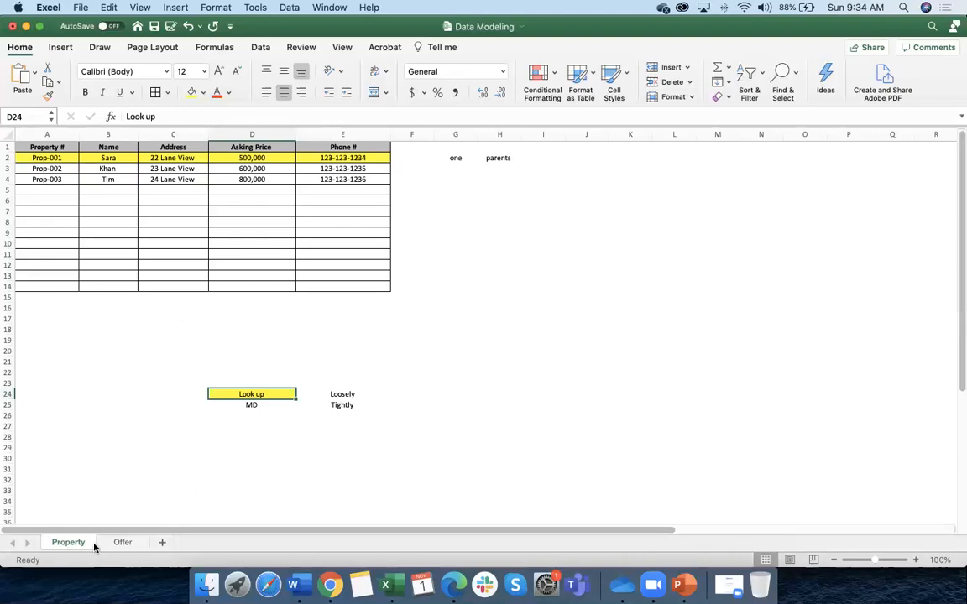
click(123, 543)
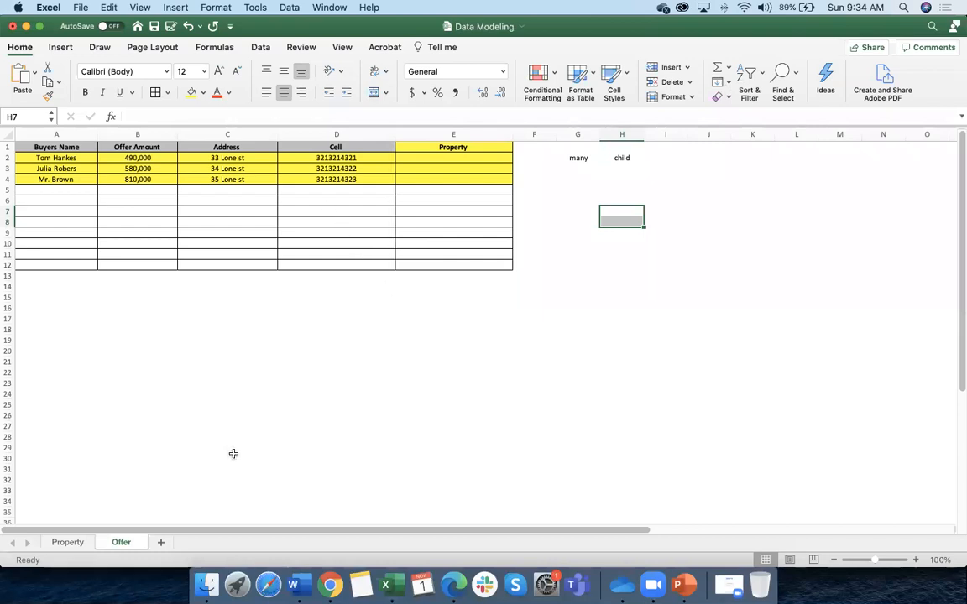
click(67, 543)
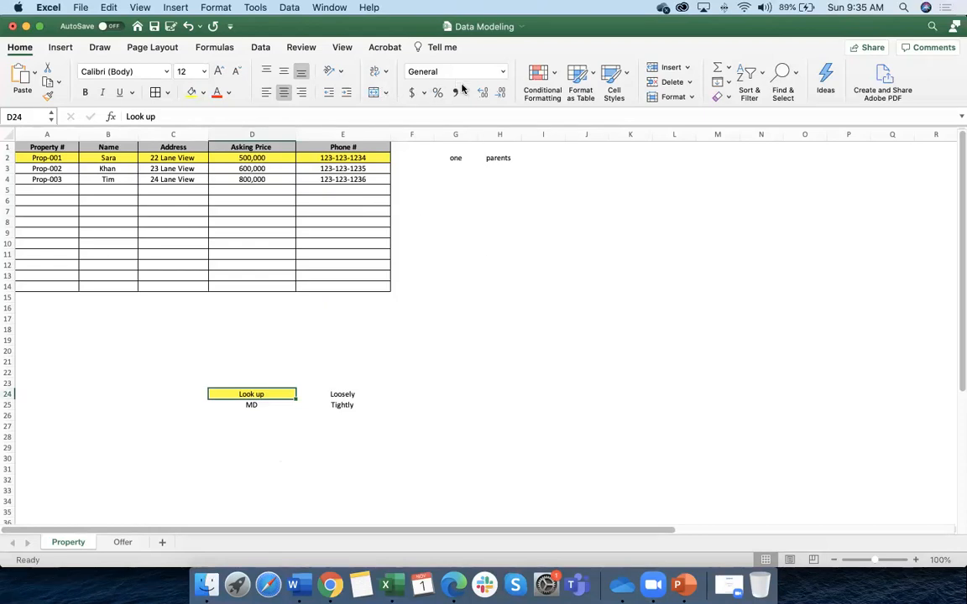
click(734, 253)
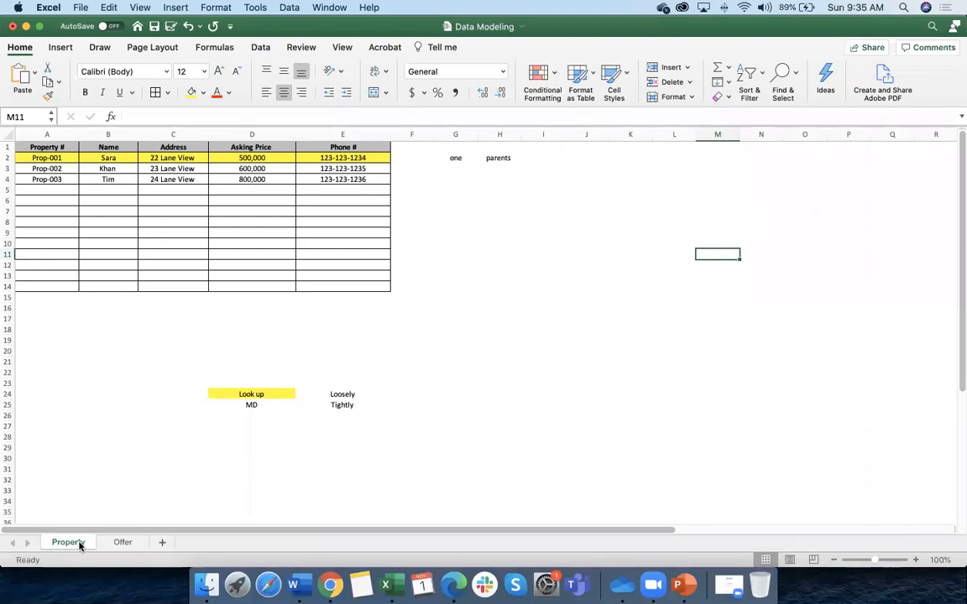
scroll(99, 426, up, 5)
scroll(341, 412, up, 5)
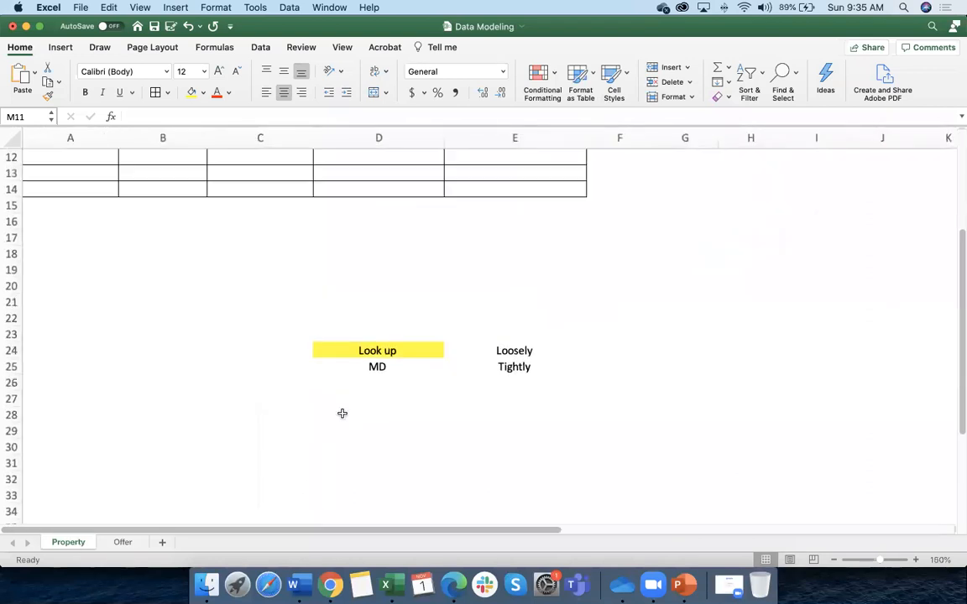
click(832, 560)
click(832, 560)
click(832, 560)
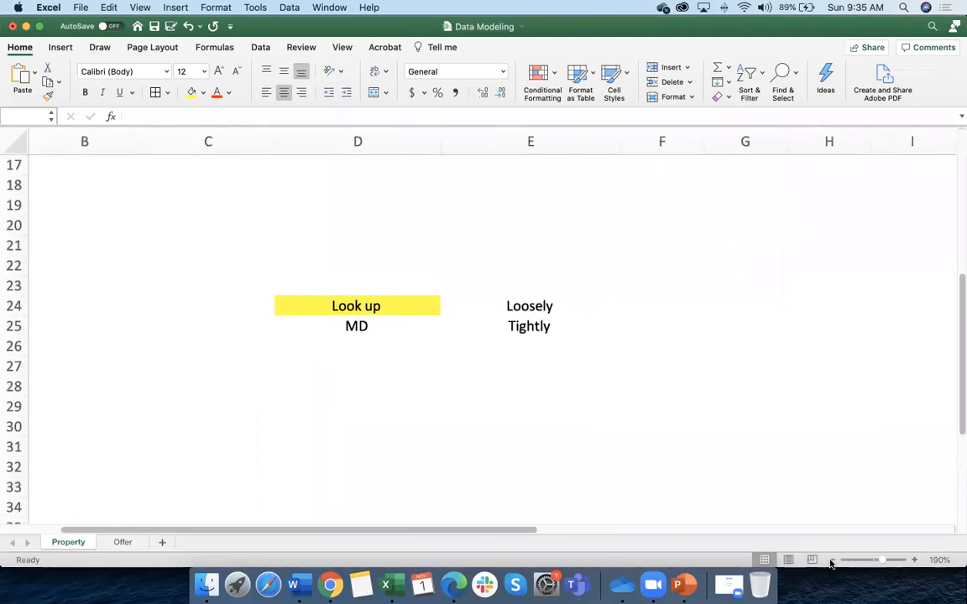
click(831, 560)
click(832, 561)
click(832, 561)
click(831, 560)
click(832, 560)
scroll(434, 394, down, 4)
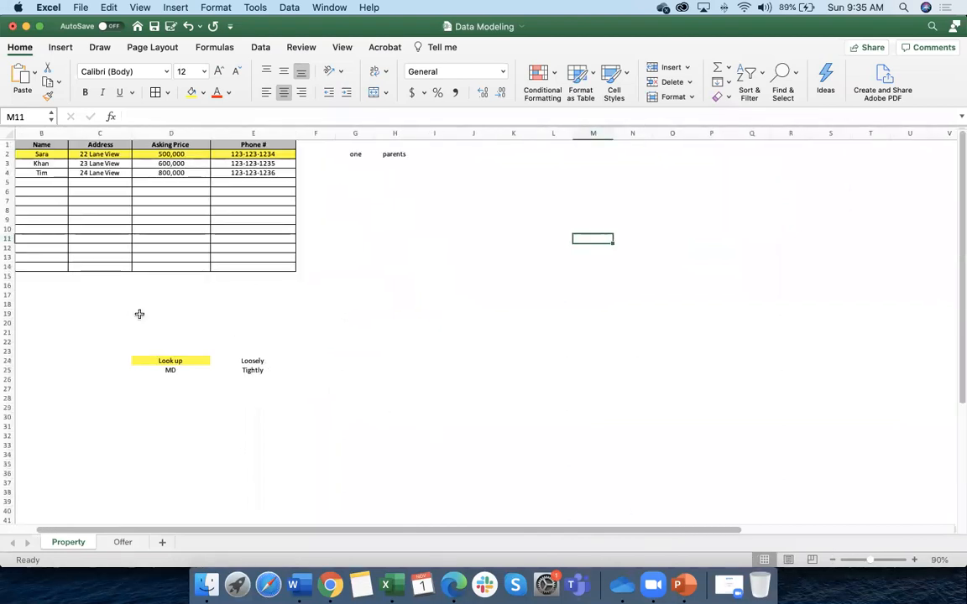
scroll(139, 314, left, 2)
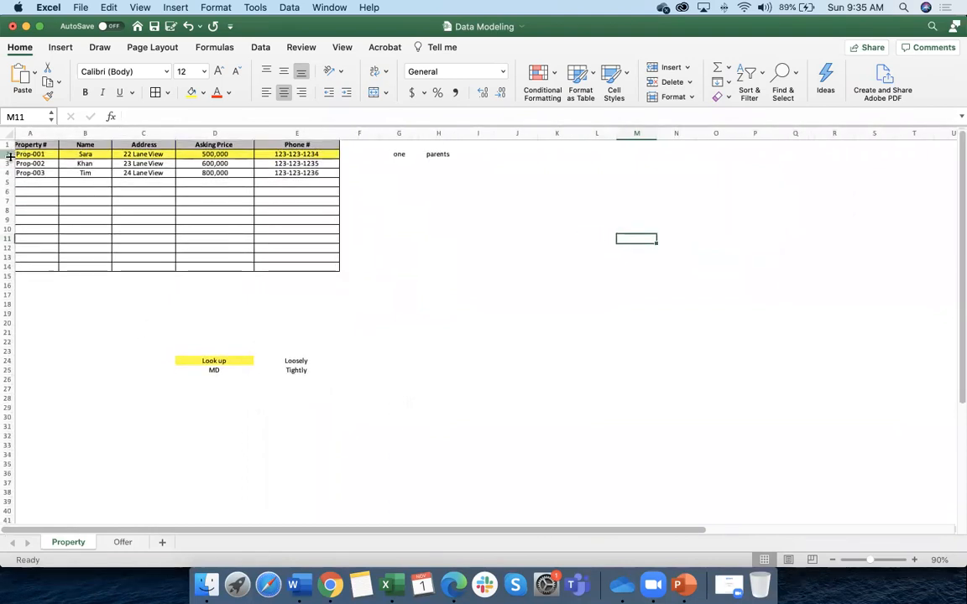
click(8, 155)
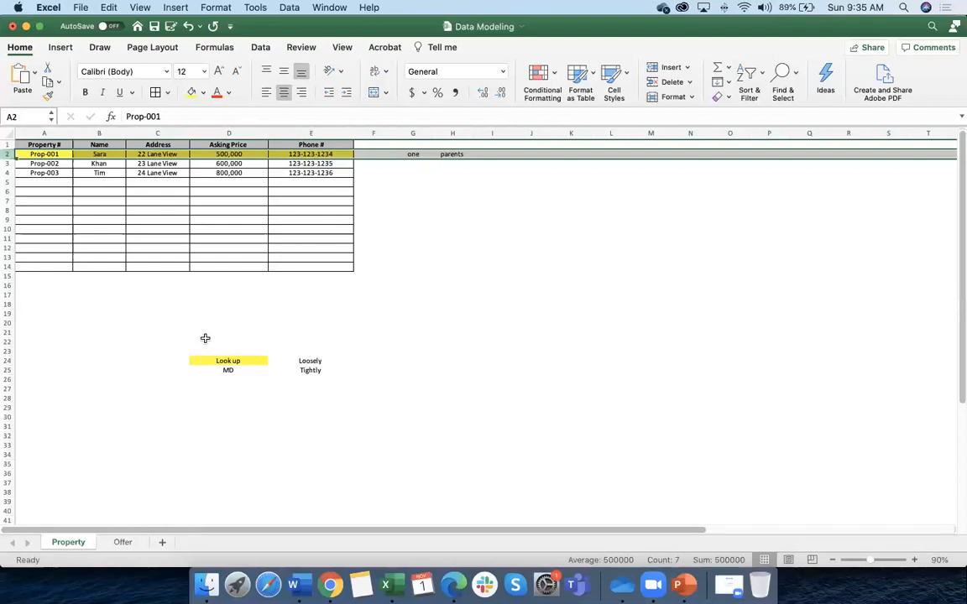
click(118, 543)
click(72, 544)
click(120, 544)
click(74, 544)
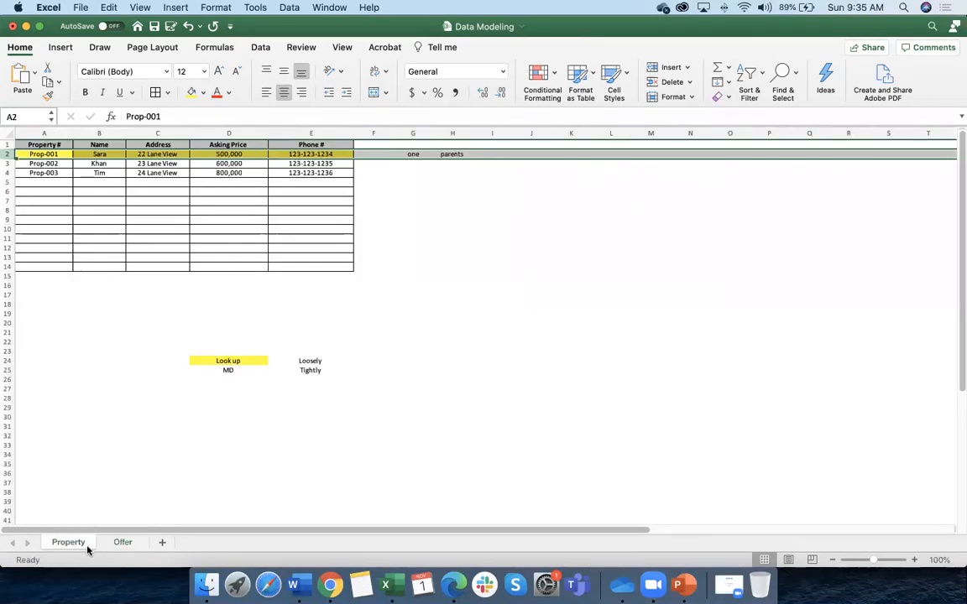
click(126, 544)
click(73, 544)
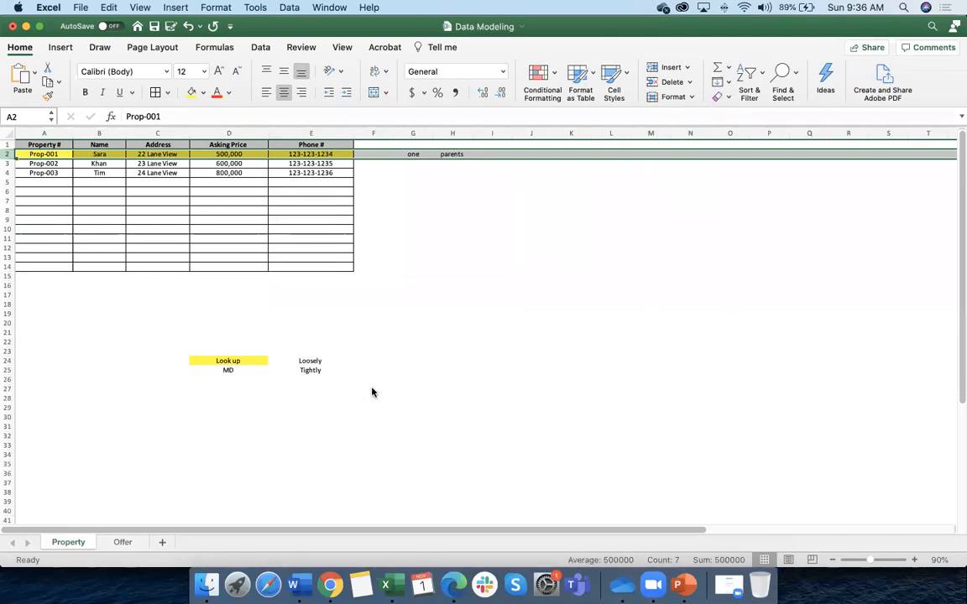
click(328, 257)
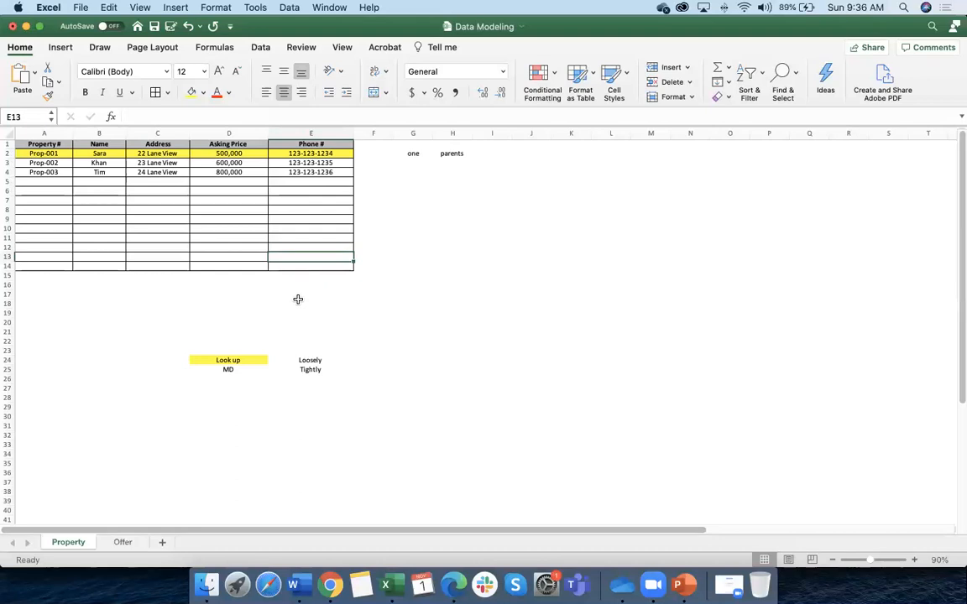
scroll(201, 470, right, 1)
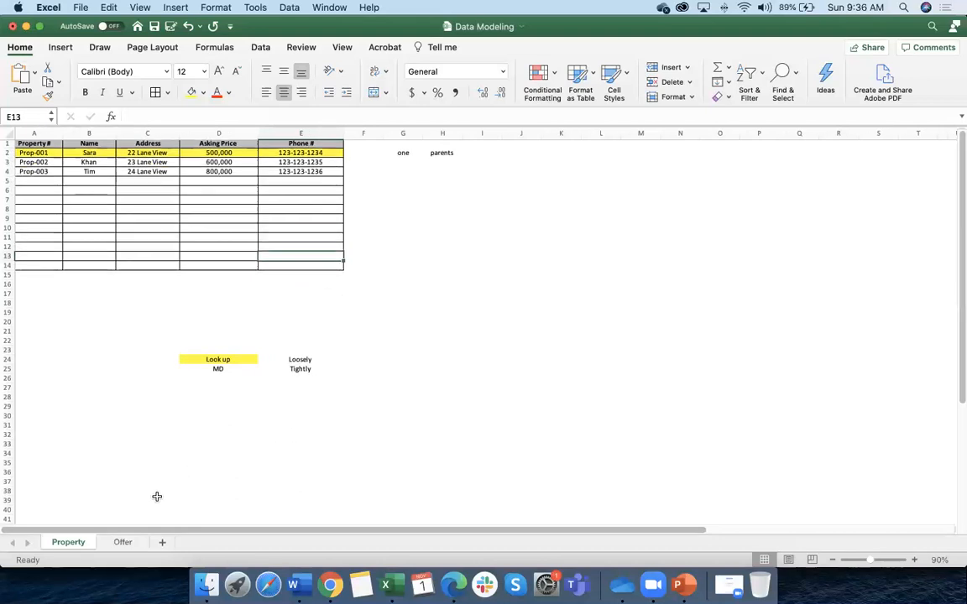
click(123, 544)
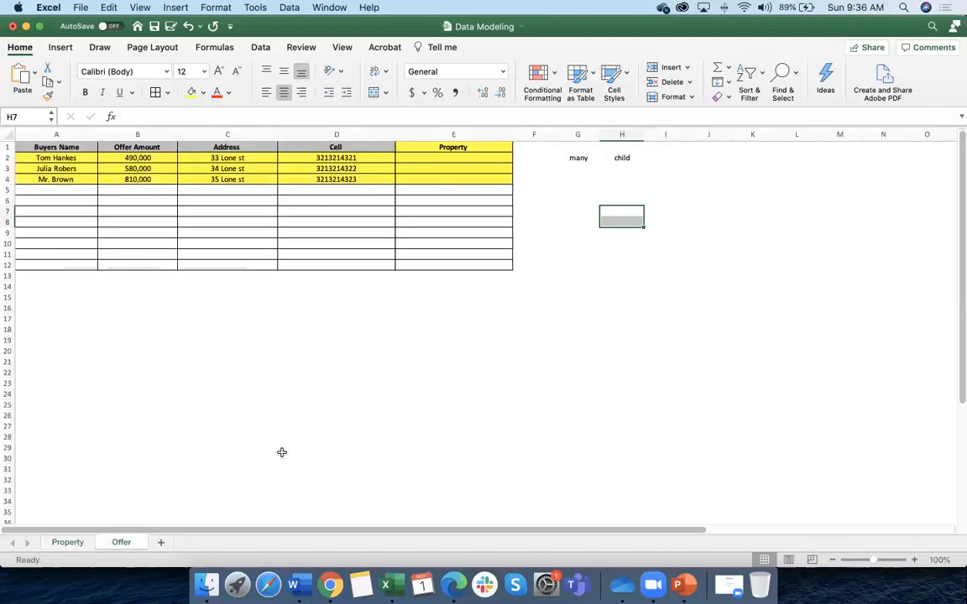
click(67, 543)
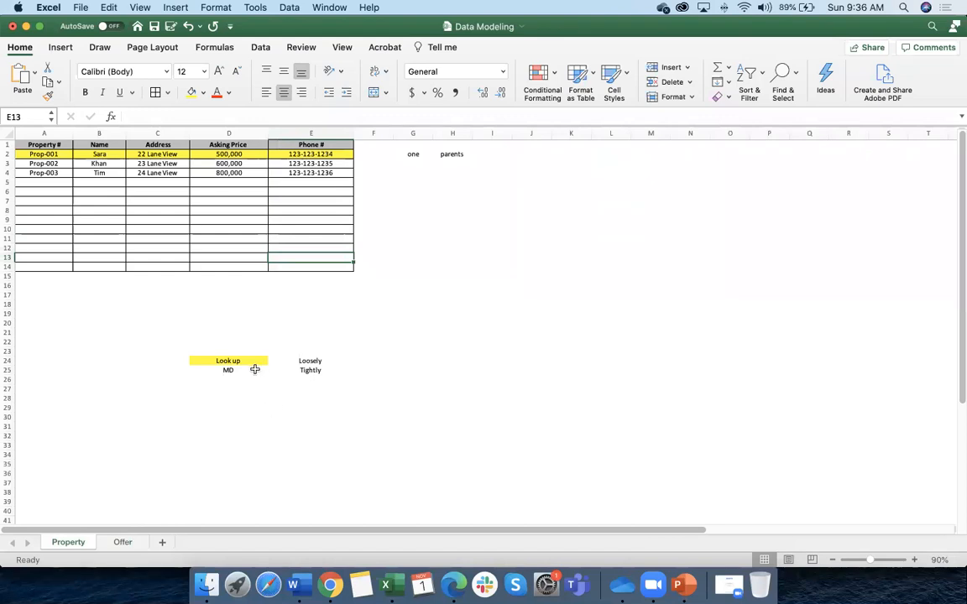
click(123, 543)
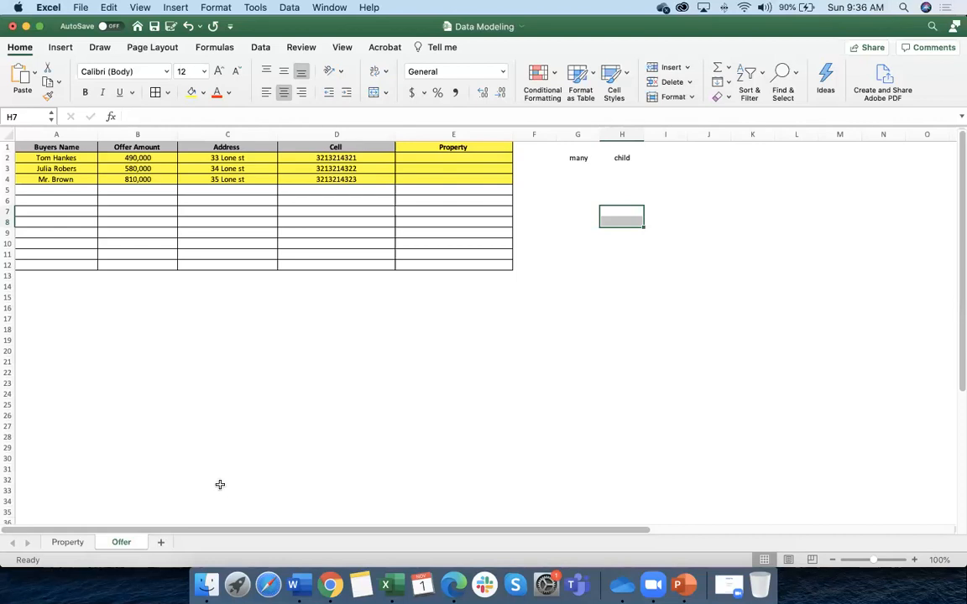
click(440, 158)
click(454, 148)
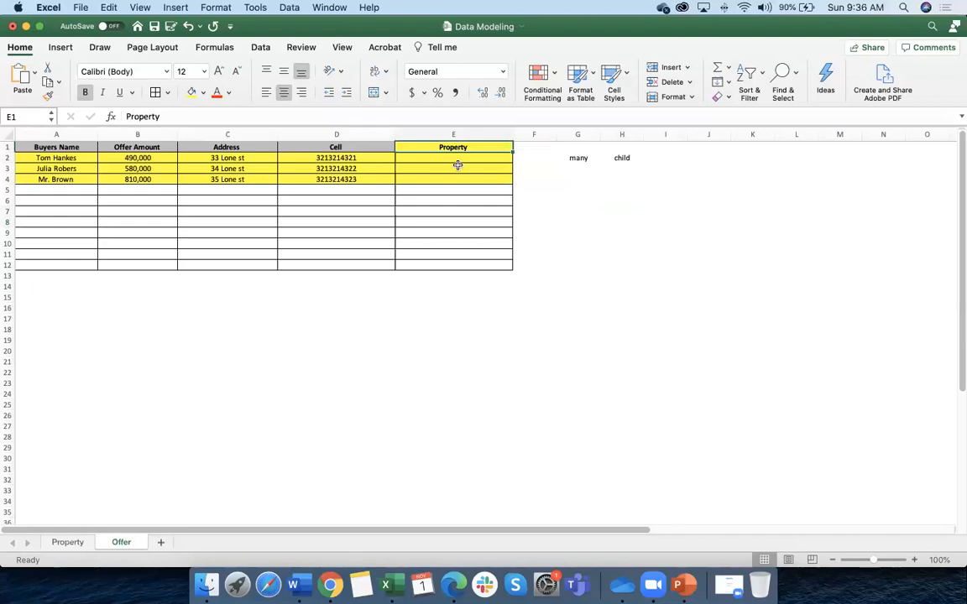
click(48, 158)
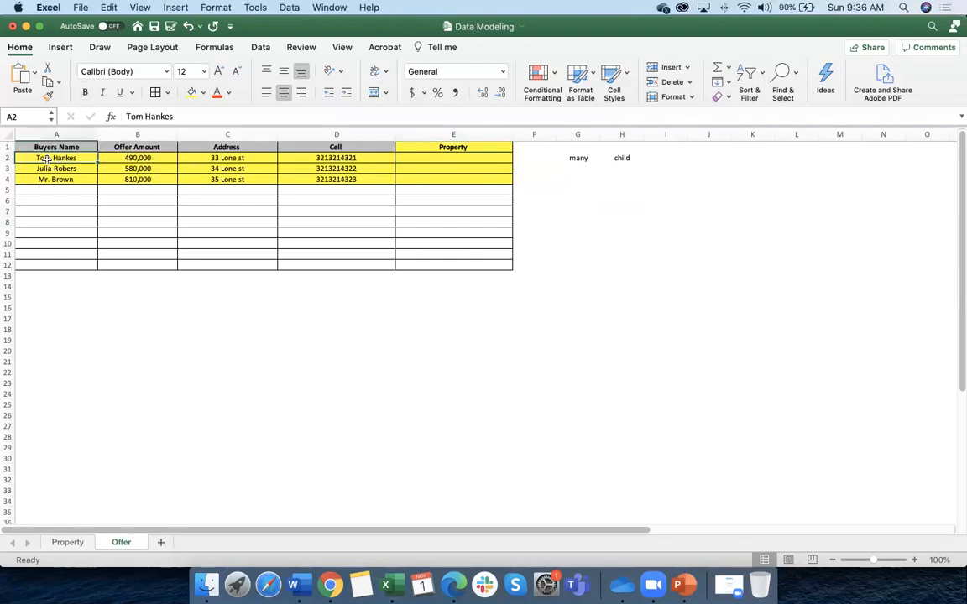
click(7, 158)
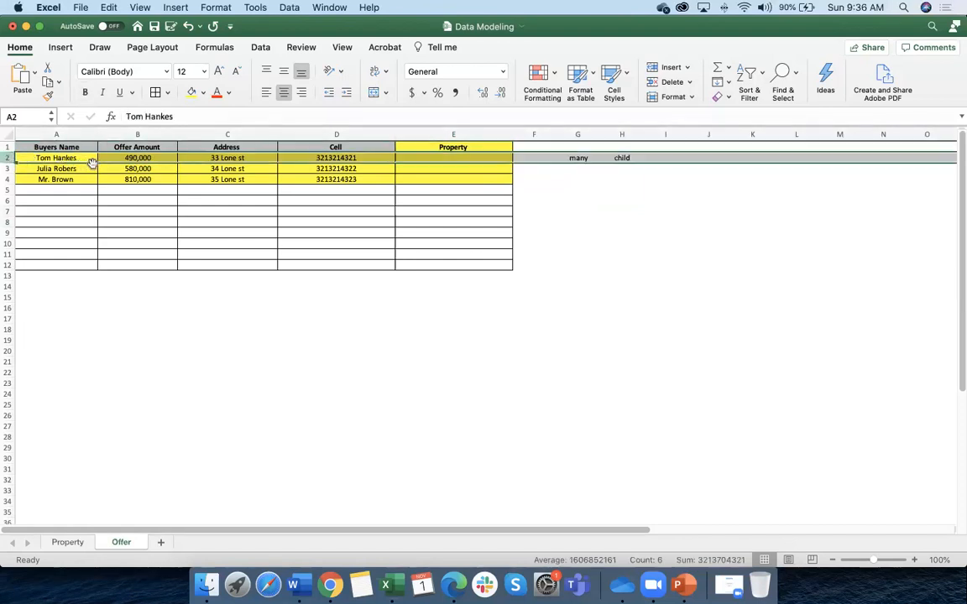
click(450, 159)
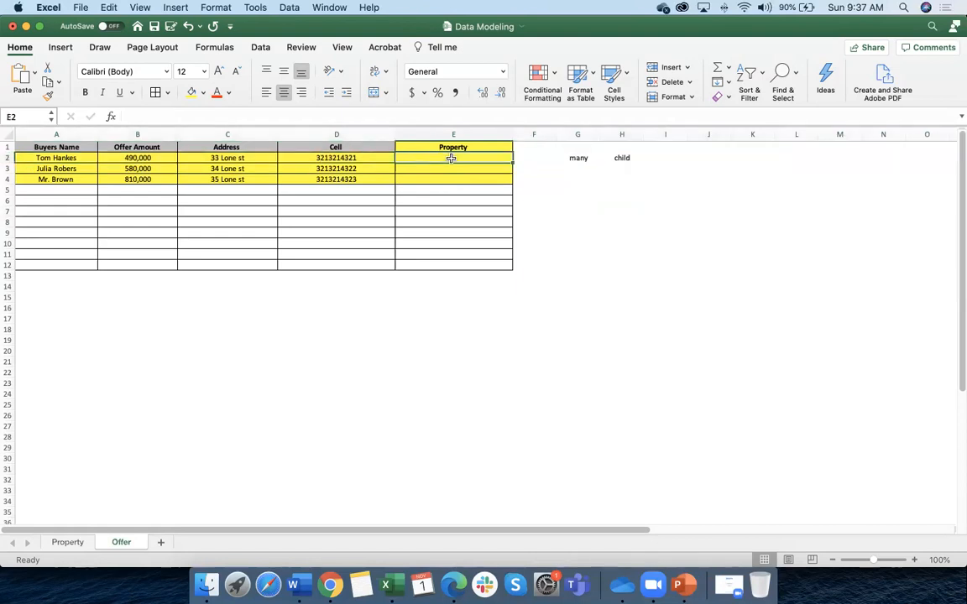
click(64, 542)
click(44, 155)
Copy Prop-001 from the Property sheet into the first offer's Property cell E2
double_click(143, 116)
key(super+c)
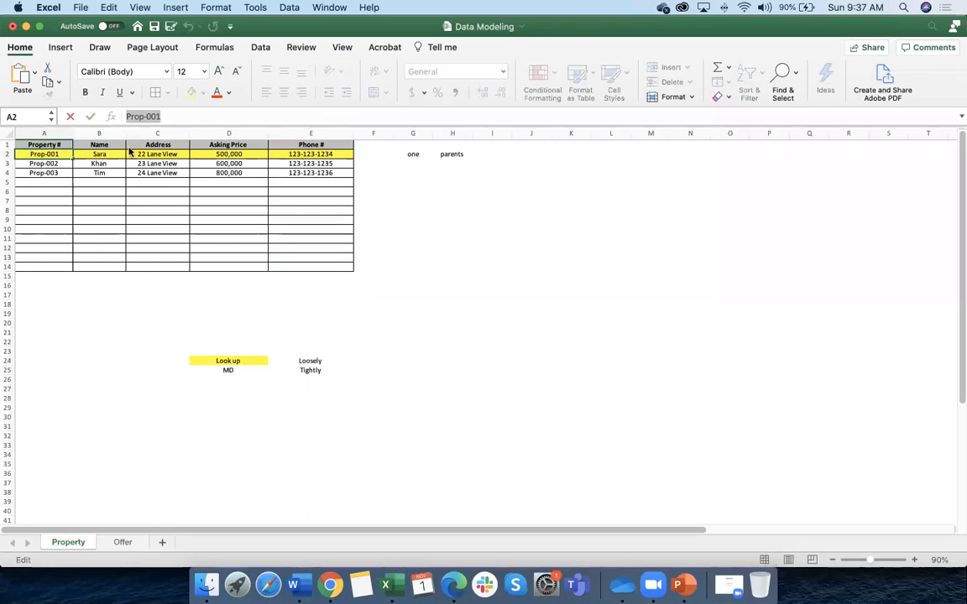
click(119, 542)
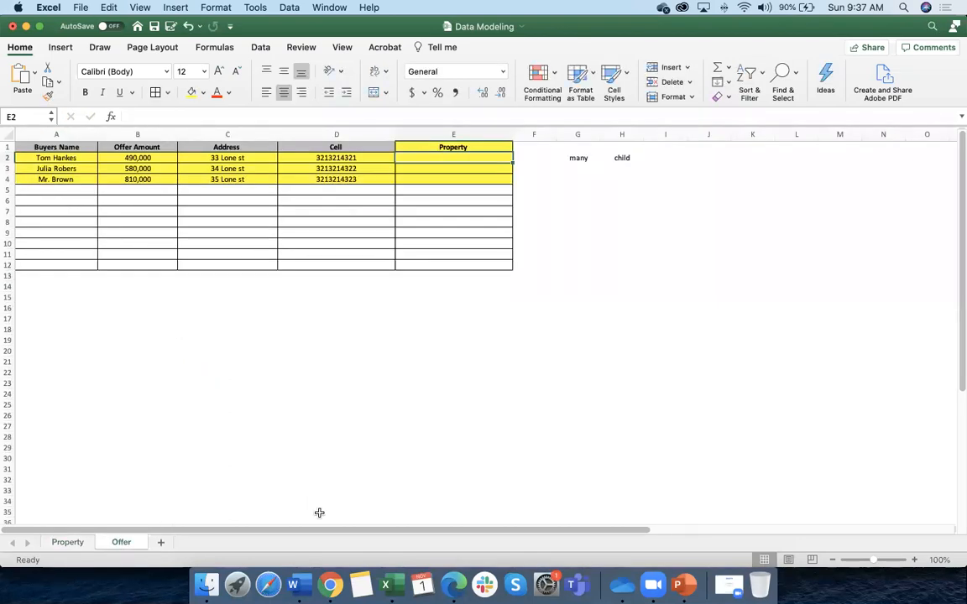
double_click(466, 157)
key(super+v)
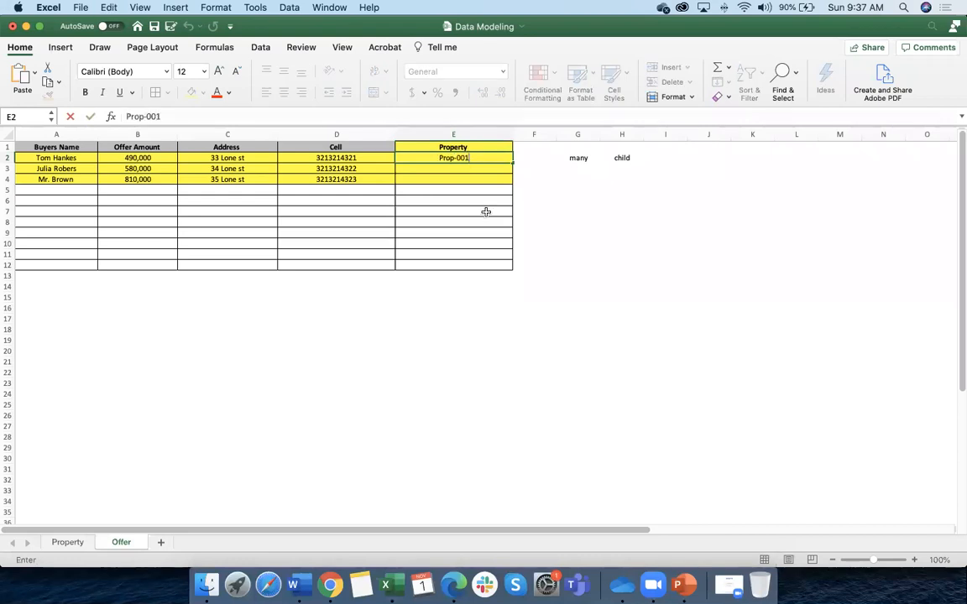
click(475, 266)
Set the second offer's Property to Prop-002 and the third offer's to Prop-001
click(442, 168)
double_click(462, 169)
key(super+v)
key(BackSpace)
text(2)
key(Return)
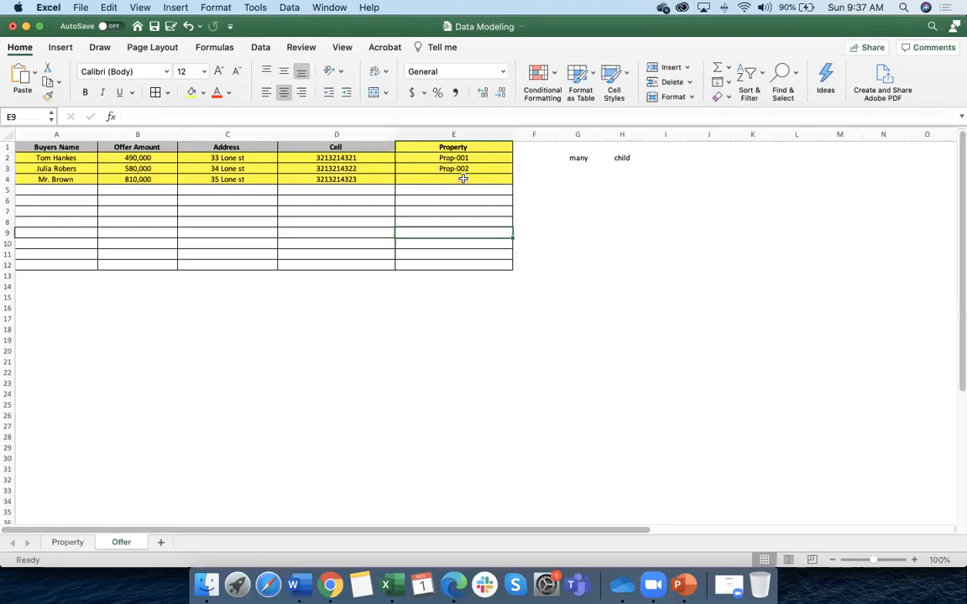
double_click(460, 179)
key(super+v)
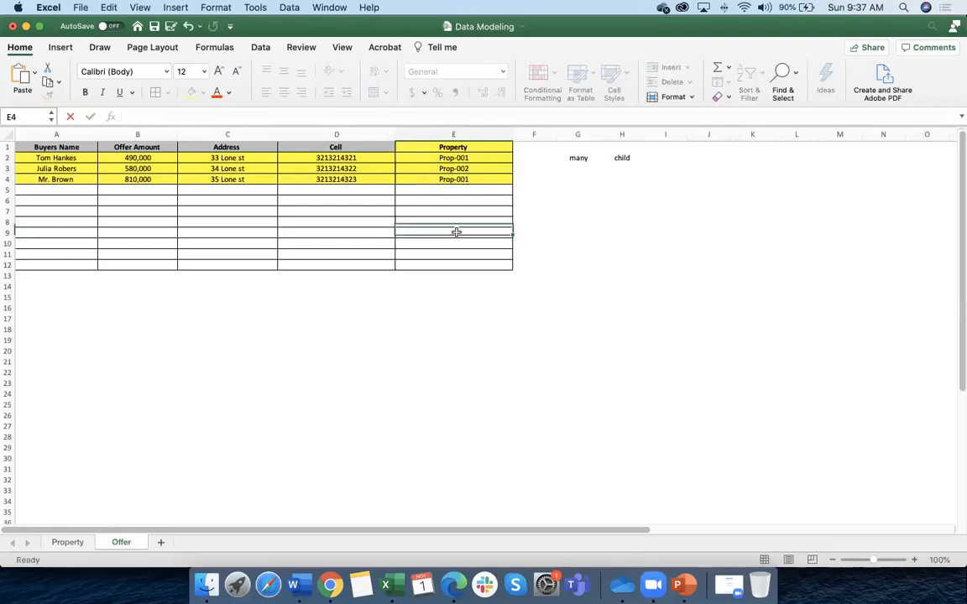
click(455, 233)
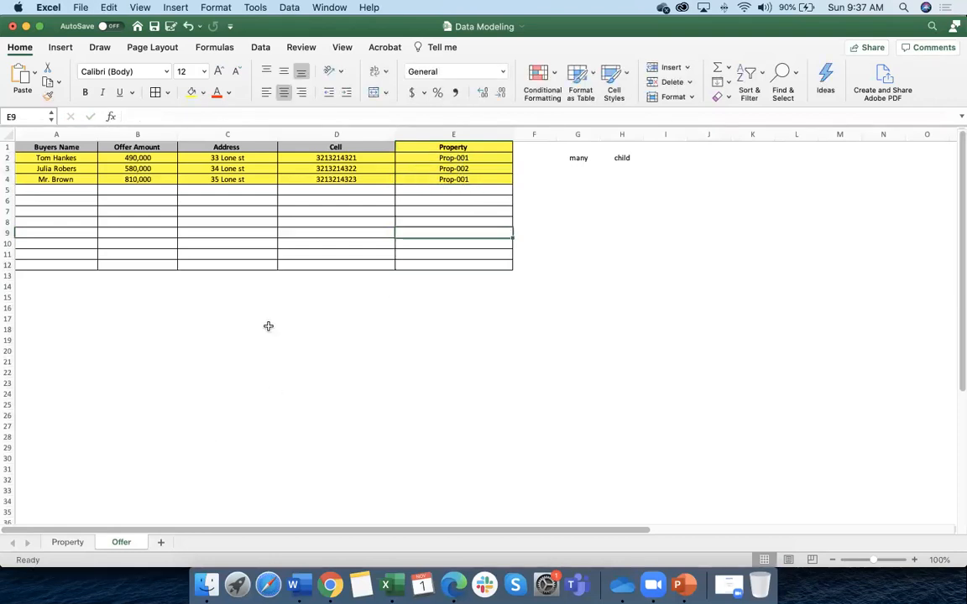
click(69, 542)
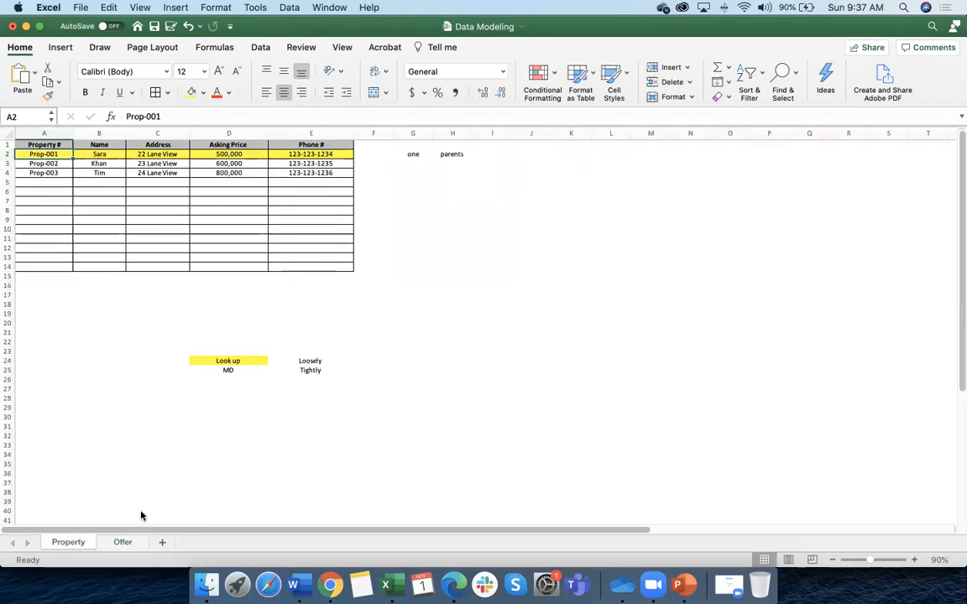
Compare the Property and Offer sheets, ending on the Offer sheet with offers keyed to property IDs
click(375, 156)
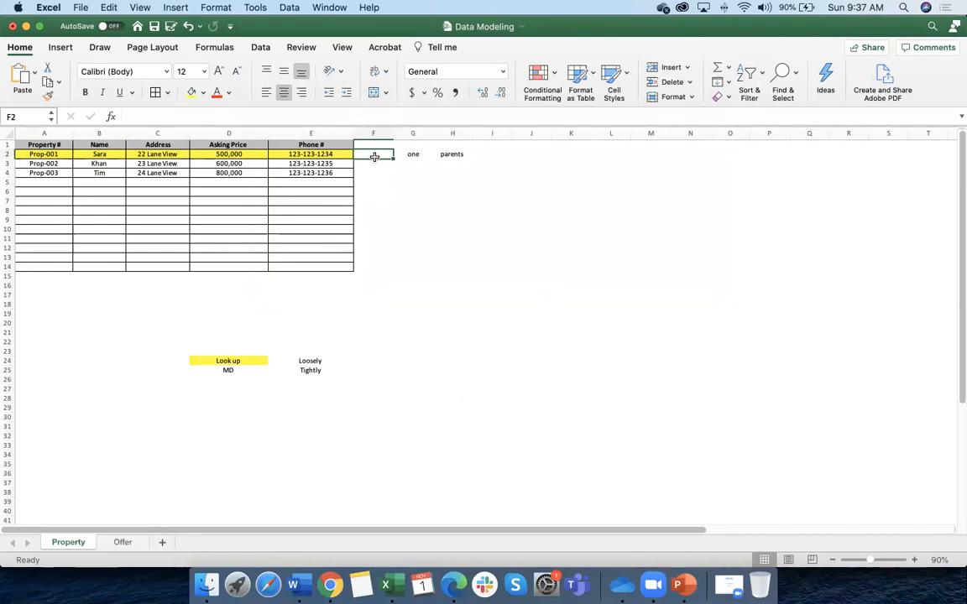
click(123, 543)
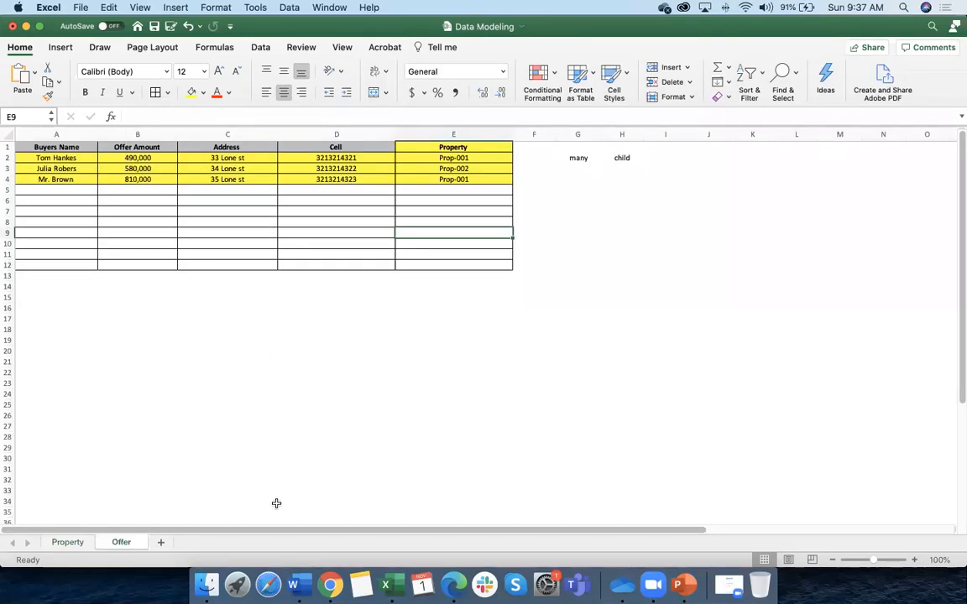
click(72, 543)
scroll(252, 492, down, 2)
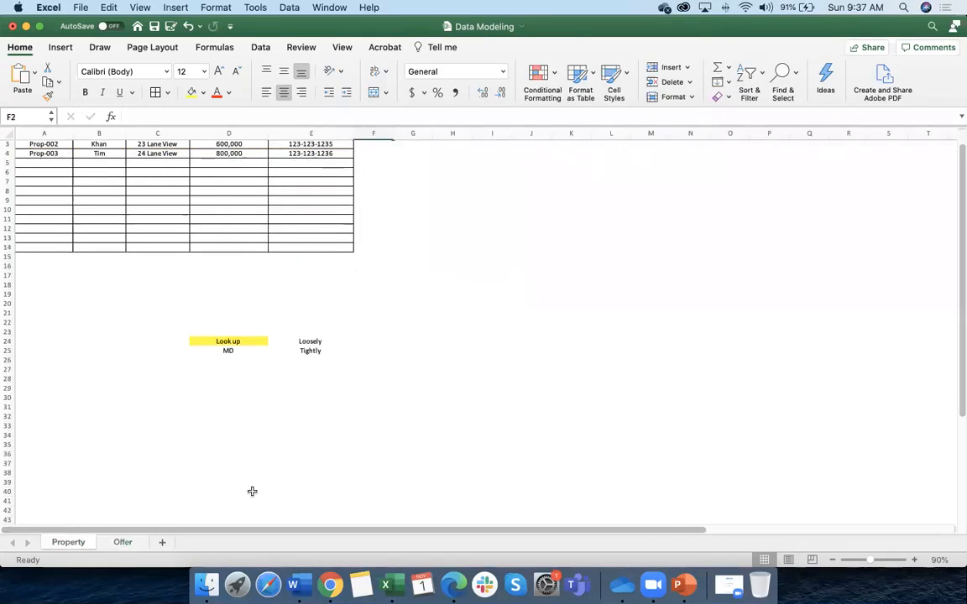
scroll(252, 492, up, 3)
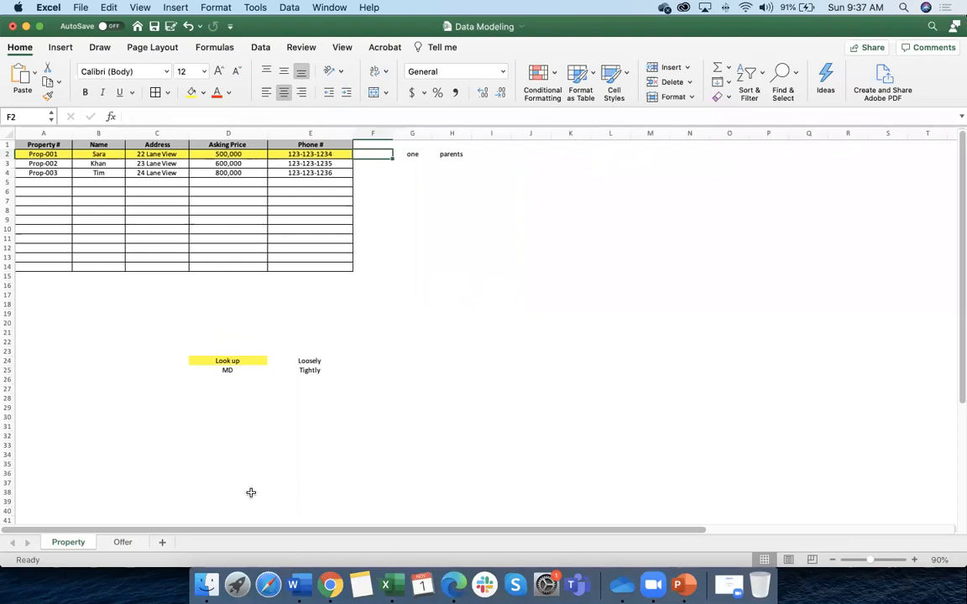
click(130, 543)
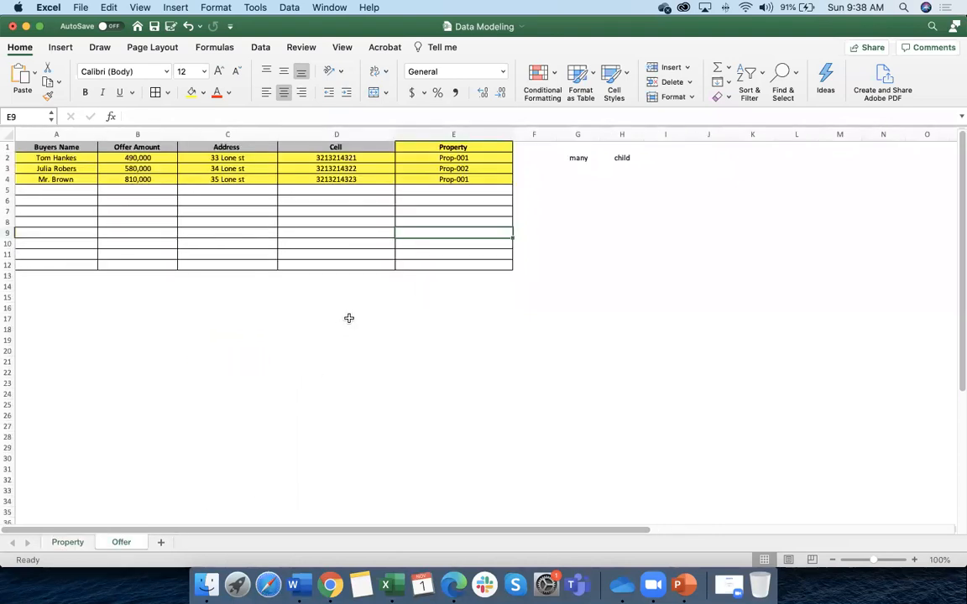
Select the Property column heading and browse fill colours without changing them
click(446, 148)
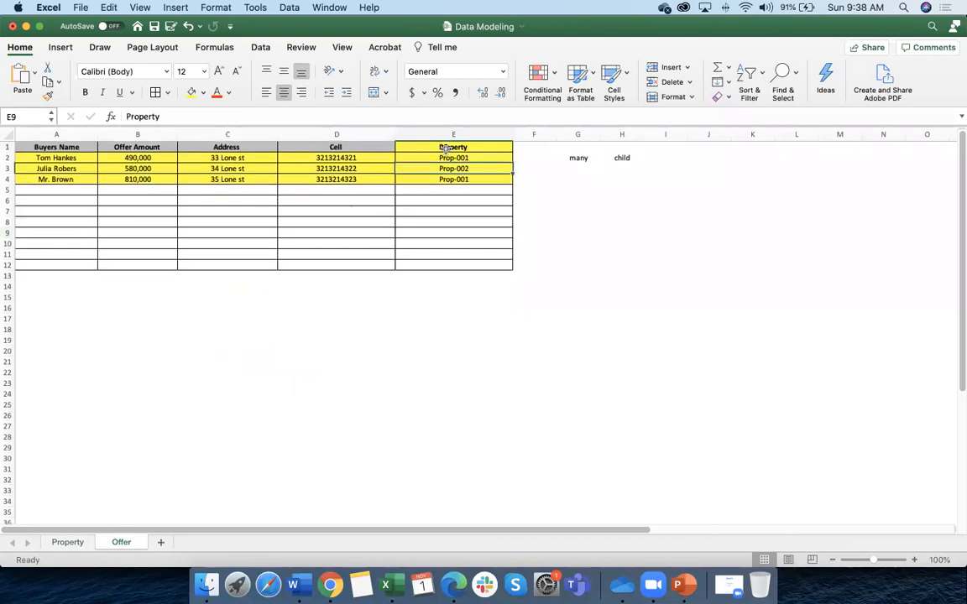
click(203, 93)
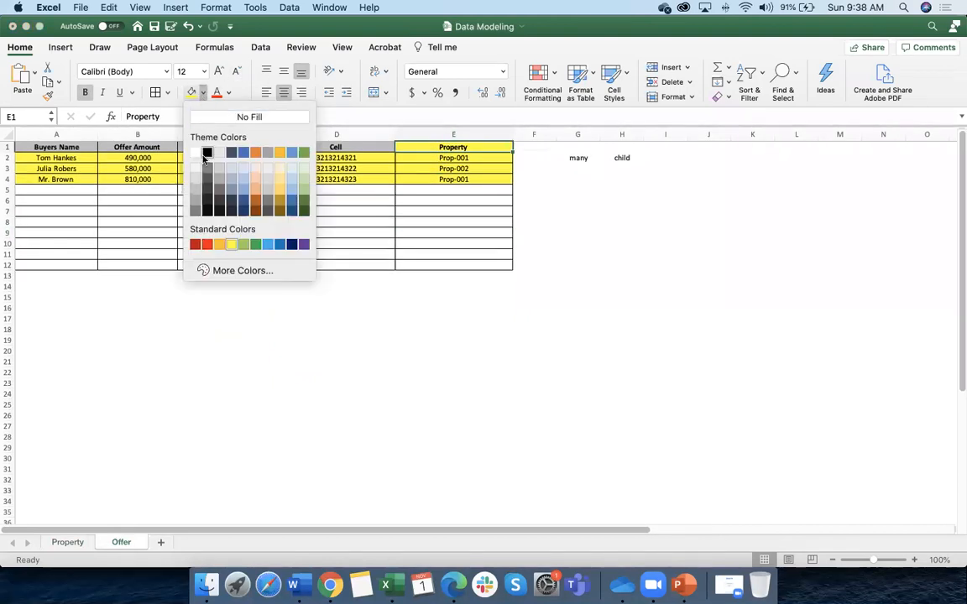
click(281, 266)
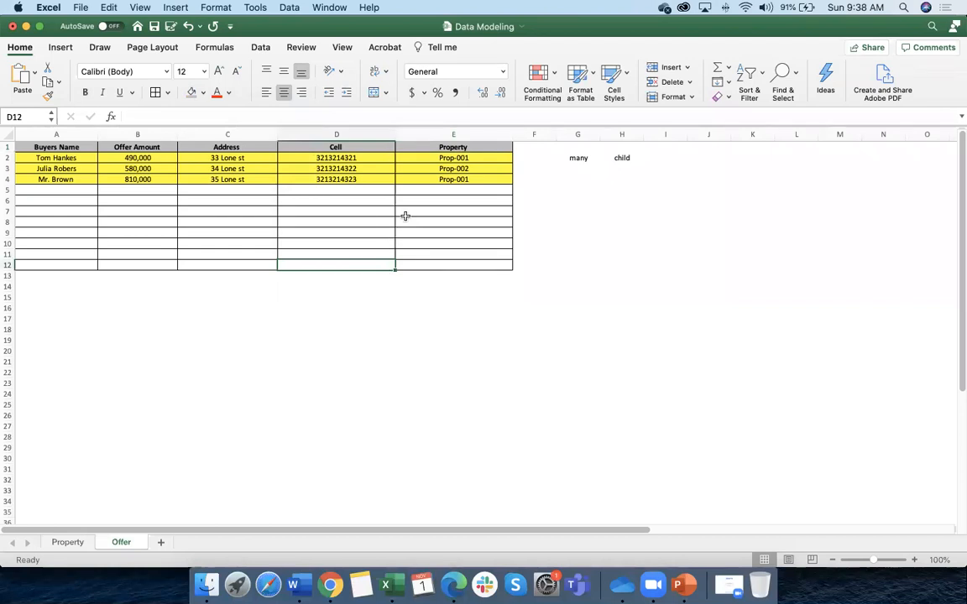
click(388, 349)
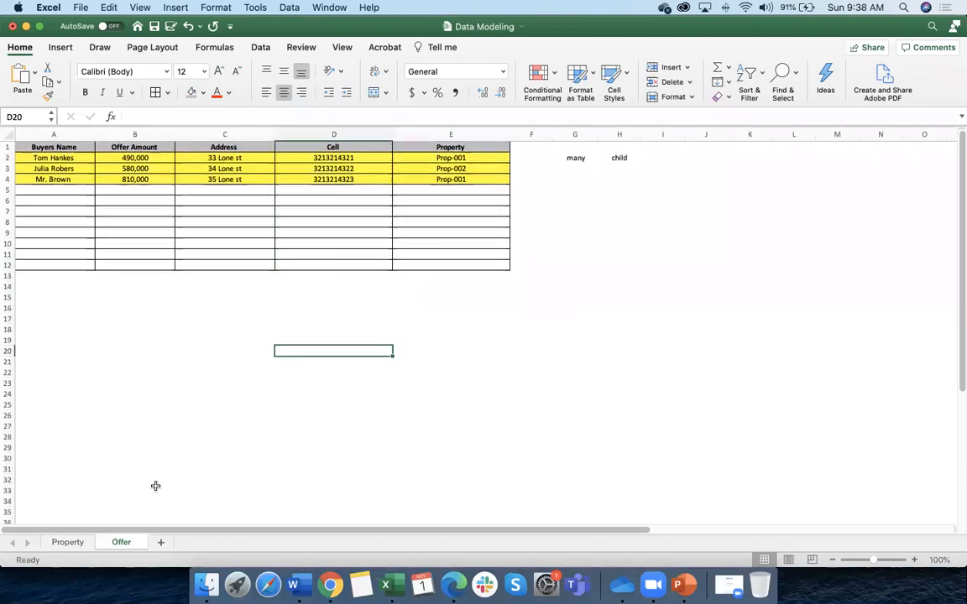
Flip between the Property and Offer sheets, ending on the Property sheet
click(69, 542)
click(125, 542)
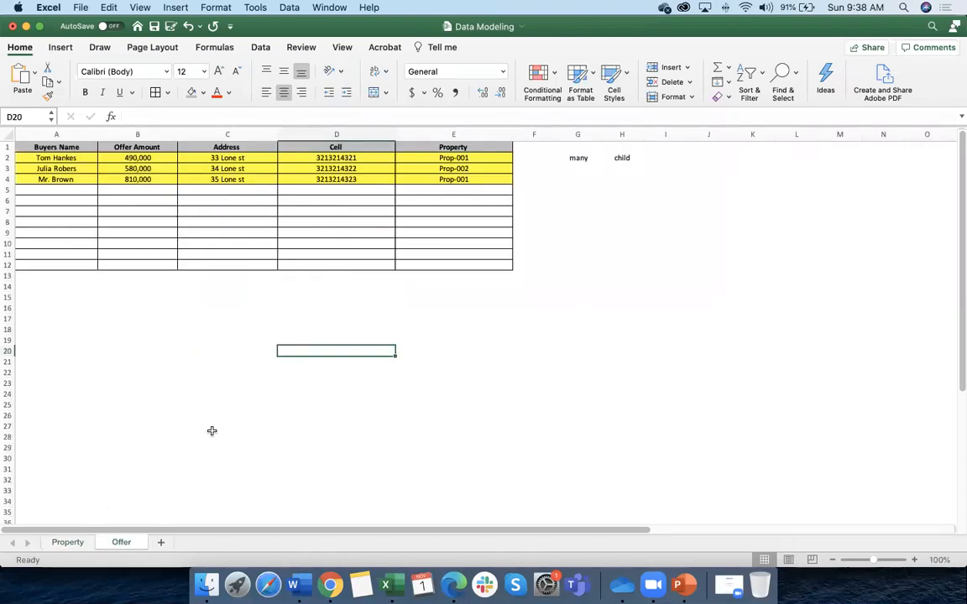
click(75, 542)
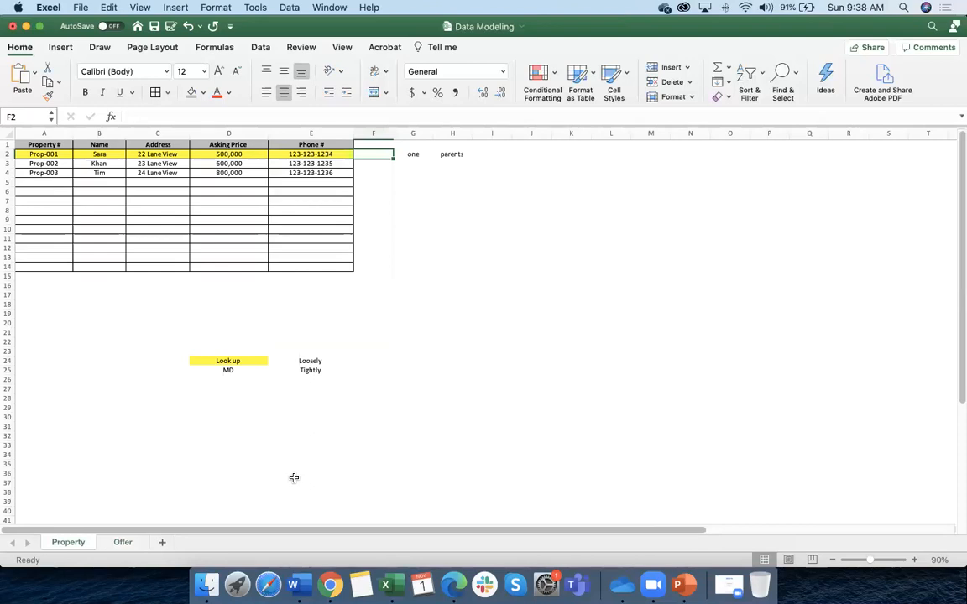
click(123, 543)
click(67, 543)
click(118, 543)
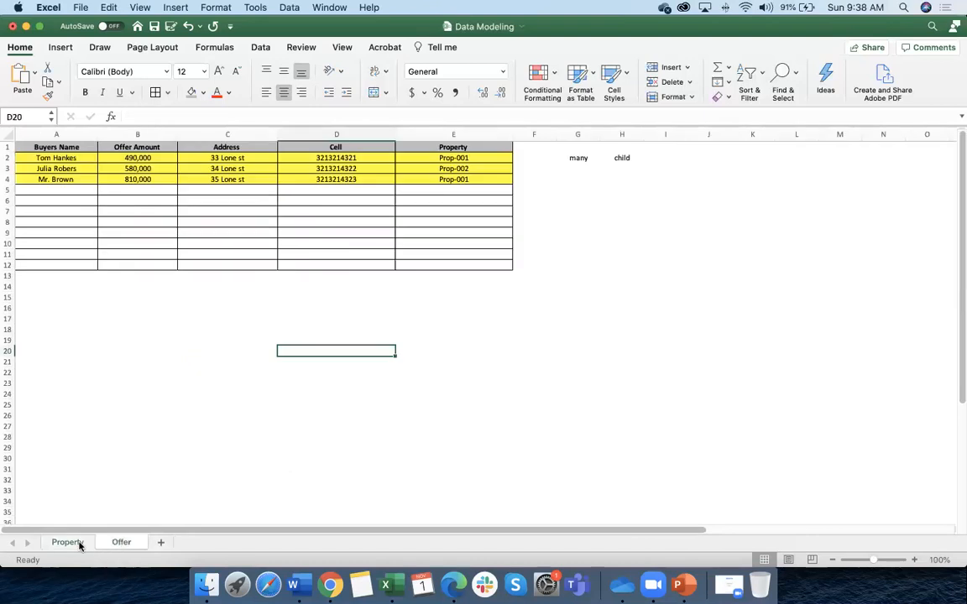
click(80, 543)
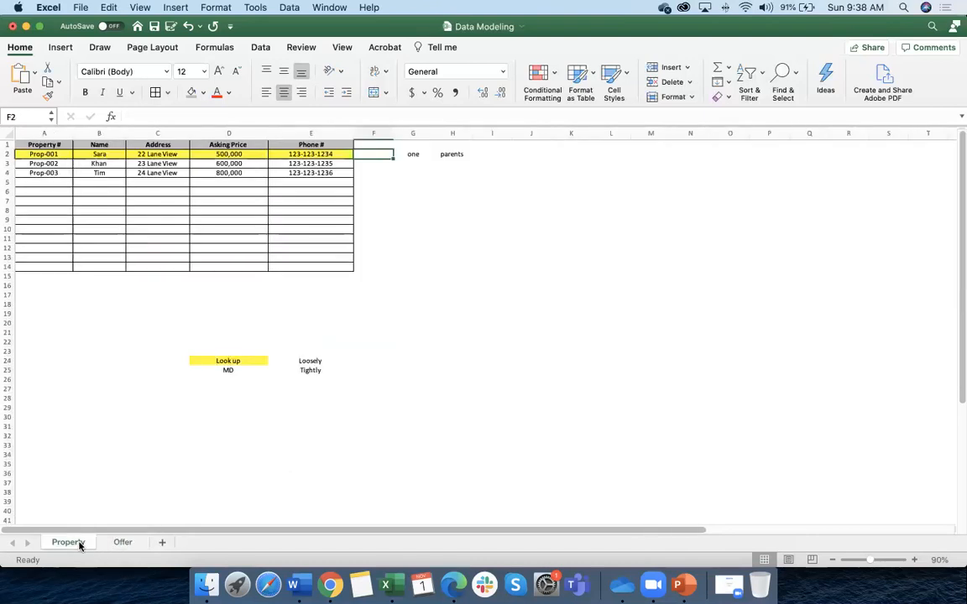
click(122, 543)
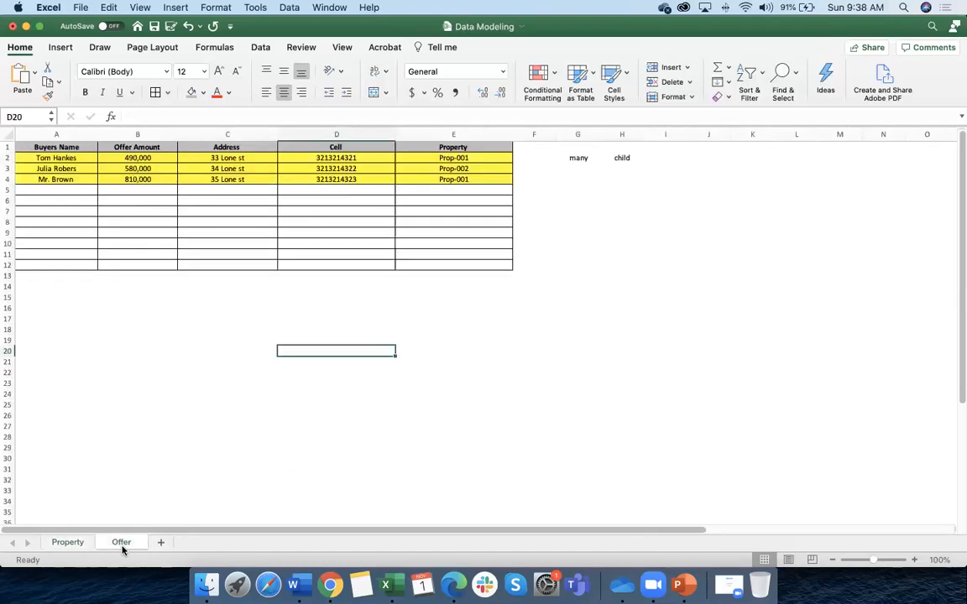
click(74, 544)
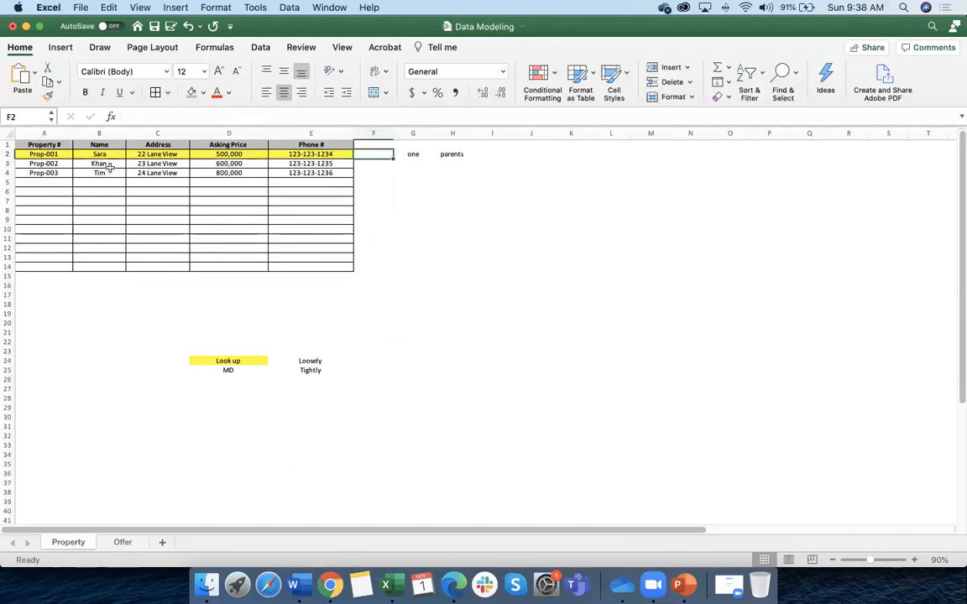
key(Home)
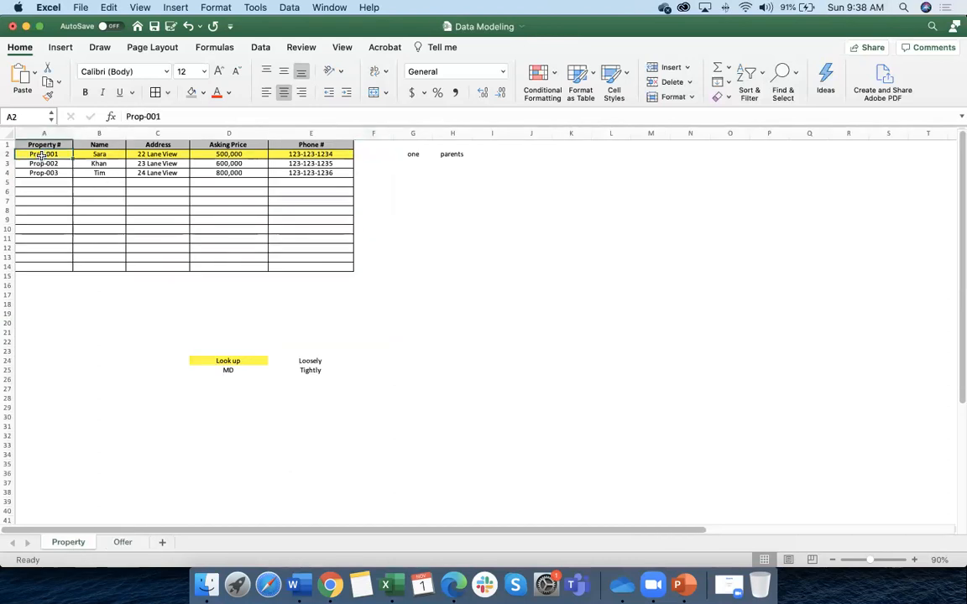
click(122, 542)
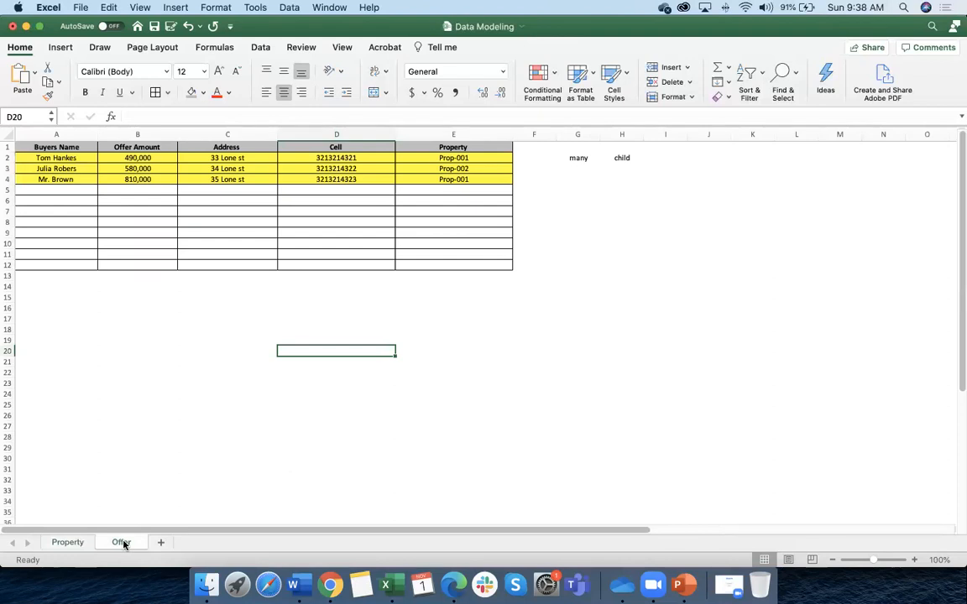
click(67, 543)
click(122, 543)
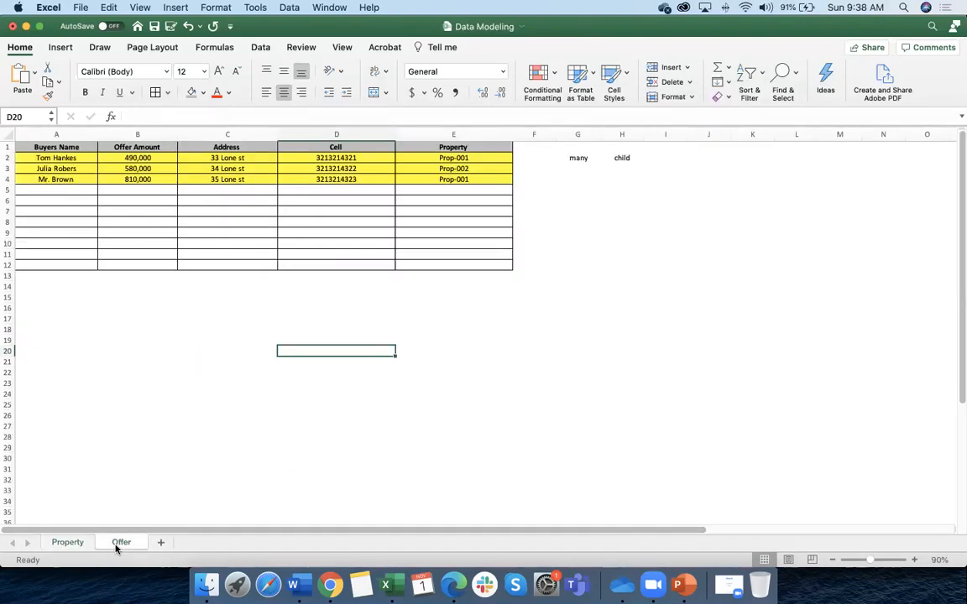
click(67, 542)
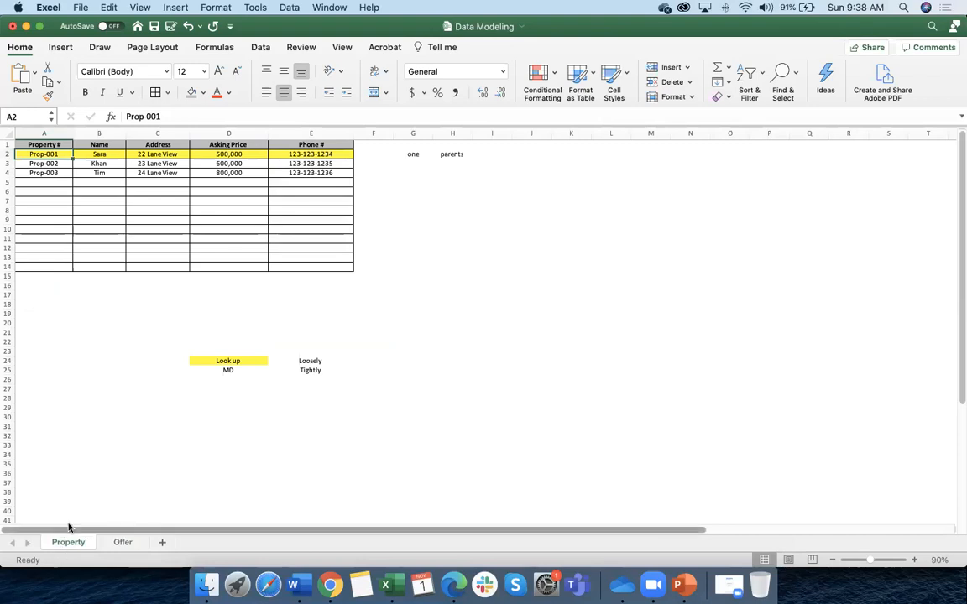
click(72, 511)
click(123, 542)
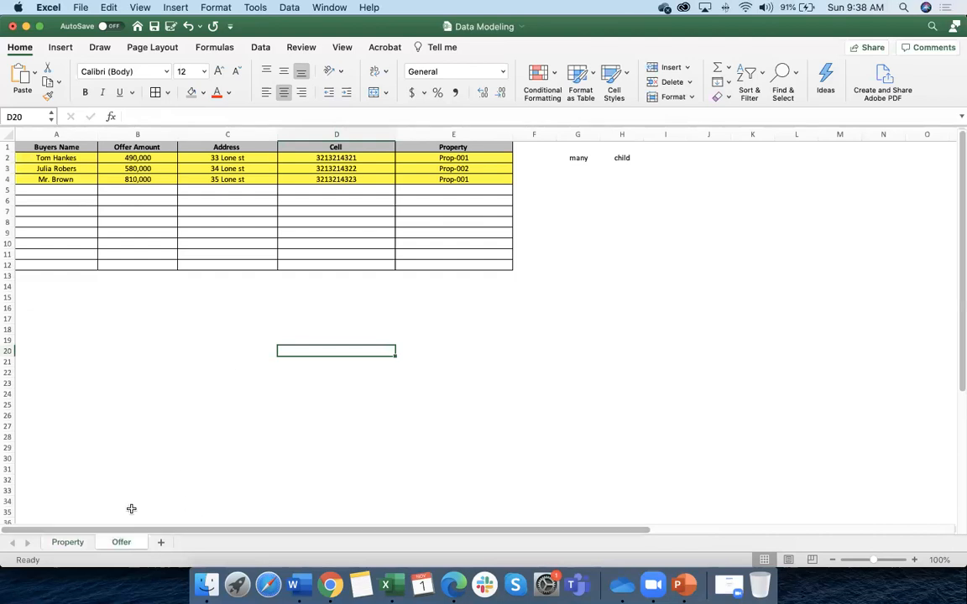
scroll(247, 420, right, 1)
scroll(340, 412, up, 1)
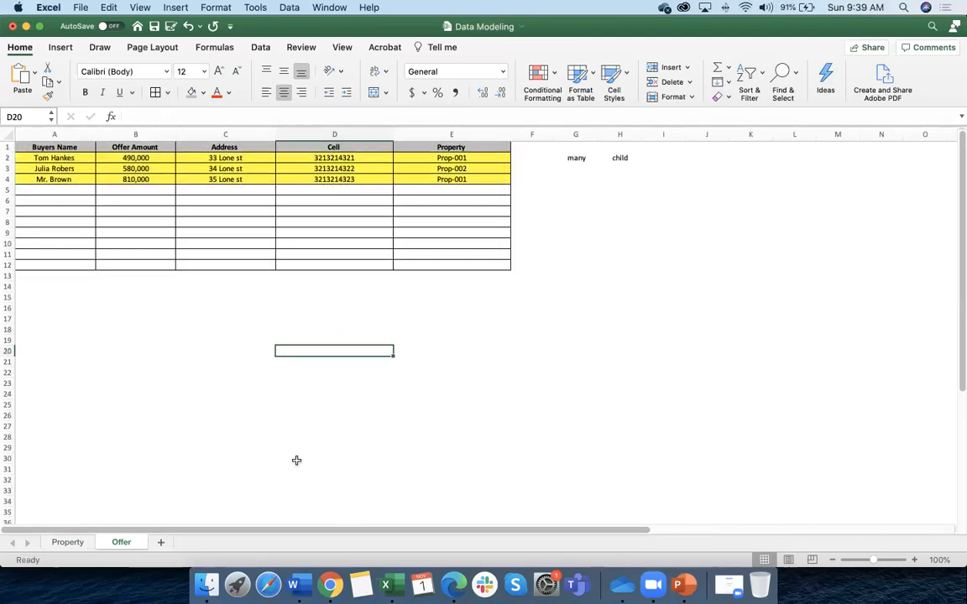
click(69, 542)
click(118, 542)
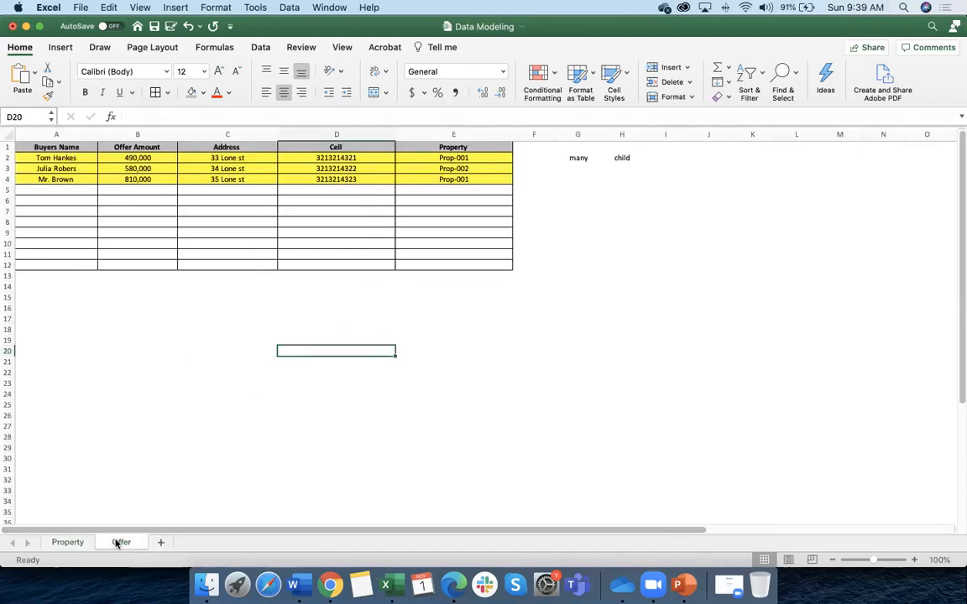
click(71, 542)
click(231, 371)
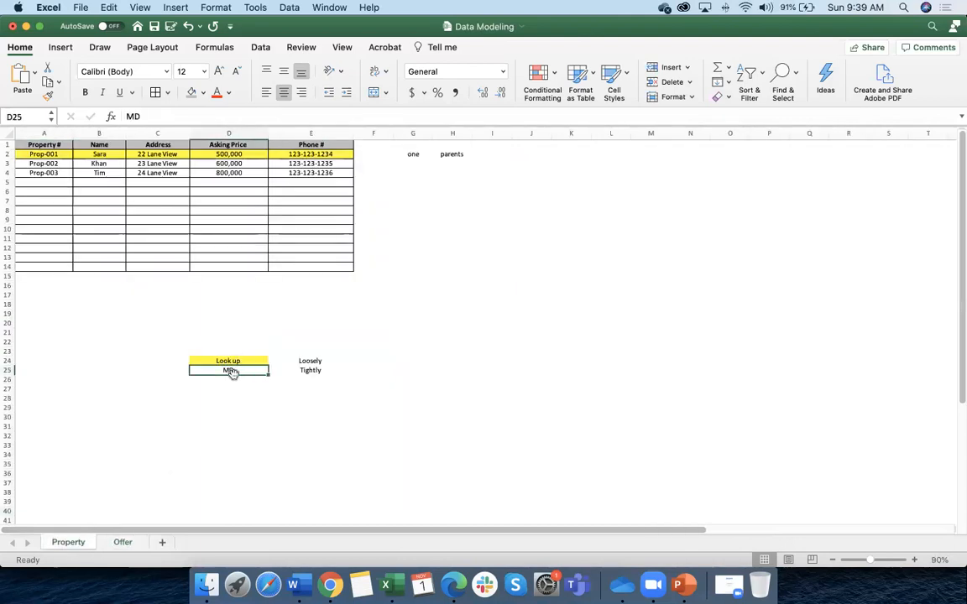
scroll(74, 202, down, 1)
scroll(80, 204, up, 1)
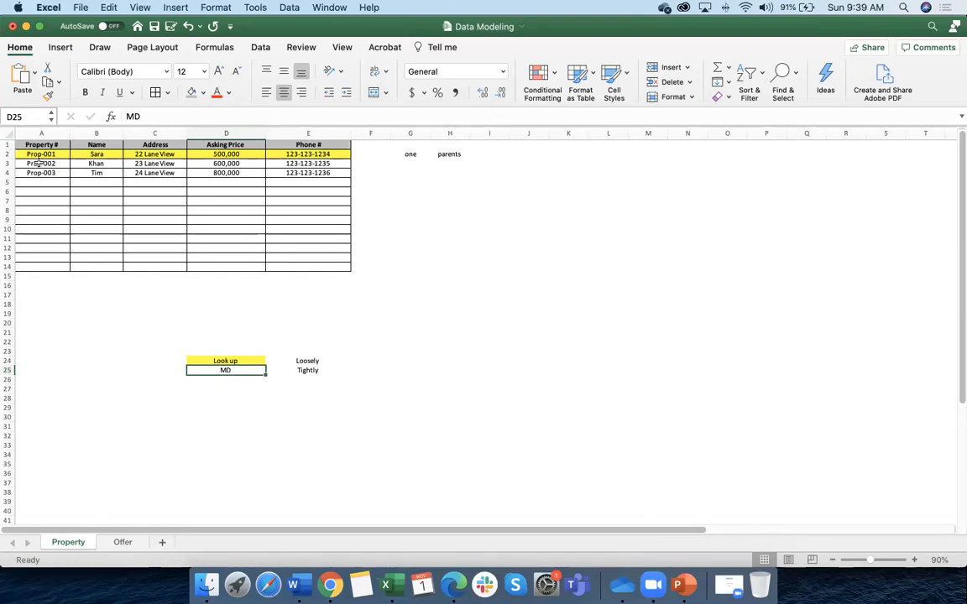
click(8, 155)
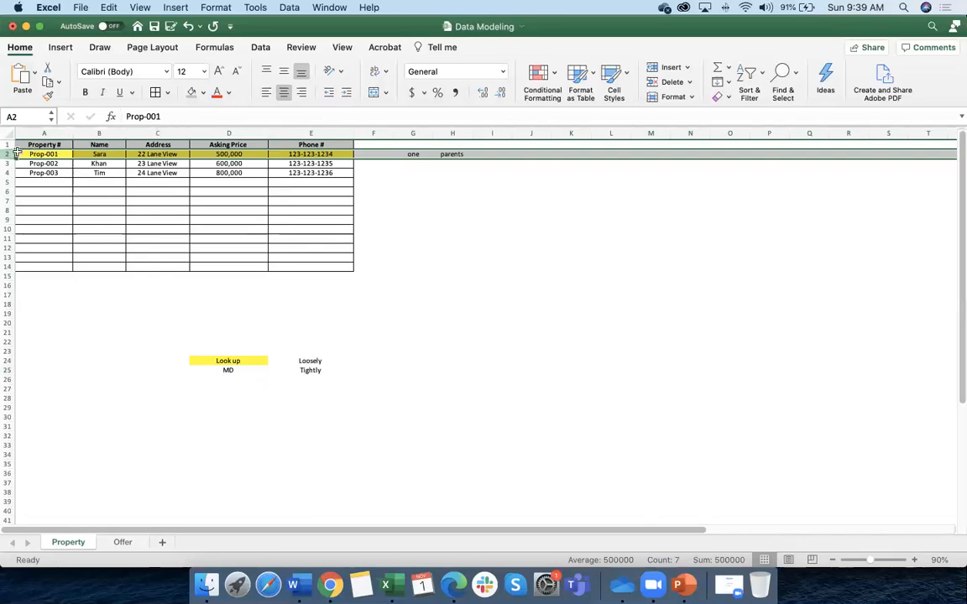
click(122, 542)
click(8, 158)
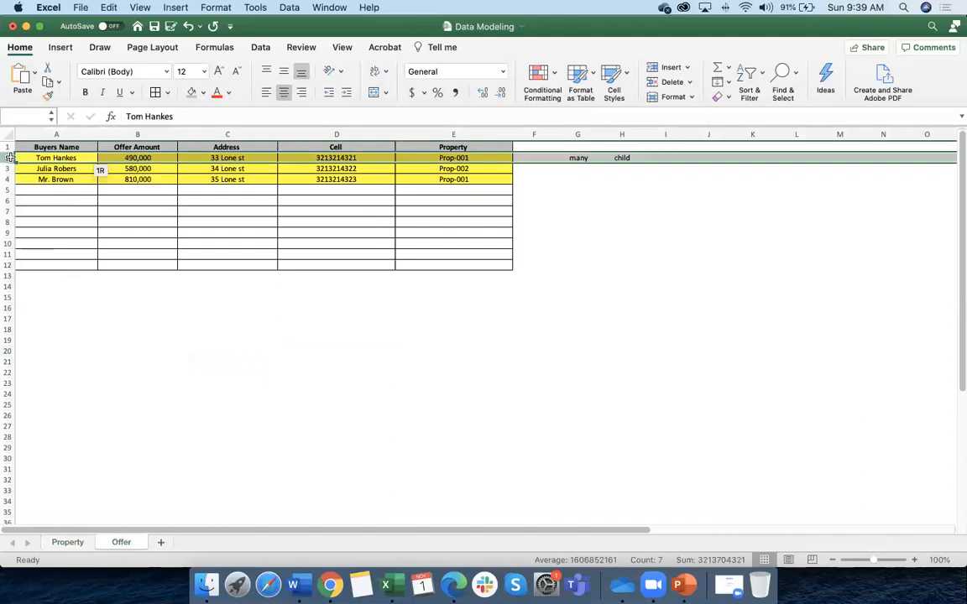
click(9, 179)
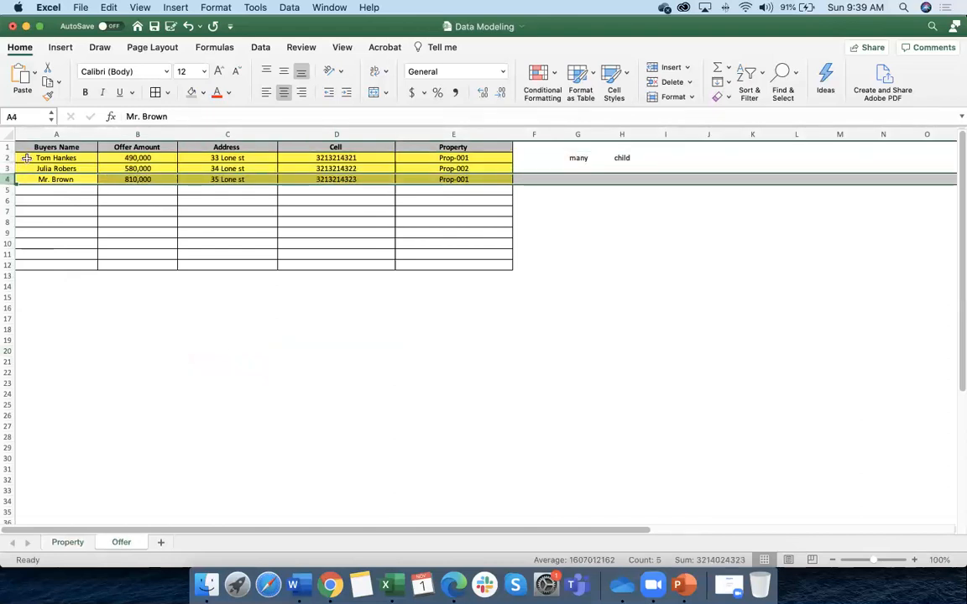
click(9, 158)
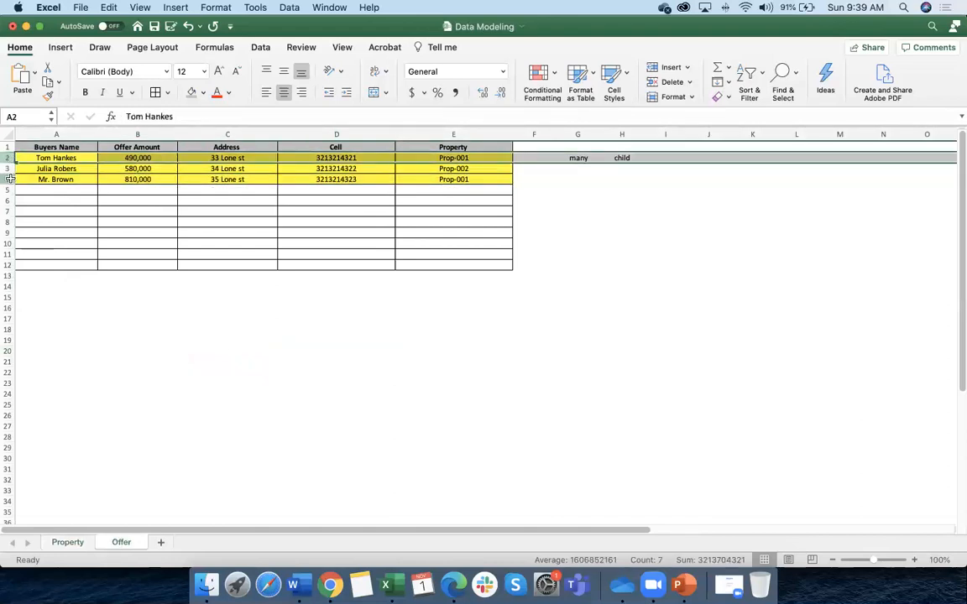
click(9, 179)
click(67, 542)
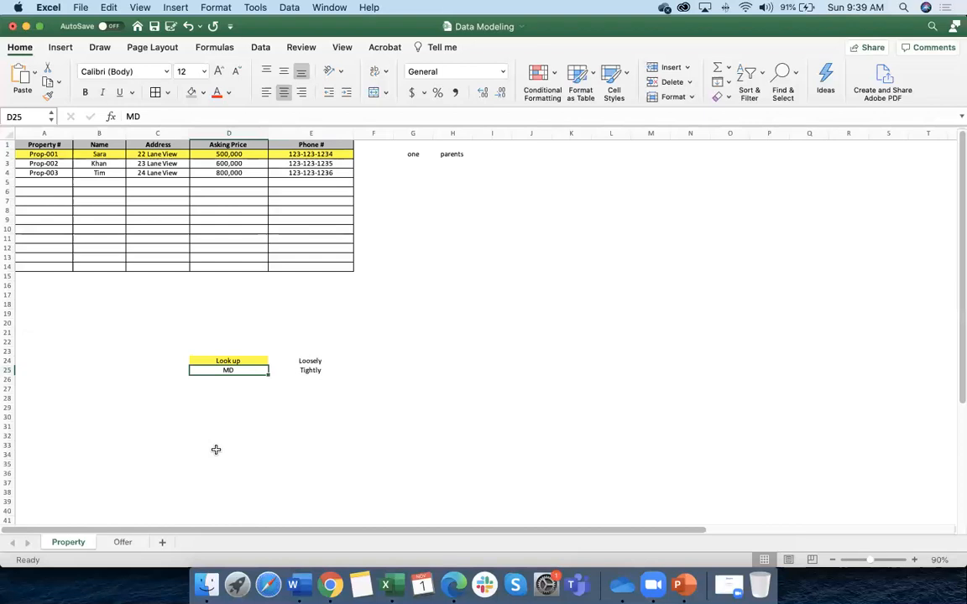
click(240, 361)
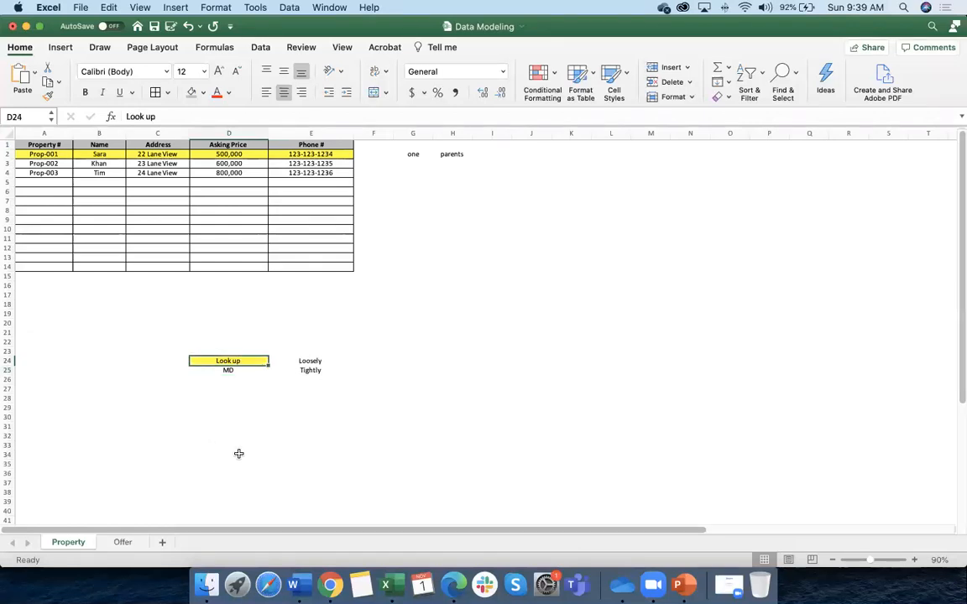
click(7, 153)
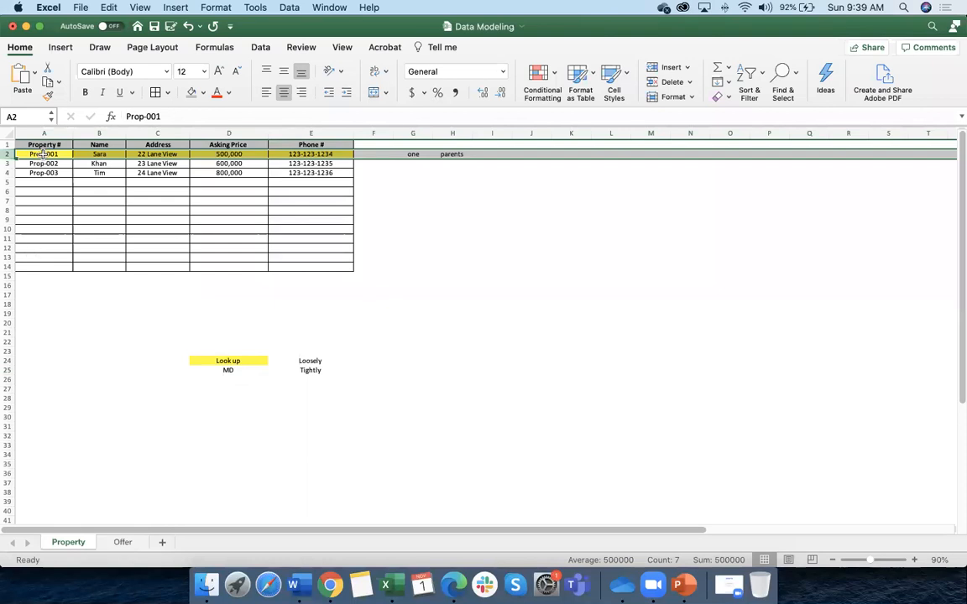
click(122, 543)
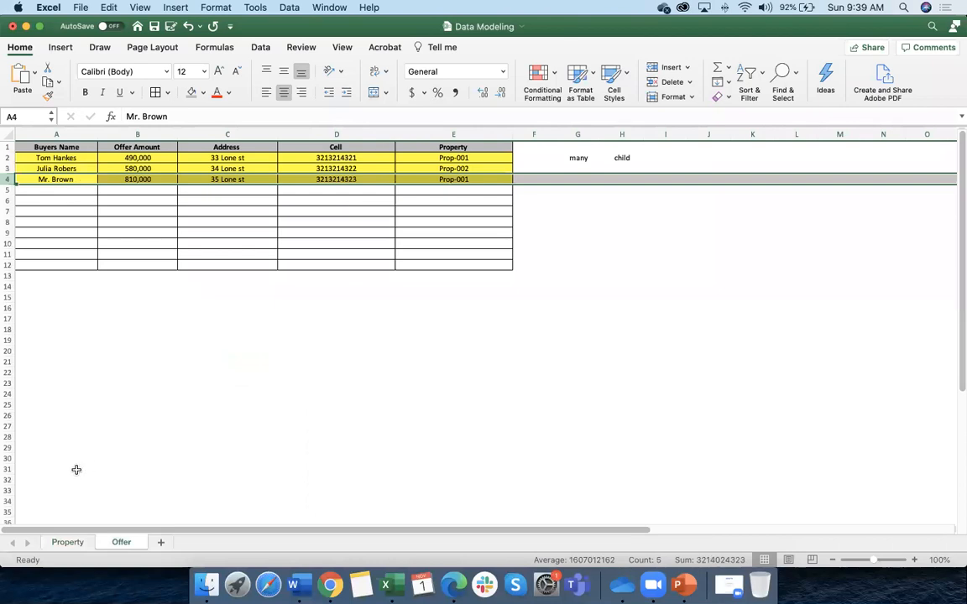
click(66, 544)
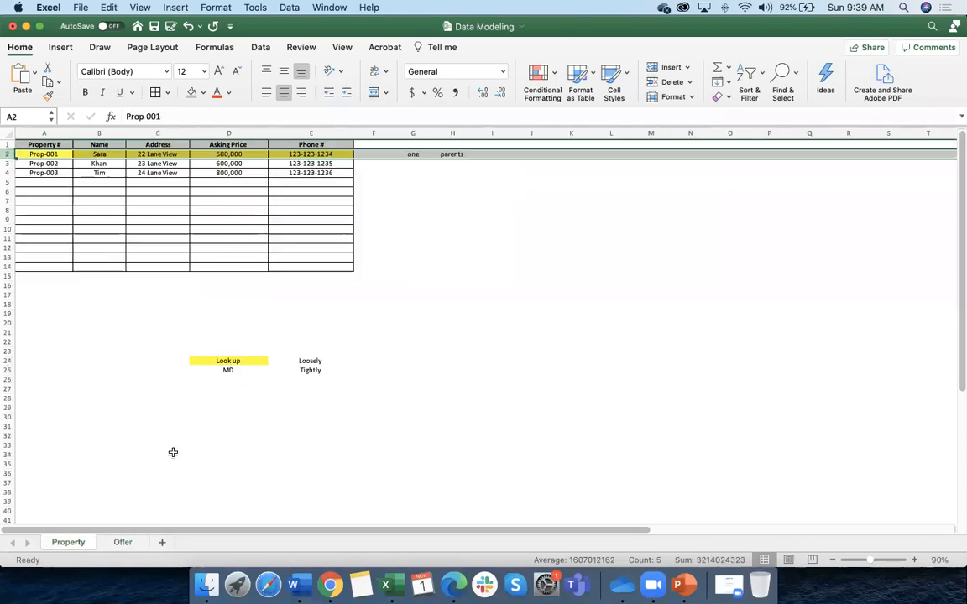
click(237, 362)
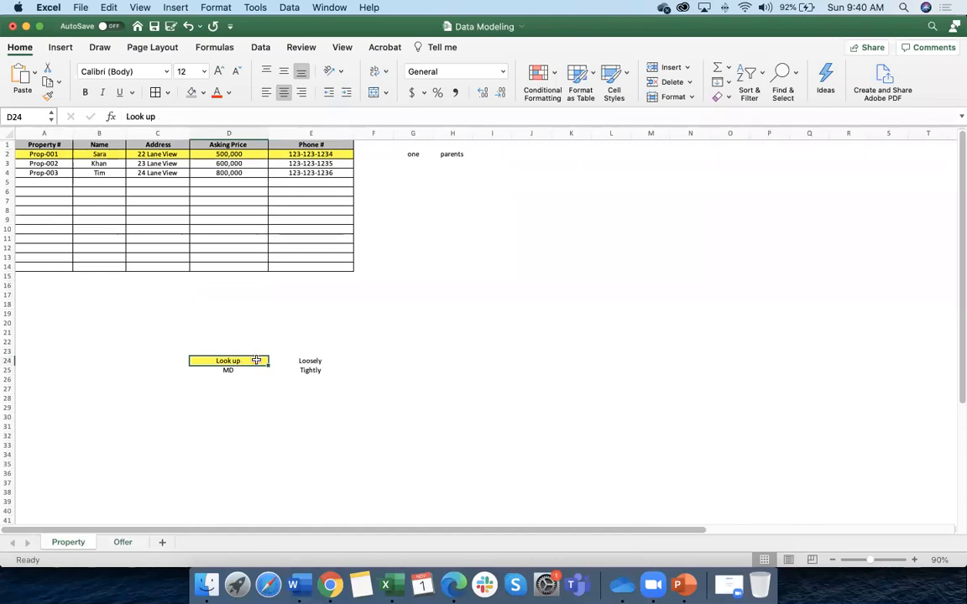
click(130, 543)
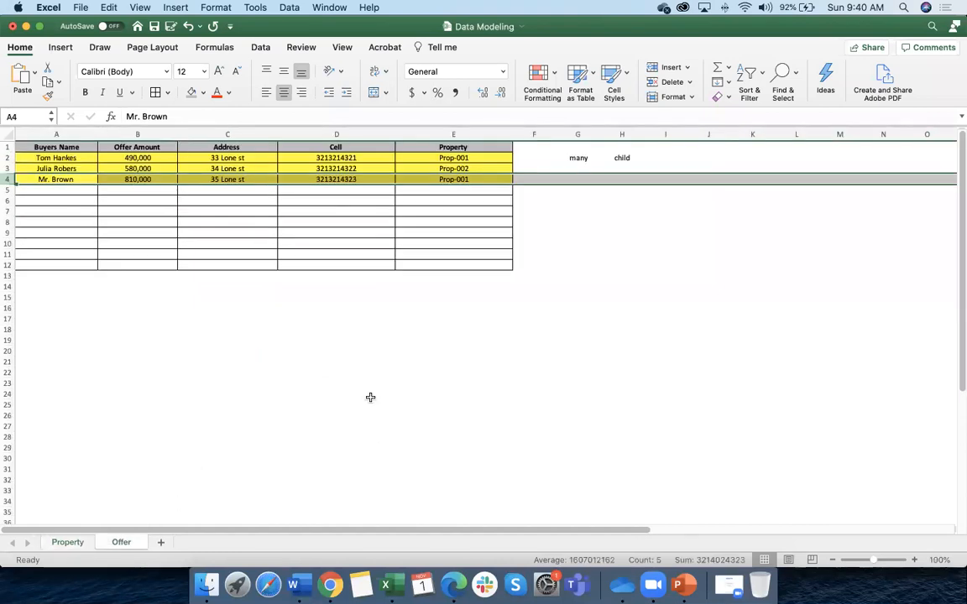
click(460, 158)
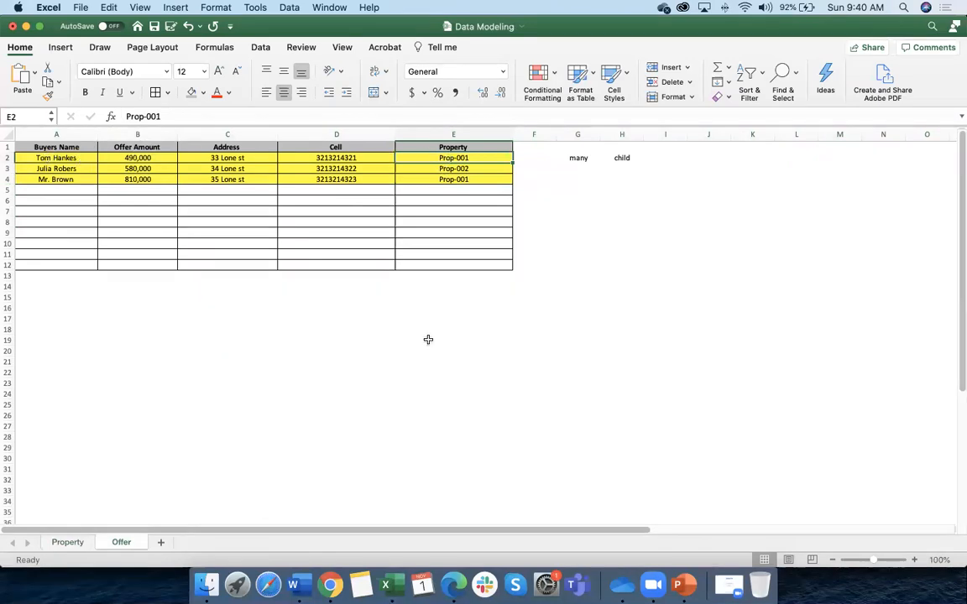
scroll(437, 160, down, 1)
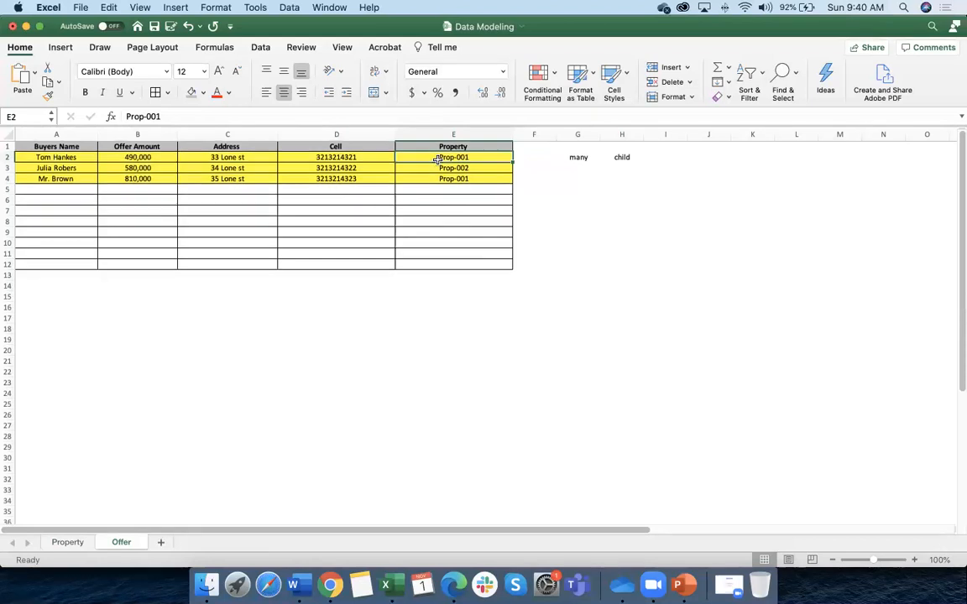
click(16, 154)
click(7, 155)
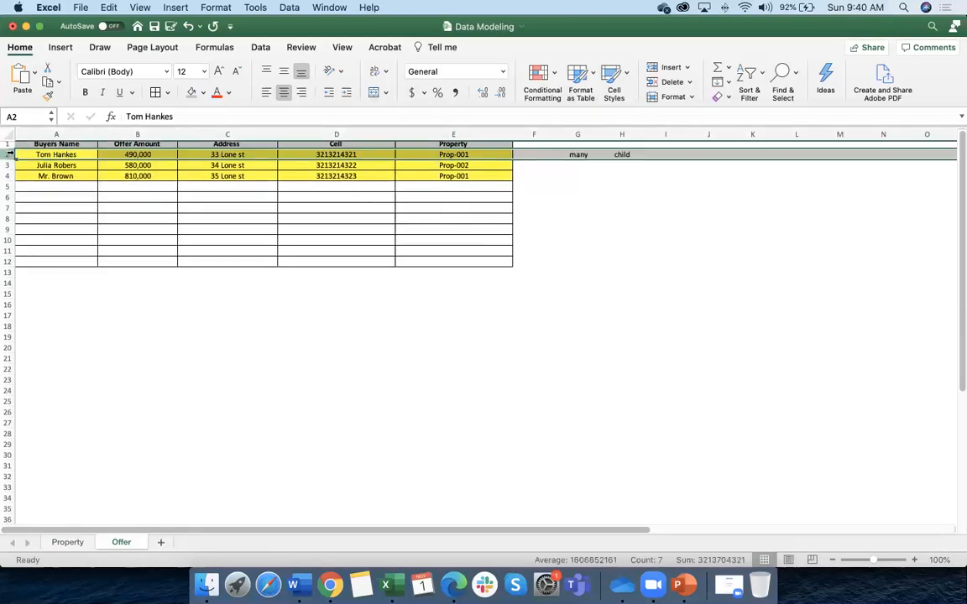
click(52, 154)
scroll(52, 156, down, 1)
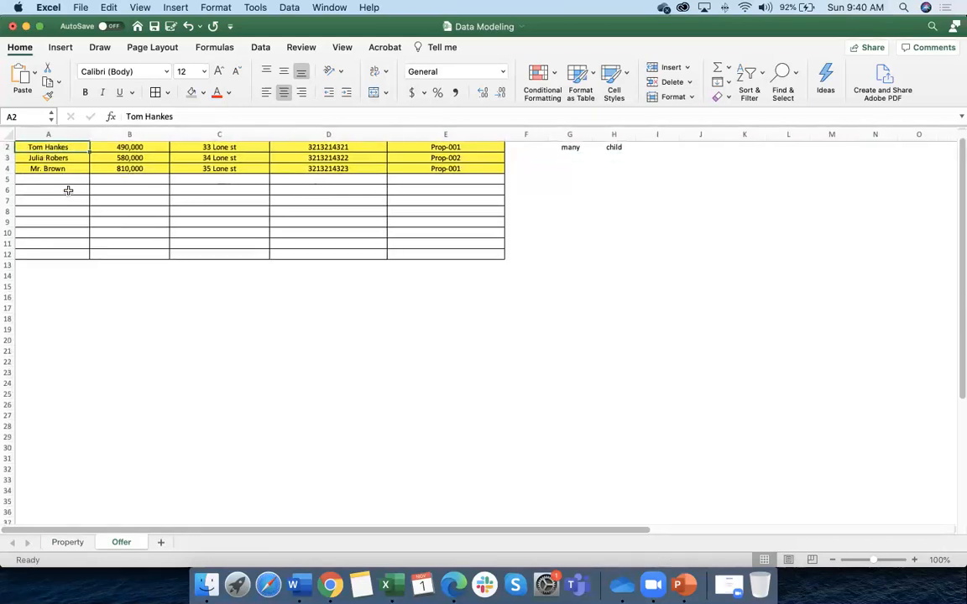
scroll(75, 194, up, 1)
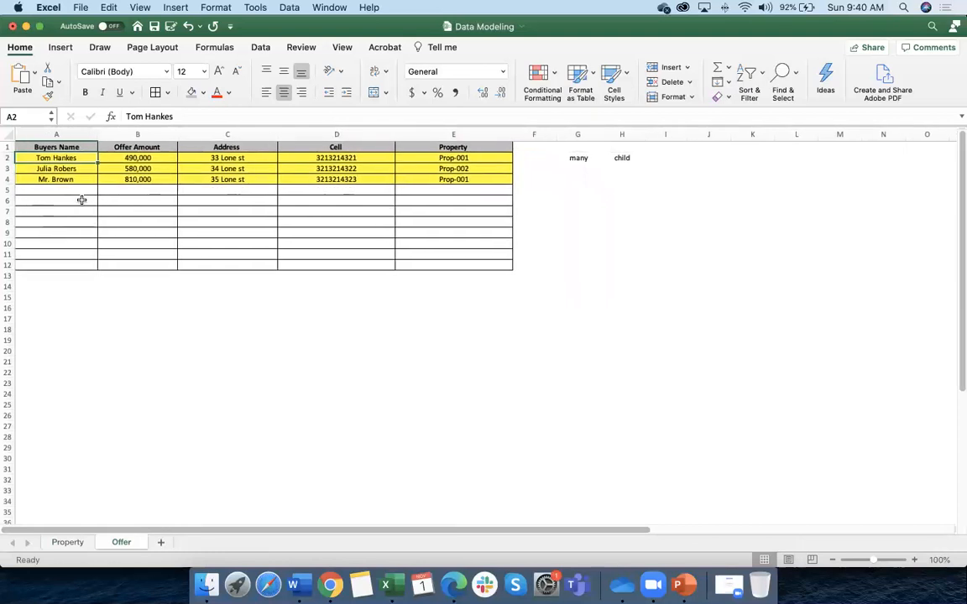
scroll(73, 160, right, 1)
click(74, 545)
scroll(69, 249, down, 5)
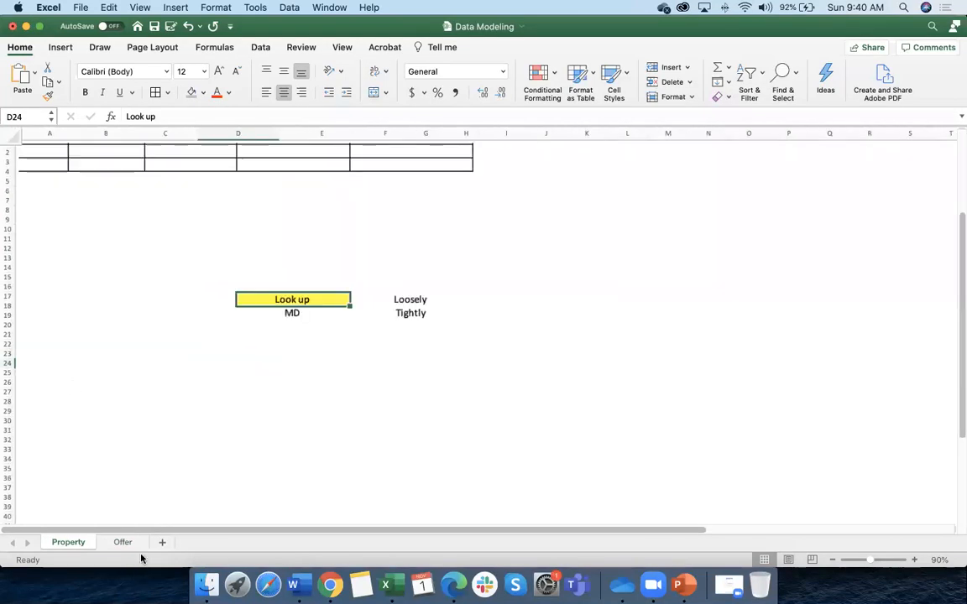
click(122, 542)
click(464, 157)
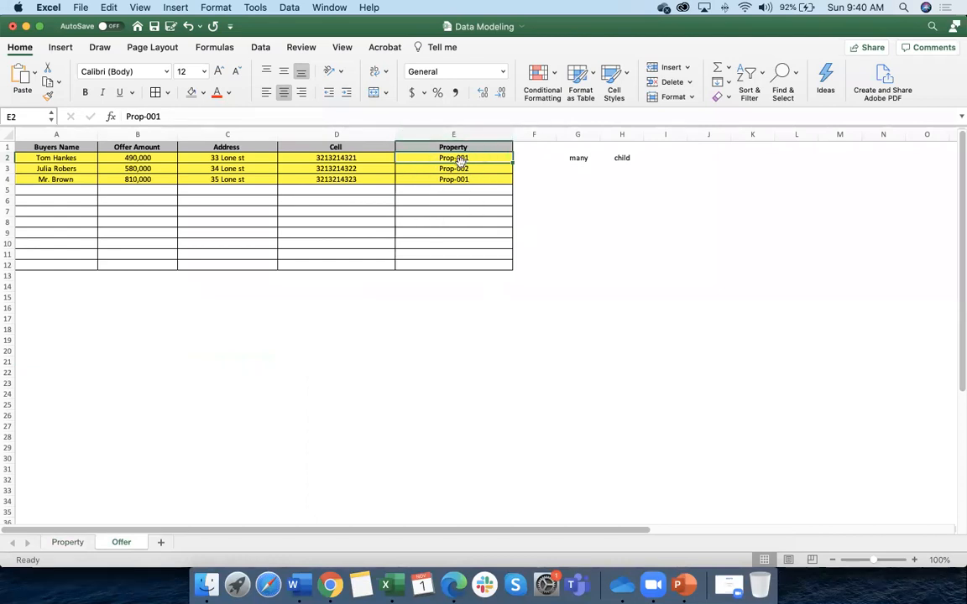
click(68, 543)
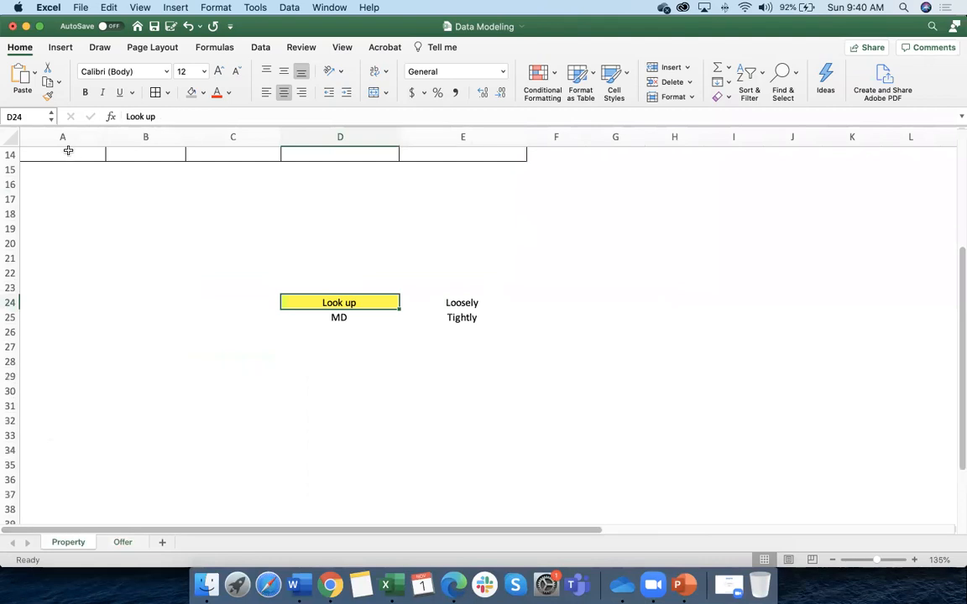
scroll(99, 305, up, 5)
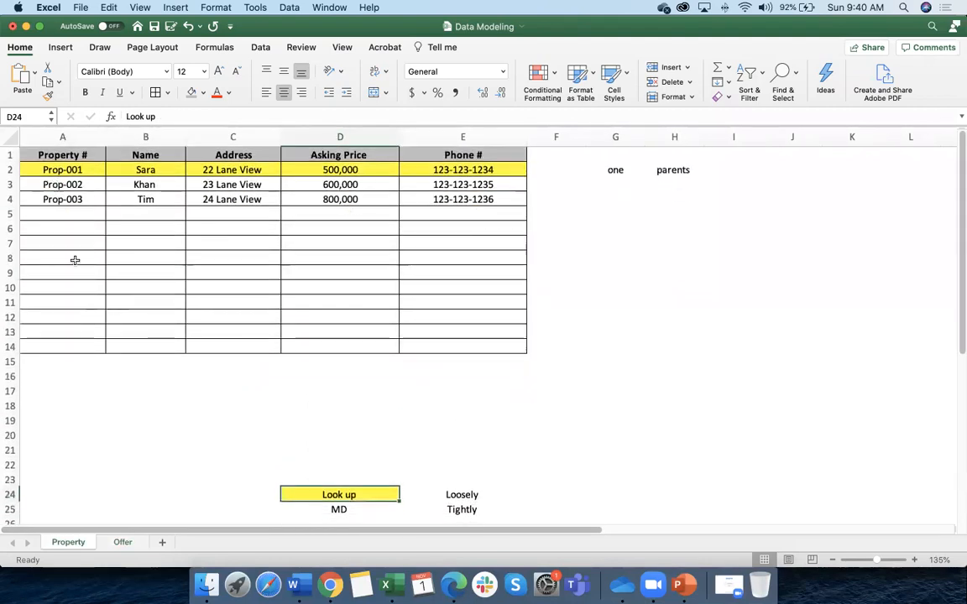
scroll(662, 433, up, 10)
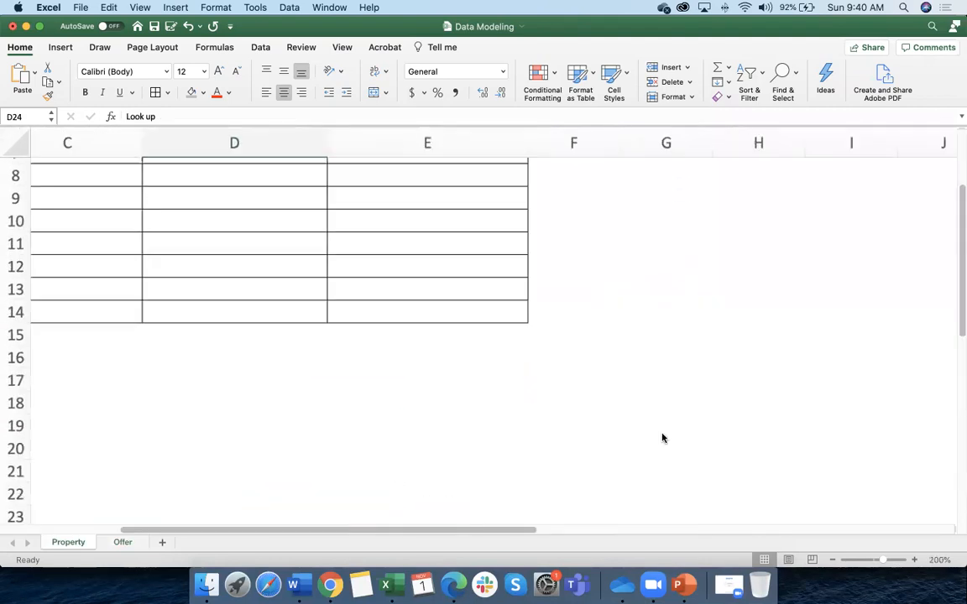
click(832, 561)
click(832, 562)
click(832, 561)
click(833, 561)
click(832, 562)
click(833, 561)
click(832, 562)
click(833, 561)
scroll(216, 315, left, 6)
scroll(267, 328, up, 5)
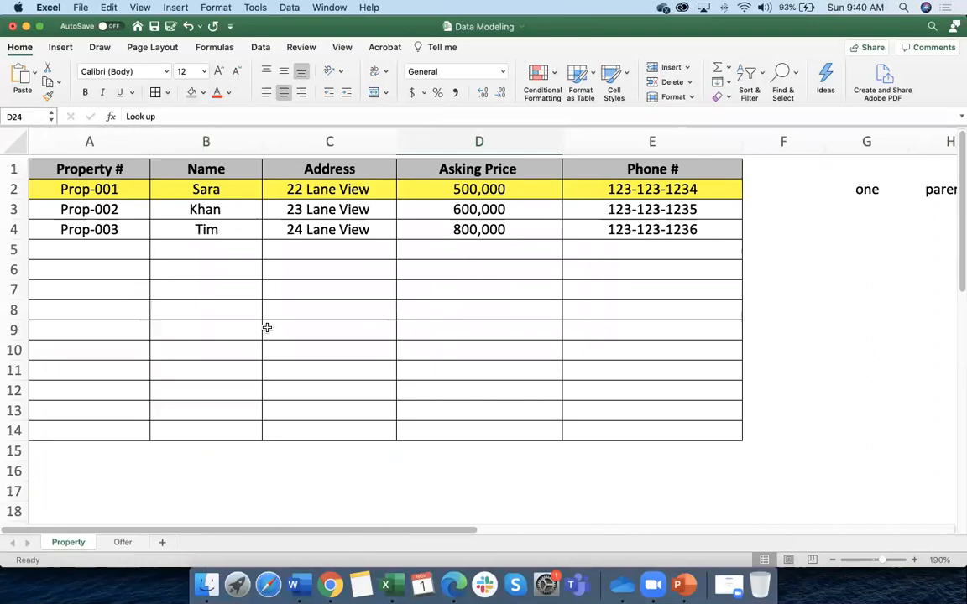
click(832, 562)
click(833, 562)
click(833, 562)
click(832, 562)
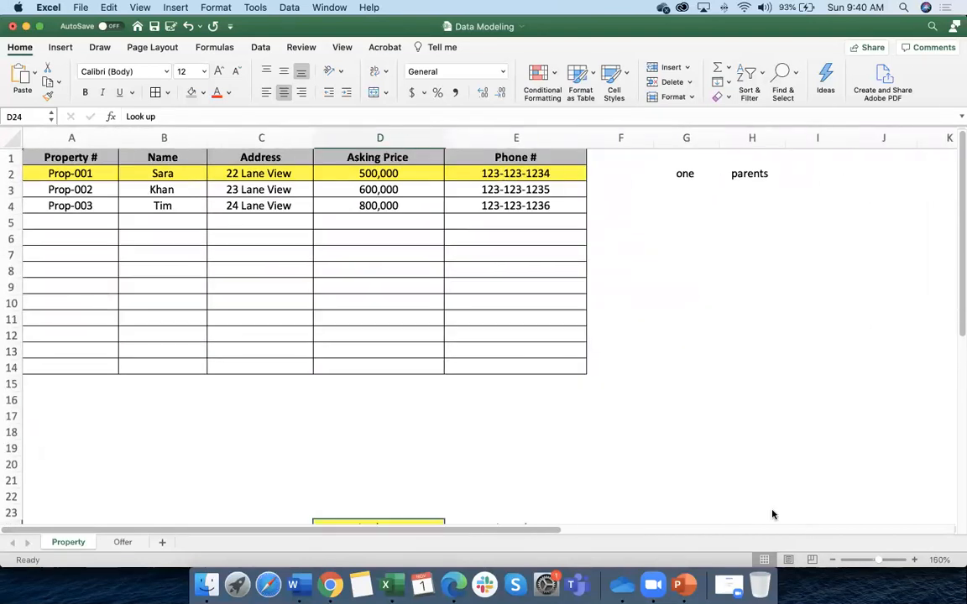
click(832, 560)
click(832, 560)
click(832, 560)
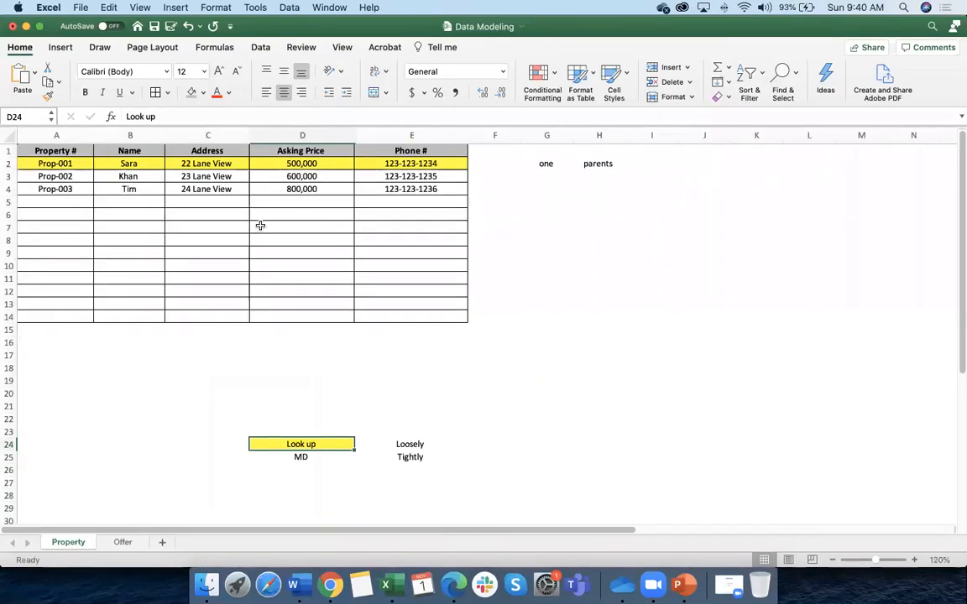
click(122, 542)
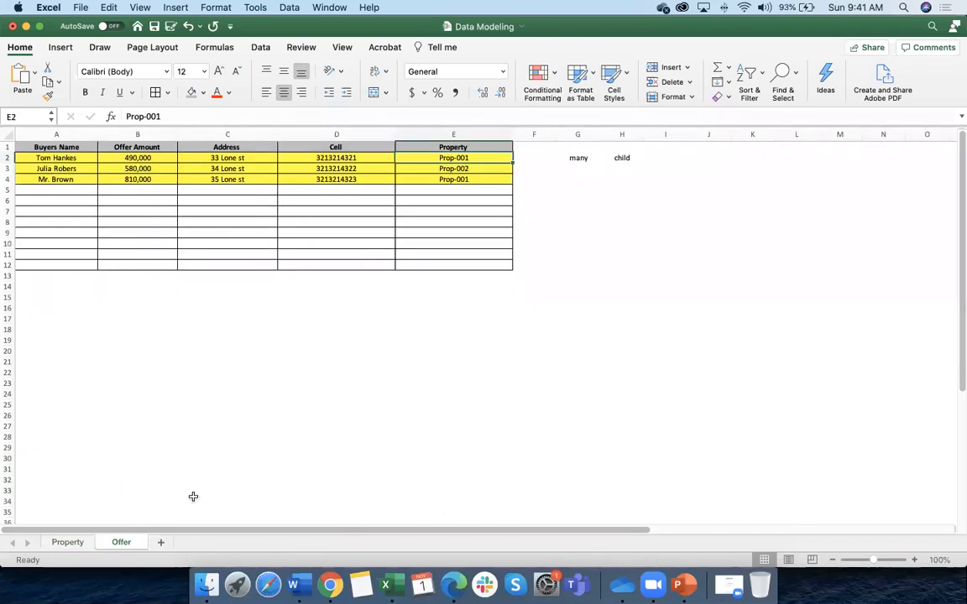
Open Object Manager in Salesforce Setup, glancing back at the Data Modeling workbook
click(330, 585)
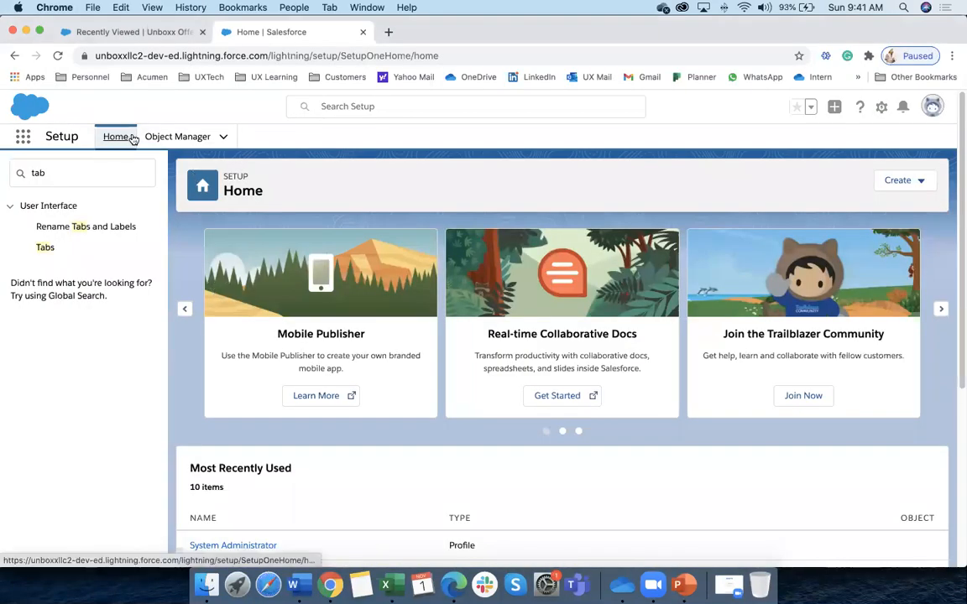
click(188, 139)
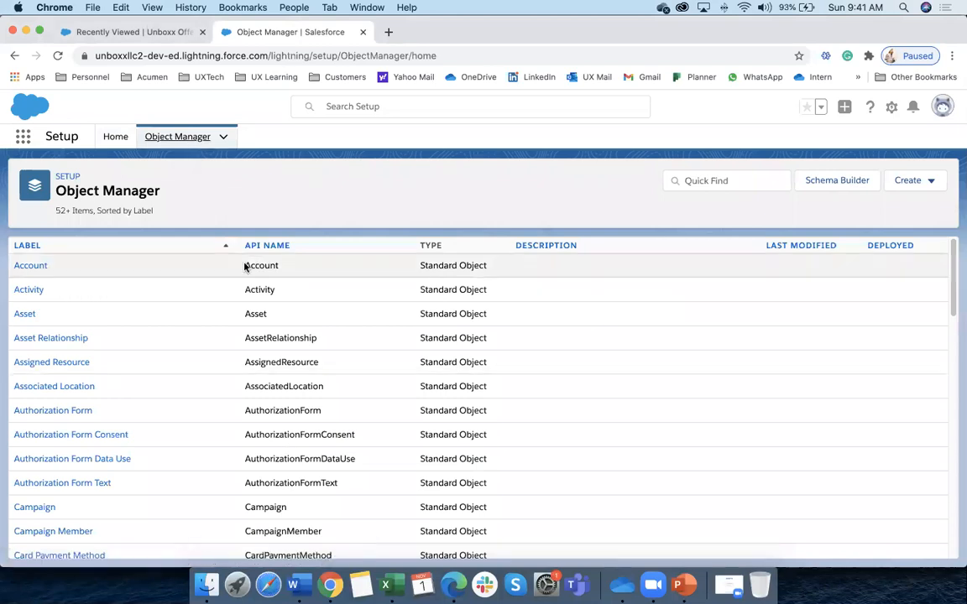
click(386, 585)
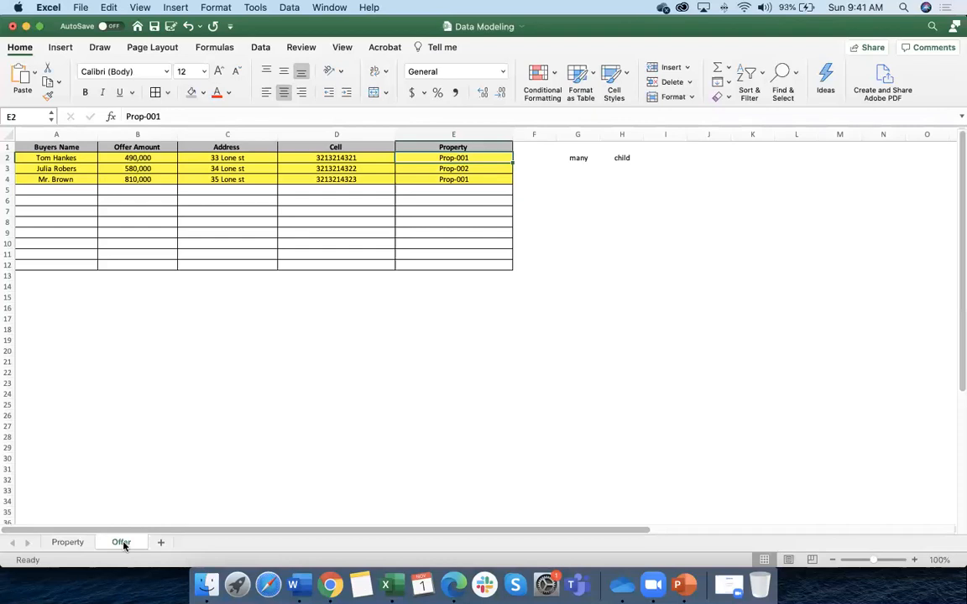
key(super+Tab)
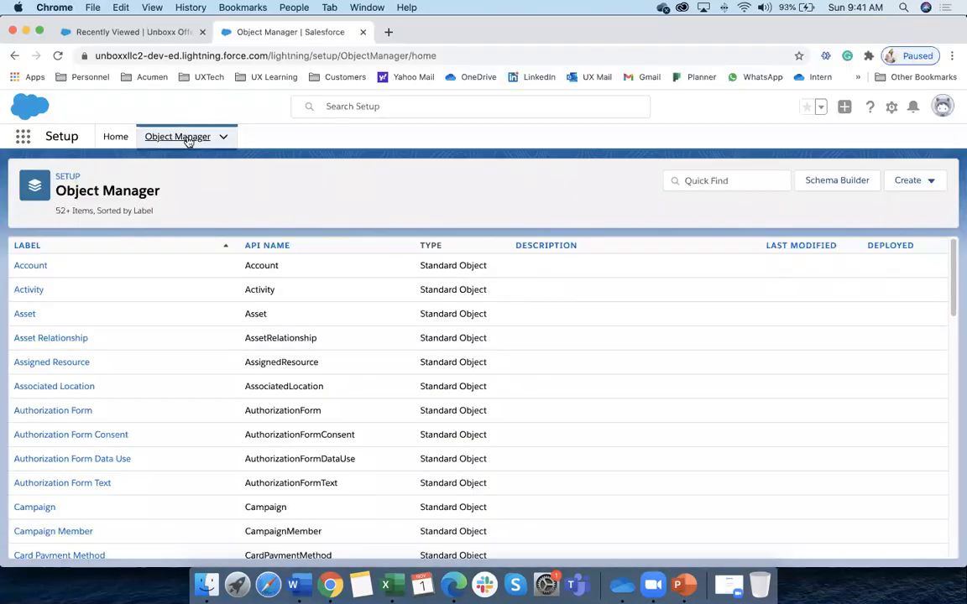
Filter objects by 'off' and open Unboxx Offer's Fields & Relationships list
click(716, 182)
text(offer)
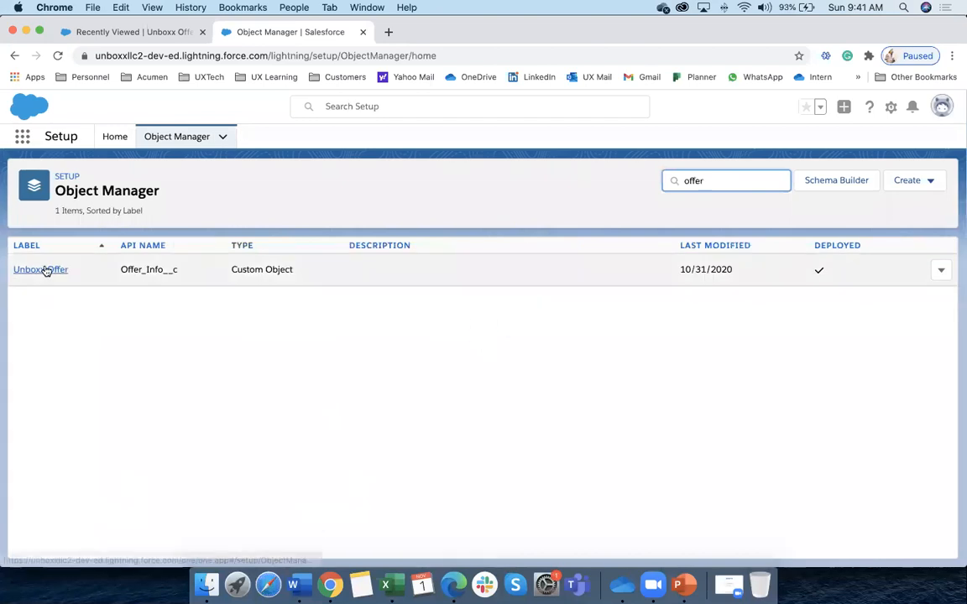
click(47, 270)
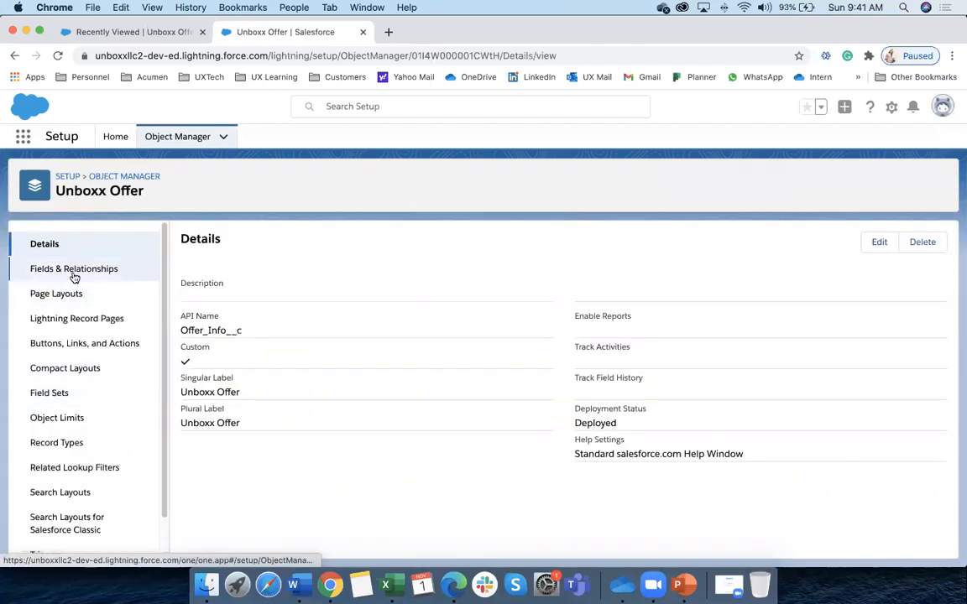
scroll(48, 458, down, 2)
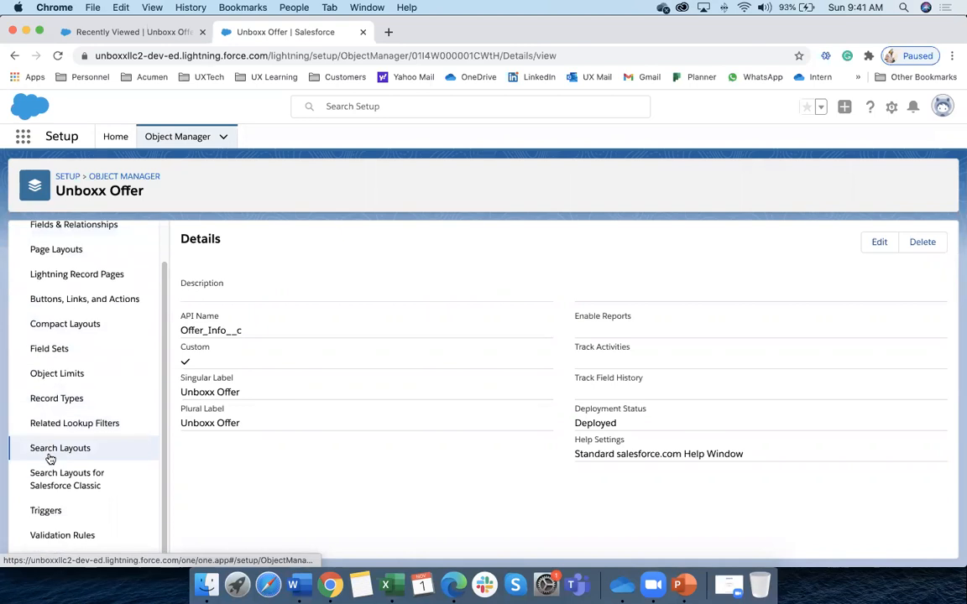
scroll(75, 336, up, 3)
click(71, 275)
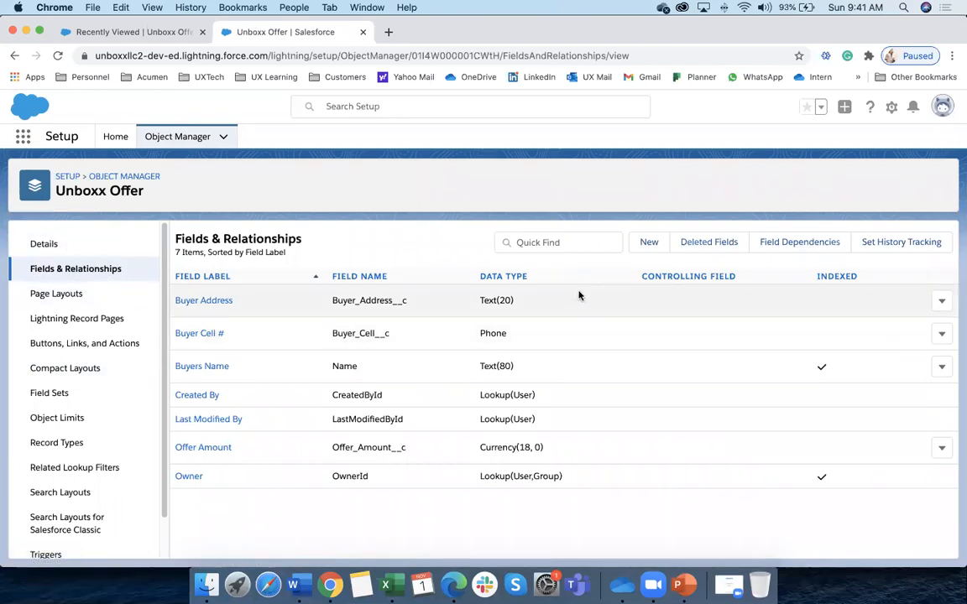
Start a new custom field on Unboxx Offer as a Lookup Relationship
click(648, 243)
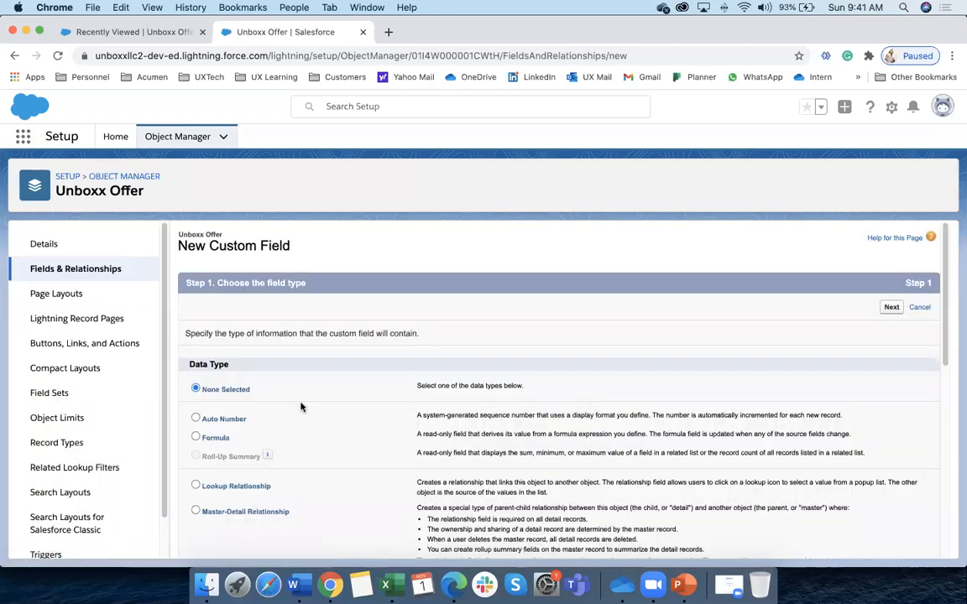
scroll(300, 405, down, 3)
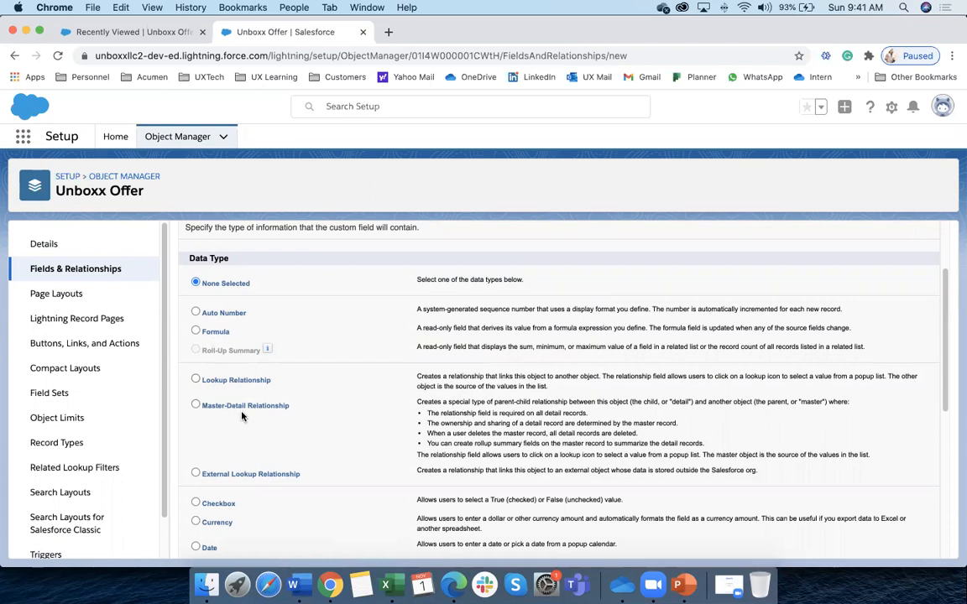
click(220, 384)
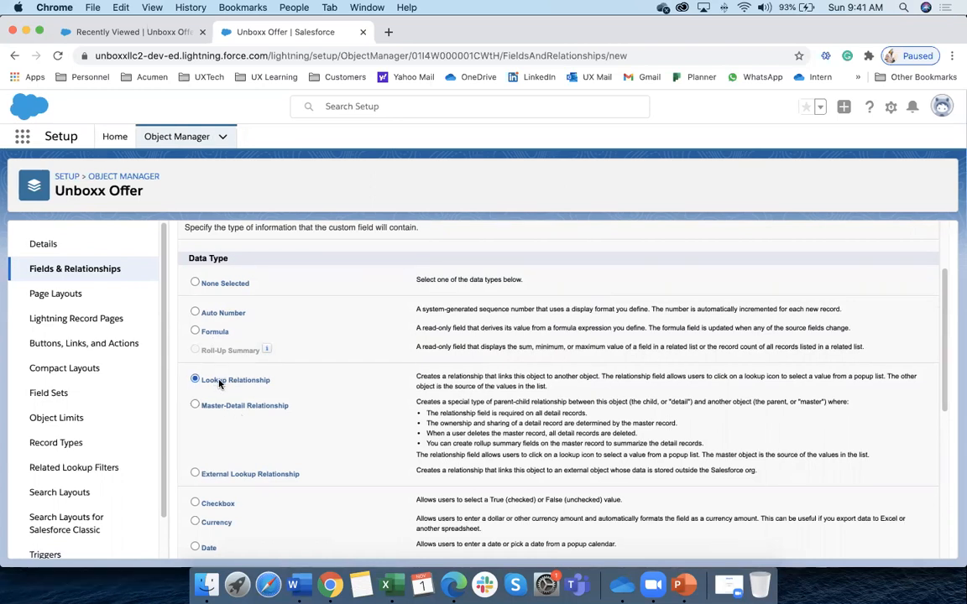
scroll(831, 340, up, 3)
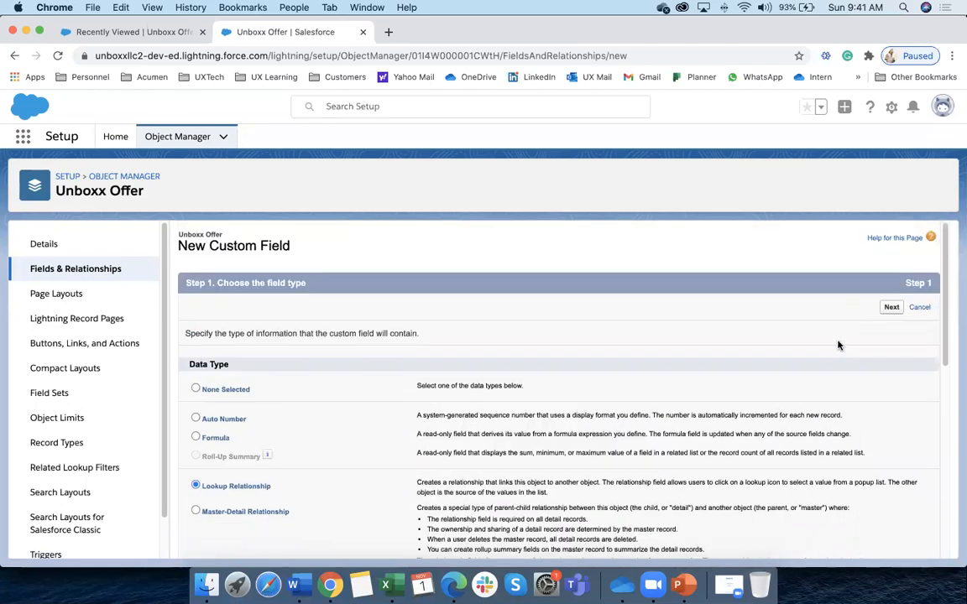
click(891, 308)
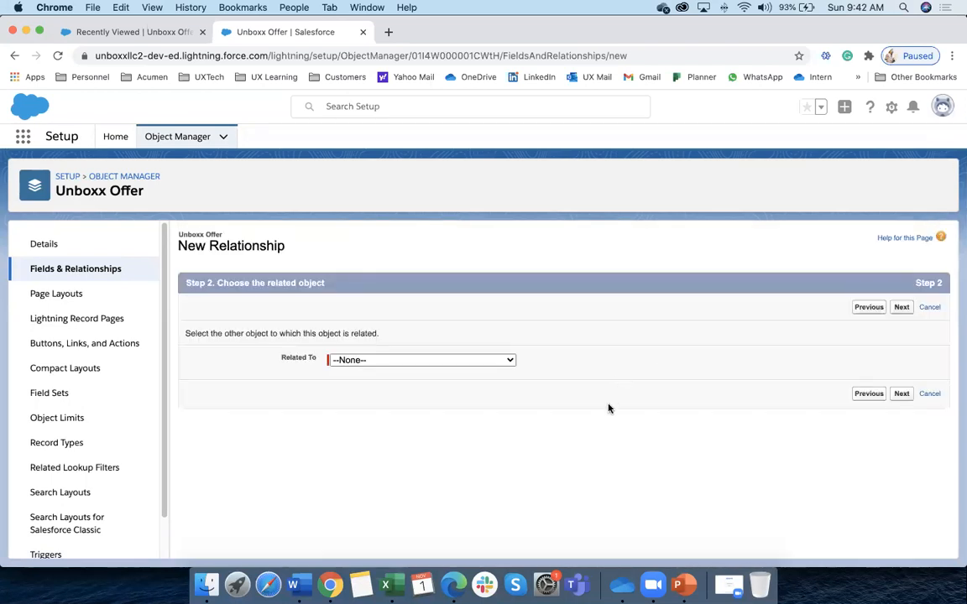
Choose Unboxx Property as the related object for the lookup
click(510, 361)
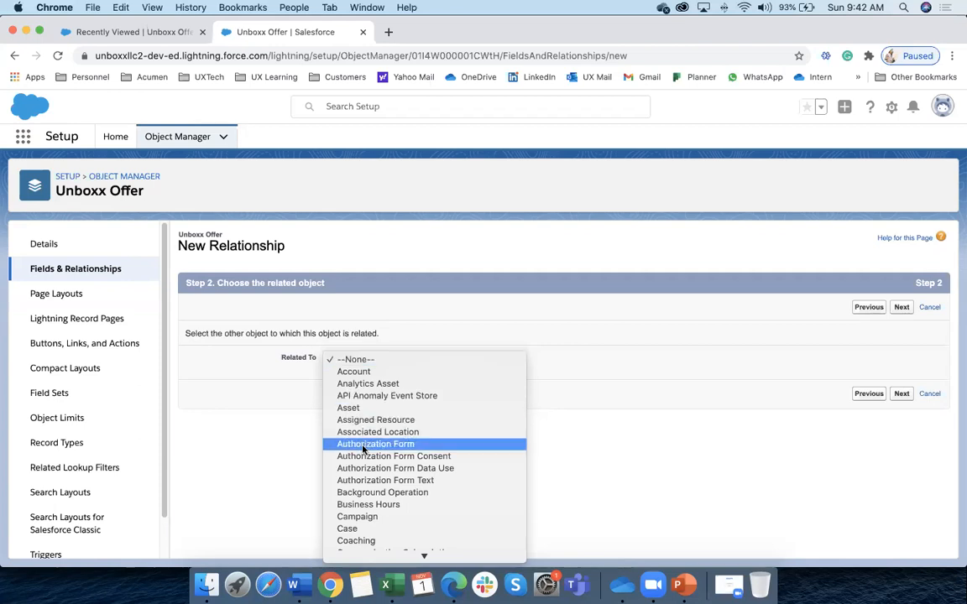
key(u)
scroll(378, 510, down, 1)
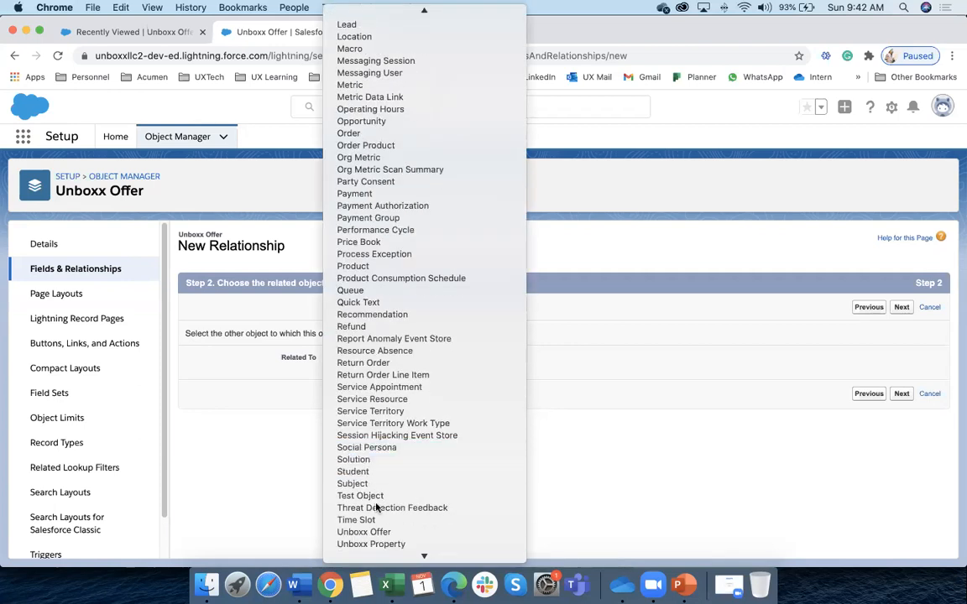
scroll(379, 517, down, 3)
click(380, 509)
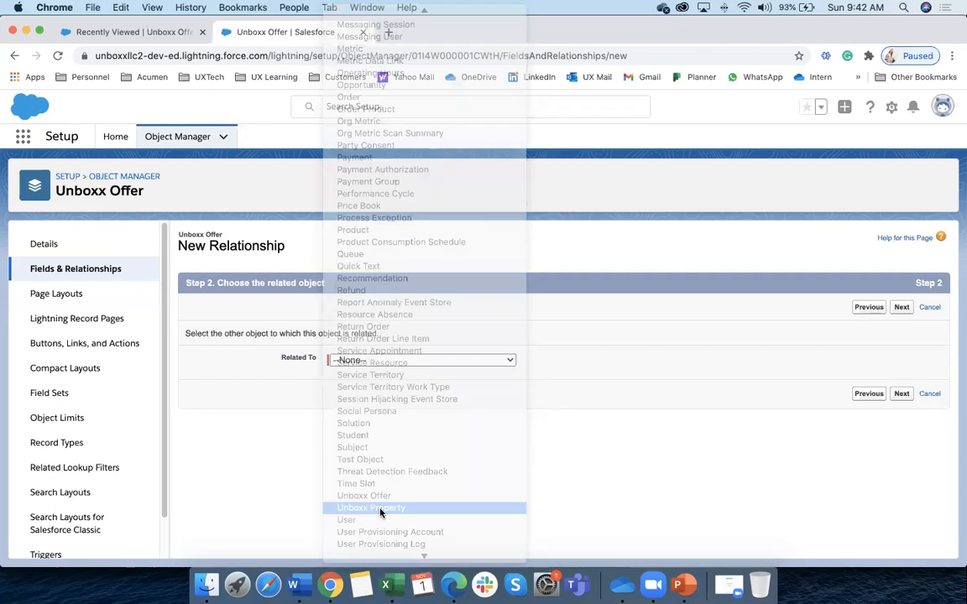
Advance to the lookup's label page (name Unboxx_Property), then view existing Unboxx Offer records
click(901, 396)
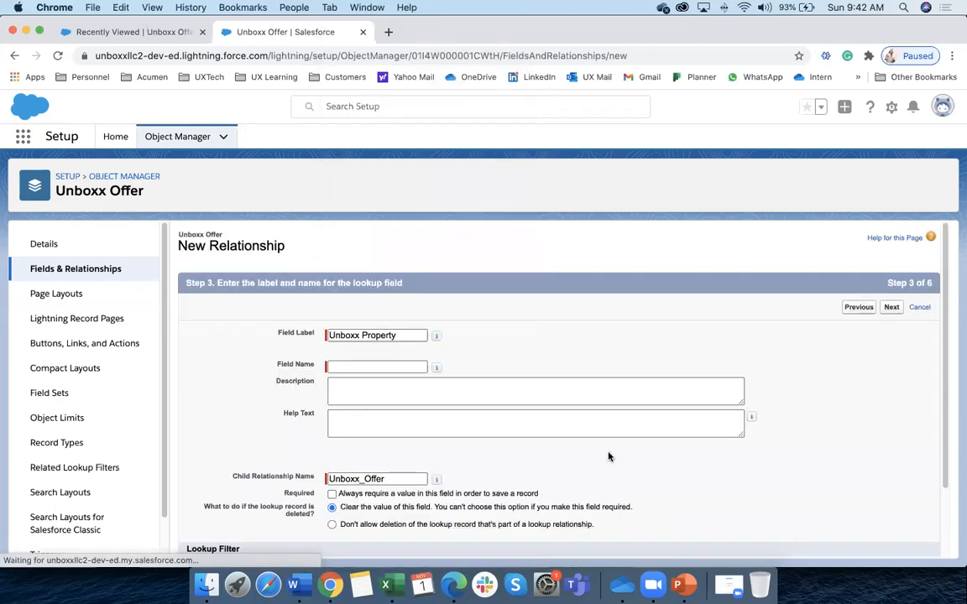
click(356, 367)
scroll(280, 438, down, 2)
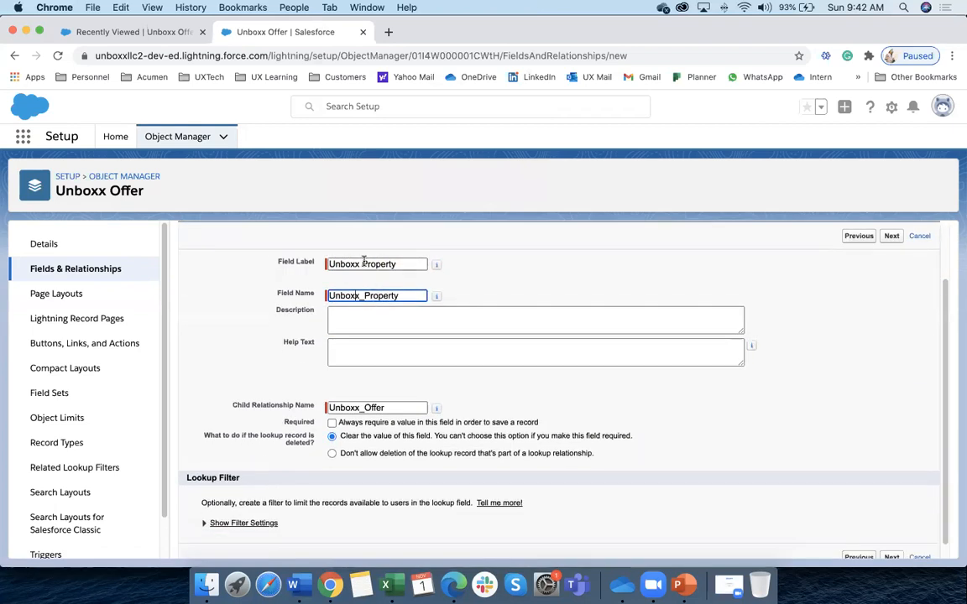
drag(278, 261, 312, 265)
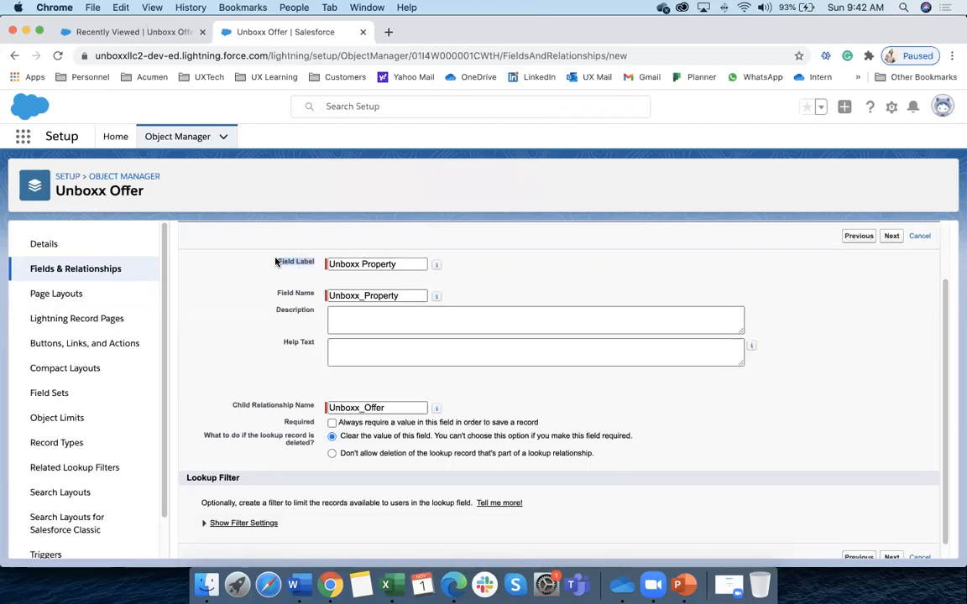
click(167, 36)
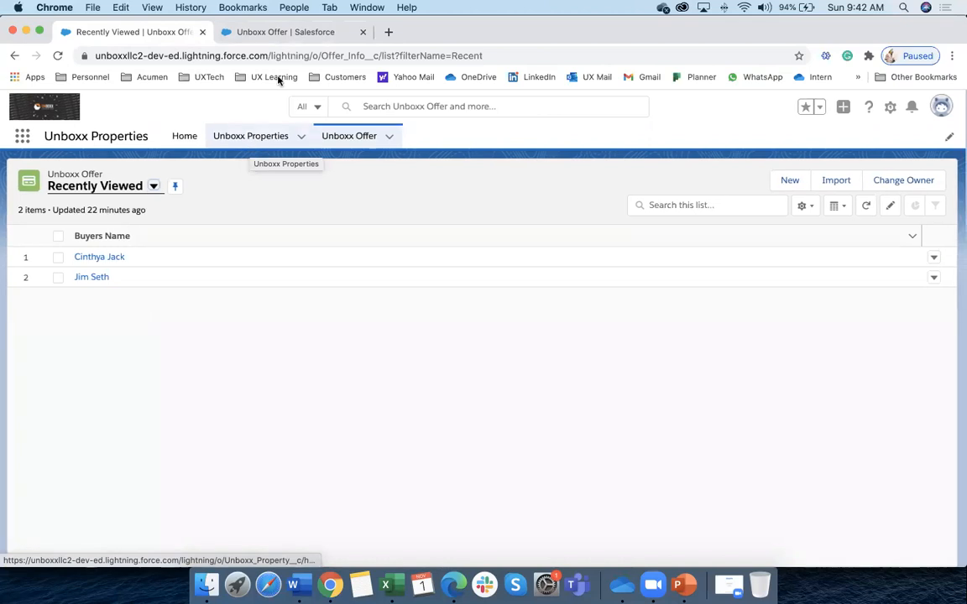
Return to the lookup setup form and review the Field Name Unboxx_Property
click(285, 34)
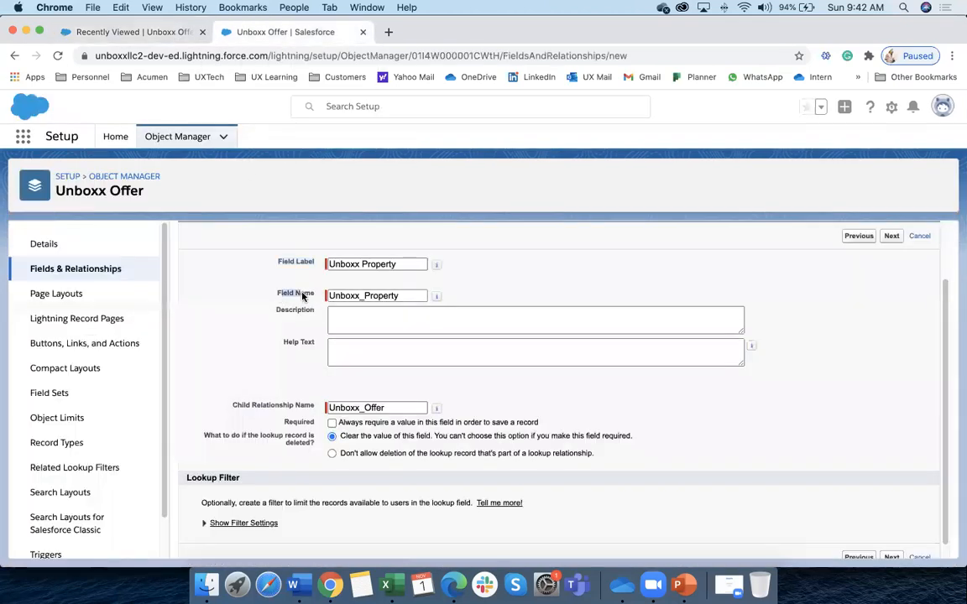
drag(276, 294, 356, 295)
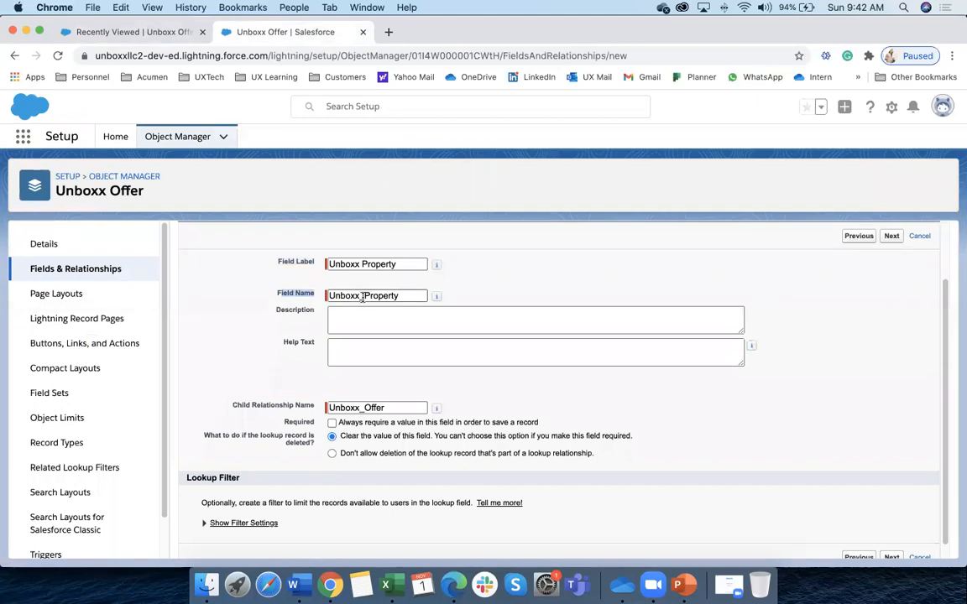
mouse_move(437, 298)
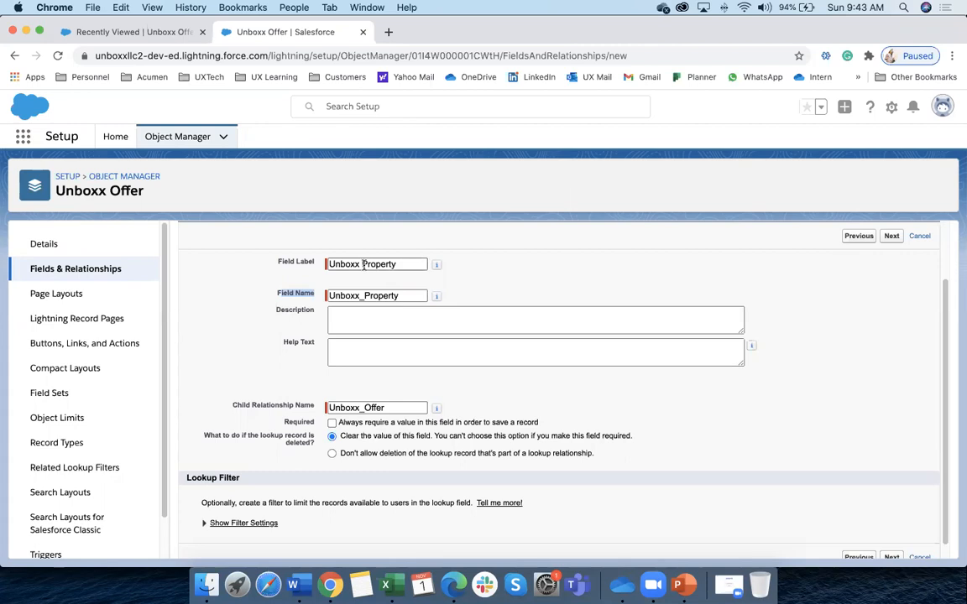
click(366, 297)
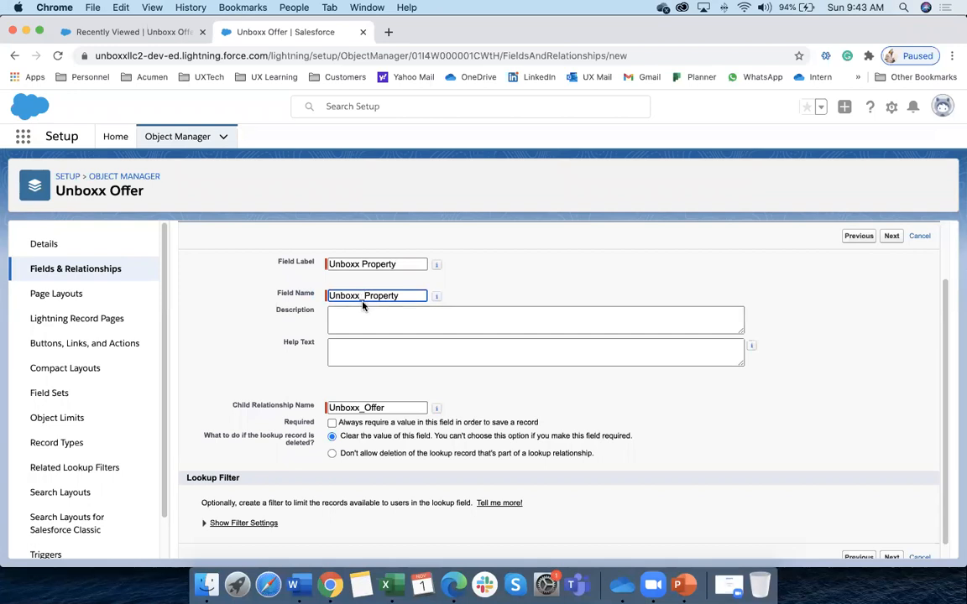
drag(328, 295, 395, 295)
Review the Description and Help Text boxes and advance to field-level security
click(370, 326)
scroll(369, 332, down, 1)
click(351, 336)
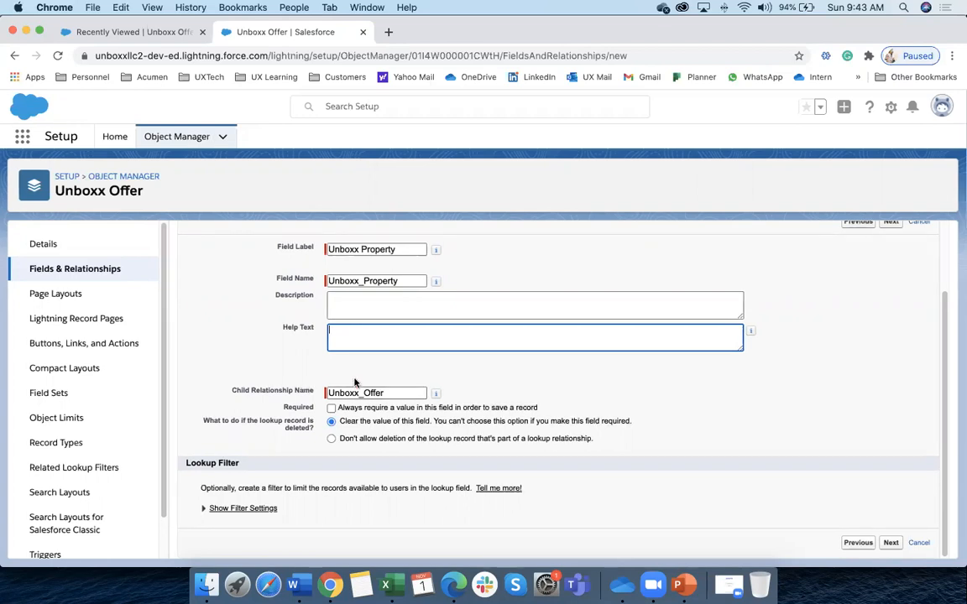
scroll(344, 383, down, 1)
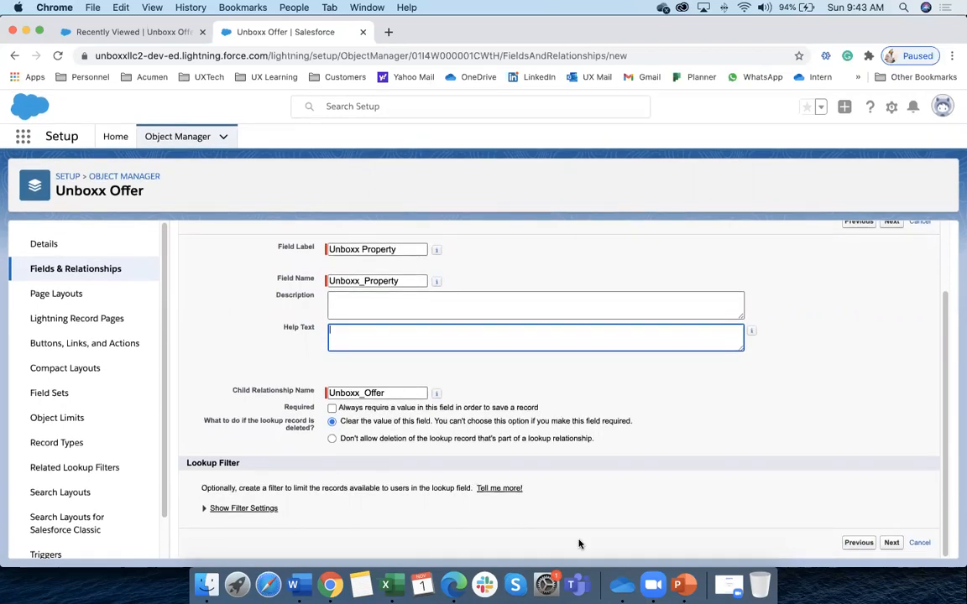
click(893, 538)
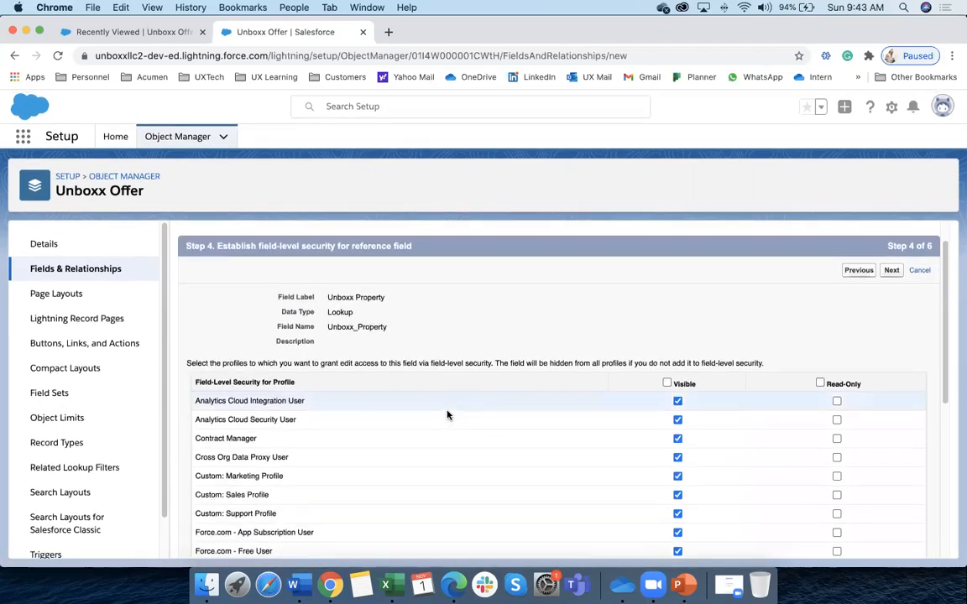
Accept default field-level security and the Offer Info Layout, then save the Unboxx Property lookup
drag(178, 246, 290, 250)
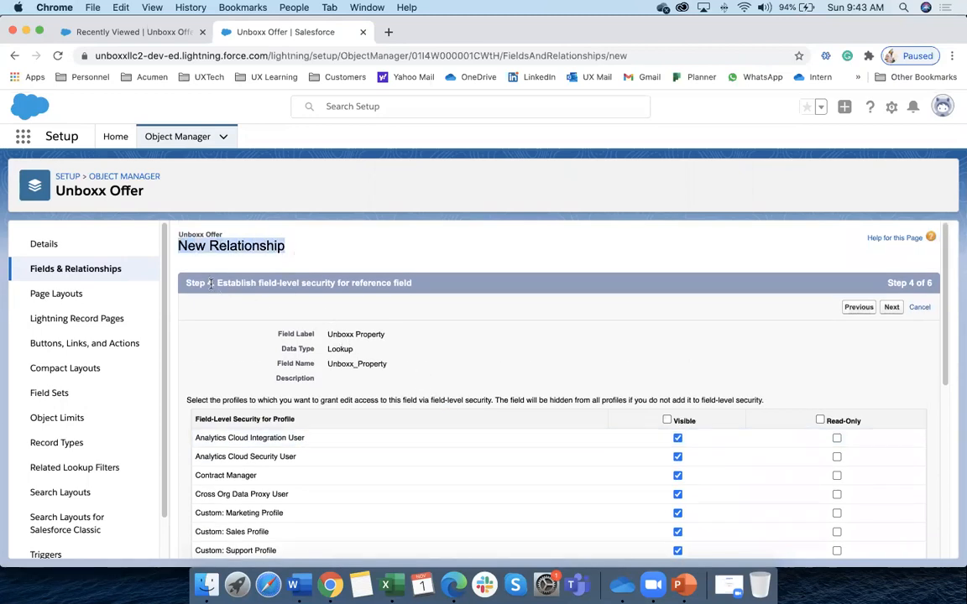
drag(214, 283, 326, 283)
scroll(540, 388, down, 2)
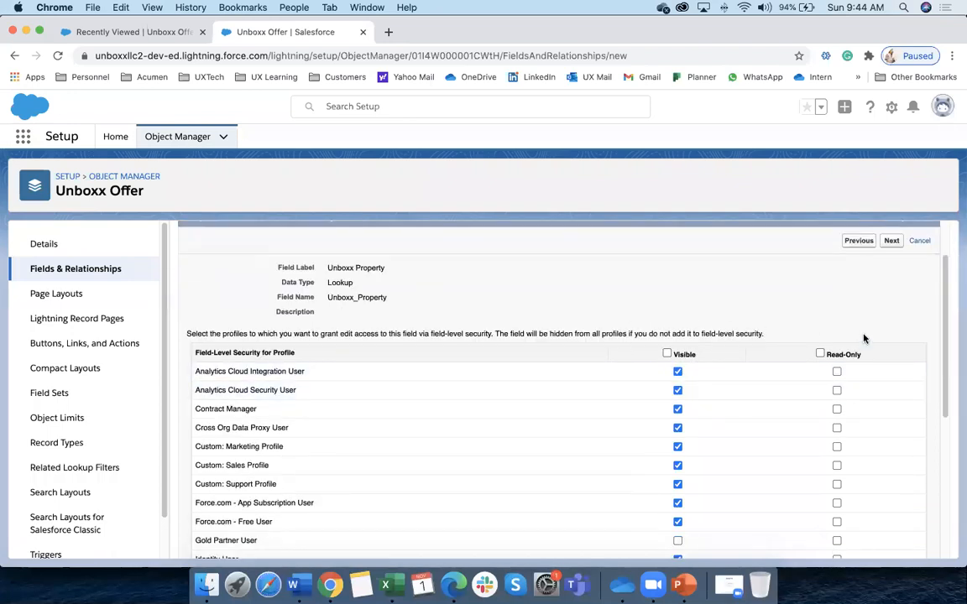
scroll(621, 333, up, 1)
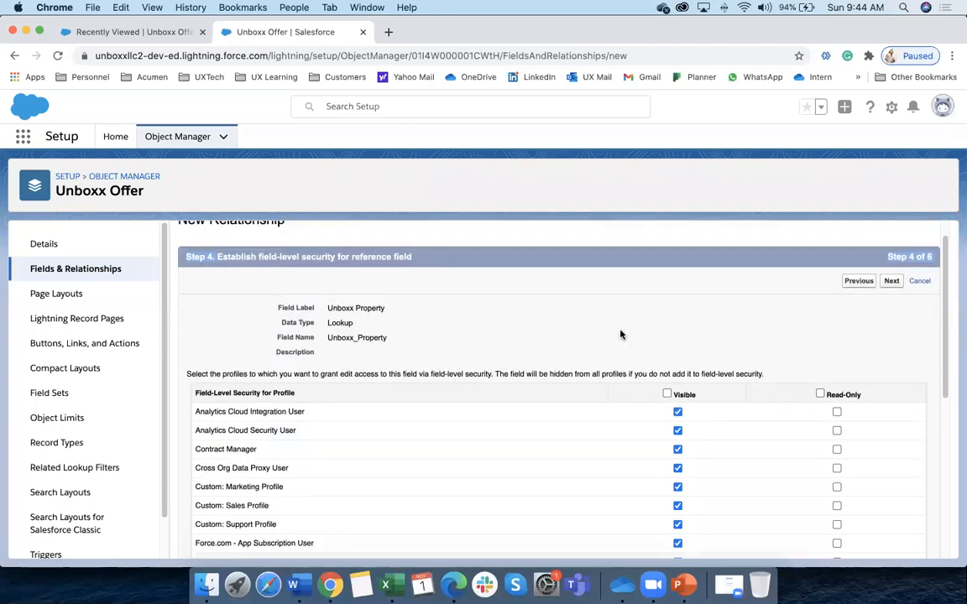
click(892, 282)
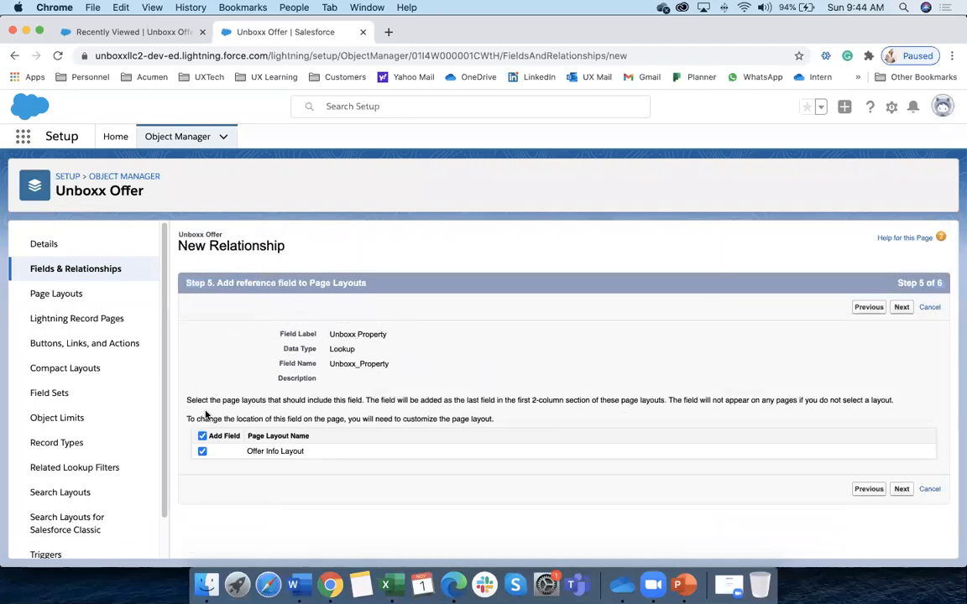
click(902, 489)
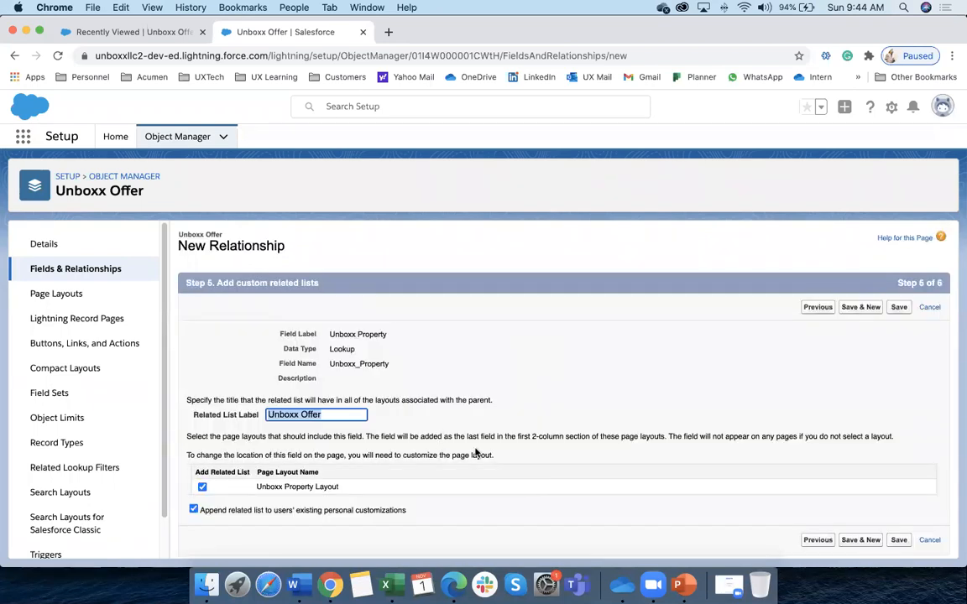
click(899, 540)
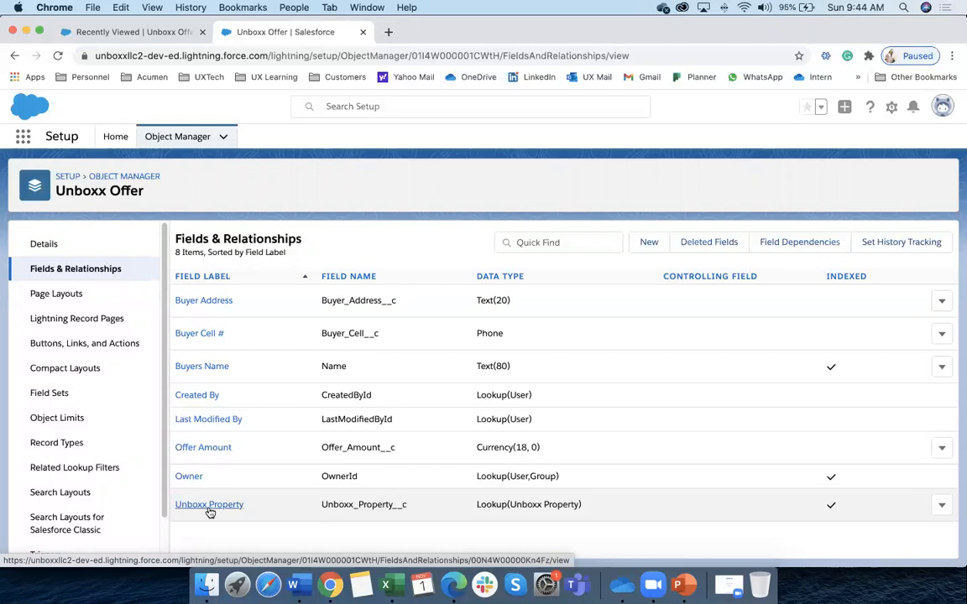
Open a New Unboxx Offer form and cancel it, since the property field is missing
click(143, 34)
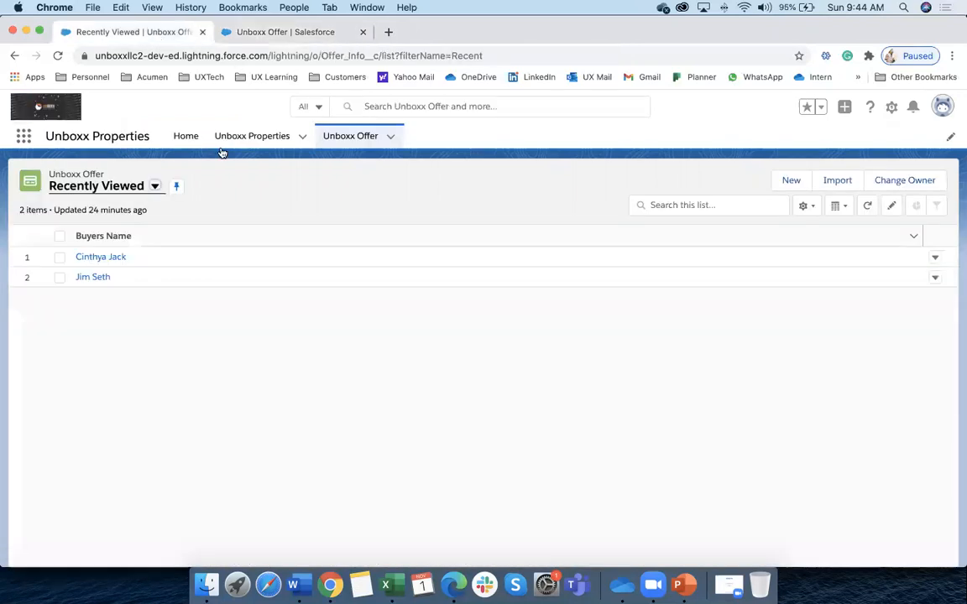
click(245, 139)
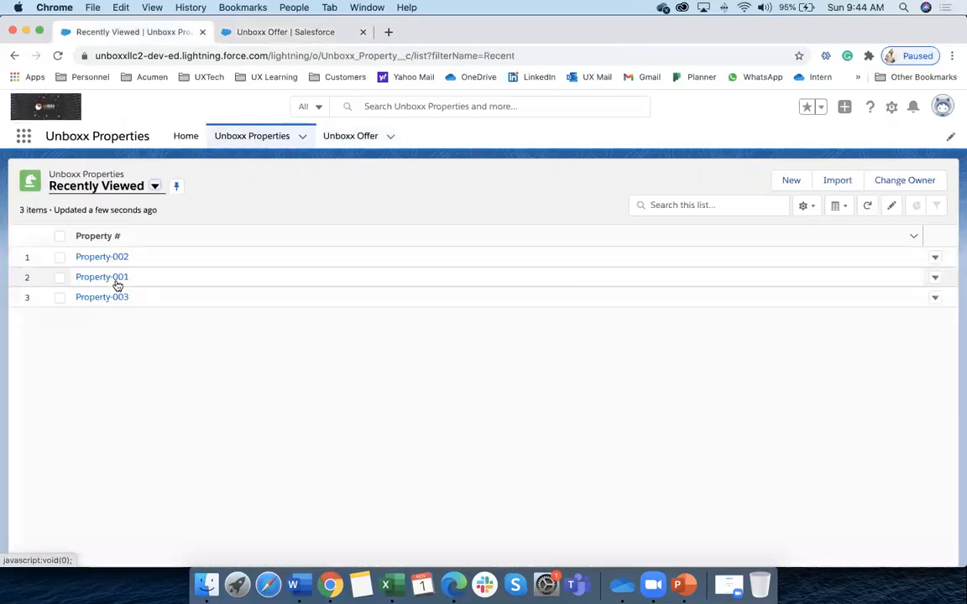
click(359, 138)
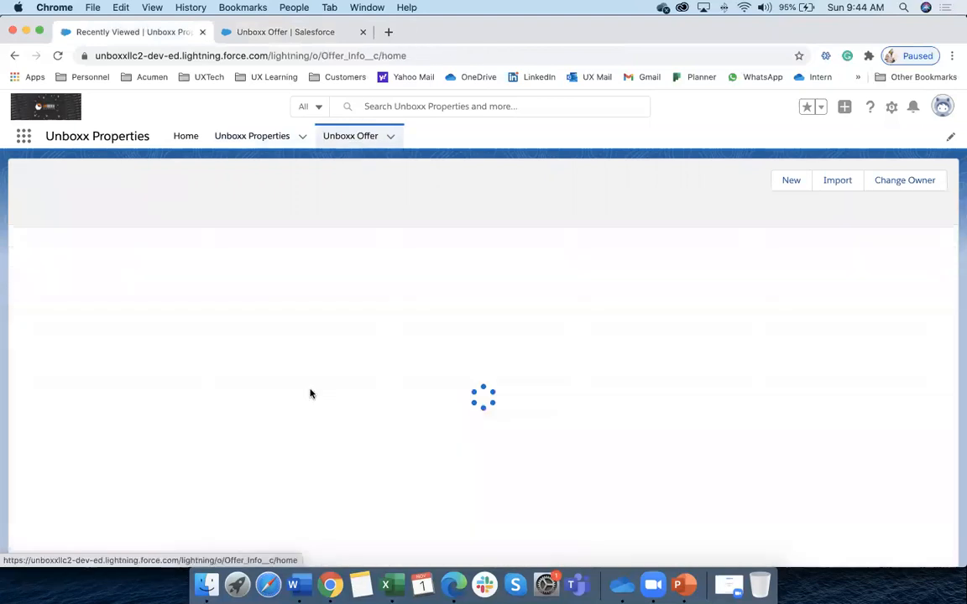
click(788, 185)
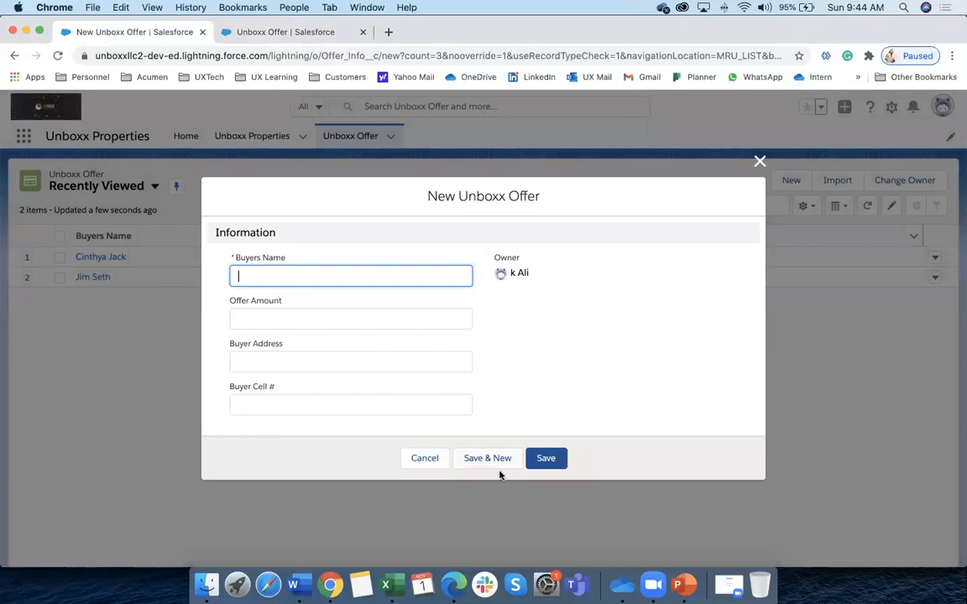
click(427, 459)
Reload the page and open a fresh New Unboxx Offer form
click(59, 58)
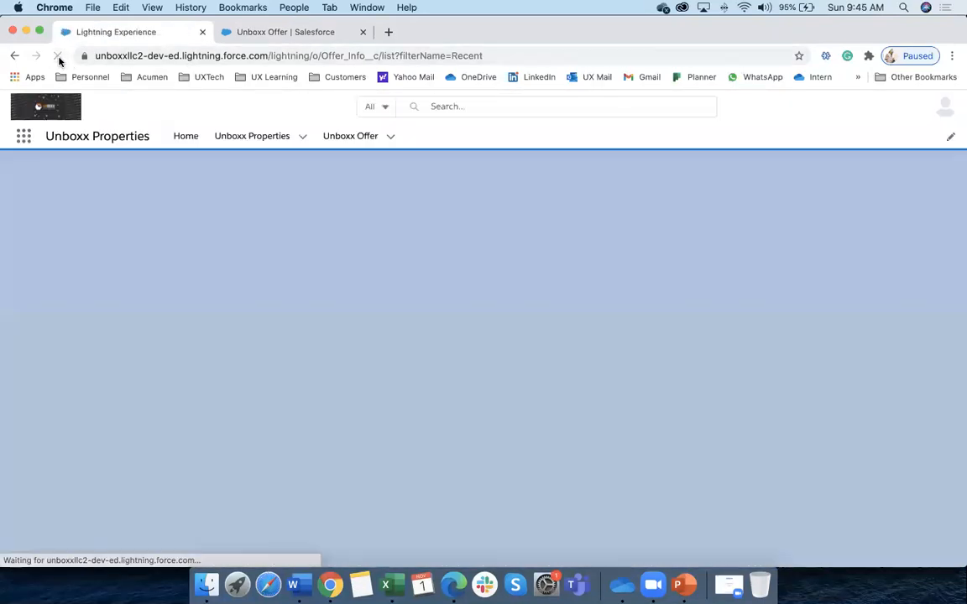
click(58, 57)
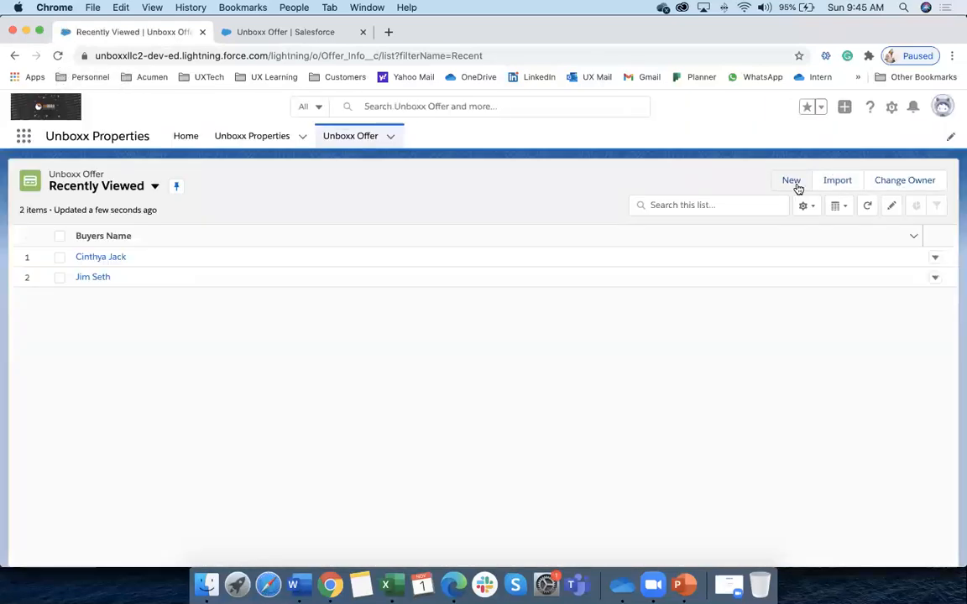
click(794, 183)
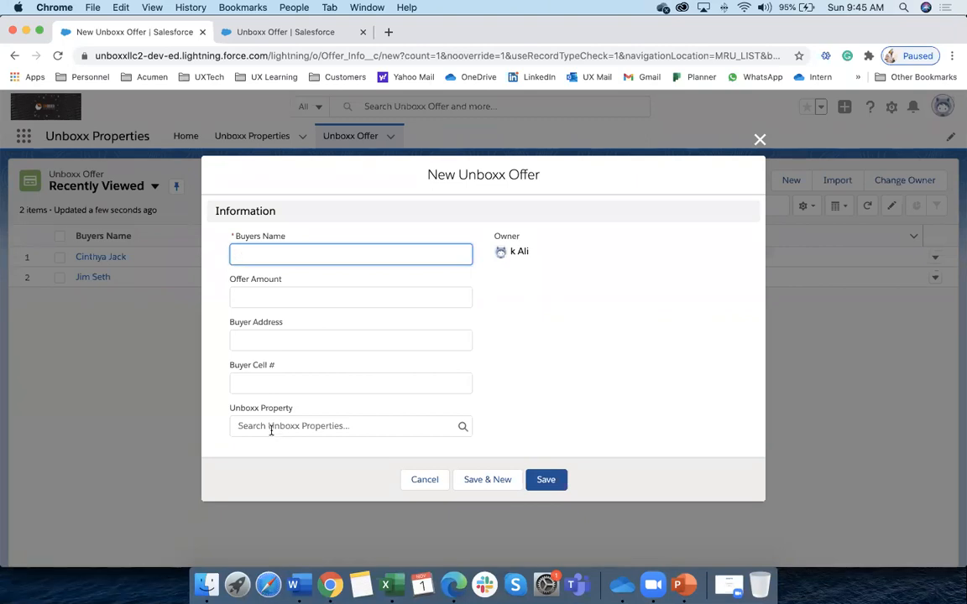
Enter the buyer's name and address, the $5,890,000 offer amount, and the buyer's cell number
click(280, 253)
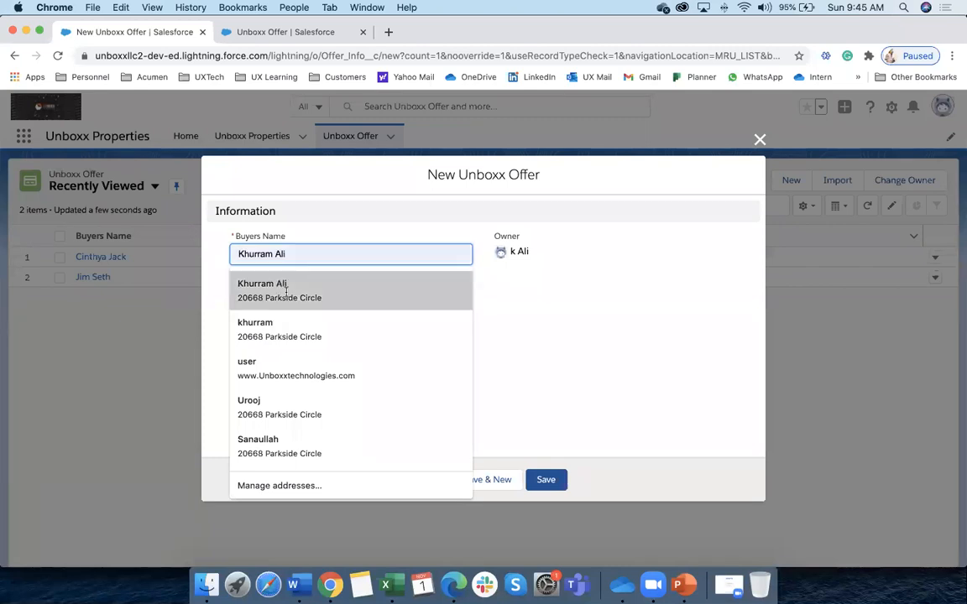
click(279, 285)
click(256, 295)
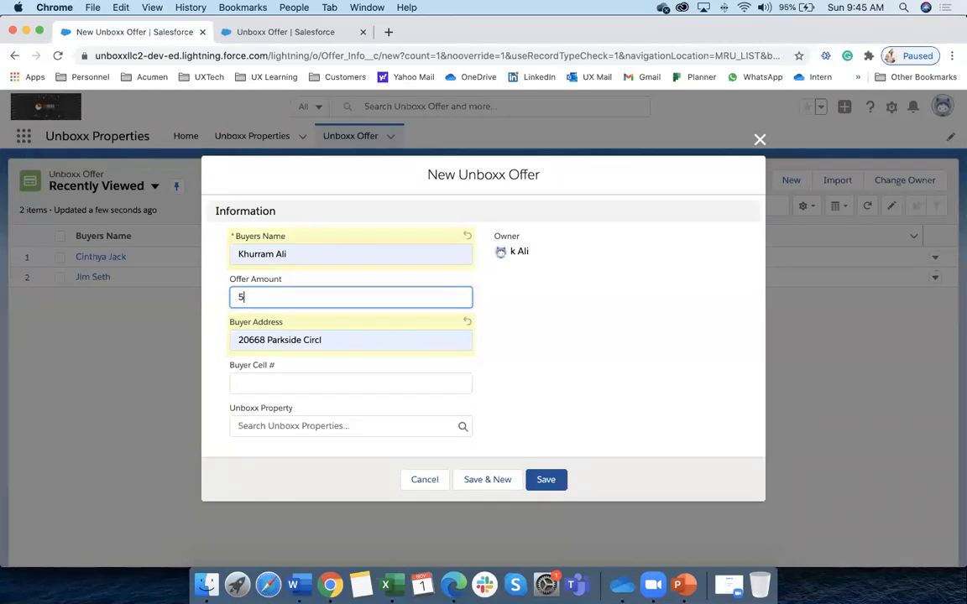
text(5890000)
click(263, 382)
Link the new offer to Property-001 and save it
click(265, 426)
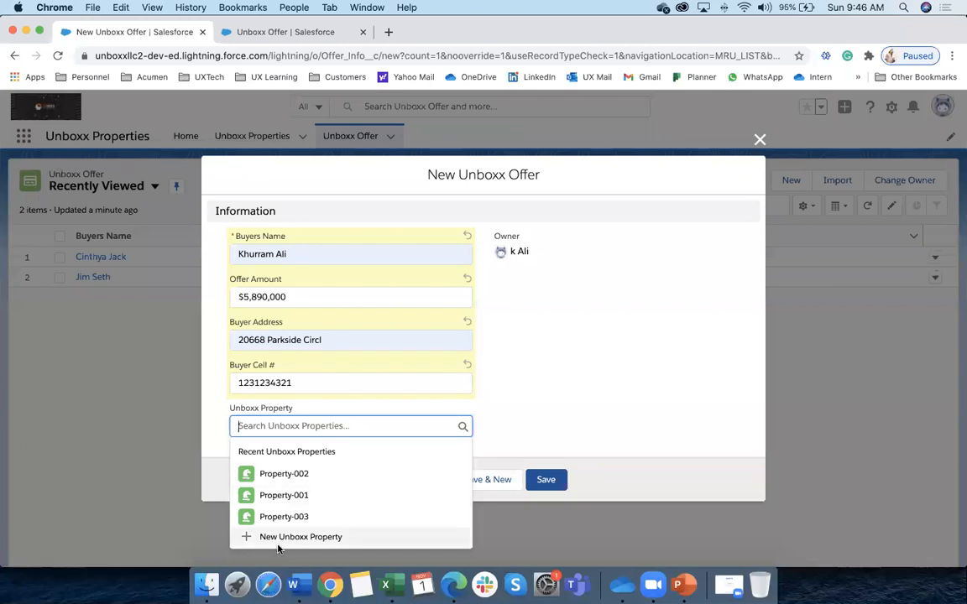
click(284, 496)
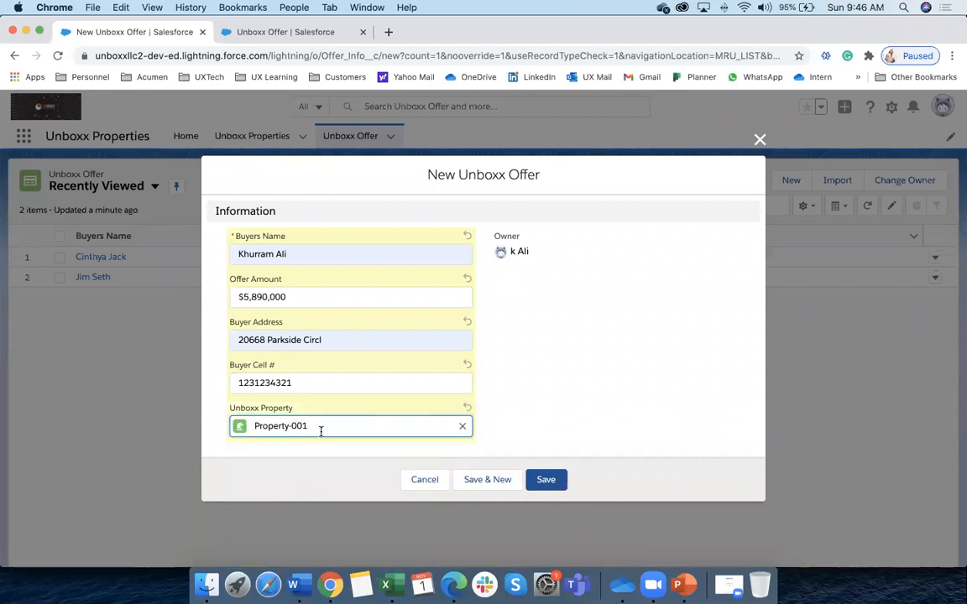
click(538, 480)
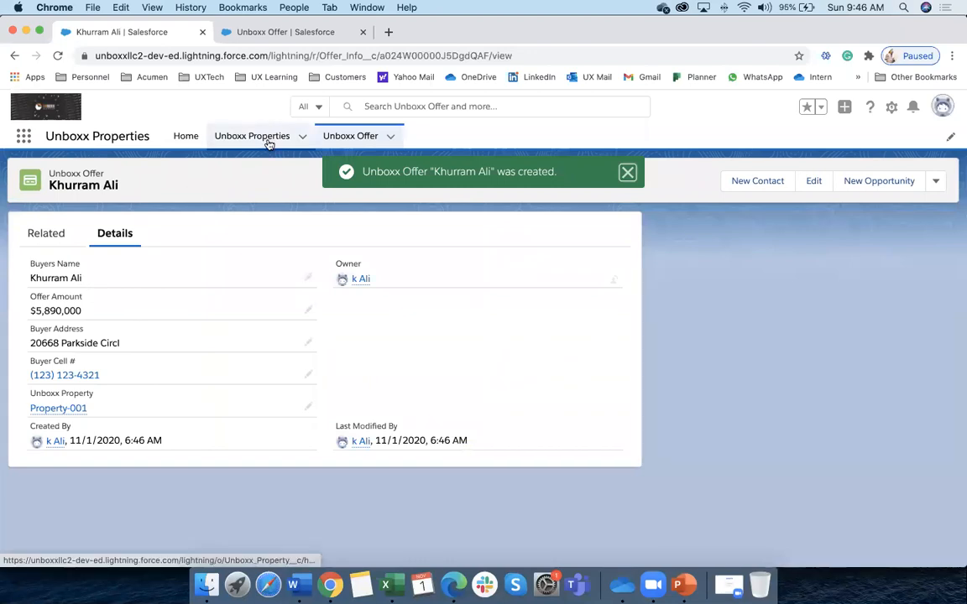
click(346, 136)
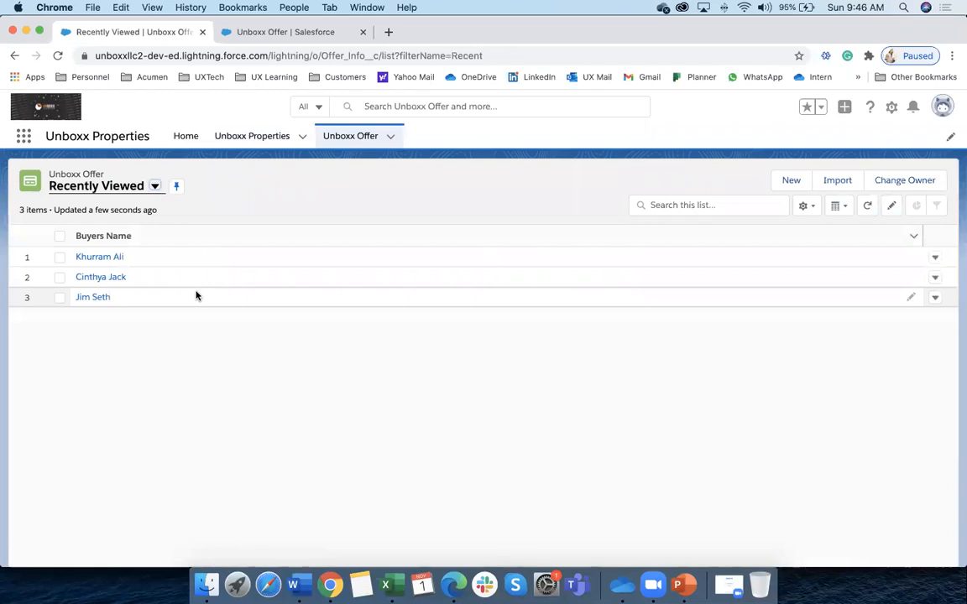
Edit the existing $500,000 offer to link it to Property-001 and save
click(104, 281)
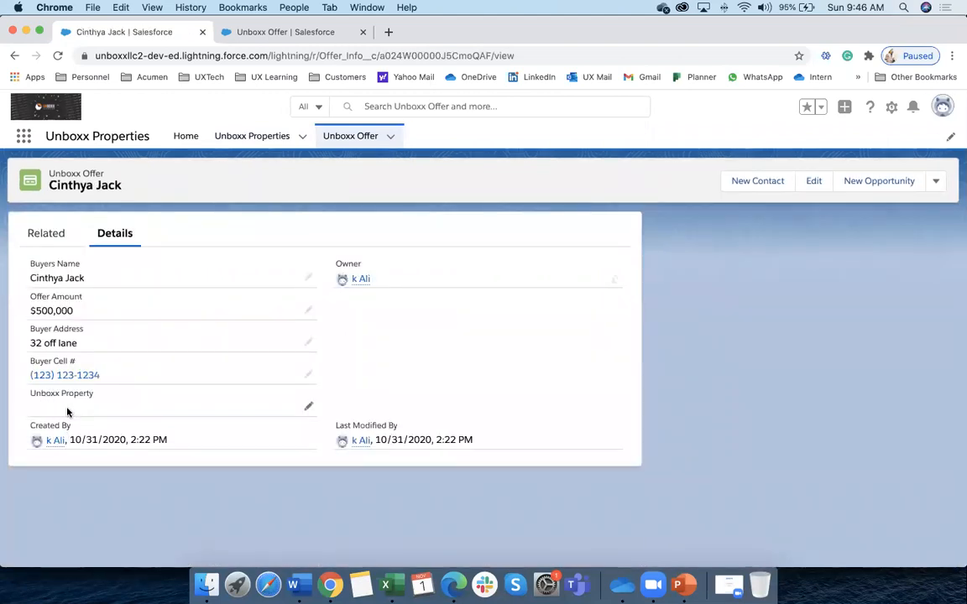
click(813, 182)
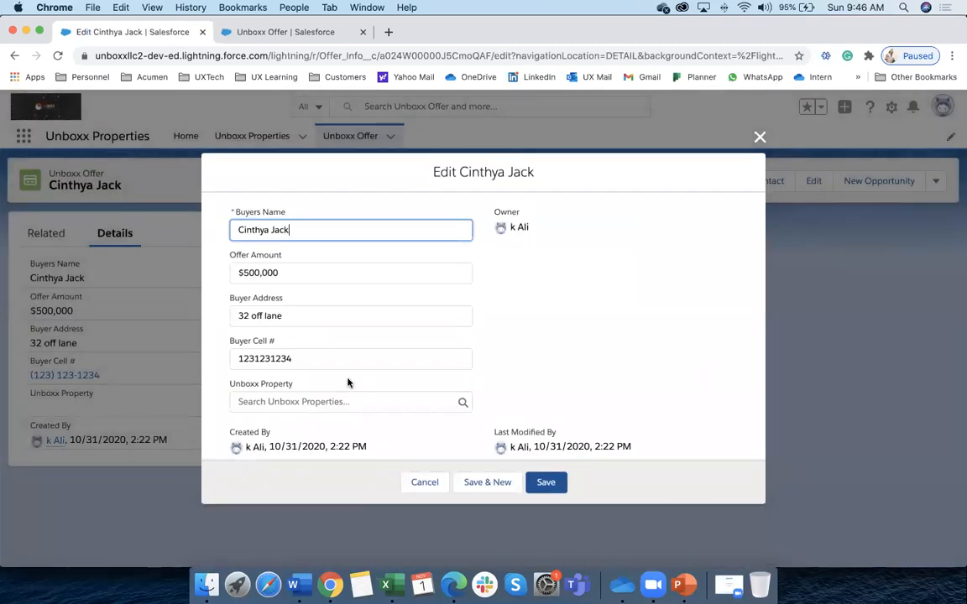
click(256, 403)
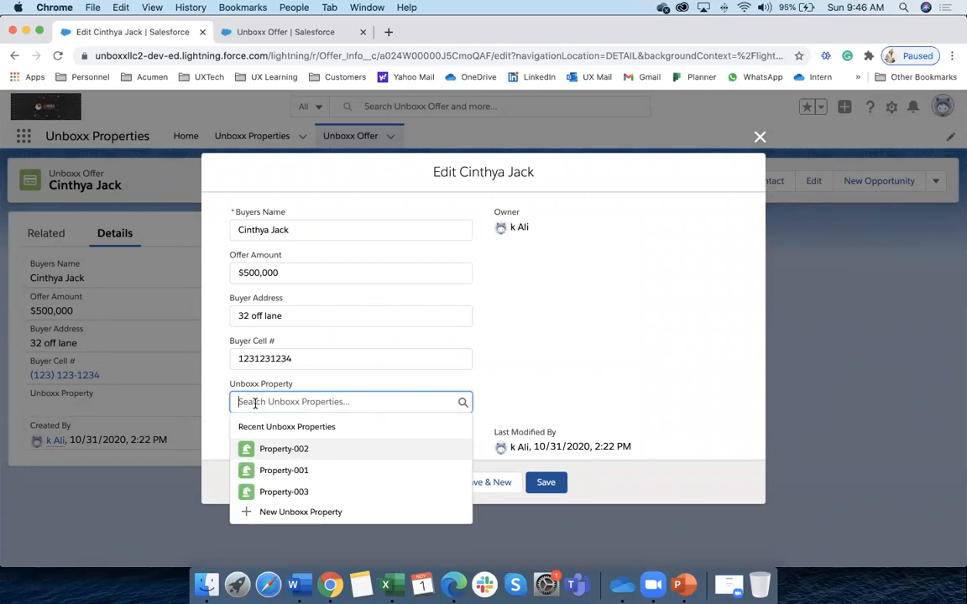
click(293, 472)
click(556, 487)
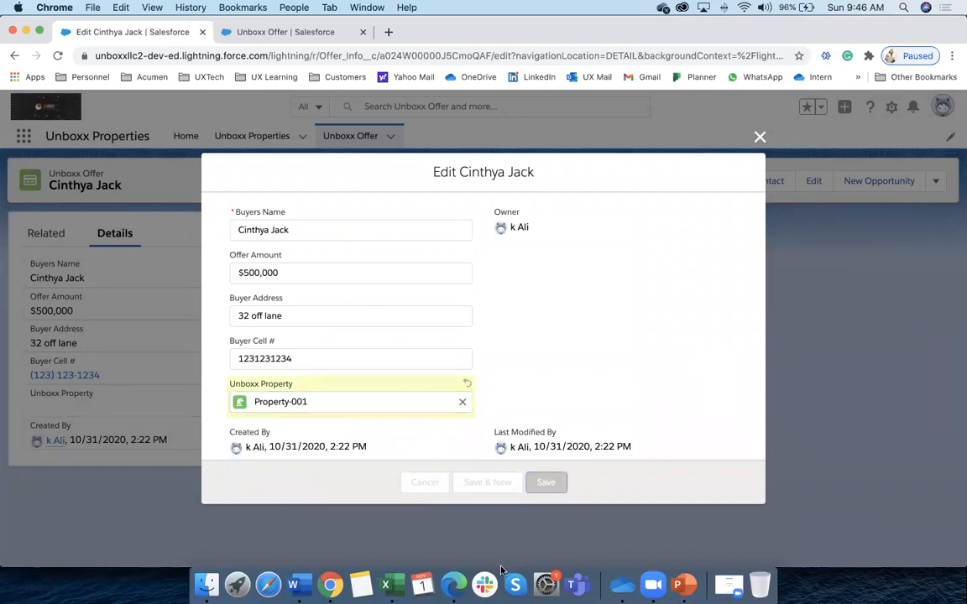
click(357, 139)
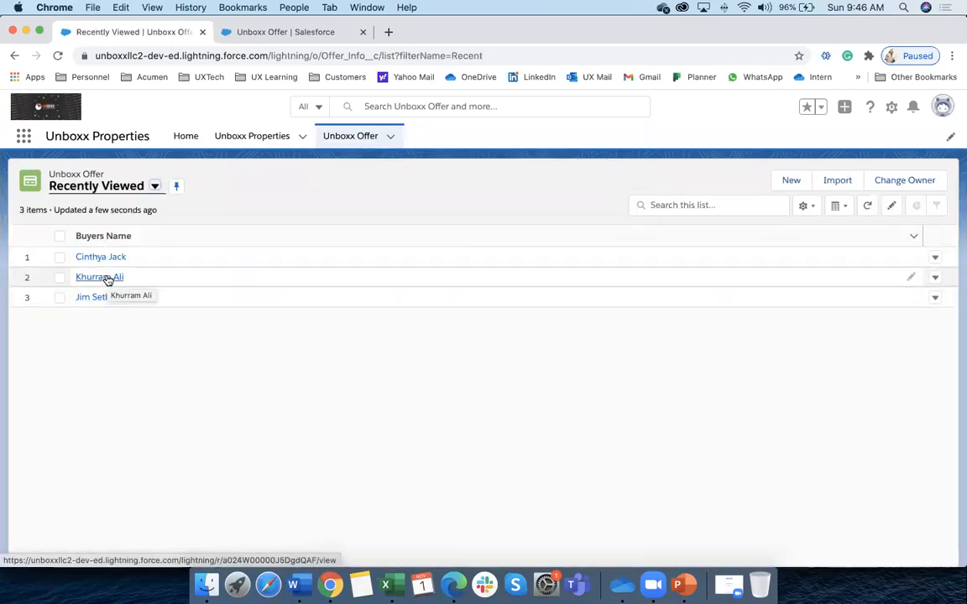
click(244, 139)
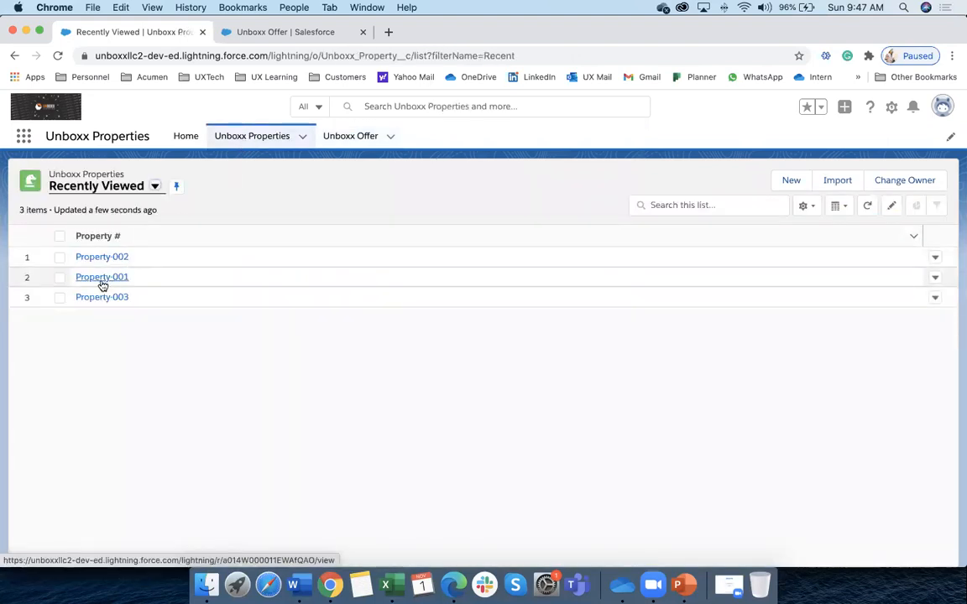
Open Property-001 and view its related list showing the two linked Unboxx Offers
click(101, 278)
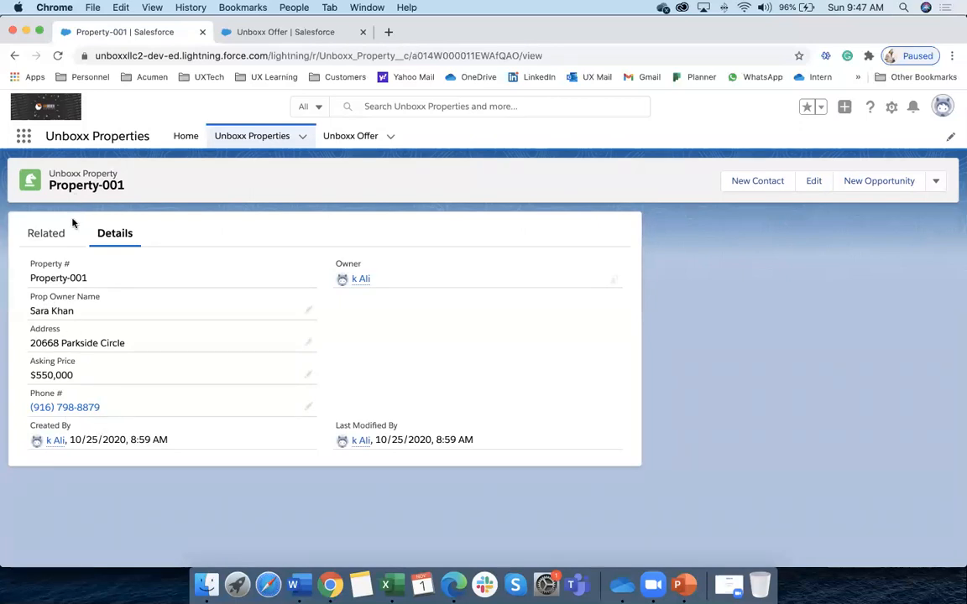
click(39, 240)
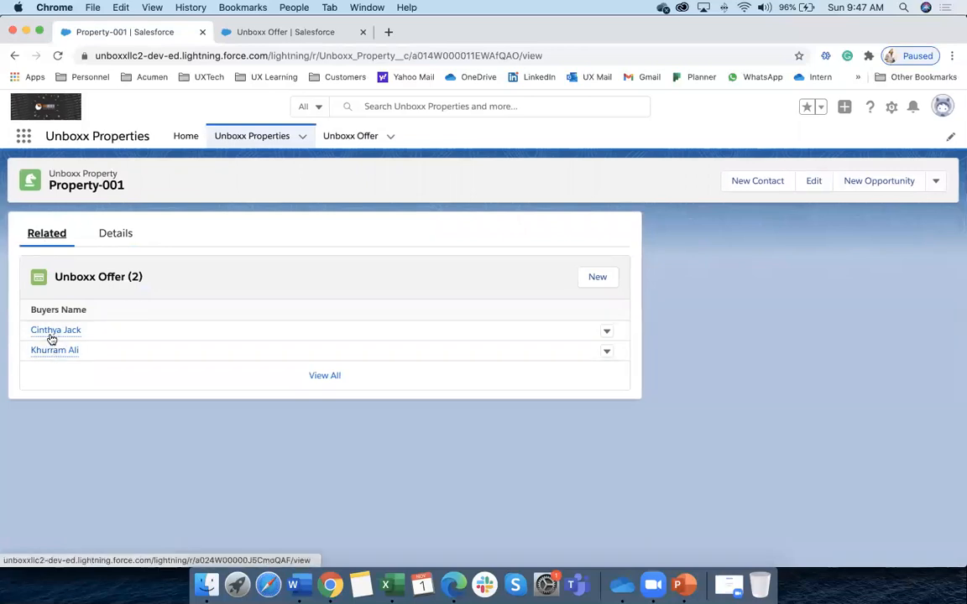
mouse_move(53, 337)
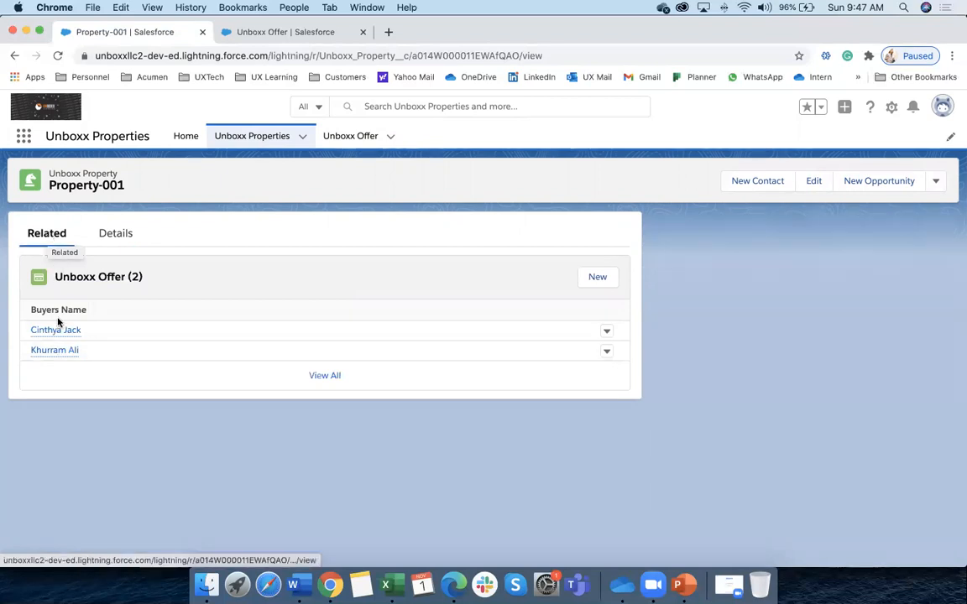
click(360, 138)
Open the $500,000 Unboxx Offer and confirm its Unboxx Property field shows Property-001
click(102, 256)
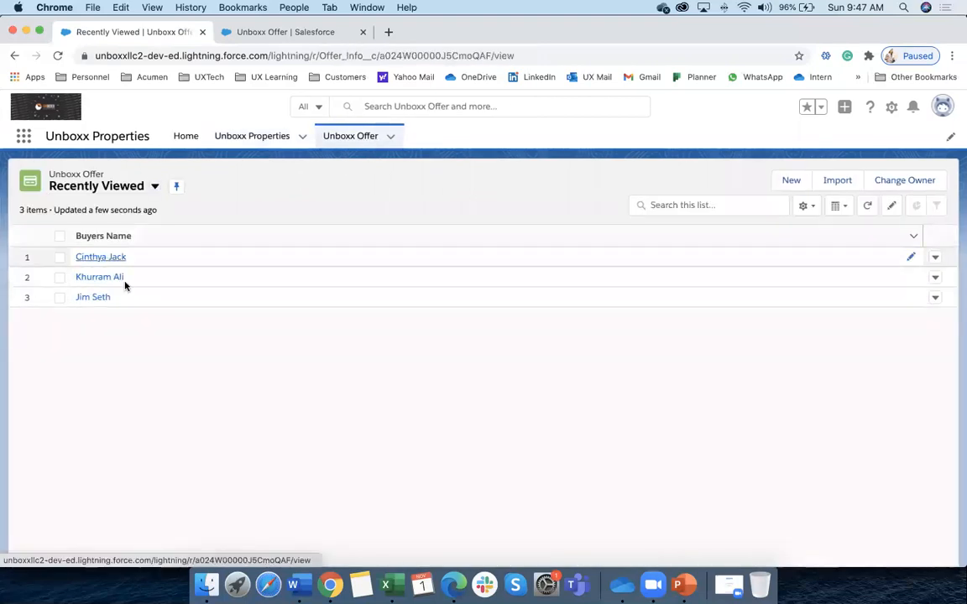
mouse_move(48, 411)
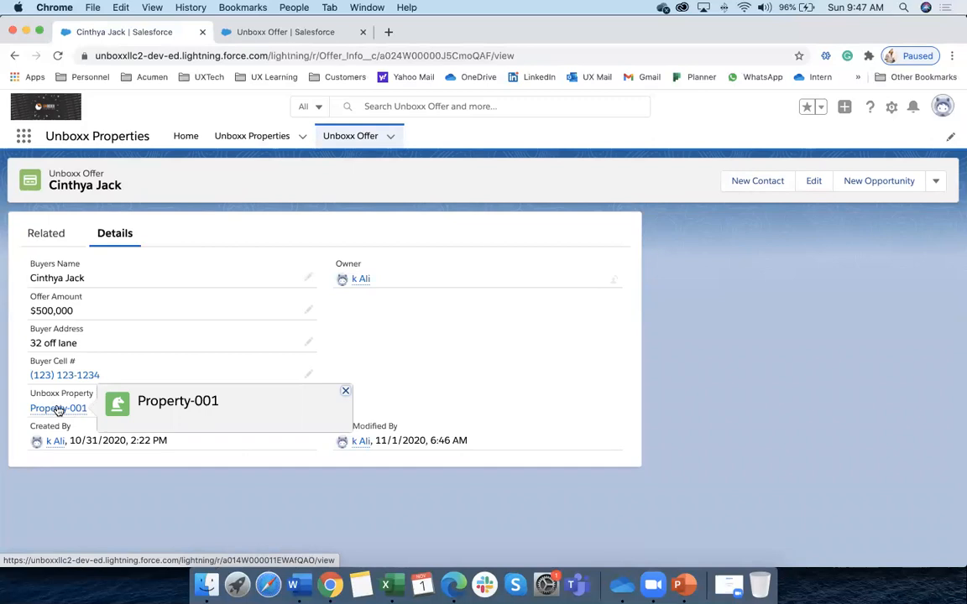
click(250, 141)
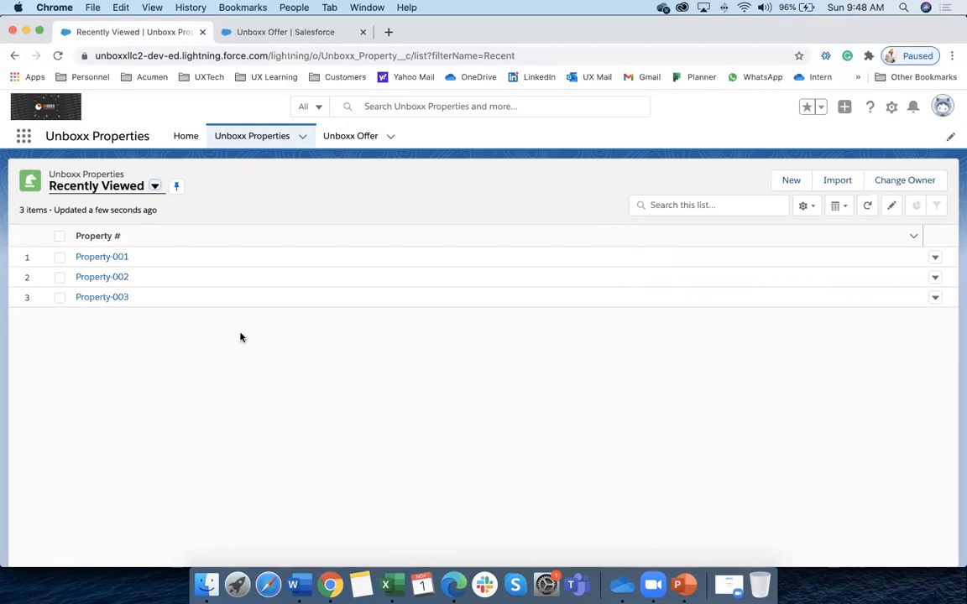
click(353, 137)
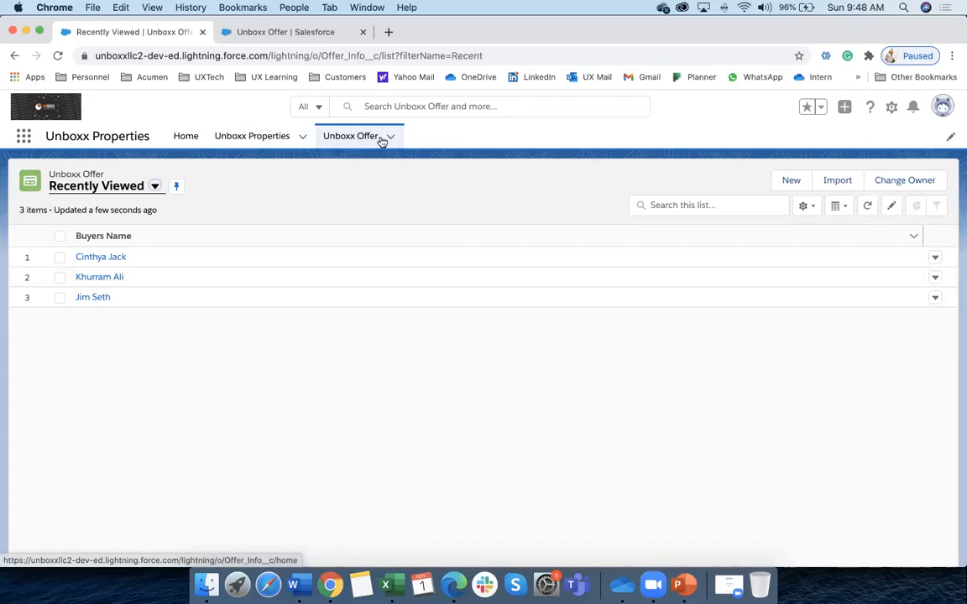
click(117, 257)
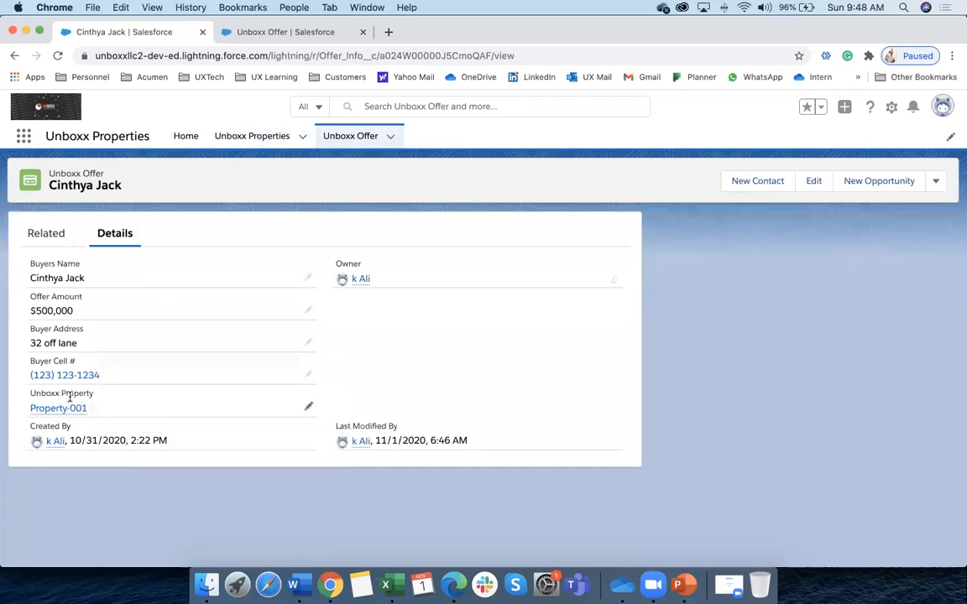
mouse_move(64, 411)
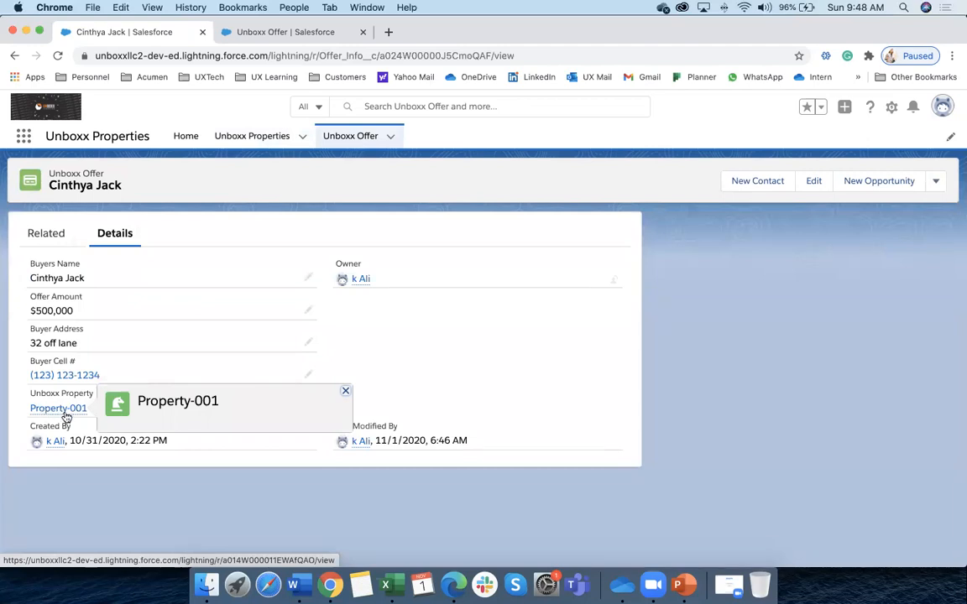
Return to Property-001 from the Unboxx Properties list and check its related Unboxx Offers
click(251, 135)
click(117, 258)
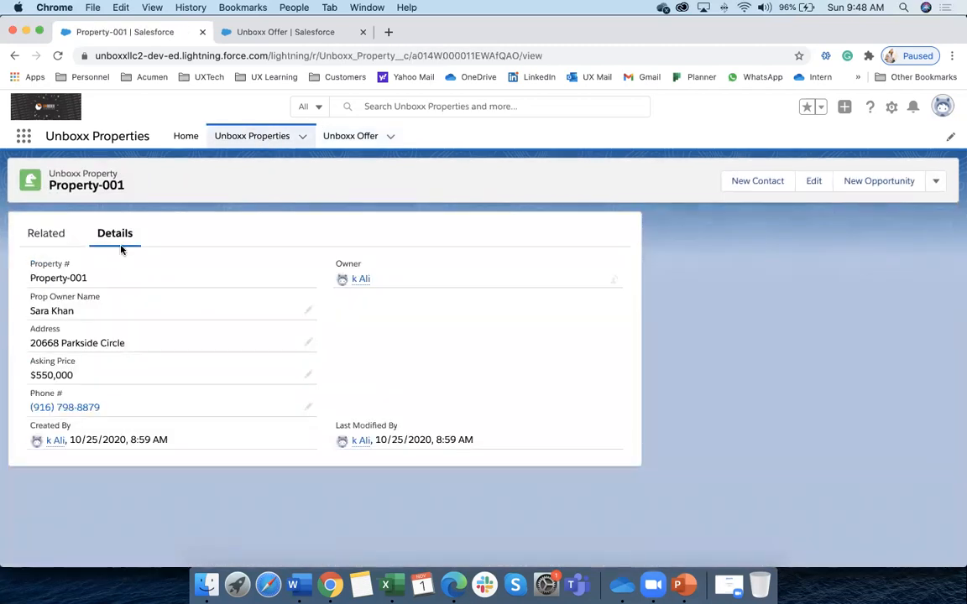
click(48, 235)
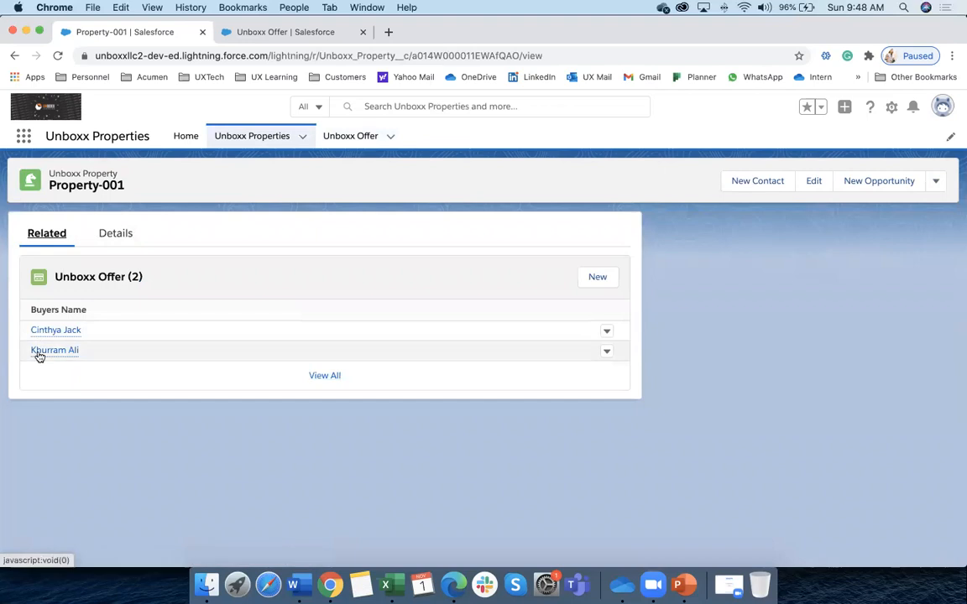
mouse_move(37, 356)
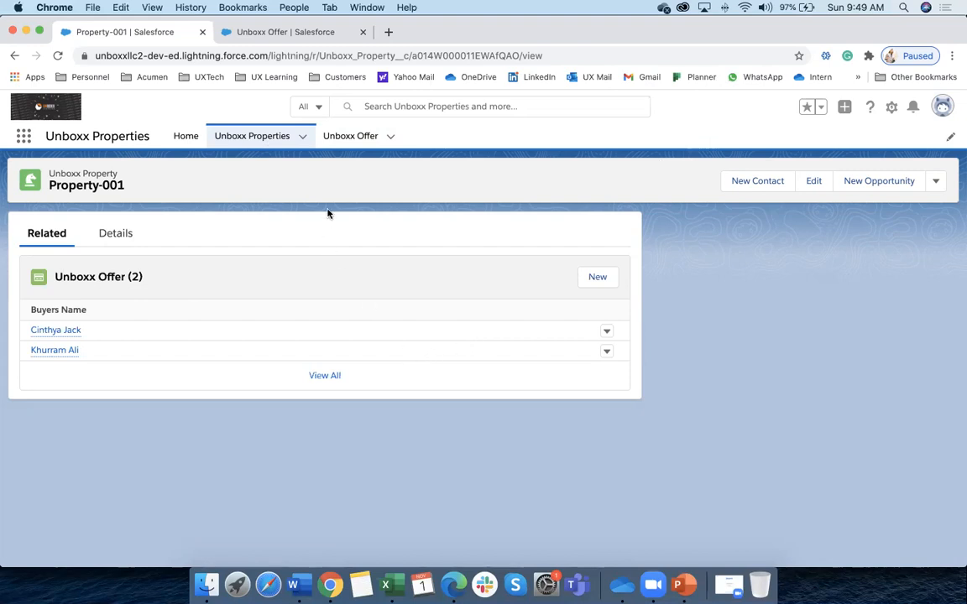
Move between the Unboxx Properties and Offers lists, then open the $600,000 offer, whose Unboxx Property is blank
click(737, 77)
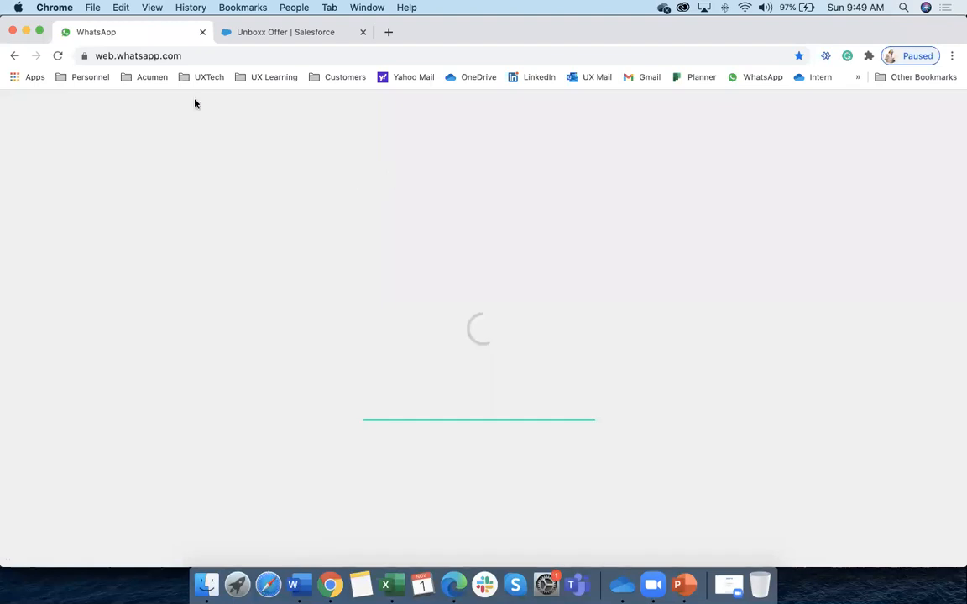
click(14, 55)
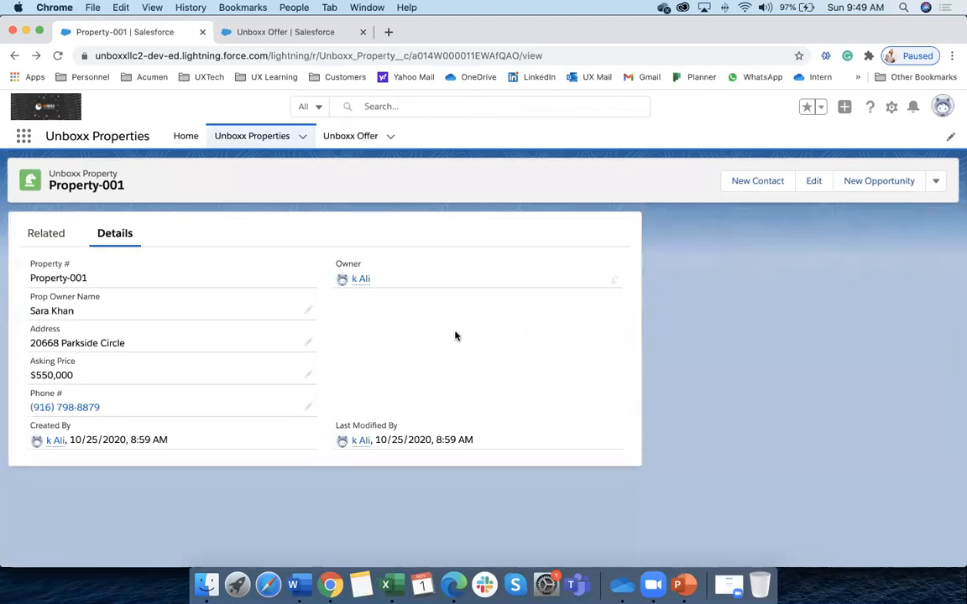
click(274, 139)
click(362, 143)
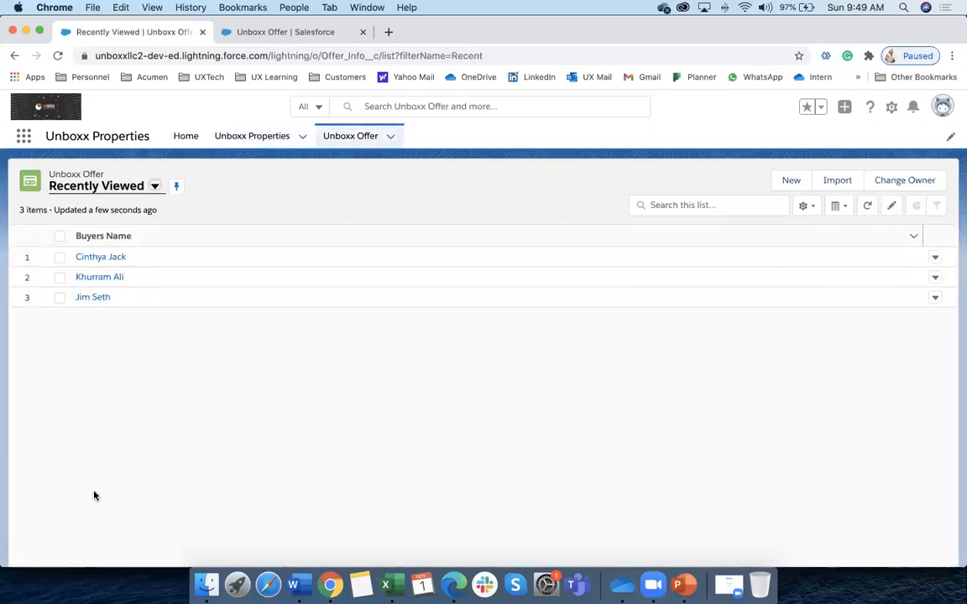
click(252, 140)
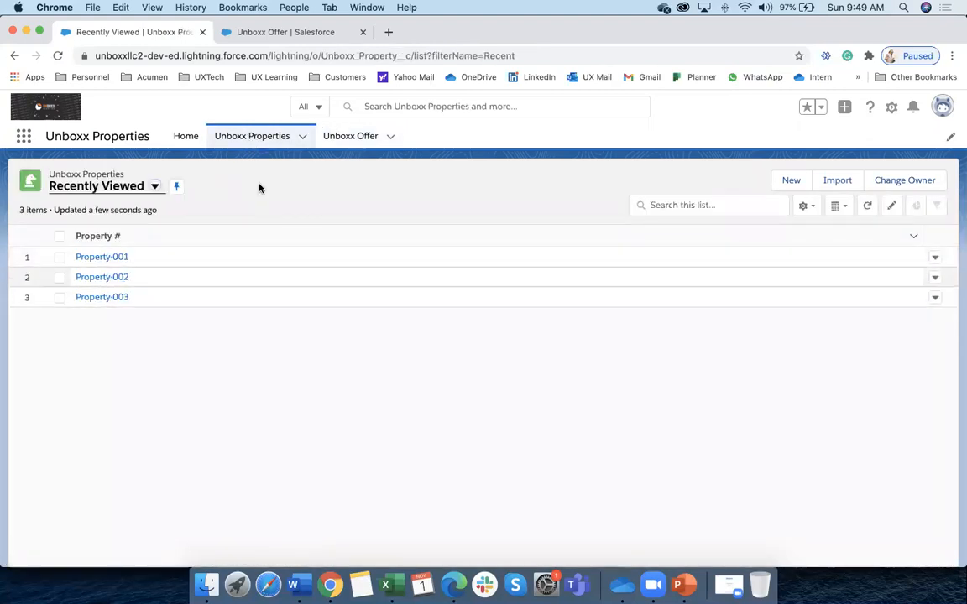
click(361, 137)
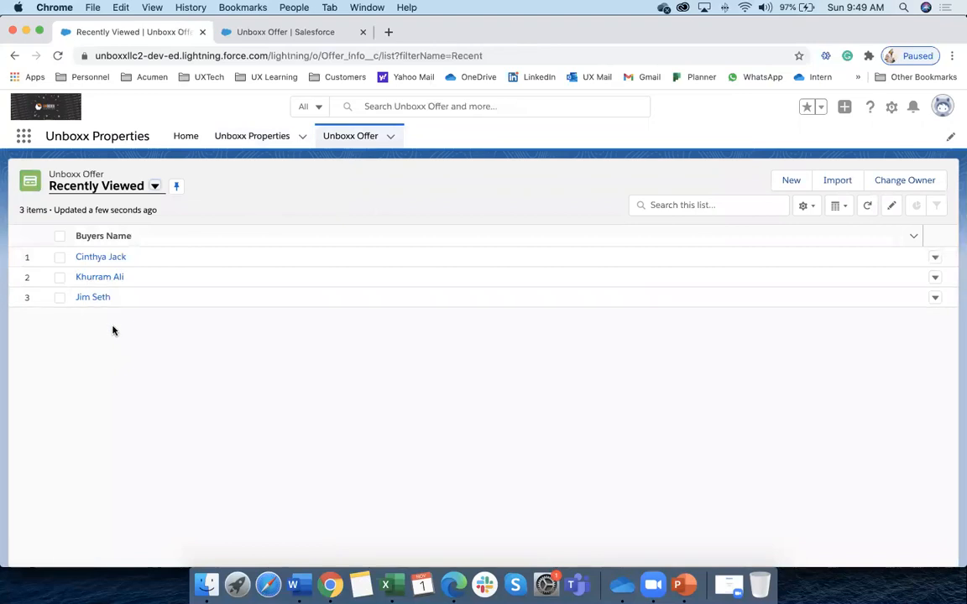
click(252, 137)
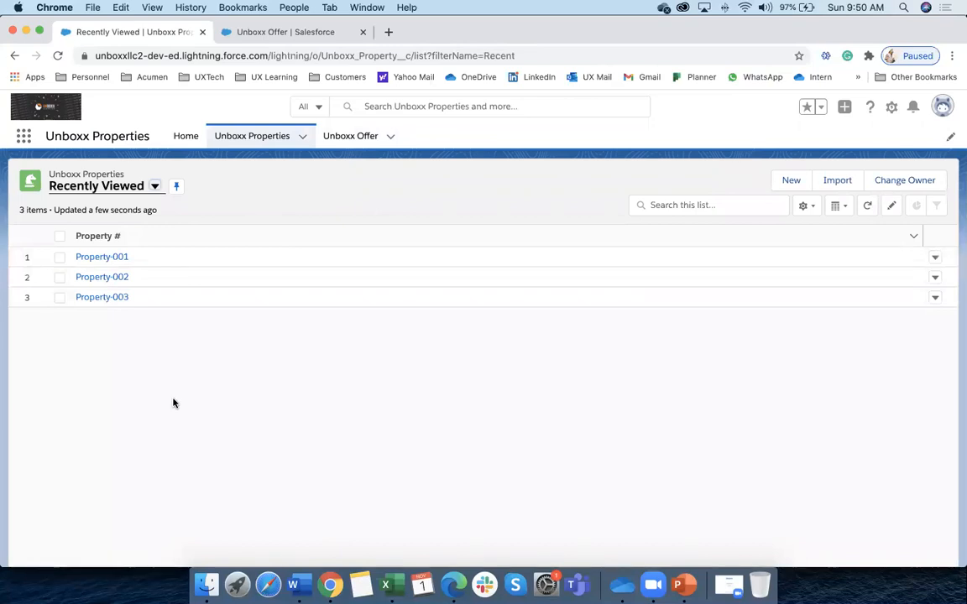
click(366, 136)
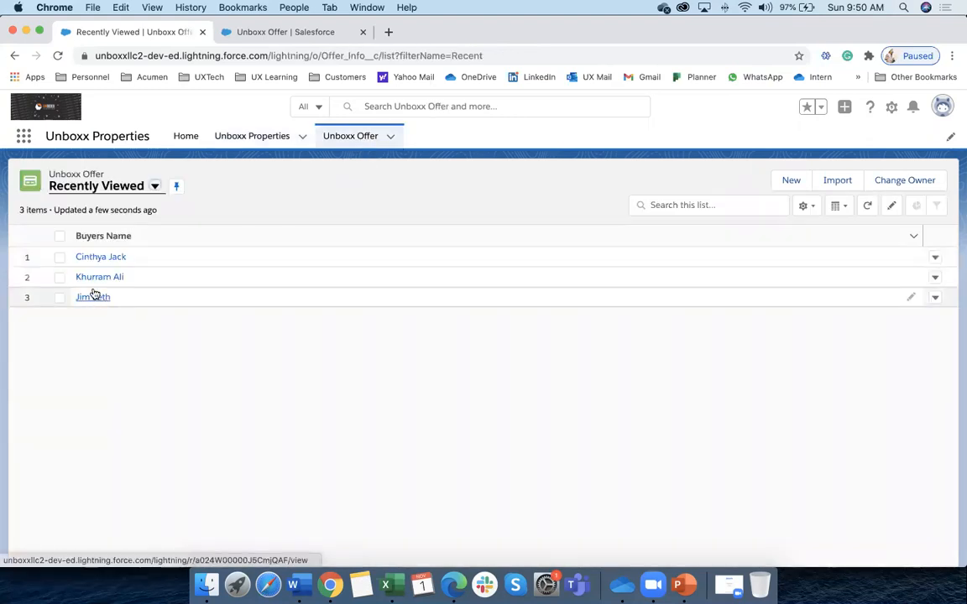
click(93, 298)
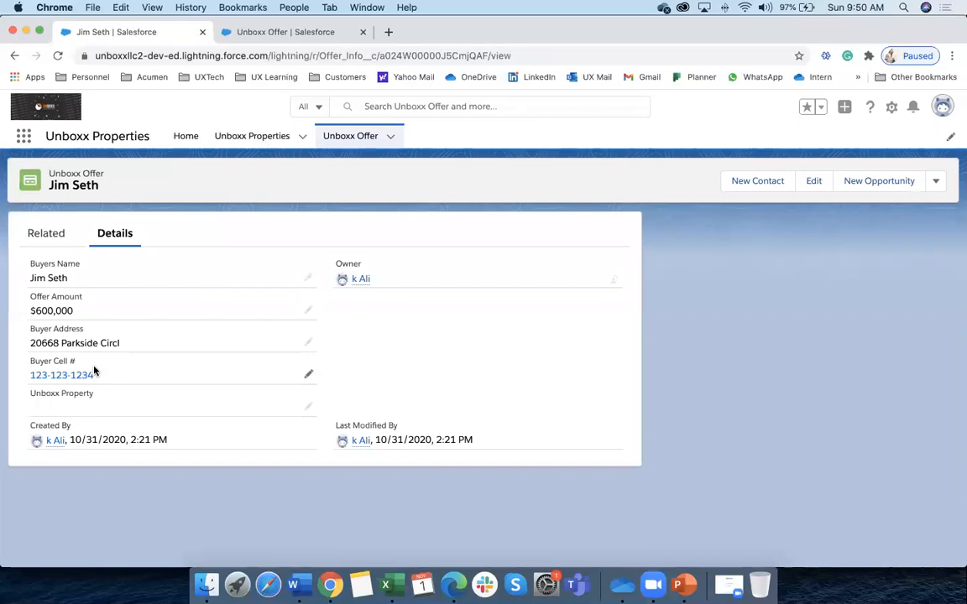
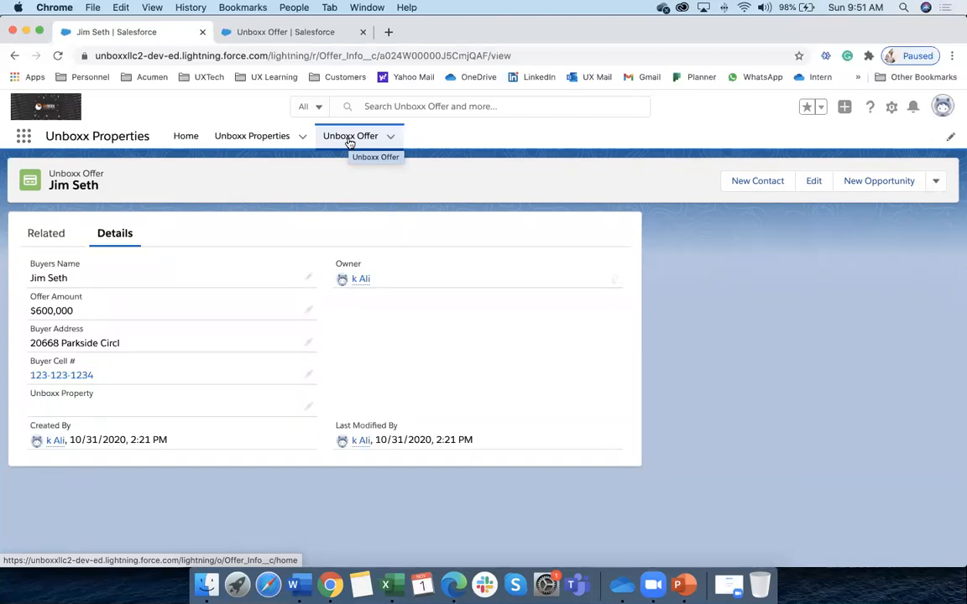
Switch between the Unboxx Properties and Offers lists, reload the offers, and open the $5,890,000 offer
click(257, 137)
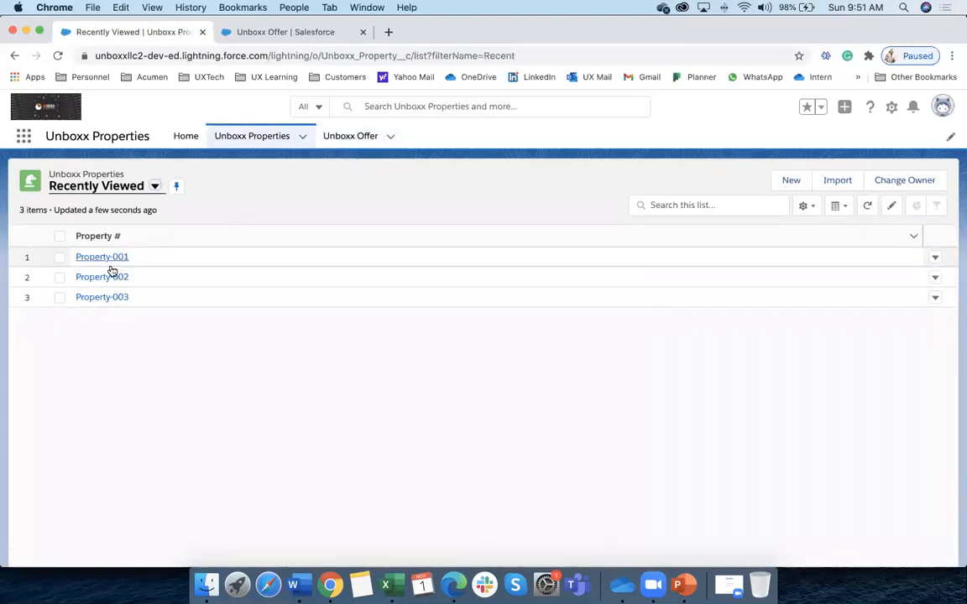
click(347, 135)
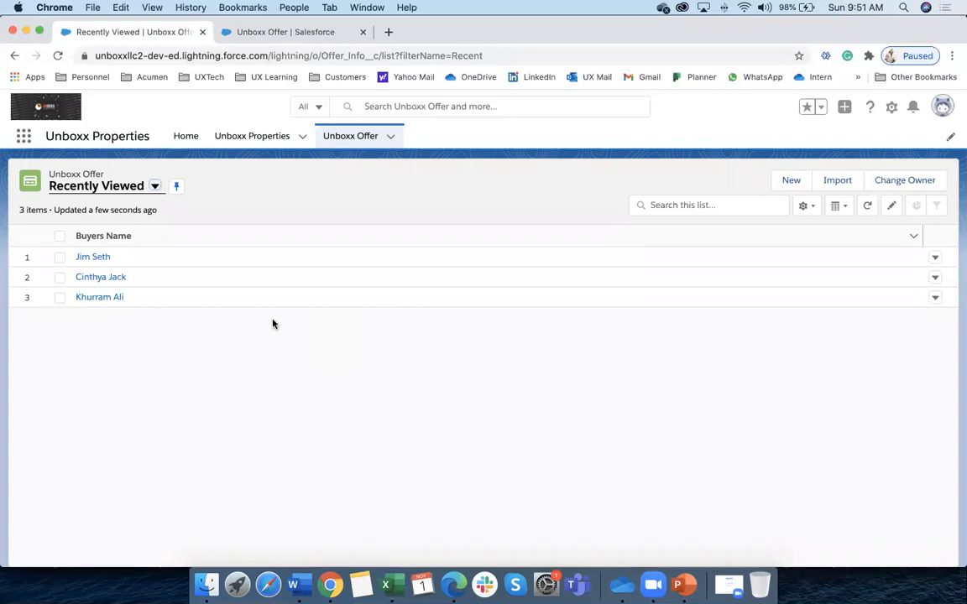
click(275, 140)
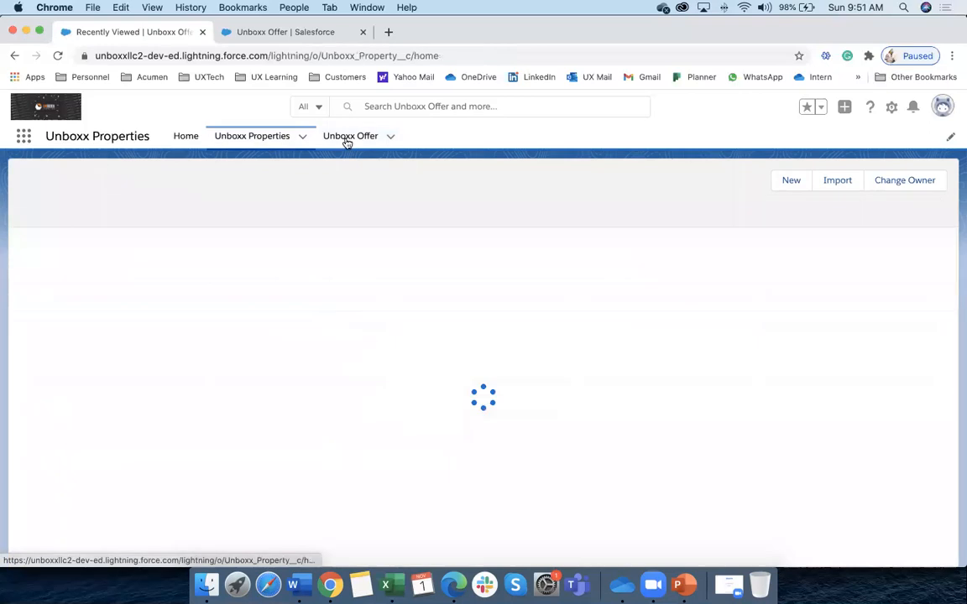
click(356, 139)
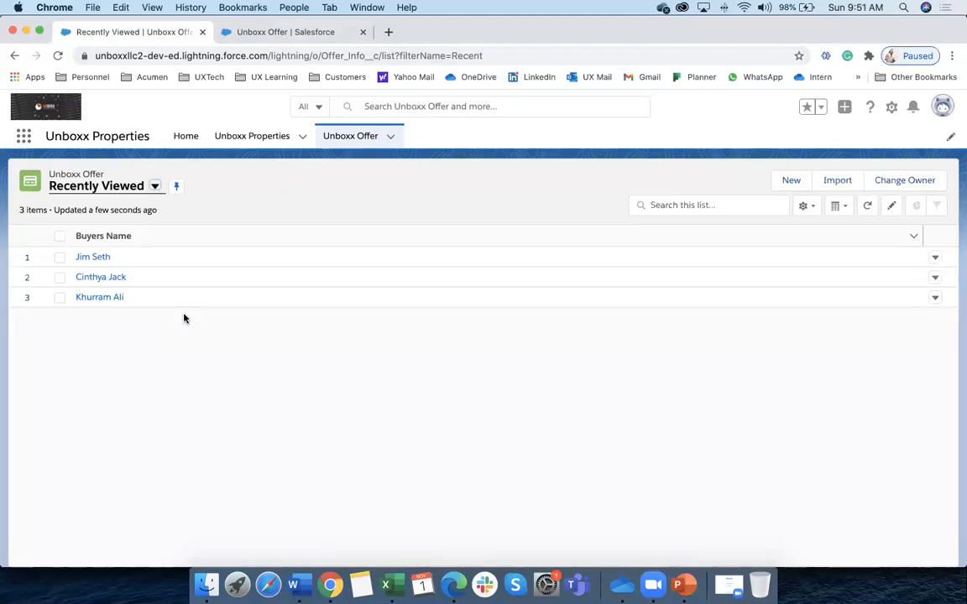
click(339, 144)
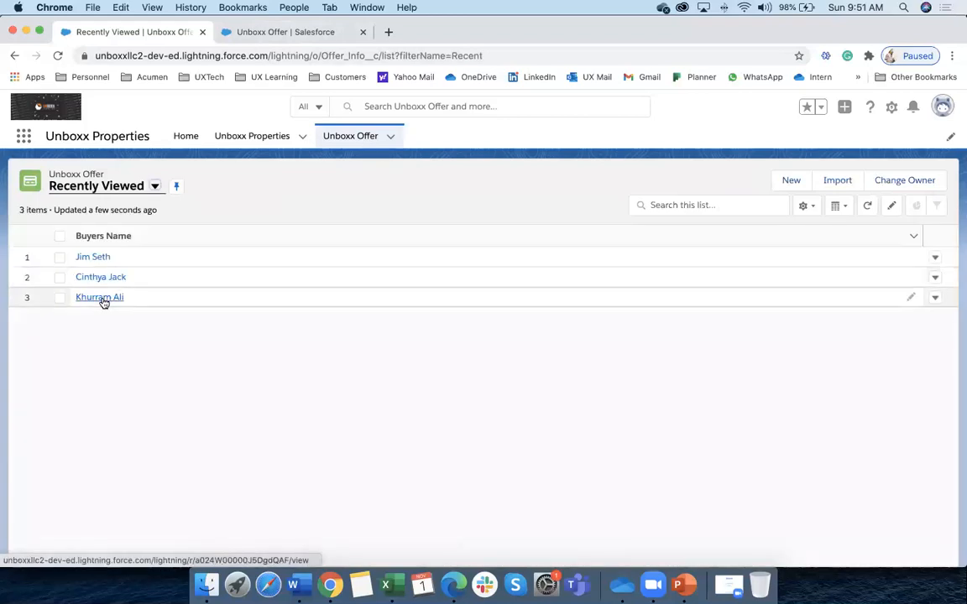
click(101, 298)
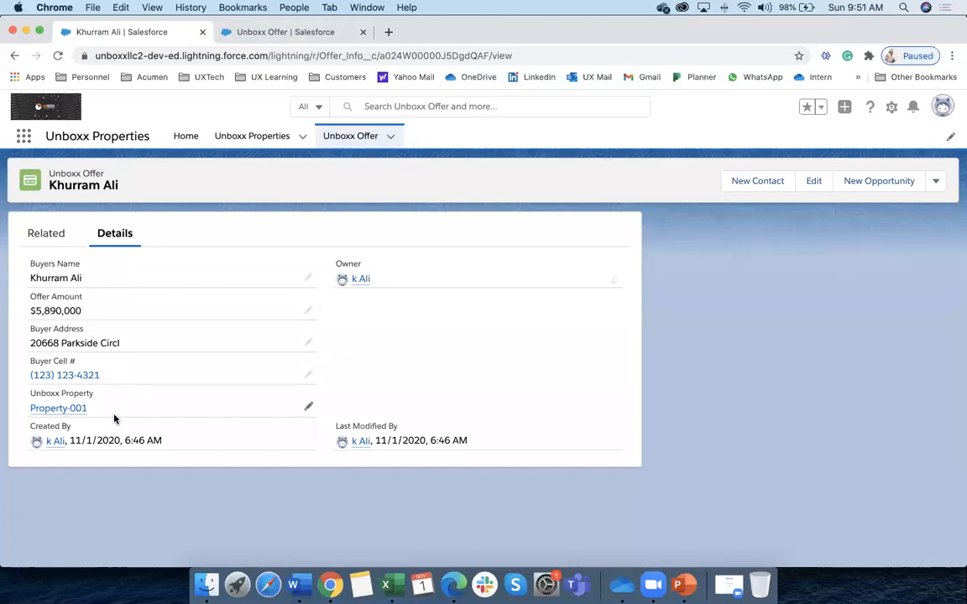
Browse the $500,000 and $5,890,000 offers, then open the $600,000 offer that lacks a property
mouse_move(76, 409)
click(368, 134)
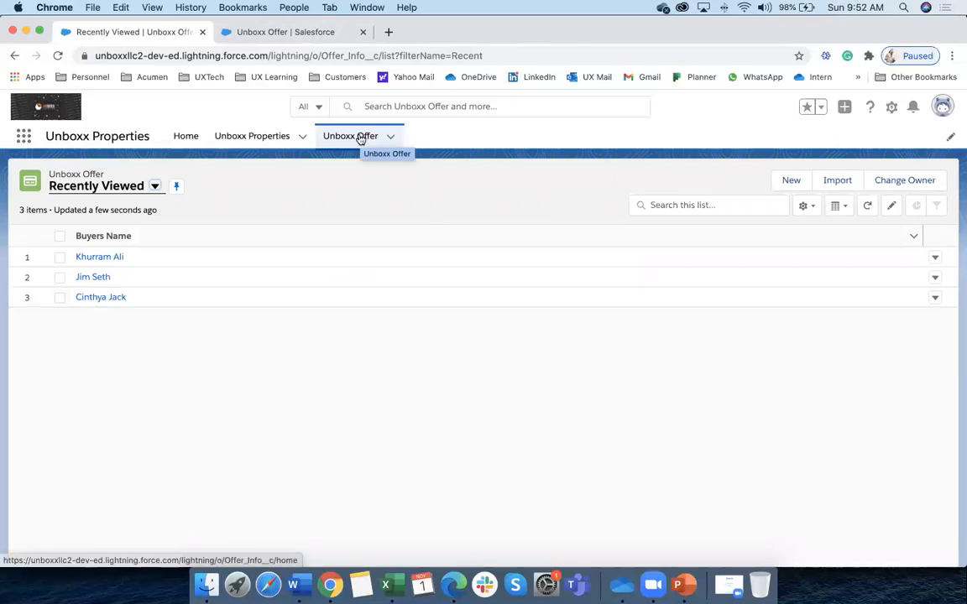
click(116, 298)
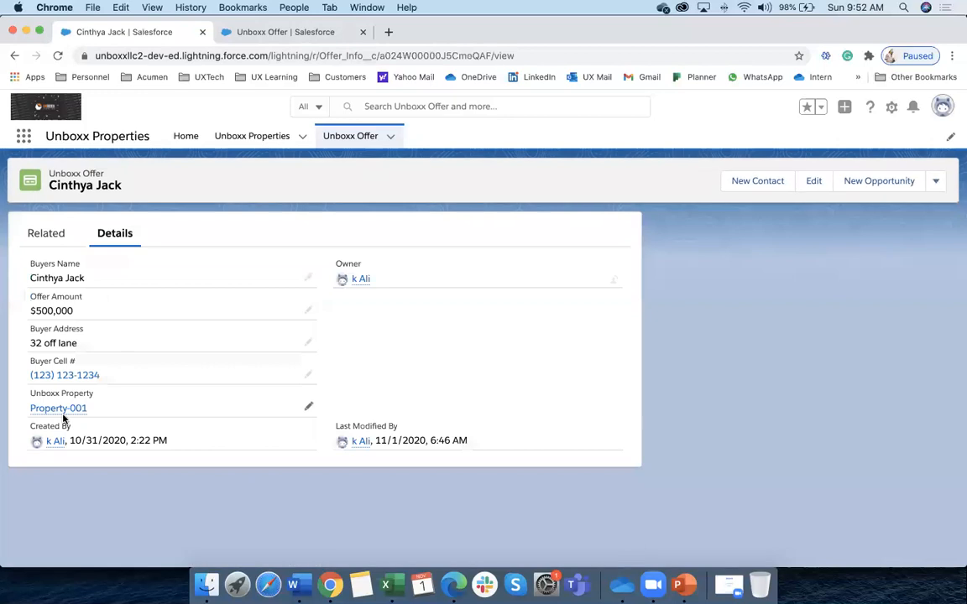
click(378, 139)
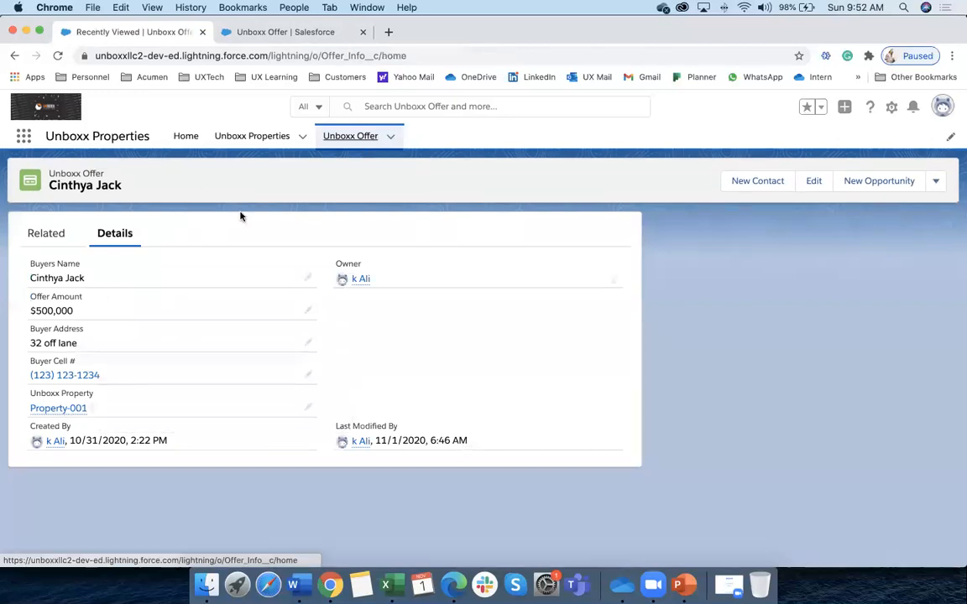
click(106, 279)
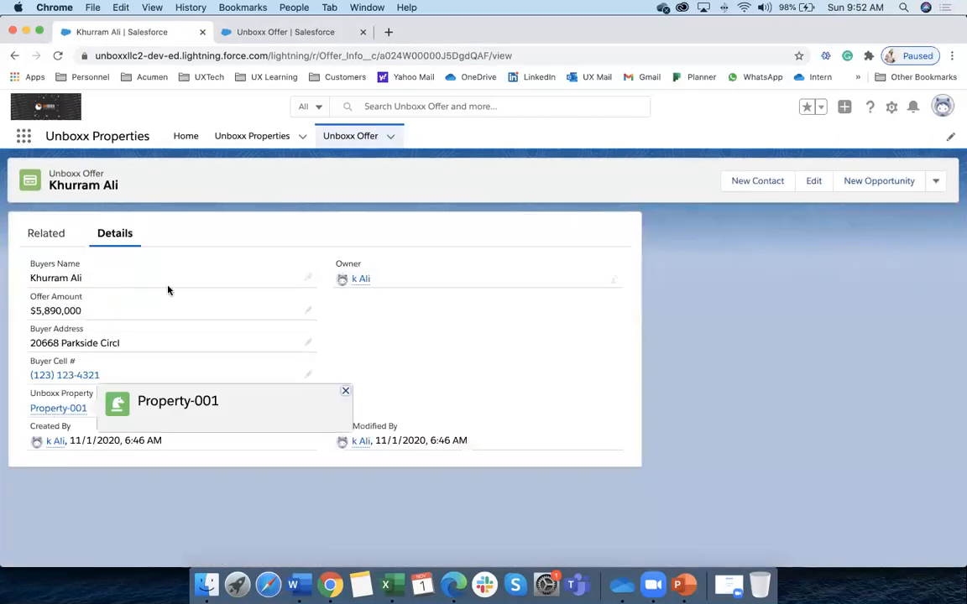
click(367, 135)
click(91, 261)
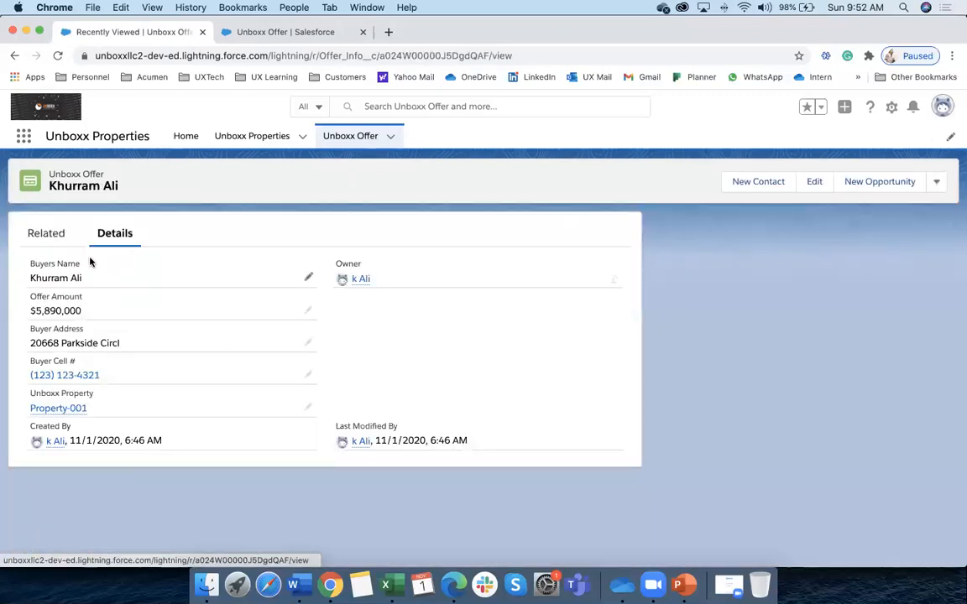
click(357, 141)
click(101, 280)
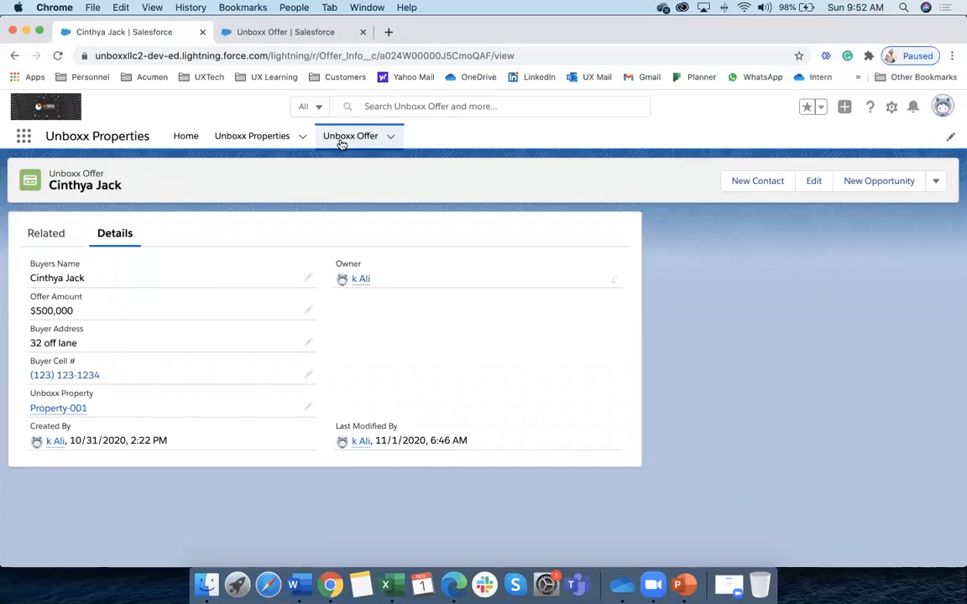
click(342, 141)
click(92, 295)
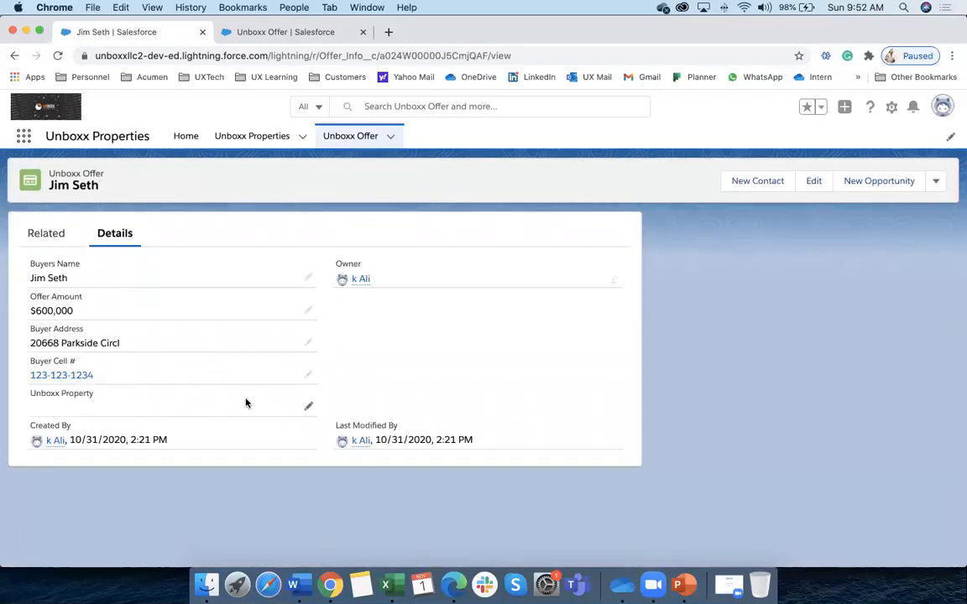
Link the $600,000 offer to Property-002, save it, and return to the offers list
click(308, 406)
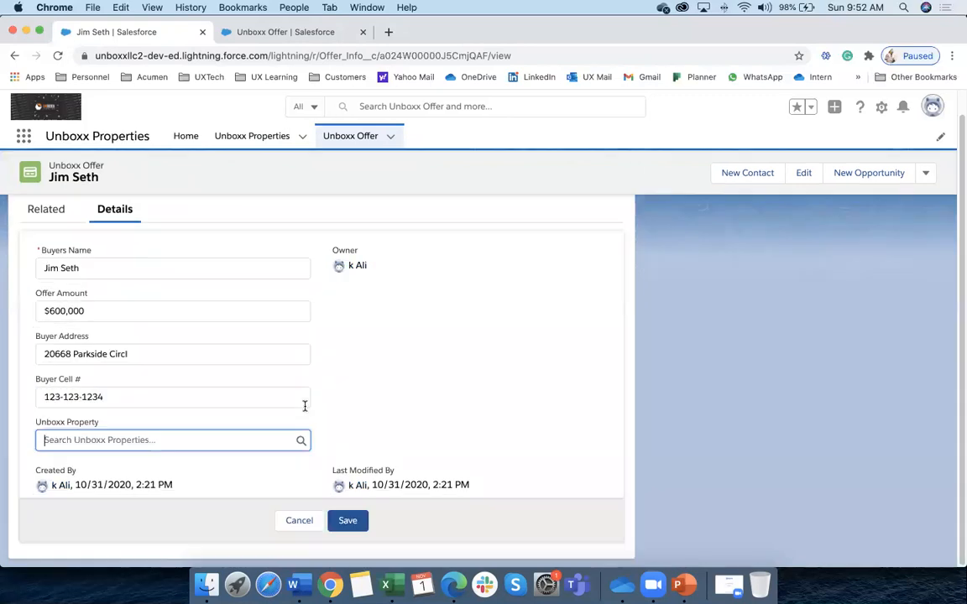
click(128, 441)
click(124, 510)
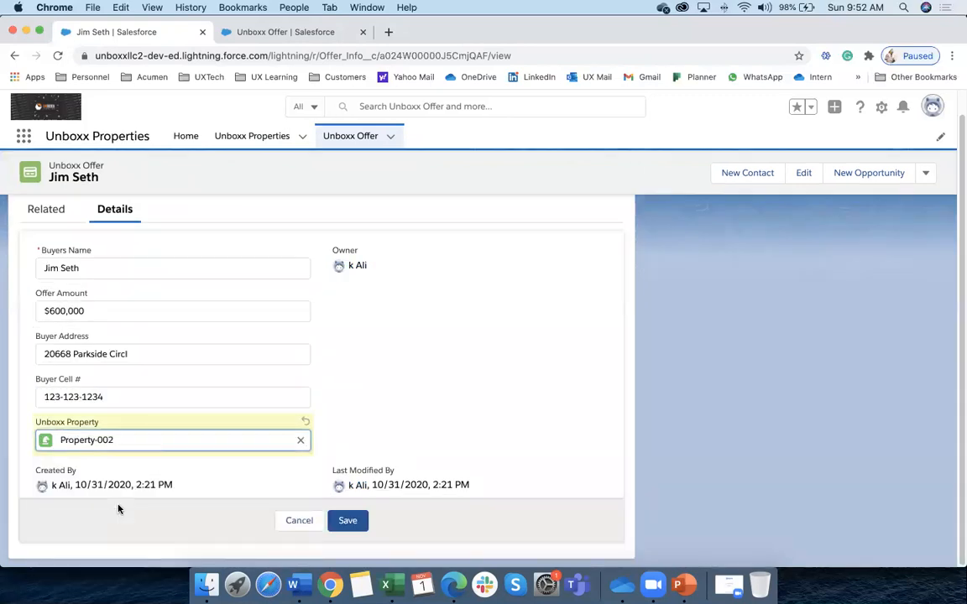
click(332, 524)
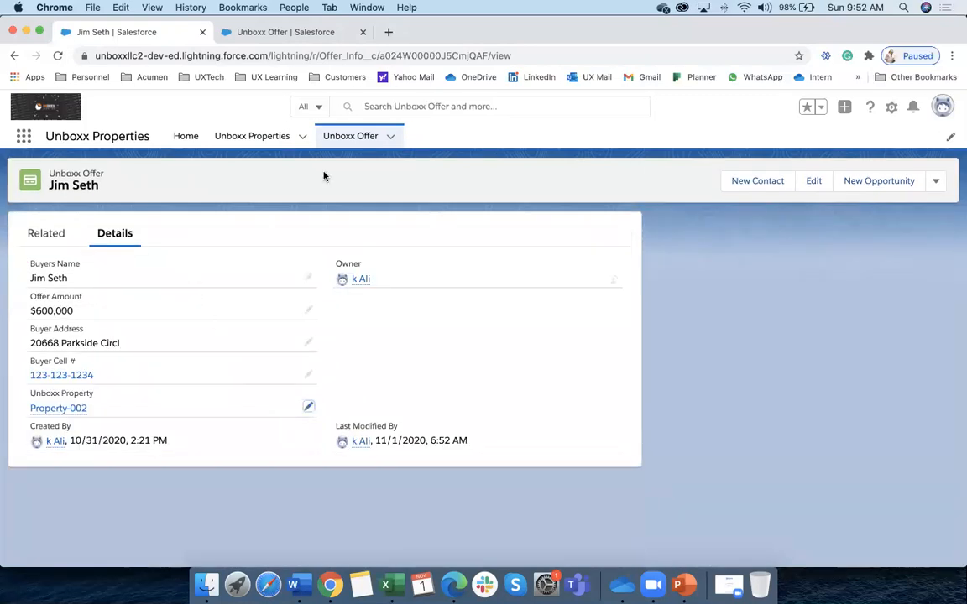
click(346, 139)
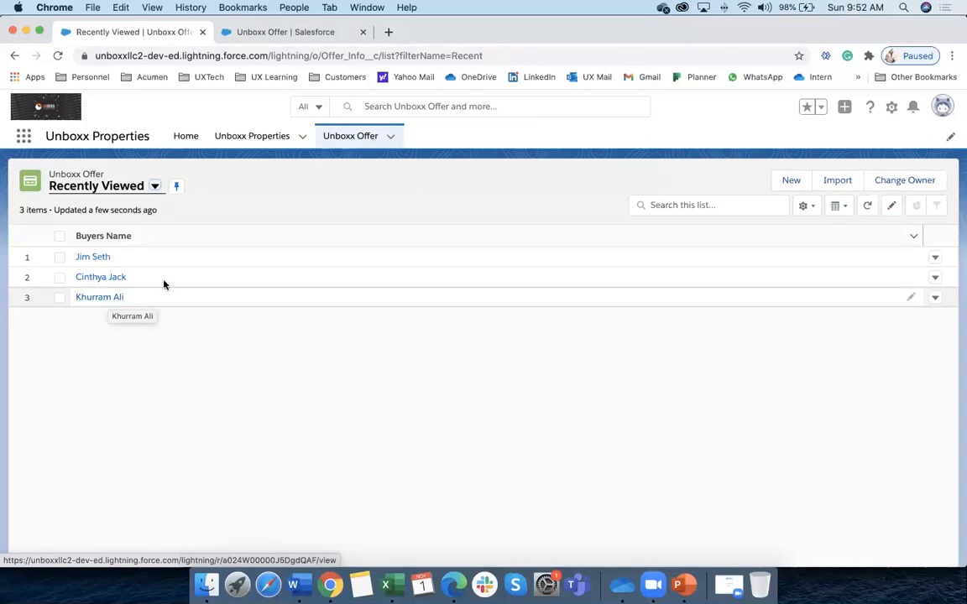
Open Property-002, check that its related list holds one Unboxx Offer, then view its details
click(356, 136)
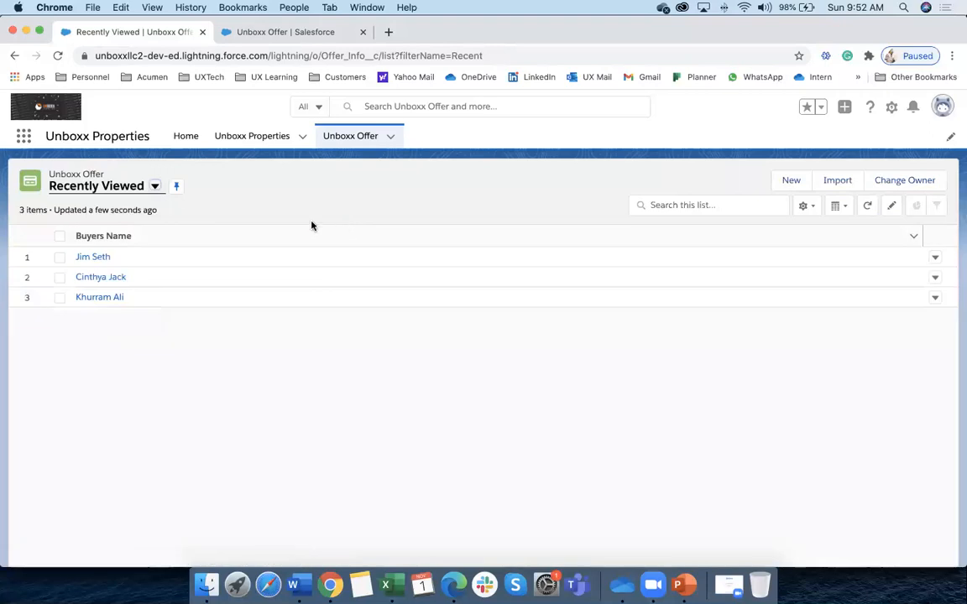
click(266, 138)
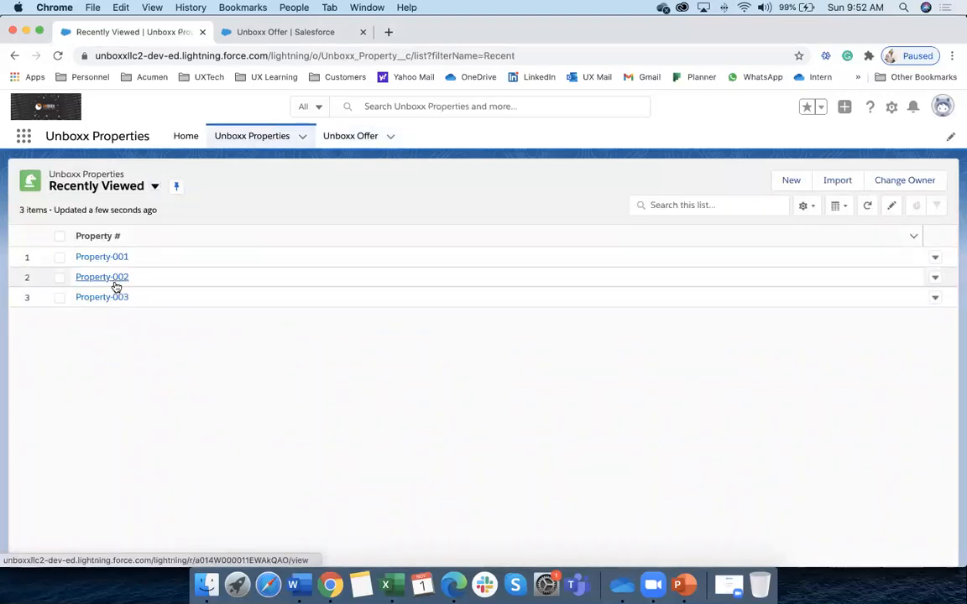
click(118, 278)
click(40, 239)
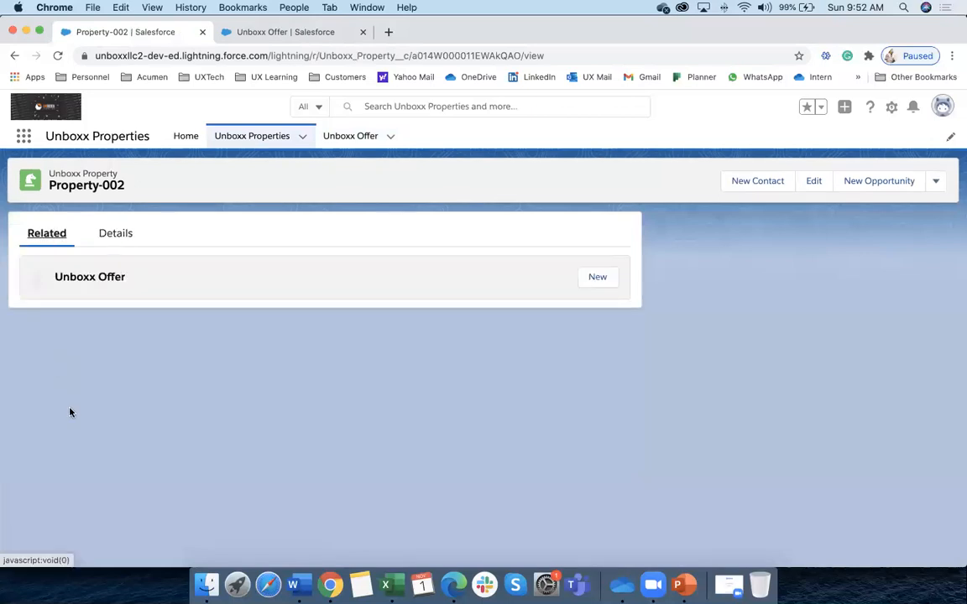
mouse_move(46, 338)
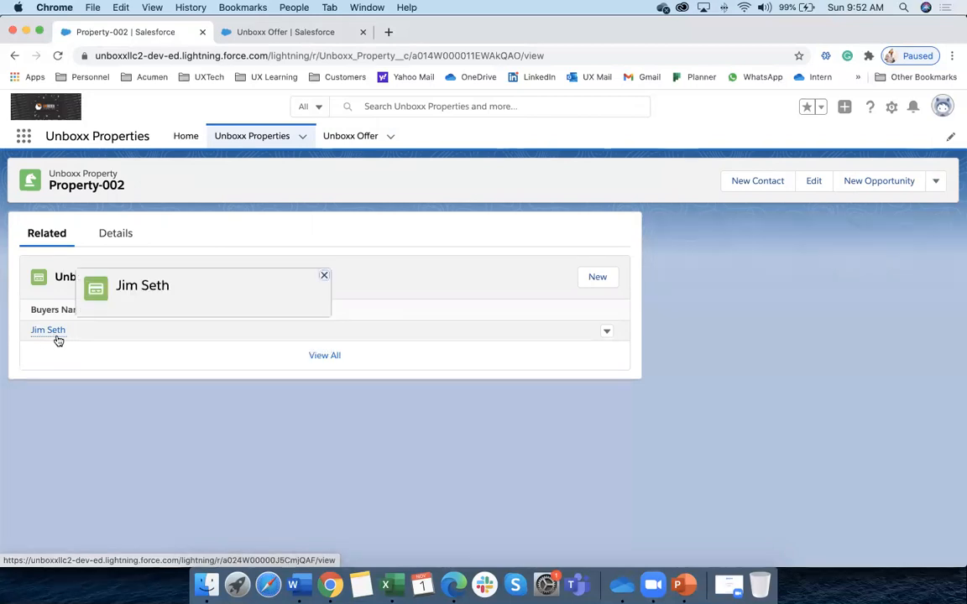
click(242, 139)
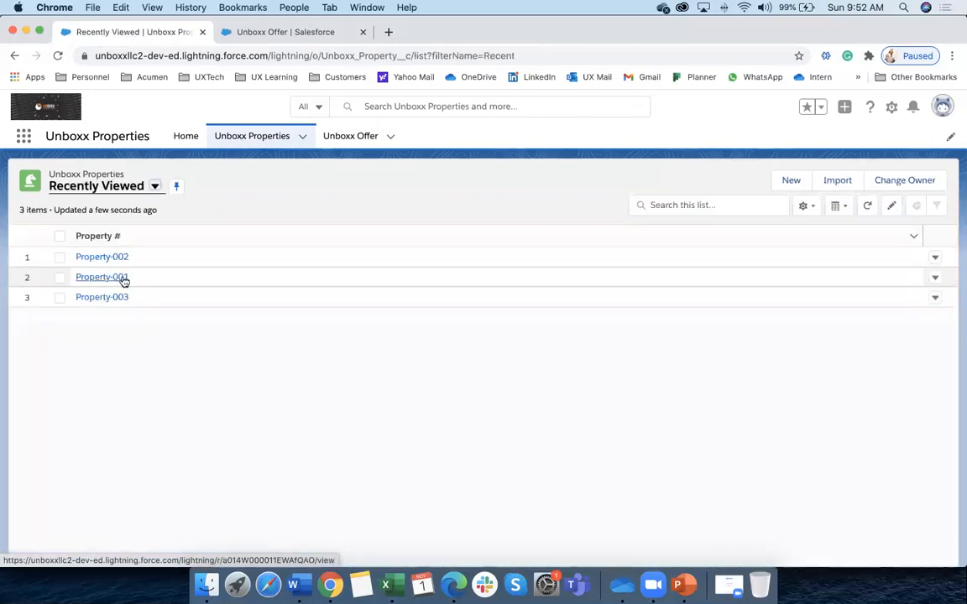
click(117, 258)
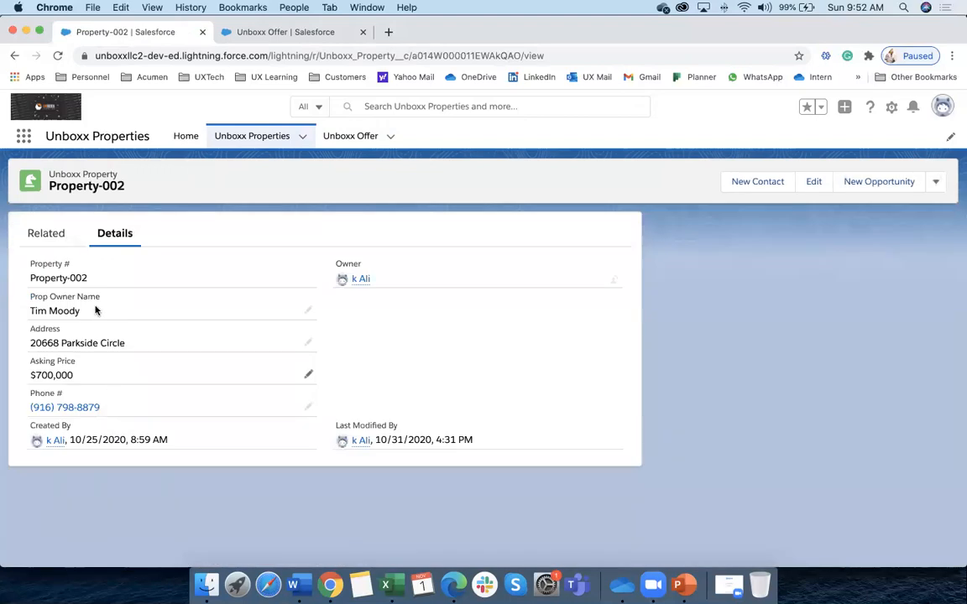
click(45, 232)
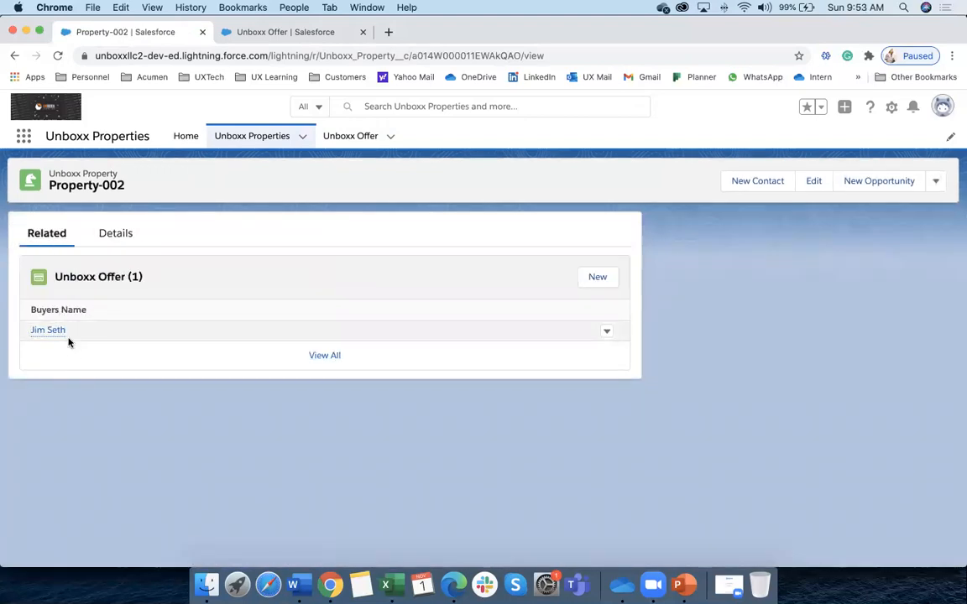
click(119, 237)
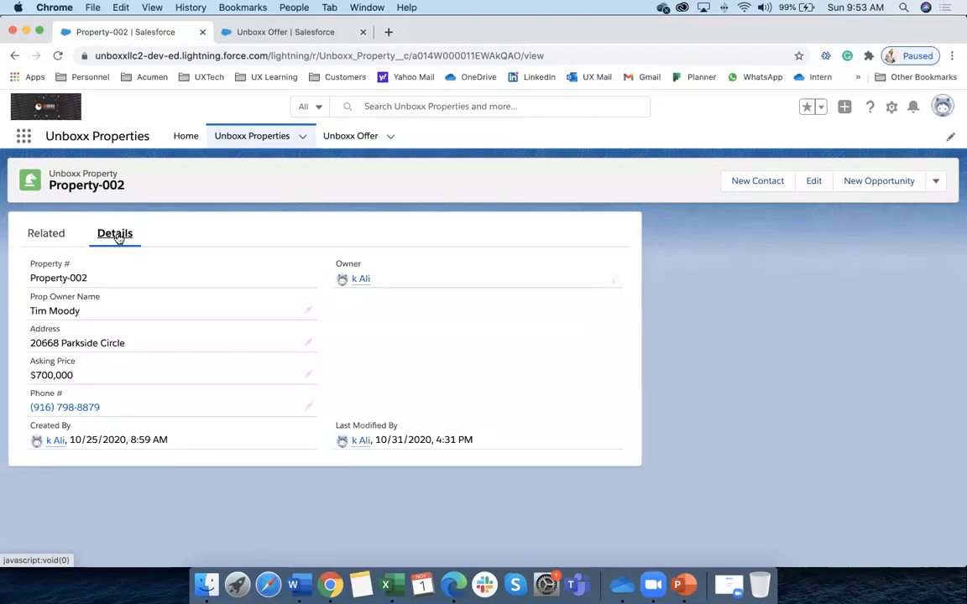
Delete Property-002 from the Unboxx Properties list and confirm the deletion
click(935, 183)
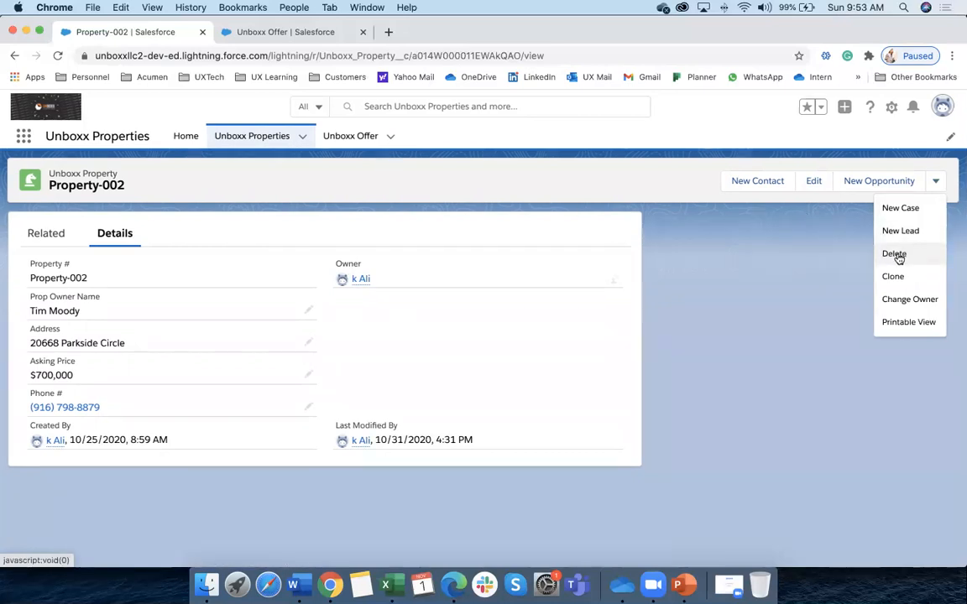
click(263, 138)
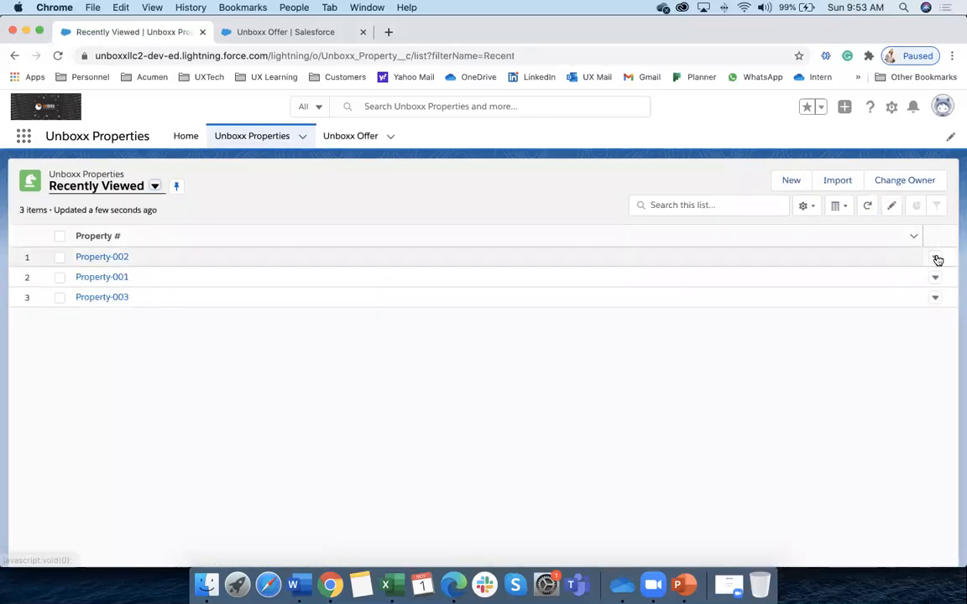
click(934, 257)
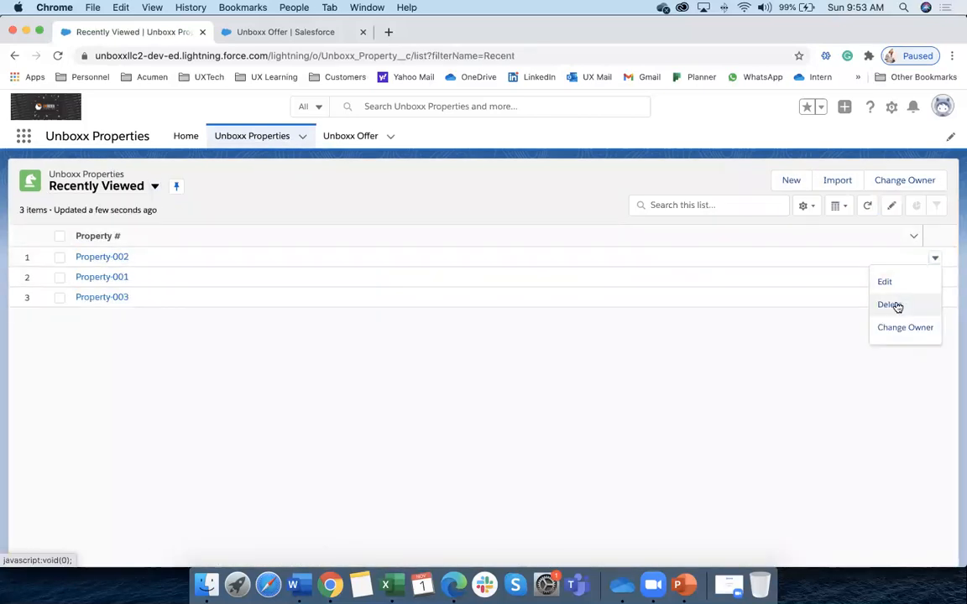
click(895, 305)
click(658, 366)
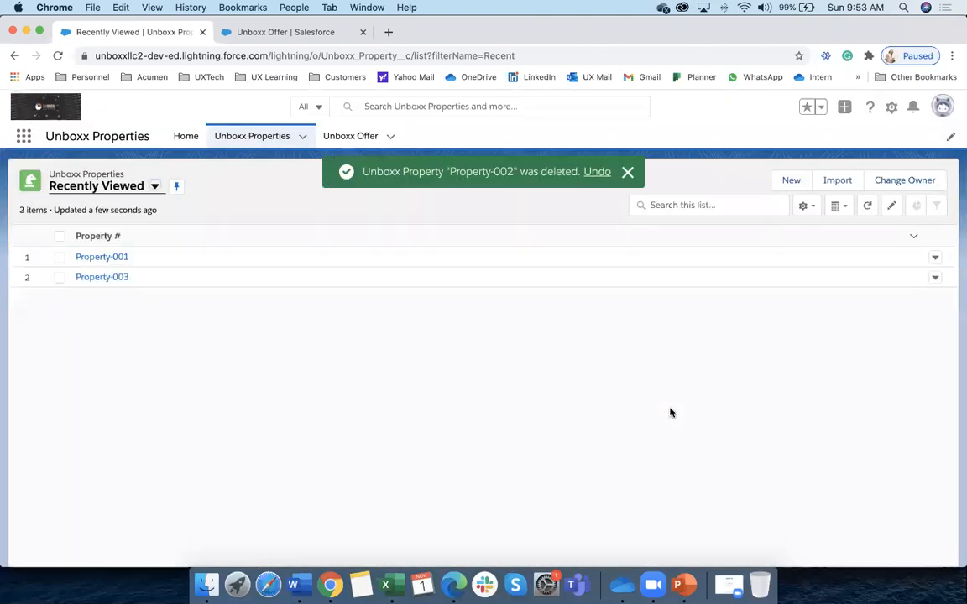
Check the Unboxx Offer and Unboxx Properties lists after the deletion
click(336, 138)
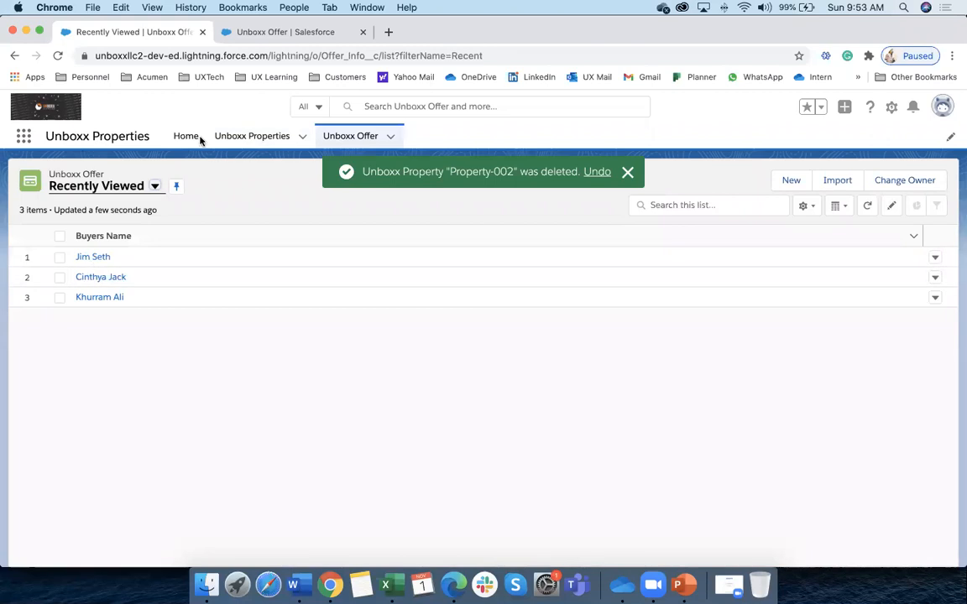
click(269, 137)
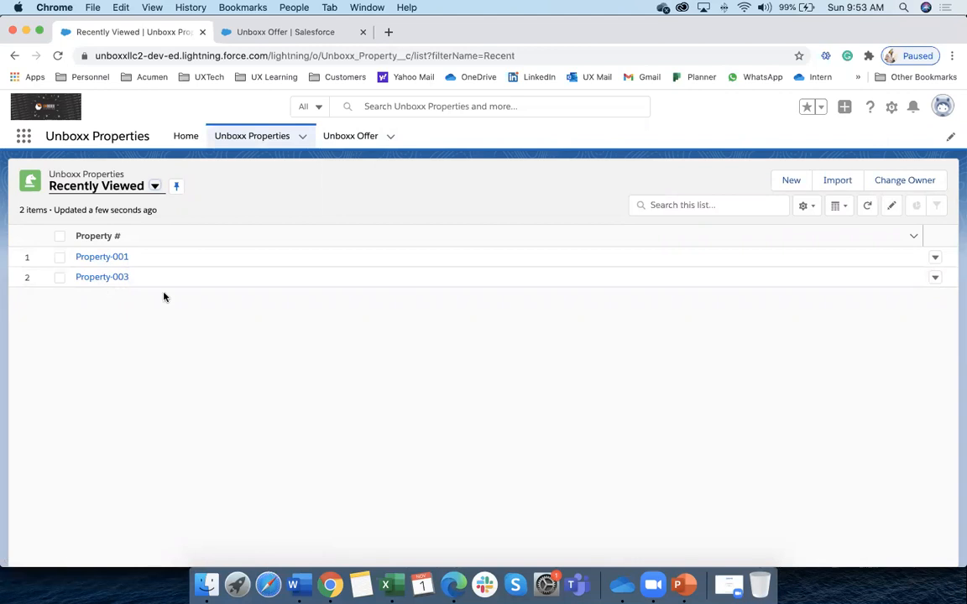
click(371, 136)
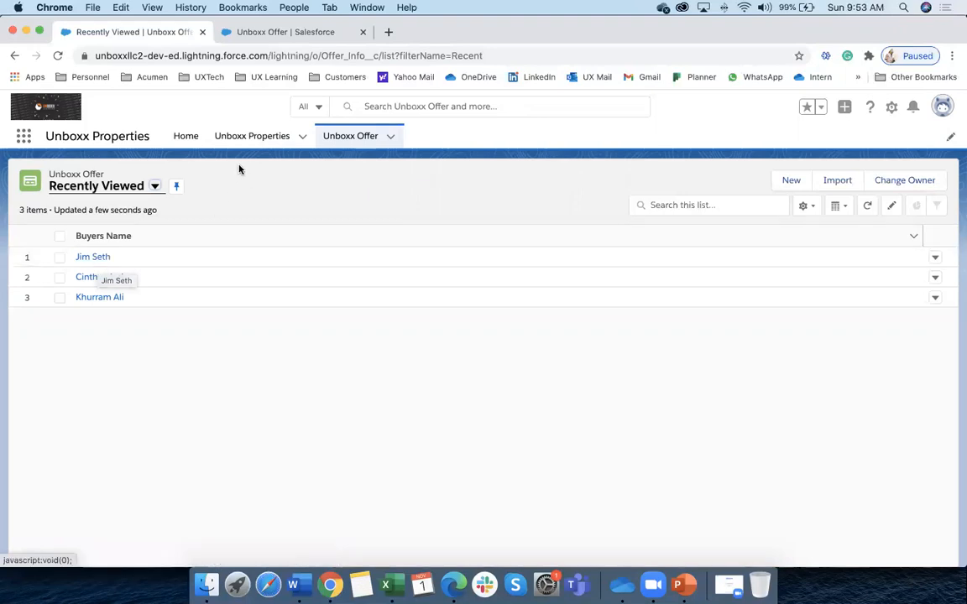
click(257, 143)
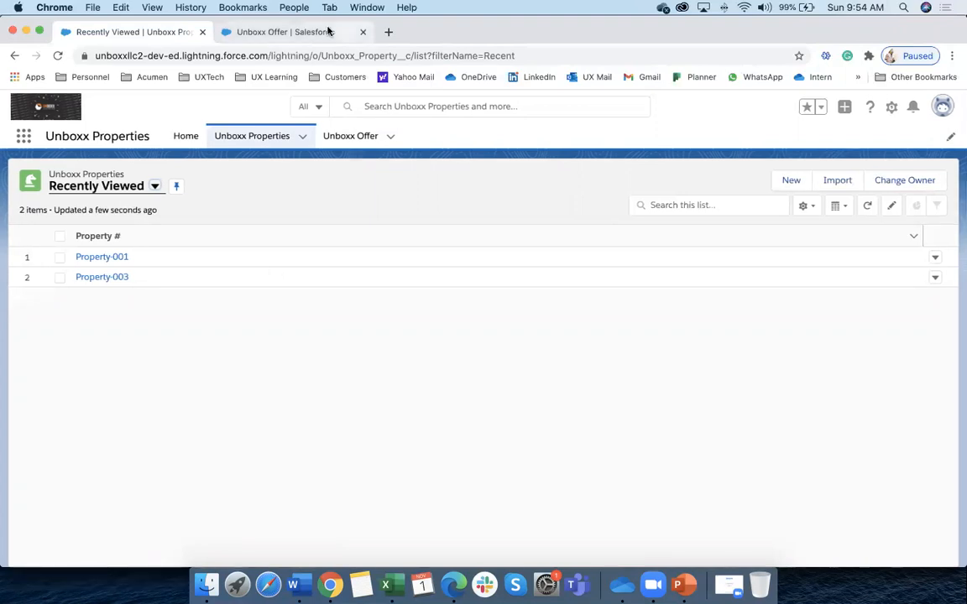
In Setup, open the edit page for Unboxx Offer's Unboxx Property lookup field
click(294, 32)
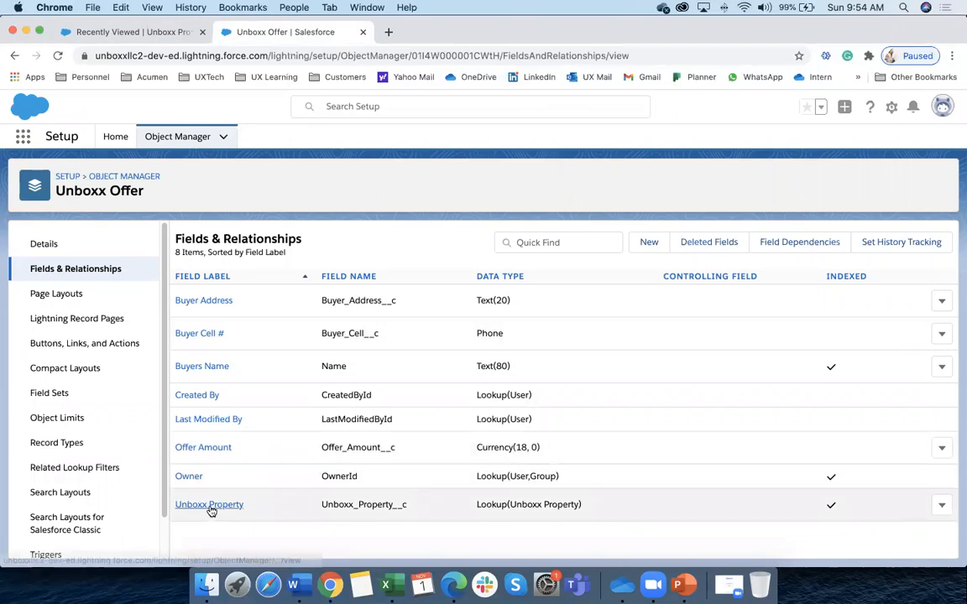
click(940, 507)
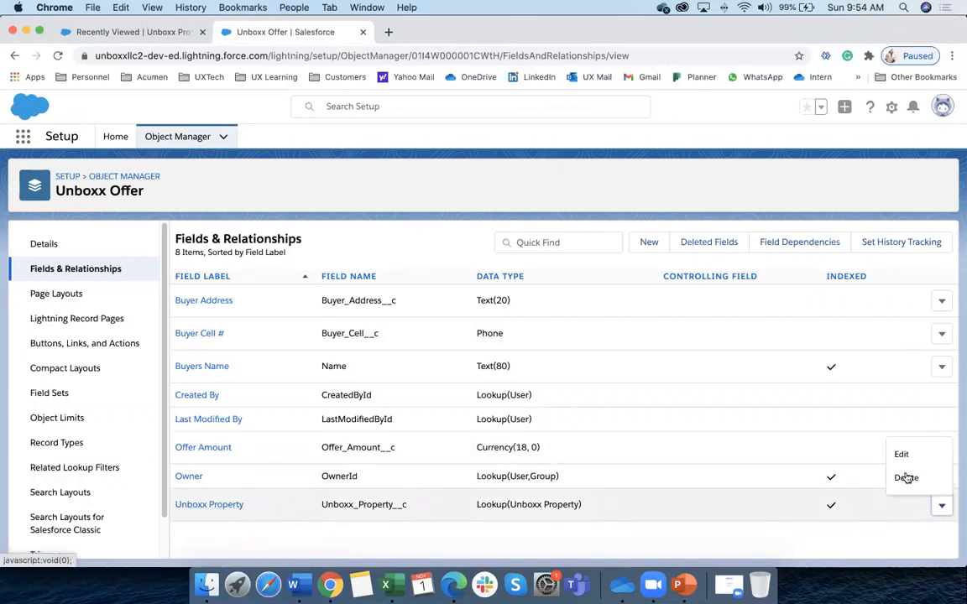
click(905, 462)
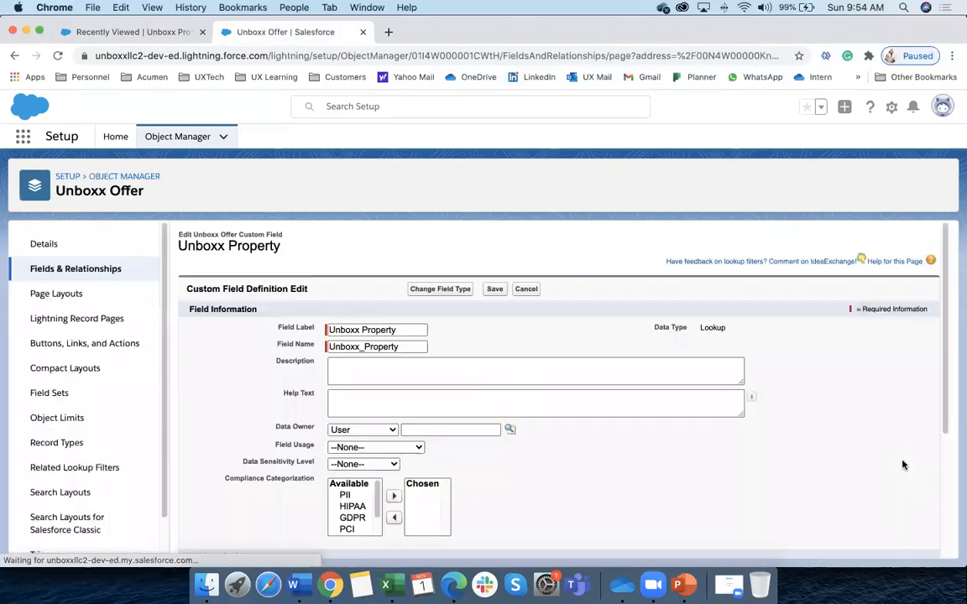
Start changing the Unboxx Property field's data type, currently Lookup Relationship
click(440, 289)
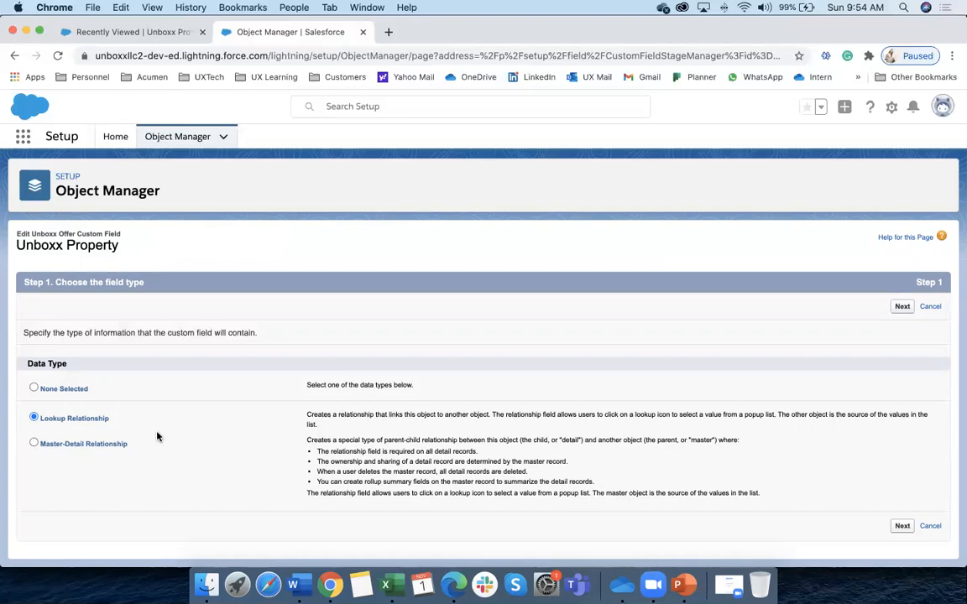
Switch Unboxx Property to Master-Detail Relationship and save, which triggers the Cannot Create error
click(48, 447)
click(903, 526)
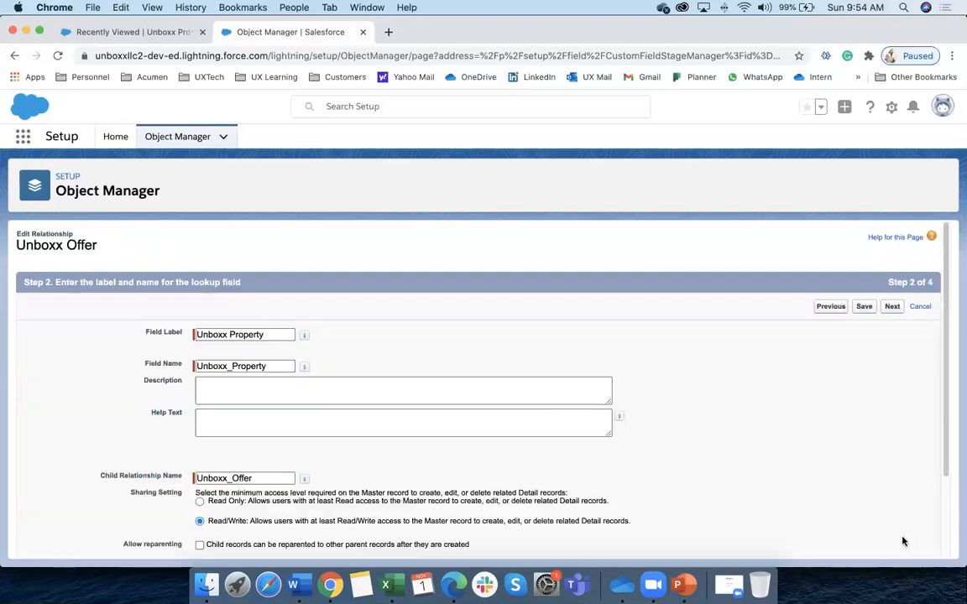
click(862, 306)
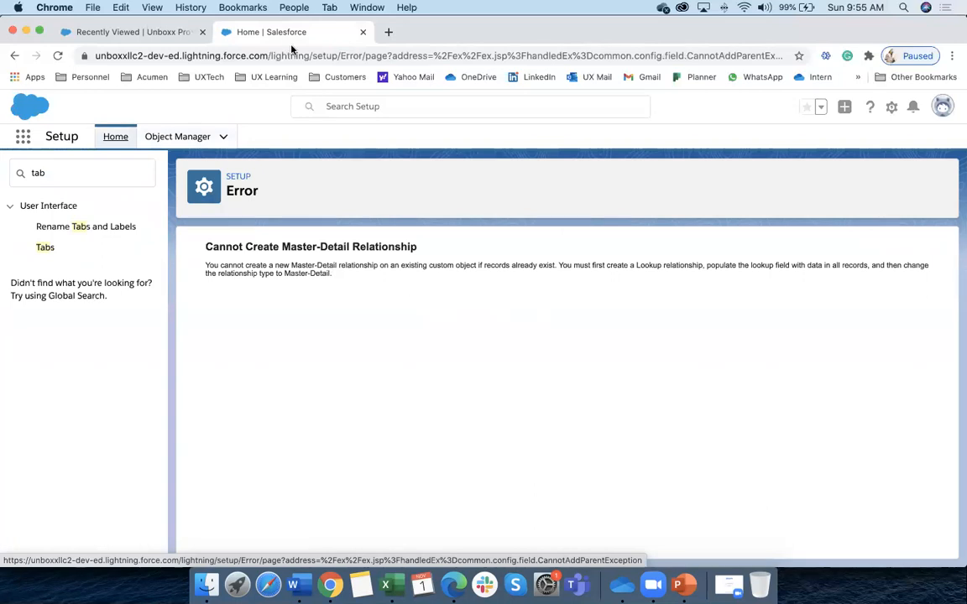
Open the first Unboxx Offer, the $600,000 one with an empty Unboxx Property
click(162, 31)
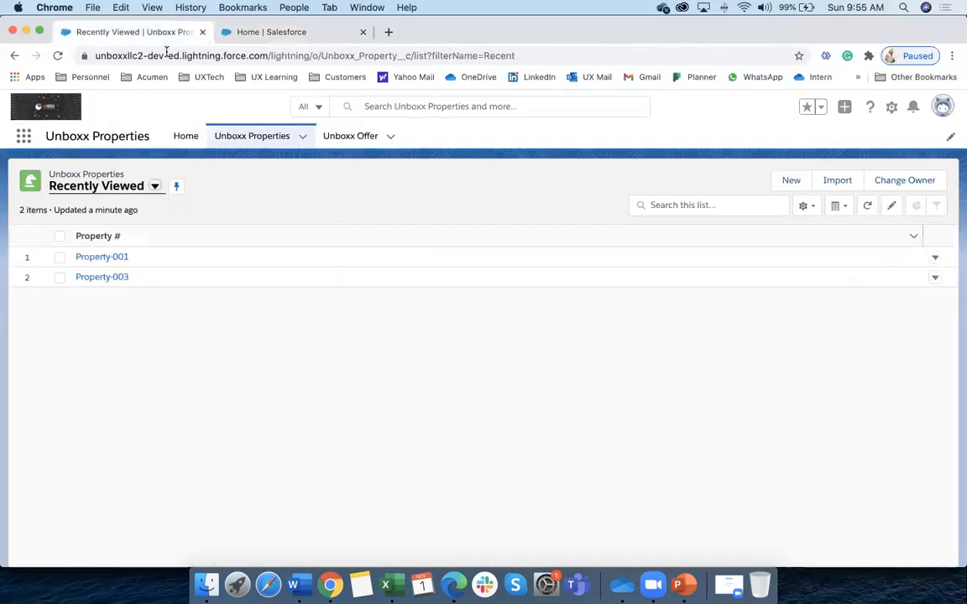
click(352, 137)
click(94, 258)
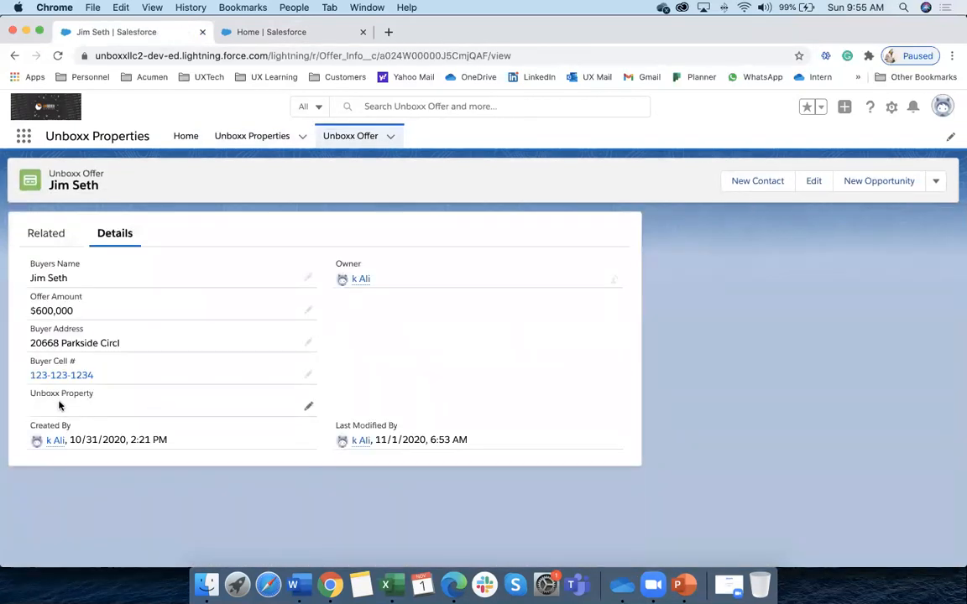
Read through the Cannot Create Master-Detail Relationship error in Setup, then go back to the offer
click(247, 31)
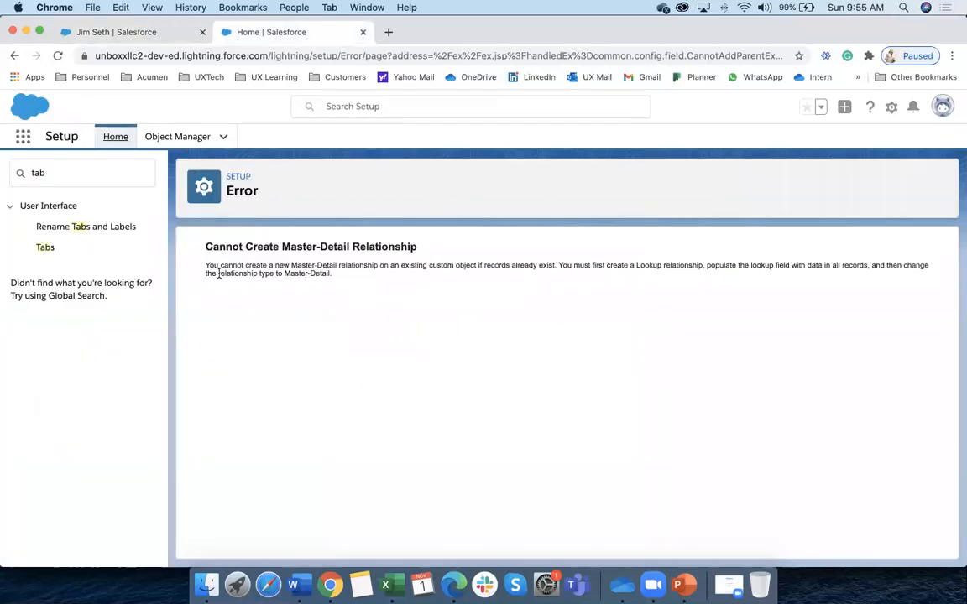
drag(205, 245, 422, 250)
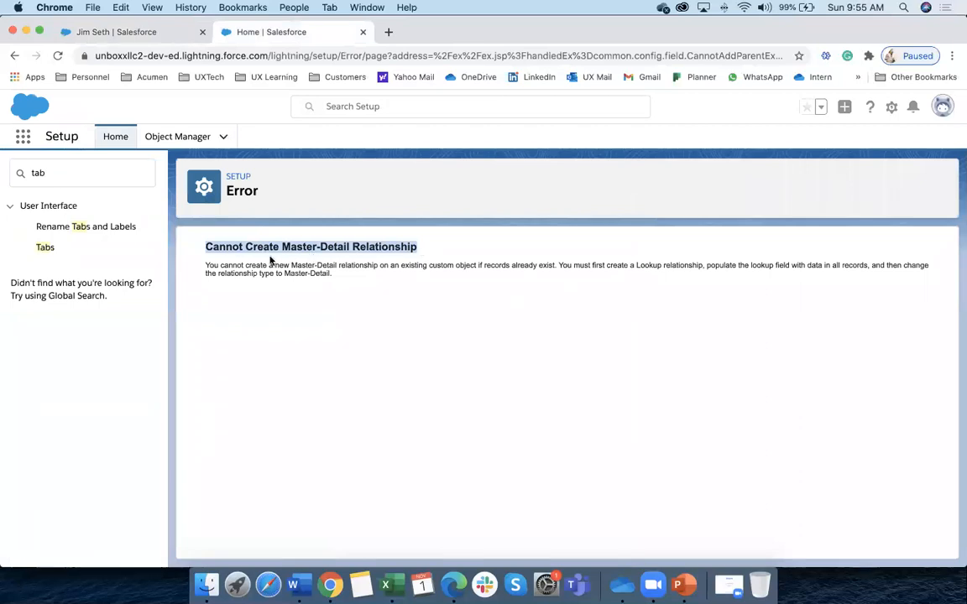
drag(205, 264, 353, 279)
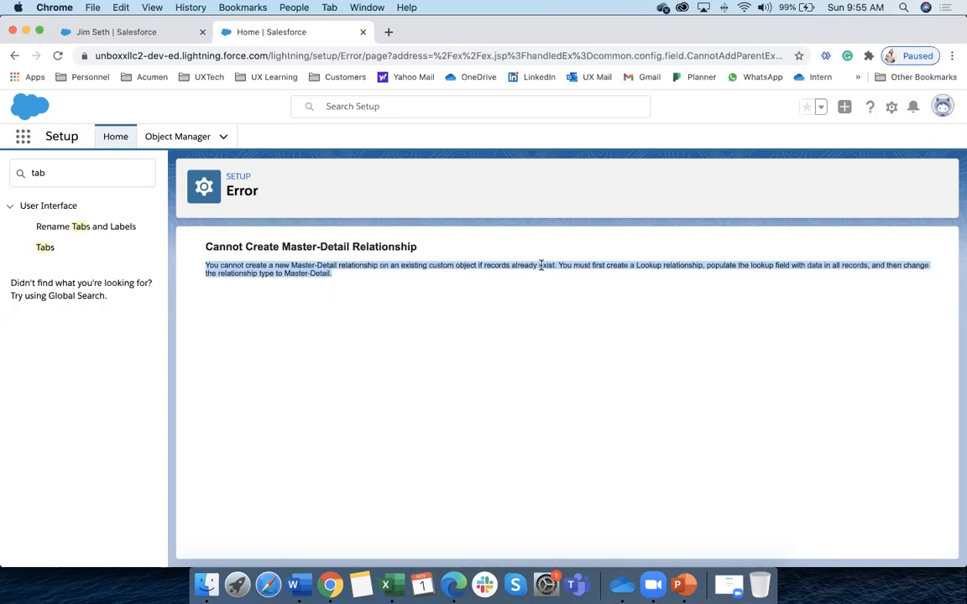
drag(669, 266, 696, 267)
click(705, 265)
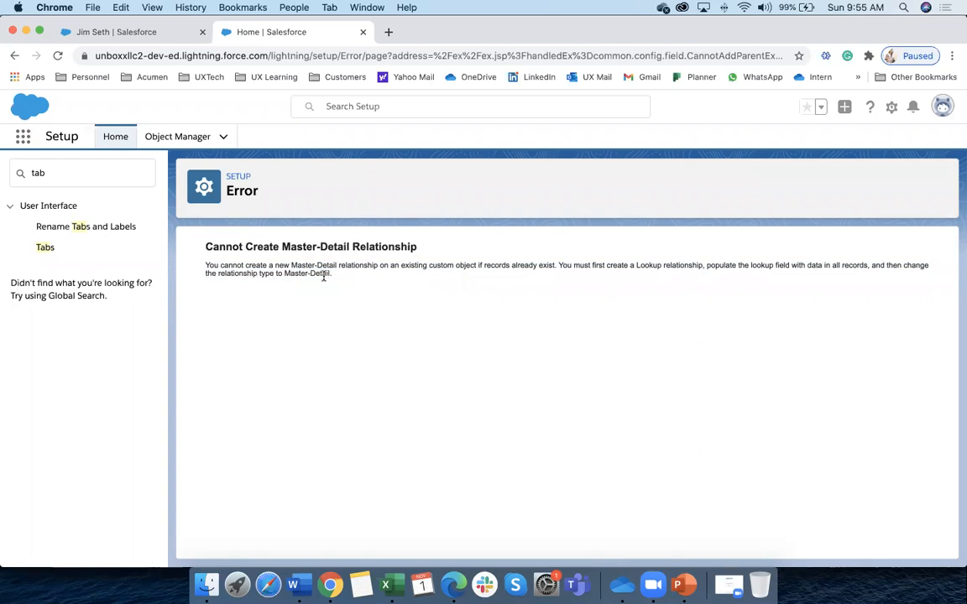
drag(334, 278, 201, 264)
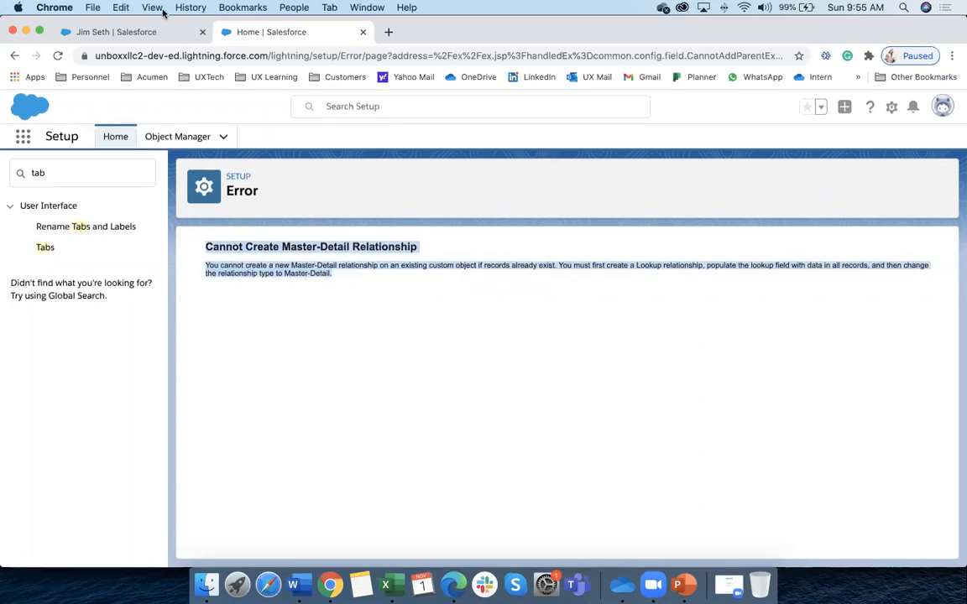
click(156, 34)
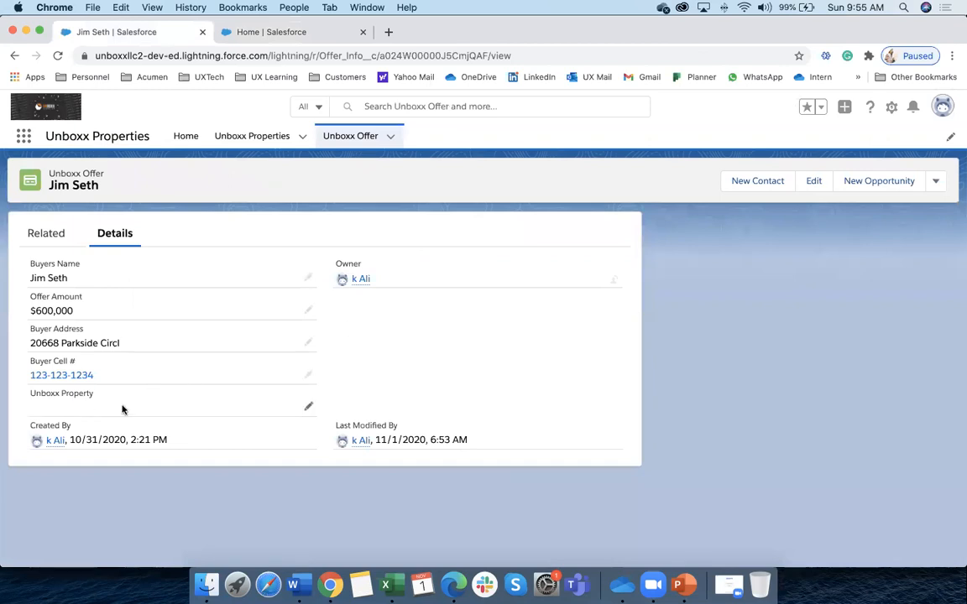
Link the $600,000 offer to Property-001 and save it
click(310, 409)
click(177, 440)
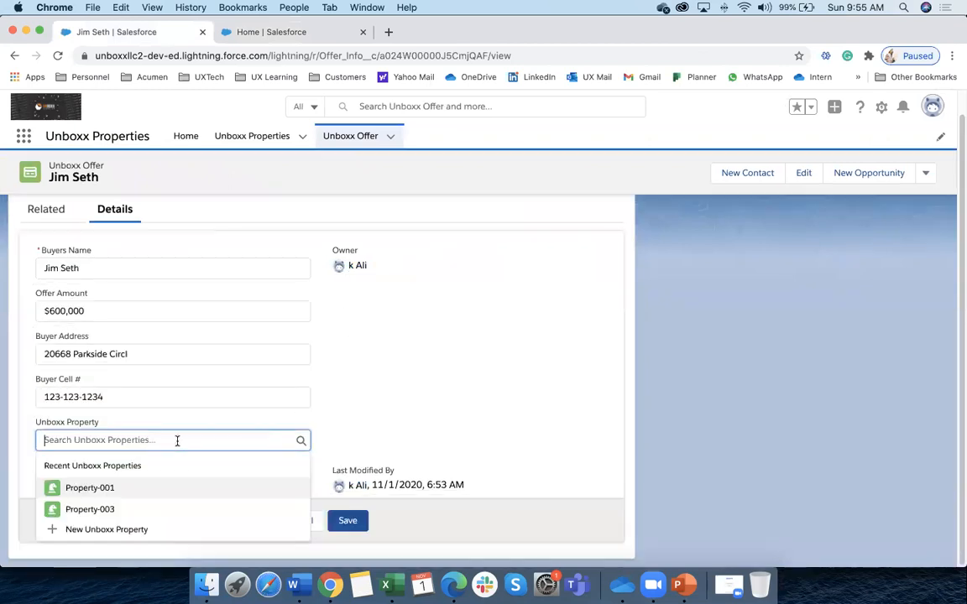
click(118, 488)
key(Return)
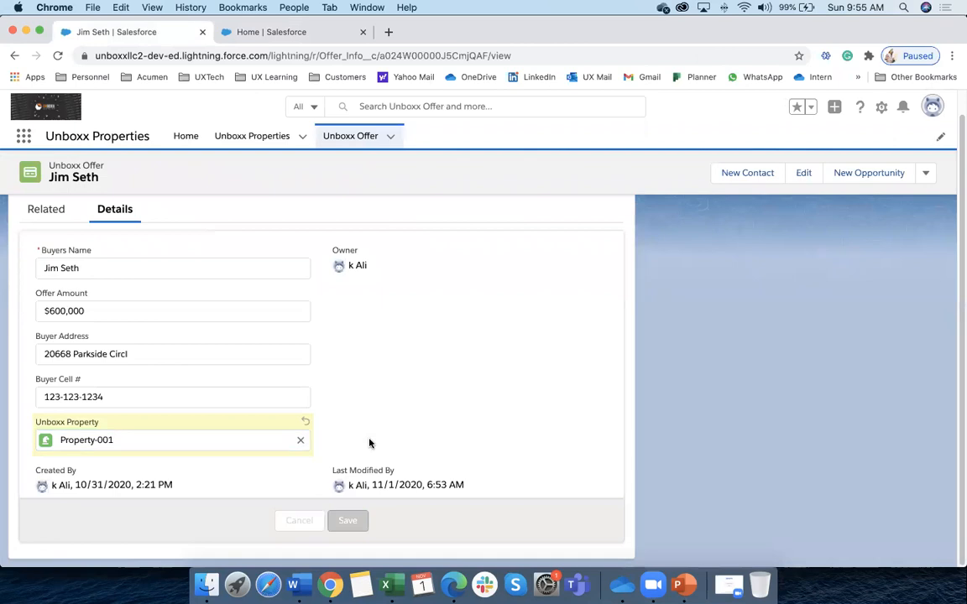
Review each of the three offers, then open the Object Manager list in Setup
click(363, 137)
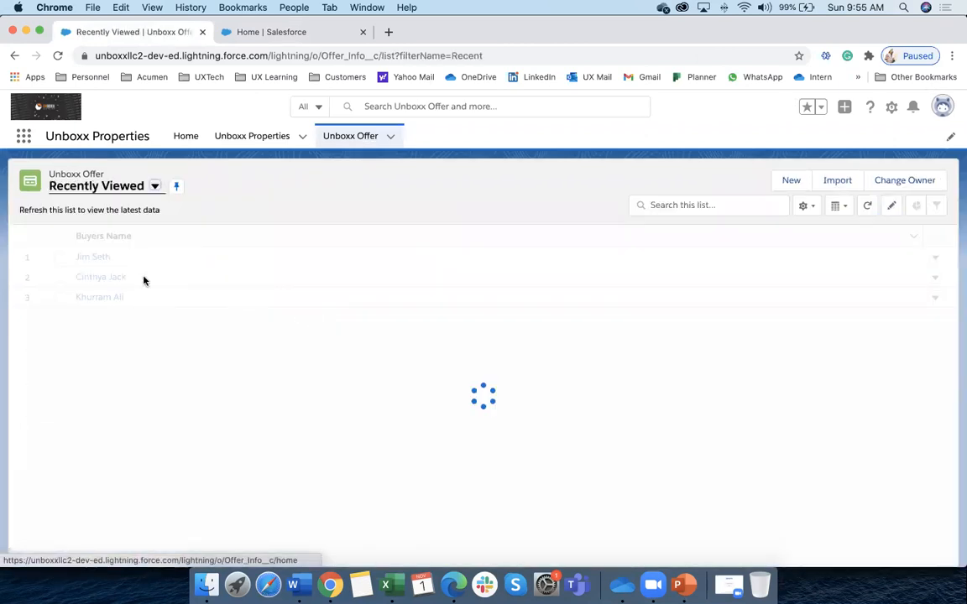
click(94, 257)
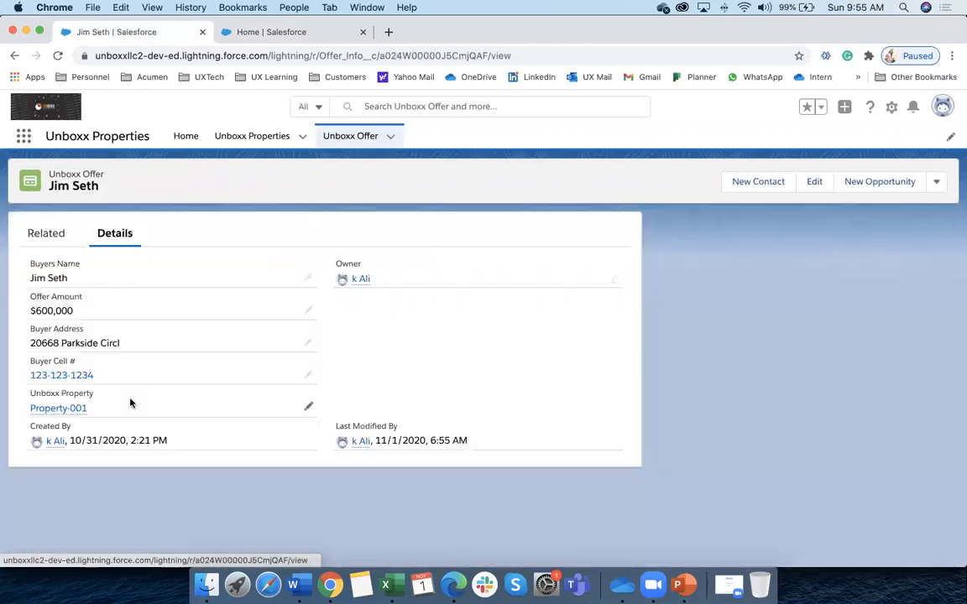
click(356, 135)
click(84, 278)
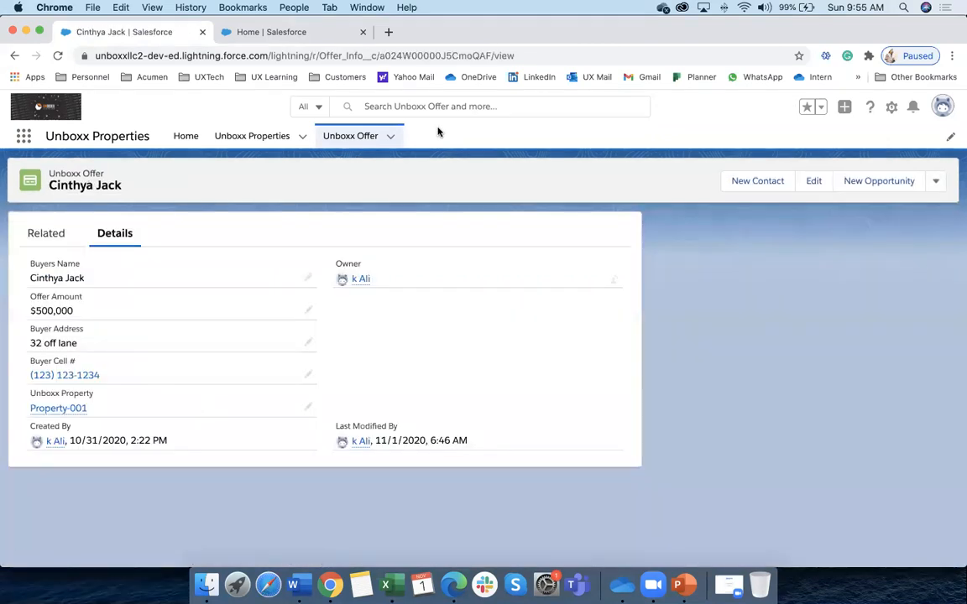
click(355, 137)
click(109, 298)
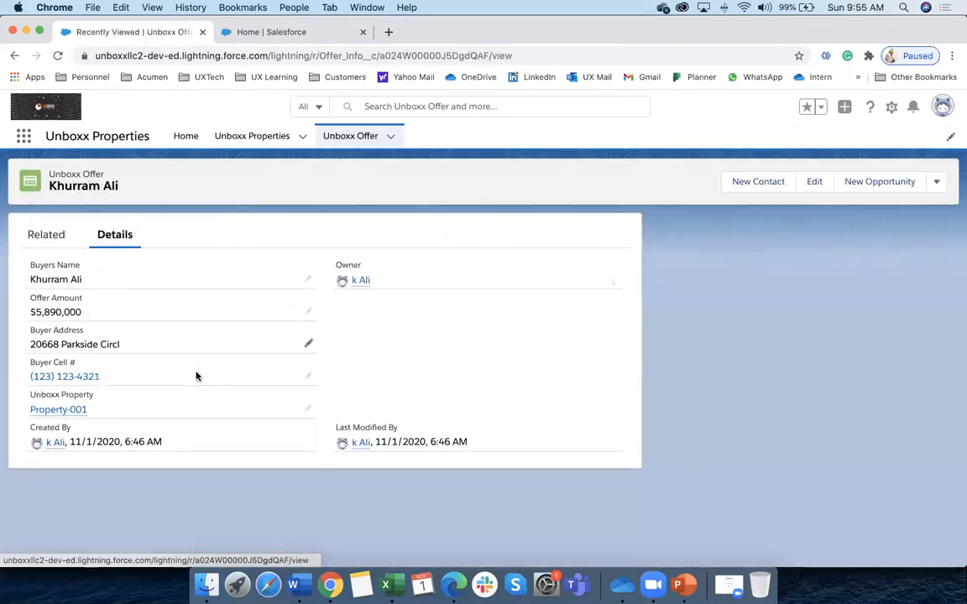
click(290, 34)
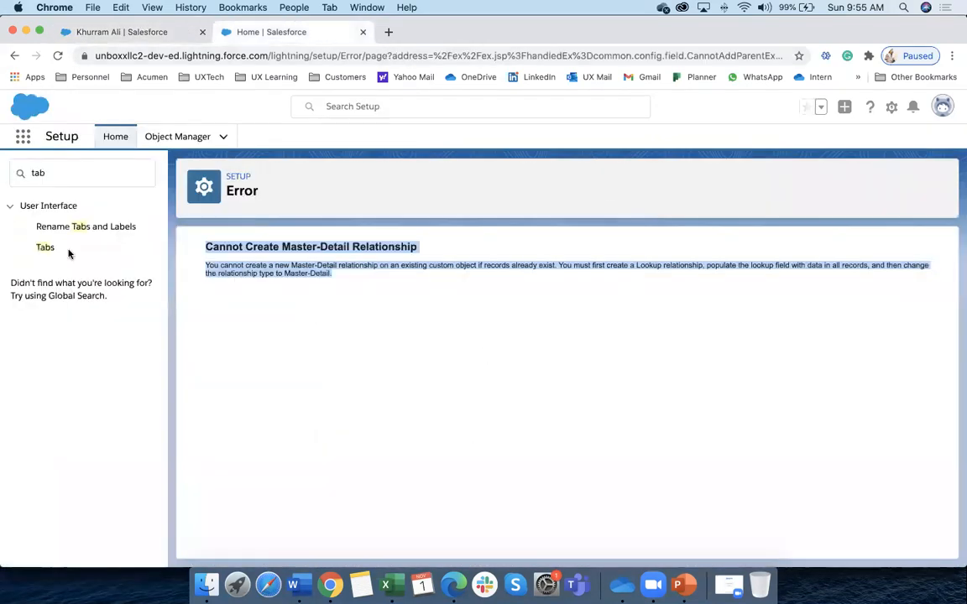
click(178, 136)
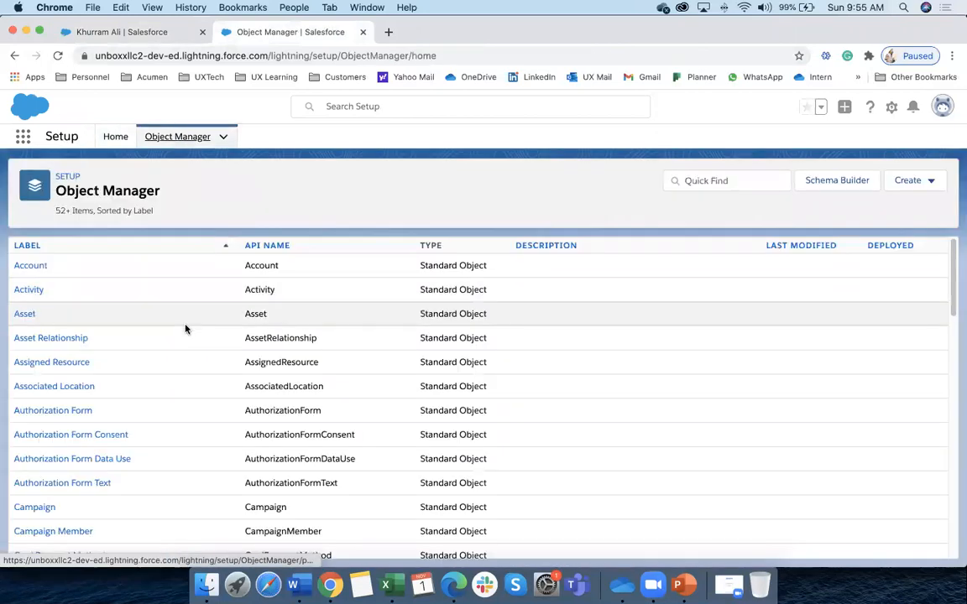
Search the objects for 'offe', open the Unboxx Offer object's edit page, then back out
click(699, 182)
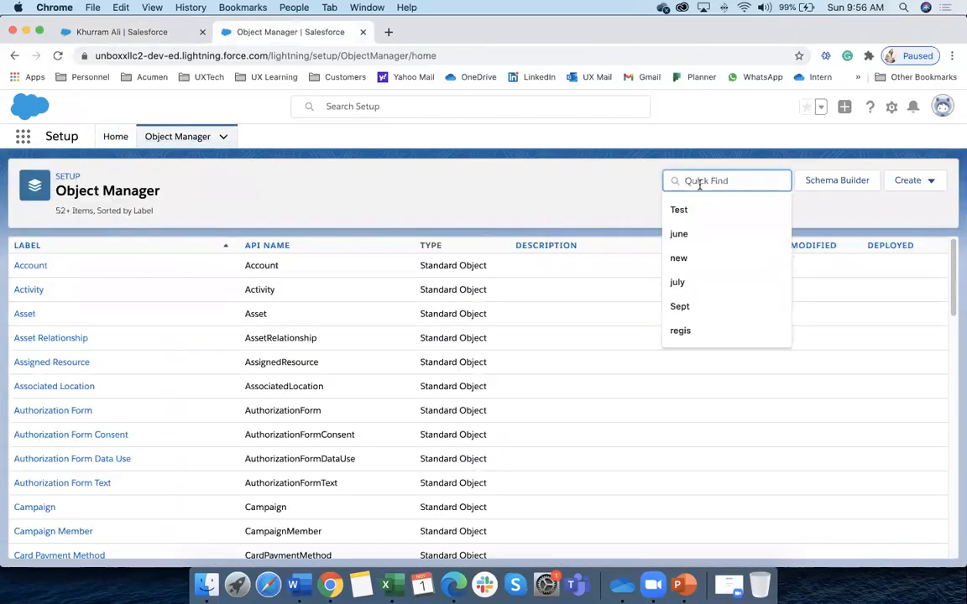
text(offer)
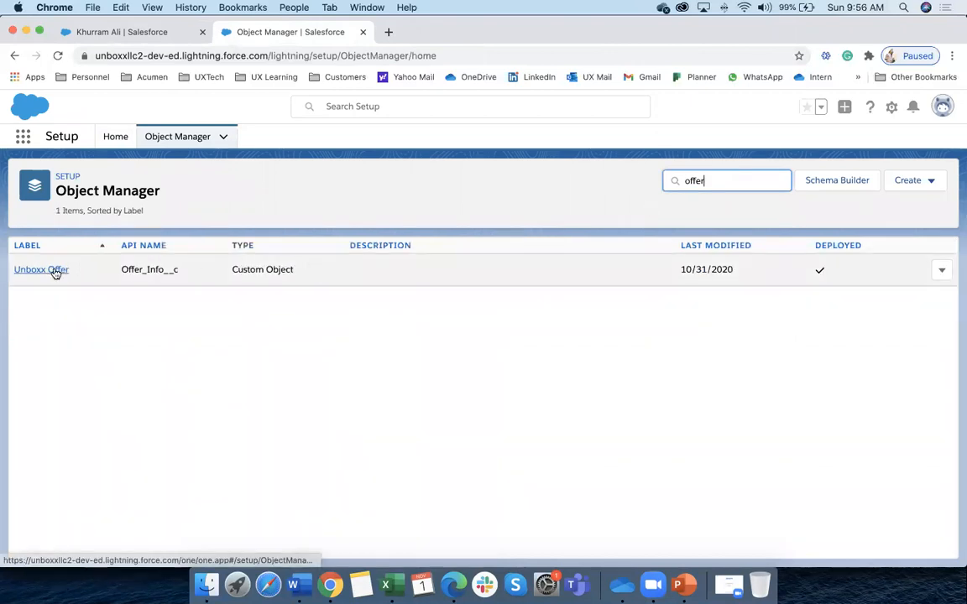
click(941, 271)
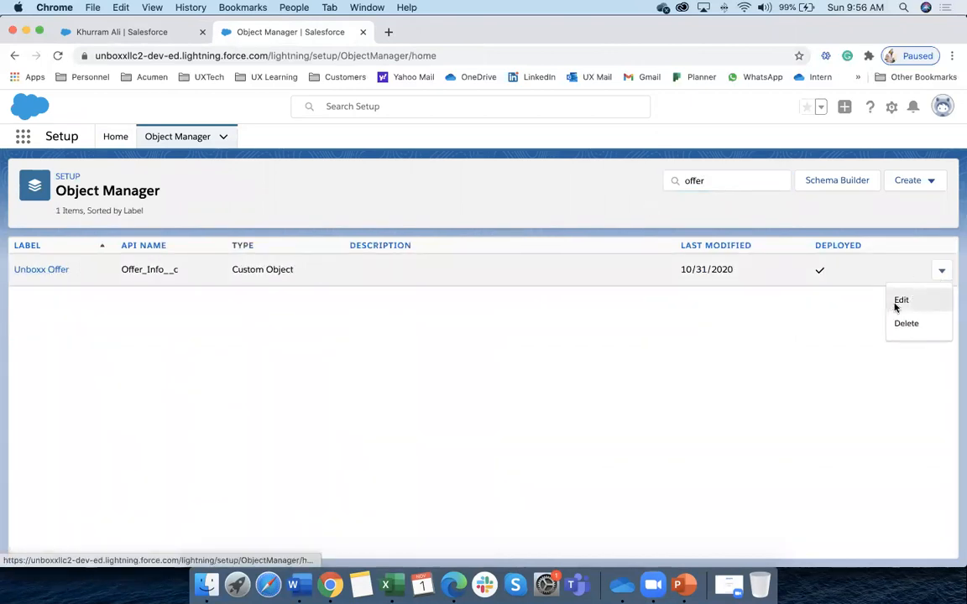
click(895, 308)
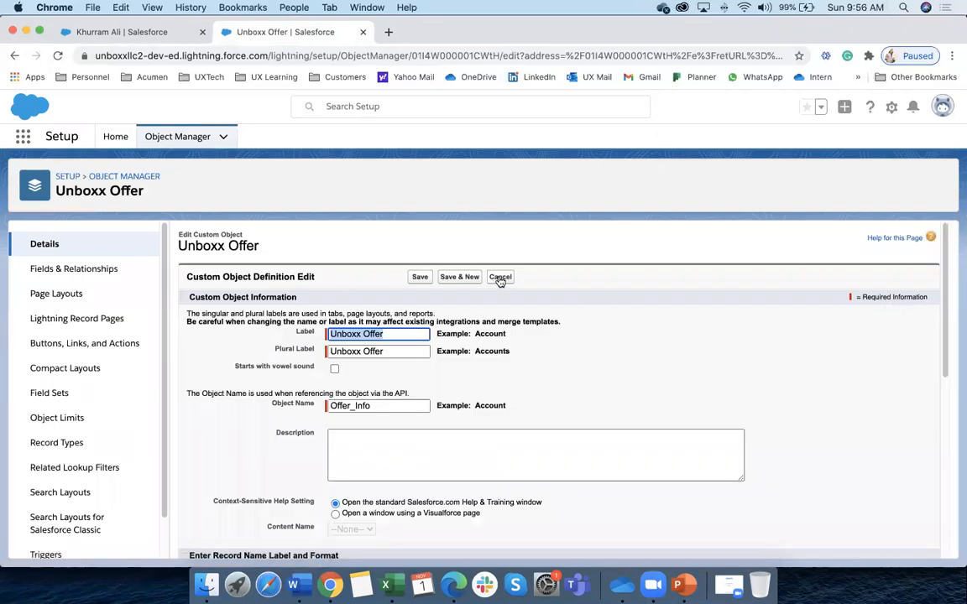
click(500, 277)
Search 'unbo', open Unboxx Offer's Fields & Relationships, and bring up Unboxx Property's actions
click(727, 182)
text(unbxx)
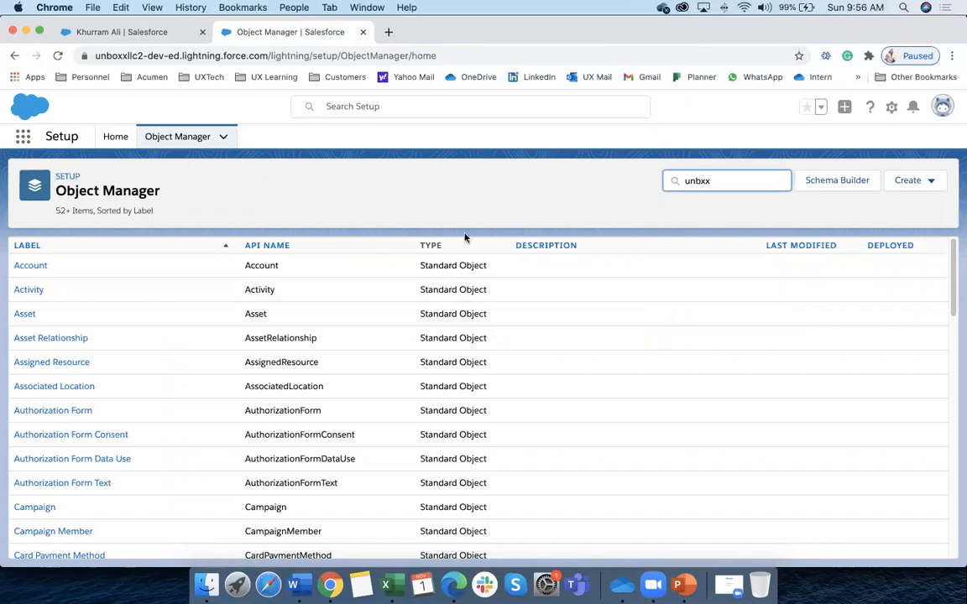
key(BackSpace)
key(BackSpace)
key(BackSpace)
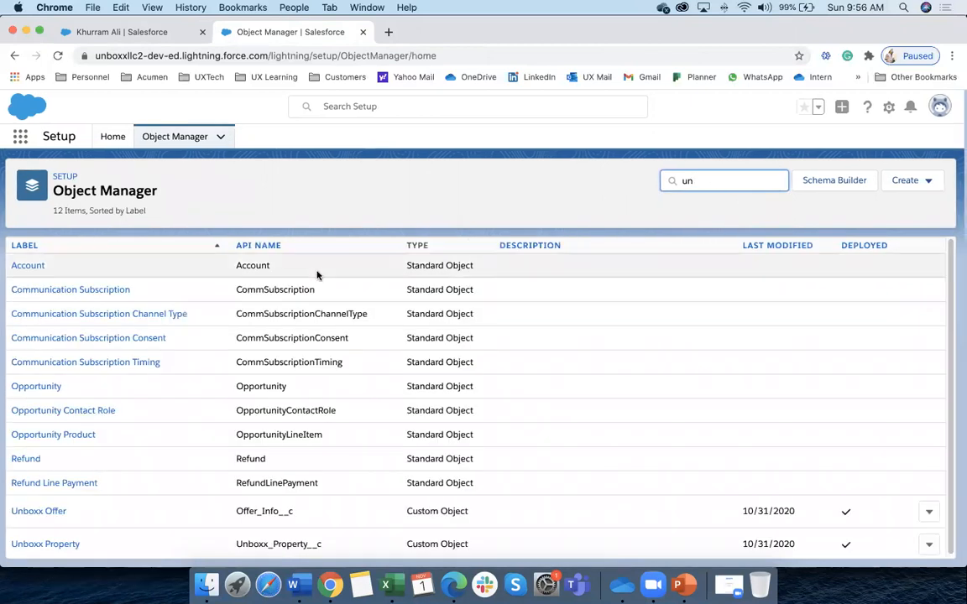
text(bo)
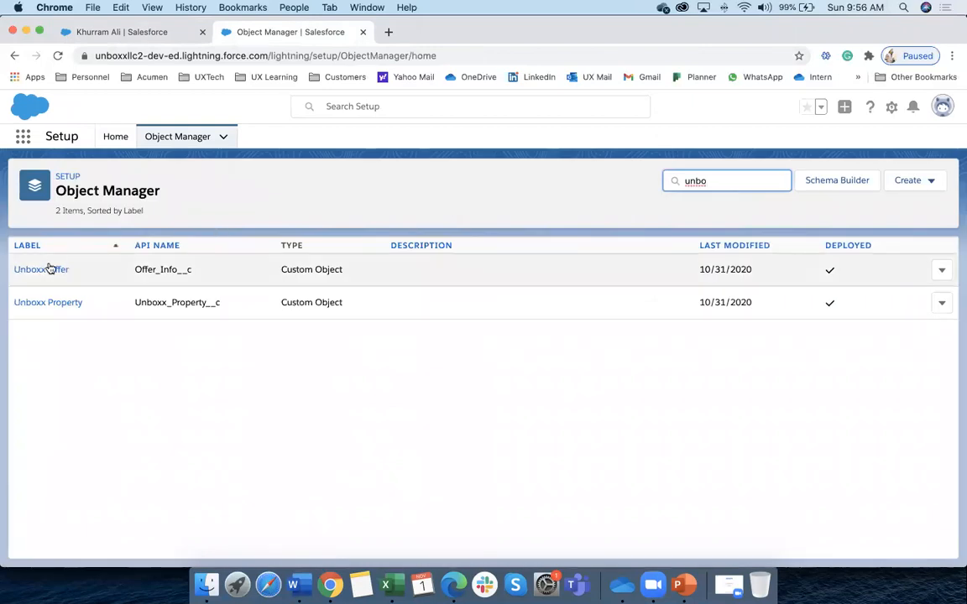
click(49, 269)
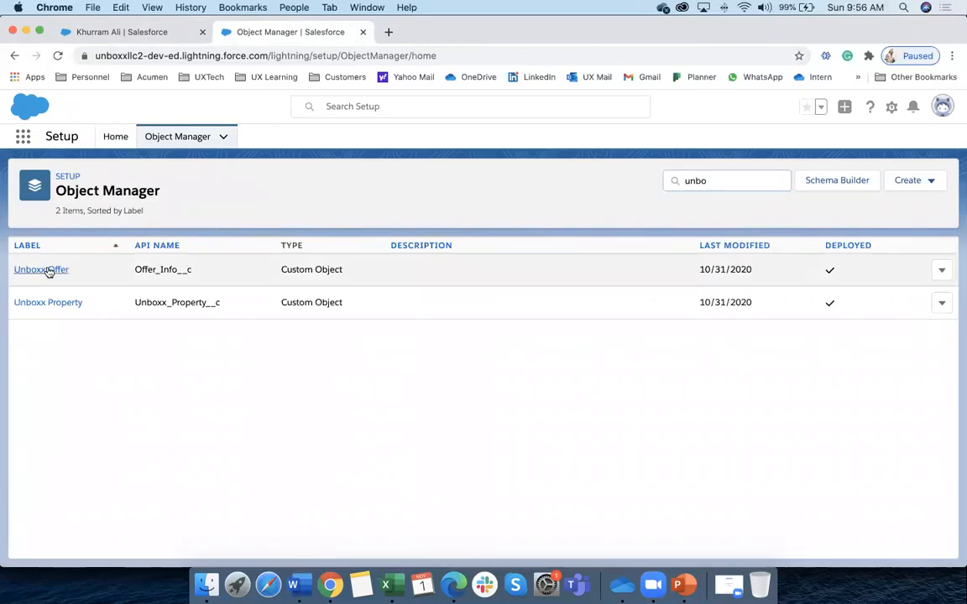
click(106, 270)
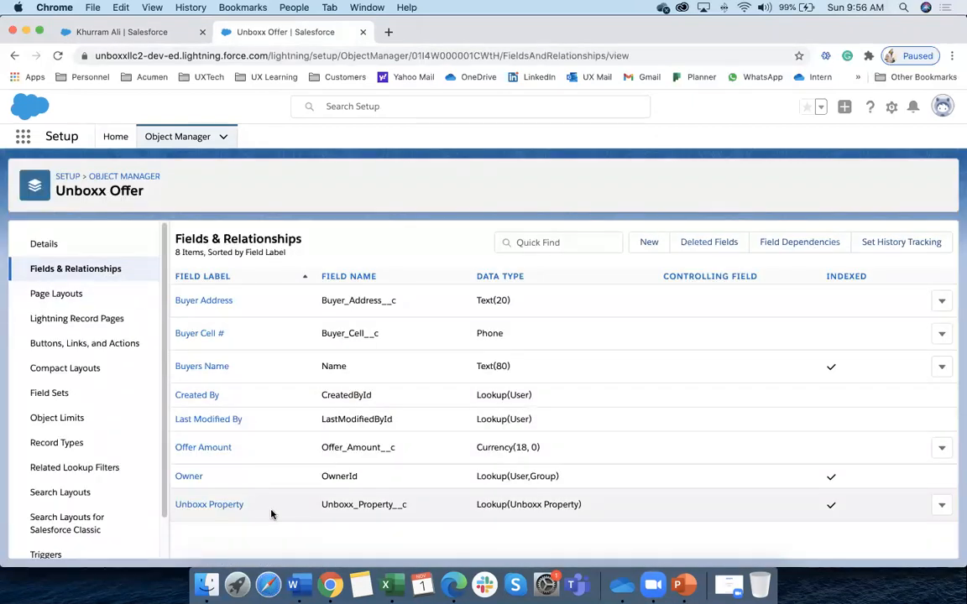
click(941, 506)
Edit Unboxx Property and confirm its Data Type reads Master-Detail(Unboxx Property)
click(903, 456)
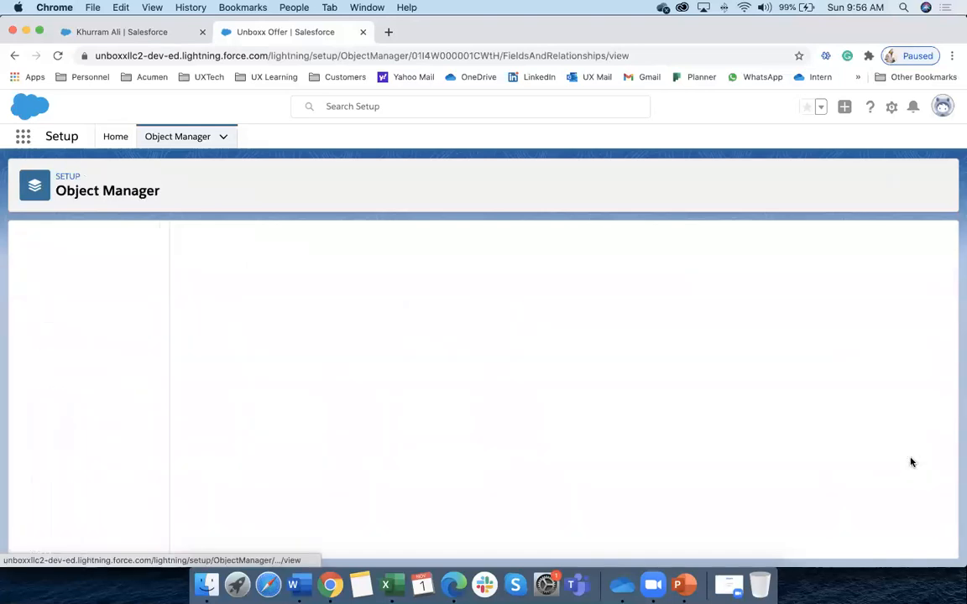
scroll(504, 336, down, 3)
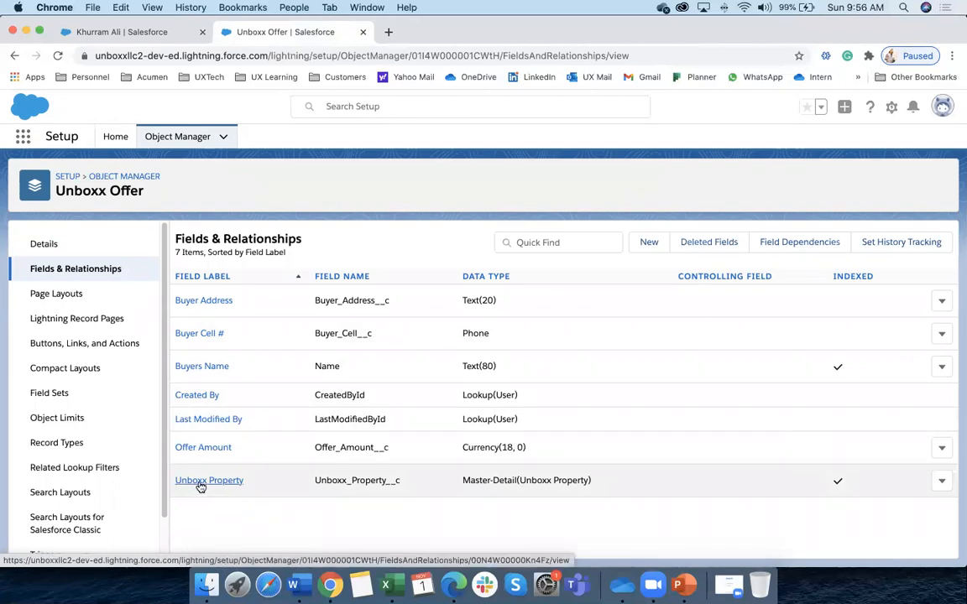
drag(463, 481, 518, 480)
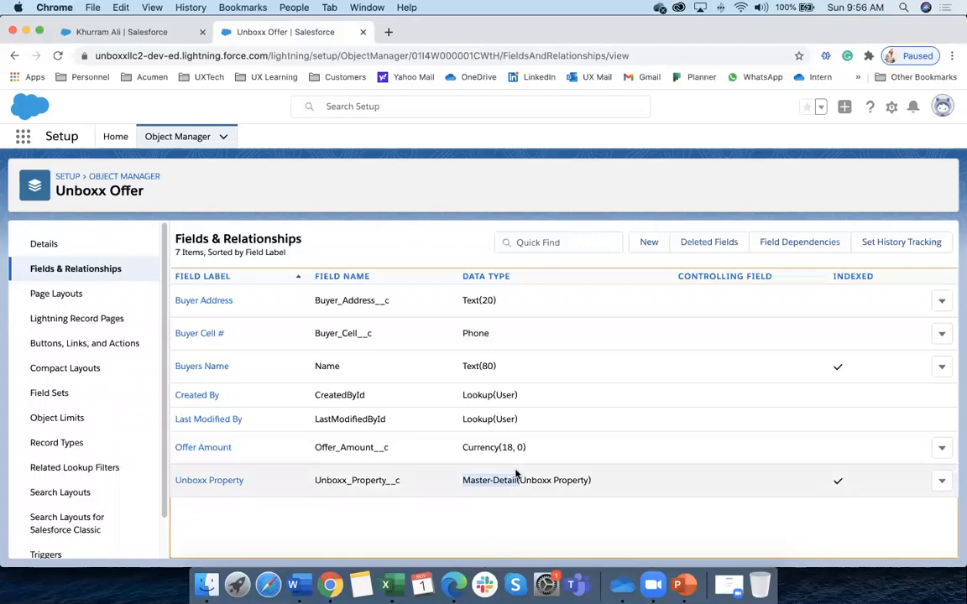
click(477, 480)
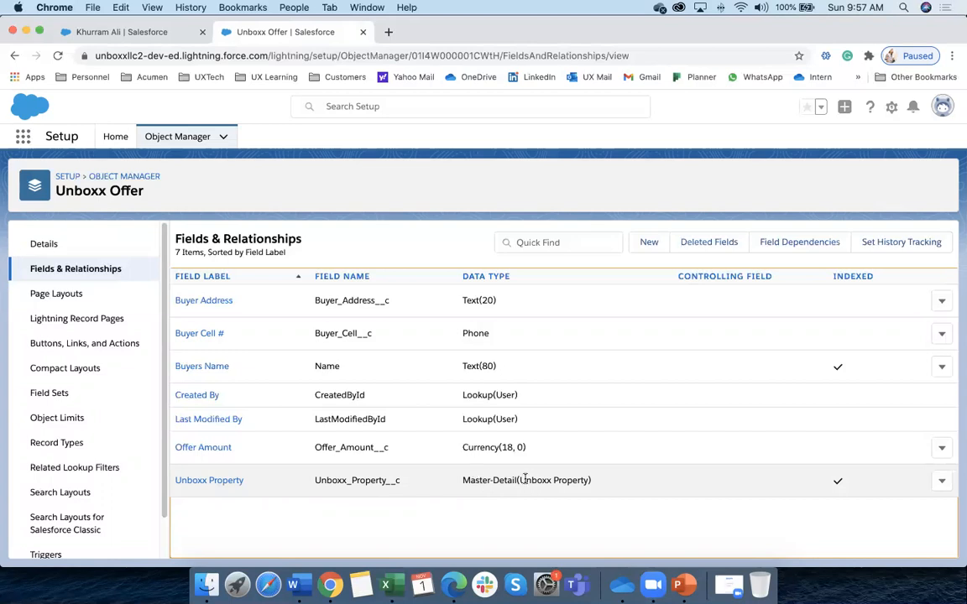
drag(467, 482, 592, 482)
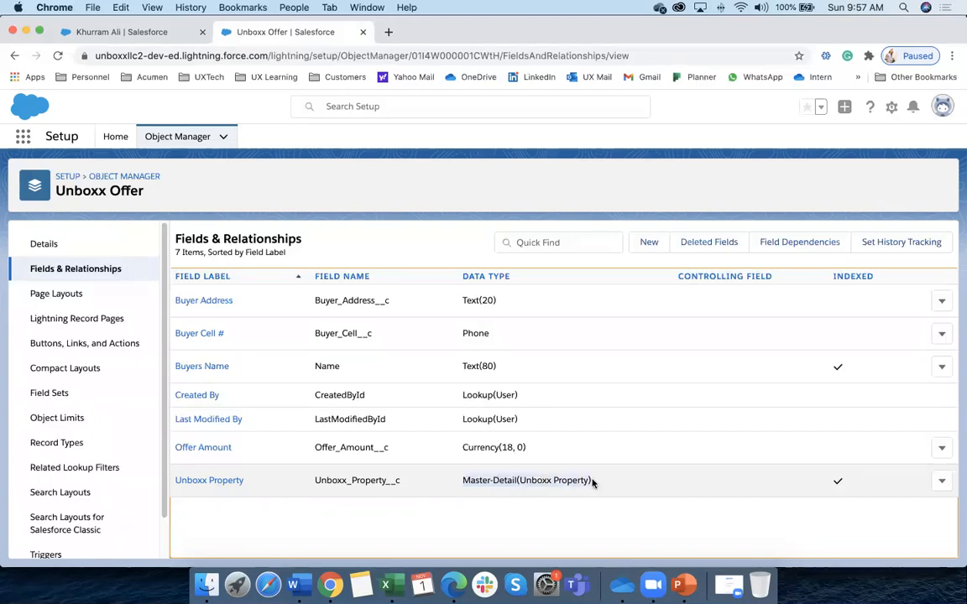
Start a new Unboxx Offer with buyer name 'Test New' and amount 500,000
click(109, 32)
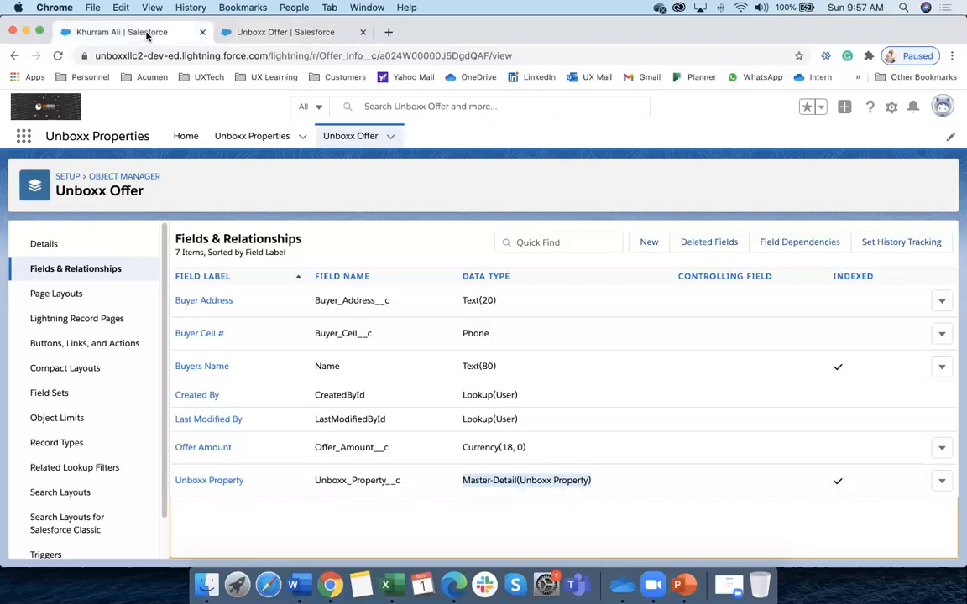
click(336, 137)
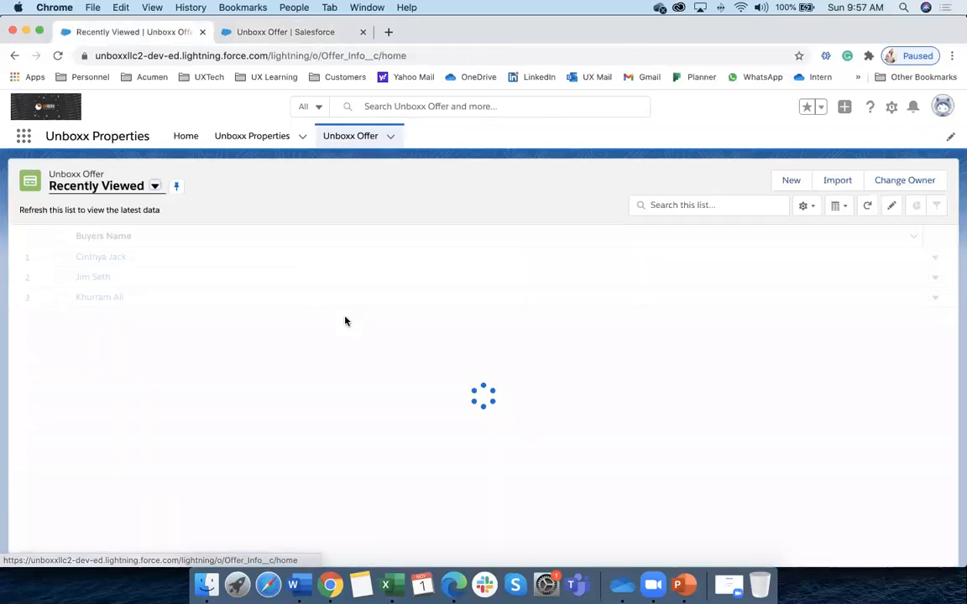
click(790, 180)
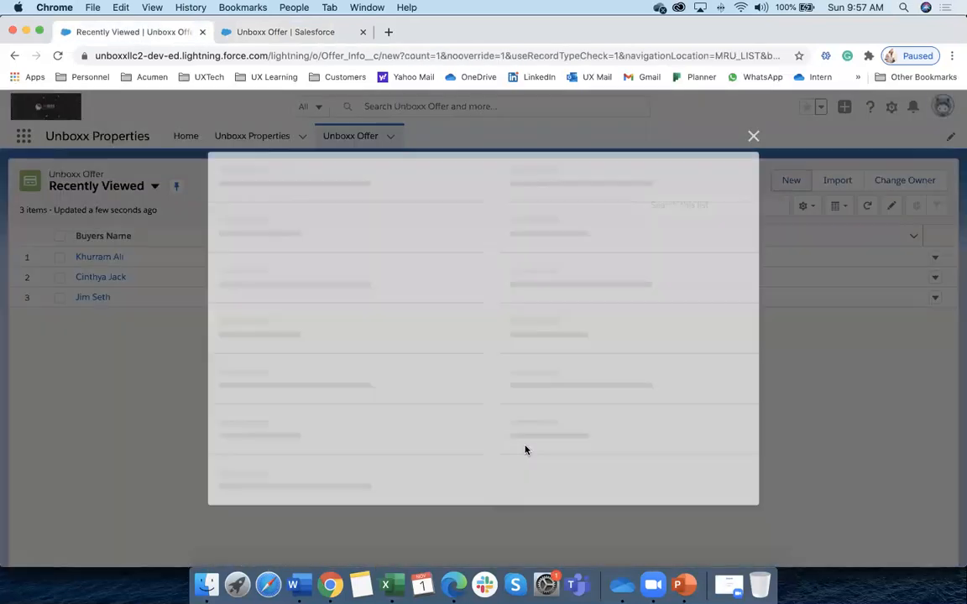
text(Test New)
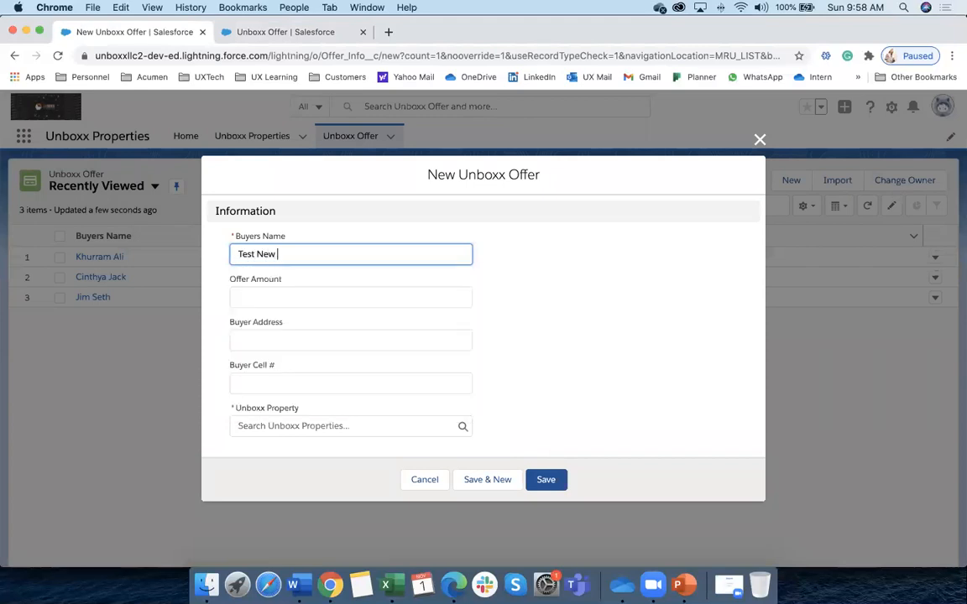
click(265, 299)
text(500.)
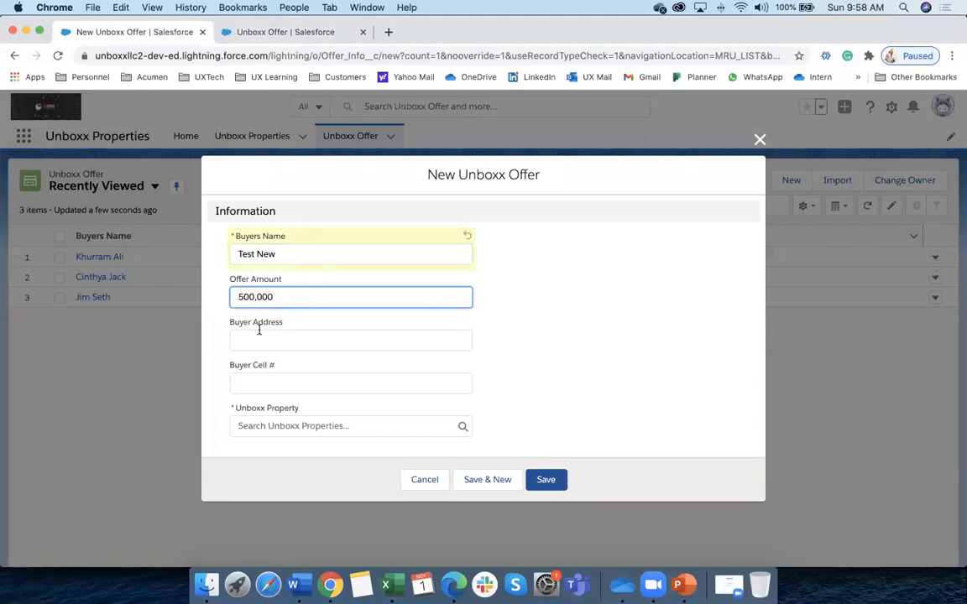
Pick the suggested buyer address, then try saving without a parent property and dismiss the error
click(259, 340)
click(268, 283)
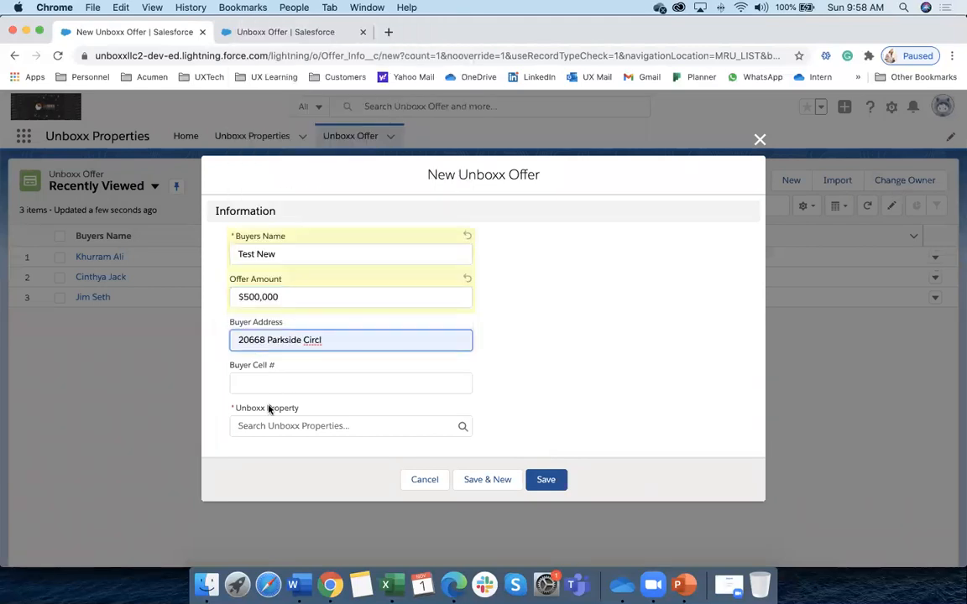
click(264, 382)
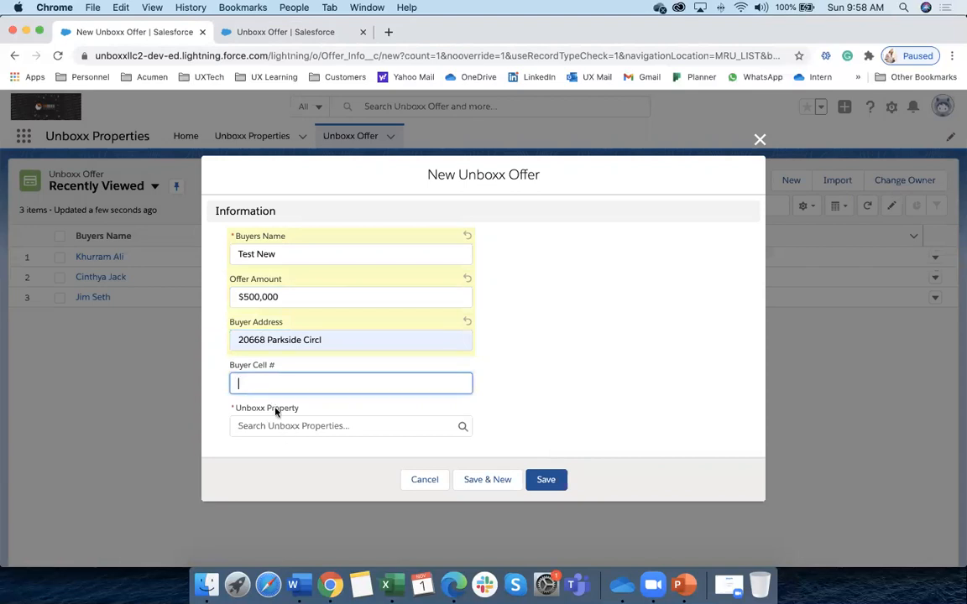
click(288, 425)
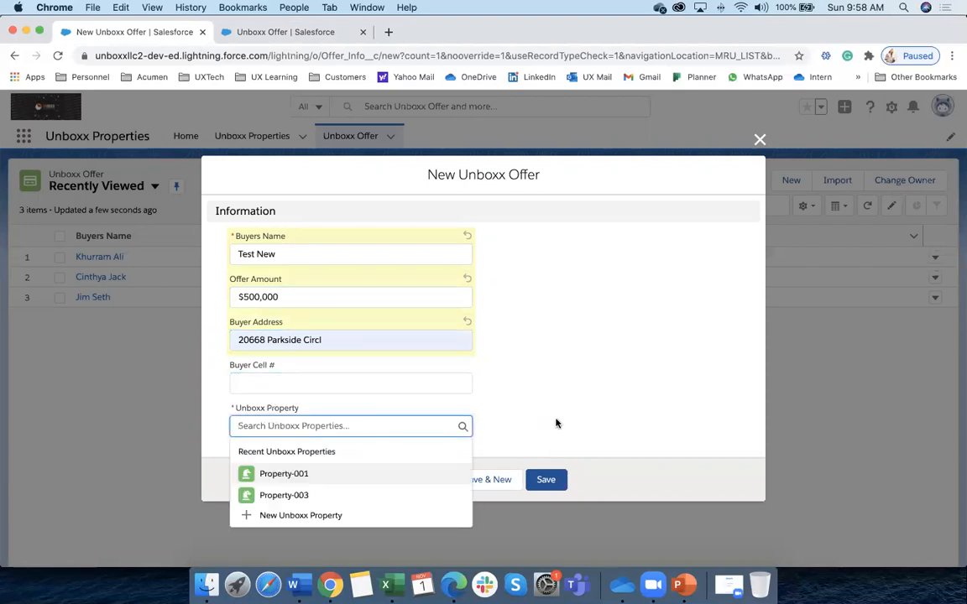
click(556, 423)
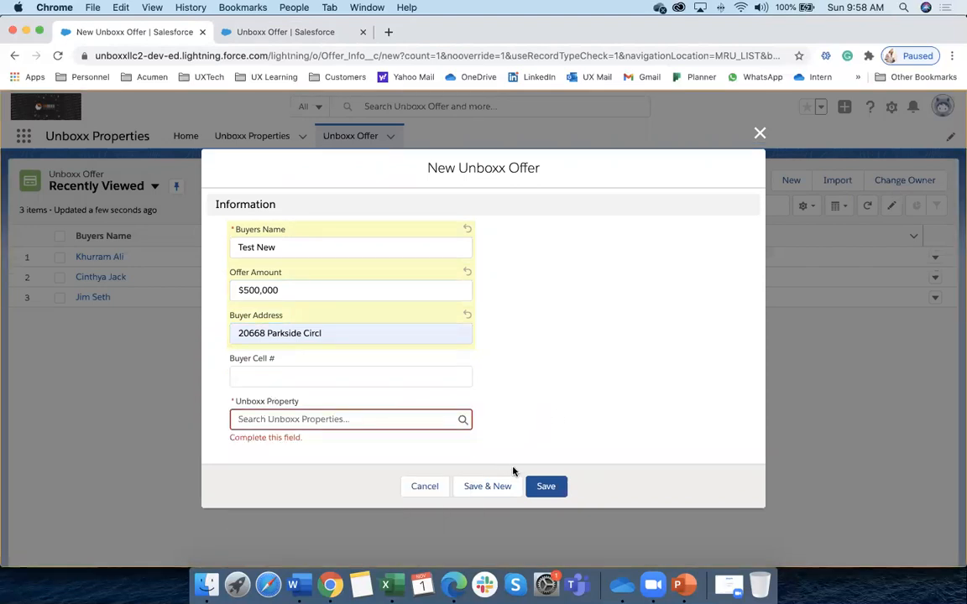
click(547, 486)
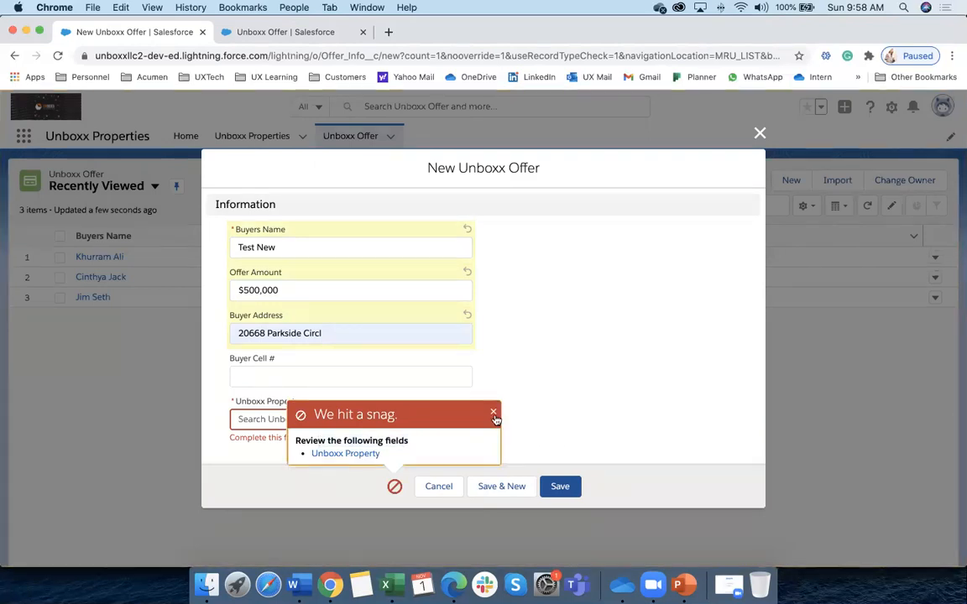
click(537, 429)
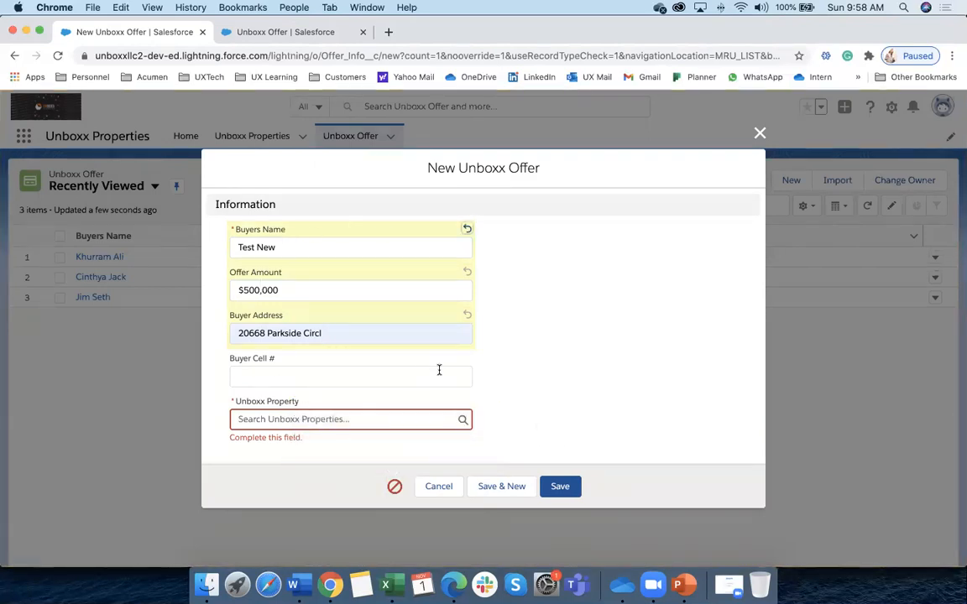
Link the offer to Property-003 as its parent property and save it
click(289, 417)
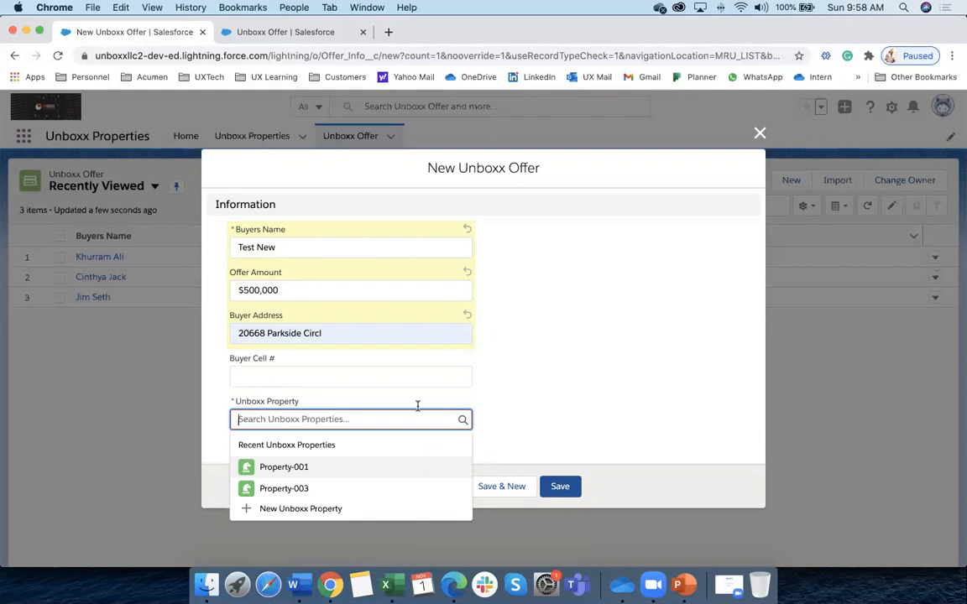
click(539, 408)
click(302, 417)
click(284, 489)
click(554, 481)
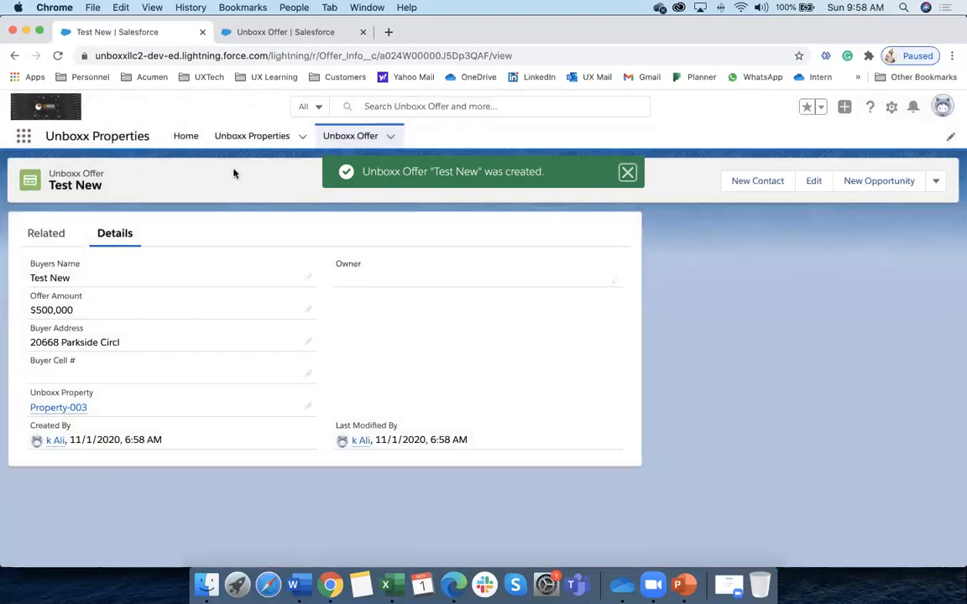
click(346, 138)
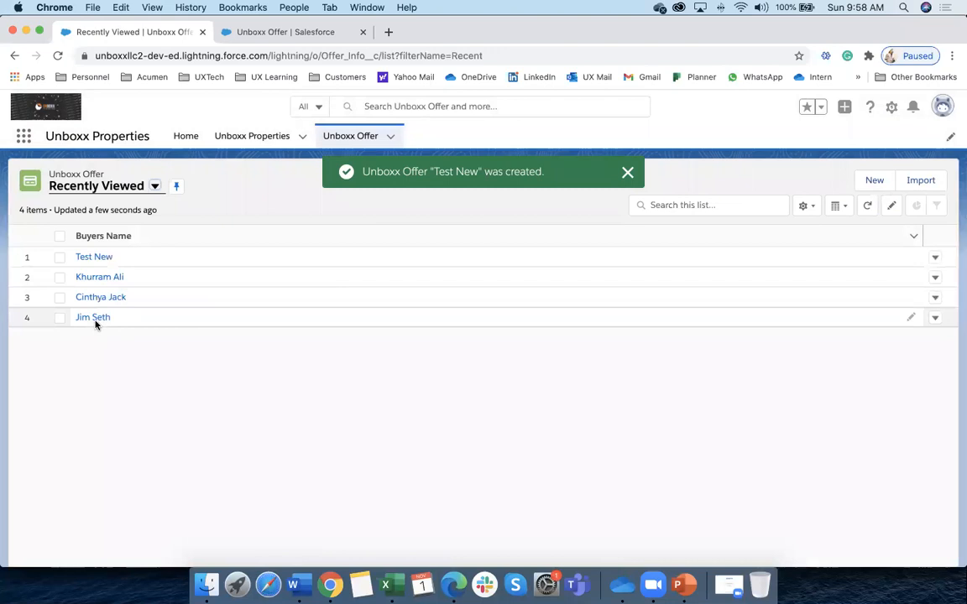
Open Property-001 and review its three related Unboxx Offers
click(245, 136)
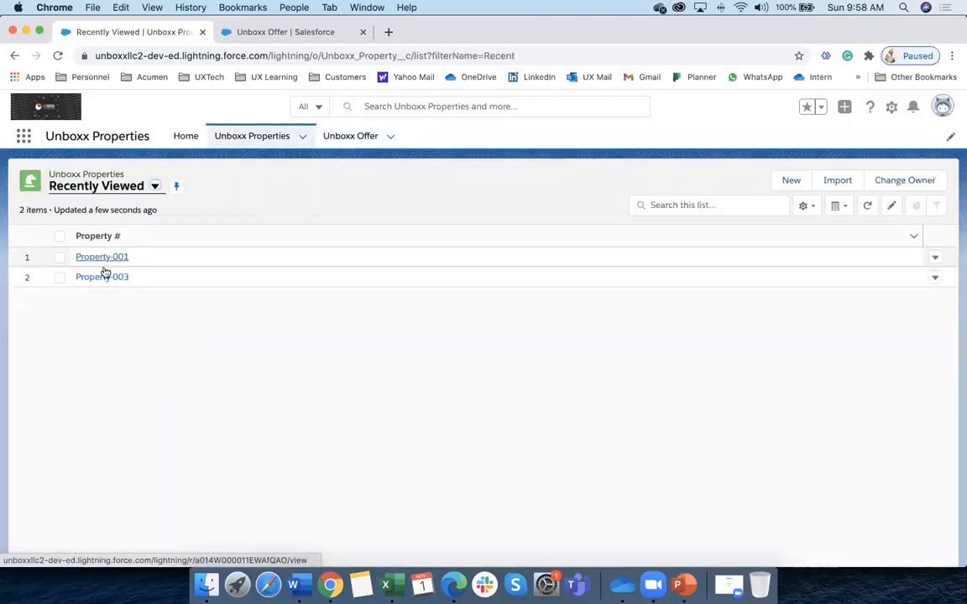
click(104, 258)
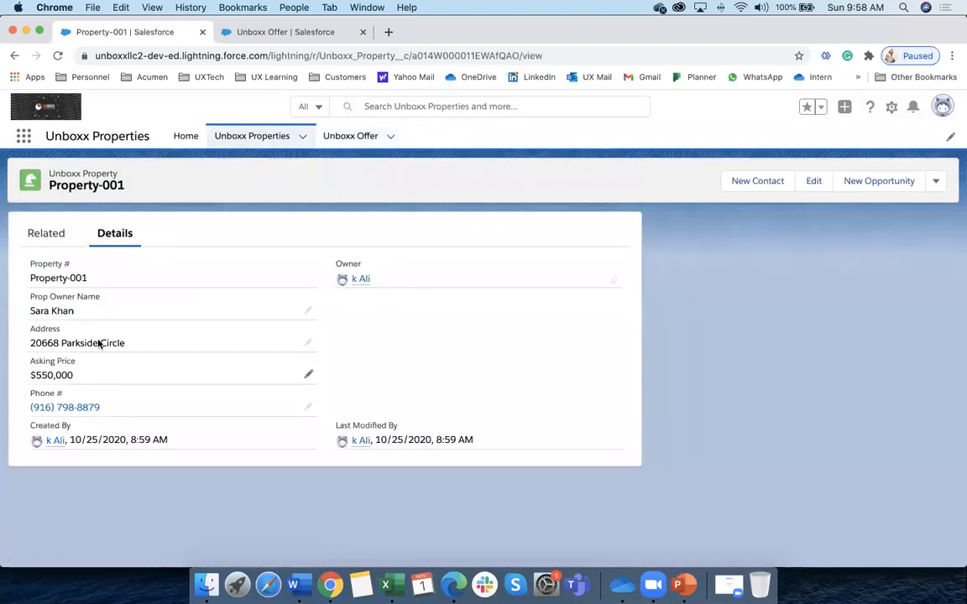
click(55, 233)
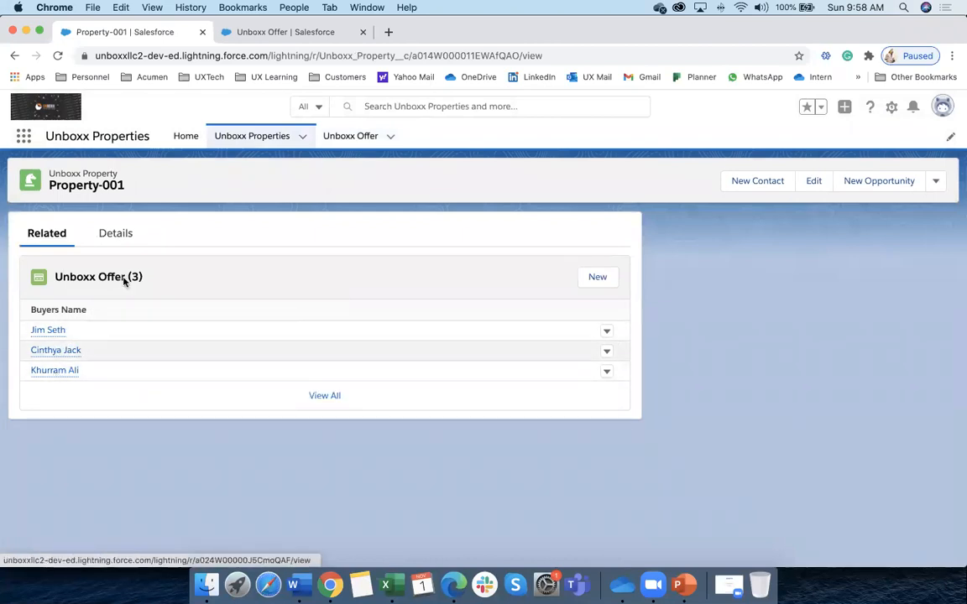
click(342, 138)
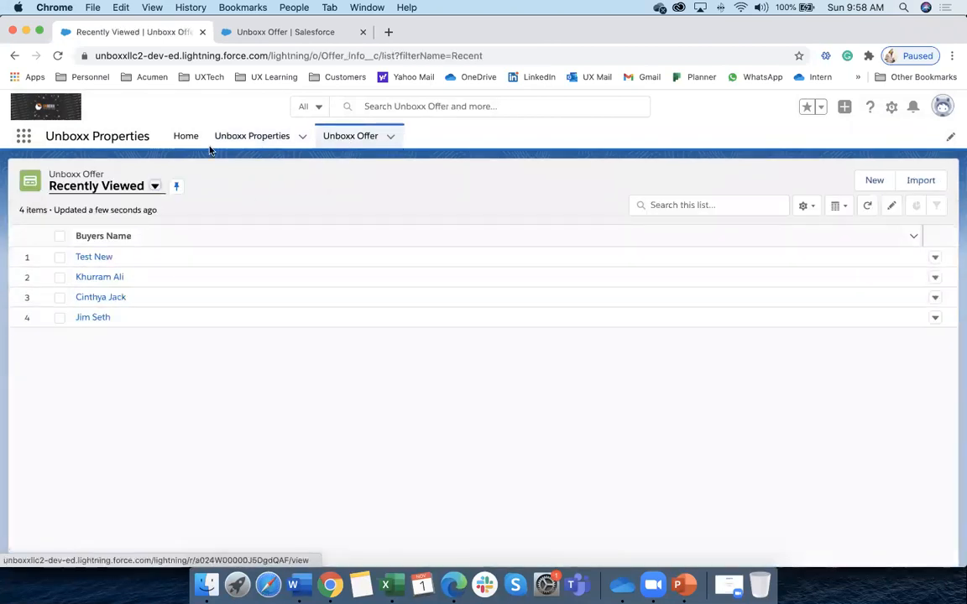
Open Property-003's Related tab to confirm Test New is its only offer
click(252, 136)
click(93, 278)
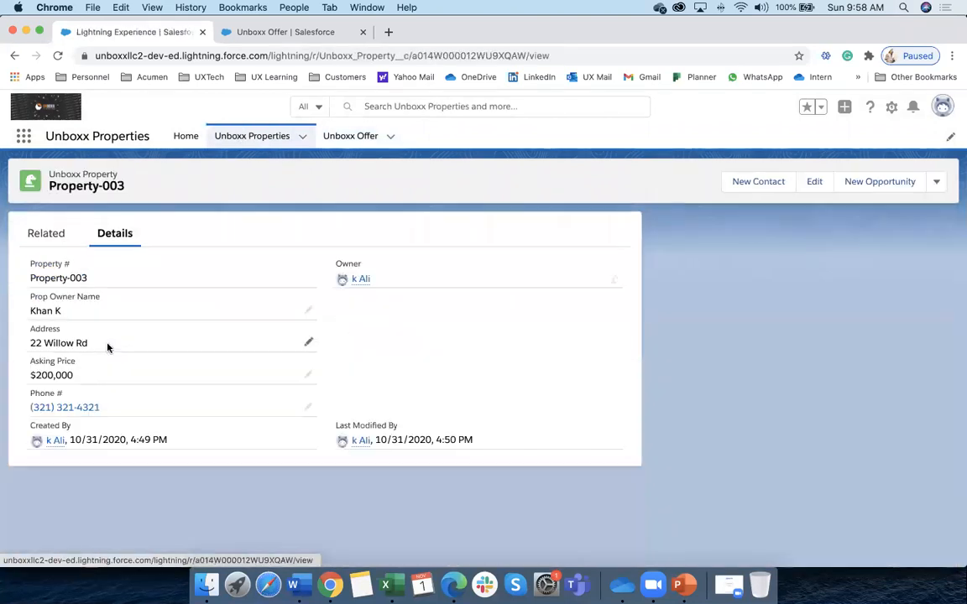
click(45, 237)
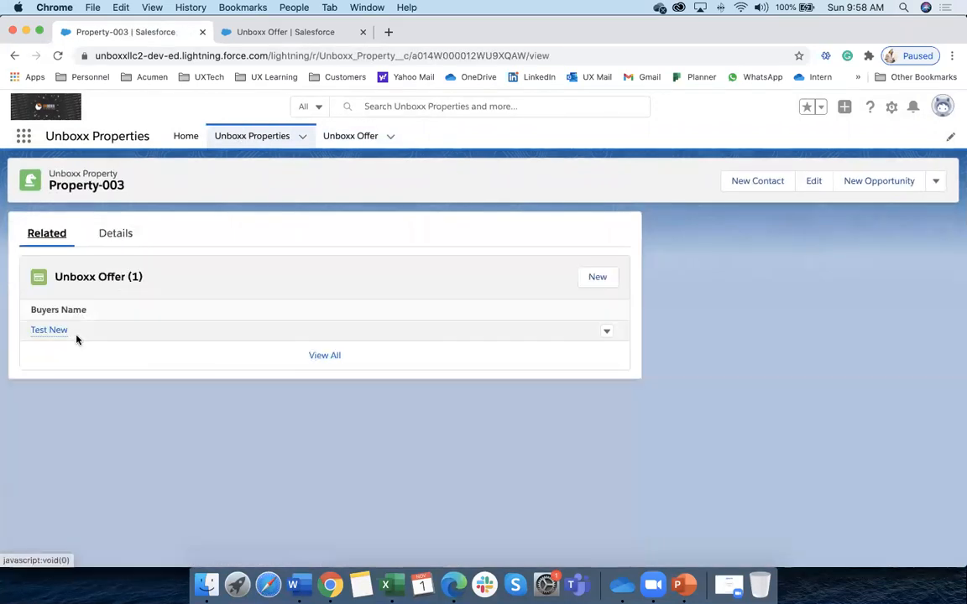
mouse_move(48, 334)
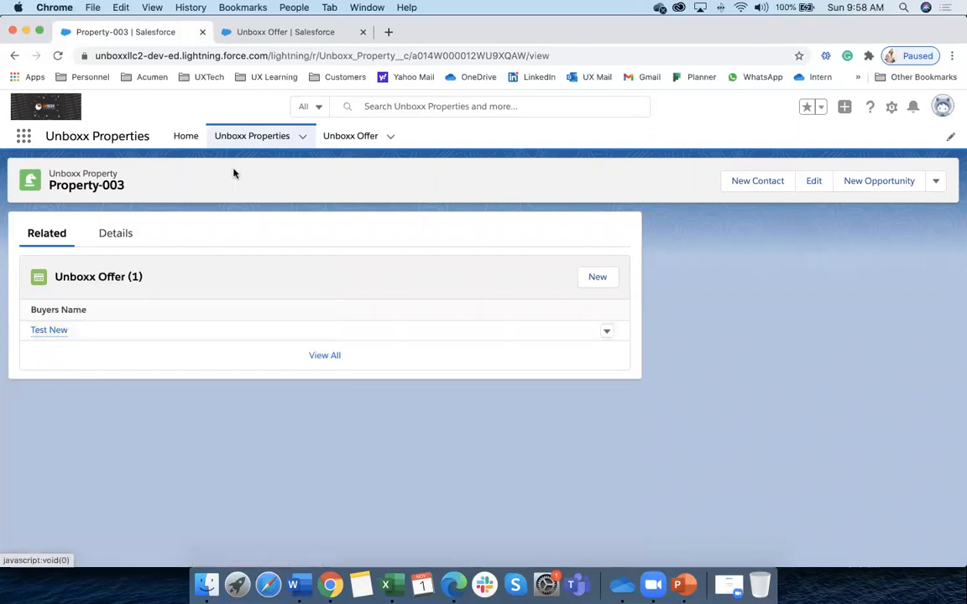
click(258, 142)
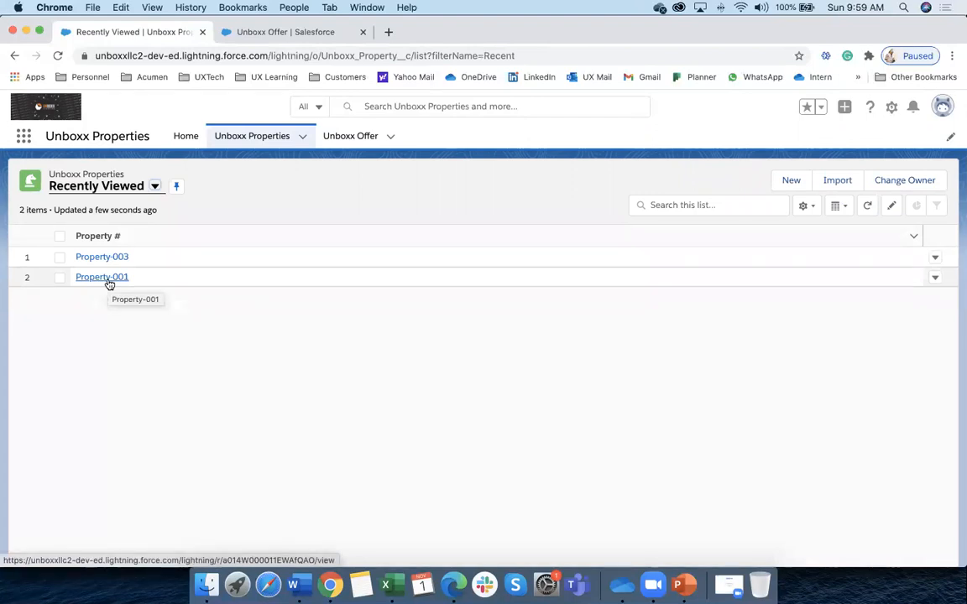
Recheck Property-003's related offers, then go back to the Unboxx Properties list
click(369, 137)
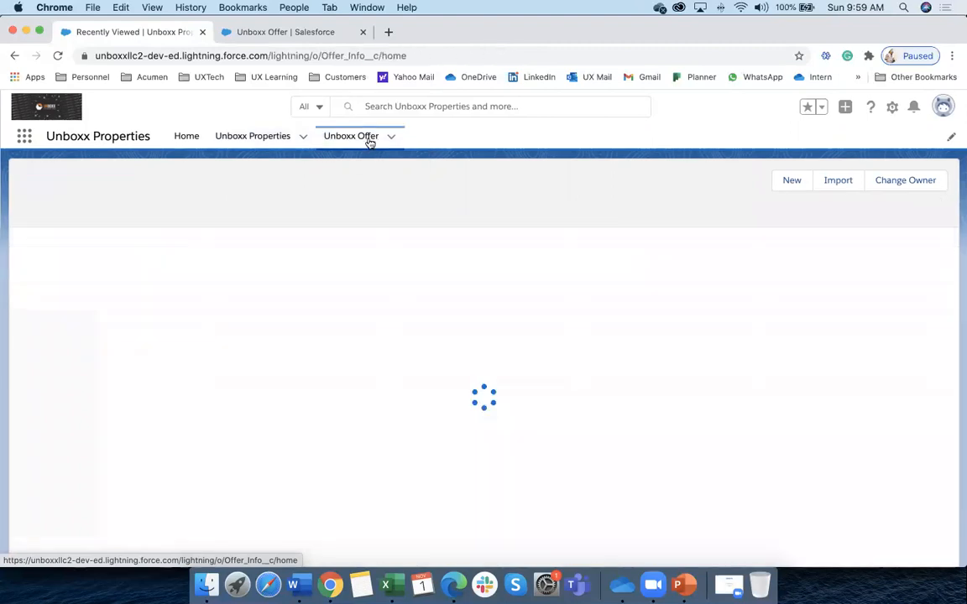
click(265, 139)
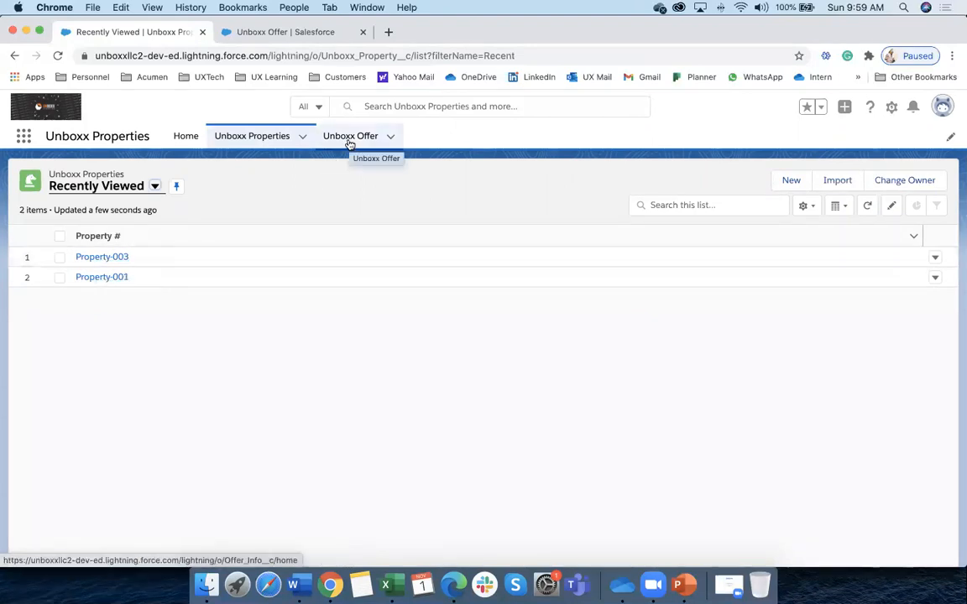
click(101, 256)
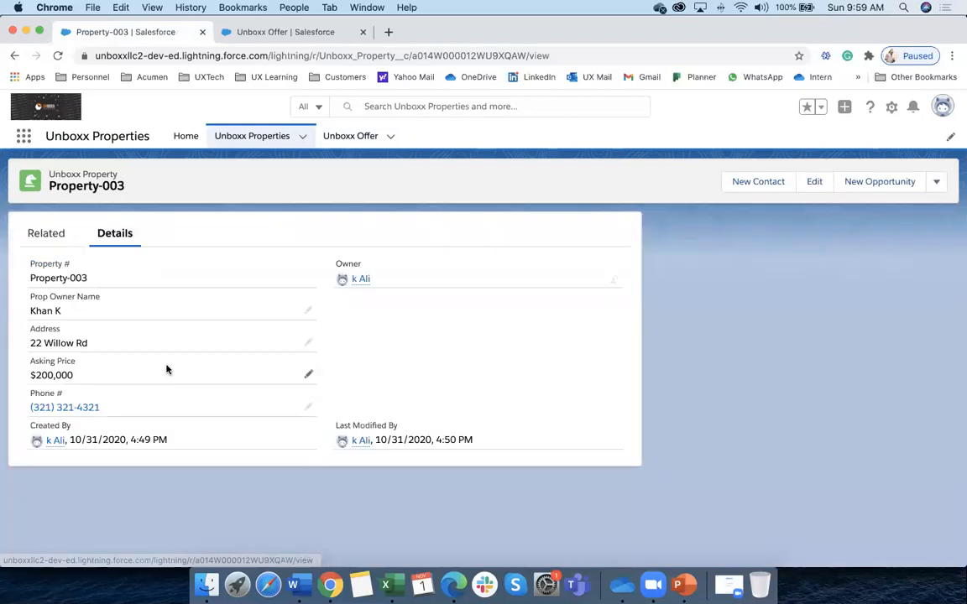
click(47, 235)
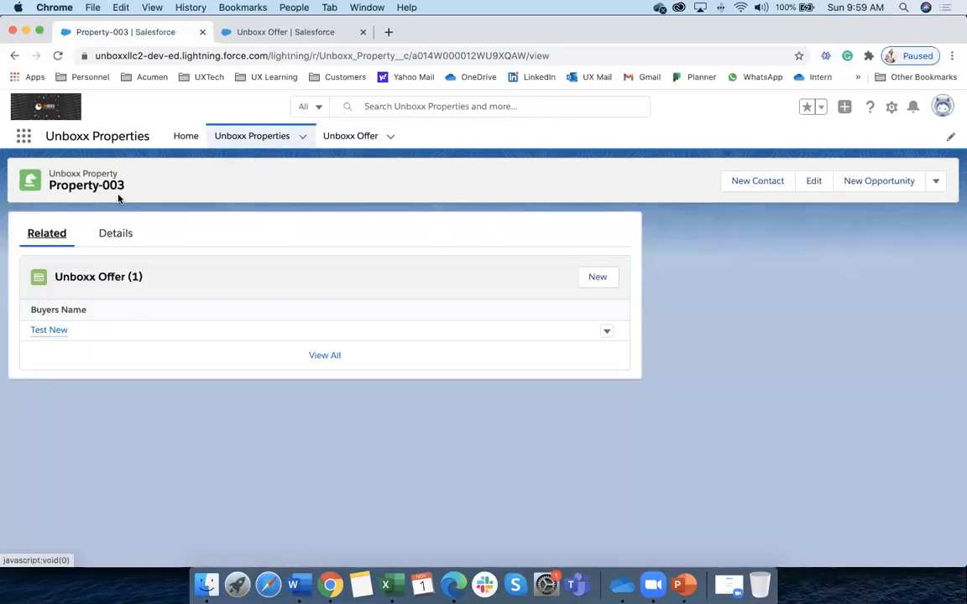
mouse_move(50, 334)
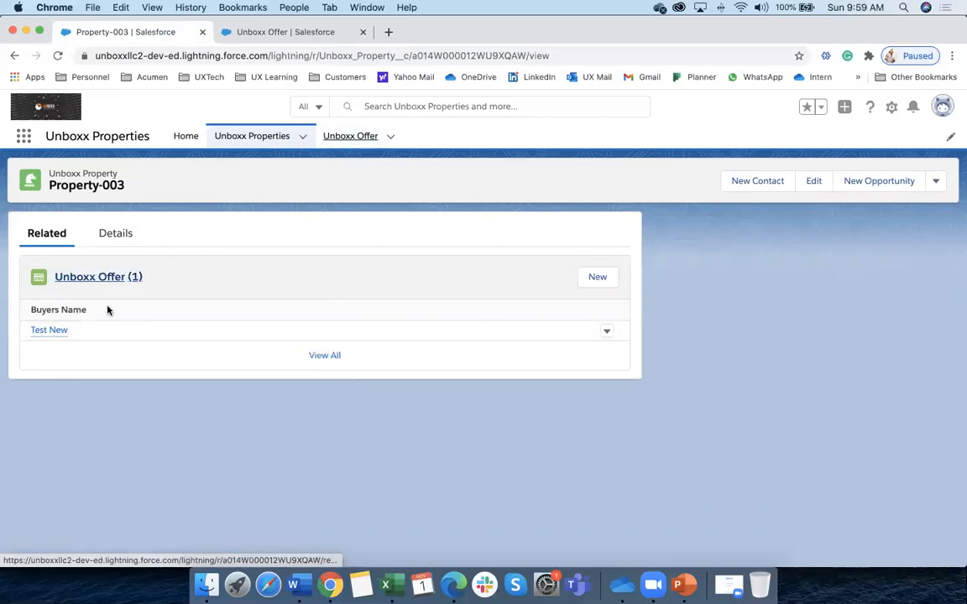
click(353, 139)
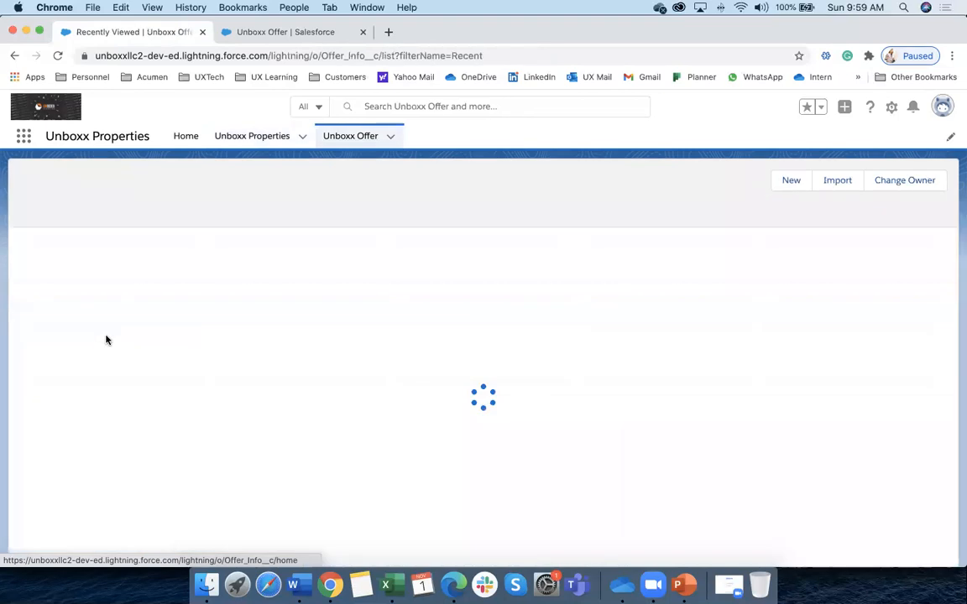
click(267, 148)
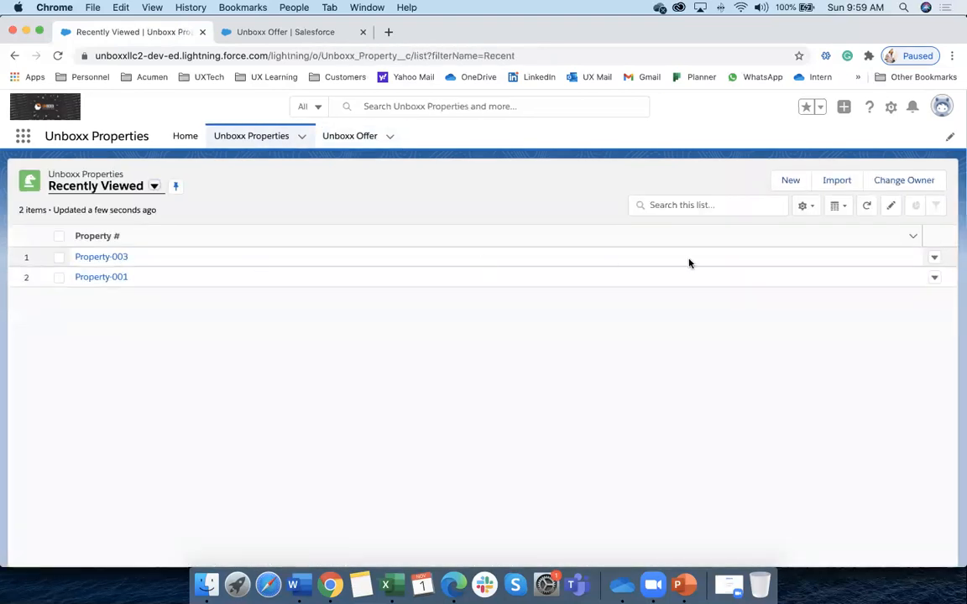
Delete Property-003 from its row actions menu and confirm
click(934, 259)
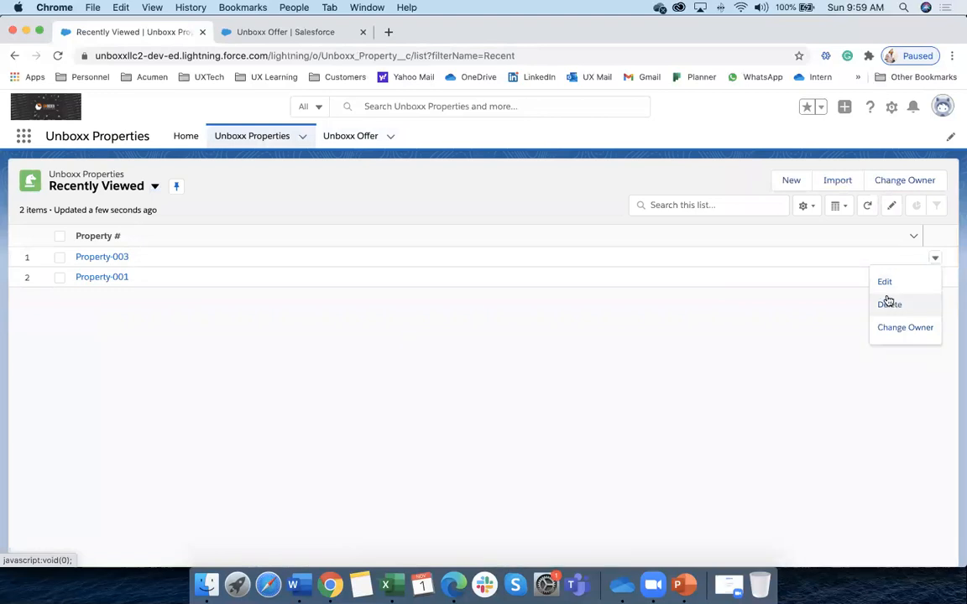
click(888, 302)
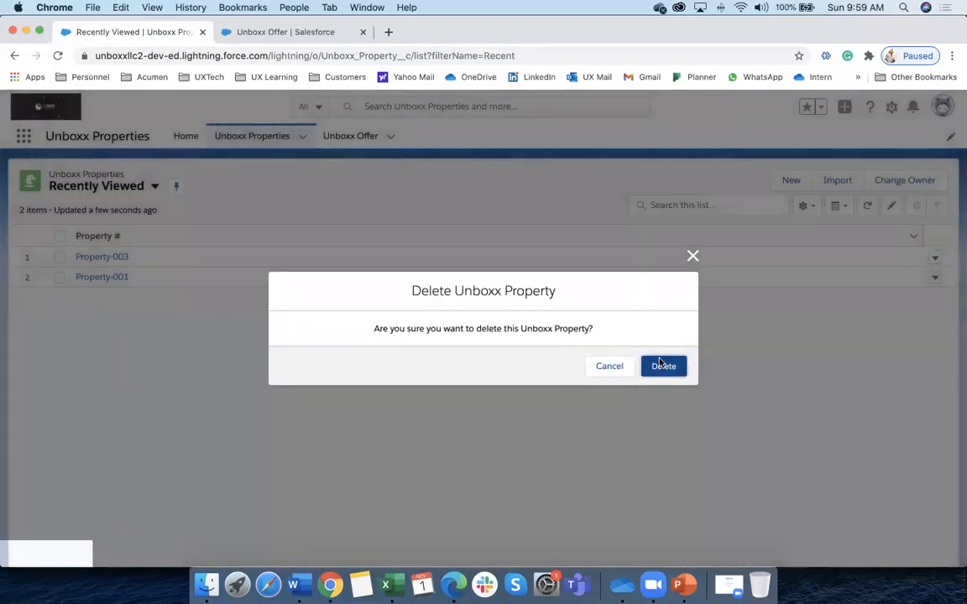
click(659, 365)
Check that the Unboxx Offers list no longer includes Test New, then return to Properties
click(368, 140)
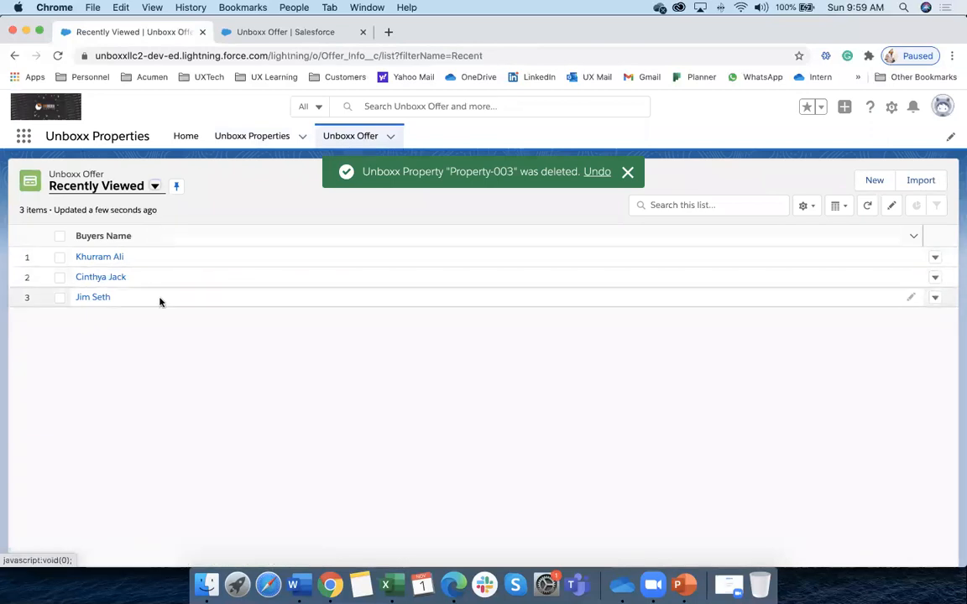
scroll(162, 302, up, 2)
scroll(275, 426, down, 2)
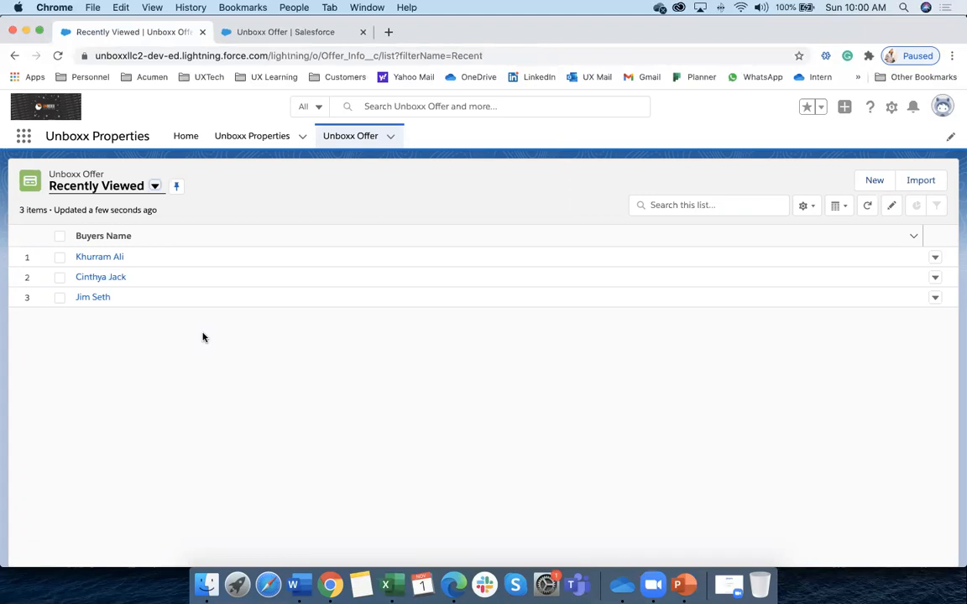
click(269, 136)
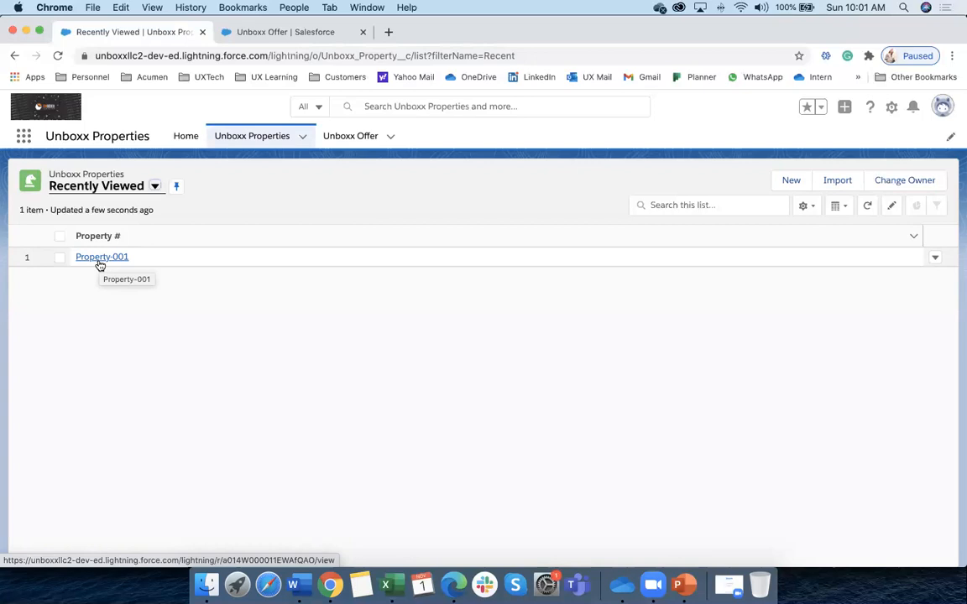
Bring up the PowerPoint training deck at slide 24, Master Detail & Lookup Differences
click(685, 585)
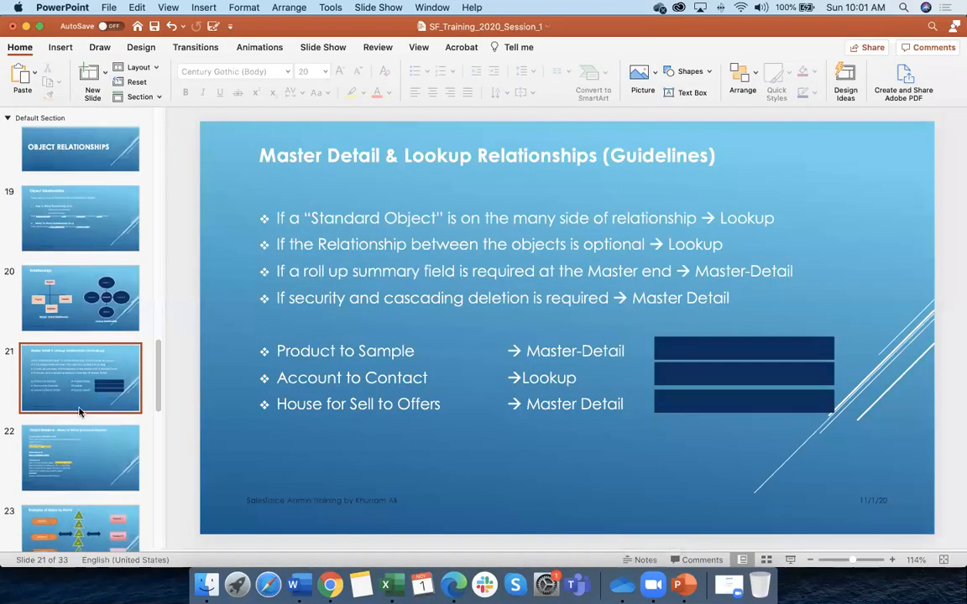
scroll(80, 410, down, 5)
click(75, 407)
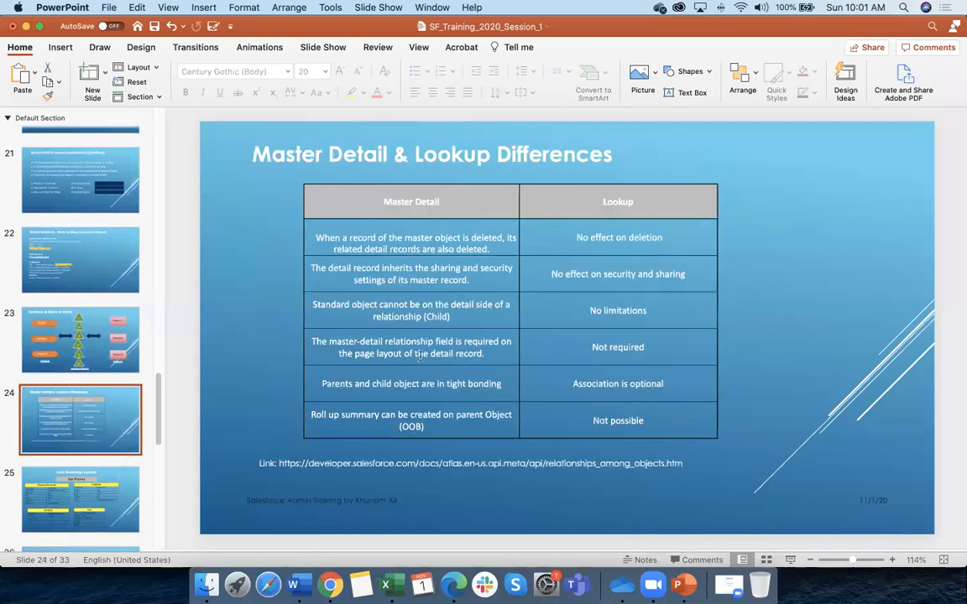
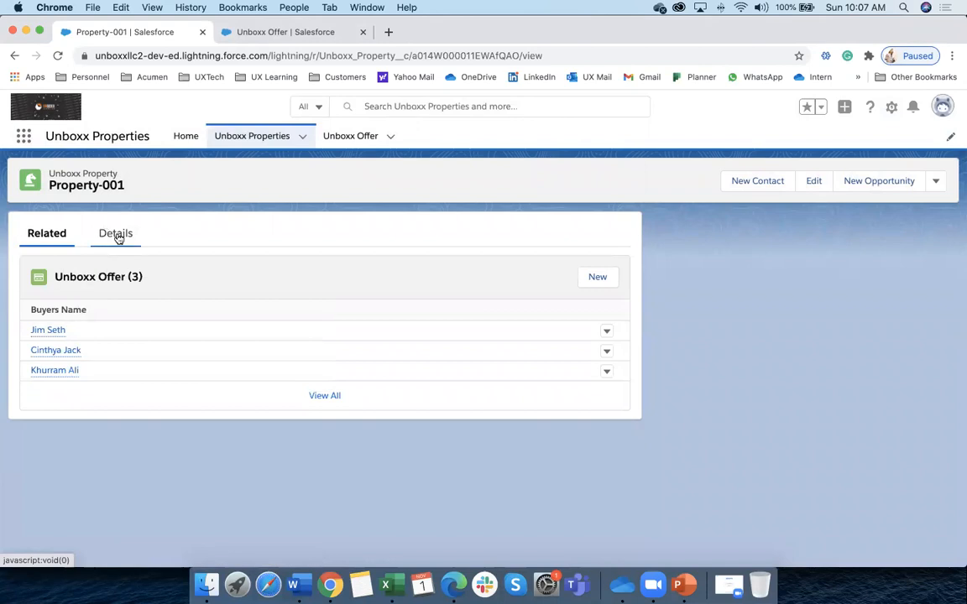
Leave Property-001 for the Unboxx Properties list, then open the Unboxx Offer Recently Viewed list
click(251, 135)
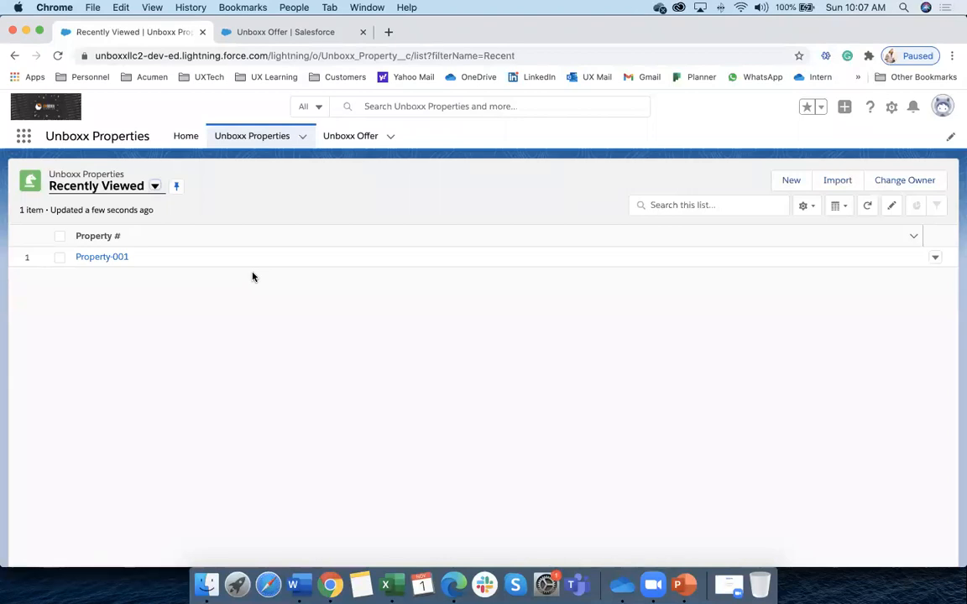
click(261, 136)
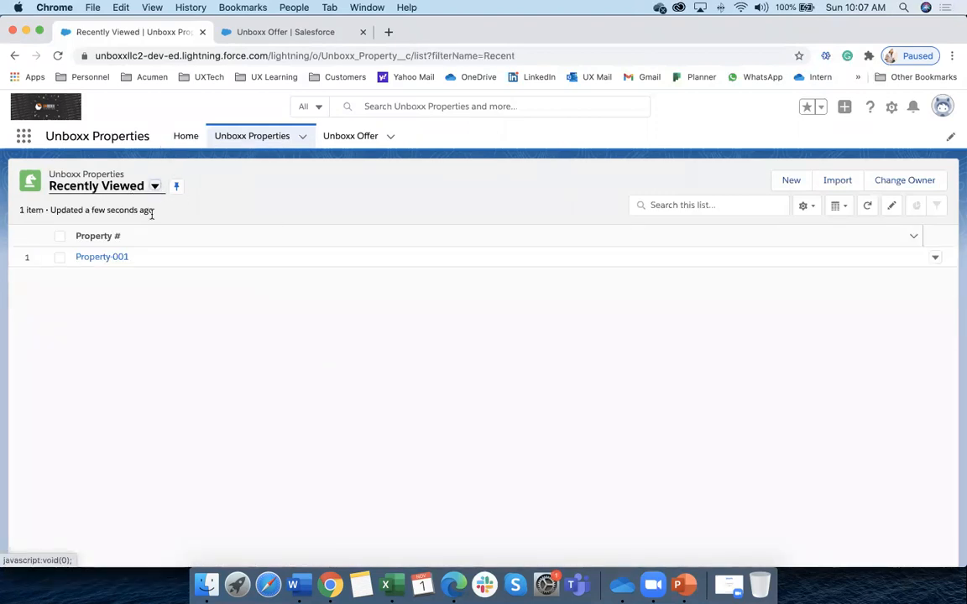
click(155, 186)
click(144, 304)
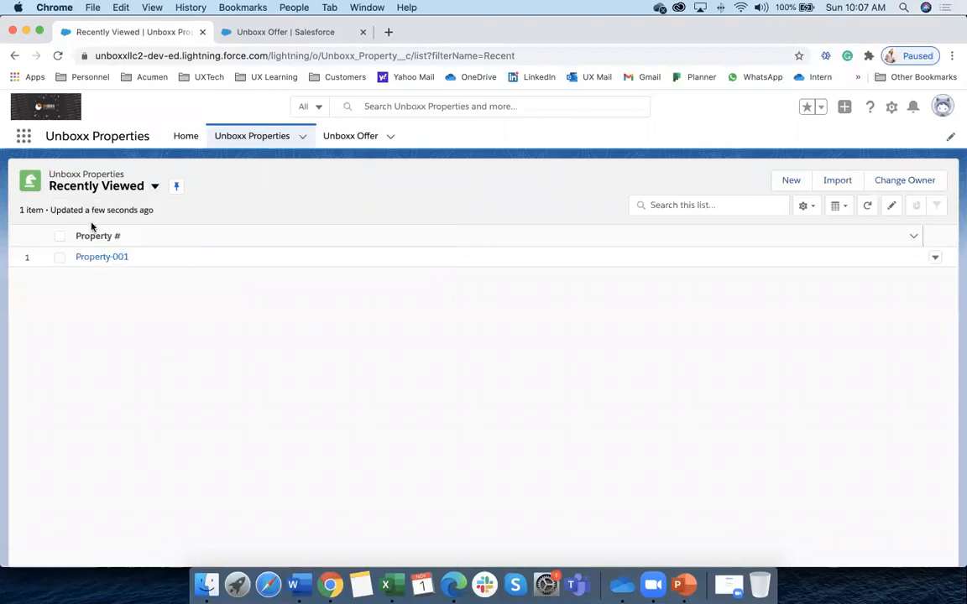
click(254, 138)
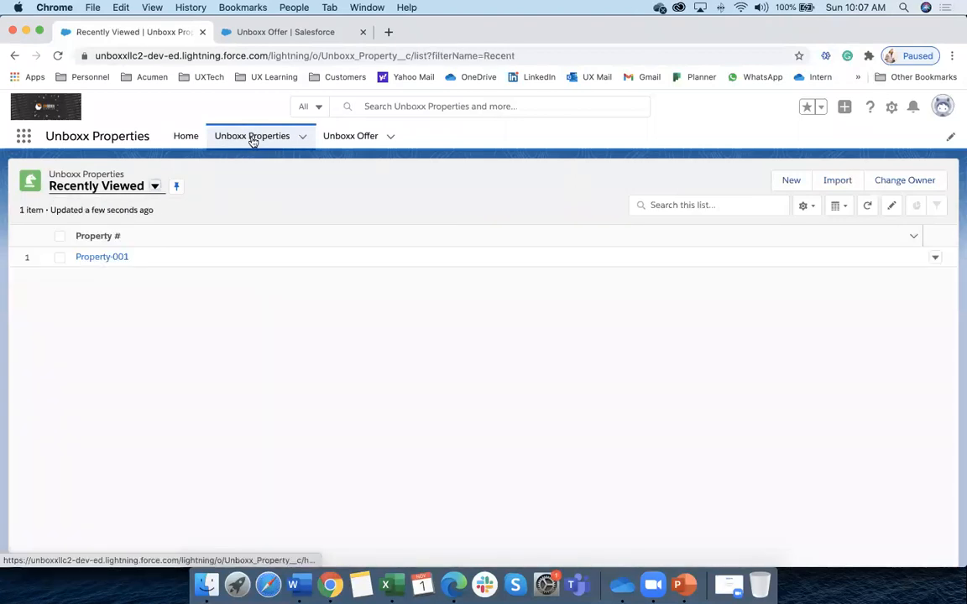
click(345, 141)
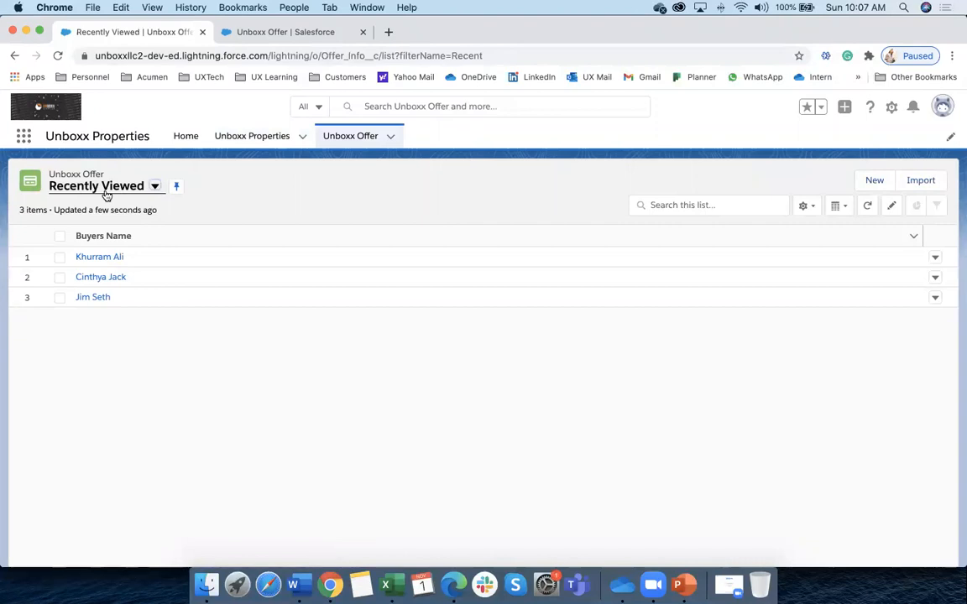
Try the offer list views and settle on All, showing three offers sorted by buyer name
click(154, 187)
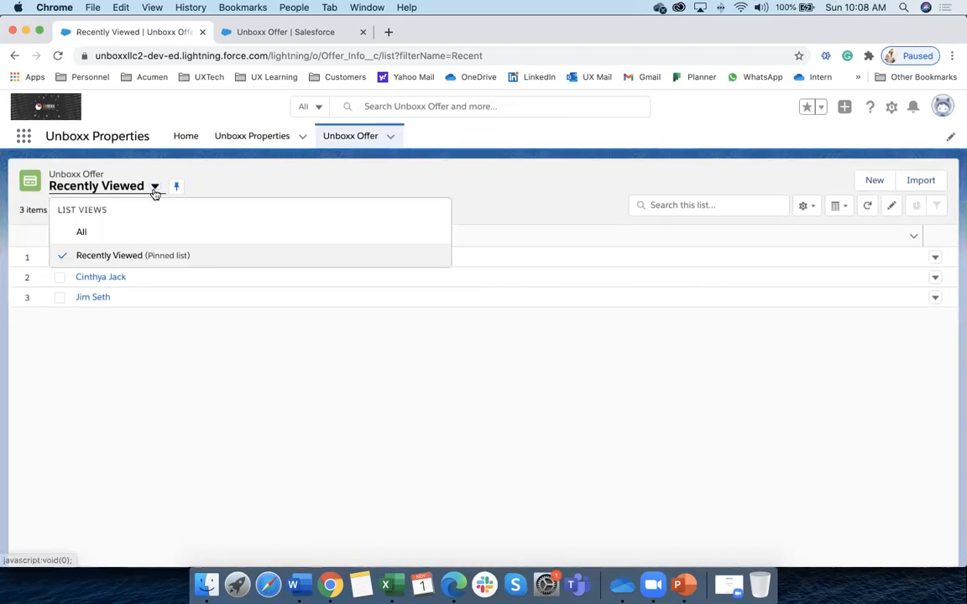
click(183, 411)
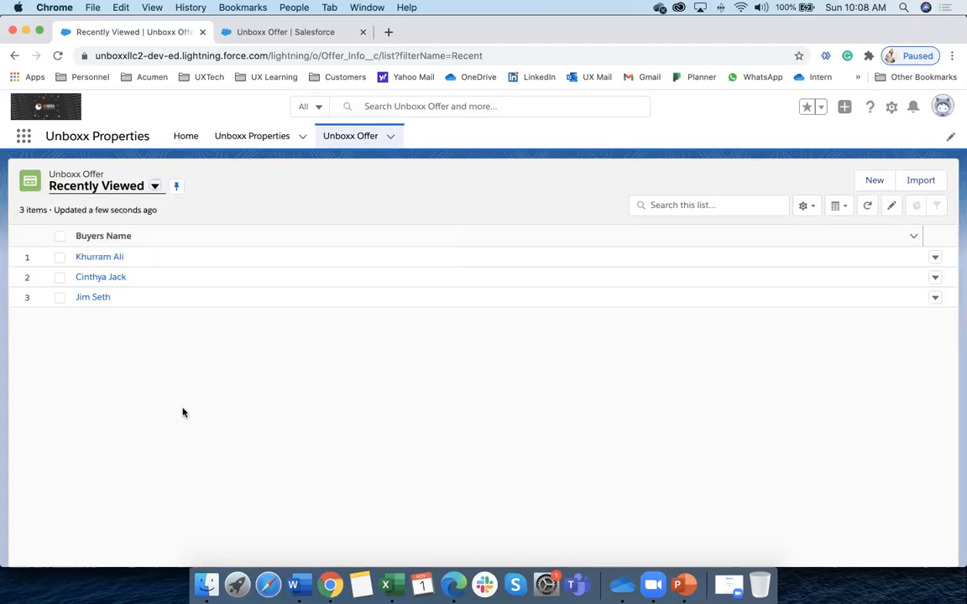
click(155, 187)
click(109, 255)
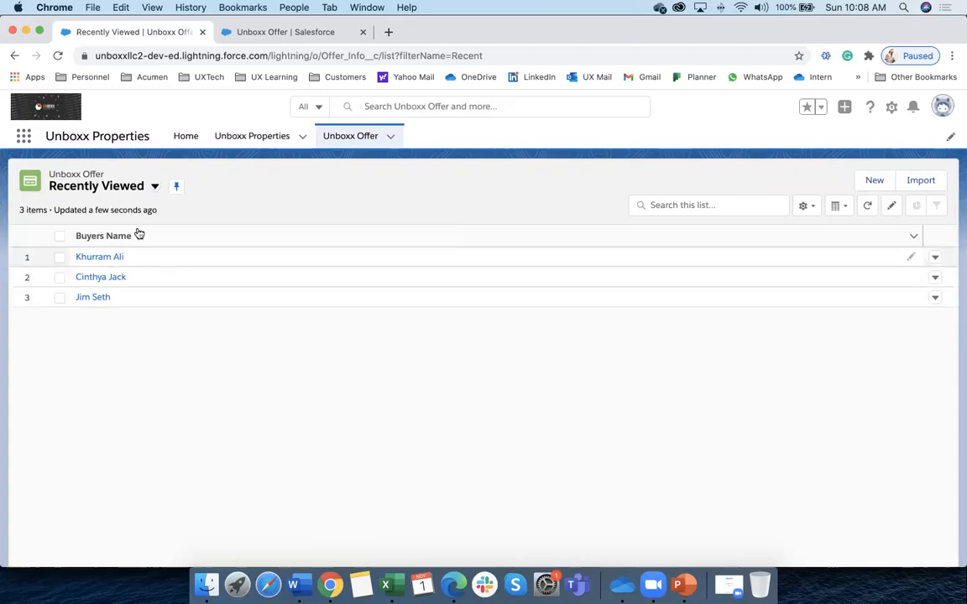
click(156, 188)
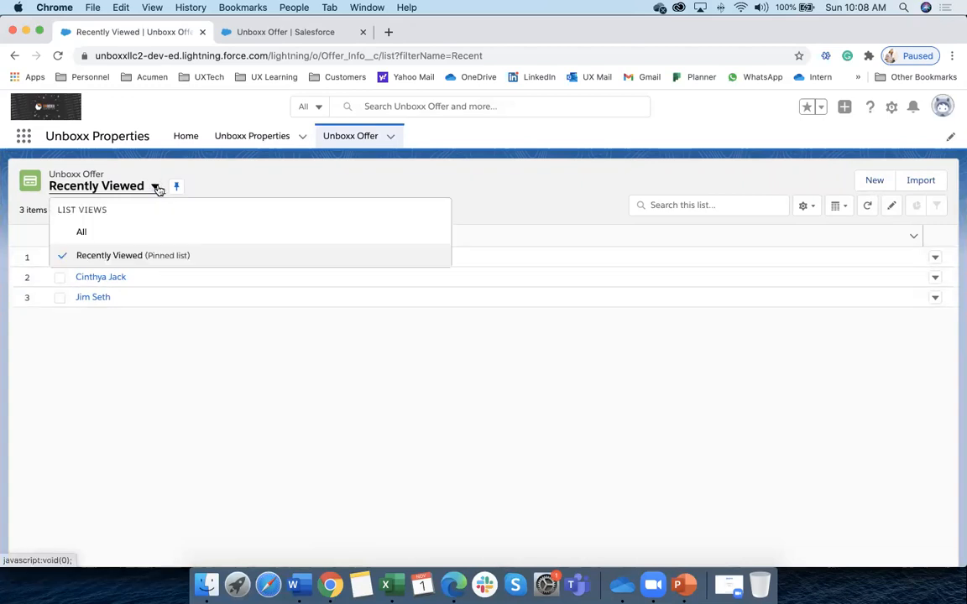
click(84, 233)
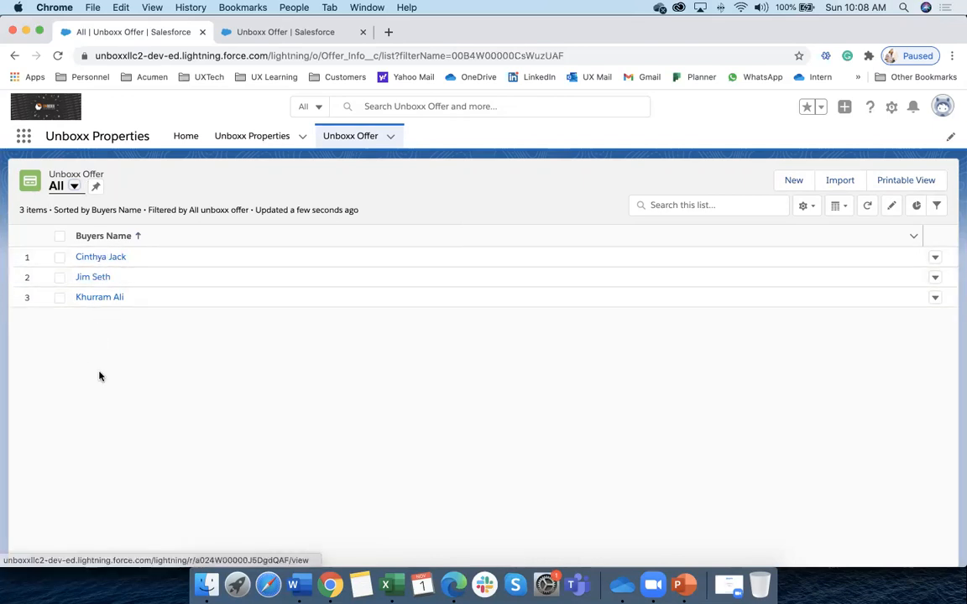
click(72, 185)
click(79, 255)
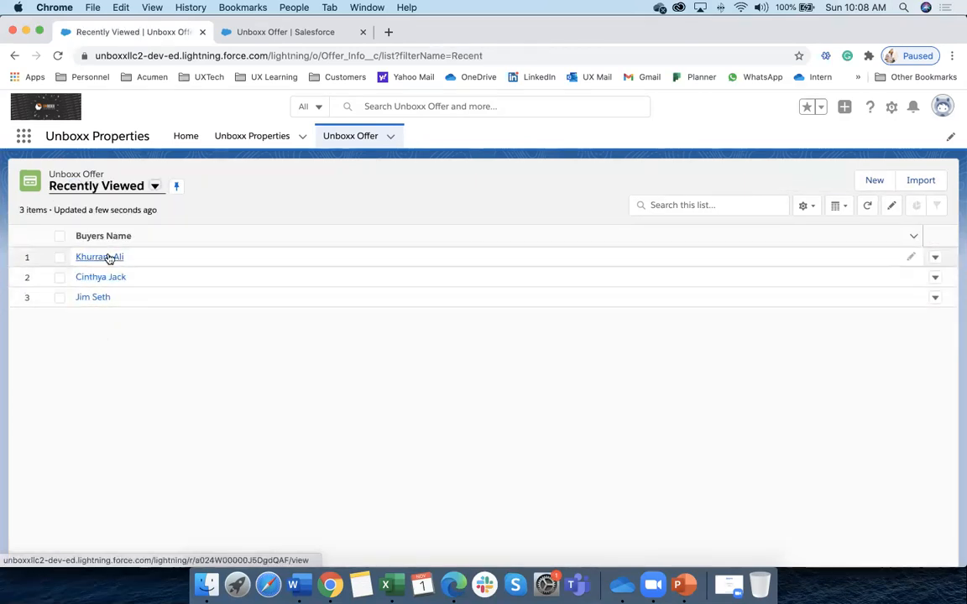
click(154, 186)
click(97, 232)
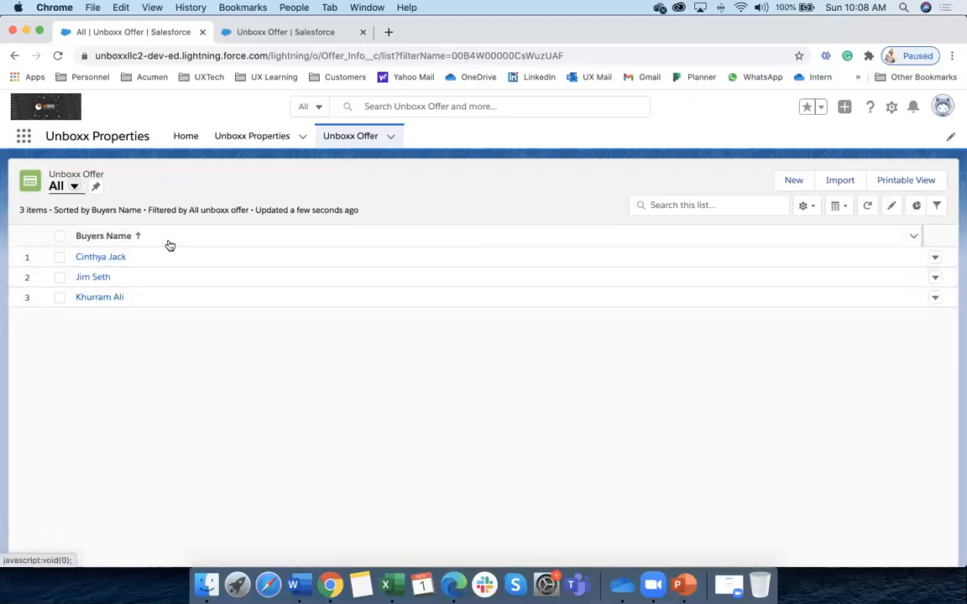
click(75, 187)
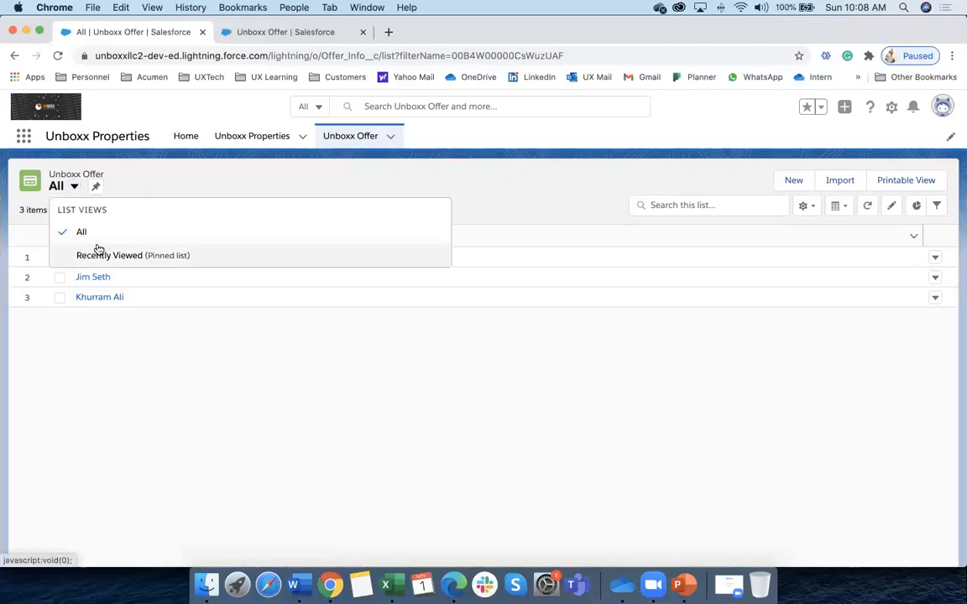
click(503, 331)
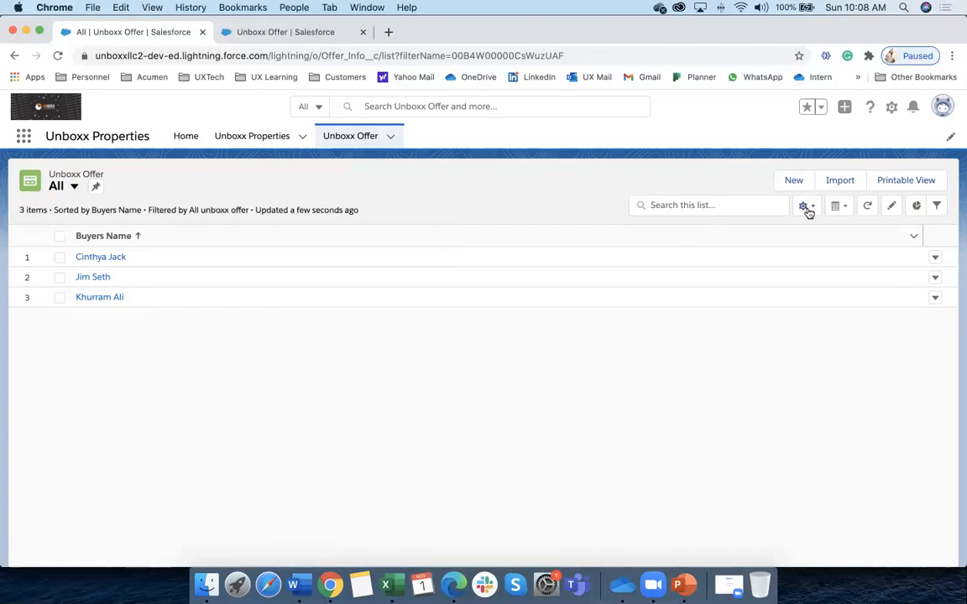
Create and save an Unboxx Offer list view named 'My Custom View', visible to all users
click(806, 208)
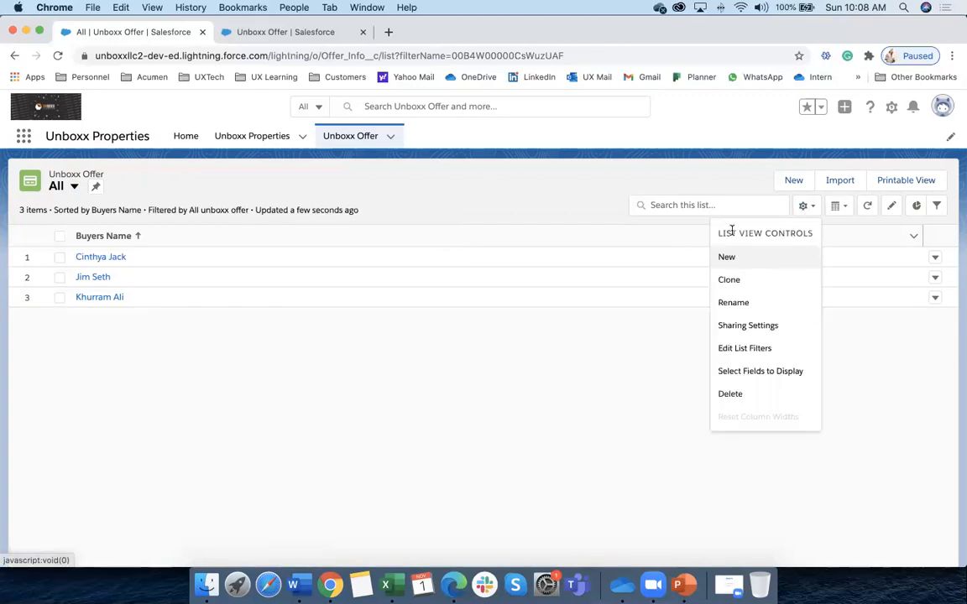
triple_click(789, 232)
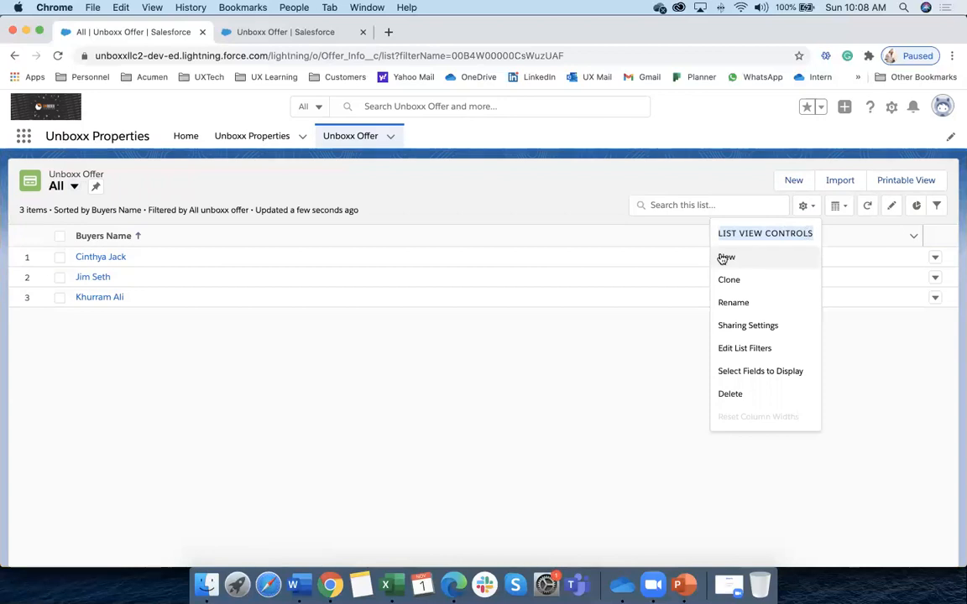
click(726, 257)
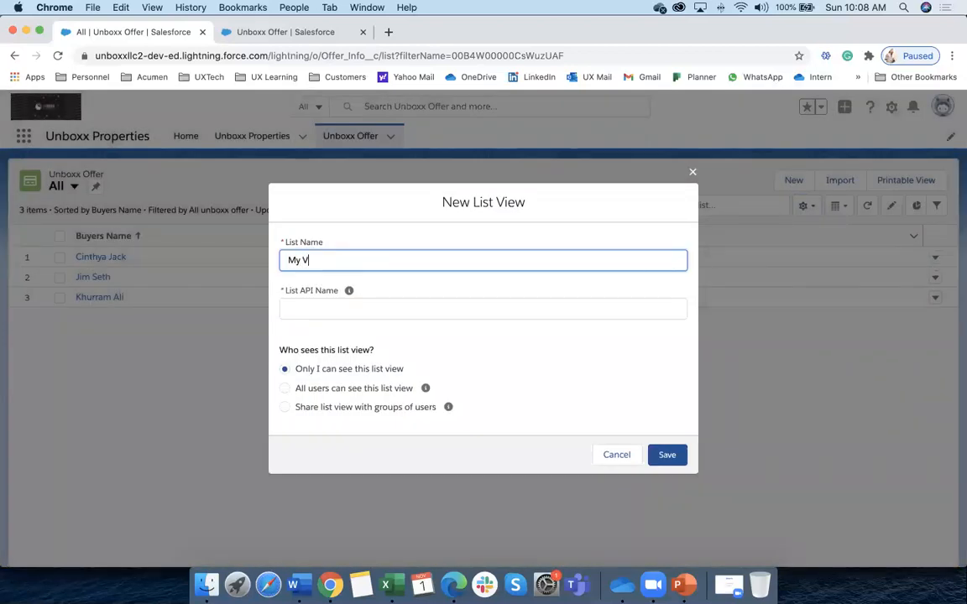
text(My View)
key(BackSpace)
key(BackSpace)
key(BackSpace)
click(339, 309)
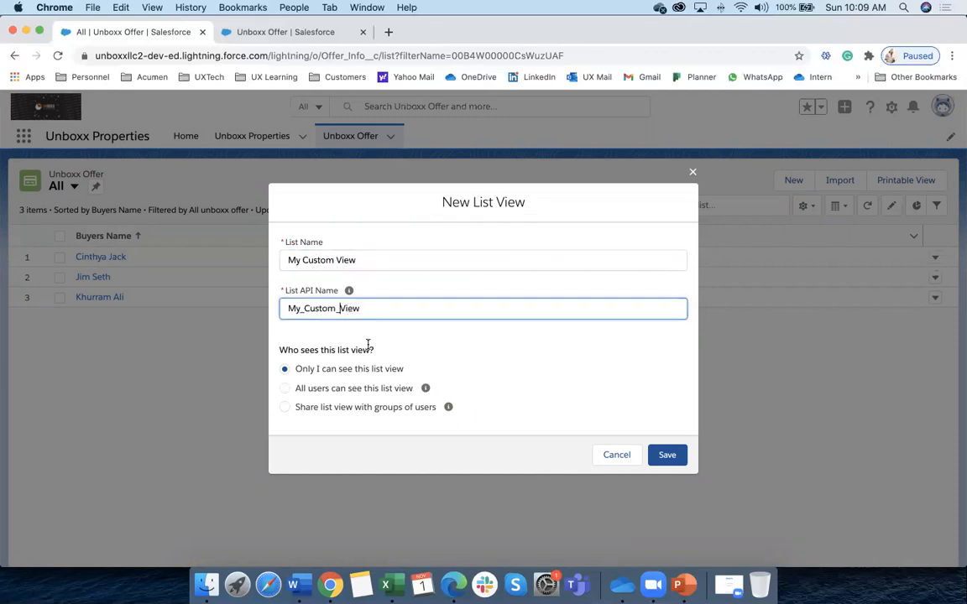
click(318, 390)
click(319, 407)
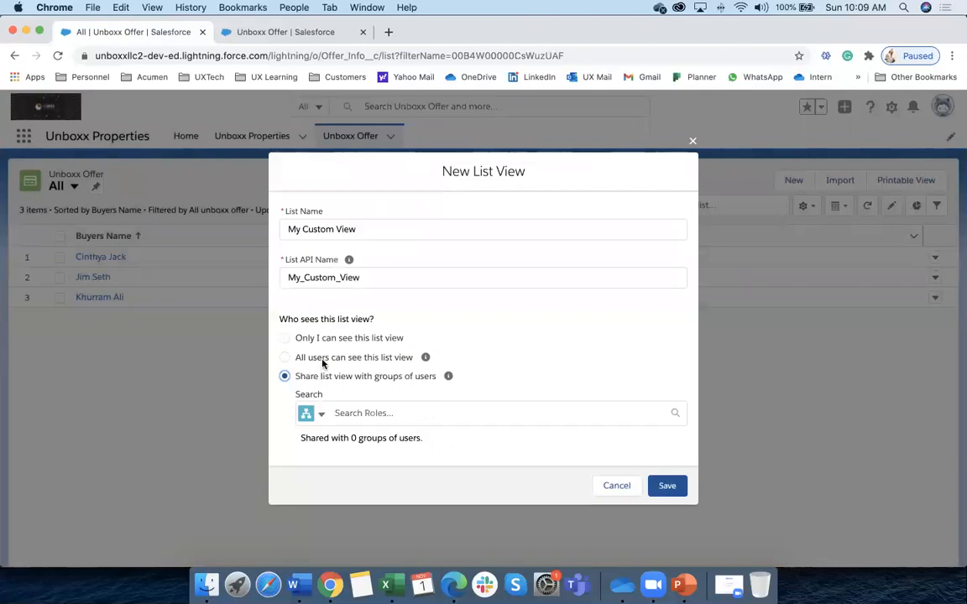
click(290, 357)
click(662, 458)
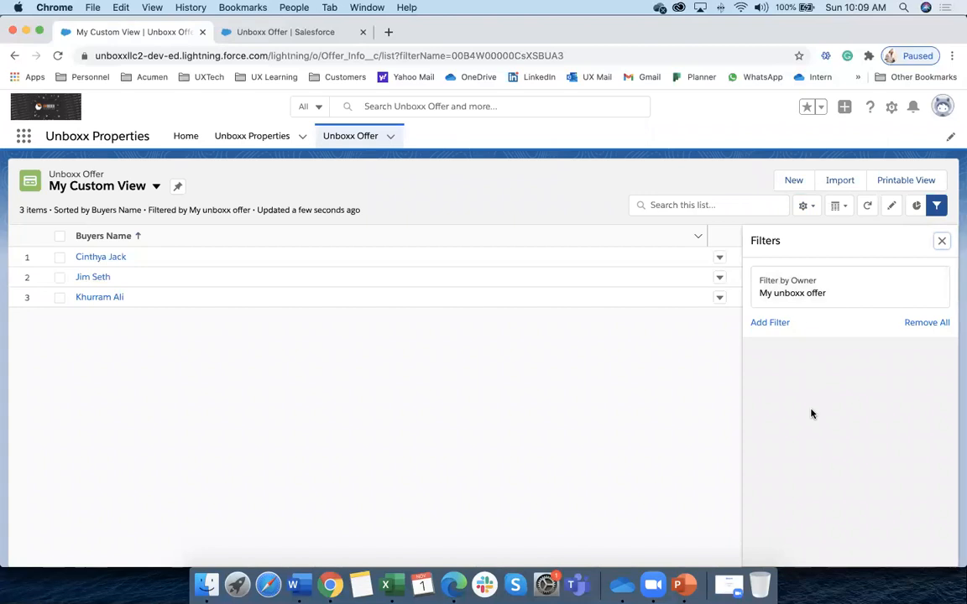
Add Buyer Cell # and Created By to My Custom View's displayed fields
click(814, 210)
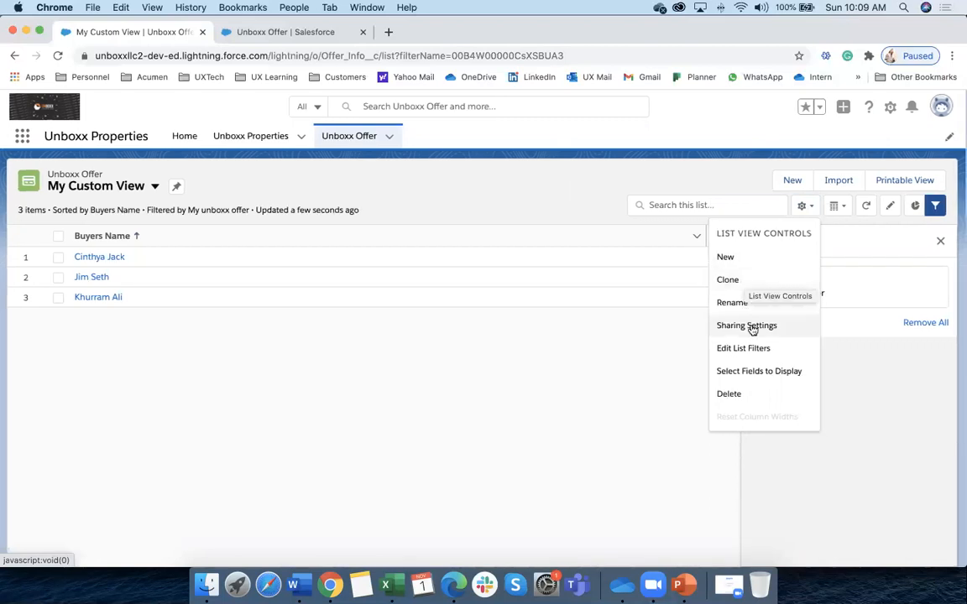
click(767, 371)
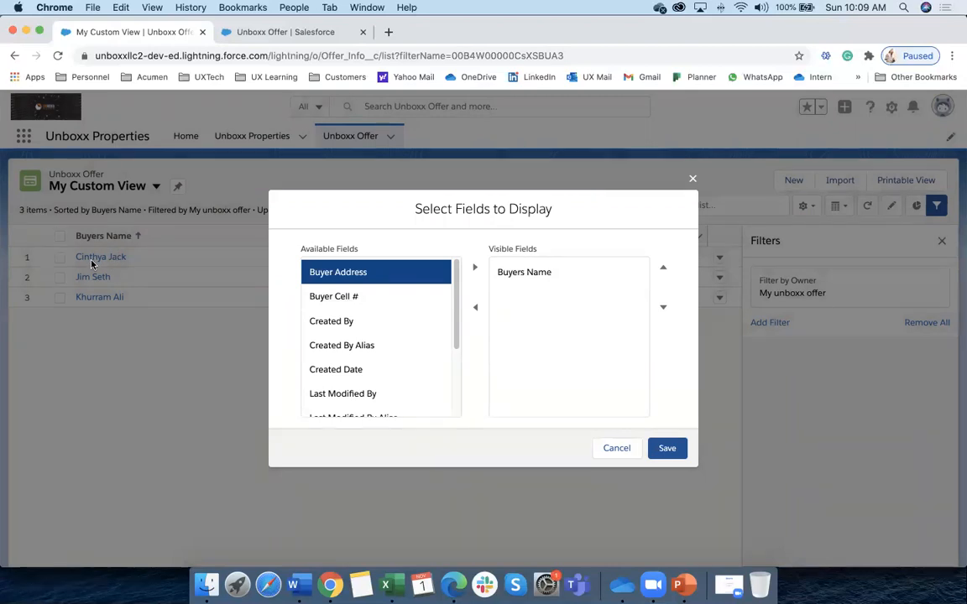
click(353, 298)
click(475, 268)
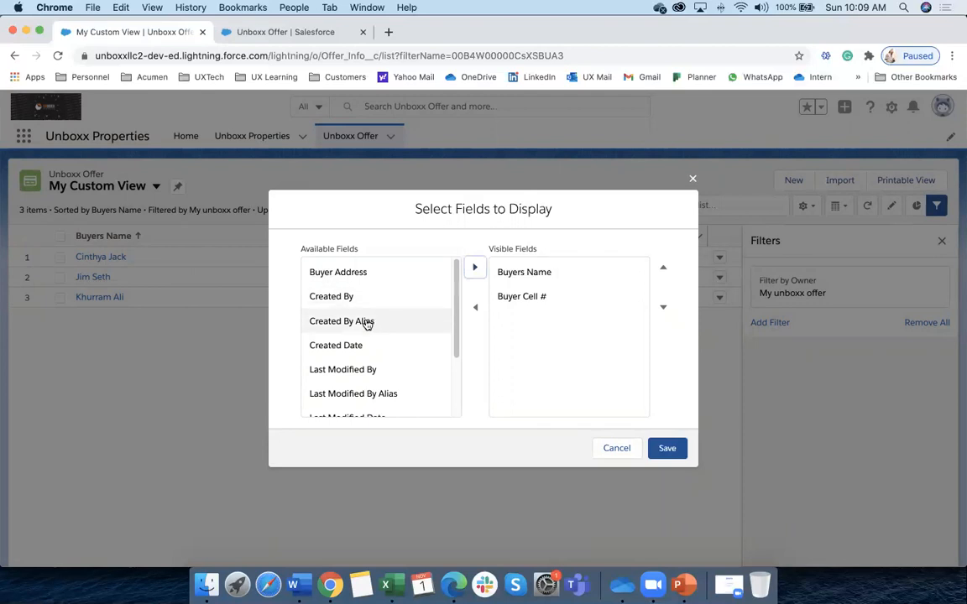
click(354, 298)
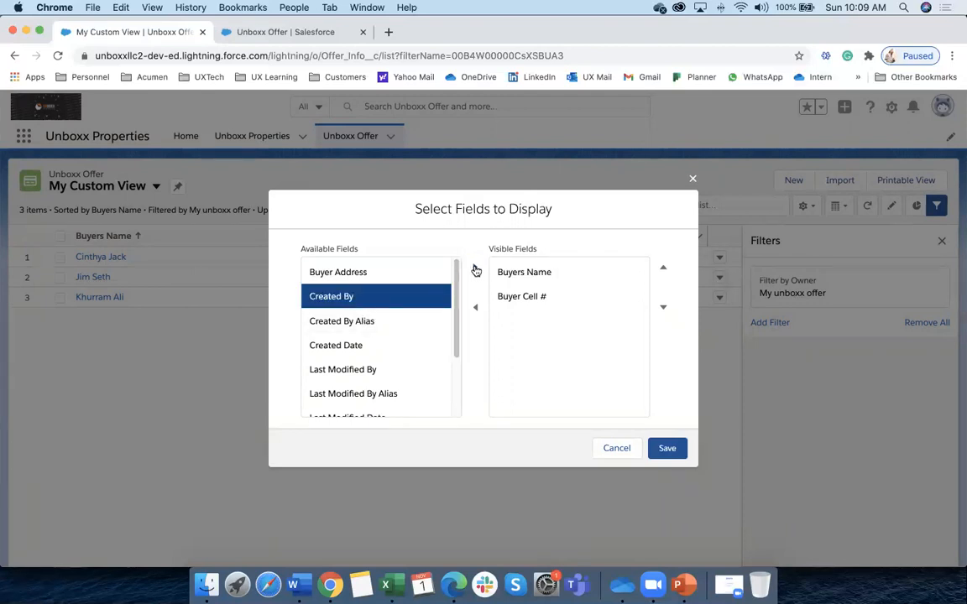
click(475, 268)
Add Offer Amount and Unboxx Property columns, save, and close the Filters panel
scroll(409, 345, down, 3)
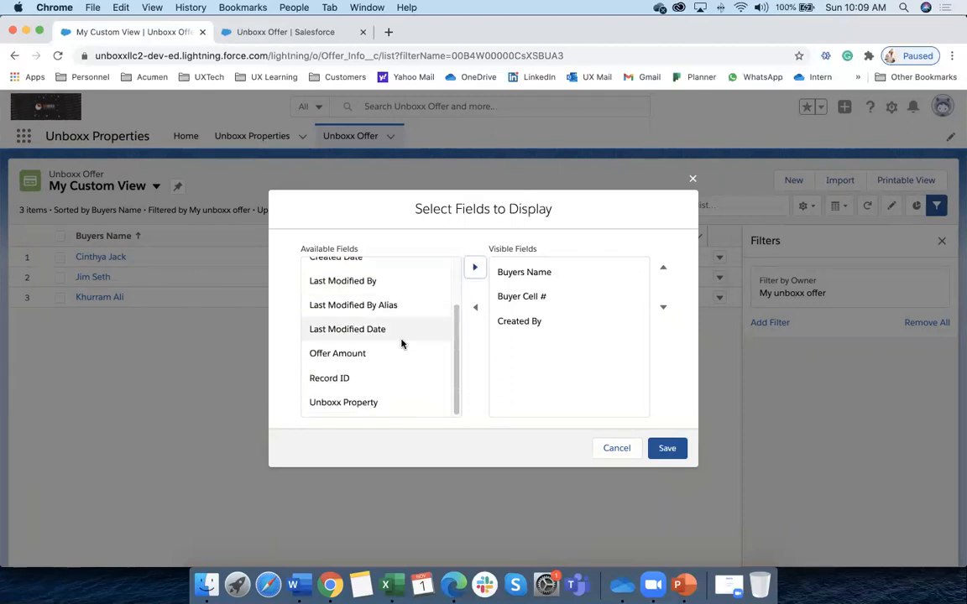
click(370, 353)
click(475, 268)
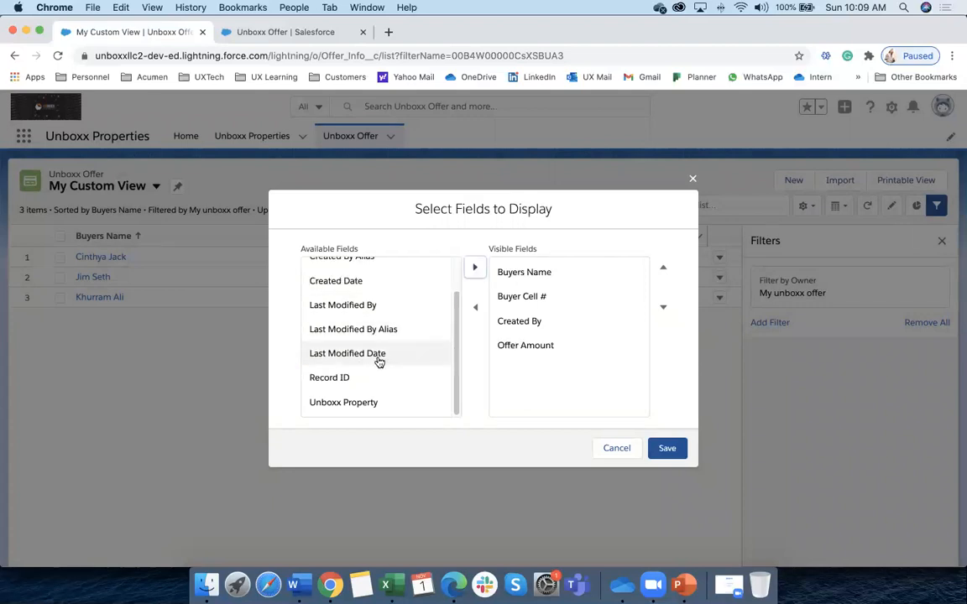
click(363, 403)
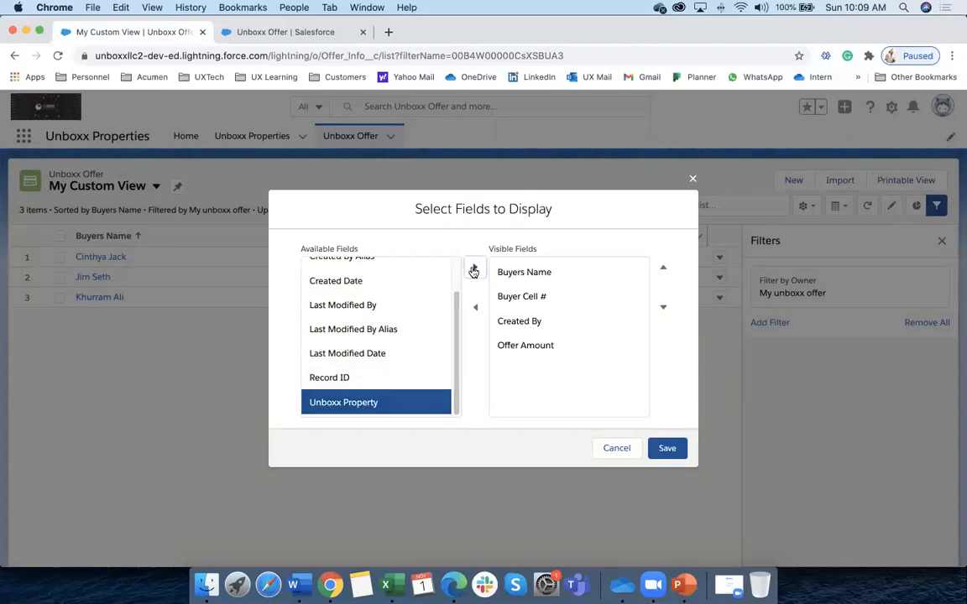
click(475, 268)
click(669, 450)
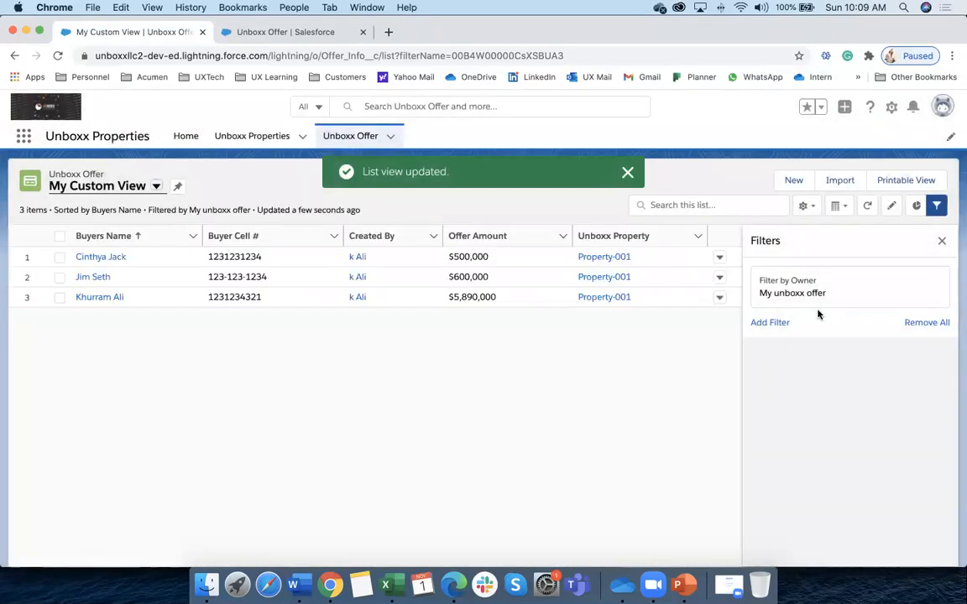
click(941, 241)
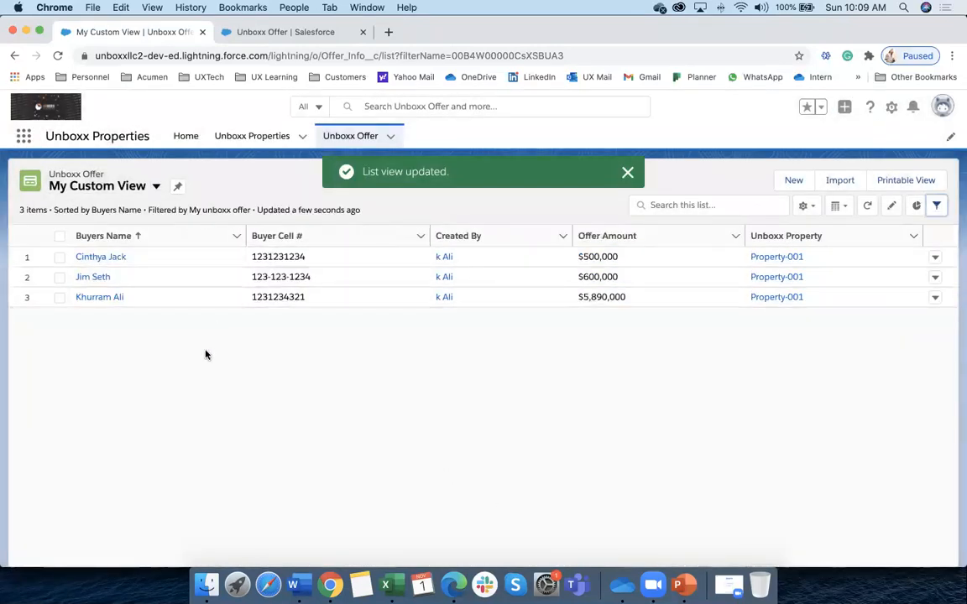
click(341, 139)
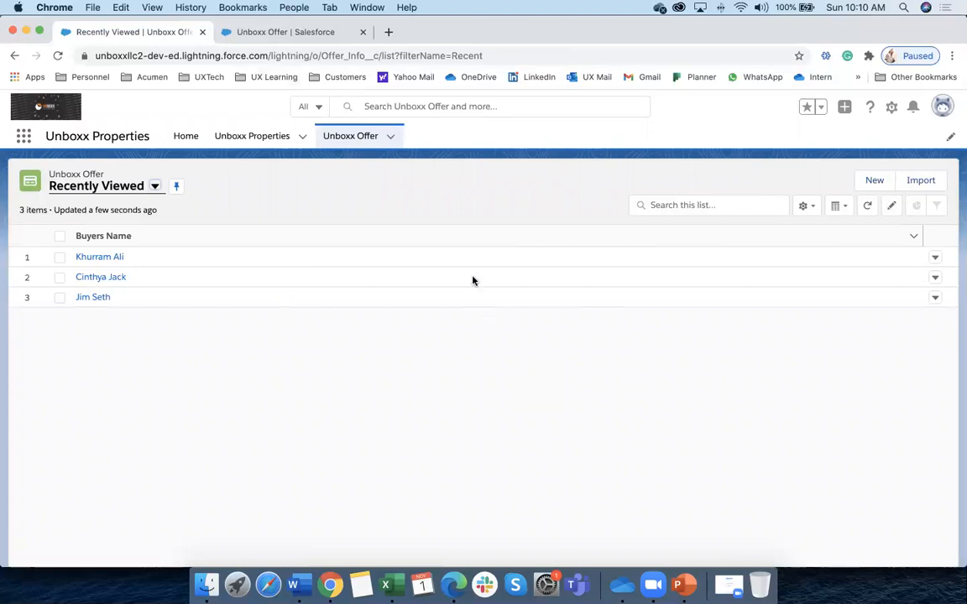
Open a new Chrome tab beside the Unboxx Offer Recently Viewed list
click(388, 32)
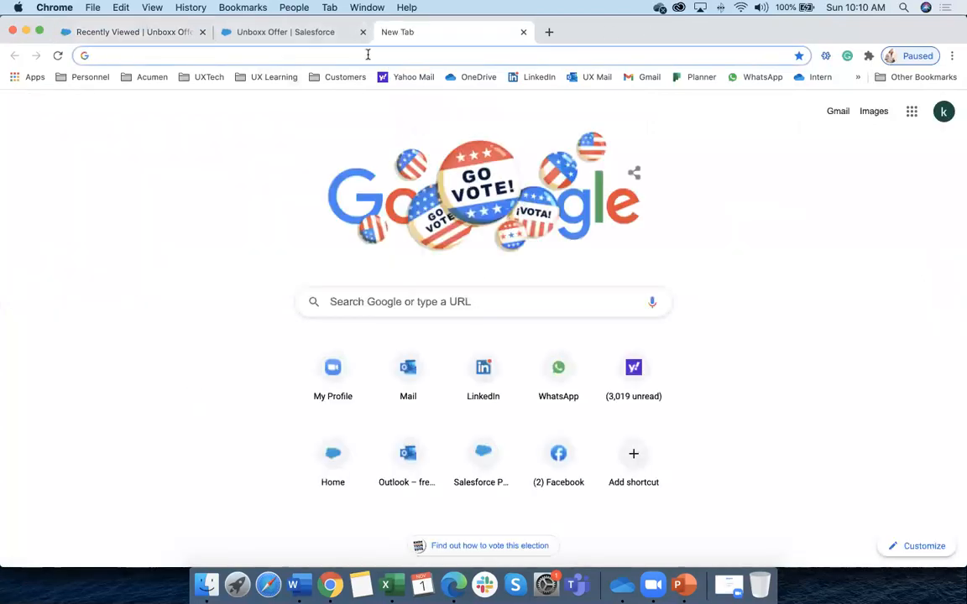
Go to hotmail, open the 1st Semester Exam Questions email and preview its PDF attachment
text(www)
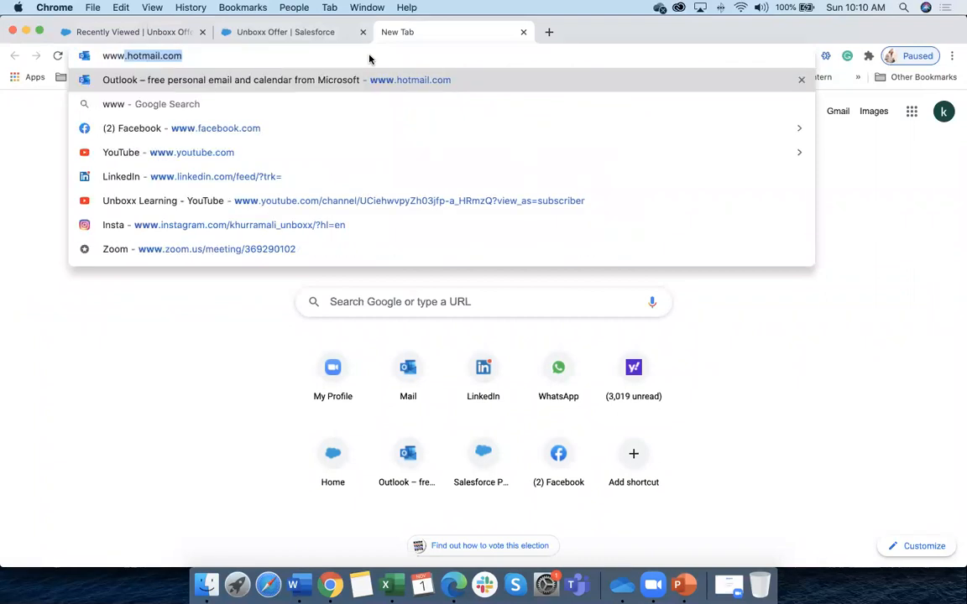
key(Return)
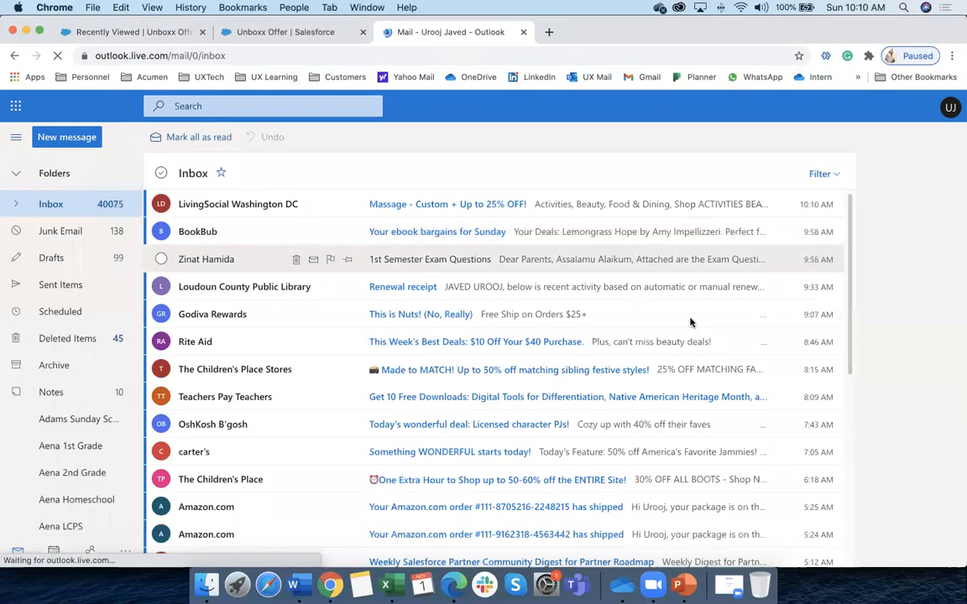
click(409, 264)
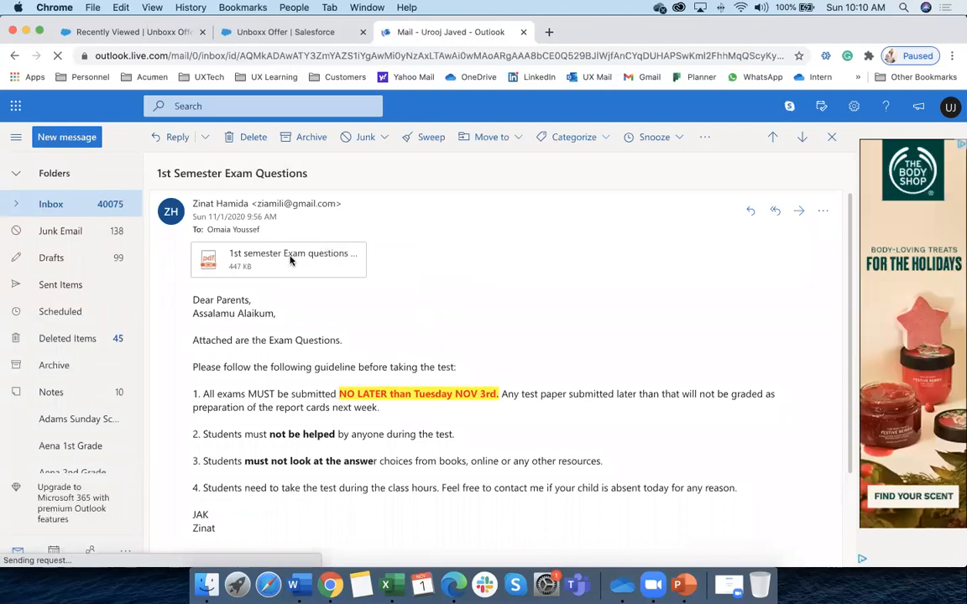
click(292, 261)
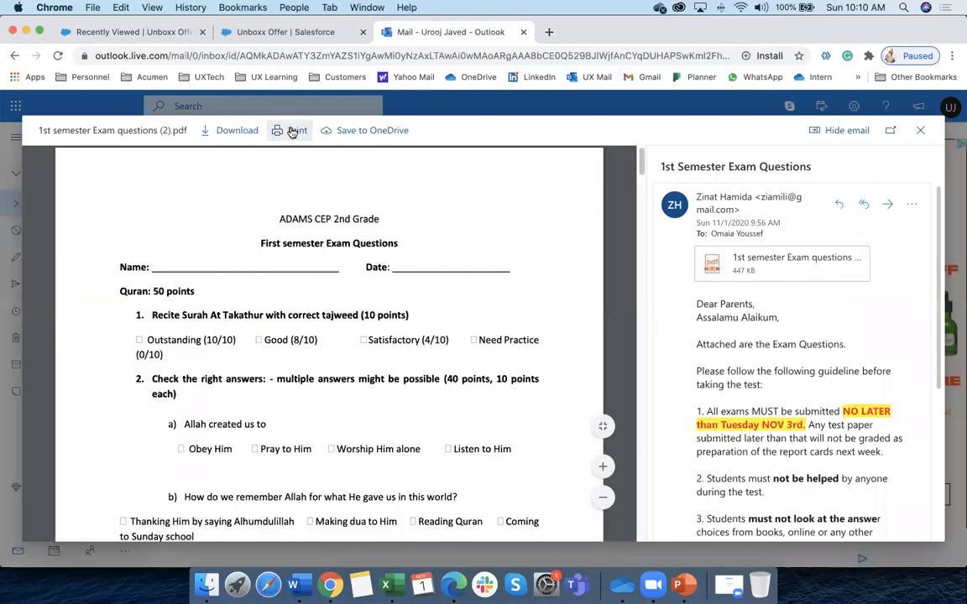
Print the exam questions PDF, then close the attachment and Outlook tabs
click(293, 131)
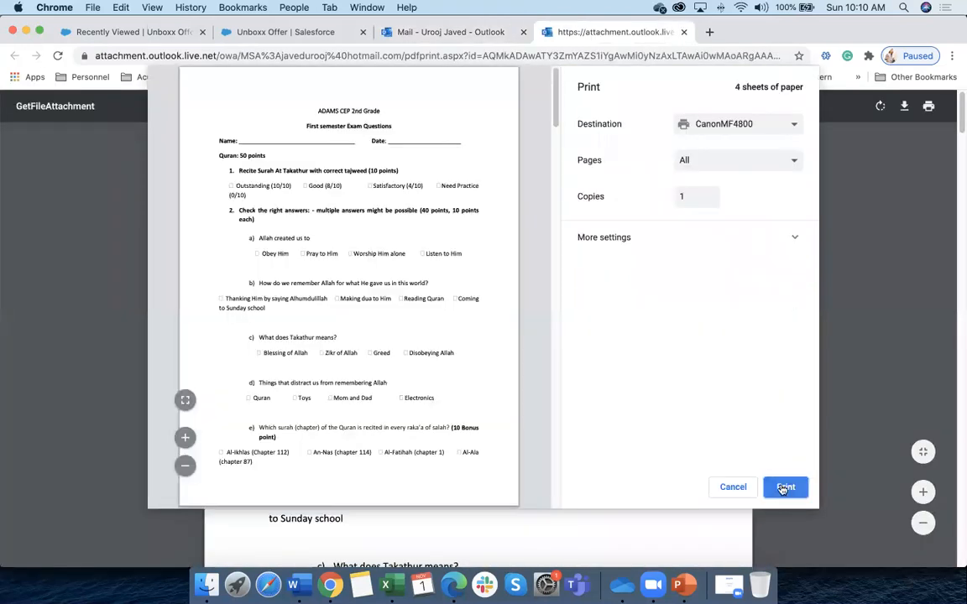
click(789, 487)
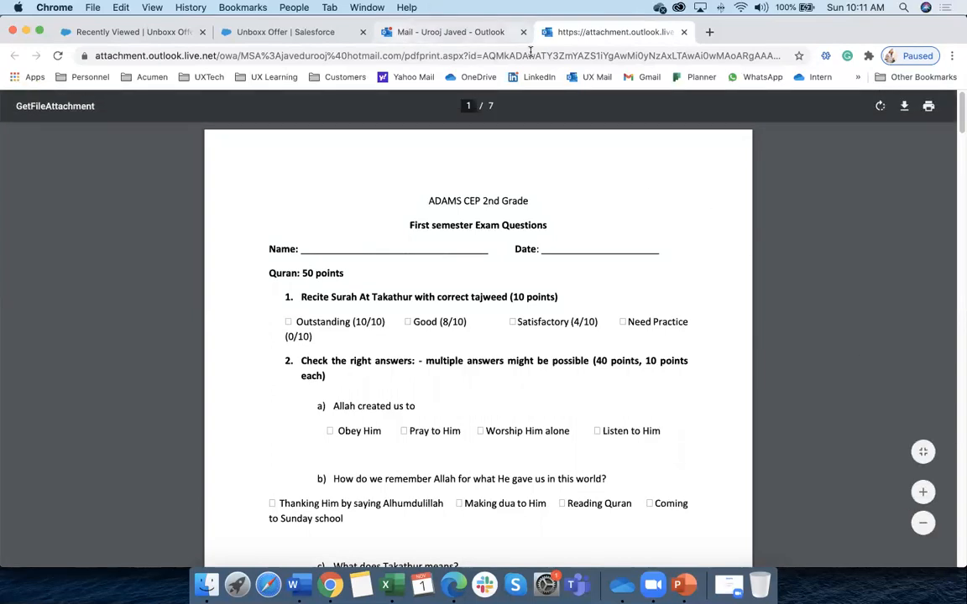
click(683, 33)
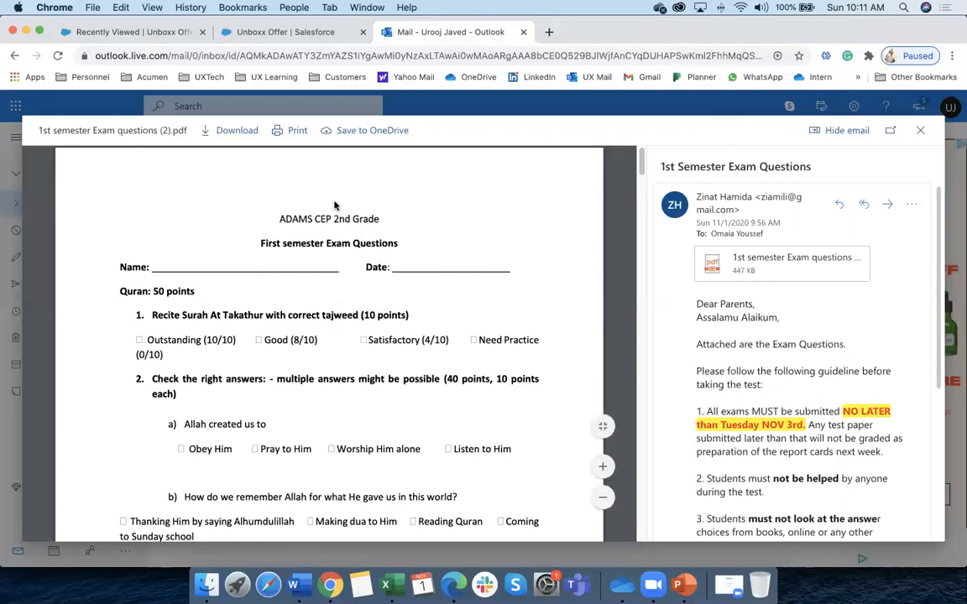
click(521, 32)
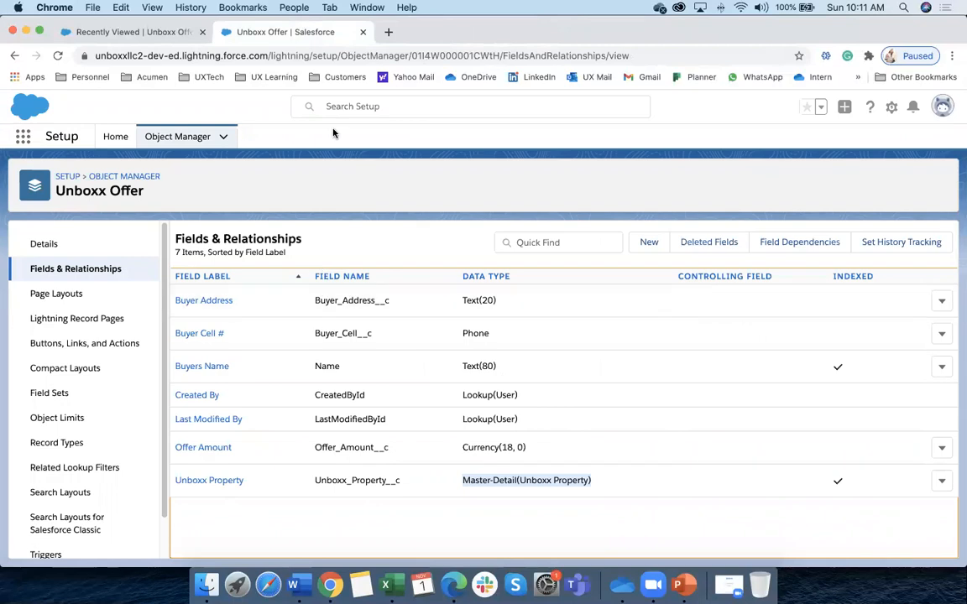
Return to the 'Recently Viewed | Unboxx Offer' browser tab in Salesforce
click(151, 32)
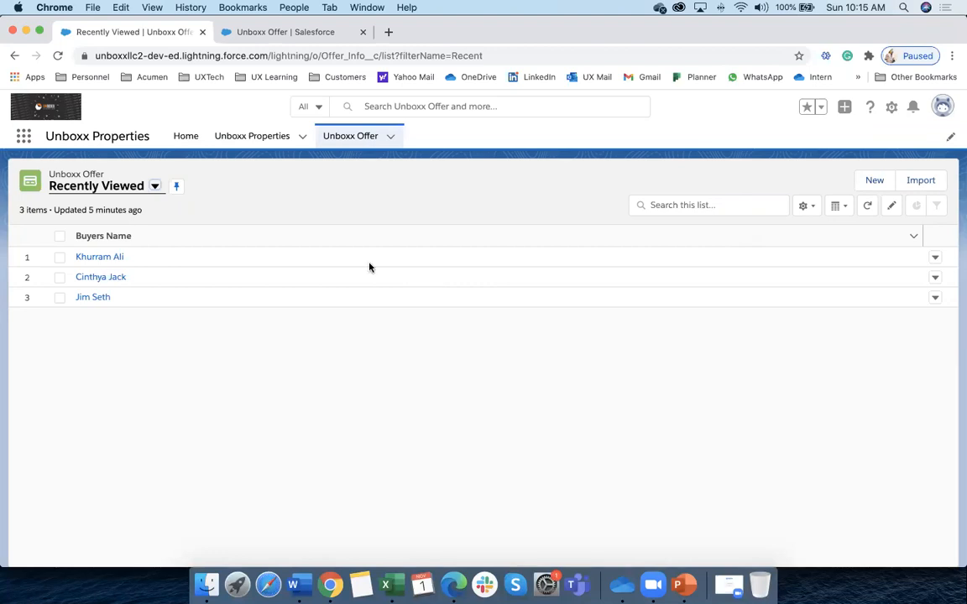
Compare the All and My Custom View offer lists, peek at one offer, and end on My Custom View
click(348, 143)
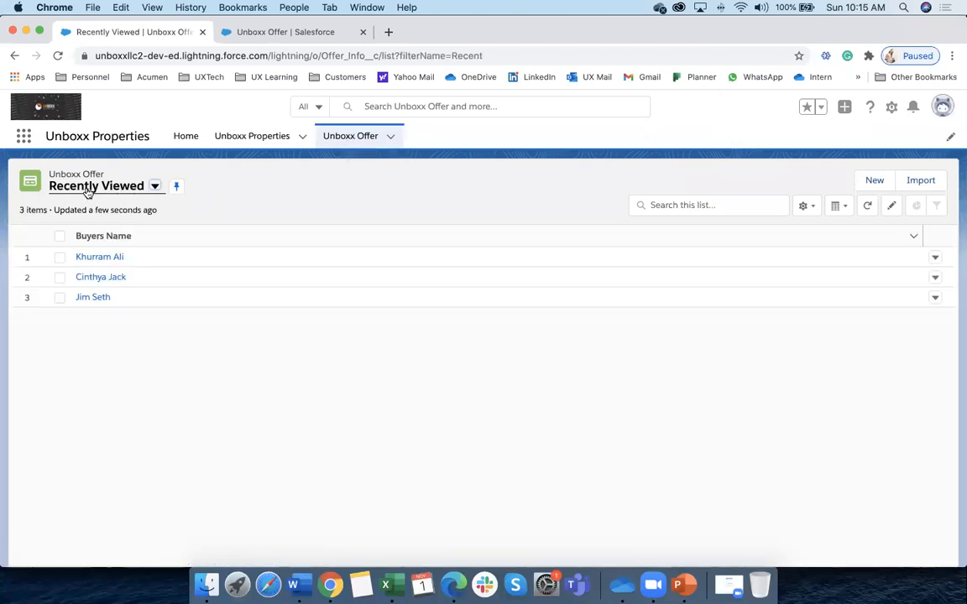
click(154, 188)
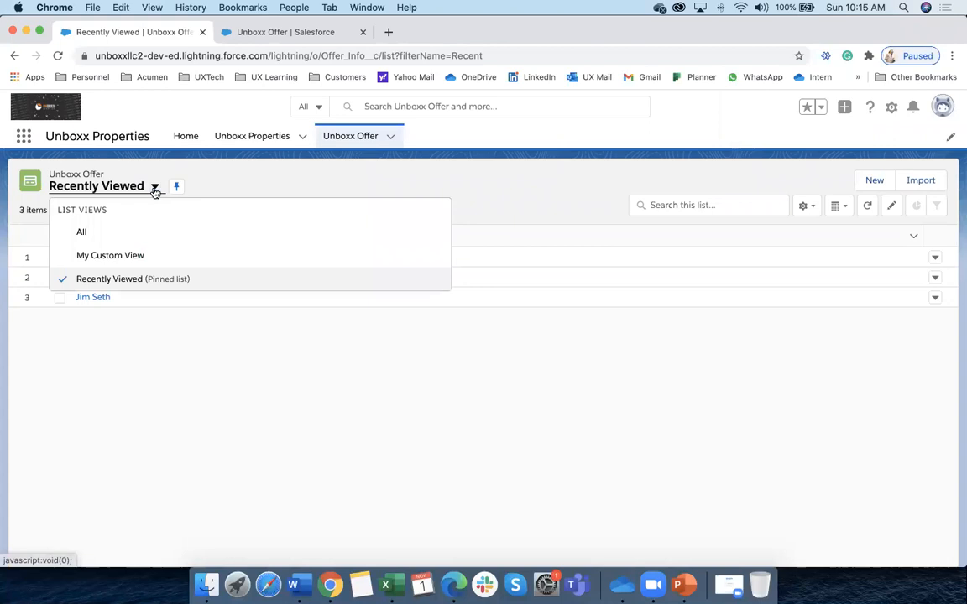
click(100, 233)
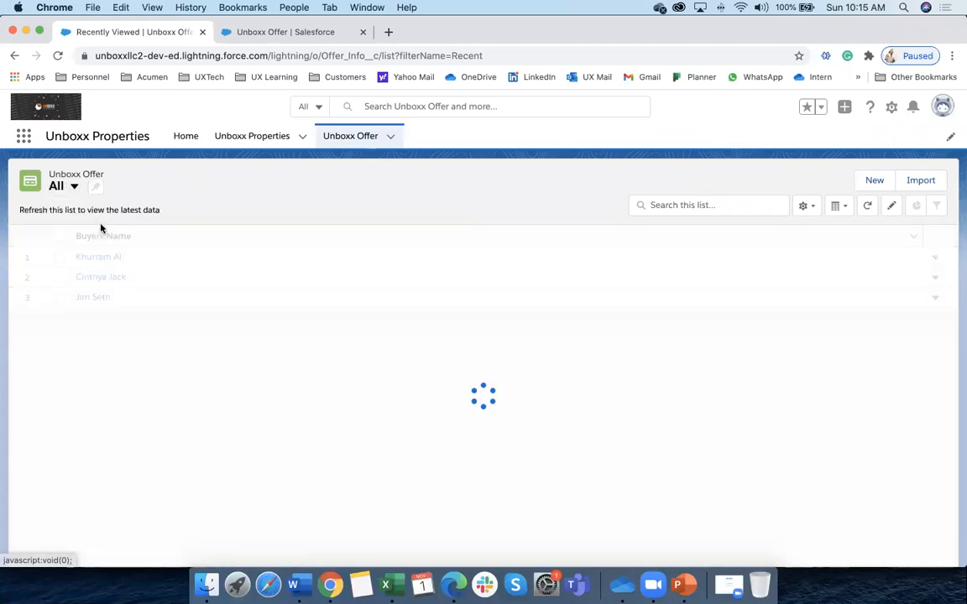
click(73, 188)
click(59, 253)
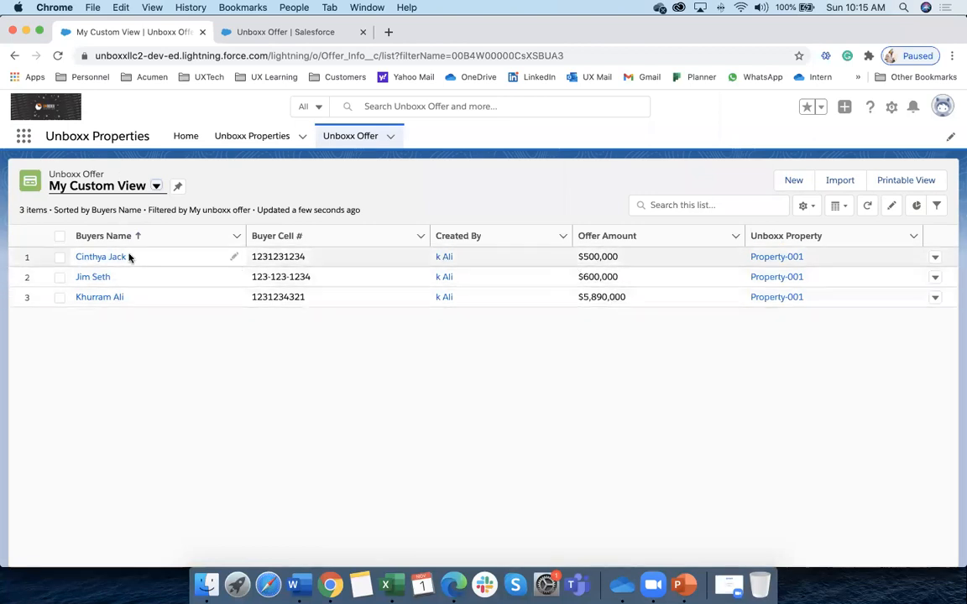
click(157, 185)
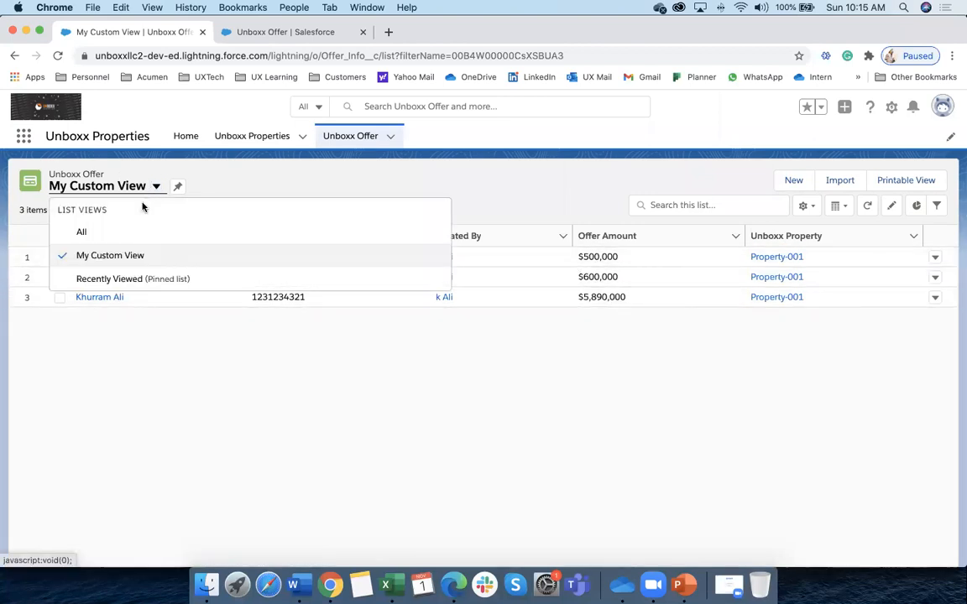
click(99, 235)
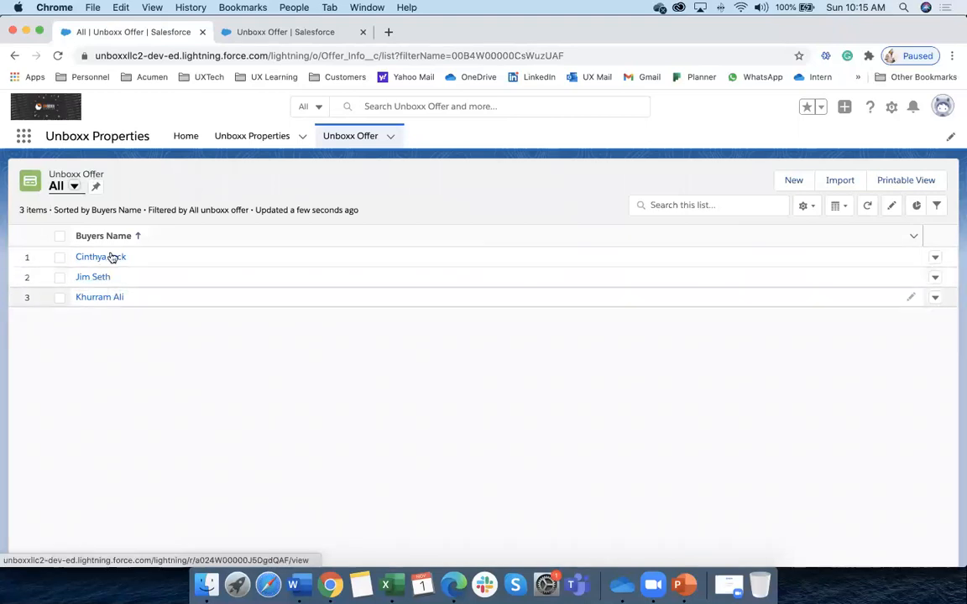
click(102, 258)
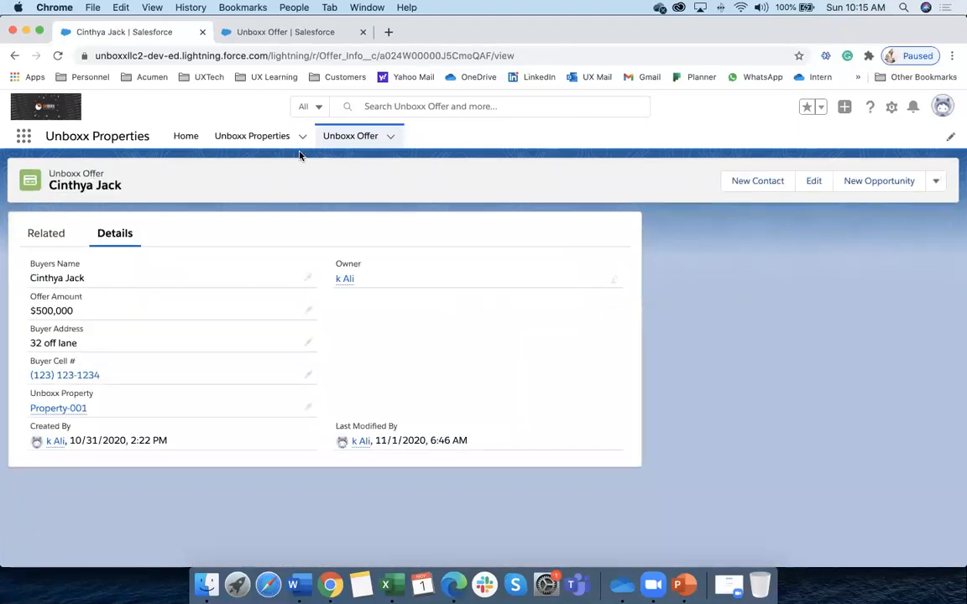
click(361, 136)
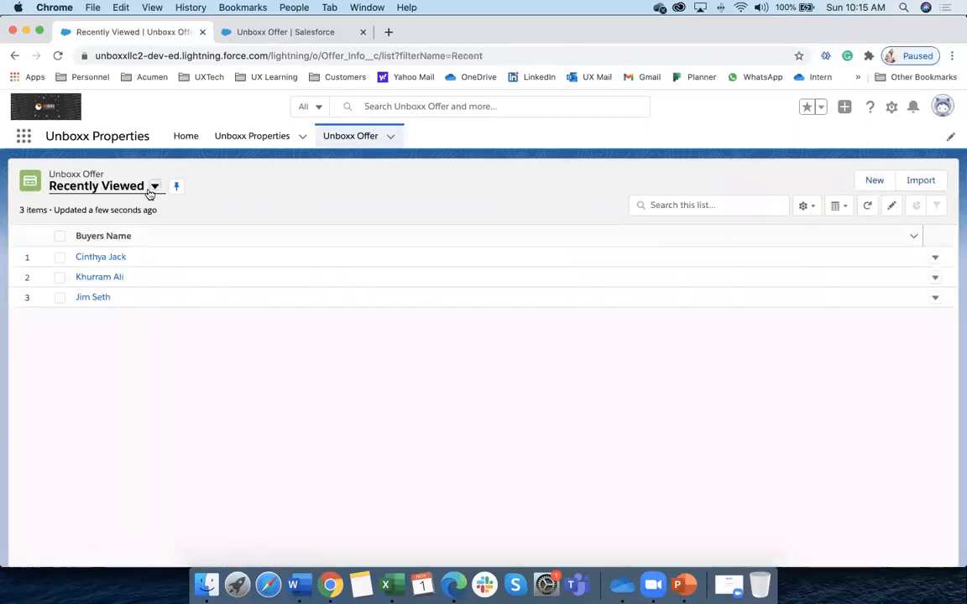
click(153, 186)
click(125, 254)
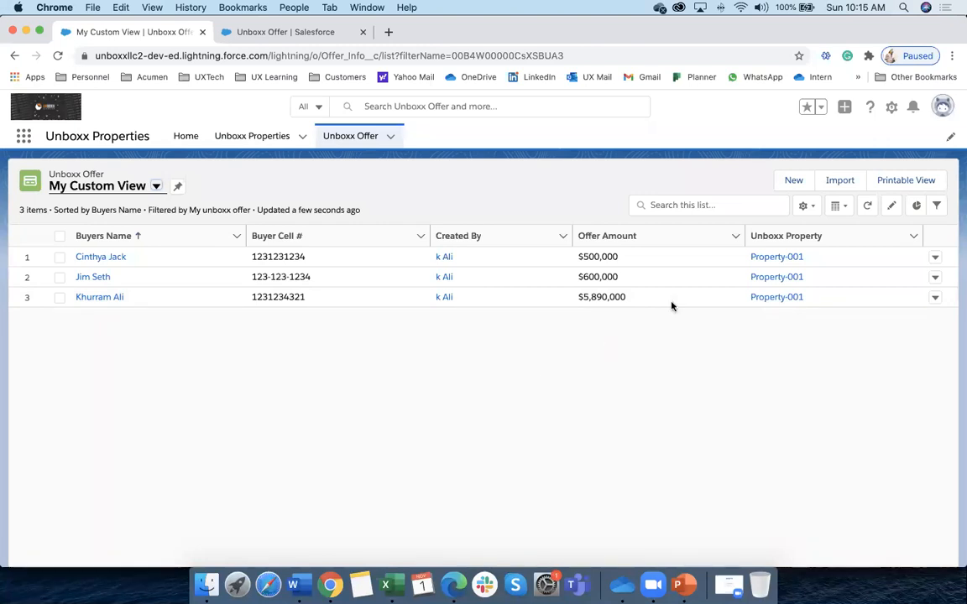
Pin My Custom View as the default Unboxx Offer list view
click(178, 189)
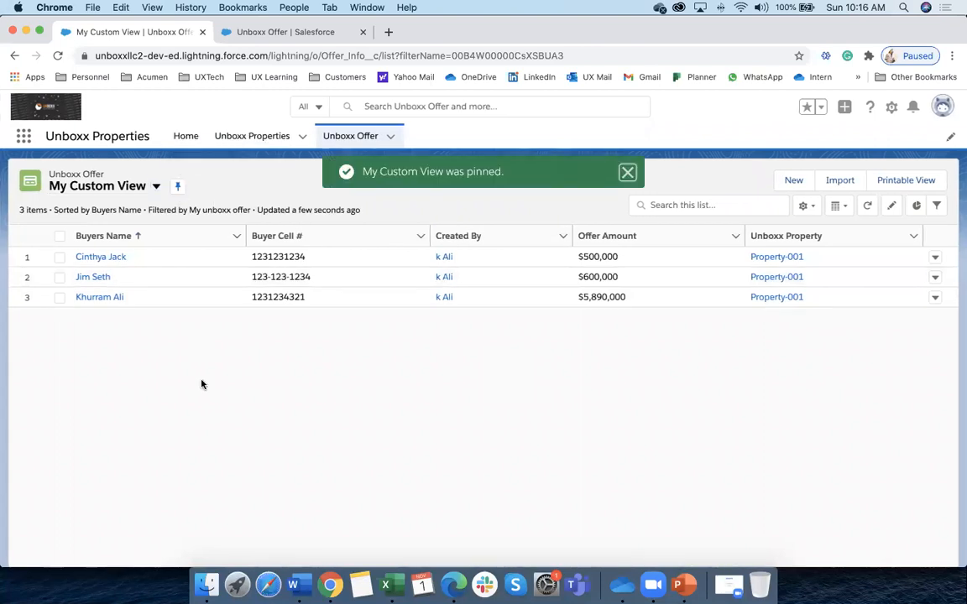
drag(252, 136, 330, 239)
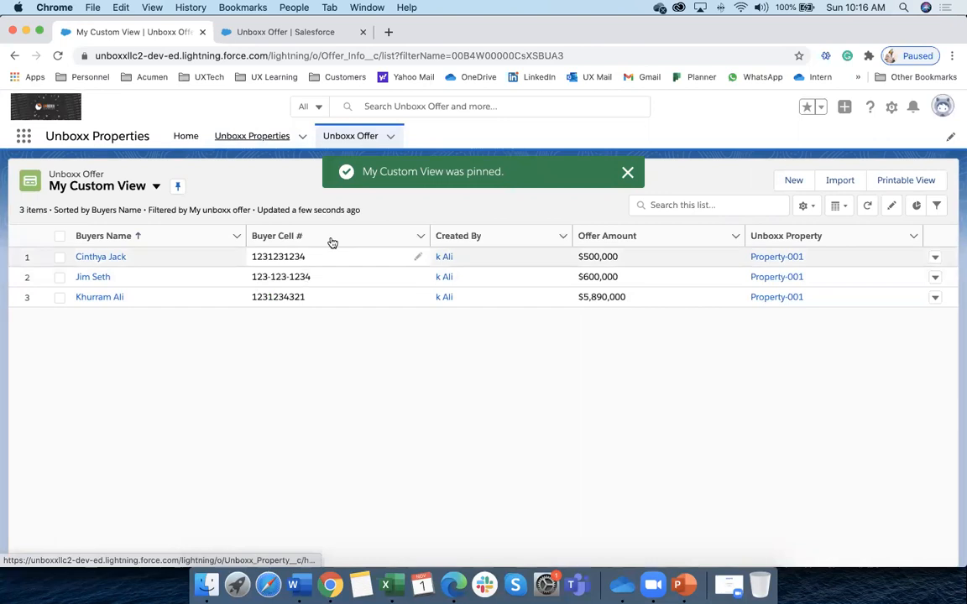
click(250, 138)
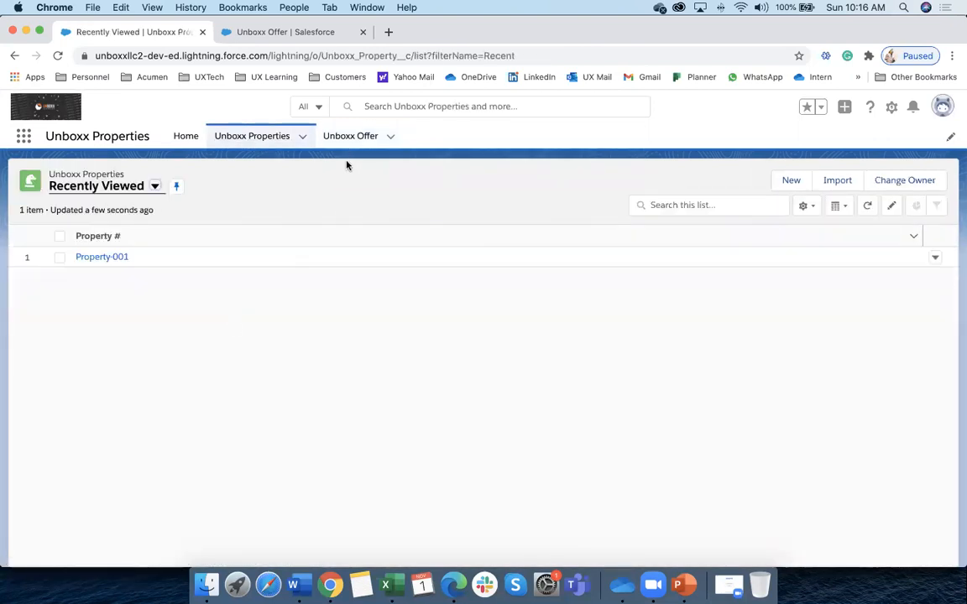
click(346, 139)
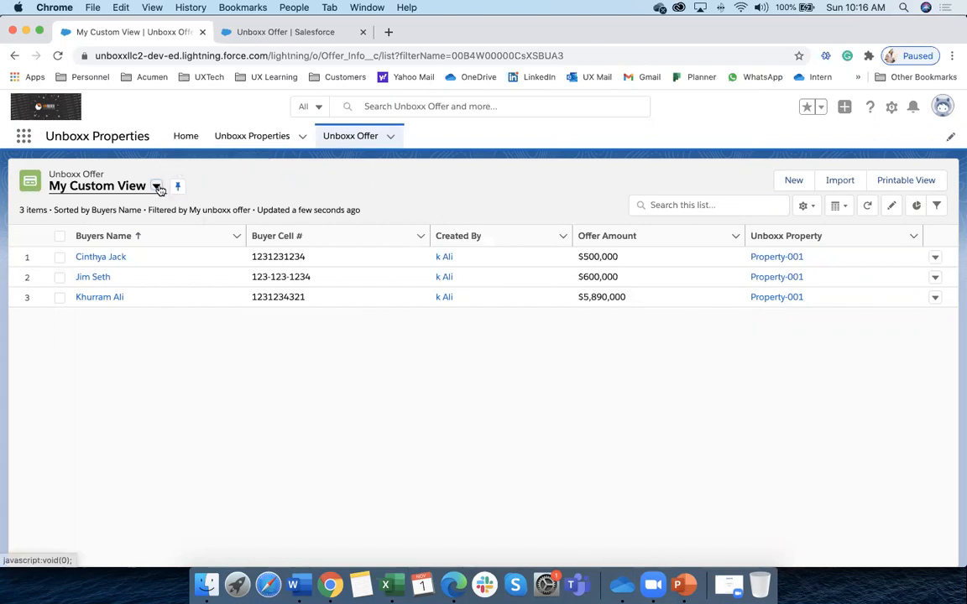
Confirm My Custom View loads by default when revisiting the Unboxx Offer tab after viewing an offer
click(156, 190)
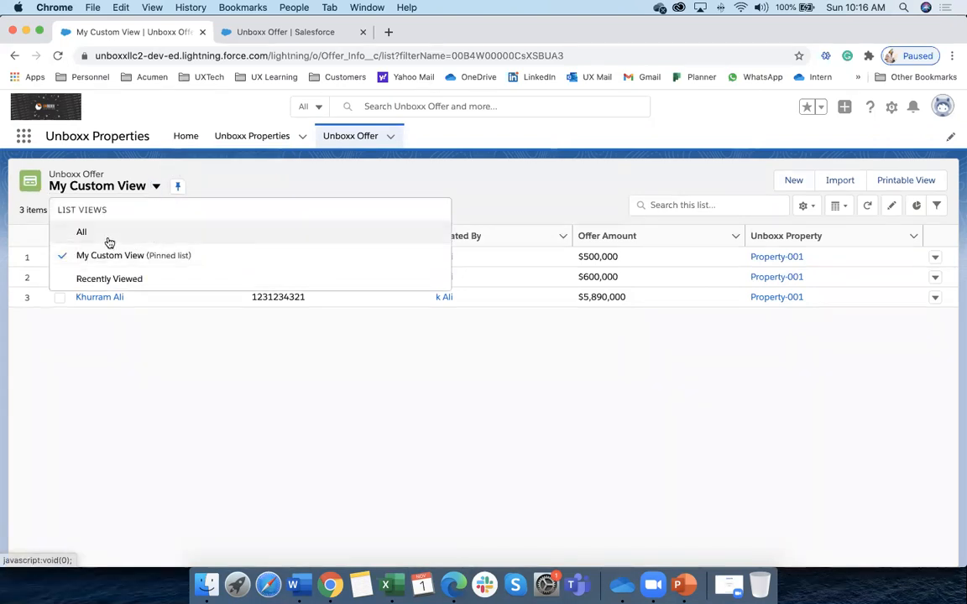
click(108, 237)
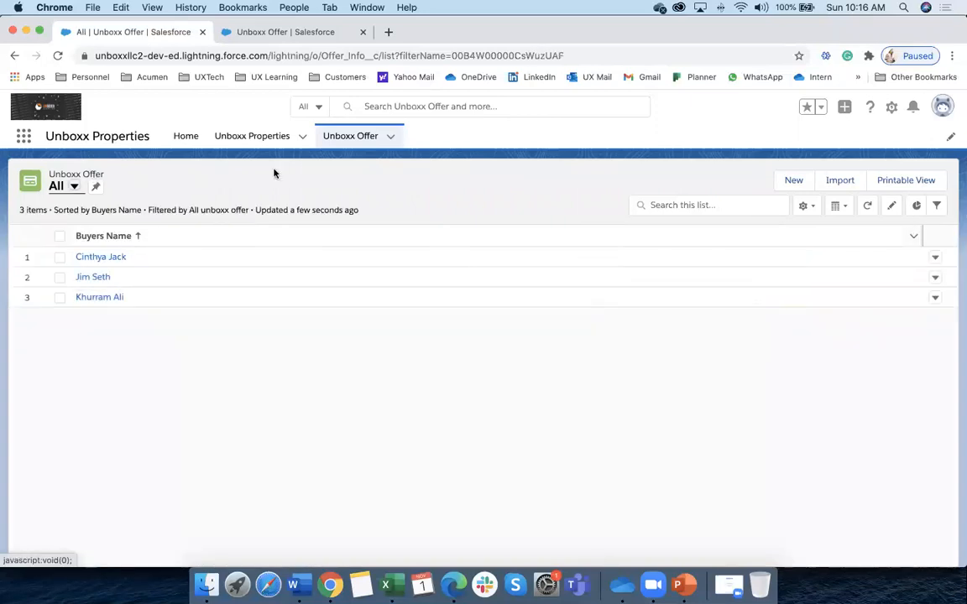
click(356, 136)
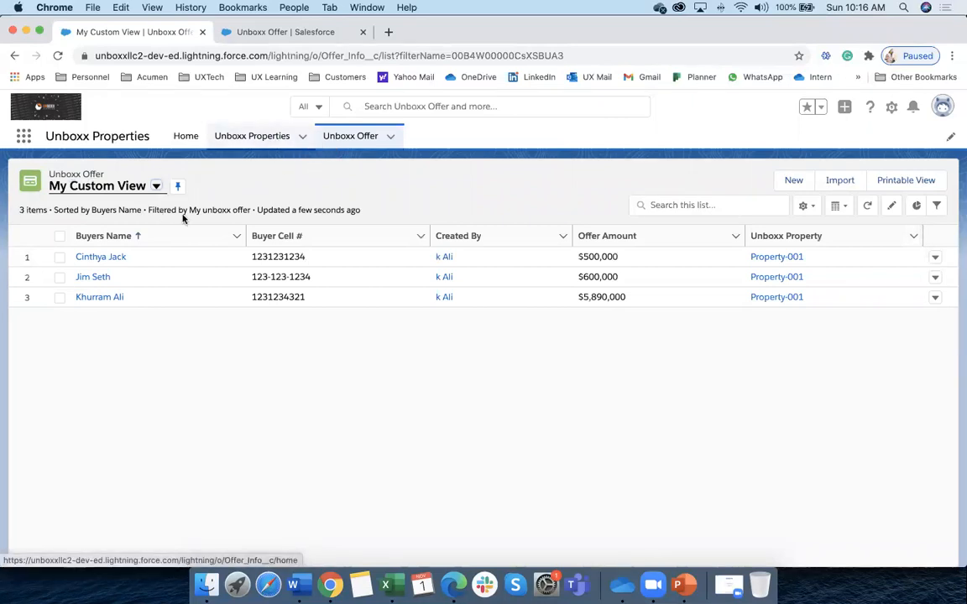
click(118, 257)
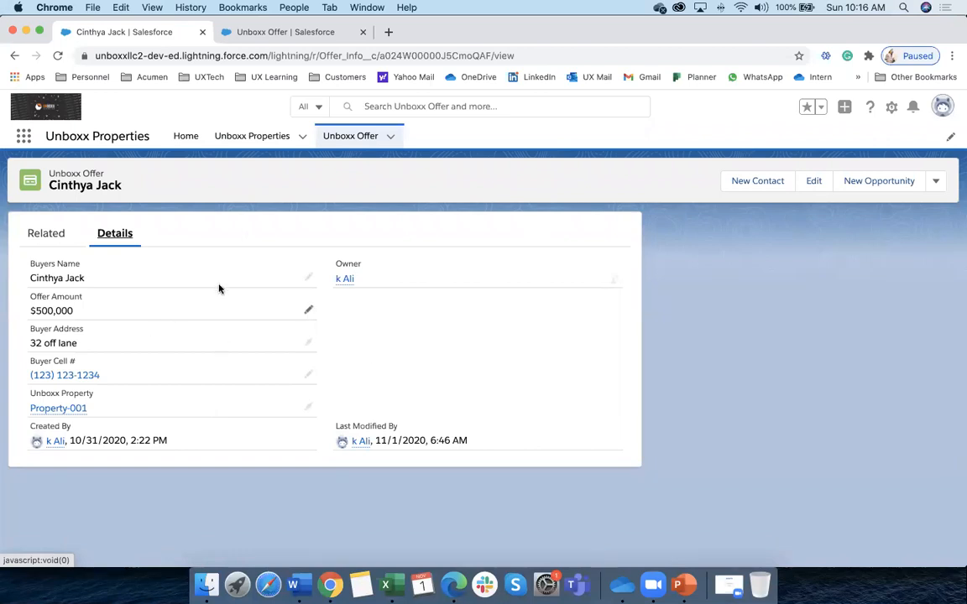
click(39, 245)
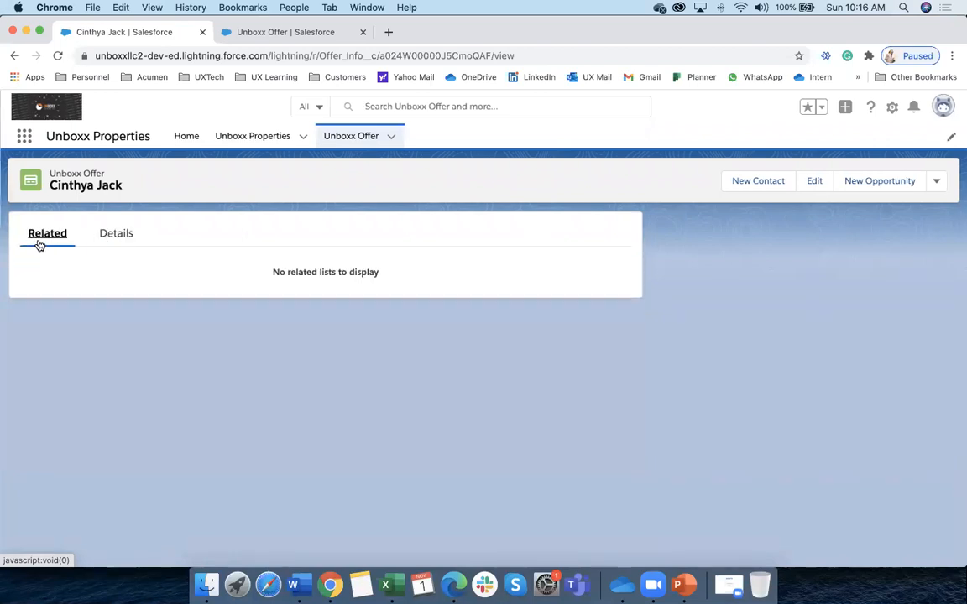
click(366, 138)
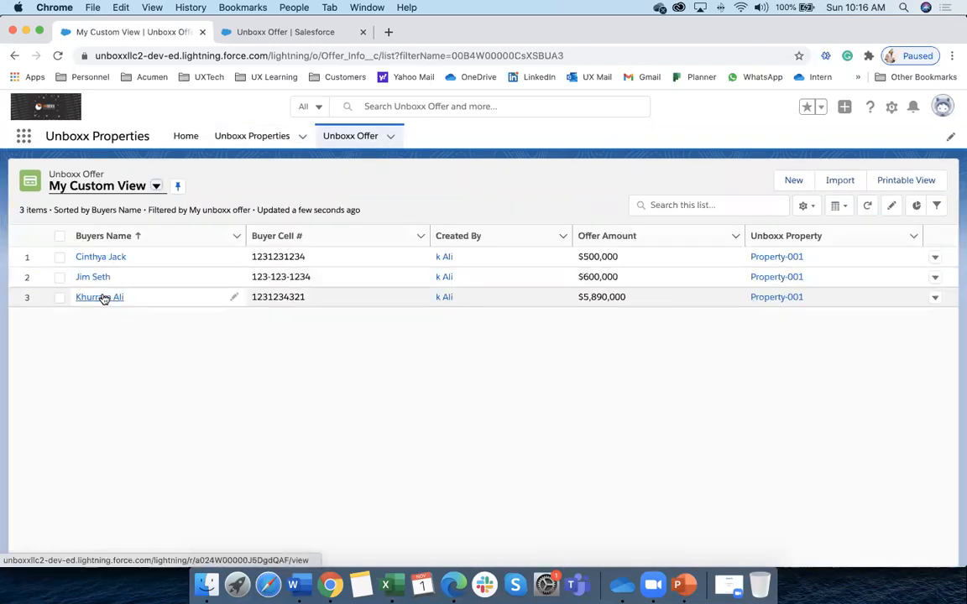
Open Property-001 from Unboxx Properties and view its three related Unboxx Offers
click(248, 136)
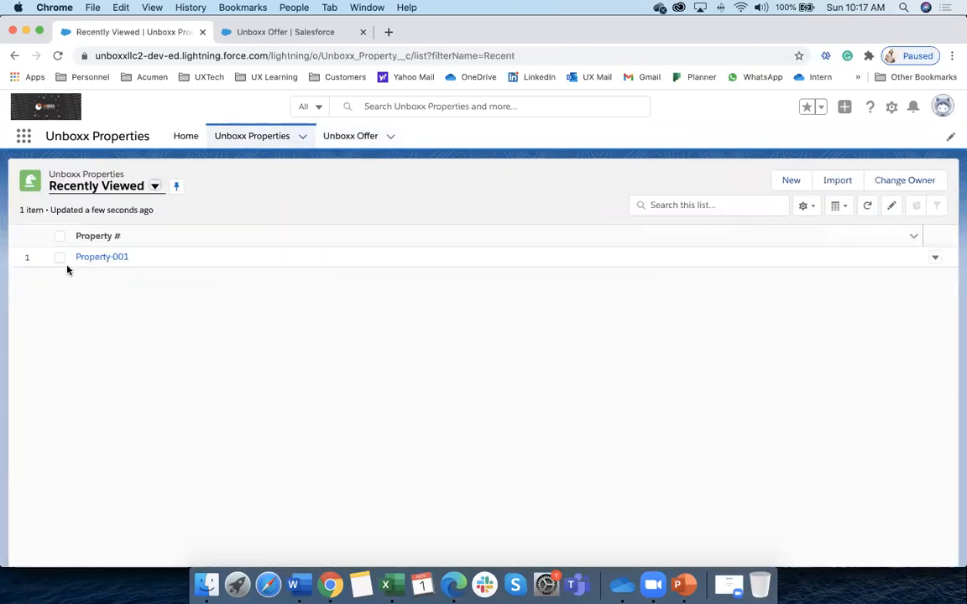
click(97, 257)
click(42, 235)
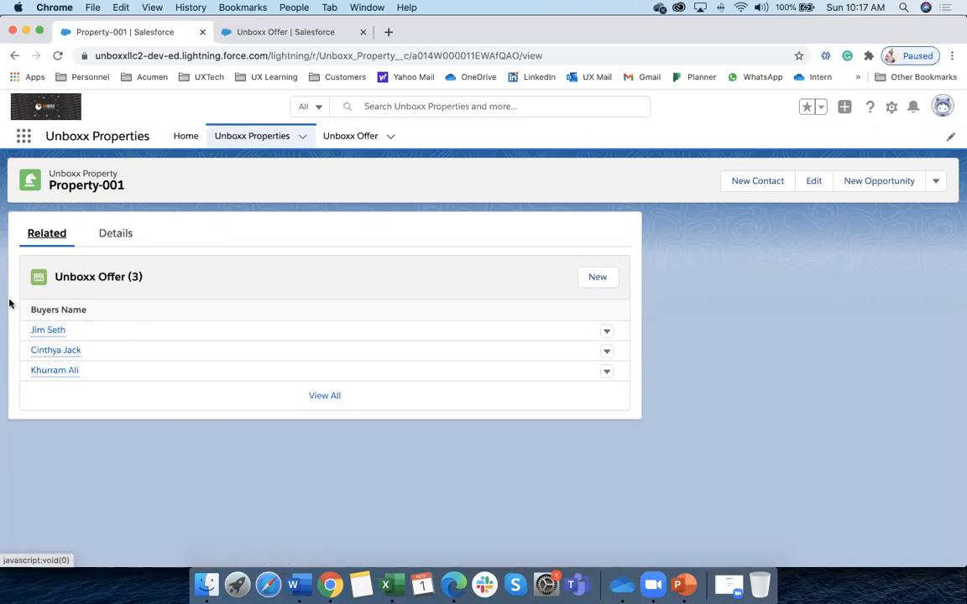
click(371, 140)
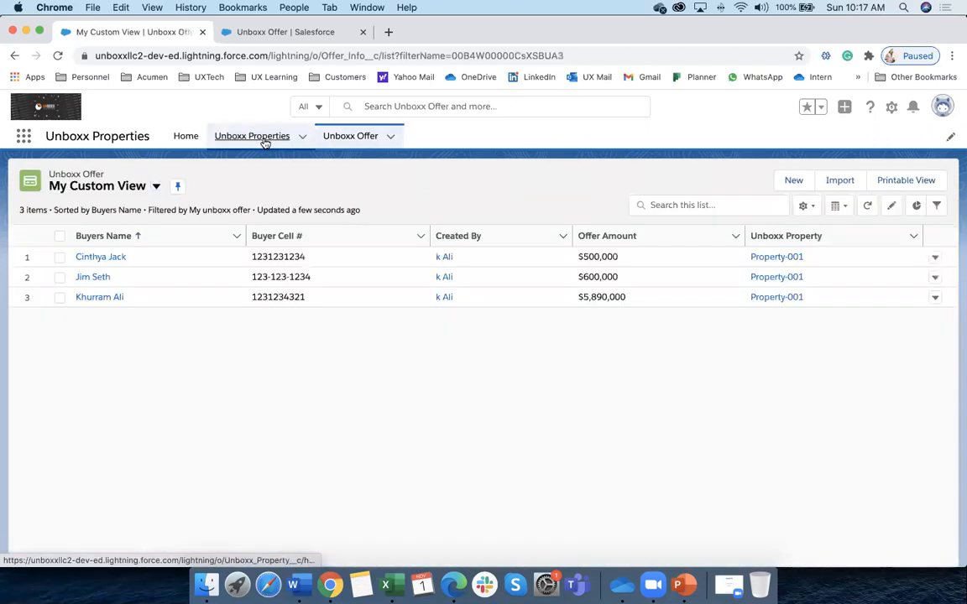
click(266, 140)
click(104, 257)
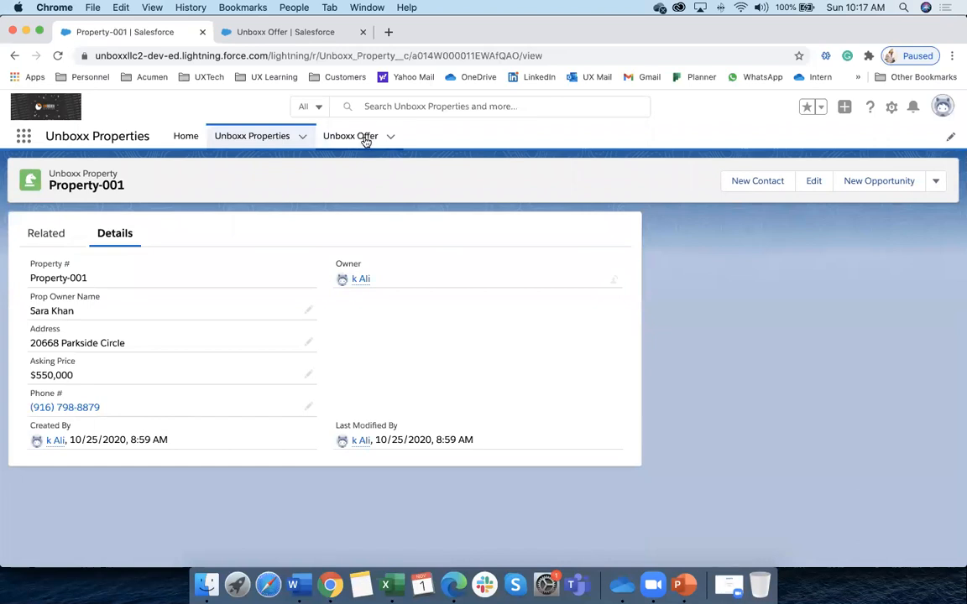
Recheck Property-001's Related and Details tabs, then switch to Unboxx Offer's Fields & Relationships setup
click(253, 136)
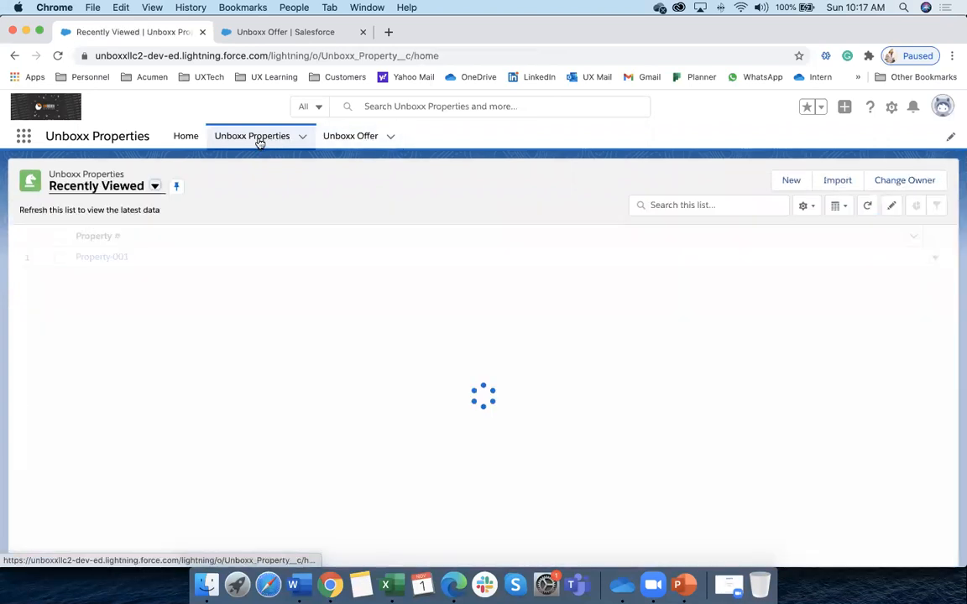
click(95, 256)
click(55, 237)
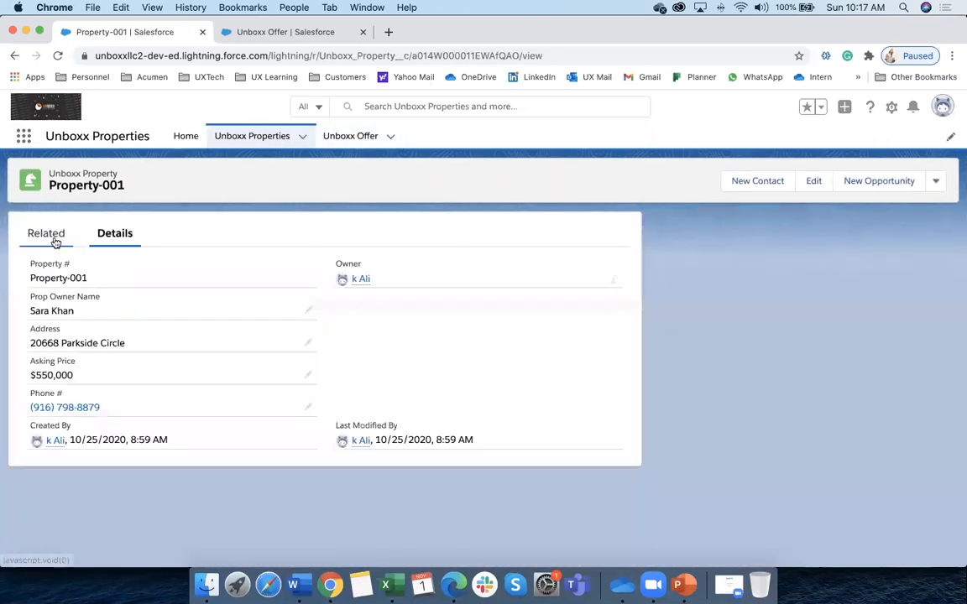
click(108, 238)
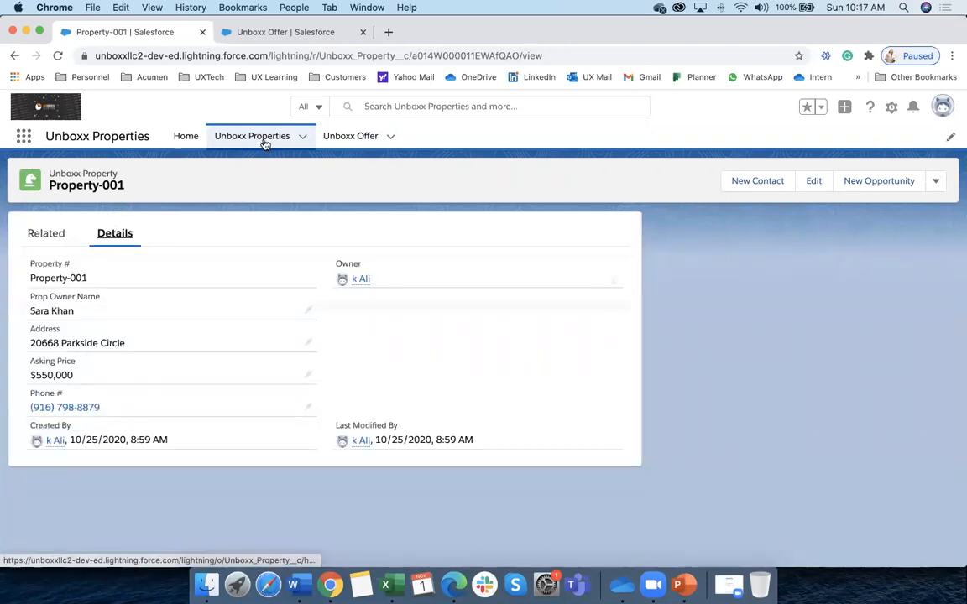
click(278, 34)
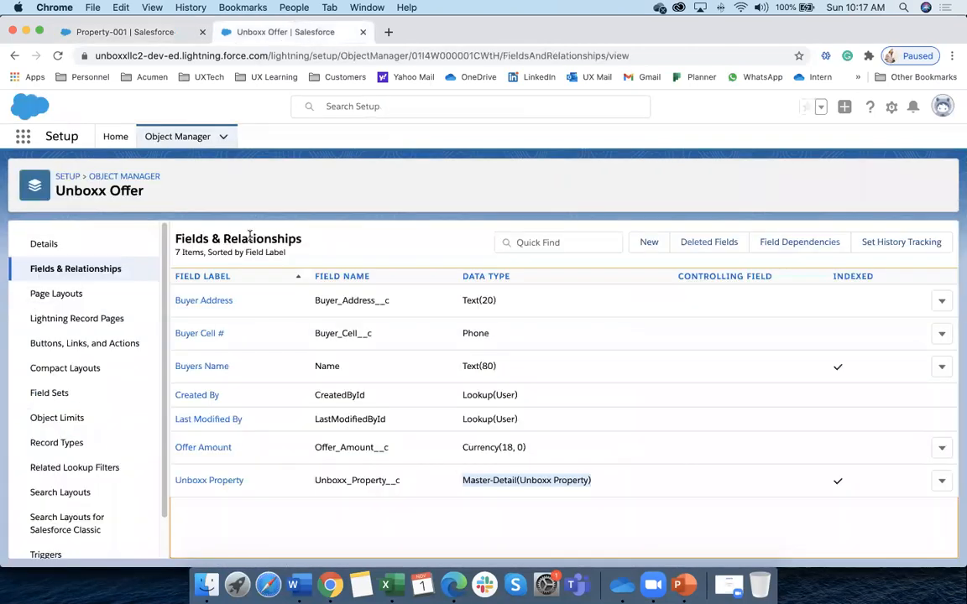
Review the Unboxx Property object's fields and page layouts in Object Manager, then return to Property-001
click(170, 137)
click(707, 182)
text(propert)
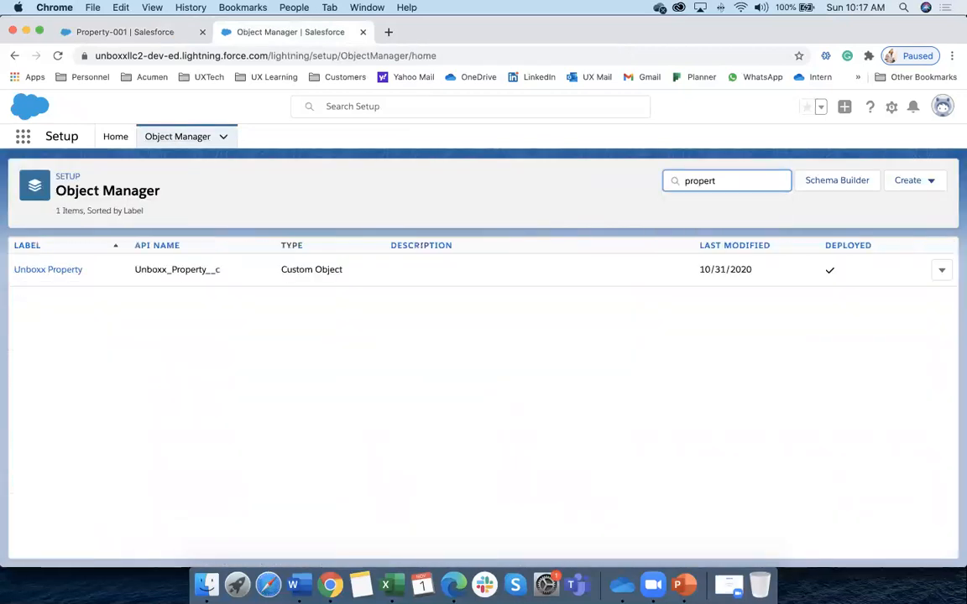
click(49, 269)
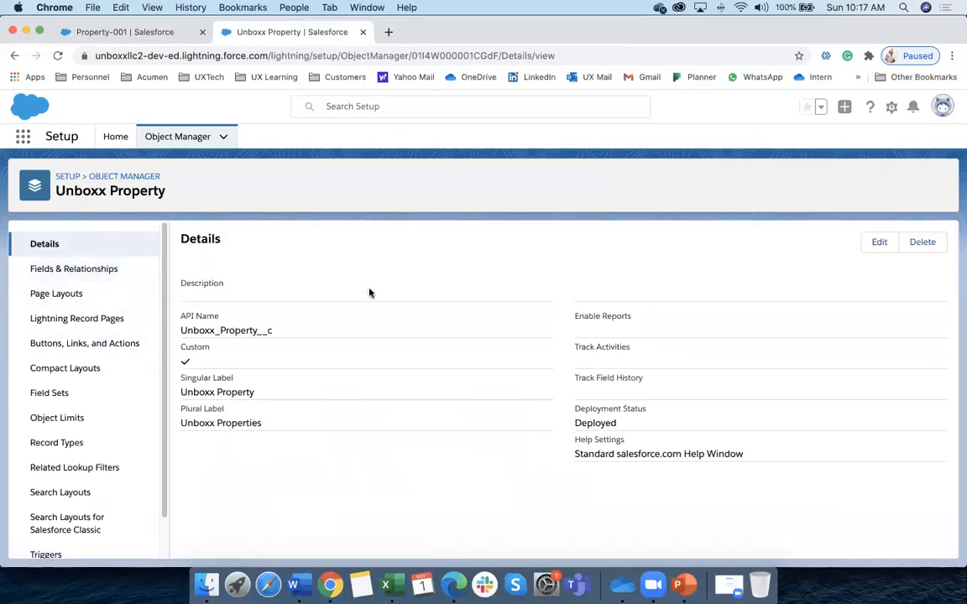
click(108, 270)
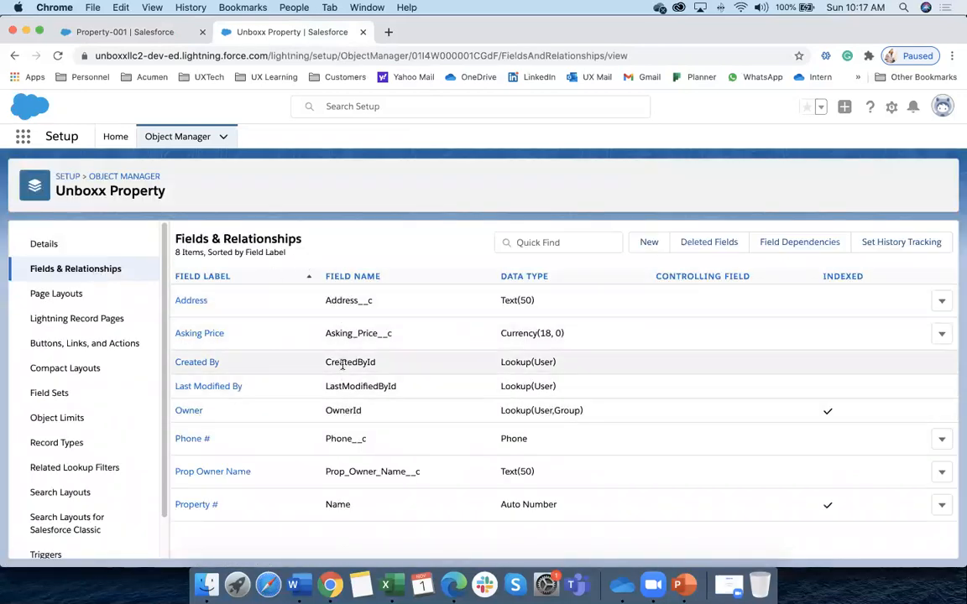
click(69, 303)
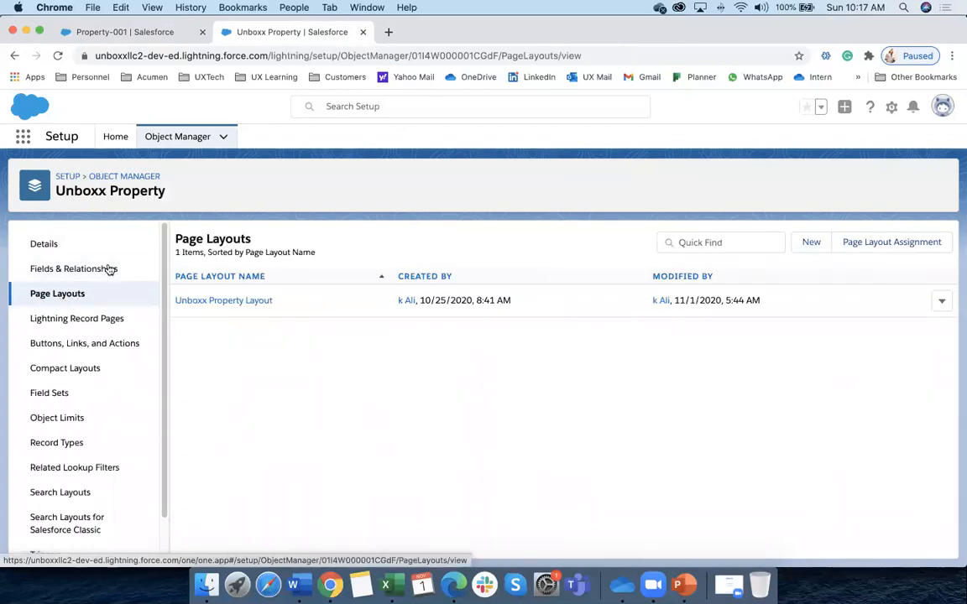
click(147, 34)
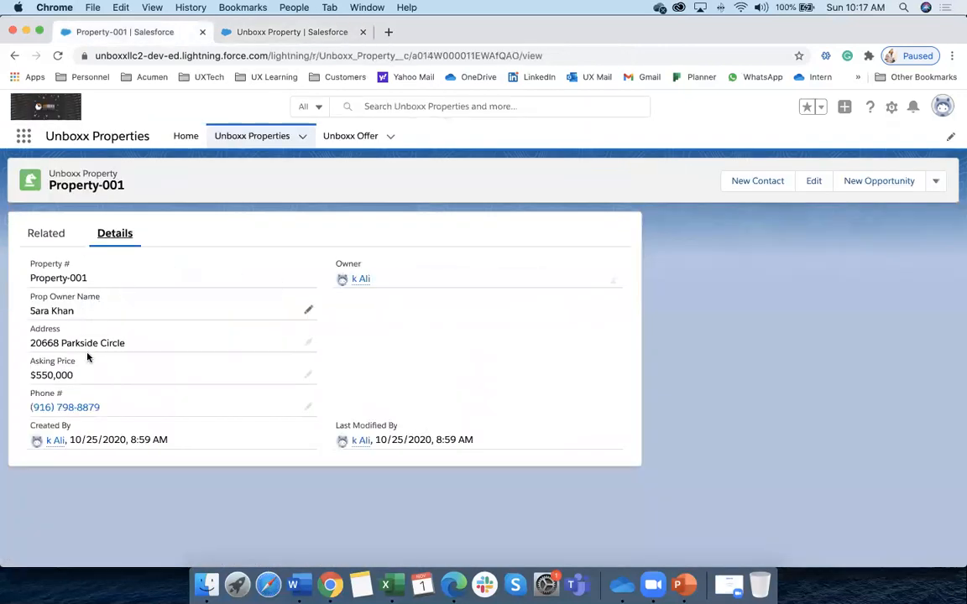
Check Property-001's related offers and detail fields, then go back to the Unboxx Property page layouts
click(45, 237)
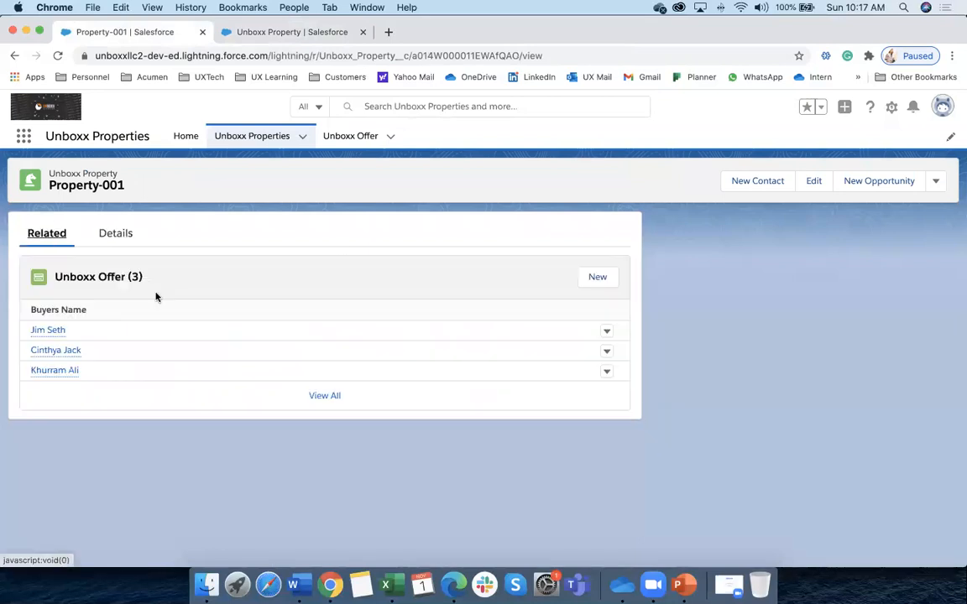
click(121, 234)
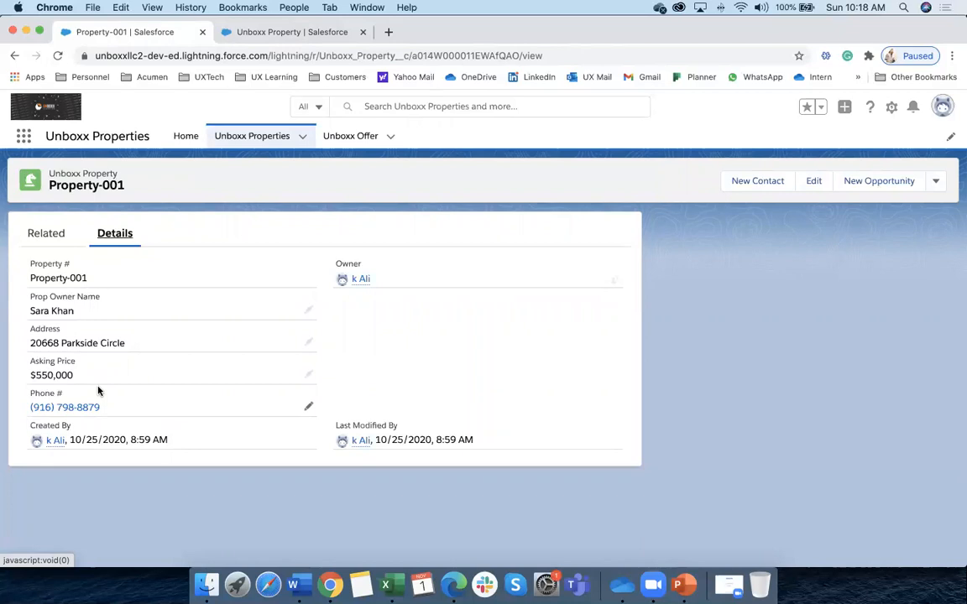
click(47, 231)
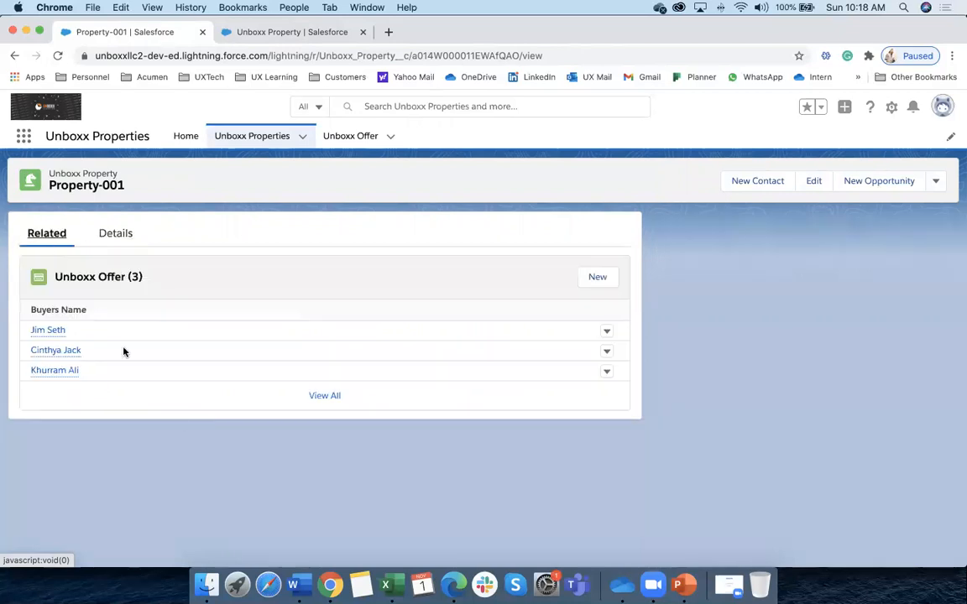
click(268, 34)
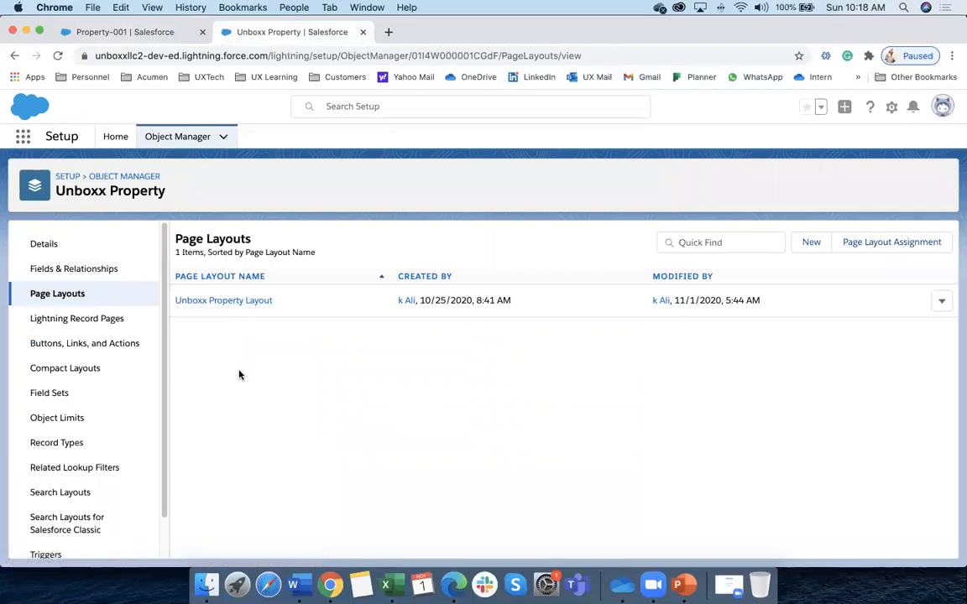
Open the Unboxx Property Layout in the layout editor and scroll to the Unboxx Property Detail section
click(247, 304)
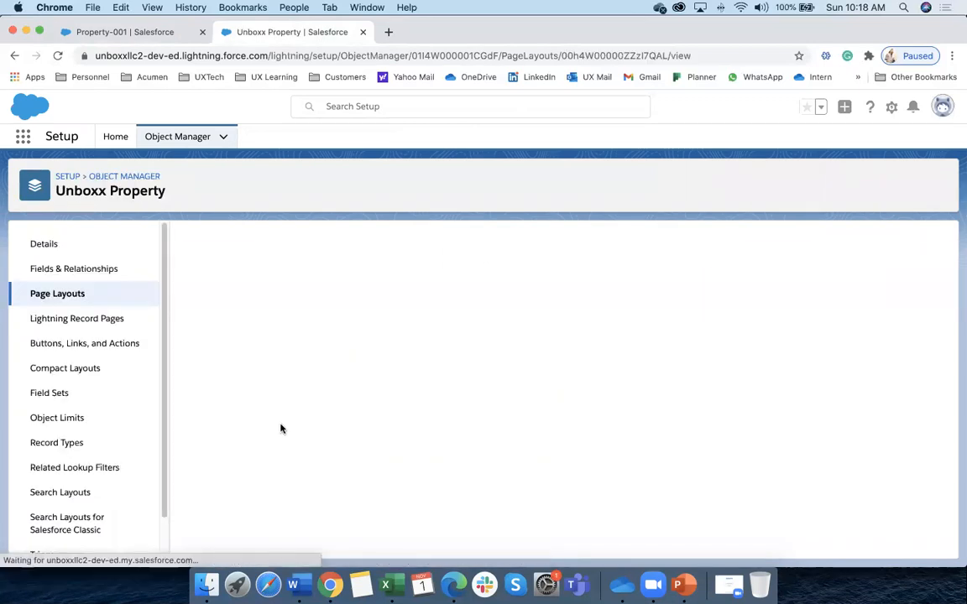
scroll(238, 369, down, 2)
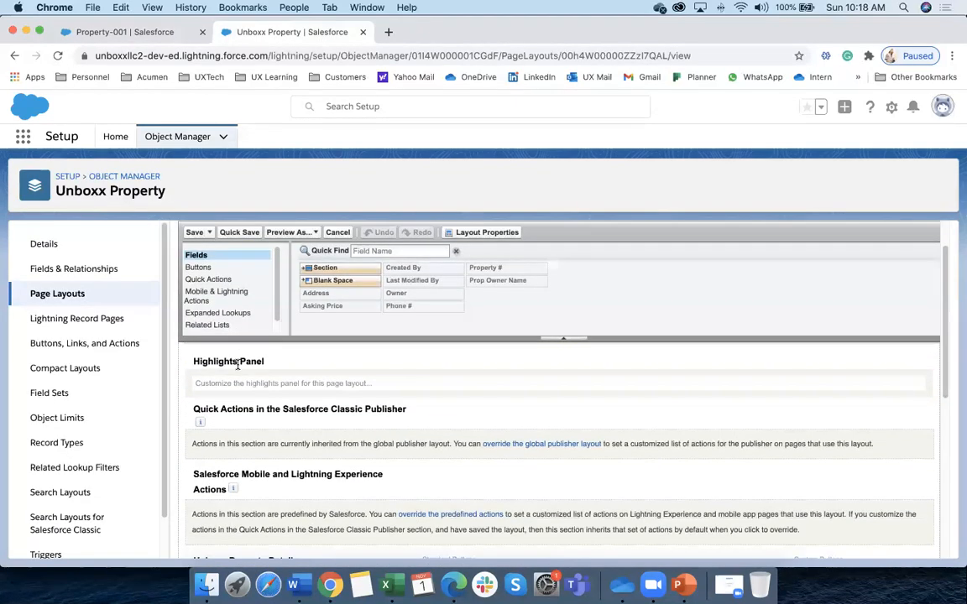
scroll(237, 367, up, 2)
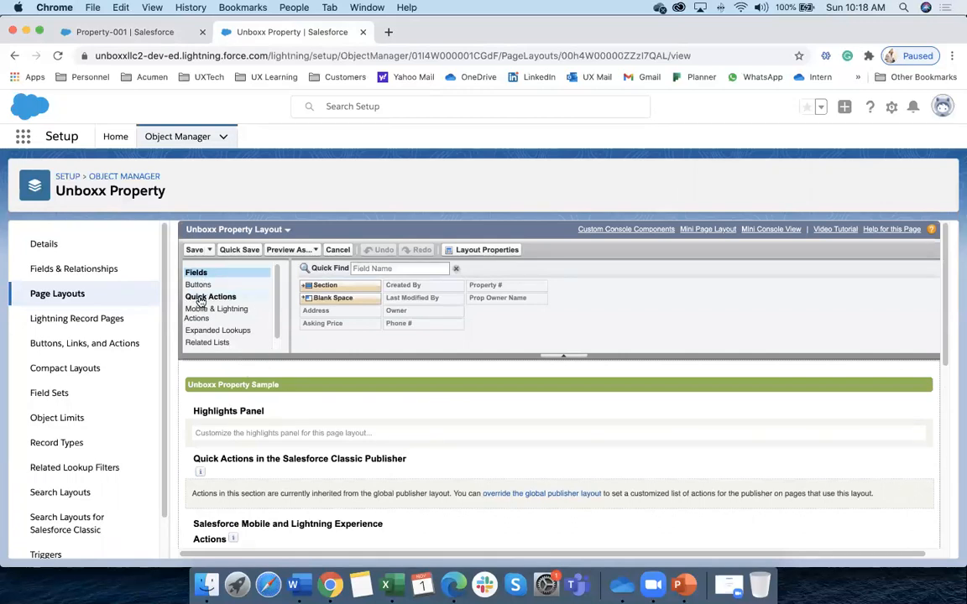
scroll(201, 323, up, 1)
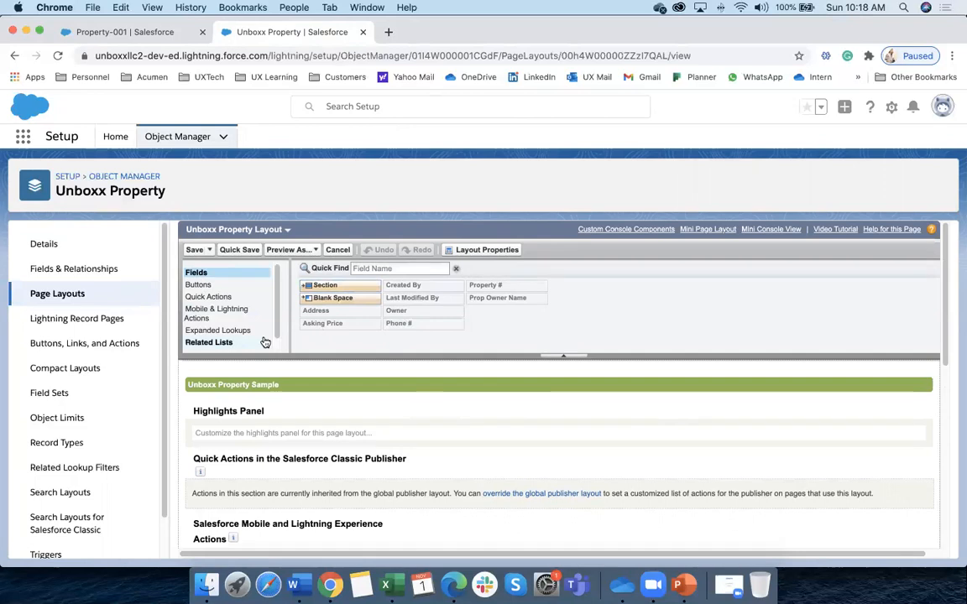
scroll(264, 339, down, 6)
scroll(262, 374, up, 4)
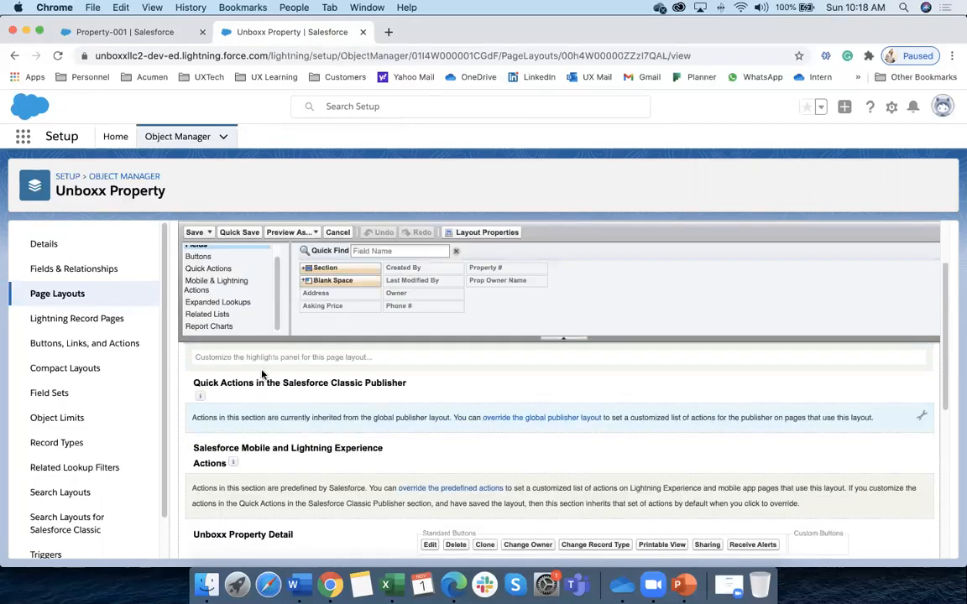
scroll(204, 276, up, 2)
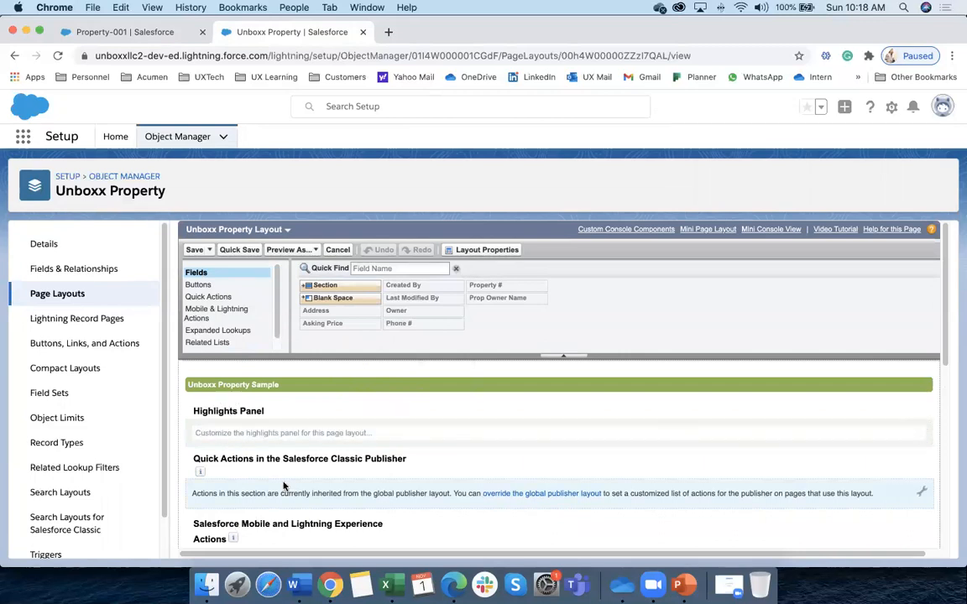
scroll(256, 457, down, 5)
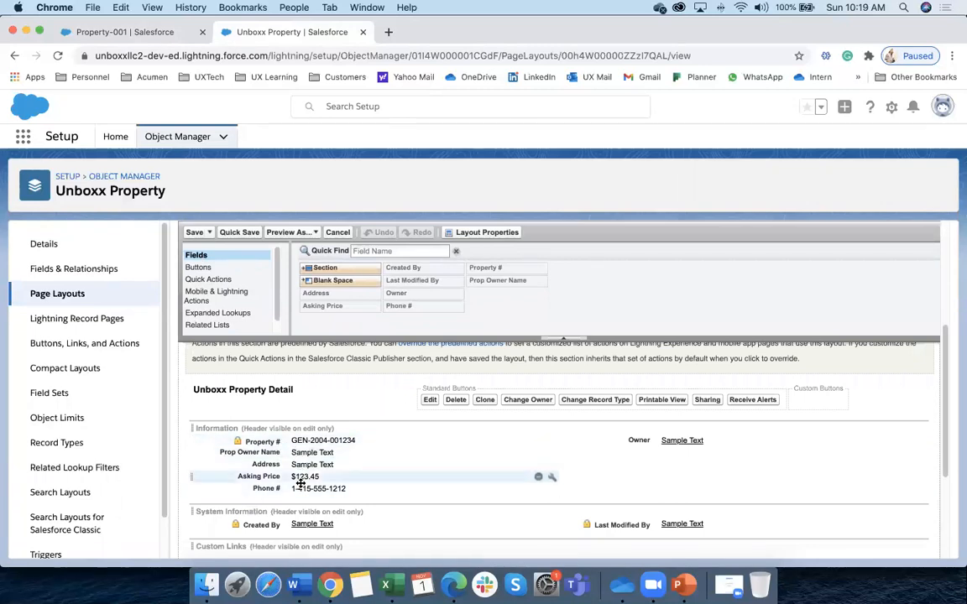
Place Asking Price, then Phone #, beneath Owner in the Information section's right column
drag(268, 475, 627, 446)
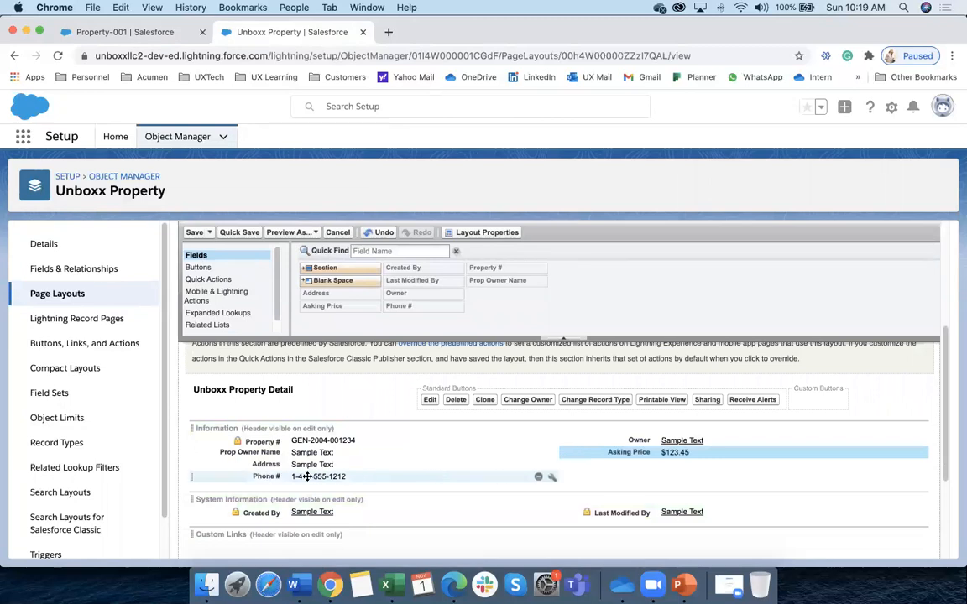
drag(260, 470, 613, 465)
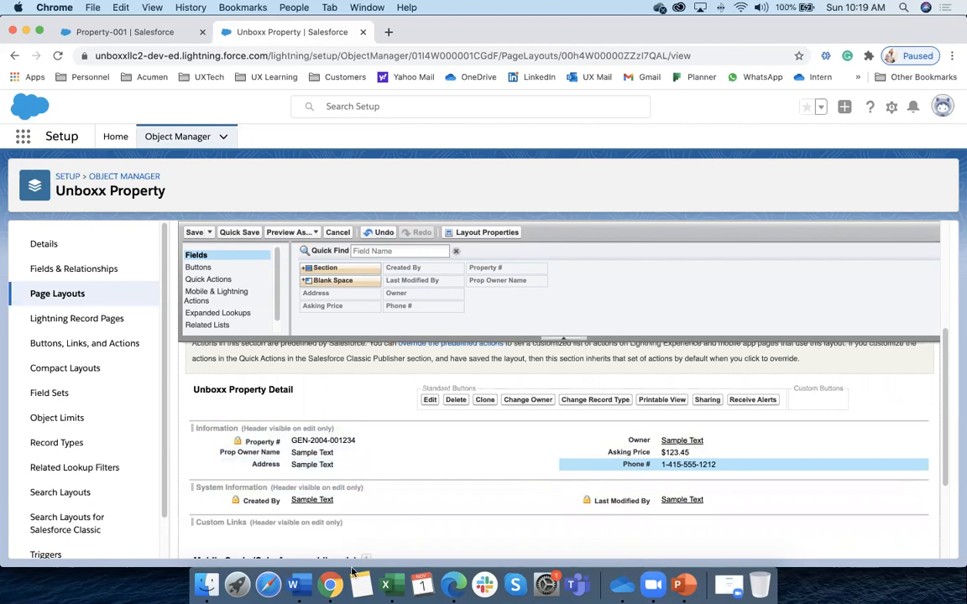
click(167, 32)
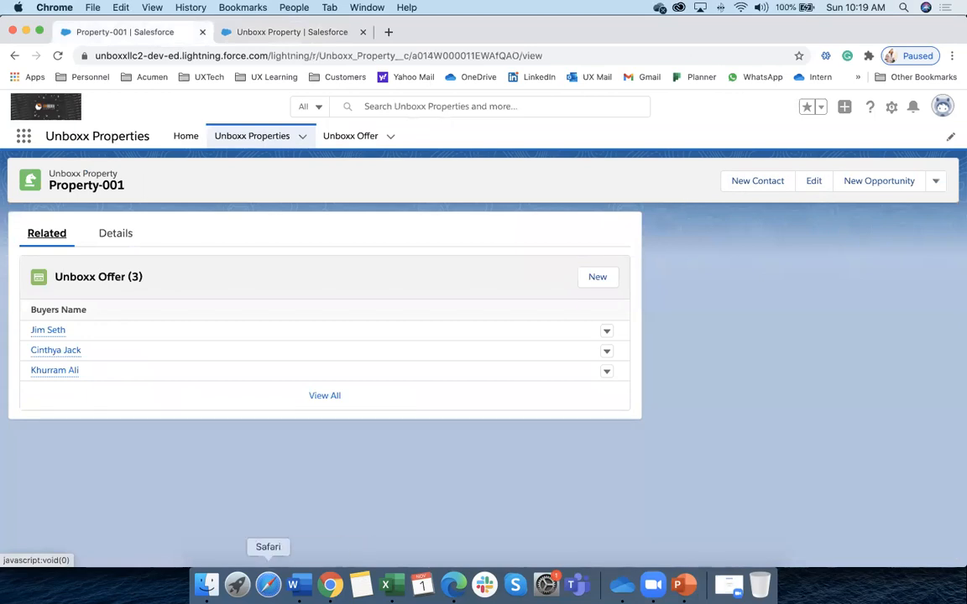
Select the Address column C on Excel's Offer sheet, then return to the Unboxx Property layout editor
click(386, 585)
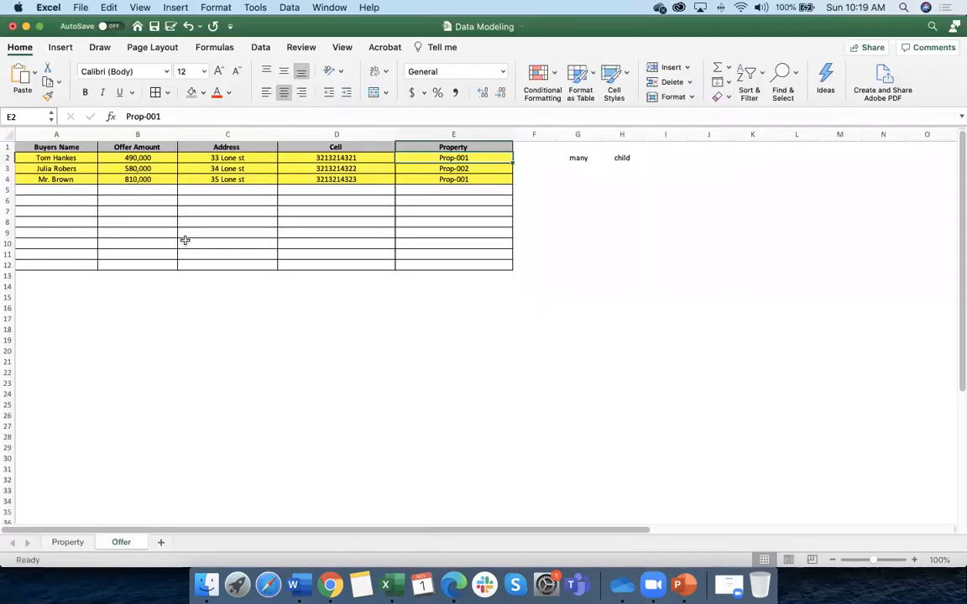
click(202, 135)
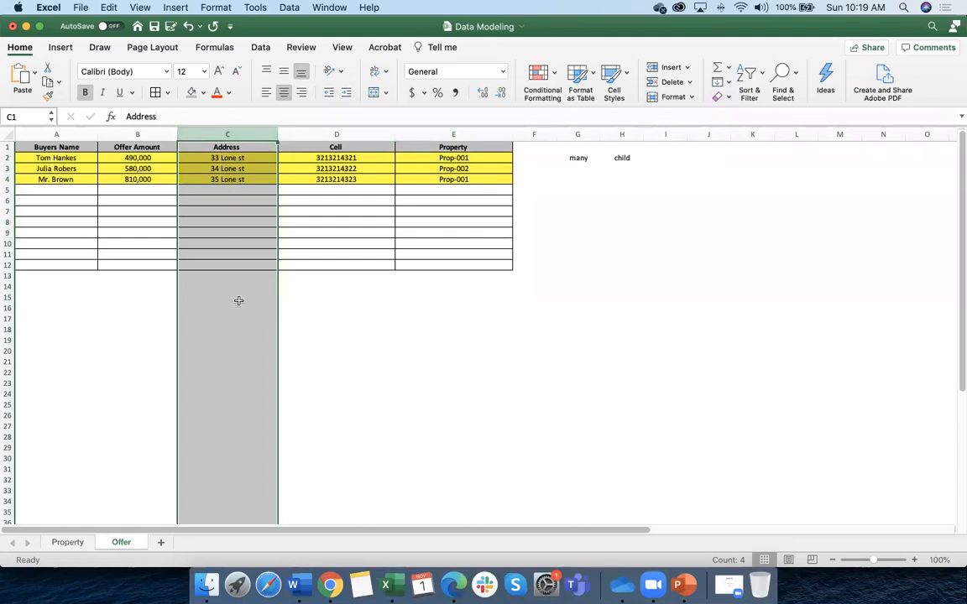
click(330, 585)
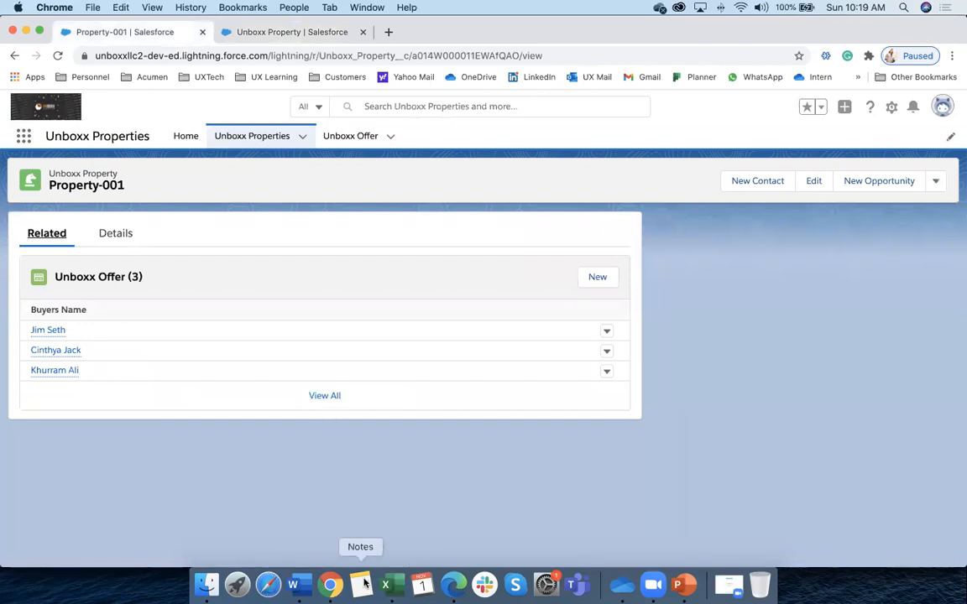
click(315, 32)
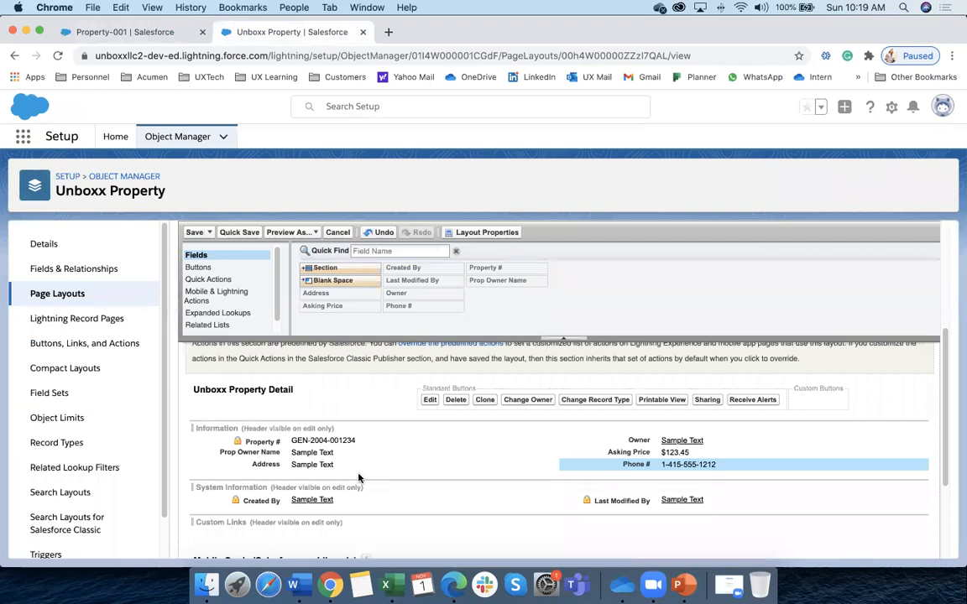
mouse_move(447, 462)
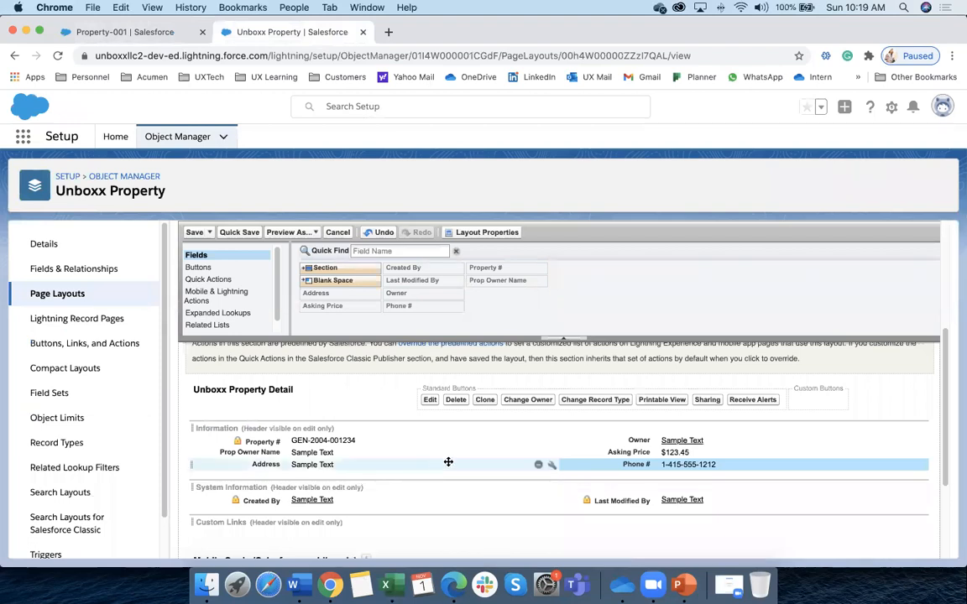
click(552, 467)
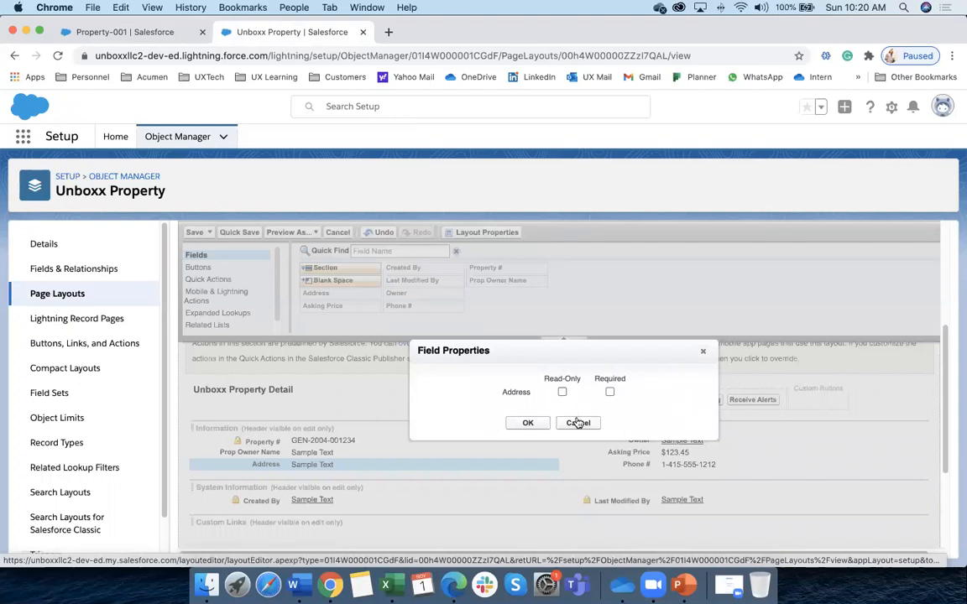
click(529, 423)
scroll(334, 440, down, 1)
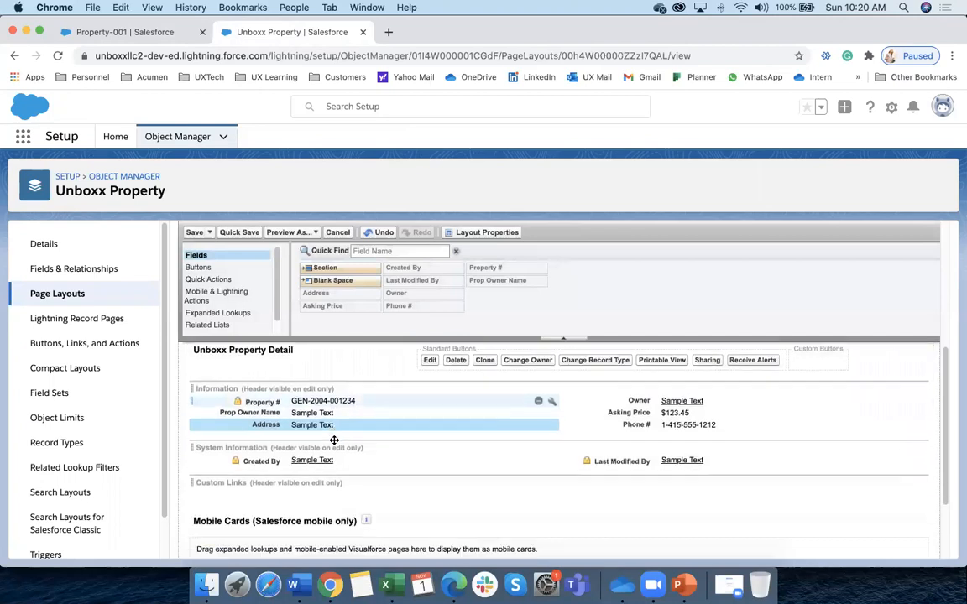
scroll(252, 290, down, 1)
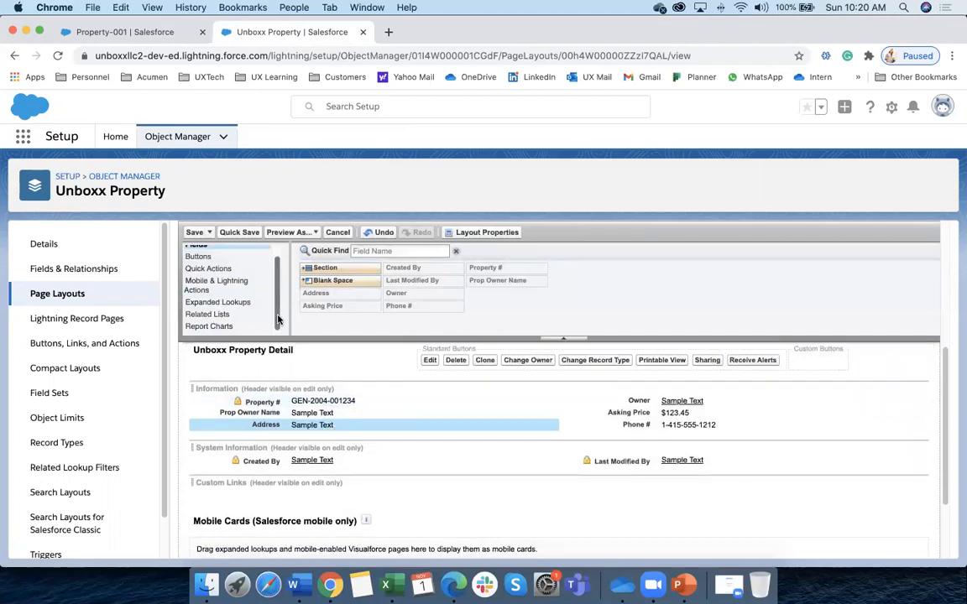
click(218, 316)
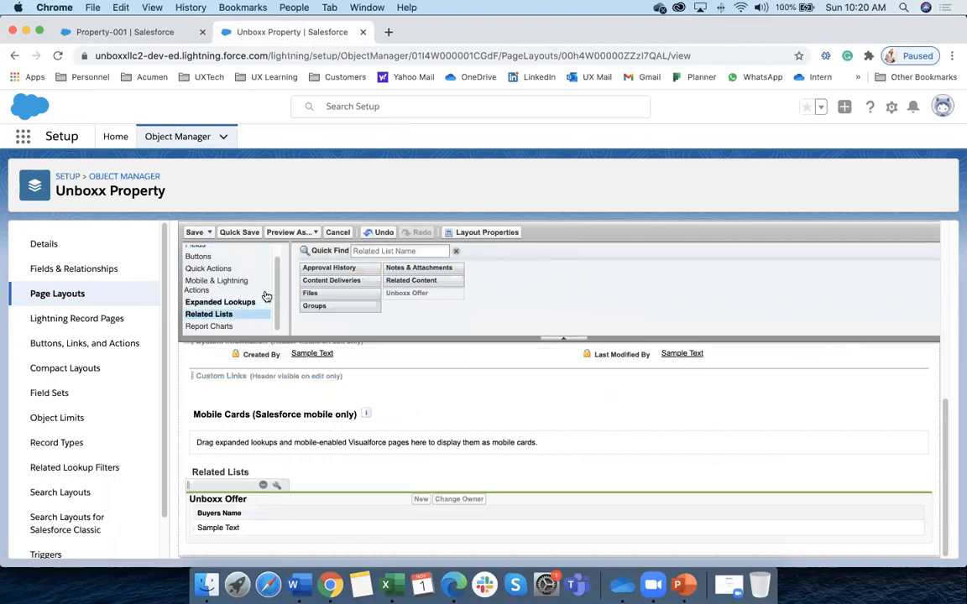
scroll(214, 281, up, 1)
click(200, 256)
scroll(379, 470, up, 3)
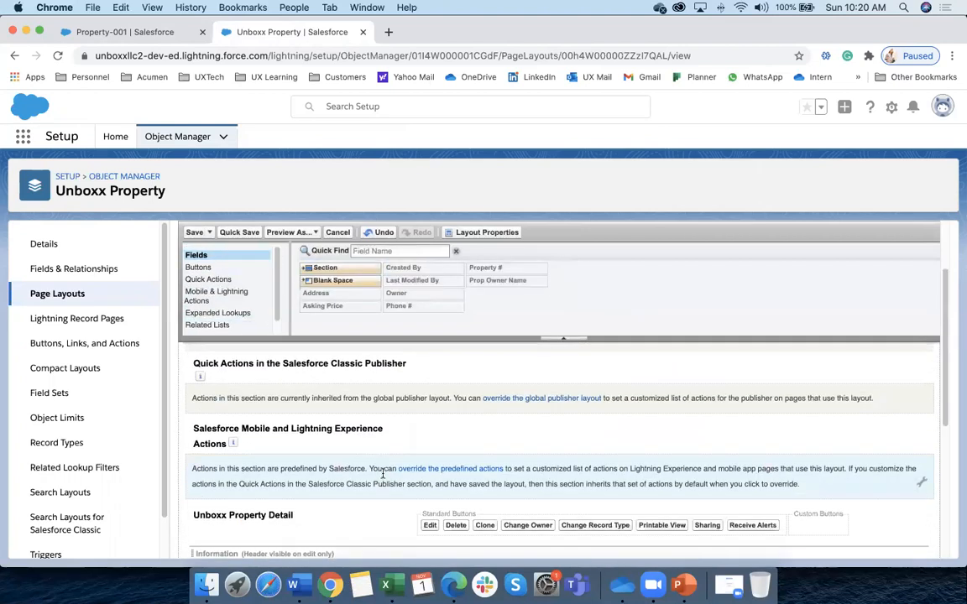
scroll(379, 472, down, 5)
scroll(378, 471, down, 5)
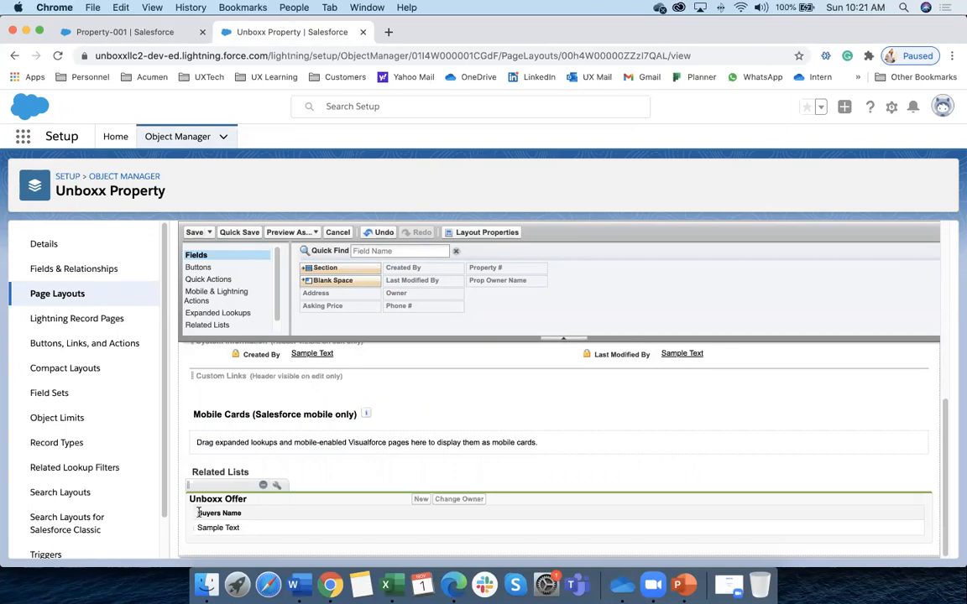
drag(241, 513, 192, 514)
click(186, 35)
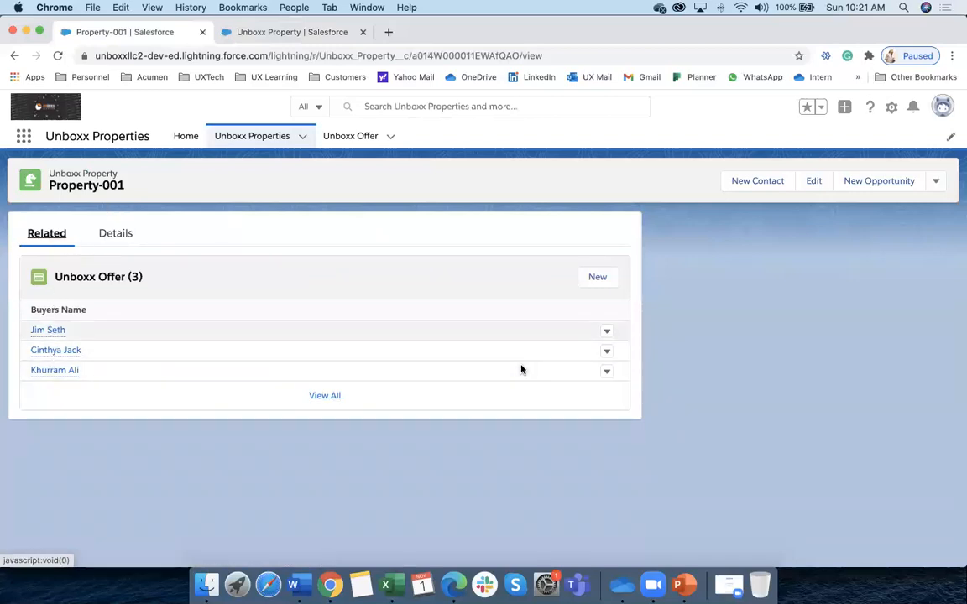
click(261, 33)
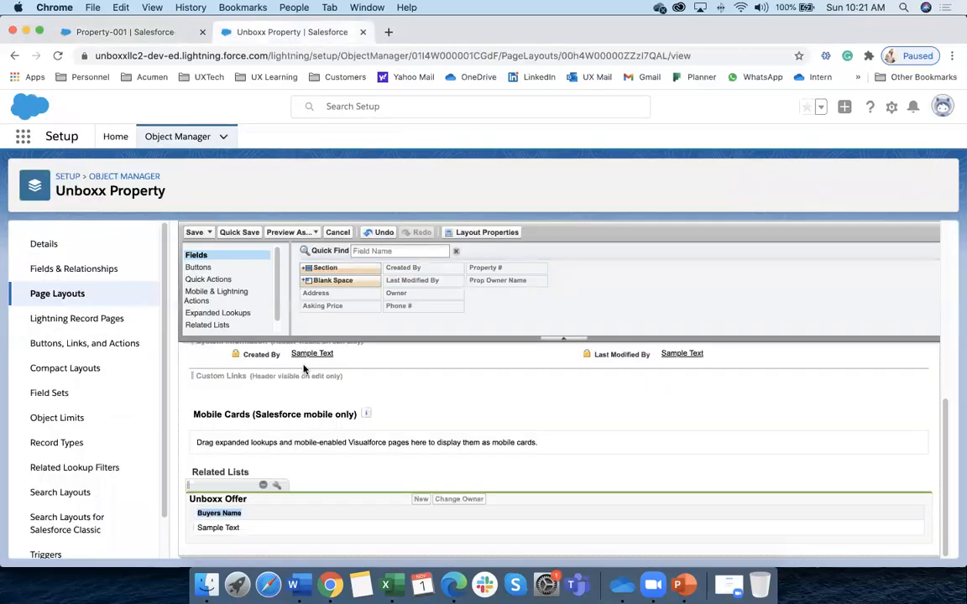
Add Buyer Cell #, Created By and Offer Amount to the Unboxx Offer related list columns
click(277, 487)
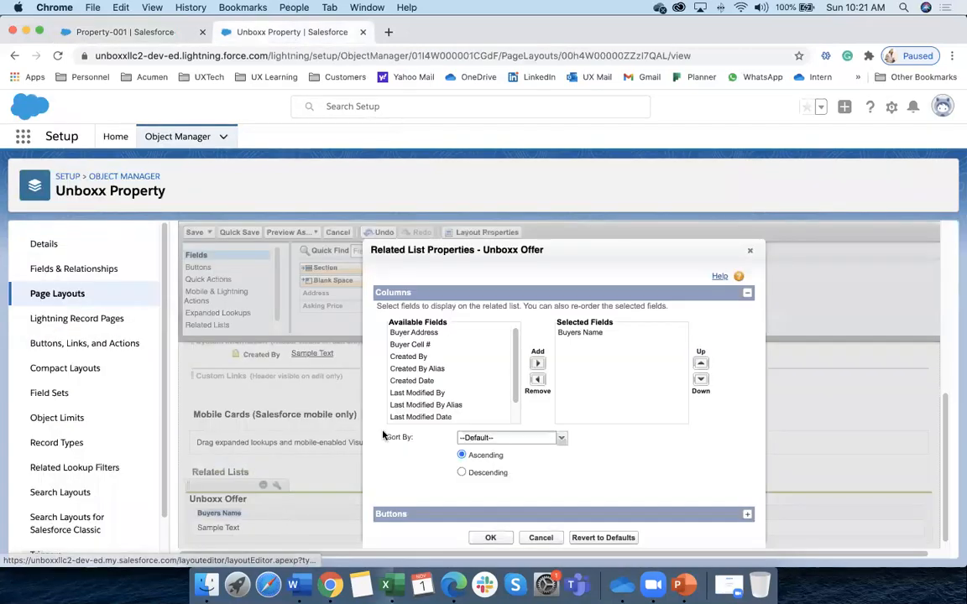
click(414, 345)
click(537, 362)
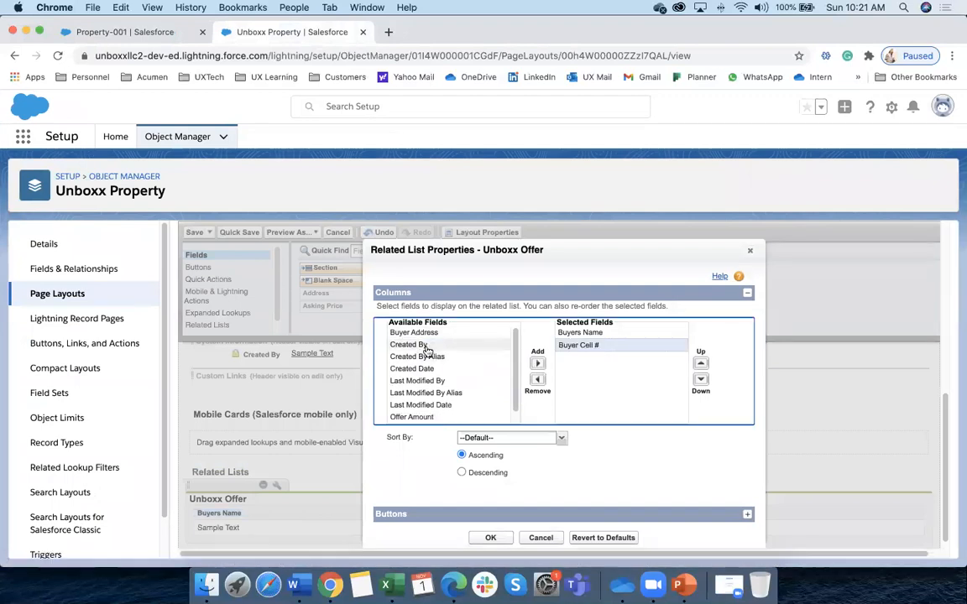
click(410, 345)
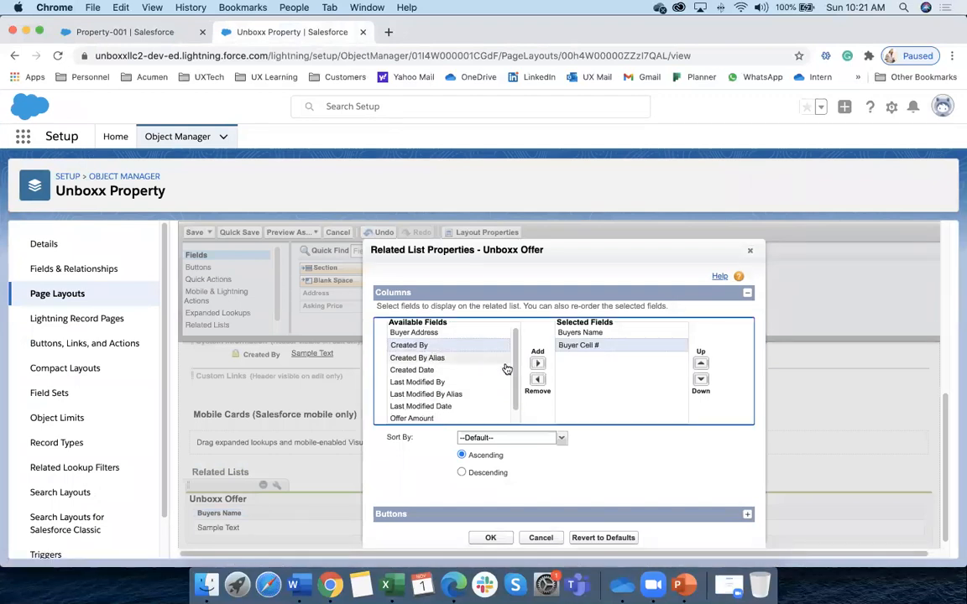
click(537, 362)
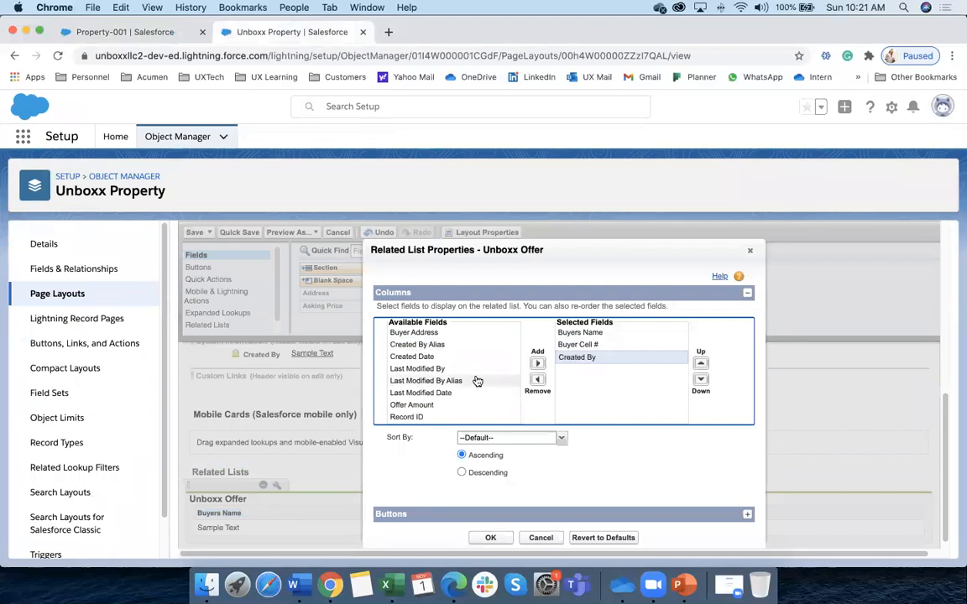
scroll(454, 386, down, 1)
click(430, 394)
click(538, 352)
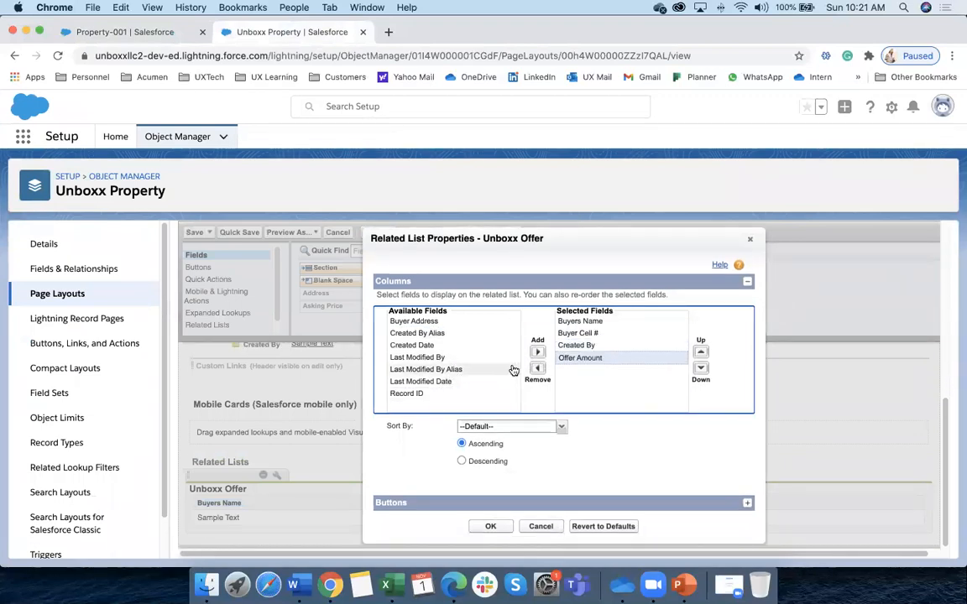
Move Offer Amount up to the second column, apply the columns, and save the layout
click(426, 347)
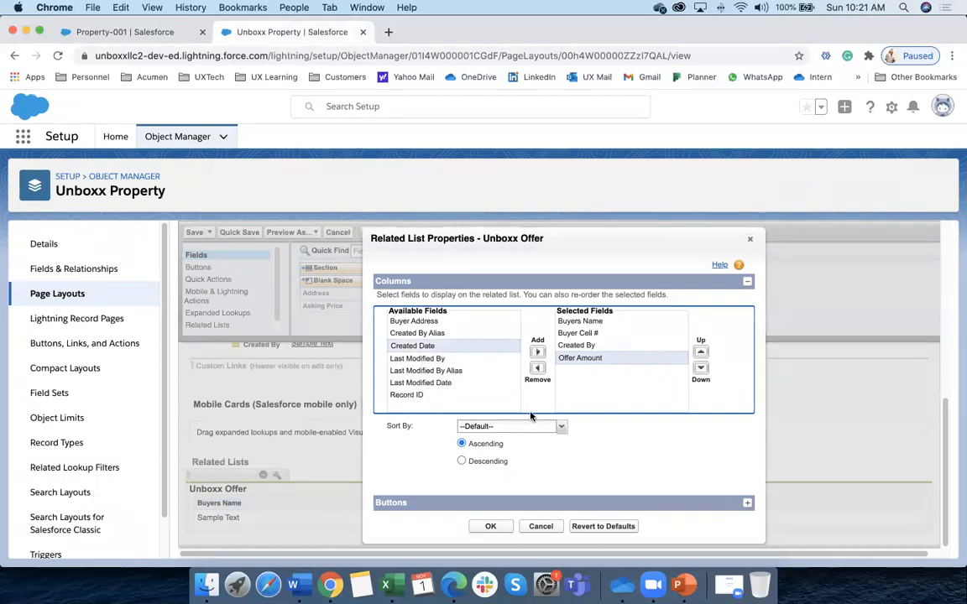
click(700, 354)
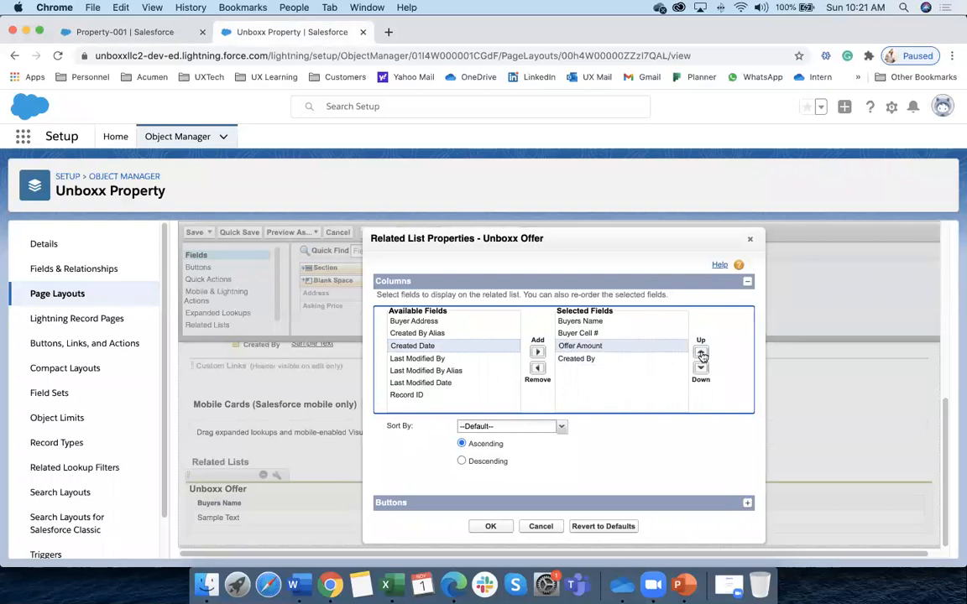
click(701, 354)
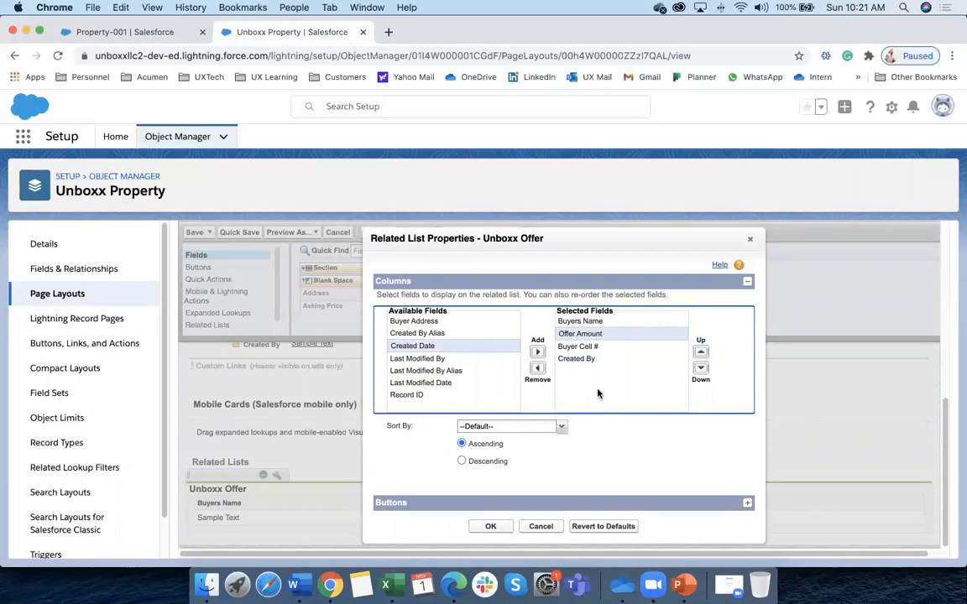
scroll(579, 391, up, 1)
click(494, 536)
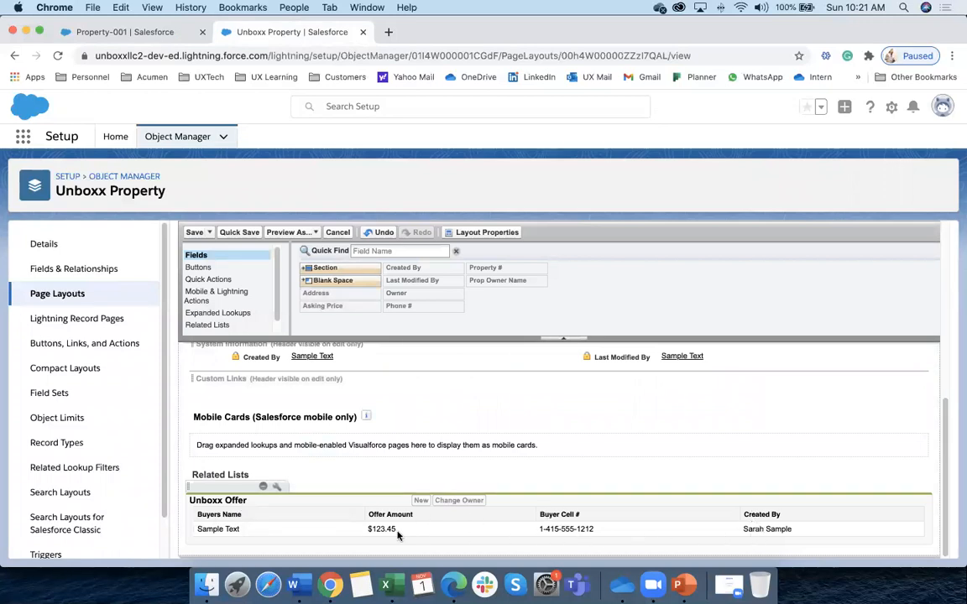
click(194, 234)
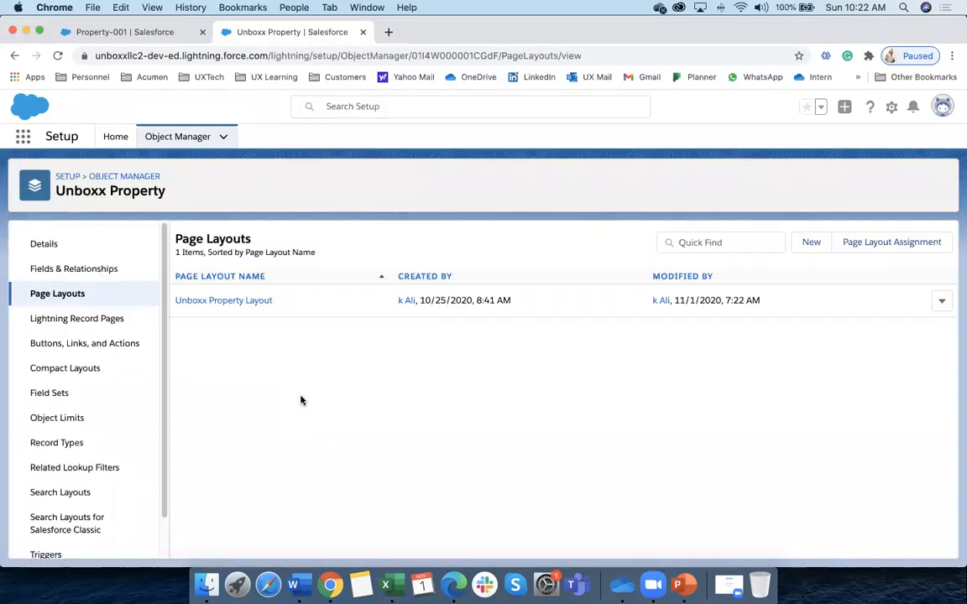
Reload Property-001 to see the new Unboxx Offer columns, then view its Details
click(137, 34)
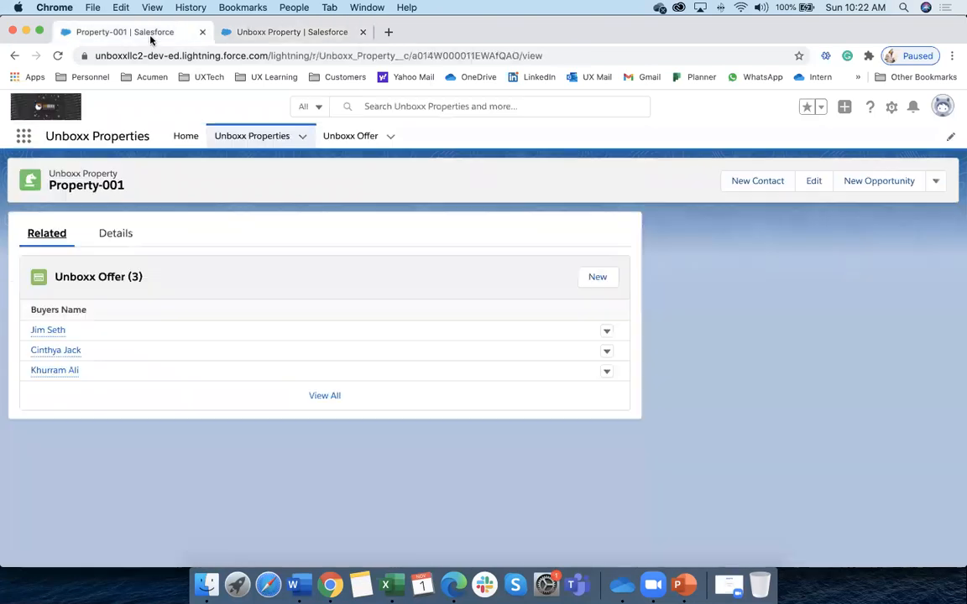
click(58, 55)
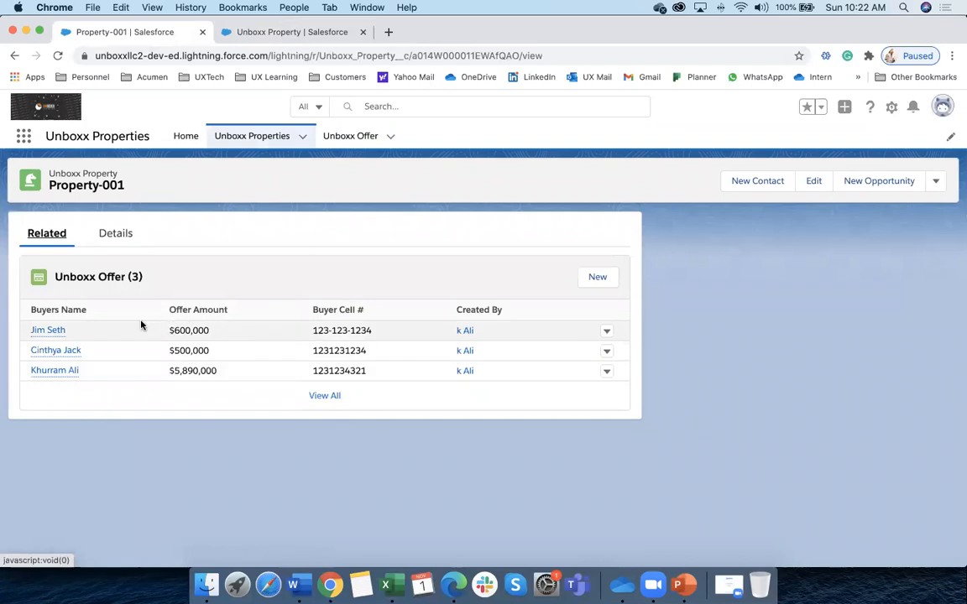
click(116, 235)
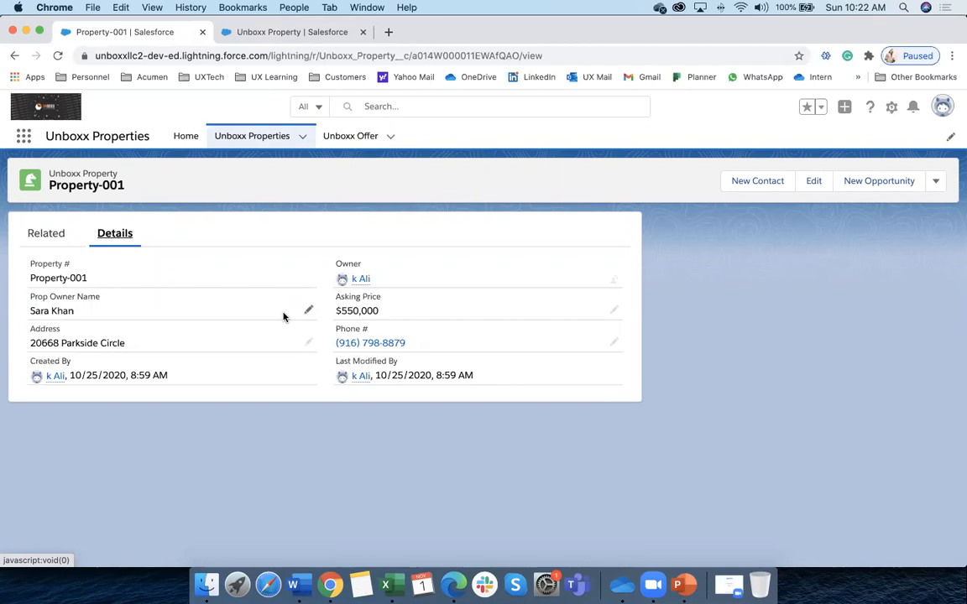
scroll(282, 317, right, 1)
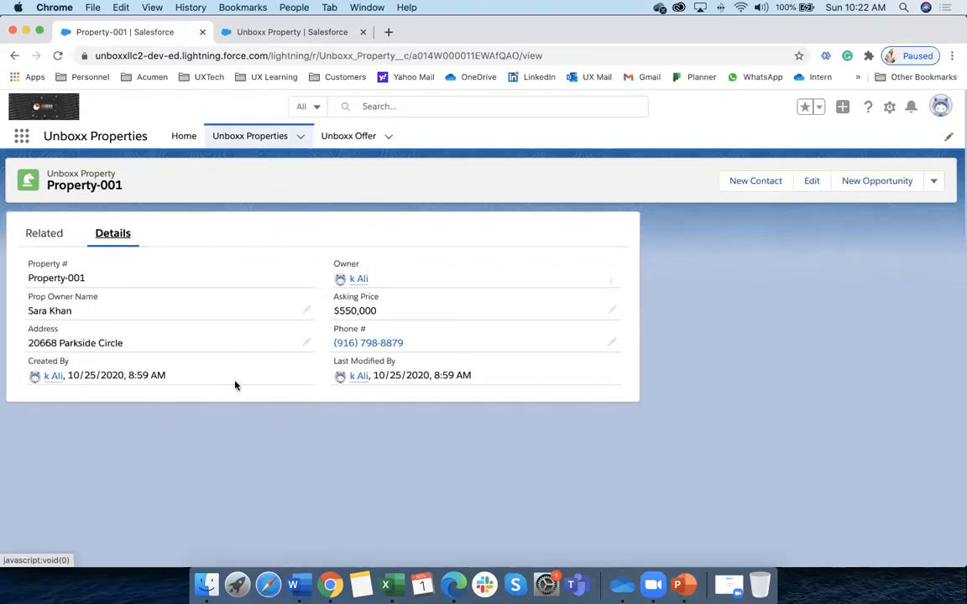
scroll(319, 239, left, 1)
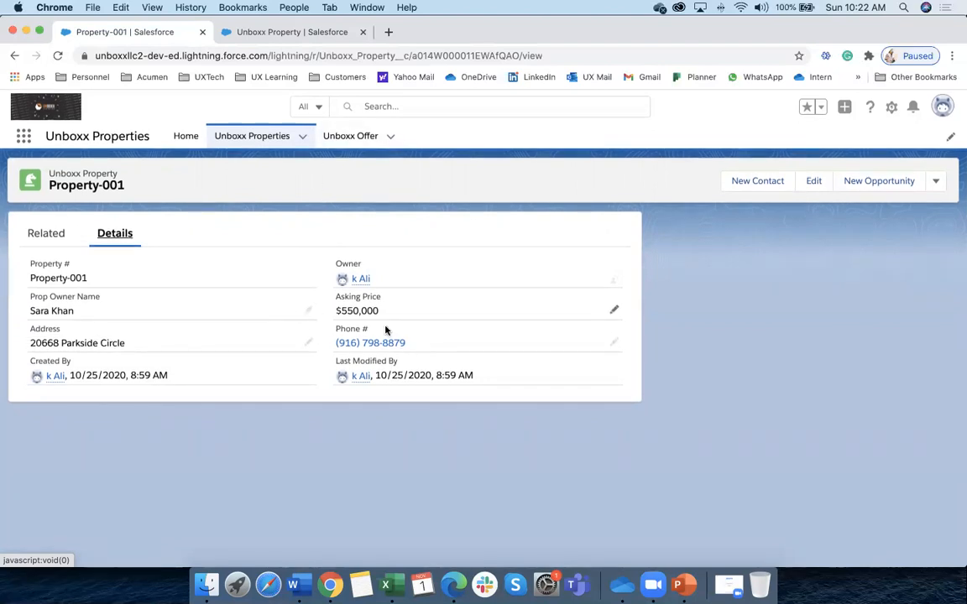
drag(334, 297, 387, 314)
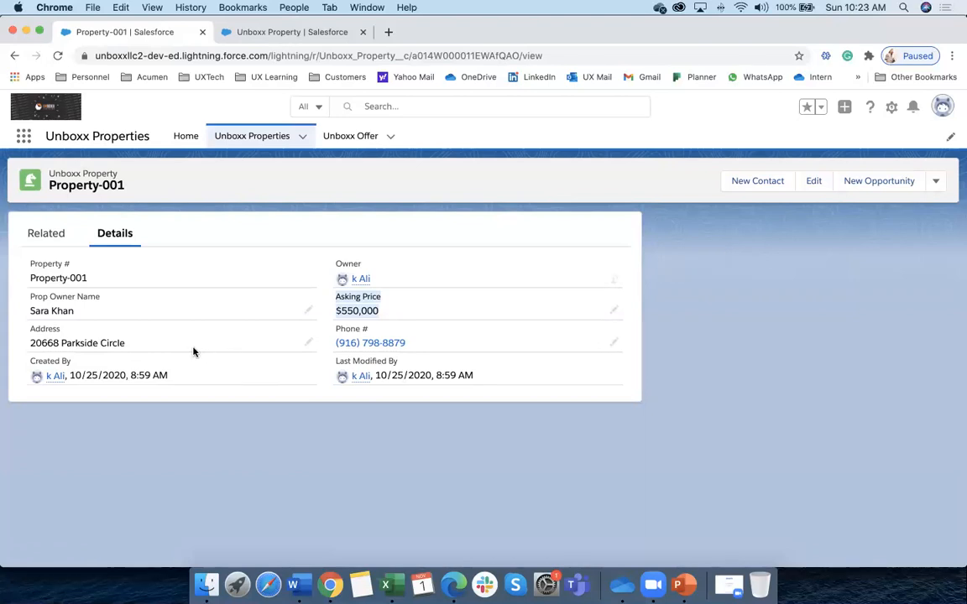
click(813, 182)
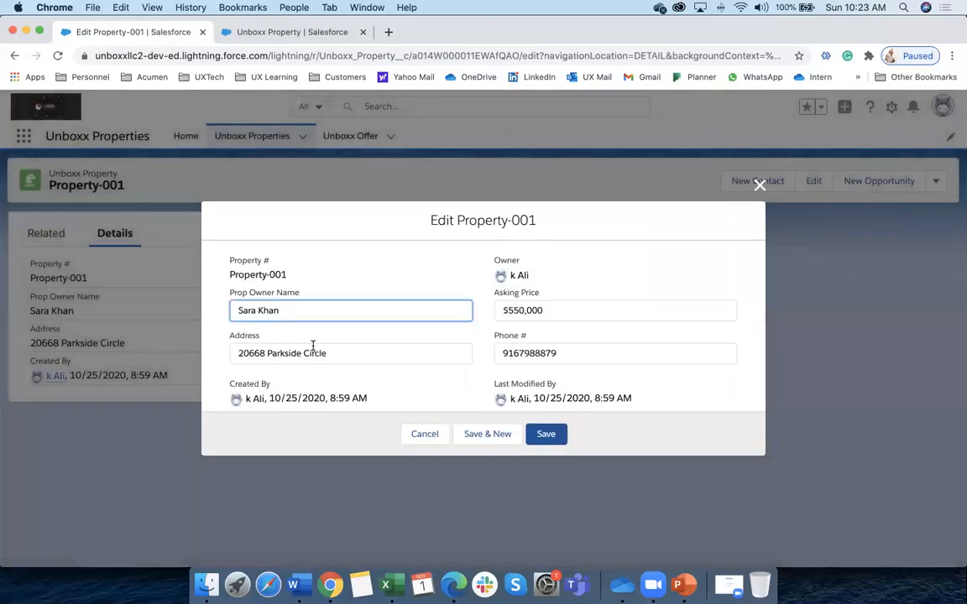
click(423, 436)
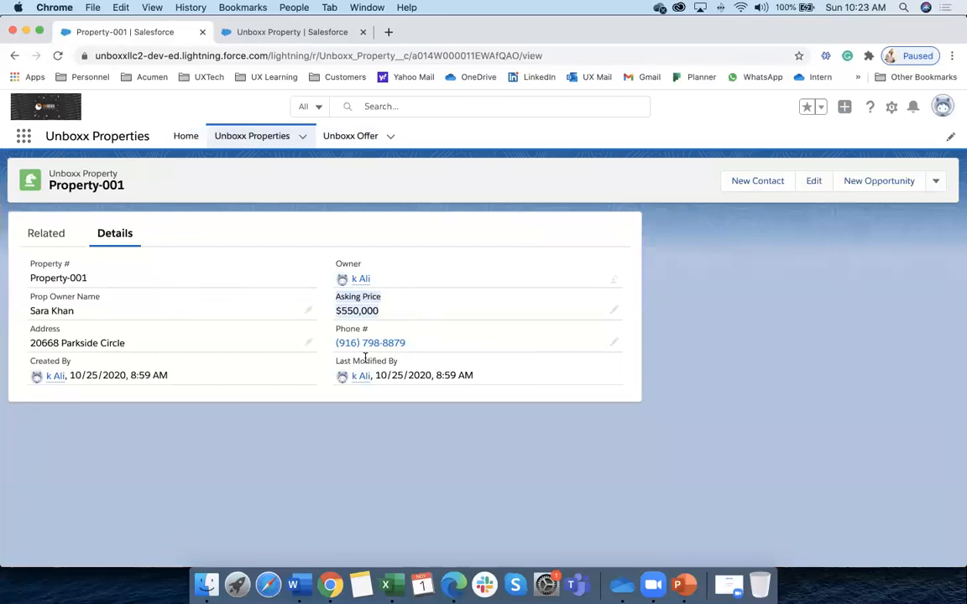
click(288, 33)
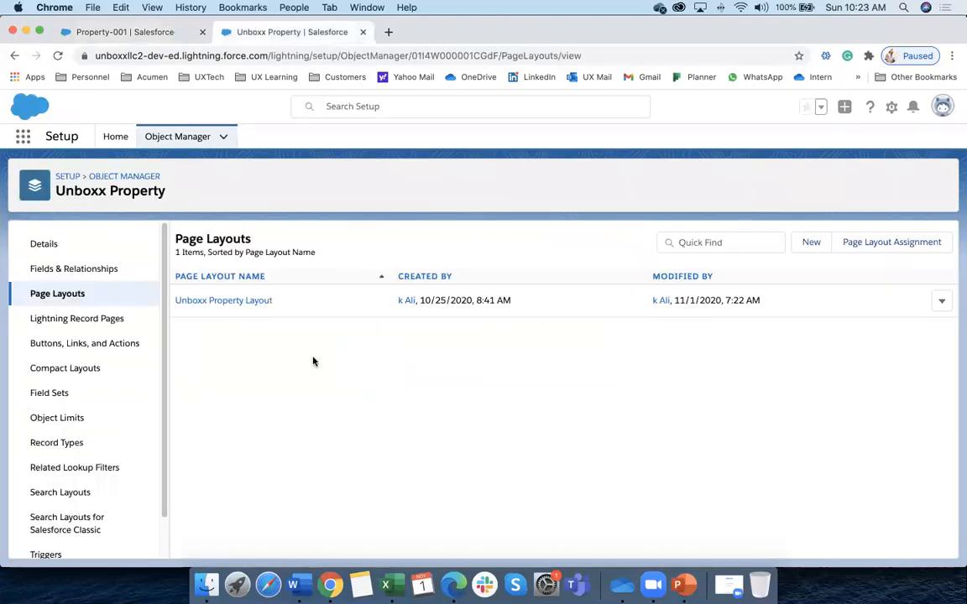
click(67, 269)
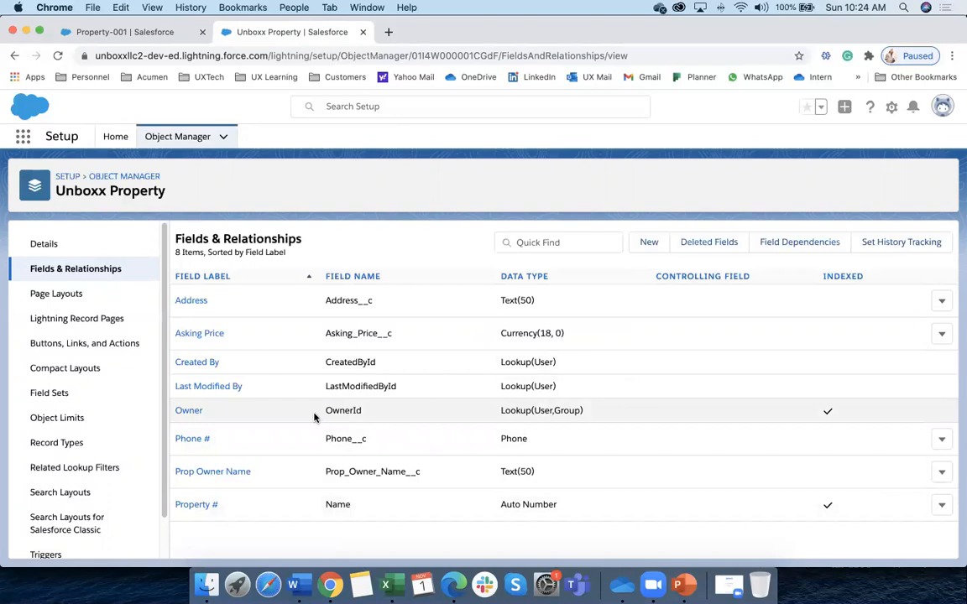
click(156, 32)
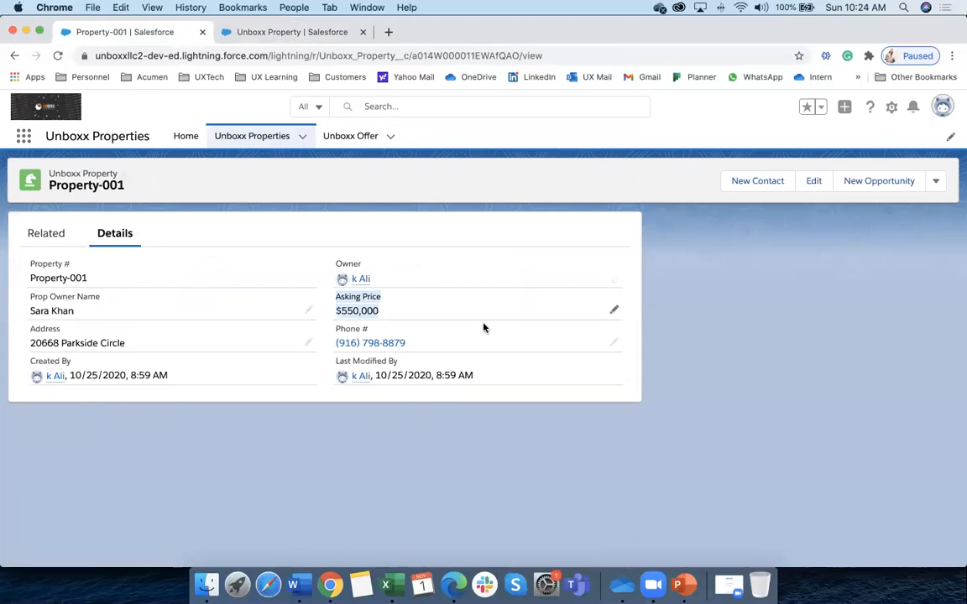
click(259, 34)
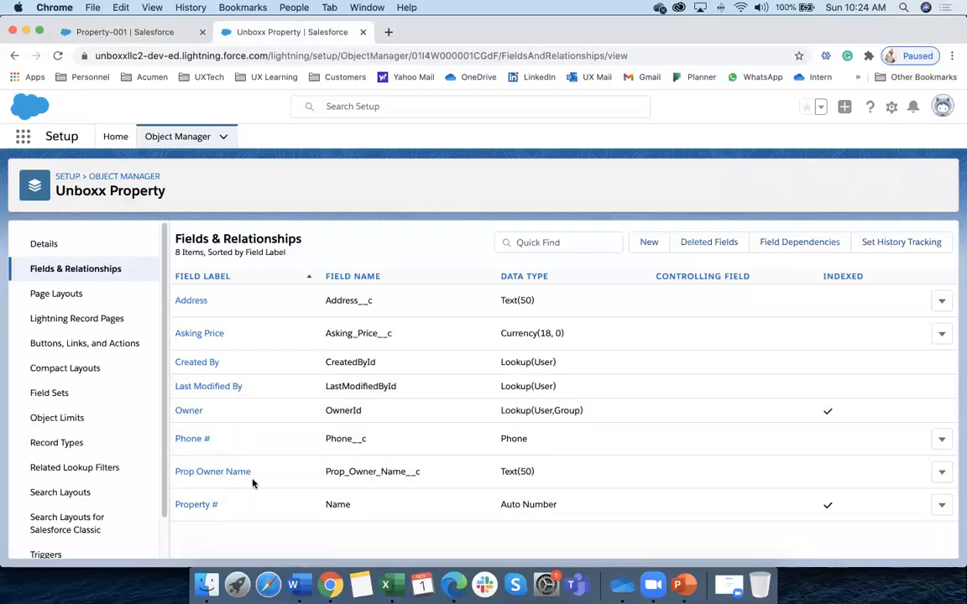
click(156, 34)
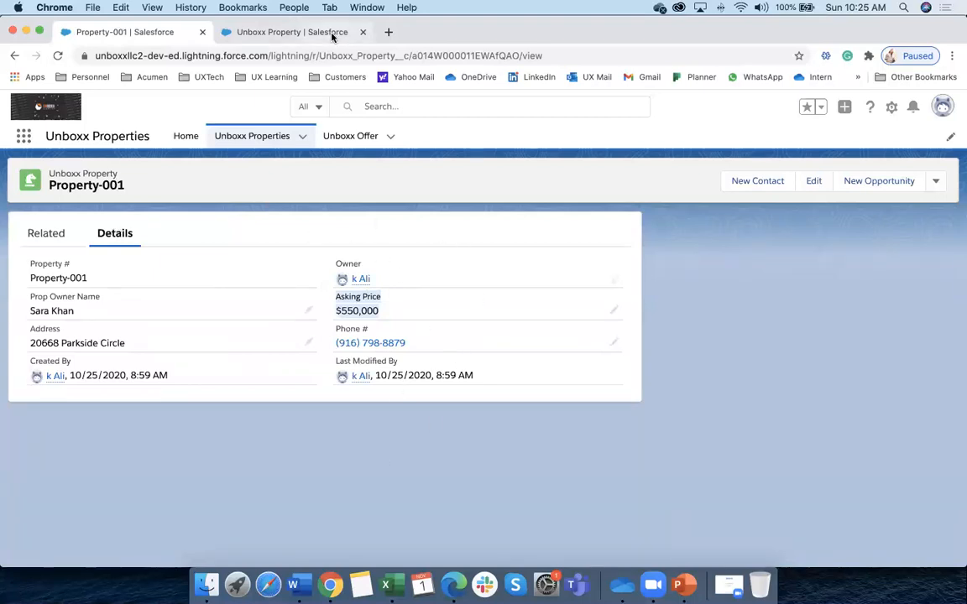
click(302, 33)
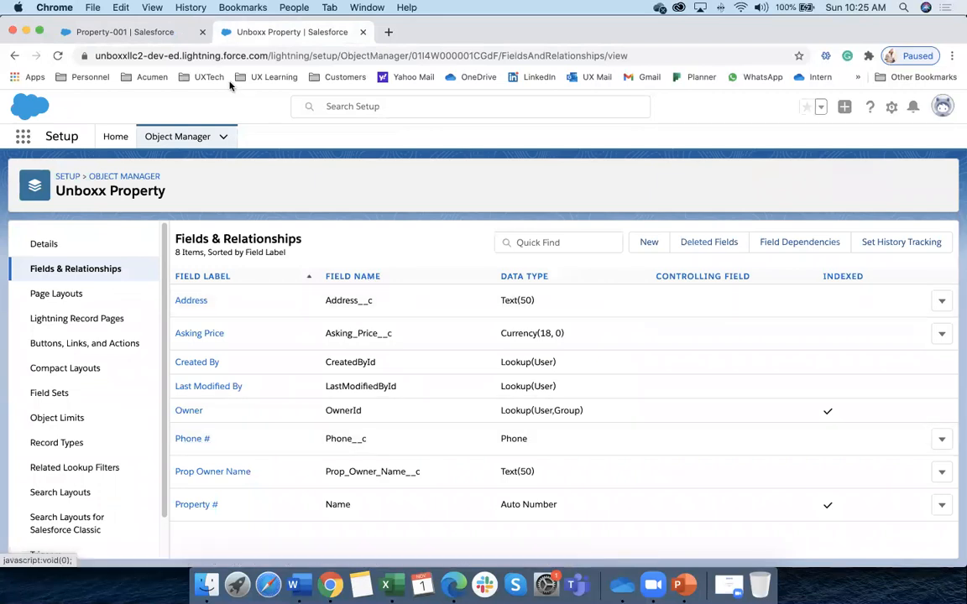
click(134, 32)
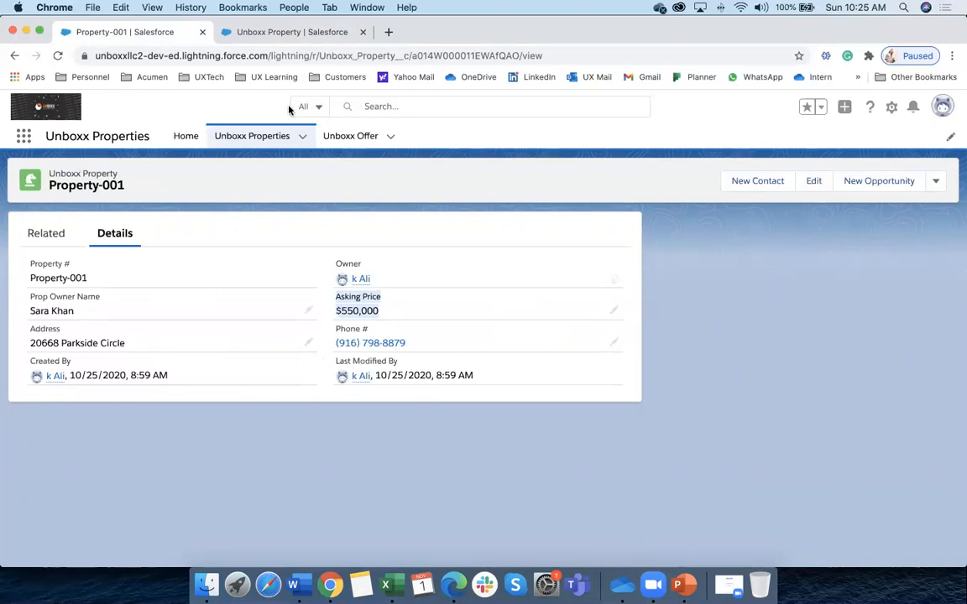
click(270, 32)
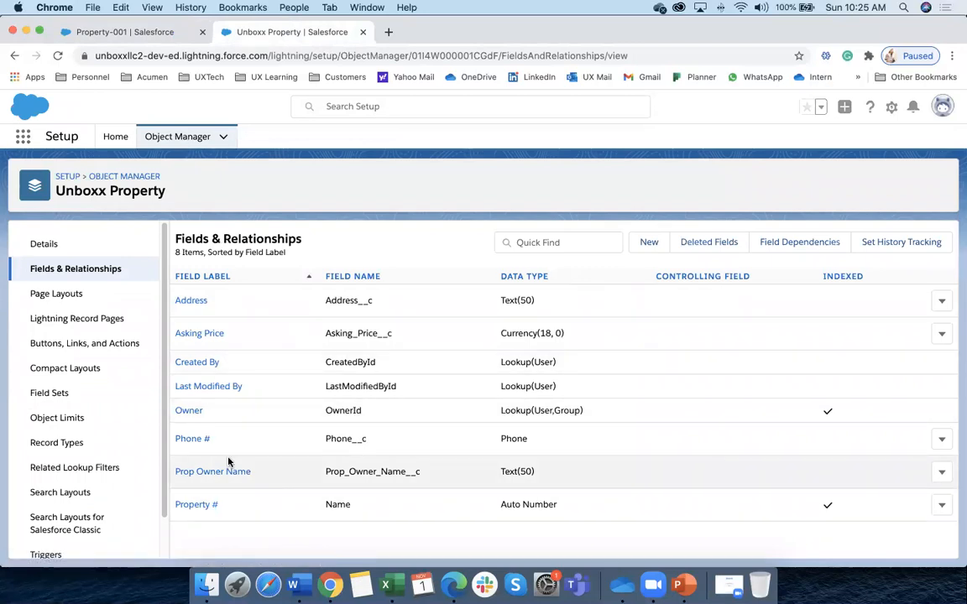
click(146, 37)
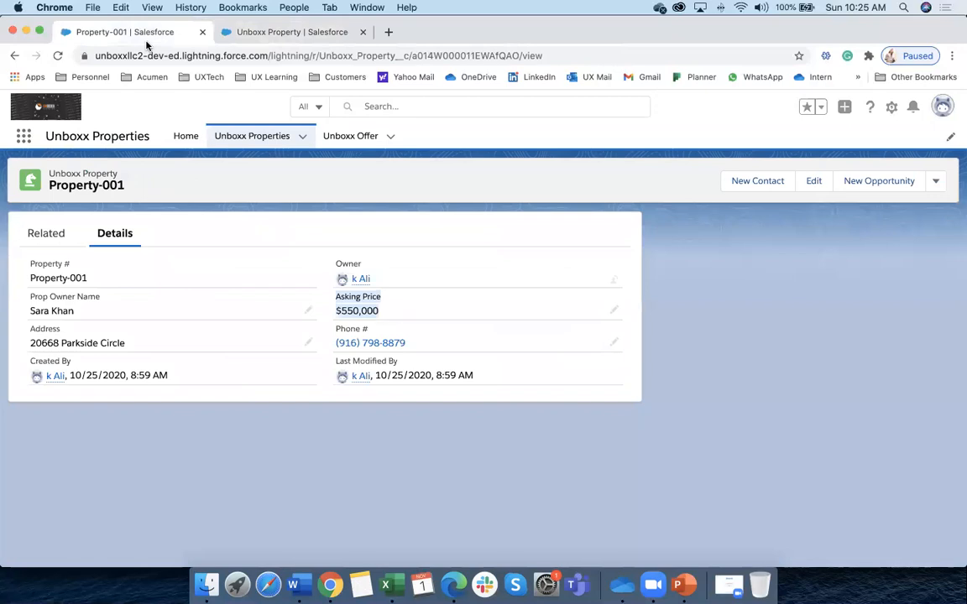
click(435, 249)
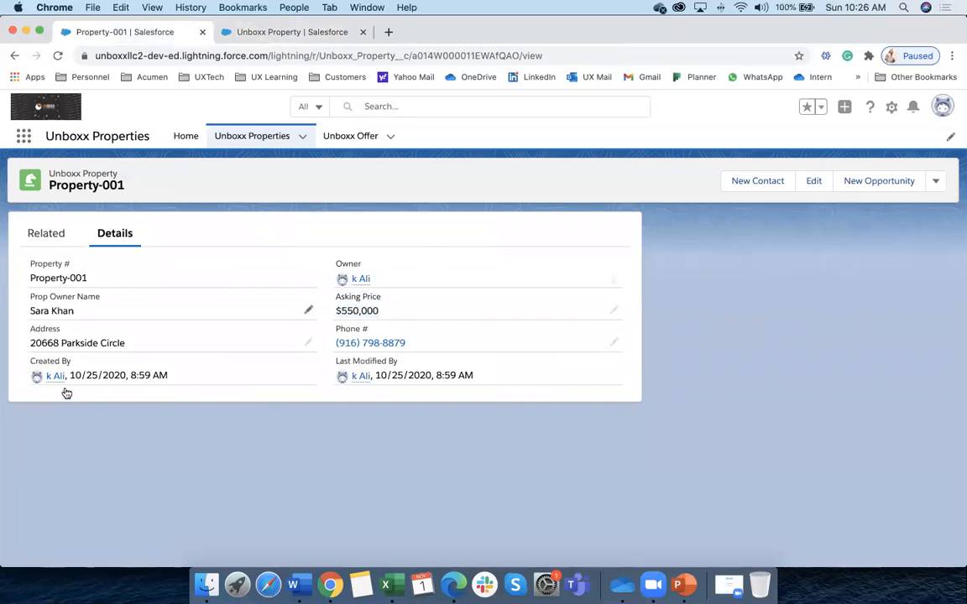
Open the Unboxx Offers list and the first offer's Edit form, then cancel without saving
click(256, 136)
click(366, 136)
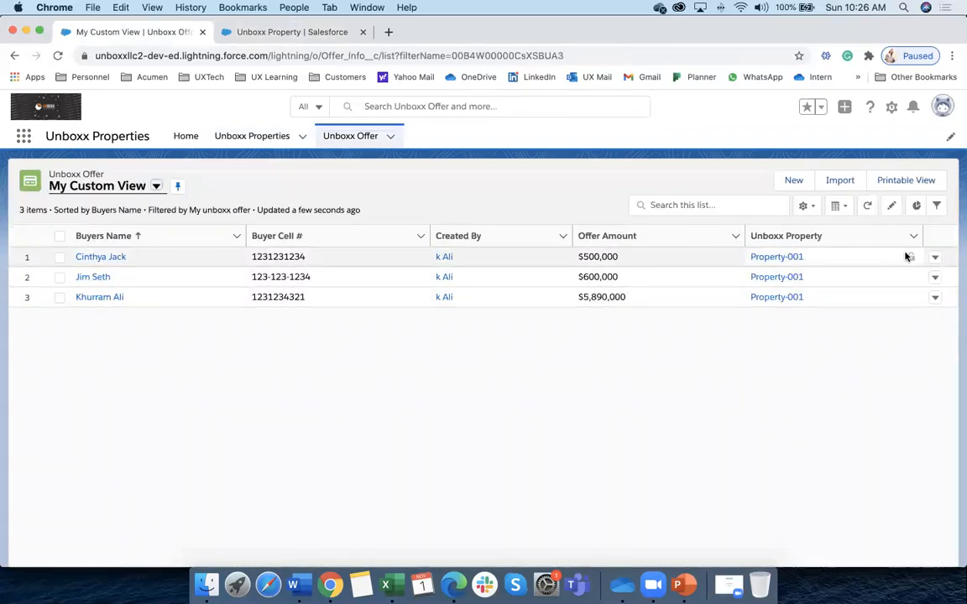
click(934, 258)
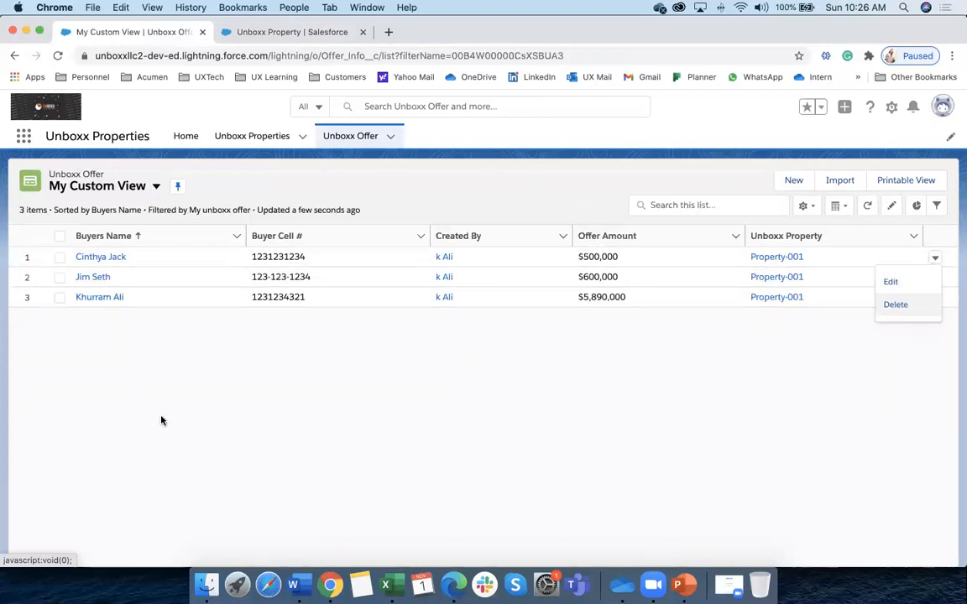
click(894, 283)
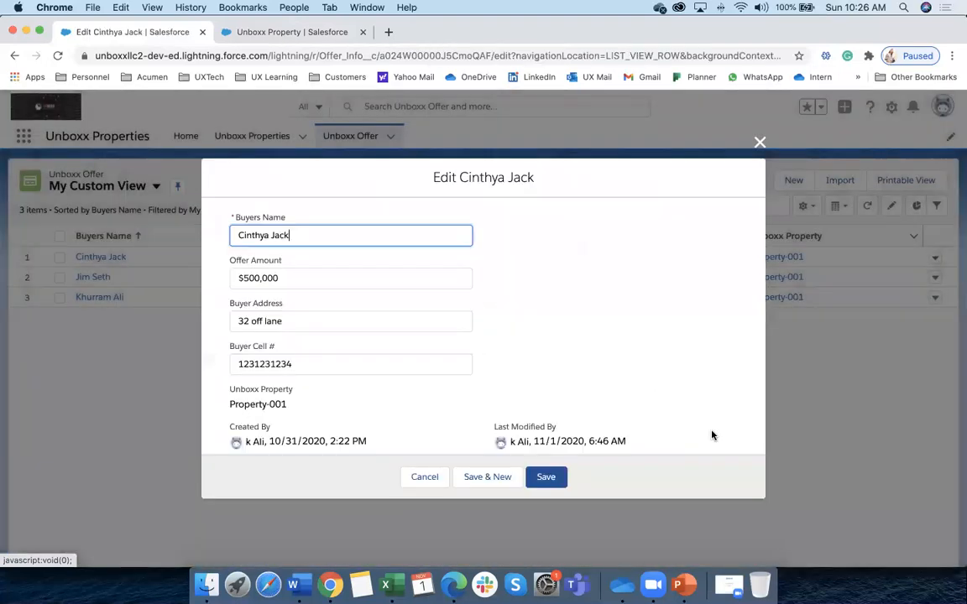
click(407, 478)
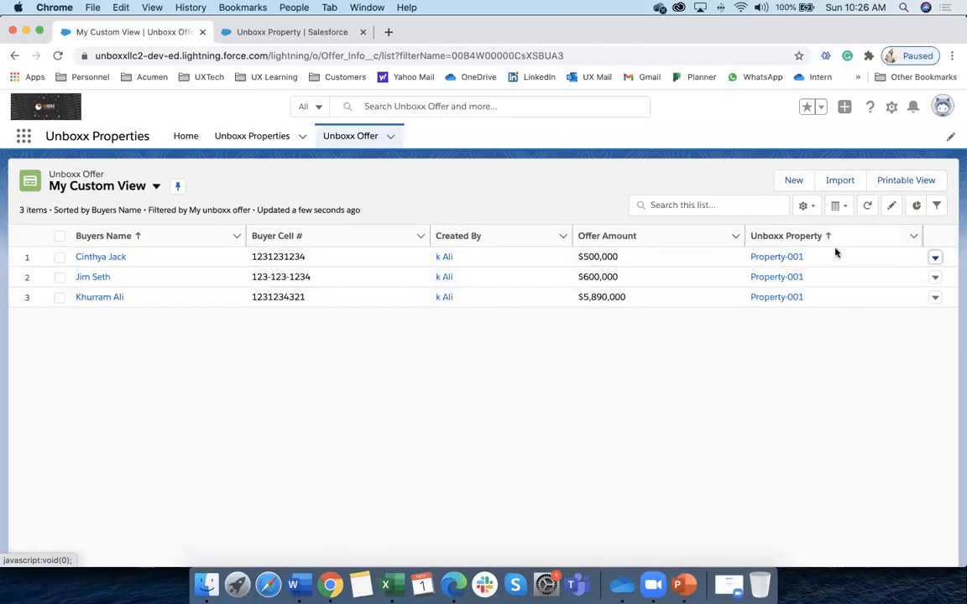
Reopen and dismiss the first offer's actions menu, then return to the Unboxx Property field list
click(935, 258)
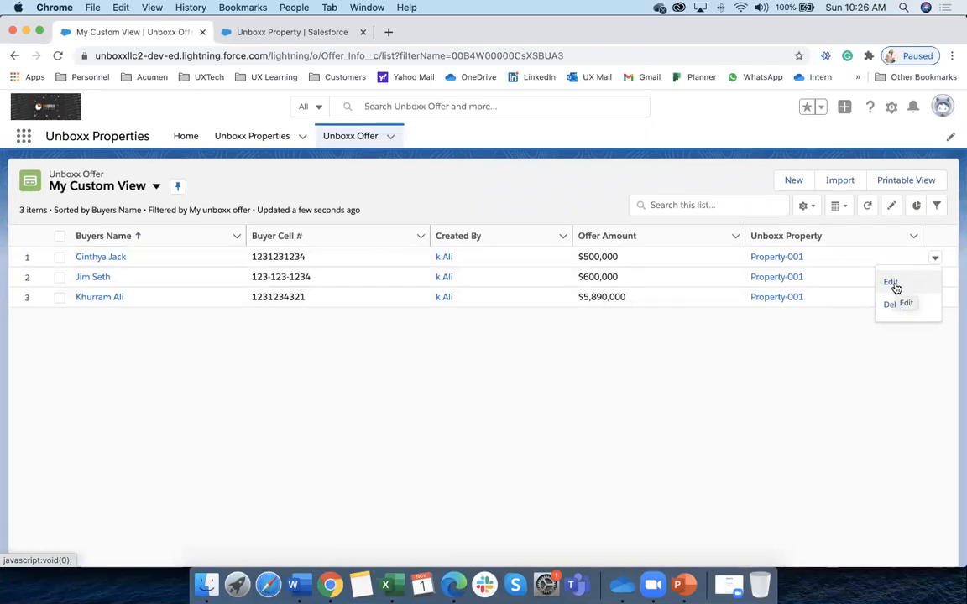
click(749, 377)
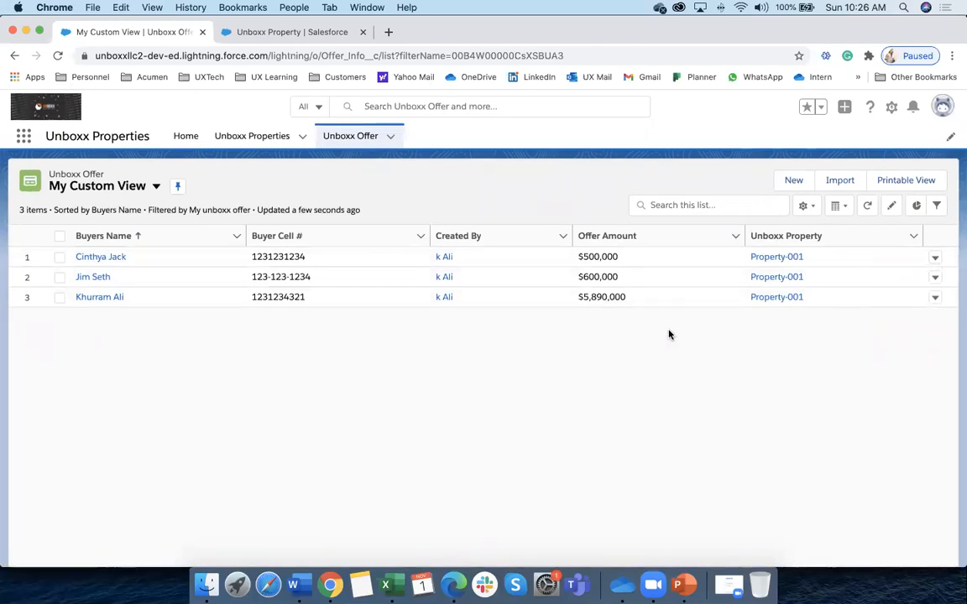
click(267, 33)
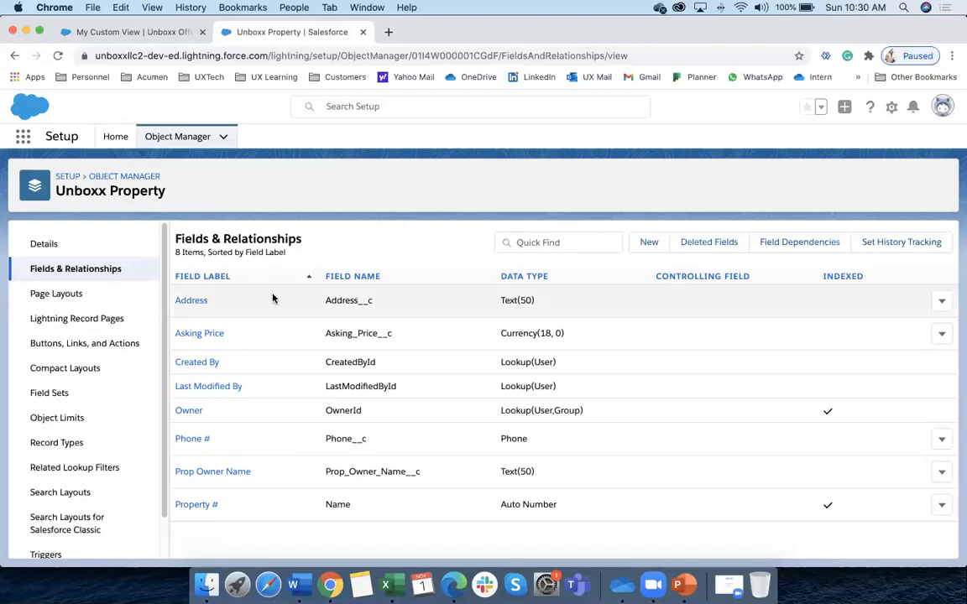
Show Object Manager's list of objects, then go back to the Unboxx Offer My Custom View
click(176, 141)
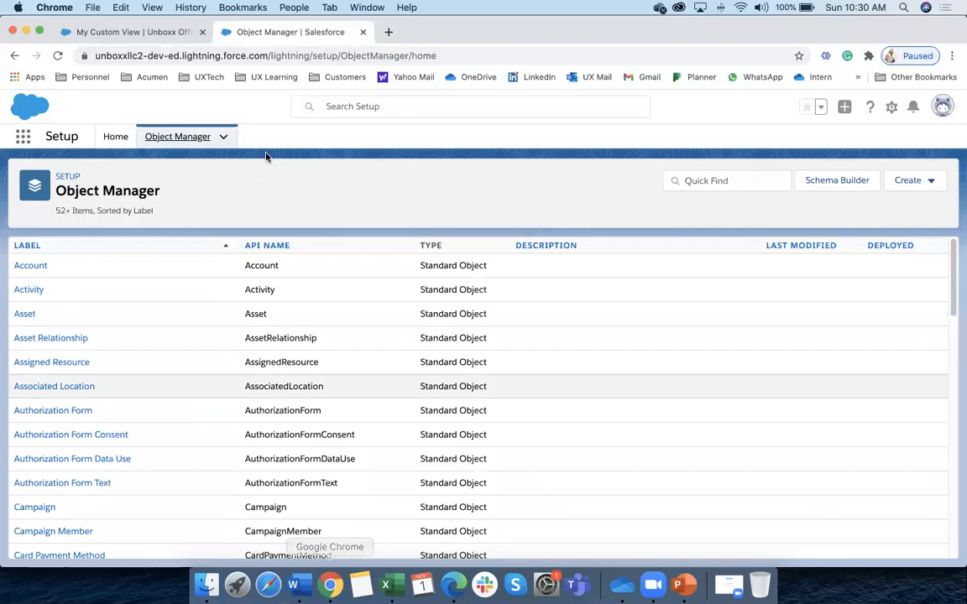
click(150, 36)
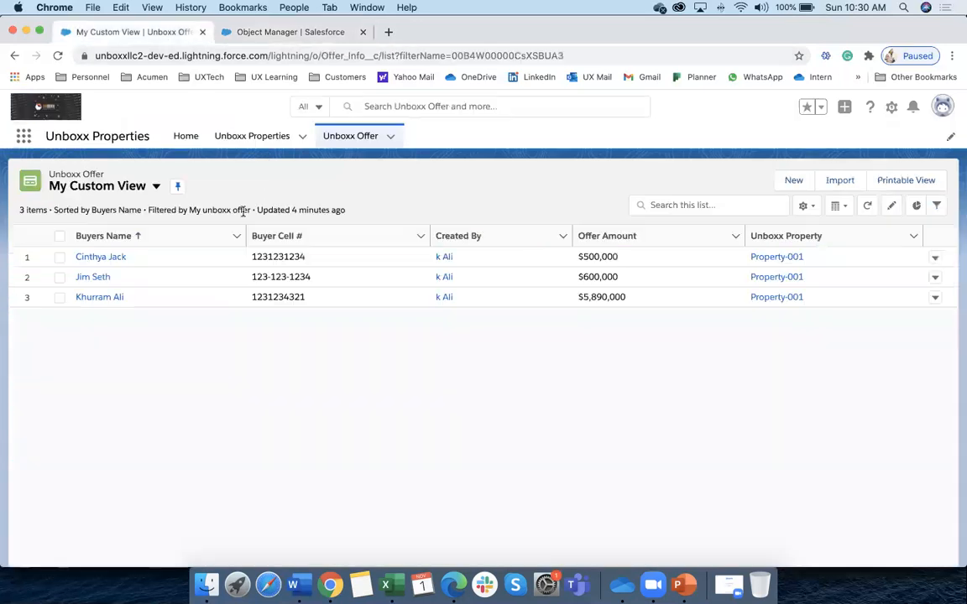
Open Property-001 from the Unboxx Properties list, view its Unboxx Offer (3) list, then switch to Word
click(250, 141)
click(98, 259)
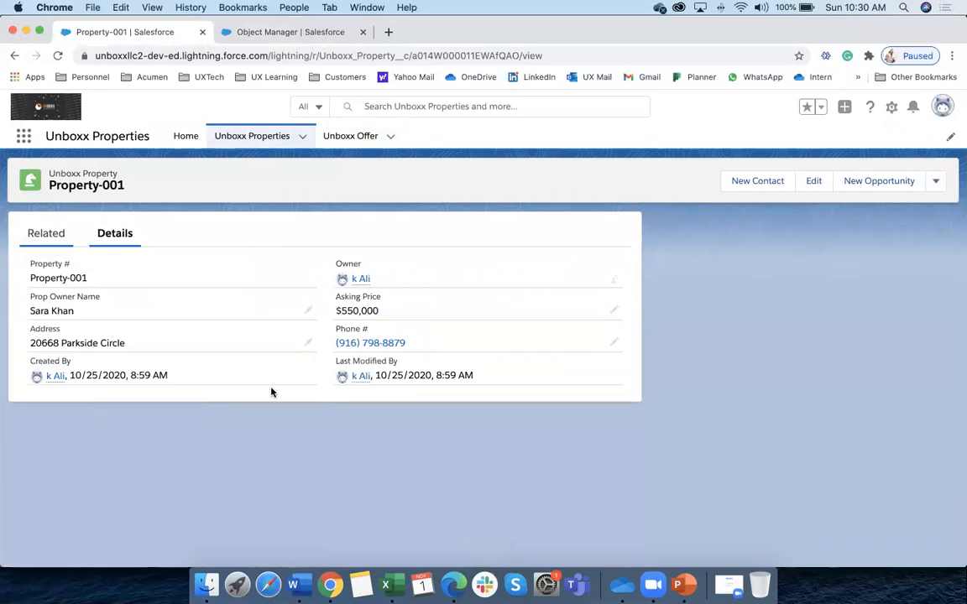
click(52, 234)
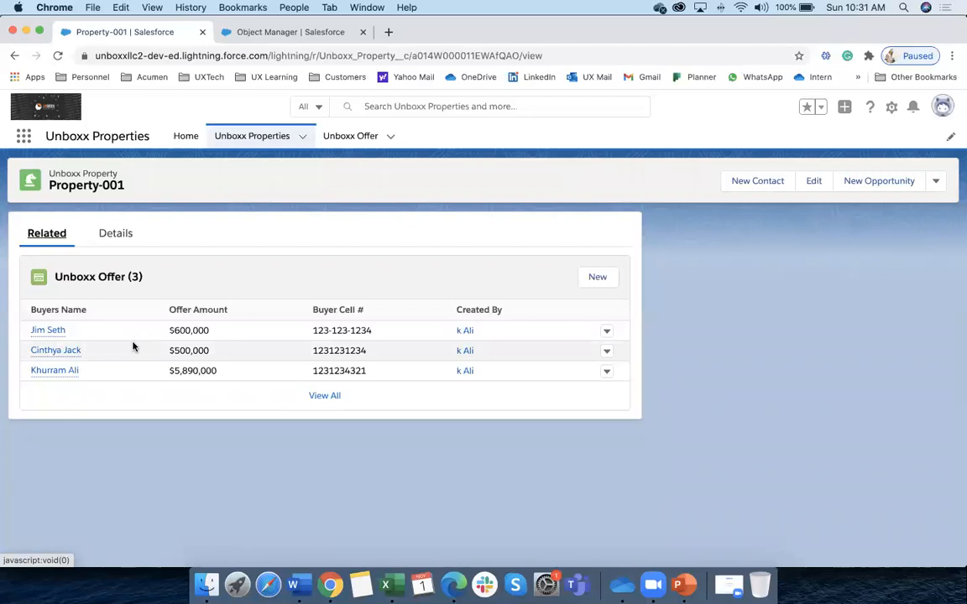
click(301, 585)
Select the One to One Relationships line and following topic lines down to Roll up Summary
scroll(236, 414, down, 3)
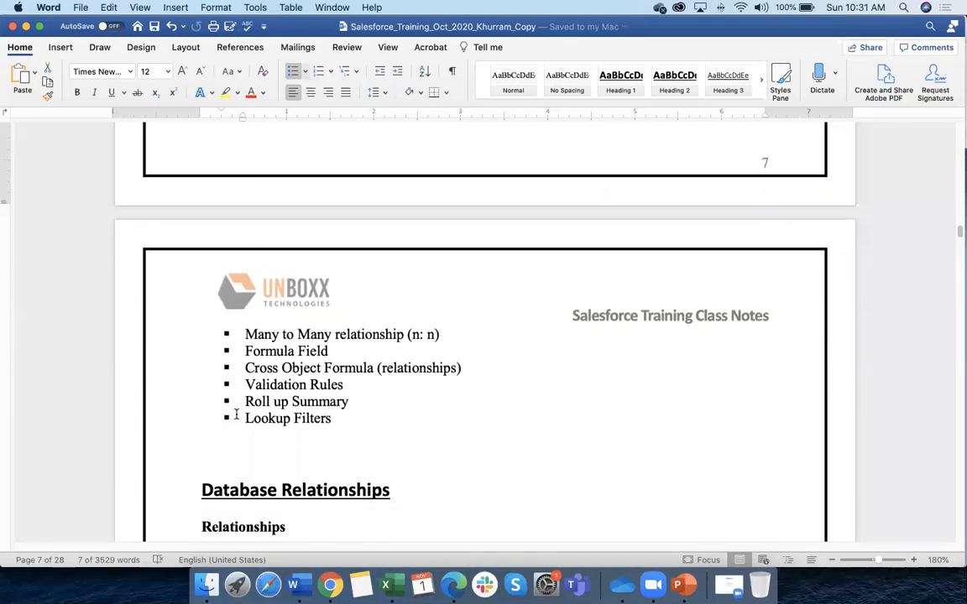
scroll(236, 414, up, 6)
click(286, 251)
drag(249, 234, 438, 229)
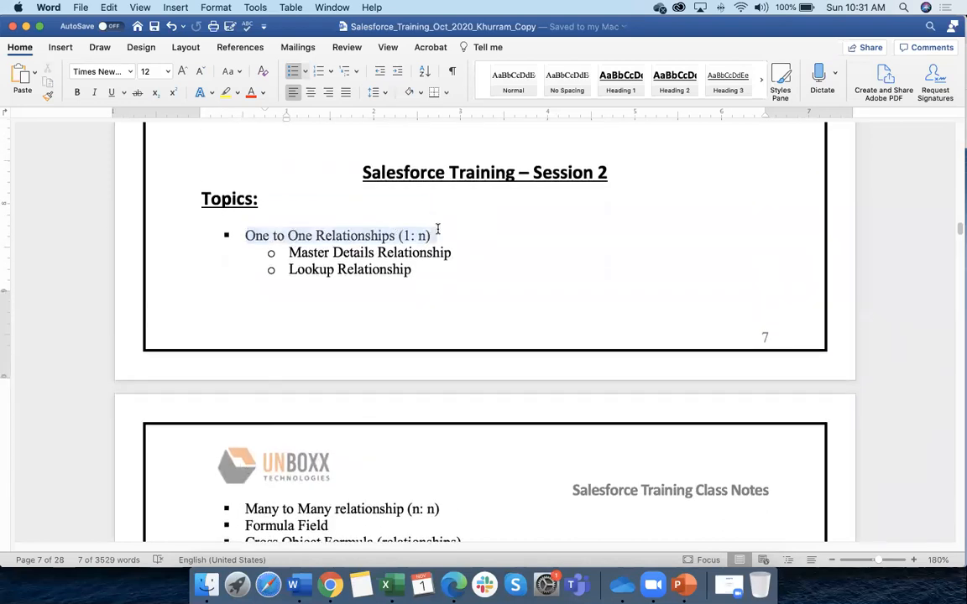
drag(289, 253, 408, 276)
scroll(338, 298, down, 3)
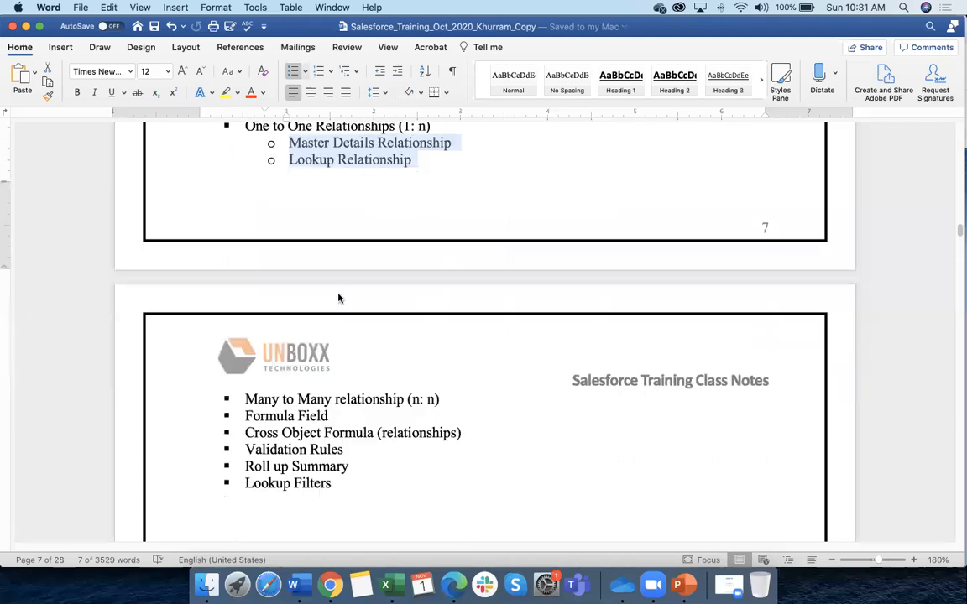
scroll(338, 298, down, 4)
drag(250, 268, 460, 268)
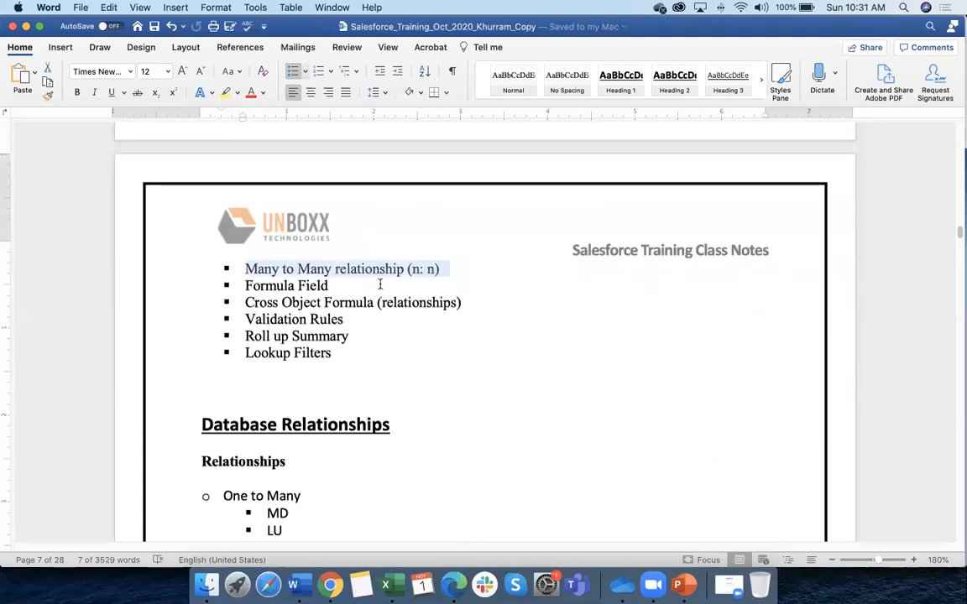
drag(245, 337, 340, 332)
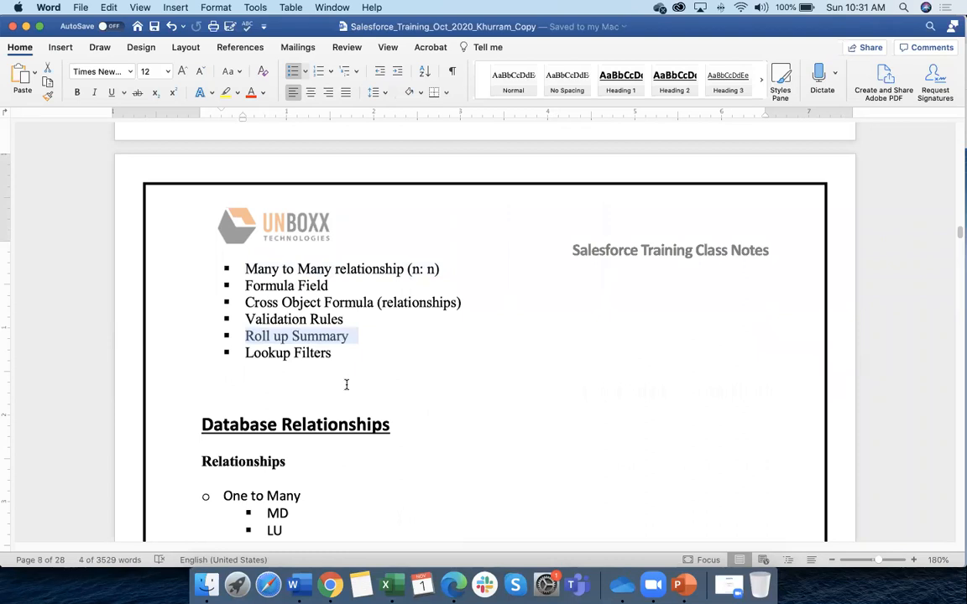
Select the Master Details Relationship line and the whole Roll up Summary line, then return to Chrome
scroll(345, 385, up, 5)
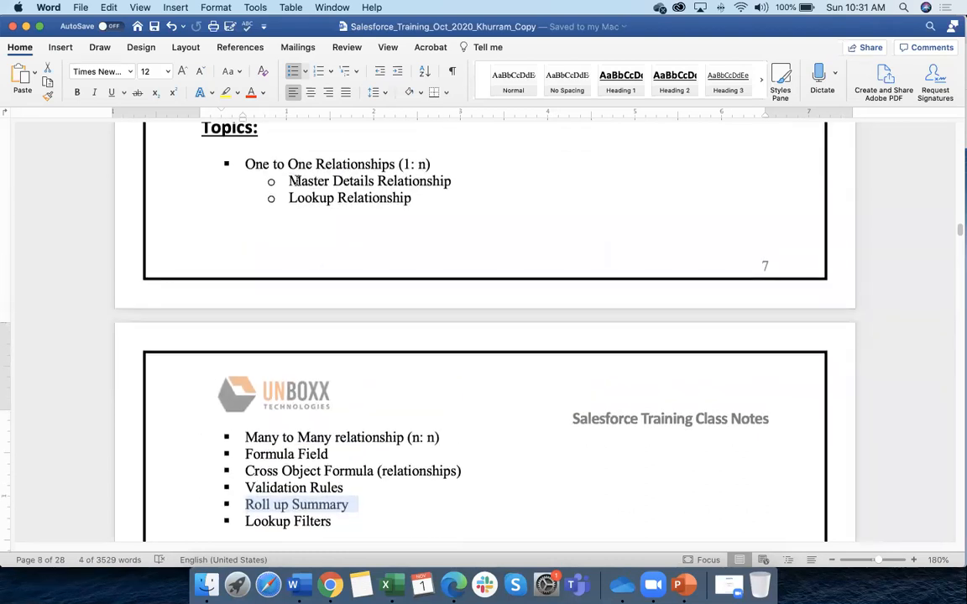
triple_click(401, 183)
scroll(298, 438, down, 2)
drag(251, 386, 410, 387)
scroll(343, 437, down, 2)
triple_click(376, 389)
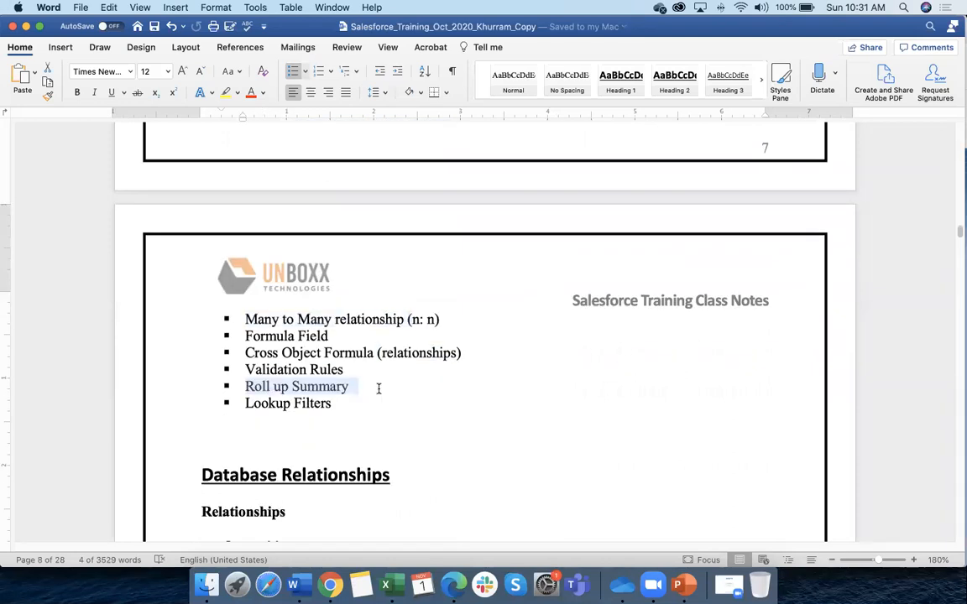
scroll(275, 385, up, 10)
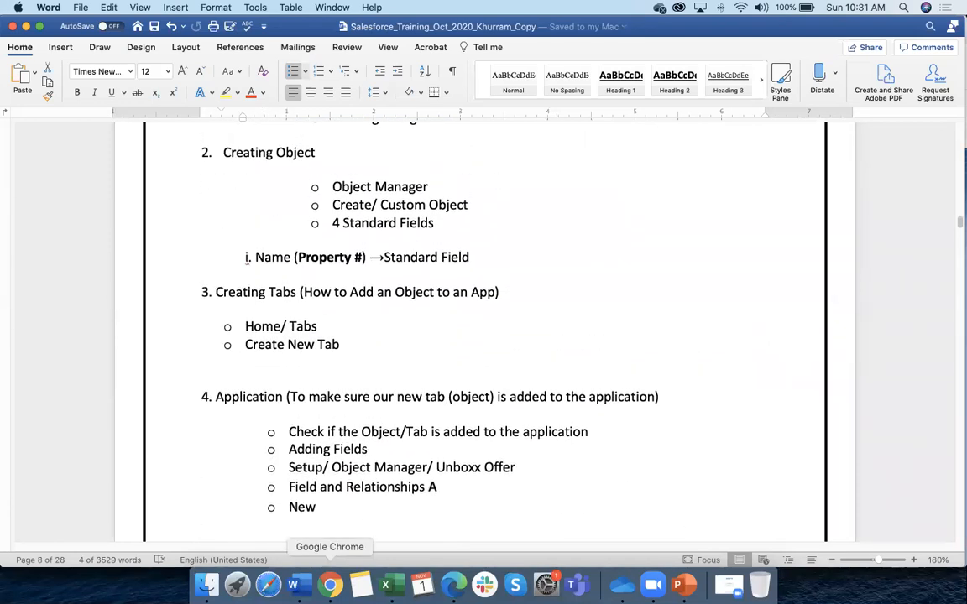
click(330, 585)
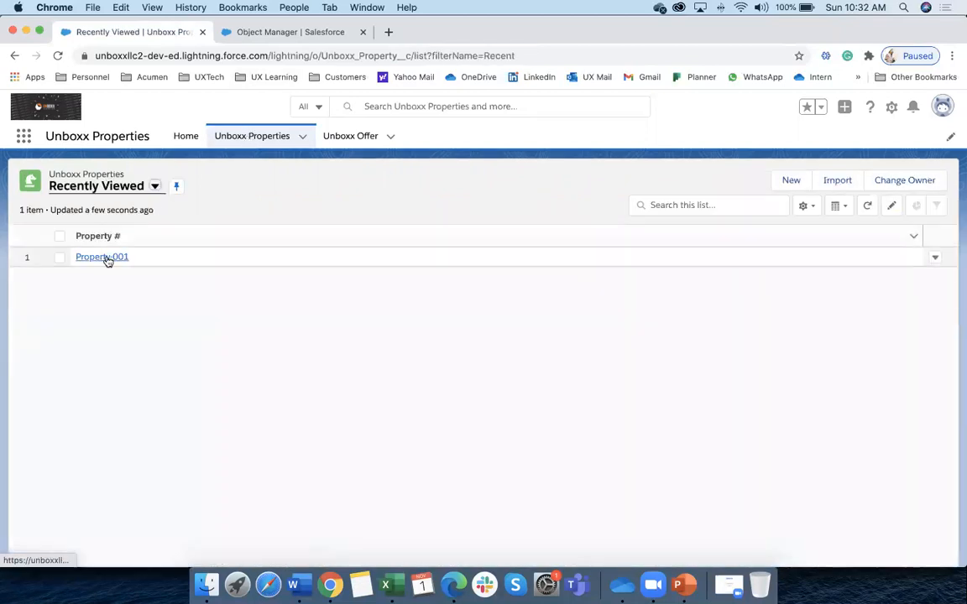
Open Property-001, check its details, and highlight its three offer rows ($600,000, $500,000, $5,890,000)
click(103, 258)
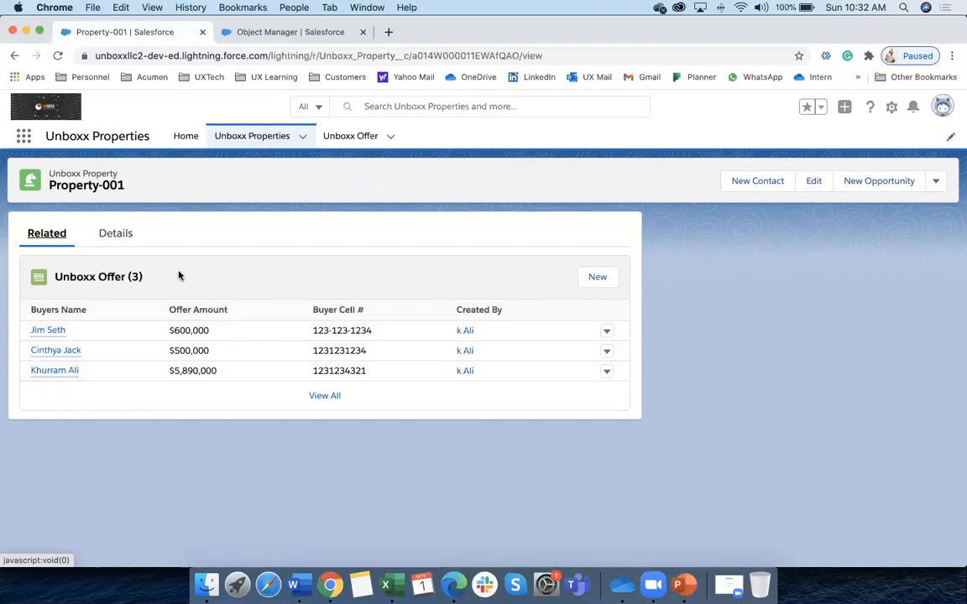
click(123, 241)
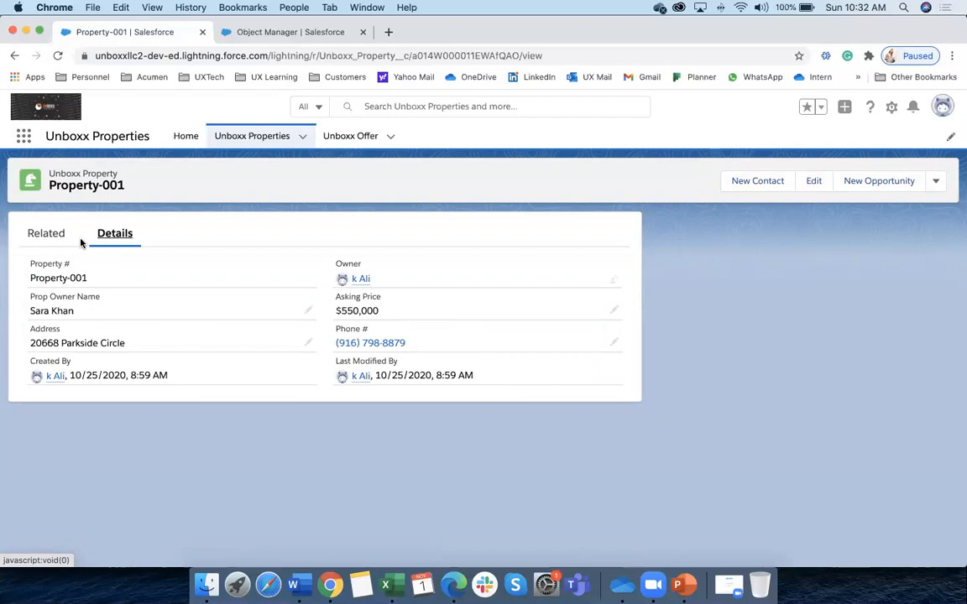
click(47, 242)
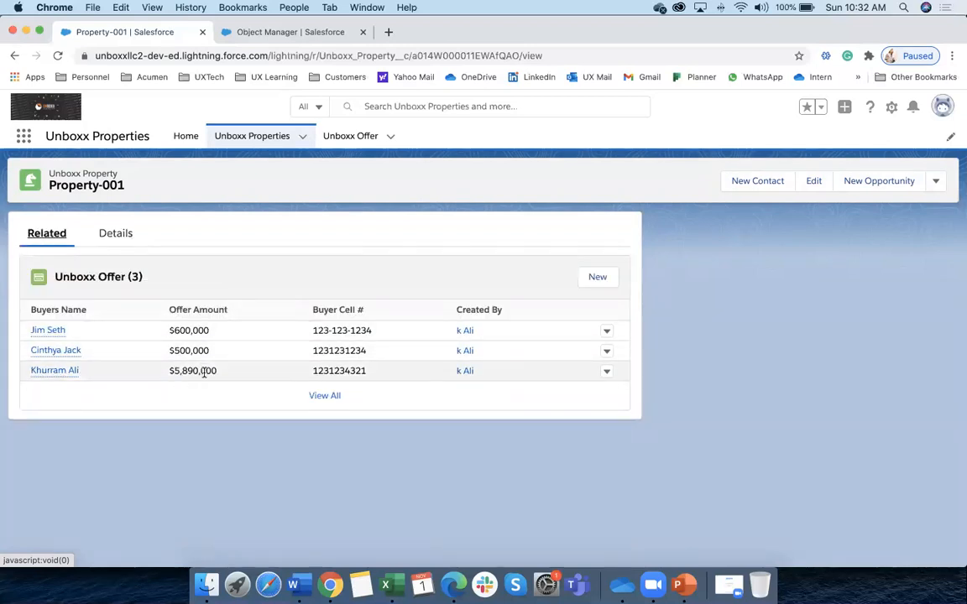
mouse_move(204, 372)
mouse_down()
mouse_move(162, 330)
mouse_move(210, 374)
mouse_up()
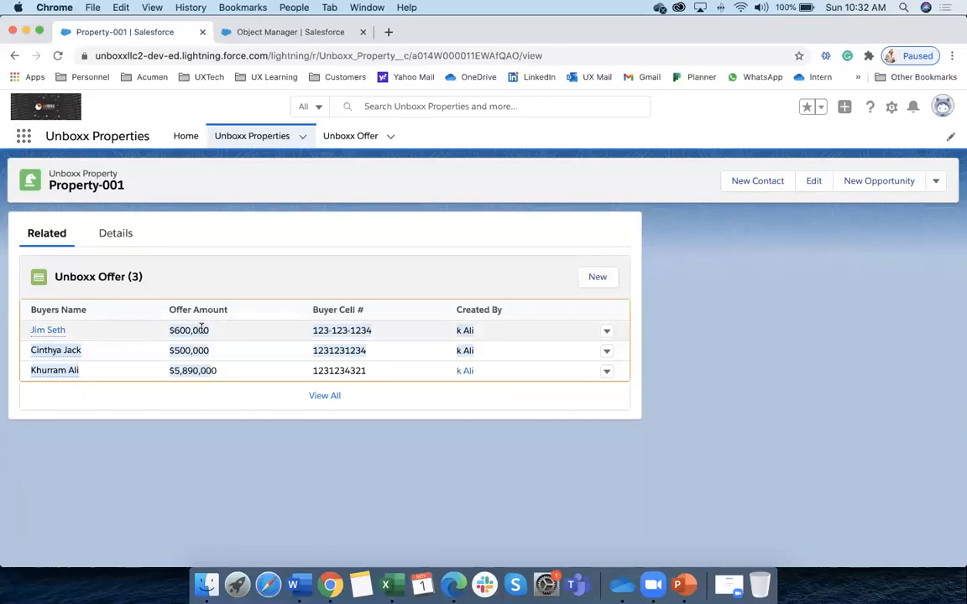
click(292, 585)
Scroll to page 9 and select the parent-object line and the words Roll up summary
scroll(244, 386, down, 2)
scroll(244, 385, down, 10)
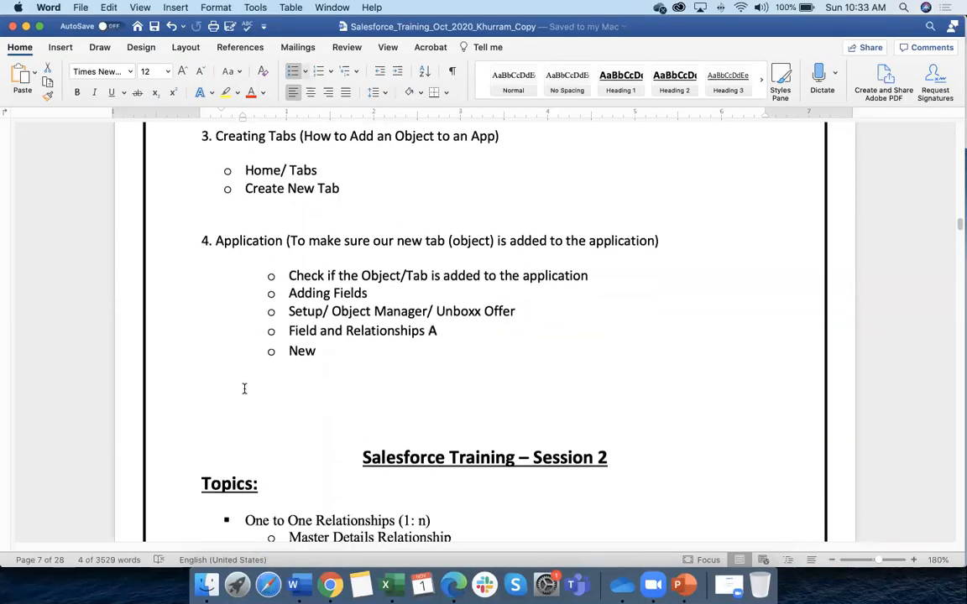
scroll(244, 391, down, 20)
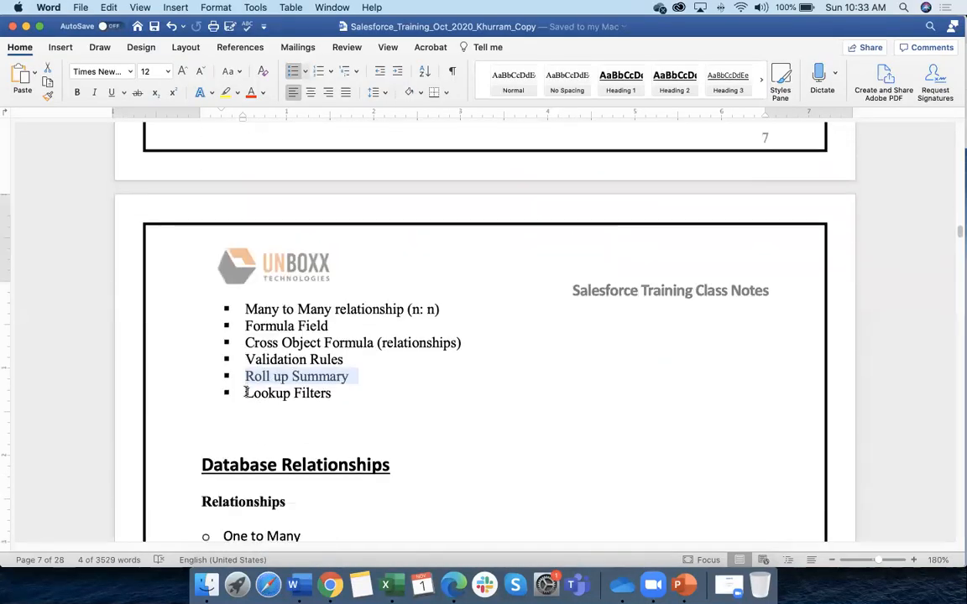
scroll(246, 394, down, 20)
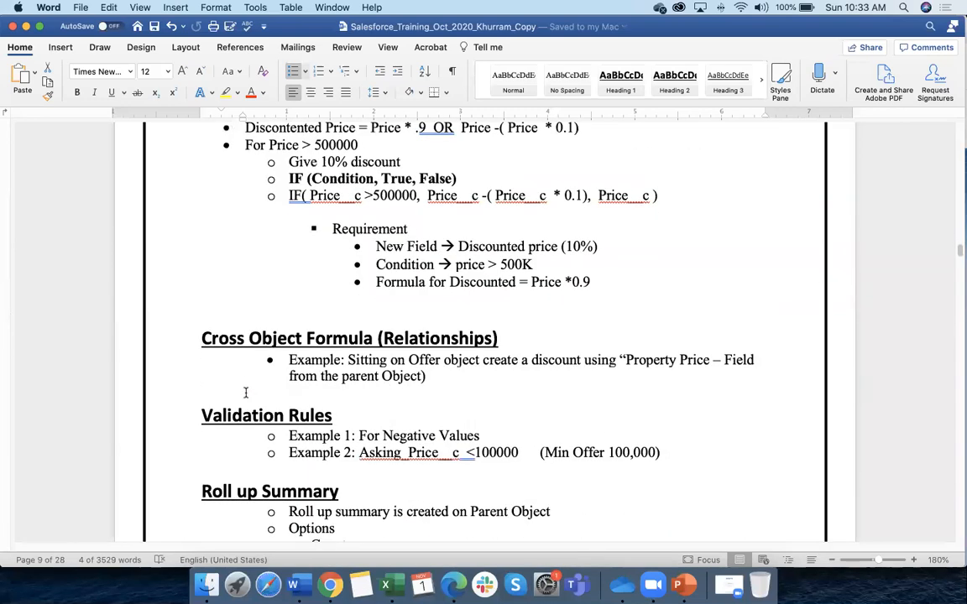
scroll(246, 393, down, 2)
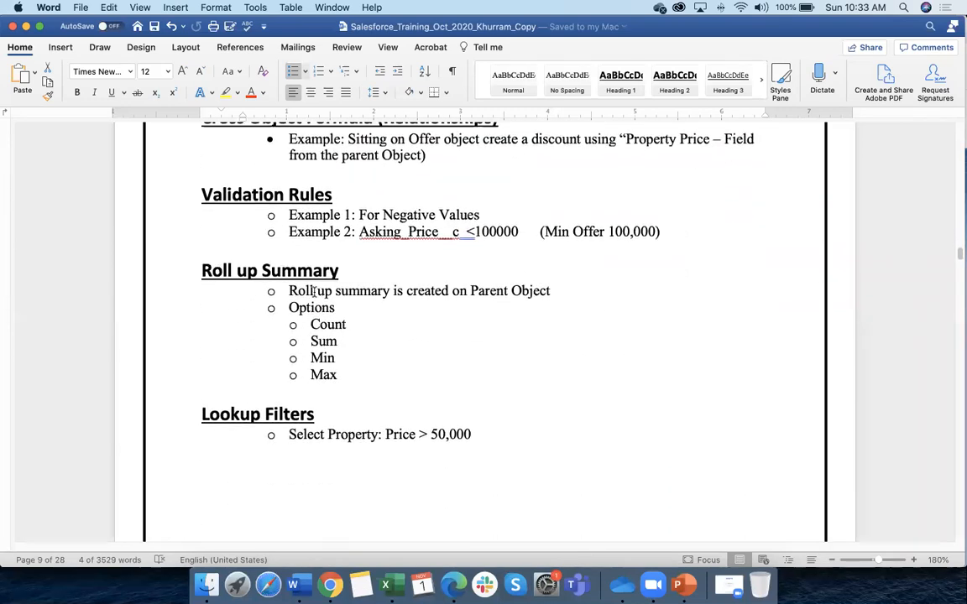
drag(291, 290, 554, 291)
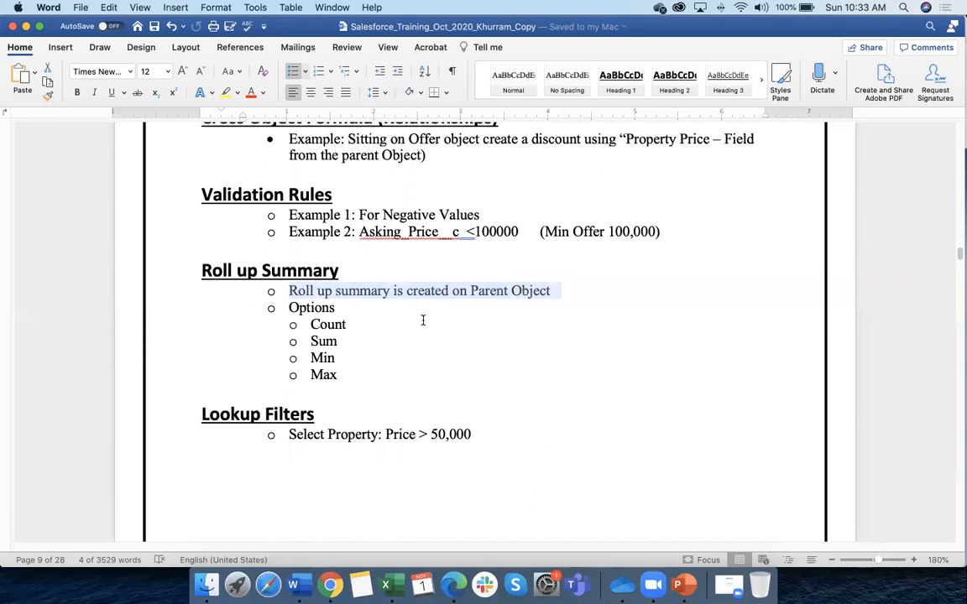
click(292, 291)
drag(290, 291, 390, 291)
Append ' - MD' to the Roll up Summary heading and select the word Count
click(363, 274)
text(- MD)
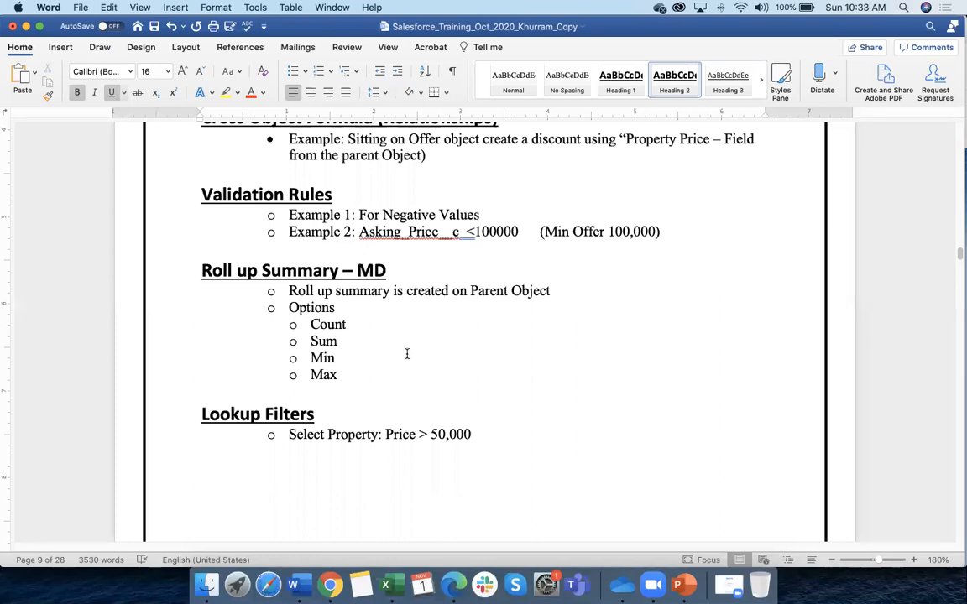
drag(309, 324, 350, 324)
key(super+Tab)
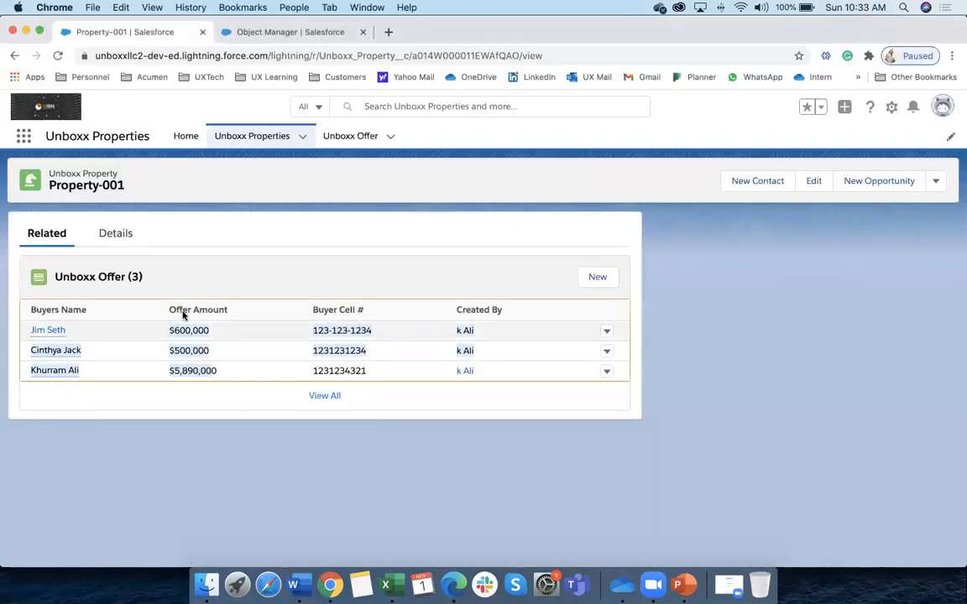
Compare Property-001's Details and Related offers against the notes, selecting the word Sum
click(113, 228)
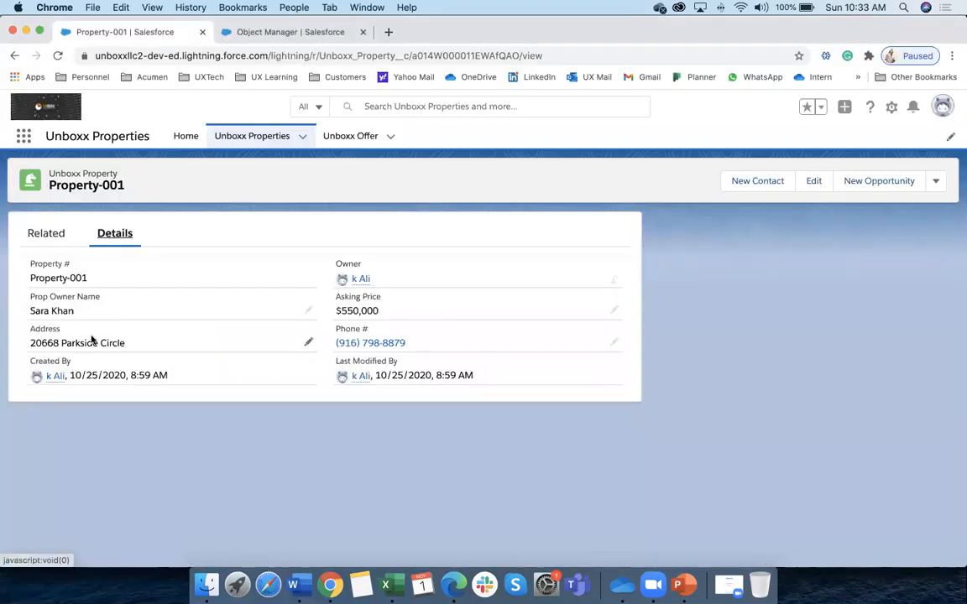
click(47, 235)
click(106, 243)
key(super+Tab)
key(super+Tab)
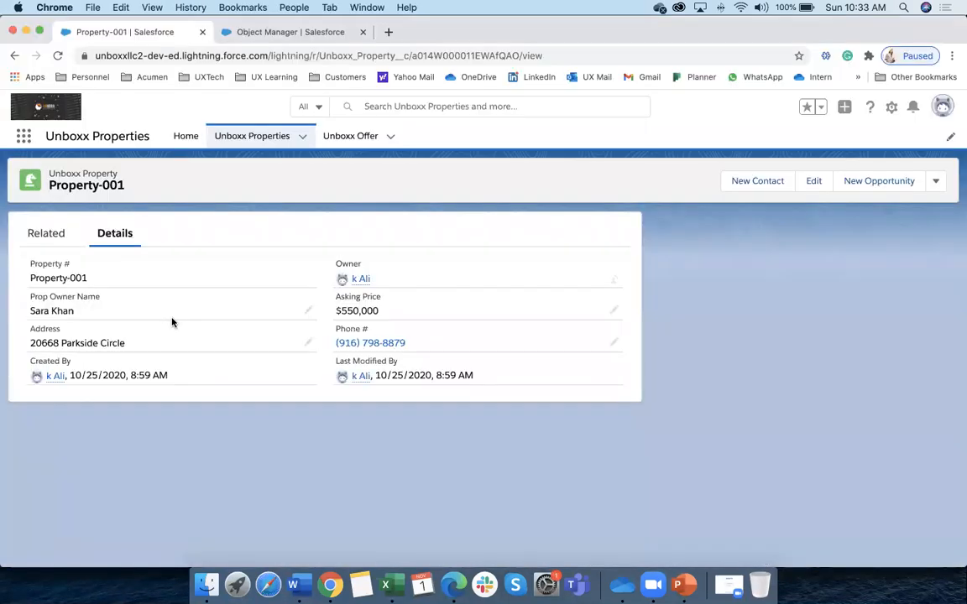
click(49, 239)
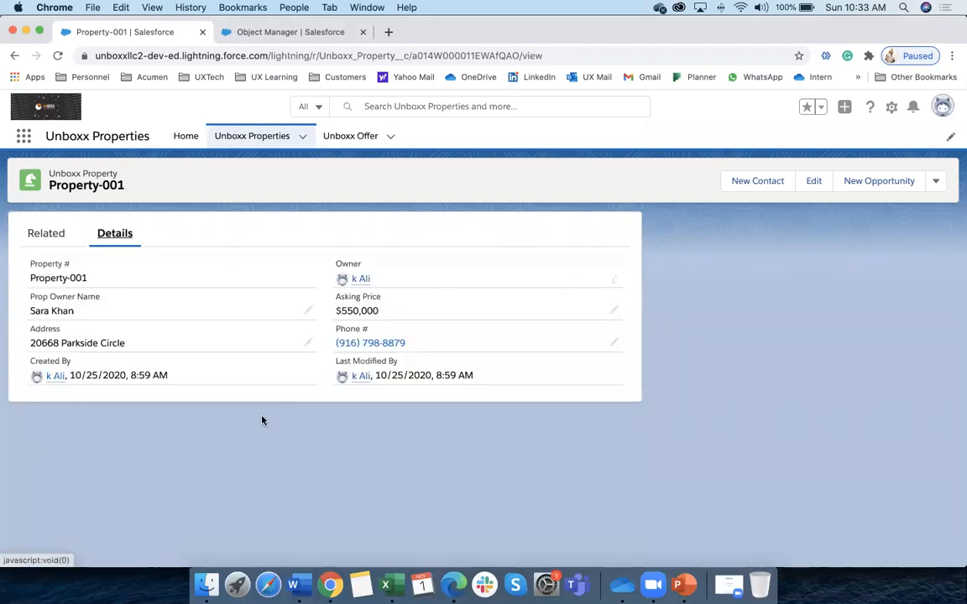
key(super+Tab)
double_click(311, 341)
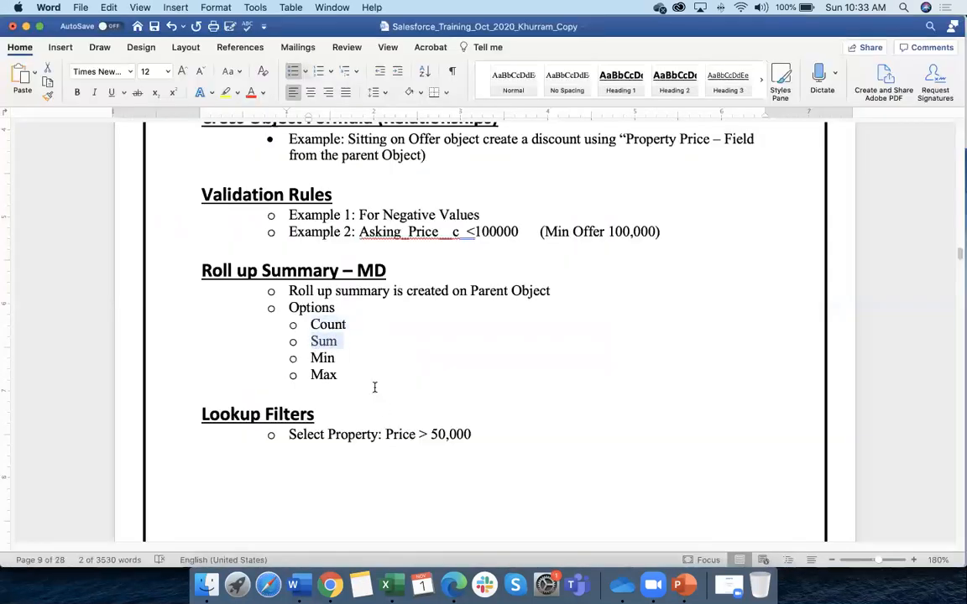
key(super+Tab)
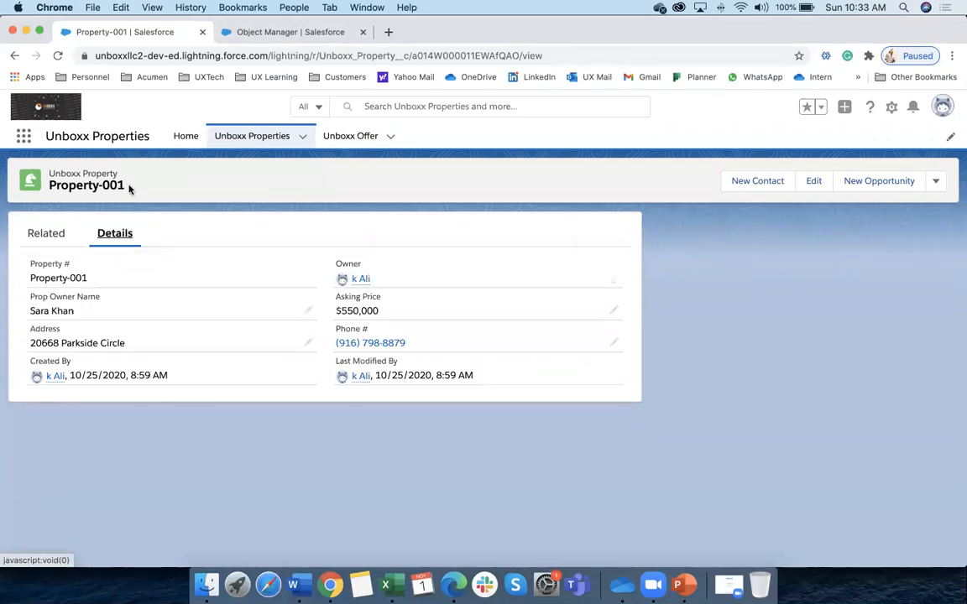
Recheck Property-001's Details and Related tabs, open recently viewed properties, and return to Word
click(52, 239)
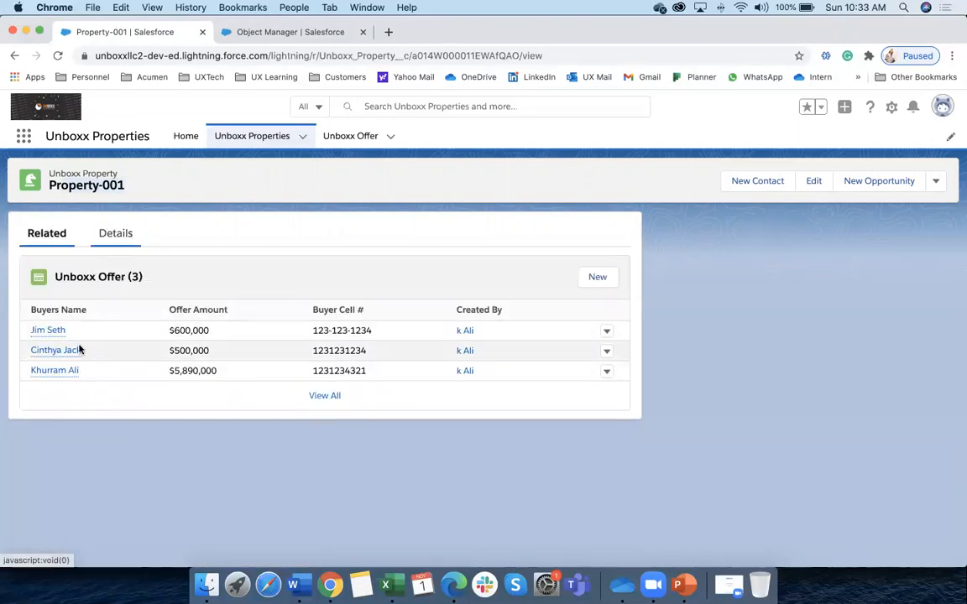
click(117, 235)
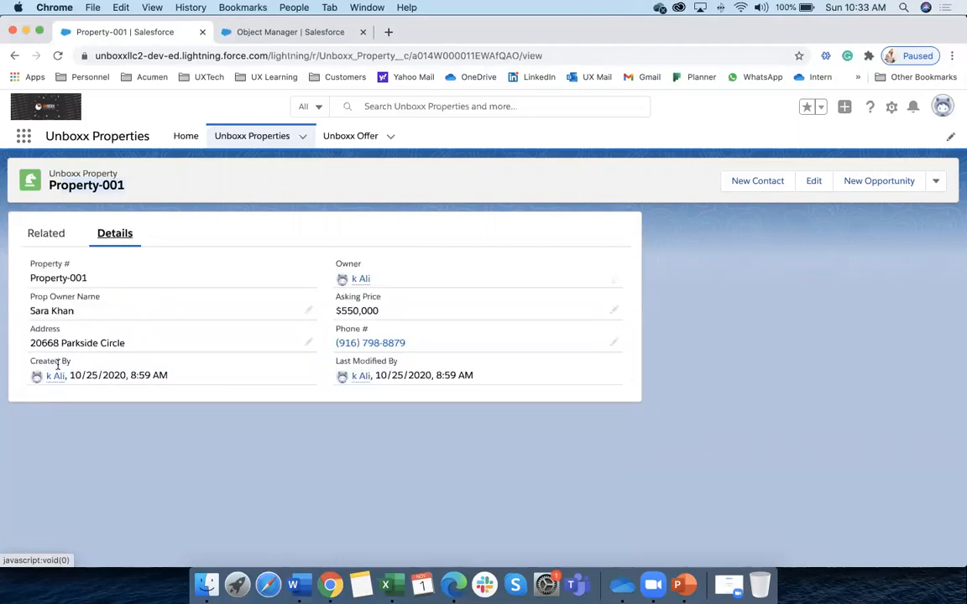
click(46, 233)
key(super+Tab)
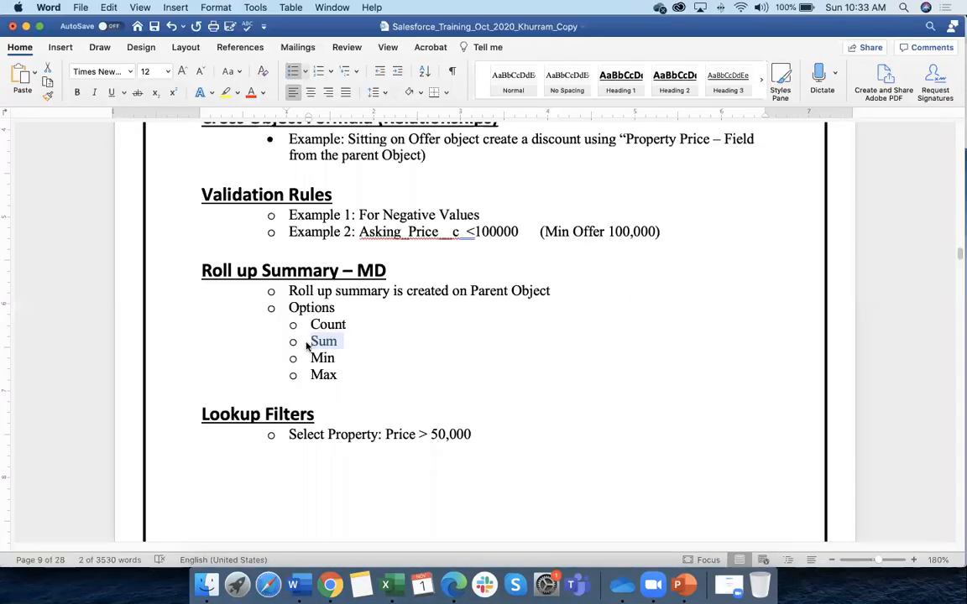
key(super+Tab)
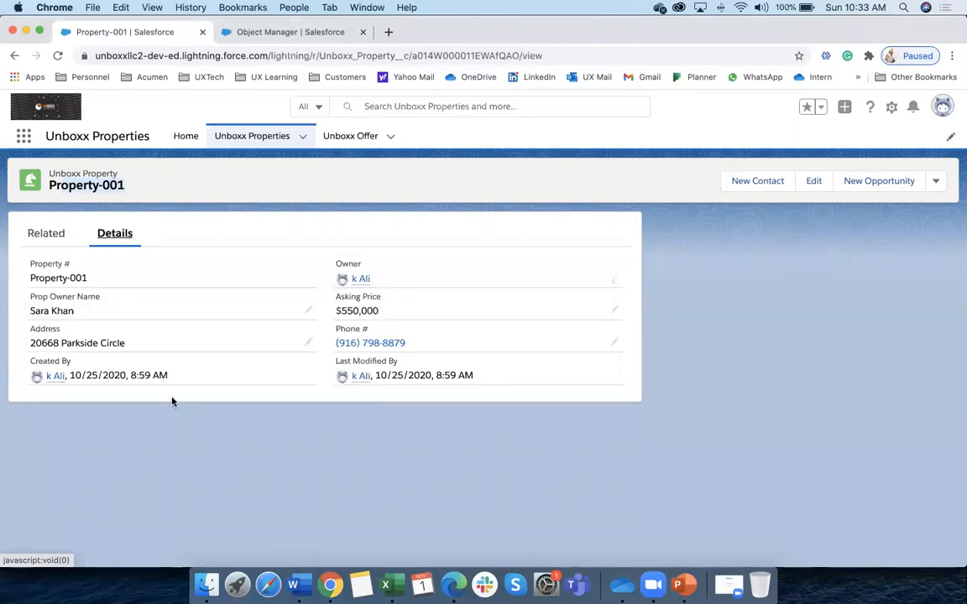
key(super+Tab)
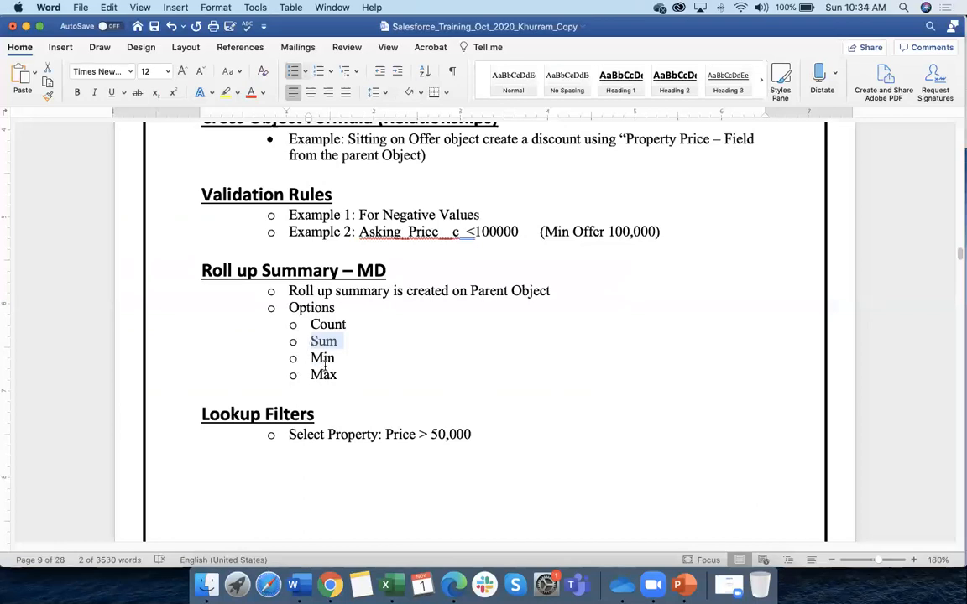
key(super+Tab)
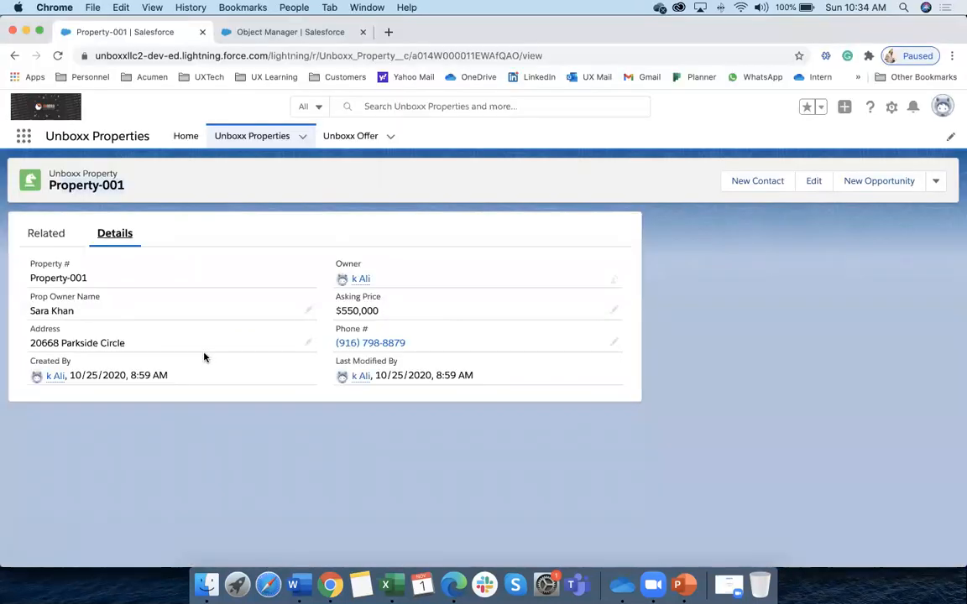
click(252, 135)
key(super+Tab)
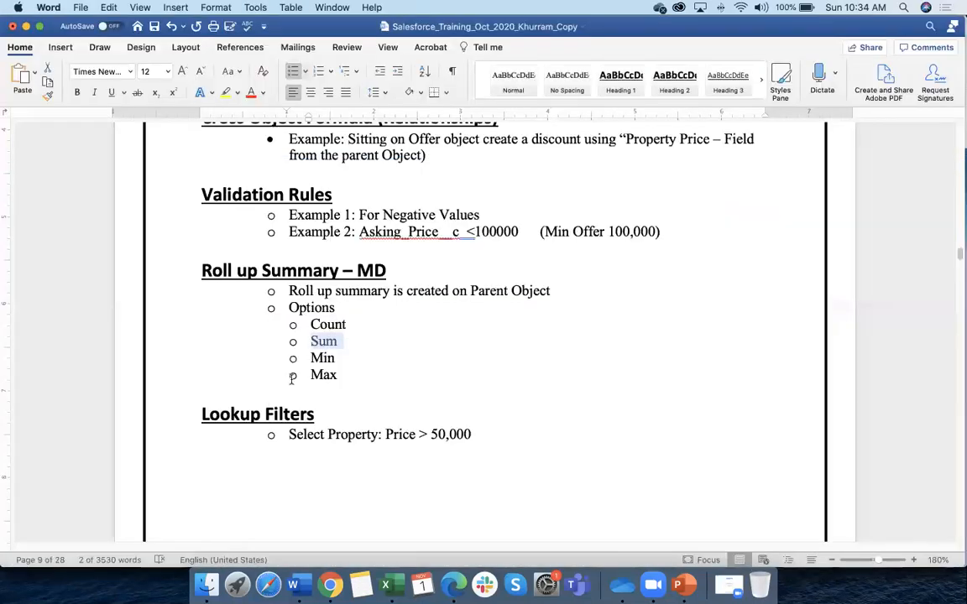
Select the Count, Sum, Min and Max bullets and scroll past to the Lookup Filters item
drag(339, 375, 310, 325)
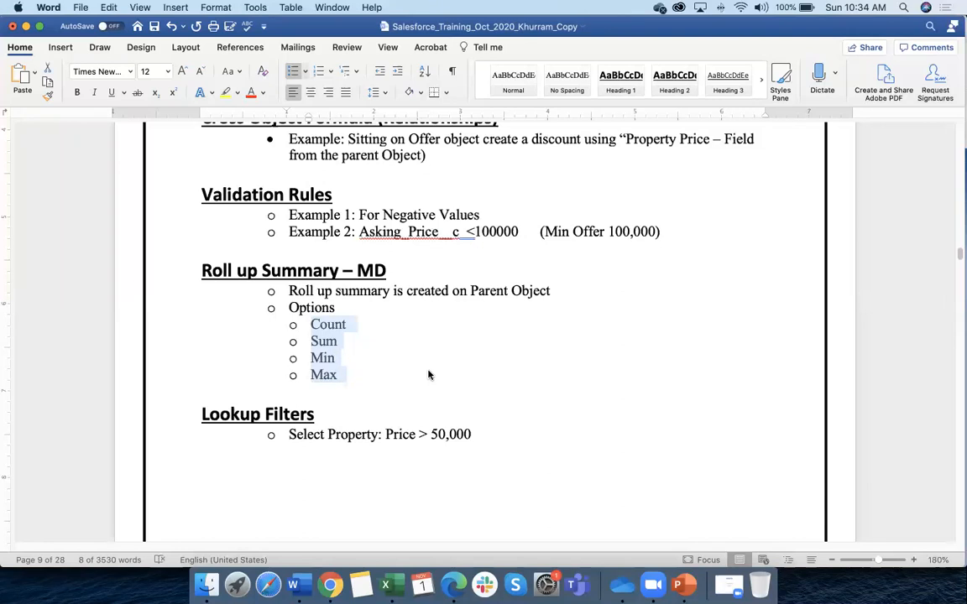
scroll(442, 373, down, 1)
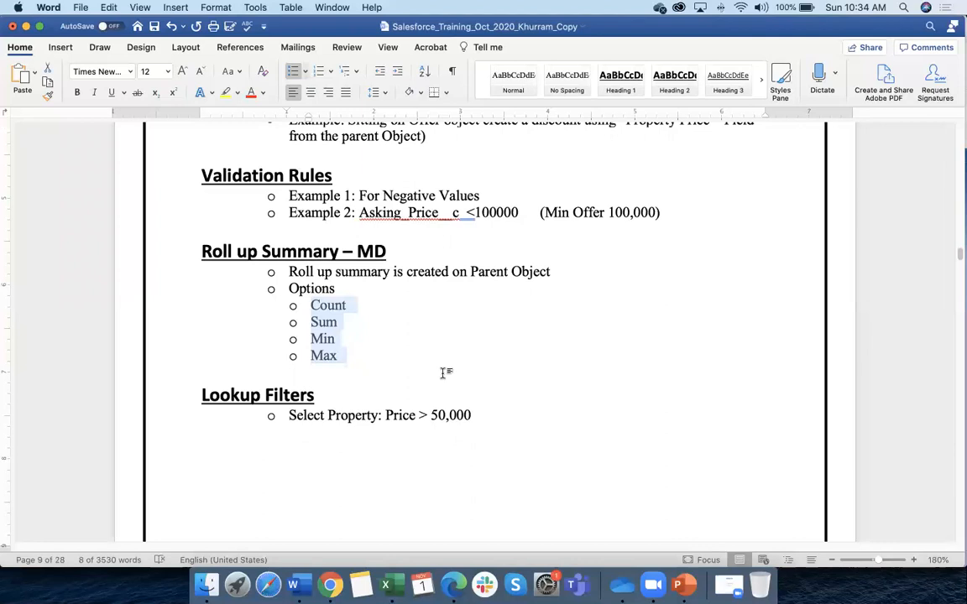
scroll(432, 376, down, 1)
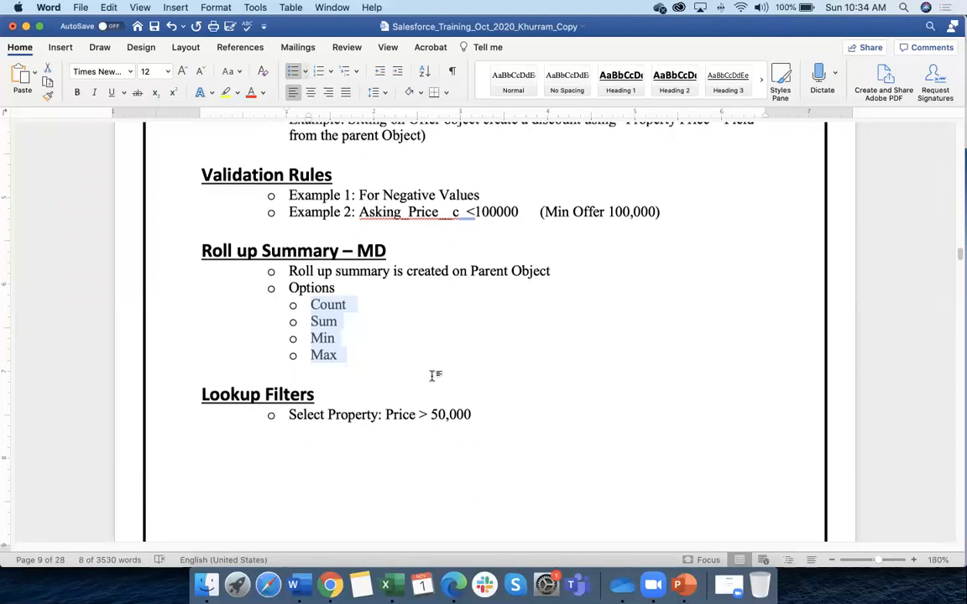
scroll(436, 375, up, 1)
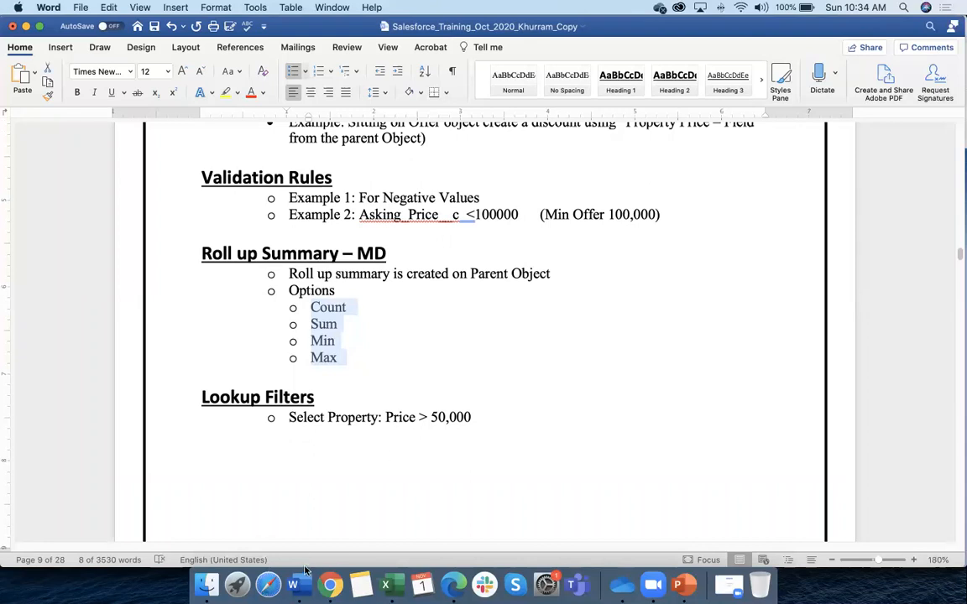
Reopen Property-001, review its three related offers and details, then open the Unboxx Offer list
click(330, 585)
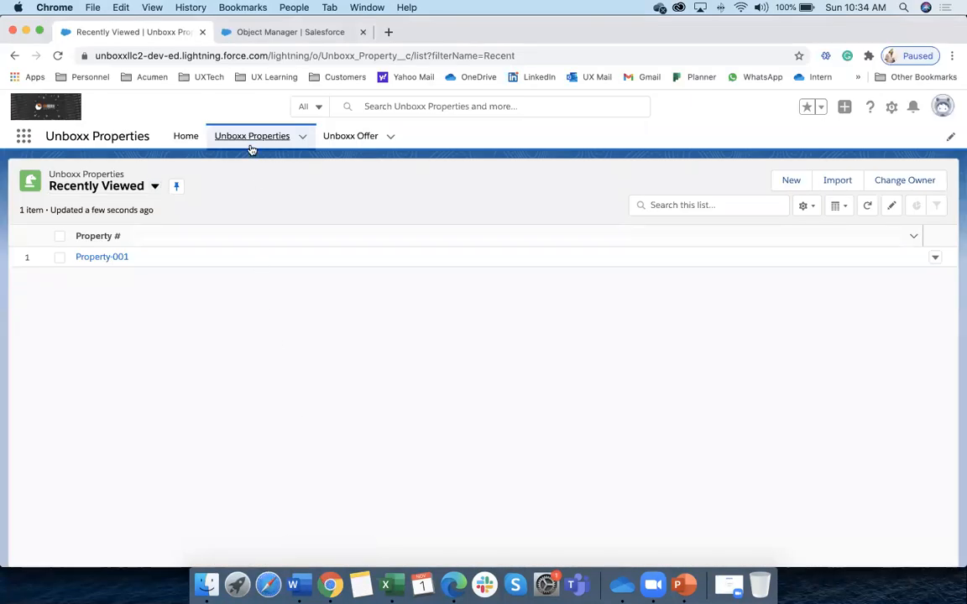
click(96, 259)
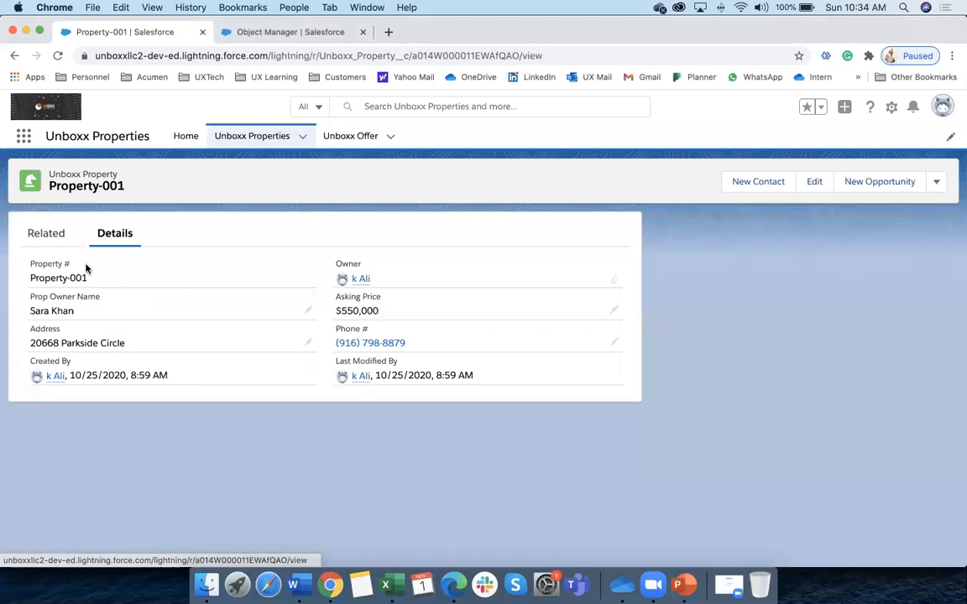
click(46, 234)
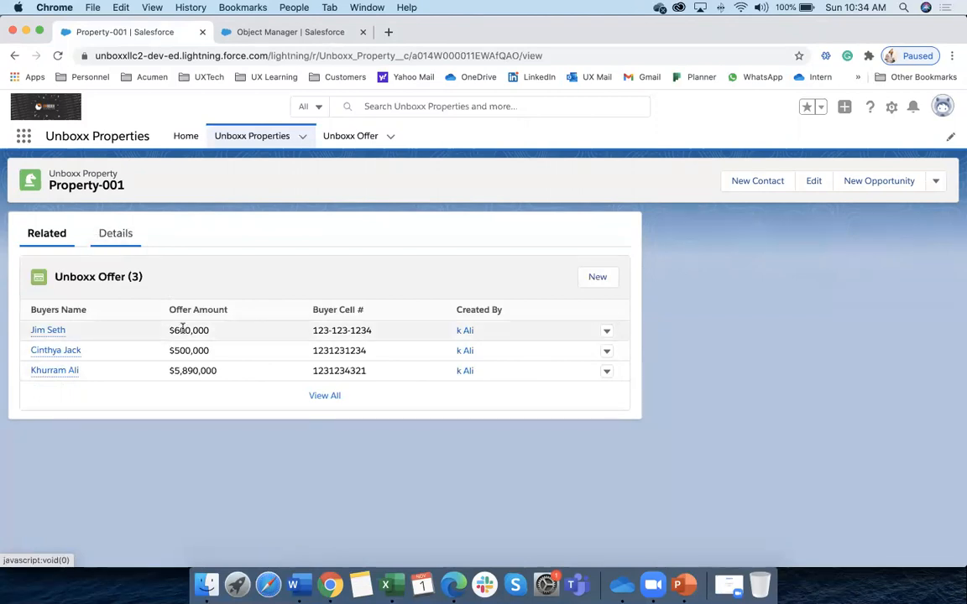
click(109, 236)
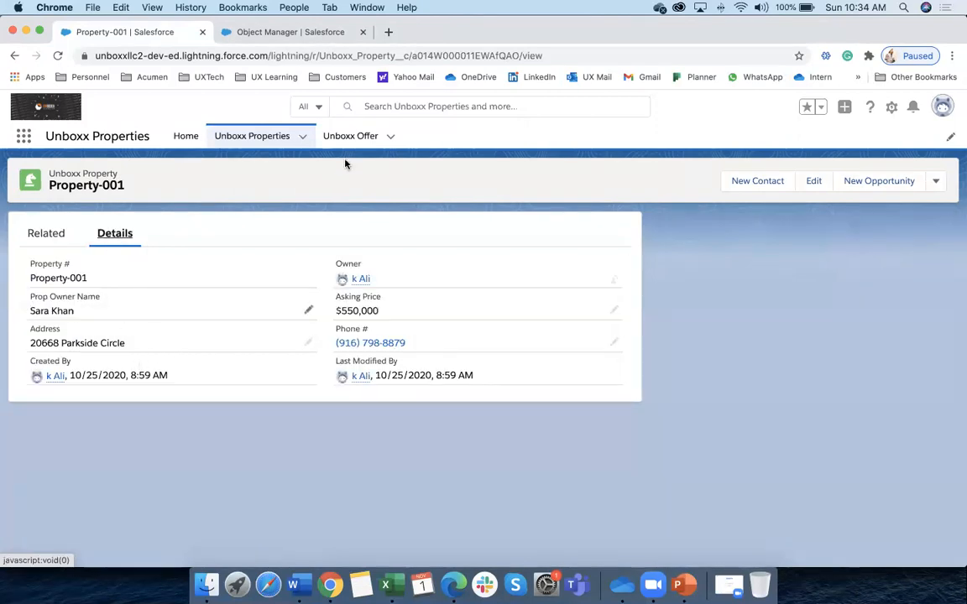
click(351, 137)
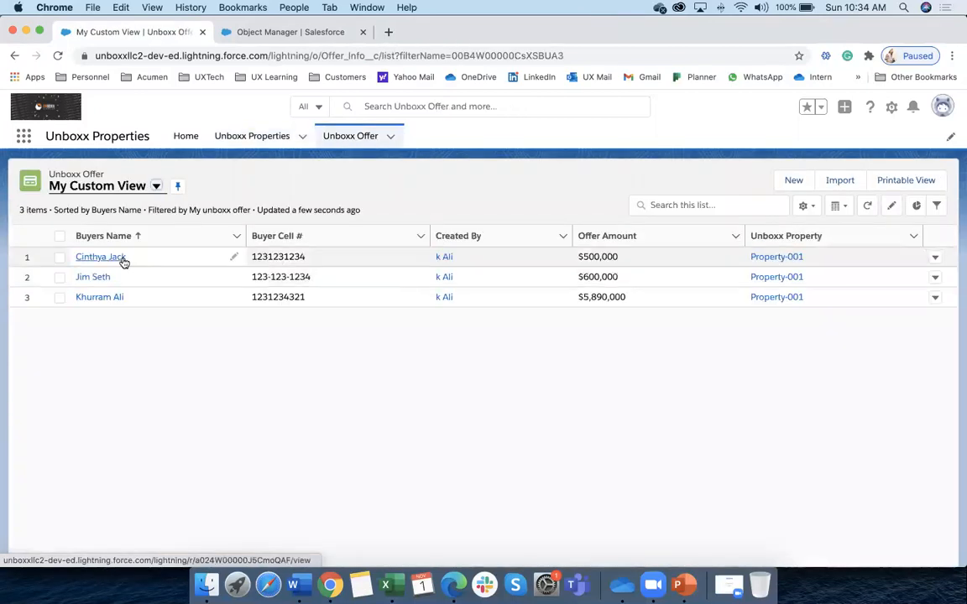
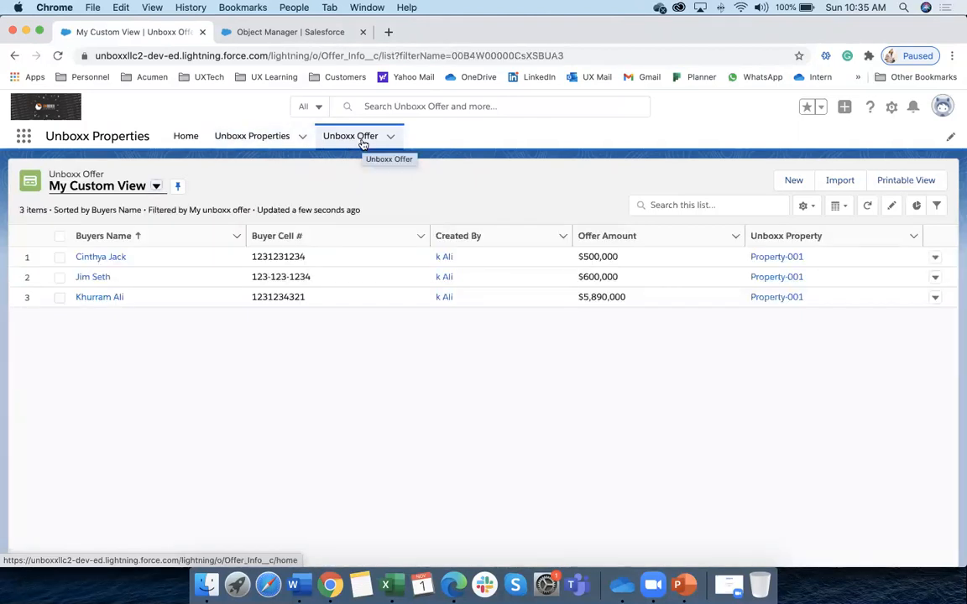
Open Property-001 from the Unboxx Properties list and review its details
click(252, 136)
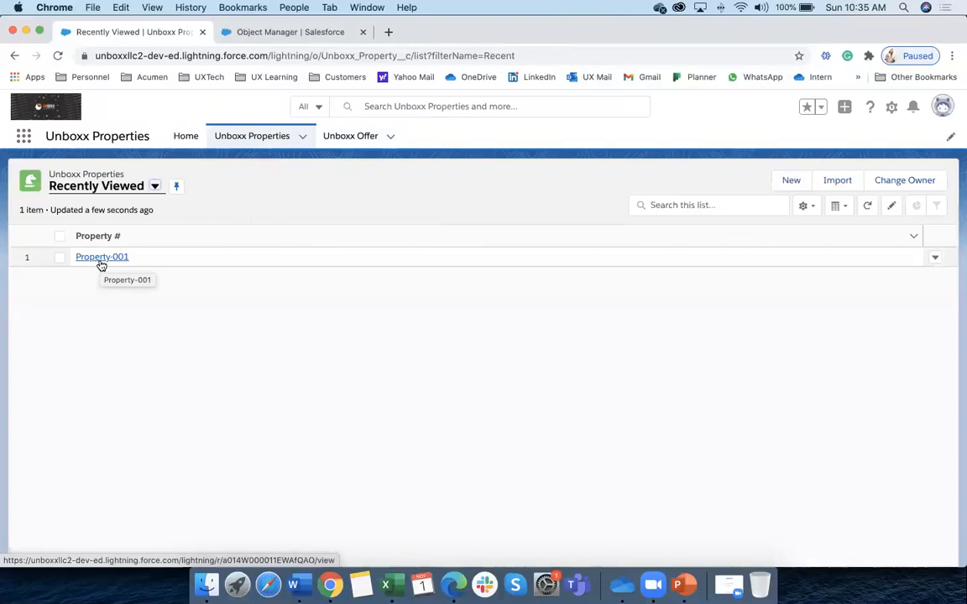
click(248, 141)
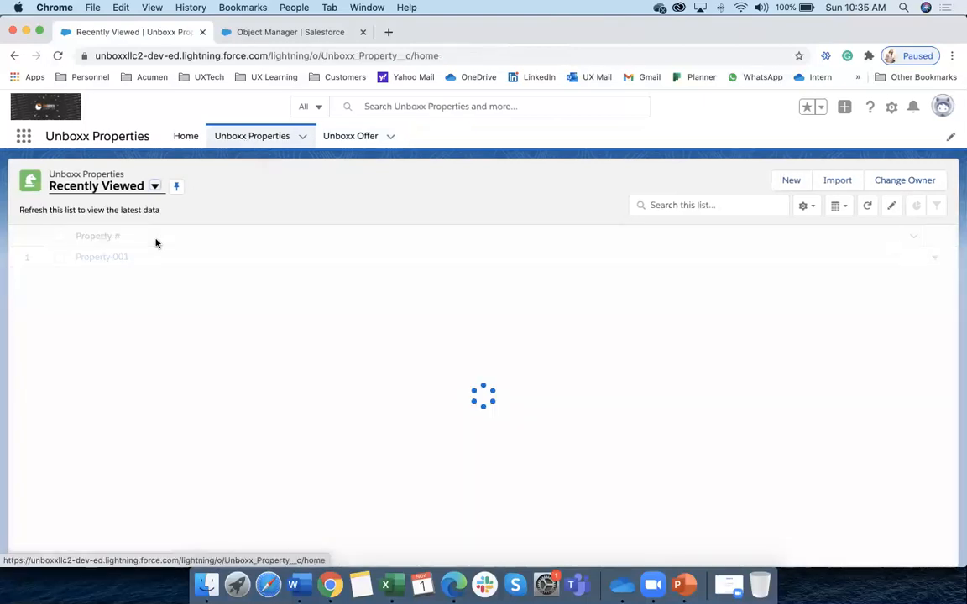
click(111, 257)
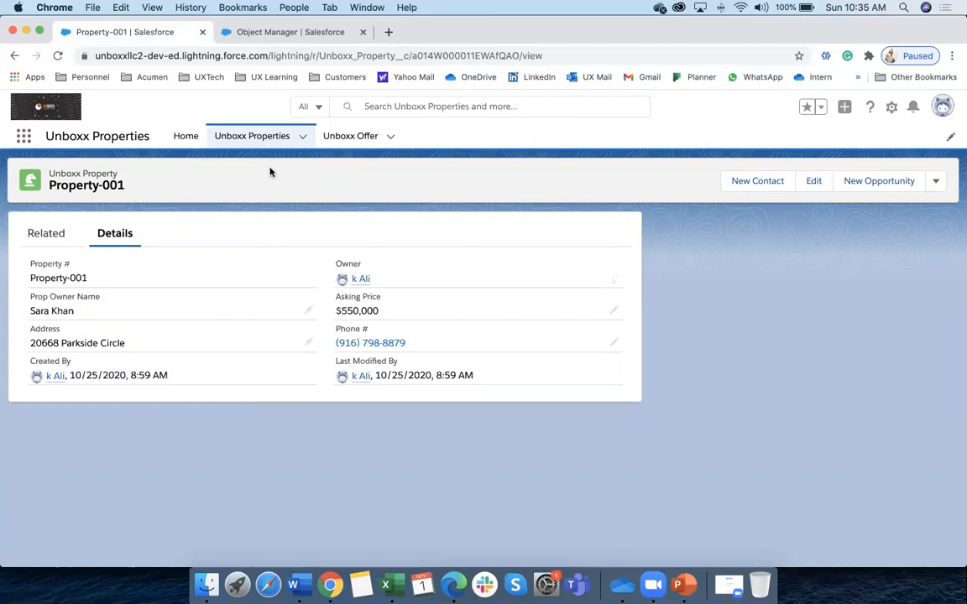
Return to the Unboxx Properties list and bring the Word training notes forward
click(272, 145)
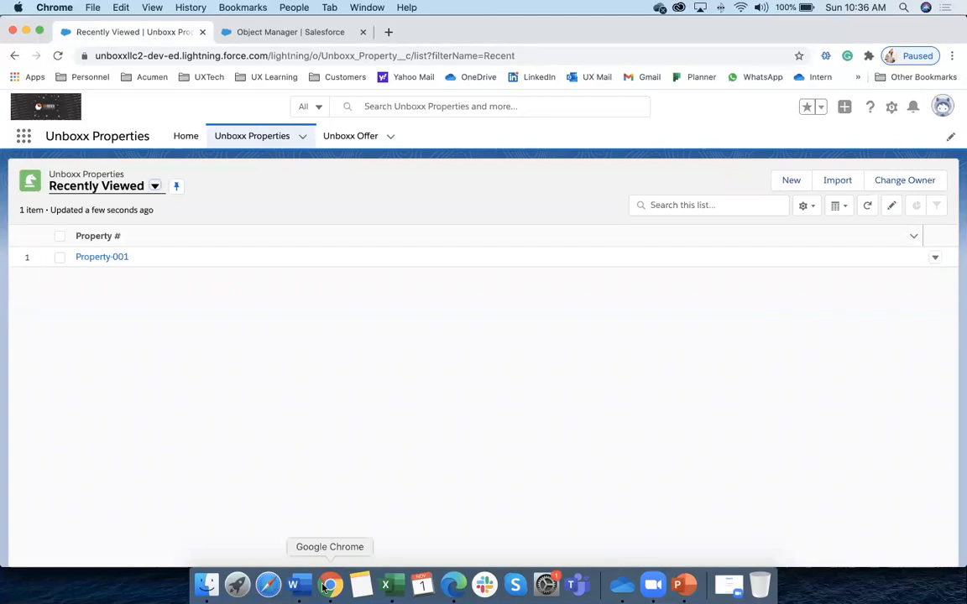
click(293, 585)
click(336, 331)
Highlight the Count, Sum, Min and Max roll-up options in the Word notes
drag(311, 307, 372, 307)
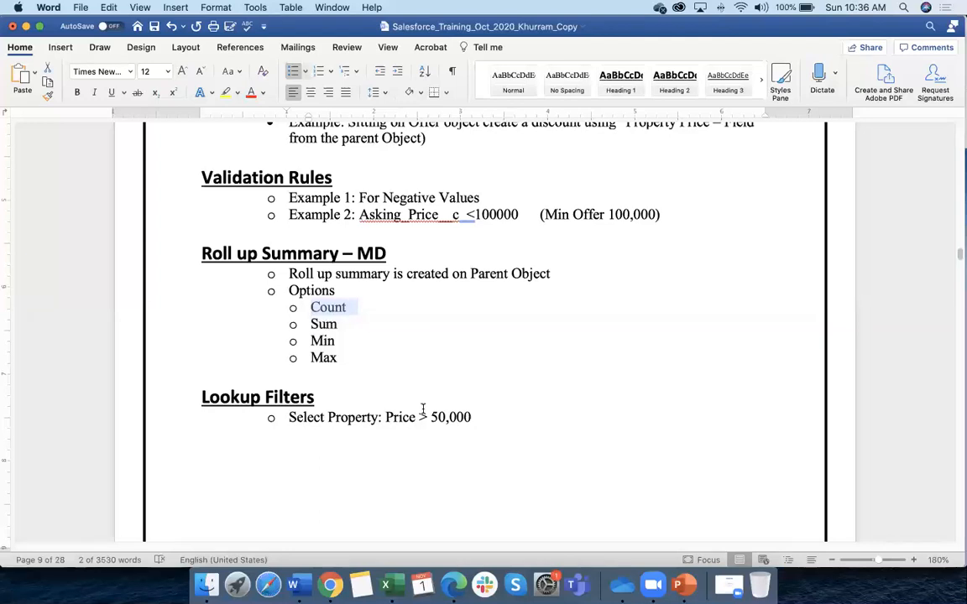
drag(309, 324, 336, 341)
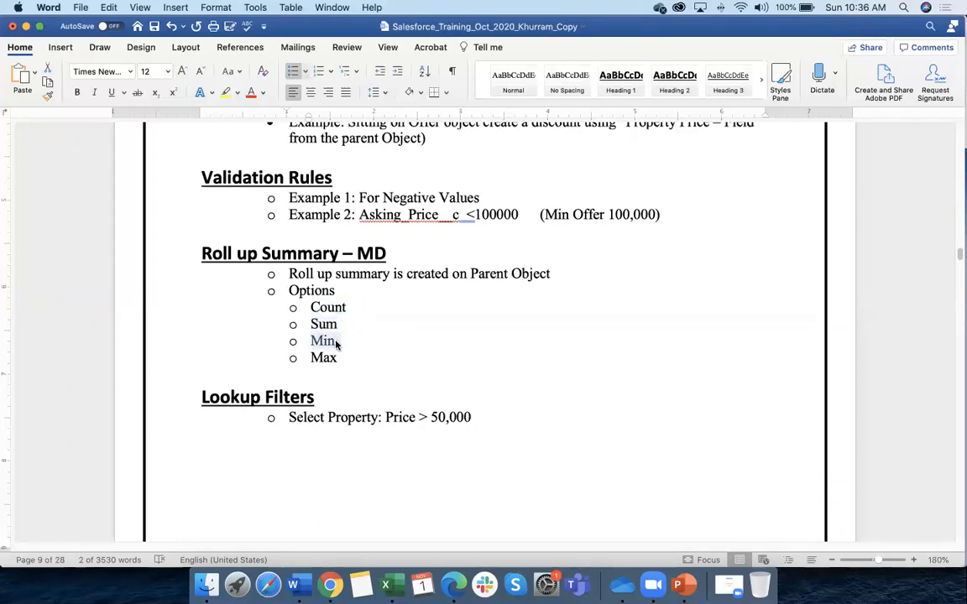
drag(311, 359, 351, 380)
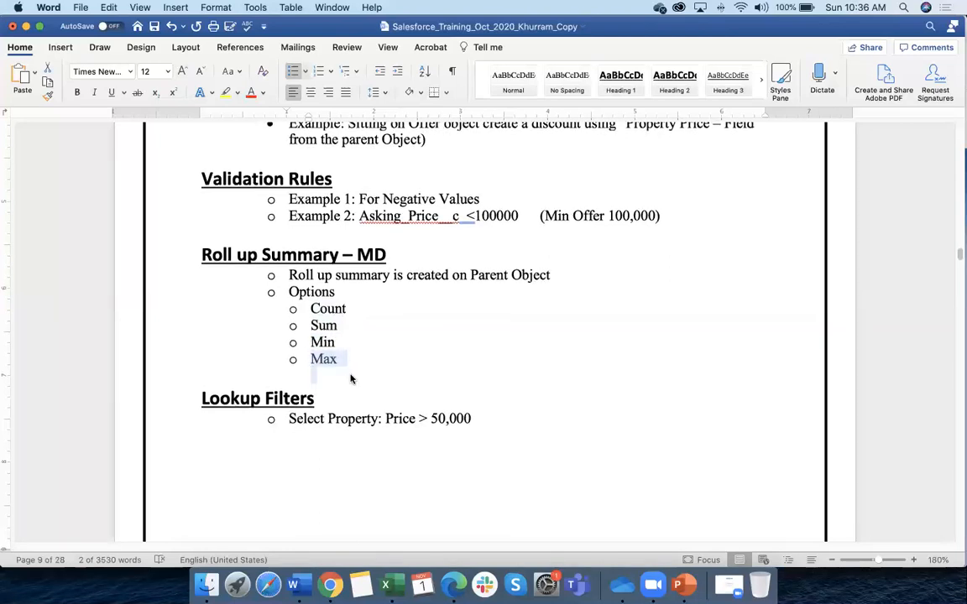
click(429, 376)
drag(290, 292, 341, 360)
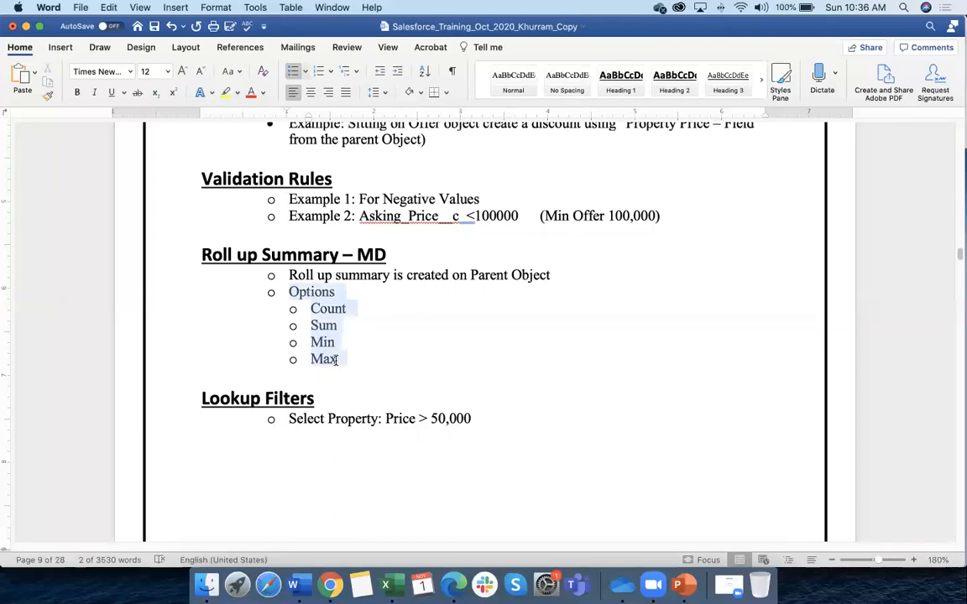
click(370, 330)
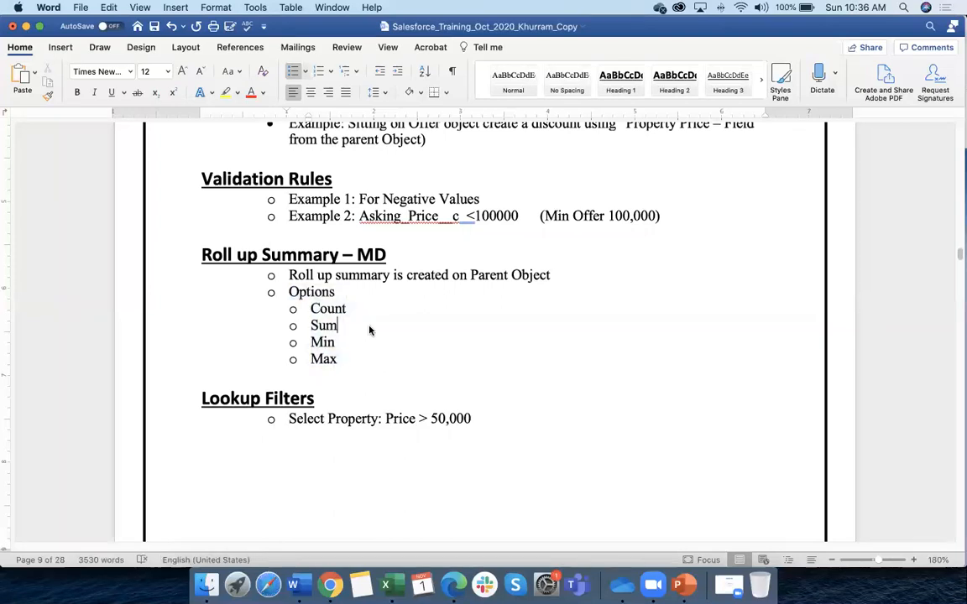
scroll(369, 328, down, 3)
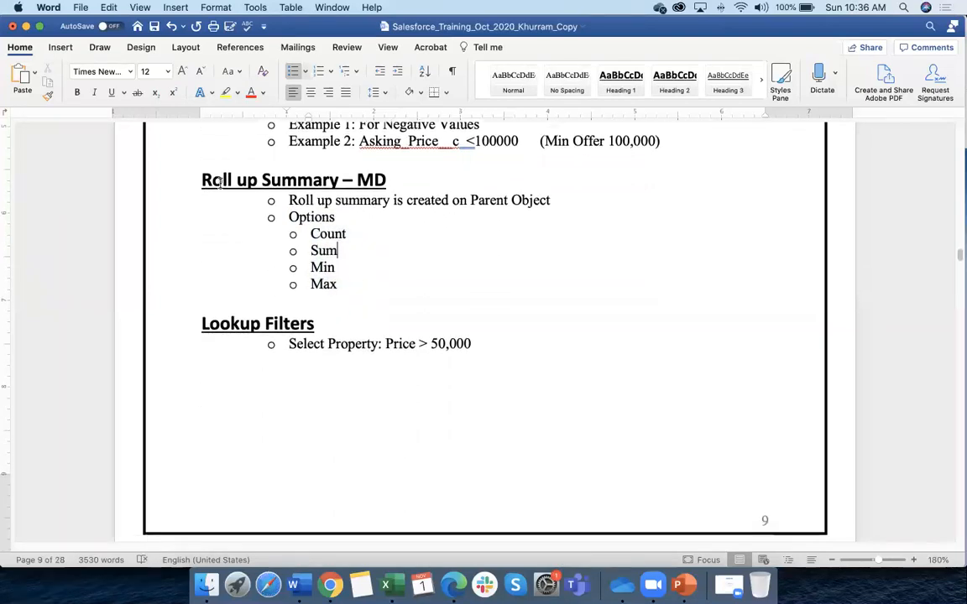
Append ' (On Parent Object)' after 'MD' in the Roll up Summary heading
drag(201, 180, 388, 179)
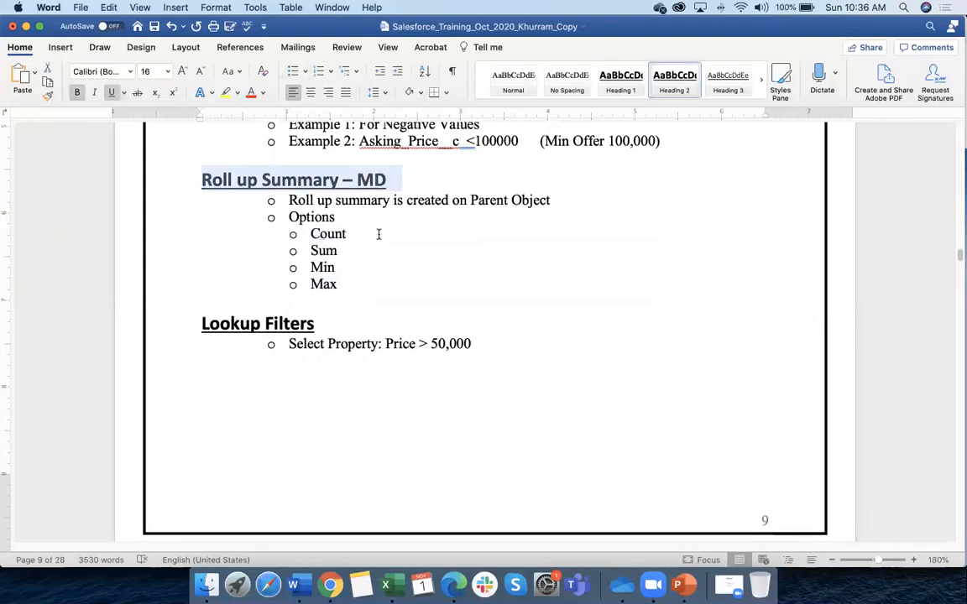
click(400, 178)
text((Pa)
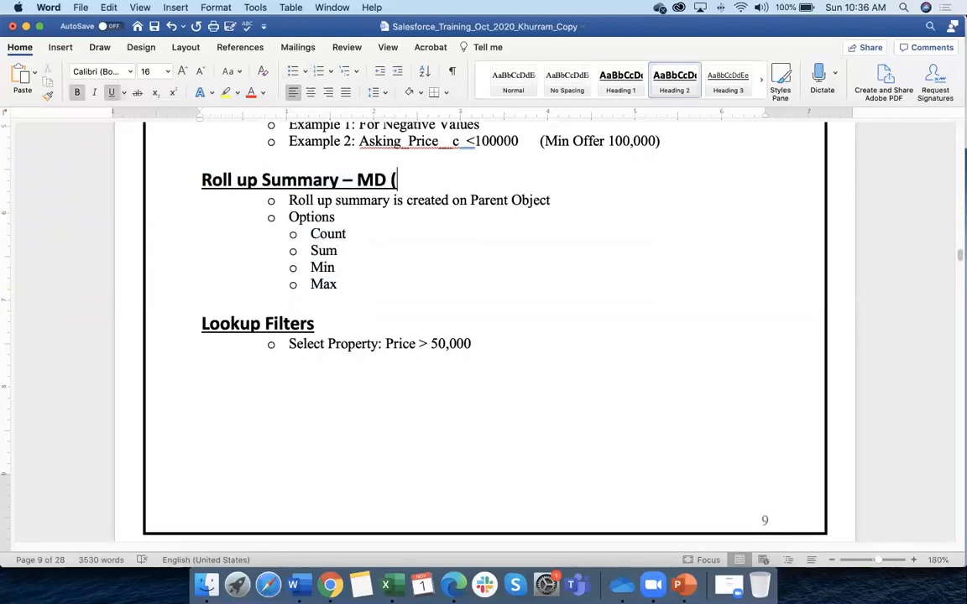
key(BackSpace)
key(BackSpace)
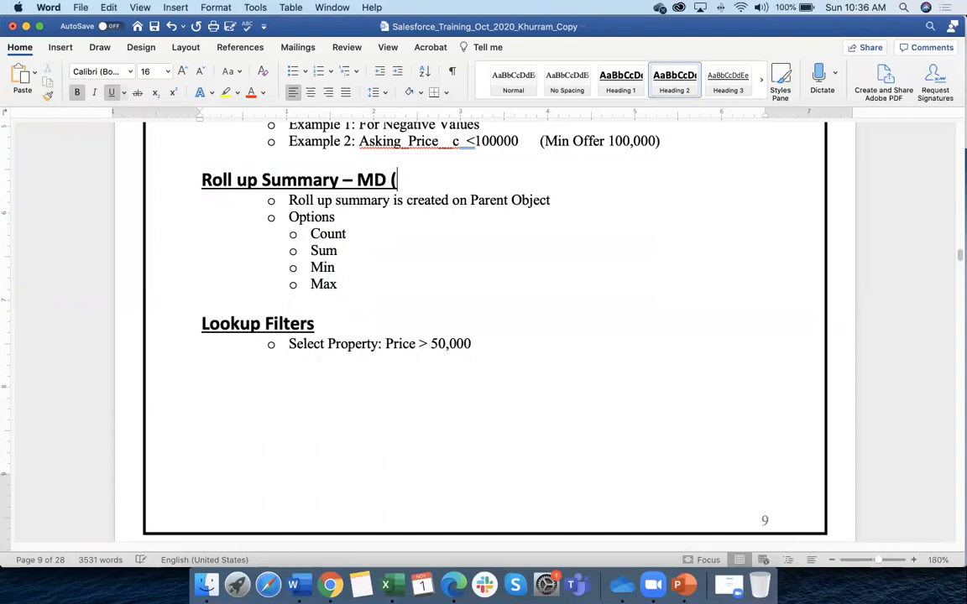
text(On Paren)
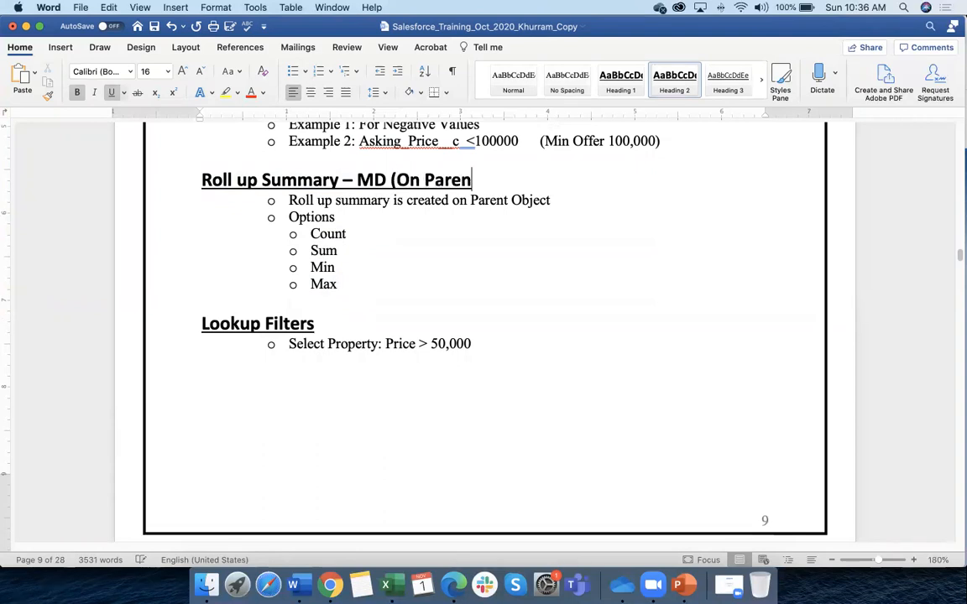
text(t Object)
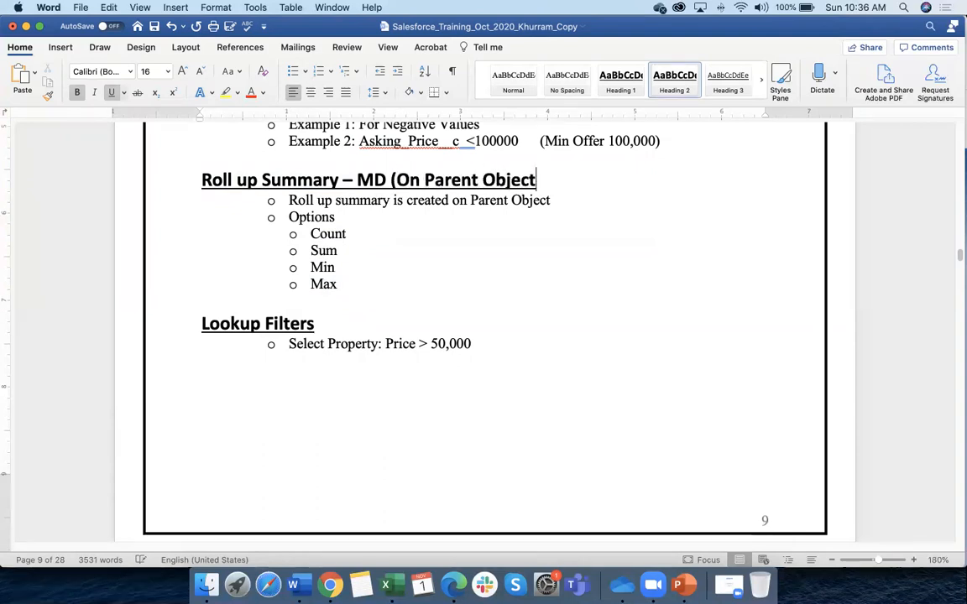
text())
click(378, 300)
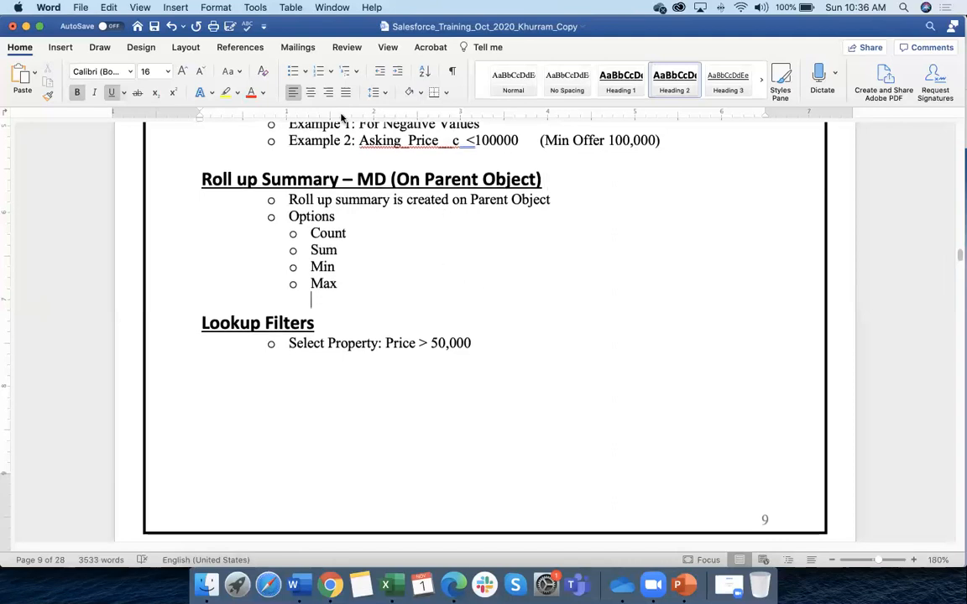
Back in Salesforce, Quick Find 'unboxx' in Object Manager
key(super+Tab)
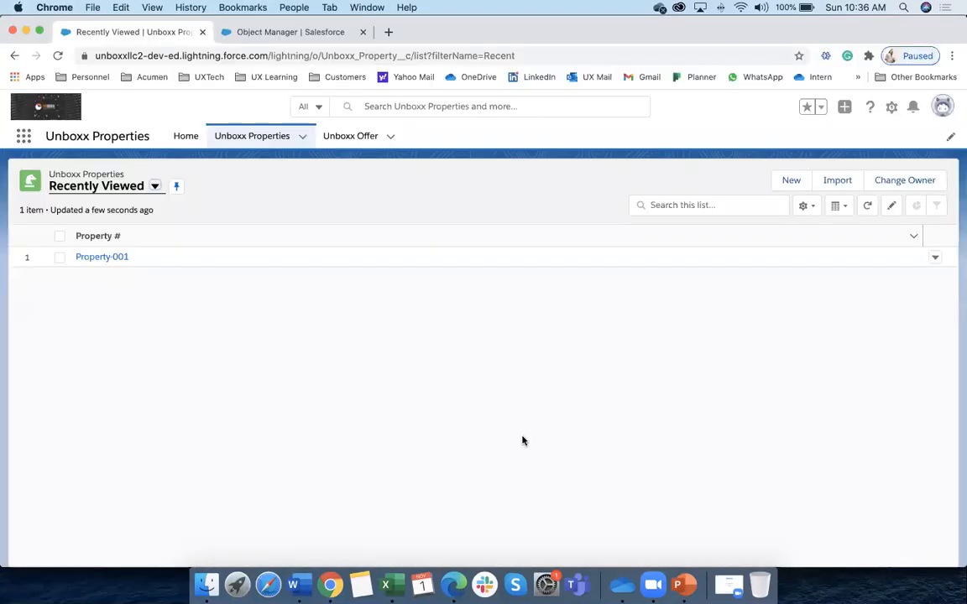
click(308, 32)
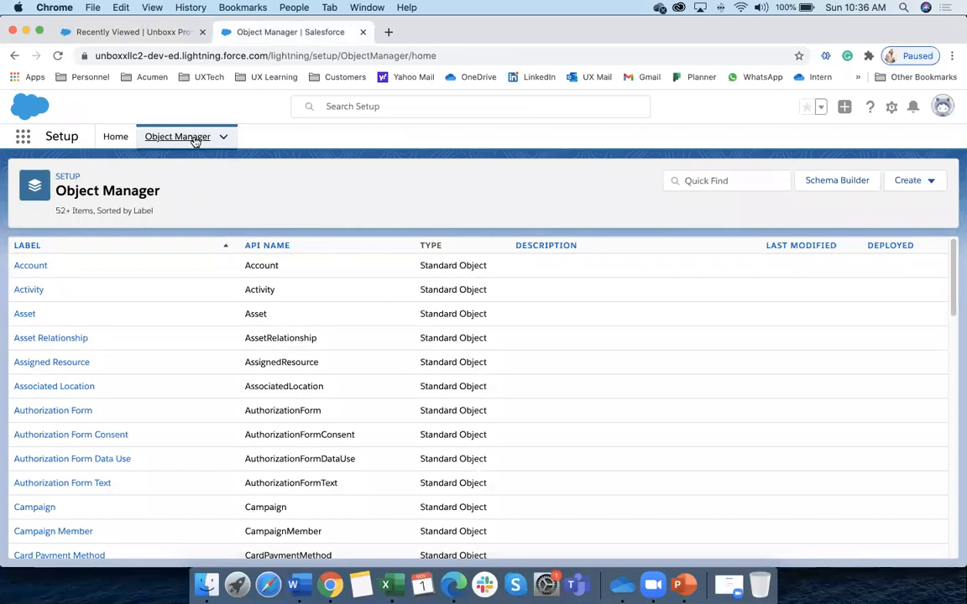
click(720, 181)
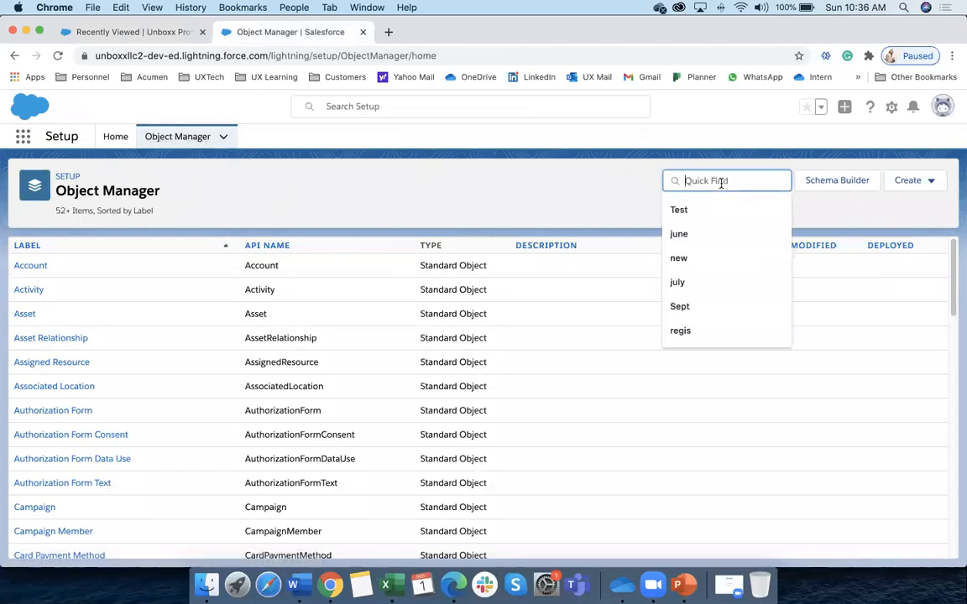
text(unboxx)
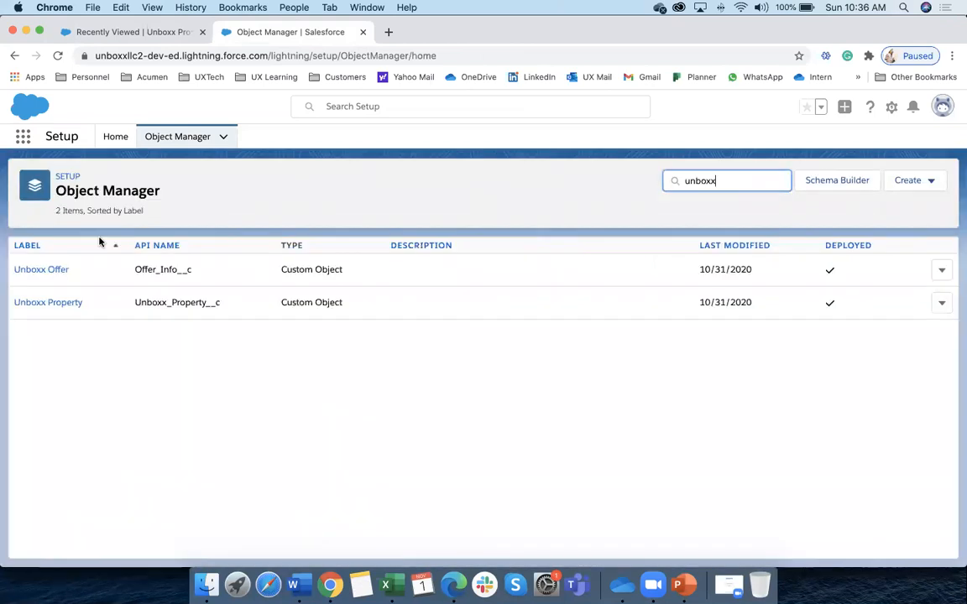
Start a new field on Unboxx Property's Fields & Relationships, then cancel it
click(60, 303)
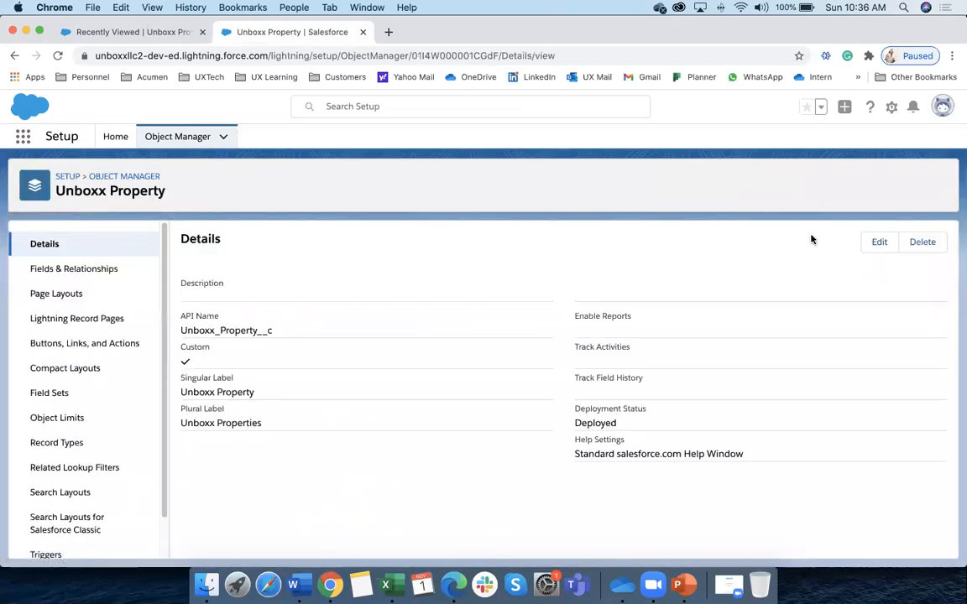
click(113, 277)
click(644, 243)
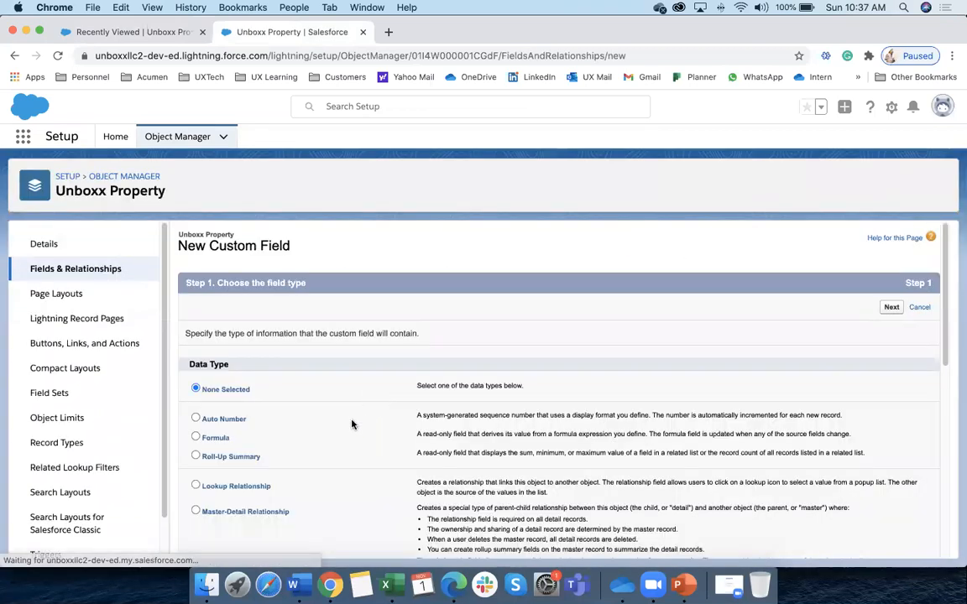
scroll(352, 423, down, 2)
scroll(351, 426, down, 1)
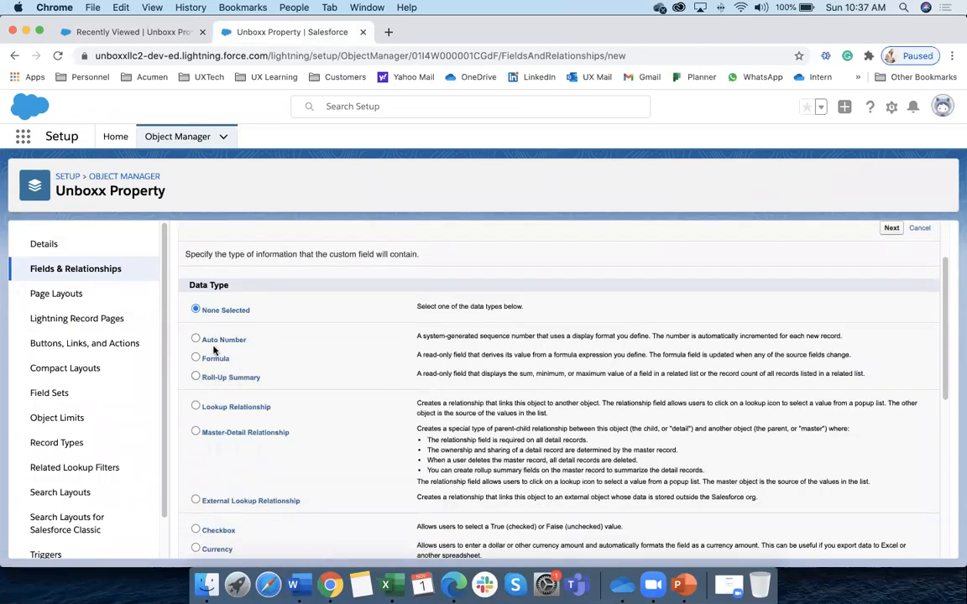
click(920, 228)
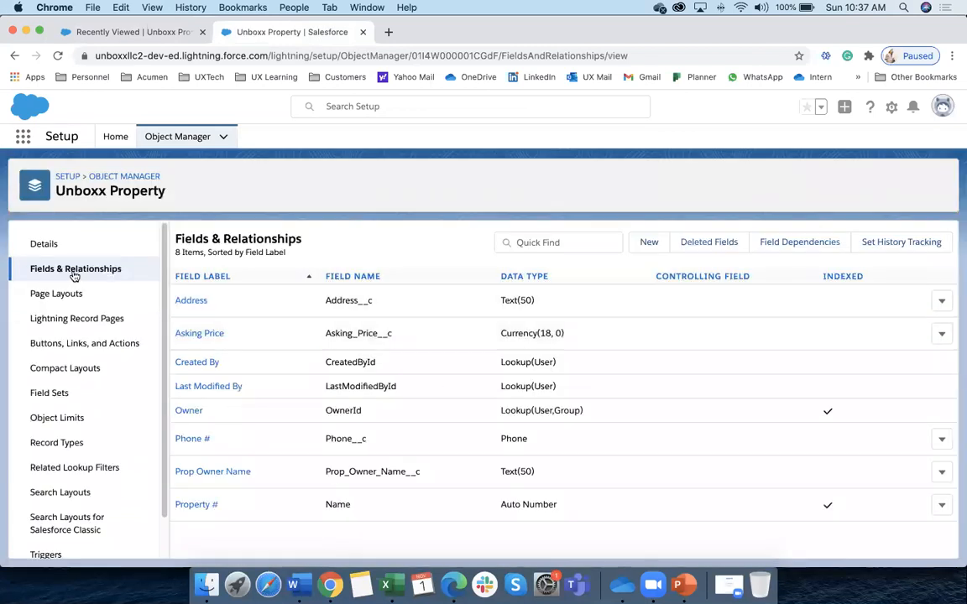
Return to the full Object Manager list and Quick Find 'unboxx' again
click(191, 136)
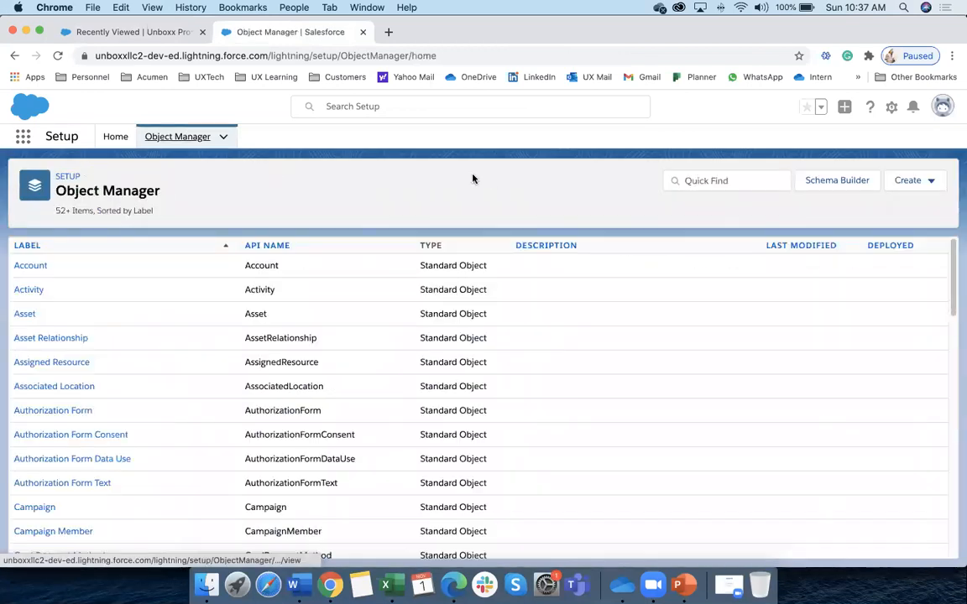
click(677, 180)
text(unboxx)
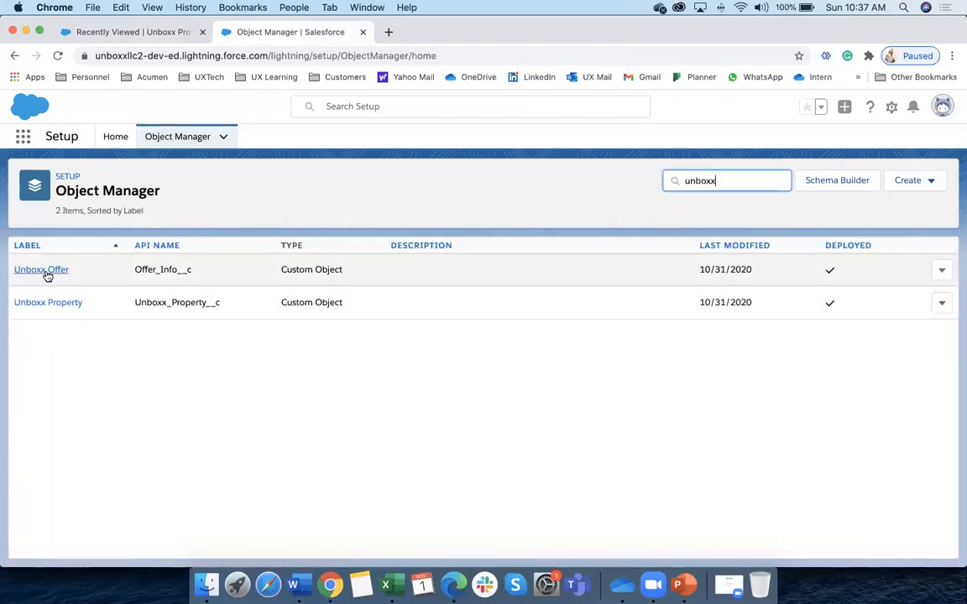
Look at the new custom field wizard on Unboxx Offer, then return to its field list
click(42, 269)
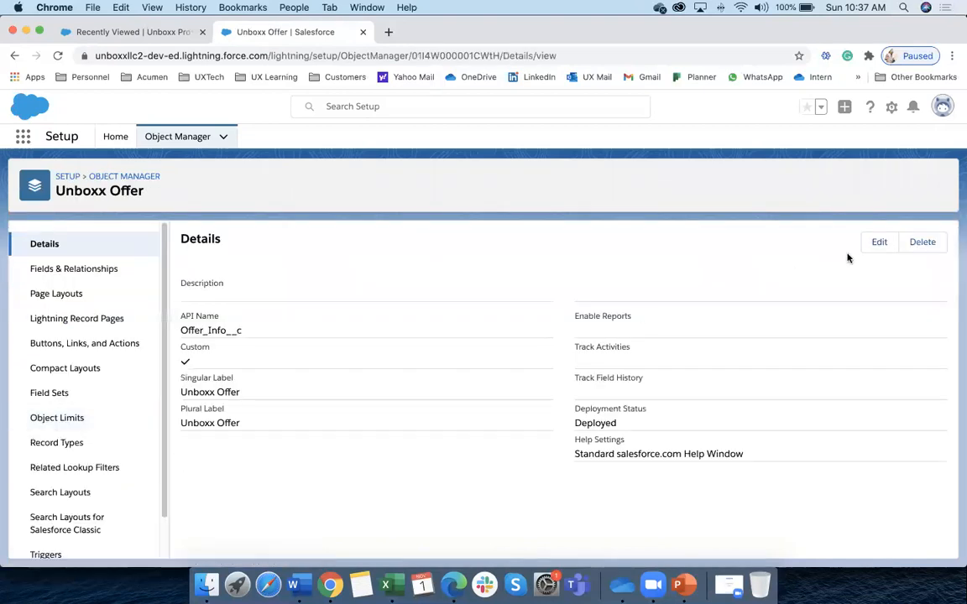
click(156, 270)
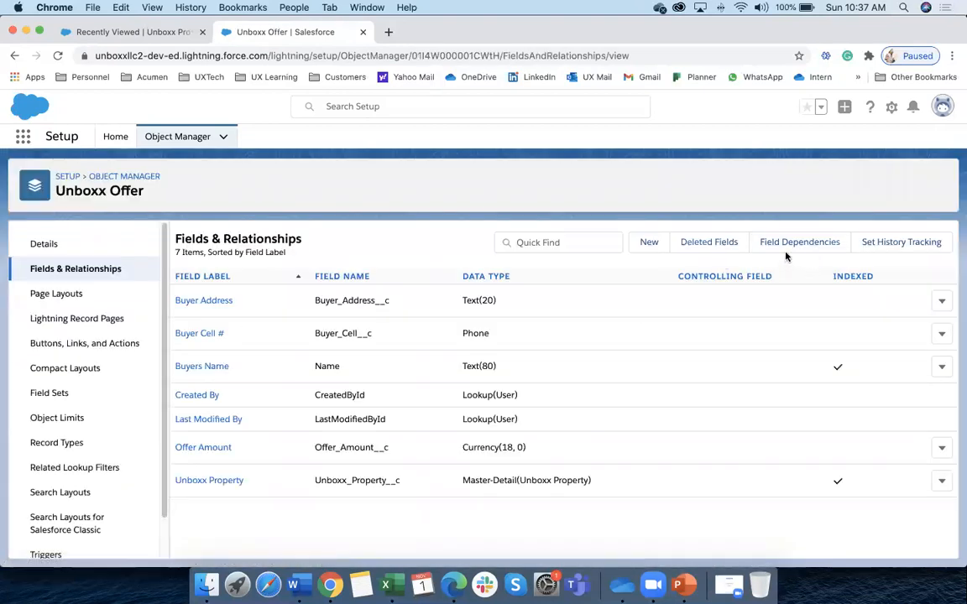
click(648, 247)
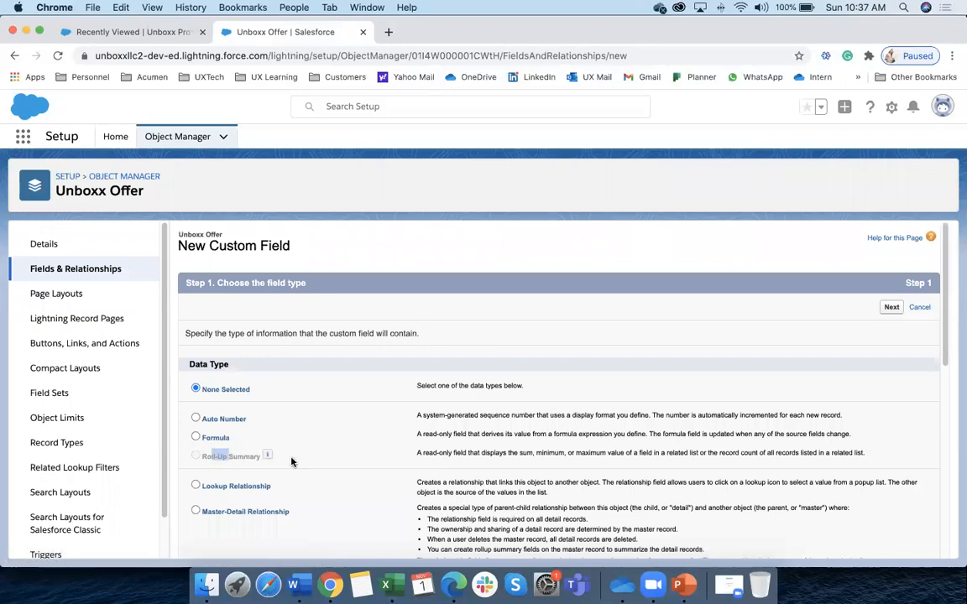
scroll(306, 466, down, 2)
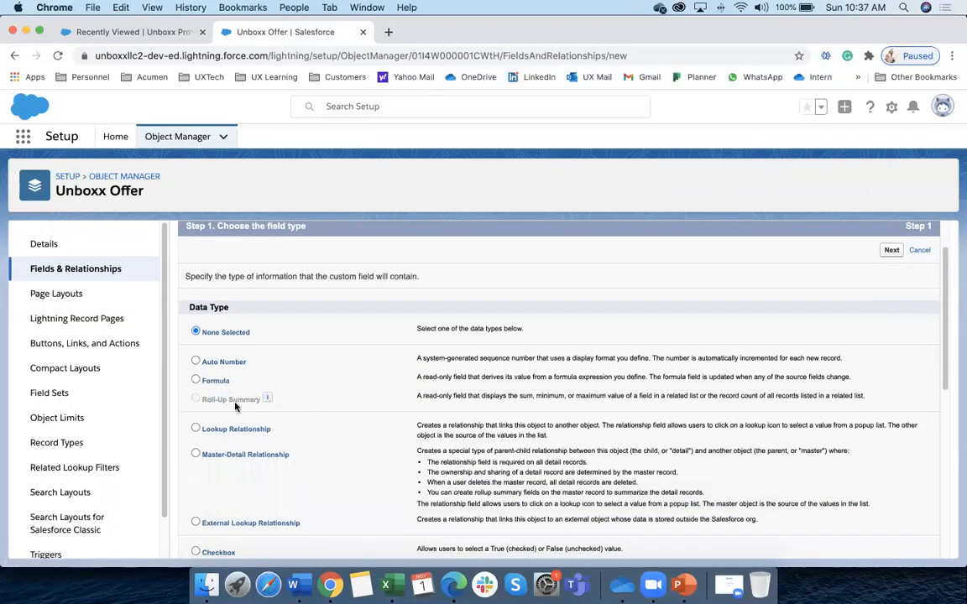
click(67, 269)
Via Quick Find 'Unboxx', start a new Roll-Up Summary field on Unboxx Property
click(178, 136)
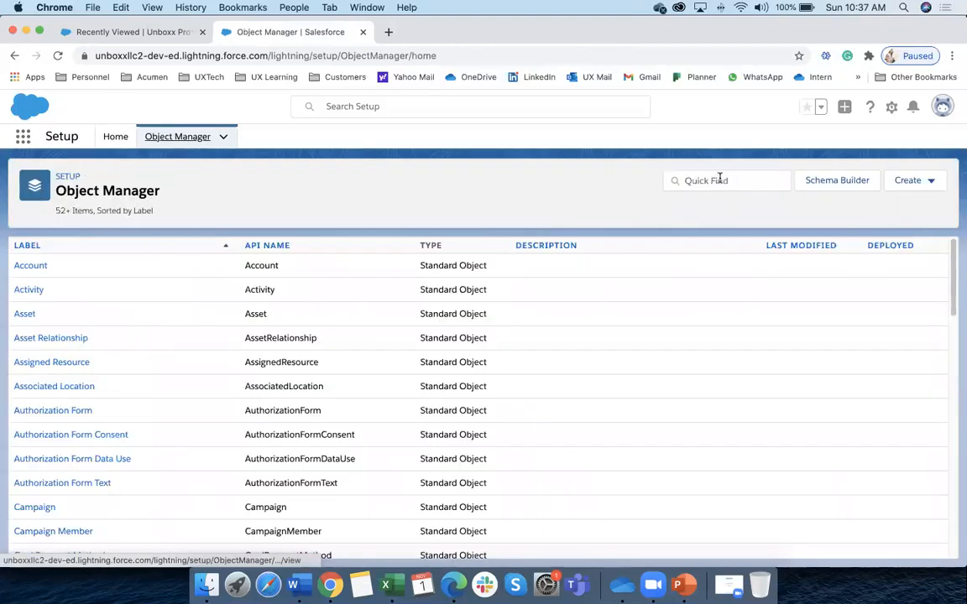
click(724, 183)
text(Unboxx)
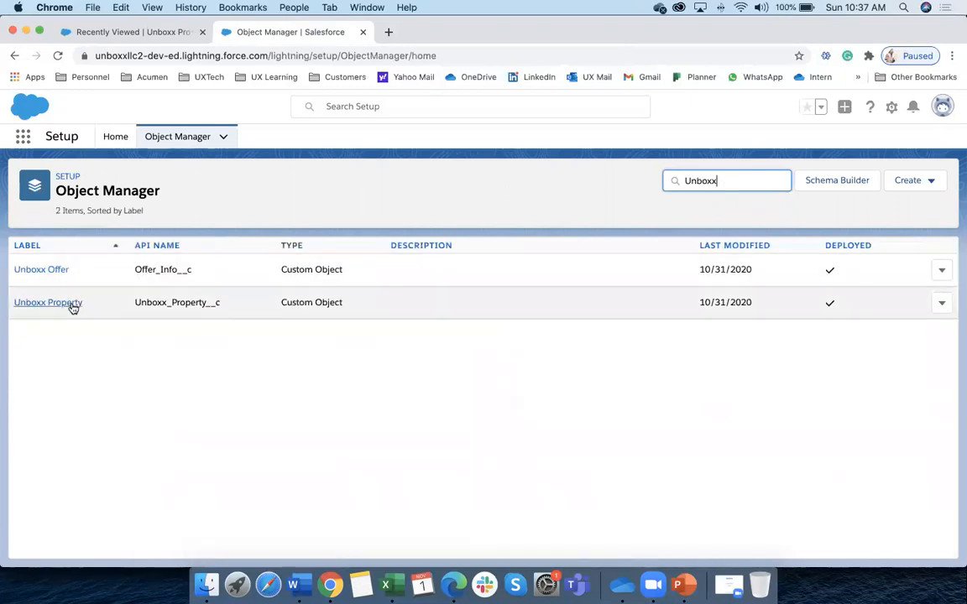
click(73, 303)
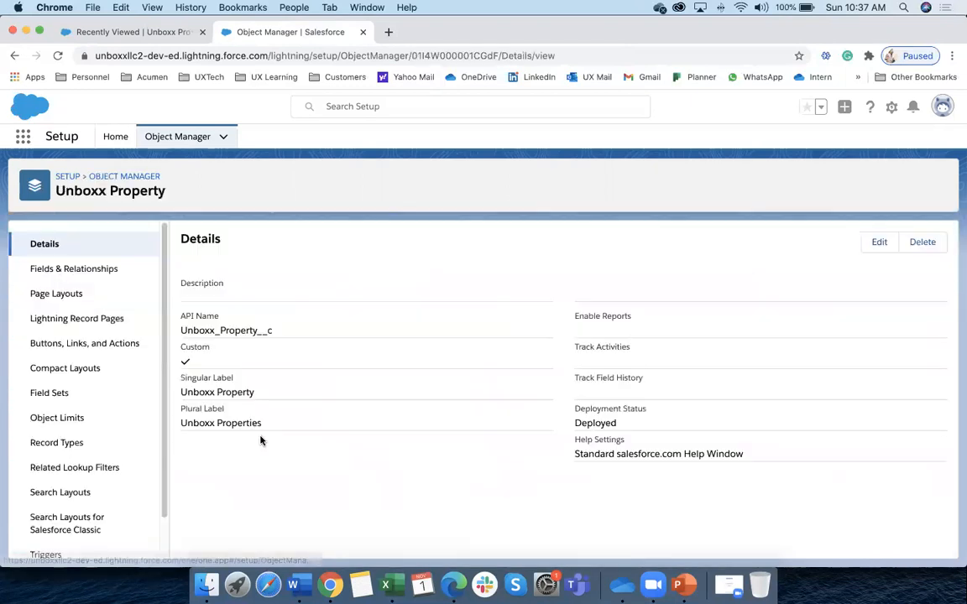
click(101, 271)
click(646, 245)
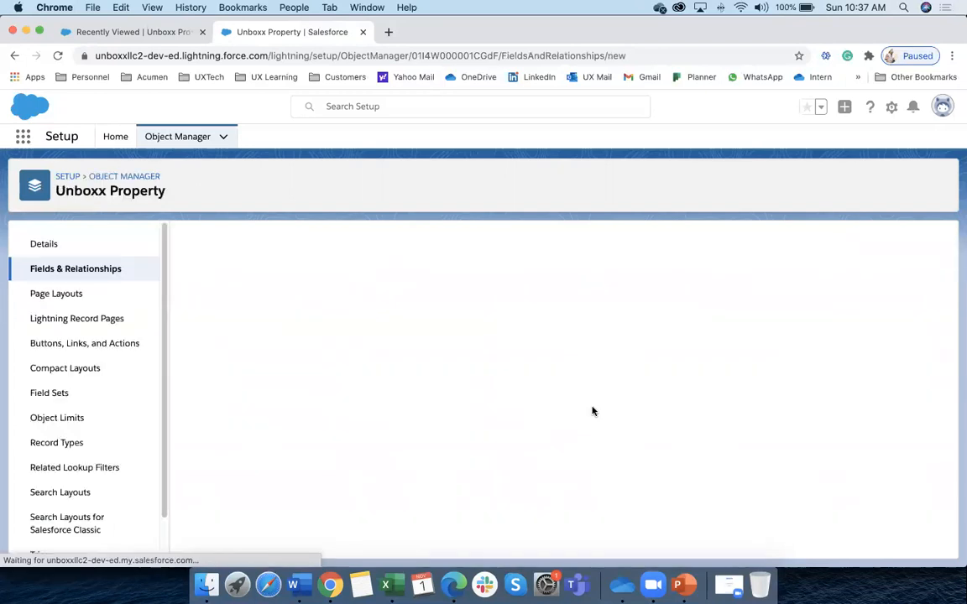
scroll(317, 394, down, 2)
click(240, 396)
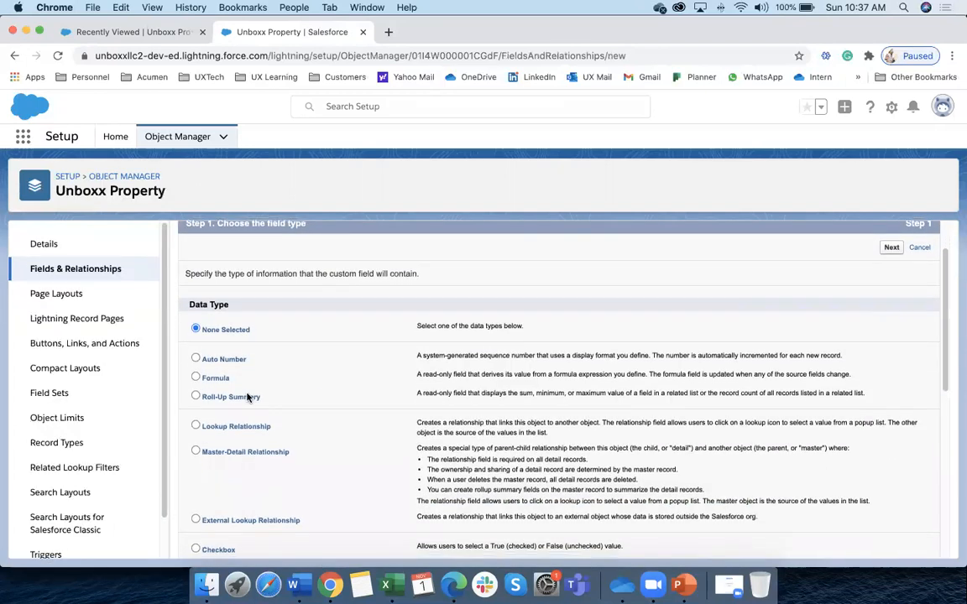
Label the roll-up field 'Total Offers (Count)' and let its name fill in
click(891, 246)
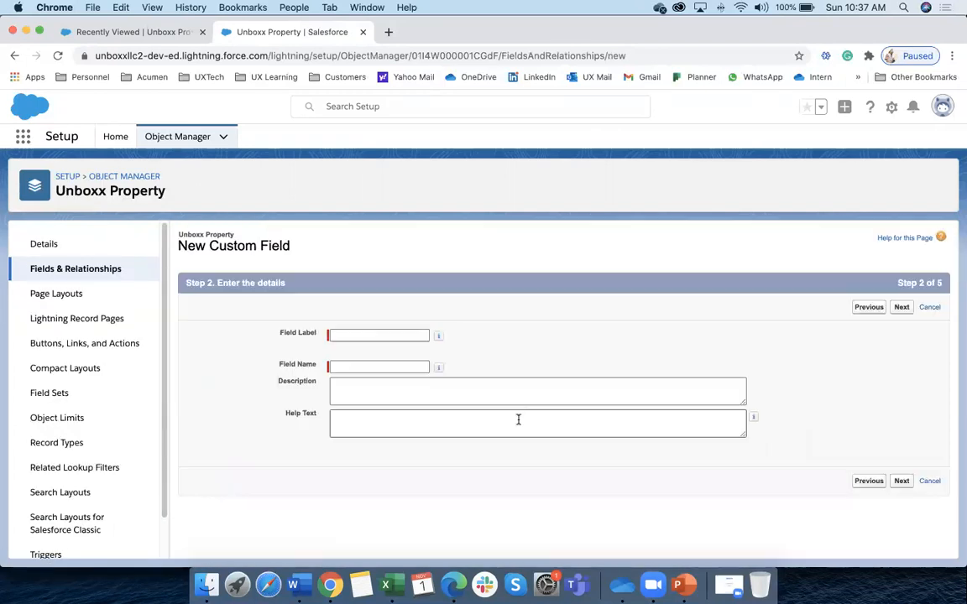
click(370, 335)
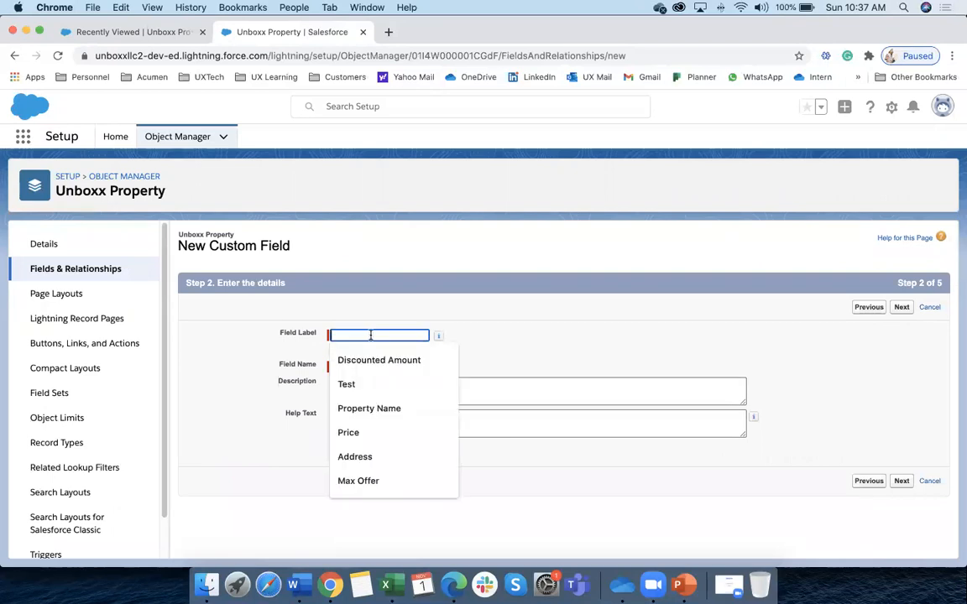
text(Total Offers )
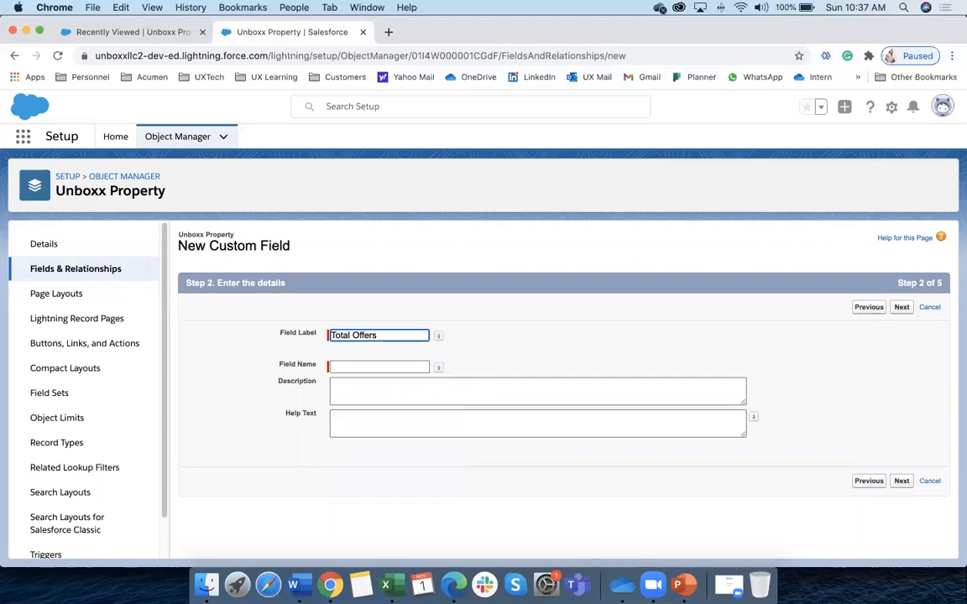
text((Count))
click(492, 398)
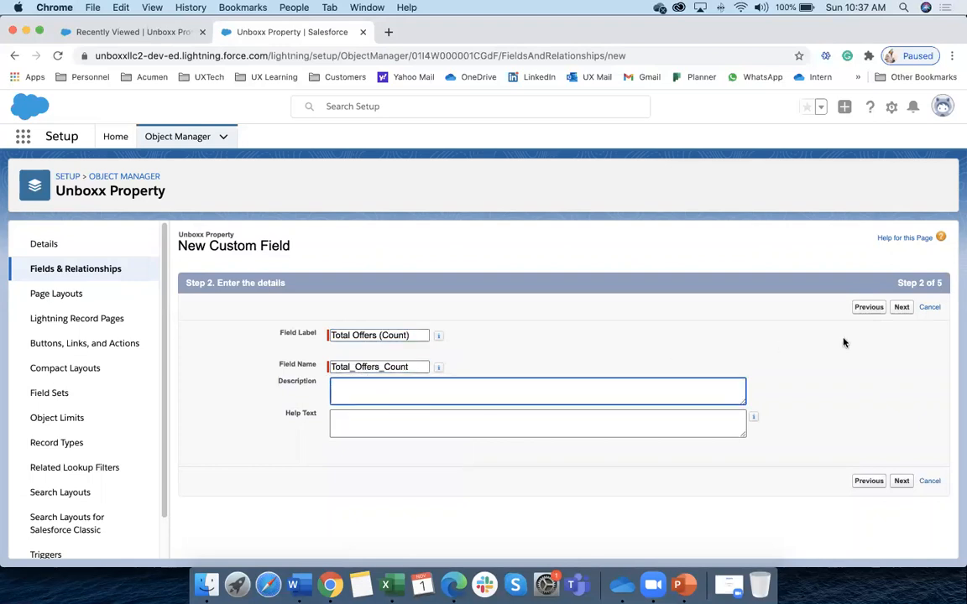
click(901, 308)
Make it COUNT Unboxx Offer records and save it with Save & New
scroll(301, 375, down, 1)
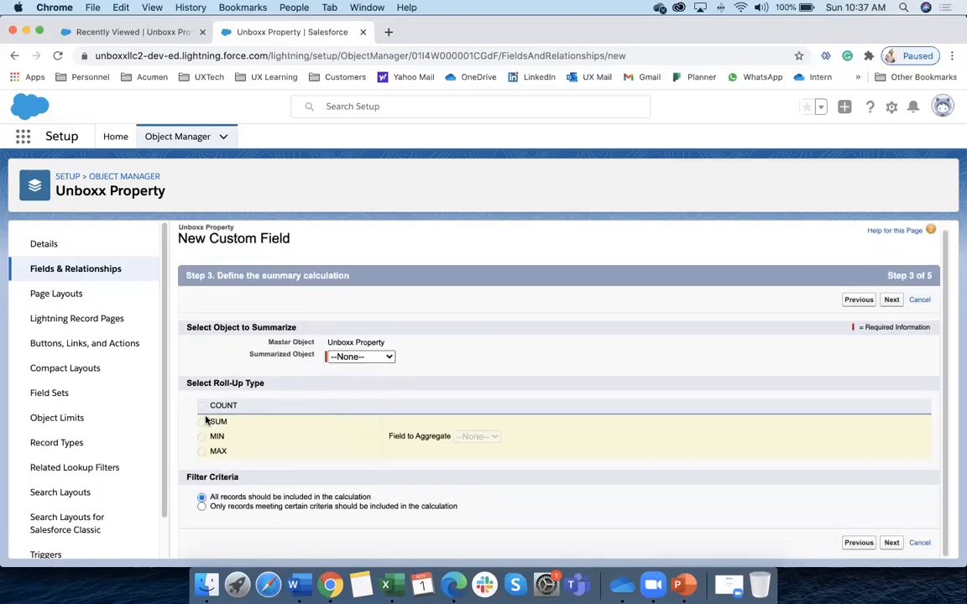
click(368, 358)
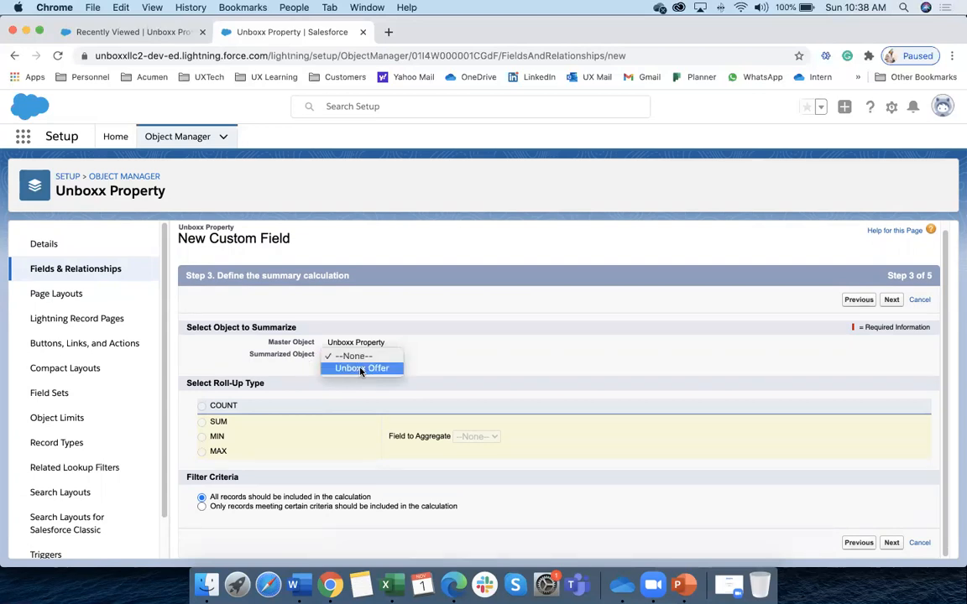
click(362, 369)
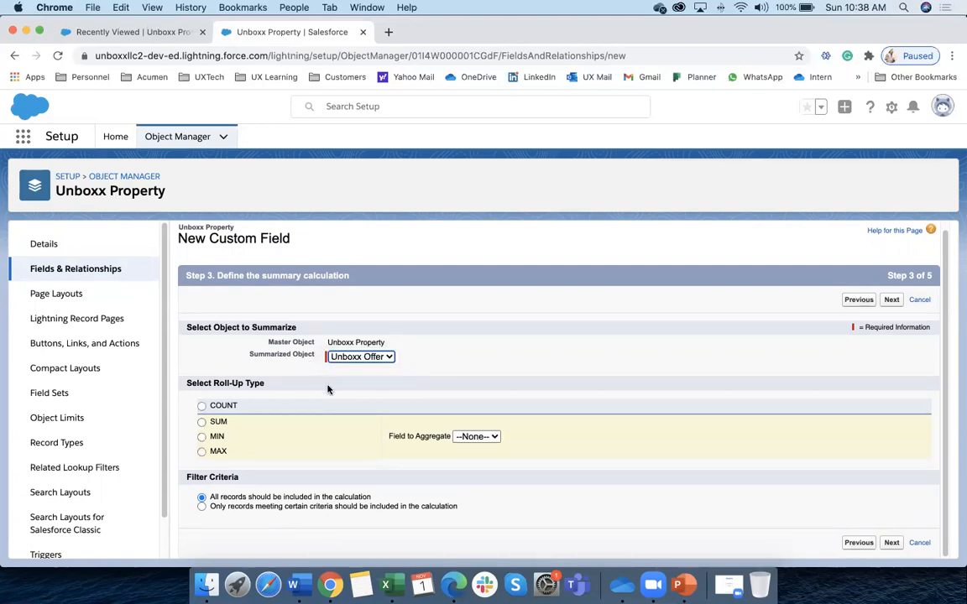
click(202, 406)
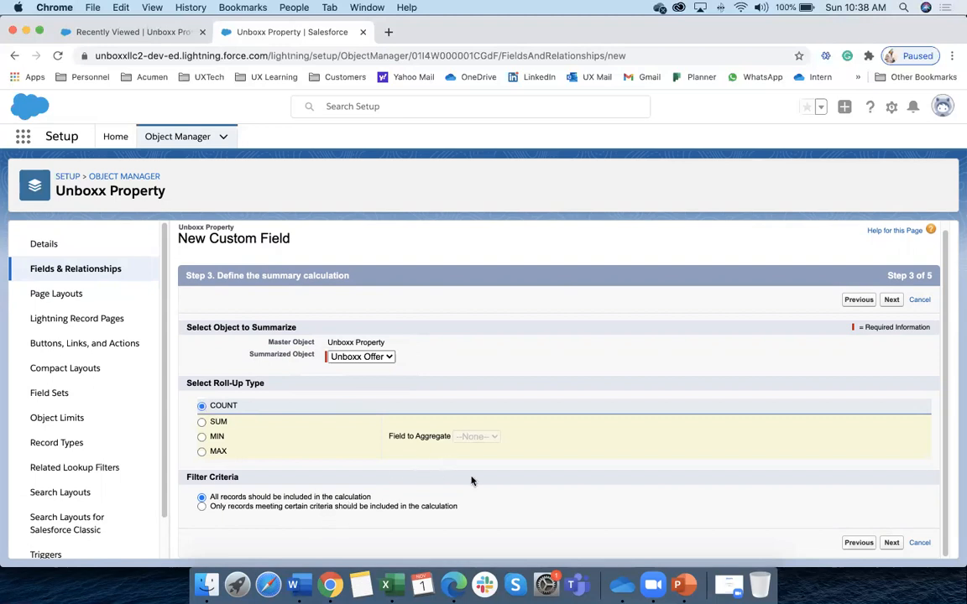
click(892, 544)
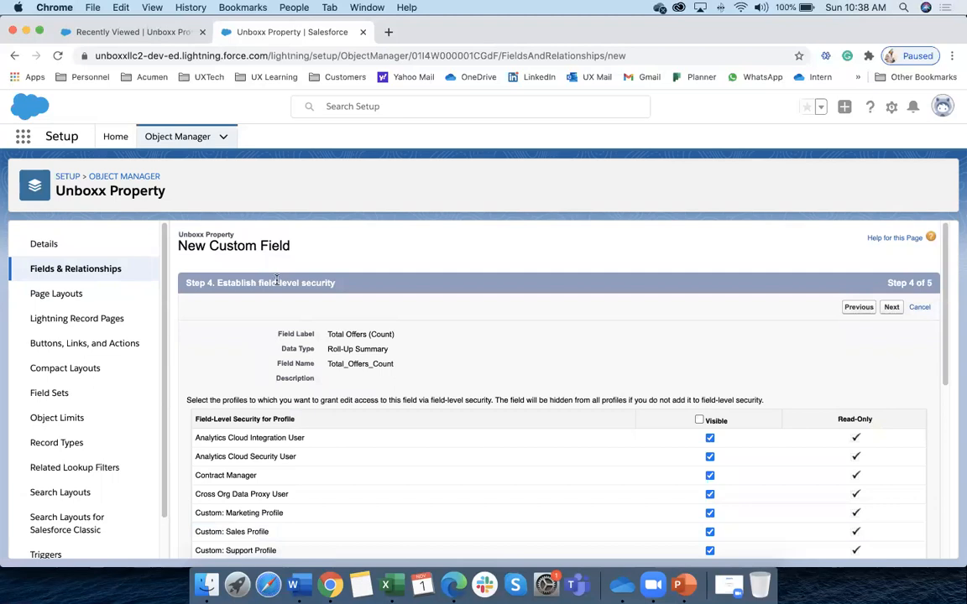
click(891, 307)
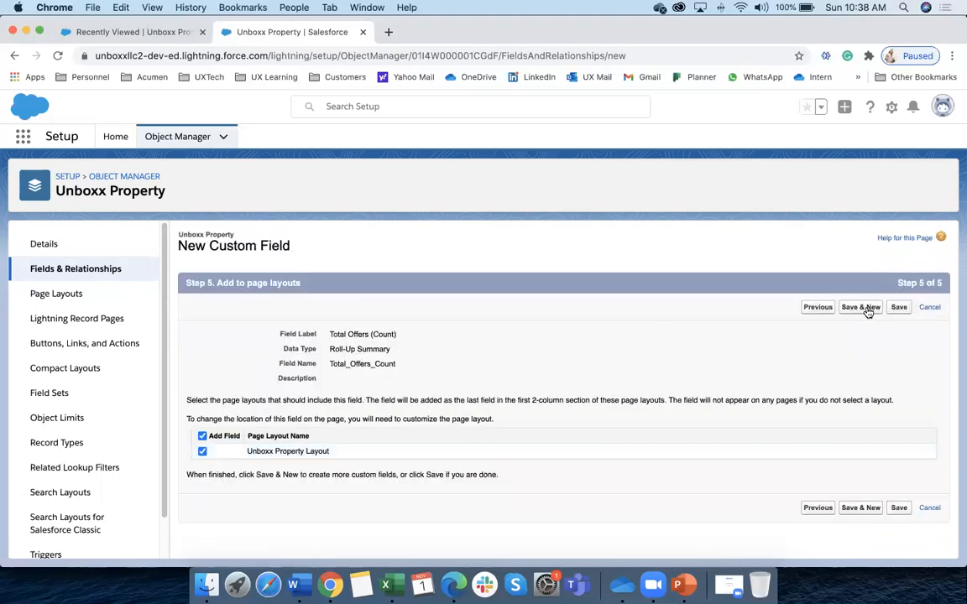
click(860, 307)
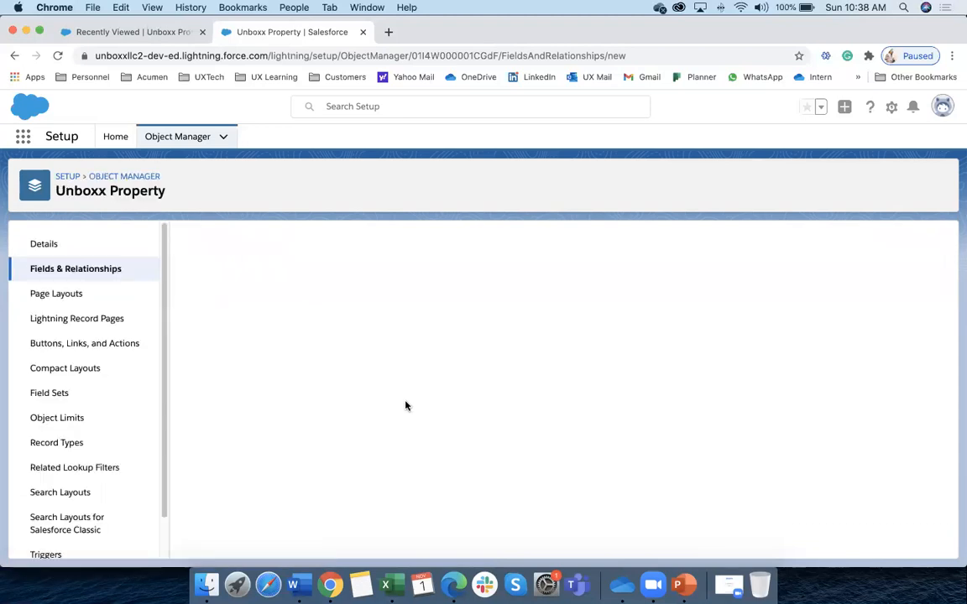
click(209, 457)
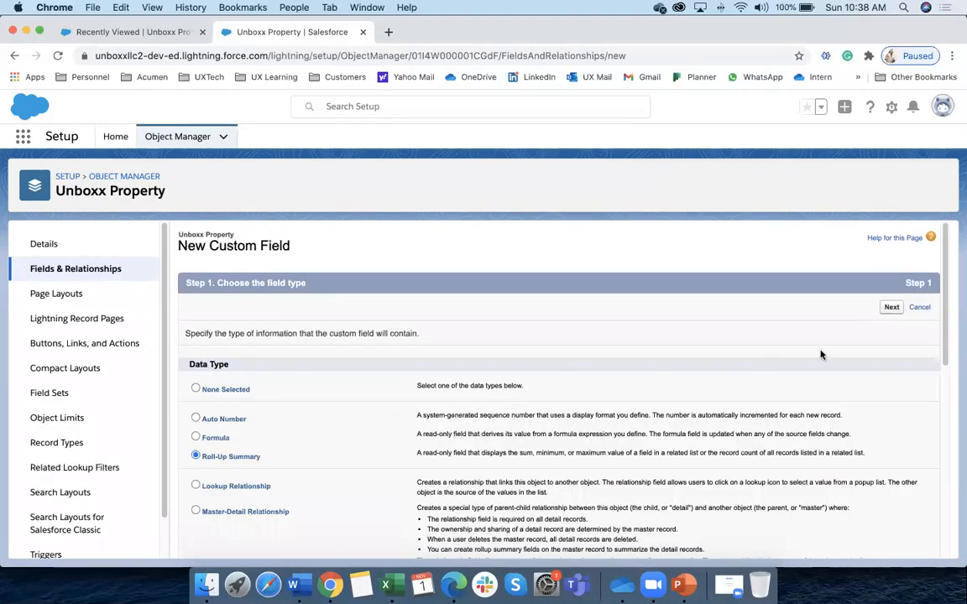
Label the new roll-up summary field 'Max Offer'
click(891, 308)
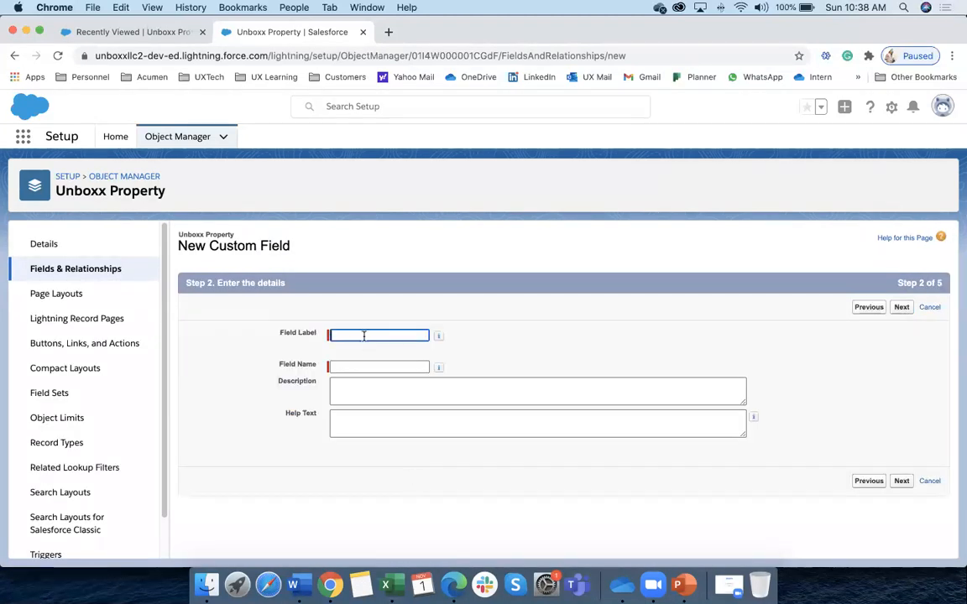
click(363, 335)
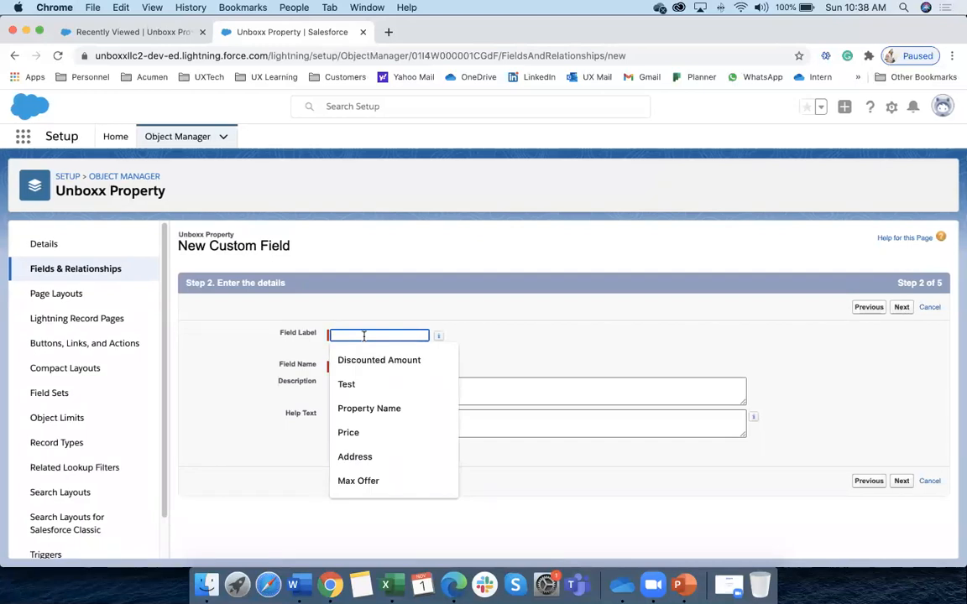
text(Max Offer)
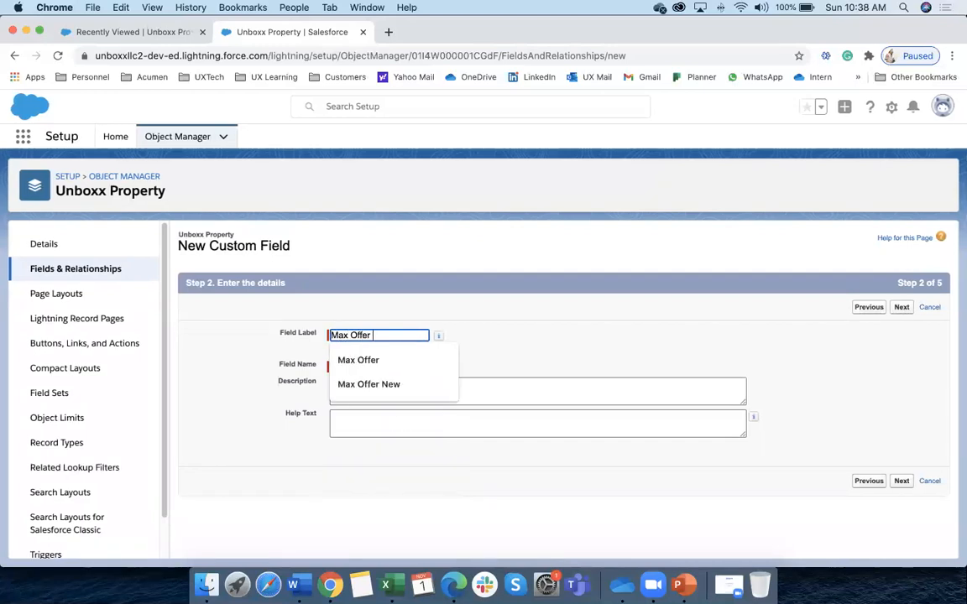
click(510, 341)
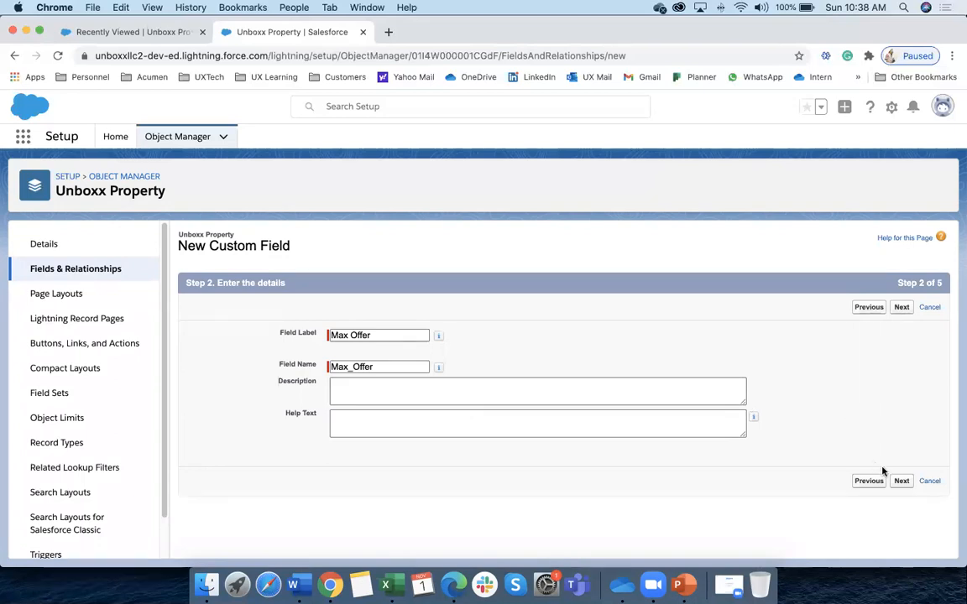
click(902, 482)
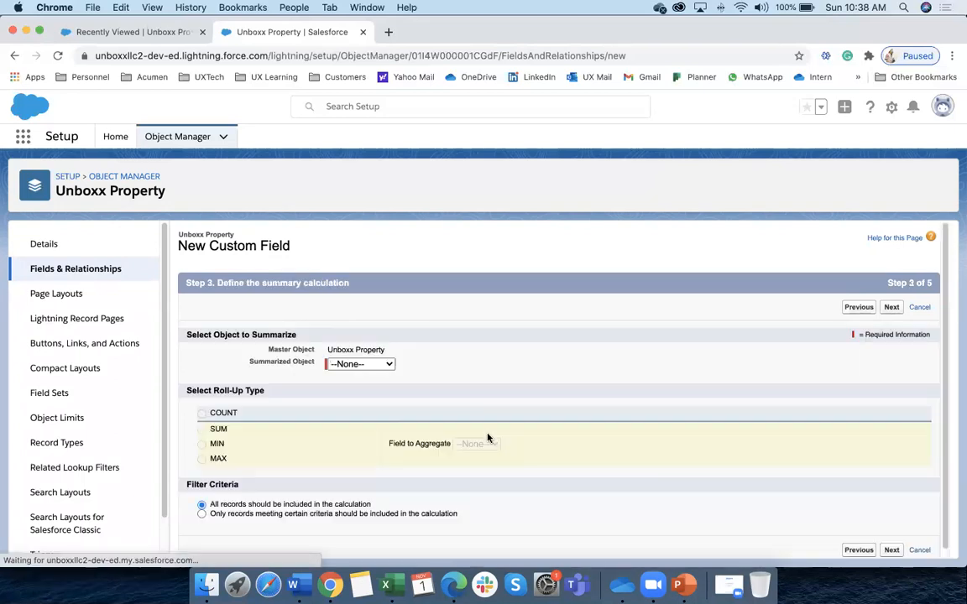
Set it to MAX of the Offer Amount field on Unboxx Offer
click(361, 364)
click(373, 377)
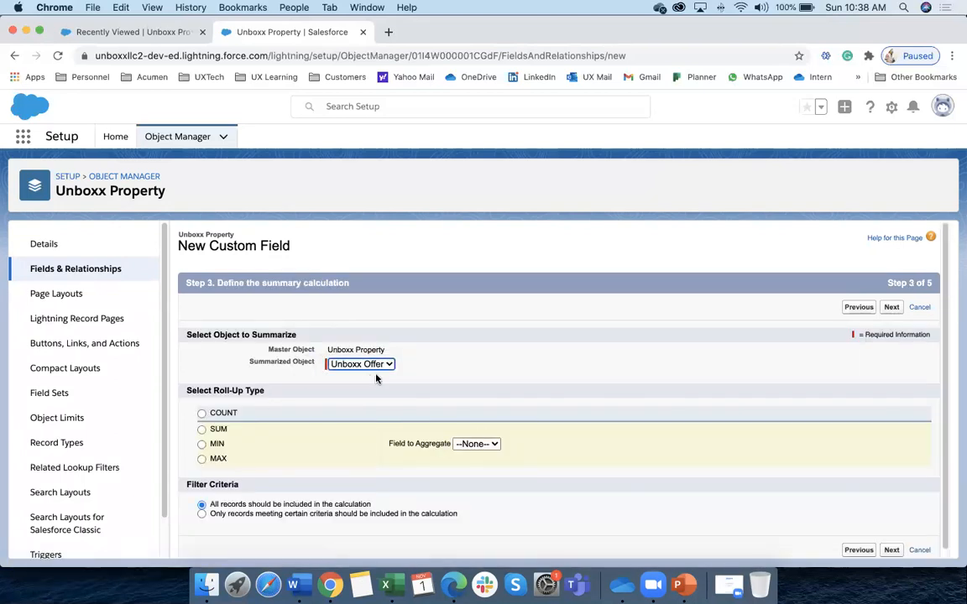
click(202, 459)
click(471, 444)
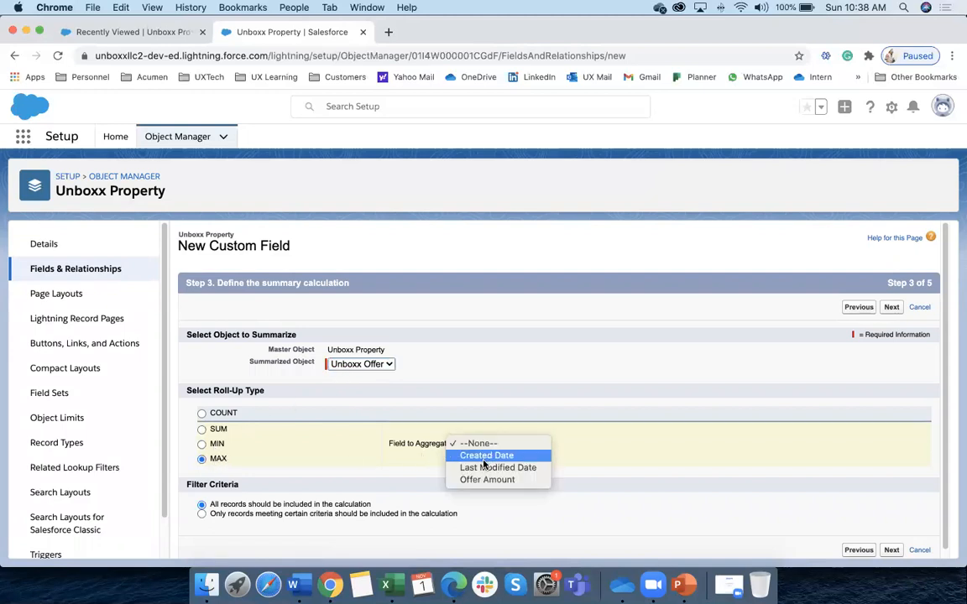
click(483, 480)
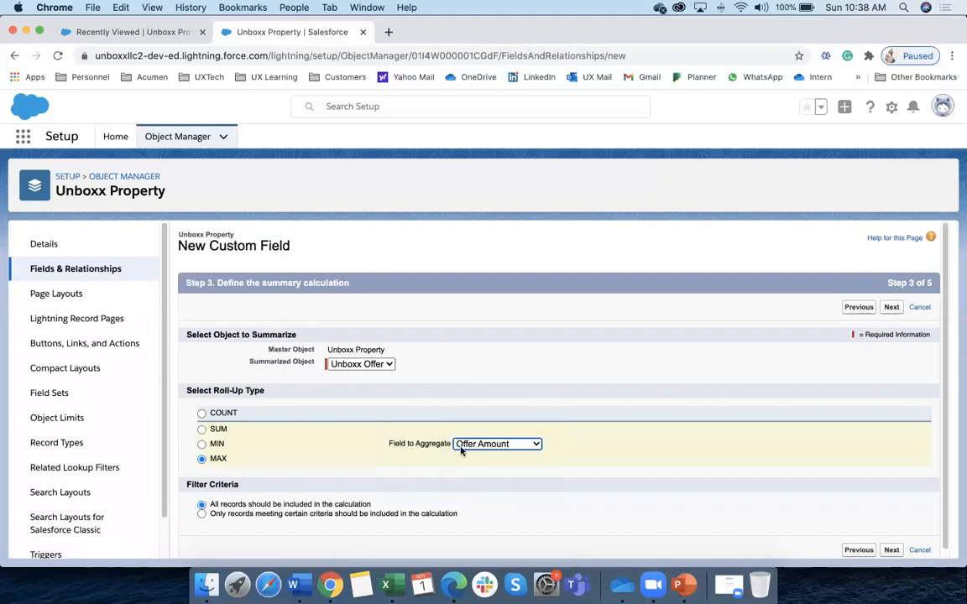
click(485, 445)
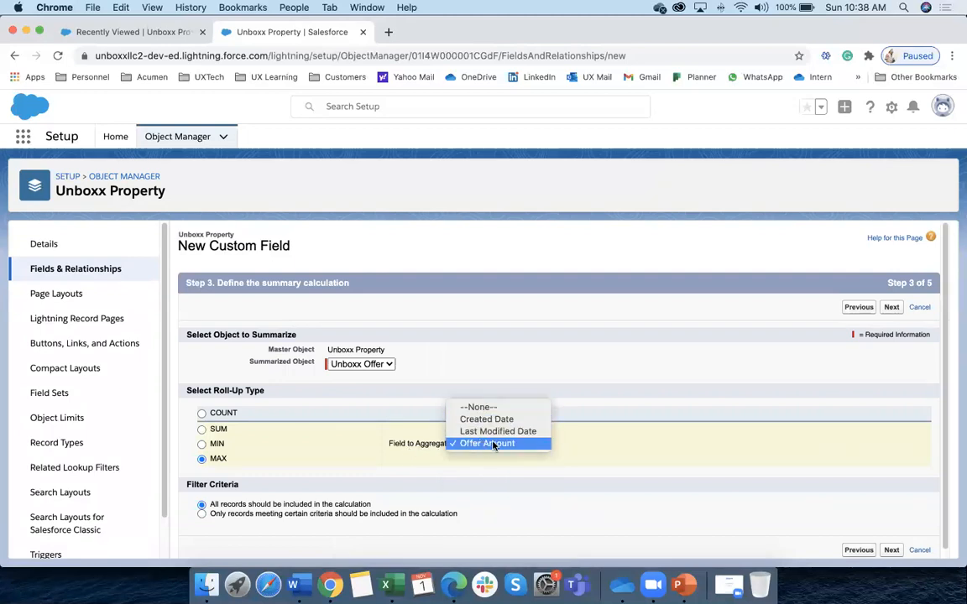
click(497, 444)
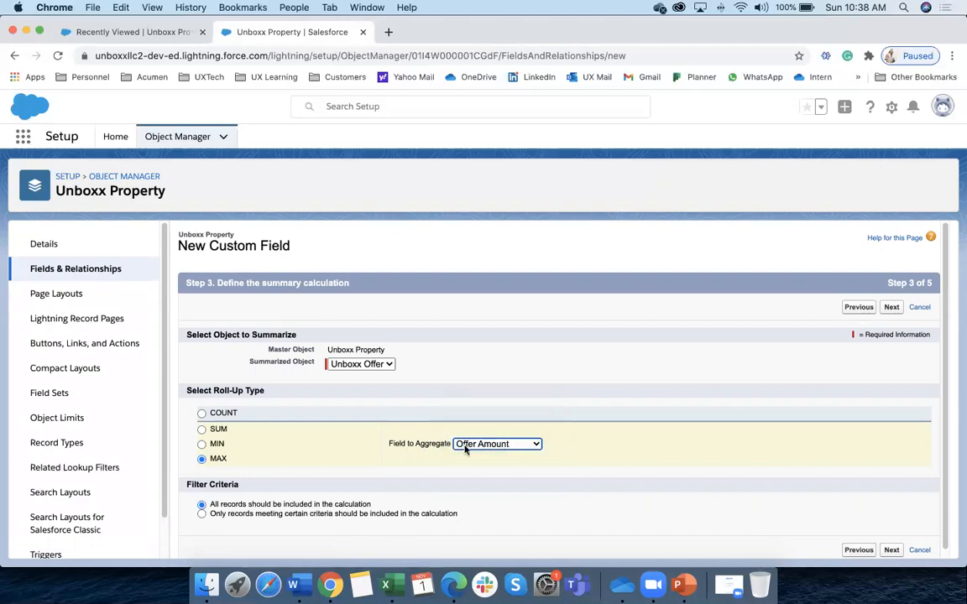
Save the Max Offer field and go to the recently viewed Unboxx Properties list
click(891, 551)
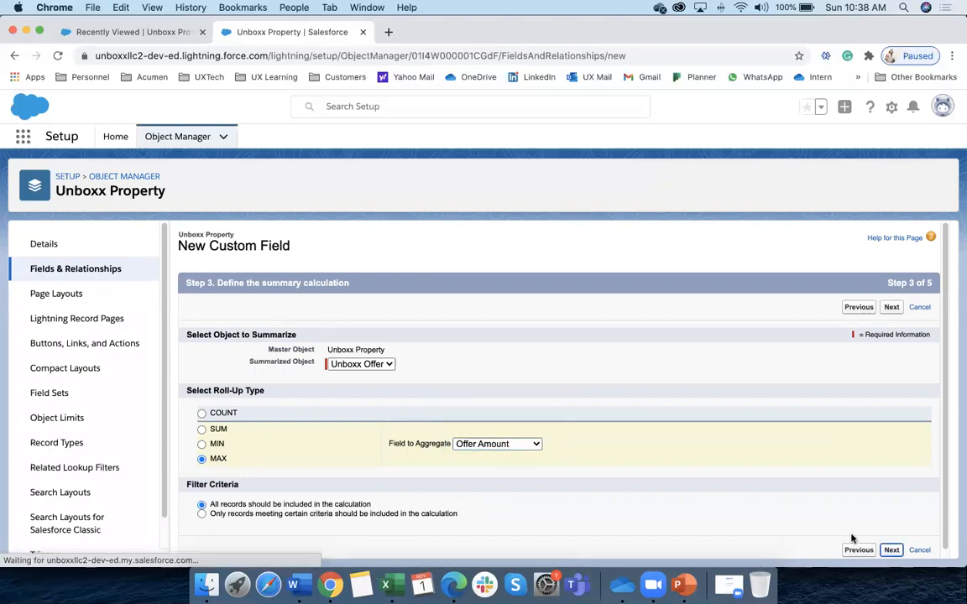
click(890, 308)
click(899, 510)
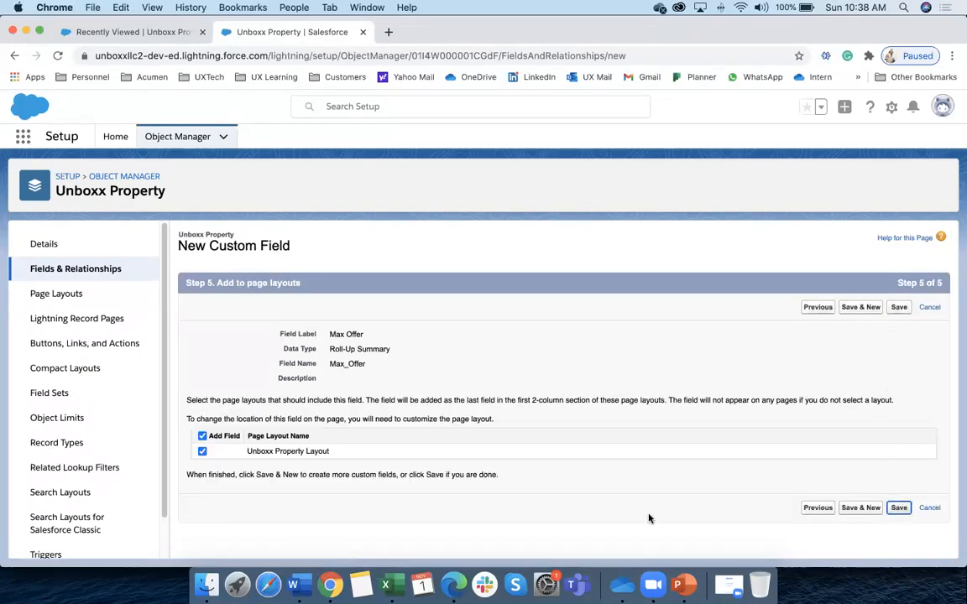
click(152, 32)
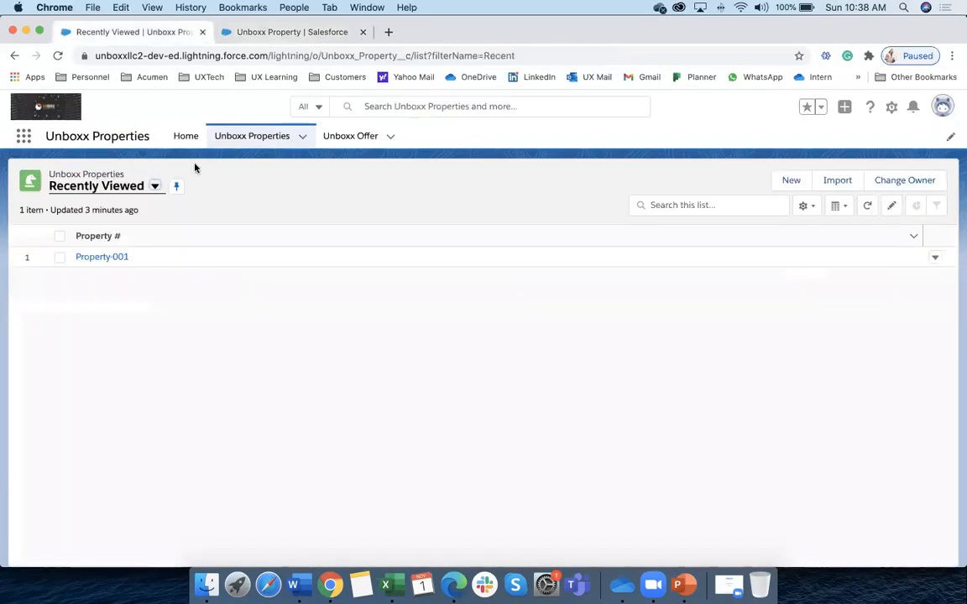
Reload the properties list, open Property-001 and point out its new Total Offers (Count) field
click(238, 137)
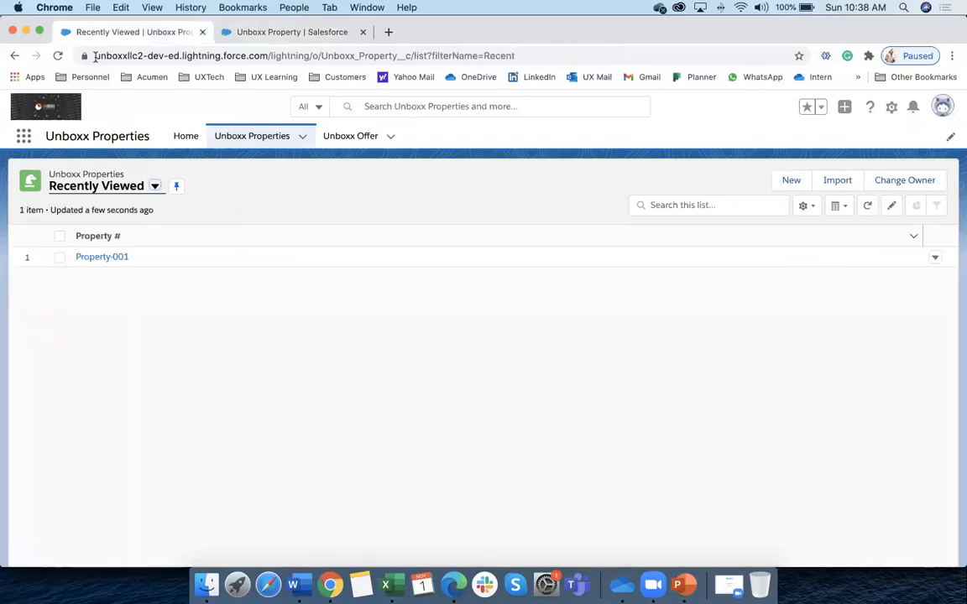
click(58, 57)
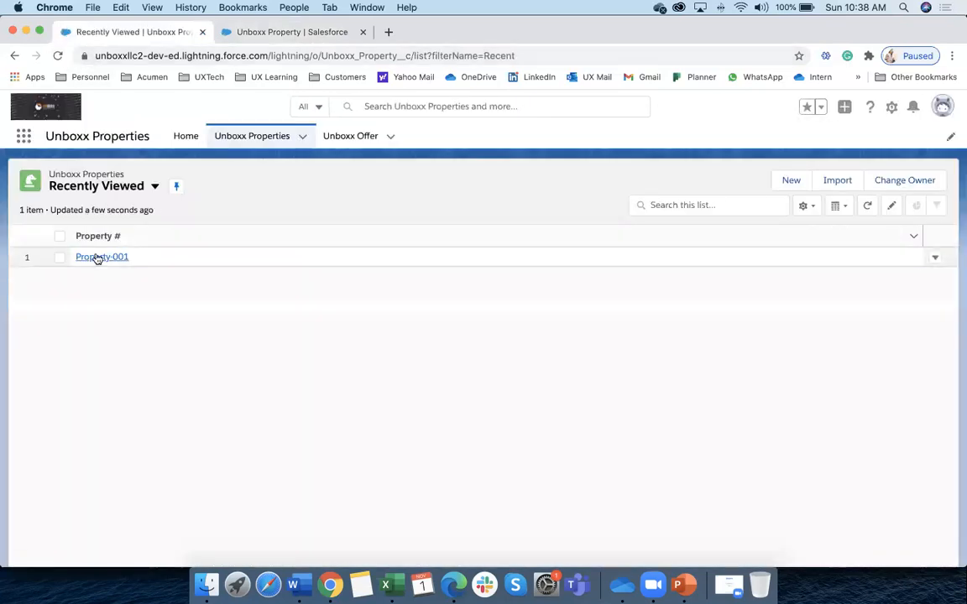
click(95, 257)
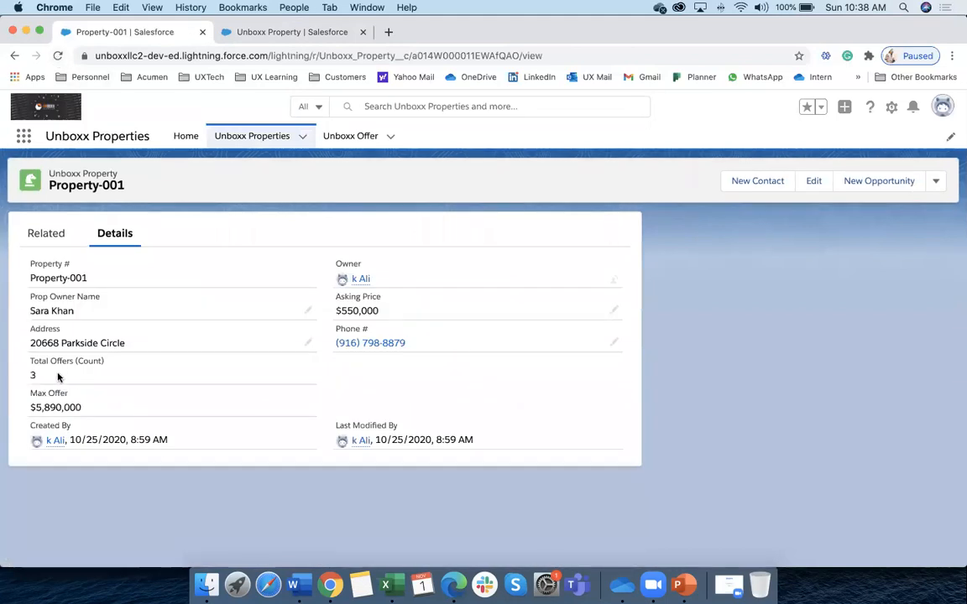
drag(29, 361, 104, 365)
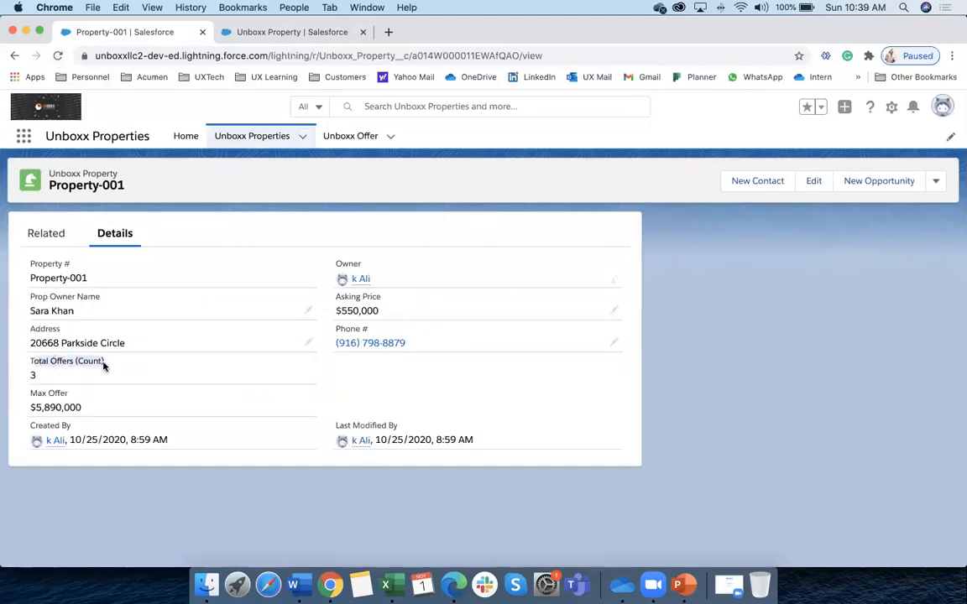
click(31, 374)
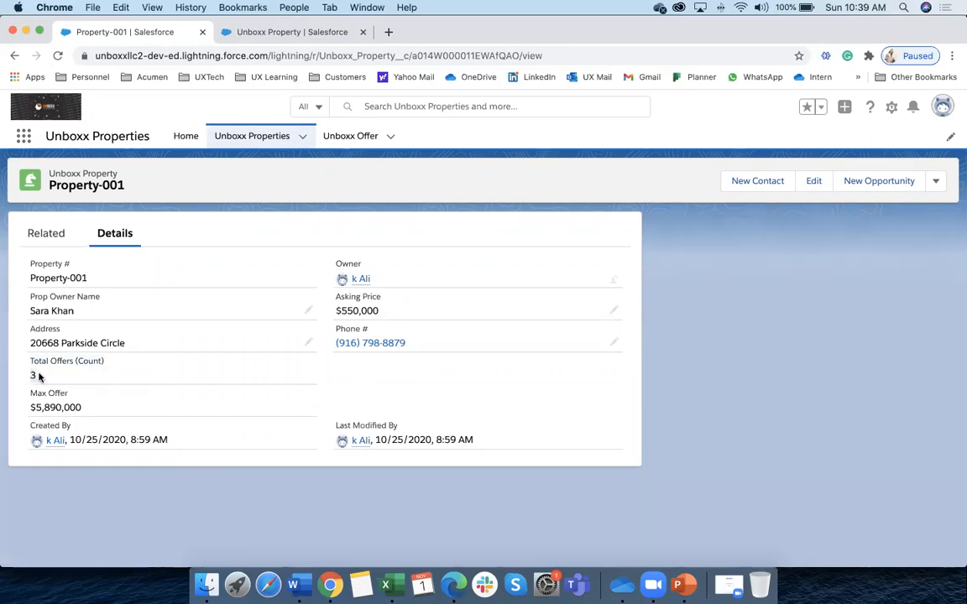
Compare Property-001's related offers with its details, highlighting the $5,890,000 top offer
click(49, 236)
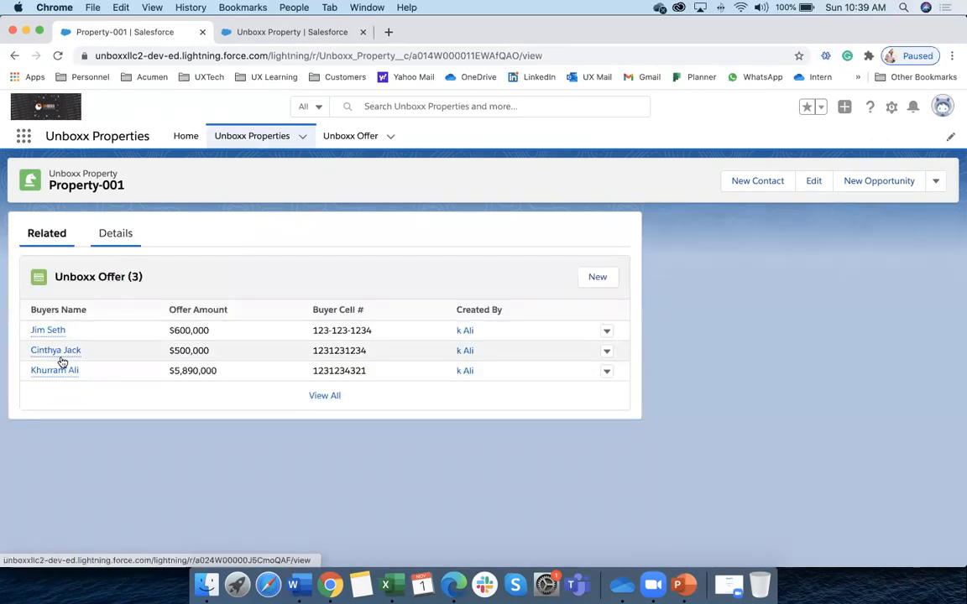
click(121, 235)
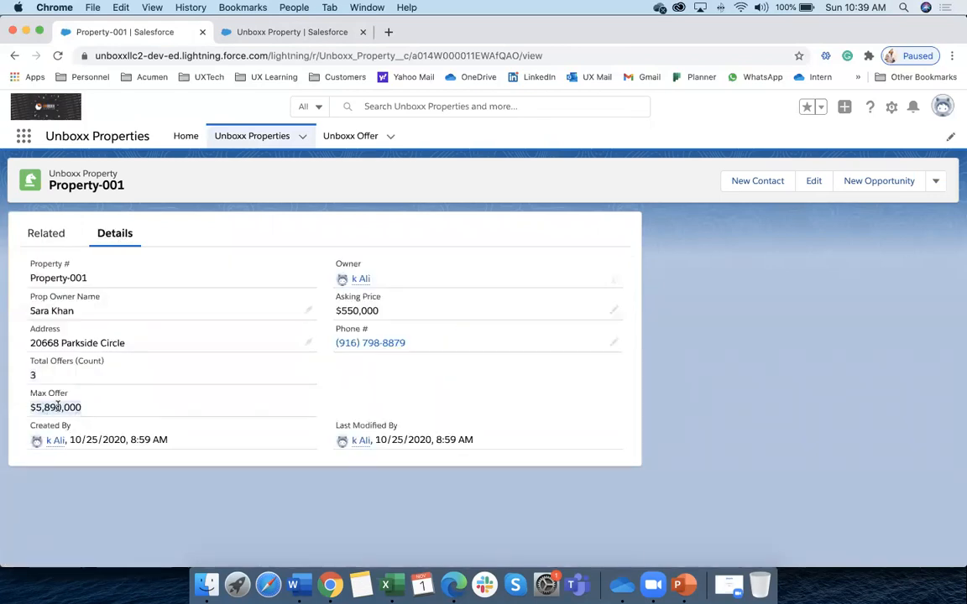
click(56, 240)
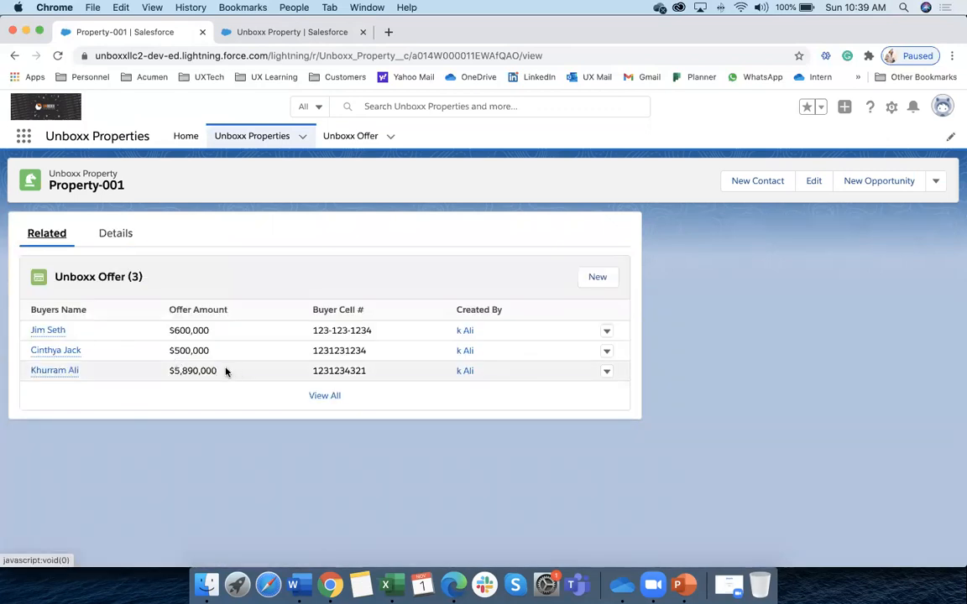
drag(222, 371, 166, 372)
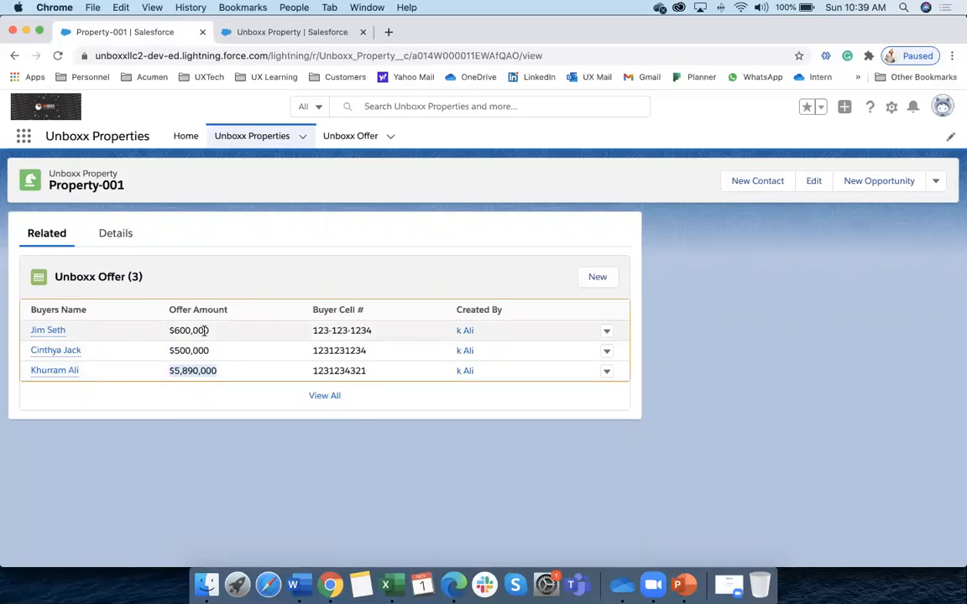
click(112, 240)
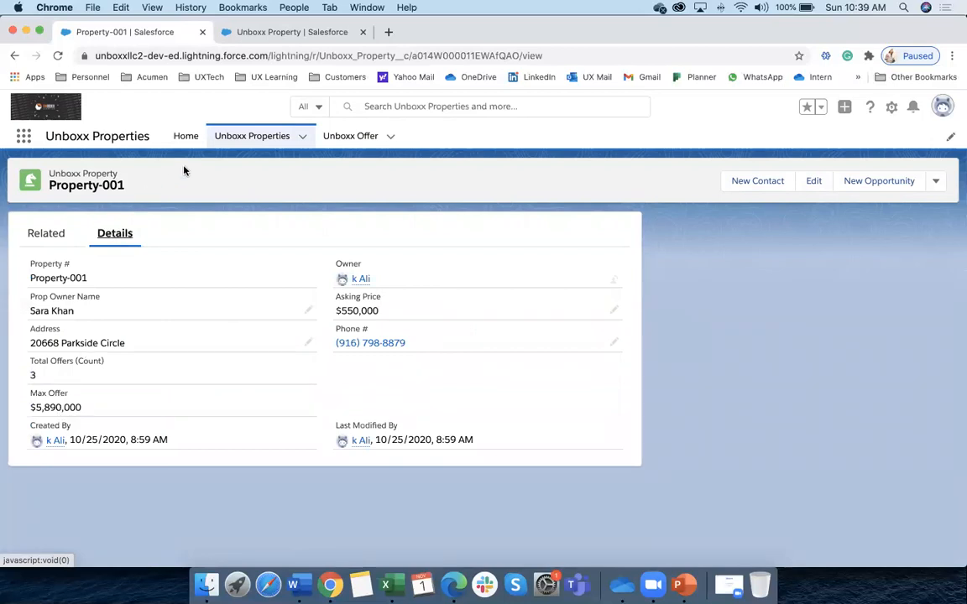
Reopen Property-001 from the refreshed Unboxx Properties list and show its related offers
click(216, 141)
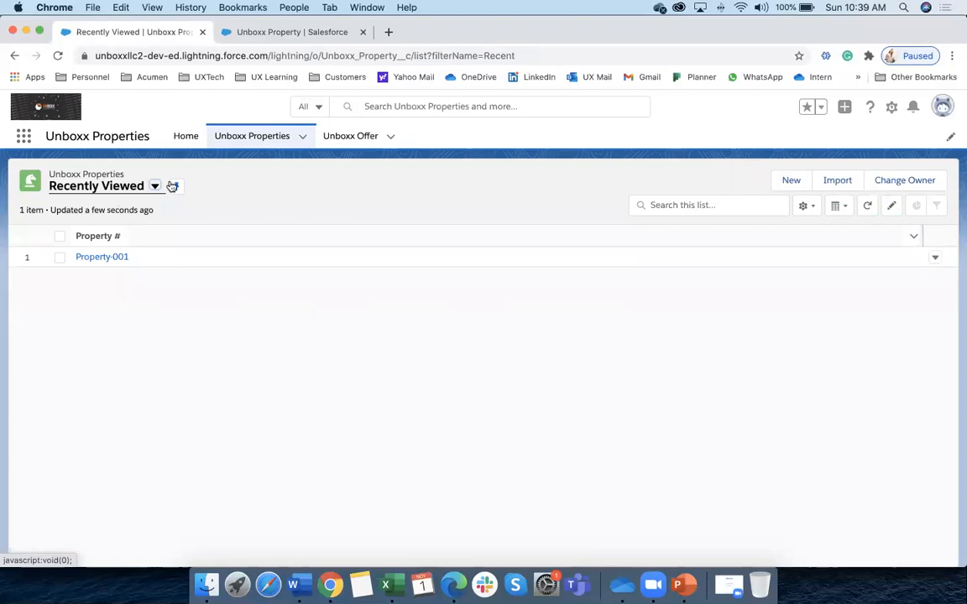
click(248, 137)
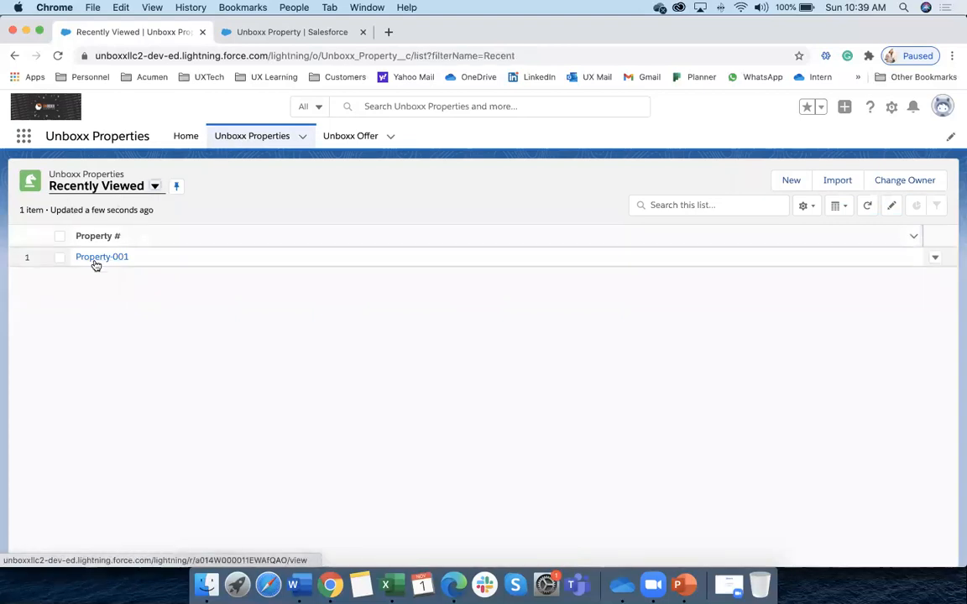
click(96, 257)
click(47, 241)
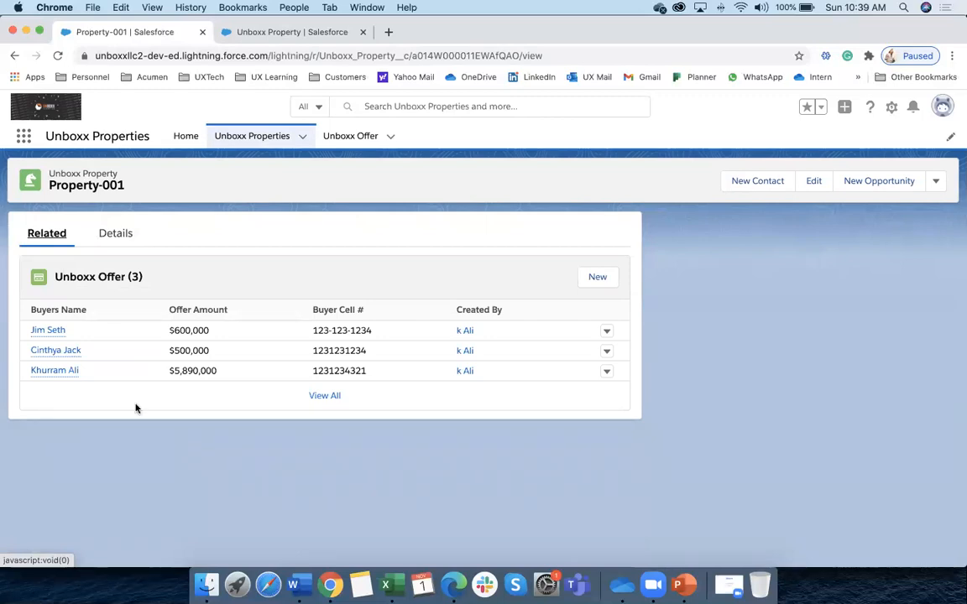
click(50, 331)
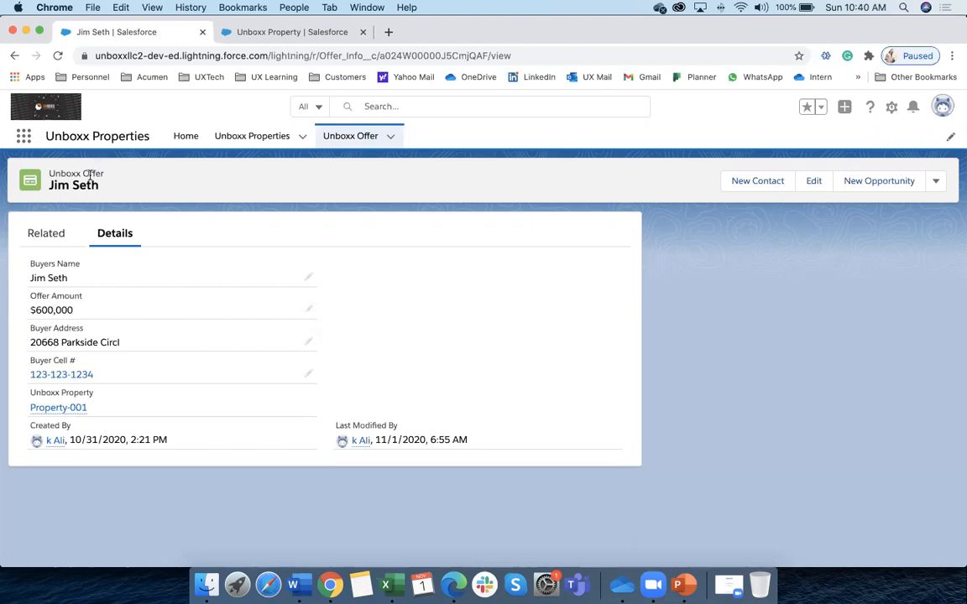
click(57, 55)
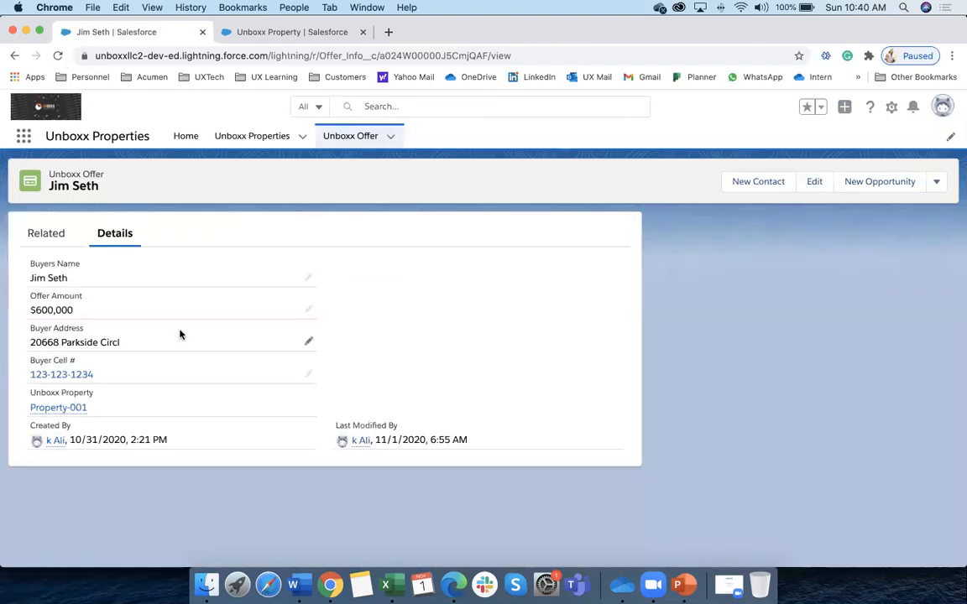
click(60, 233)
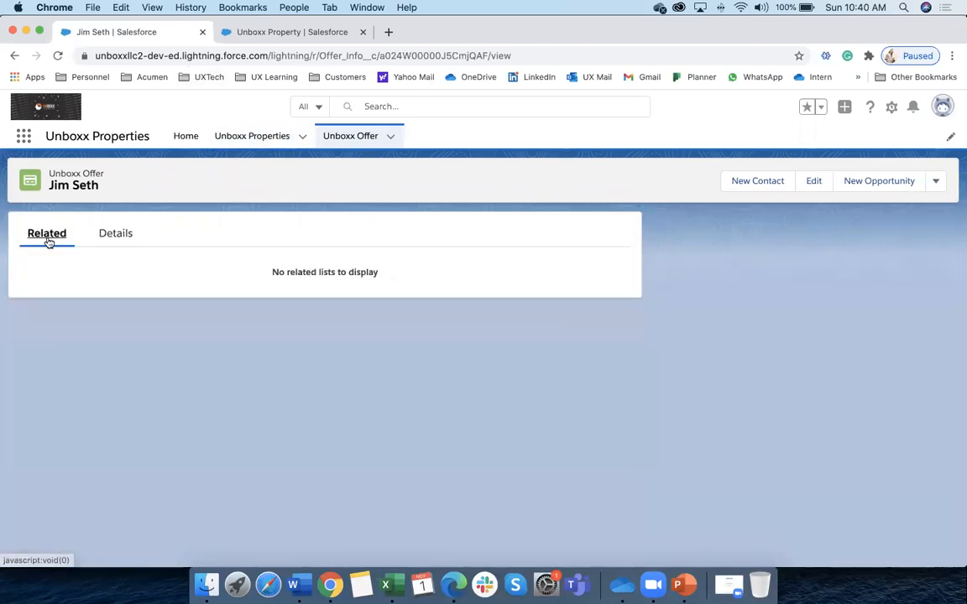
click(115, 234)
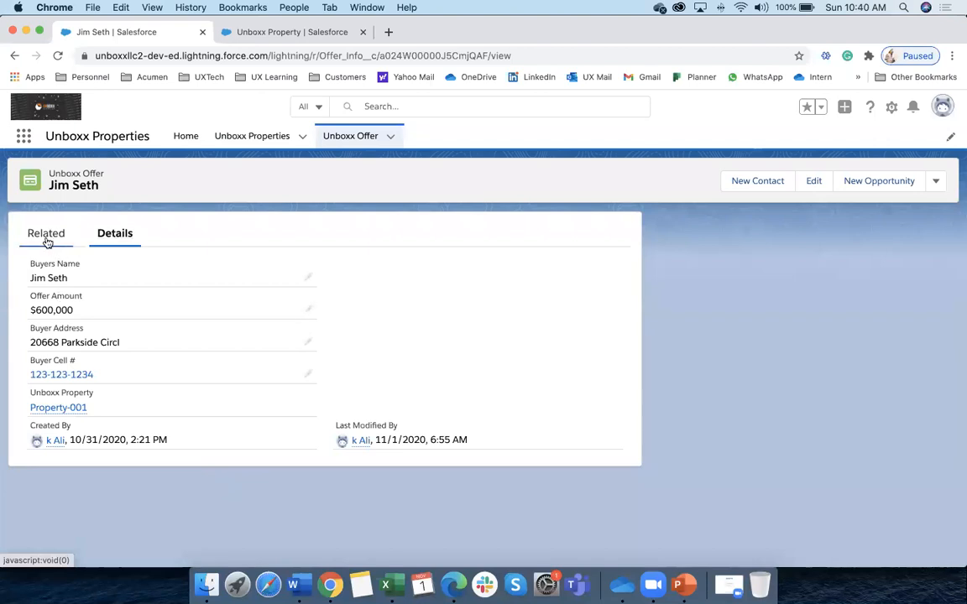
click(48, 238)
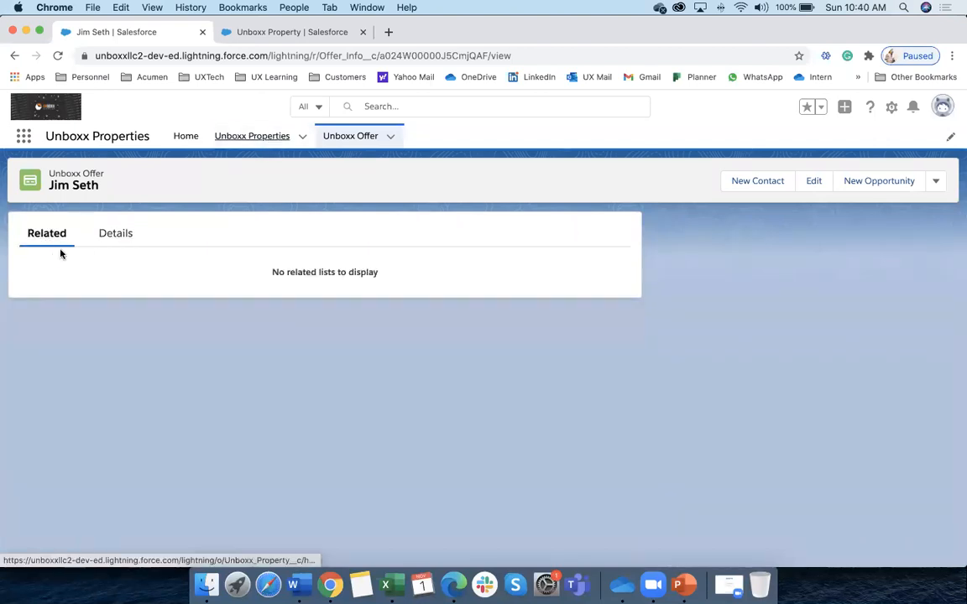
click(228, 141)
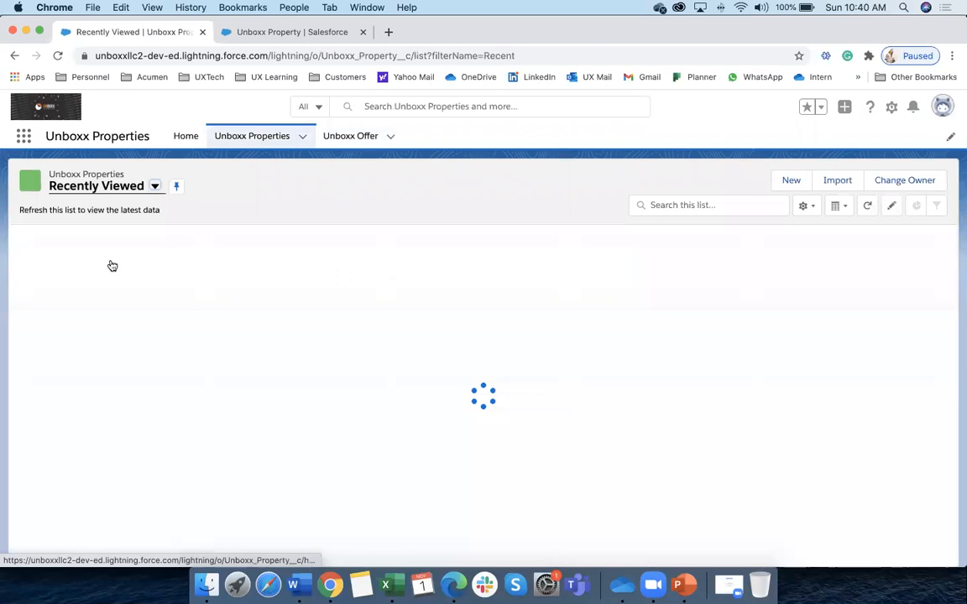
click(88, 259)
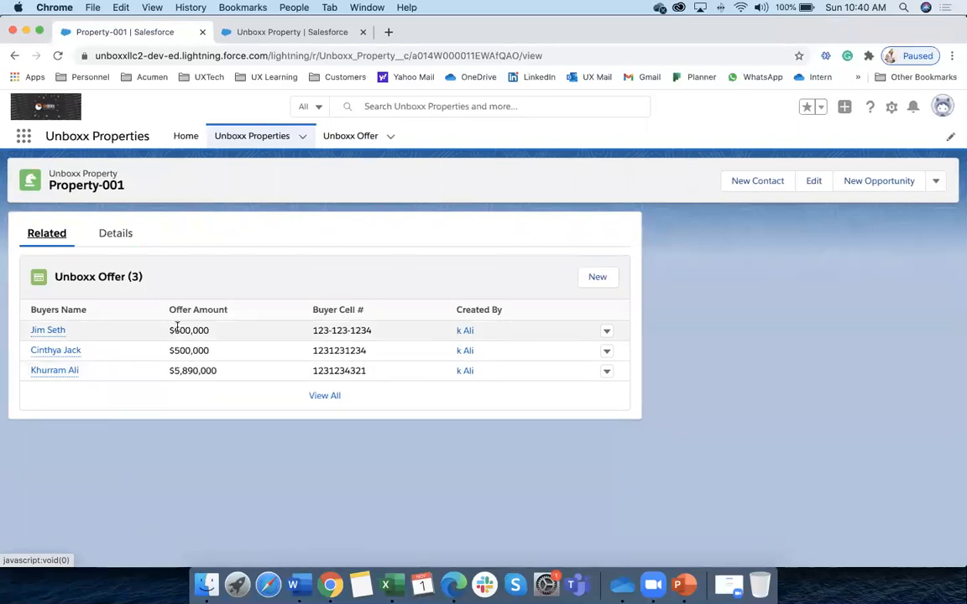
Show Property-001's details with Total Offers (Count) 3 and Max Offer $5,890,000, then switch to Word
click(115, 243)
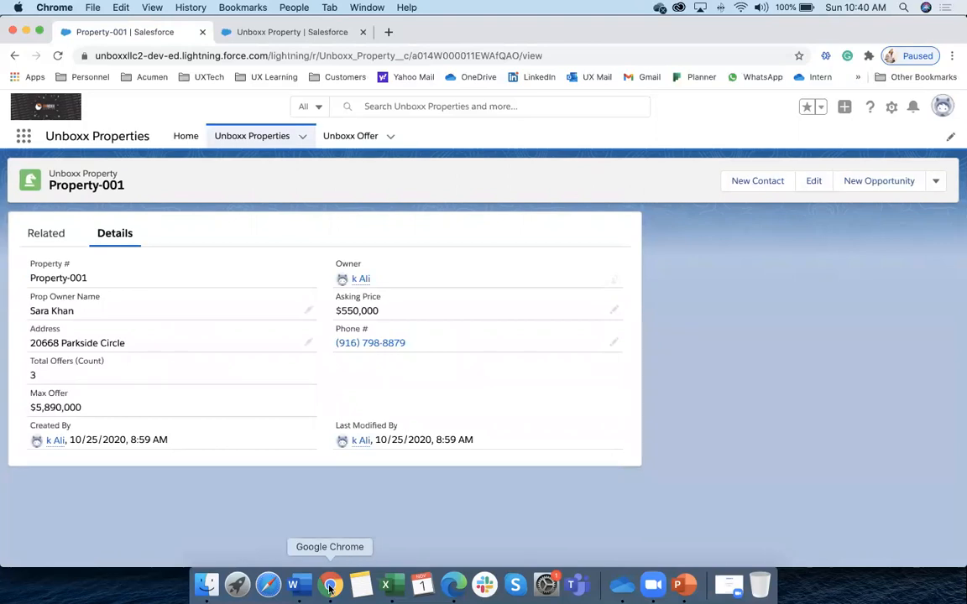
click(293, 585)
scroll(390, 332, up, 3)
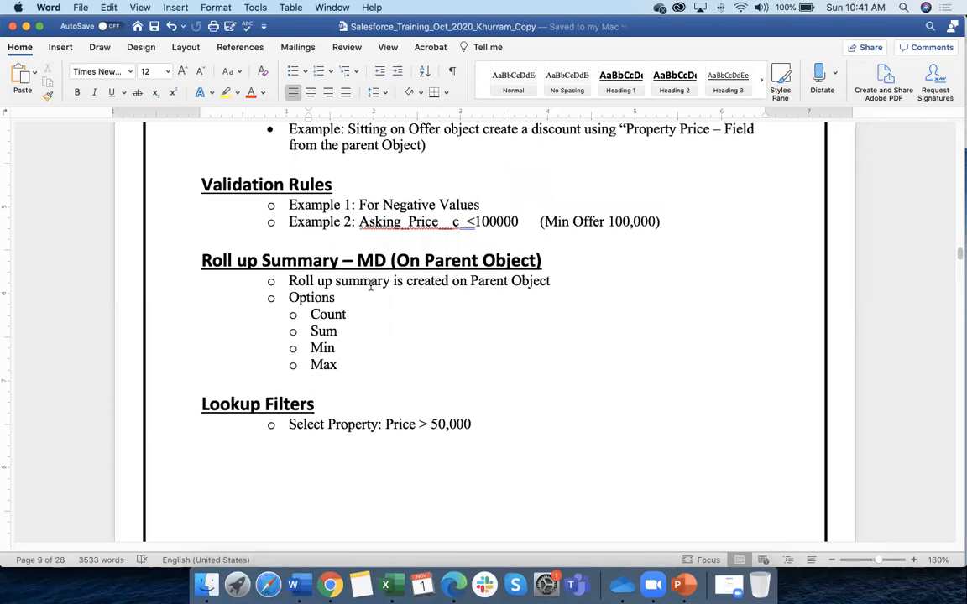
Highlight the list of roll-up options in the Word notes, then return to Property-001 in Salesforce
scroll(381, 276, down, 1)
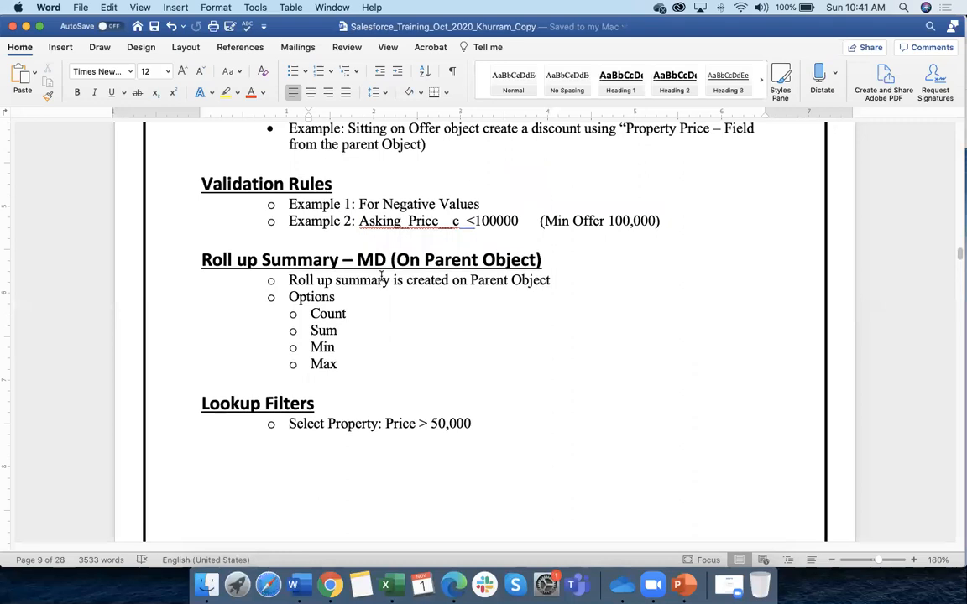
drag(344, 365, 204, 262)
click(329, 586)
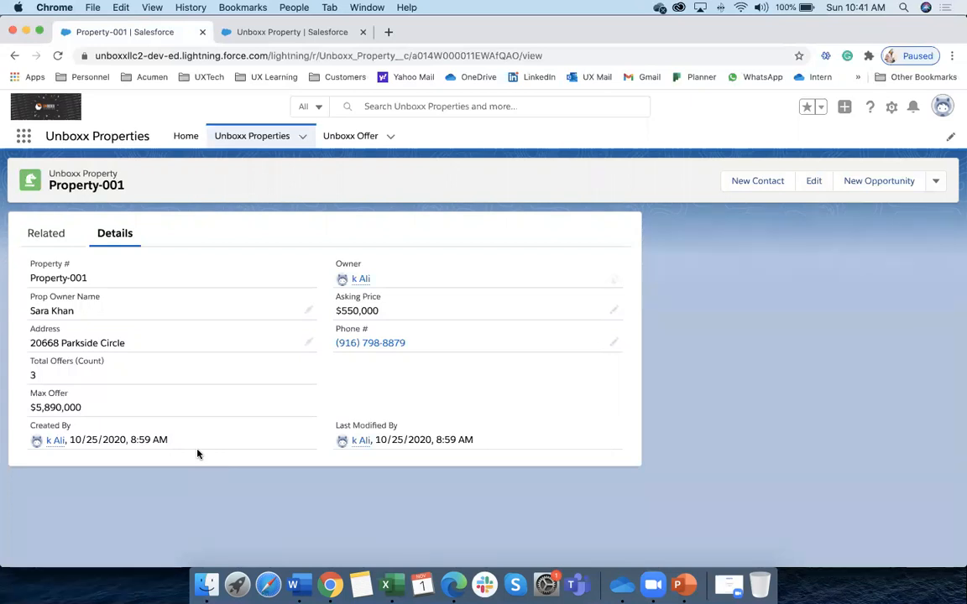
Highlight Property-001's Total Offers and Max Offer fields, open the Unboxx Properties list, then return to Word
scroll(213, 454, right, 1)
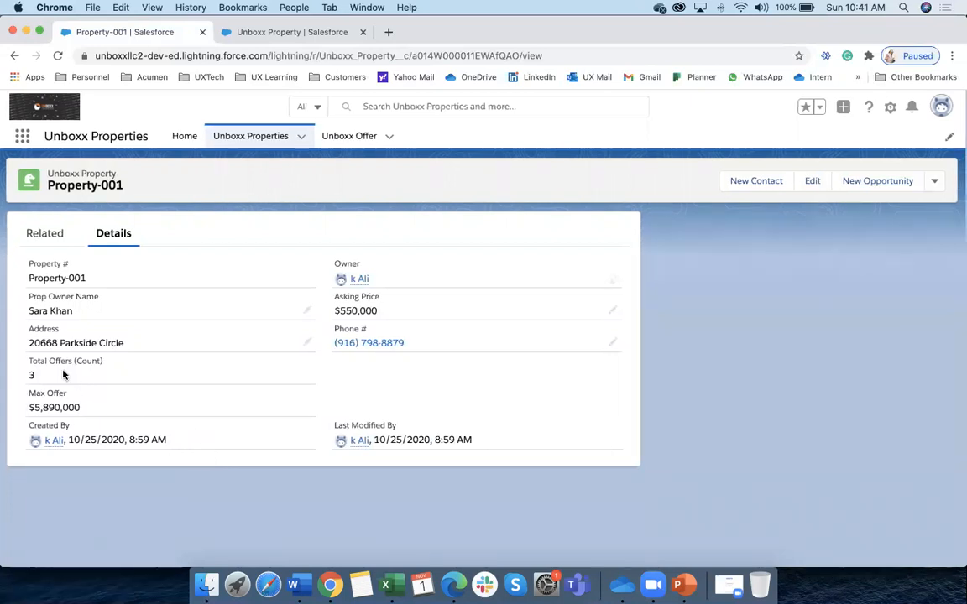
drag(38, 362, 178, 413)
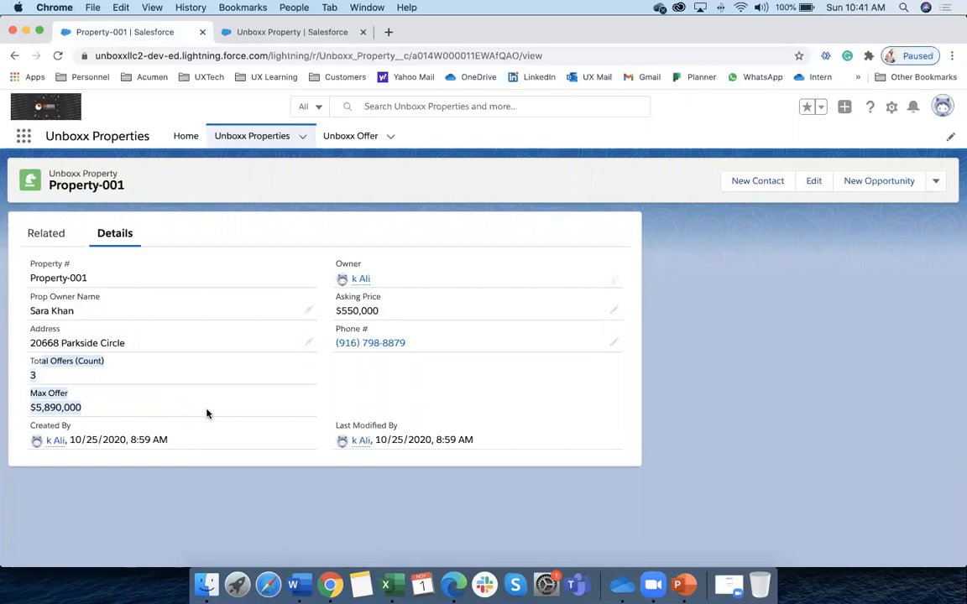
click(38, 404)
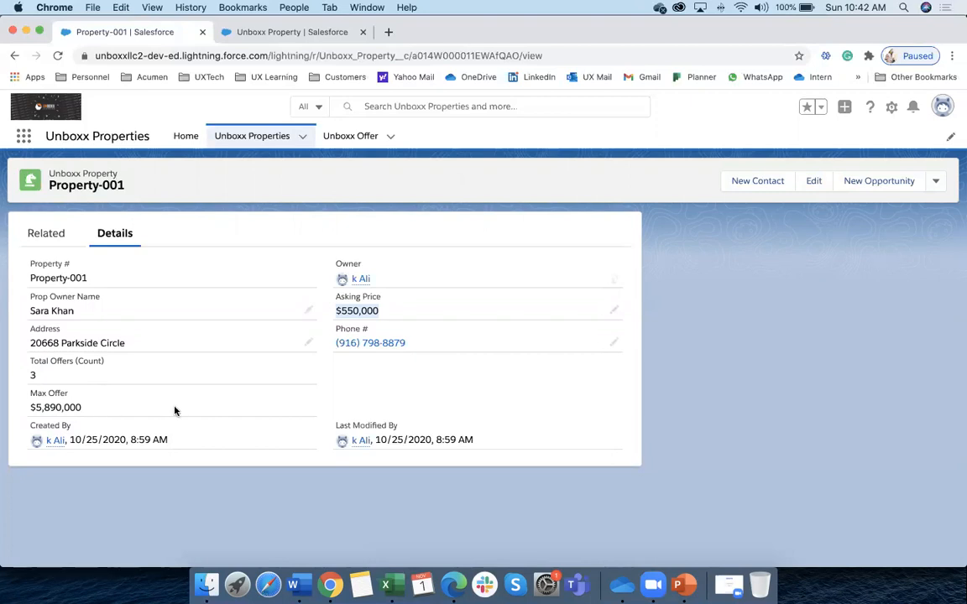
click(253, 136)
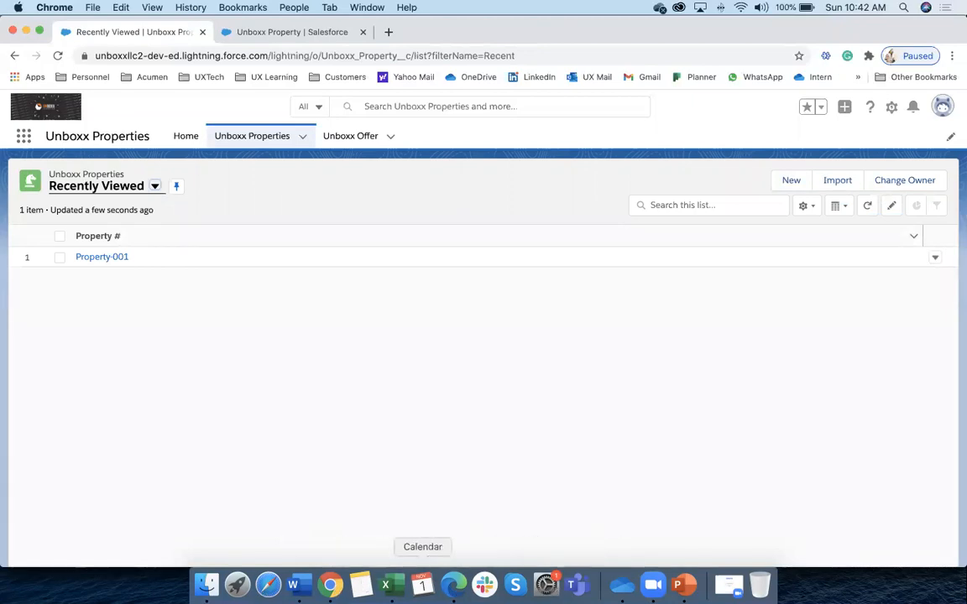
click(293, 585)
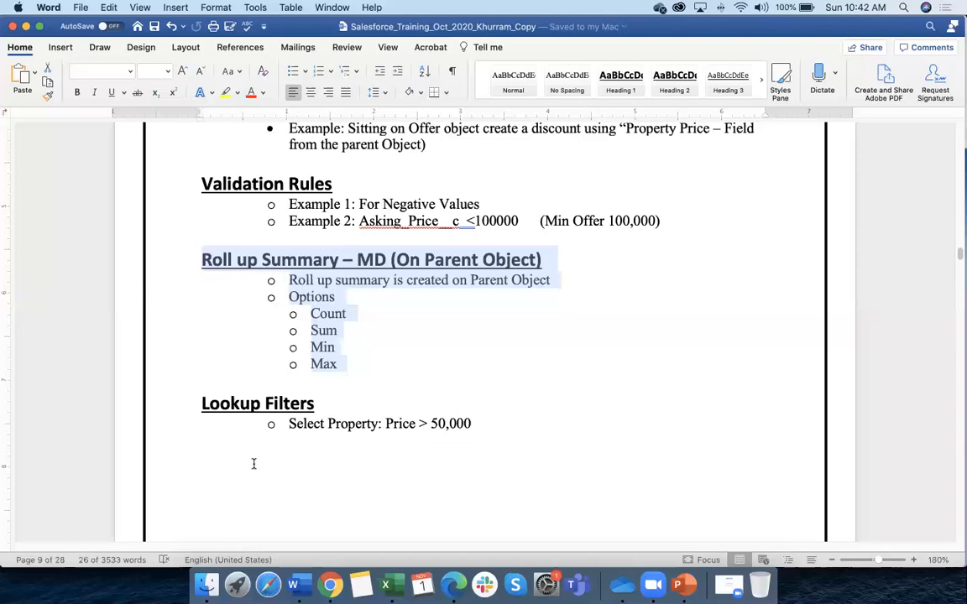
scroll(257, 463, up, 15)
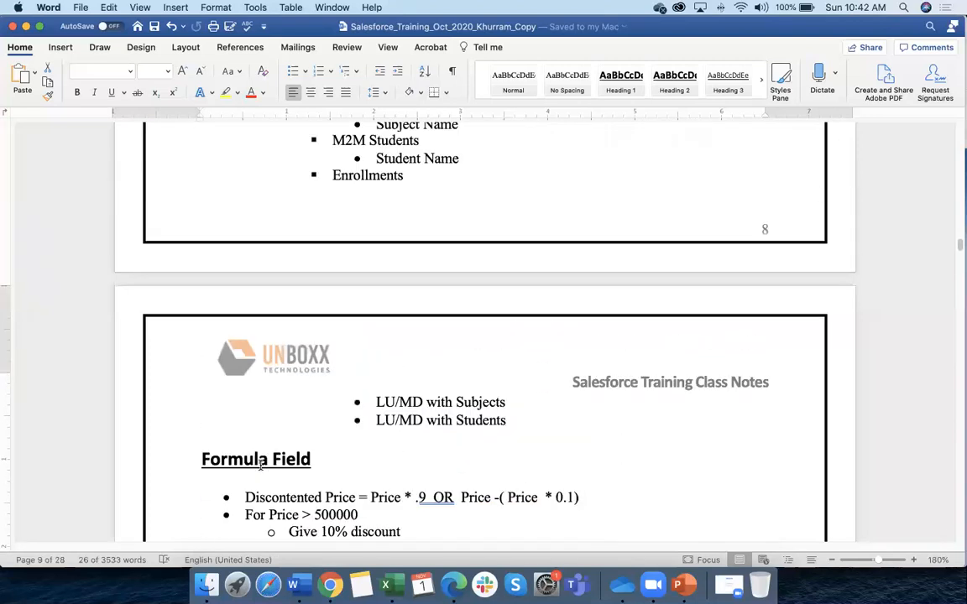
scroll(260, 469, up, 5)
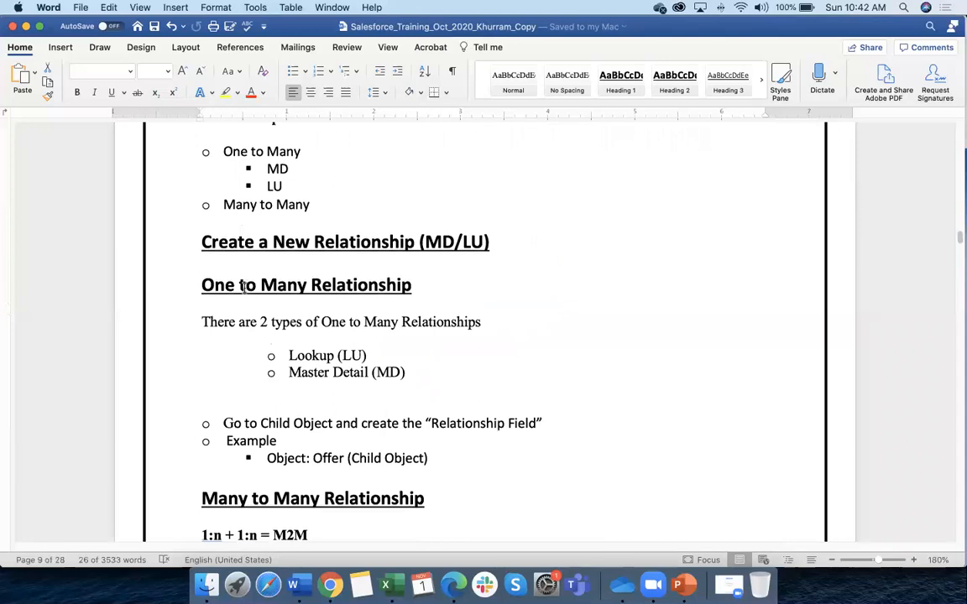
drag(240, 288, 402, 288)
scroll(353, 344, down, 2)
drag(290, 317, 361, 323)
drag(261, 385, 399, 384)
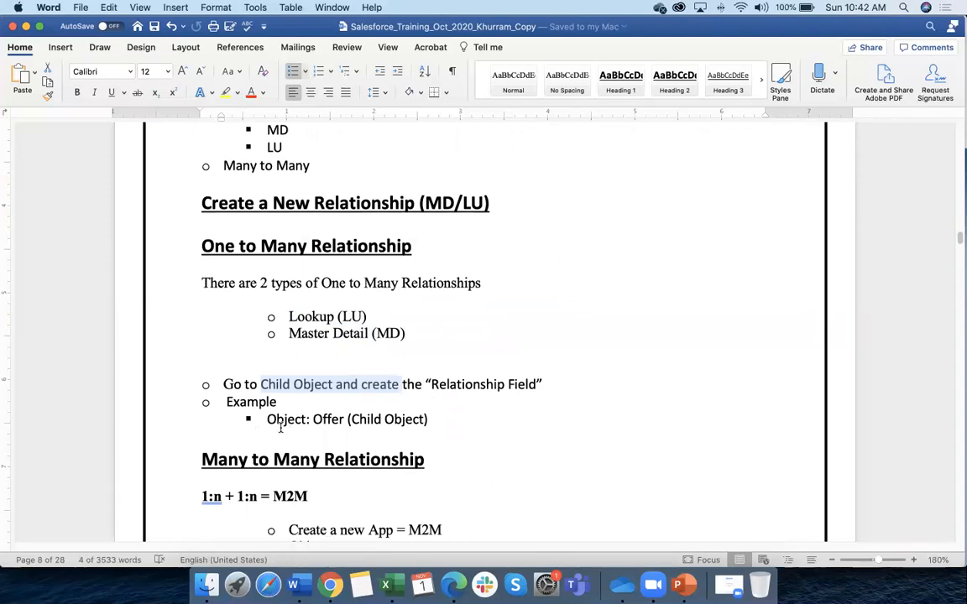
Bring Salesforce forward and return to the Unboxx Offer list after glancing at Unboxx Properties views
click(330, 585)
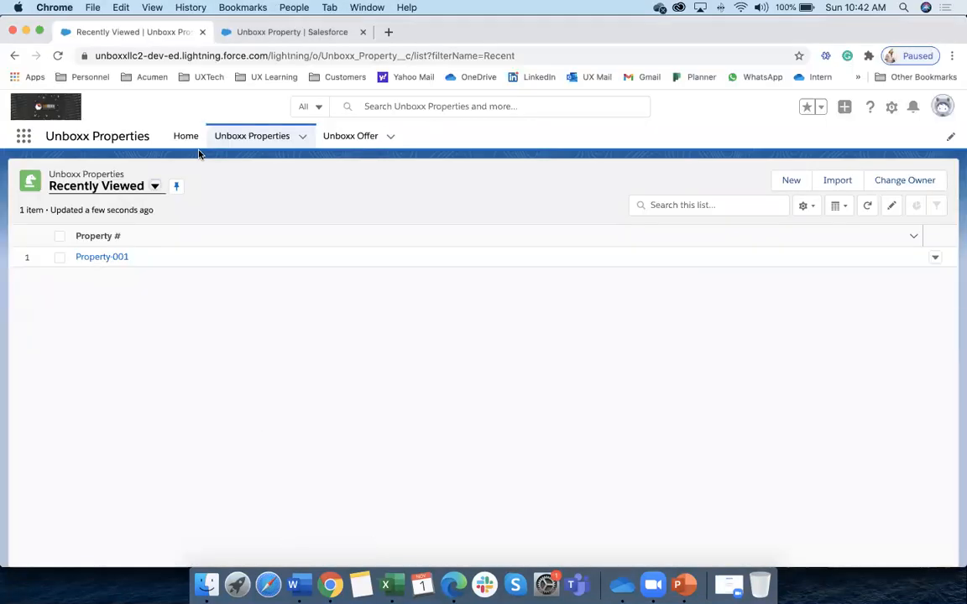
click(335, 138)
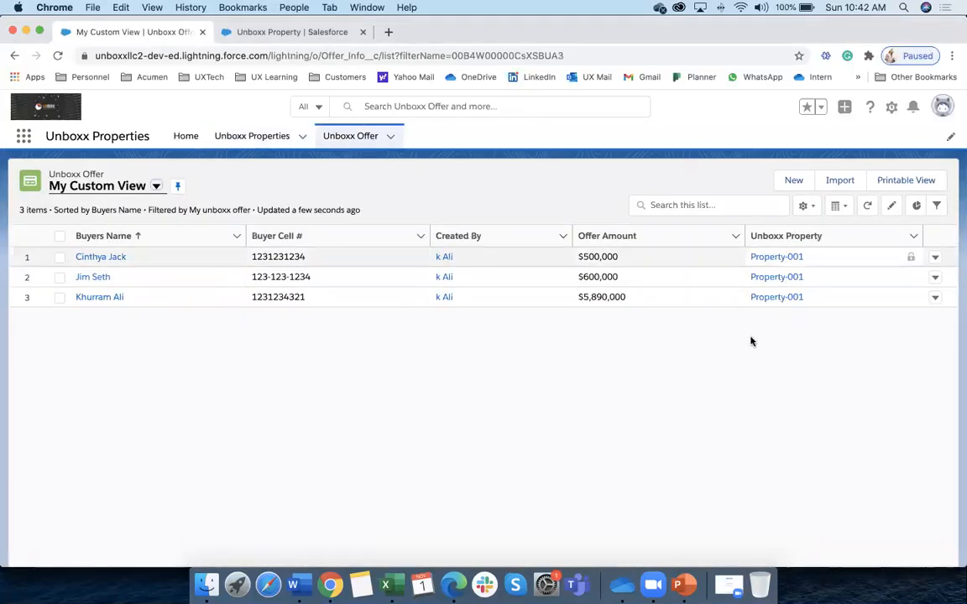
click(243, 137)
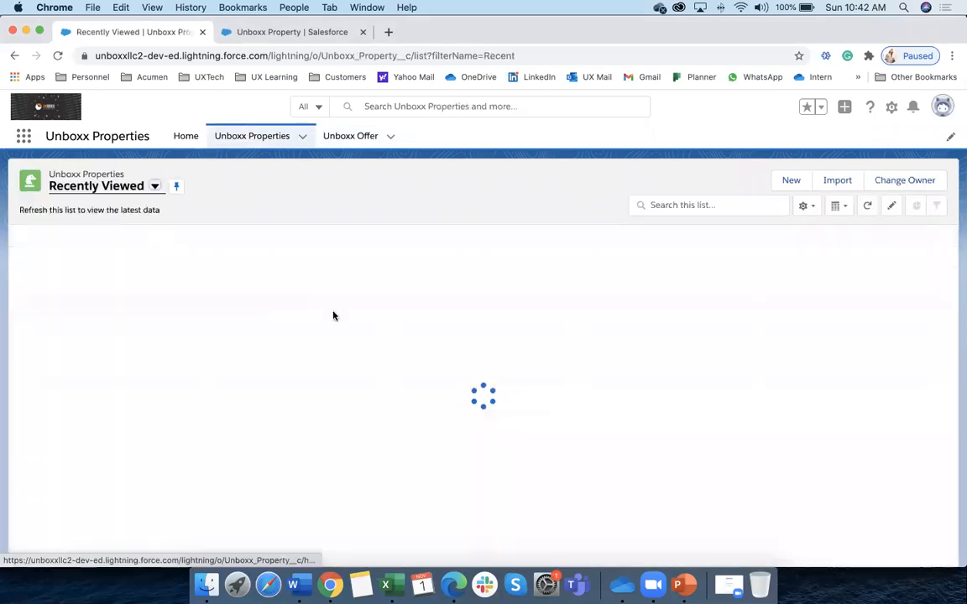
click(154, 186)
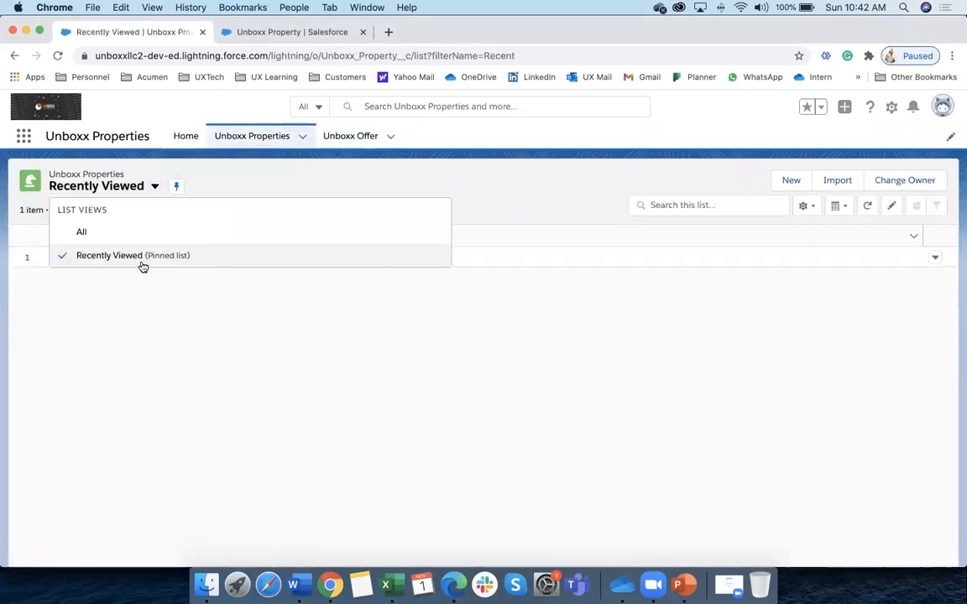
click(350, 137)
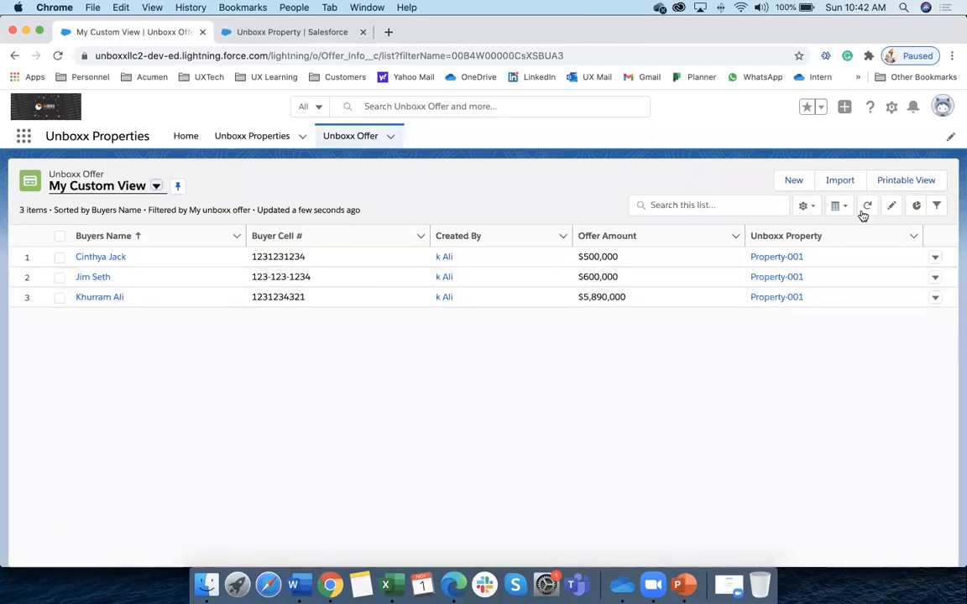
Open Edit List Filters for My Custom View from the list view settings menu
click(804, 206)
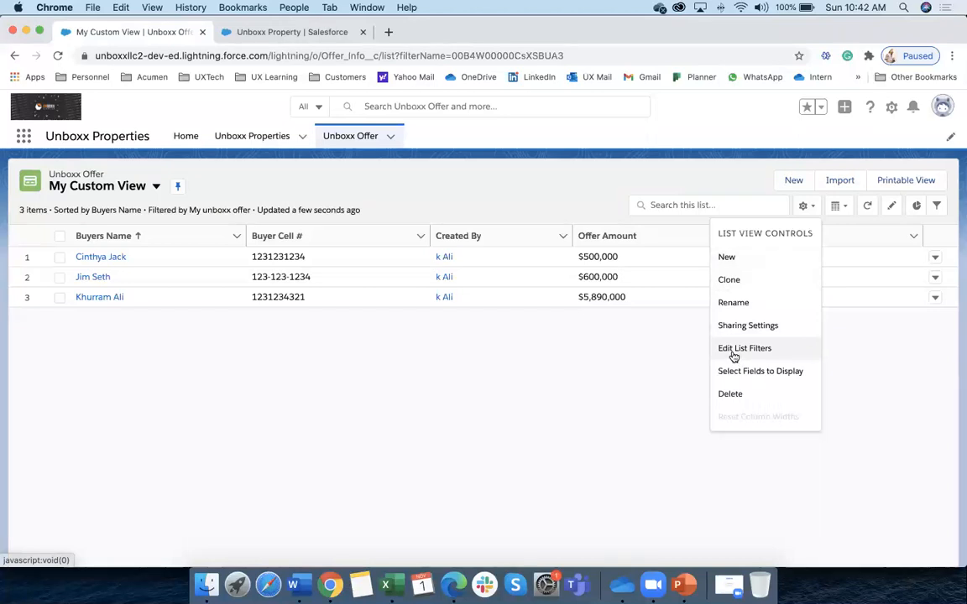
click(806, 207)
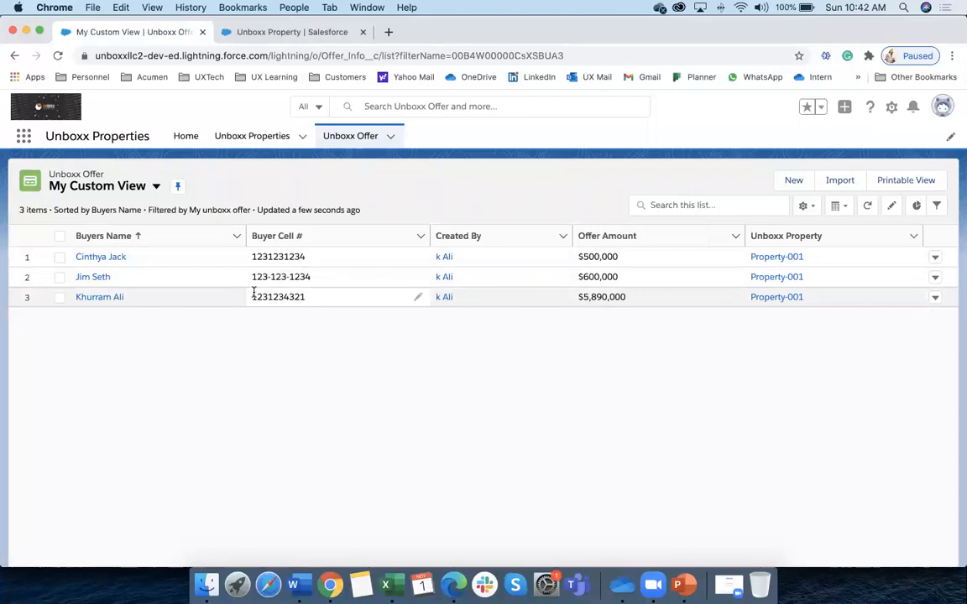
click(806, 207)
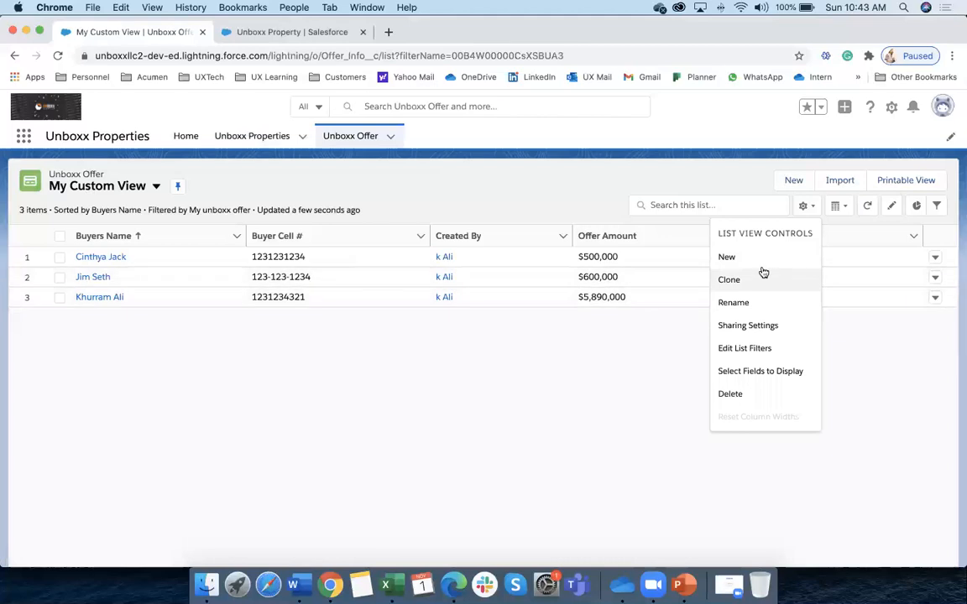
click(744, 348)
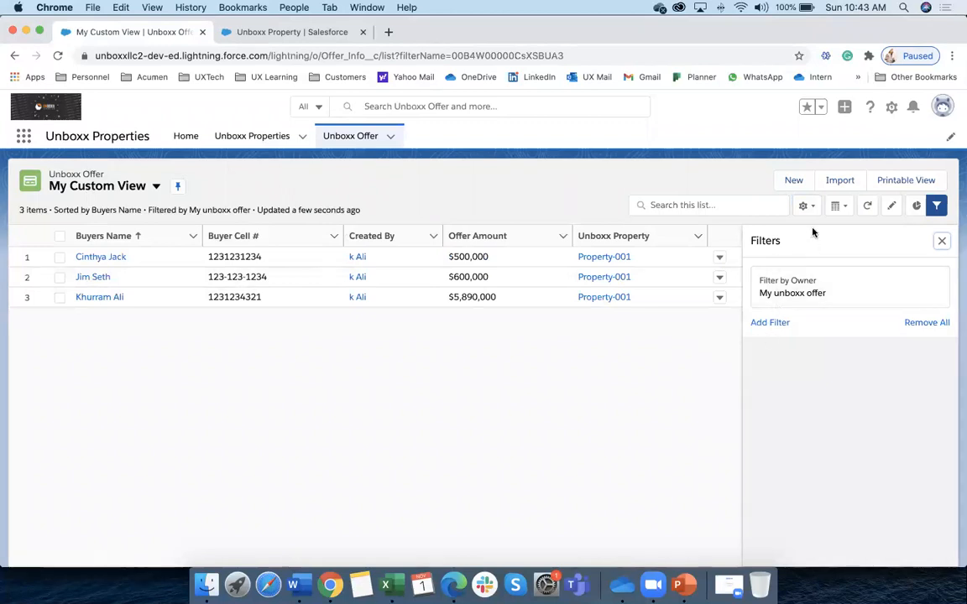
Add an Offer Amount greater than 600000 filter to My Custom View and save it
click(770, 323)
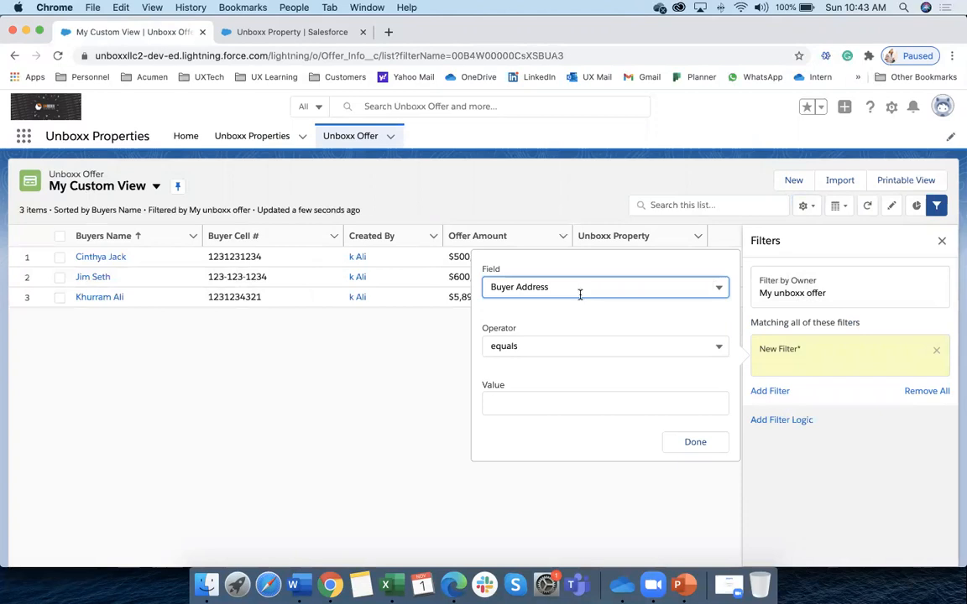
click(579, 289)
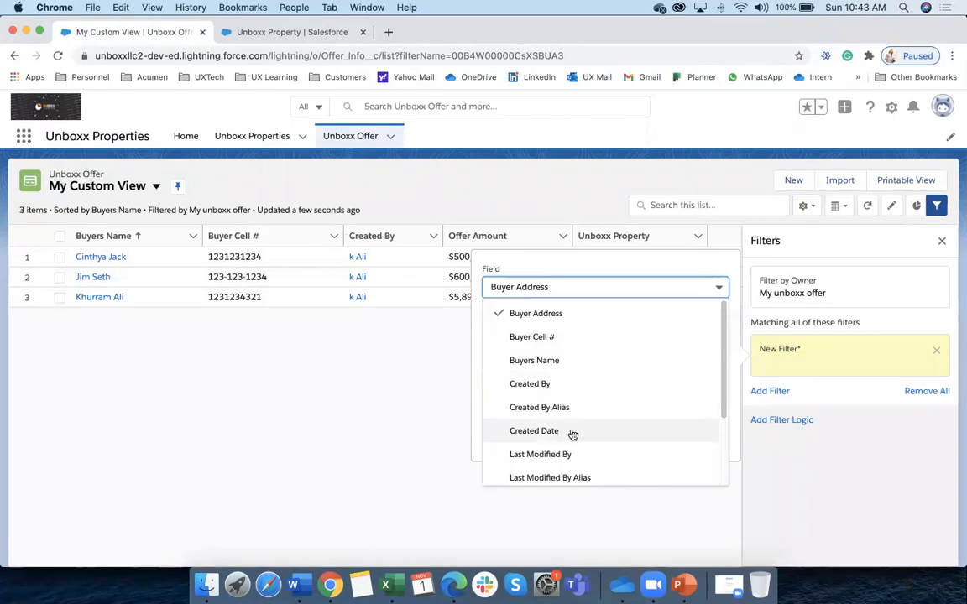
scroll(571, 432, down, 3)
click(504, 438)
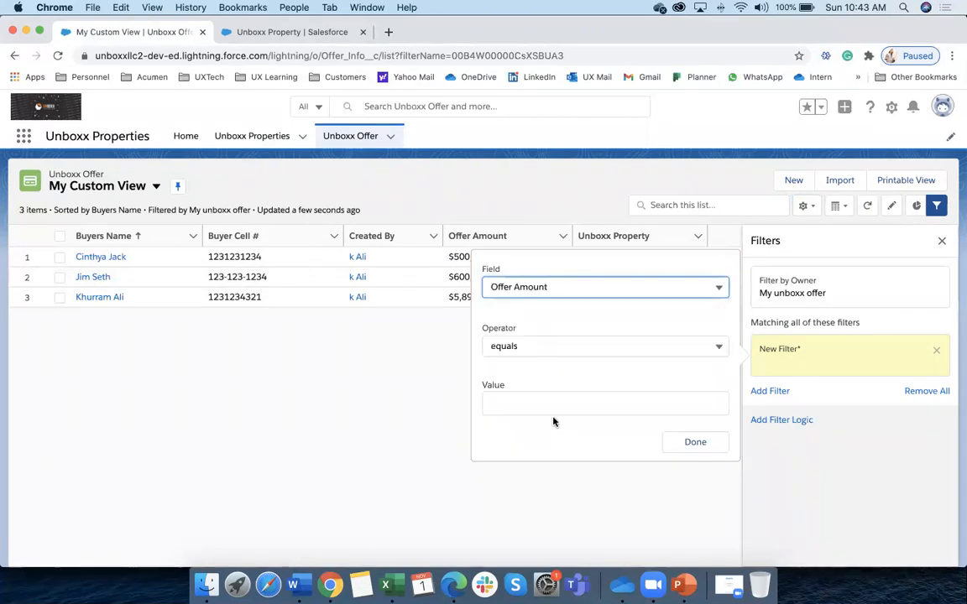
click(541, 348)
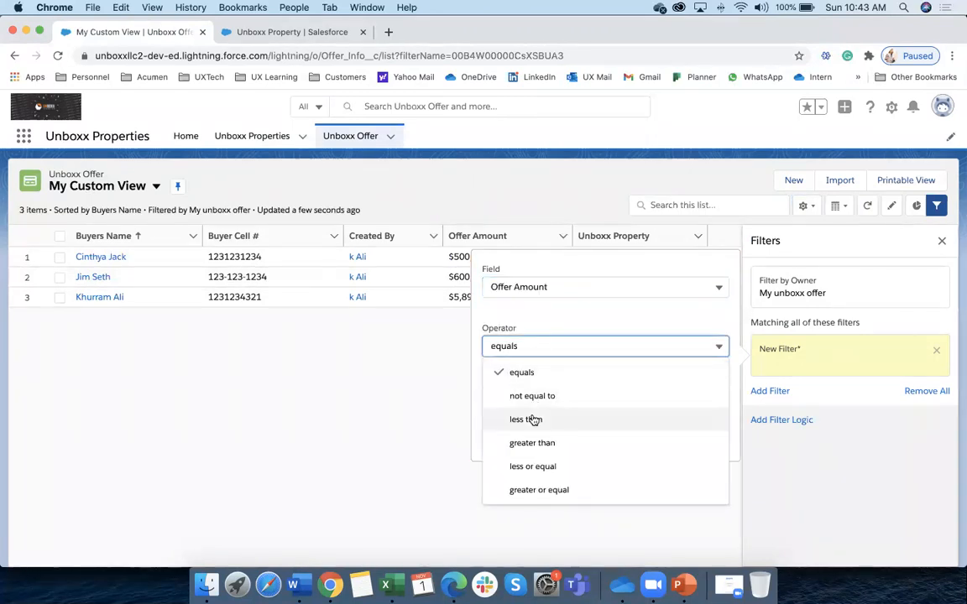
click(512, 443)
click(520, 403)
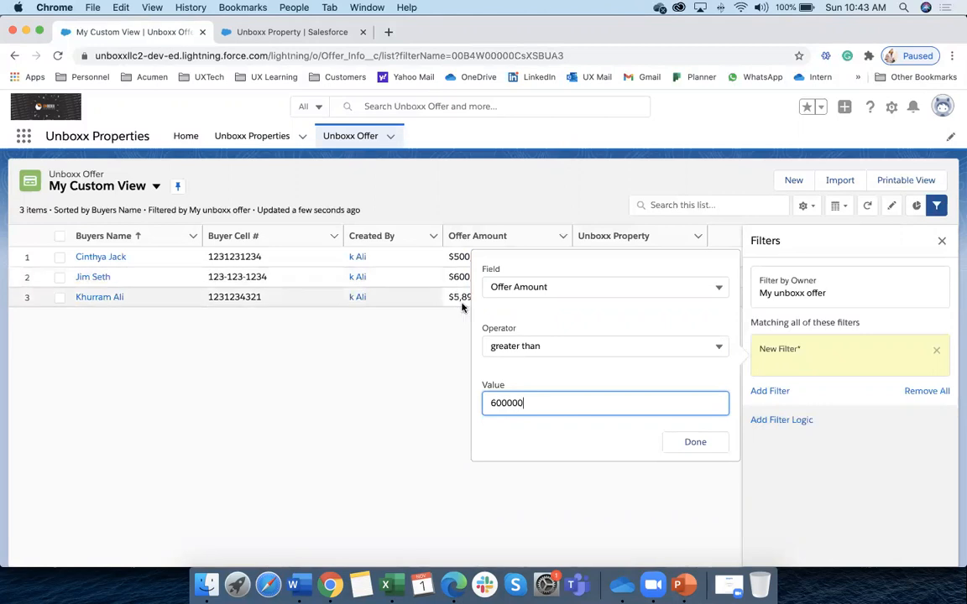
click(688, 442)
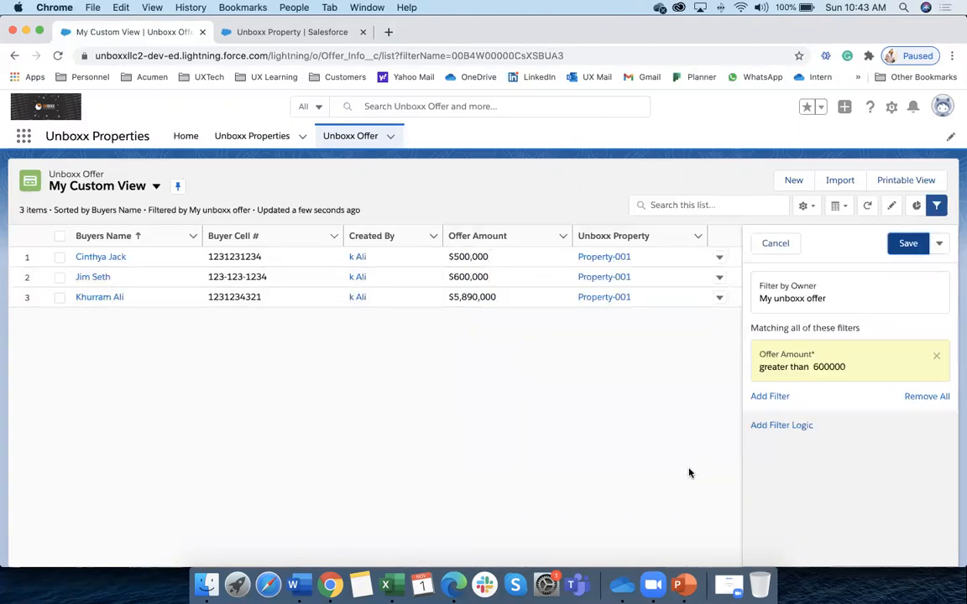
click(908, 244)
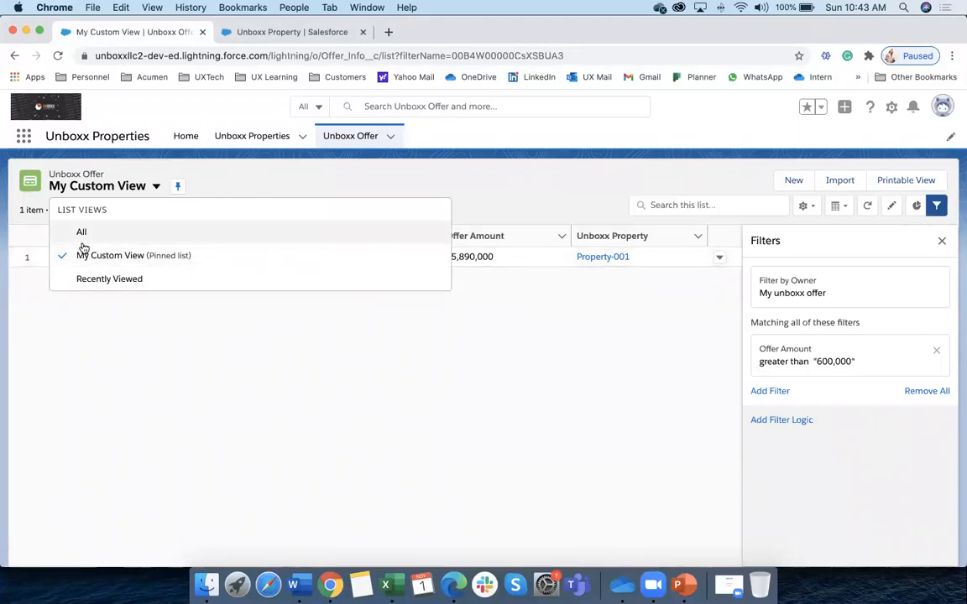
click(536, 343)
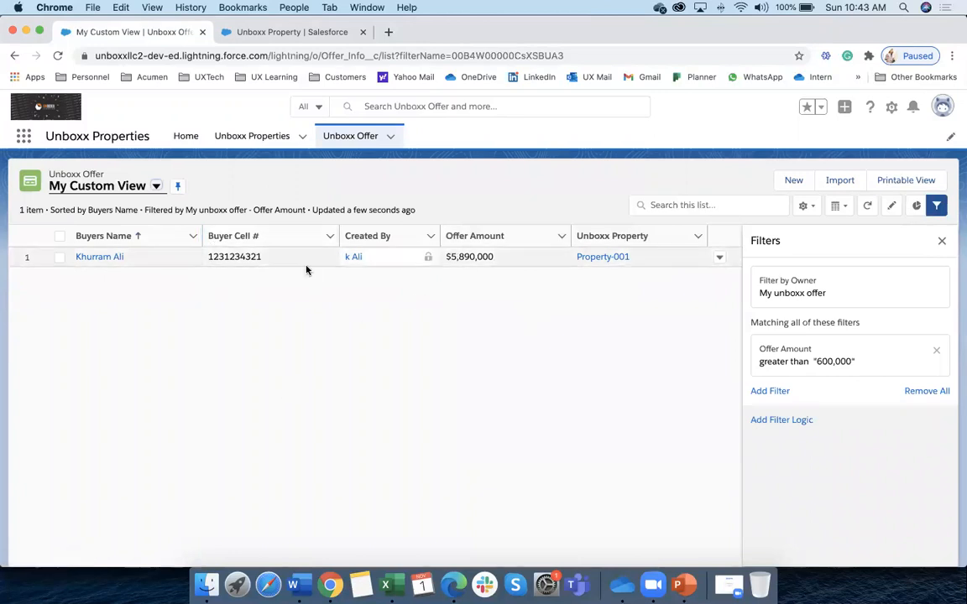
Remove All filters from My Custom View, save, and close the Filters panel
click(156, 187)
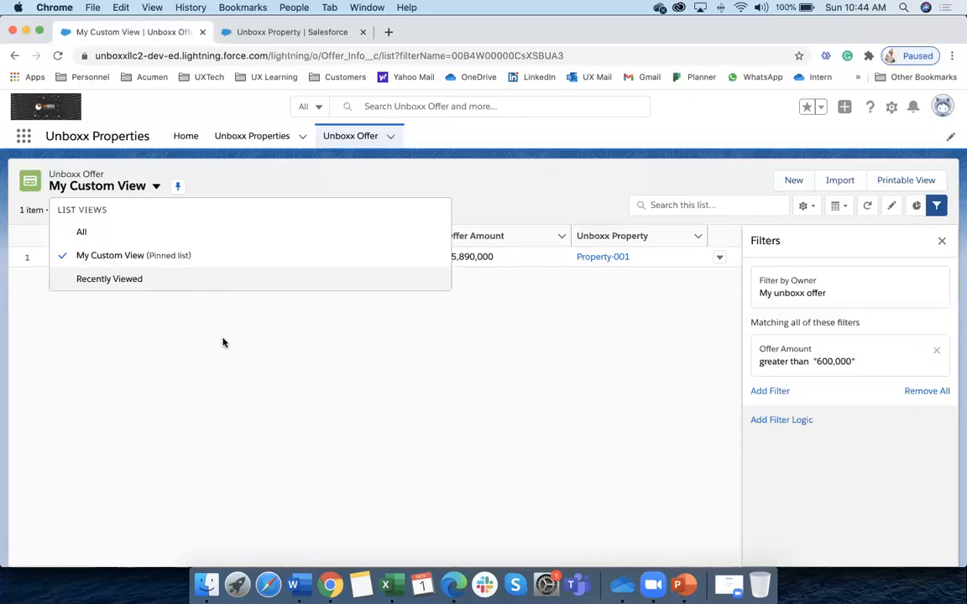
key(Escape)
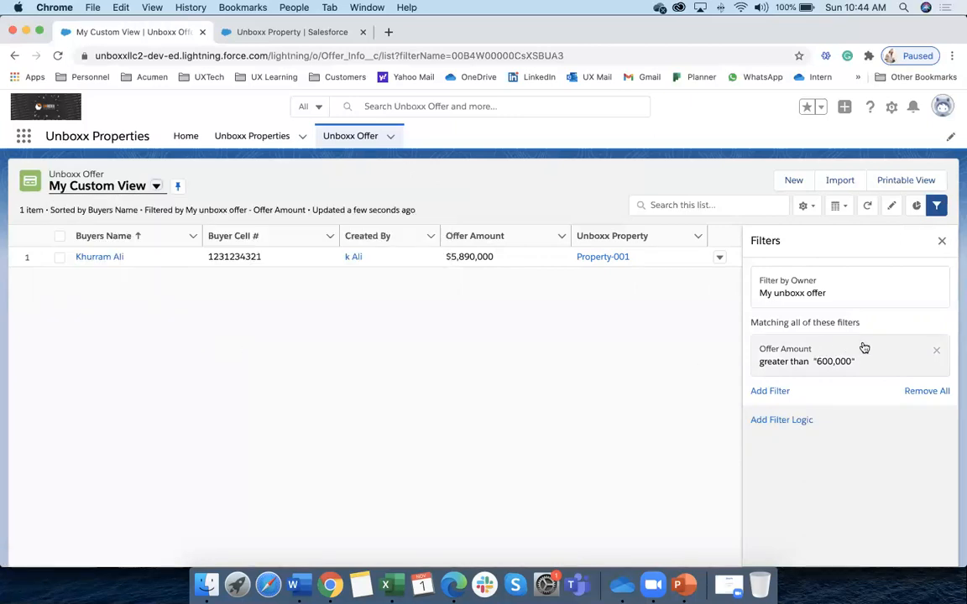
click(927, 391)
click(903, 244)
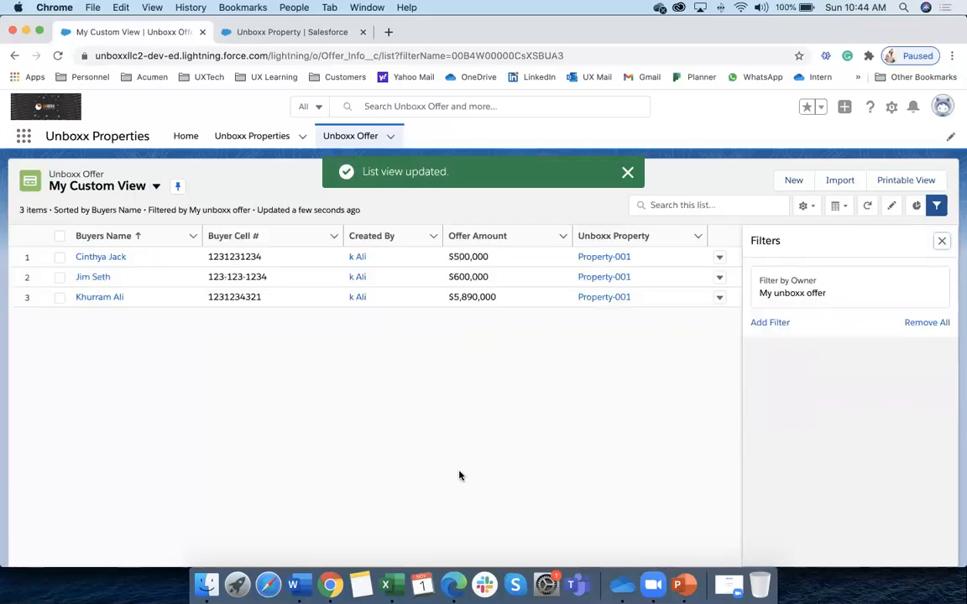
click(941, 242)
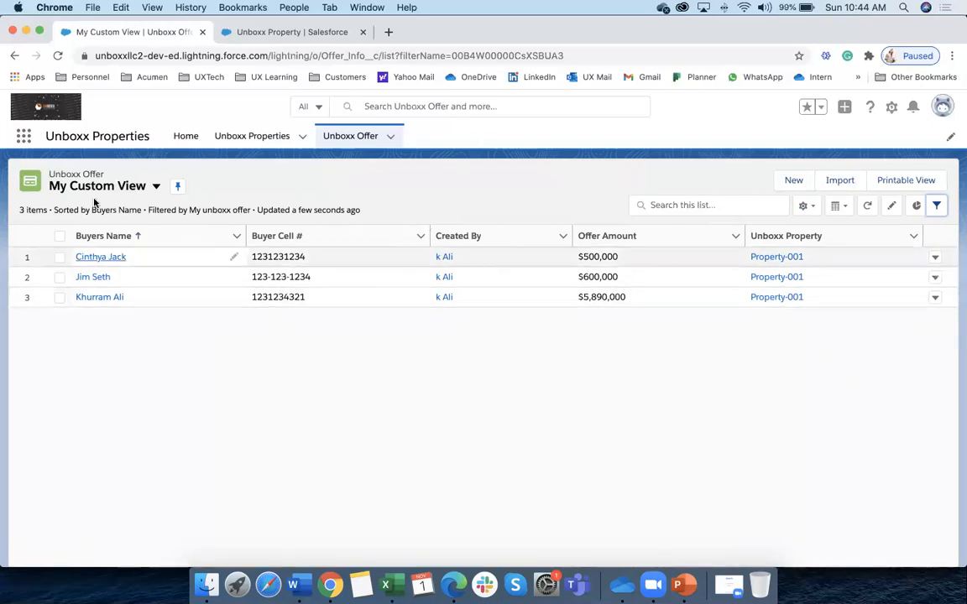
Reload My Custom View with its three offers, then bring up PowerPoint slide 24
click(156, 186)
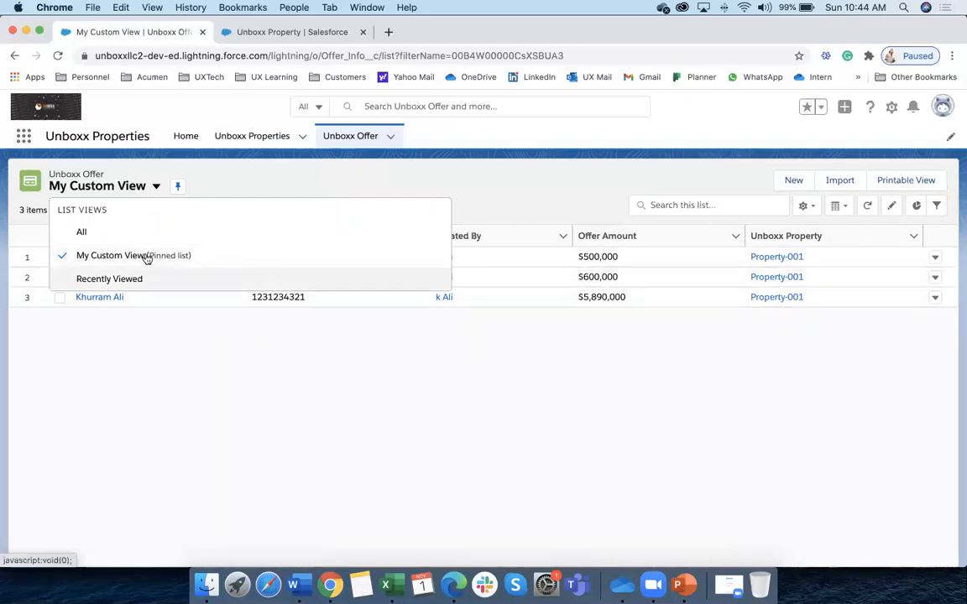
click(170, 350)
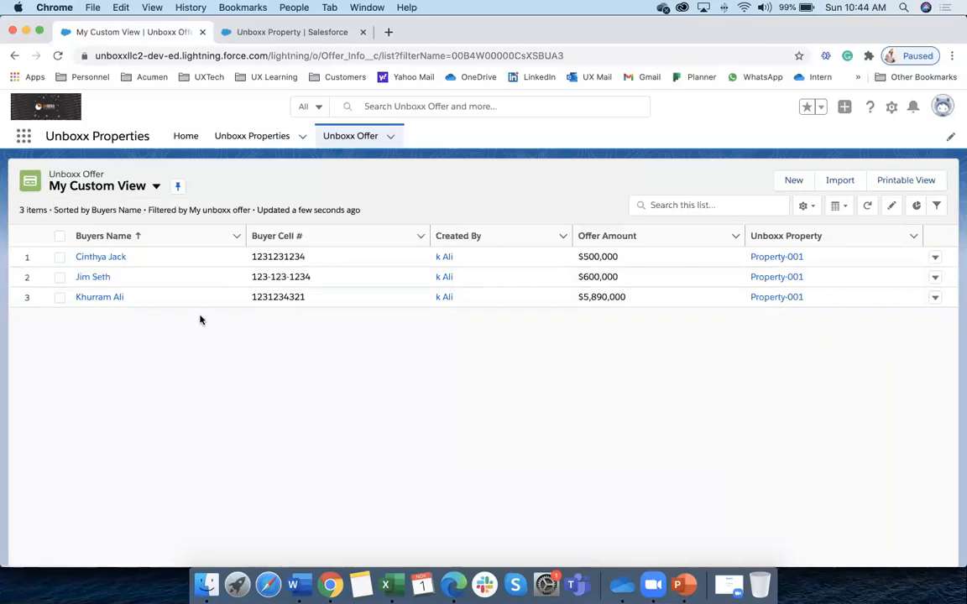
click(156, 186)
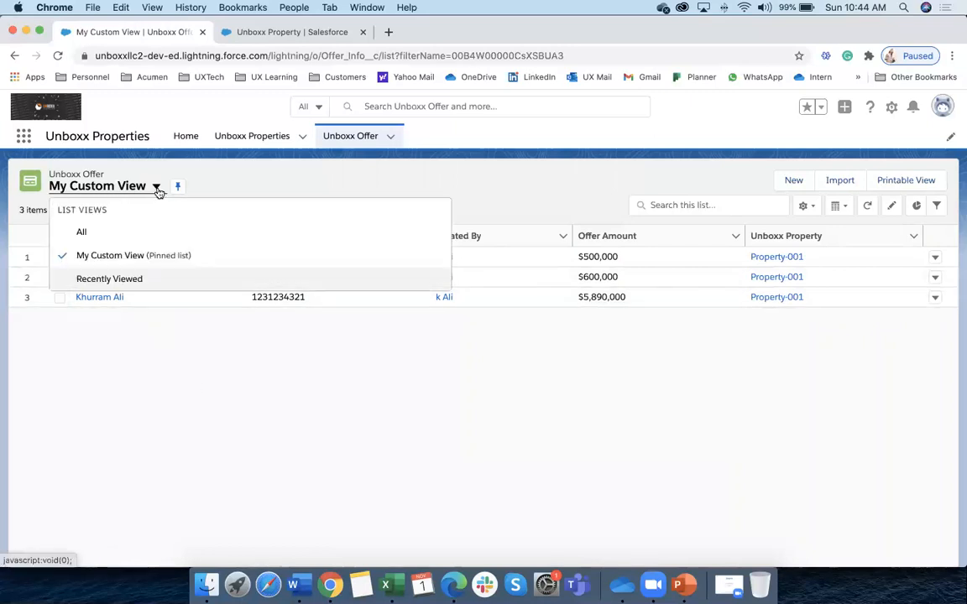
click(103, 256)
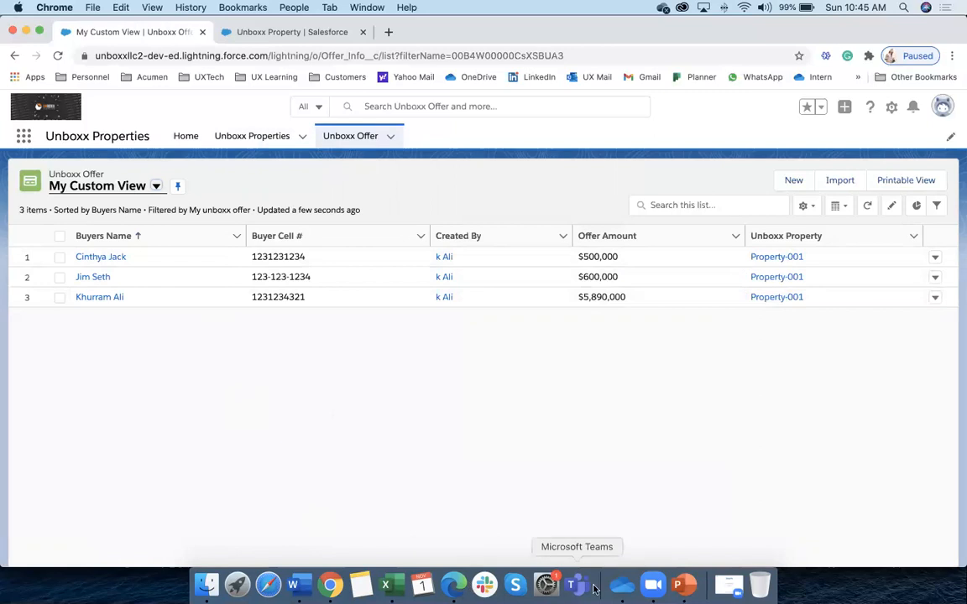
click(684, 585)
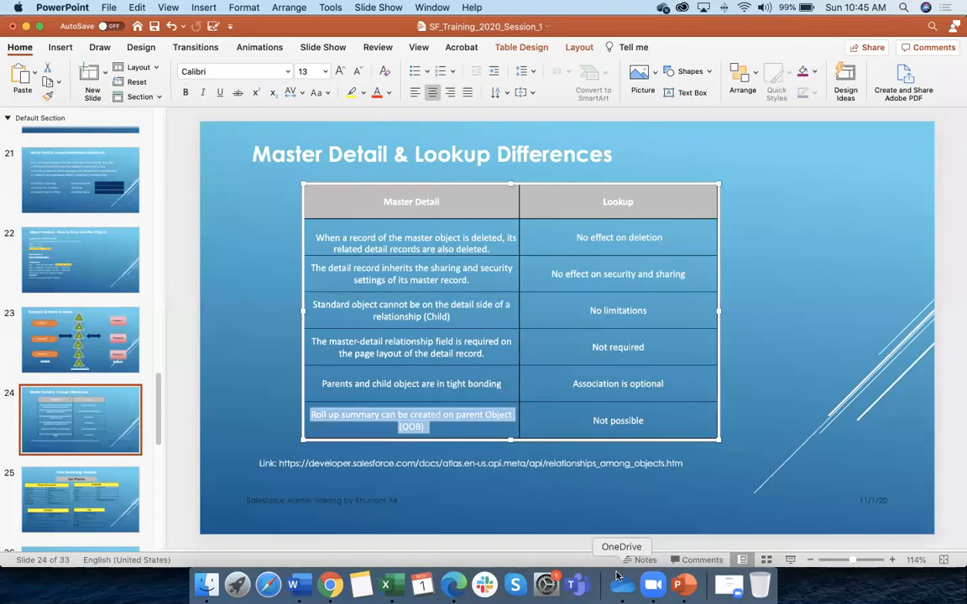
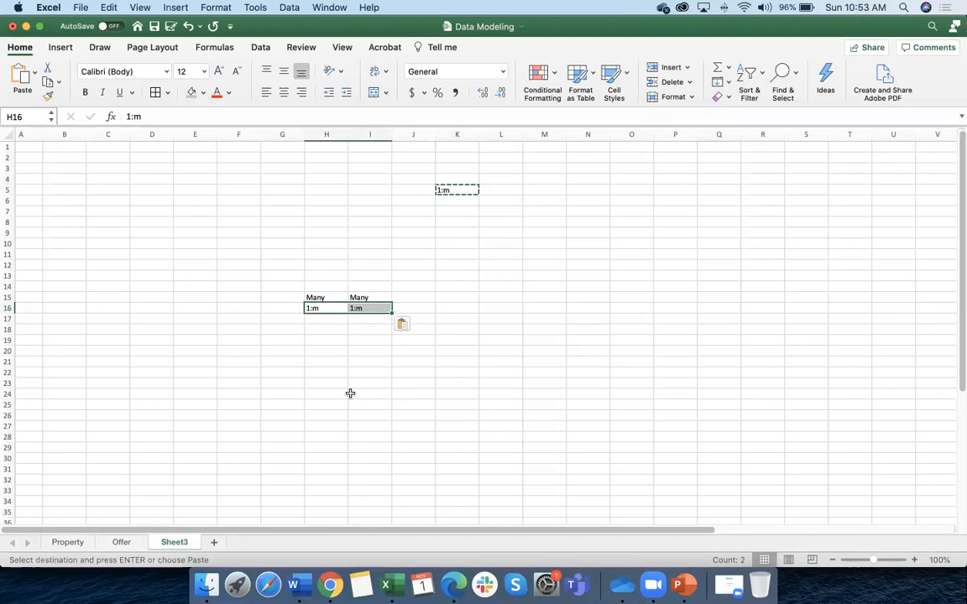
Undo the pasted 1:m values in the row beneath the two Many labels
scroll(351, 386, right, 1)
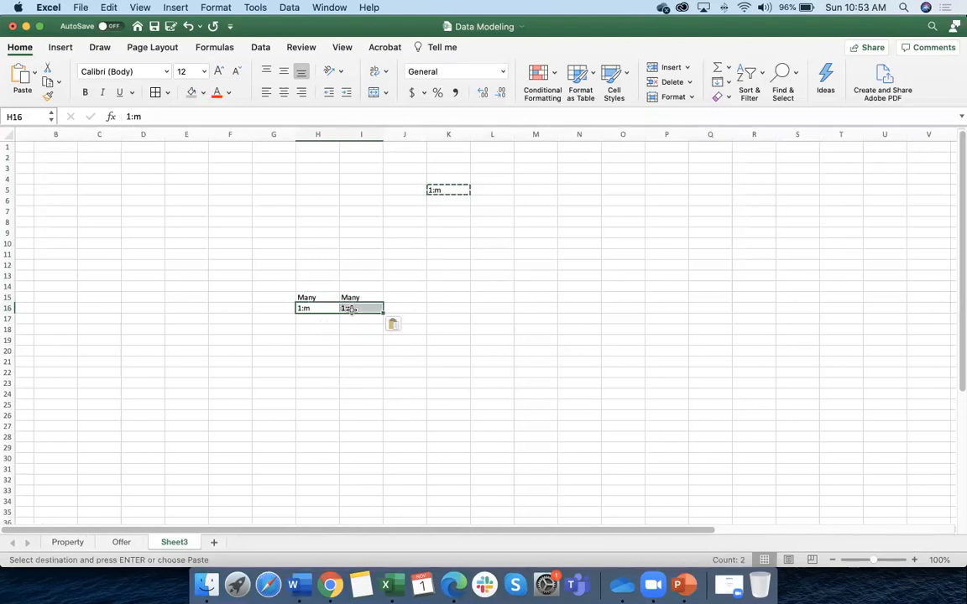
key(super+z)
scroll(352, 335, right, 1)
Select the blocks of cells around the Many labels in columns H and I
click(352, 347)
drag(300, 297, 308, 329)
drag(350, 287, 346, 339)
drag(308, 285, 309, 340)
drag(345, 284, 344, 330)
drag(309, 283, 308, 349)
drag(355, 291, 352, 329)
scroll(351, 329, down, 1)
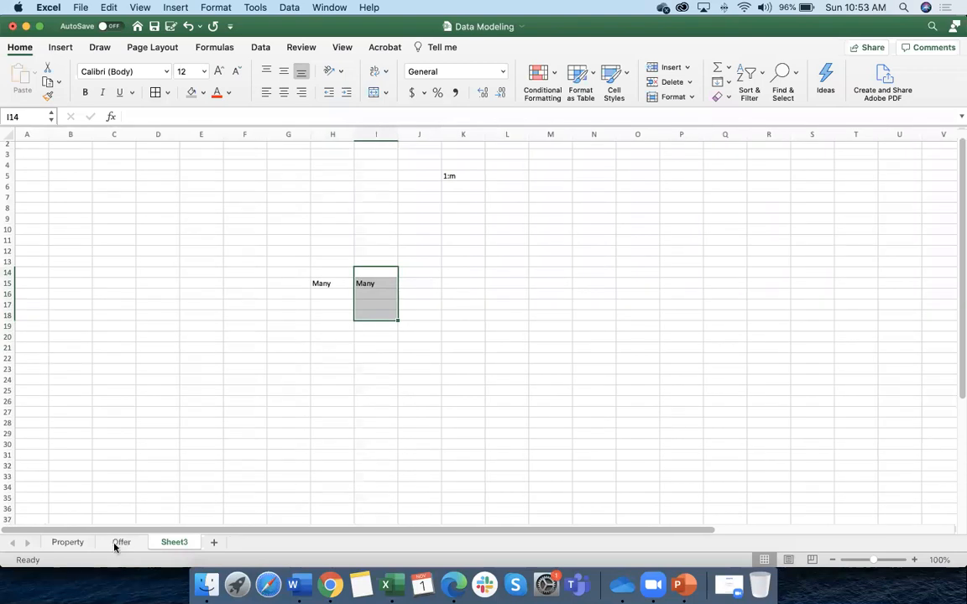
Compare the Offer table's Prop-001 references with the Property sheet, ending on Prop-001 there
click(68, 542)
click(118, 543)
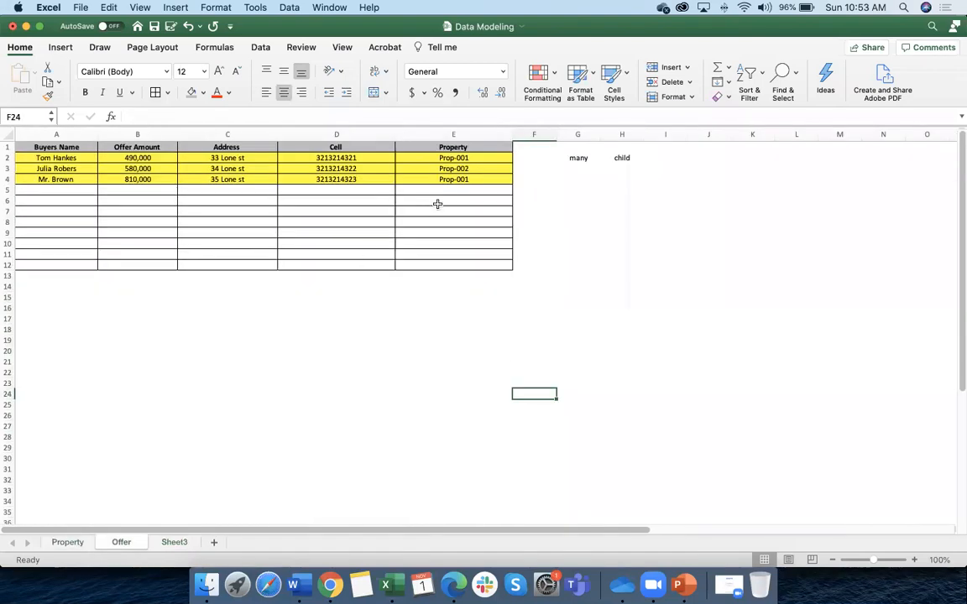
click(454, 180)
click(453, 147)
click(68, 542)
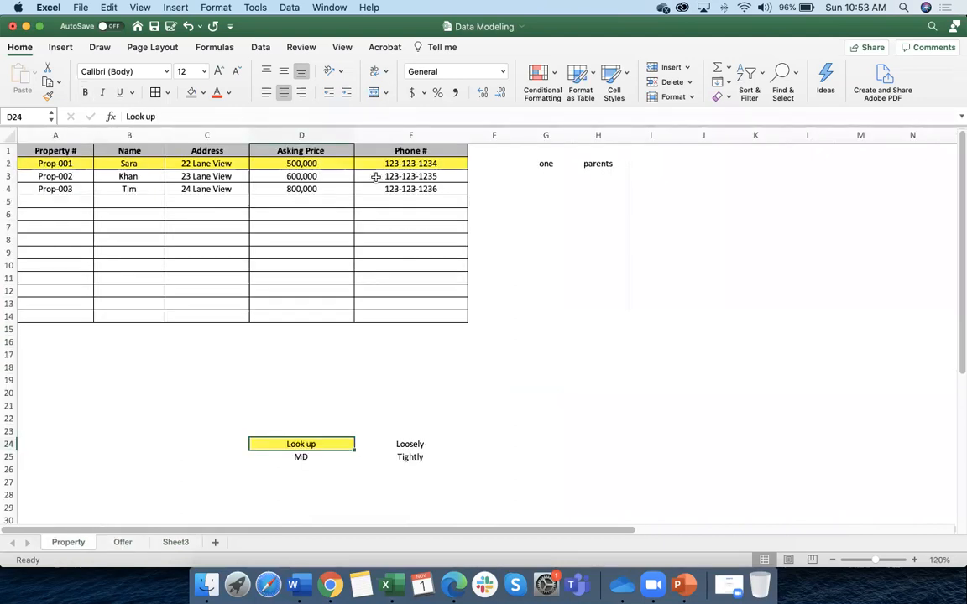
click(121, 542)
click(453, 158)
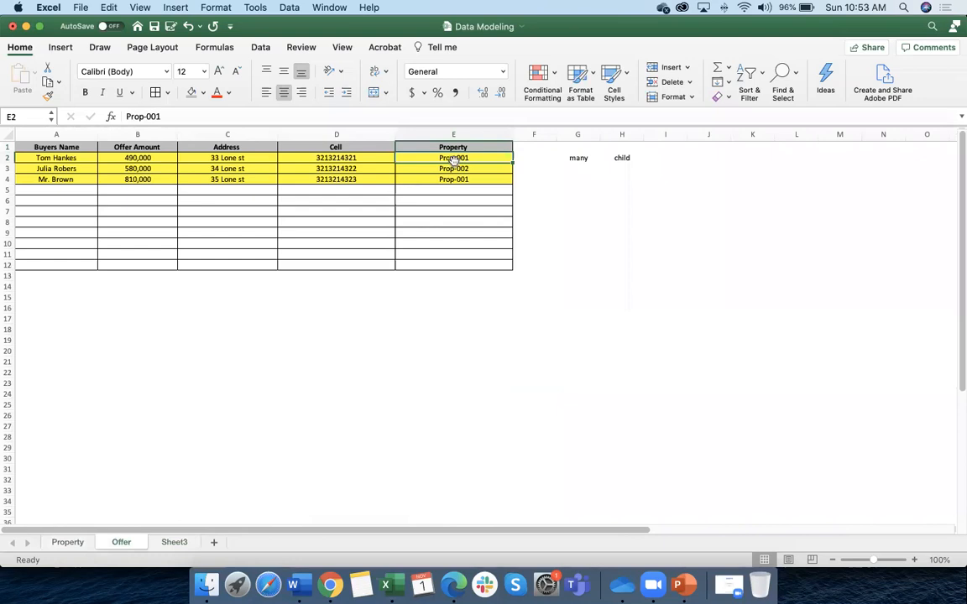
click(69, 158)
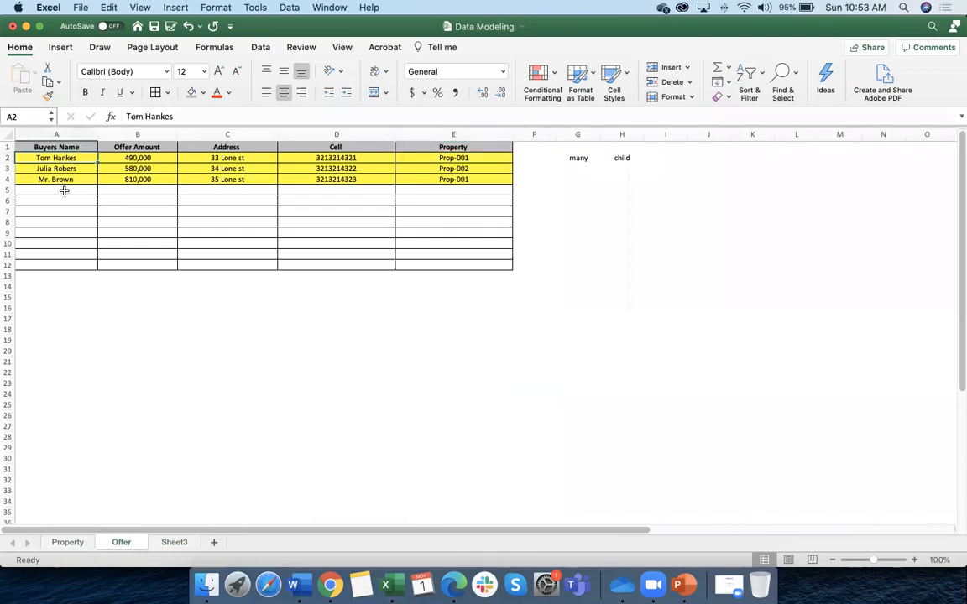
click(68, 544)
click(74, 163)
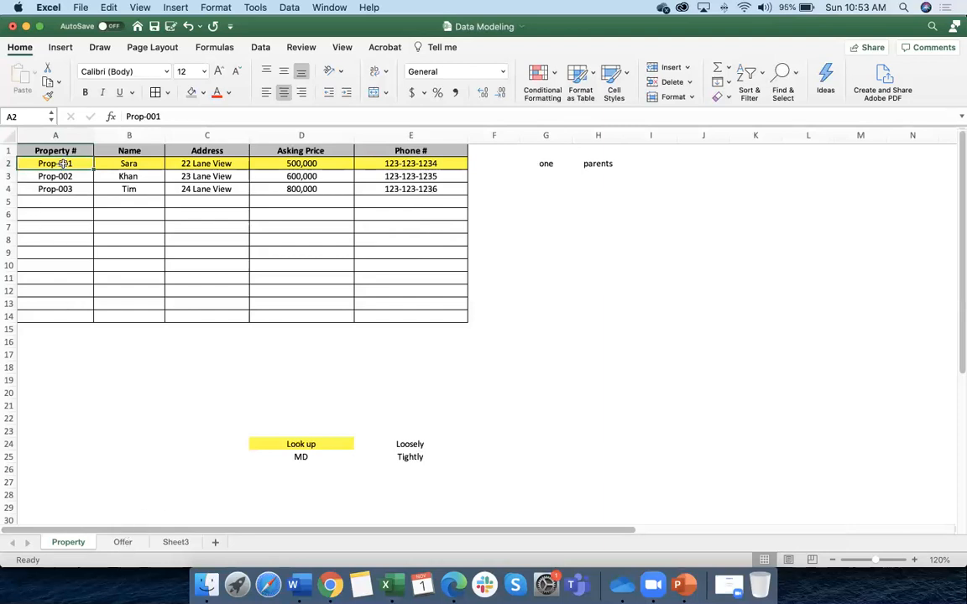
Add a Buyer header in F1 with ABC as Prop-001's buyer
drag(61, 163, 457, 163)
click(480, 162)
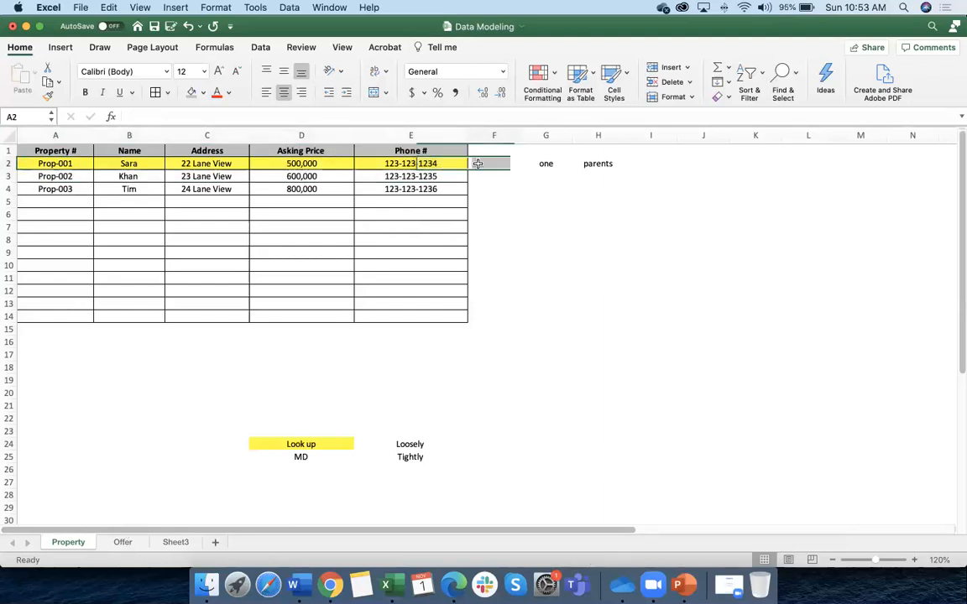
click(491, 155)
text(Buyer)
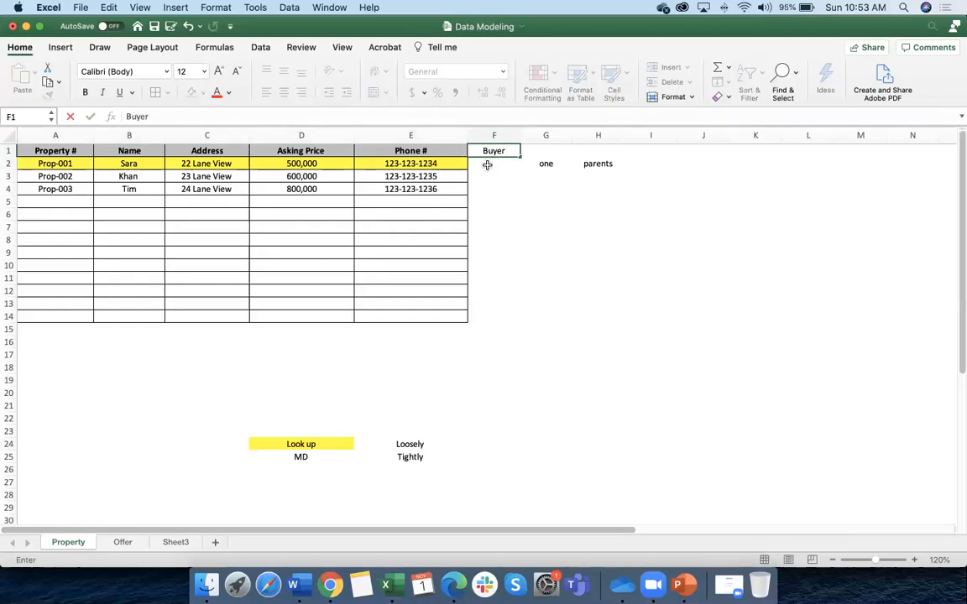
key(Return)
text(A)
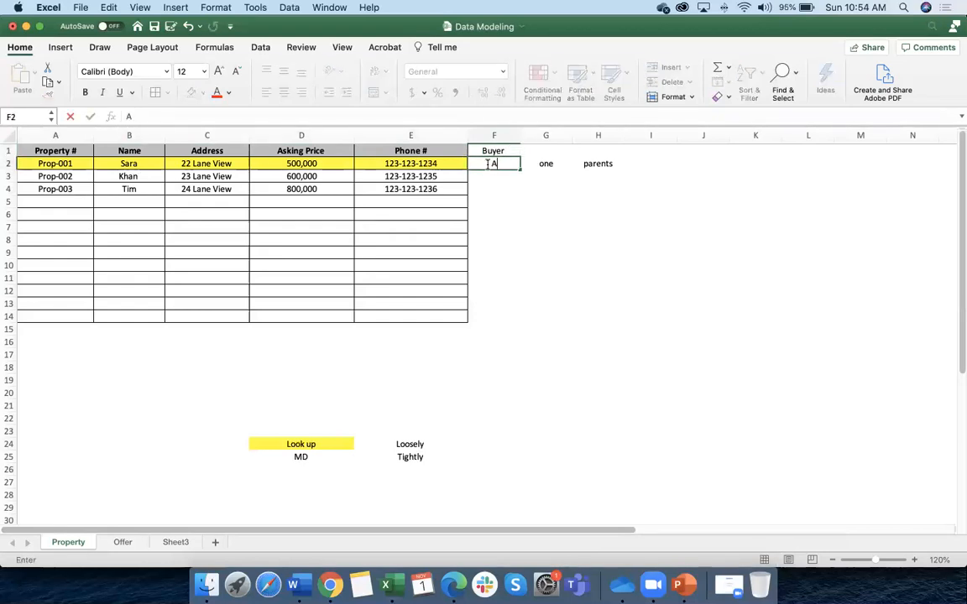
text(BC)
click(482, 226)
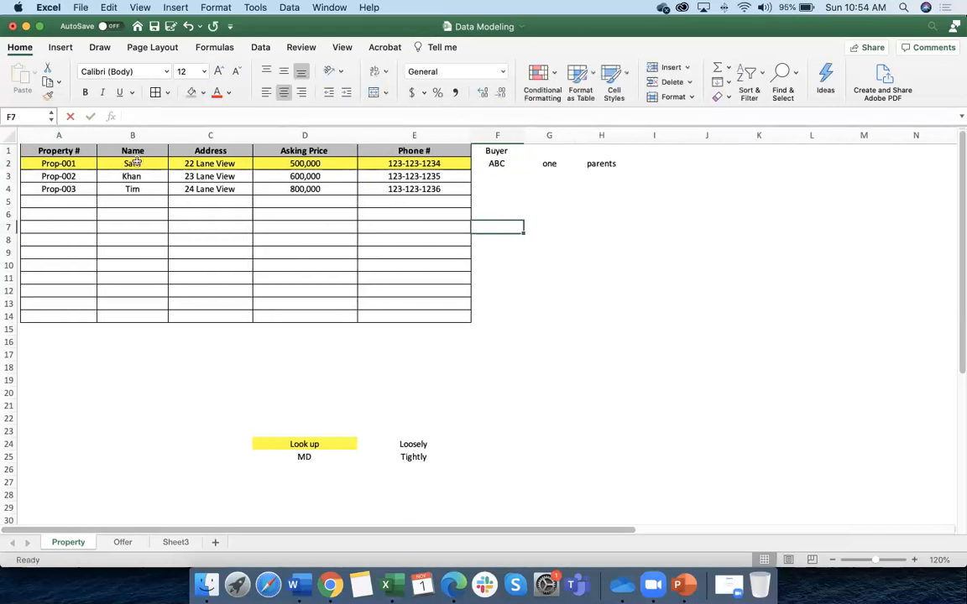
Copy the Prop-001 row into row 5 and change its buyer to XYZ
drag(52, 165, 491, 166)
key(super+c)
click(71, 203)
key(super+v)
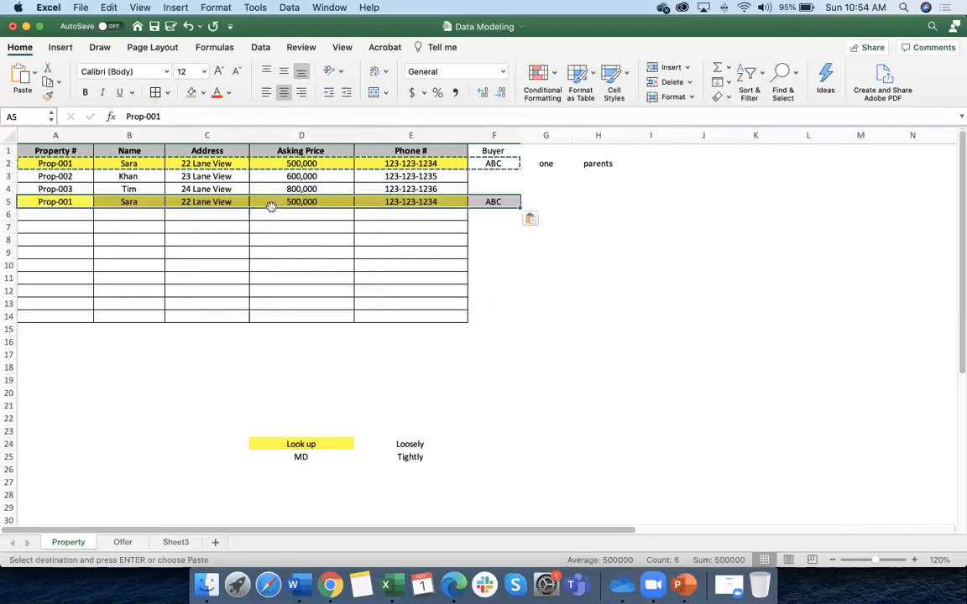
click(319, 214)
click(494, 202)
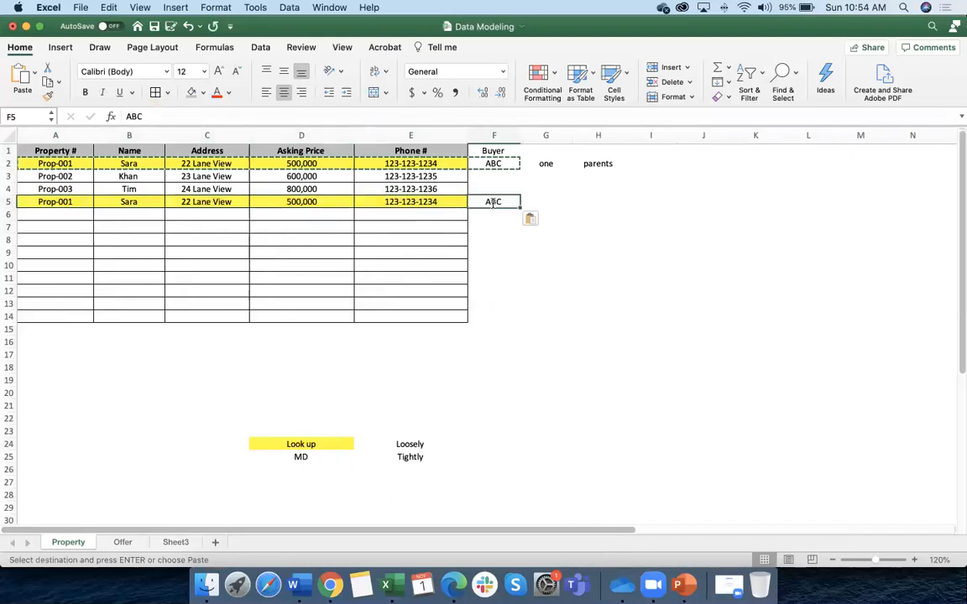
text(XY)
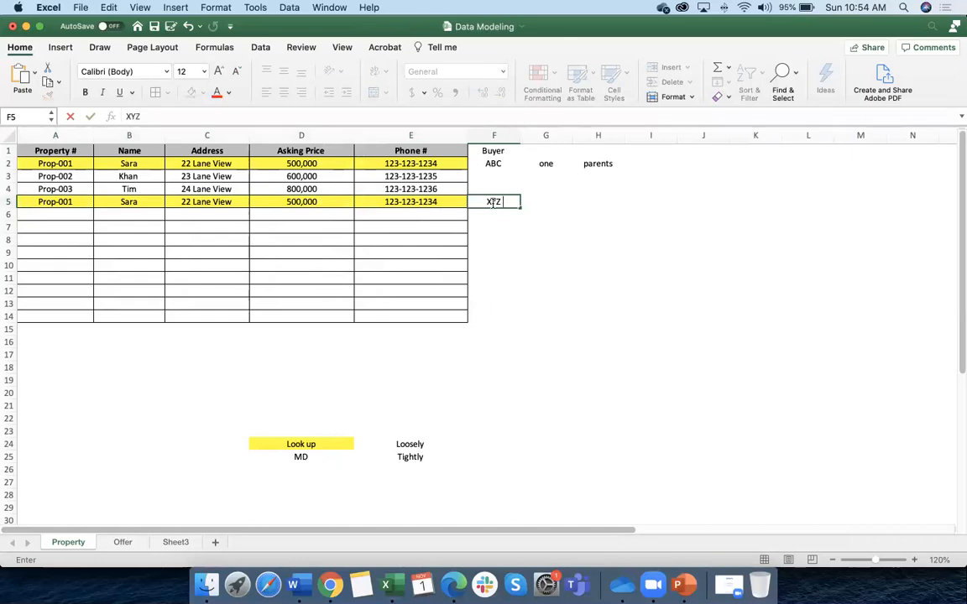
text(Z)
key(Return)
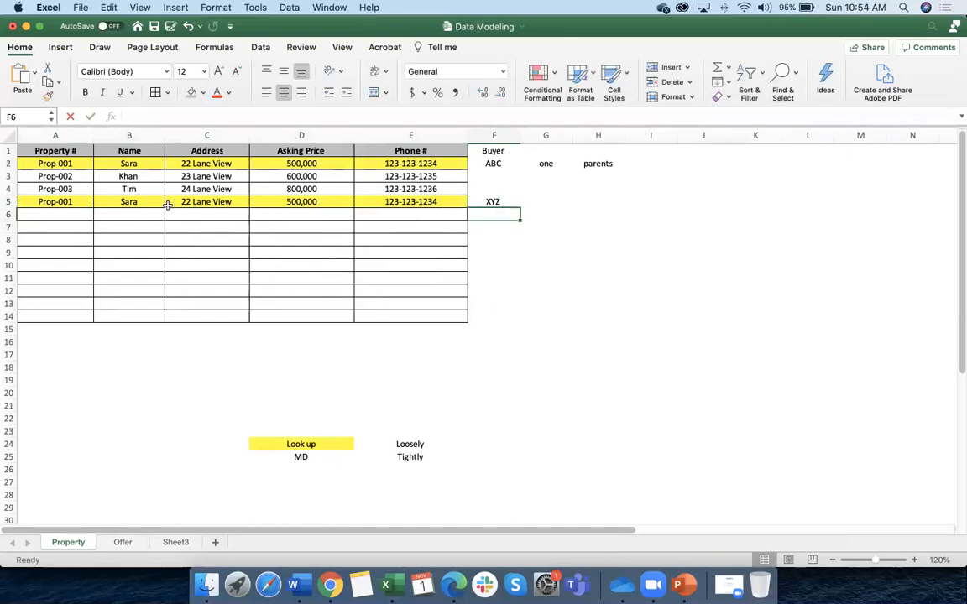
Delete the duplicated row 5 and go back to Sheet3
right_click(5, 200)
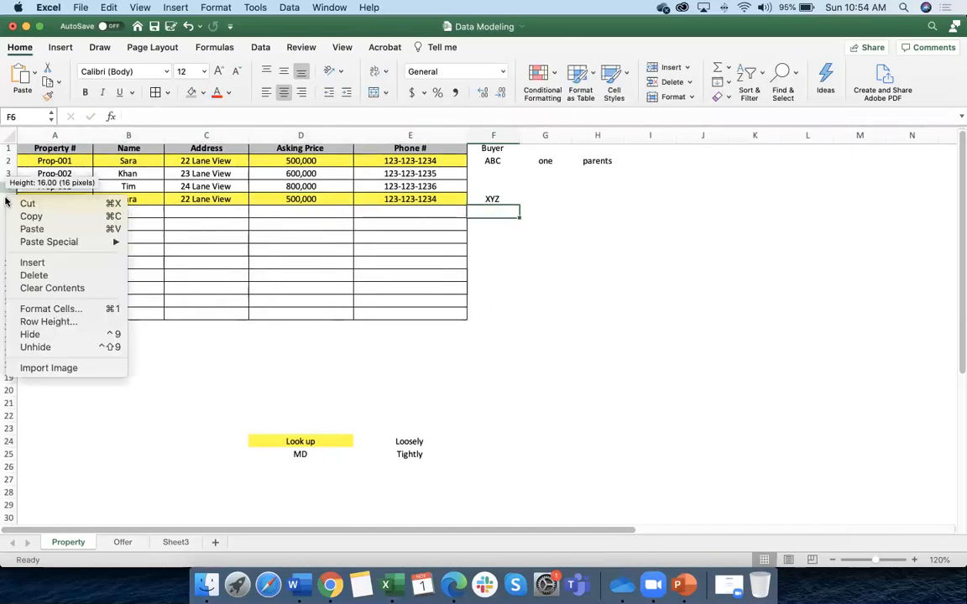
click(34, 216)
click(8, 199)
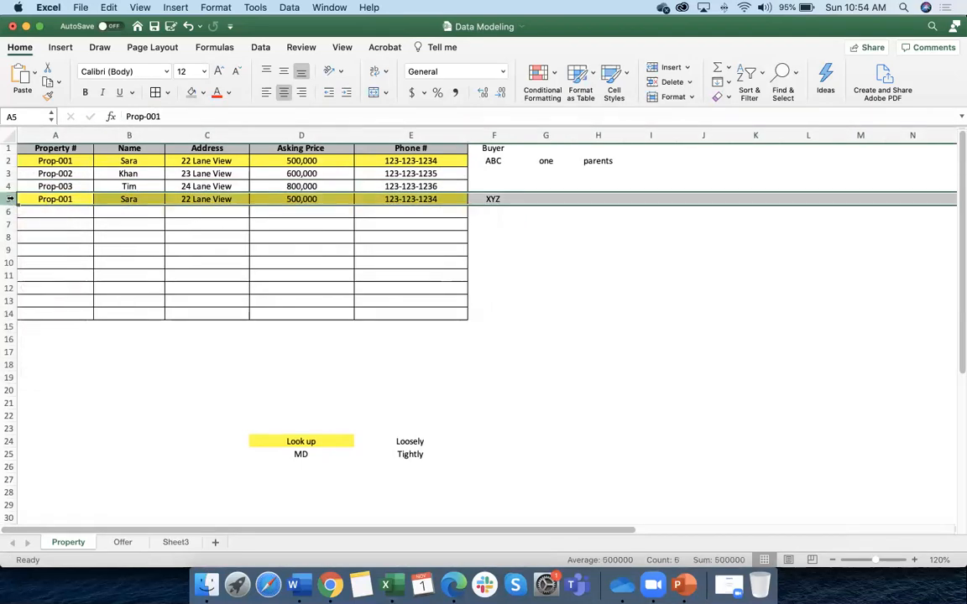
right_click(8, 199)
click(108, 276)
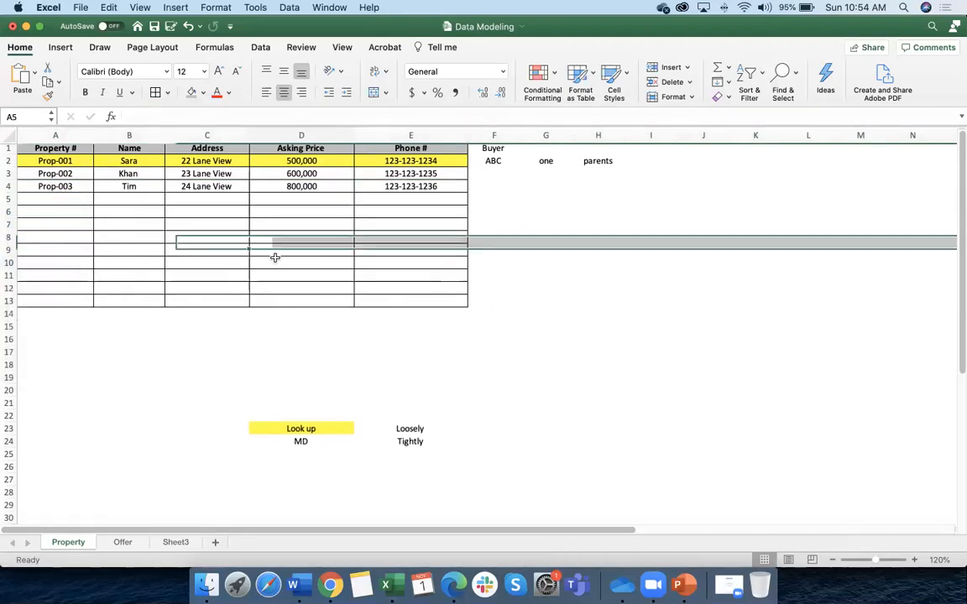
click(175, 542)
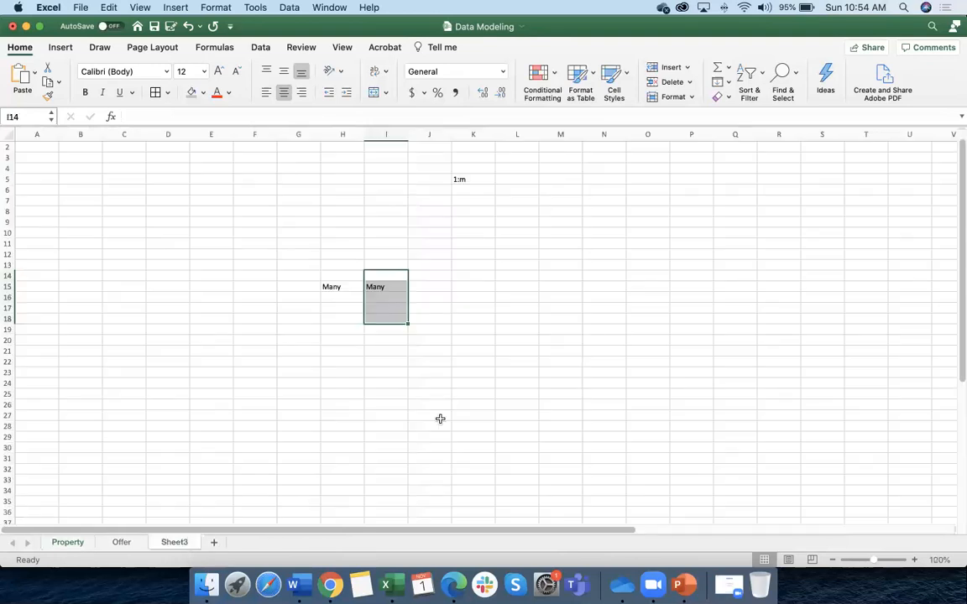
Enter Obj 1 and Obj 2 in cells D13 and D14
click(339, 287)
key(Right)
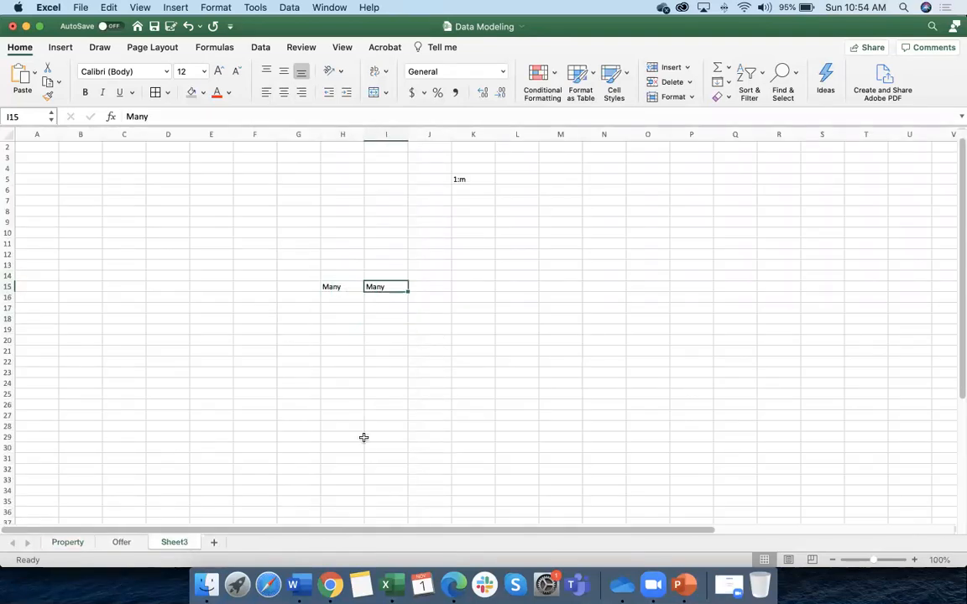
click(345, 297)
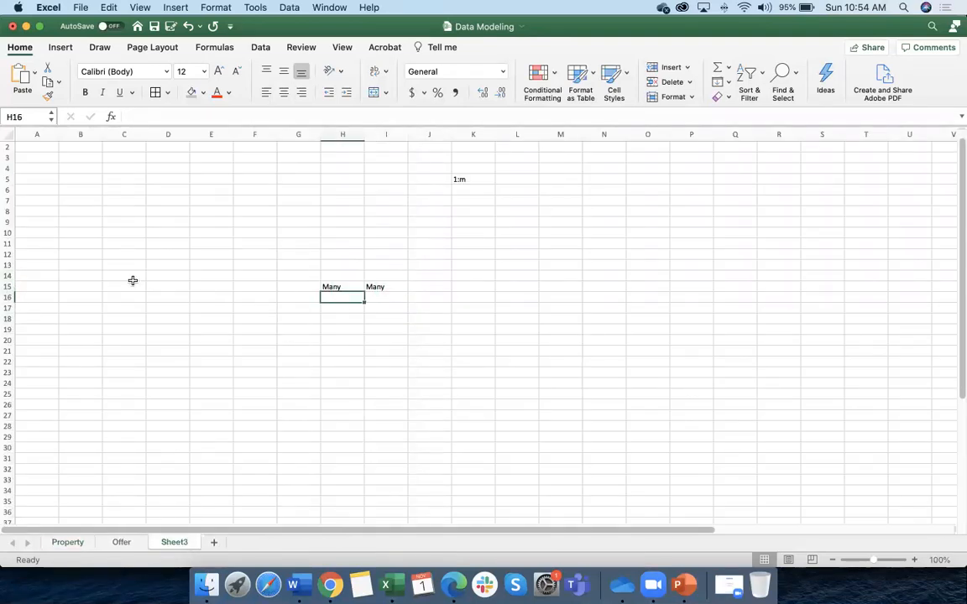
click(191, 265)
click(180, 268)
text(Obj 1)
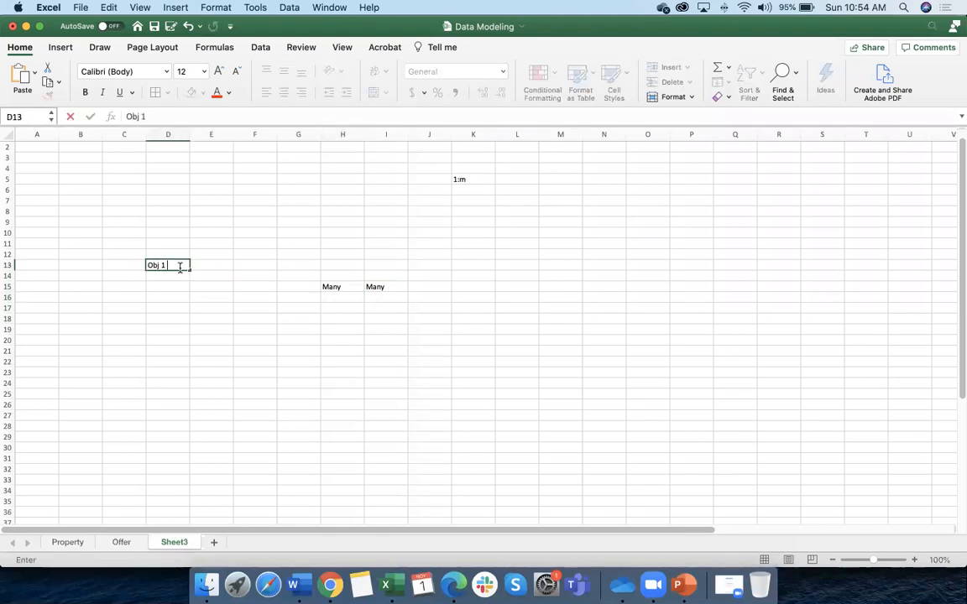
click(165, 276)
text(Obj )
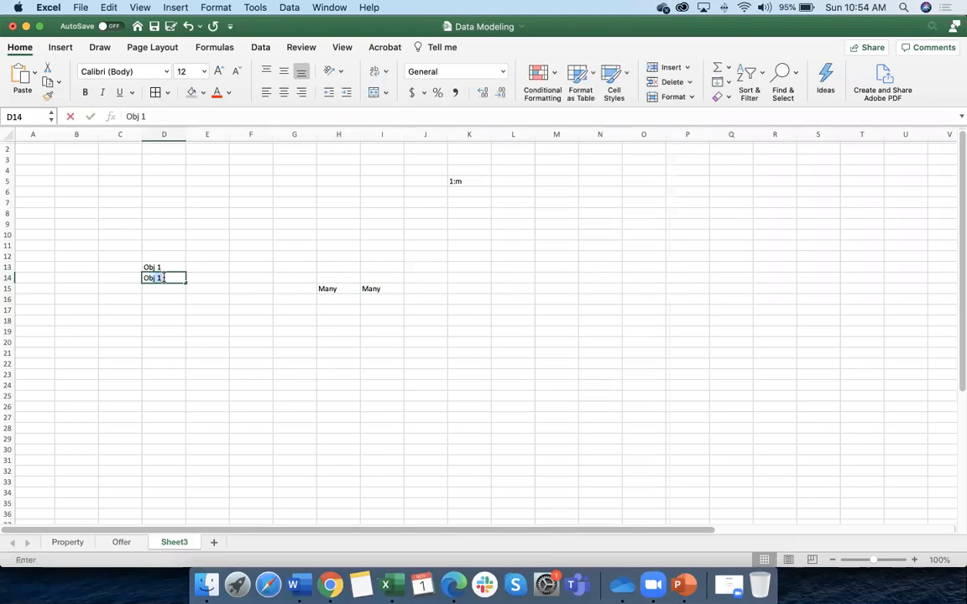
text(2)
click(202, 352)
Mark both objects as Many in E13 and E14
click(194, 267)
text(Many)
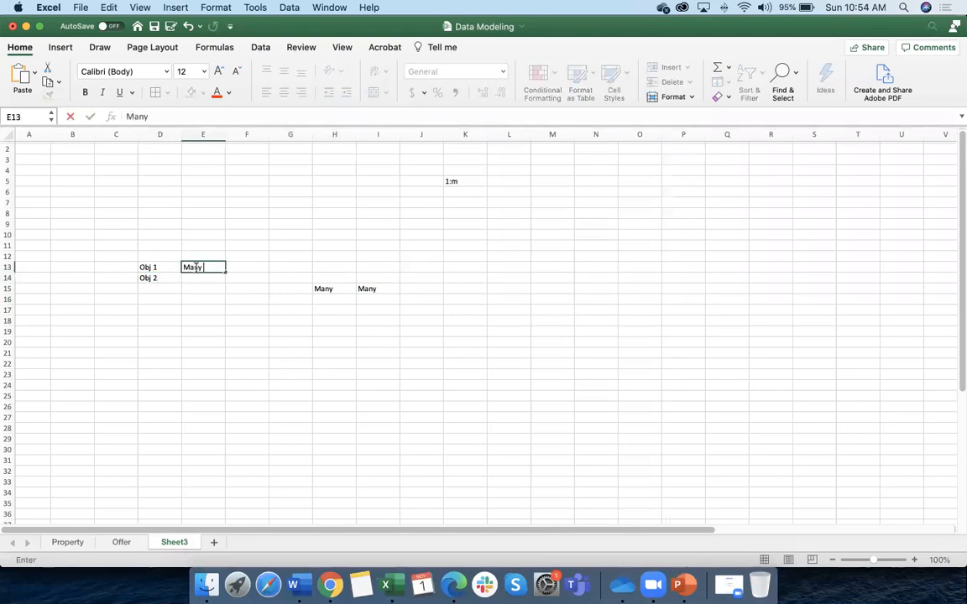
click(196, 276)
text(Many)
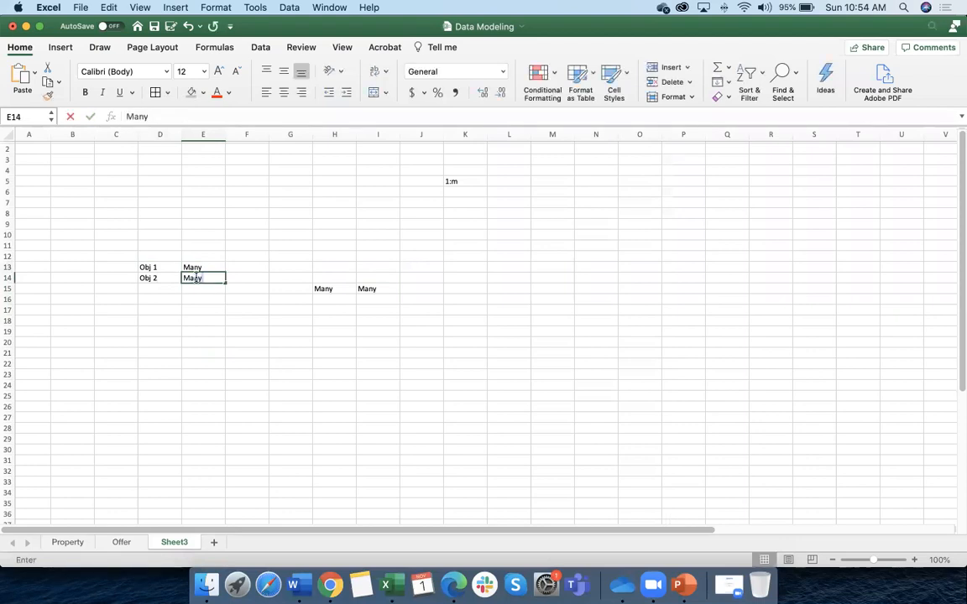
click(199, 319)
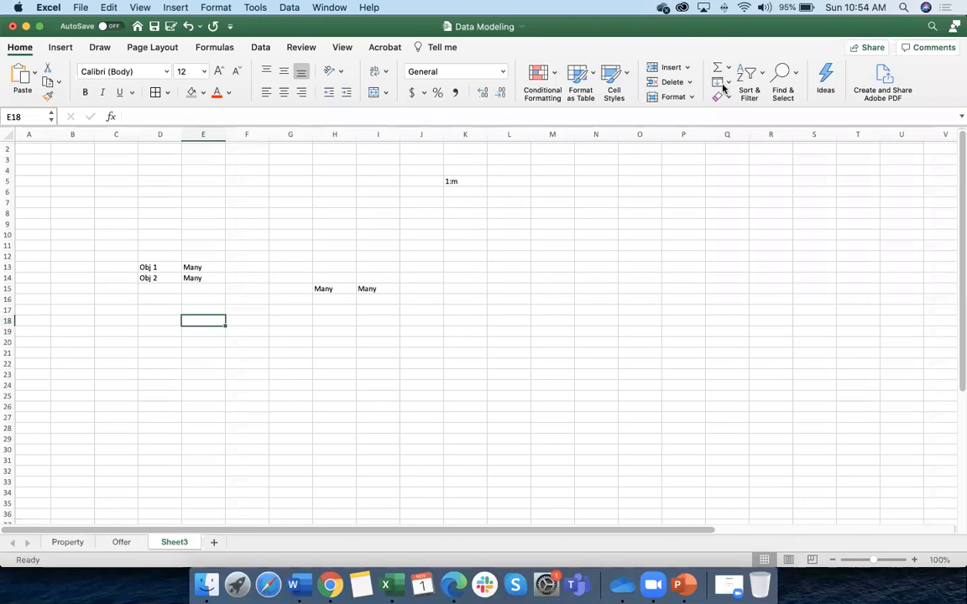
click(255, 371)
Label D15 'Junction Object', widen column D to fit, and start i:m in D24
click(153, 288)
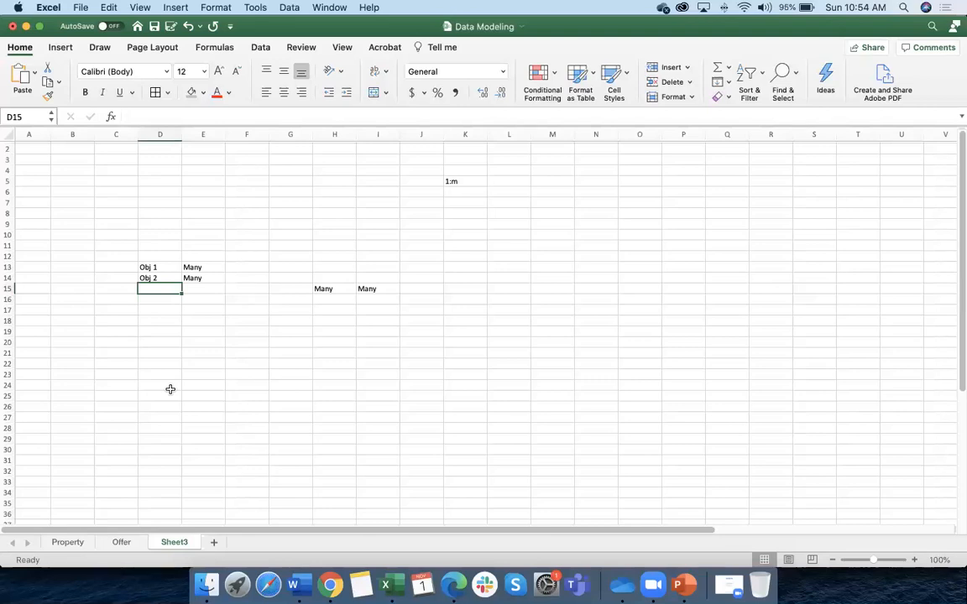
text(Junction Obj)
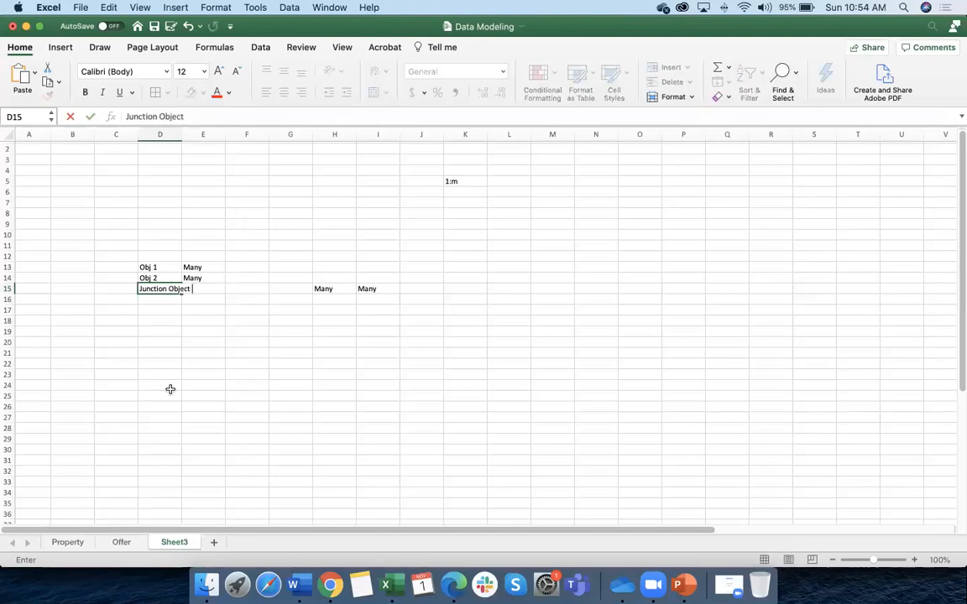
text(ect)
click(204, 456)
drag(181, 134, 214, 135)
click(179, 289)
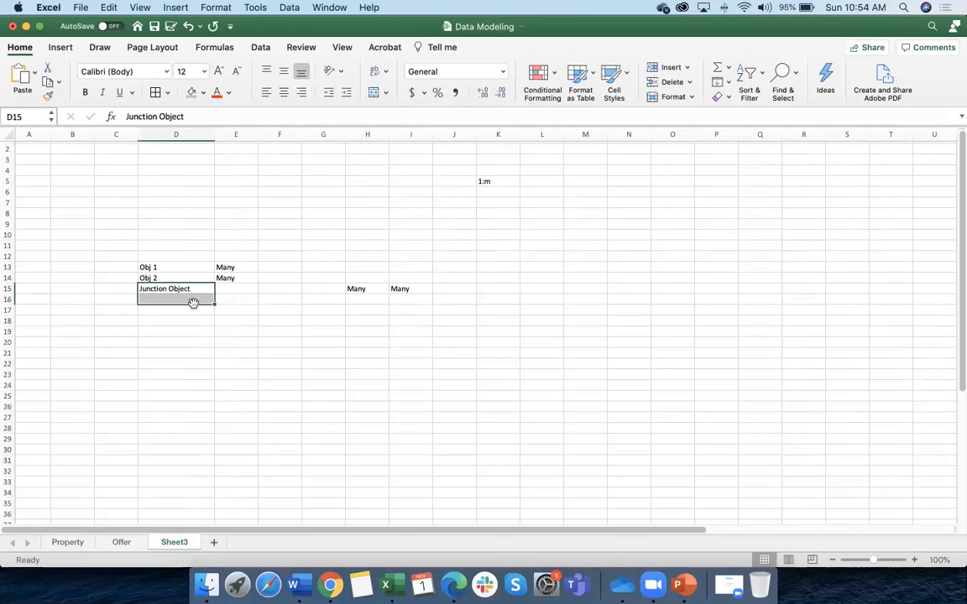
click(176, 386)
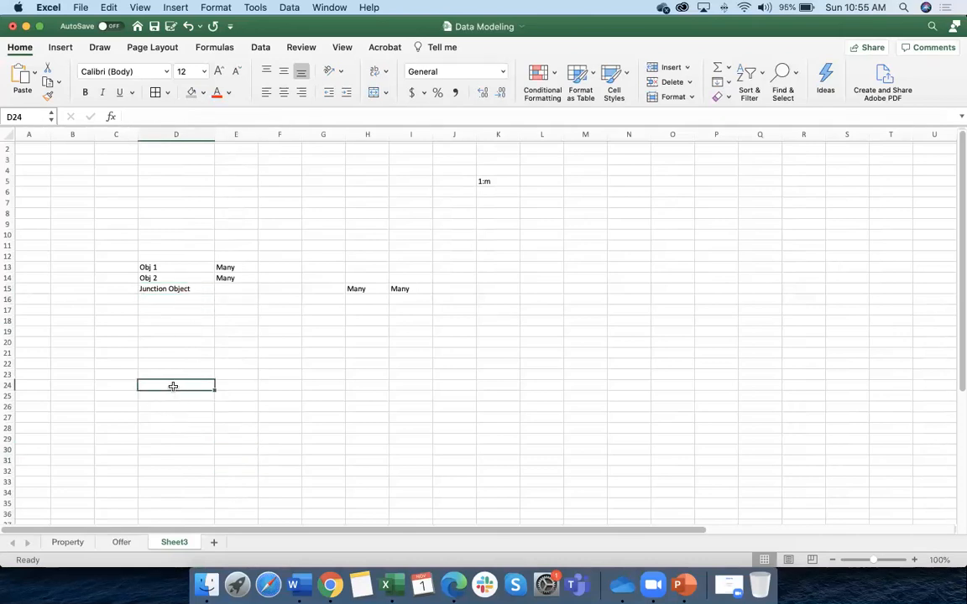
text(i:m)
Fill row 24 with Obj 1, Junction and MD/LU
click(240, 385)
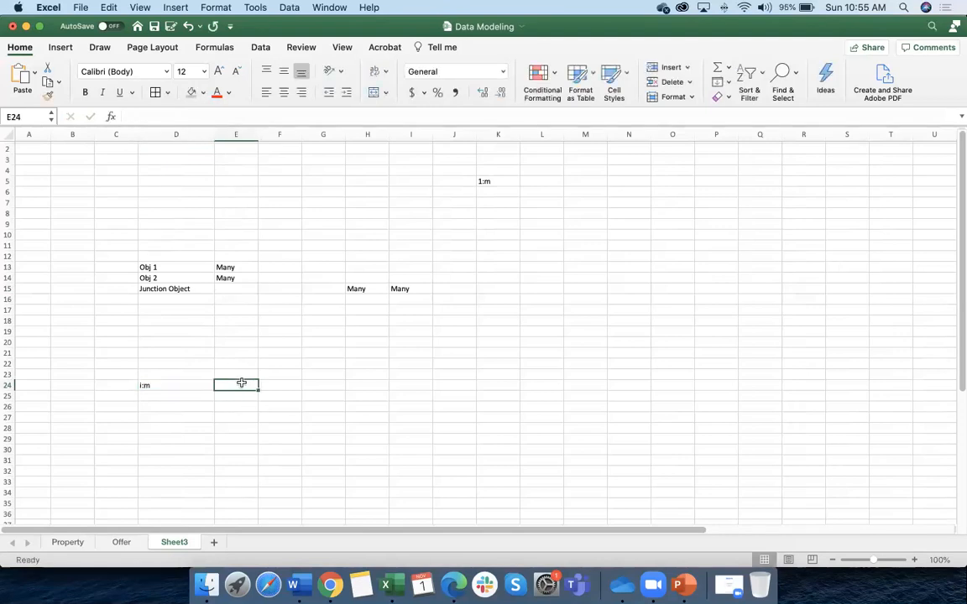
text(Obj 1)
click(281, 384)
text(Ju)
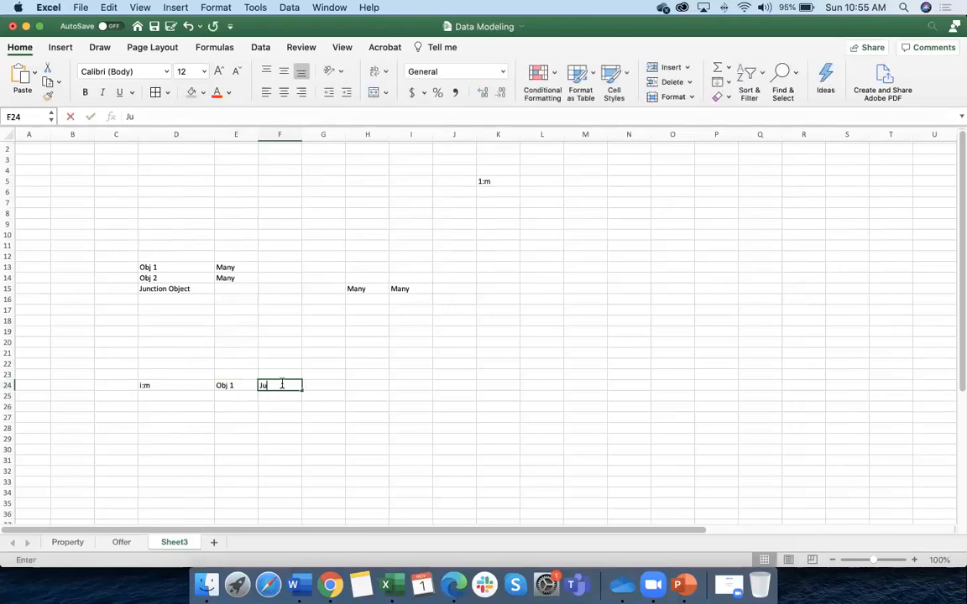
text(nction)
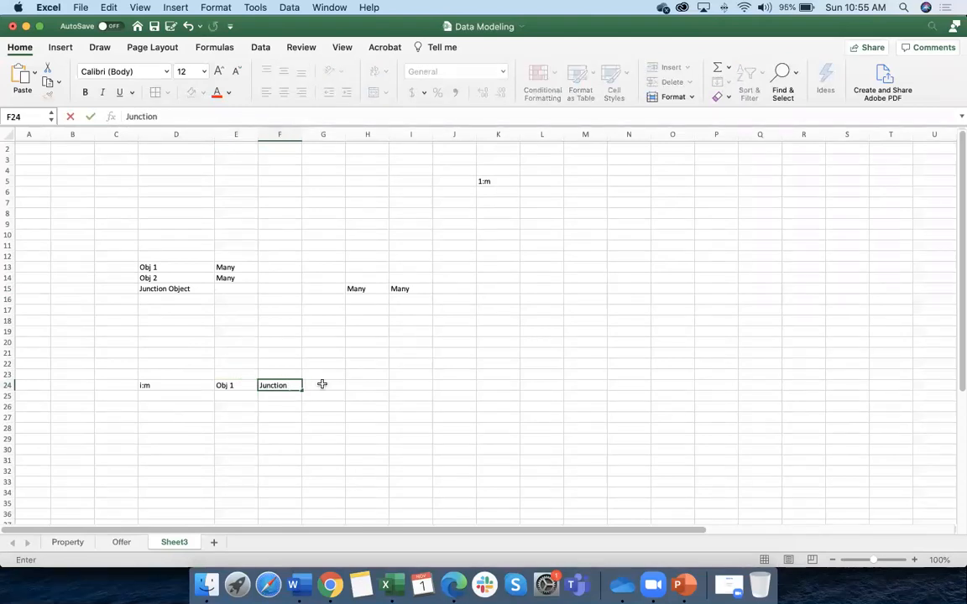
click(322, 385)
text(MD/LU)
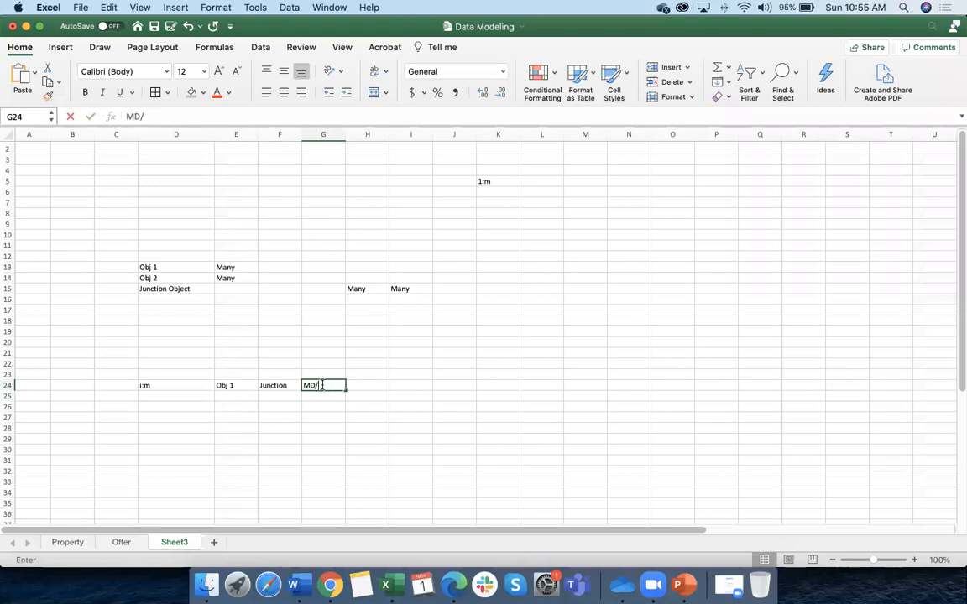
click(175, 396)
Fill row 25 with 1:m, Obj 2, Junction and MD/LU
text(1)
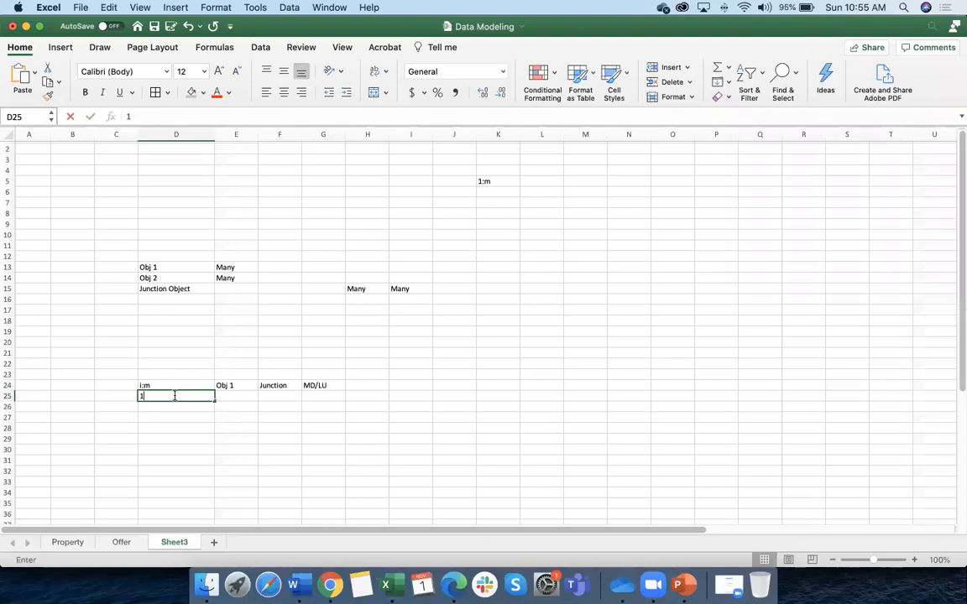
text(:m)
double_click(143, 385)
key(BackSpace)
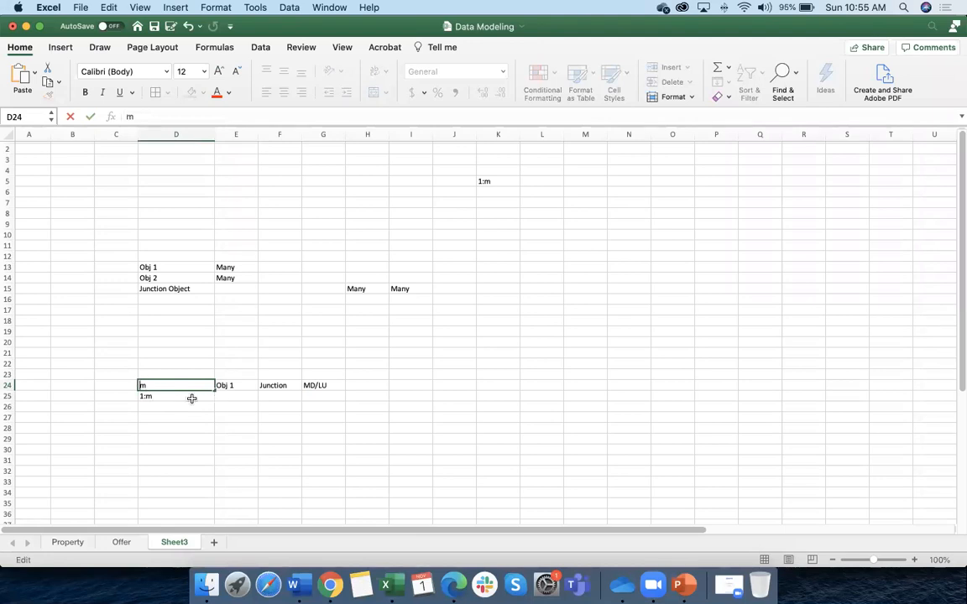
click(237, 396)
text(O)
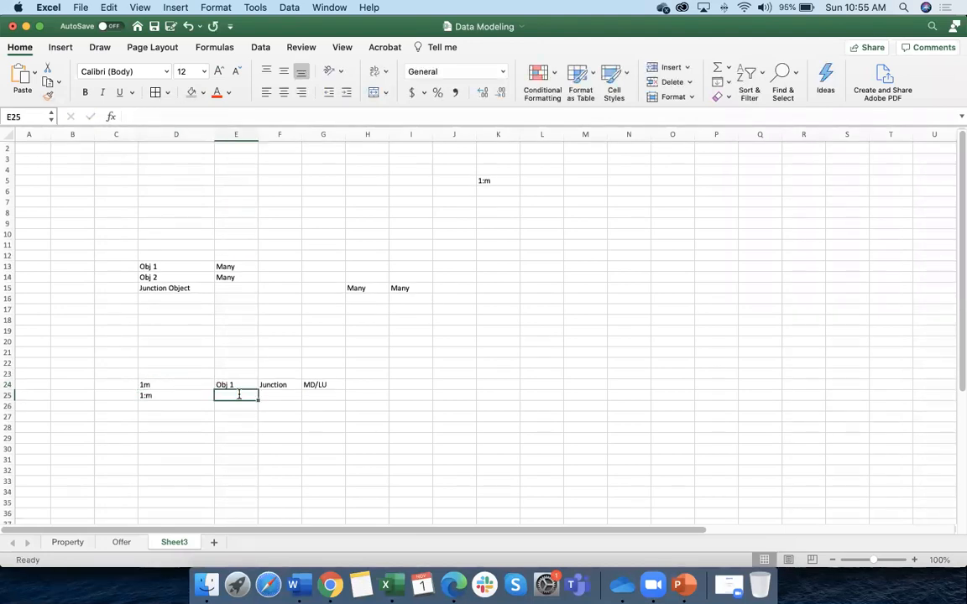
text(bj 2)
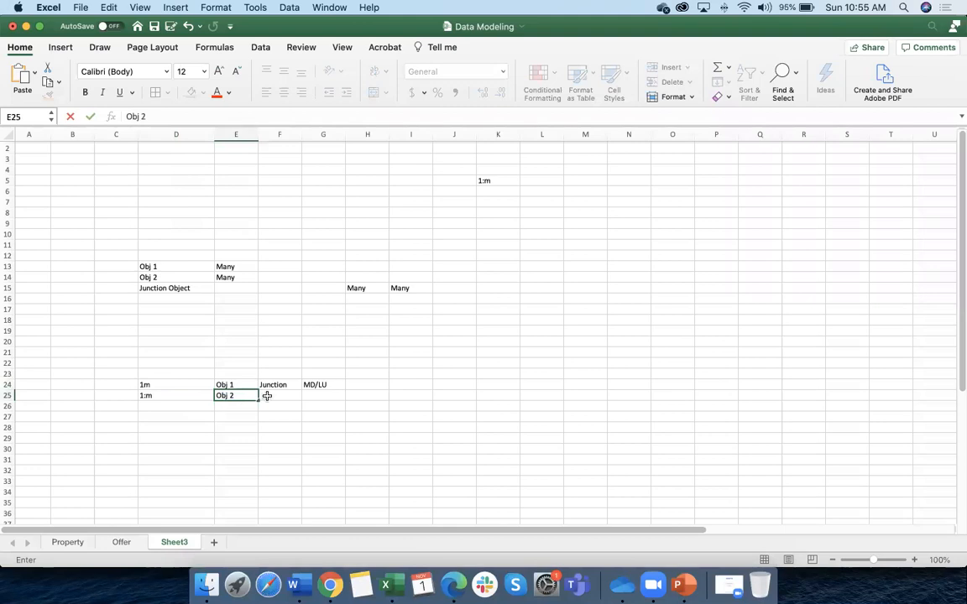
click(280, 395)
text(Junction)
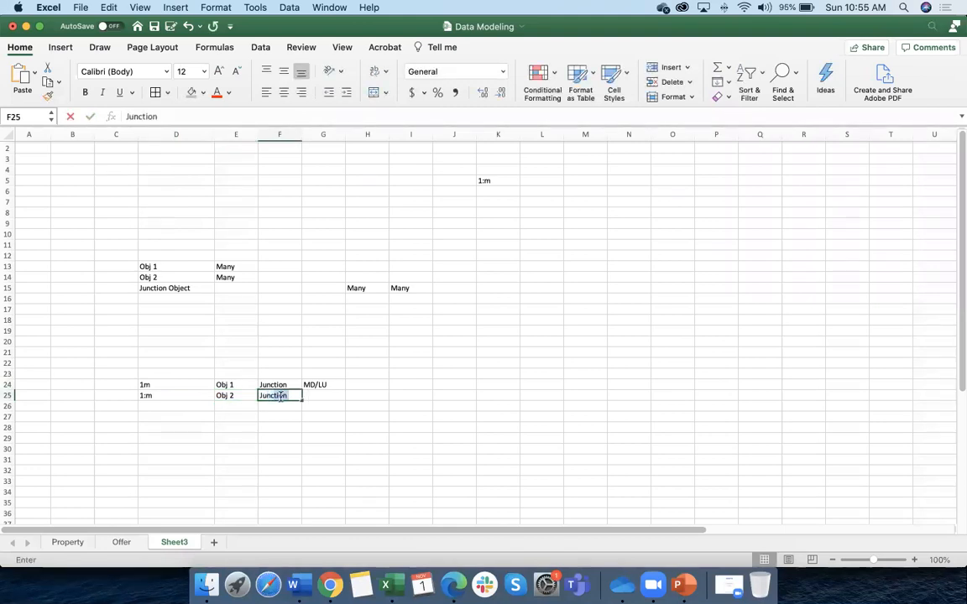
click(318, 395)
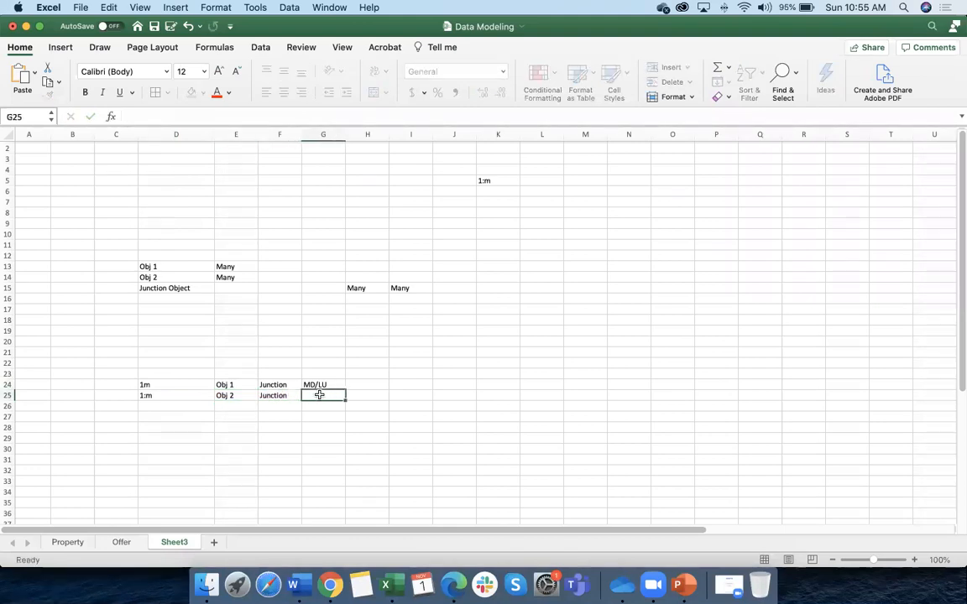
text(MD/LU)
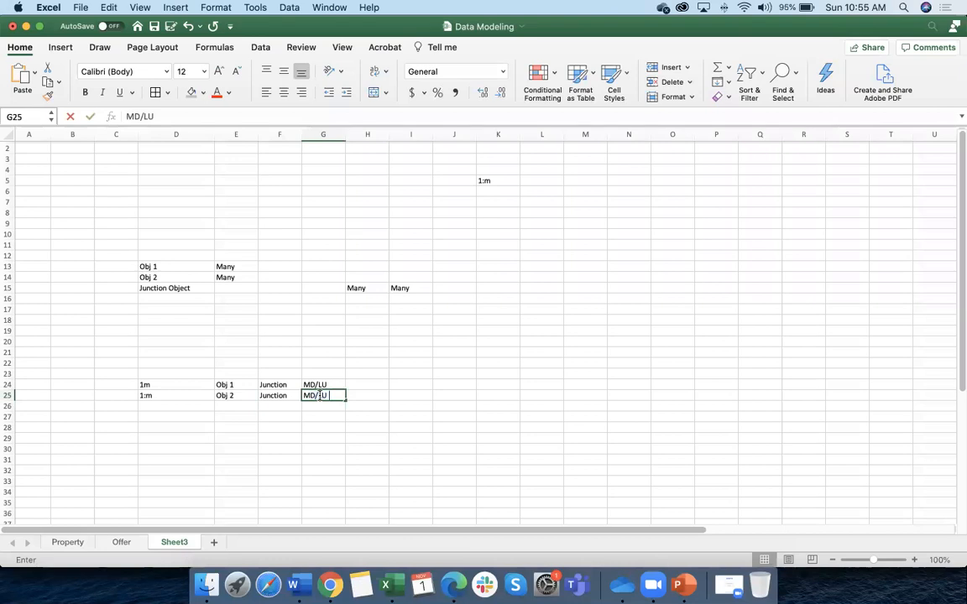
click(281, 416)
Shade the two relationship rows grey and zoom the sheet to 150%
drag(158, 383, 318, 394)
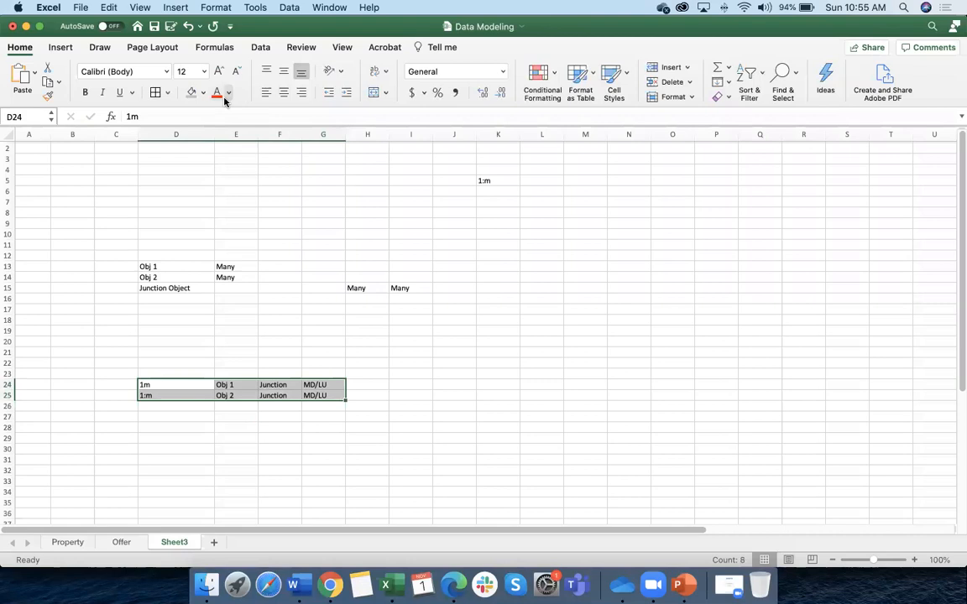
click(192, 92)
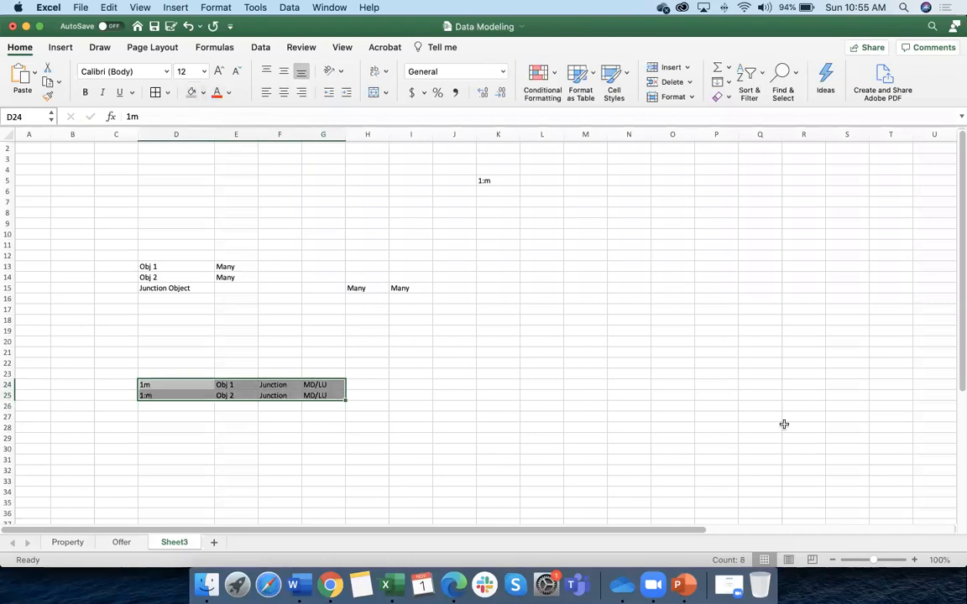
click(914, 559)
click(915, 560)
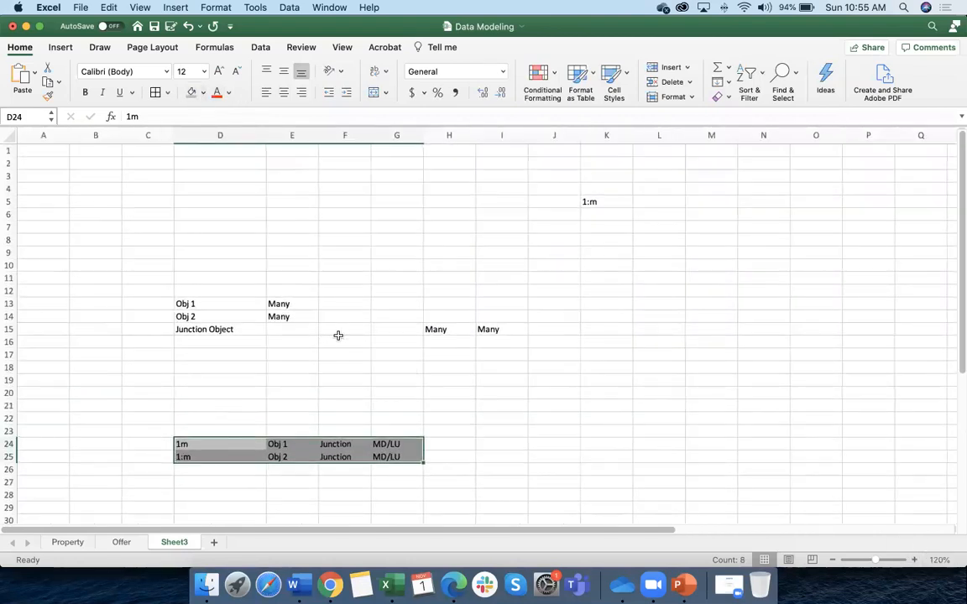
scroll(338, 335, down, 7)
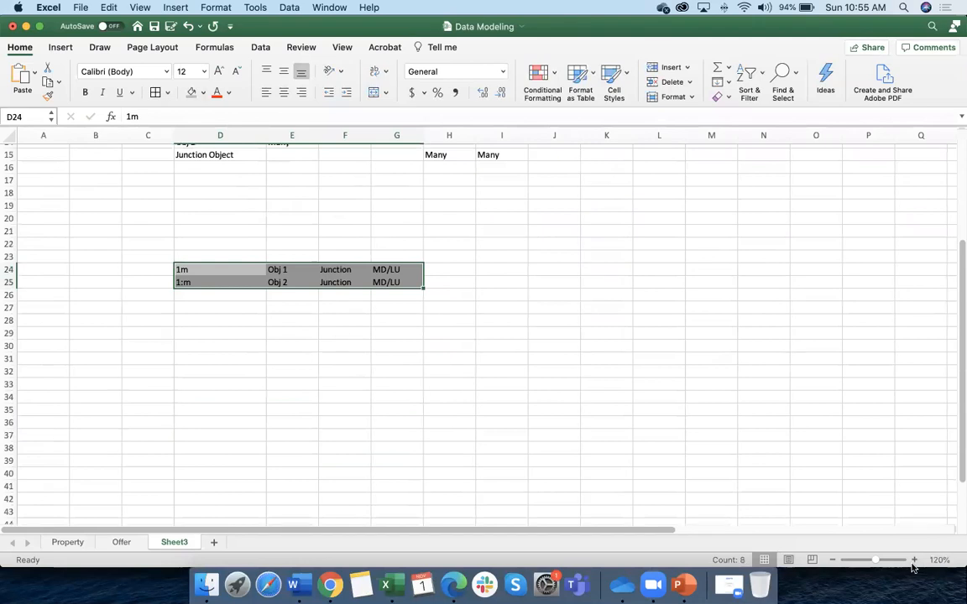
click(915, 560)
click(915, 559)
click(915, 560)
click(565, 462)
scroll(412, 395, down, 3)
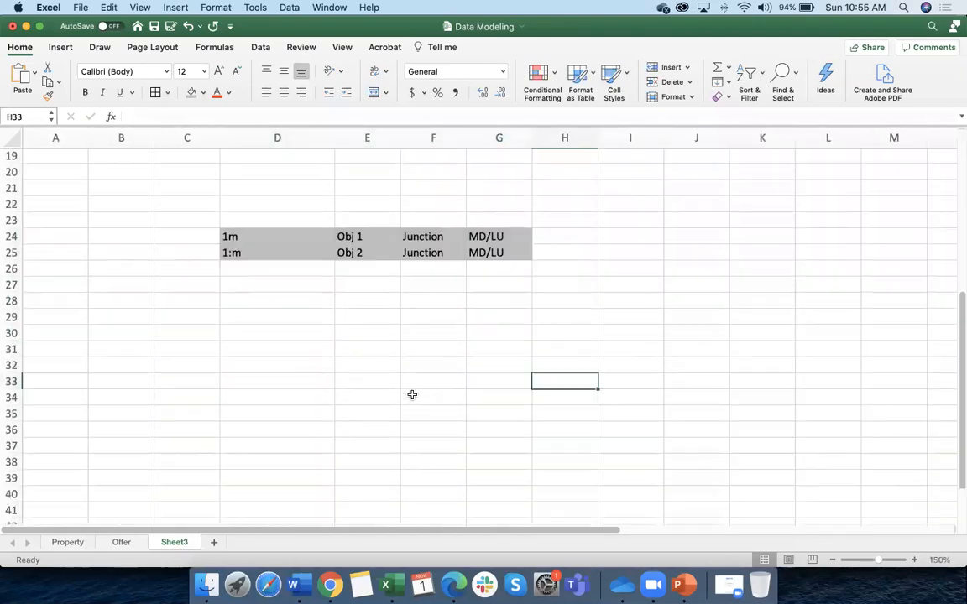
Review the Obj 1 and Obj 2 rows and correct the D24 label to 1:m
click(350, 227)
key(Down)
click(355, 226)
key(Down)
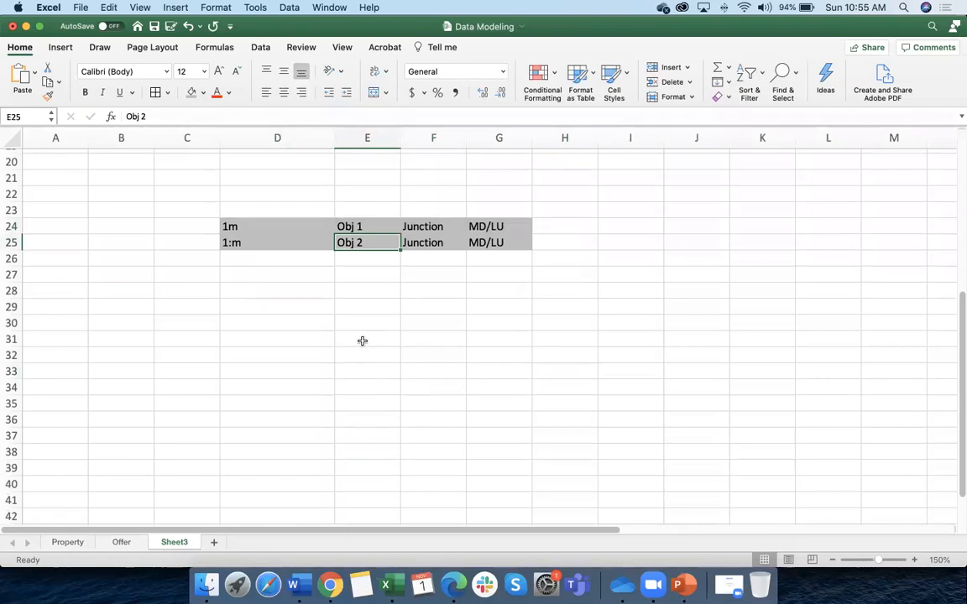
scroll(361, 341, up, 5)
click(269, 206)
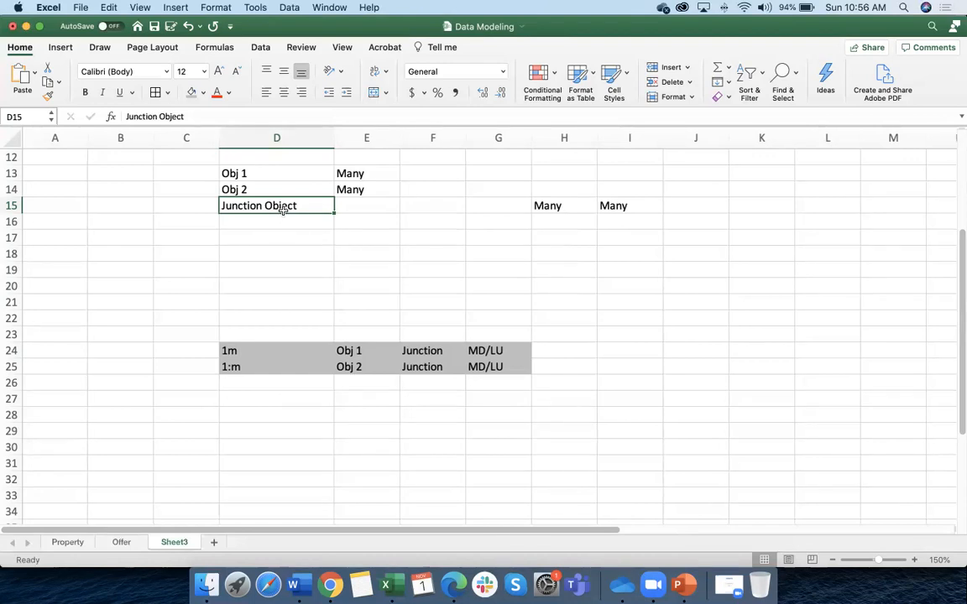
double_click(228, 351)
key(BackSpace)
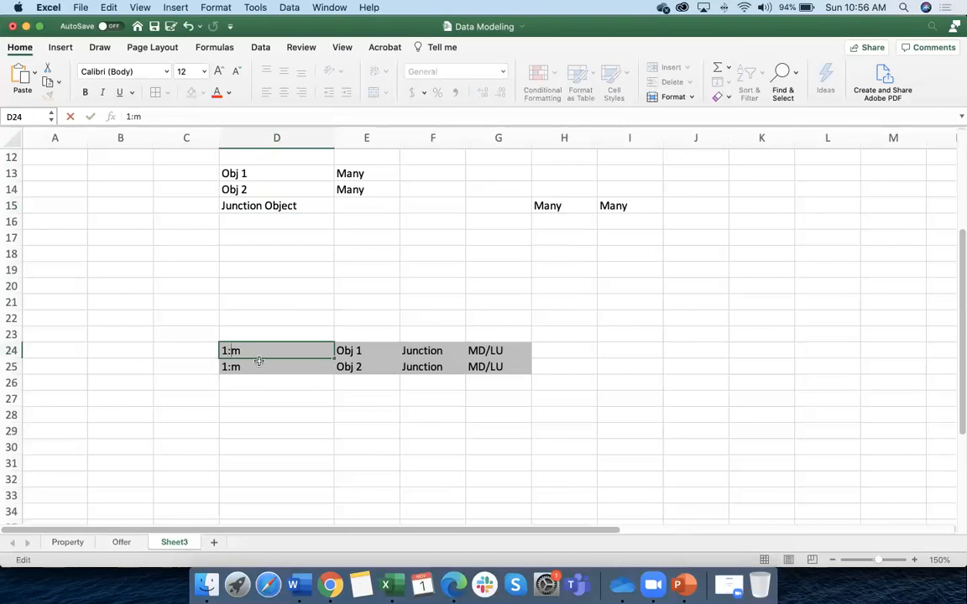
click(303, 411)
click(348, 351)
click(247, 205)
click(244, 173)
click(239, 206)
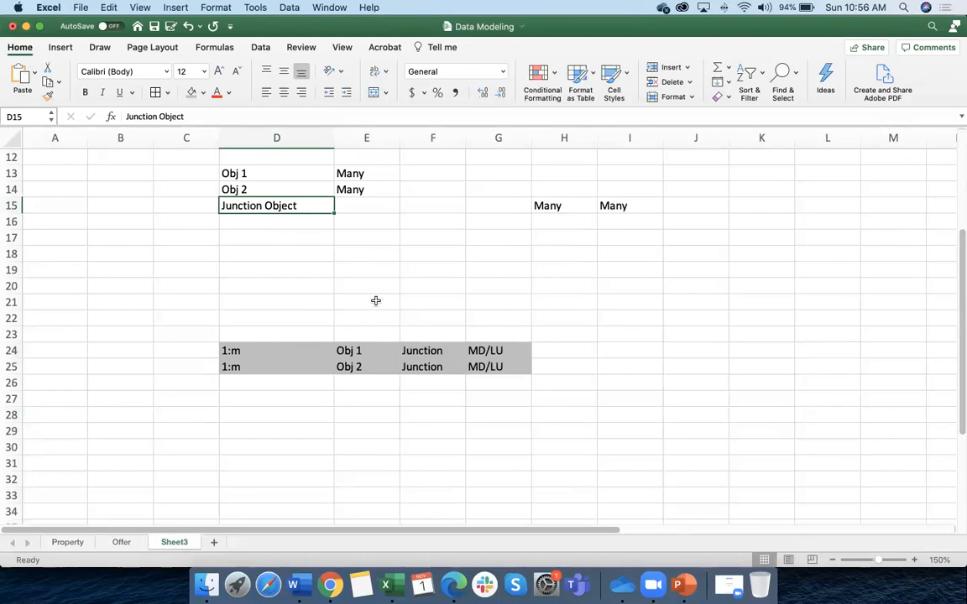
Add a Parent heading above the objects and a Child heading above Junction
click(430, 359)
click(428, 331)
text(Child)
double_click(375, 337)
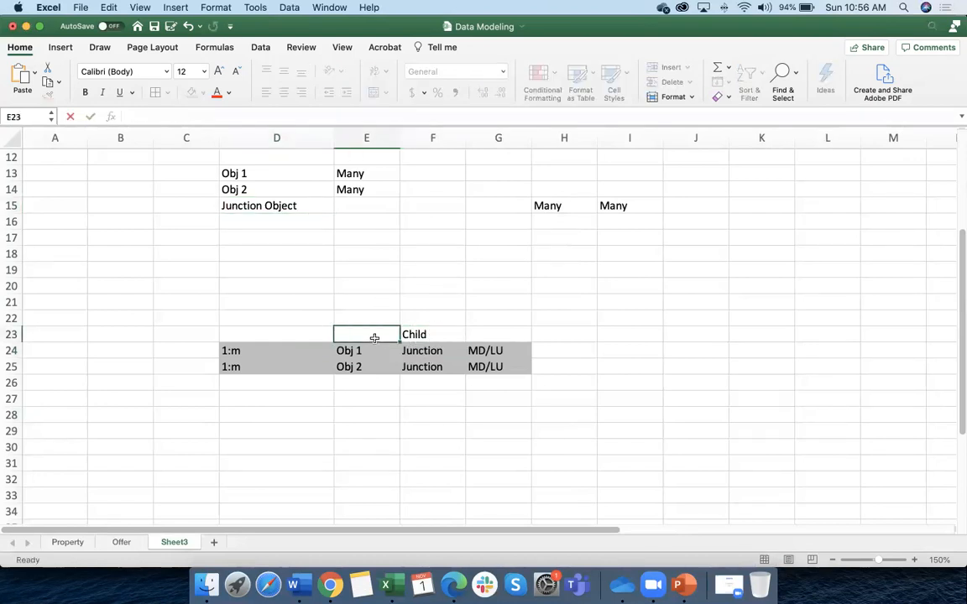
text(Parent)
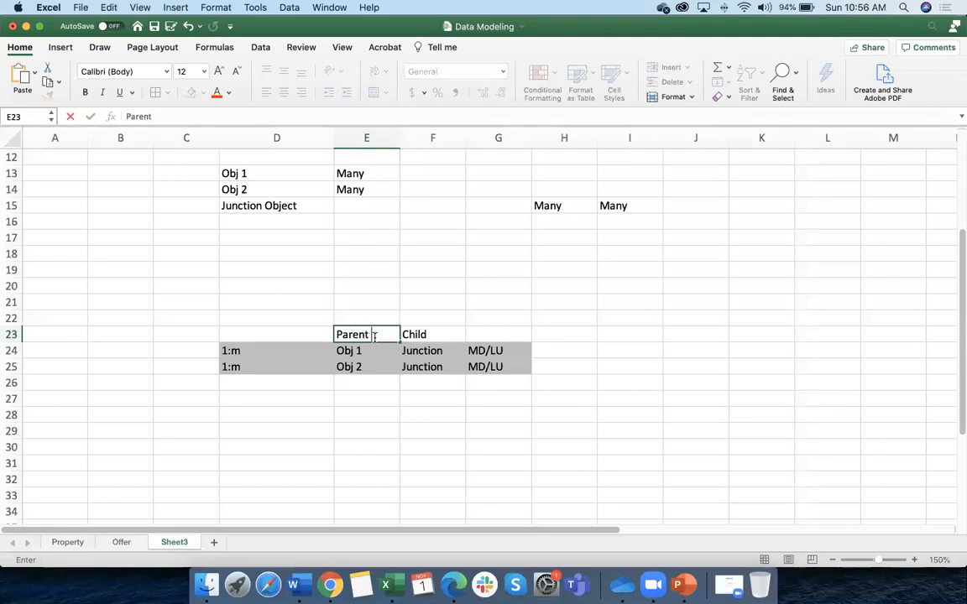
click(371, 318)
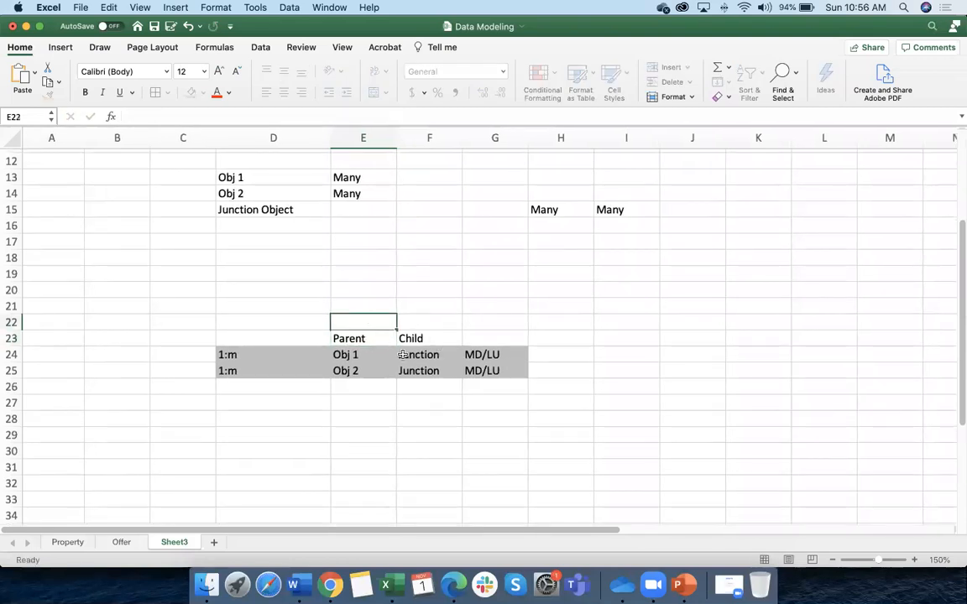
Check the finished 1:m rows linking Obj 1 and Obj 2 to Junction
scroll(363, 361, right, 1)
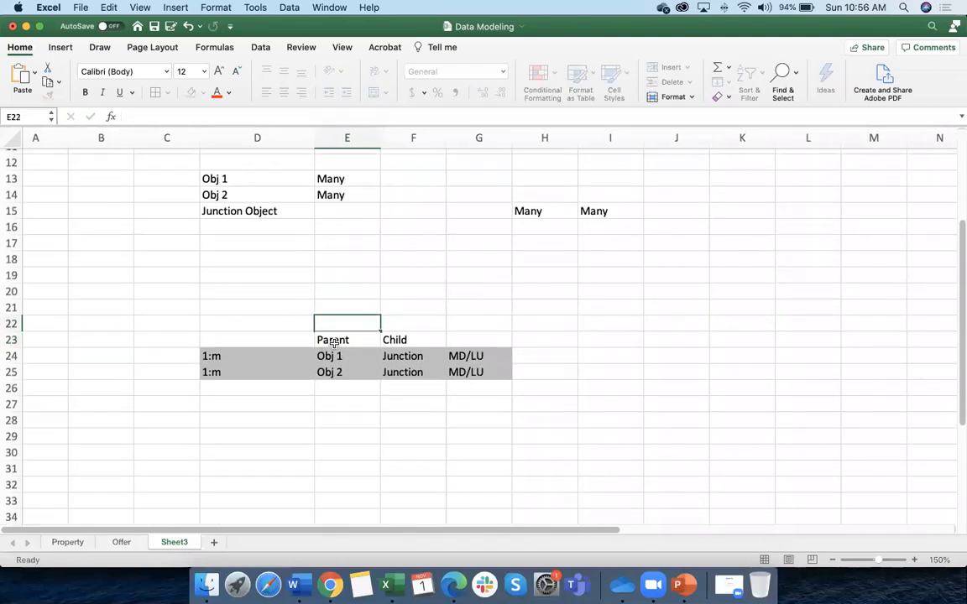
click(239, 357)
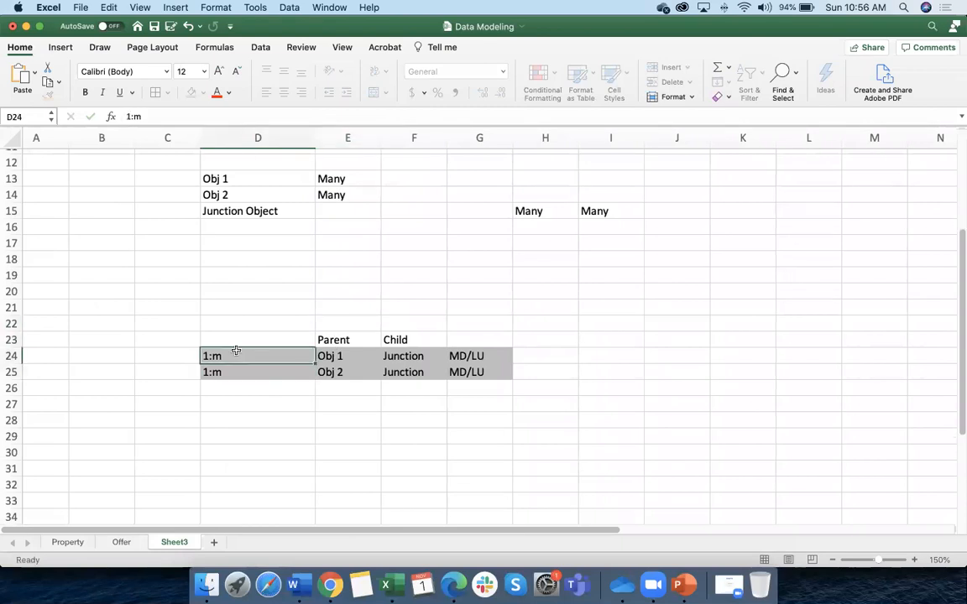
scroll(235, 352, left, 1)
scroll(359, 353, right, 1)
click(350, 353)
click(278, 373)
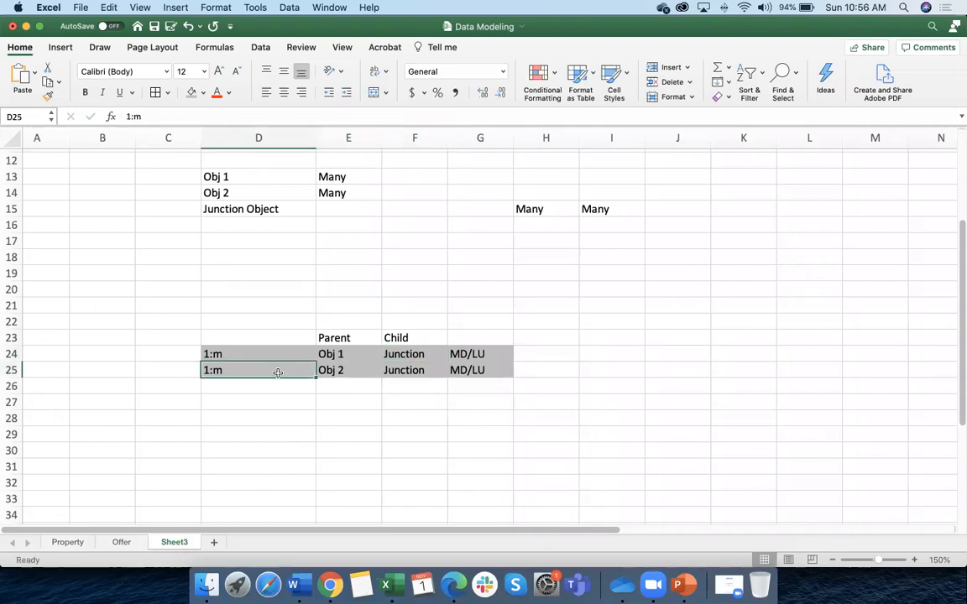
click(336, 374)
click(396, 370)
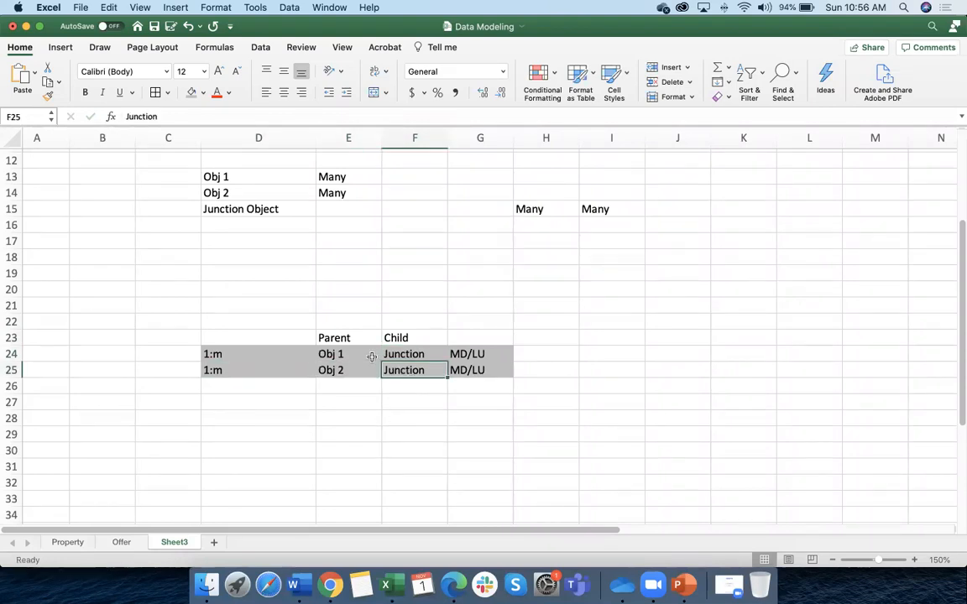
Enter Obj 1, Junction and Obj 2 headers across E28:G28 and shade Junction grey
click(365, 418)
text(Obj 1)
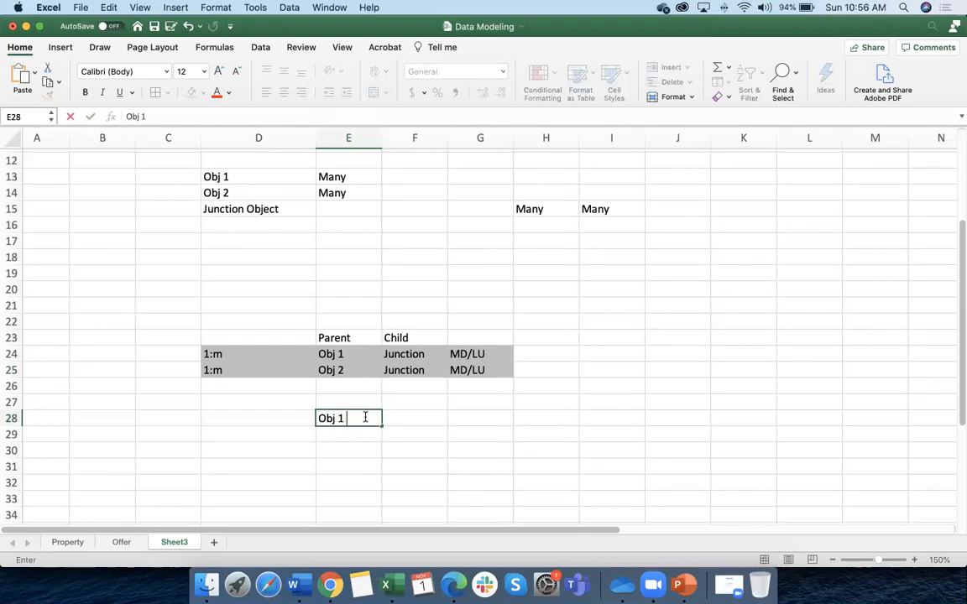
click(460, 417)
text(O)
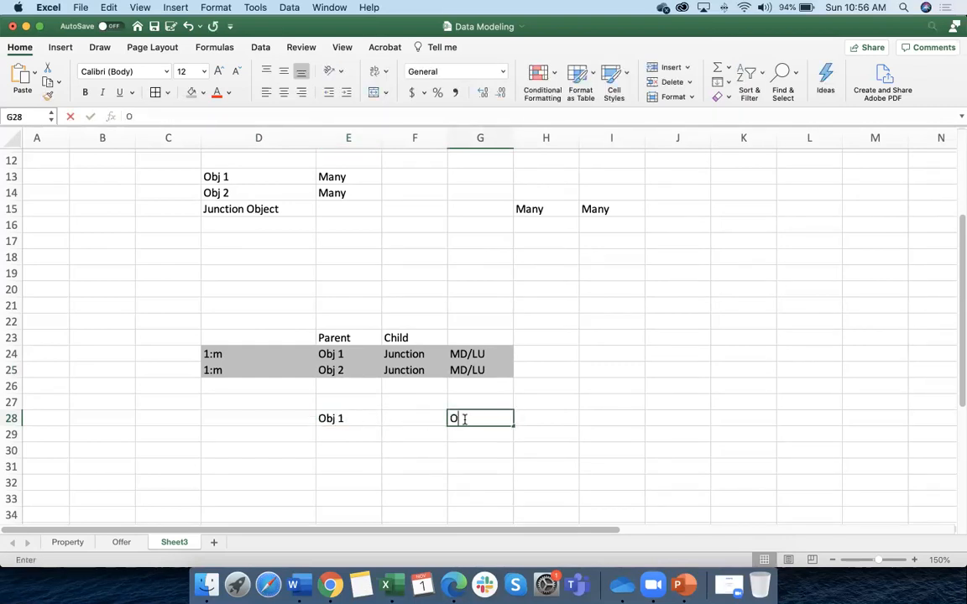
text(bj 2)
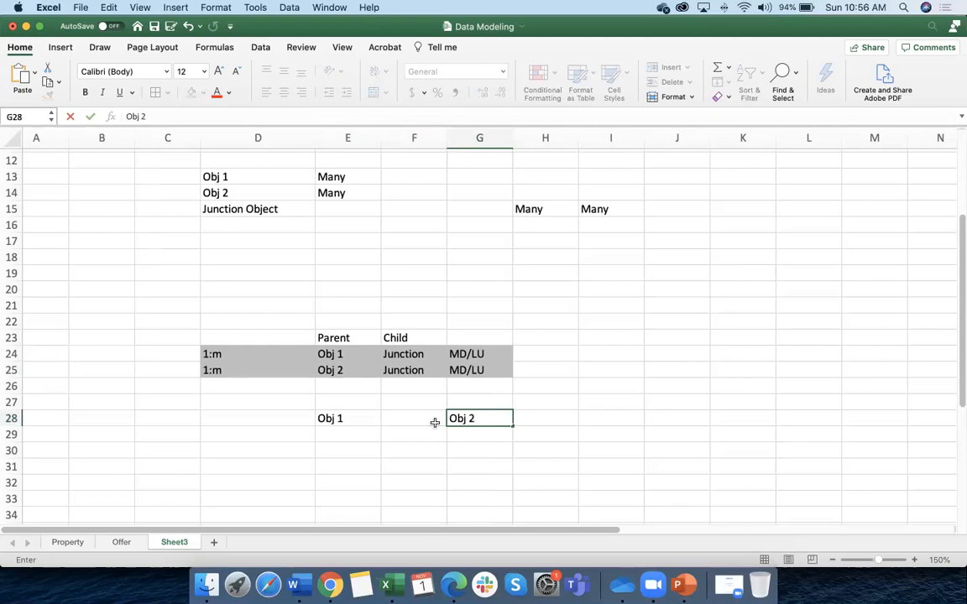
click(425, 417)
text(Junction)
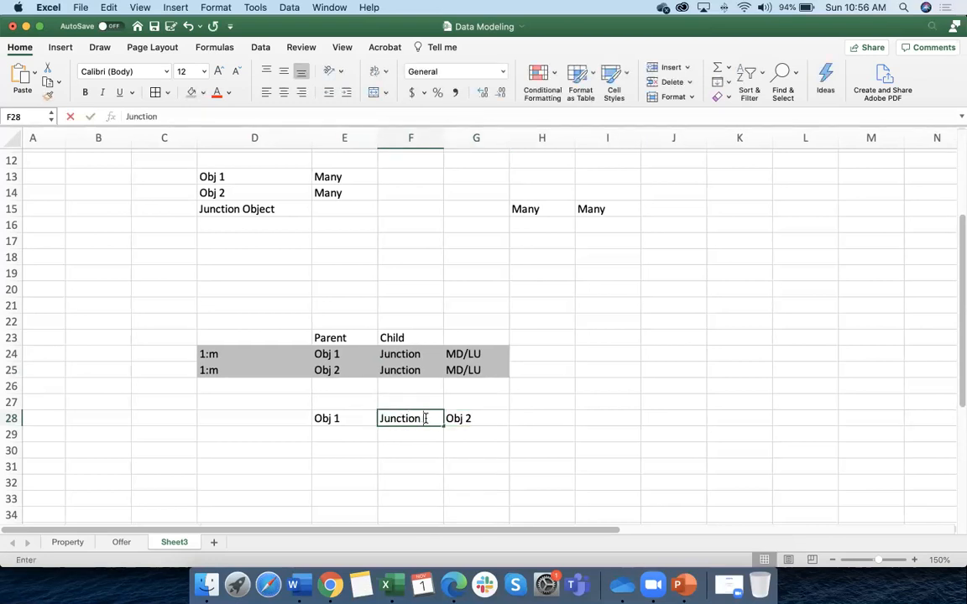
key(Return)
click(413, 420)
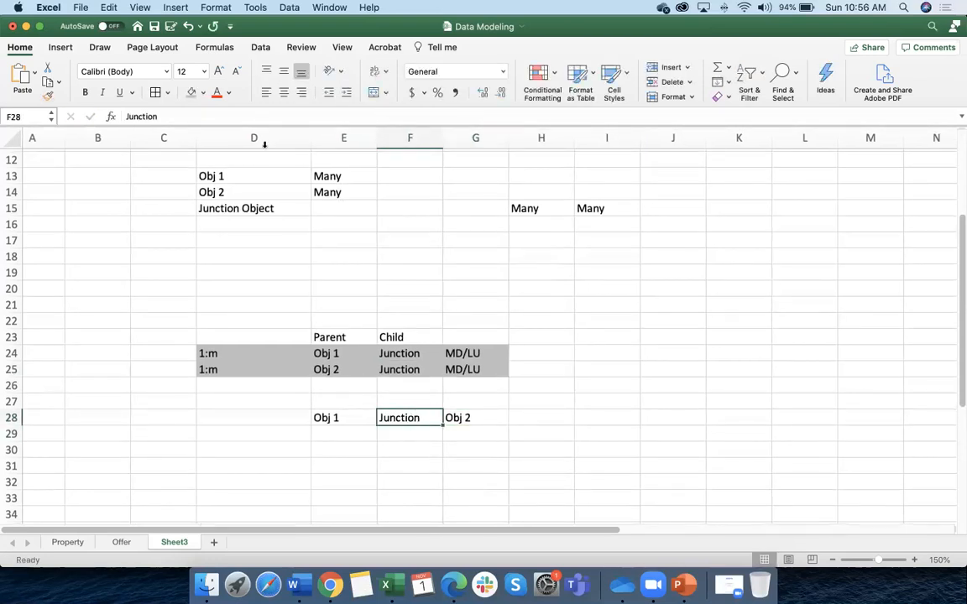
click(192, 93)
Put Maths and English under a header renamed Obj 1 (Subjects), widening column E
click(336, 419)
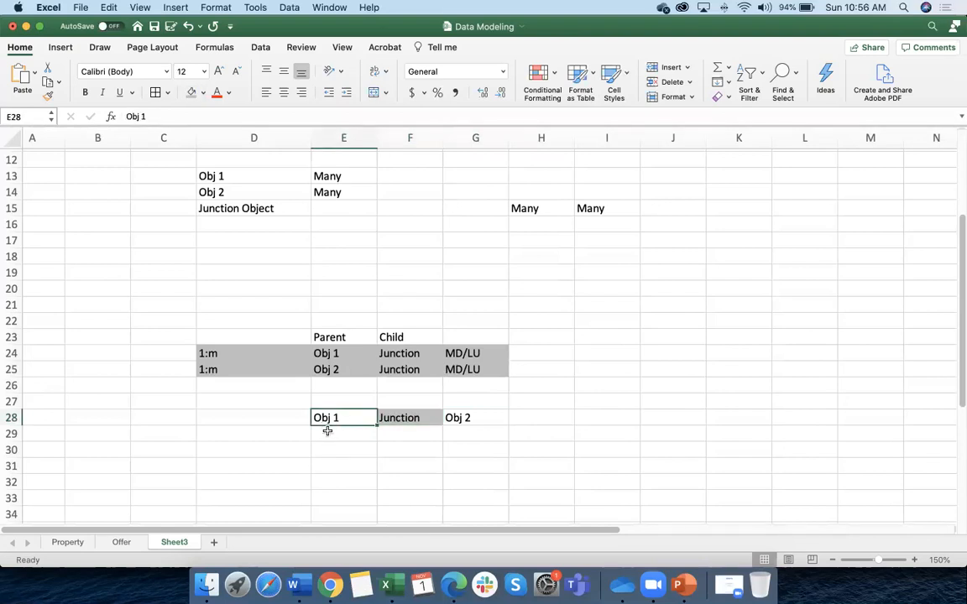
scroll(356, 434, down, 5)
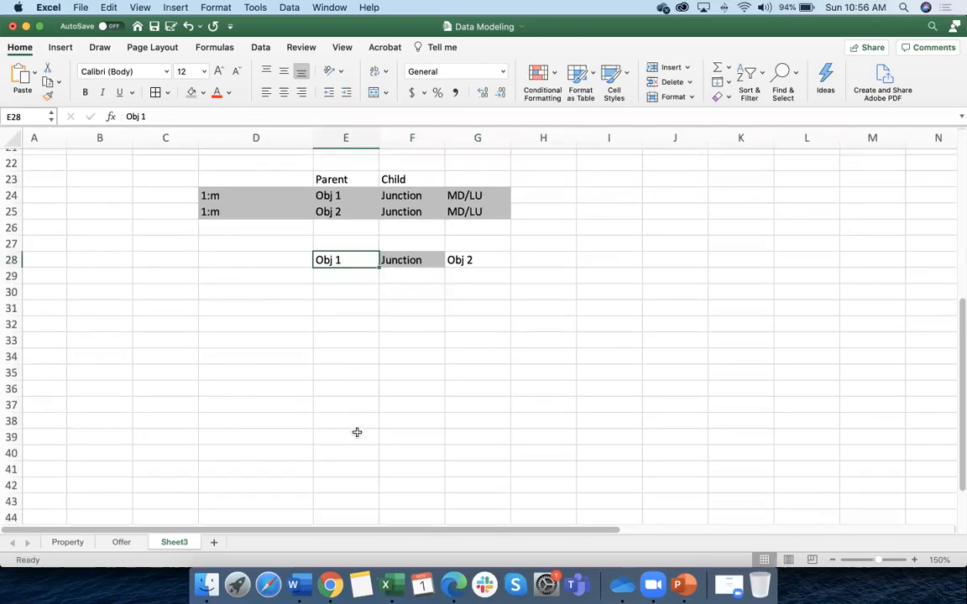
scroll(354, 426, up, 1)
click(333, 284)
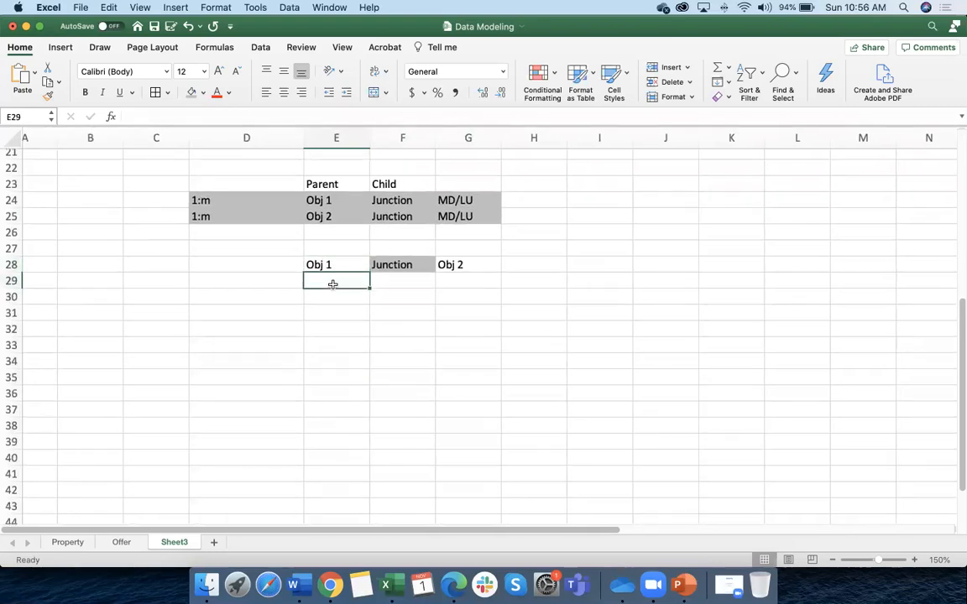
text(Maths)
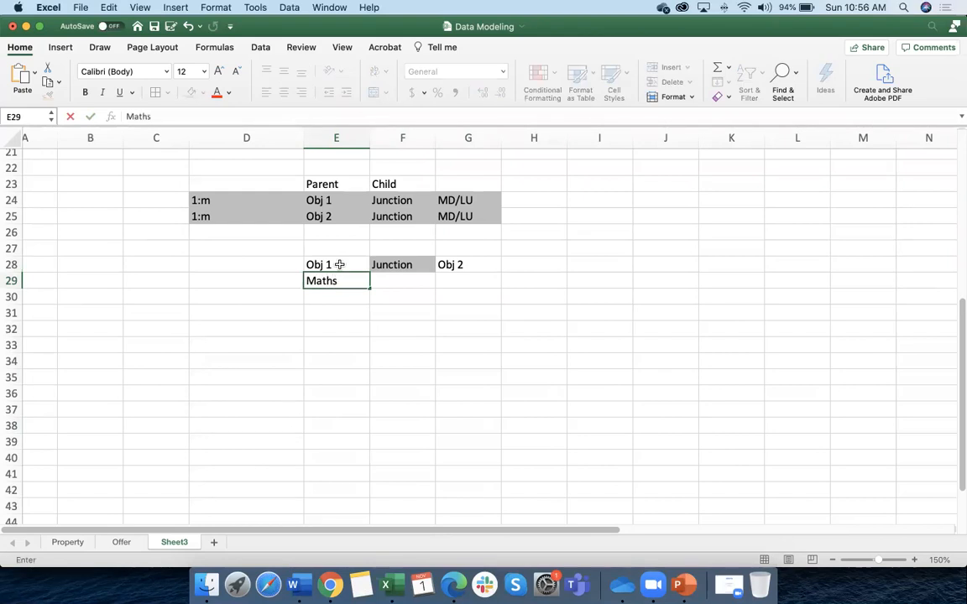
double_click(336, 265)
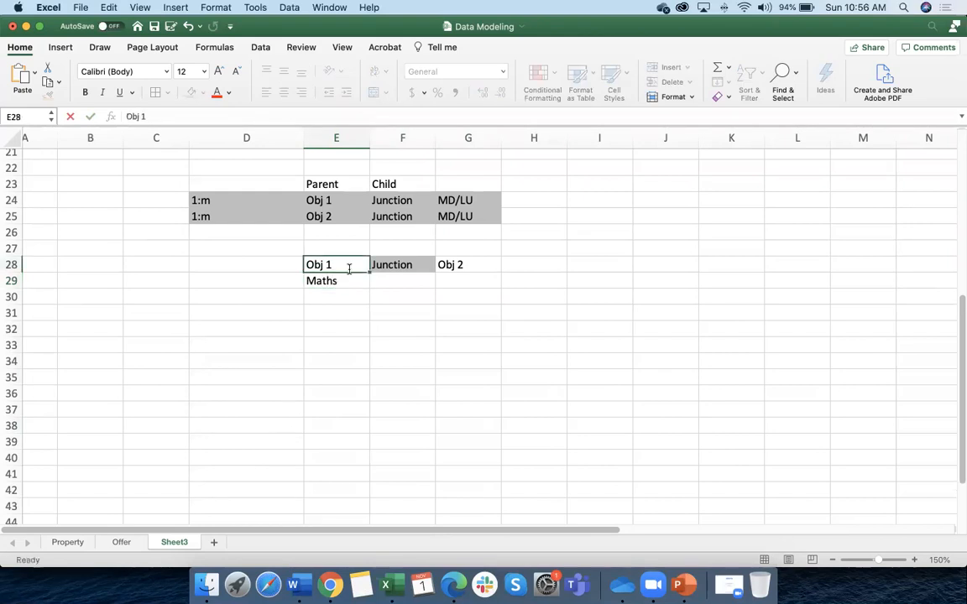
text((Subjects)
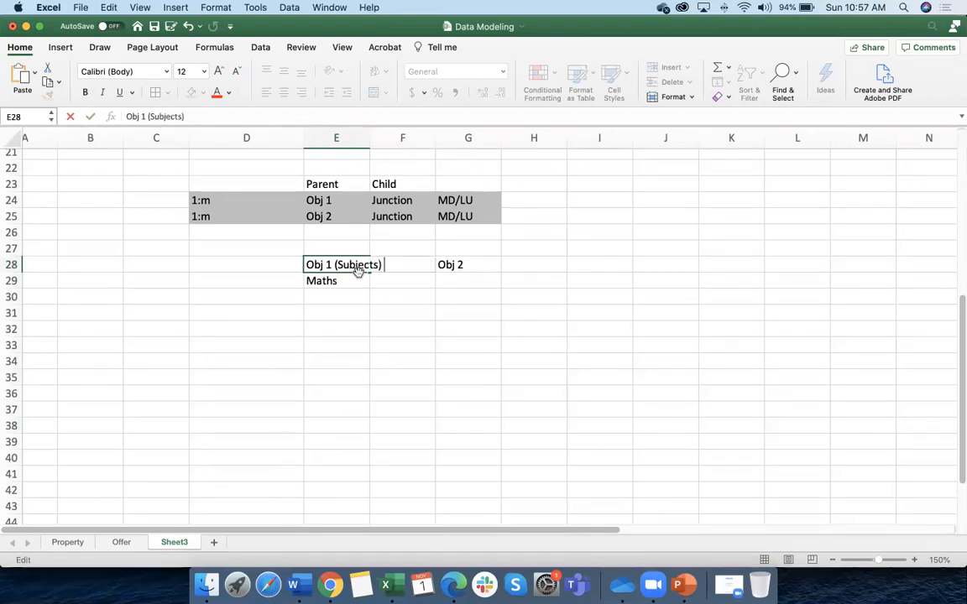
drag(403, 312, 403, 329)
drag(370, 139, 392, 139)
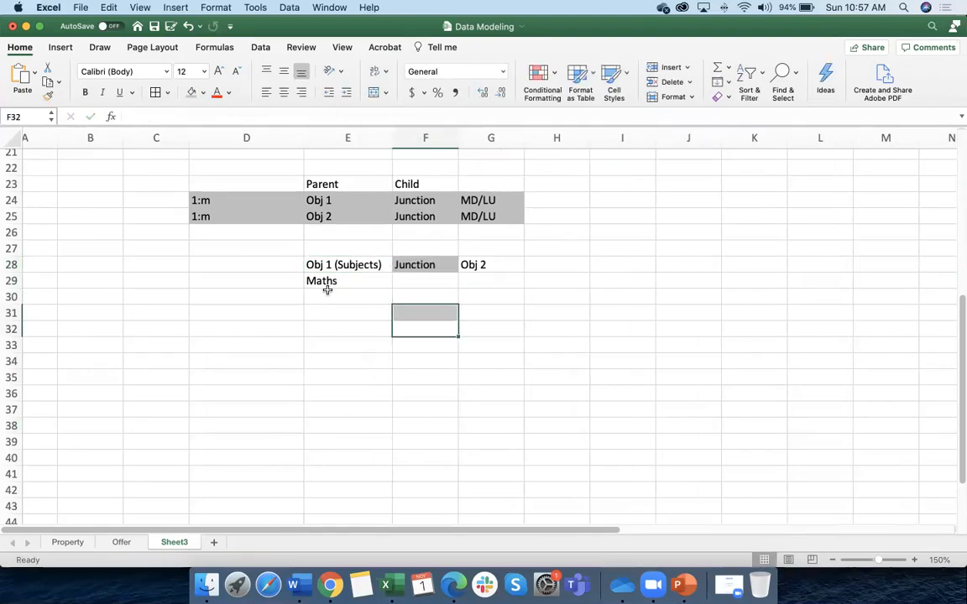
click(328, 296)
text(Englis)
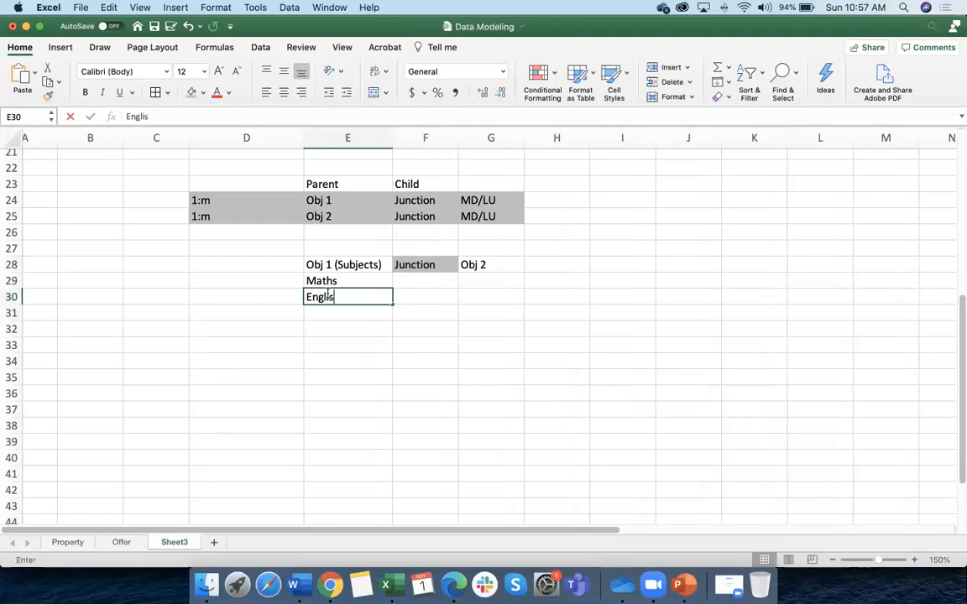
text(h)
click(431, 326)
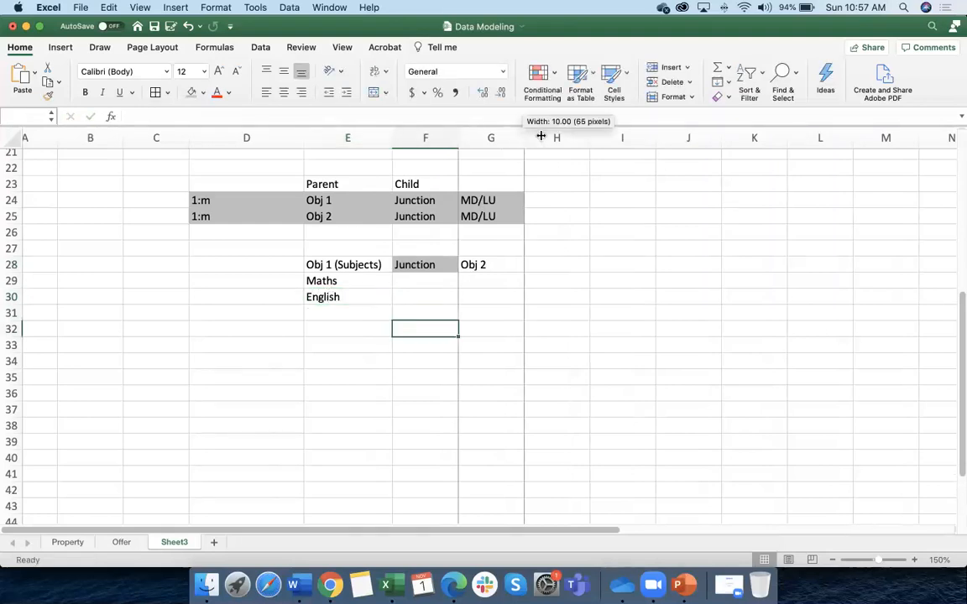
Widen column G and list students Sara, Tim, Ali and Khan in G29:G32
drag(525, 138, 570, 138)
click(480, 280)
text(Sara)
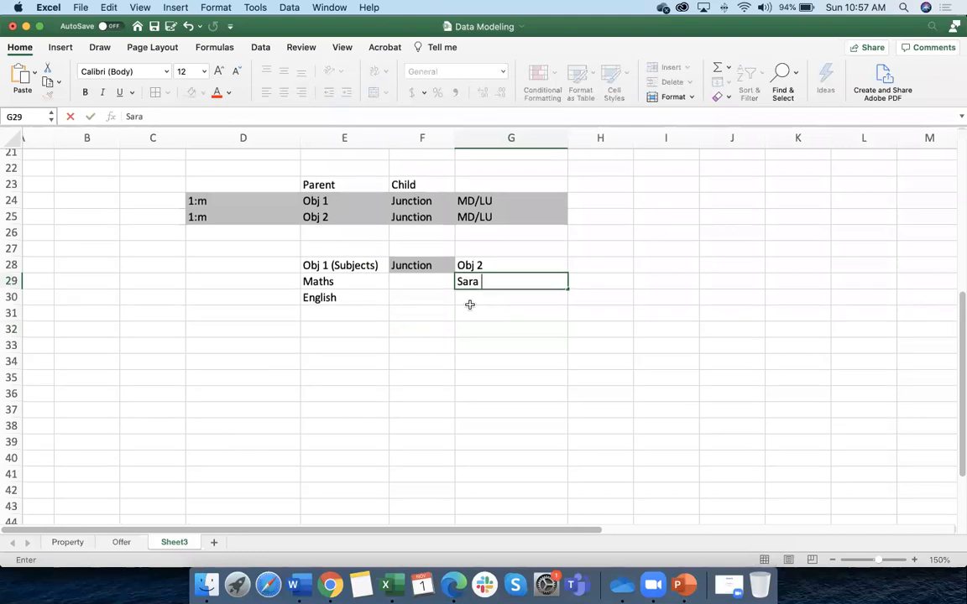
scroll(468, 302, right, 1)
click(467, 298)
text(Tim)
click(468, 311)
text(Ali)
click(470, 328)
text(Khan)
click(437, 377)
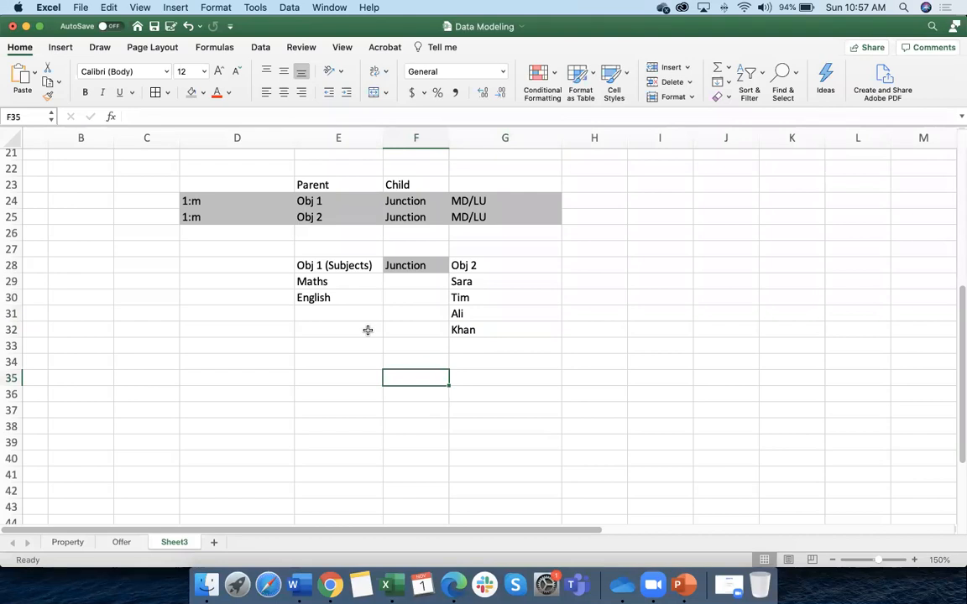
Relabel the Obj 2 header in G28 as Obj 2 (Students)
scroll(368, 330, down, 1)
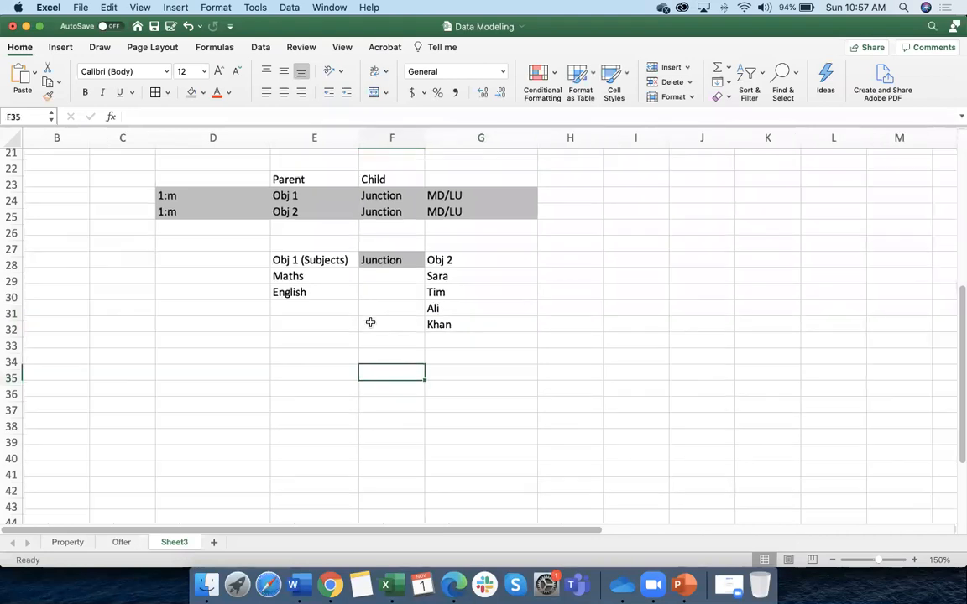
scroll(462, 324, left, 2)
click(354, 182)
click(361, 199)
scroll(371, 237, up, 1)
scroll(379, 250, up, 4)
click(451, 270)
scroll(403, 359, down, 2)
scroll(403, 359, down, 2)
double_click(541, 249)
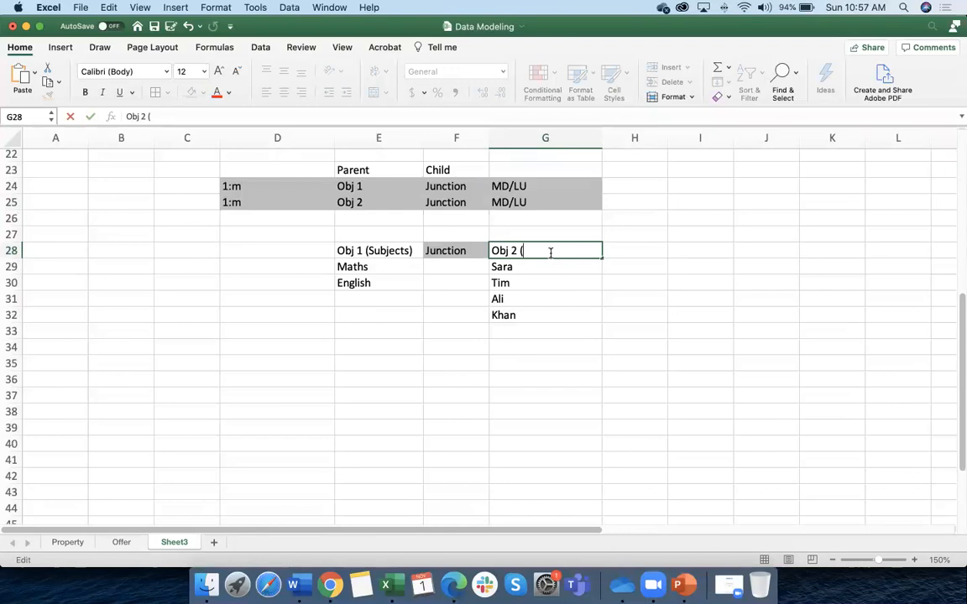
text((Student)
click(558, 334)
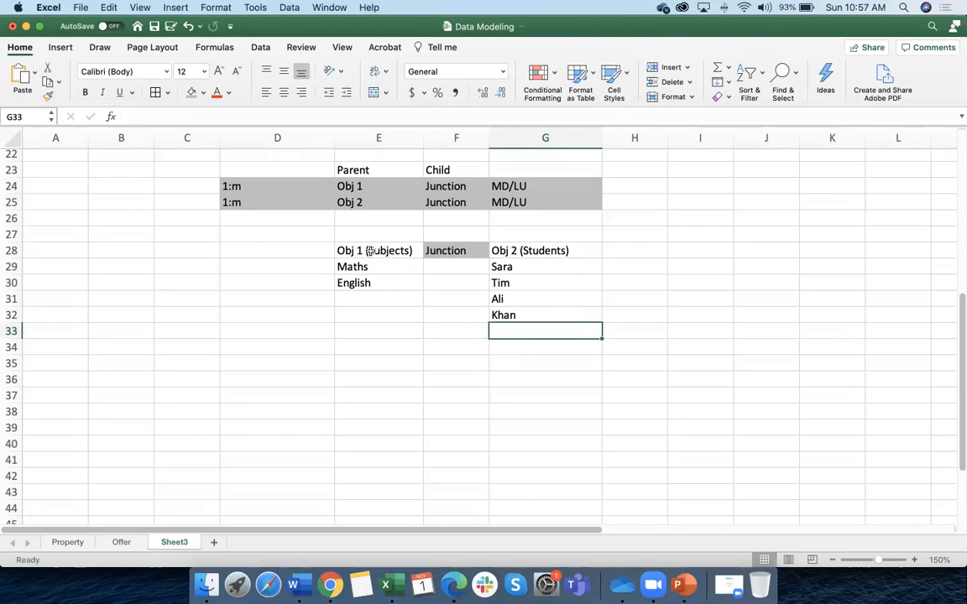
Copy the Obj 1 (Subjects) and Obj 2 (Students) headers into A30 and A31
click(371, 250)
click(50, 283)
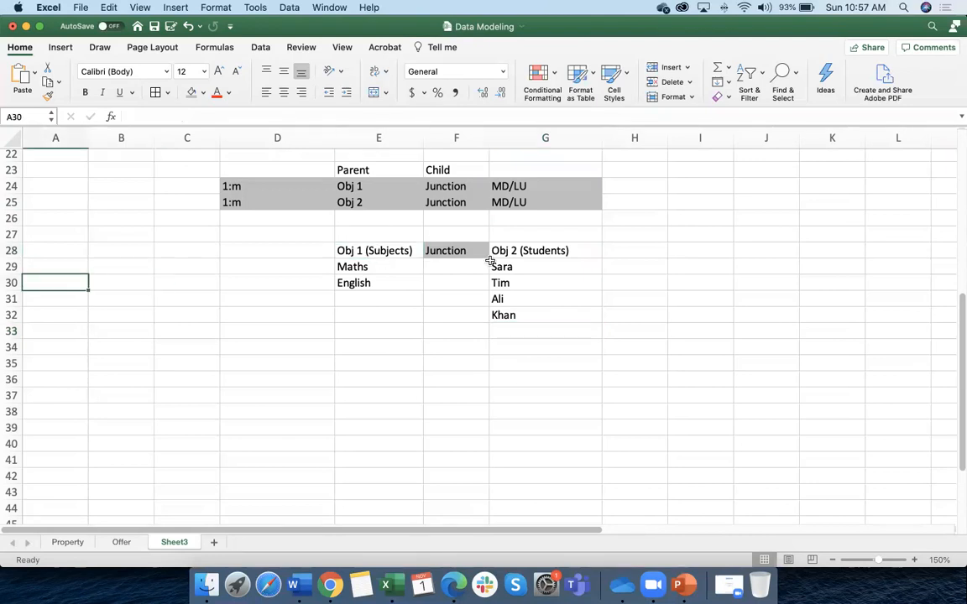
click(380, 249)
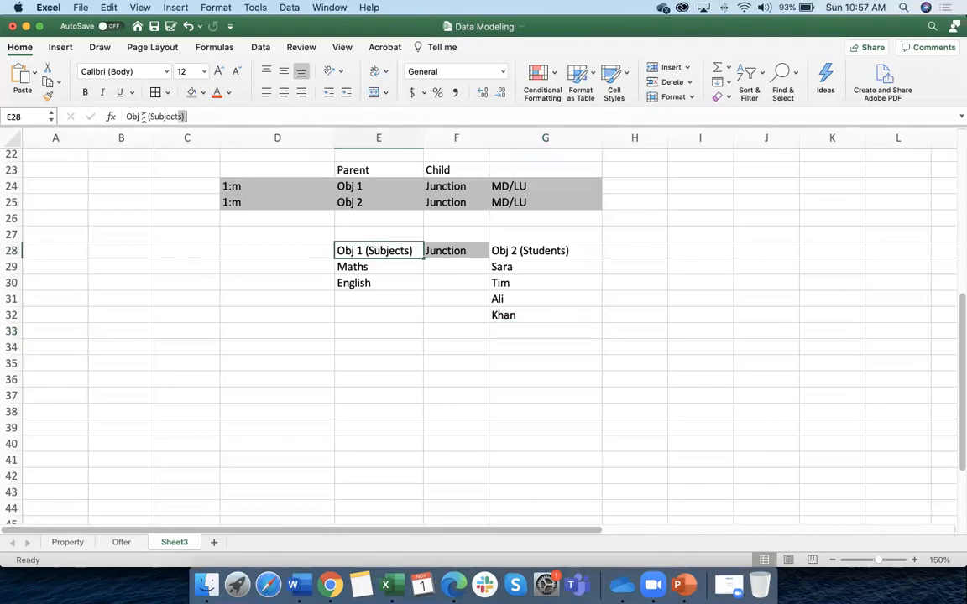
double_click(54, 282)
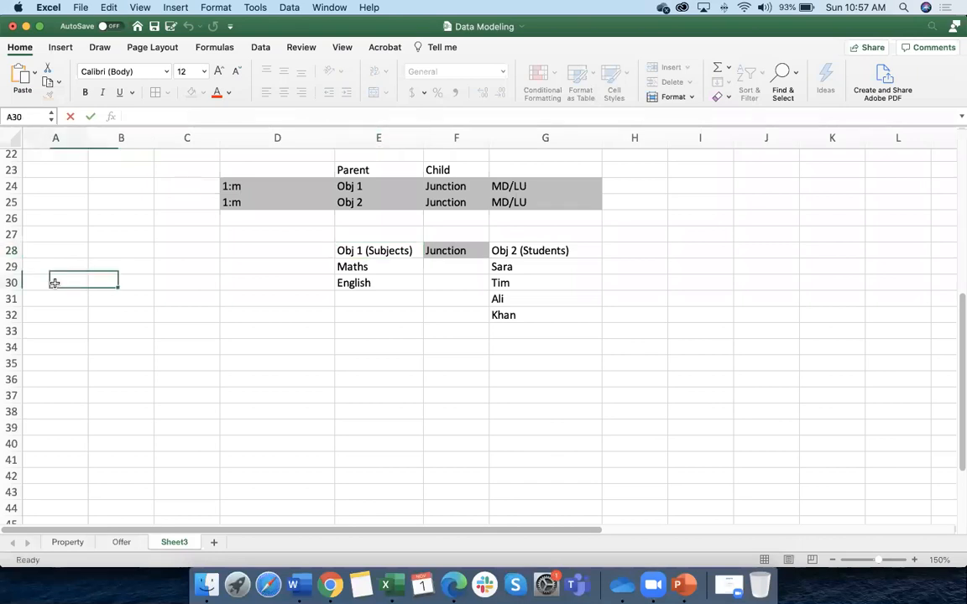
text(Obj 1 (Subjects))
click(374, 267)
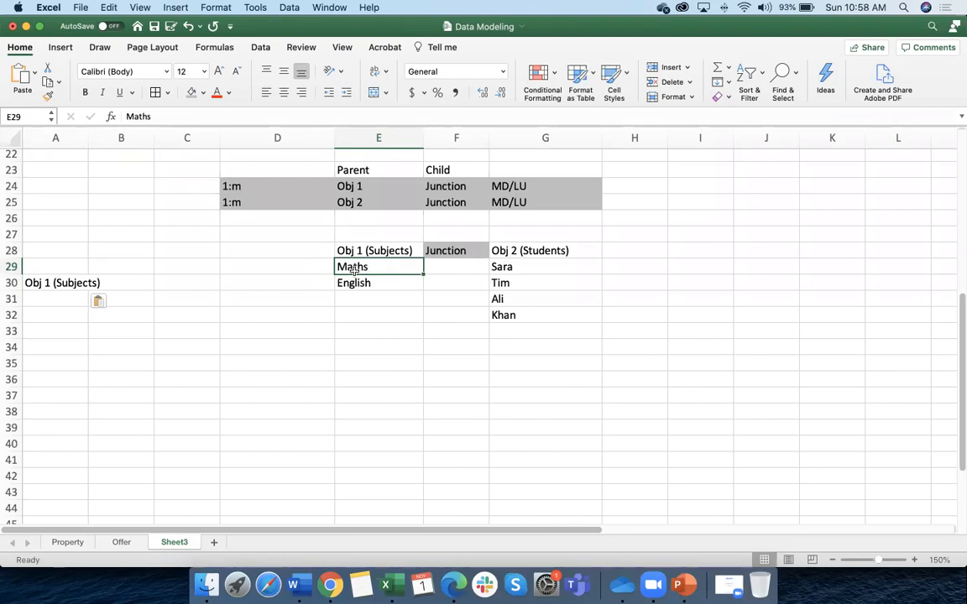
click(504, 250)
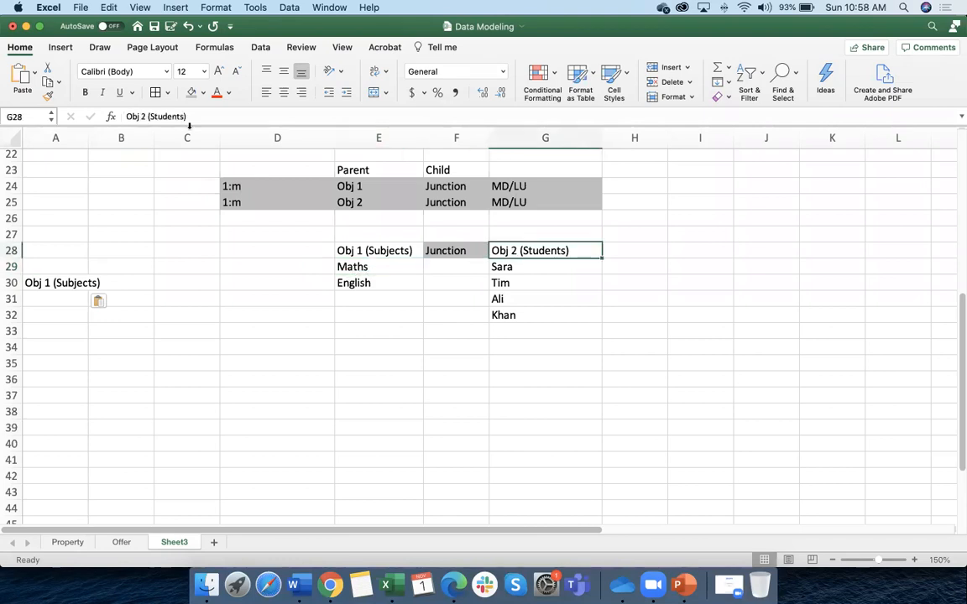
drag(188, 117, 94, 107)
key(super+c)
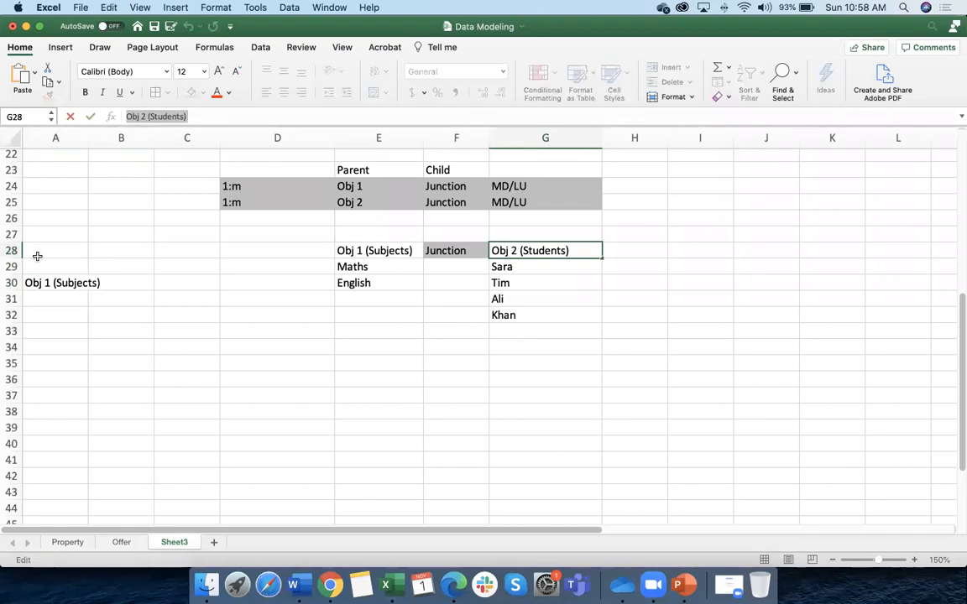
click(48, 297)
key(super+v)
click(117, 341)
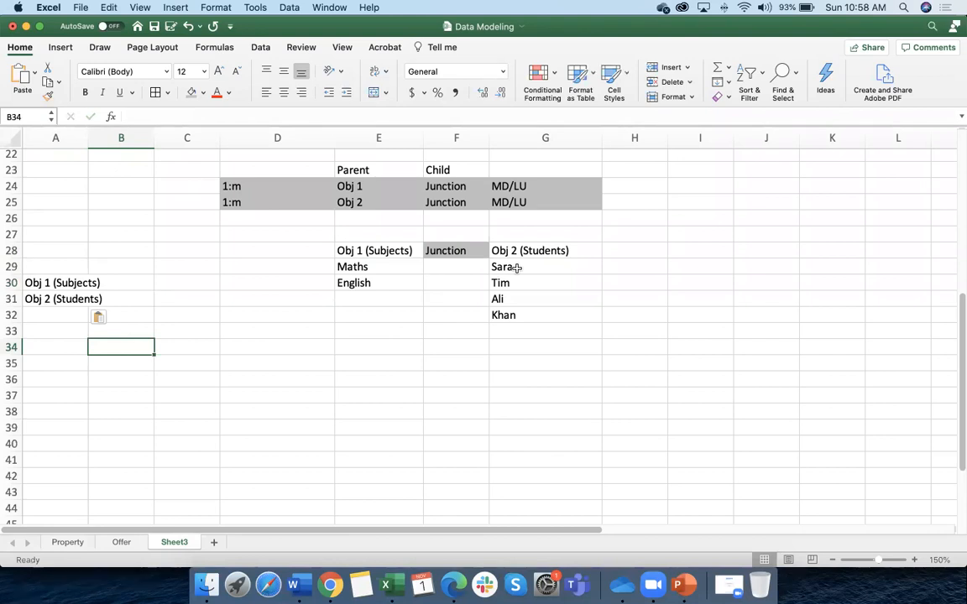
Enter Junction in A32 below the two labels
scroll(515, 267, right, 1)
click(371, 268)
click(520, 268)
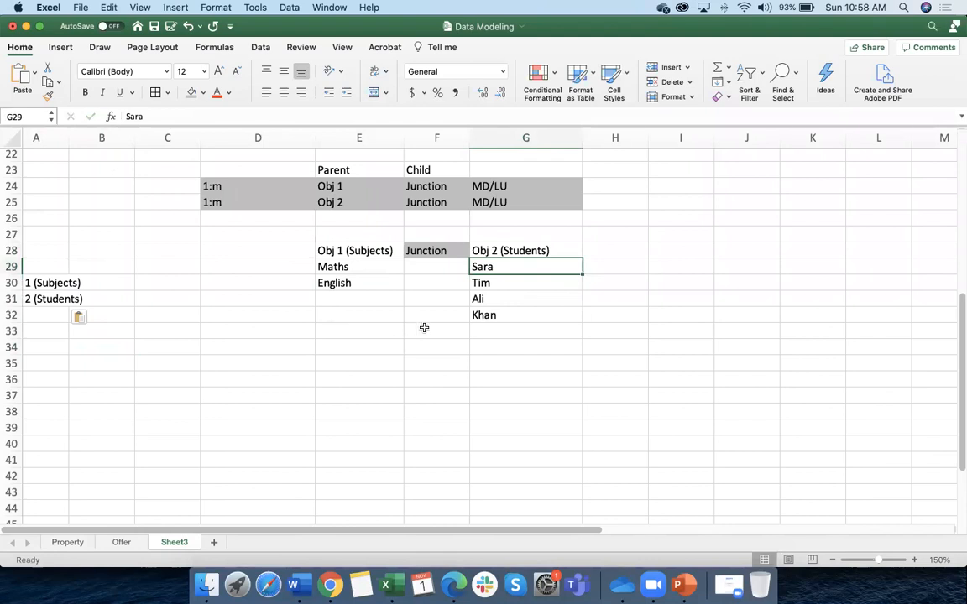
click(61, 316)
text(Junction)
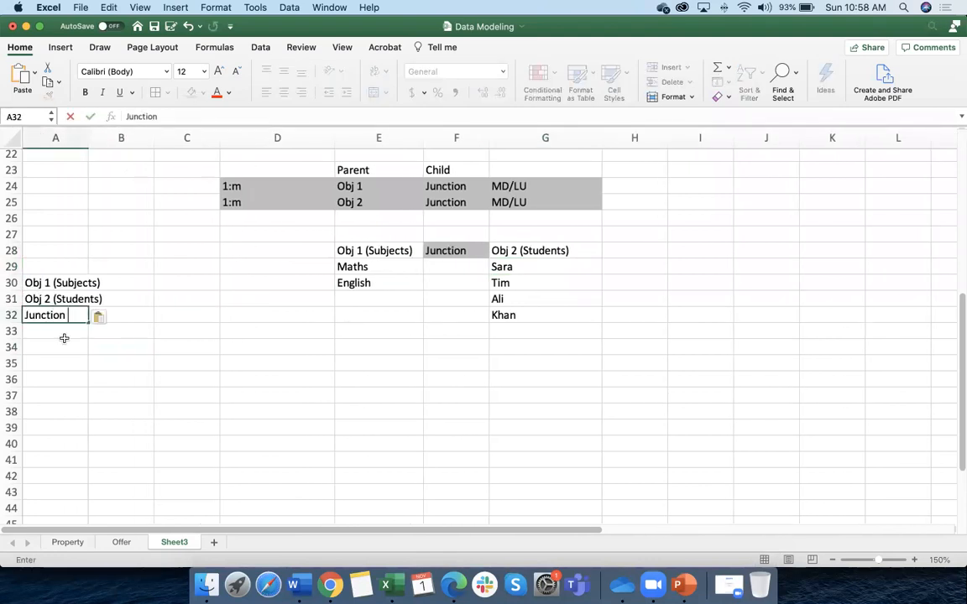
click(72, 361)
click(67, 316)
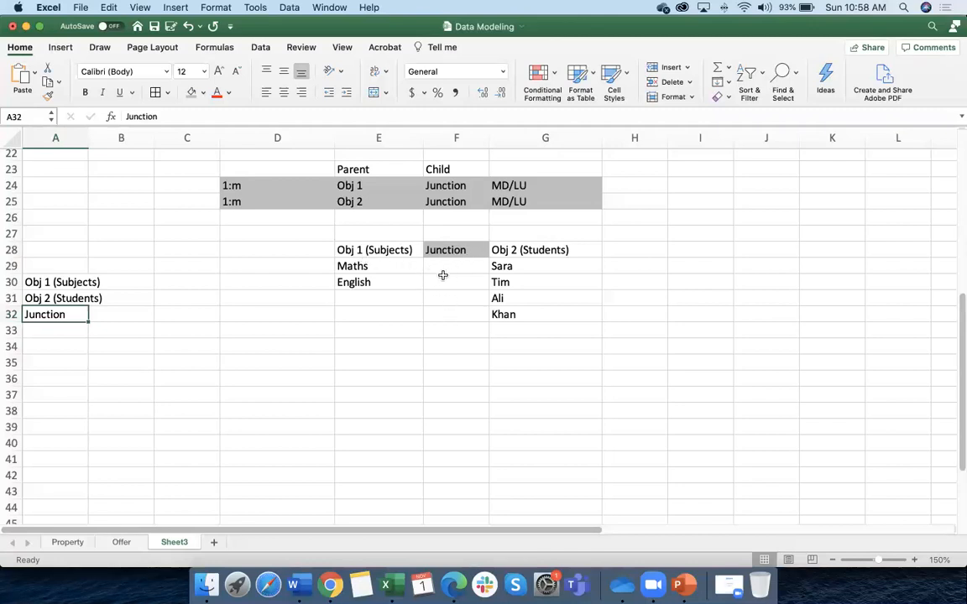
Copy students Sara and Tim into D29:D30 and fill them orange
click(352, 266)
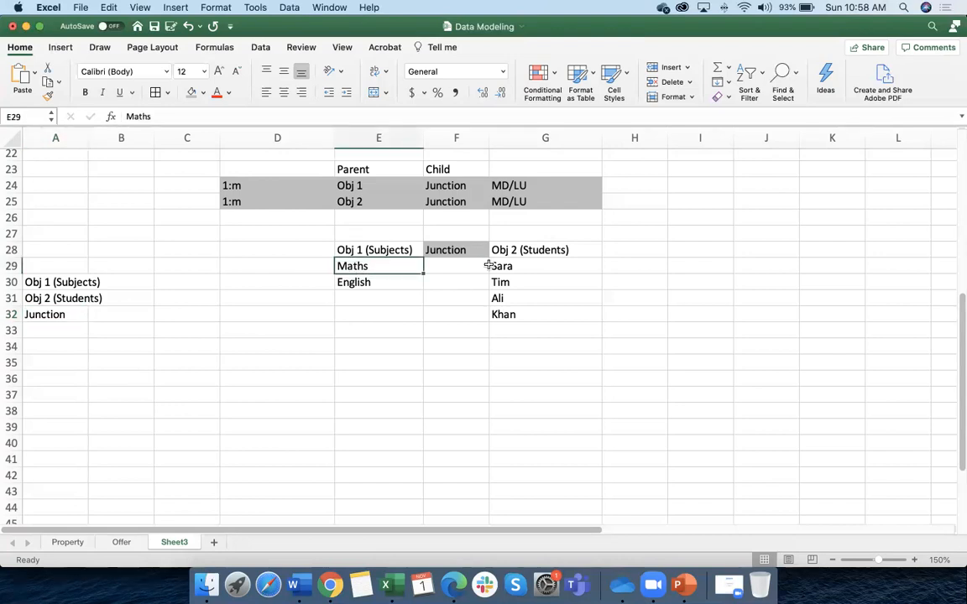
drag(512, 268, 516, 274)
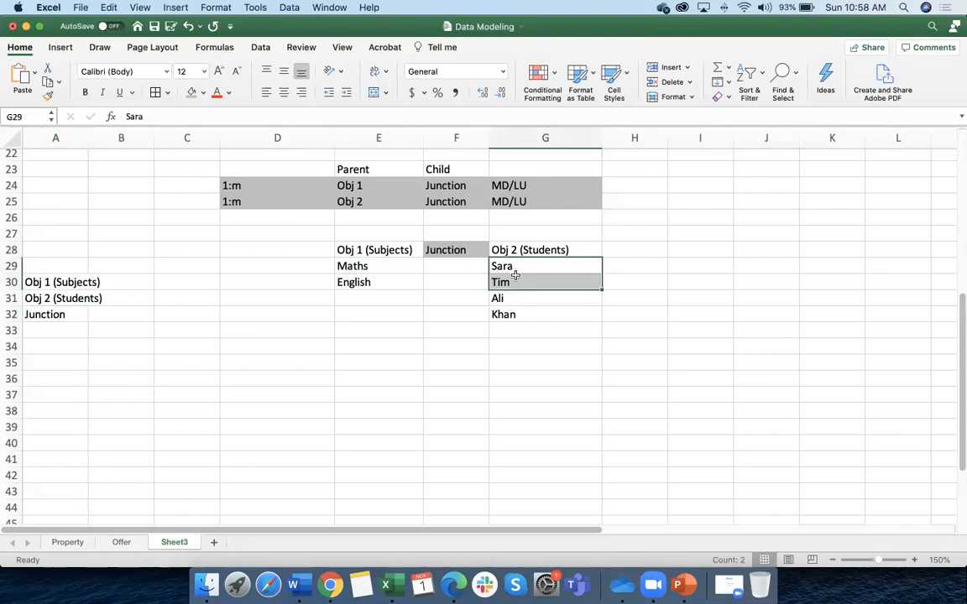
key(super+c)
click(319, 266)
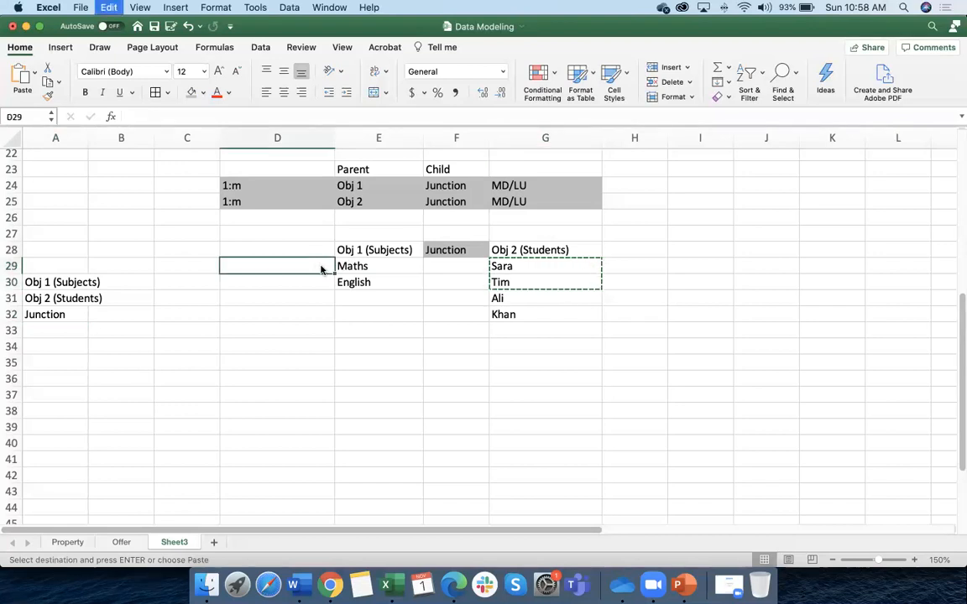
key(super+v)
click(314, 313)
drag(290, 271, 289, 280)
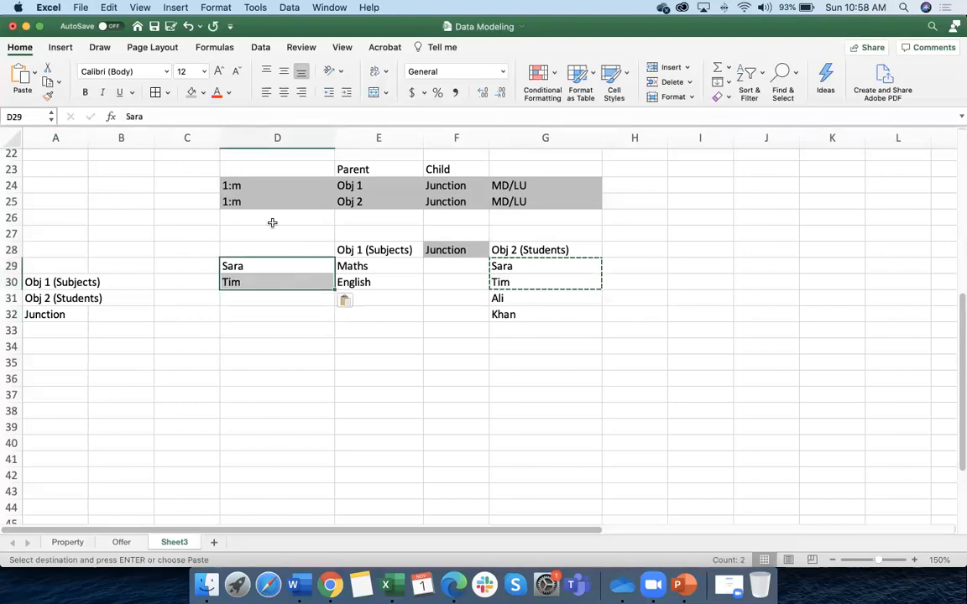
click(204, 93)
click(228, 172)
Give the Maths subject cell the same orange fill
click(344, 266)
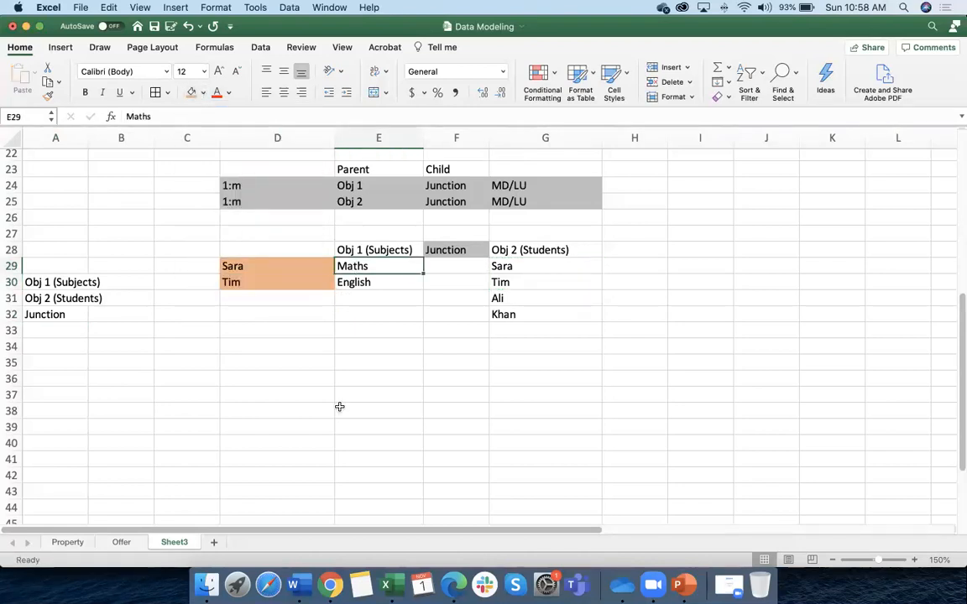
drag(386, 327, 386, 318)
click(370, 268)
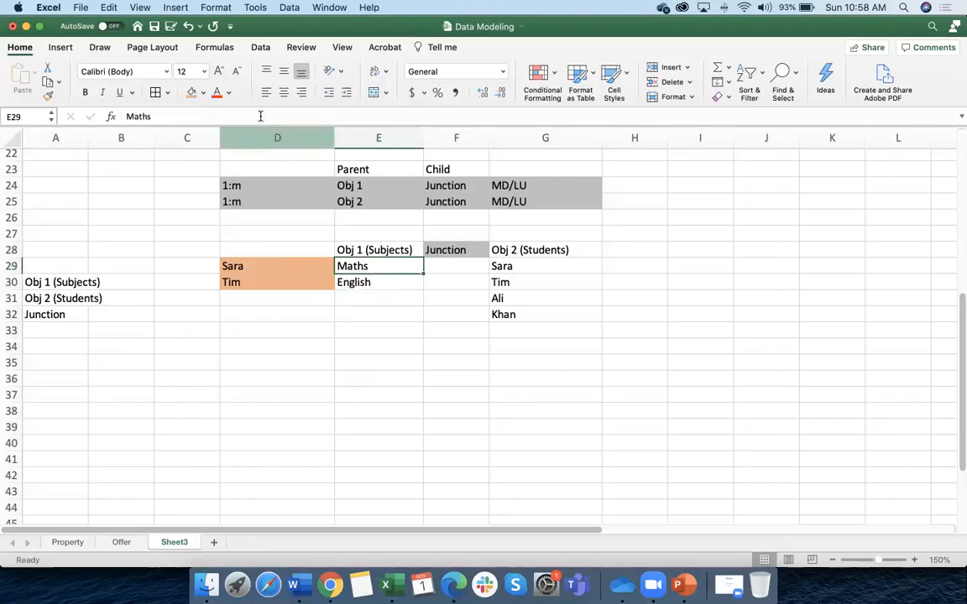
click(193, 93)
click(453, 361)
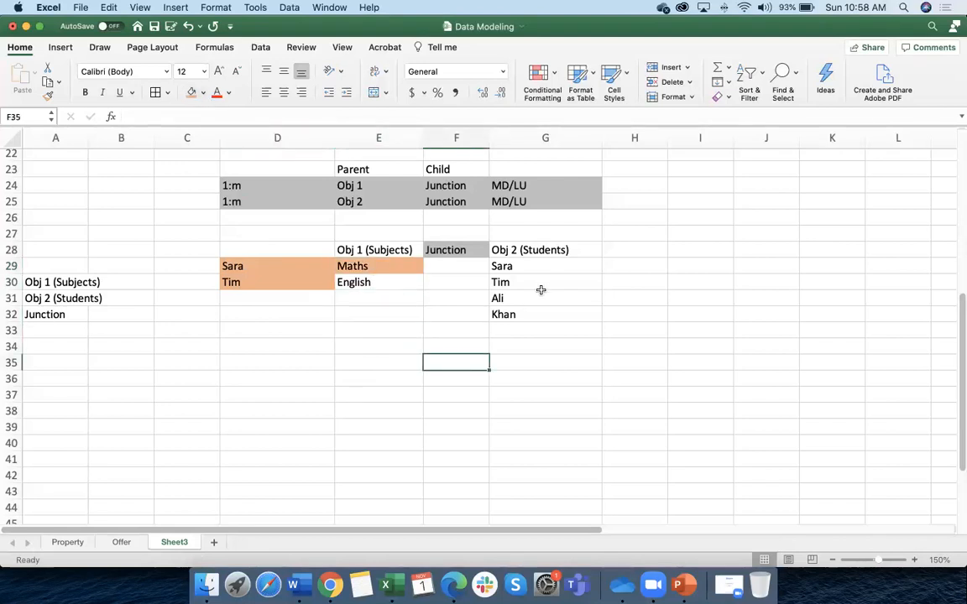
Copy Maths and English into H29:H30, fill them gold, and fill Sara gold too
click(525, 267)
scroll(381, 283, right, 1)
drag(373, 267, 371, 280)
key(super+c)
click(610, 267)
key(super+v)
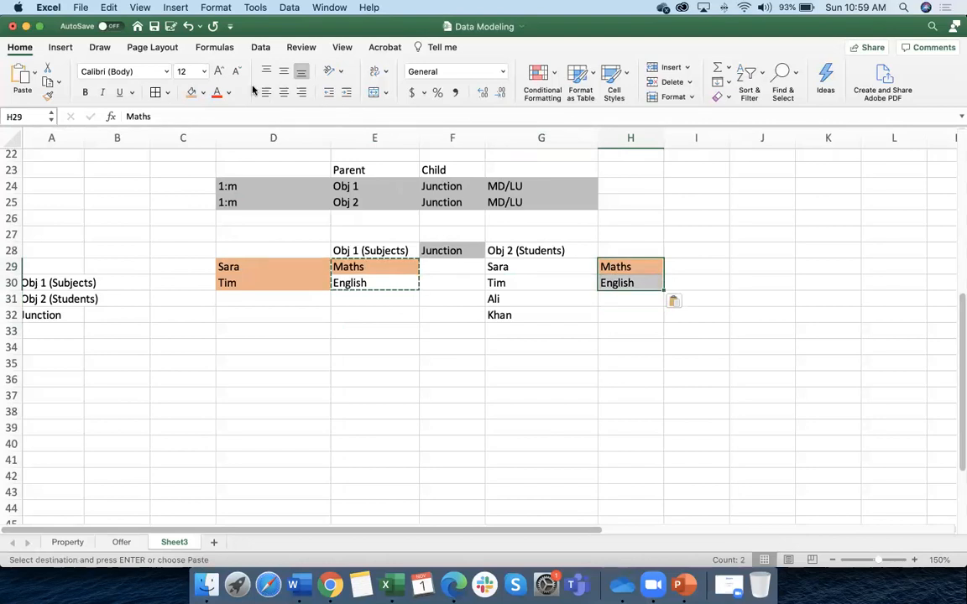
click(203, 93)
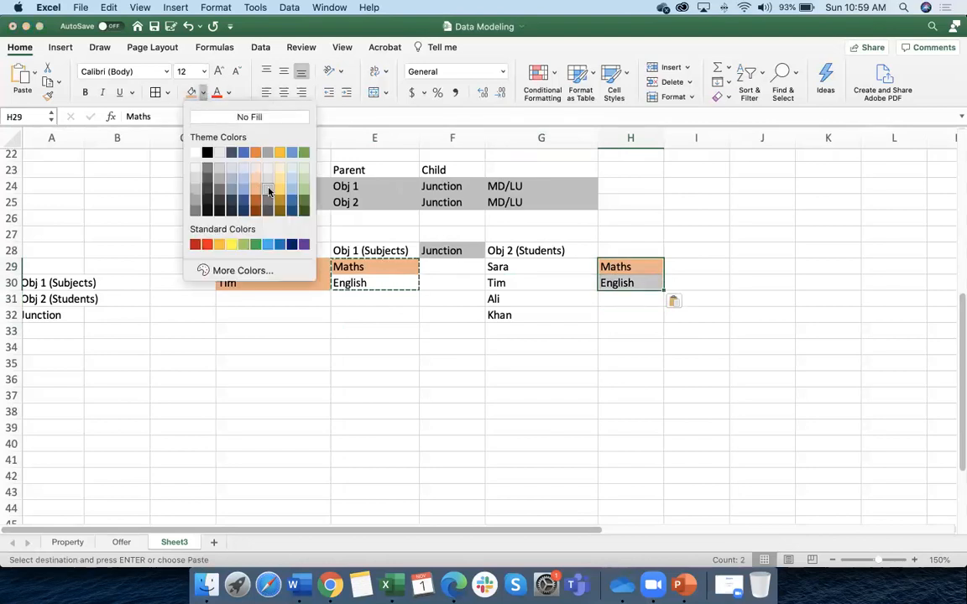
click(280, 194)
click(556, 267)
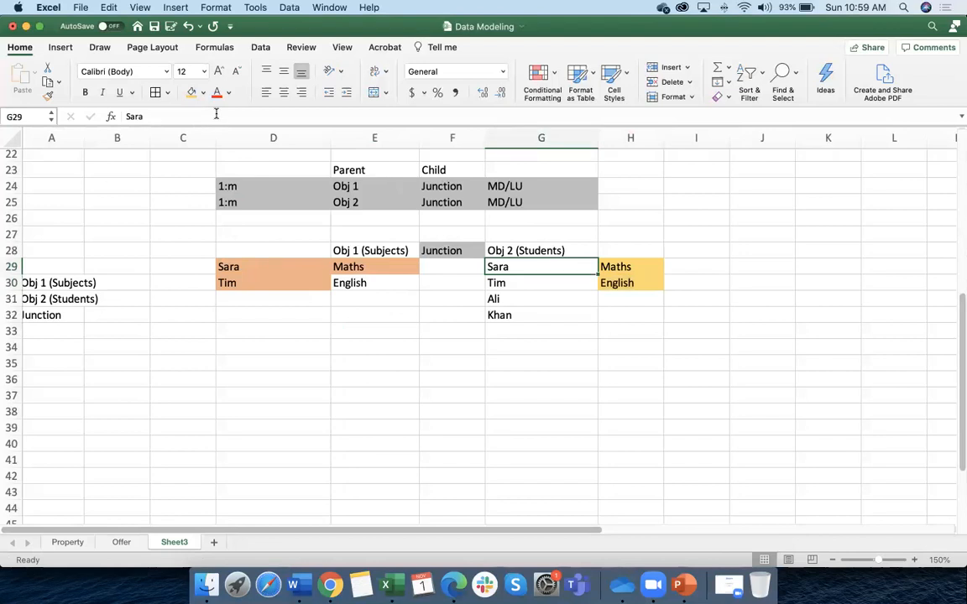
click(192, 92)
click(428, 332)
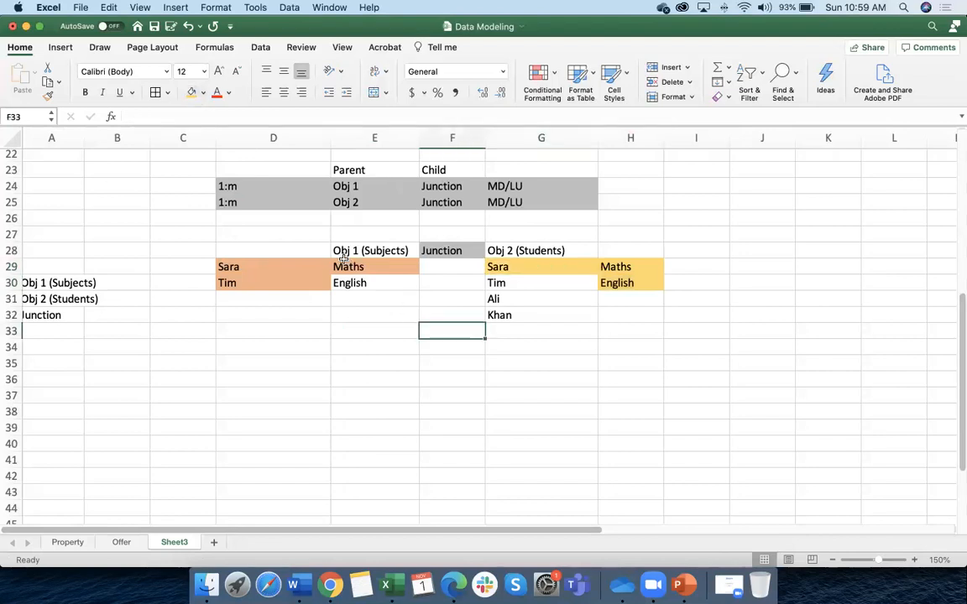
Select the paired cells and the Obj 1, Obj 2 and Junction headings to review the example
click(350, 267)
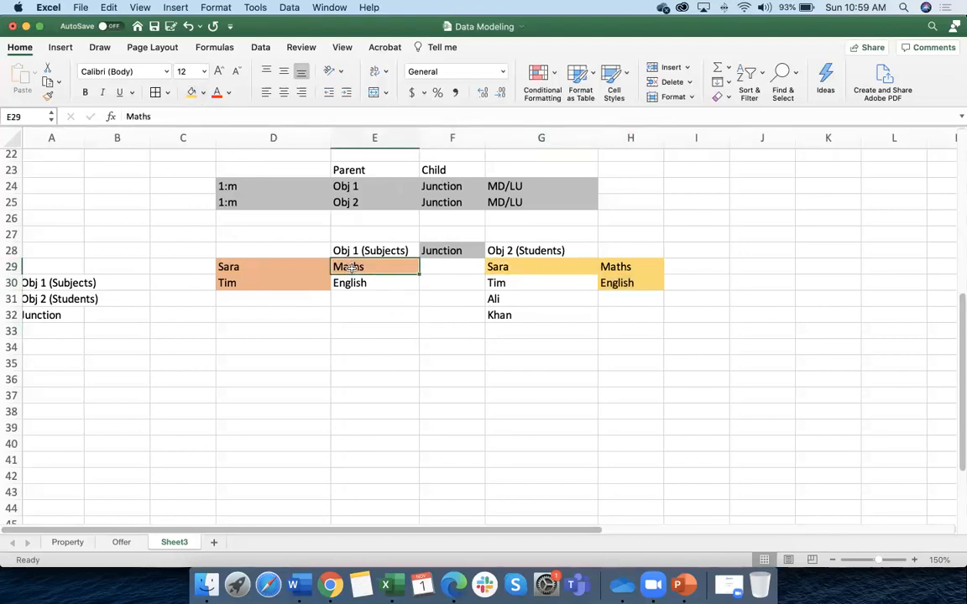
drag(231, 266, 231, 283)
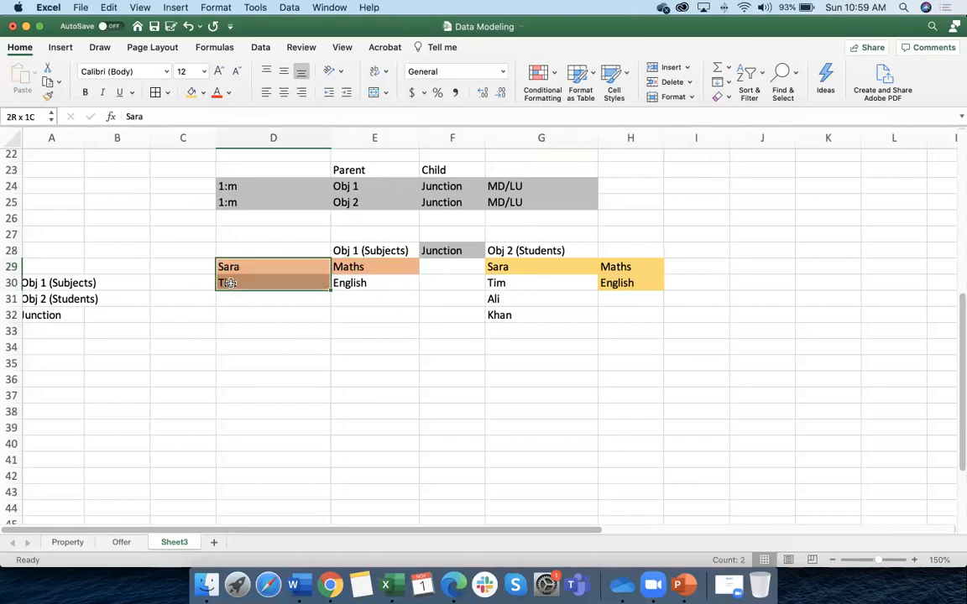
click(509, 267)
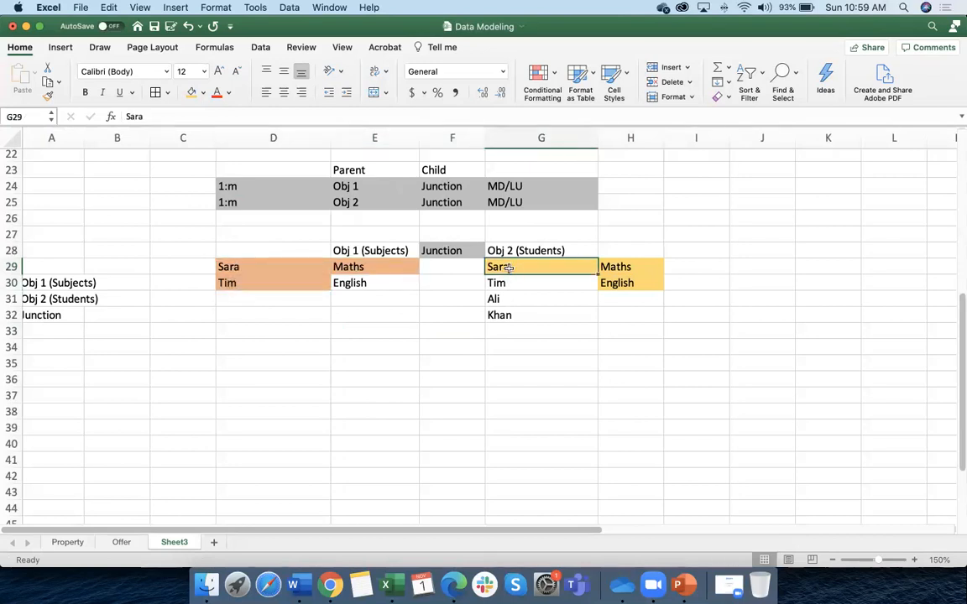
drag(626, 267, 628, 283)
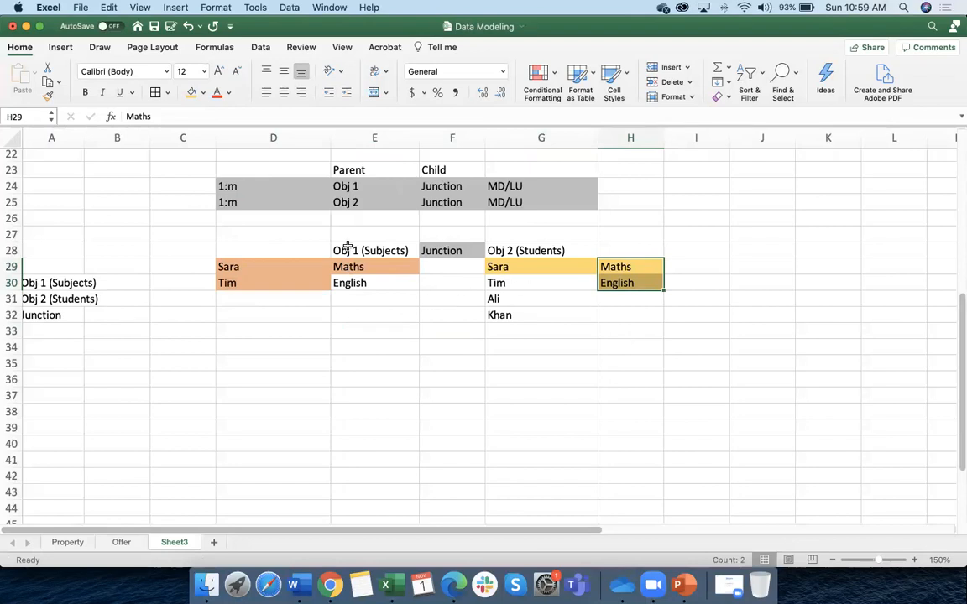
click(348, 250)
click(503, 250)
click(412, 250)
click(499, 251)
click(349, 251)
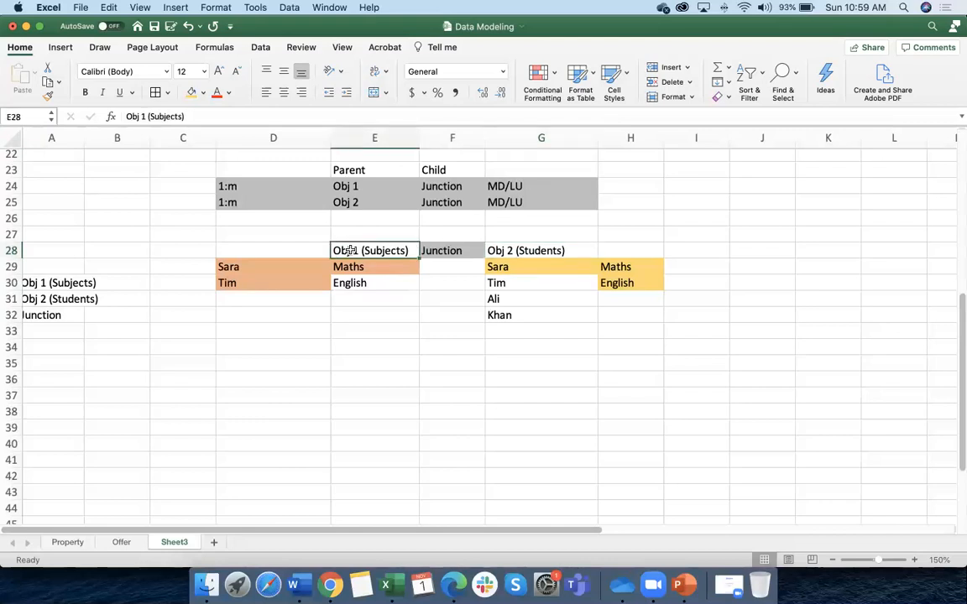
click(504, 250)
click(389, 250)
click(443, 250)
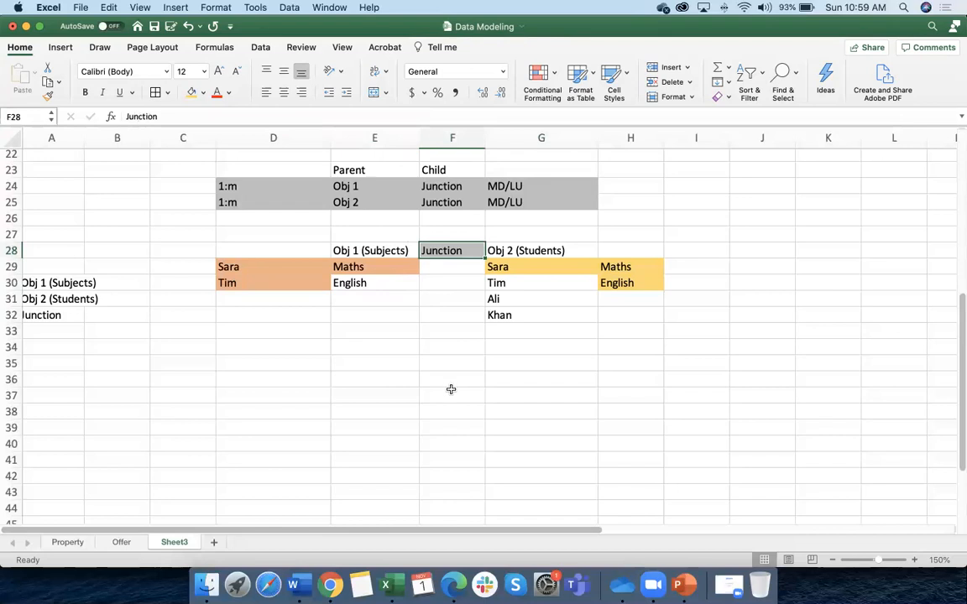
Rename the F28 heading to Junction (Registration) and widen column F
double_click(470, 251)
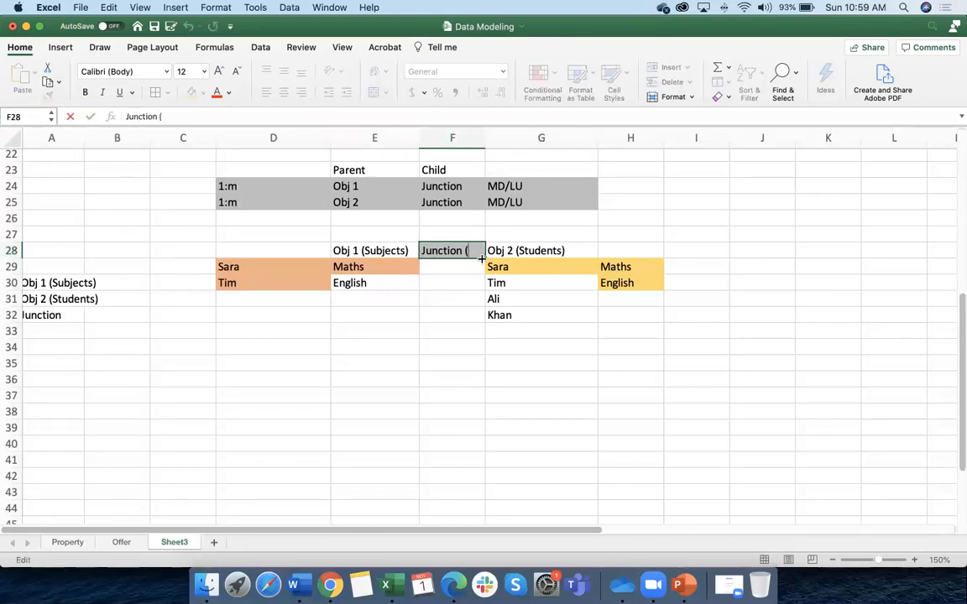
click(466, 134)
drag(485, 134, 594, 134)
double_click(482, 251)
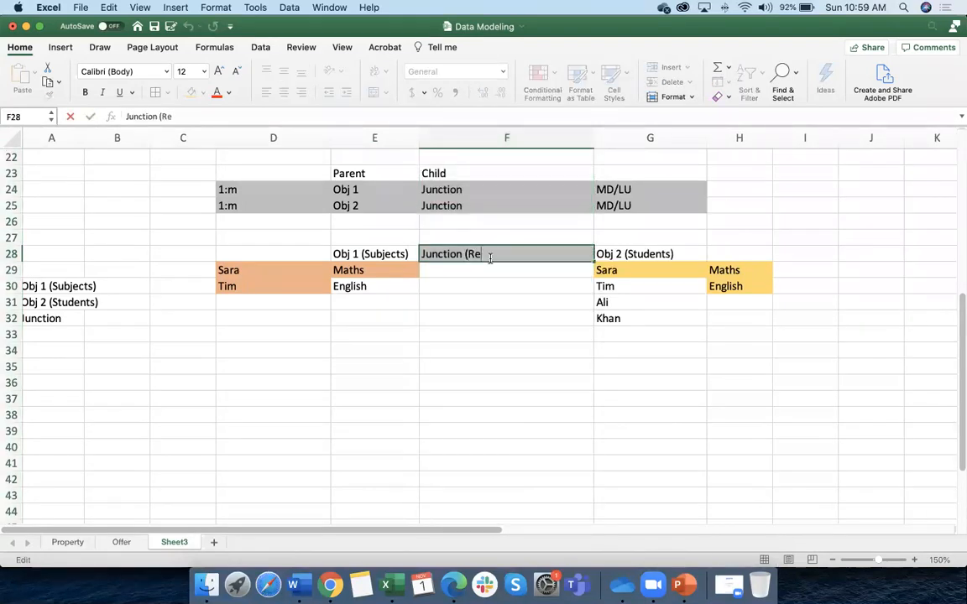
text(Registat)
text(rati)
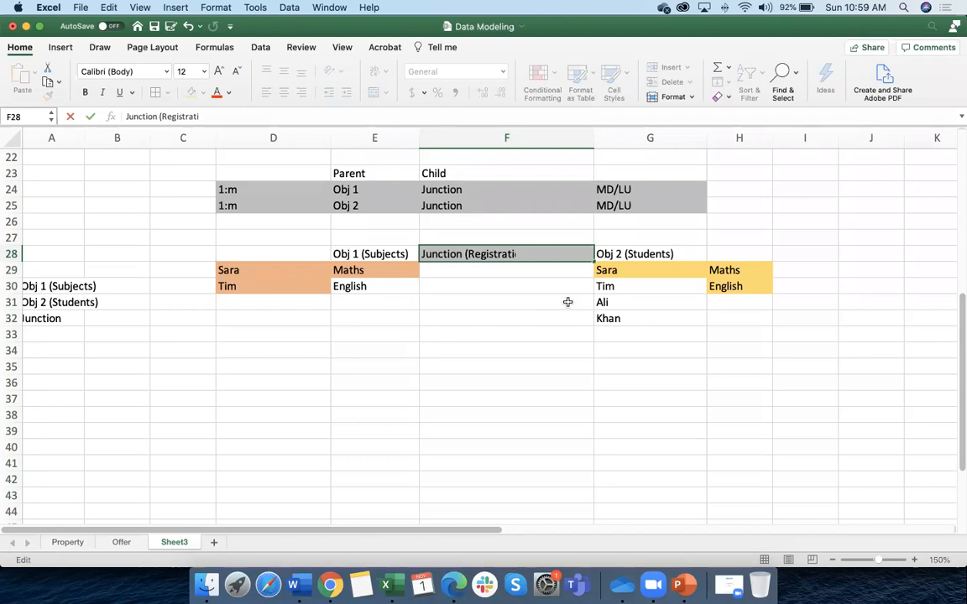
text(on))
drag(521, 345, 510, 335)
Enter 'Student, Subject' in F29 beneath the junction heading
click(451, 272)
double_click(450, 271)
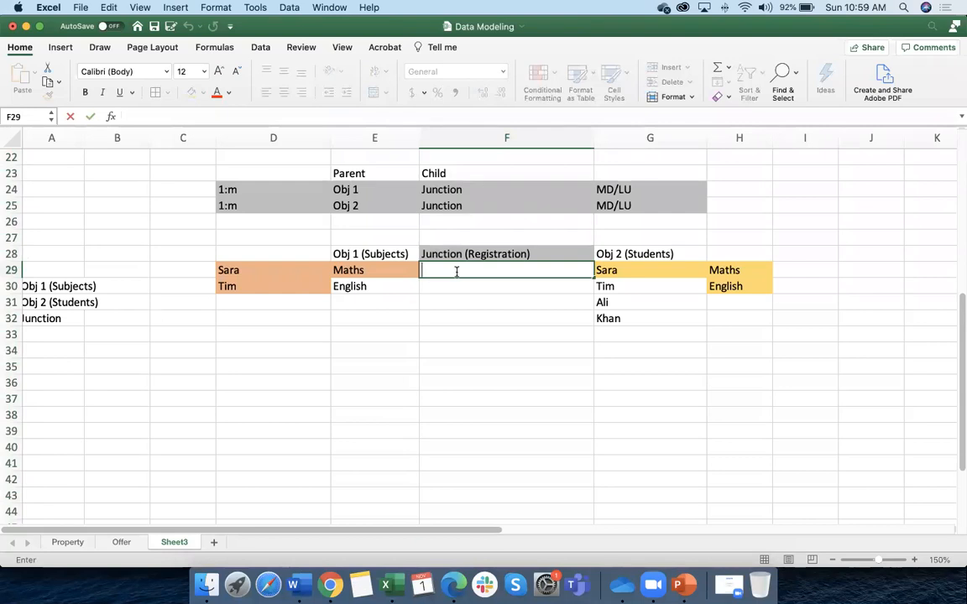
text(Student)
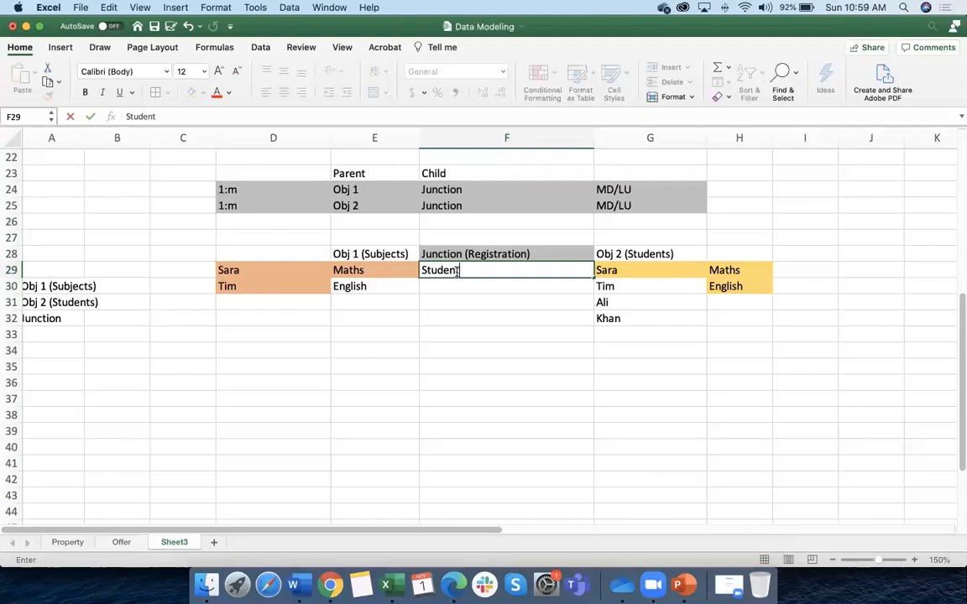
text(, Subject)
click(466, 319)
click(453, 269)
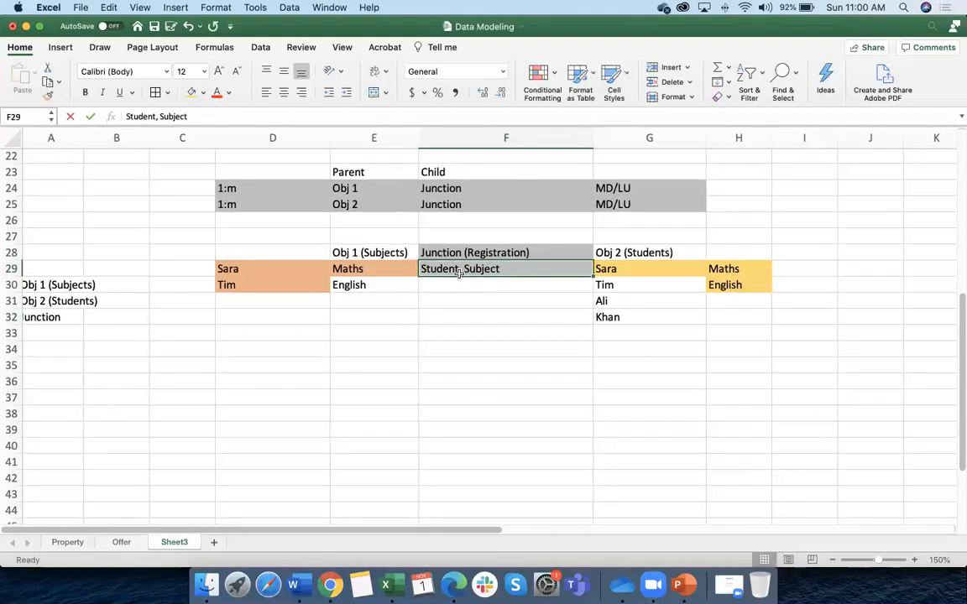
Add the records 'Sara, Maths' and 'Sara, English' in F30:F31
click(440, 279)
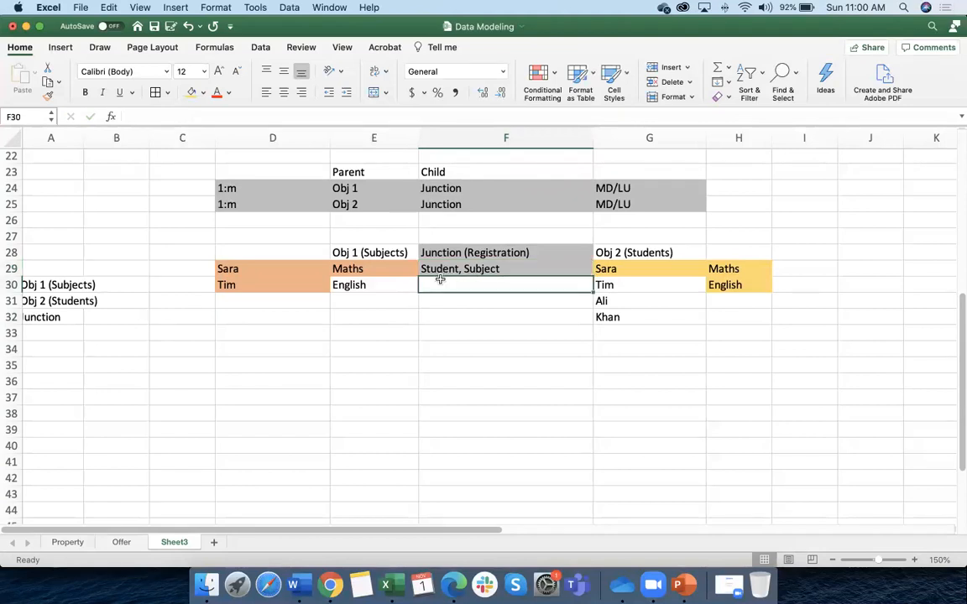
text(Sara)
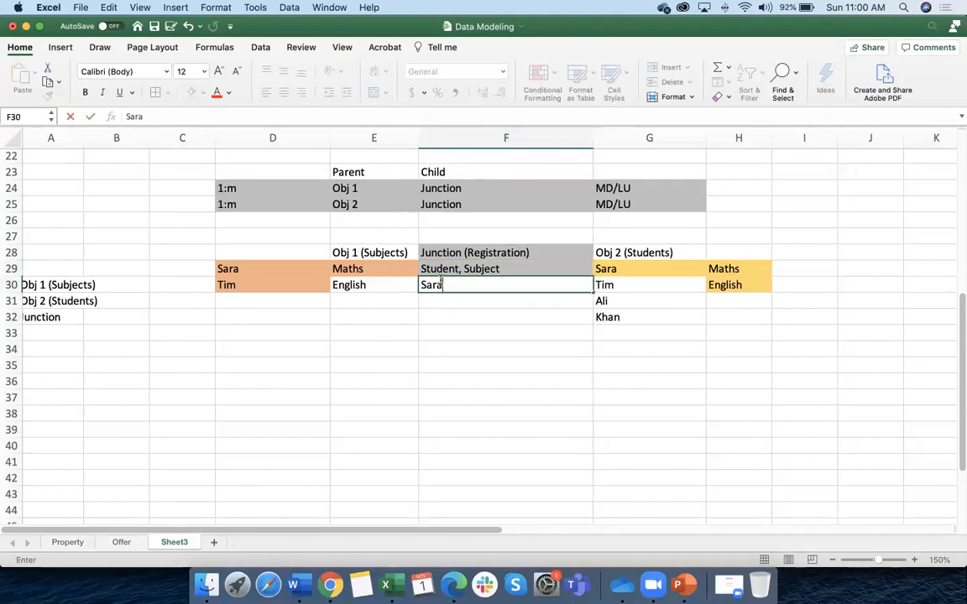
text(, Maths)
key(Return)
scroll(453, 433, right, 1)
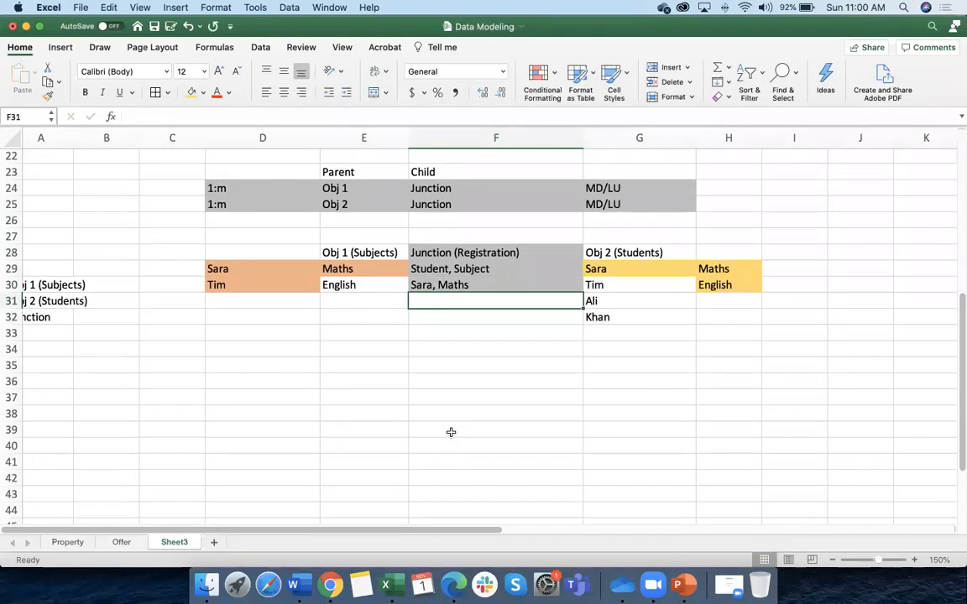
text(Sara)
key(BackSpace)
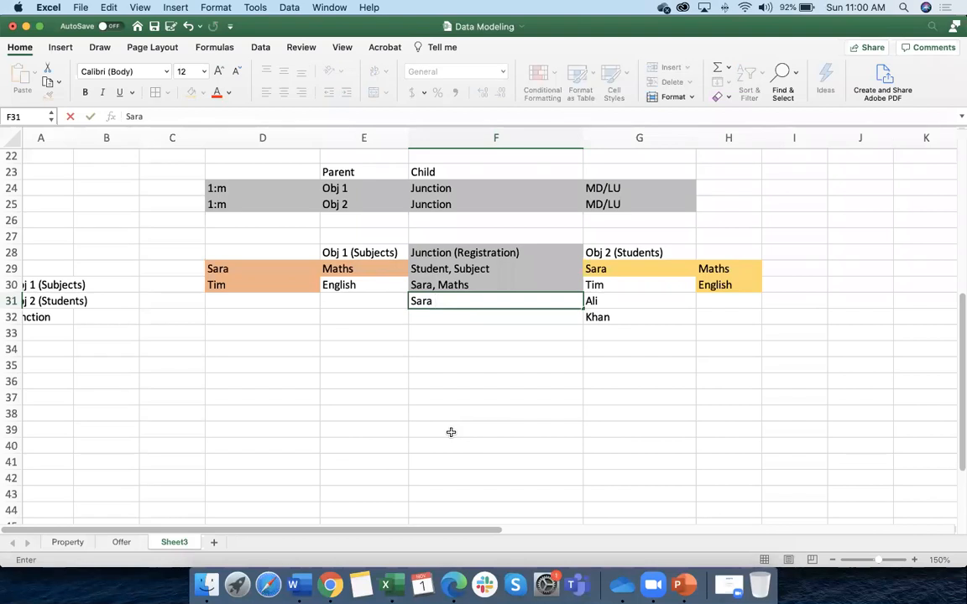
text(, English)
scroll(450, 432, down, 1)
click(450, 433)
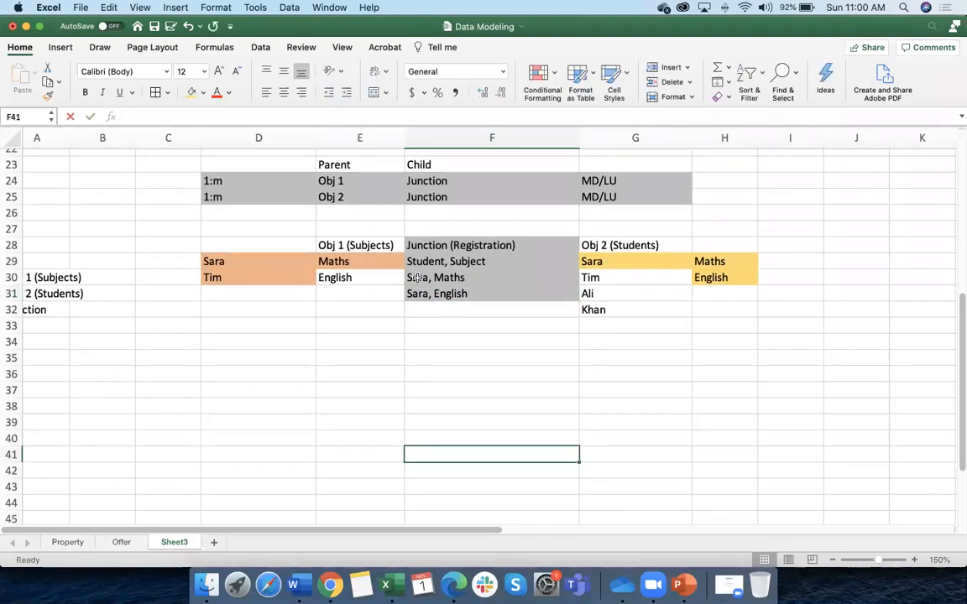
Fill the Sara, Maths and Sara, English cells in F30:F31 light green
click(496, 285)
drag(495, 288, 495, 294)
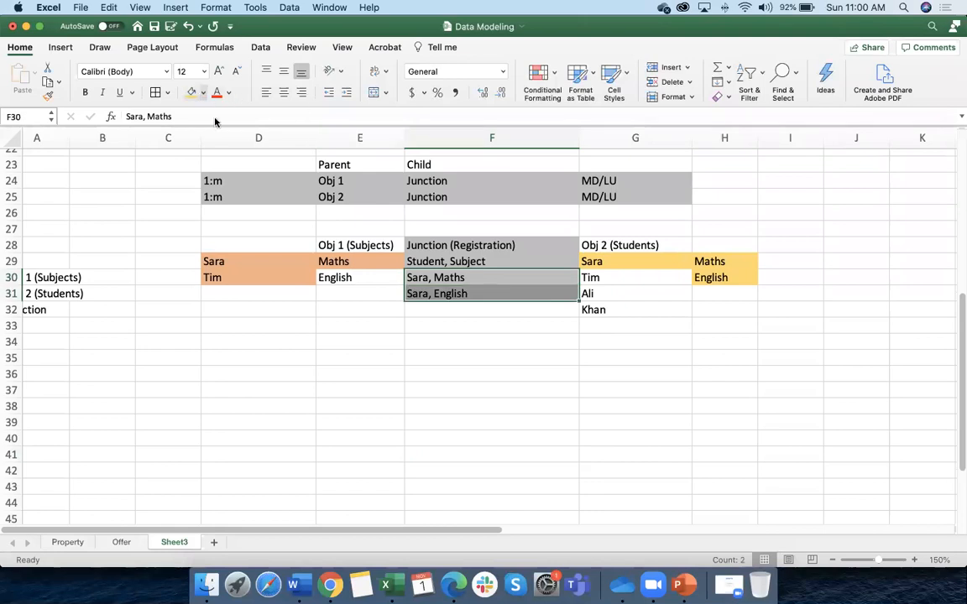
click(203, 92)
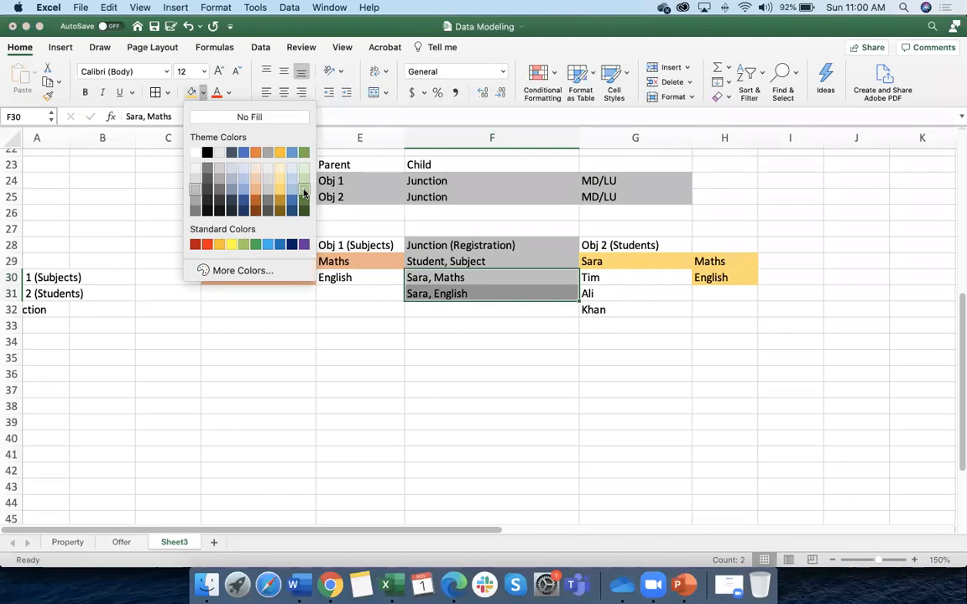
click(304, 189)
click(433, 374)
drag(436, 278, 437, 293)
Select the subject, student and junction headings and columns to review the table
click(437, 262)
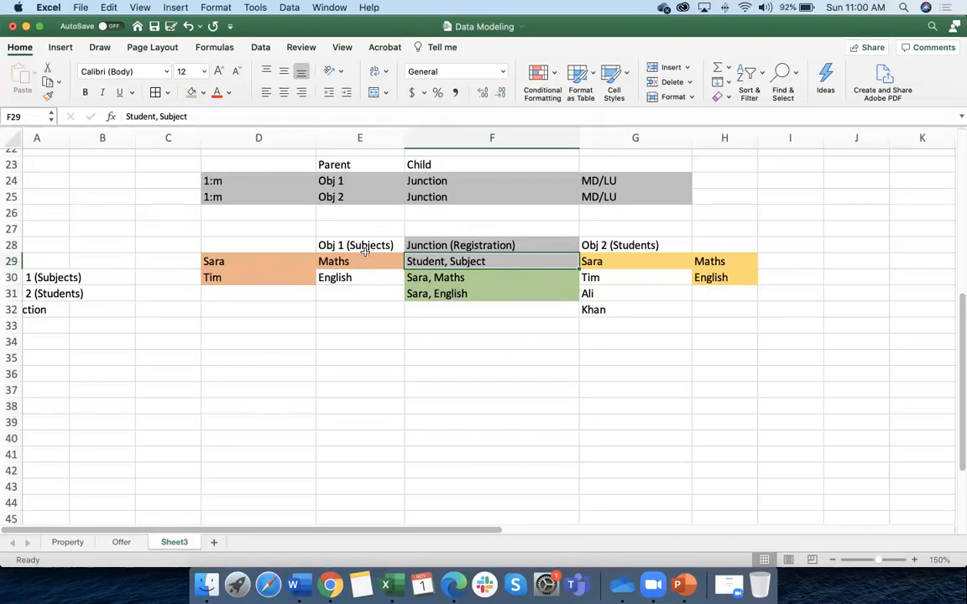
click(334, 245)
drag(333, 261, 328, 410)
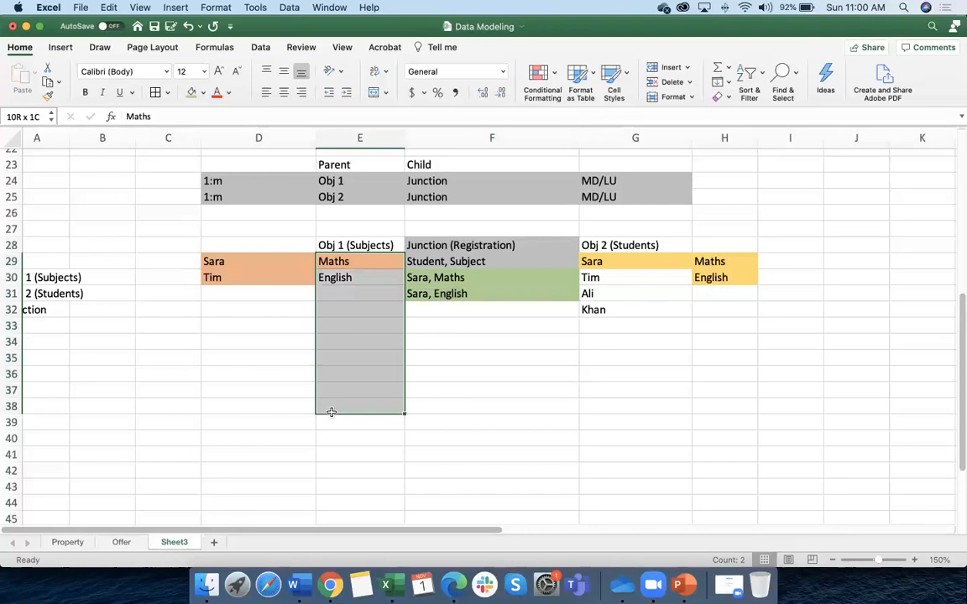
click(613, 248)
drag(613, 262, 624, 438)
click(485, 263)
click(452, 245)
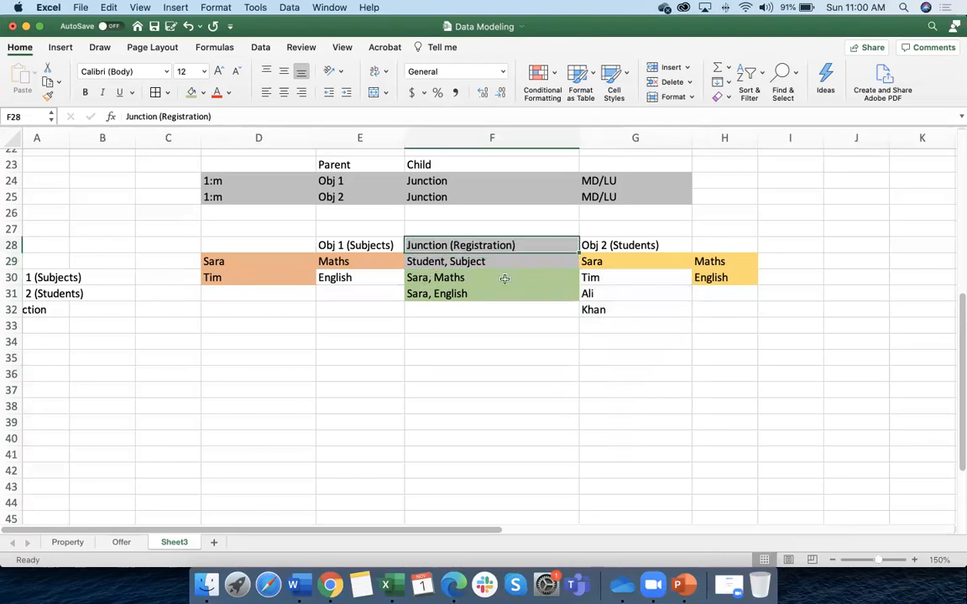
click(437, 263)
click(430, 281)
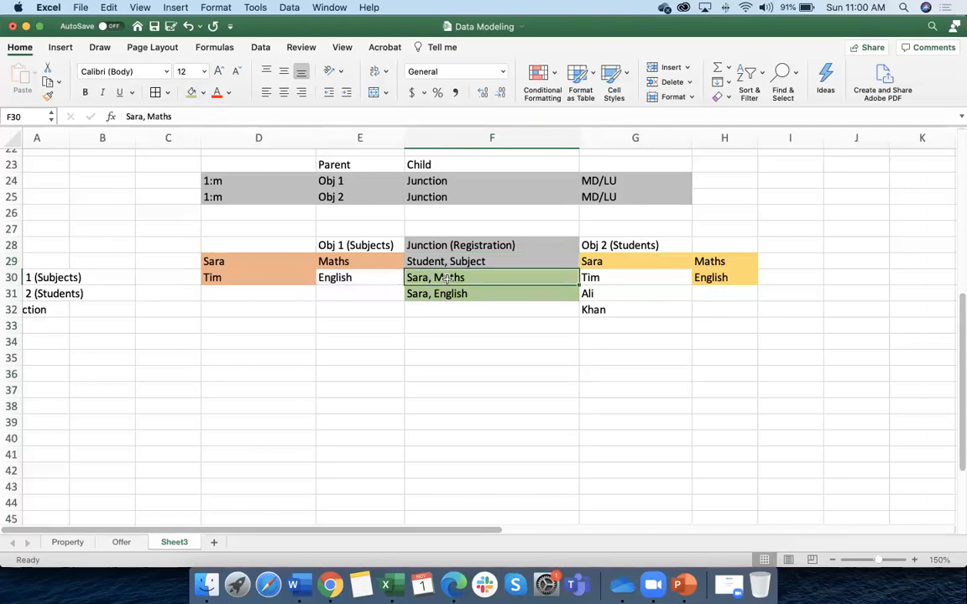
click(442, 320)
key(Down)
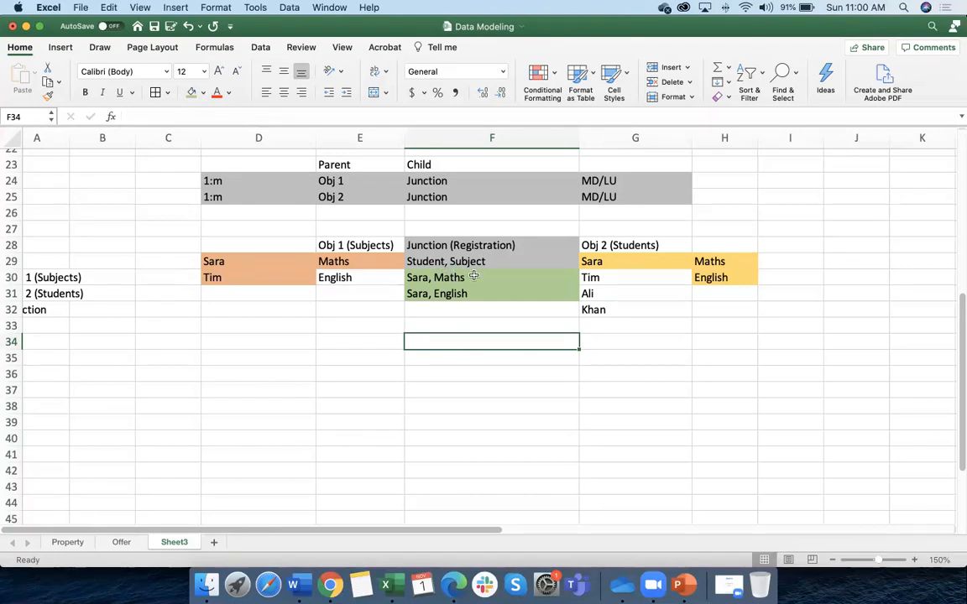
Prefix the Sara, Maths entry with 'Reg#,' so it reads Reg#, Sara, Maths
click(420, 280)
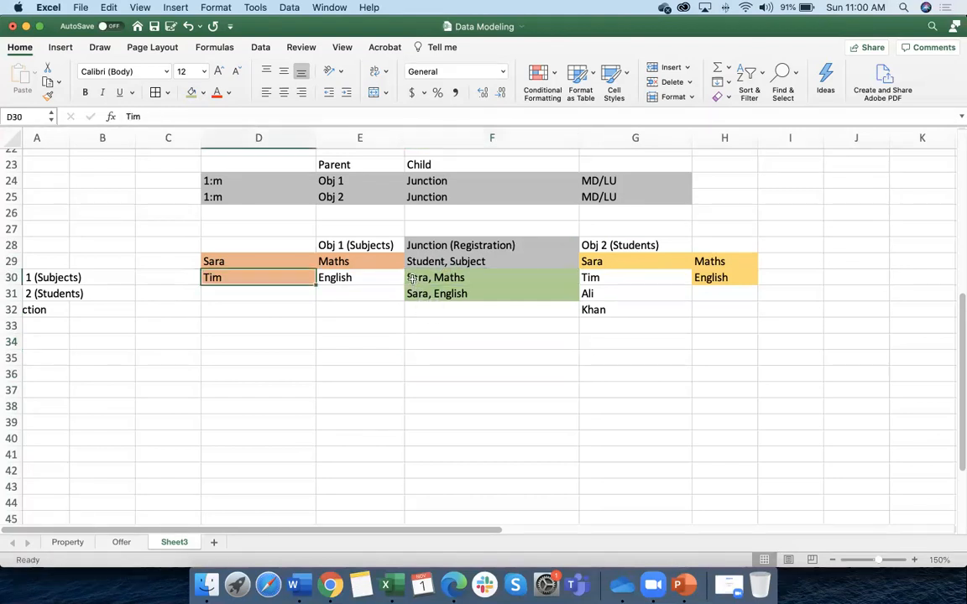
double_click(409, 277)
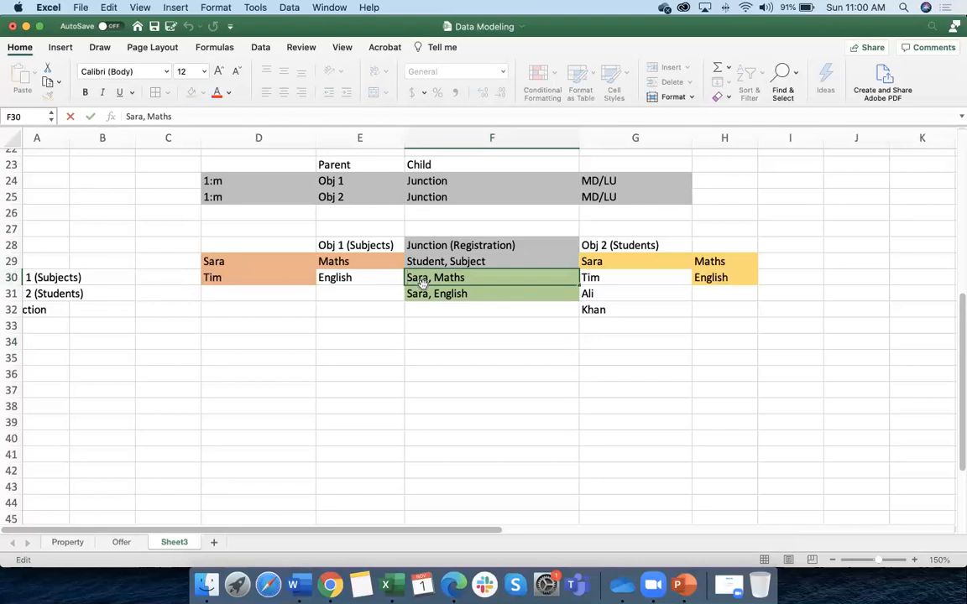
text(Reg#)
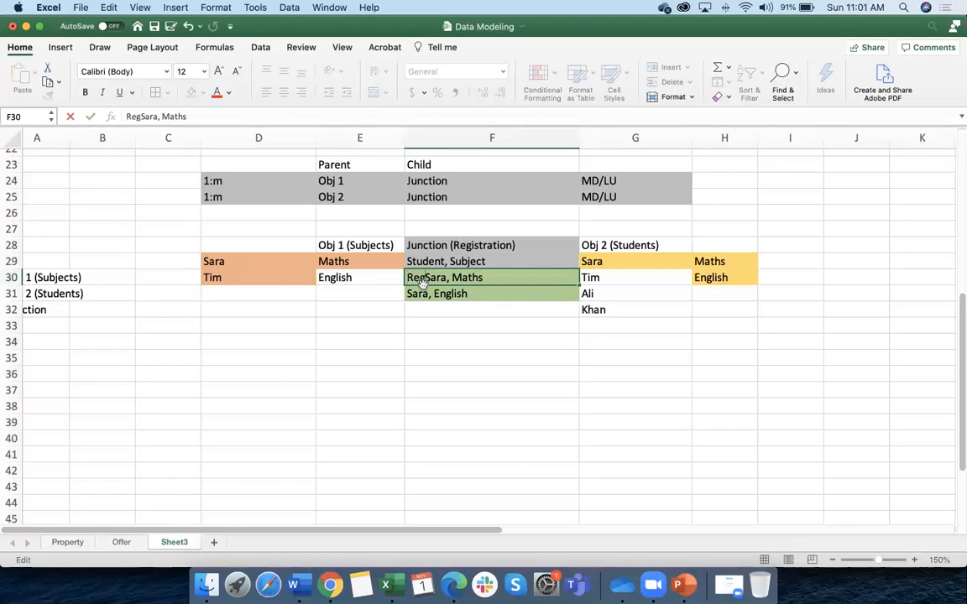
text(,)
click(445, 318)
click(417, 282)
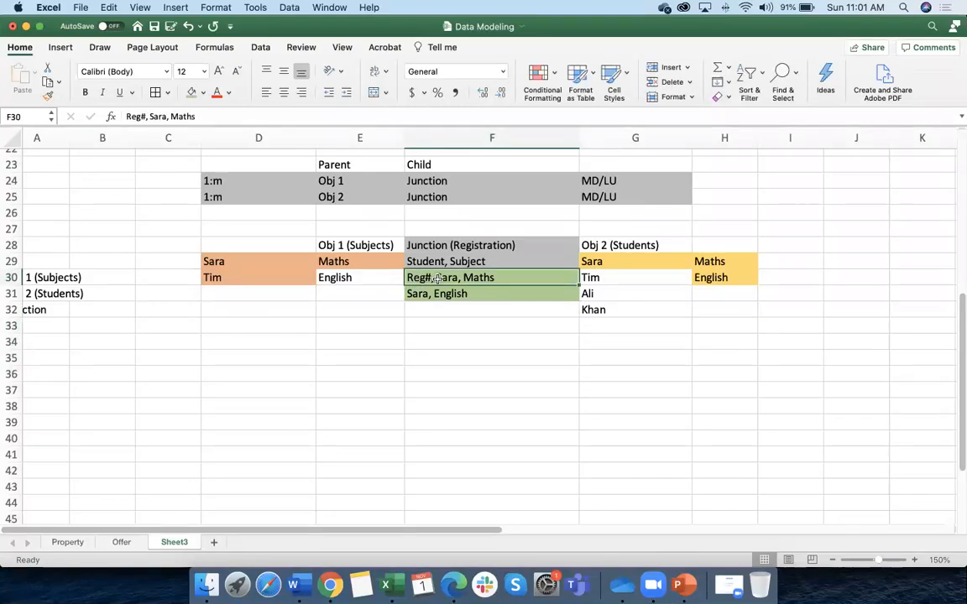
Prefix the Sara, English entry in F31 with 'Reg #,'
click(410, 297)
double_click(427, 299)
text(reg #)
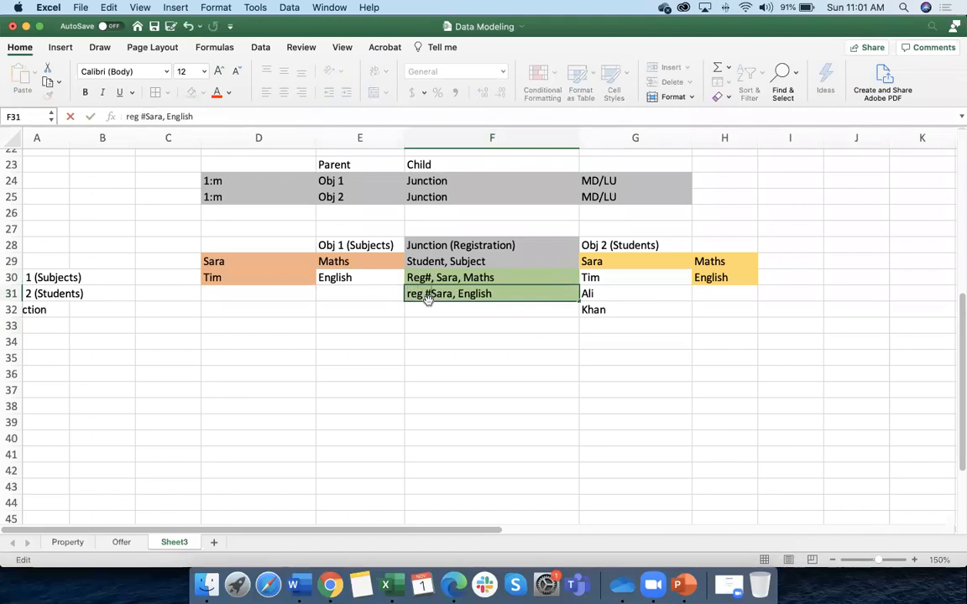
key(BackSpace)
key(BackSpace)
key(BackSpace)
key(BackSpace)
key(BackSpace)
text(Reg #)
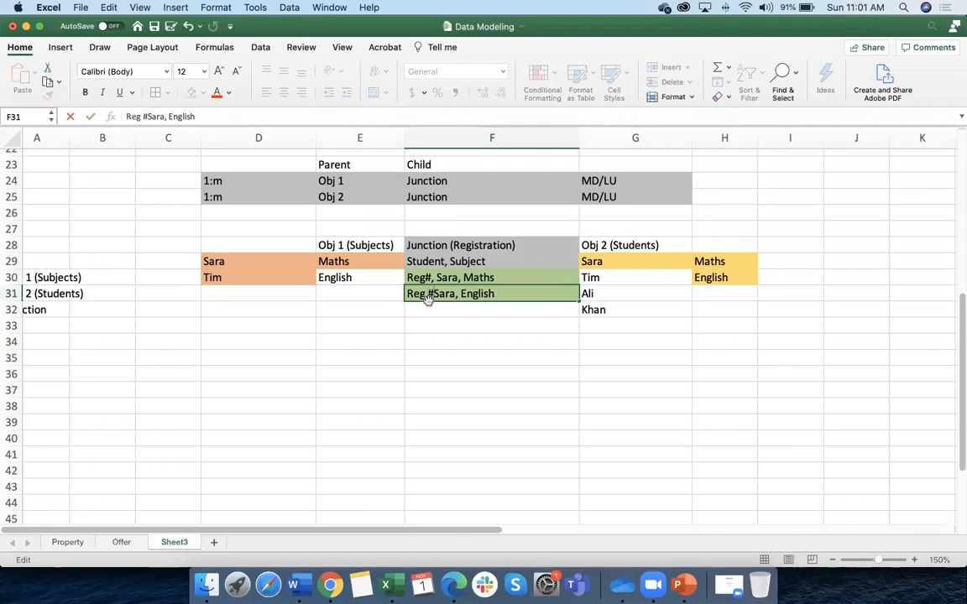
text(,)
click(490, 341)
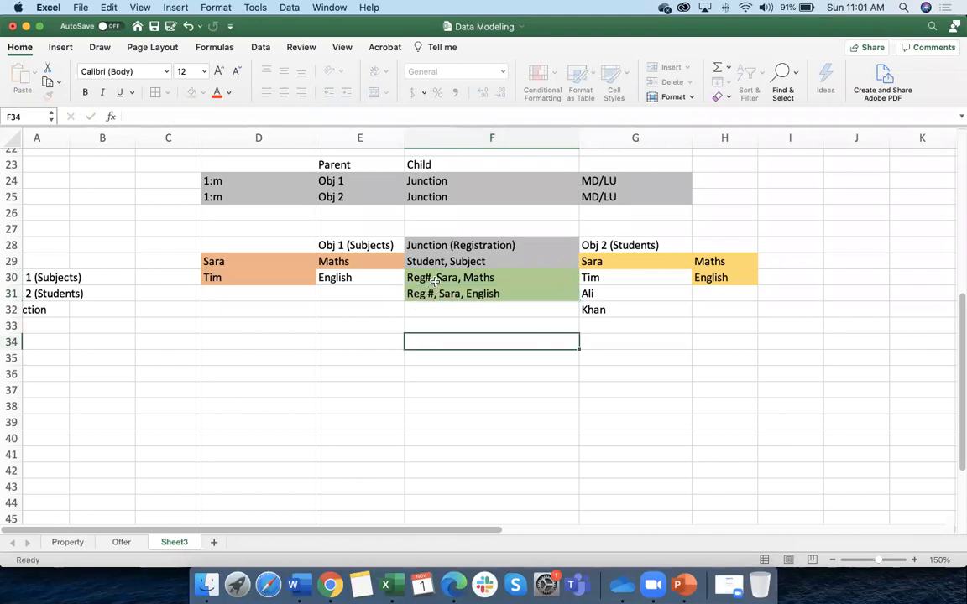
Select the two registration entries in F30:F31 to compare them
drag(435, 277, 445, 296)
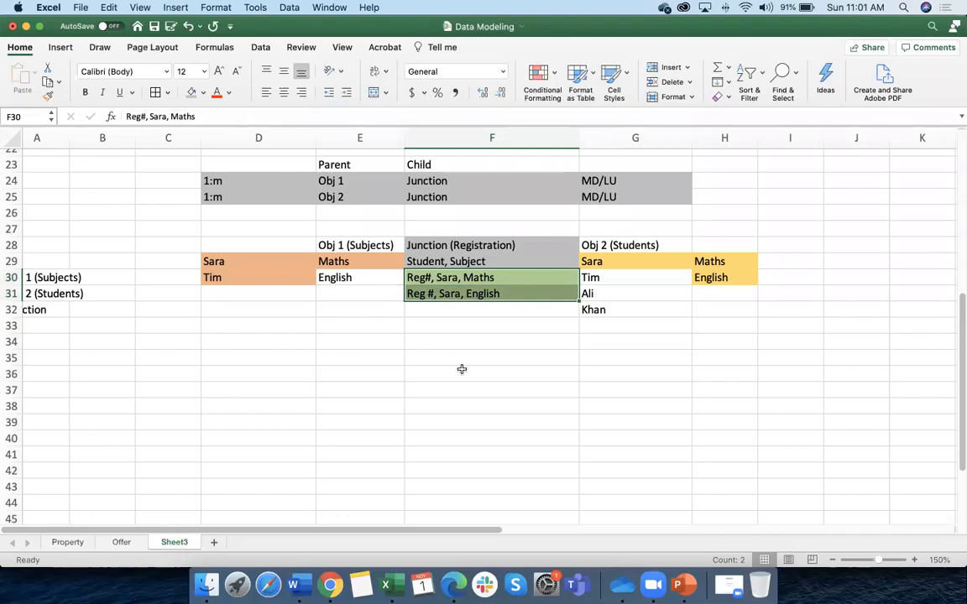
click(461, 370)
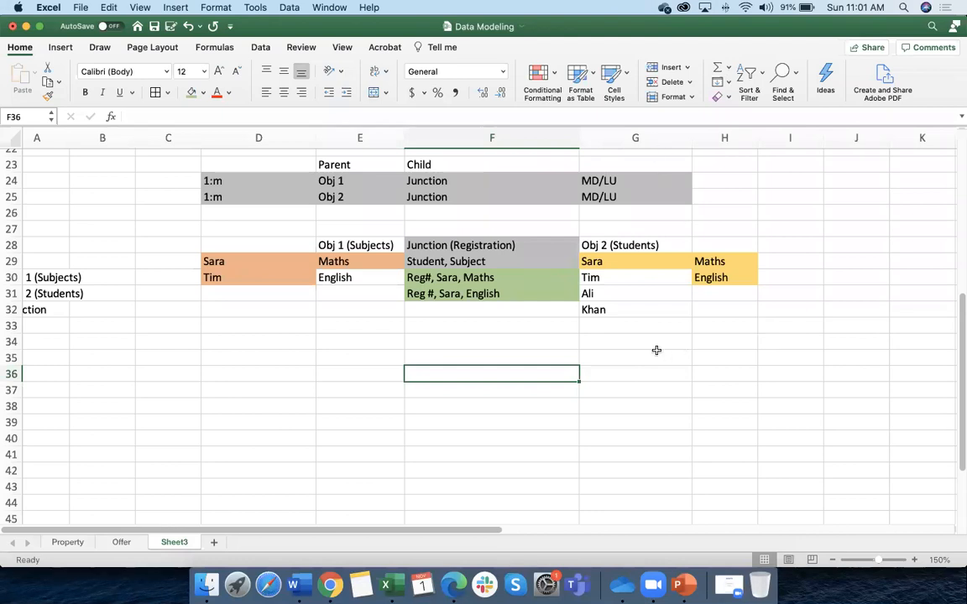
click(468, 333)
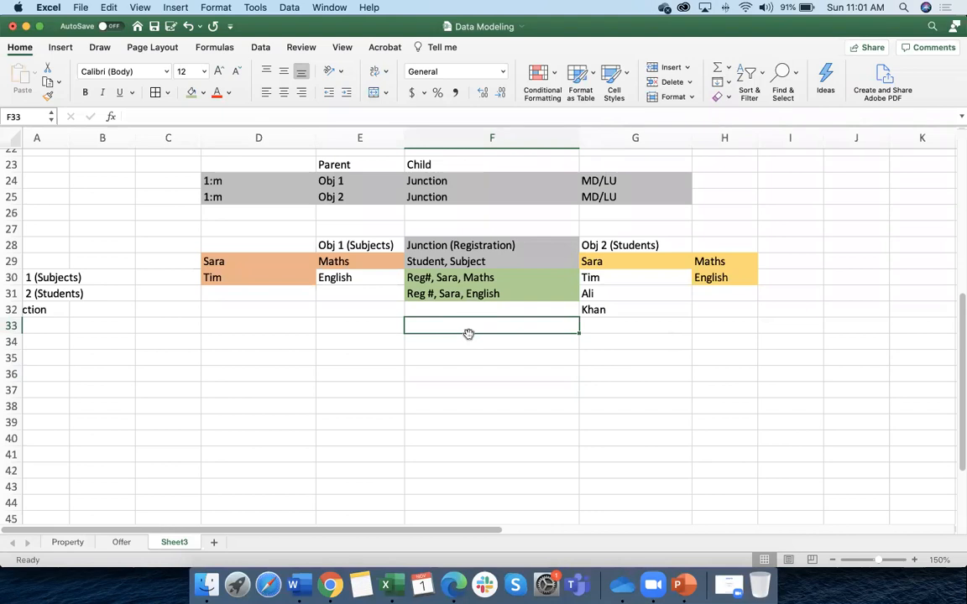
scroll(468, 333, up, 1)
click(416, 301)
click(425, 291)
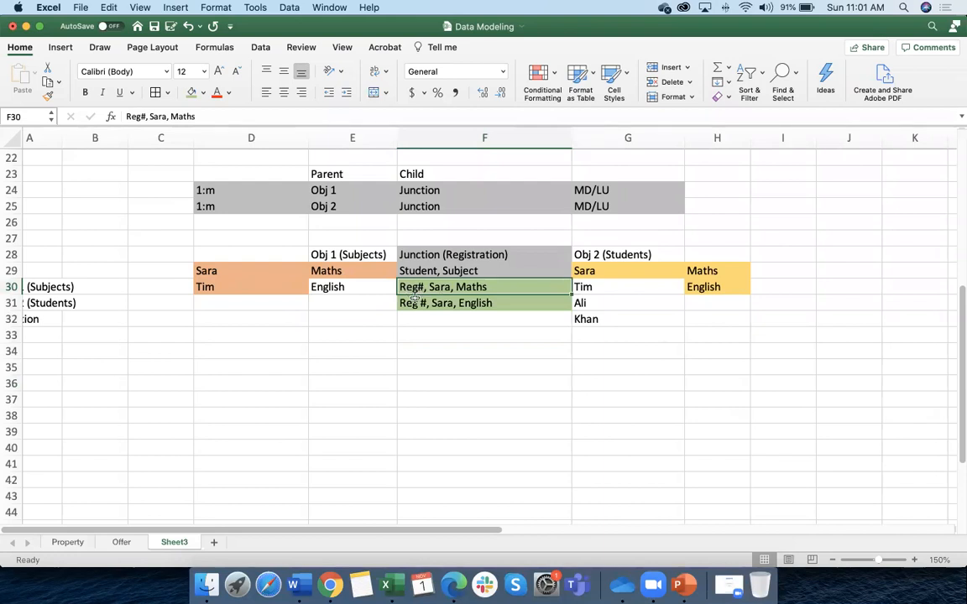
click(330, 585)
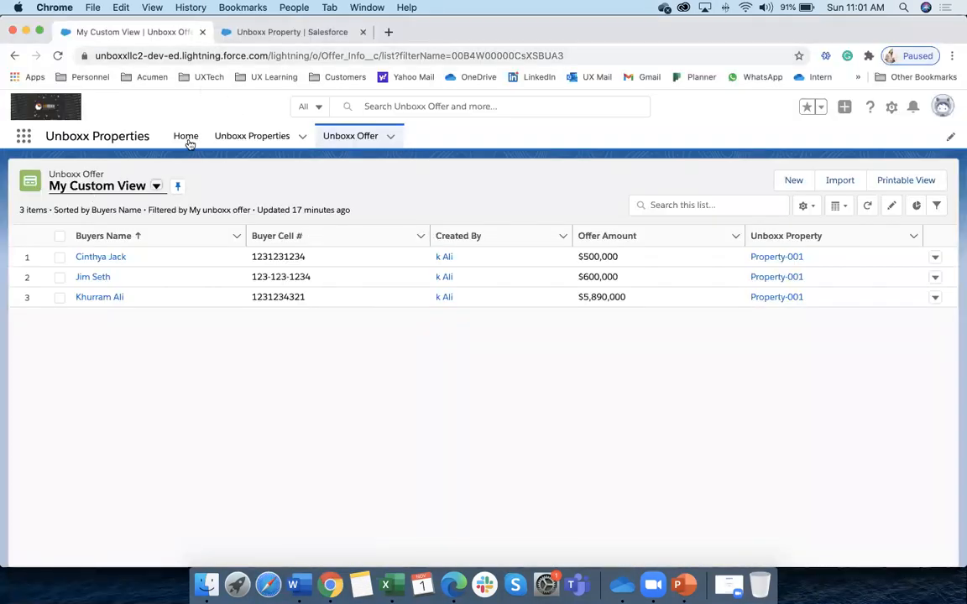
click(246, 141)
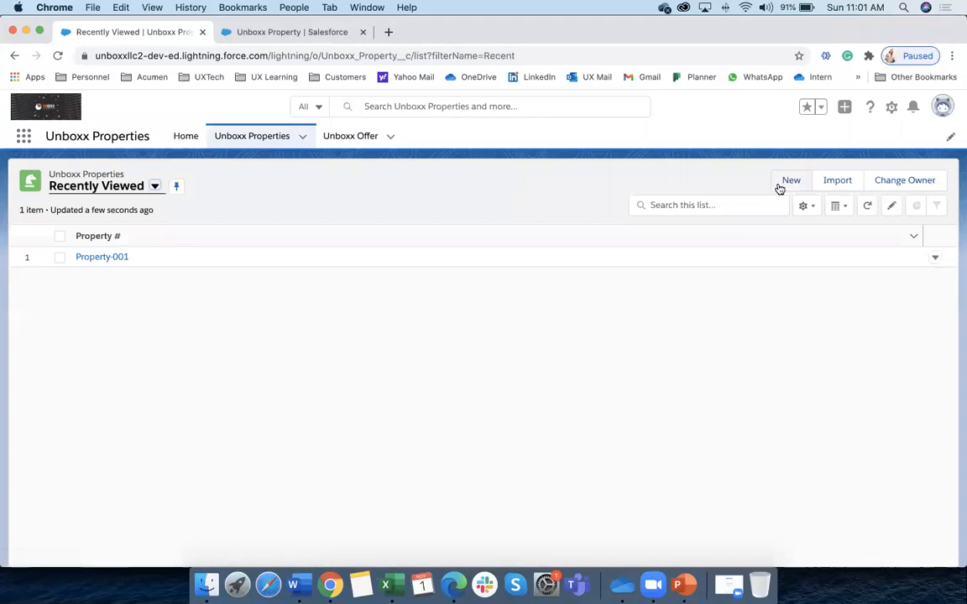
click(788, 181)
double_click(230, 284)
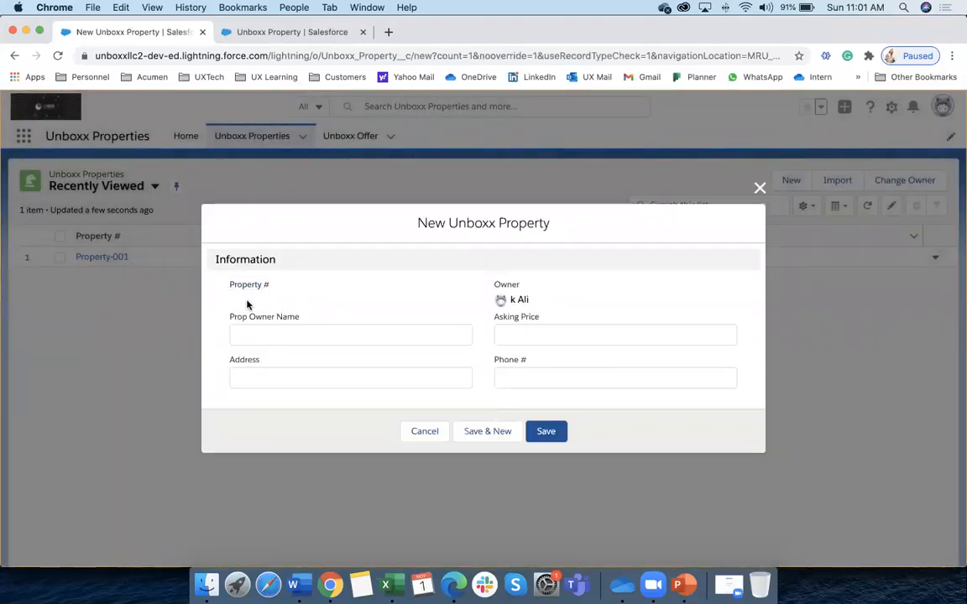
click(426, 432)
click(123, 259)
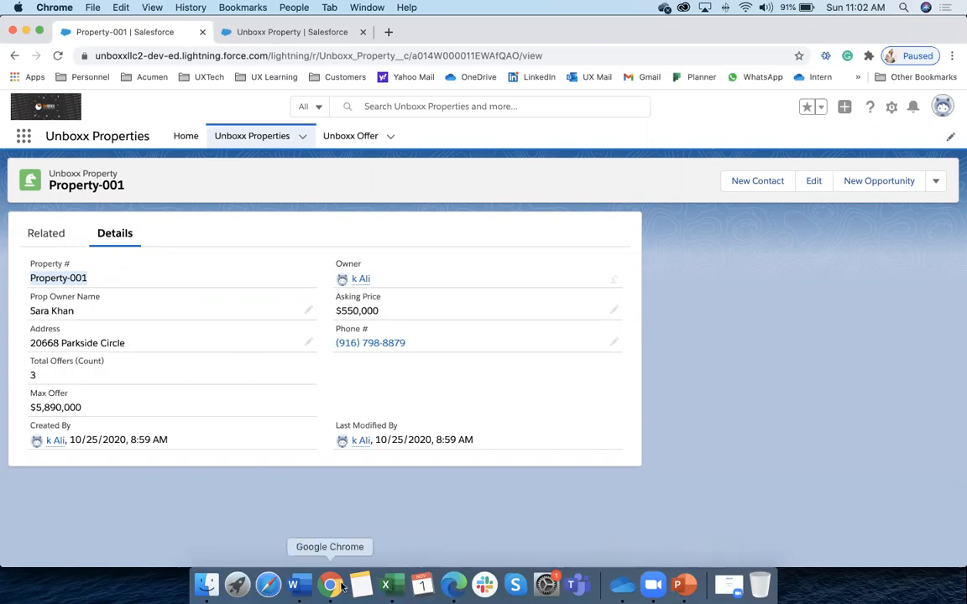
click(319, 32)
click(140, 31)
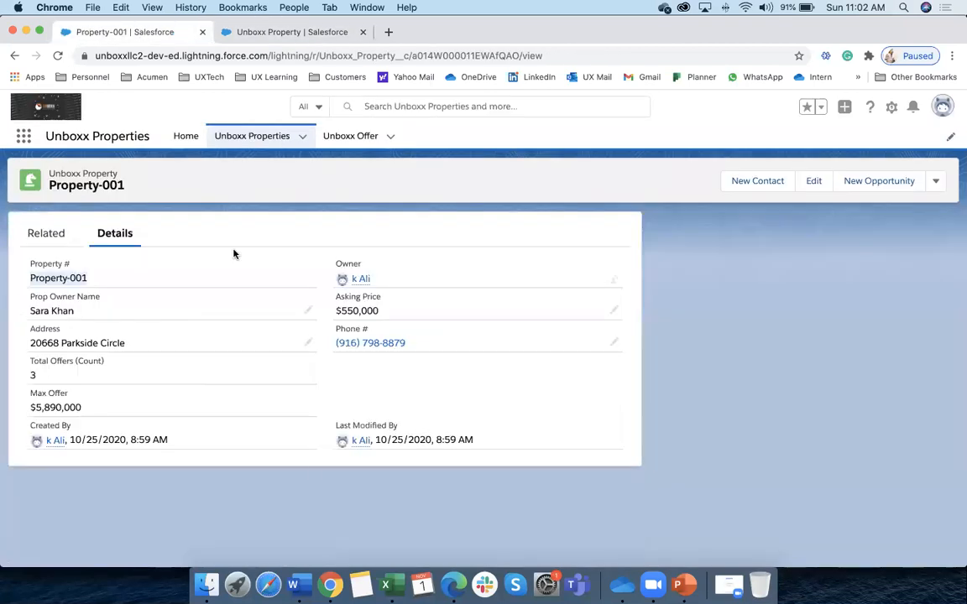
Remove the space in F31 so it reads Reg#, Sara, English
click(385, 585)
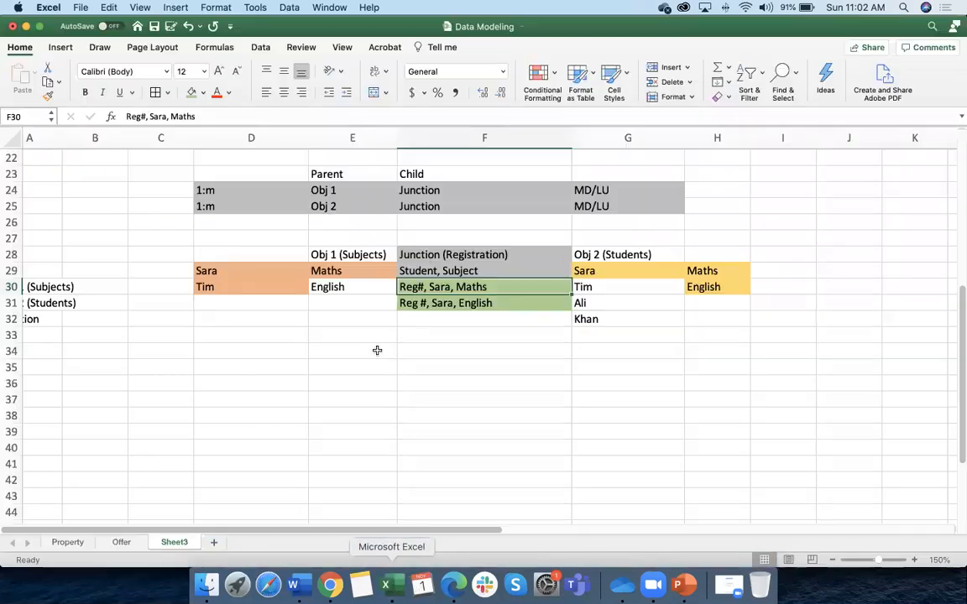
click(419, 304)
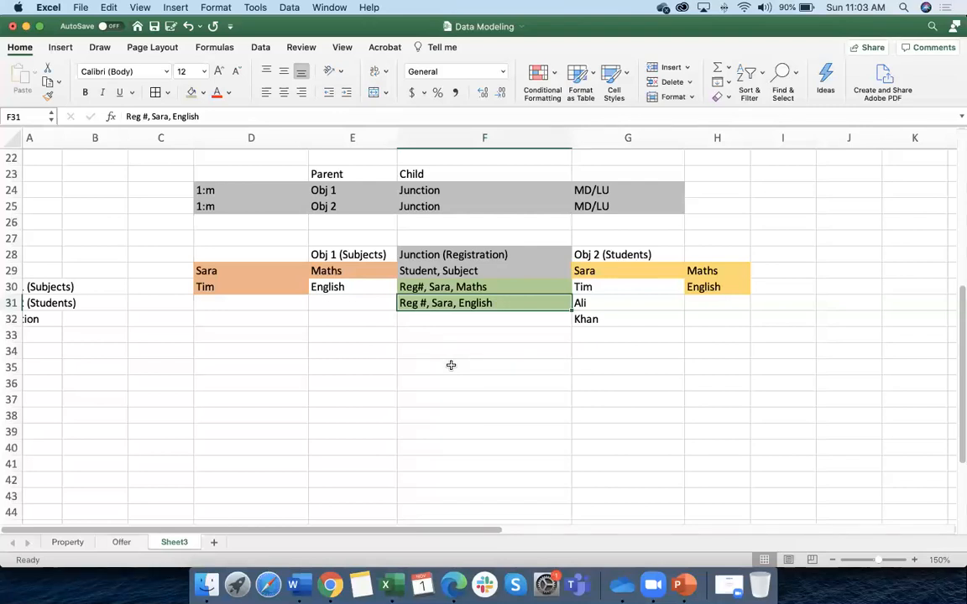
double_click(420, 304)
key(BackSpace)
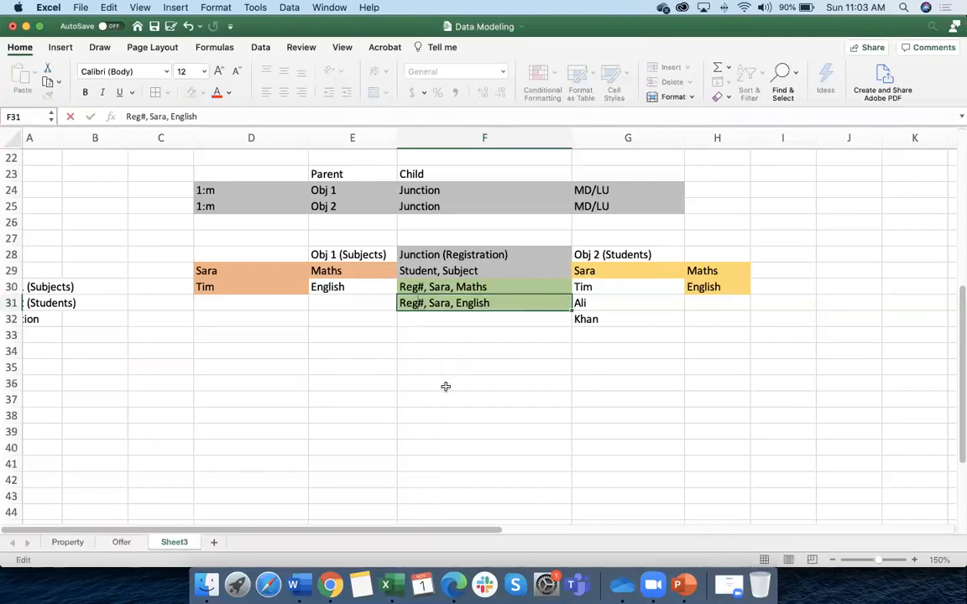
click(444, 383)
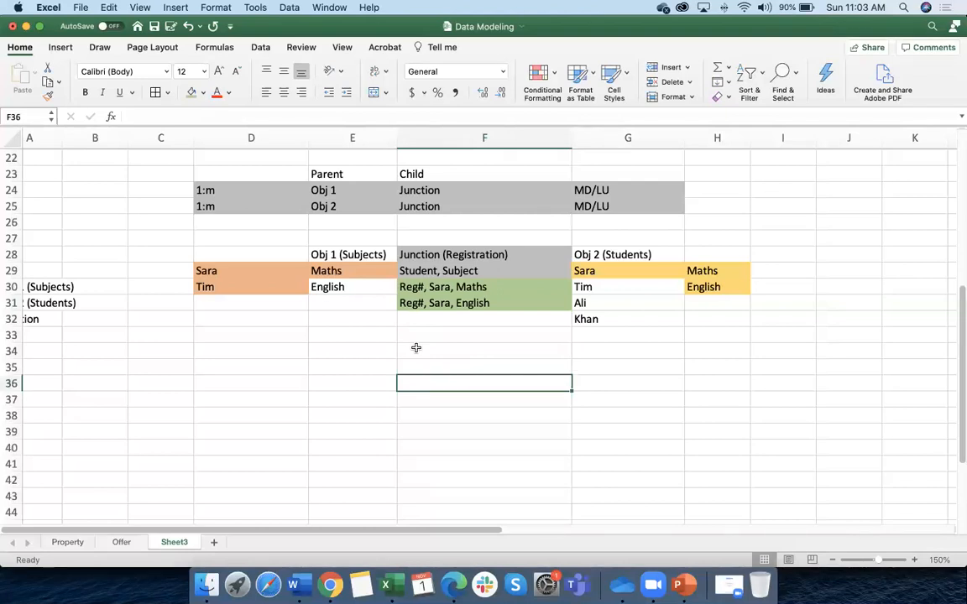
Select both registration entries to compare them, then return to the Salesforce window
scroll(422, 250, down, 1)
scroll(422, 250, right, 1)
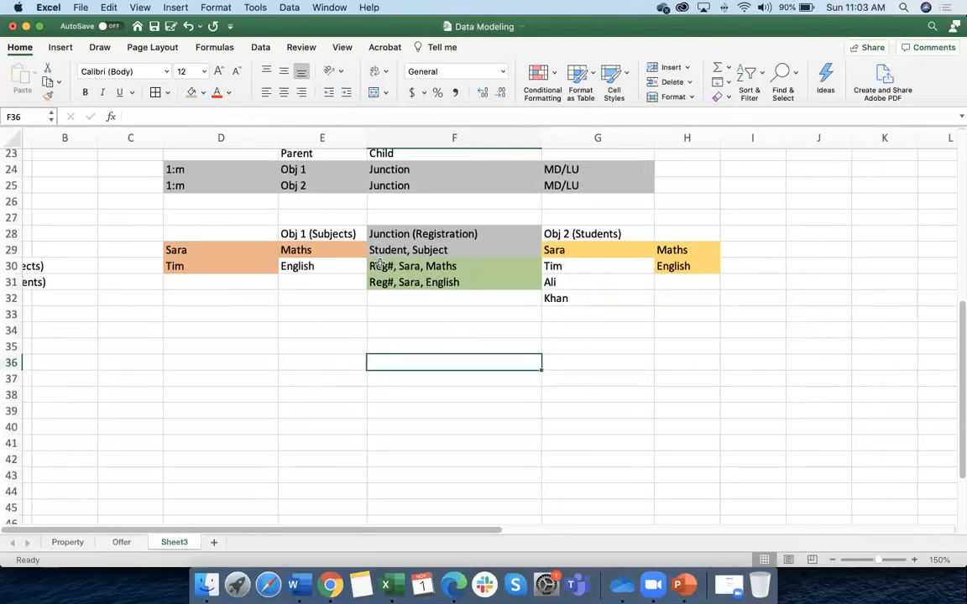
click(380, 265)
drag(389, 267, 414, 282)
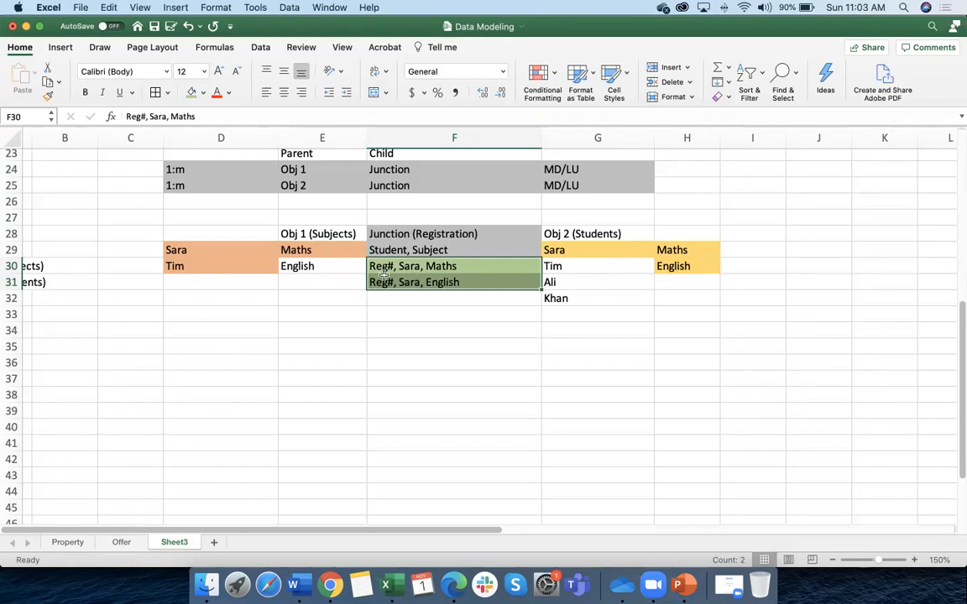
click(419, 304)
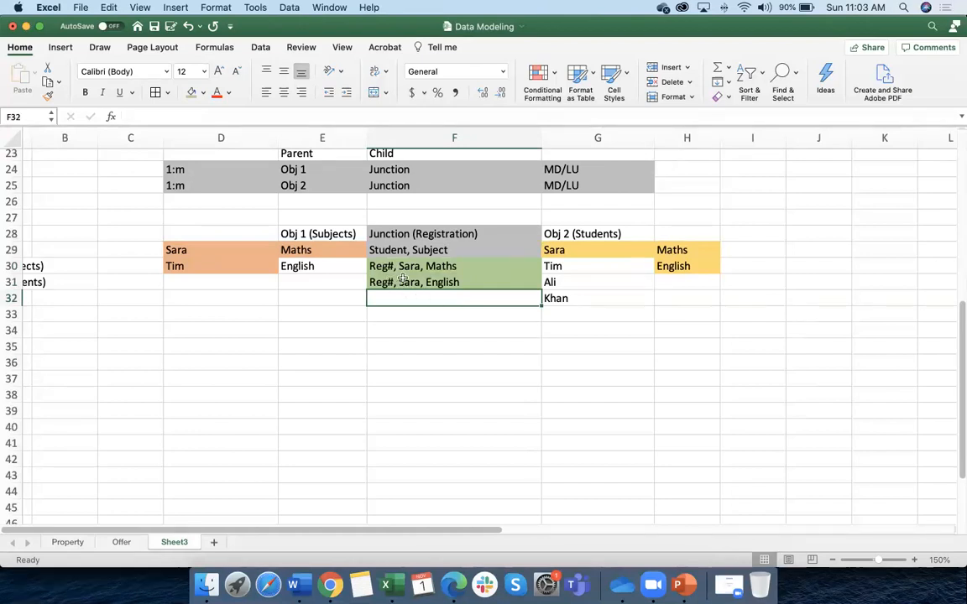
drag(403, 267, 404, 285)
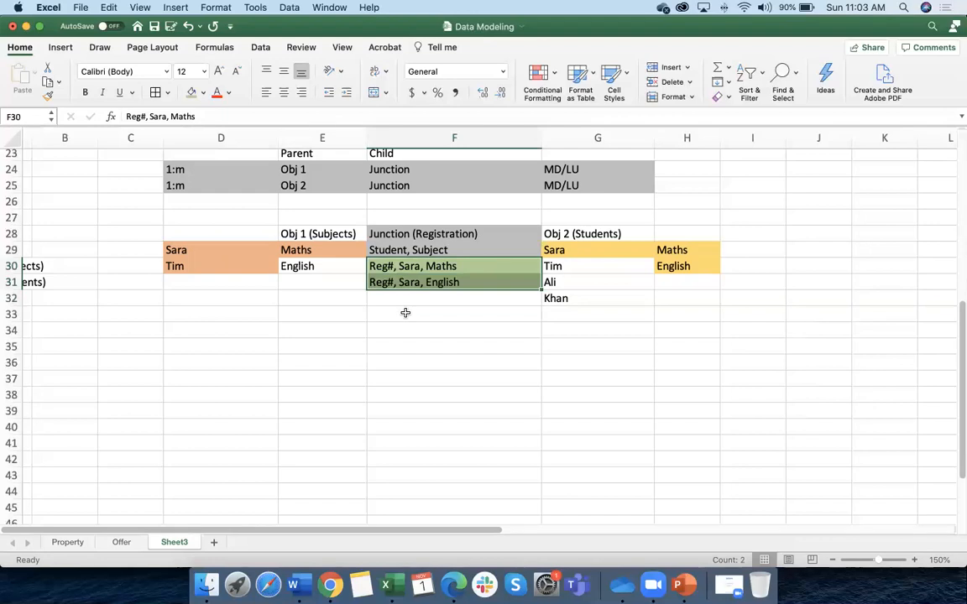
scroll(404, 309, up, 1)
click(330, 585)
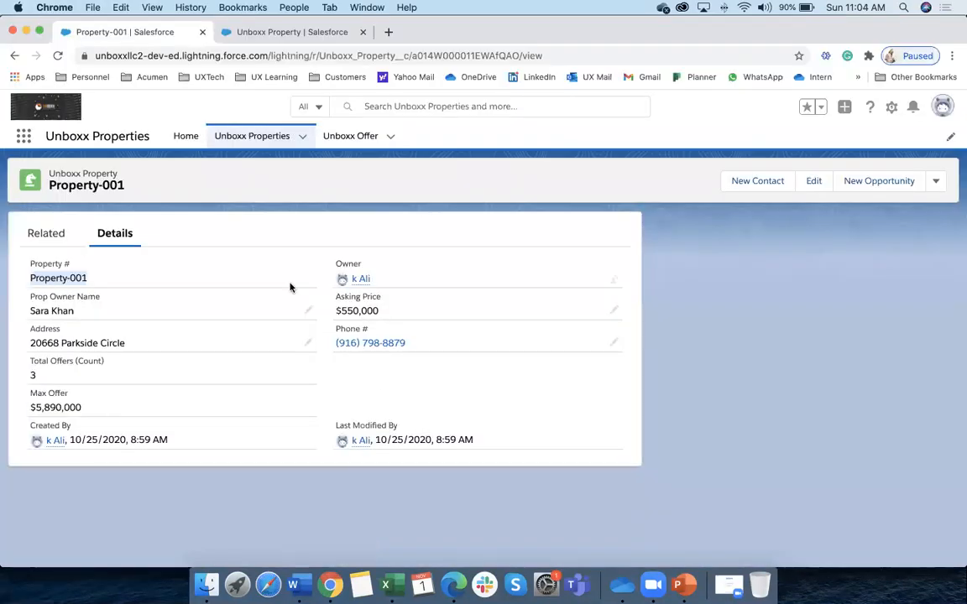
Switch to the Unboxx Learning App from the App Launcher's full app list
click(247, 139)
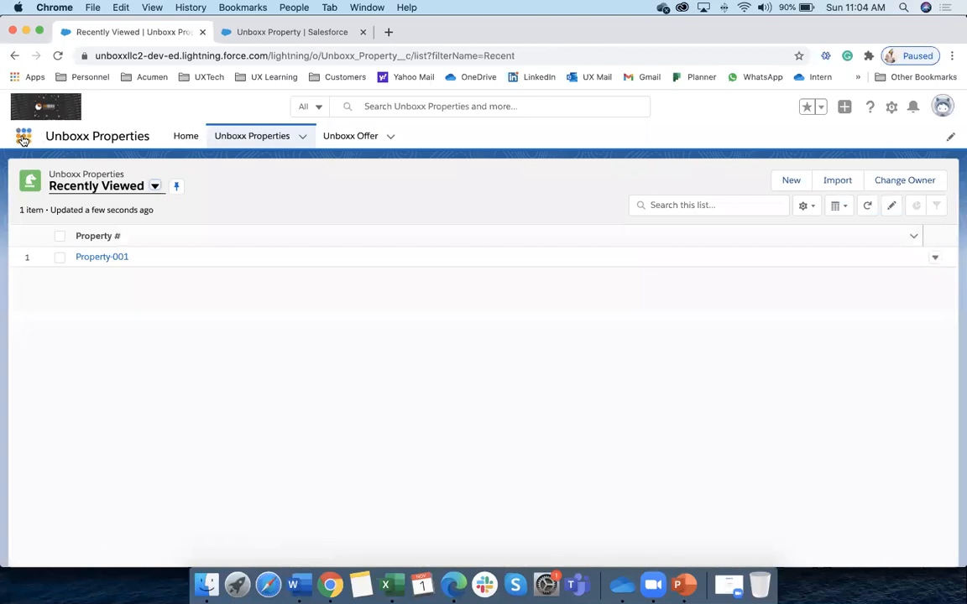
click(23, 136)
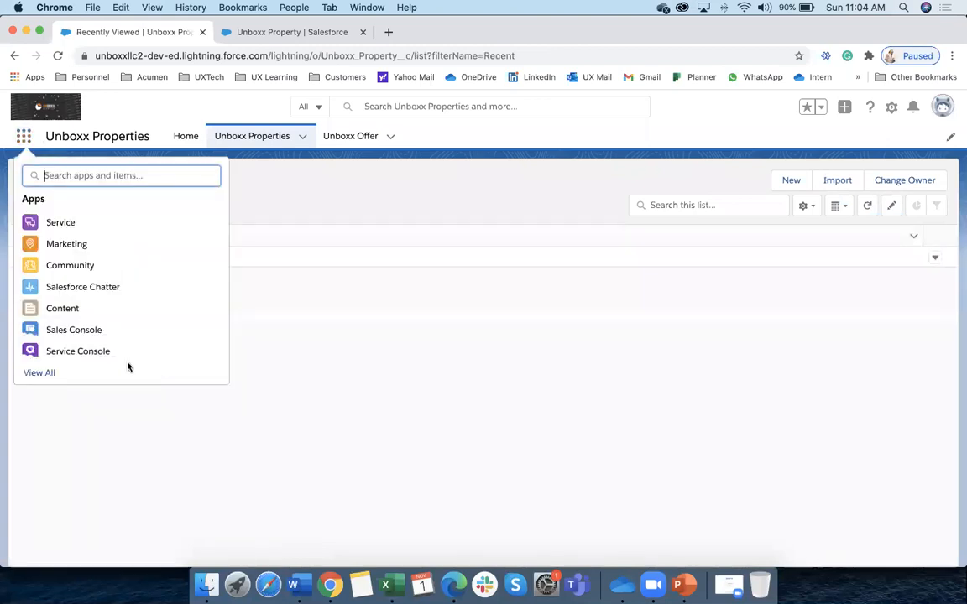
click(40, 373)
scroll(464, 427, down, 5)
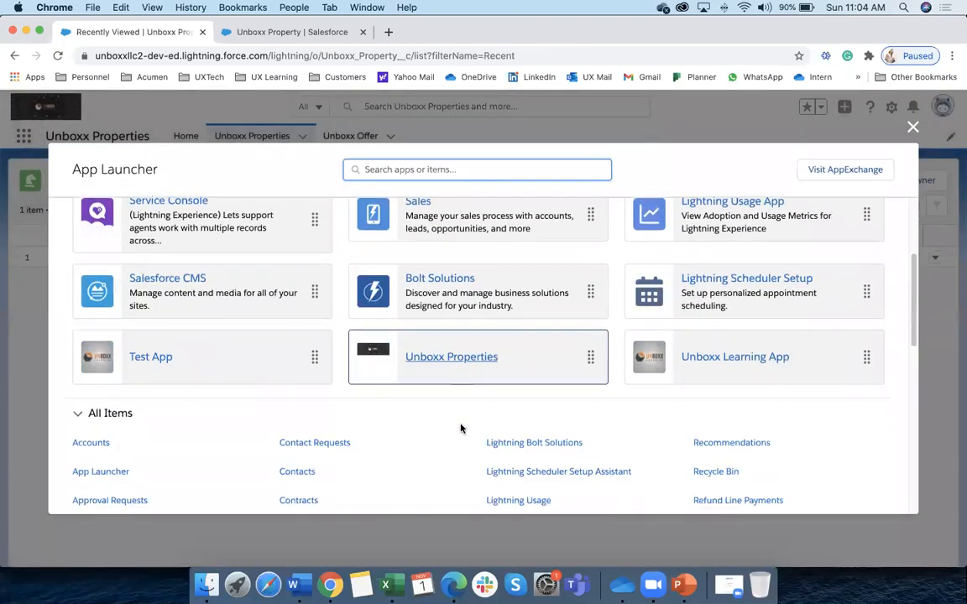
click(693, 359)
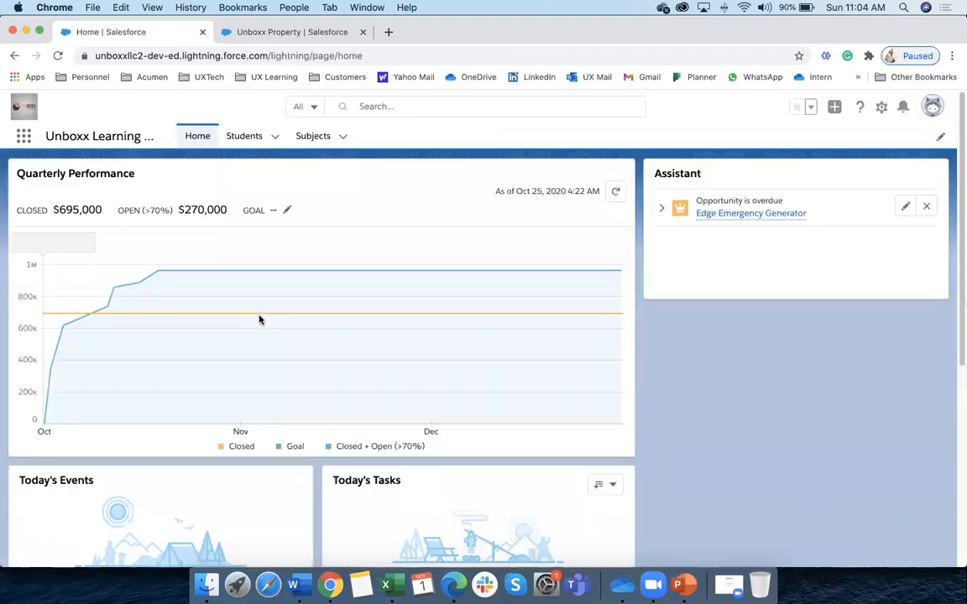
Browse Students and Subjects, cancelling a new record form in each, then return to Setup
click(250, 132)
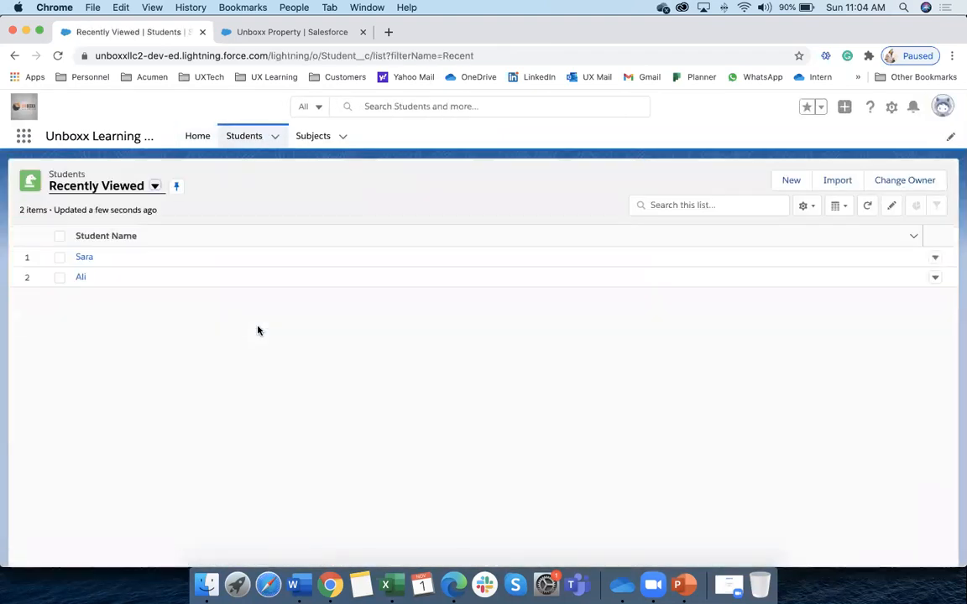
click(317, 138)
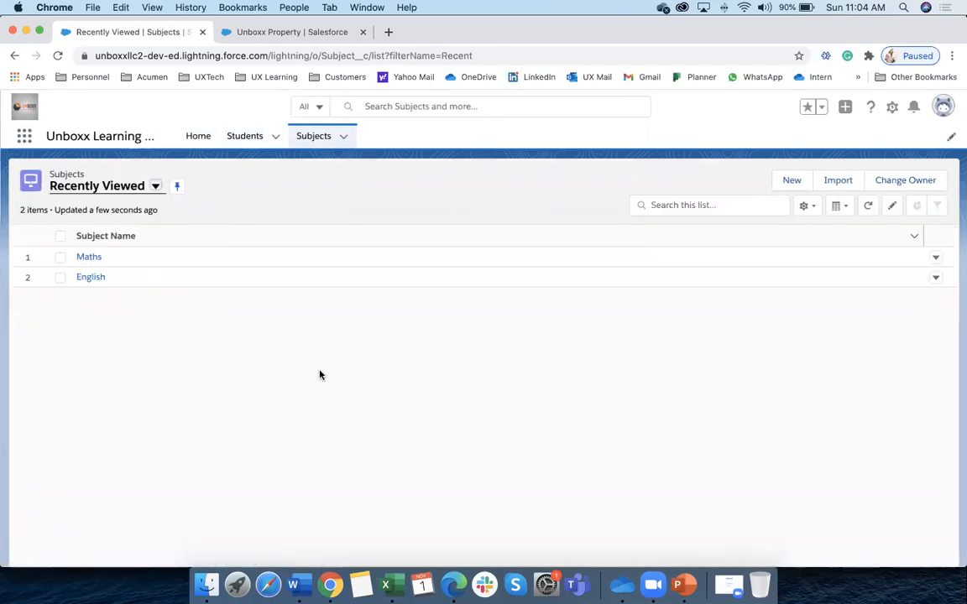
click(248, 137)
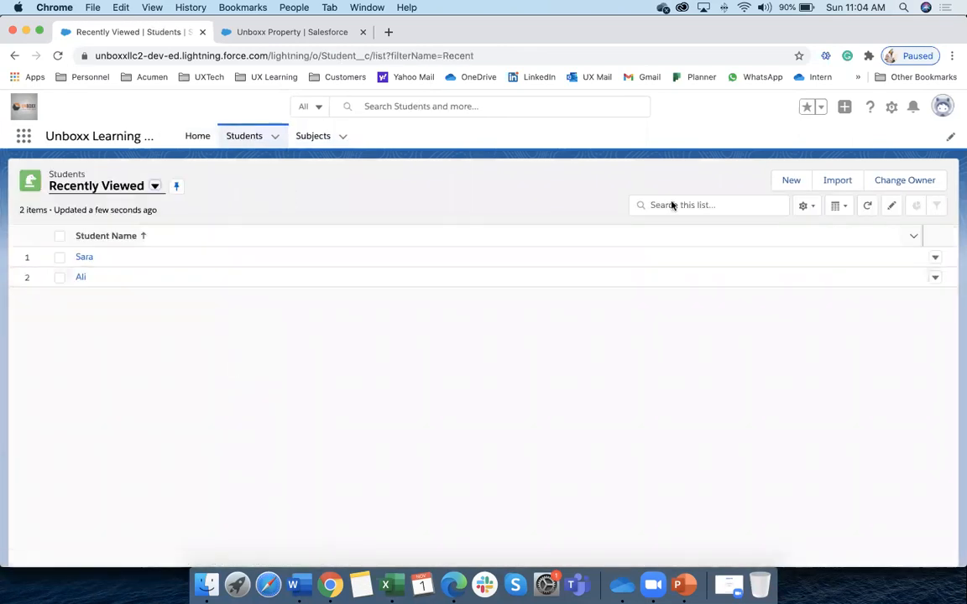
click(789, 181)
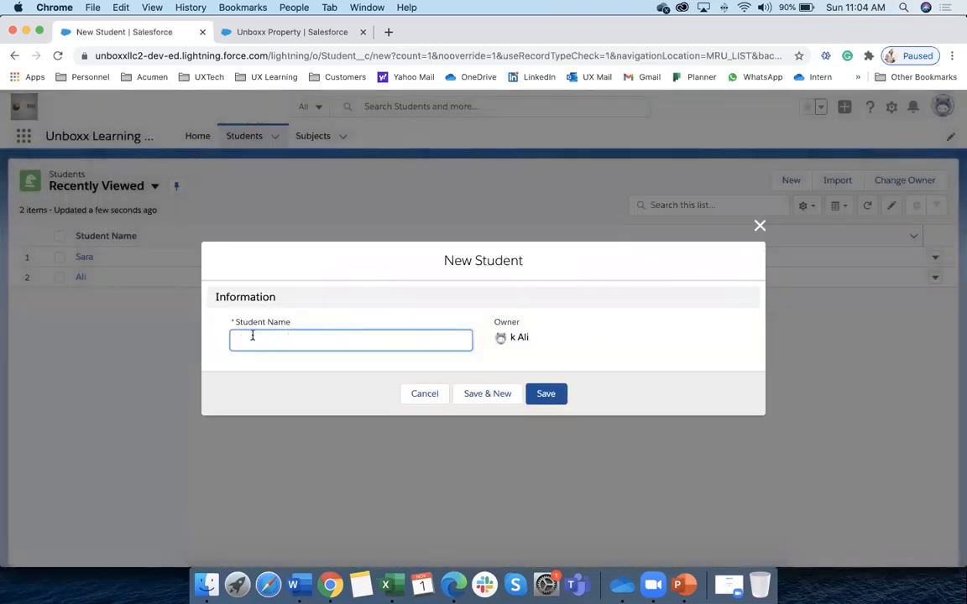
click(418, 396)
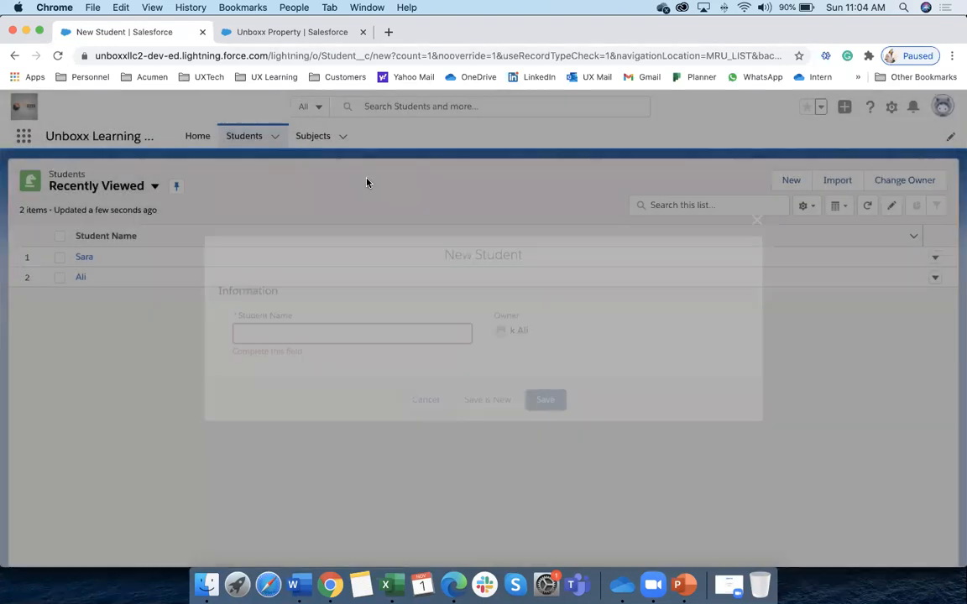
click(324, 140)
click(791, 182)
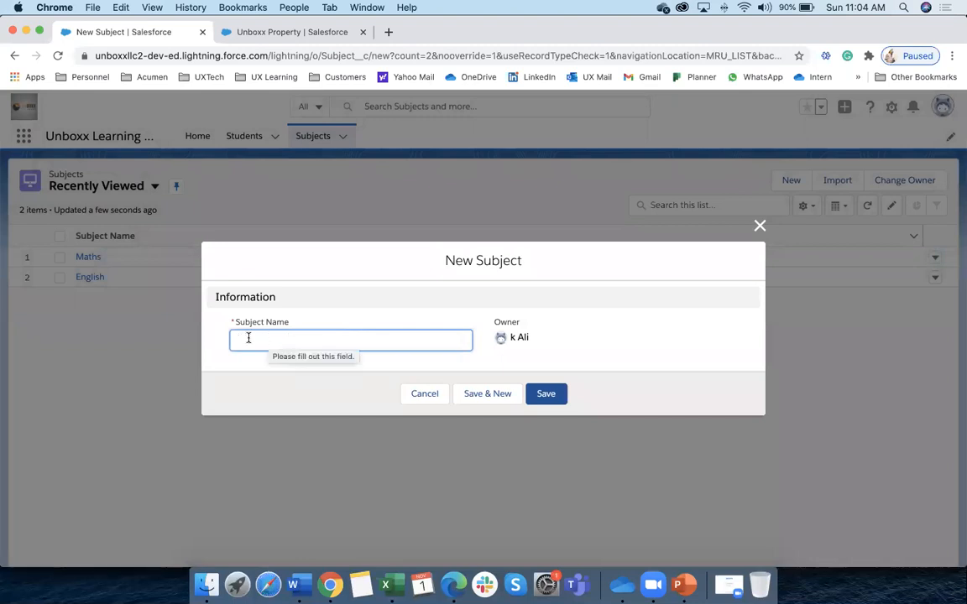
click(419, 394)
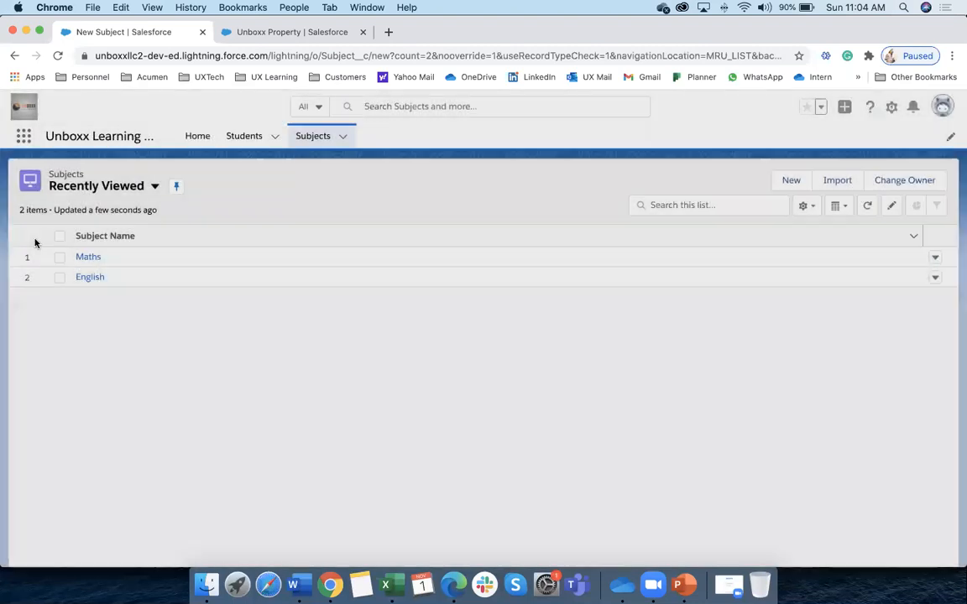
click(239, 138)
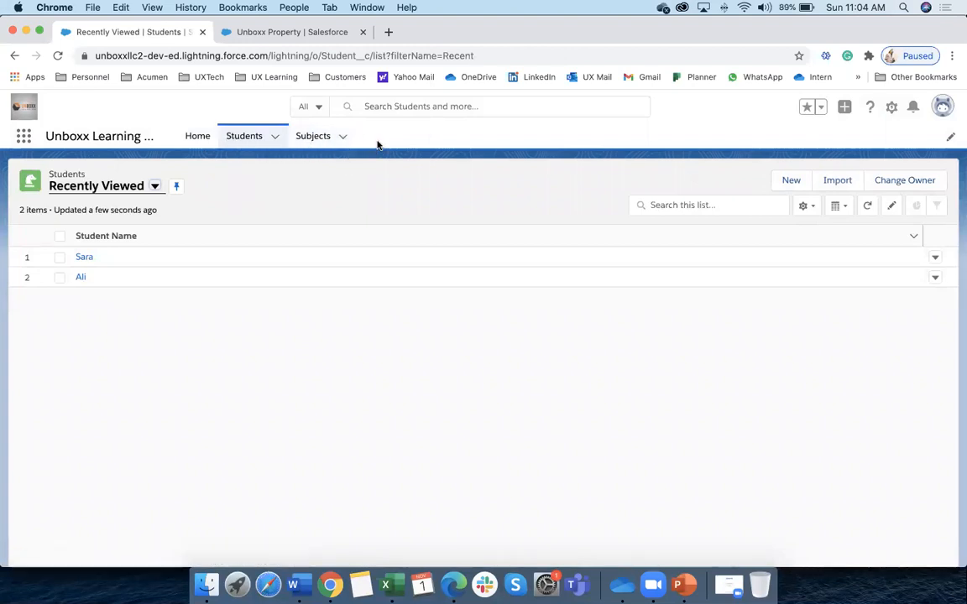
click(287, 31)
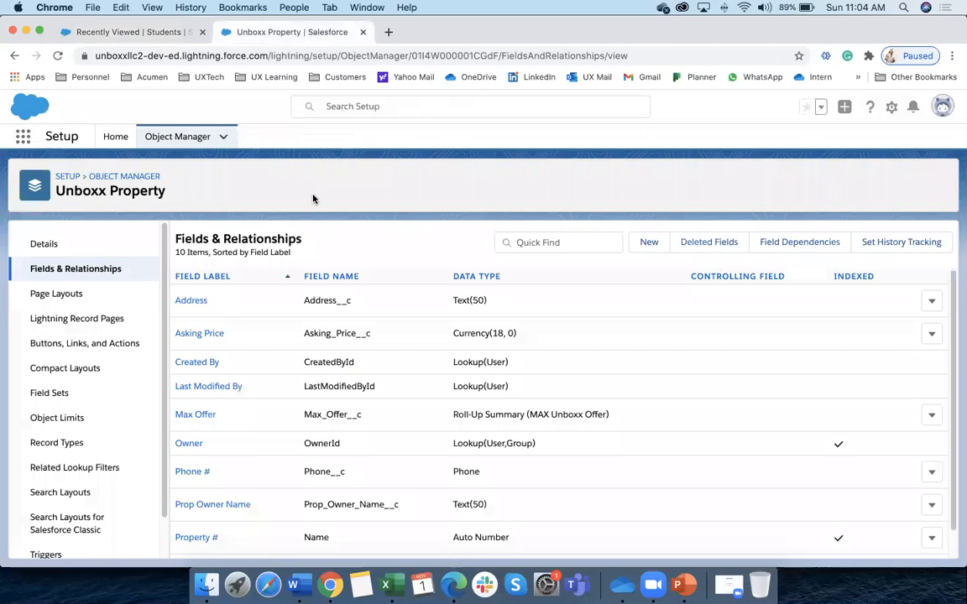
Start a new custom object with label and plural label Registration
click(186, 136)
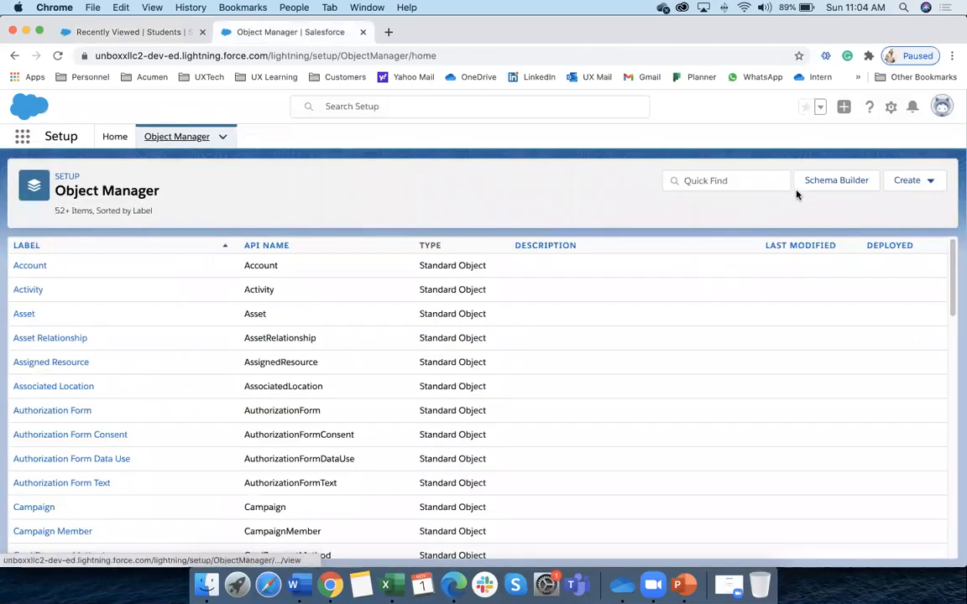
click(907, 181)
click(842, 216)
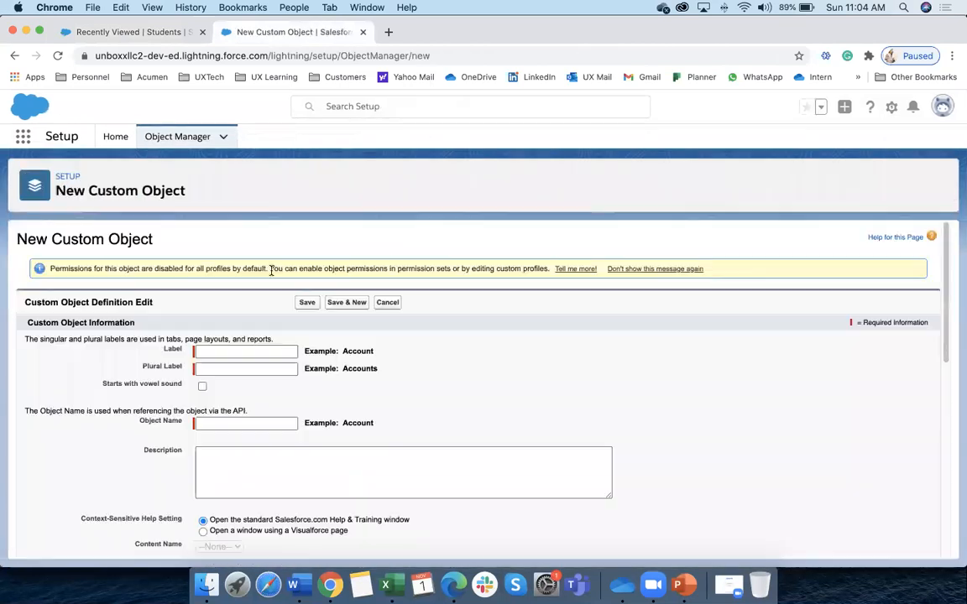
text(Reg)
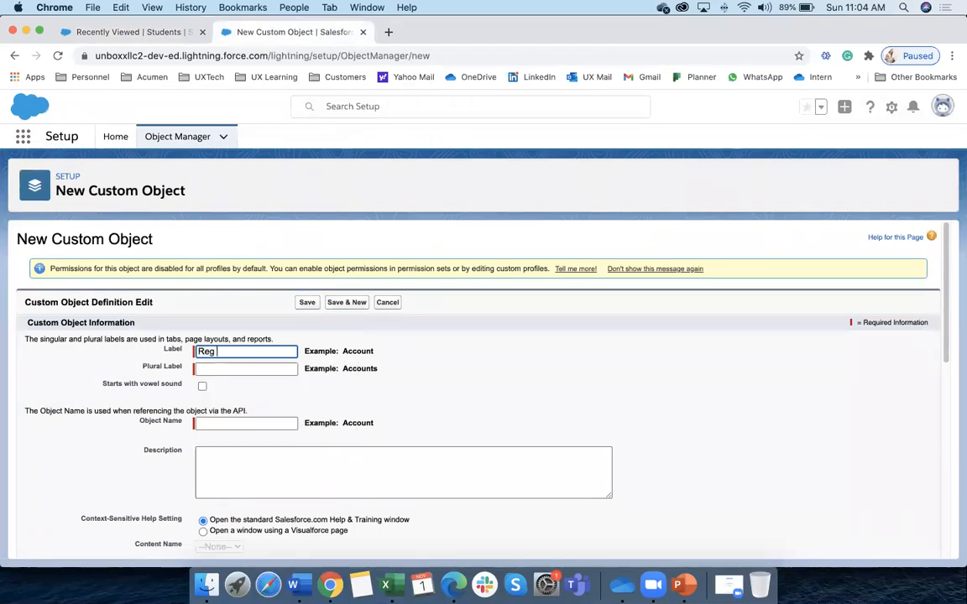
key(BackSpace)
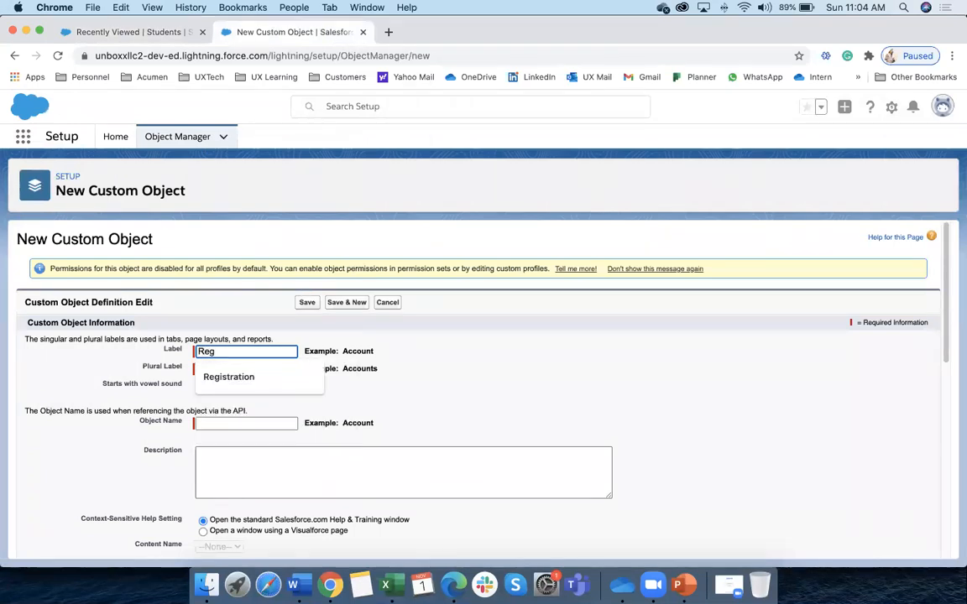
click(240, 377)
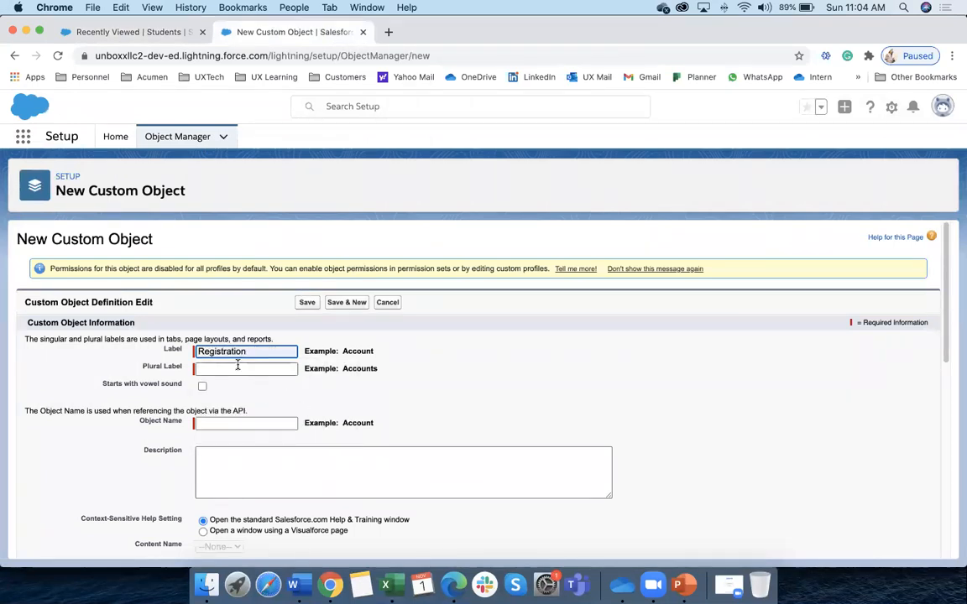
click(249, 368)
drag(252, 351, 185, 351)
key(super+c)
click(251, 369)
key(super+v)
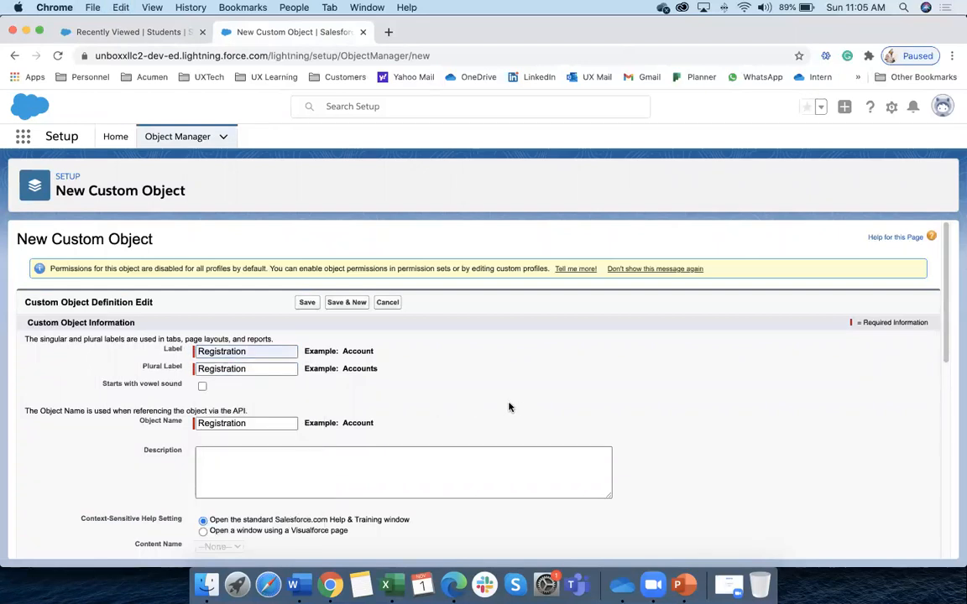
scroll(471, 395, down, 5)
scroll(471, 399, down, 3)
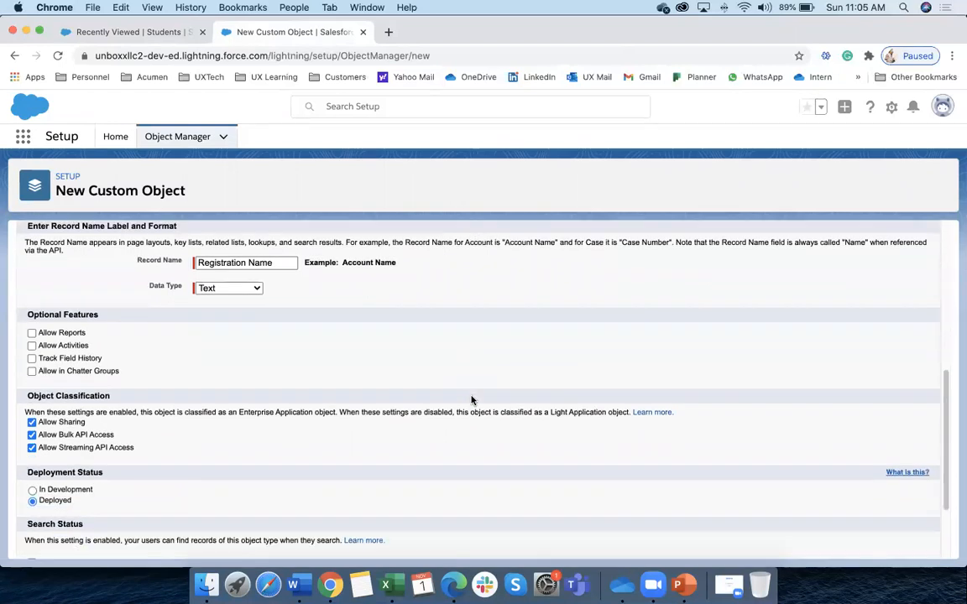
scroll(447, 390, up, 2)
Name records Registration # as Auto Number, format Reg # -{000} starting at 1, and save
click(274, 299)
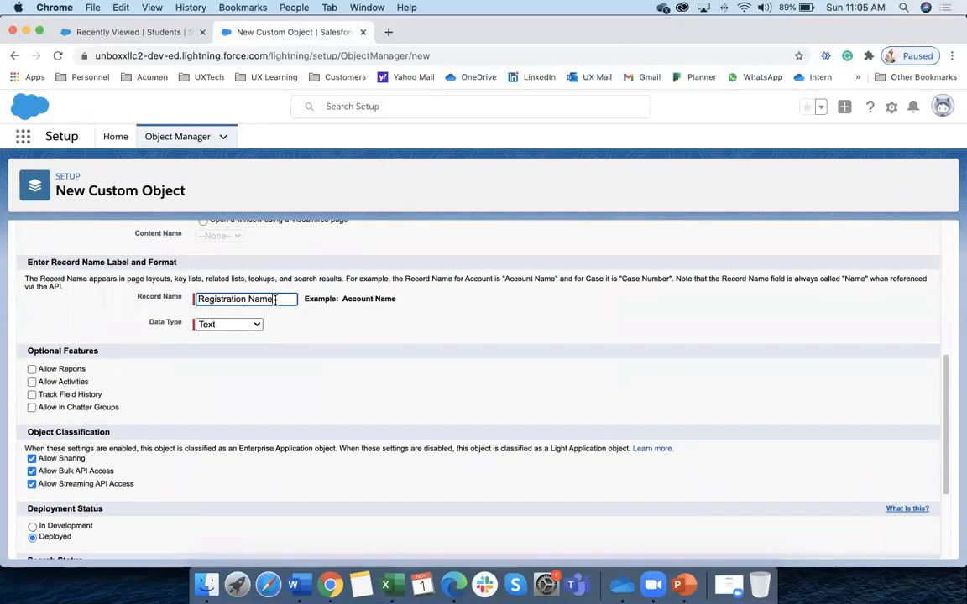
key(BackSpace)
key(BackSpace)
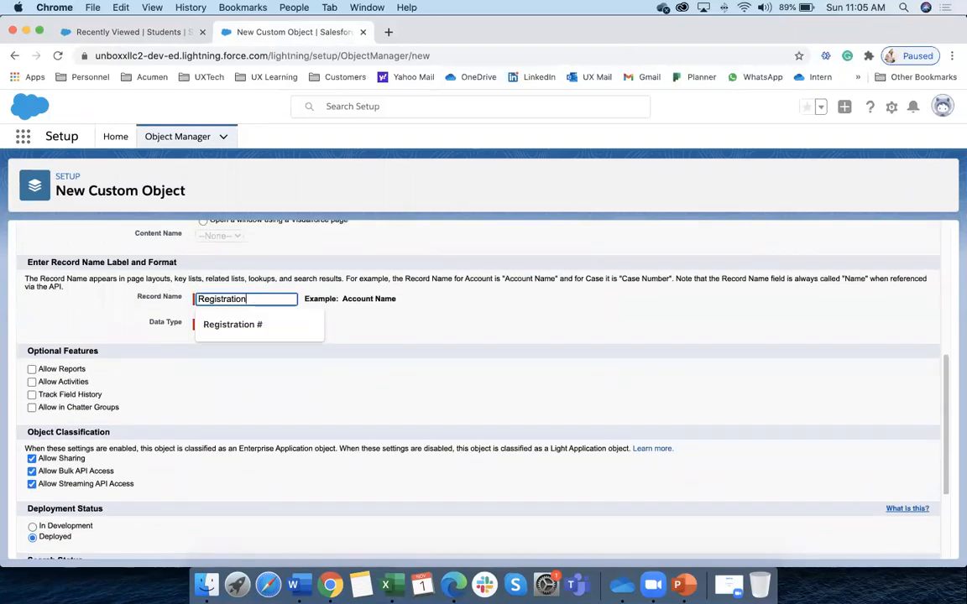
click(233, 324)
click(226, 324)
click(216, 339)
click(211, 342)
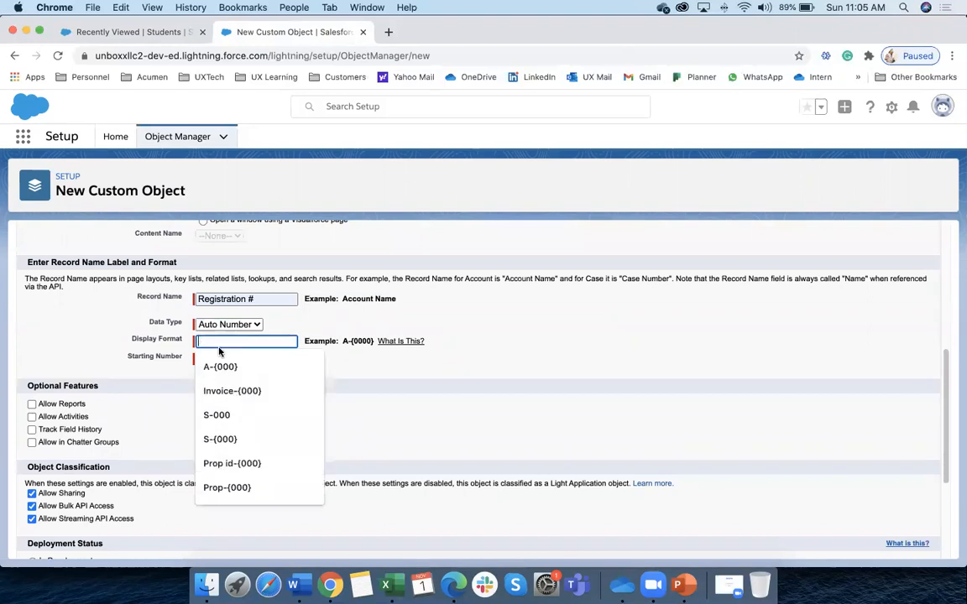
text(Reg)
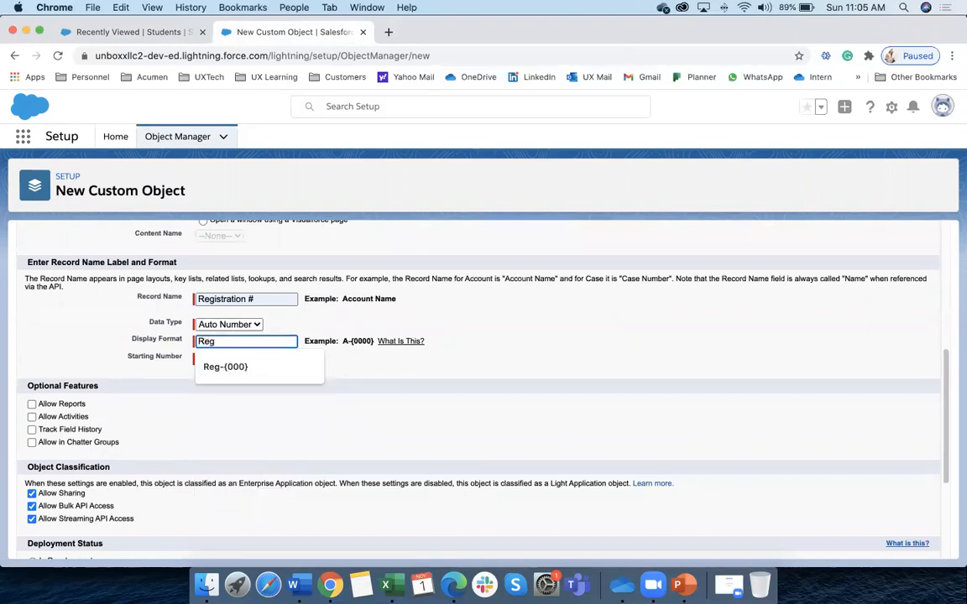
text( #)
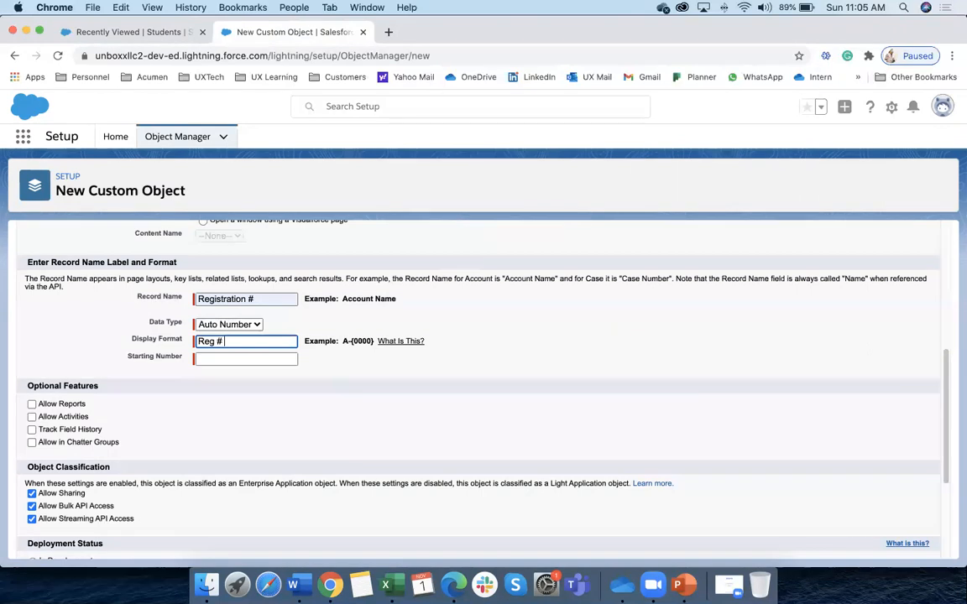
text(000})
click(231, 359)
text(1)
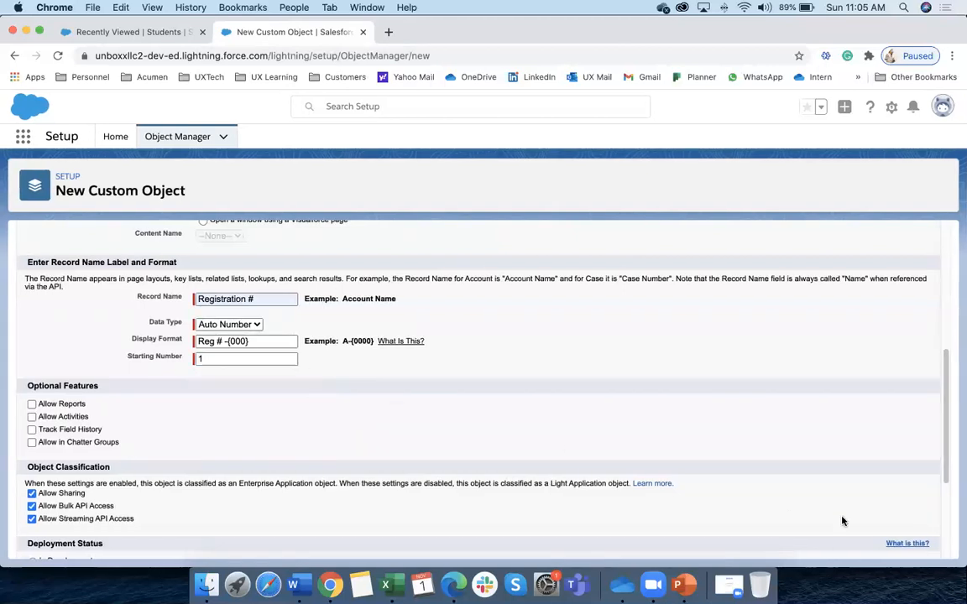
scroll(784, 478, down, 5)
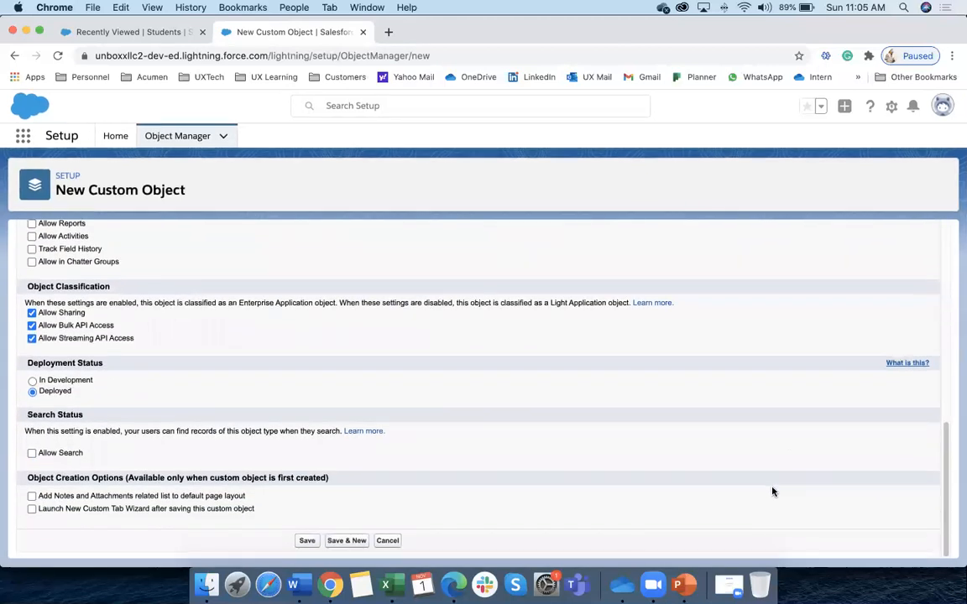
click(307, 541)
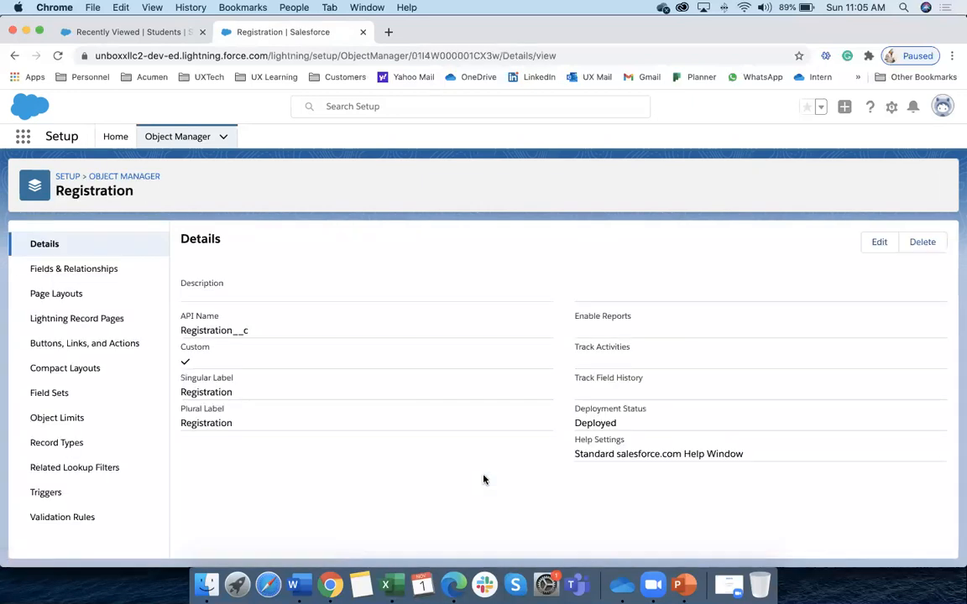
Check the Registration object's four fields, then go via Object Manager to Setup Home
click(105, 269)
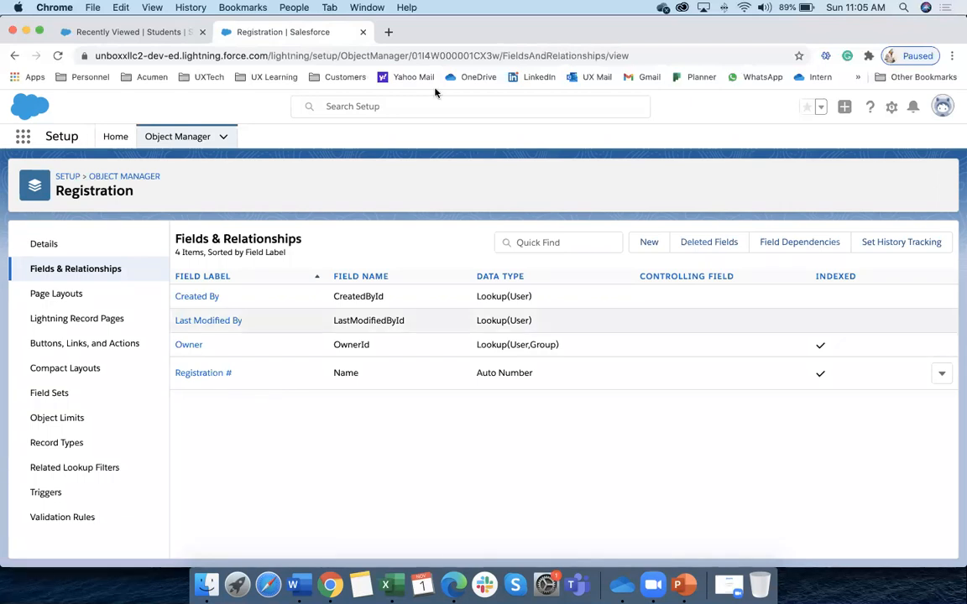
click(186, 137)
click(115, 138)
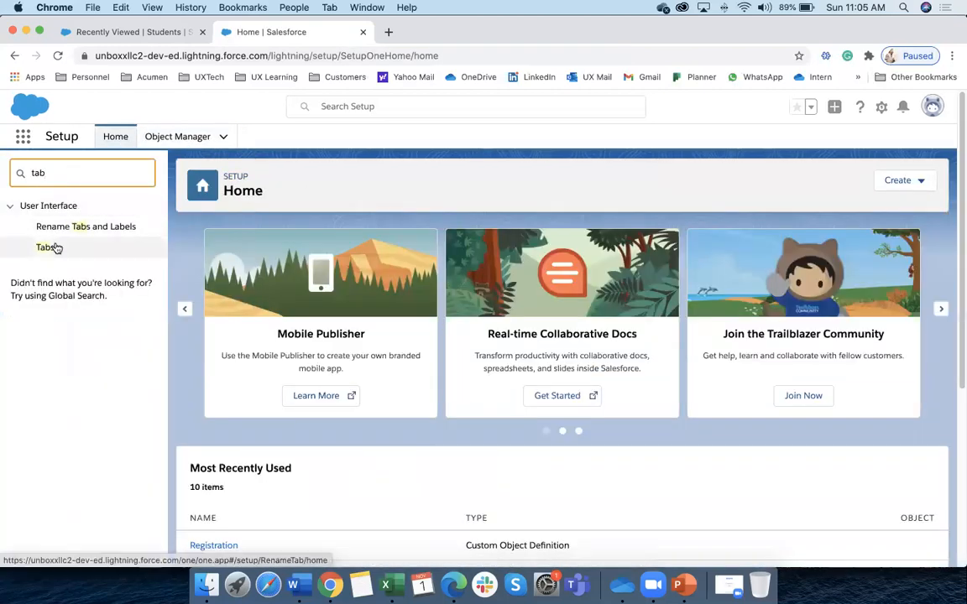
Start a custom object tab for Registration with the Handsaw tab style
click(47, 249)
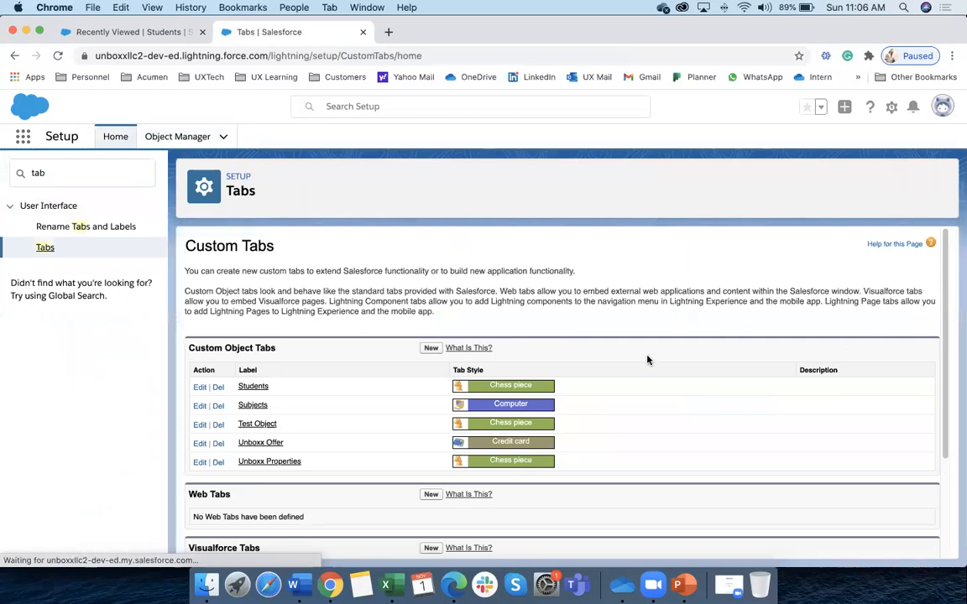
click(425, 349)
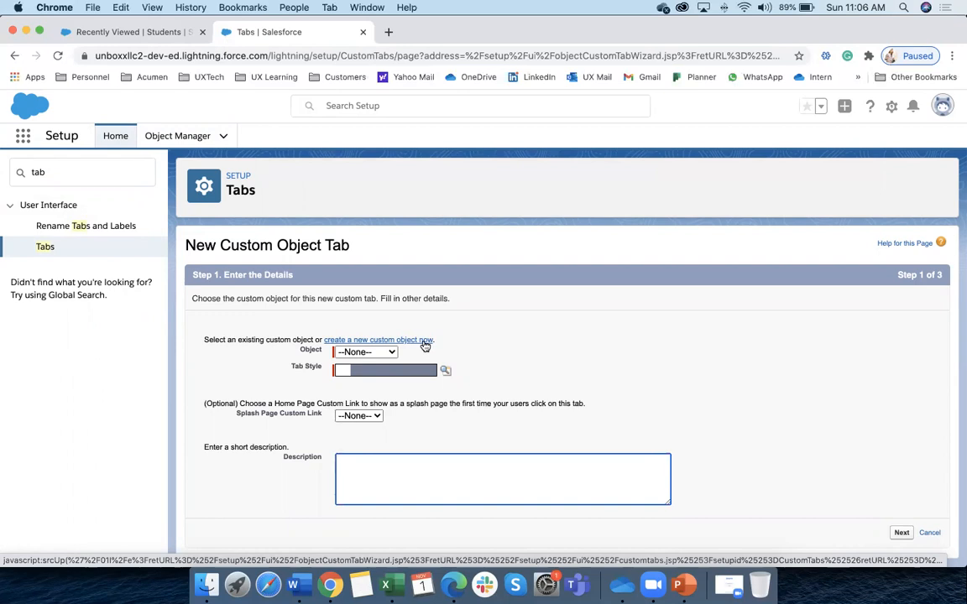
click(376, 352)
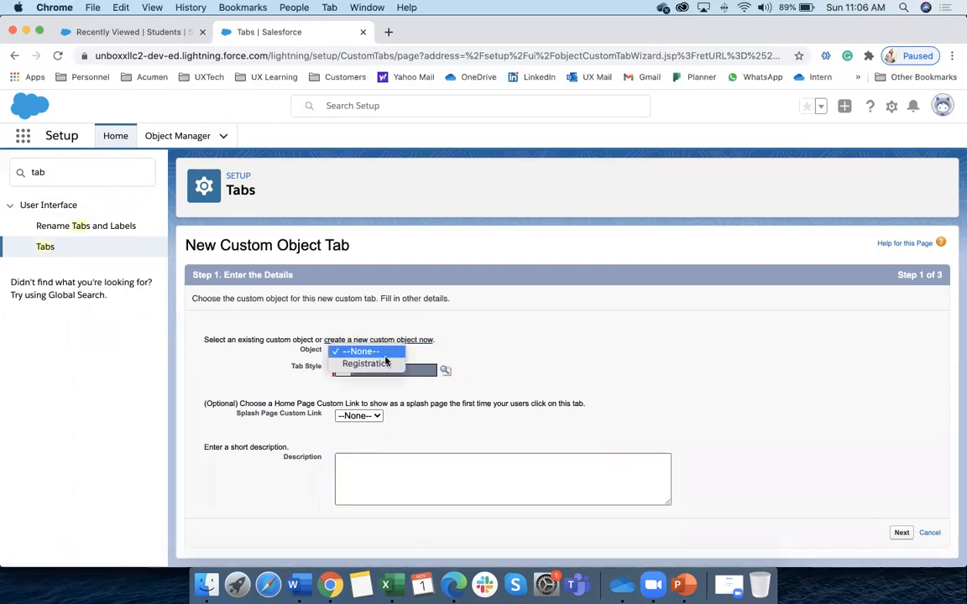
click(377, 368)
click(444, 370)
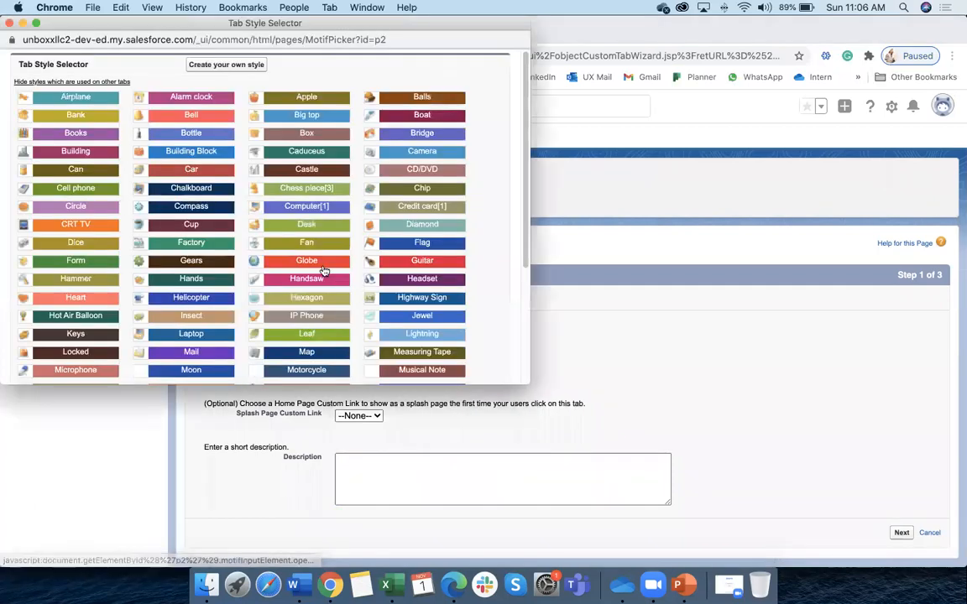
click(306, 279)
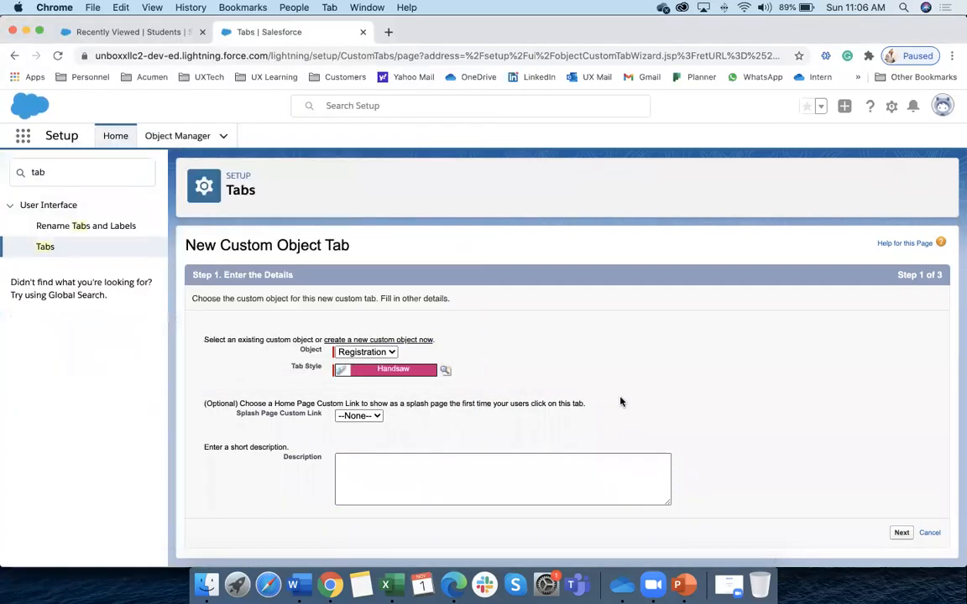
click(902, 532)
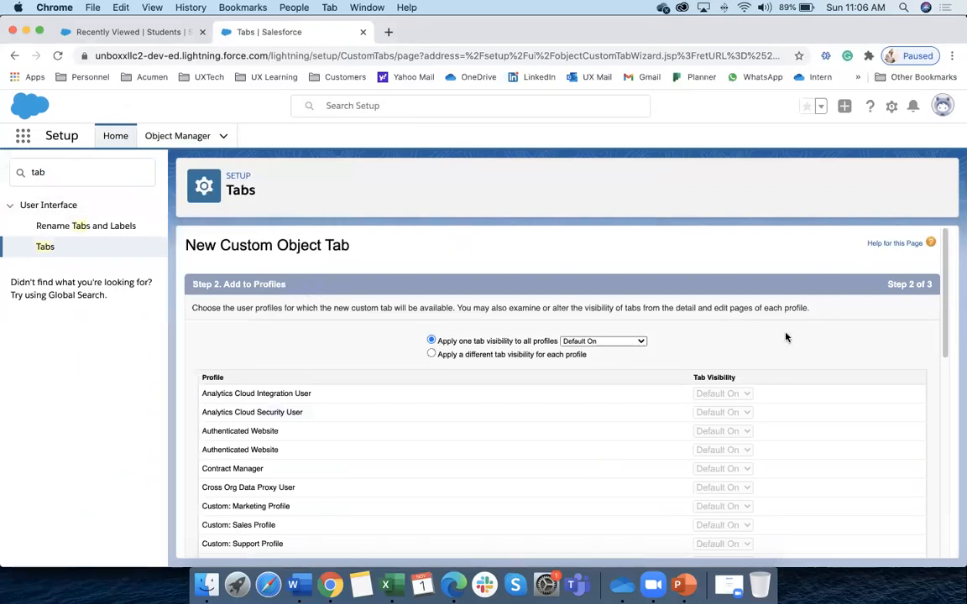
Include the Registration tab only in Unboxx Learning App and save it
scroll(796, 345, down, 10)
click(891, 542)
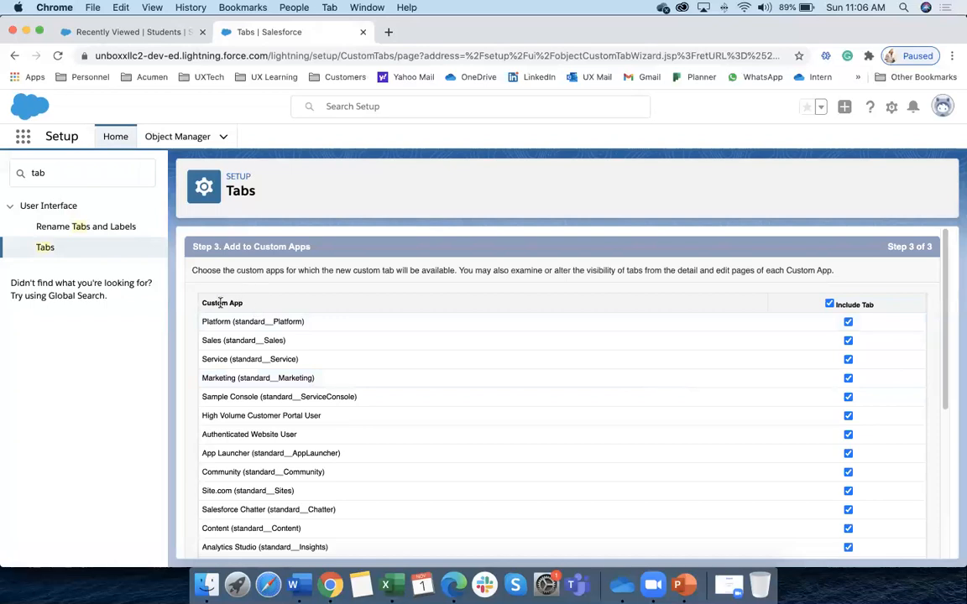
click(829, 303)
scroll(574, 411, down, 5)
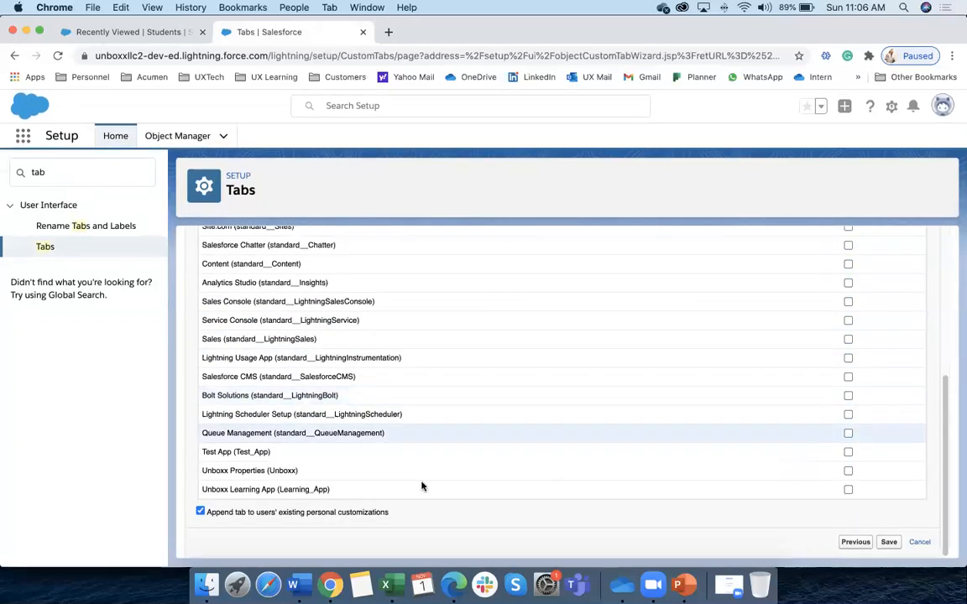
click(847, 491)
click(888, 543)
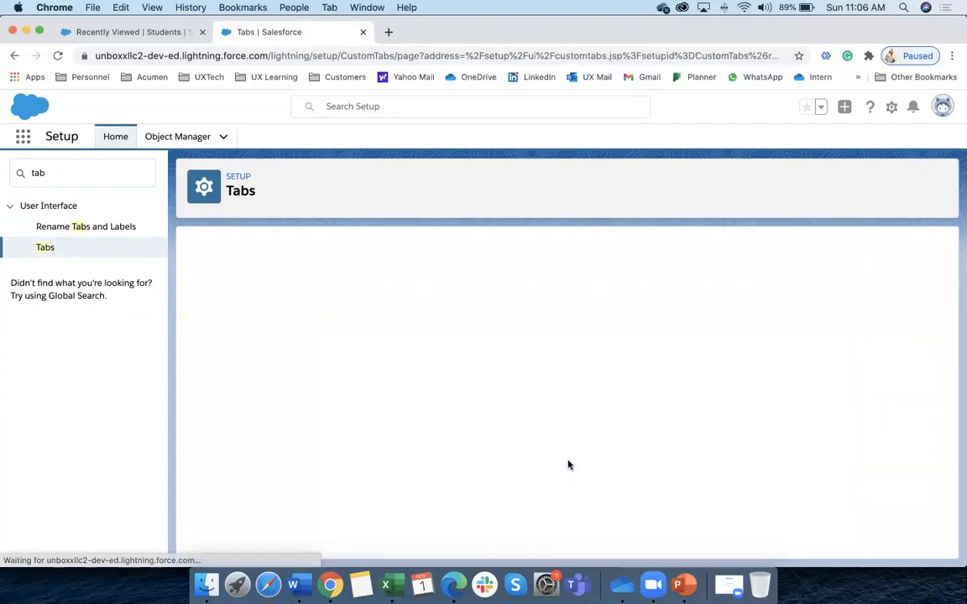
scroll(756, 409, down, 5)
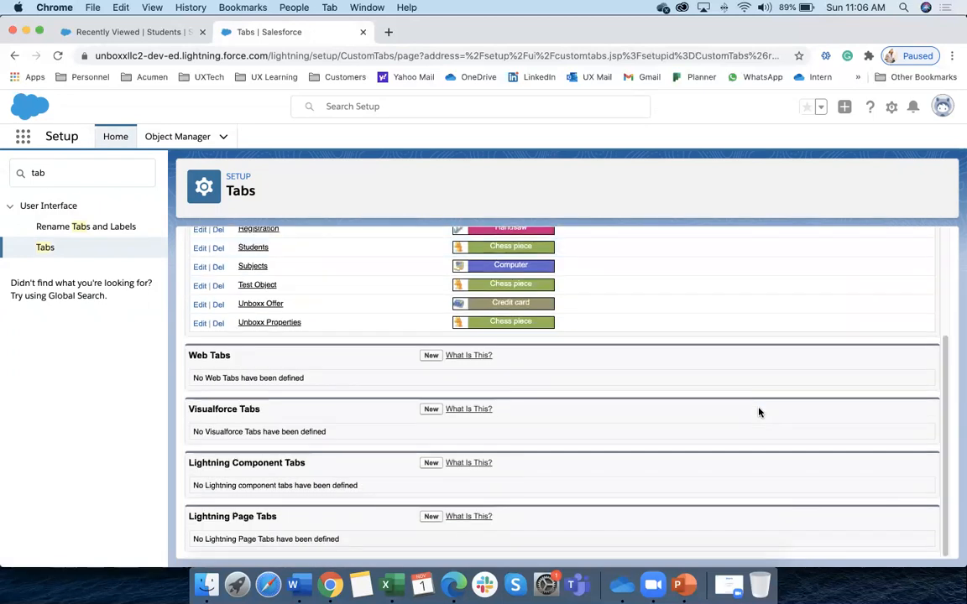
scroll(759, 411, up, 3)
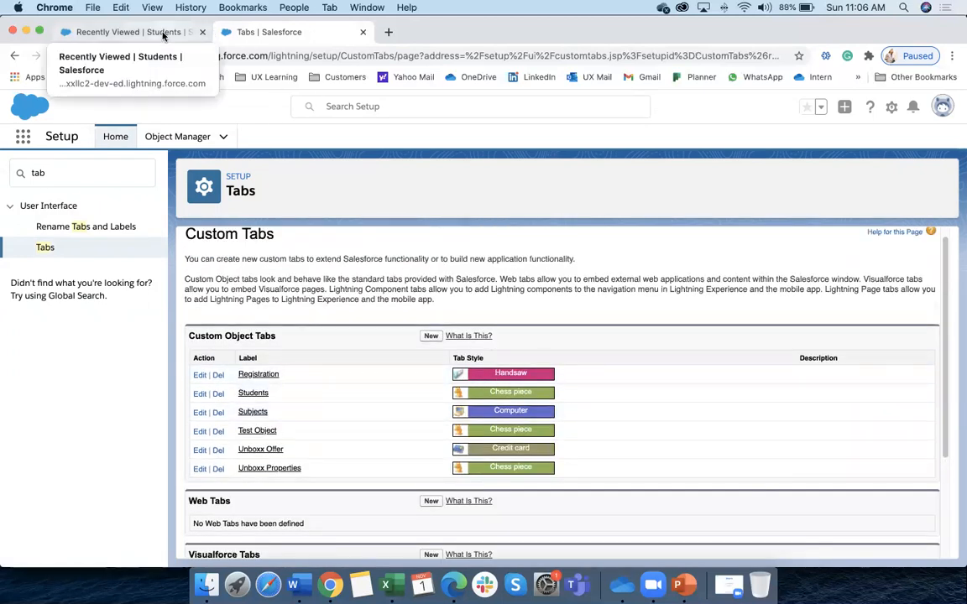
Reload the Salesforce page to show the new tab, clearing the Excel junction-cell selection meanwhile
click(164, 35)
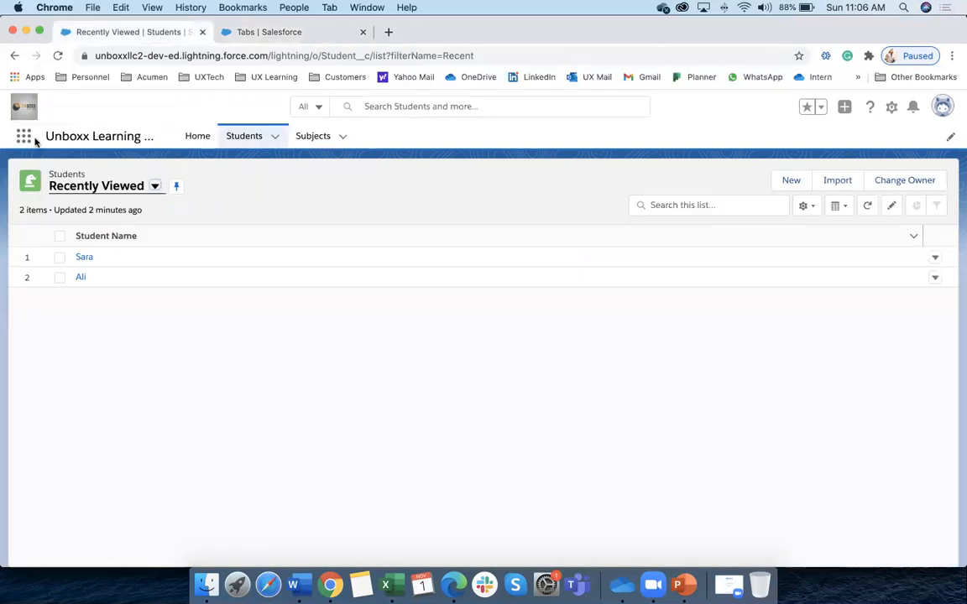
click(58, 56)
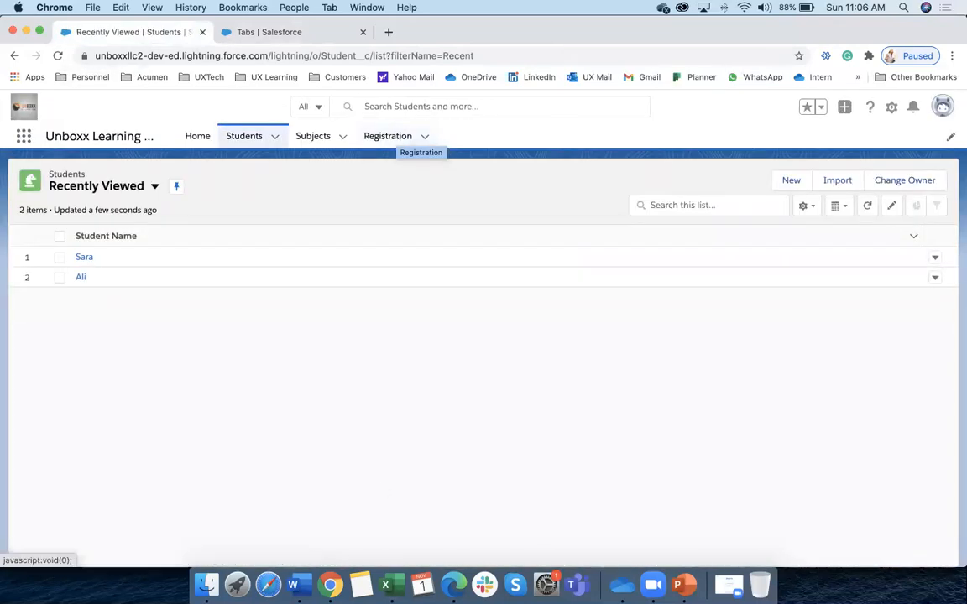
click(396, 583)
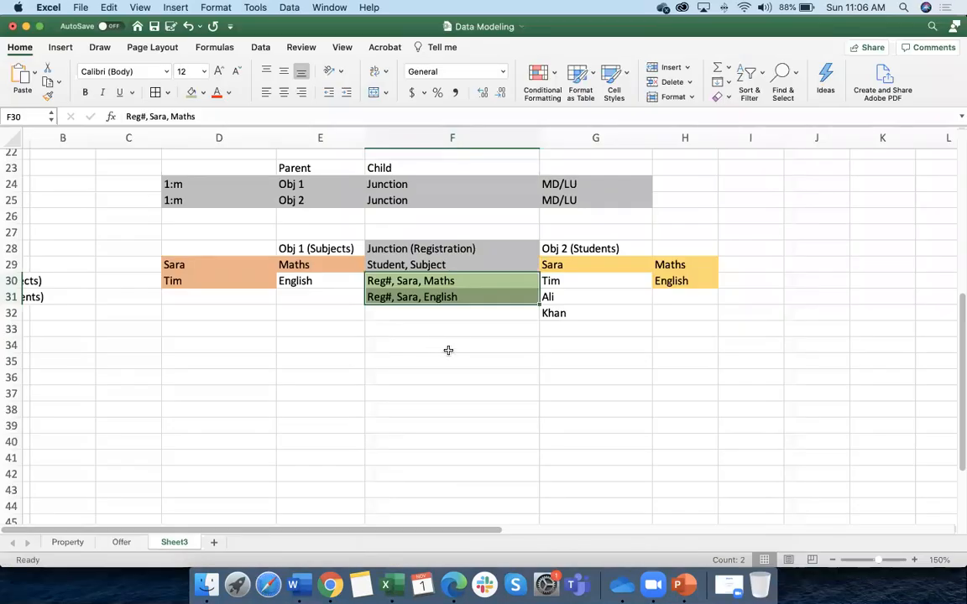
click(448, 350)
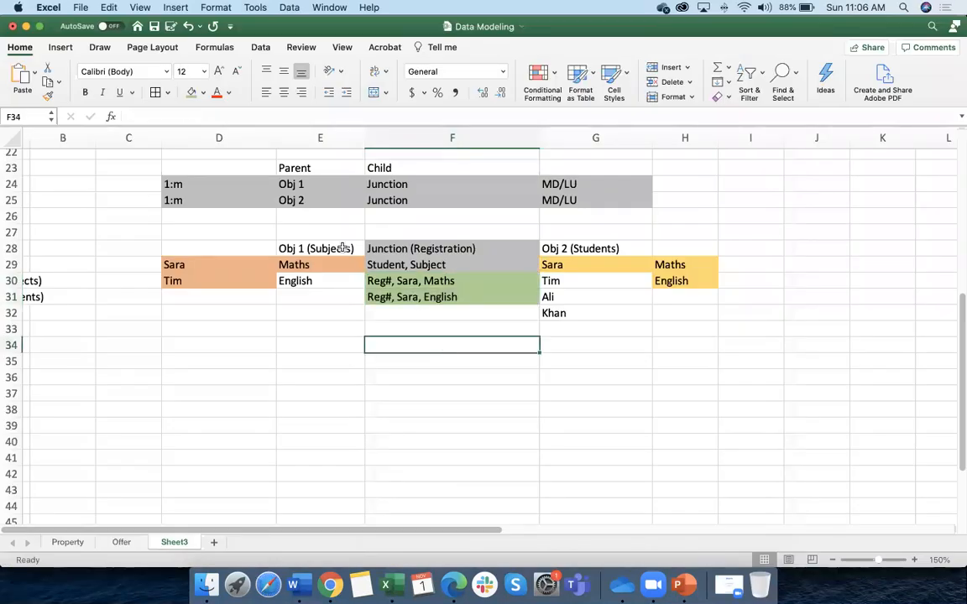
click(330, 585)
Open the Registration list, cancel an empty new record, and return to the Setup Tabs page
click(388, 136)
click(787, 180)
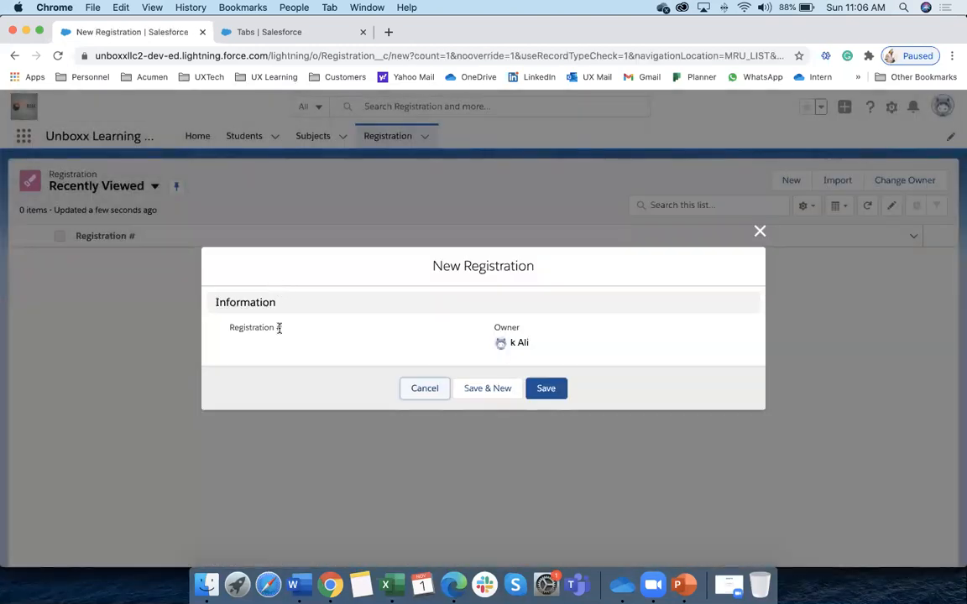
click(437, 391)
click(294, 33)
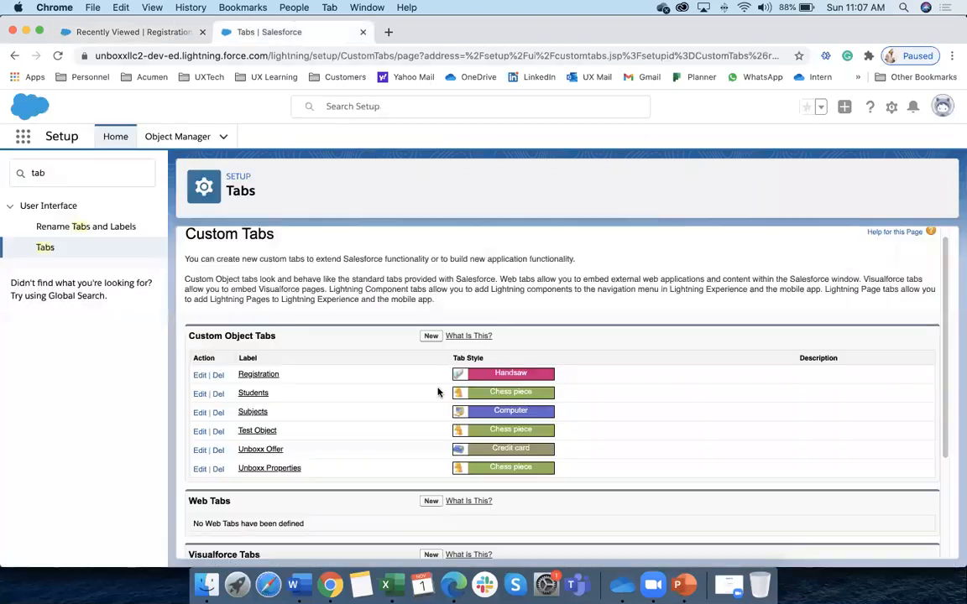
Enter LU in cell K30 of the Data Modeling sheet
click(386, 585)
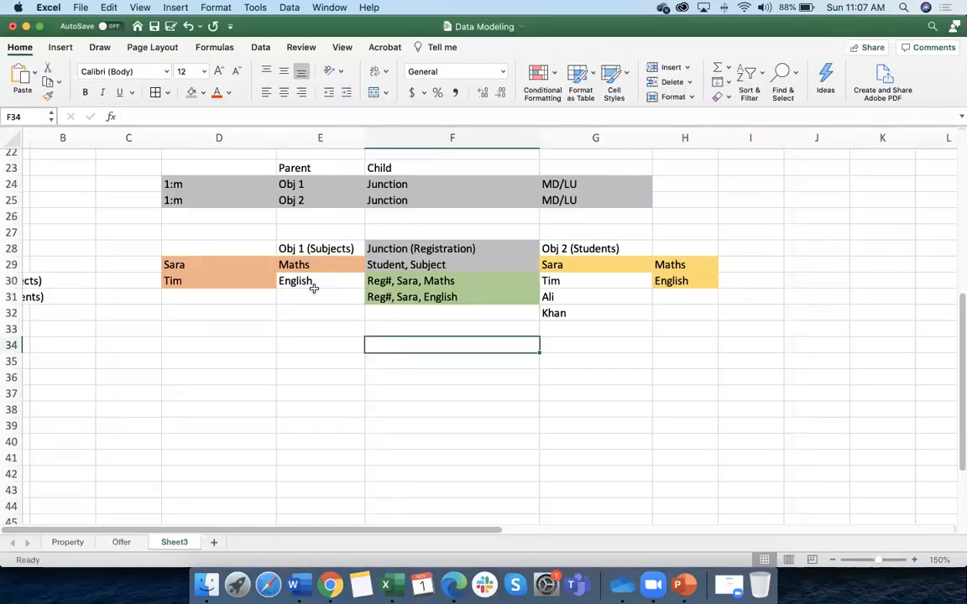
click(317, 280)
click(557, 281)
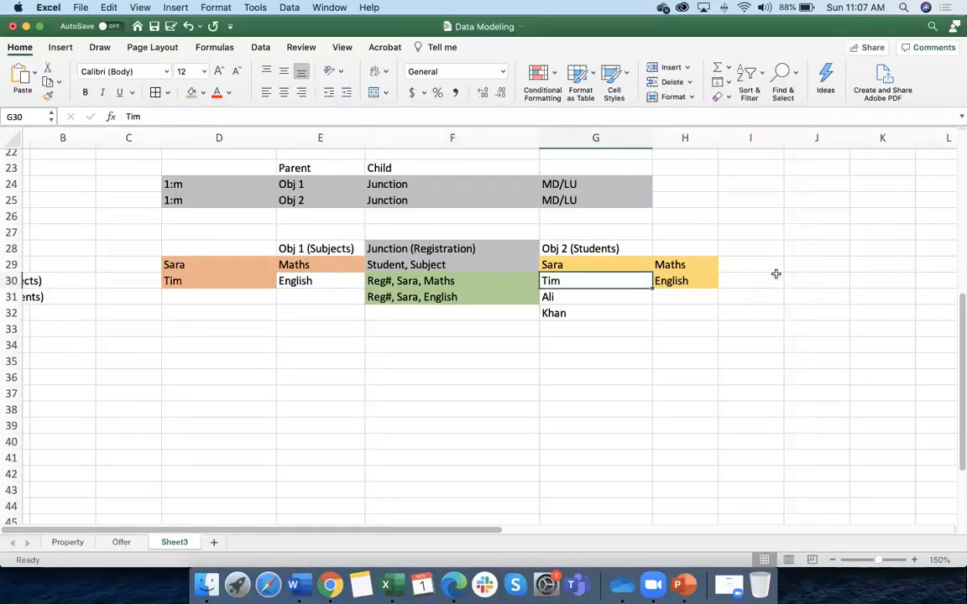
click(873, 282)
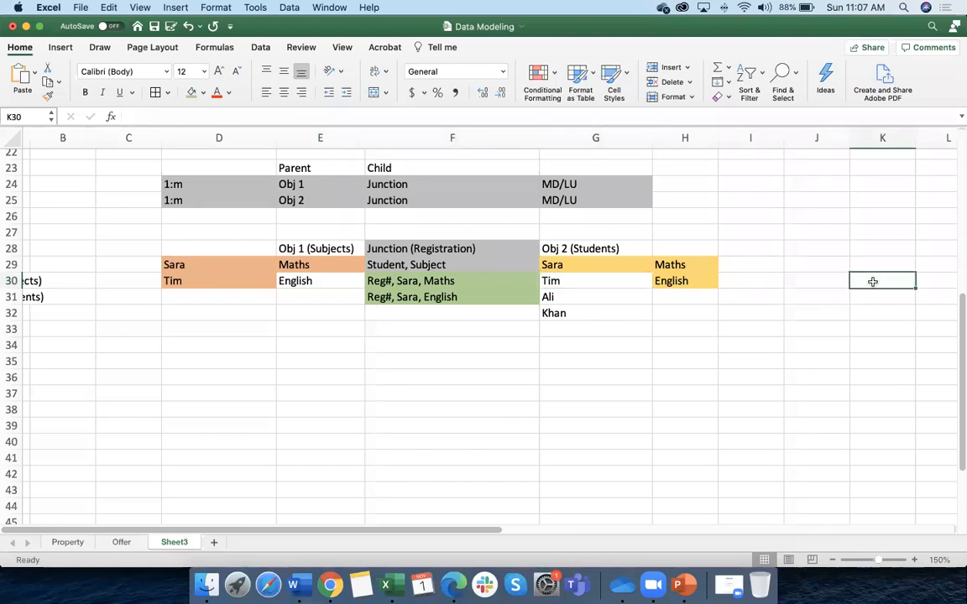
text(LU)
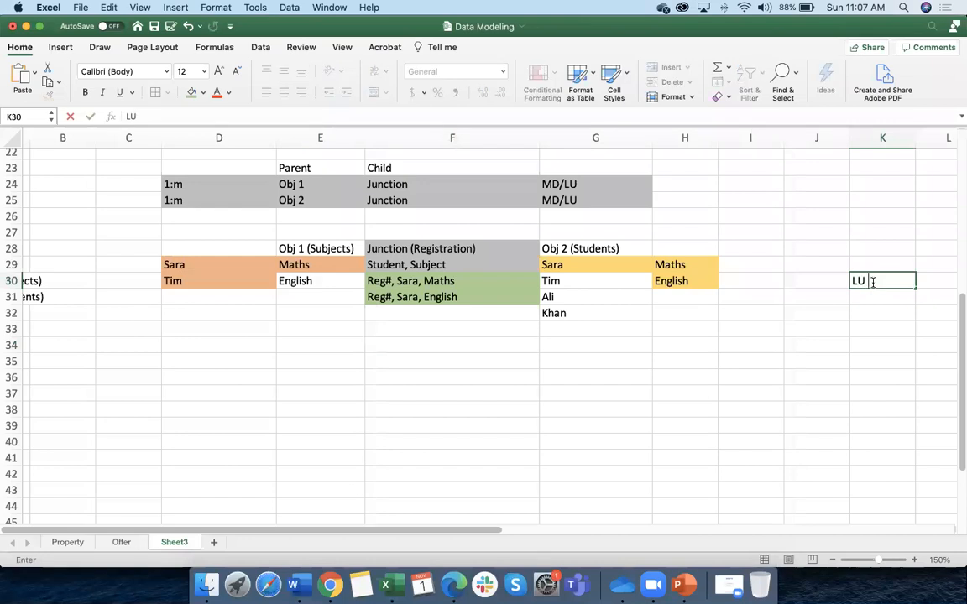
click(634, 376)
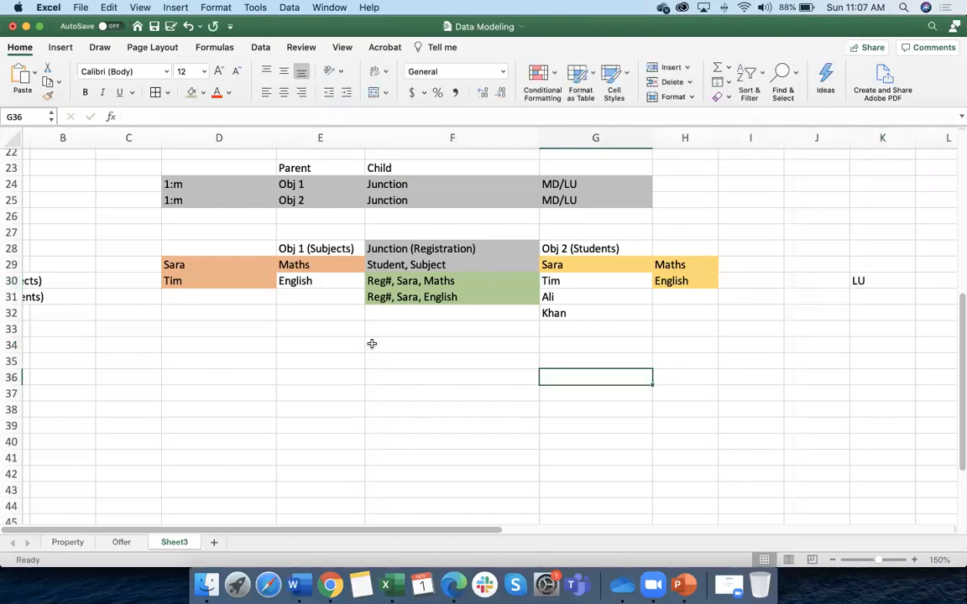
Widen column A to 16.50 to fit the Obj 1, Obj 2 and Junction labels
scroll(372, 343, right, 1)
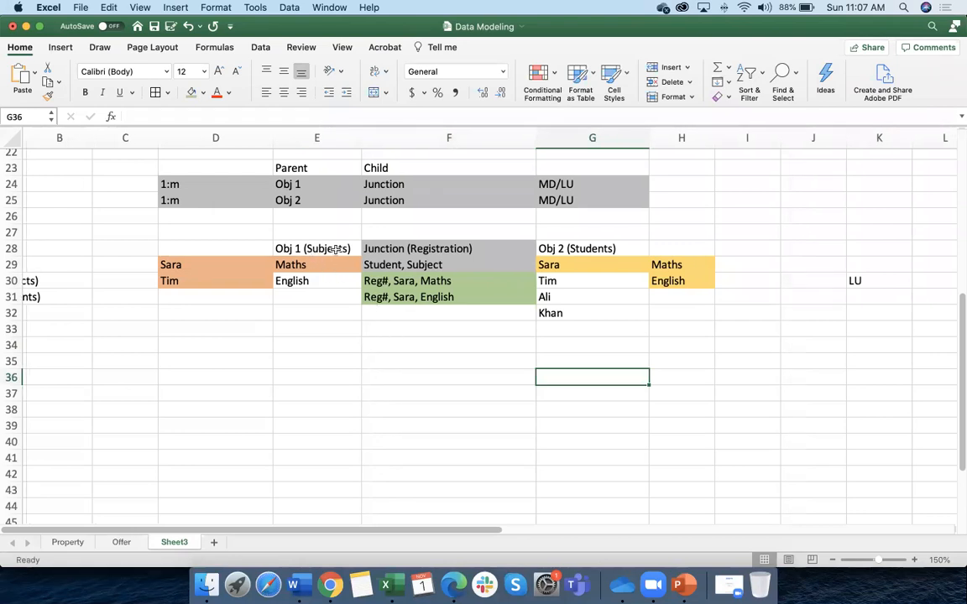
click(395, 249)
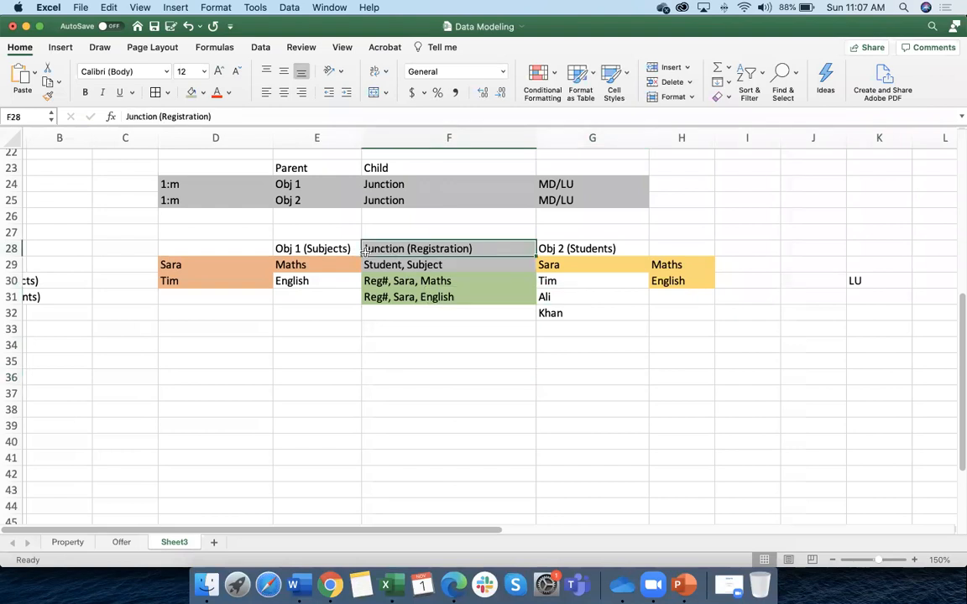
click(319, 250)
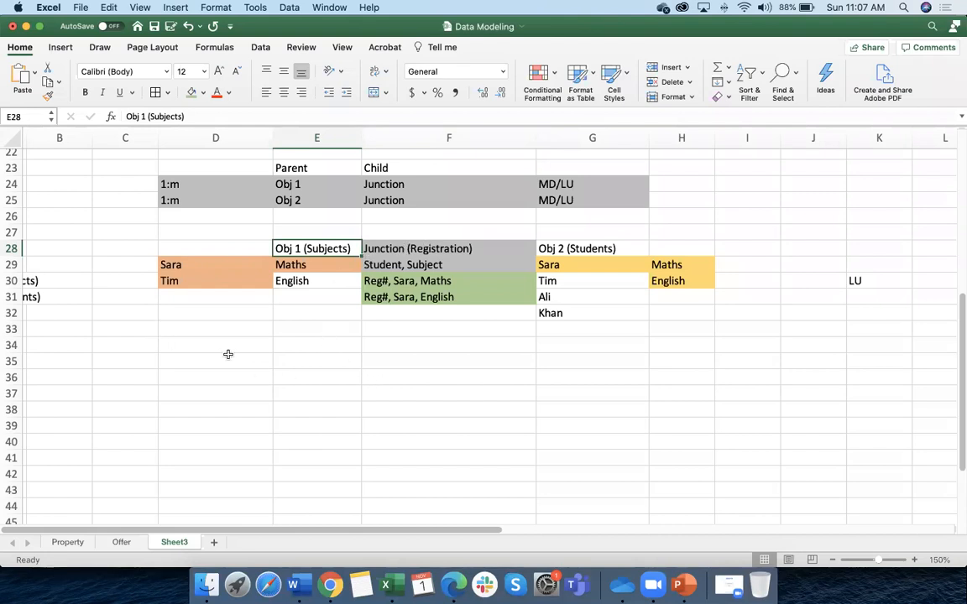
scroll(244, 352, left, 2)
drag(53, 285, 51, 314)
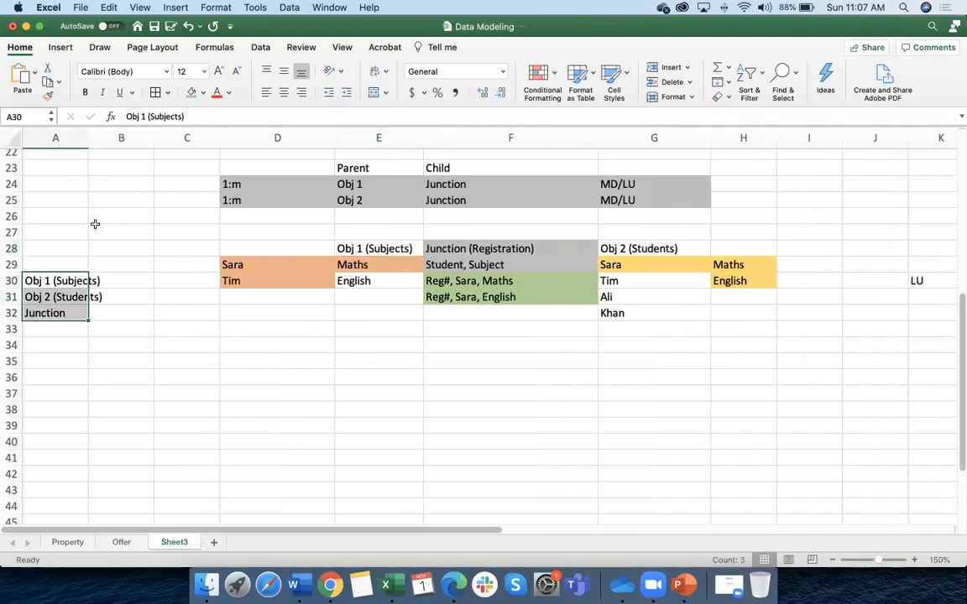
drag(88, 138, 127, 216)
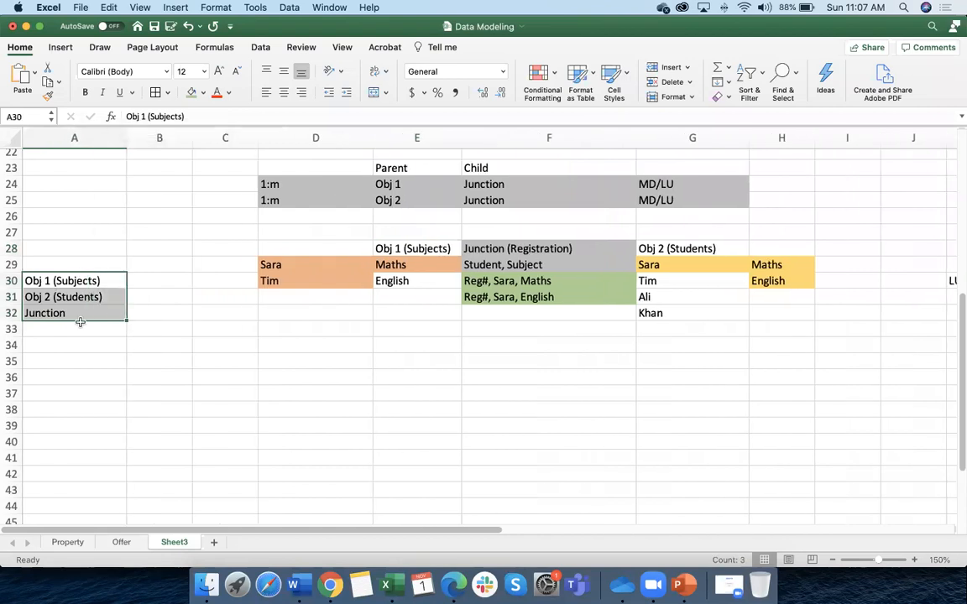
drag(88, 335, 81, 354)
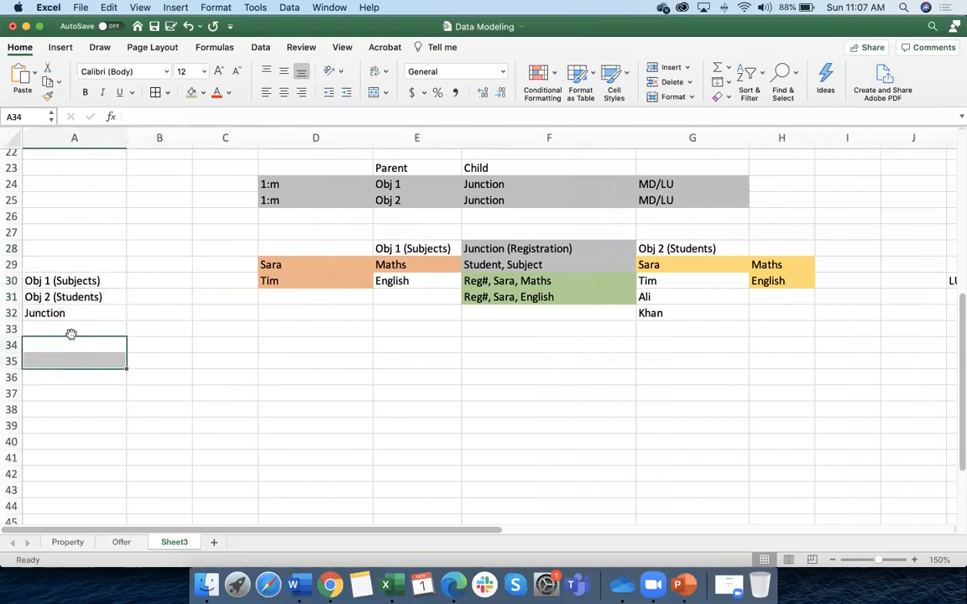
click(63, 313)
click(331, 585)
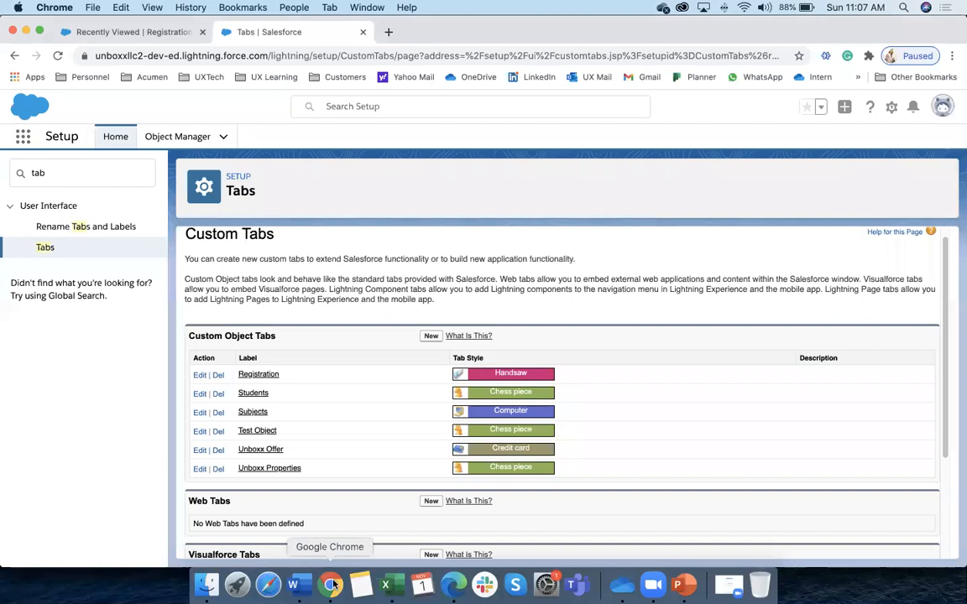
Find the Registration object in Object Manager and open its Fields & Relationships
click(177, 136)
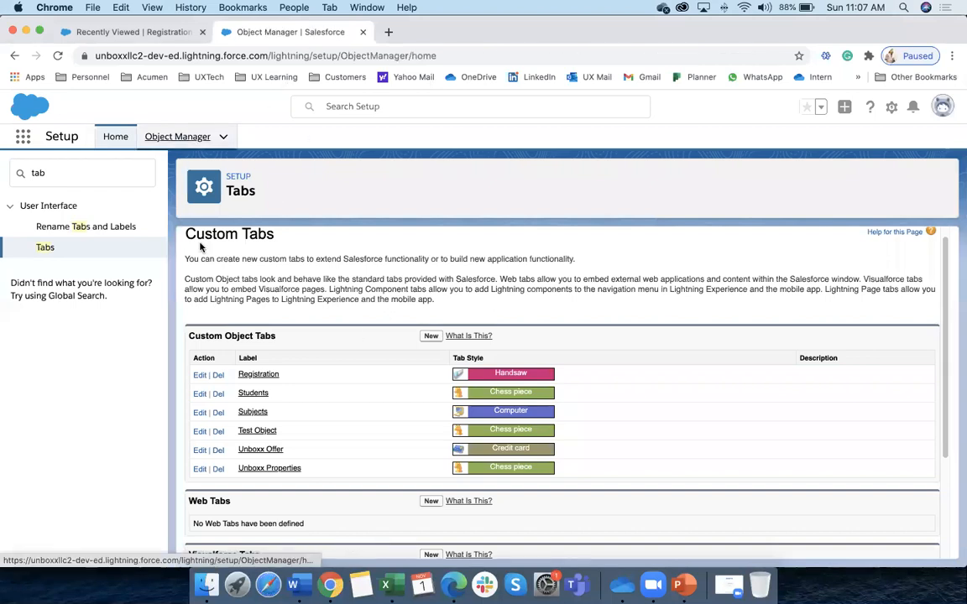
click(713, 183)
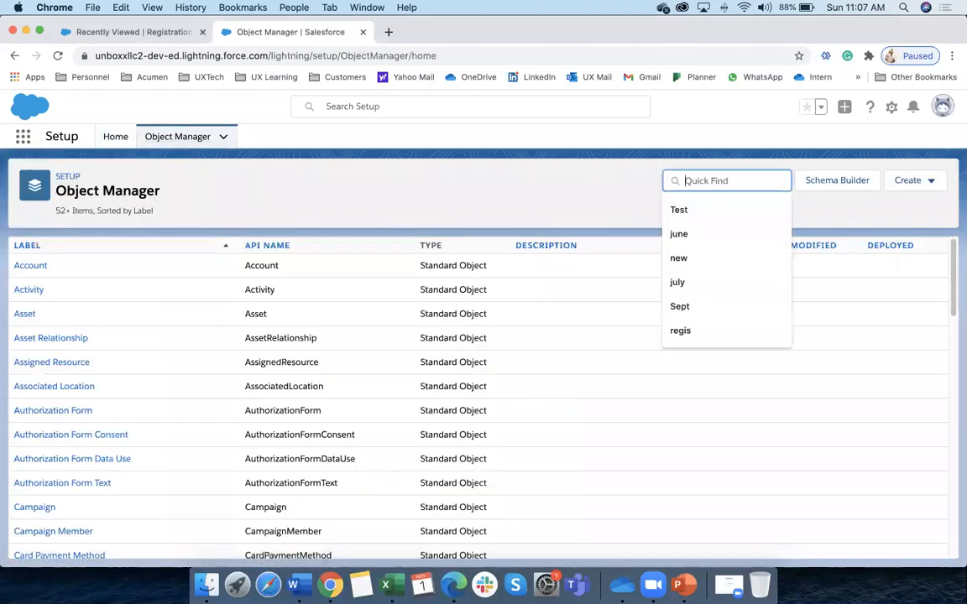
text(reg)
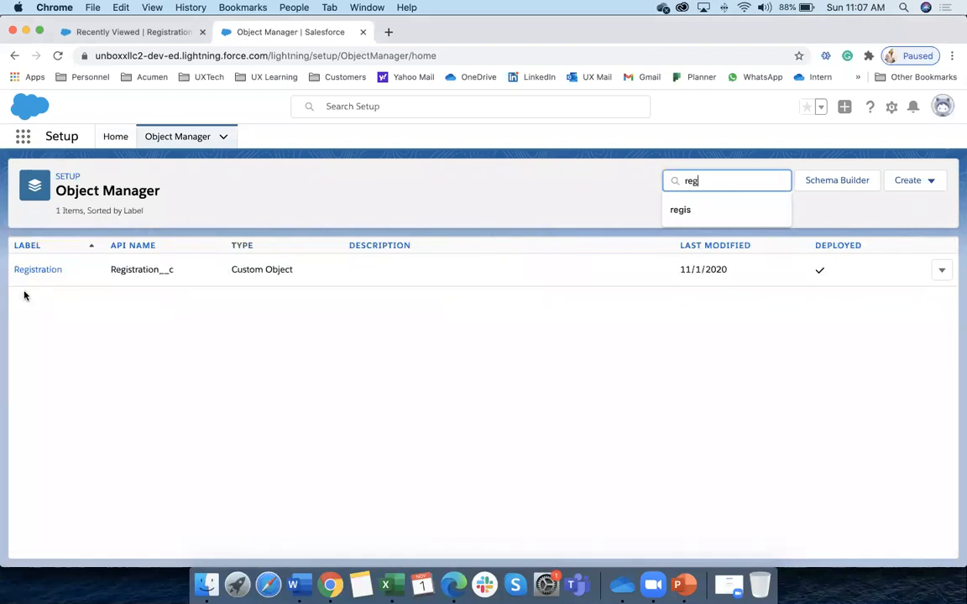
click(26, 273)
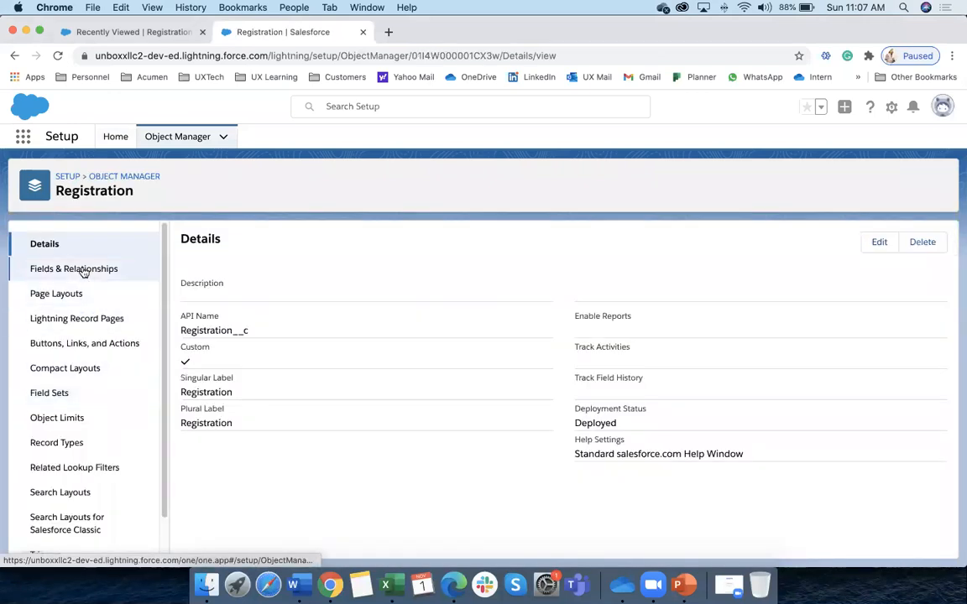
click(84, 270)
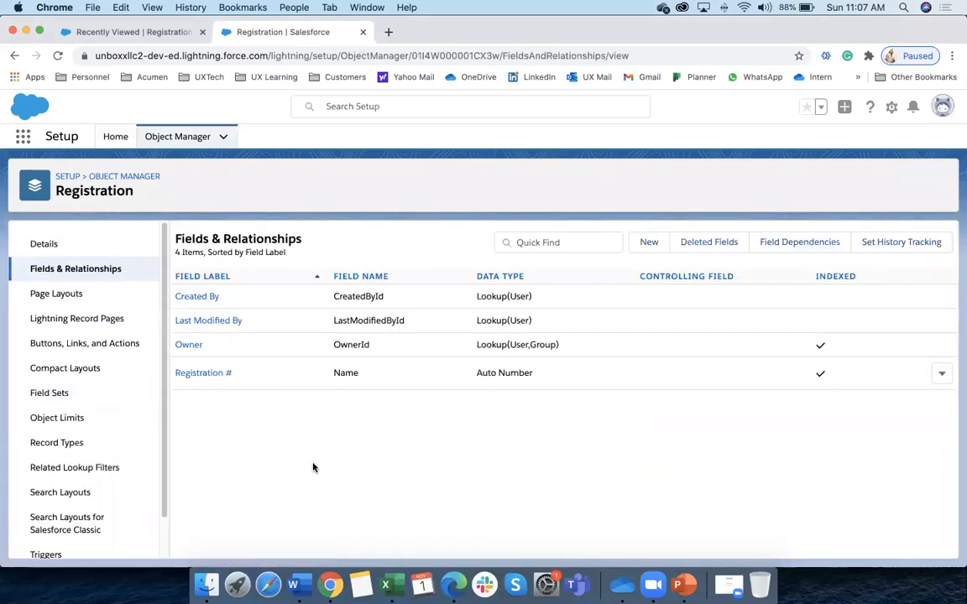
Define a new lookup relationship field to Student, labelled Registration
click(649, 245)
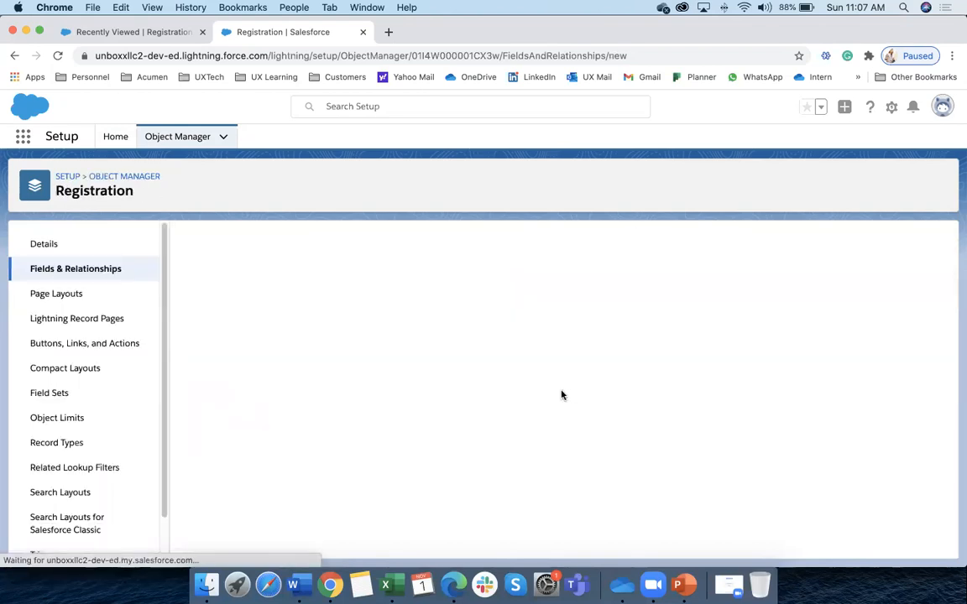
scroll(343, 410, down, 3)
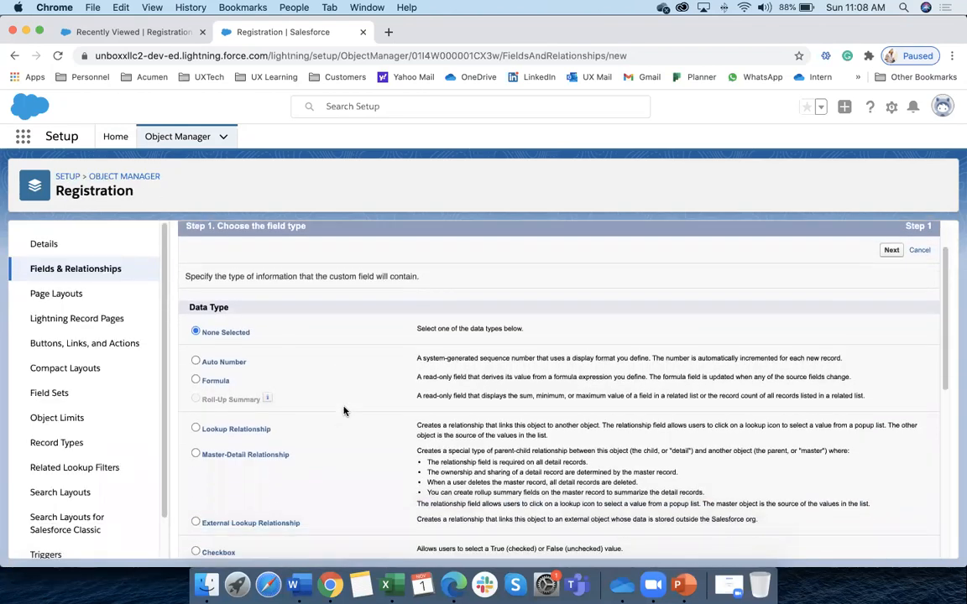
click(220, 429)
click(889, 251)
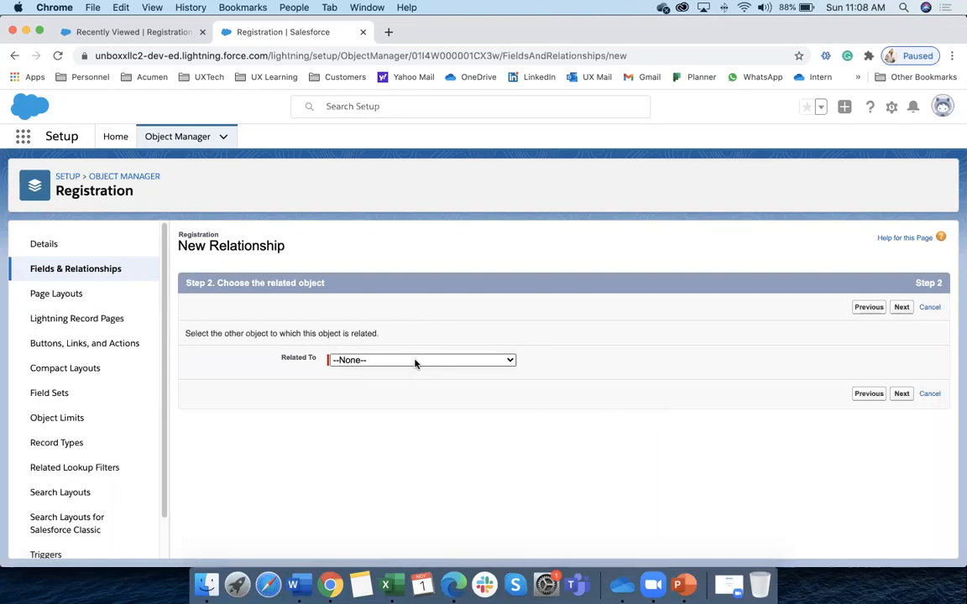
click(414, 360)
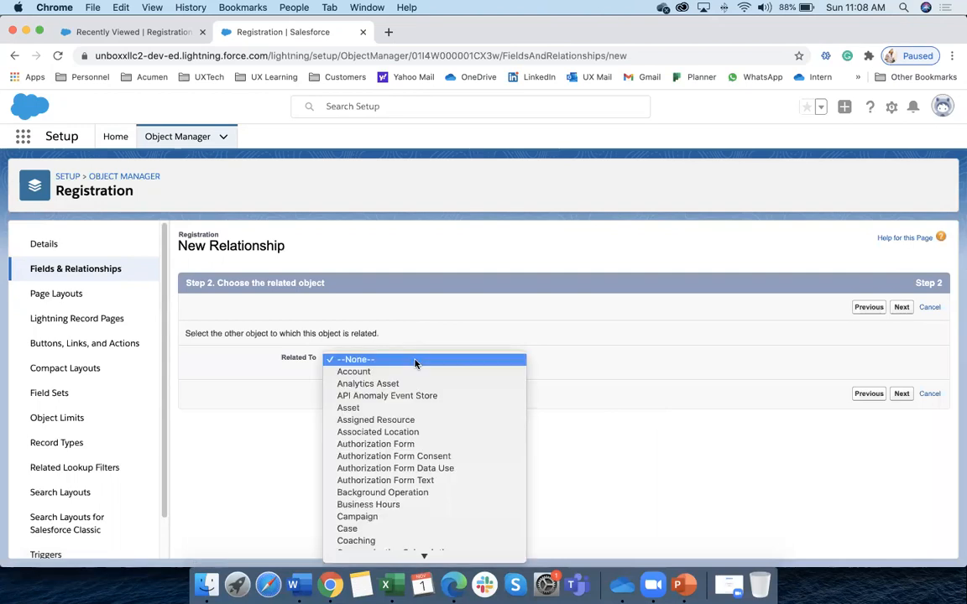
key(s)
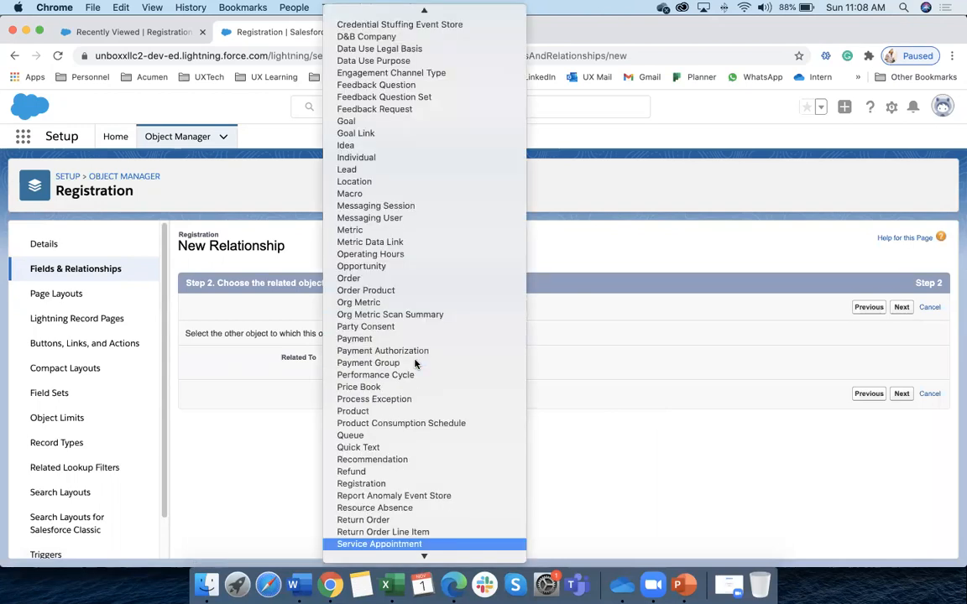
scroll(420, 513, down, 2)
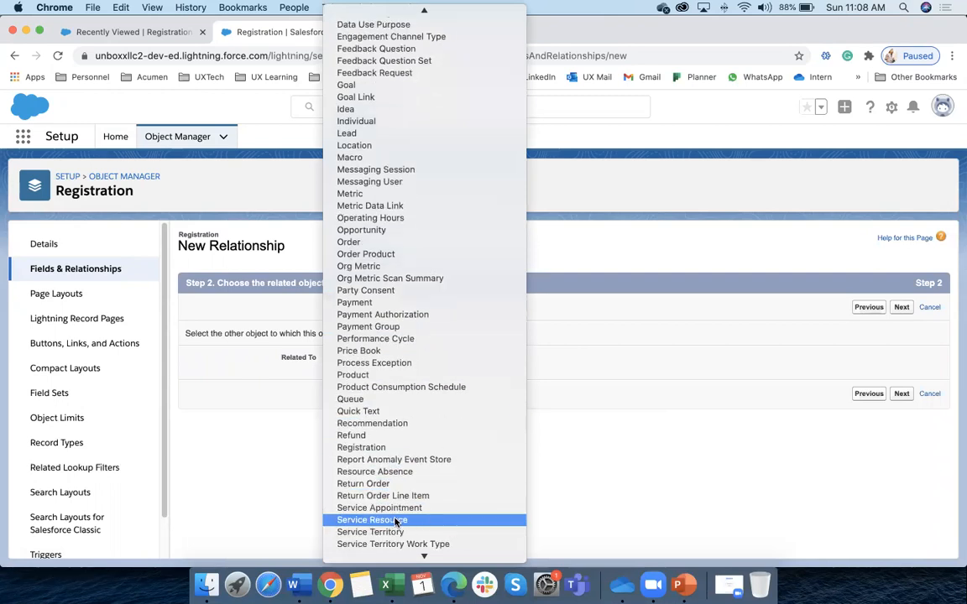
scroll(396, 522, down, 2)
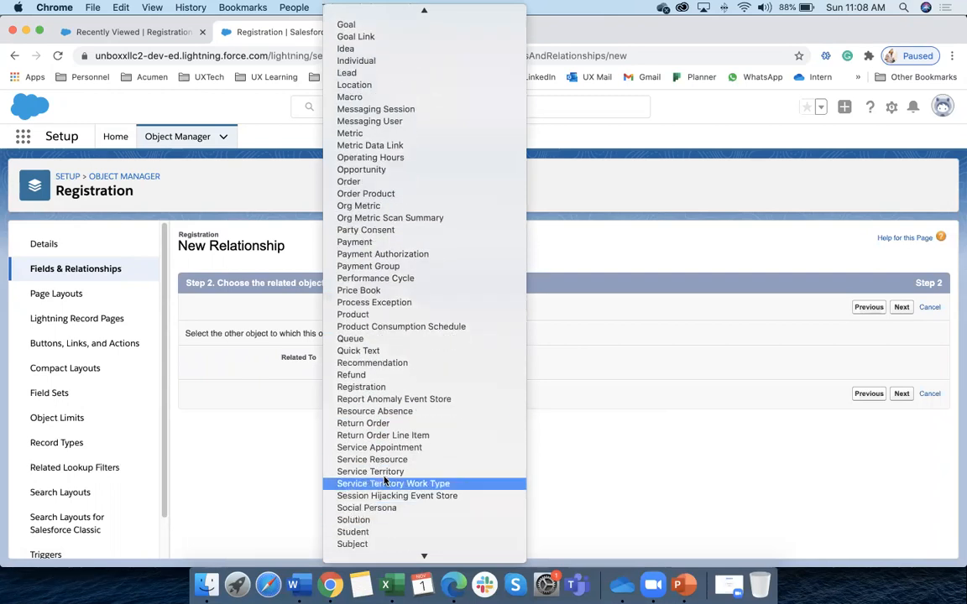
click(374, 532)
click(900, 394)
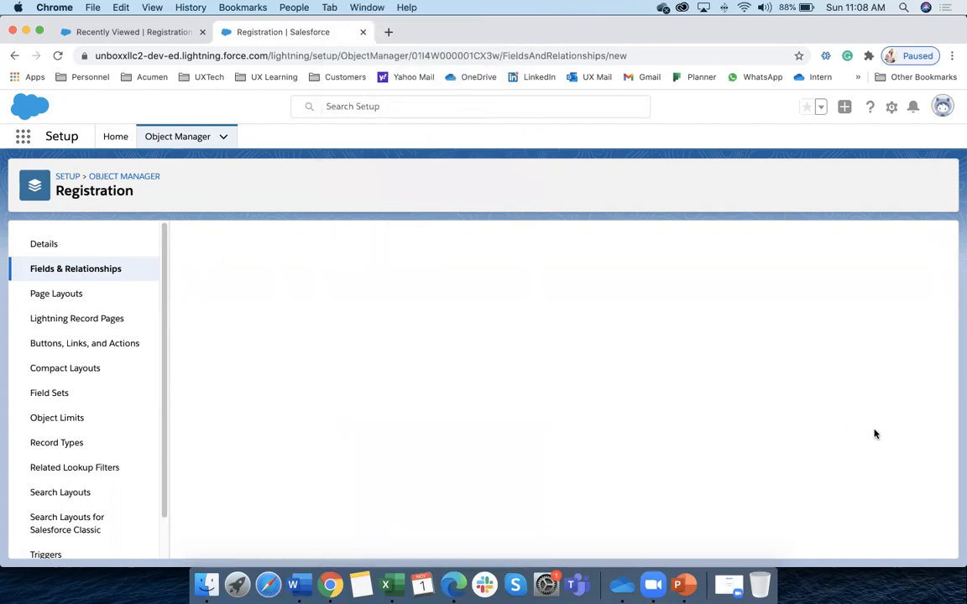
click(342, 366)
click(309, 339)
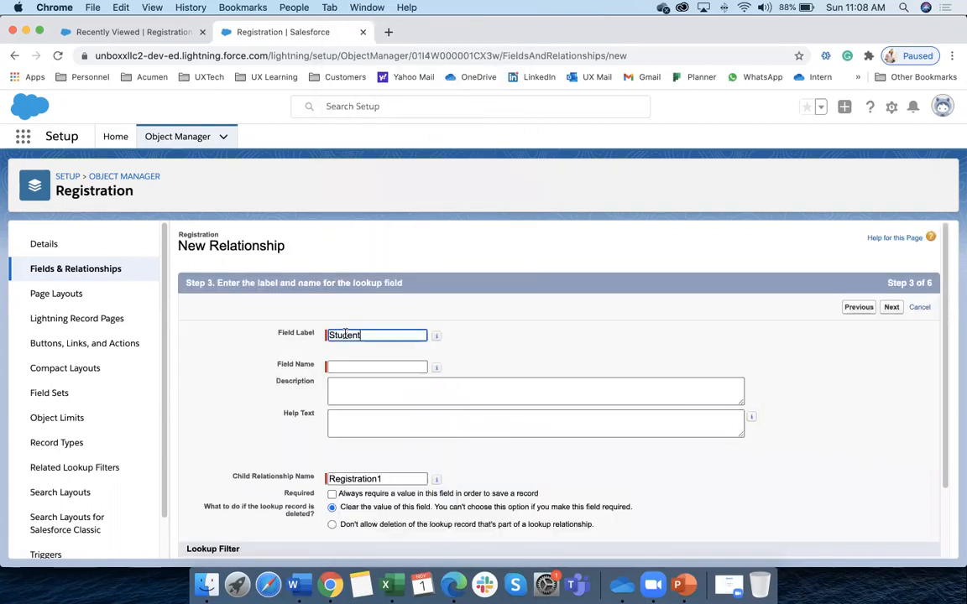
text(Registration)
click(349, 367)
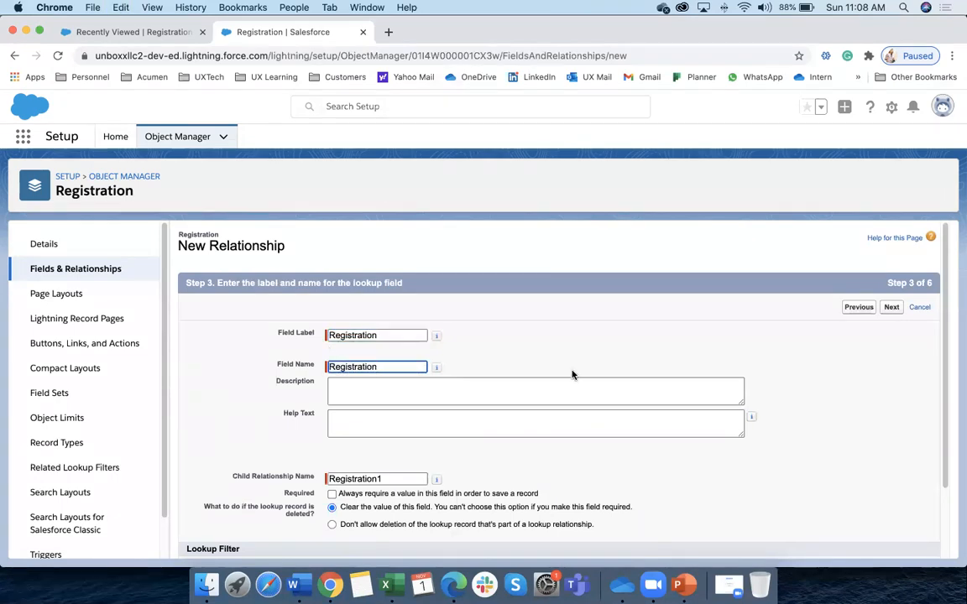
scroll(575, 373, down, 2)
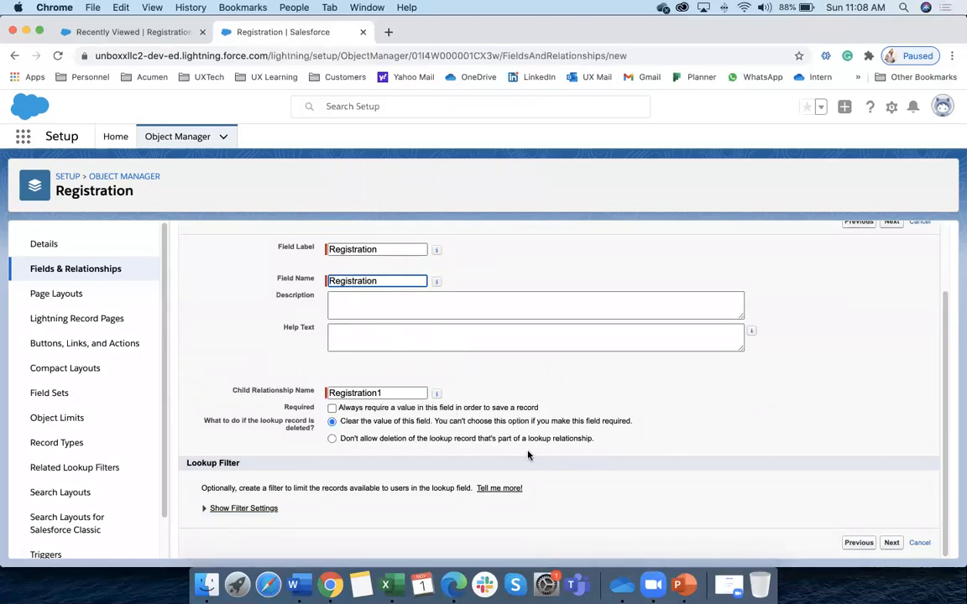
Keep default field security and the Student Layout related list, then choose Save & New
click(890, 542)
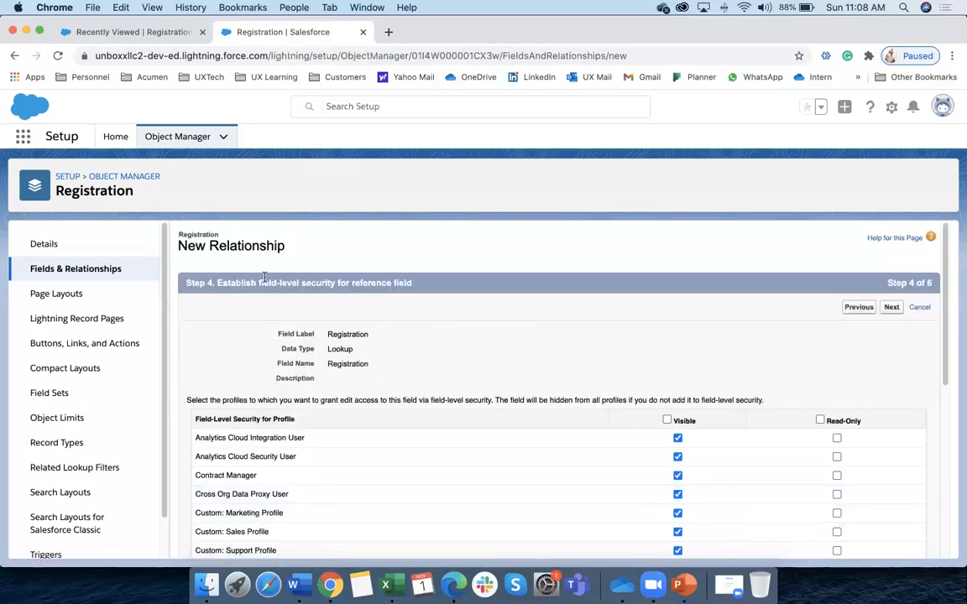
click(892, 306)
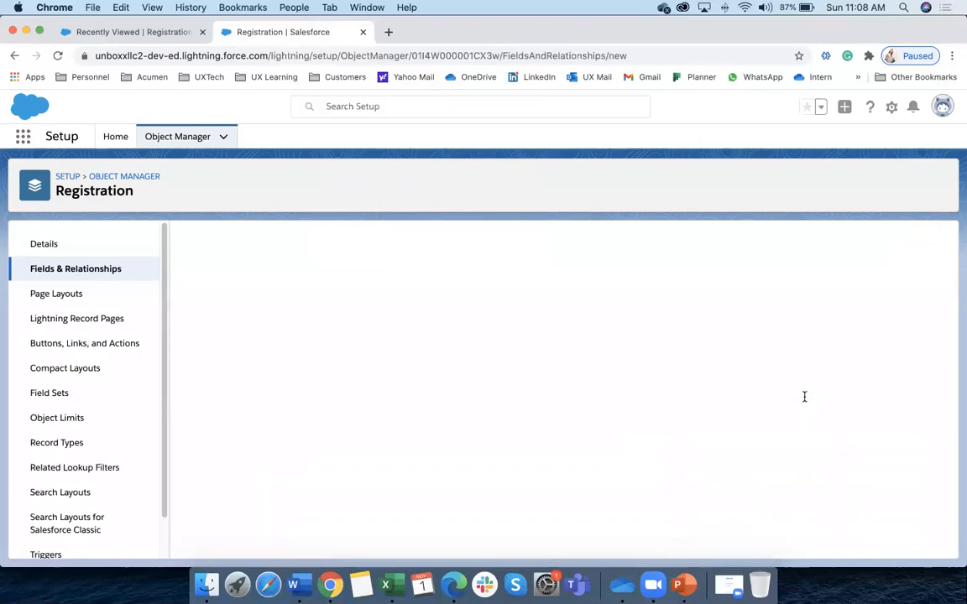
click(901, 489)
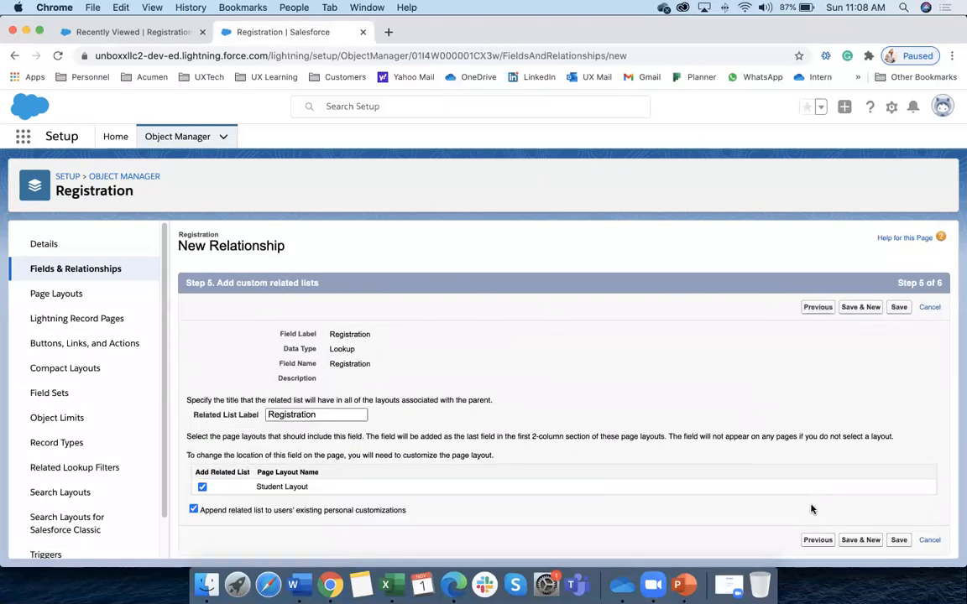
click(860, 542)
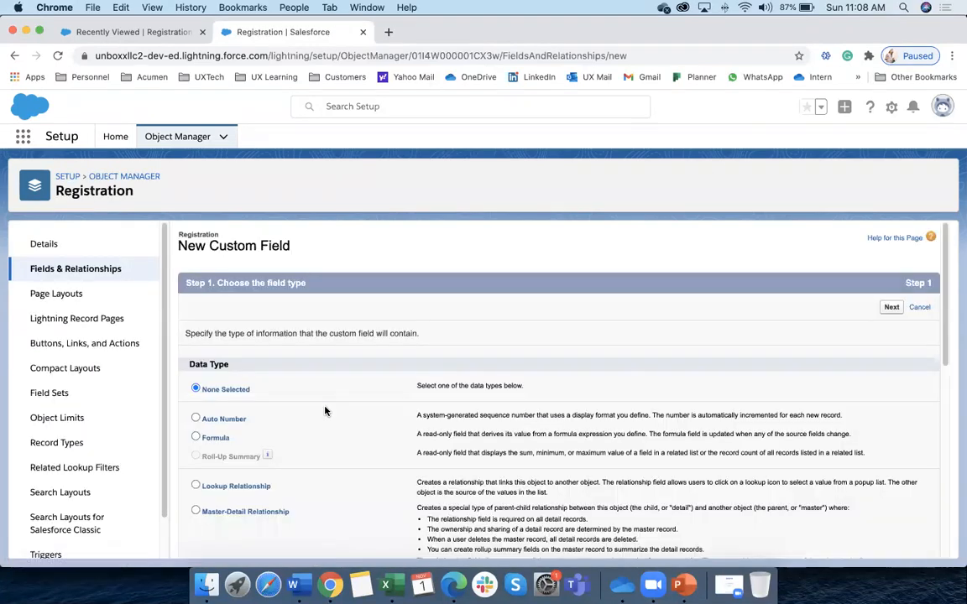
Choose a Lookup Relationship field type related to the Subject object
scroll(326, 410, down, 1)
click(251, 439)
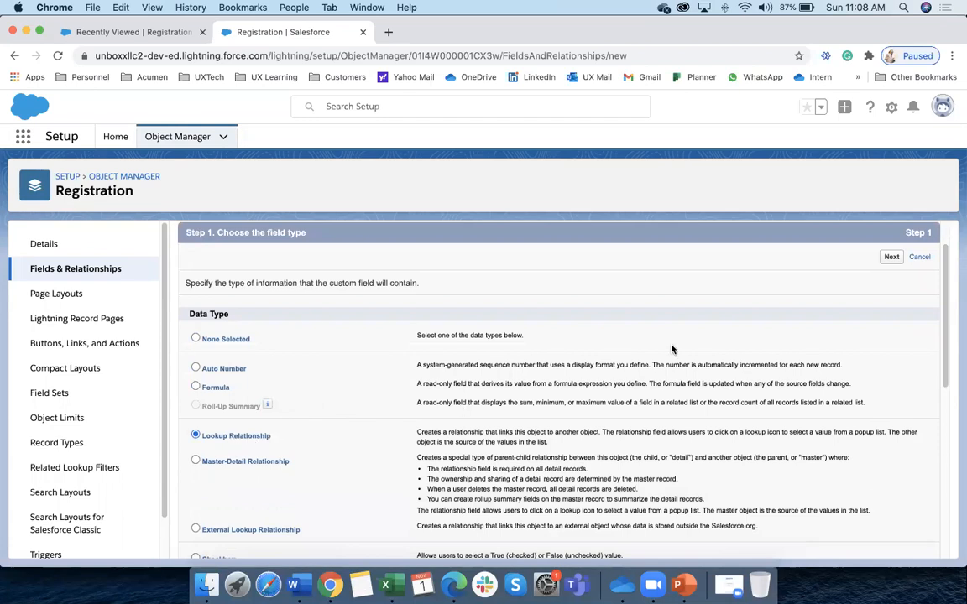
click(892, 257)
click(484, 361)
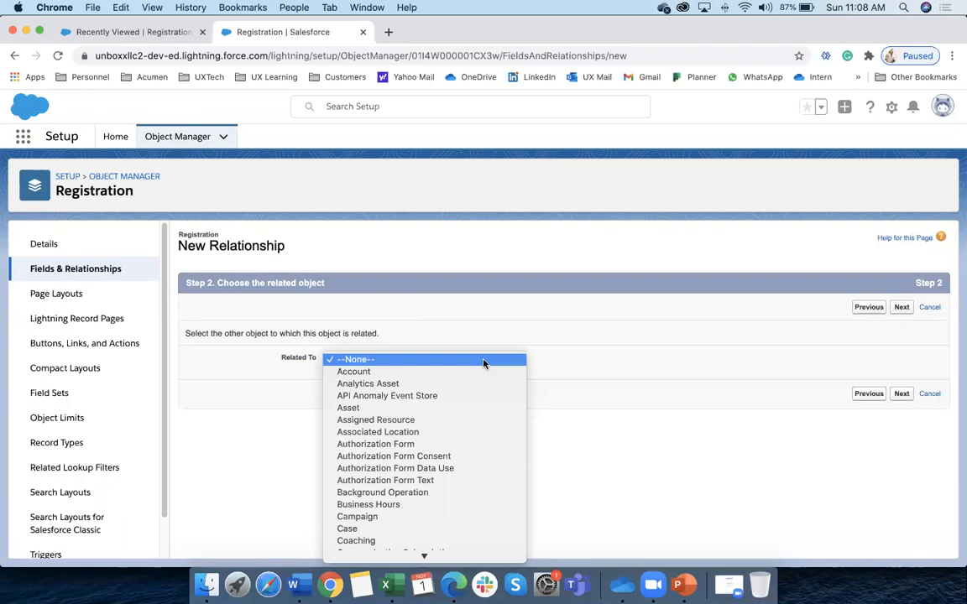
text(su)
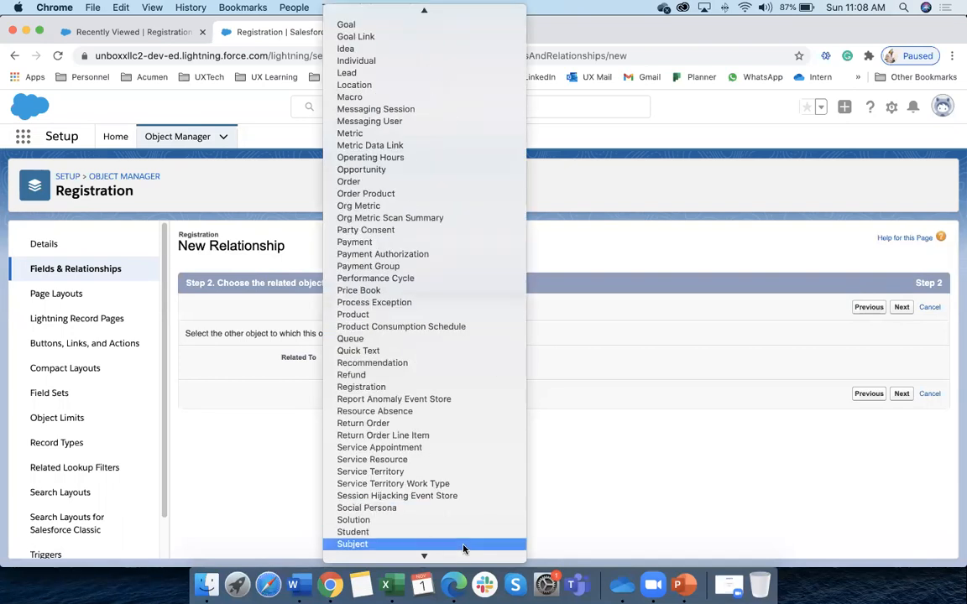
click(465, 545)
click(901, 394)
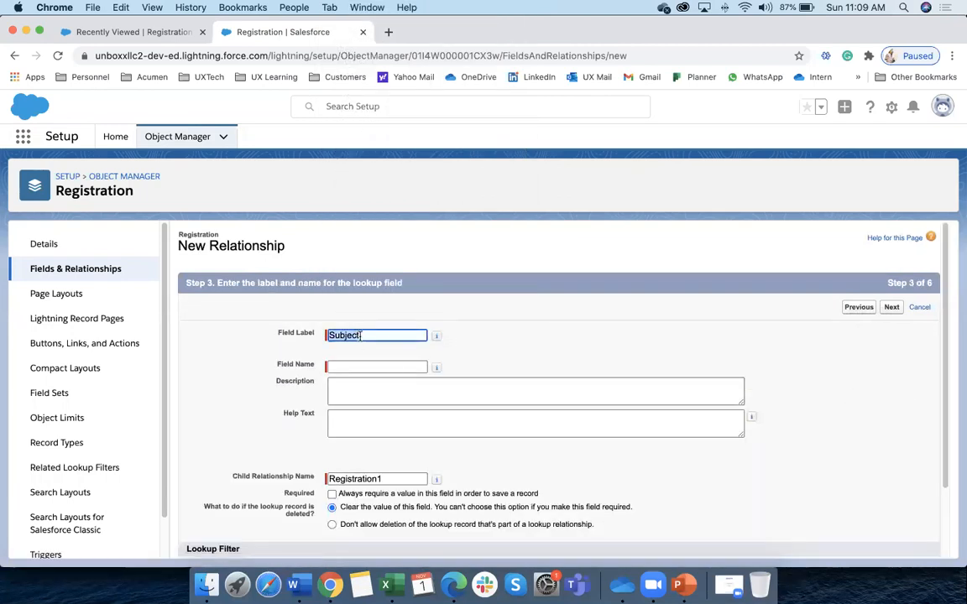
Name the lookup field Subject and save it with default security, layout and related-list settings
click(359, 367)
text(Subject)
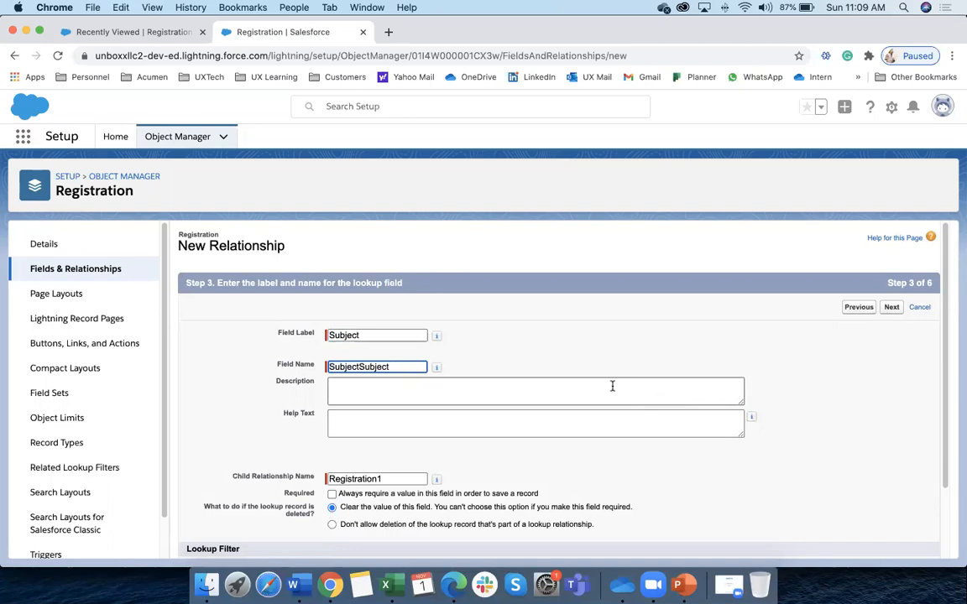
key(BackSpace)
key(BackSpace)
key(BackSpace)
click(892, 308)
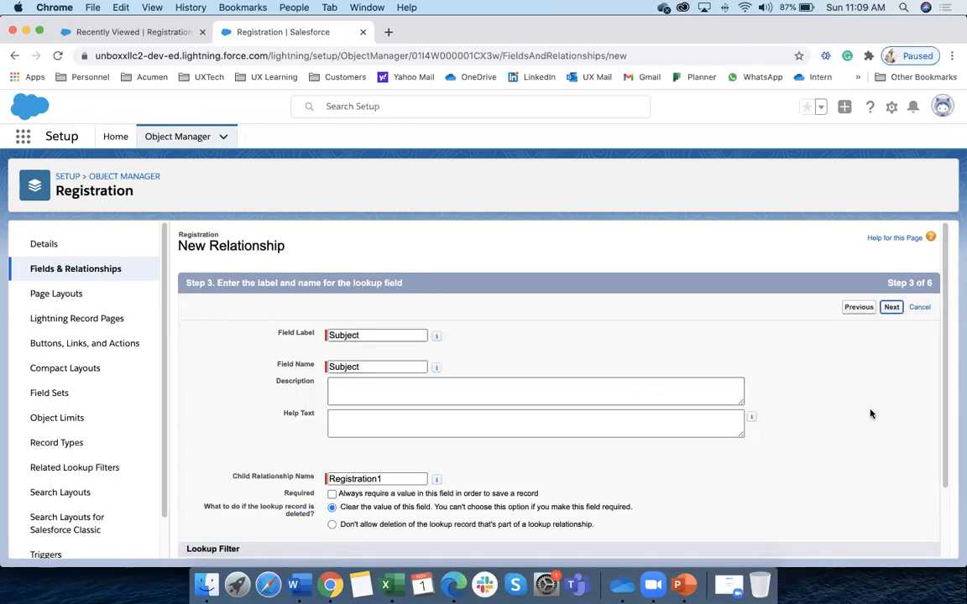
click(891, 308)
click(900, 488)
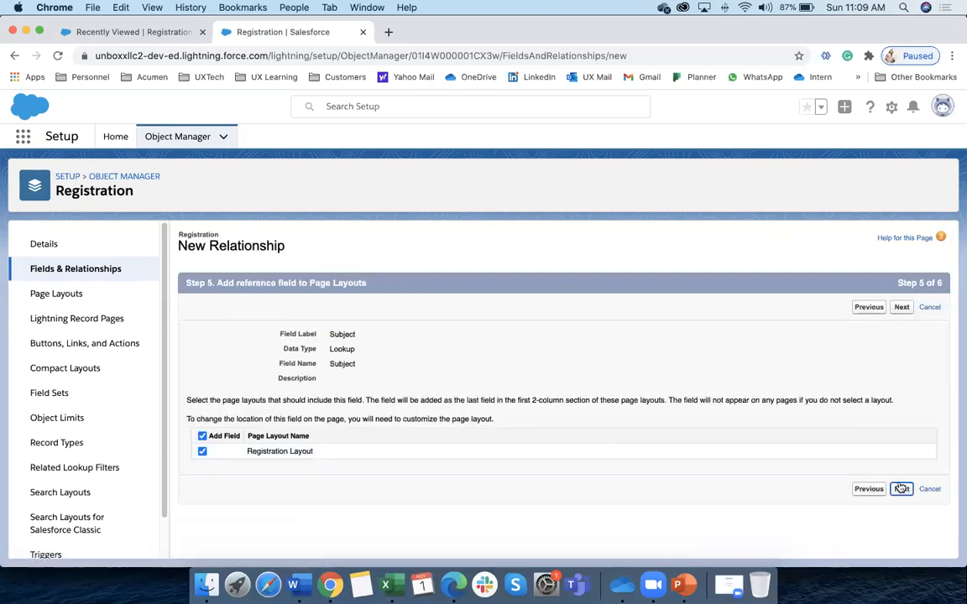
click(898, 308)
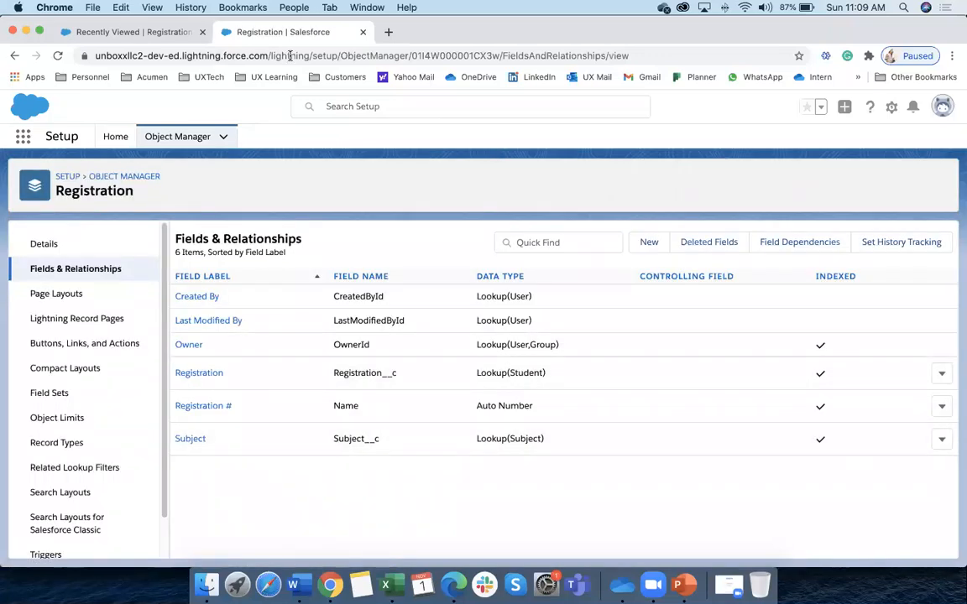
Open the Registration tab's Recently Viewed list, check the New form without saving, and reload the page
click(147, 32)
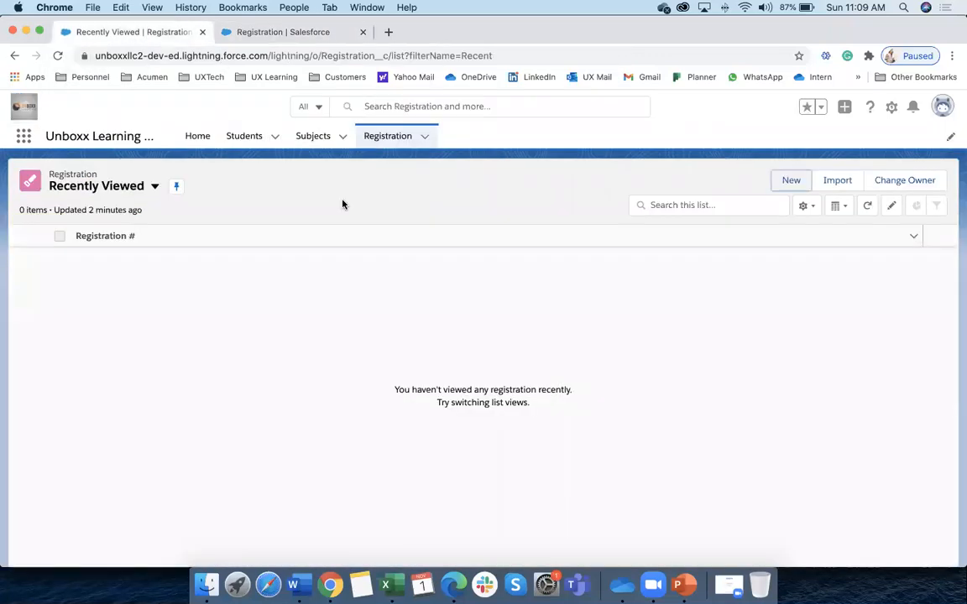
click(391, 143)
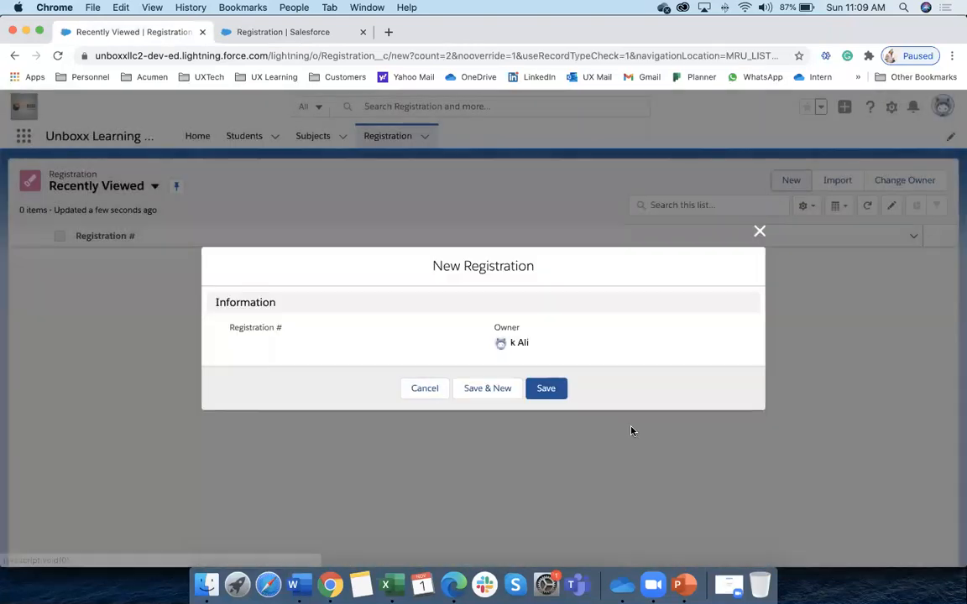
click(445, 393)
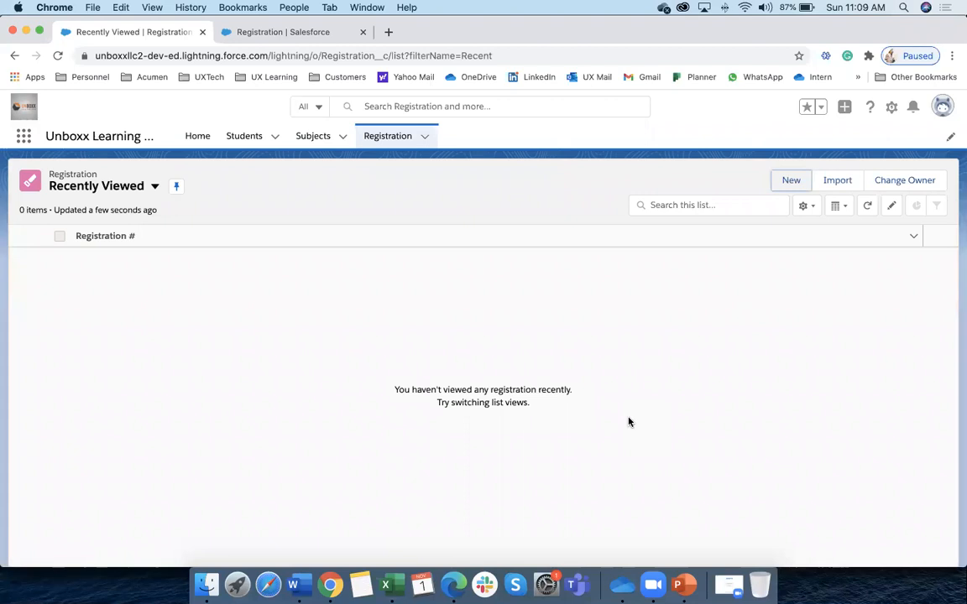
click(788, 182)
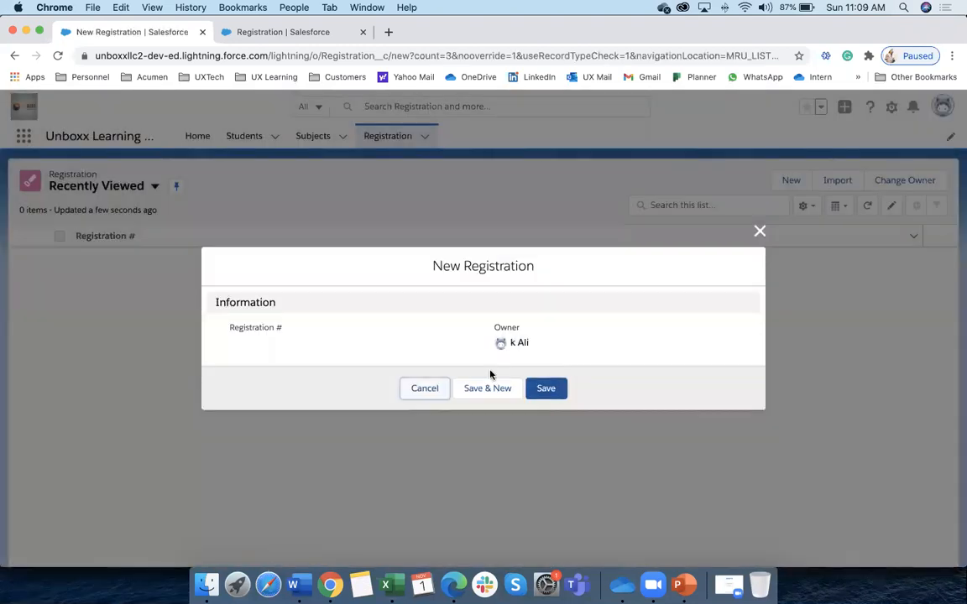
click(428, 390)
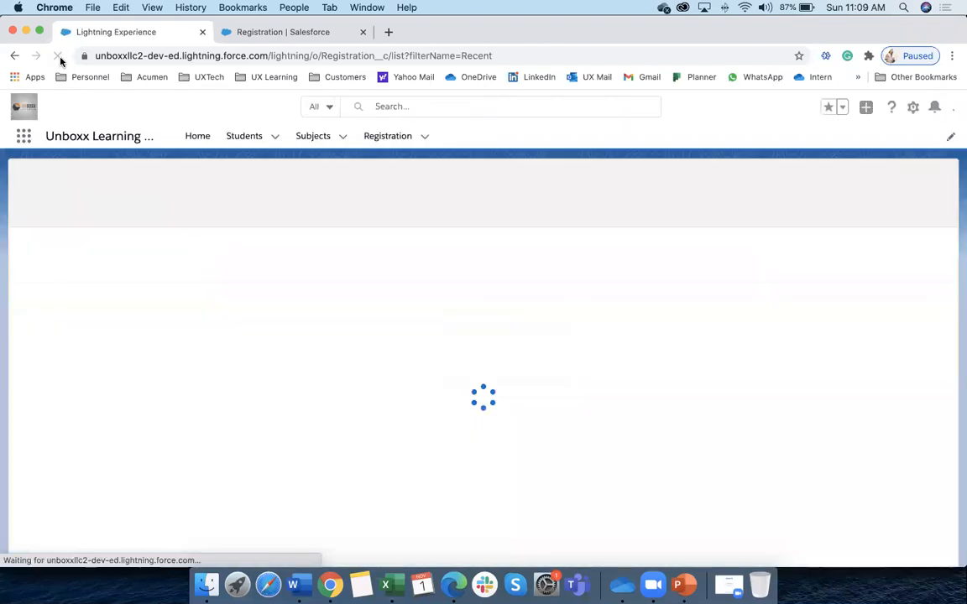
click(58, 56)
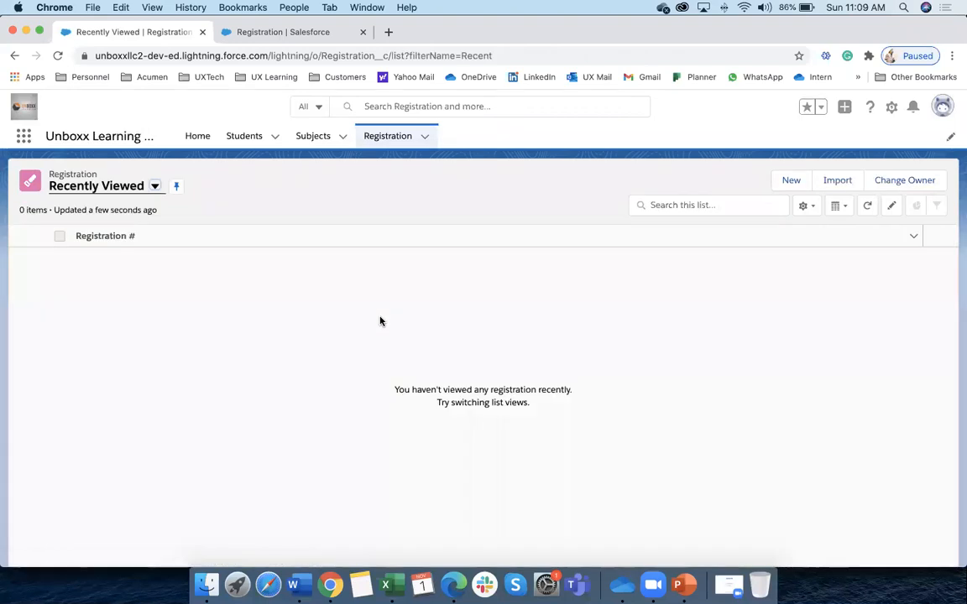
Create the first registration linking the first recent student to Maths
click(791, 182)
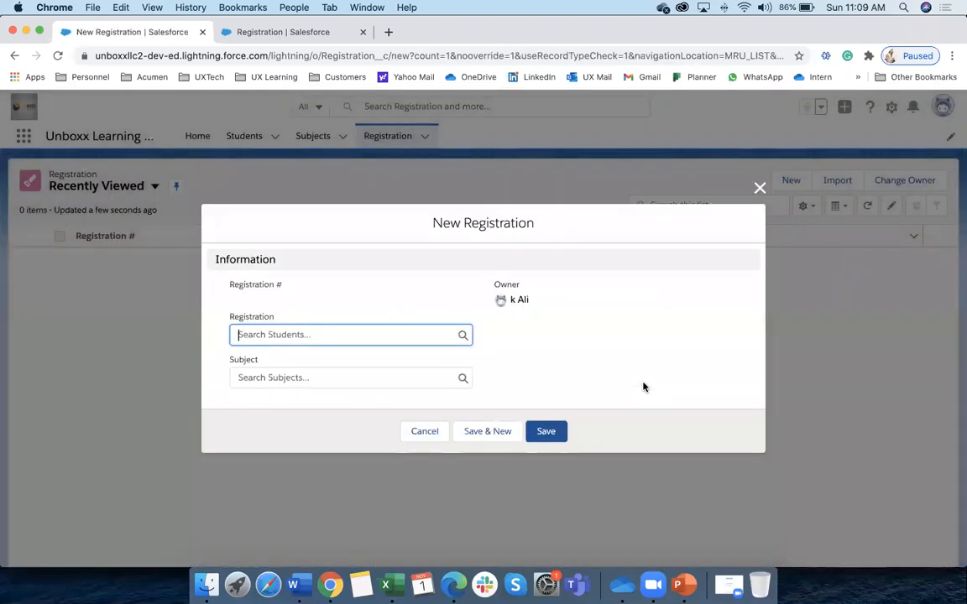
click(317, 210)
drag(228, 285, 287, 284)
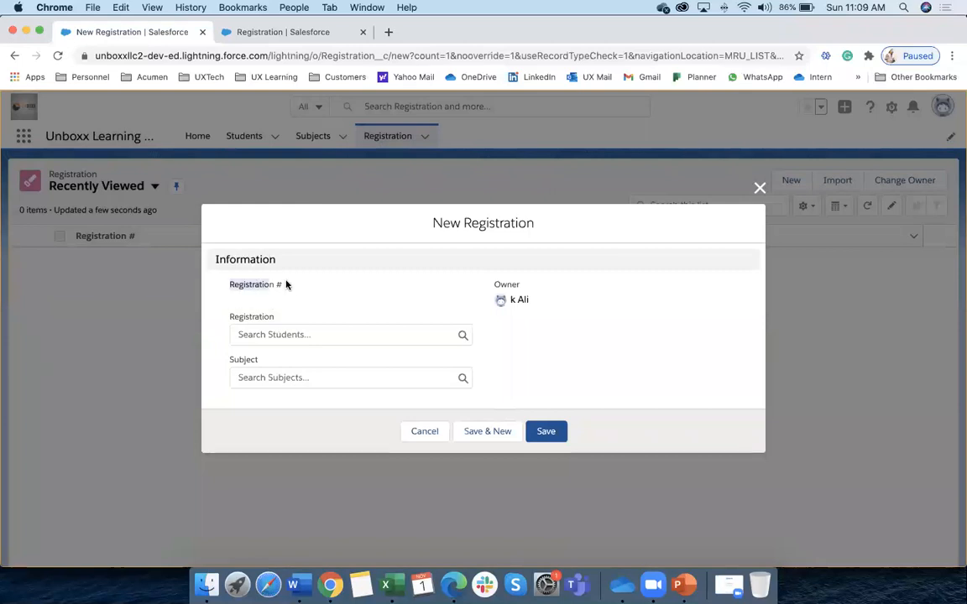
click(241, 332)
click(341, 314)
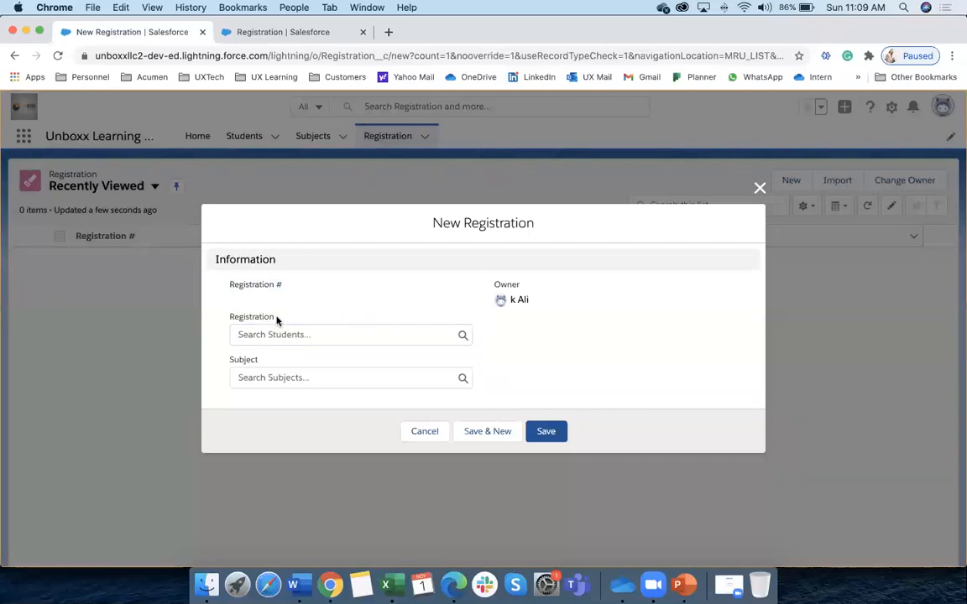
drag(277, 320, 225, 317)
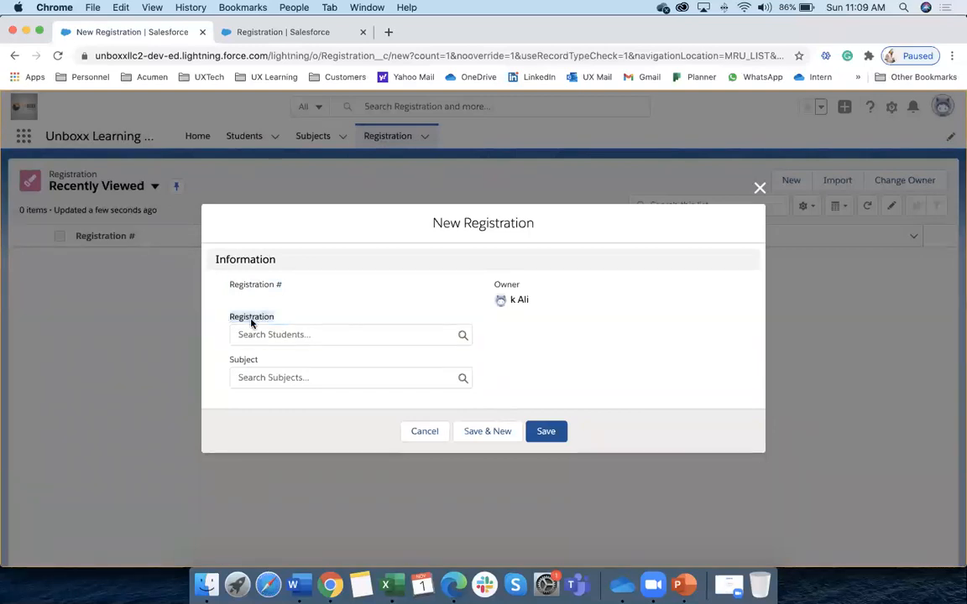
click(257, 360)
click(257, 319)
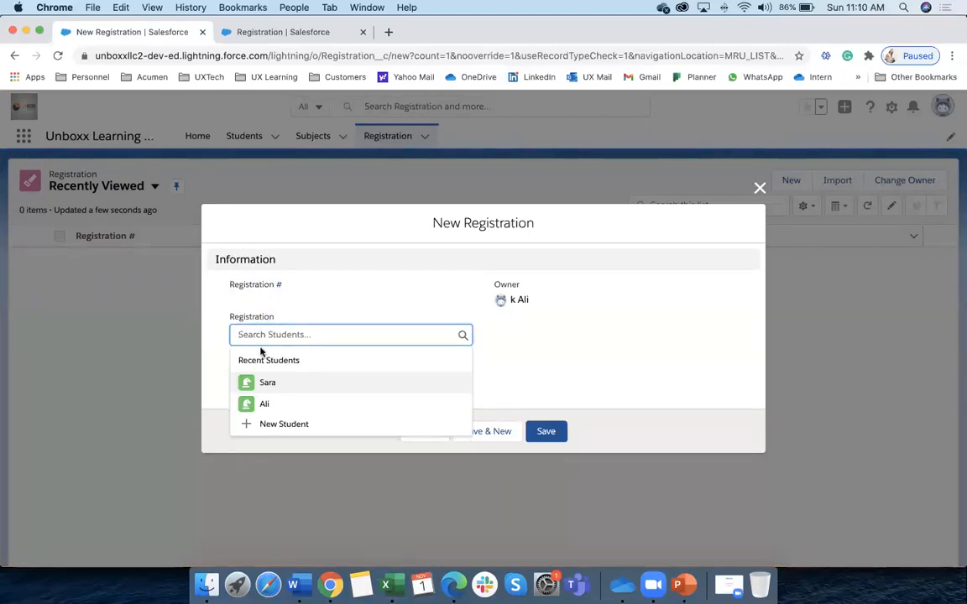
click(270, 383)
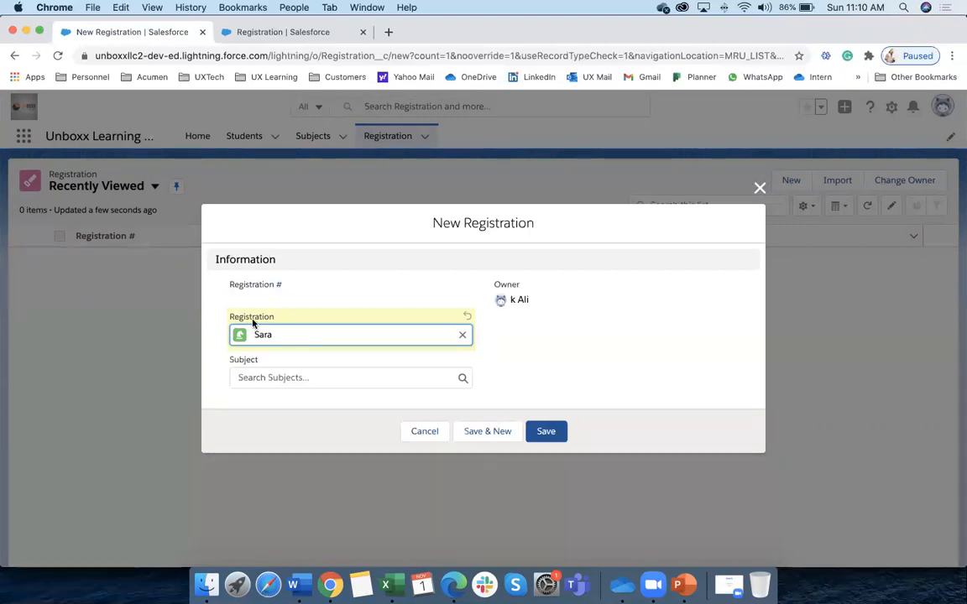
click(253, 378)
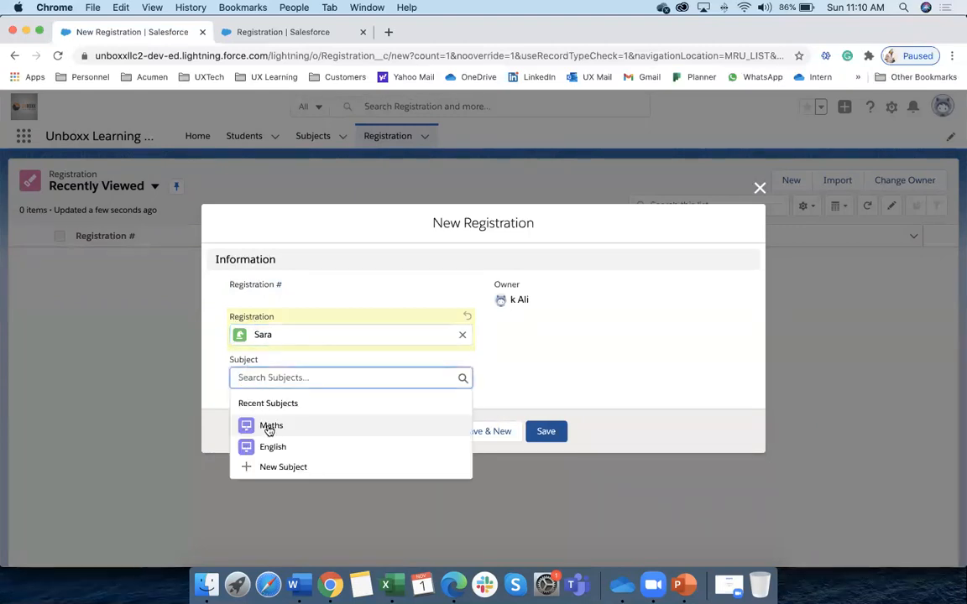
click(269, 428)
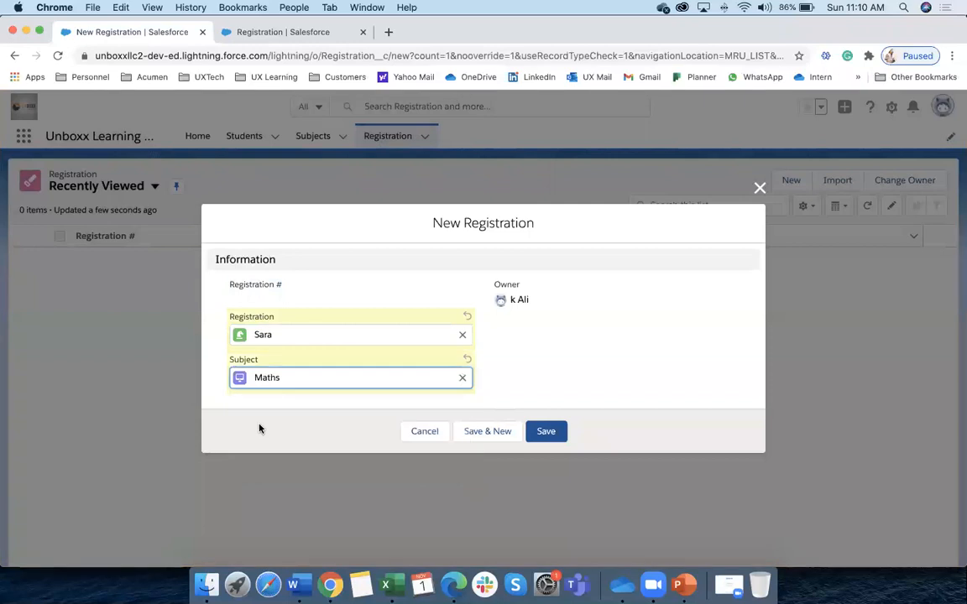
click(551, 436)
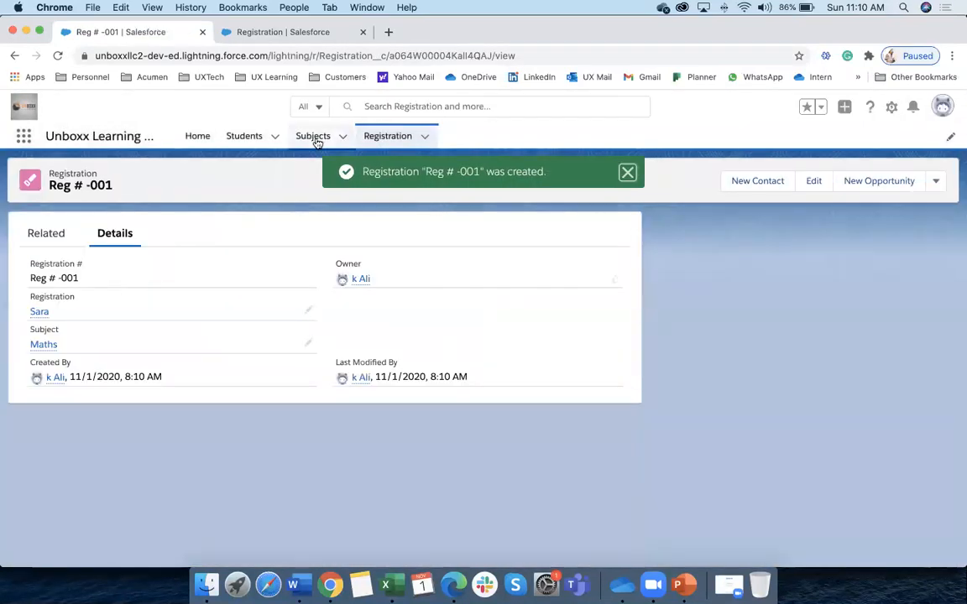
Create a second registration for the same student with English as the subject
click(388, 138)
click(777, 186)
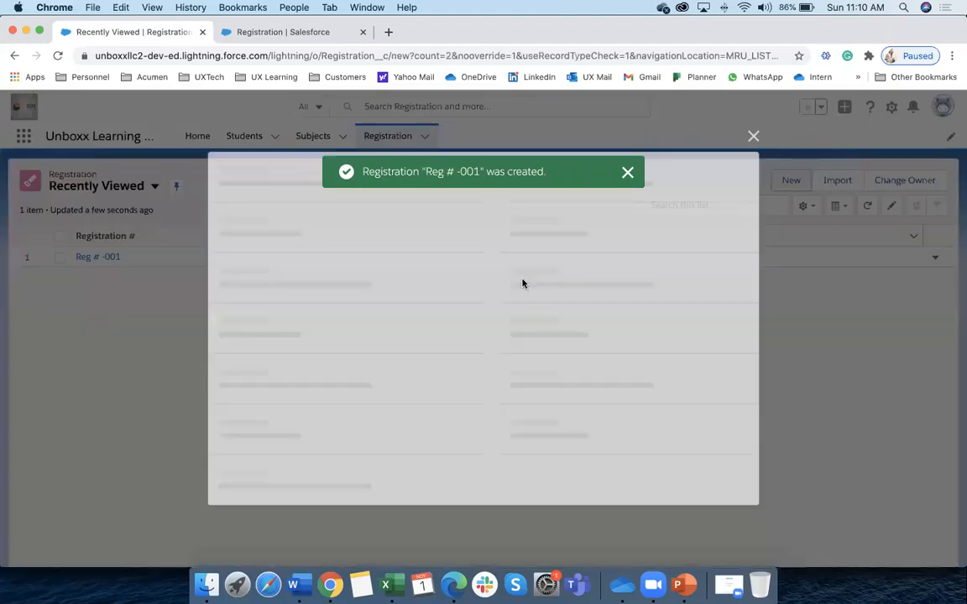
click(267, 335)
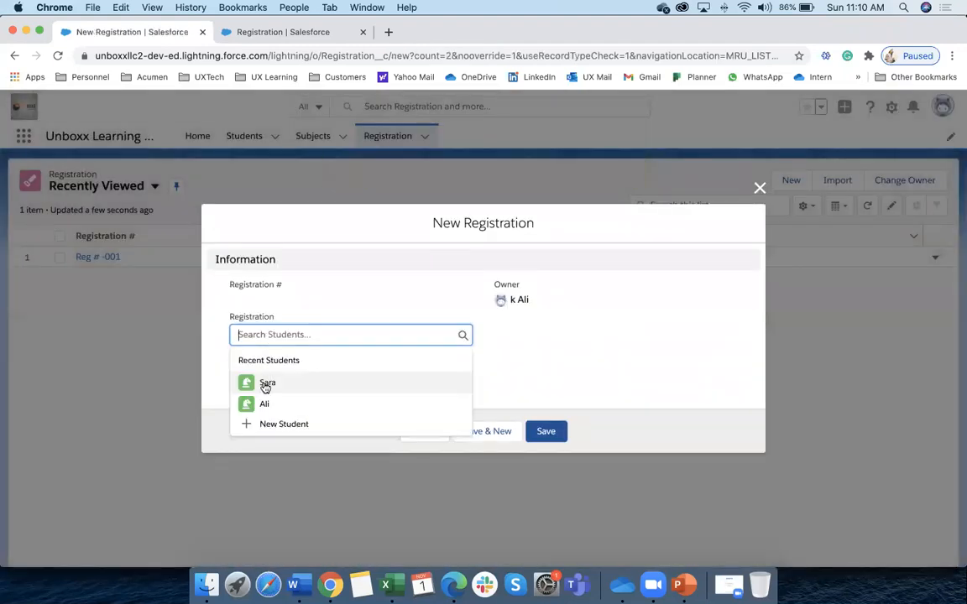
click(265, 385)
click(280, 377)
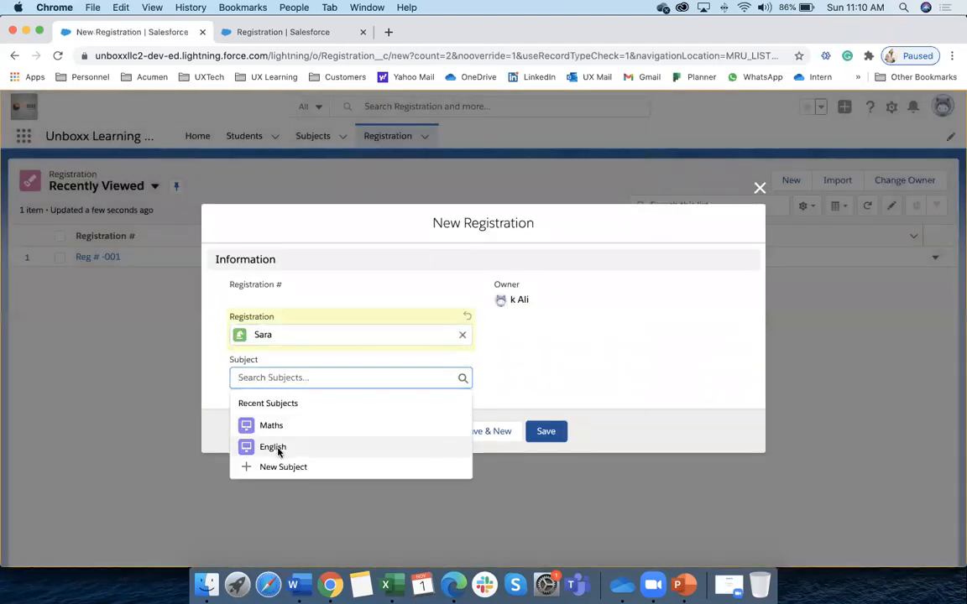
click(274, 447)
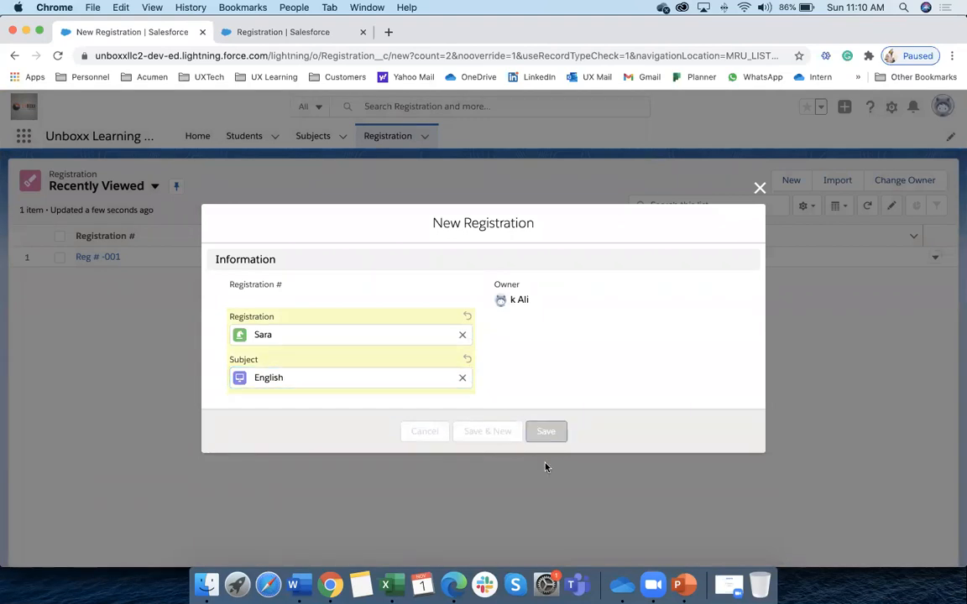
click(545, 431)
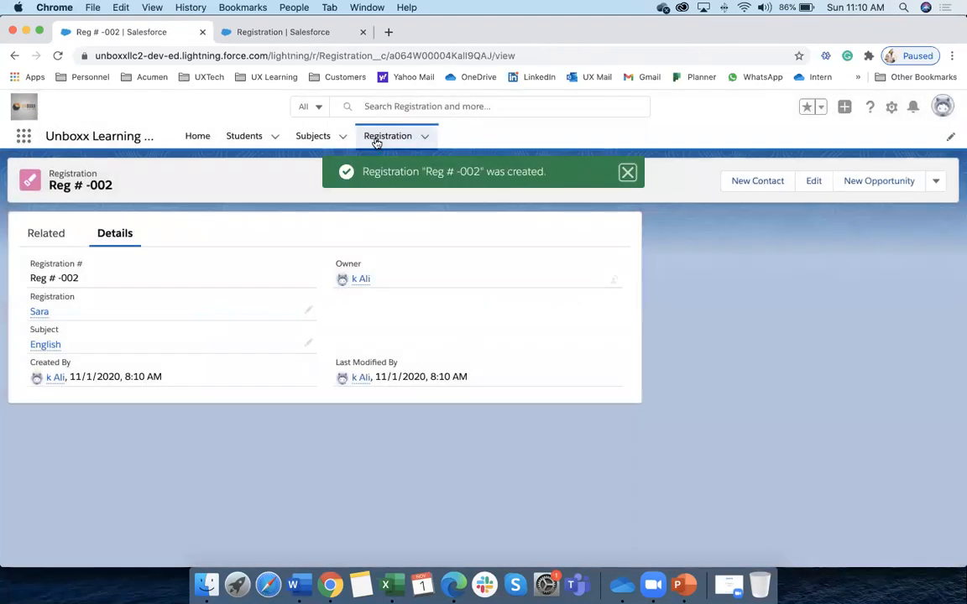
Create registration Reg # -003 linking a student to Maths, then go to the Subjects list
click(376, 143)
click(787, 180)
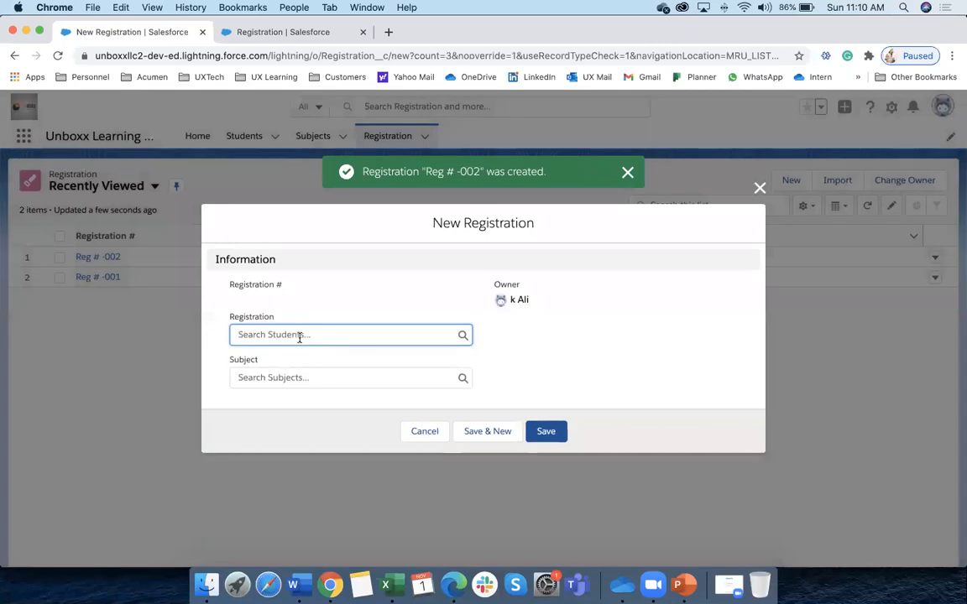
click(296, 336)
click(276, 404)
click(354, 380)
click(300, 423)
click(512, 430)
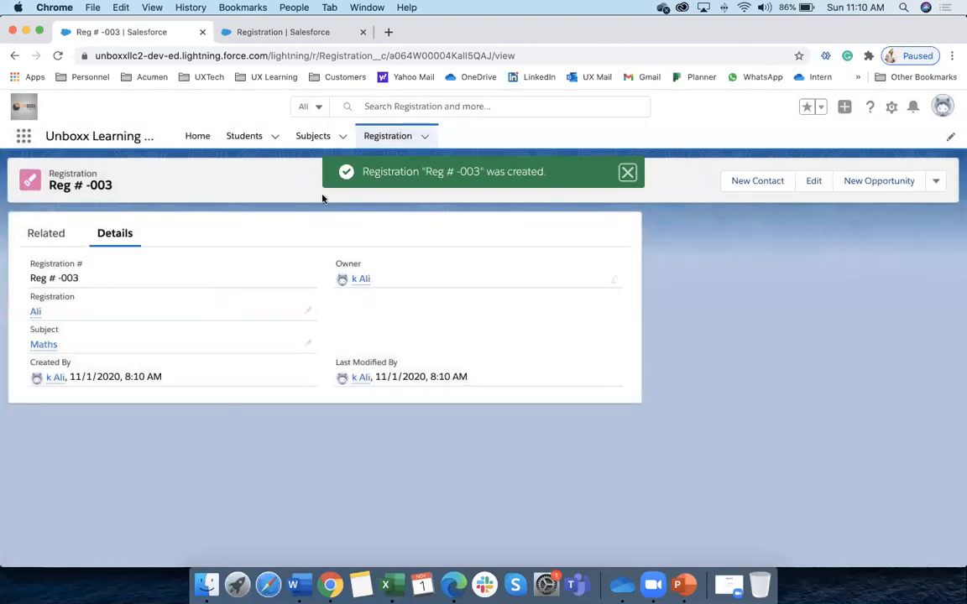
click(299, 139)
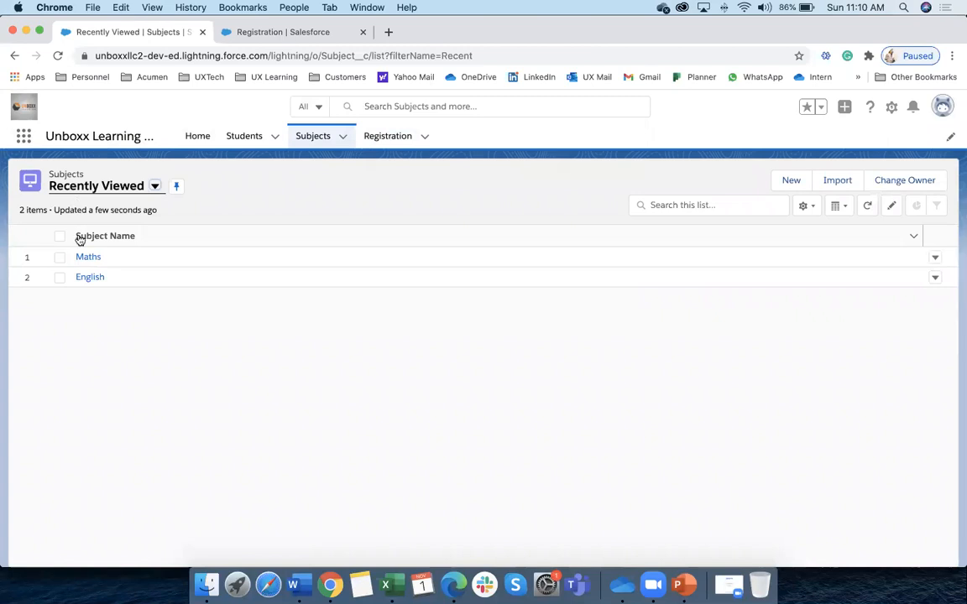
Check the Maths subject's related registrations, then return to the Registration object's Fields & Relationships
click(89, 259)
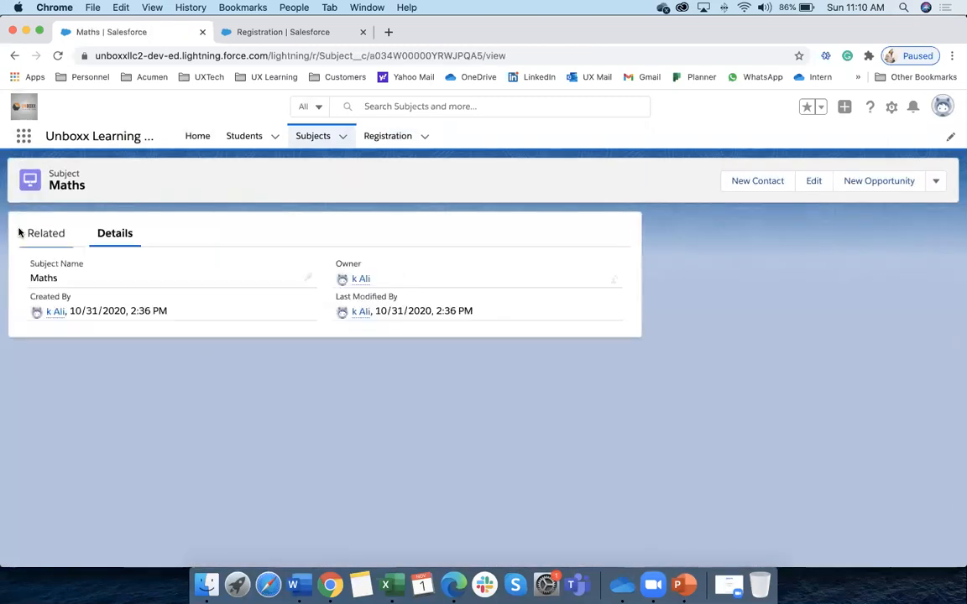
click(60, 245)
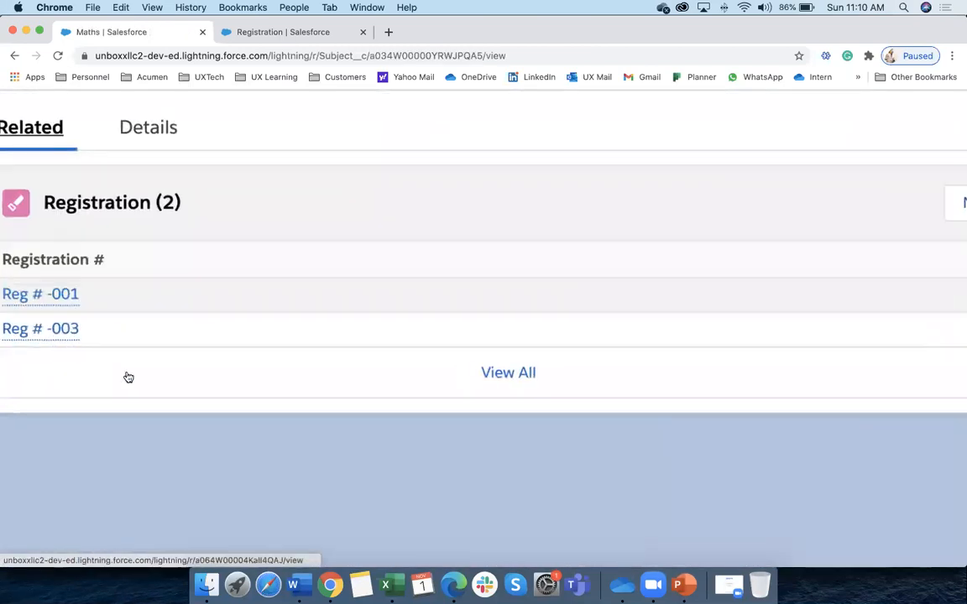
mouse_move(53, 329)
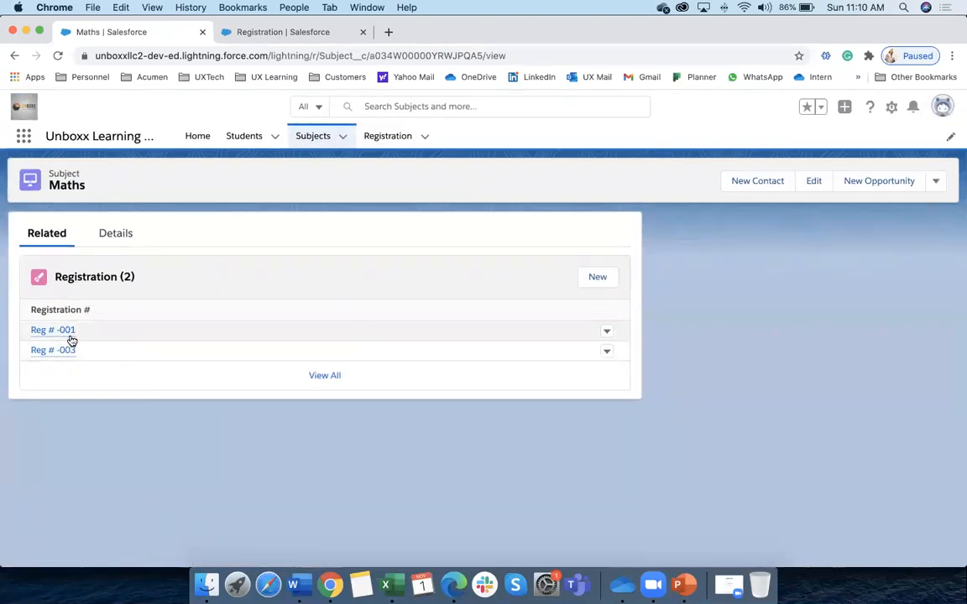
click(277, 32)
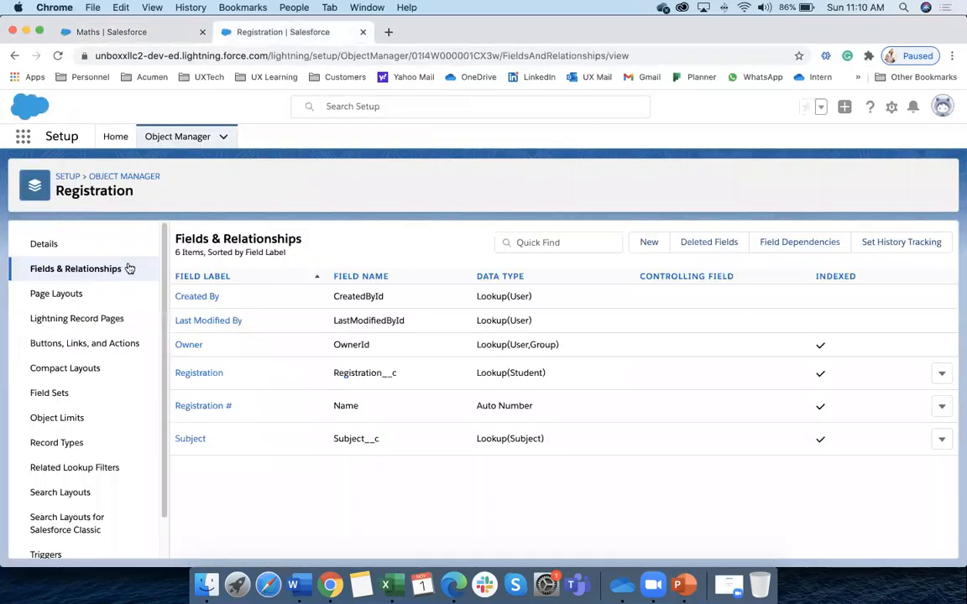
Find the Subject object in Object Manager and open its Subject Layout page layout
click(170, 137)
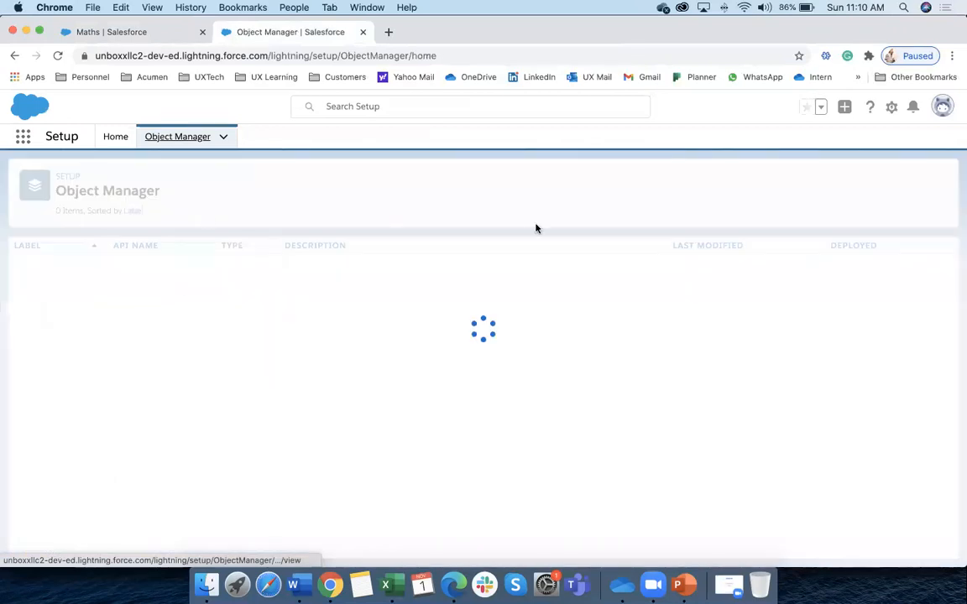
click(747, 181)
text(su)
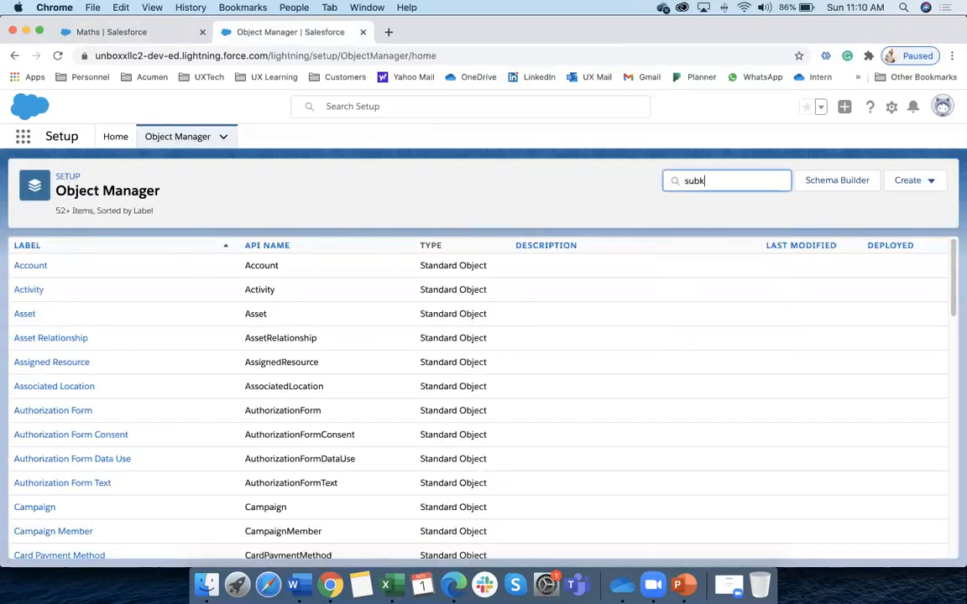
text(bject)
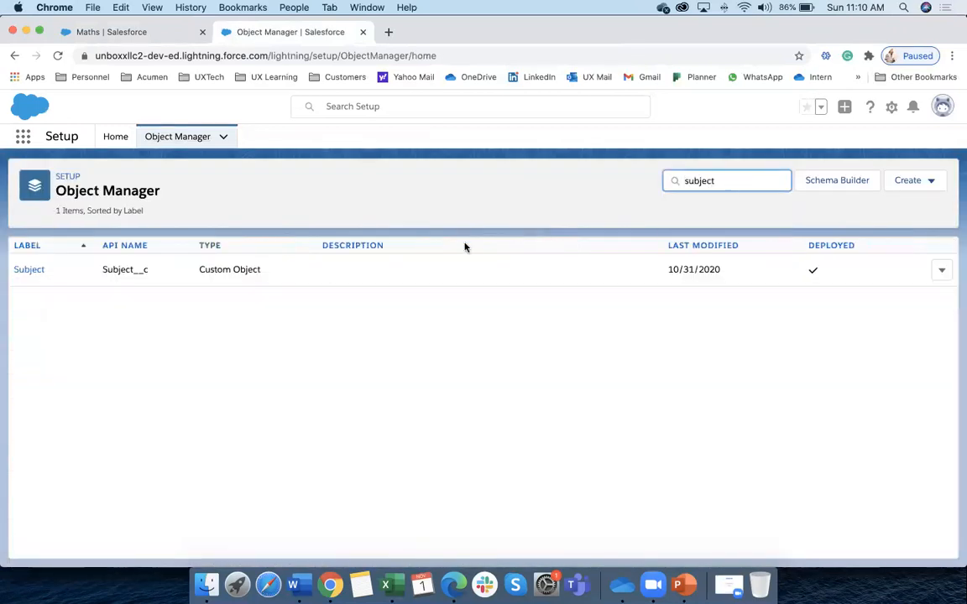
click(33, 270)
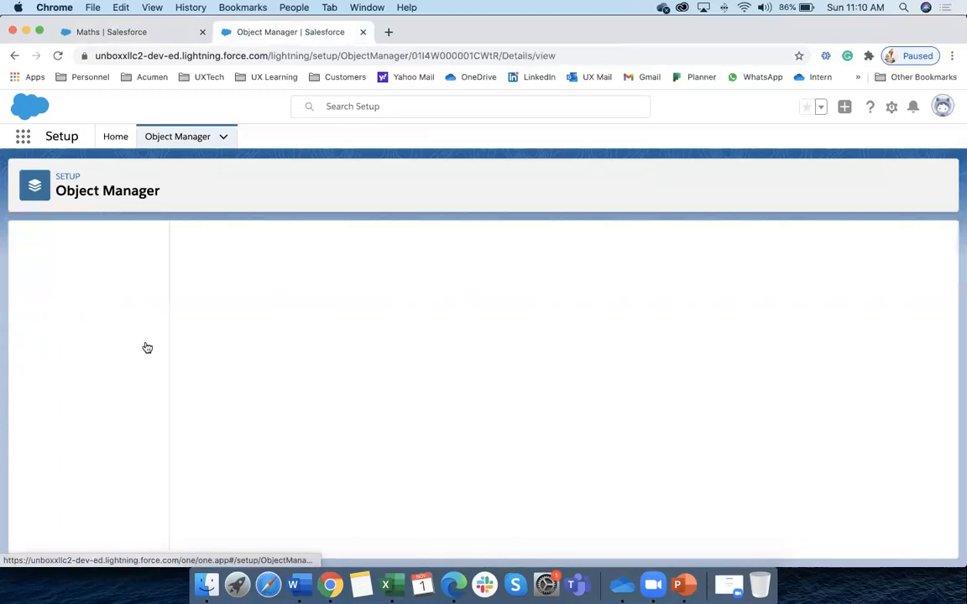
click(75, 301)
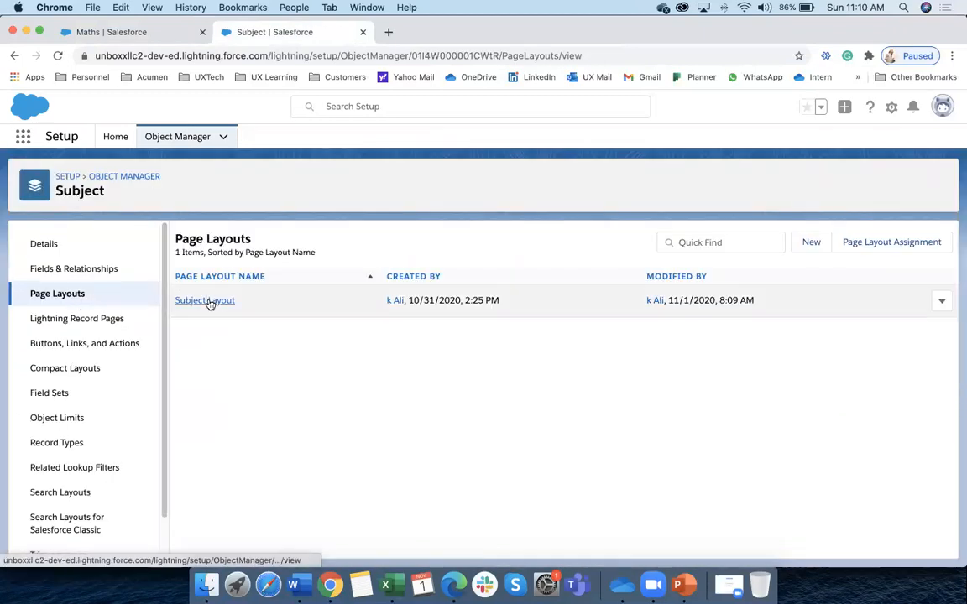
click(204, 300)
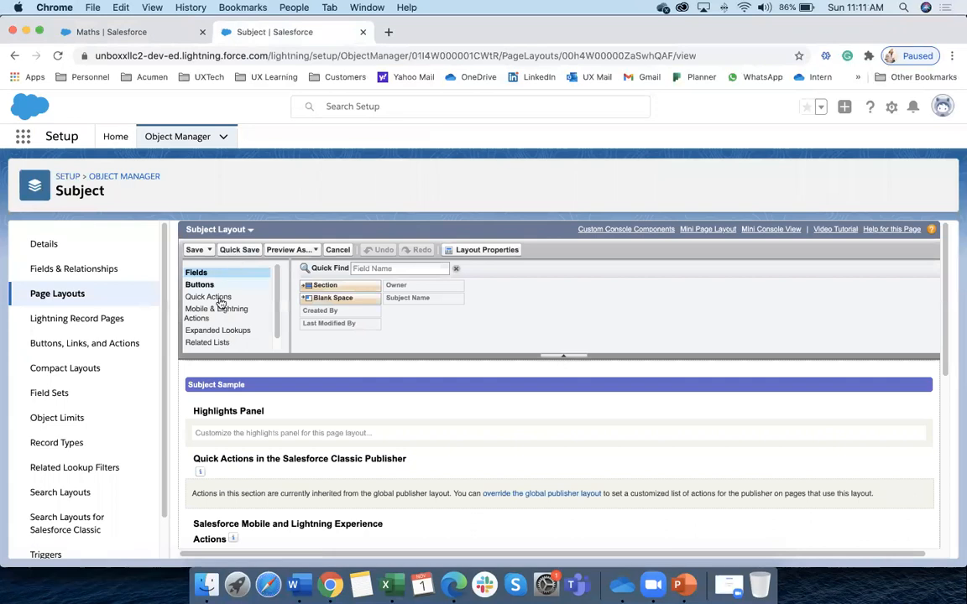
Add a Registration column to the Registration related list and save the Subject Layout
click(214, 343)
scroll(242, 443, down, 10)
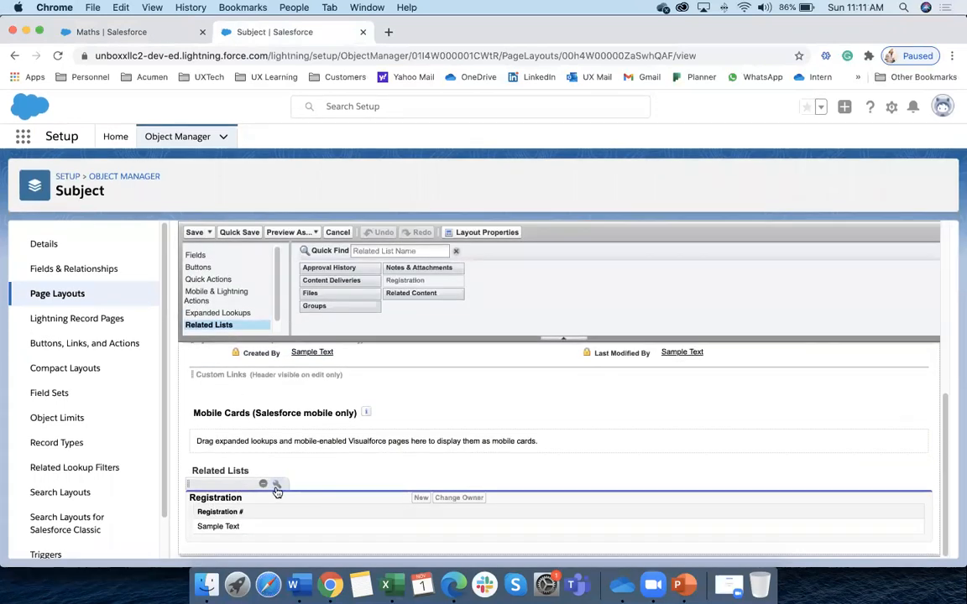
click(276, 487)
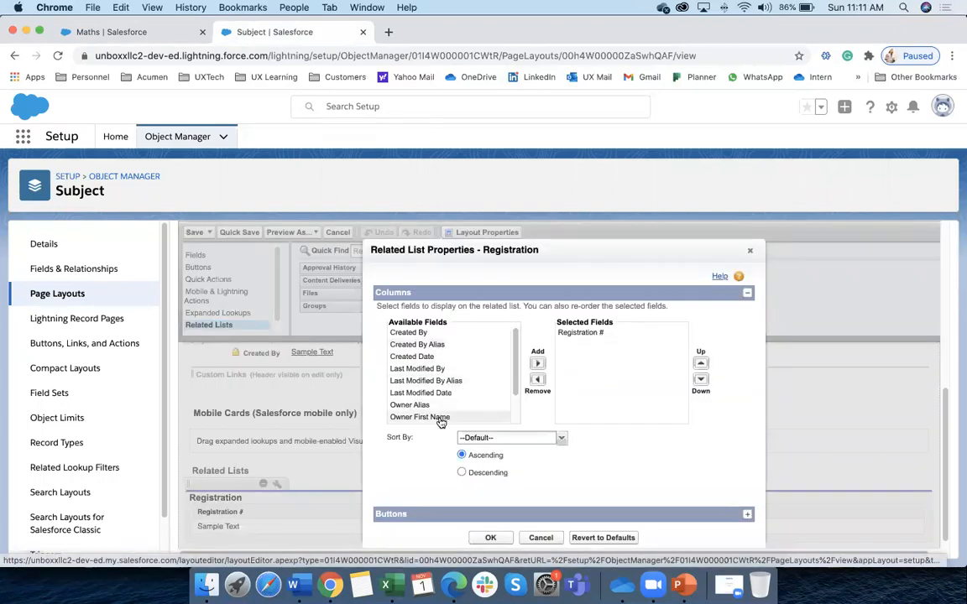
scroll(466, 396, down, 2)
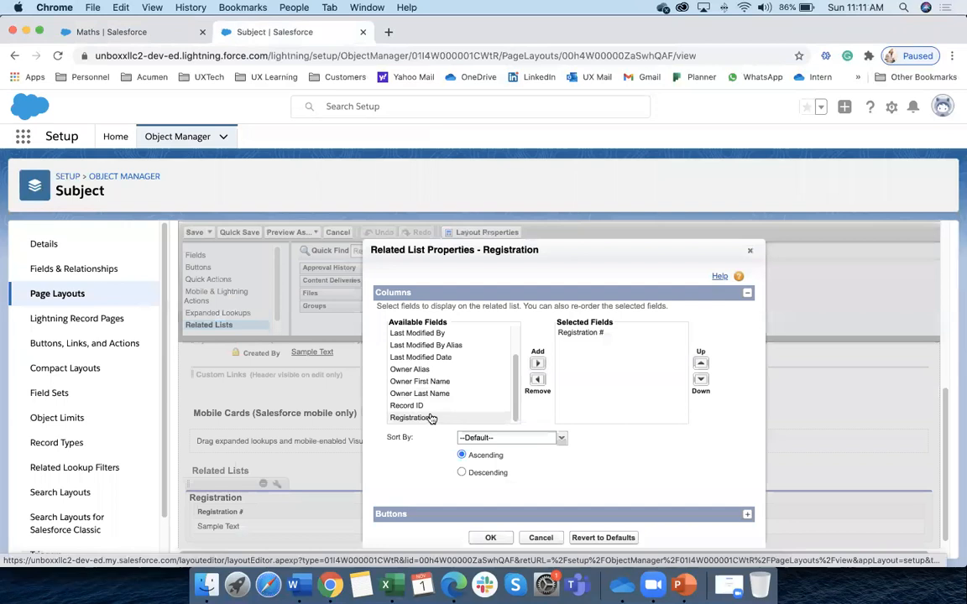
click(433, 418)
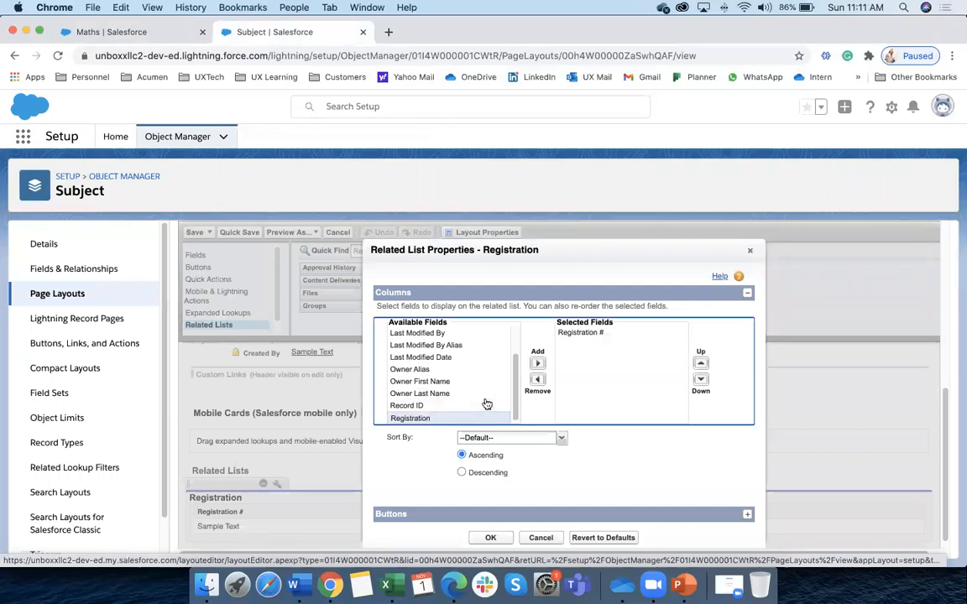
click(538, 363)
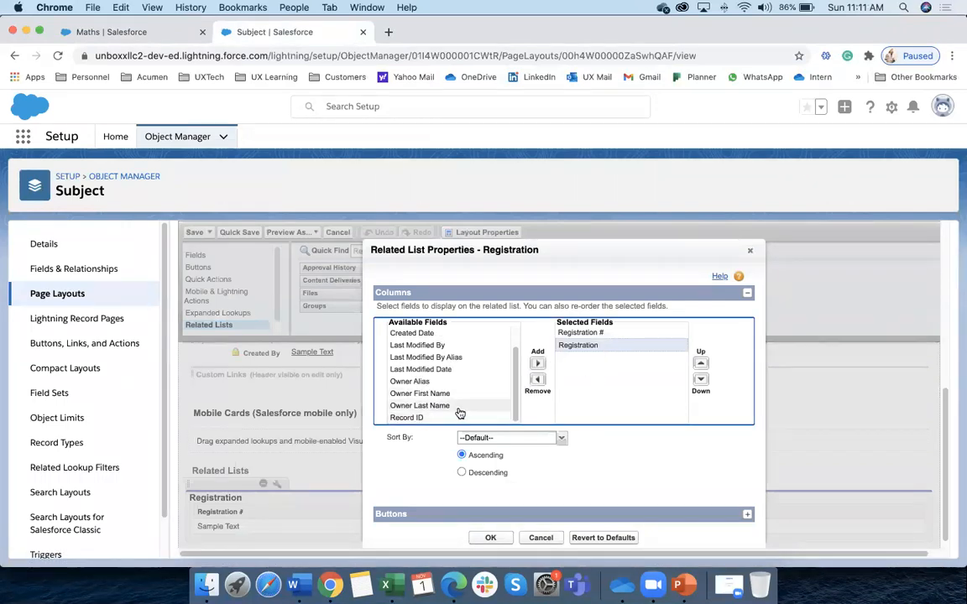
scroll(457, 388, up, 2)
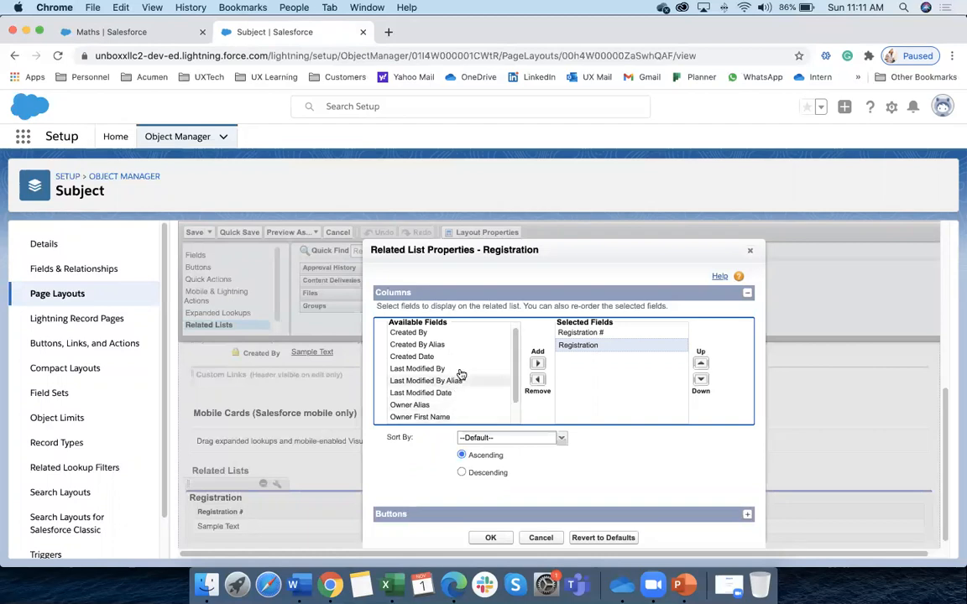
click(490, 538)
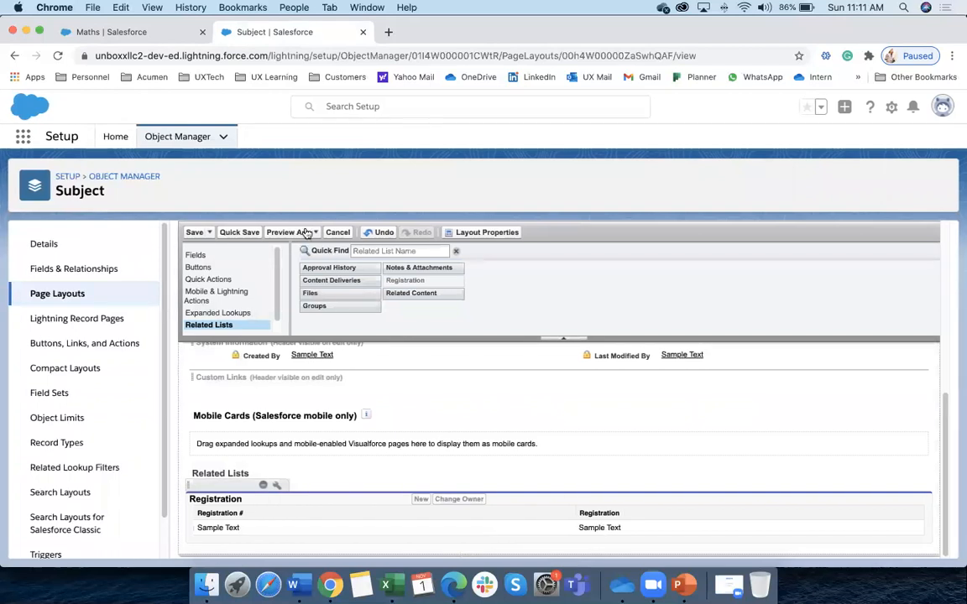
click(197, 233)
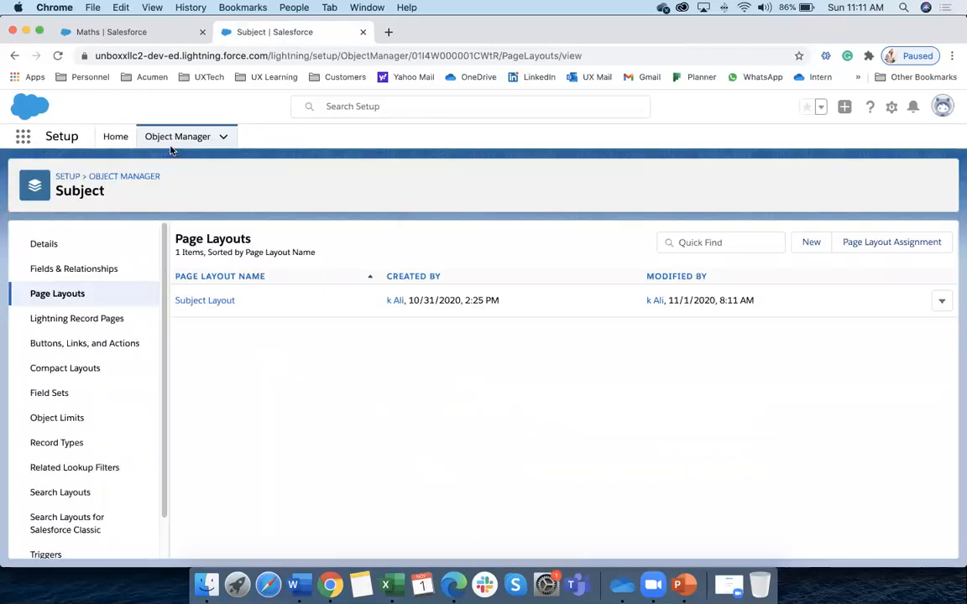
click(126, 32)
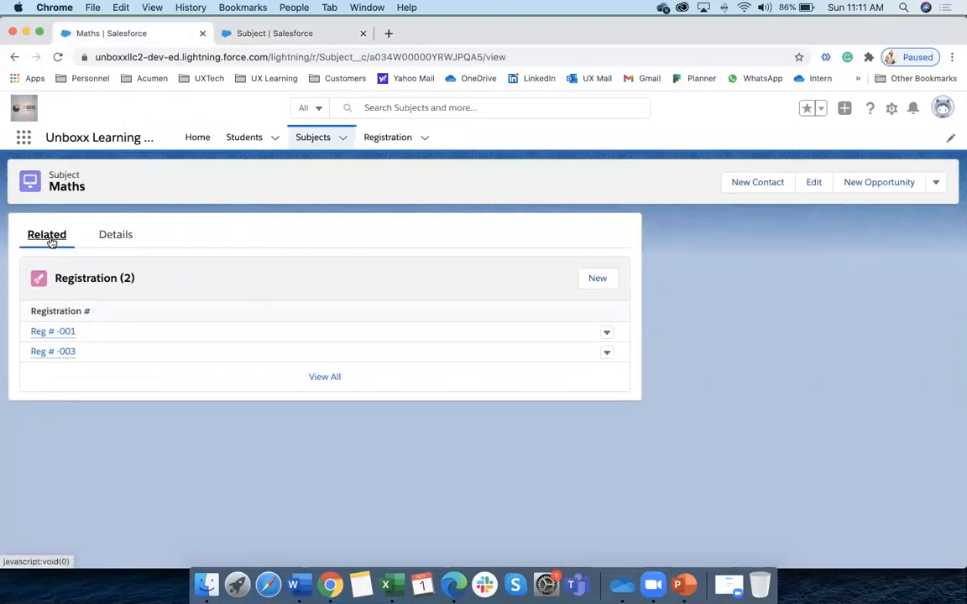
Reopen Maths and view its registrations, each now showing the student beside Reg # -001 and -003
click(317, 139)
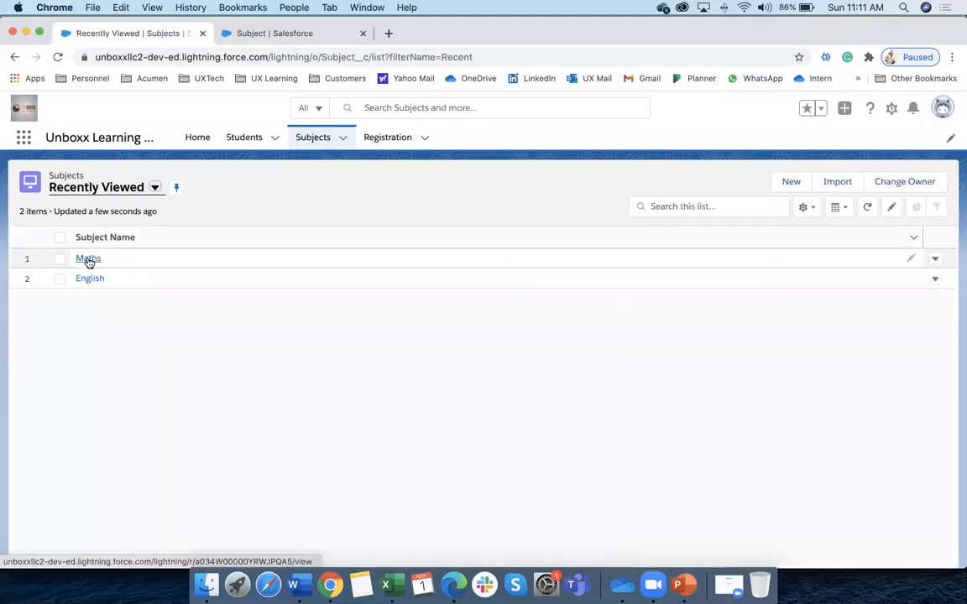
click(87, 260)
click(52, 238)
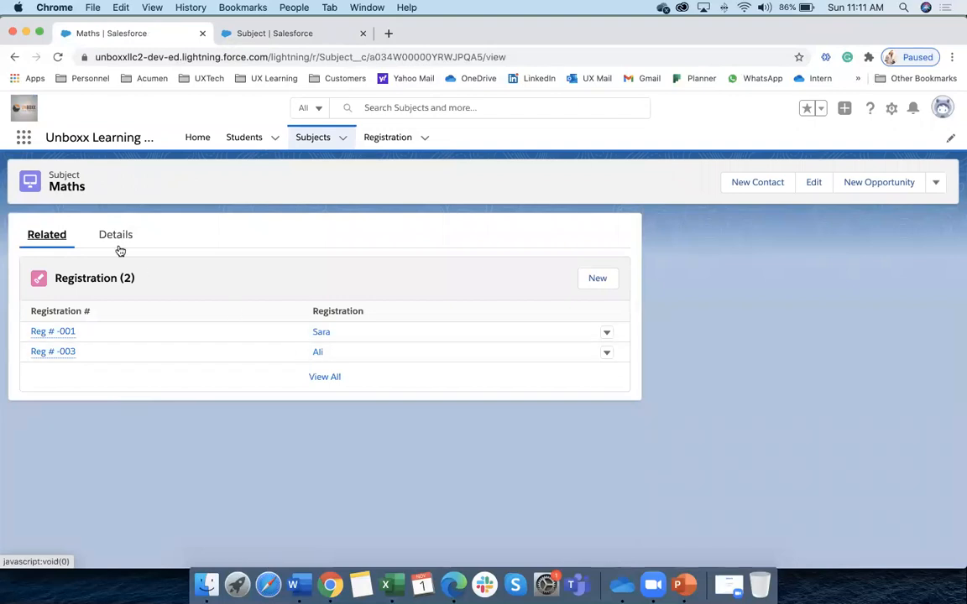
click(293, 151)
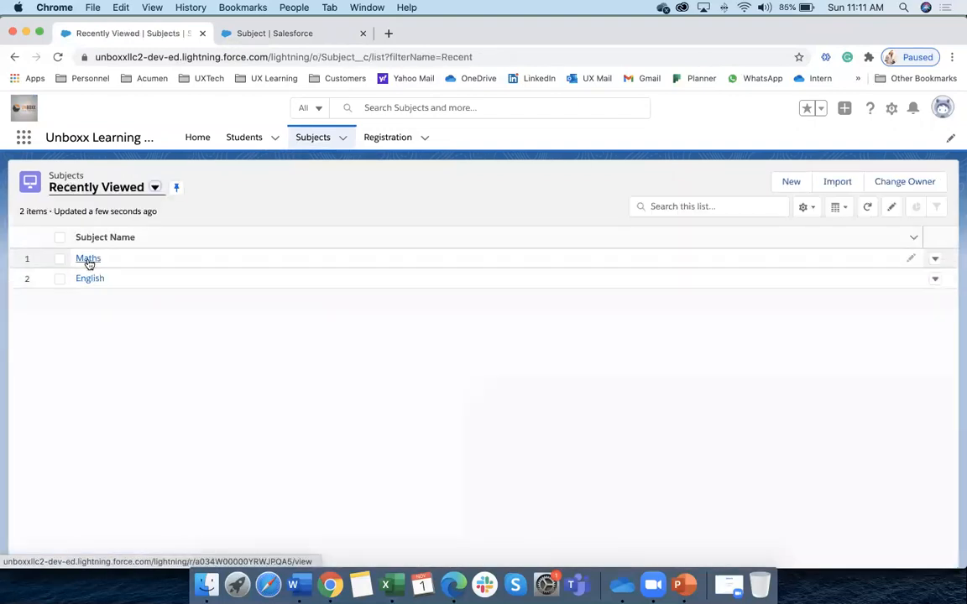
click(87, 260)
click(47, 238)
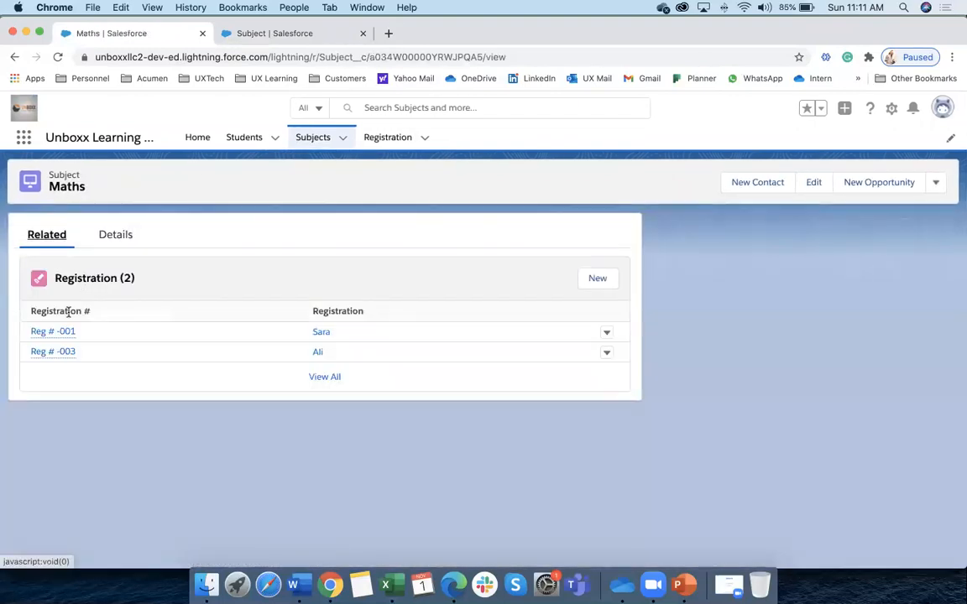
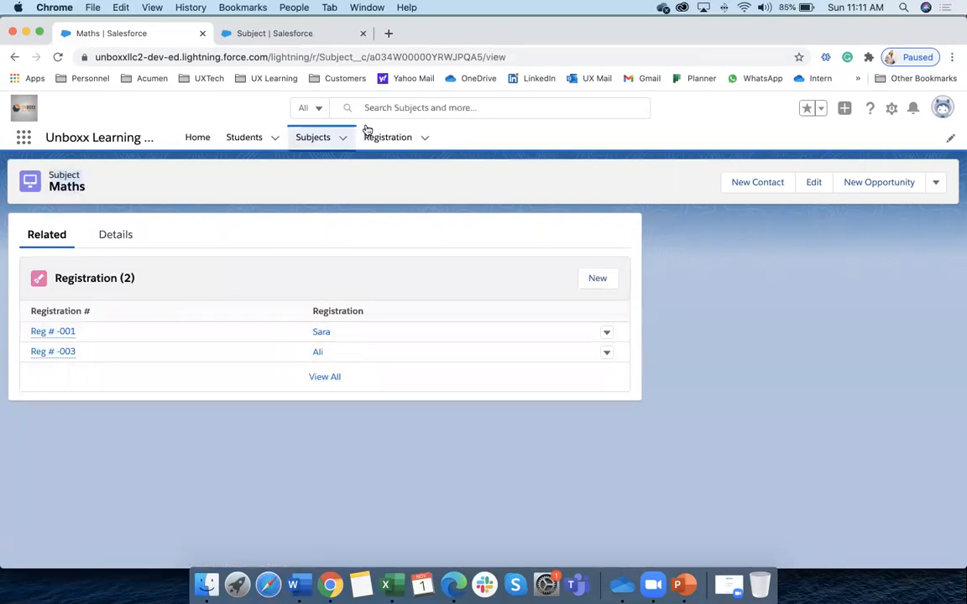
Open the first student's record and view its Registration related list of registration numbers
click(244, 141)
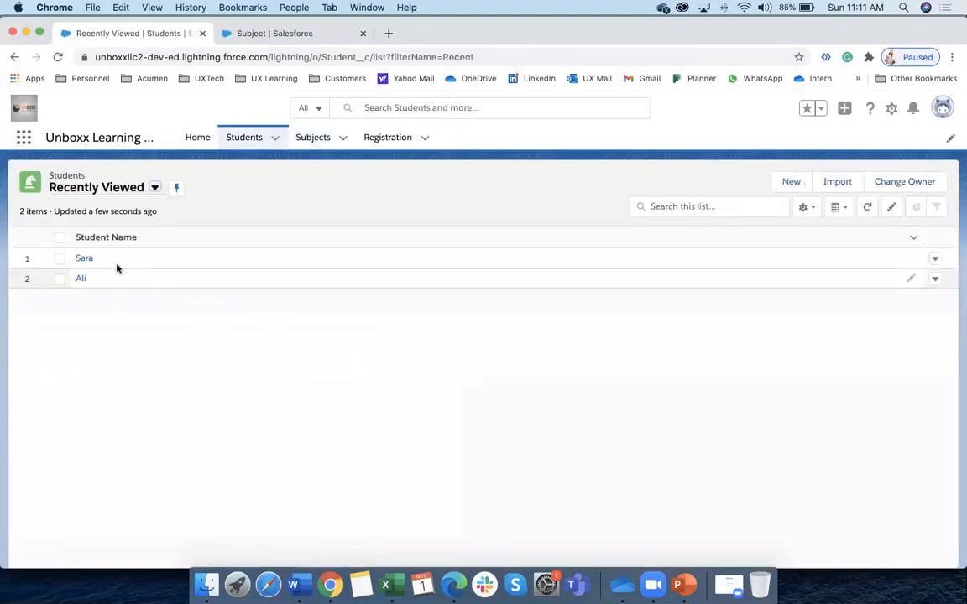
click(85, 260)
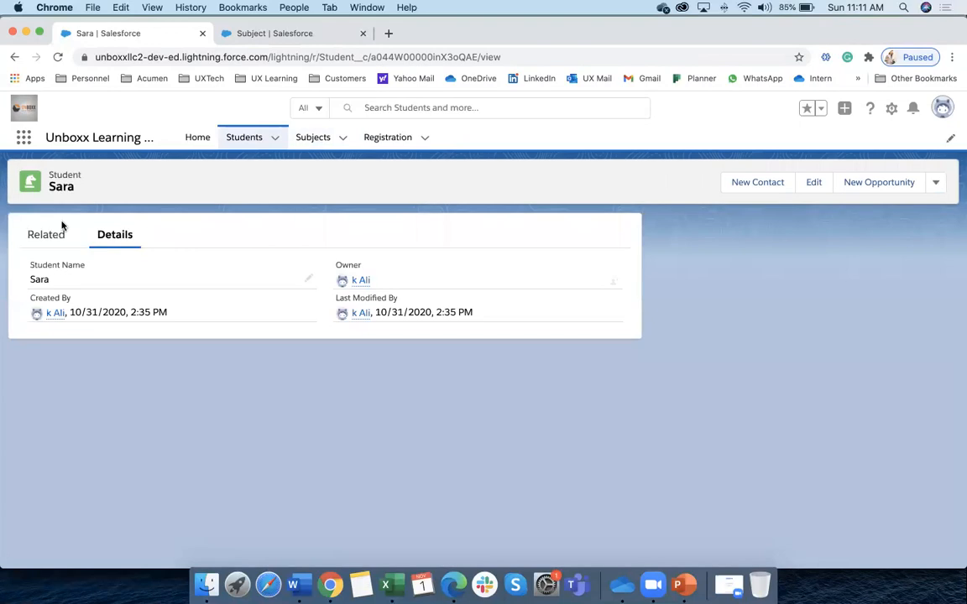
click(51, 239)
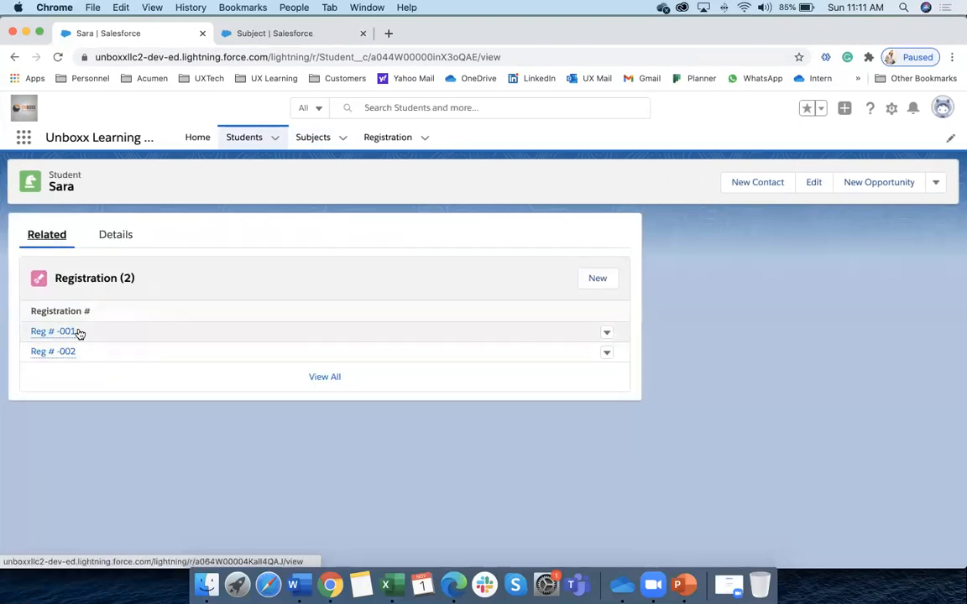
scroll(147, 410, up, 3)
scroll(202, 481, down, 3)
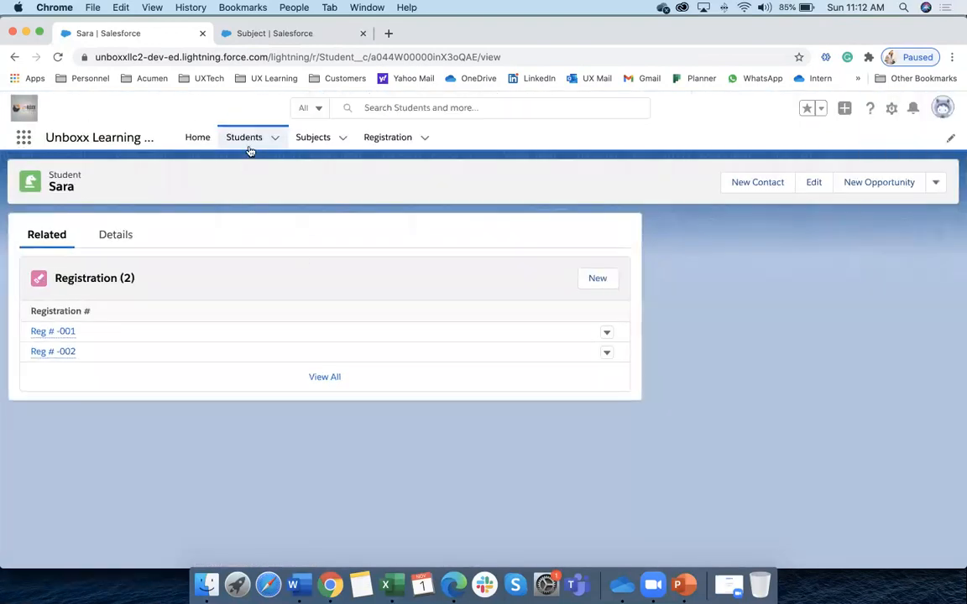
Find the Student object in Object Manager and open its Student Layout page layout
click(287, 33)
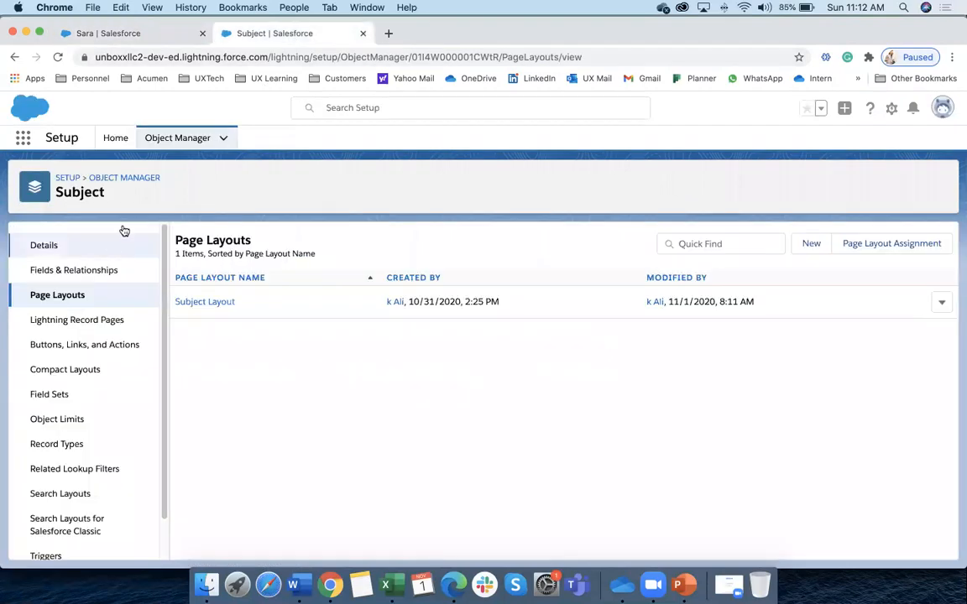
click(187, 139)
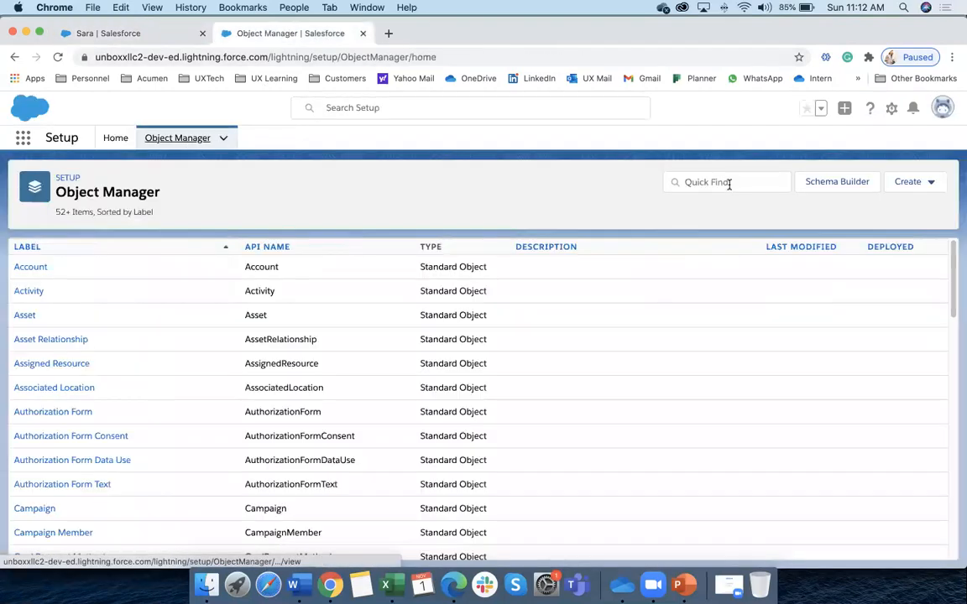
click(730, 183)
text(student)
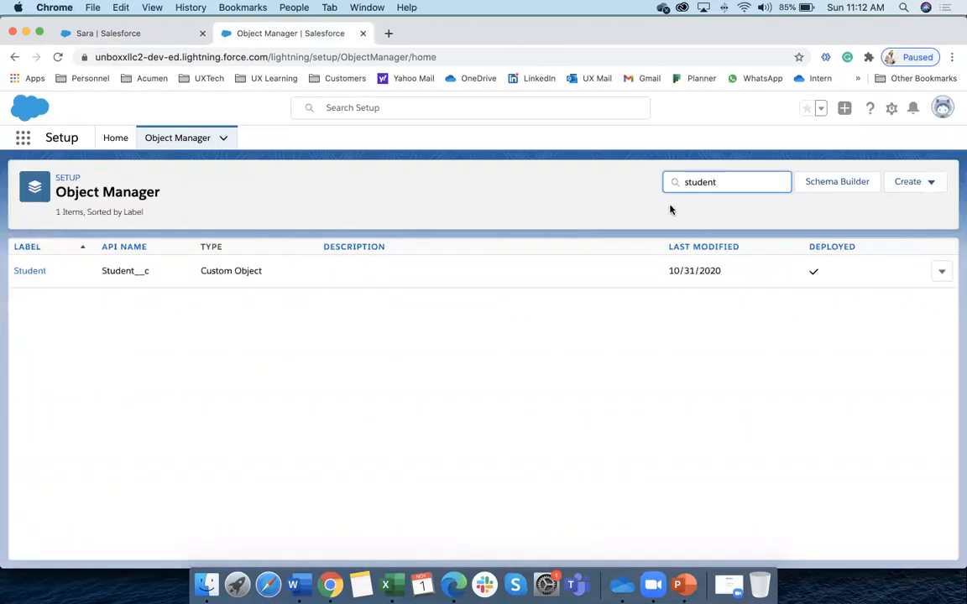
click(40, 274)
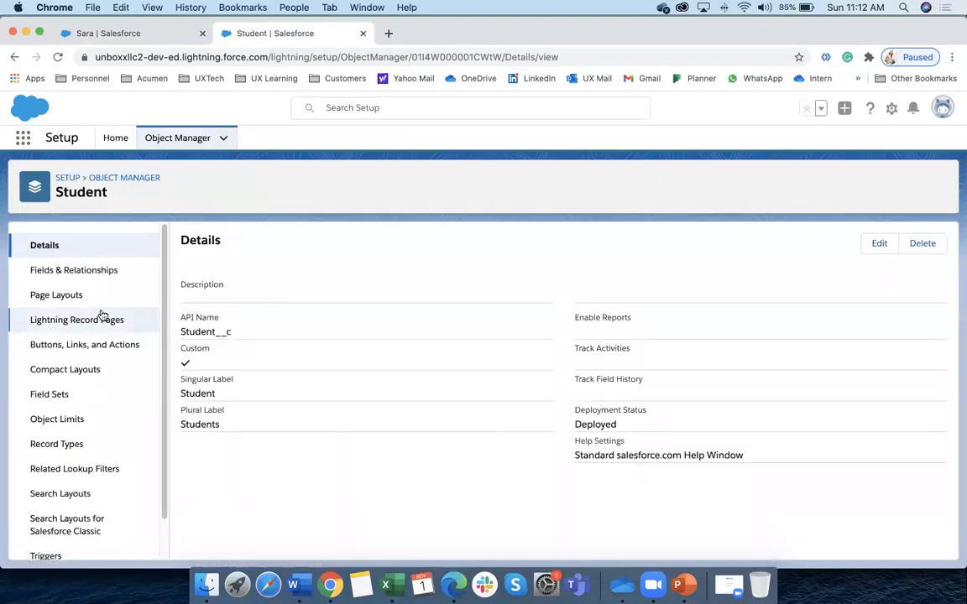
click(134, 294)
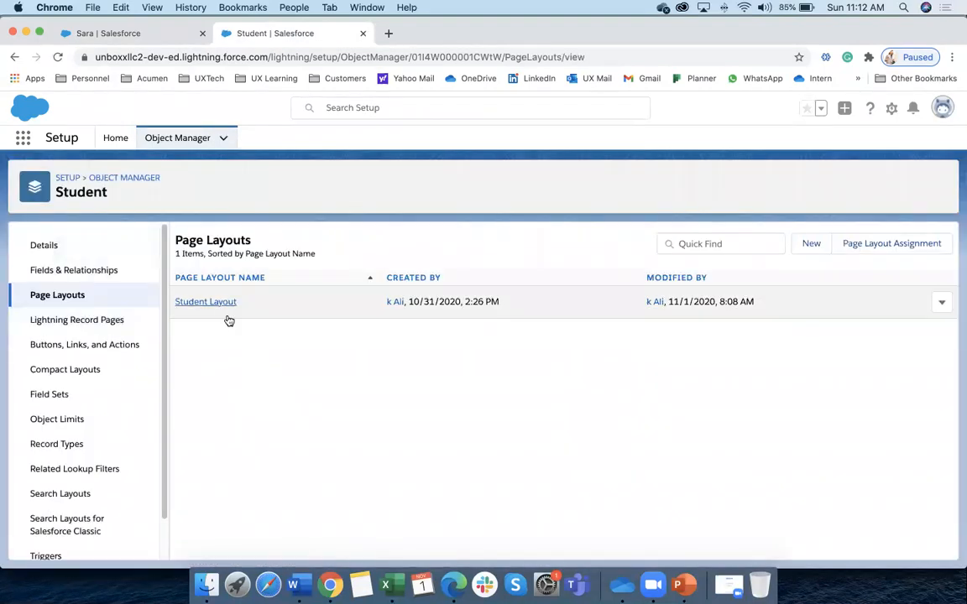
click(225, 304)
Add a Subject column to the Registration related list and save the Student Layout
click(210, 345)
scroll(252, 420, down, 10)
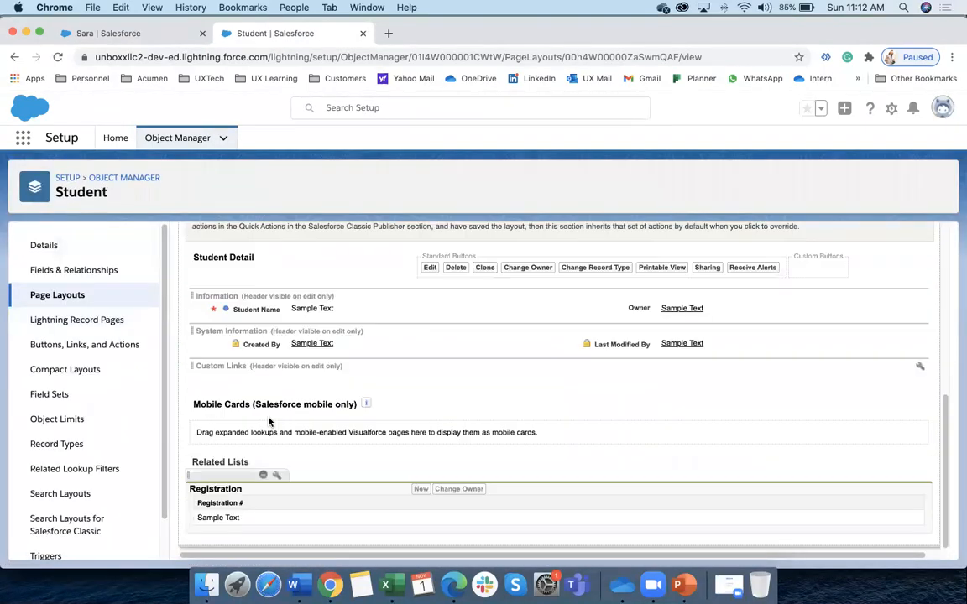
click(277, 485)
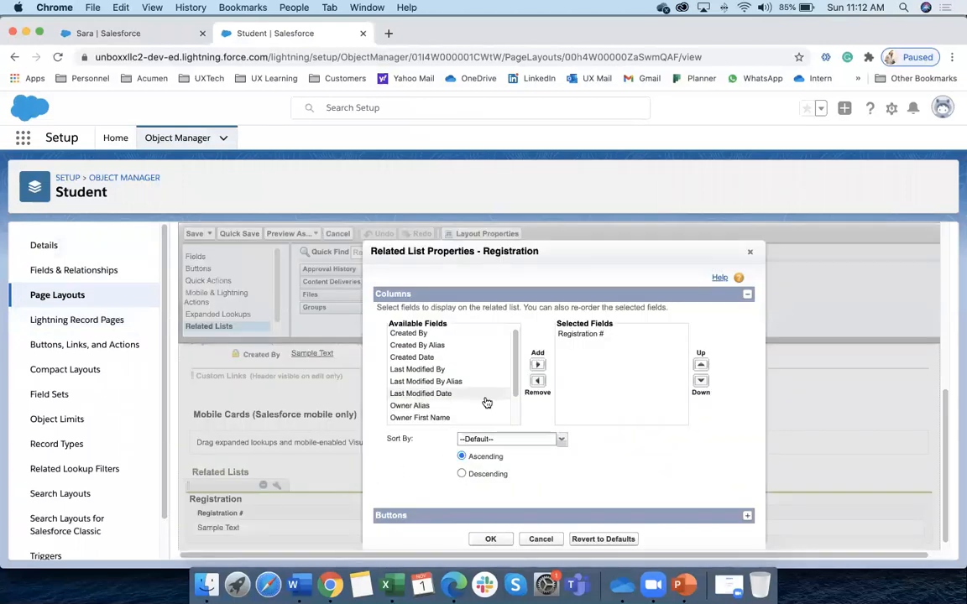
scroll(485, 401, down, 3)
click(458, 420)
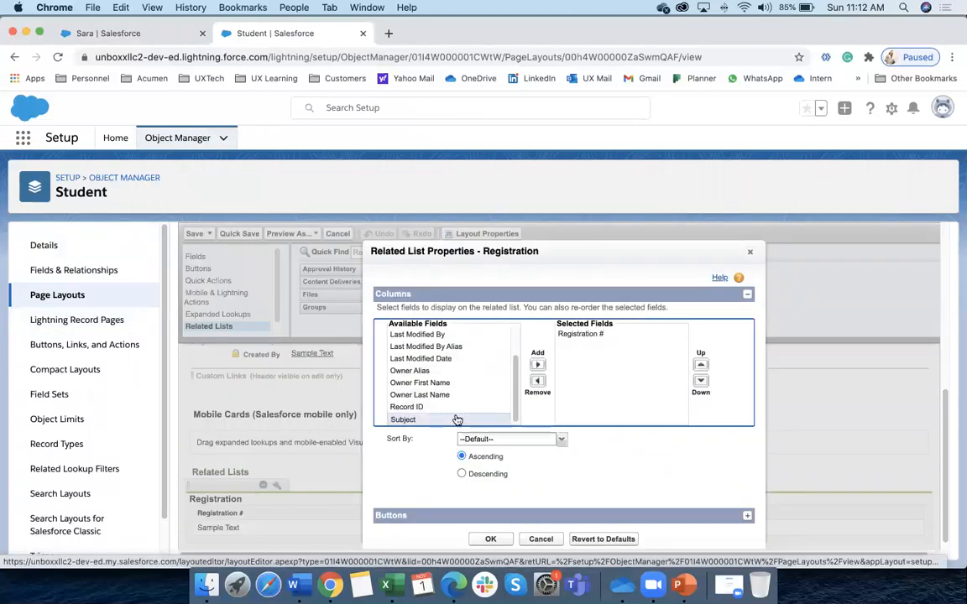
click(538, 365)
click(490, 539)
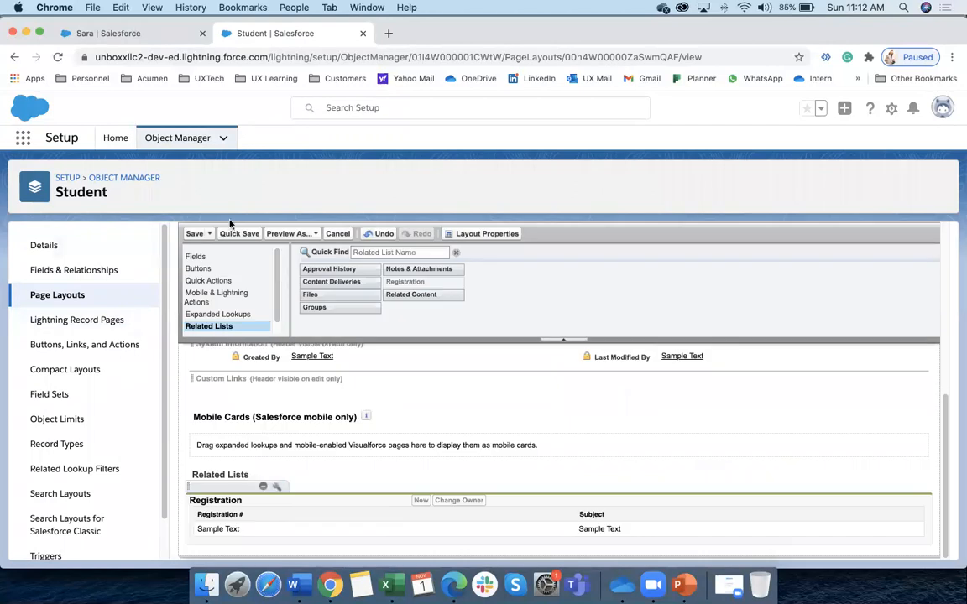
click(194, 235)
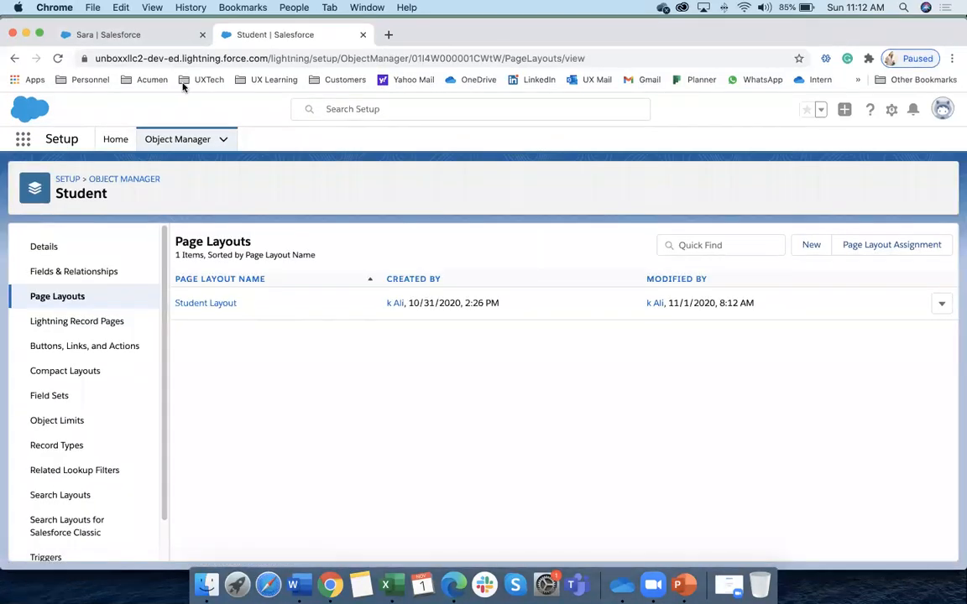
click(132, 34)
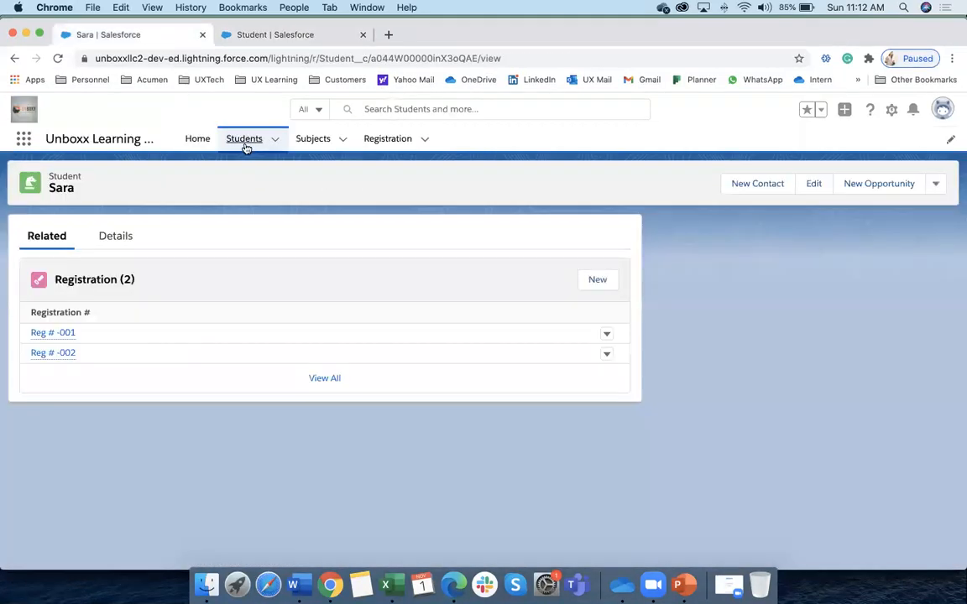
Reopen the first student's record, whose registrations now list subjects Maths and English
click(244, 139)
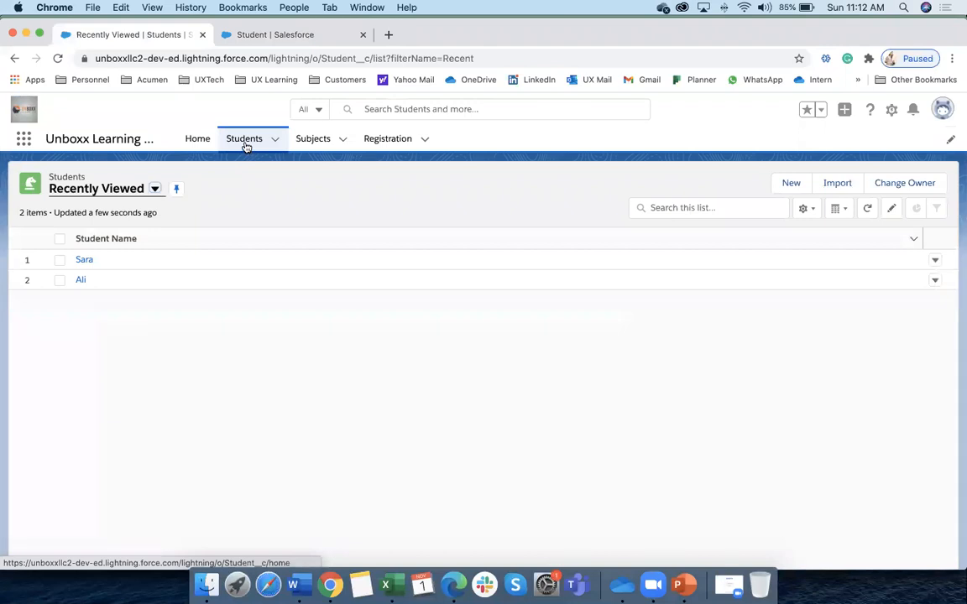
click(84, 260)
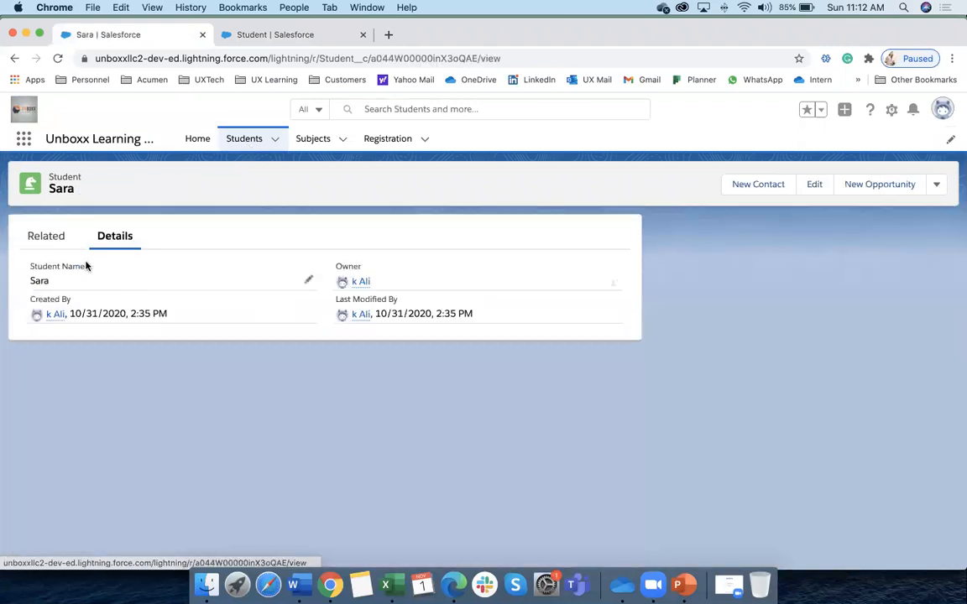
click(47, 238)
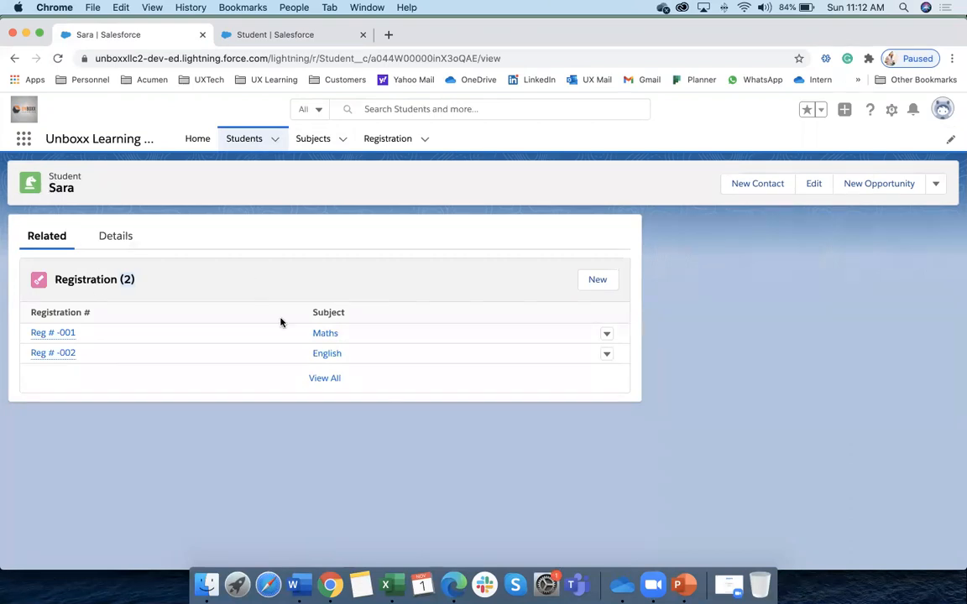
Open the Maths subject record and view its two registrations with linked students
click(313, 143)
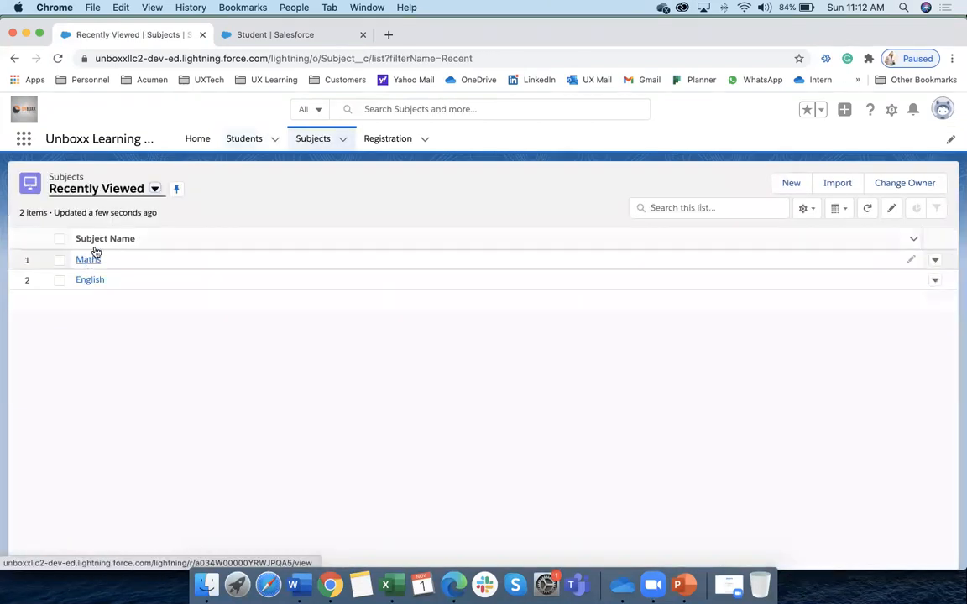
click(87, 258)
click(111, 239)
click(46, 237)
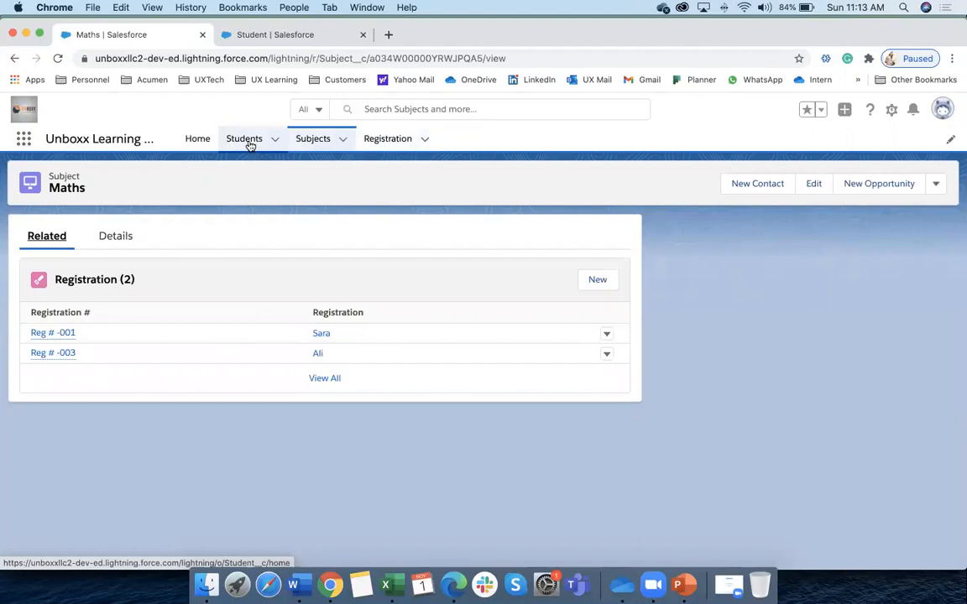
Show the Recently Viewed Registration list with Reg # -001, -002 and -003
click(388, 140)
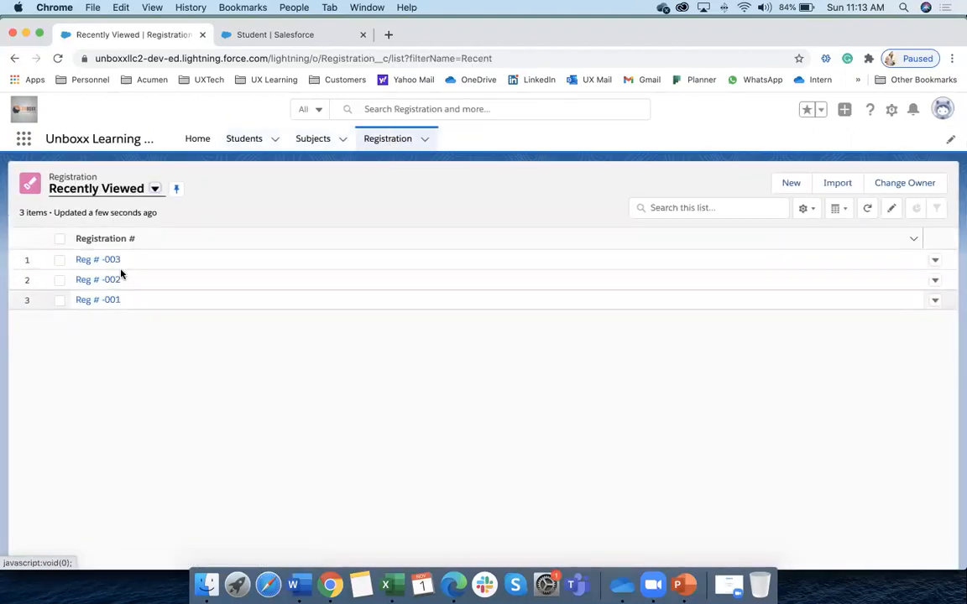
click(243, 144)
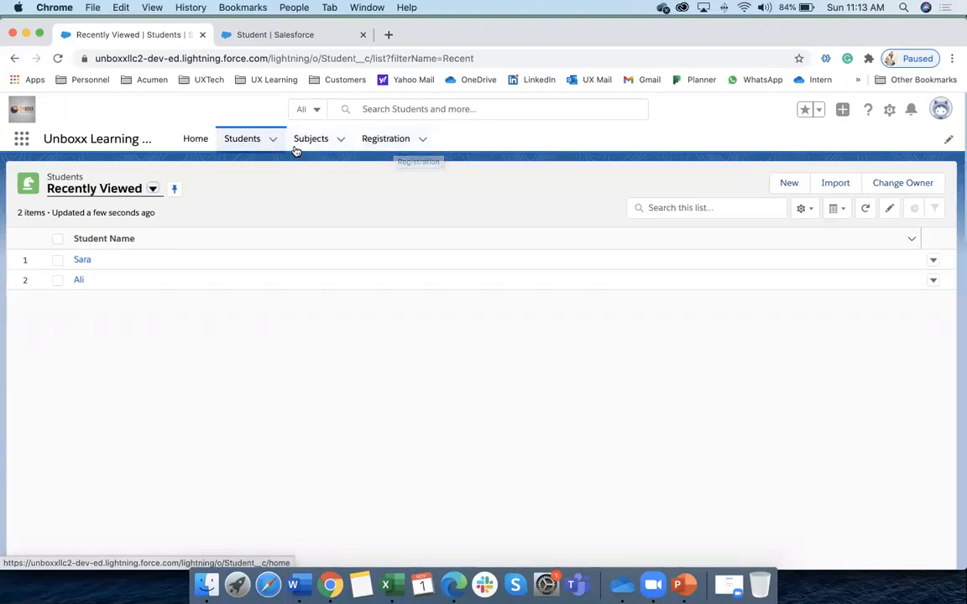
click(382, 143)
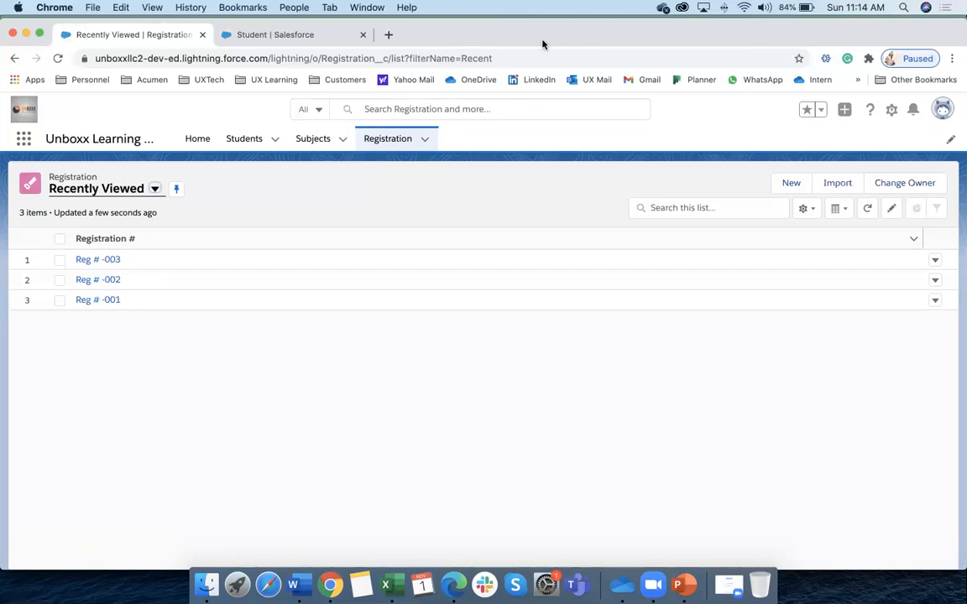
scroll(436, 469, up, 2)
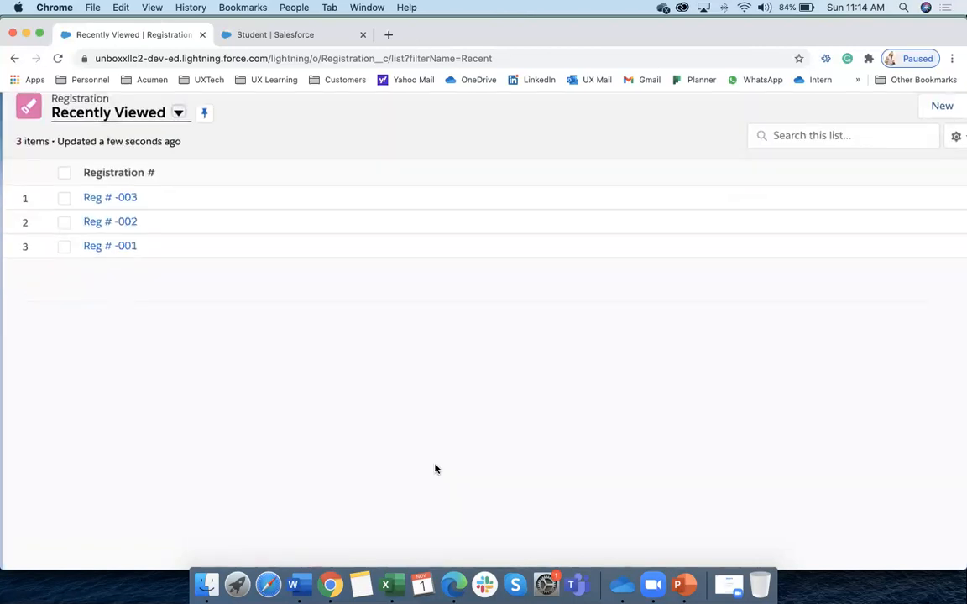
scroll(436, 469, down, 2)
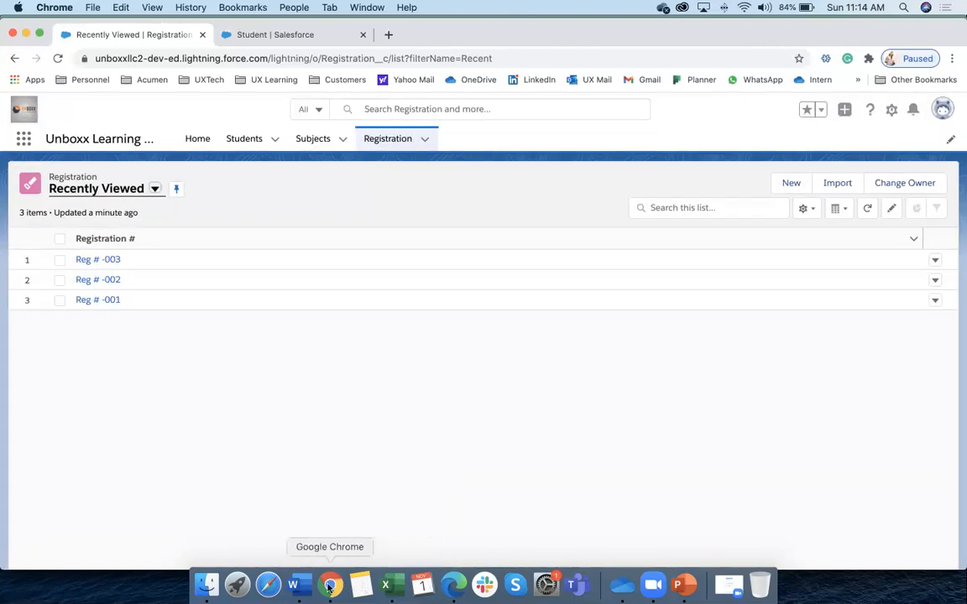
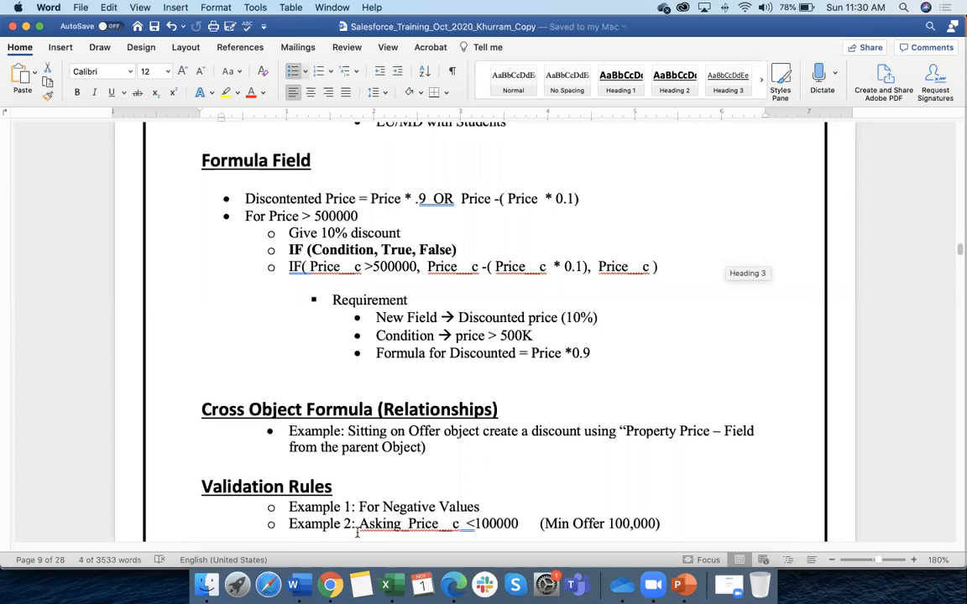
Open the Unboxx Properties records list through the App Launcher's View All
click(332, 586)
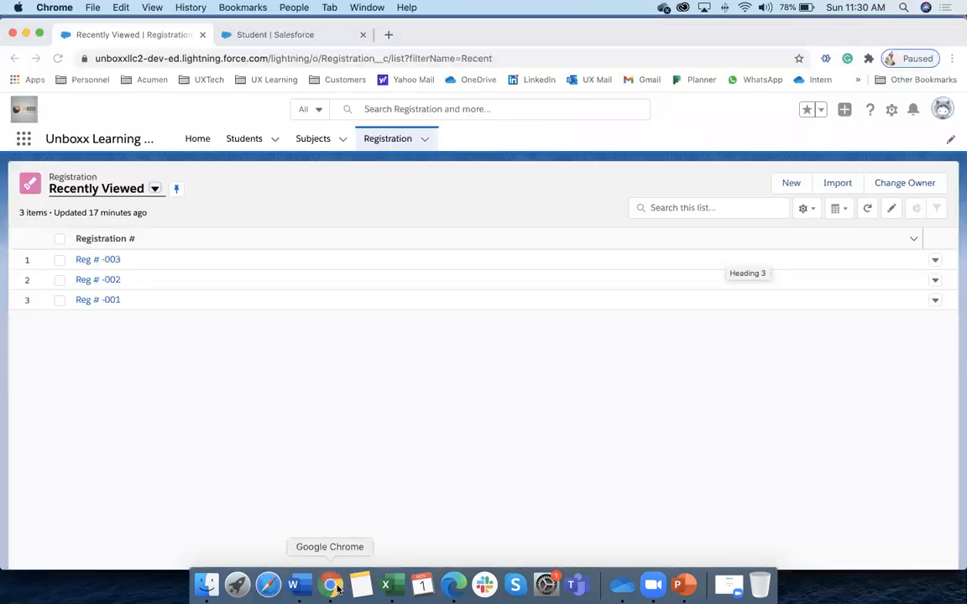
click(243, 140)
click(23, 138)
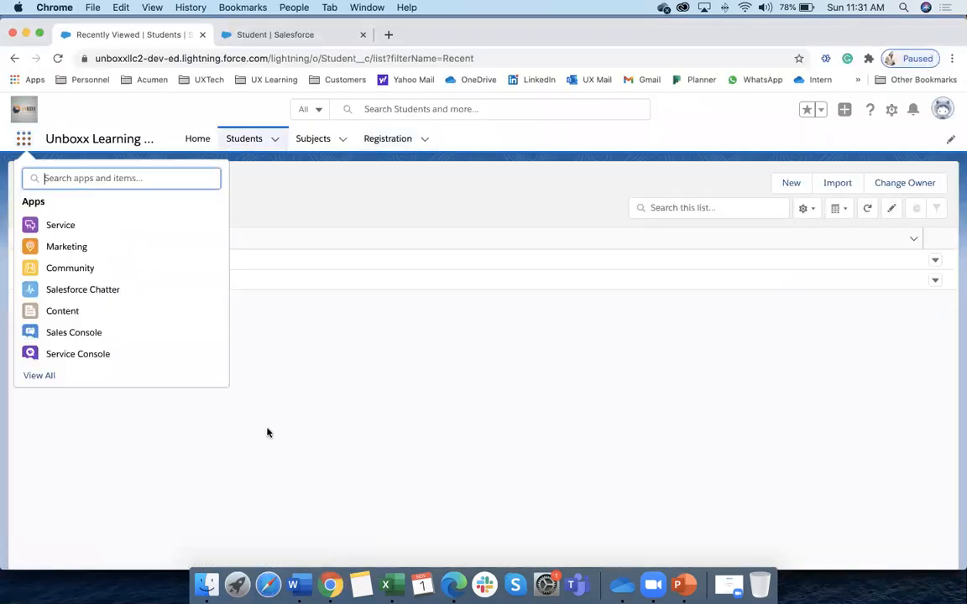
click(50, 379)
scroll(563, 490, down, 5)
click(504, 388)
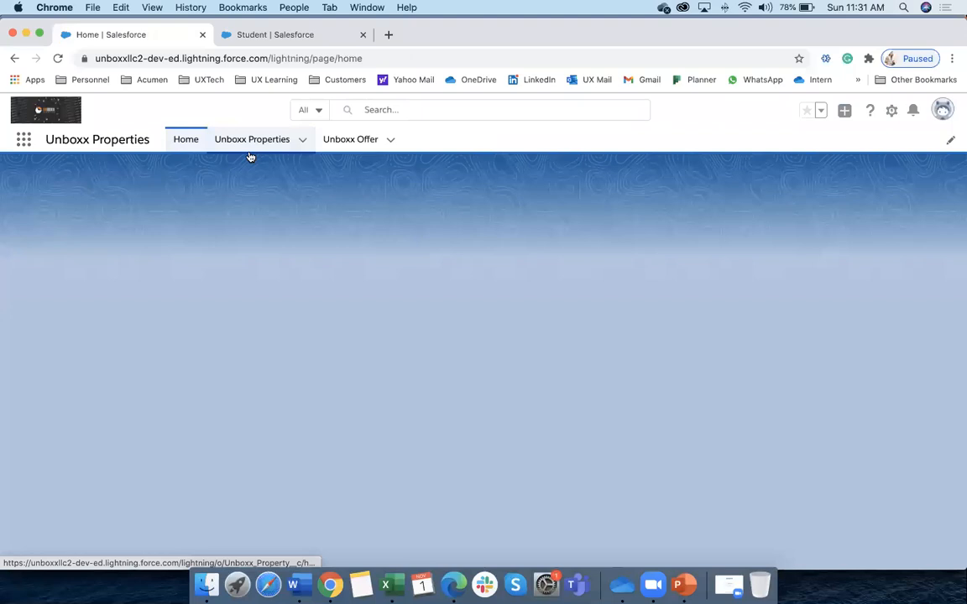
click(250, 144)
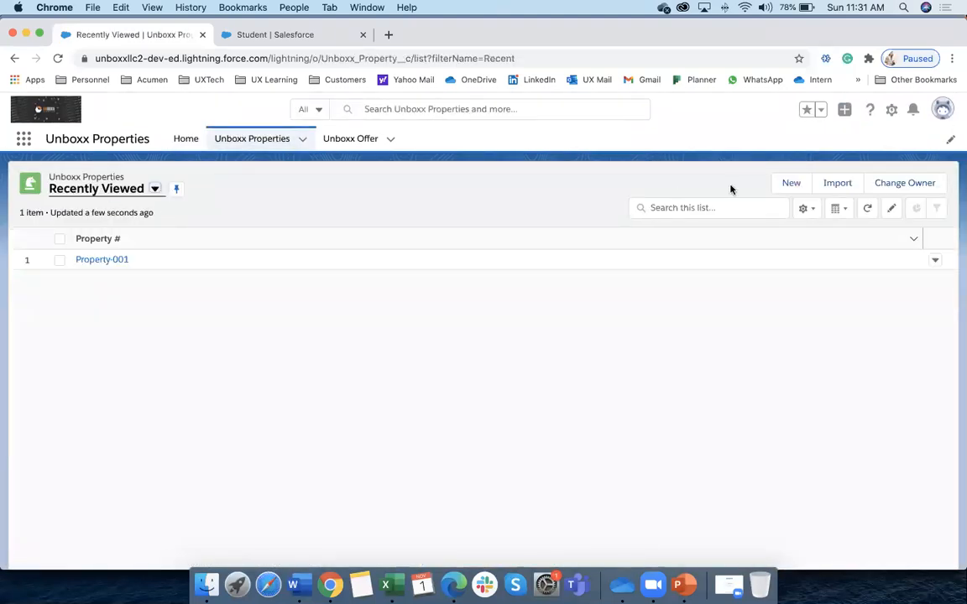
Start a new Unboxx Property record, cancel it, and go back to the Setup tab
click(791, 183)
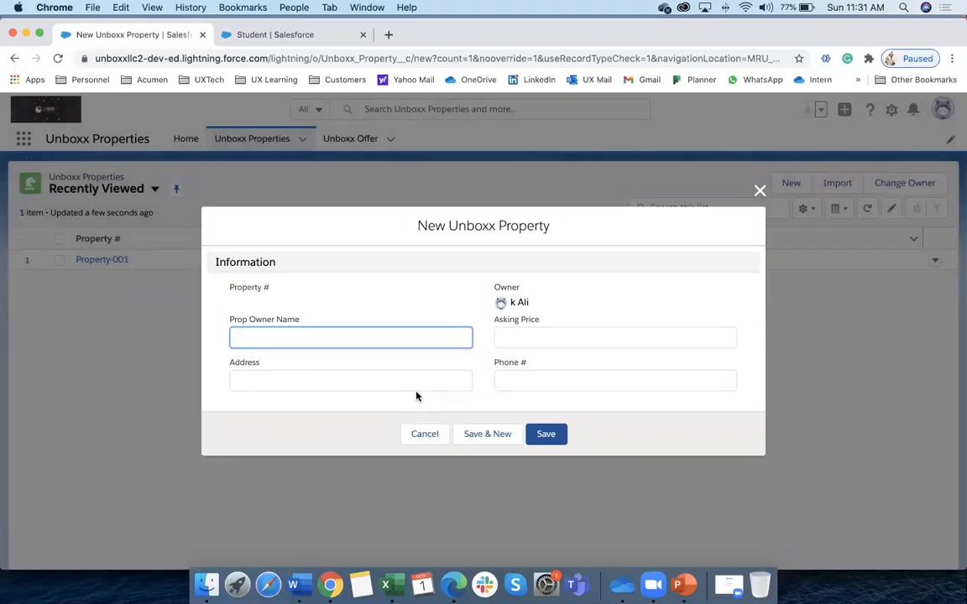
click(425, 433)
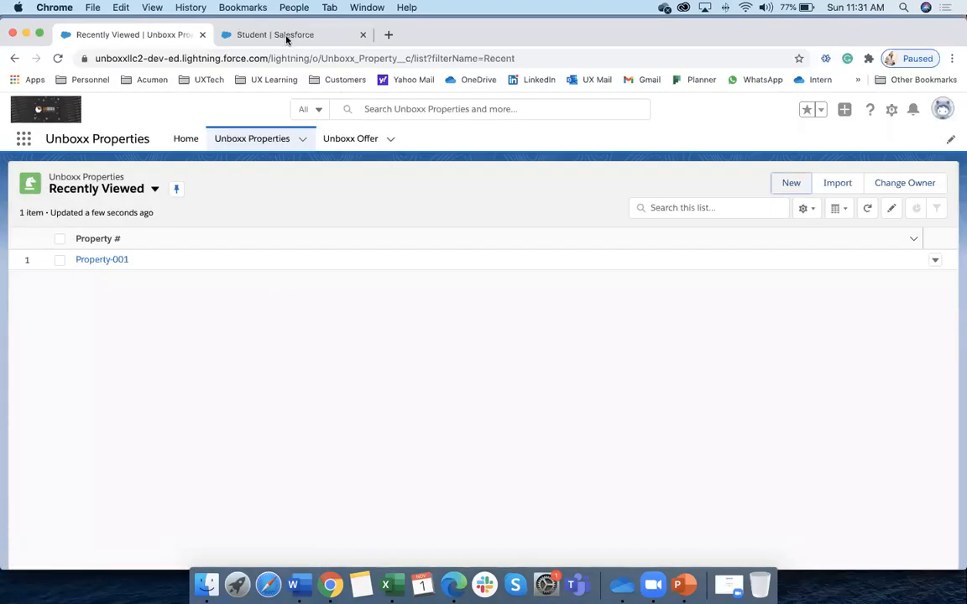
click(281, 34)
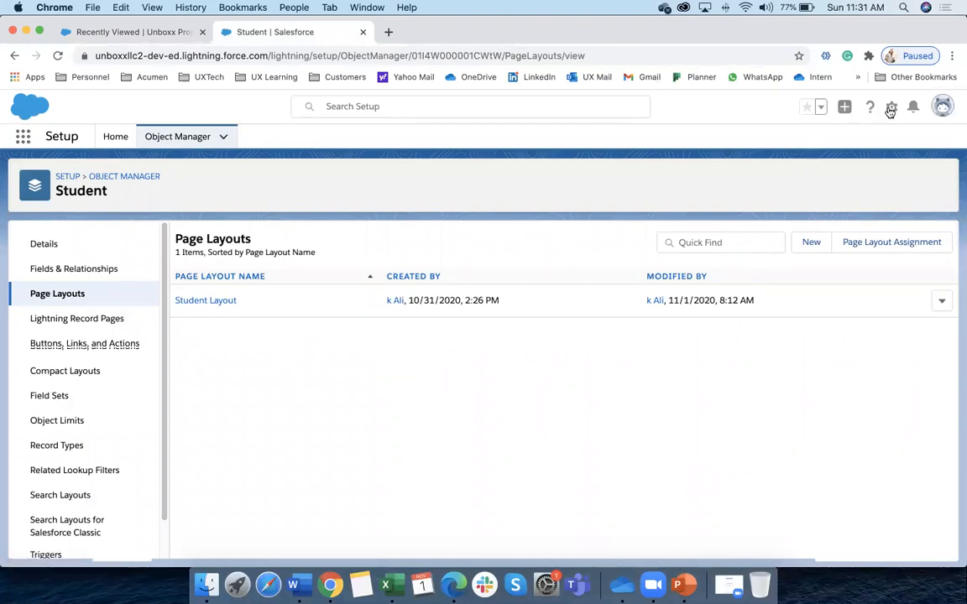
Find Unboxx Property in Object Manager with 'prope' and start a new field under Fields & Relationships
click(178, 136)
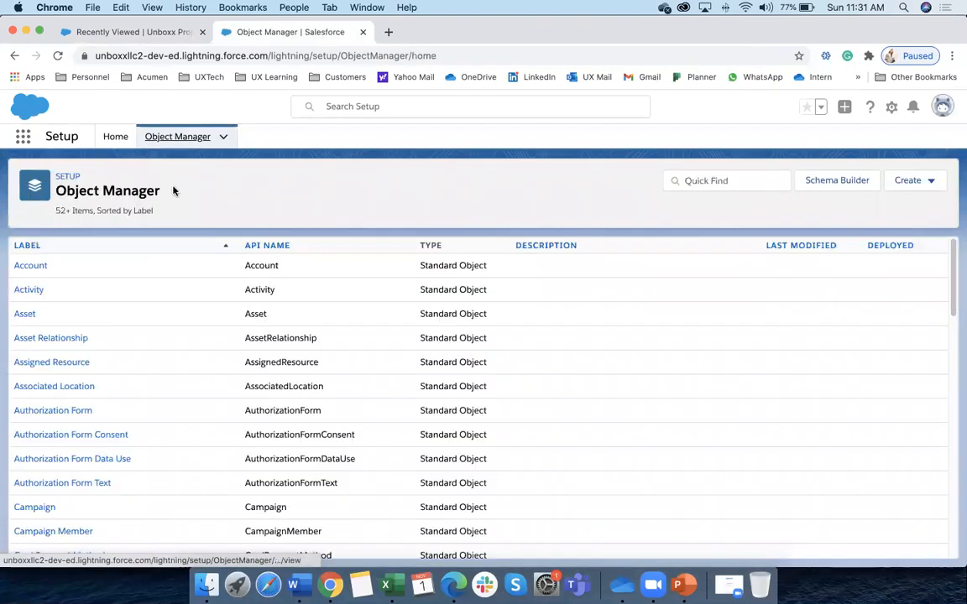
click(741, 181)
text(prope)
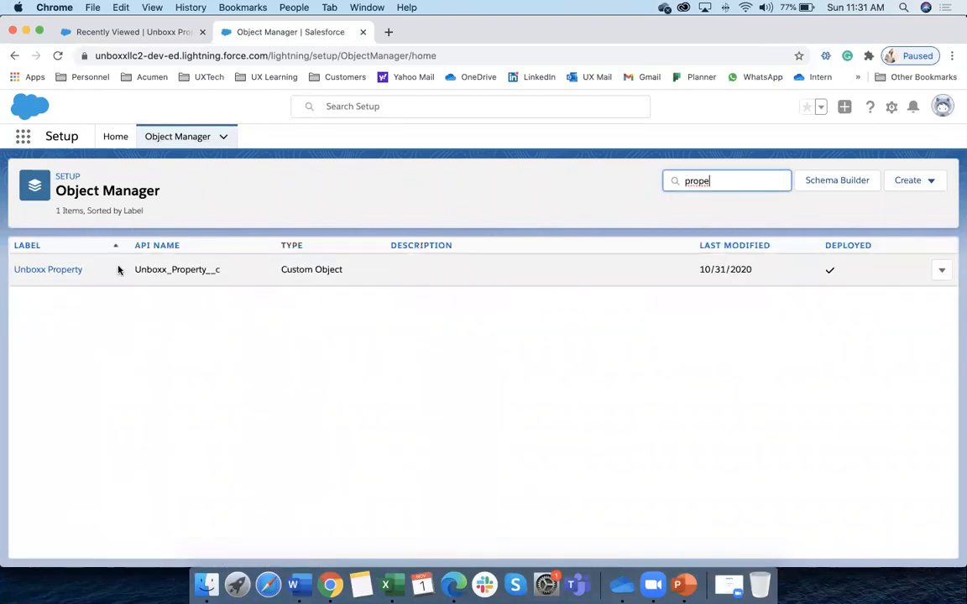
click(67, 271)
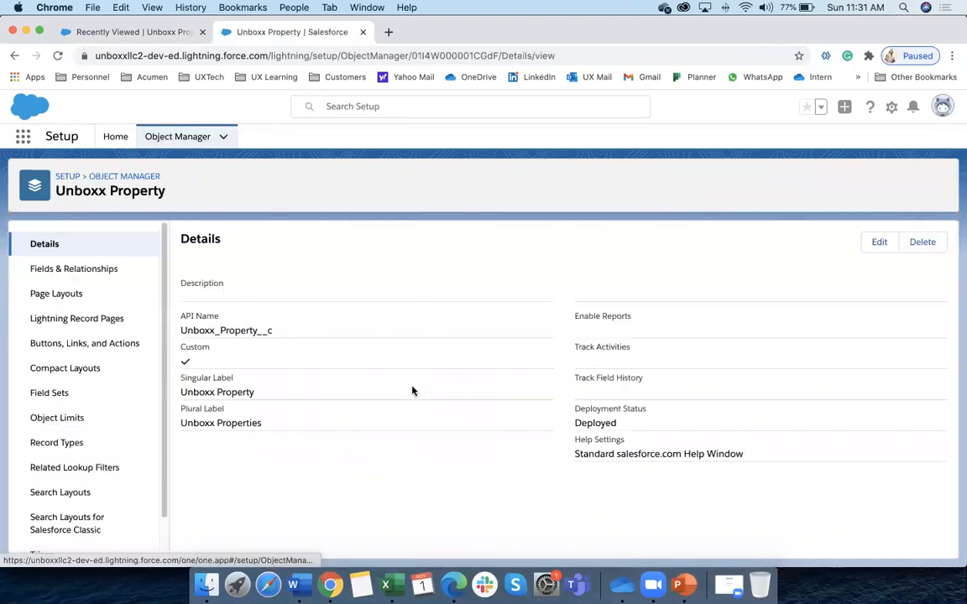
click(60, 270)
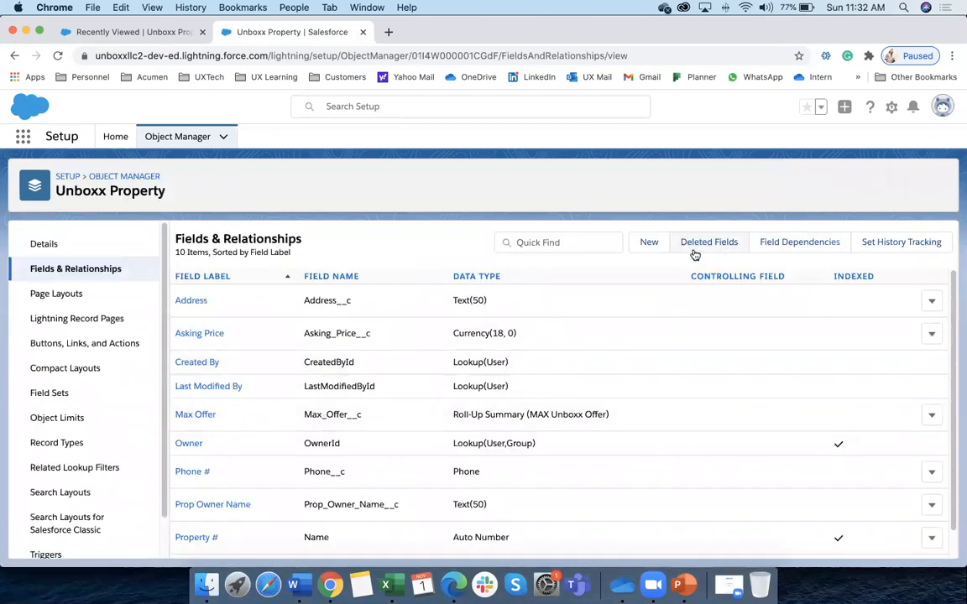
click(650, 246)
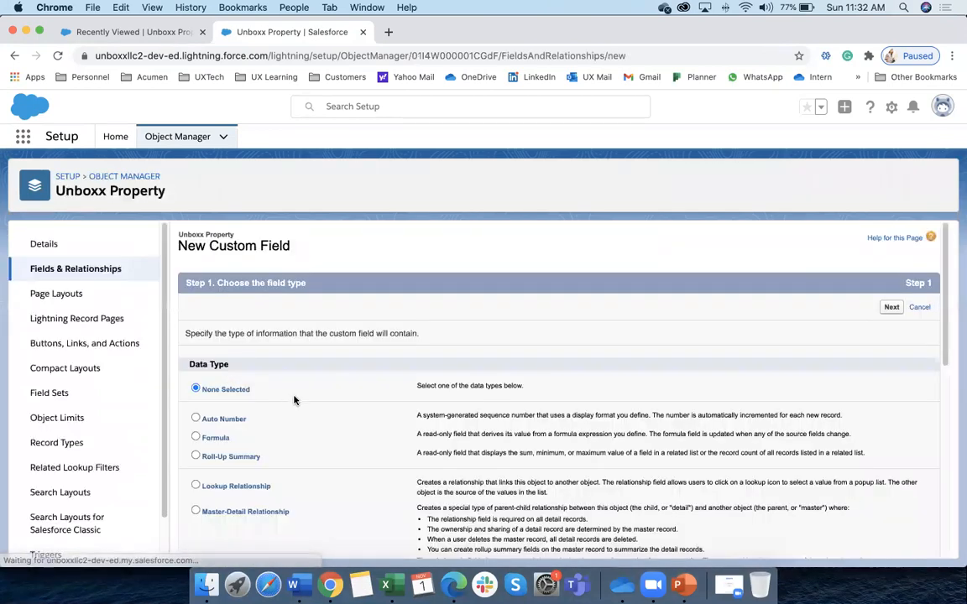
Review the available data types and choose Formula for the new field
scroll(306, 432, down, 3)
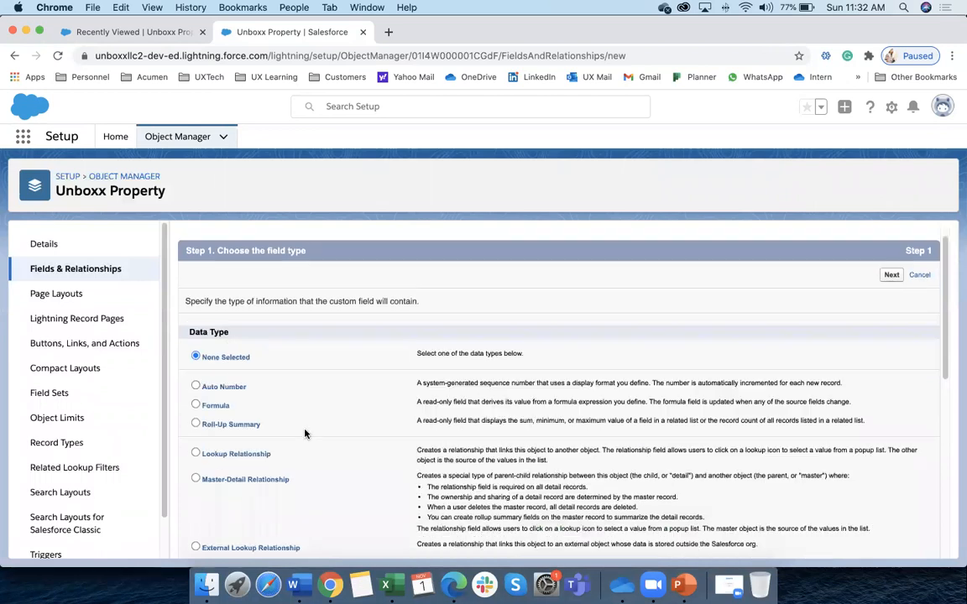
scroll(309, 433, down, 5)
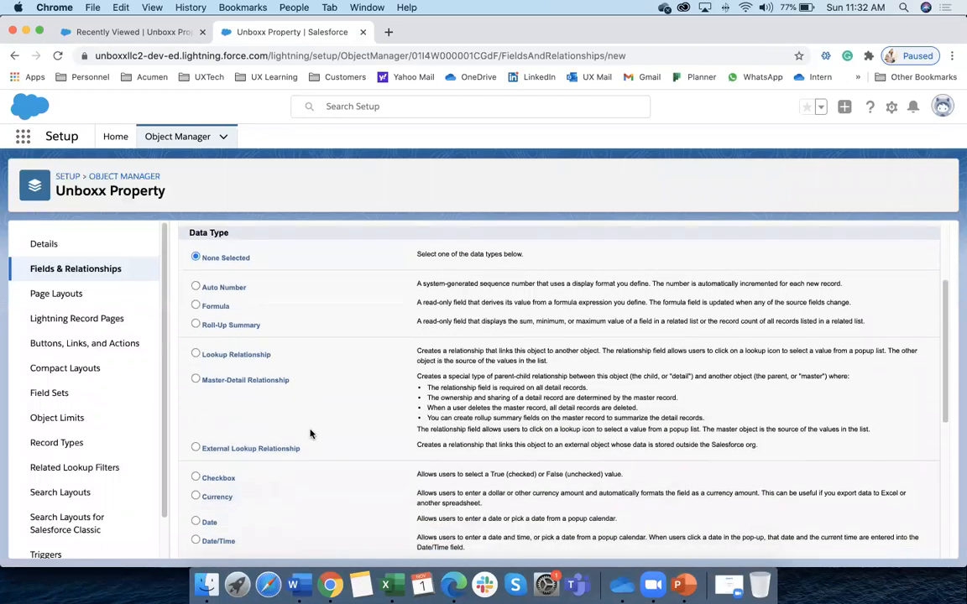
scroll(311, 435, up, 5)
scroll(310, 435, up, 1)
scroll(249, 368, down, 2)
scroll(216, 303, up, 1)
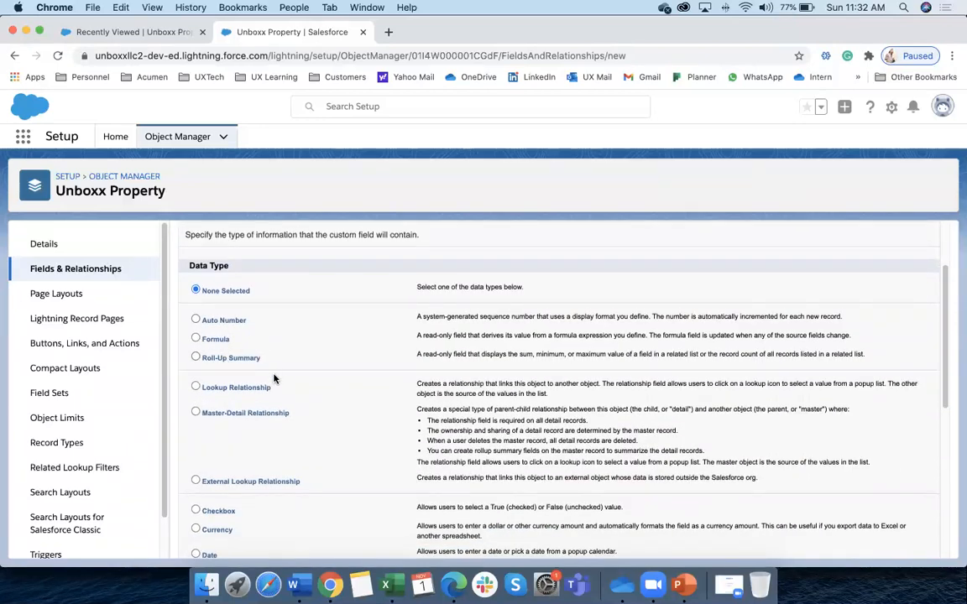
scroll(274, 380, down, 2)
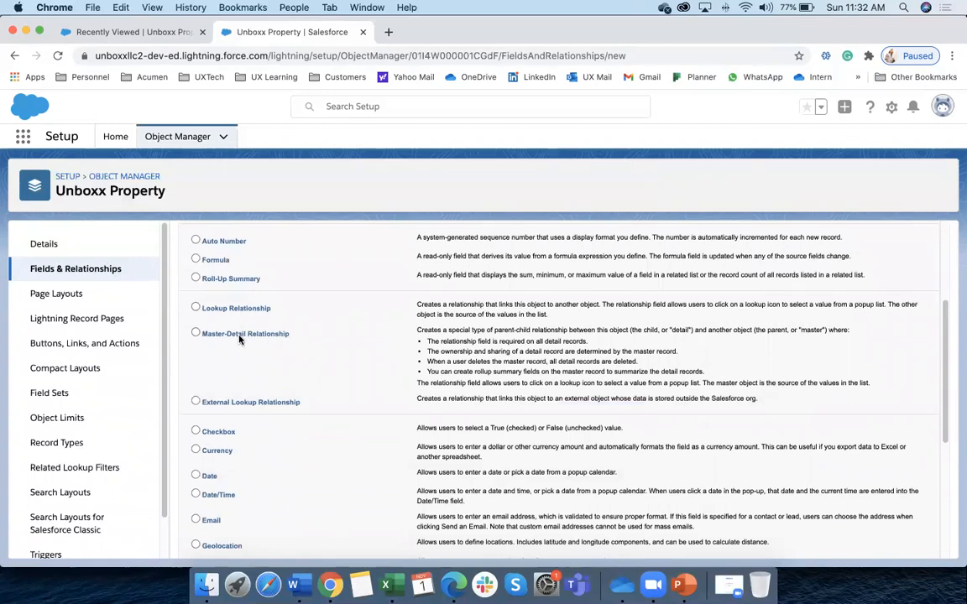
scroll(274, 376, down, 4)
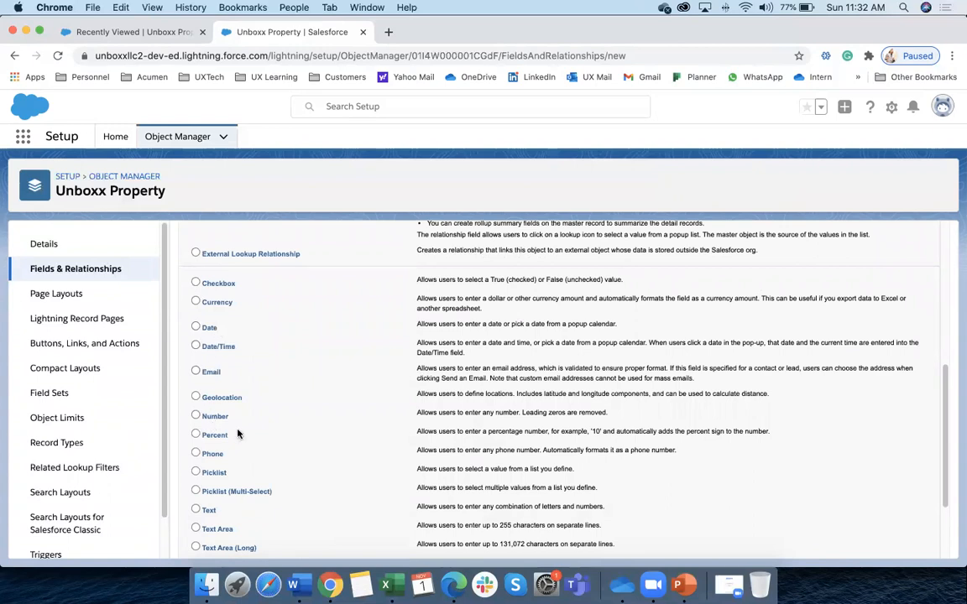
scroll(237, 433, down, 2)
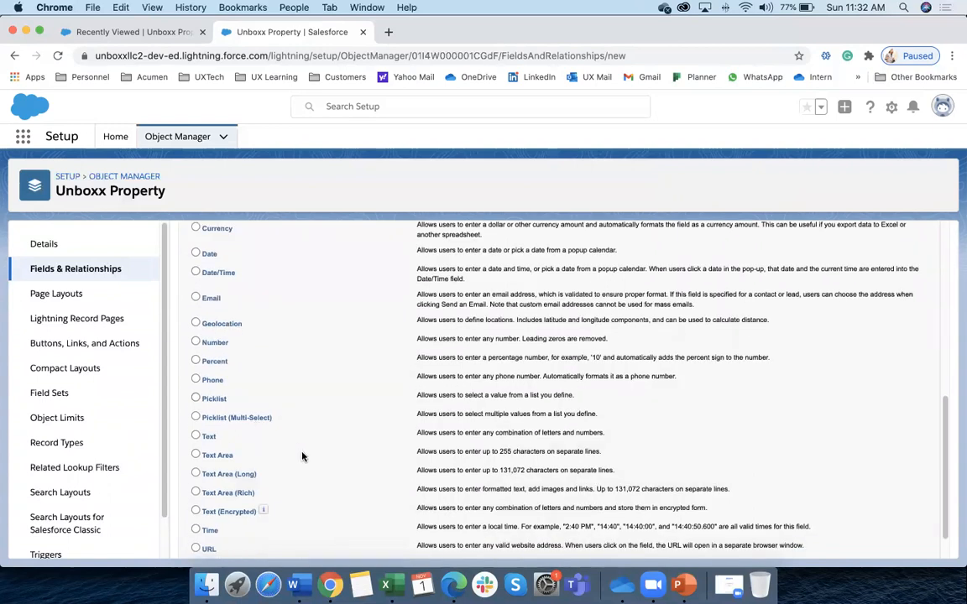
scroll(303, 456, down, 1)
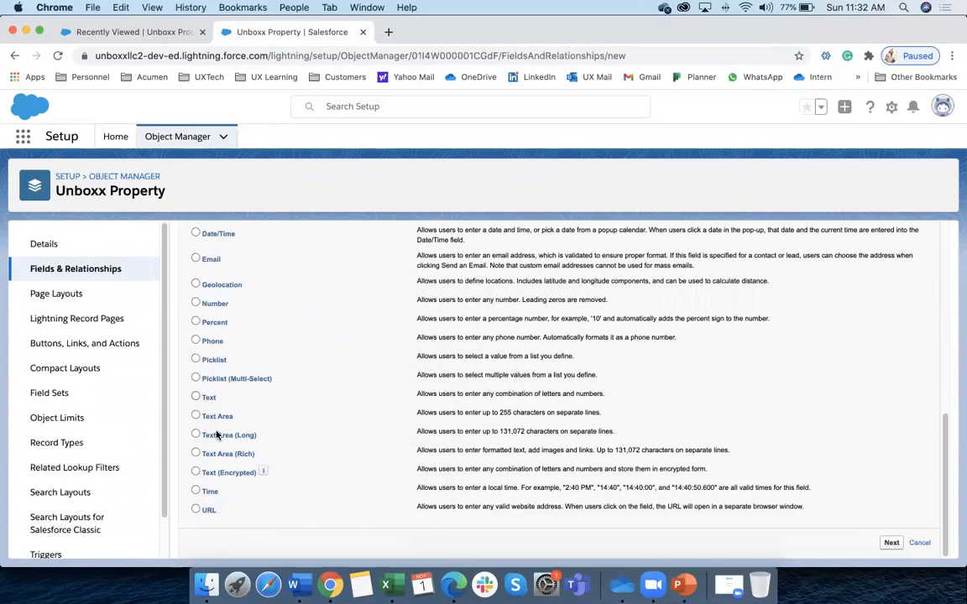
scroll(318, 429, up, 2)
scroll(319, 429, up, 5)
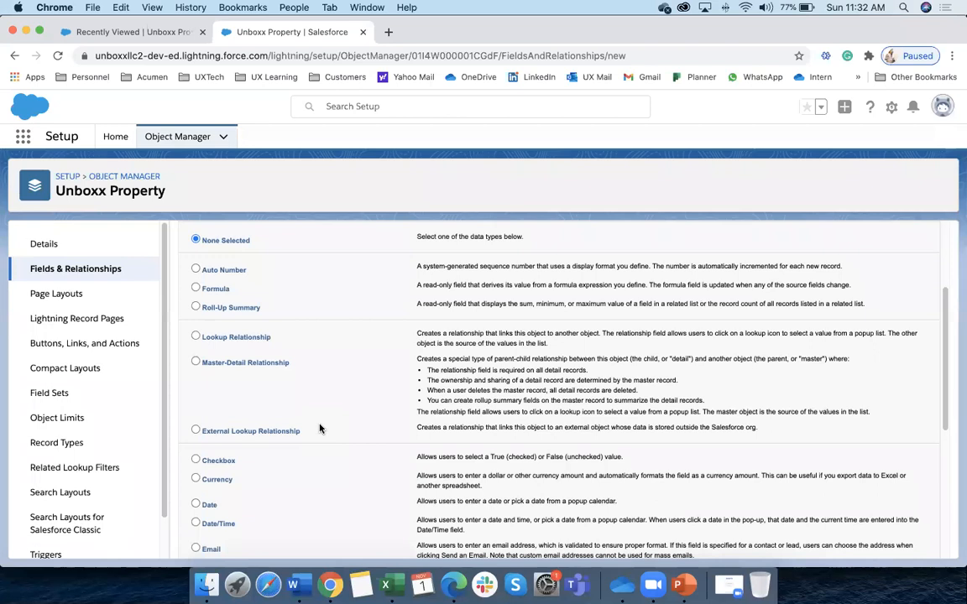
click(215, 289)
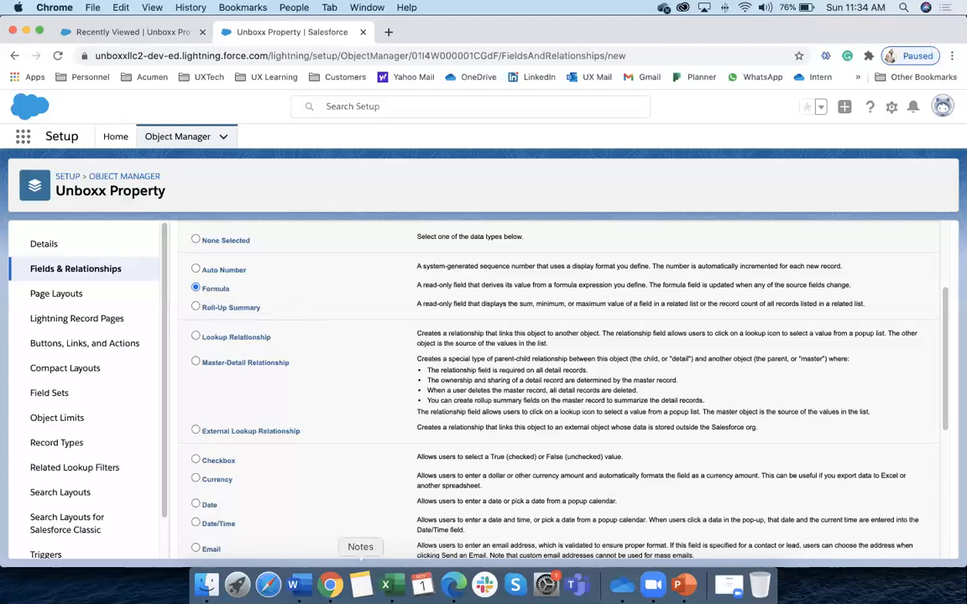
Bring up the Word notes showing the Formula Field's 10% discount IF formula
click(292, 585)
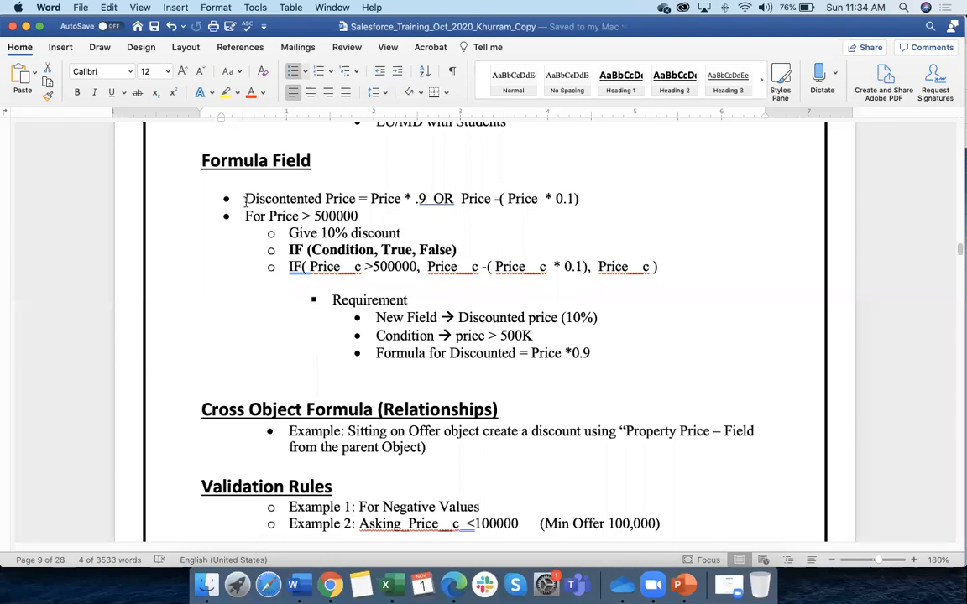
Highlight the Price * .9 expression in the Word notes and browse the app grid
drag(254, 198, 402, 198)
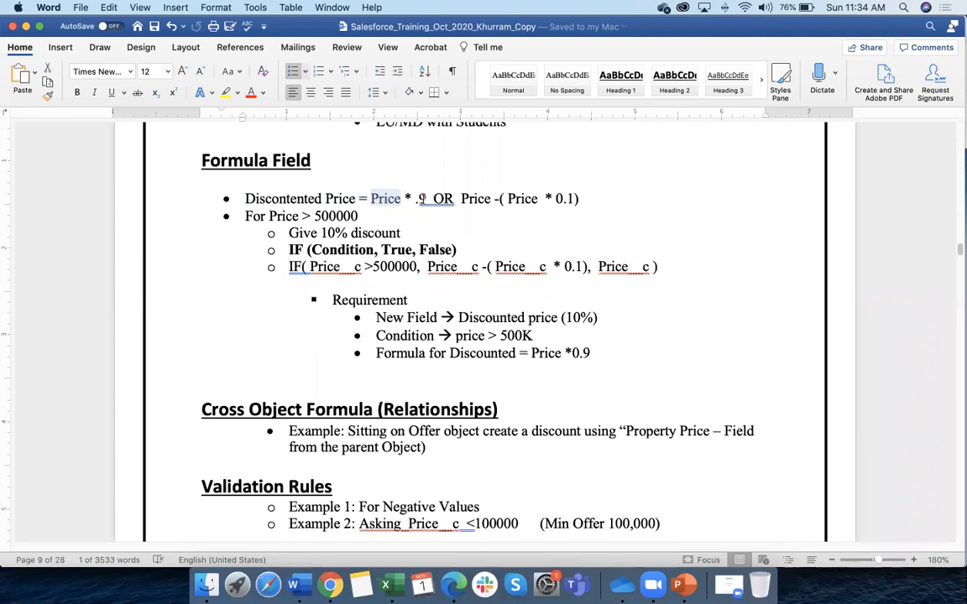
drag(427, 198, 379, 195)
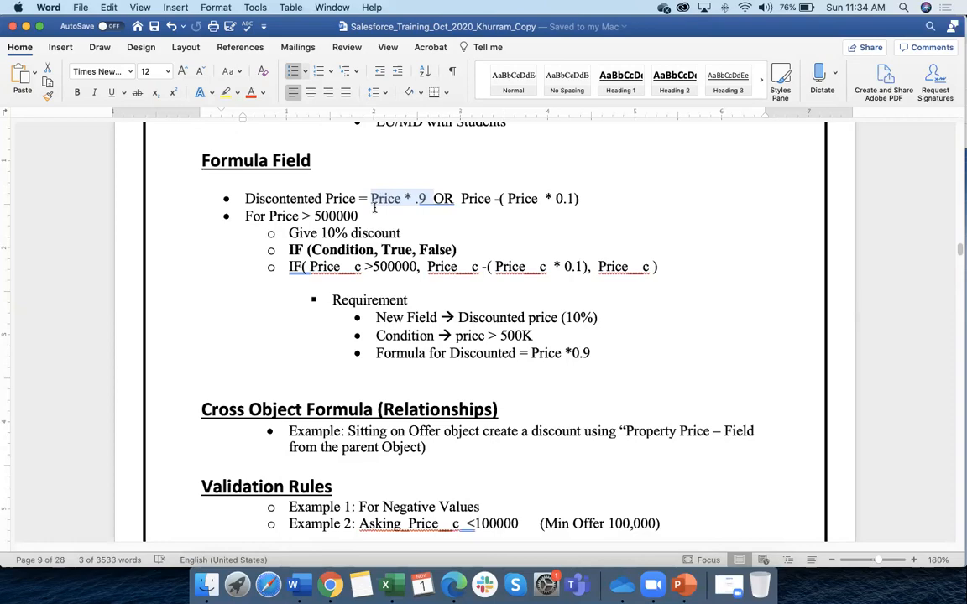
click(205, 585)
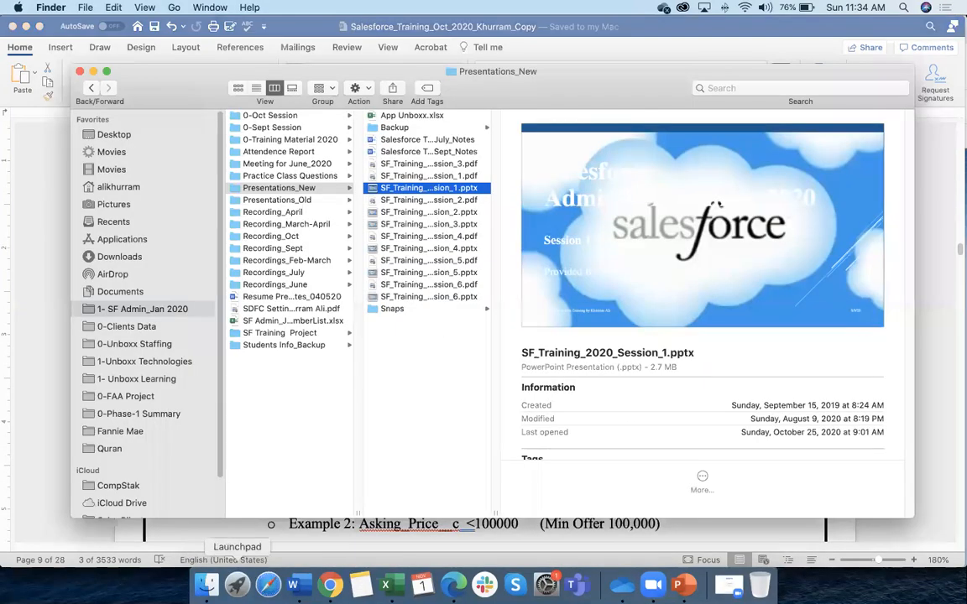
click(238, 585)
scroll(744, 147, right, 3)
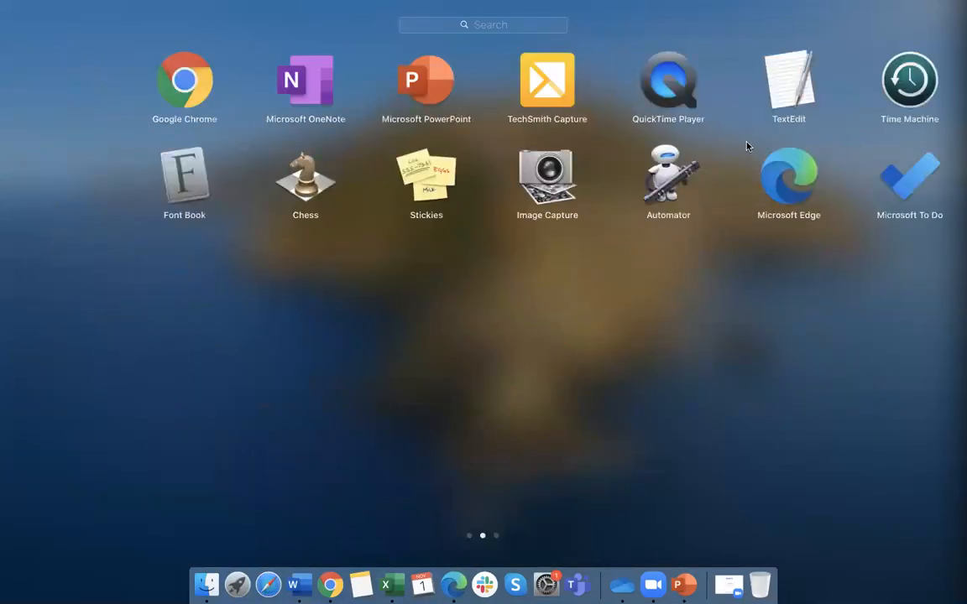
scroll(490, 164, right, 3)
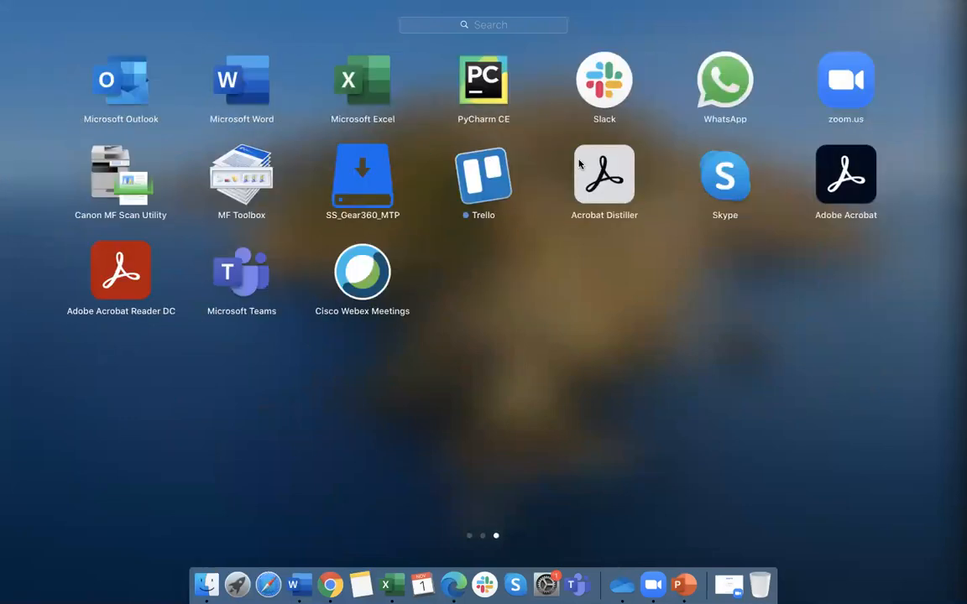
scroll(554, 197, left, 3)
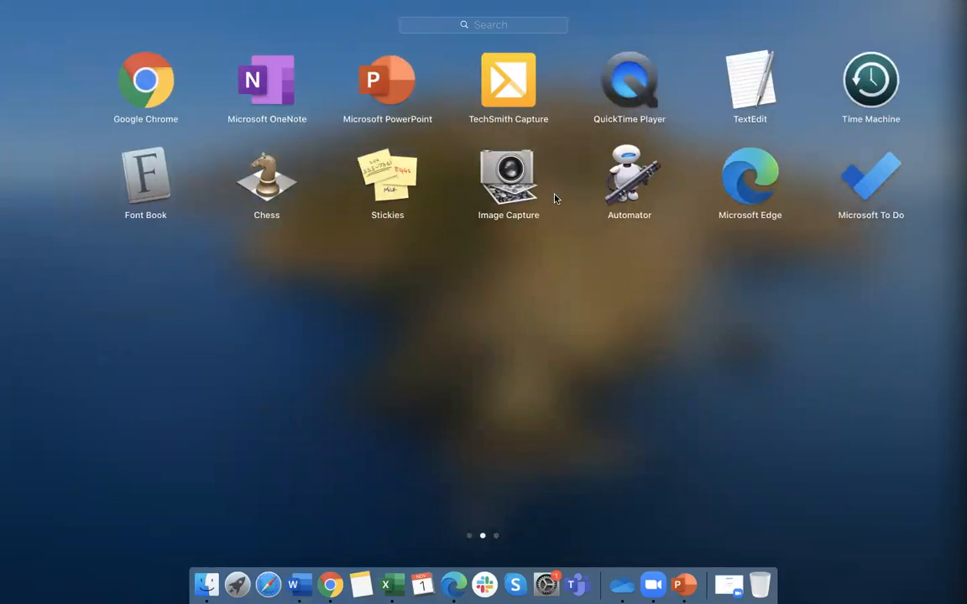
scroll(557, 196, left, 3)
In Calculator, confirm 500000 × 0.9 equals 450000, then return to the Word notes
click(576, 378)
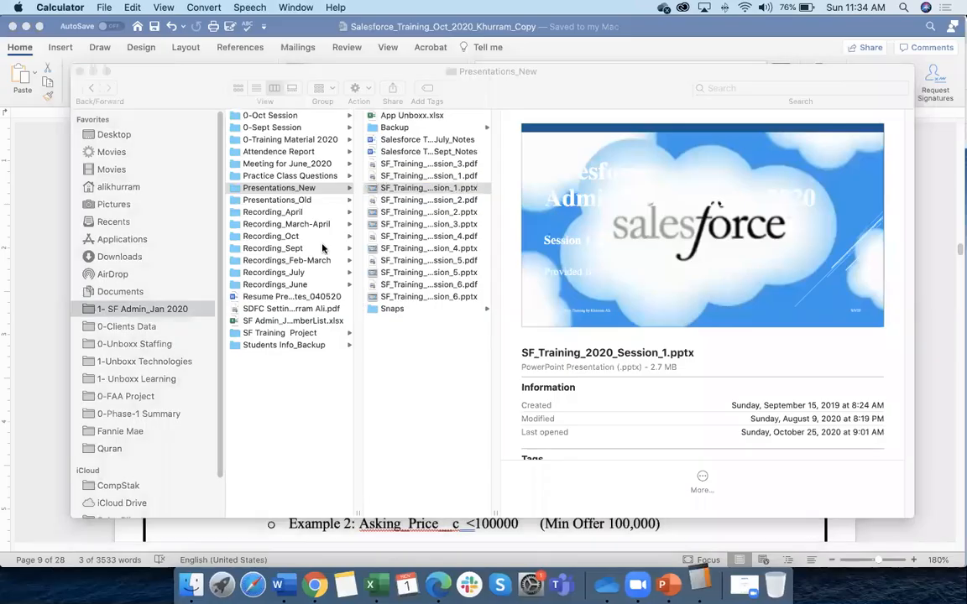
click(366, 327)
click(357, 390)
click(357, 391)
click(360, 391)
click(360, 391)
click(360, 392)
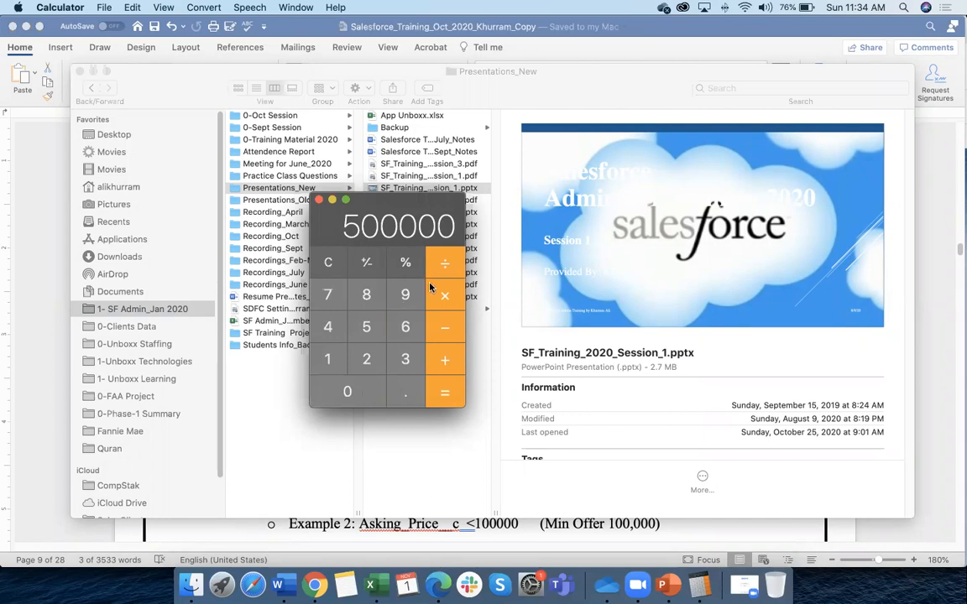
click(399, 393)
click(405, 296)
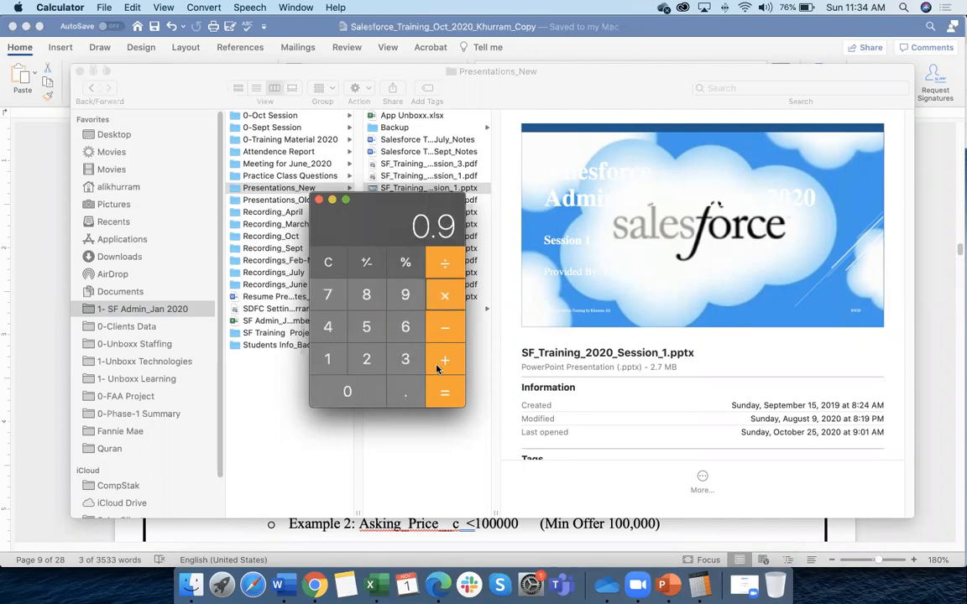
click(445, 393)
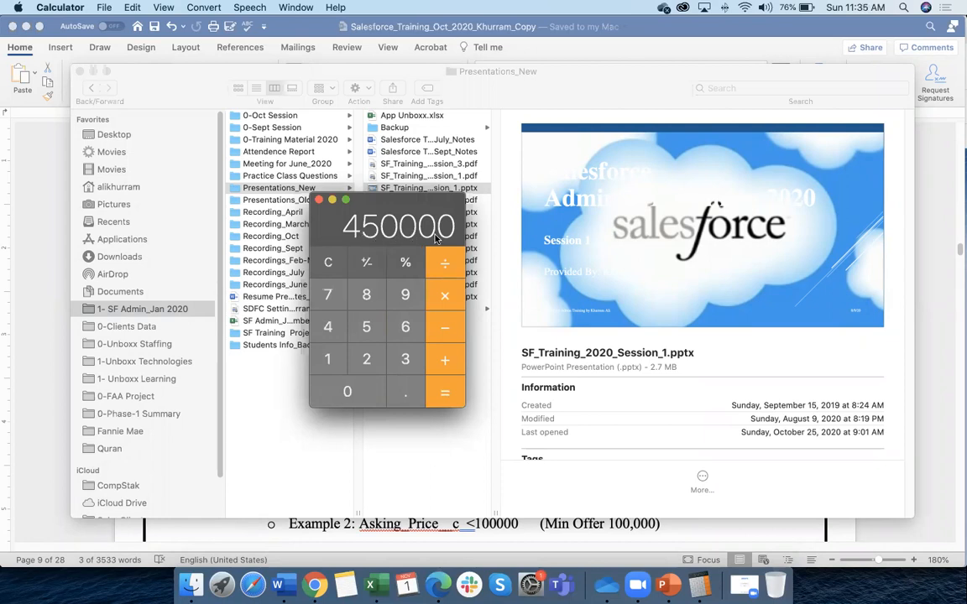
click(331, 202)
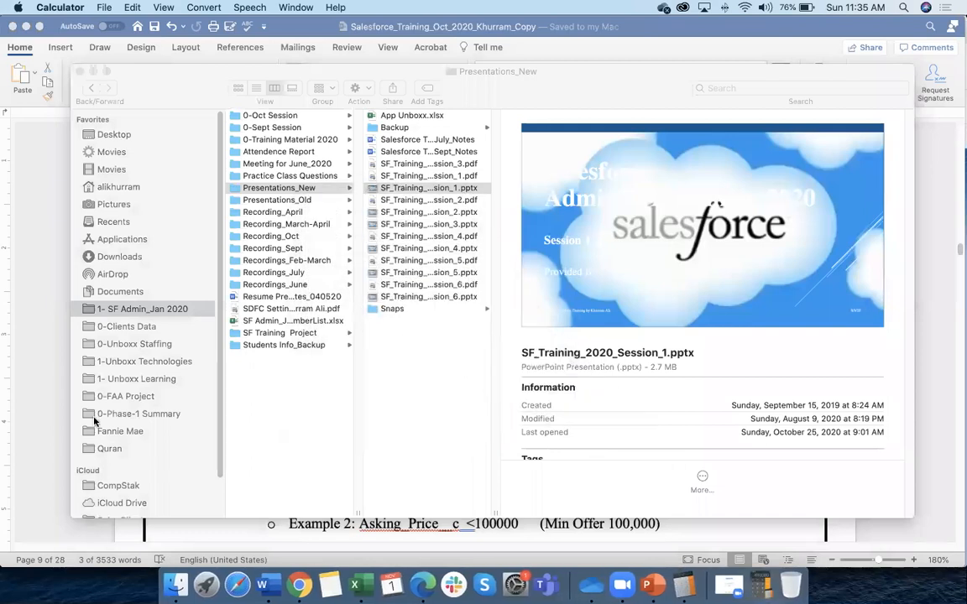
click(52, 401)
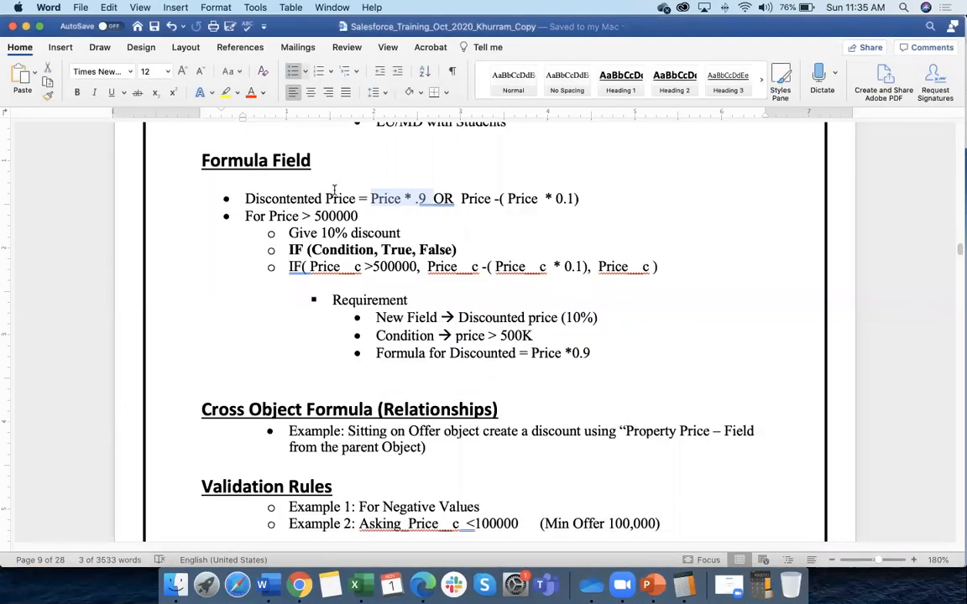
Change the 'For Price > 500000' bullet to read 500,000
drag(370, 198, 408, 196)
click(426, 198)
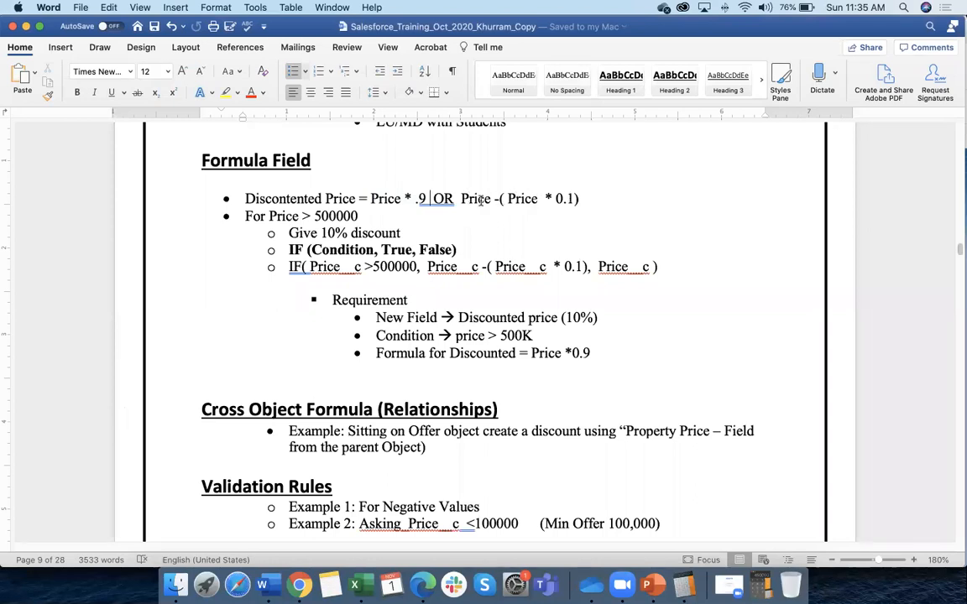
scroll(282, 215, down, 1)
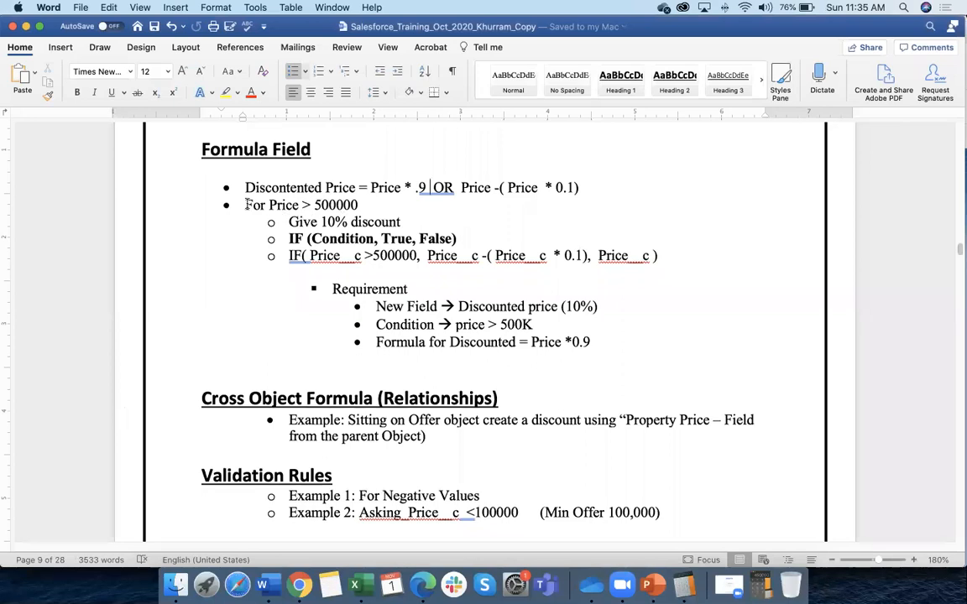
drag(245, 206, 340, 207)
click(339, 206)
text(,)
Highlight the 'Give 10% discount' and IF syntax lines in the notes
drag(290, 222, 399, 222)
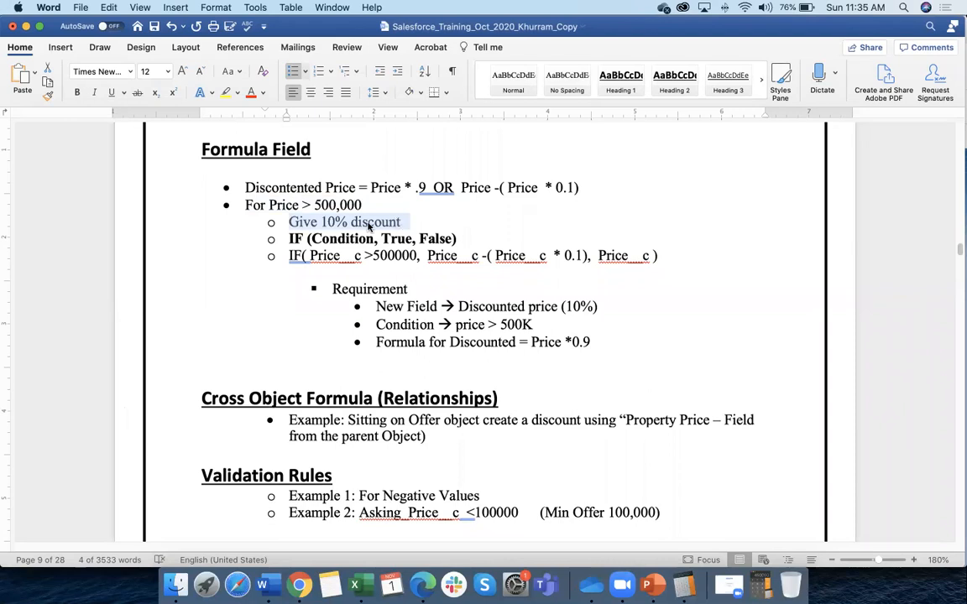
drag(289, 239, 467, 240)
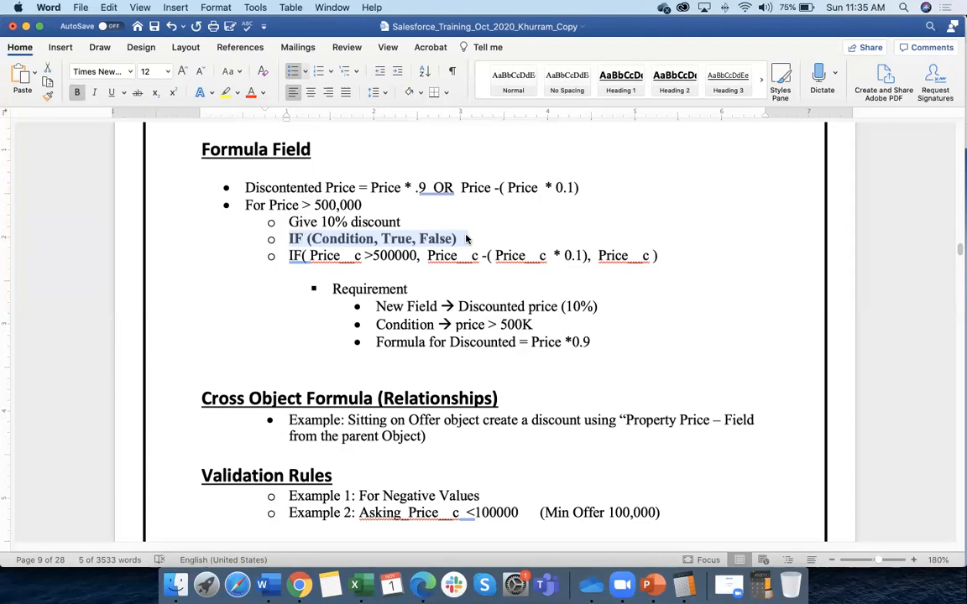
click(468, 240)
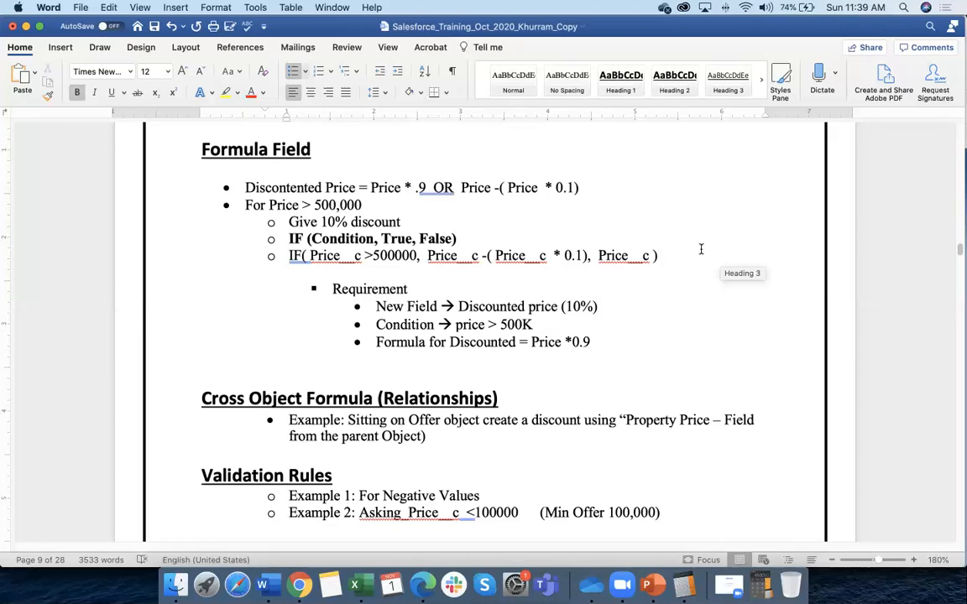
drag(287, 239, 413, 240)
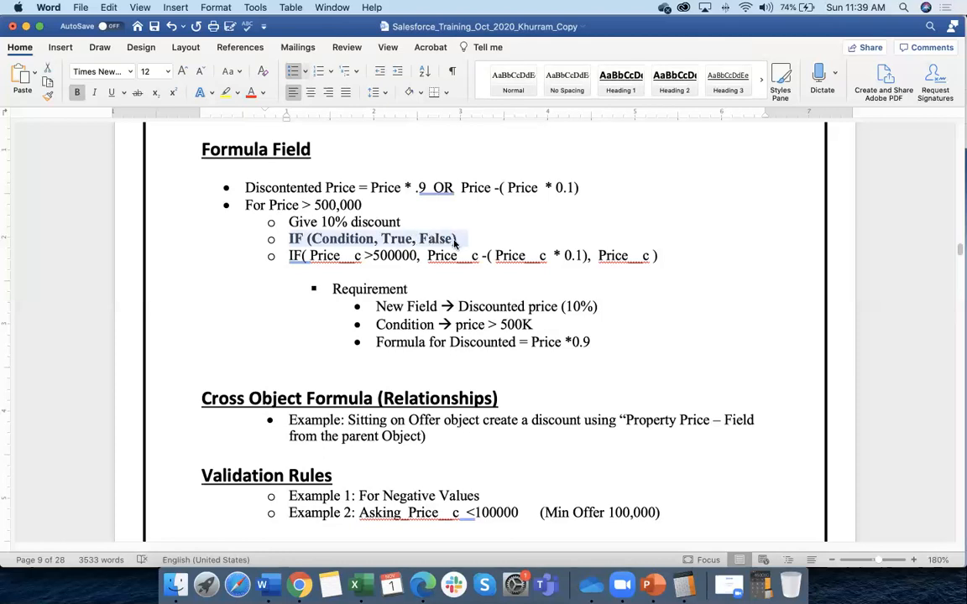
click(290, 239)
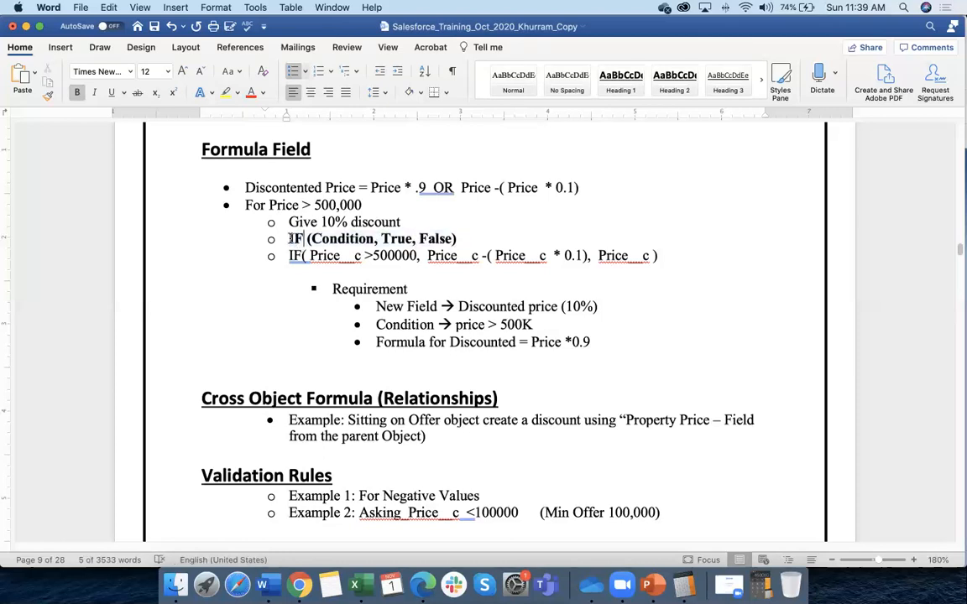
drag(290, 239, 302, 239)
click(311, 240)
click(459, 250)
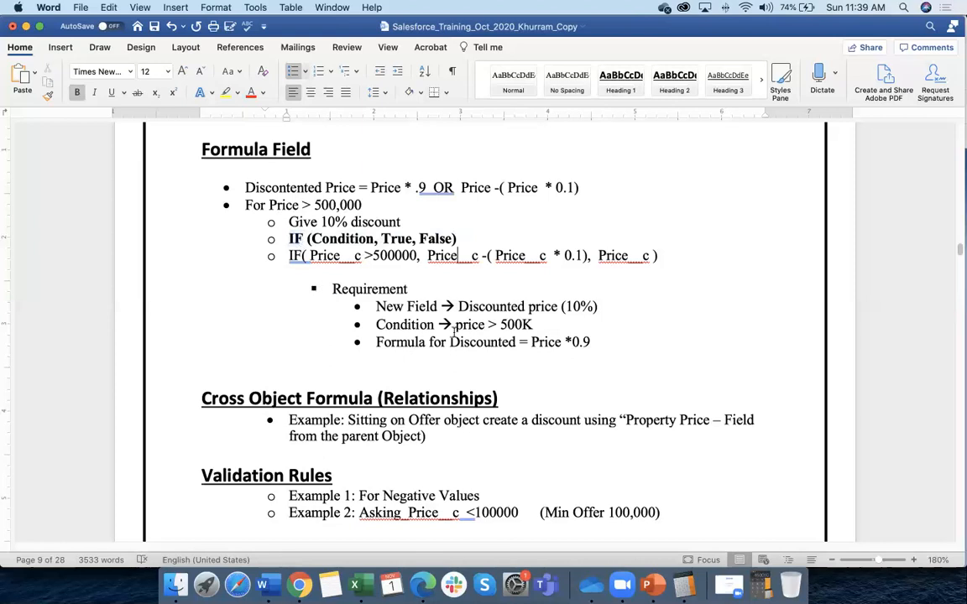
click(346, 239)
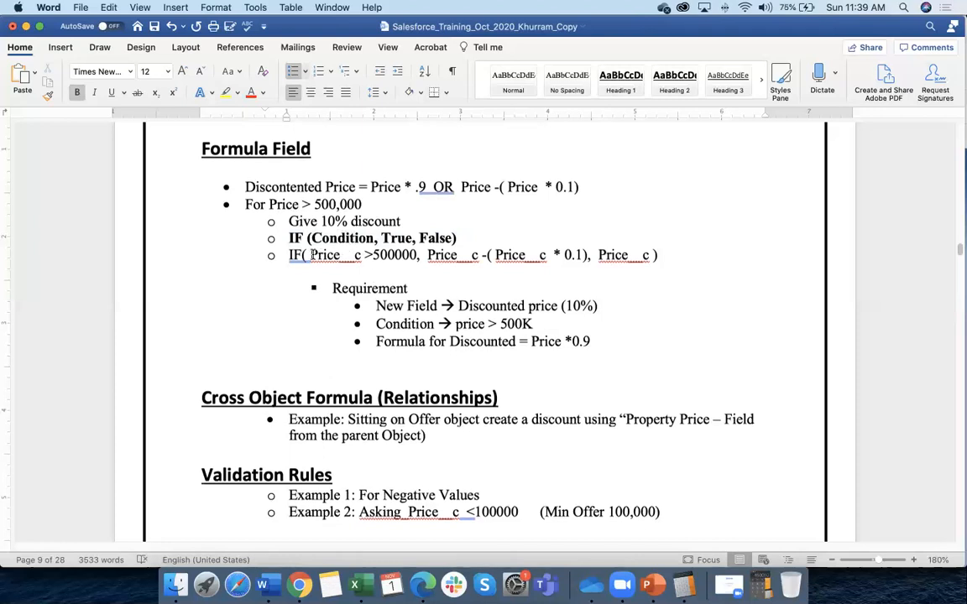
drag(289, 238, 456, 238)
key(super+b)
click(396, 255)
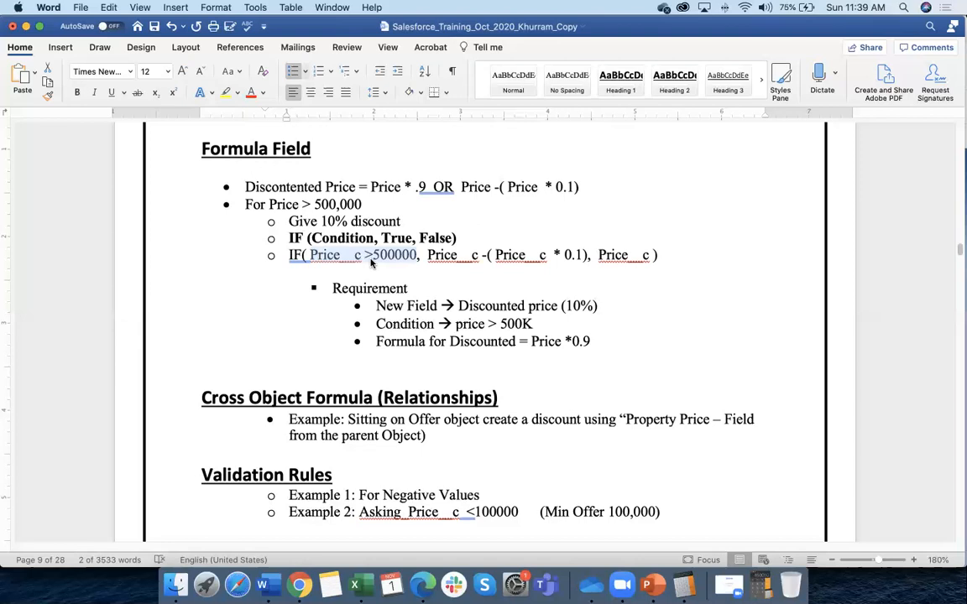
drag(289, 238, 418, 238)
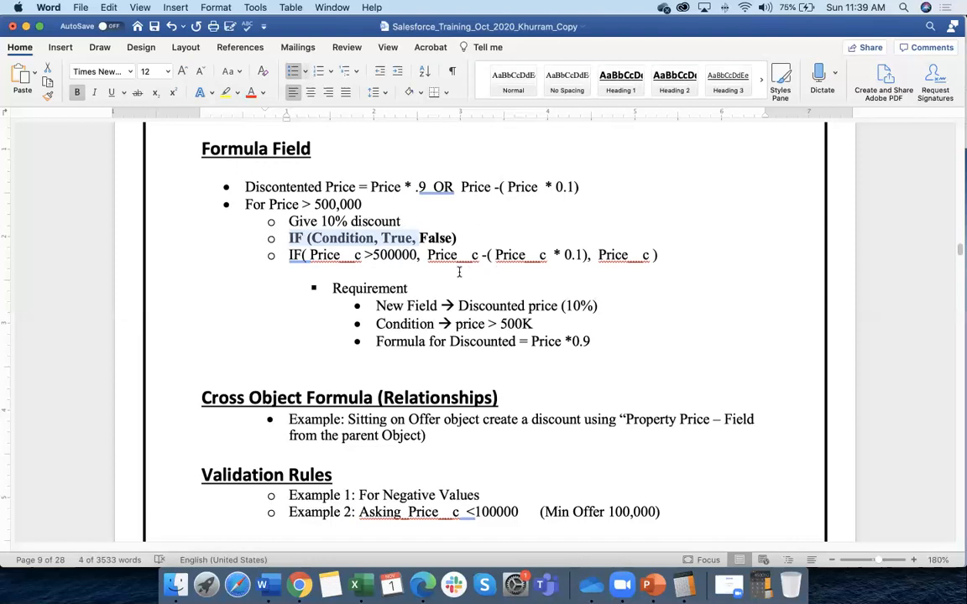
click(305, 228)
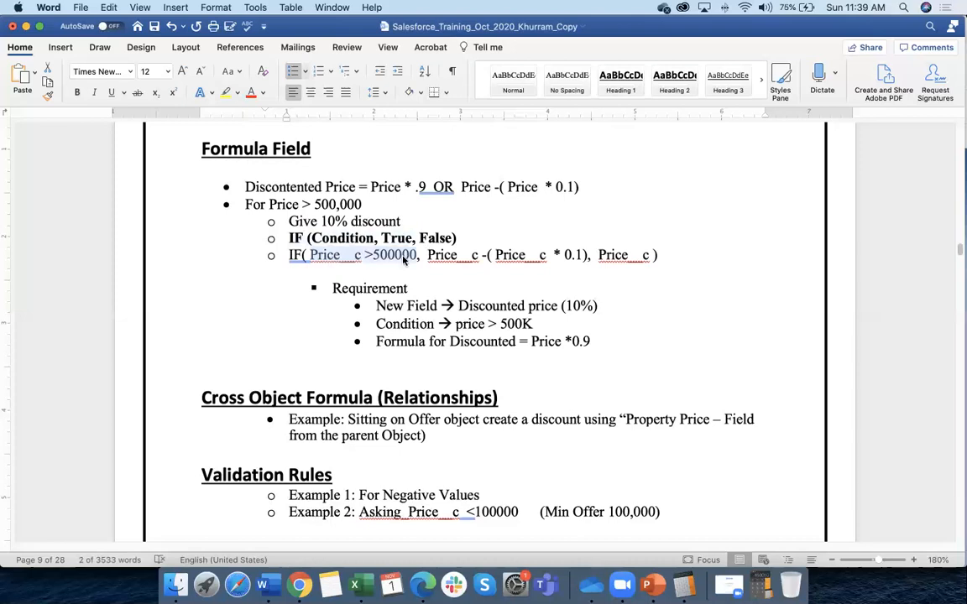
double_click(400, 237)
drag(438, 256, 580, 255)
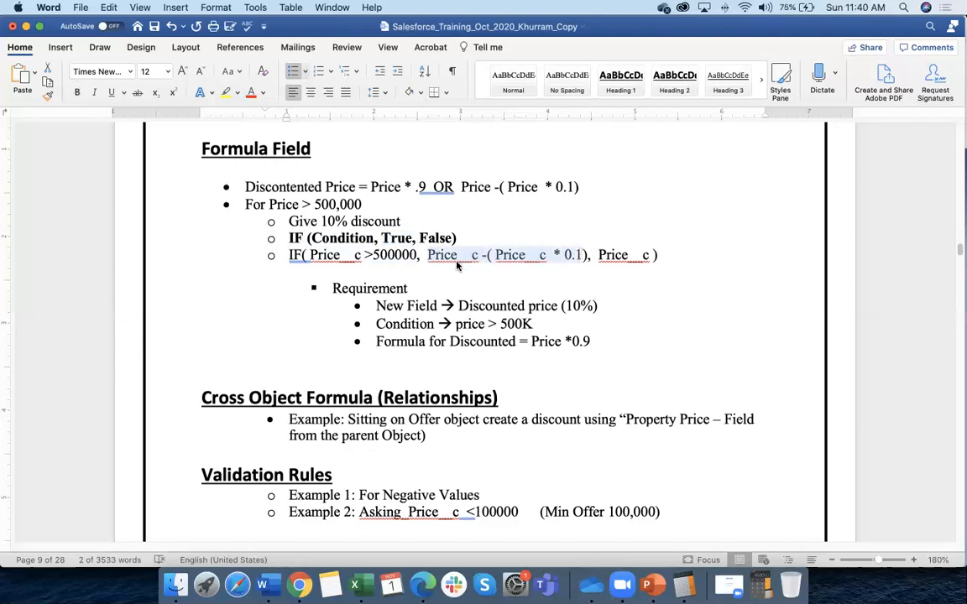
double_click(395, 238)
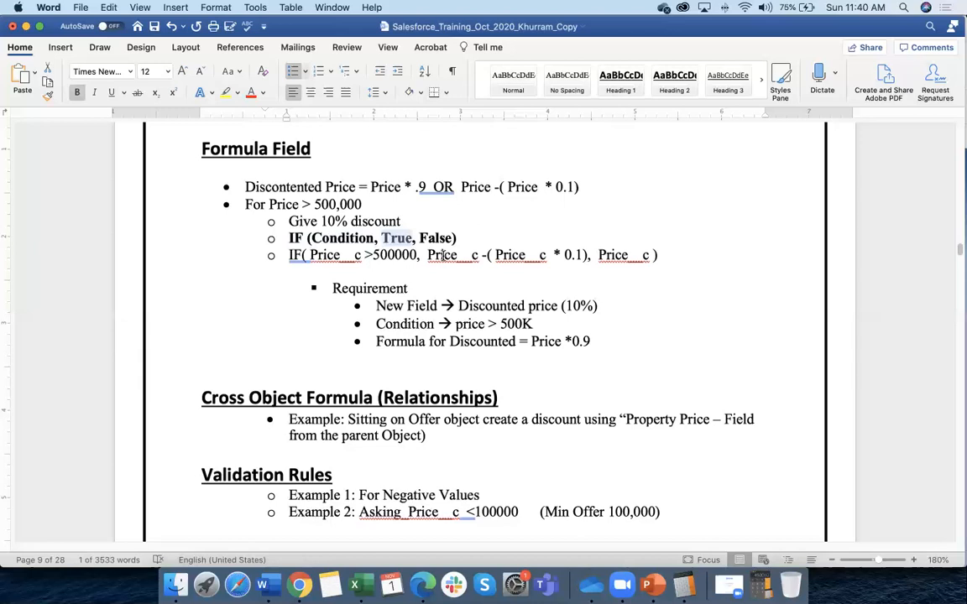
double_click(387, 187)
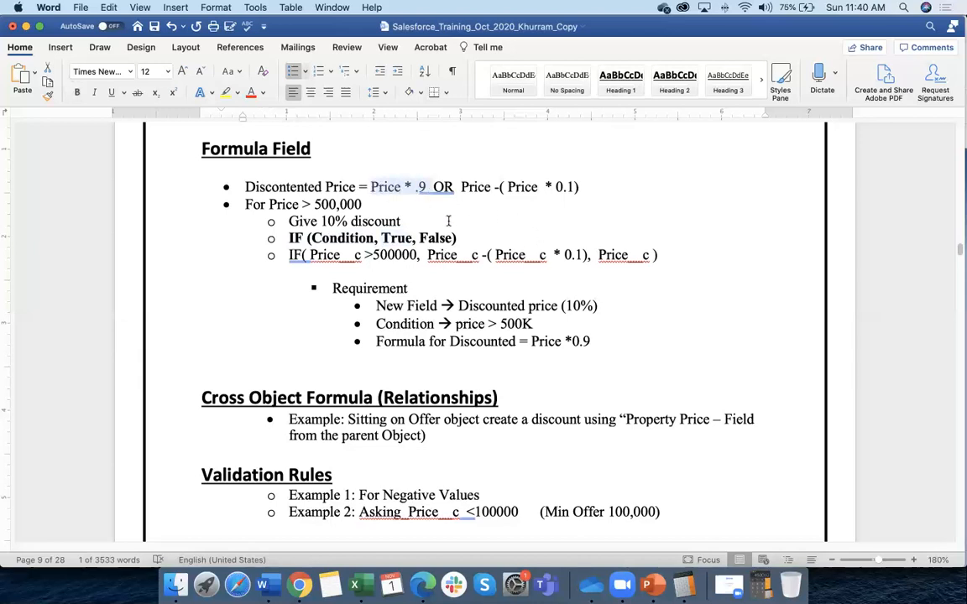
drag(461, 187, 576, 187)
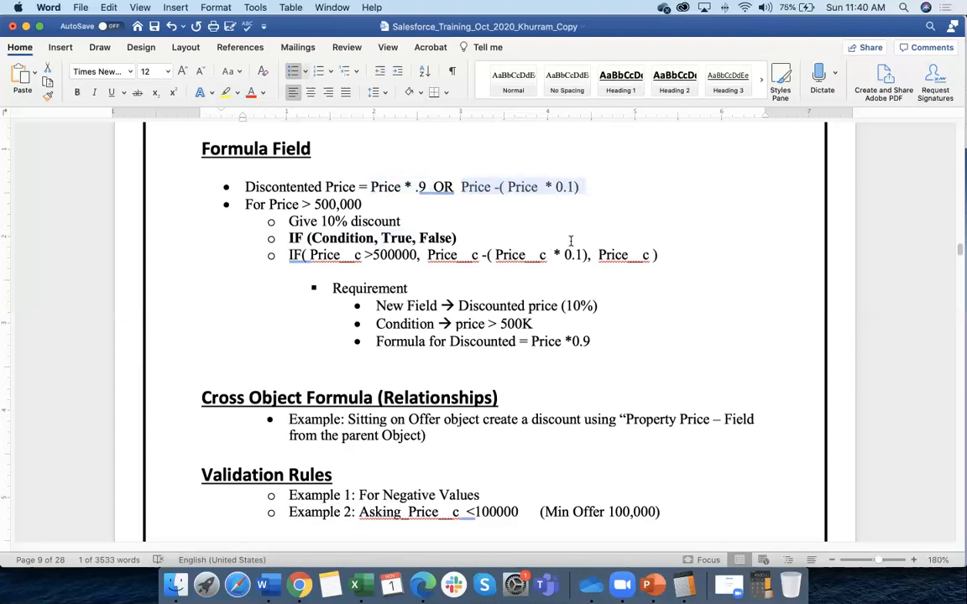
drag(586, 255, 428, 256)
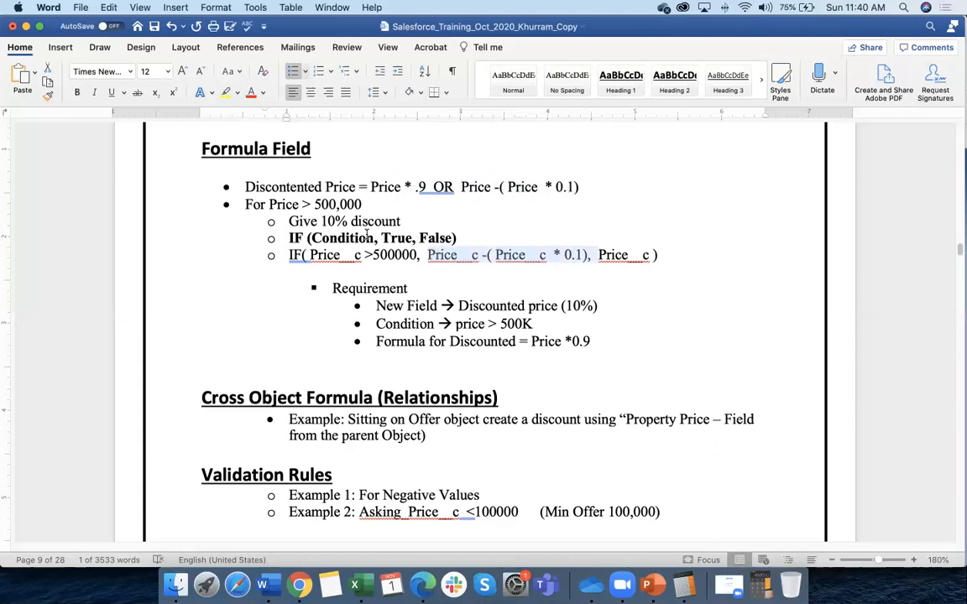
click(338, 238)
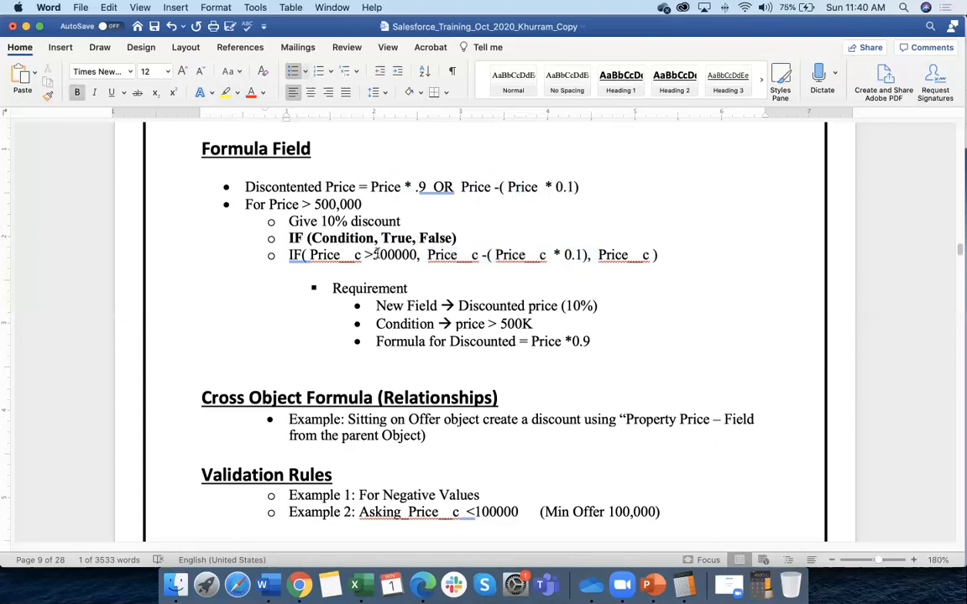
double_click(647, 254)
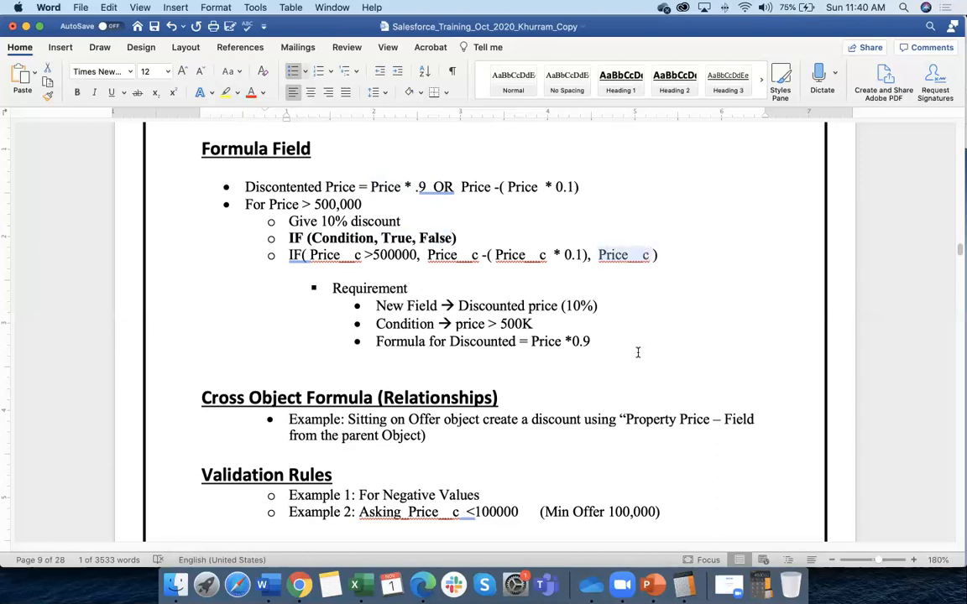
click(312, 240)
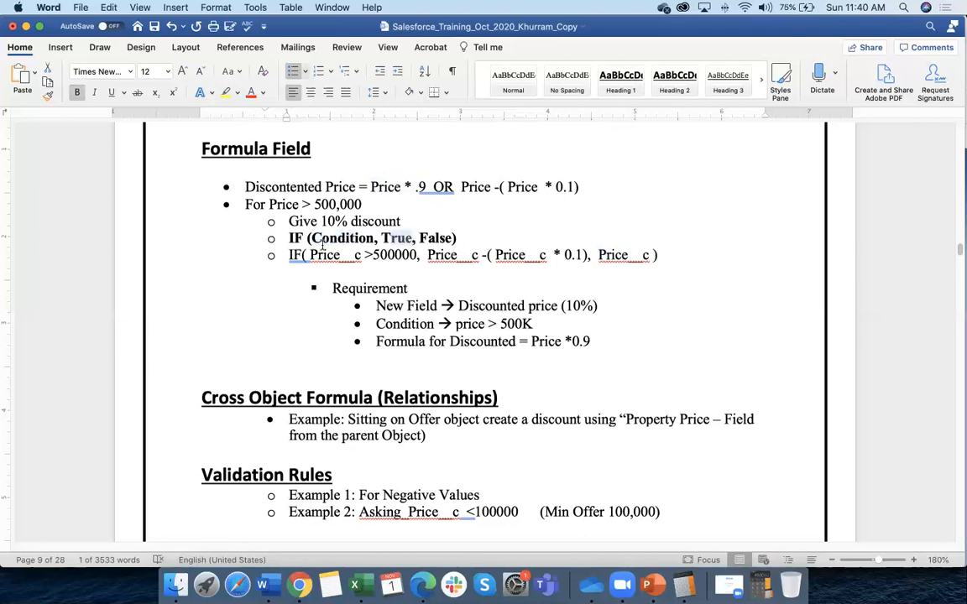
double_click(388, 238)
drag(453, 254, 525, 254)
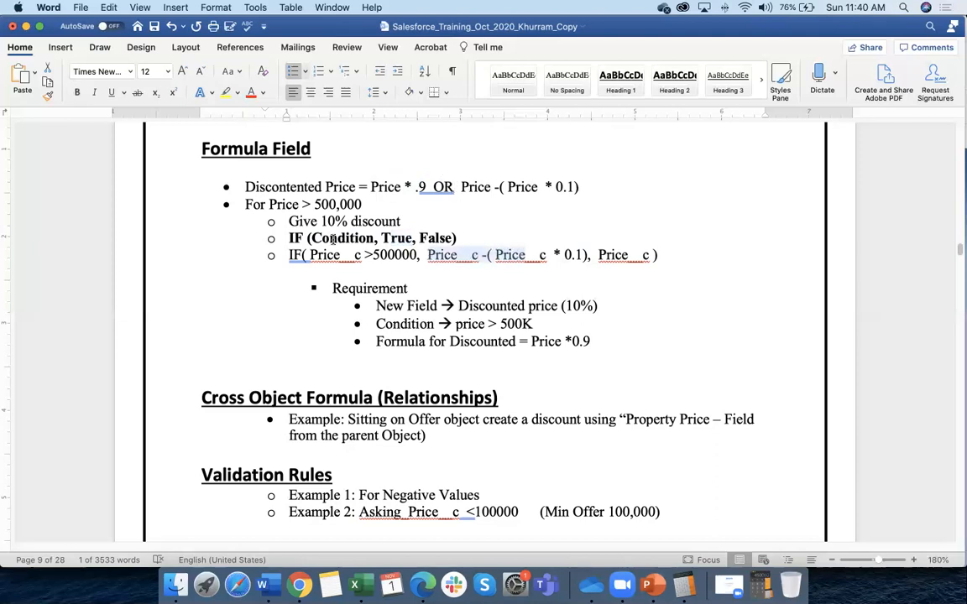
click(437, 255)
drag(429, 255, 539, 255)
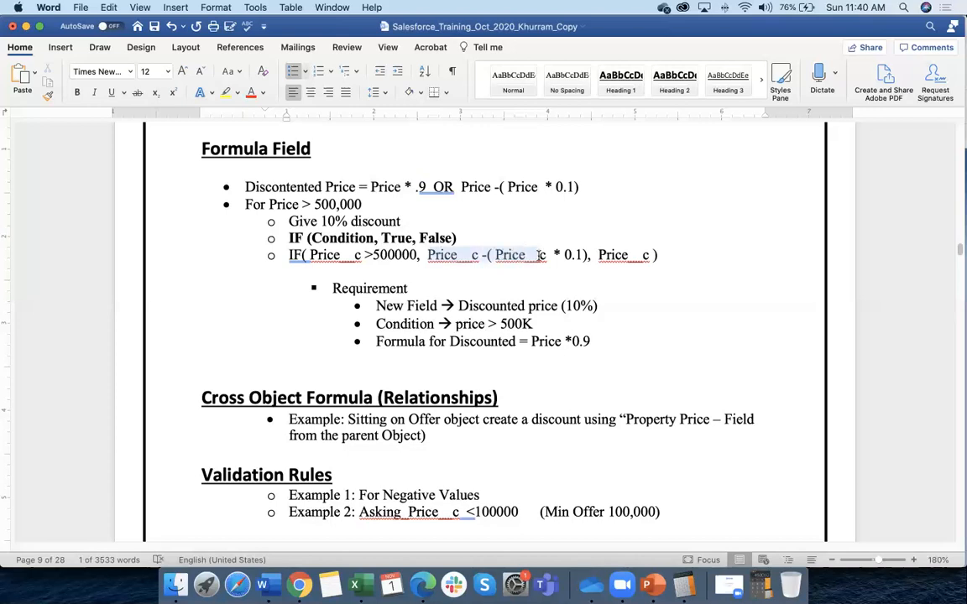
drag(421, 238, 450, 238)
click(451, 238)
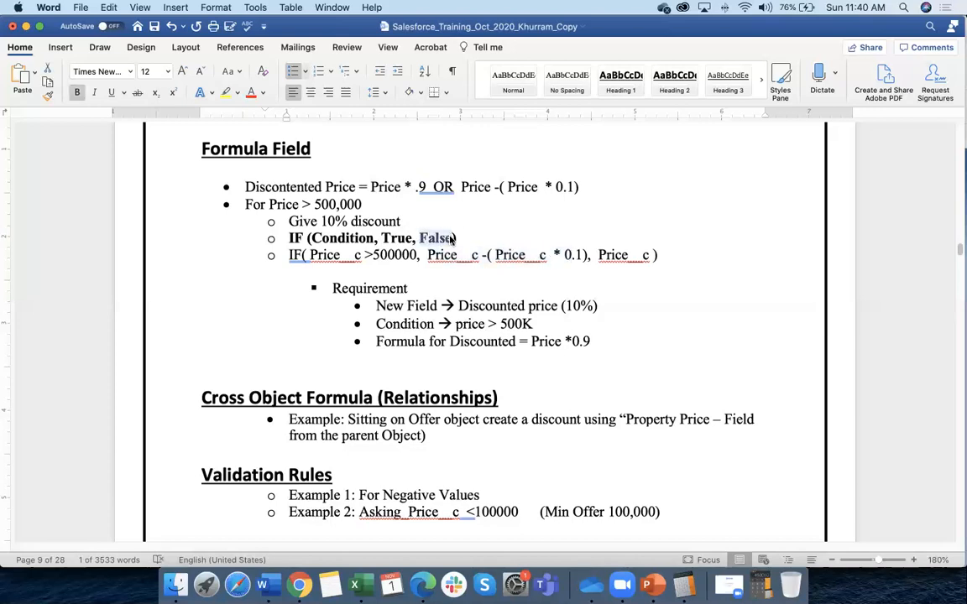
double_click(644, 255)
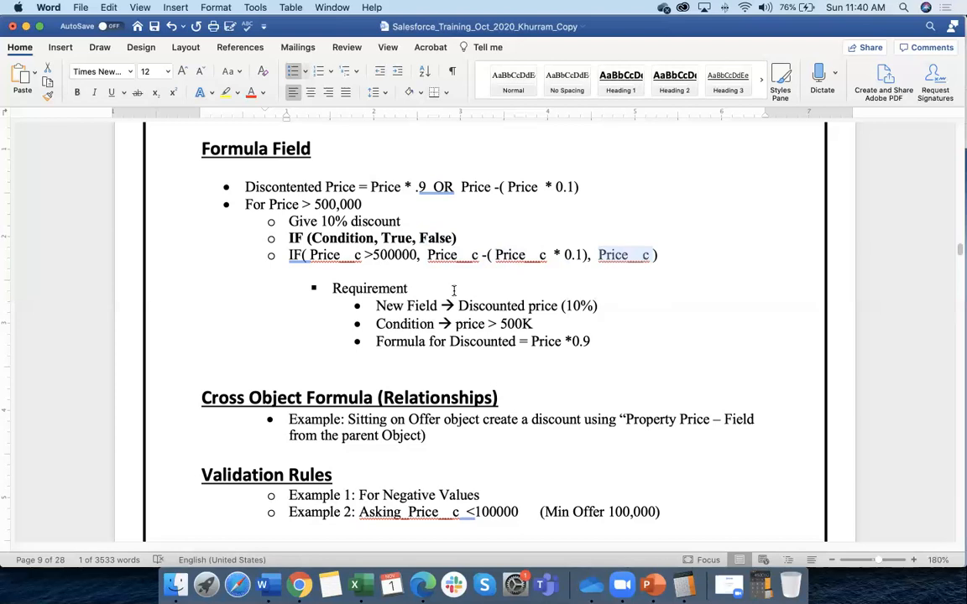
key(super+Tab)
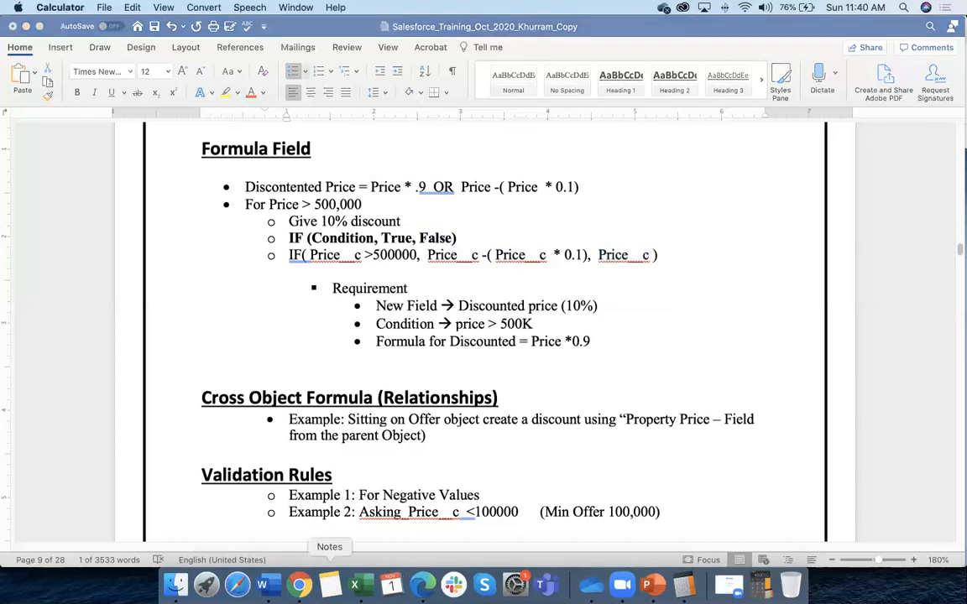
click(299, 585)
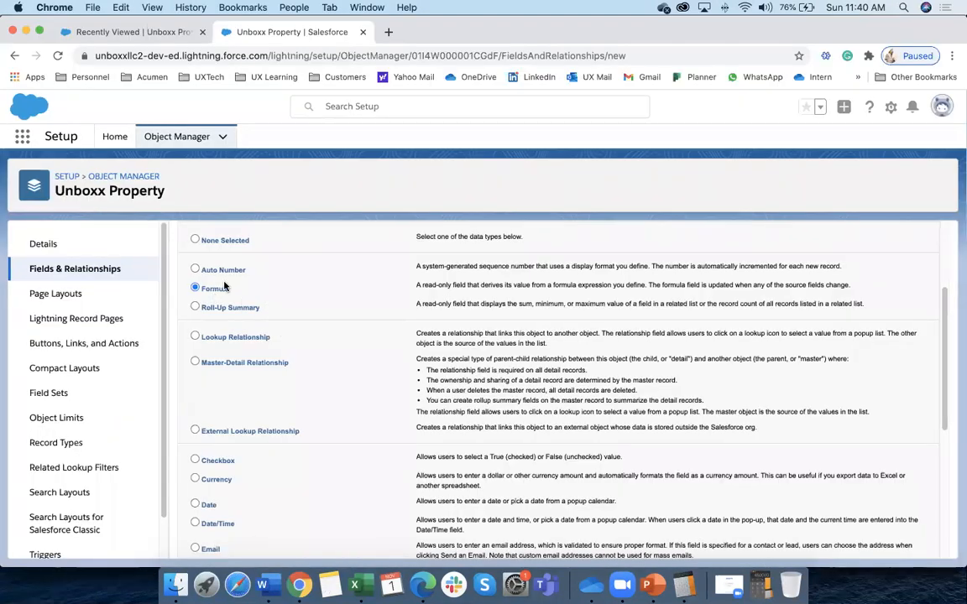
Choose Currency as the formula return type
scroll(827, 316, up, 4)
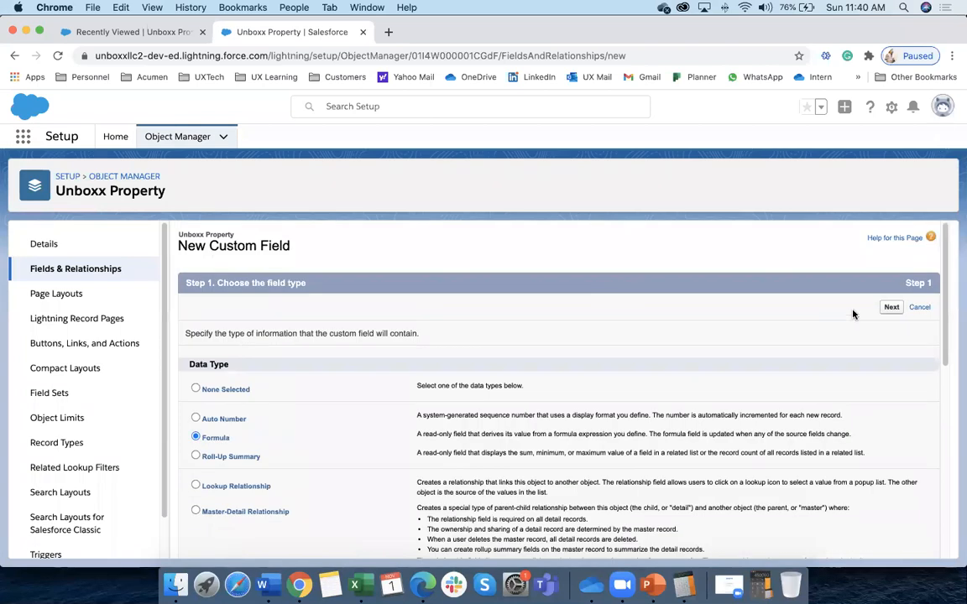
click(889, 307)
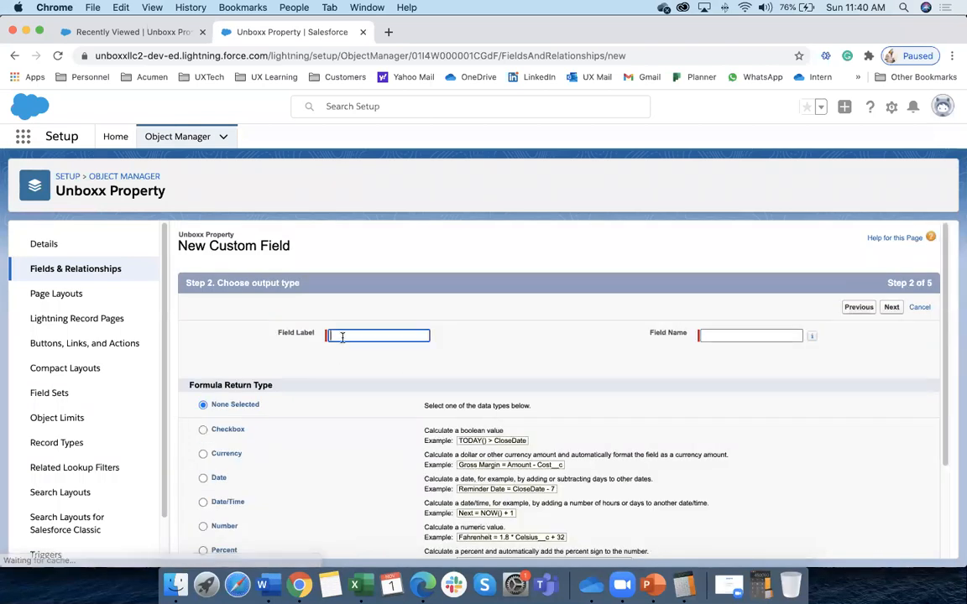
key(super+Tab)
key(super+Tab)
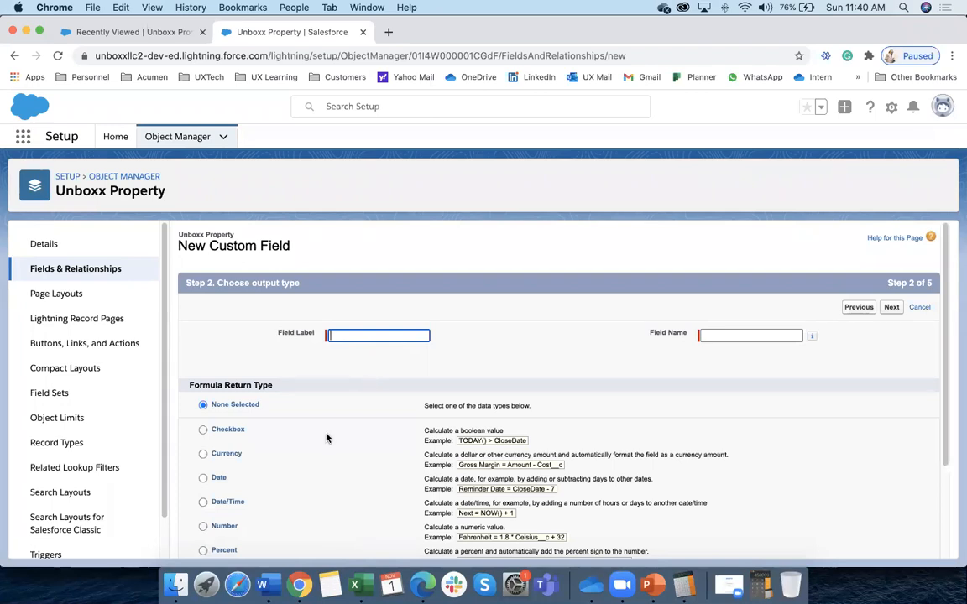
key(super+Tab)
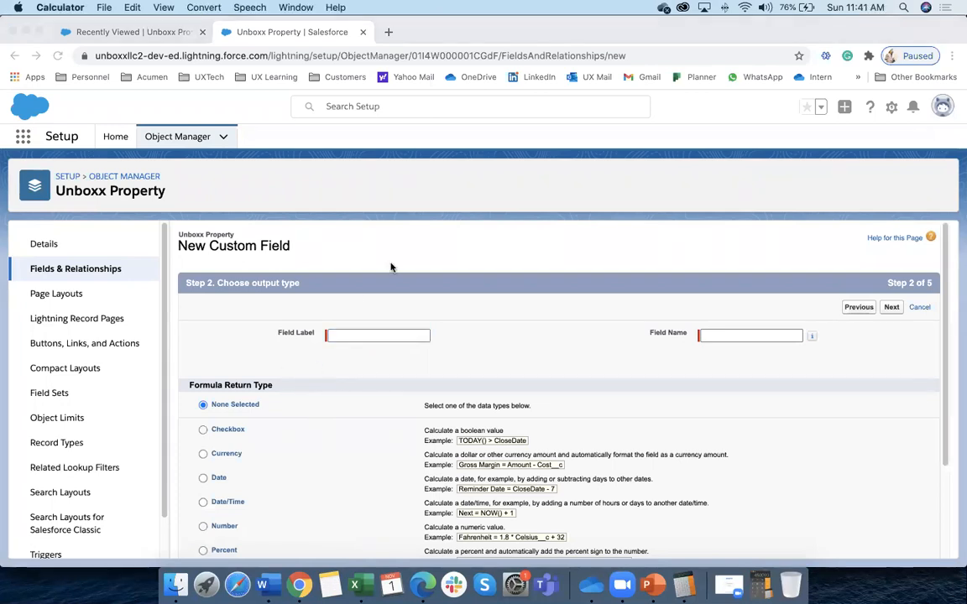
key(super+Tab)
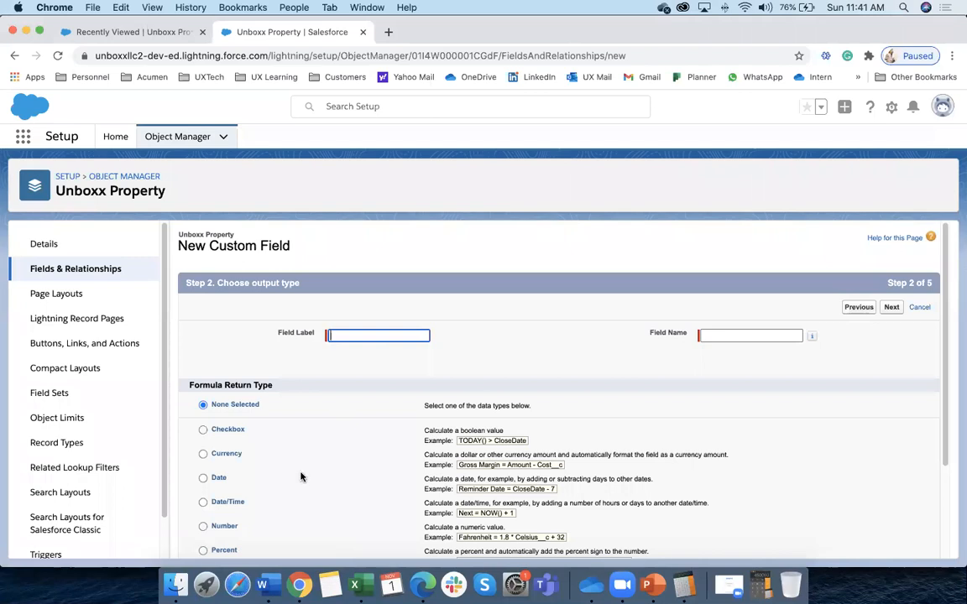
scroll(273, 428, down, 2)
double_click(234, 396)
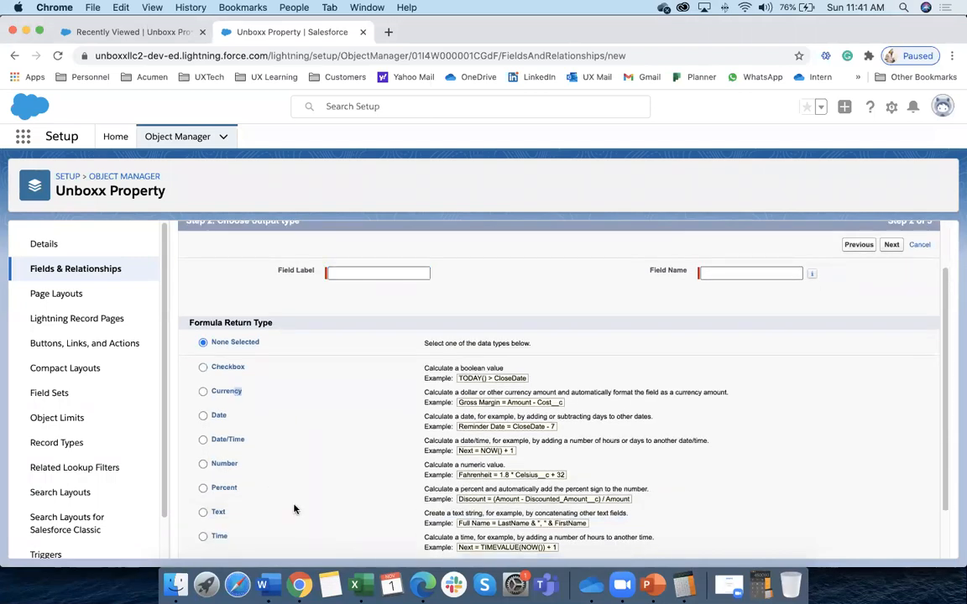
click(204, 393)
scroll(579, 367, up, 2)
Label the field 'Discounted Asking Price', auto-fill its Field Name, and continue to the formula step
click(713, 336)
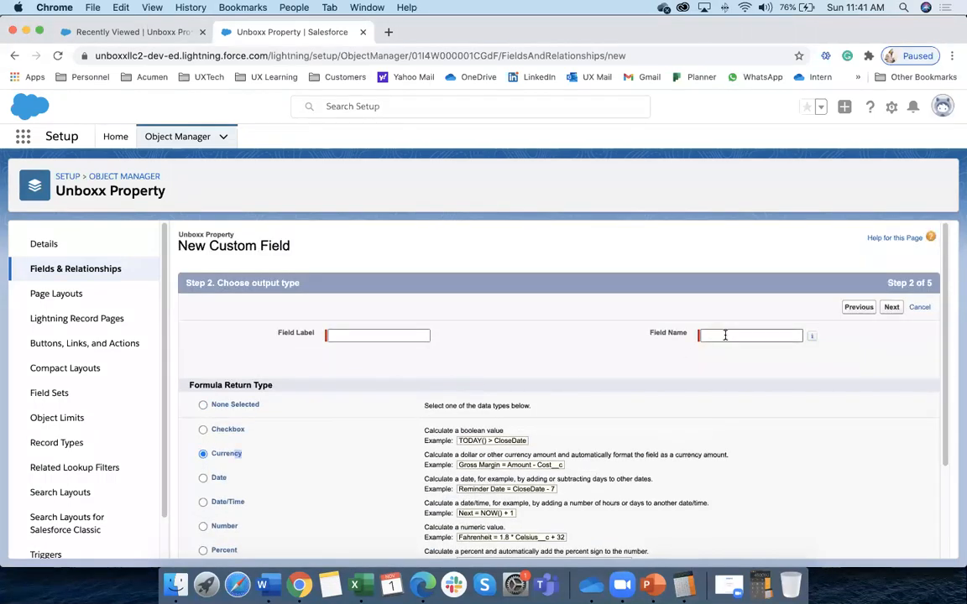
click(362, 336)
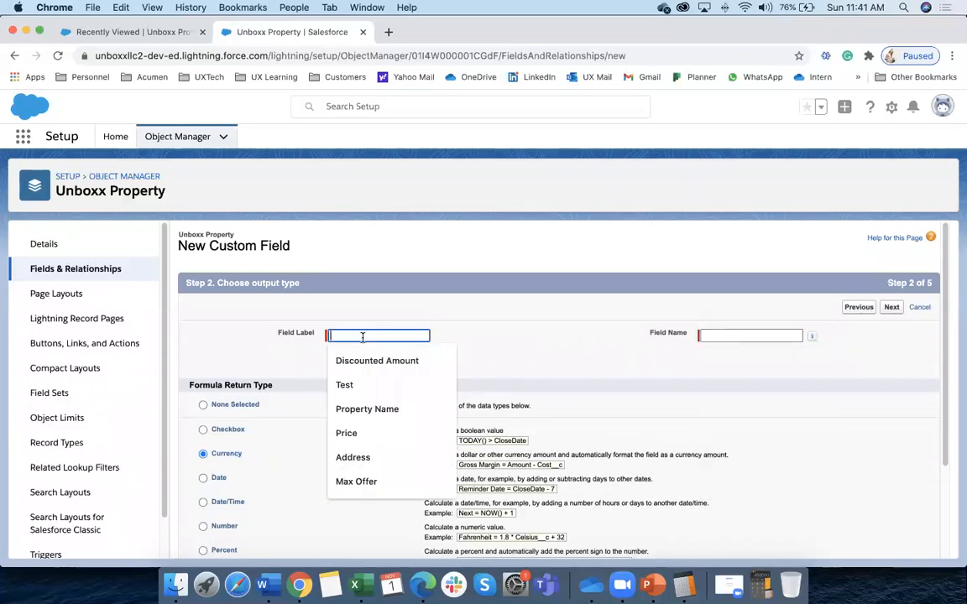
click(361, 360)
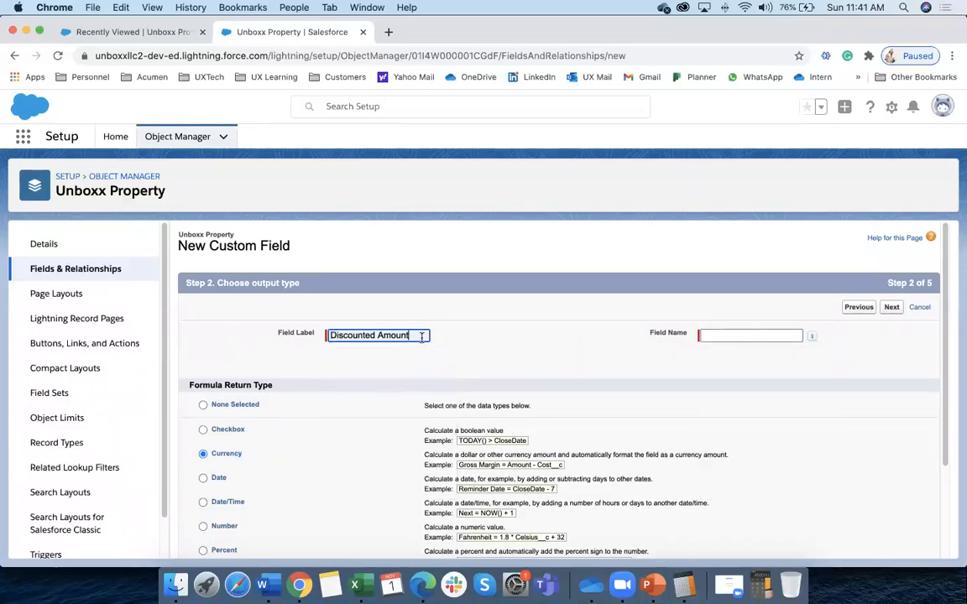
key(BackSpace)
key(BackSpace)
key(BackSpace)
key(BackSpace)
key(BackSpace)
key(BackSpace)
key(BackSpace)
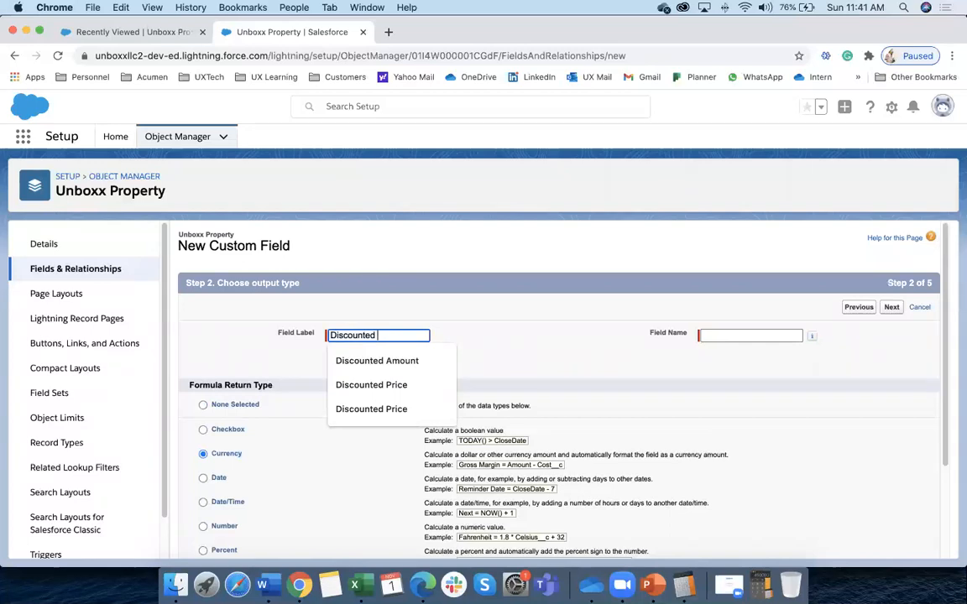
text(Asking)
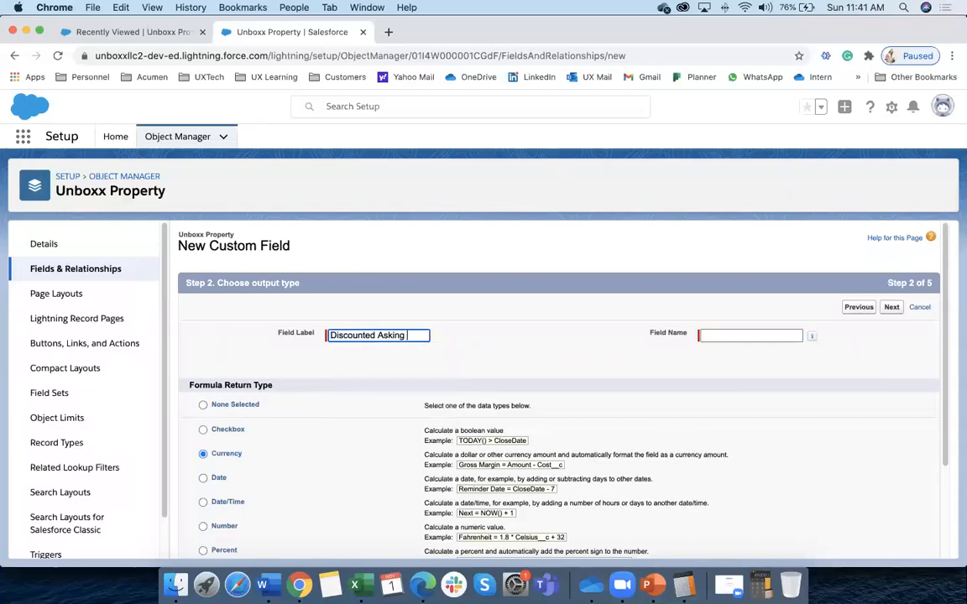
text( Price)
click(730, 336)
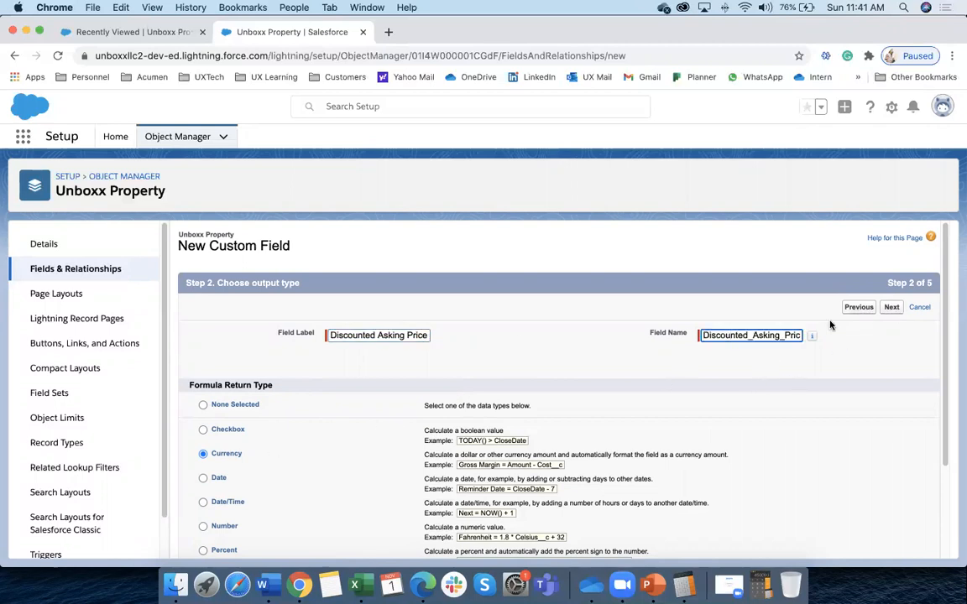
click(891, 307)
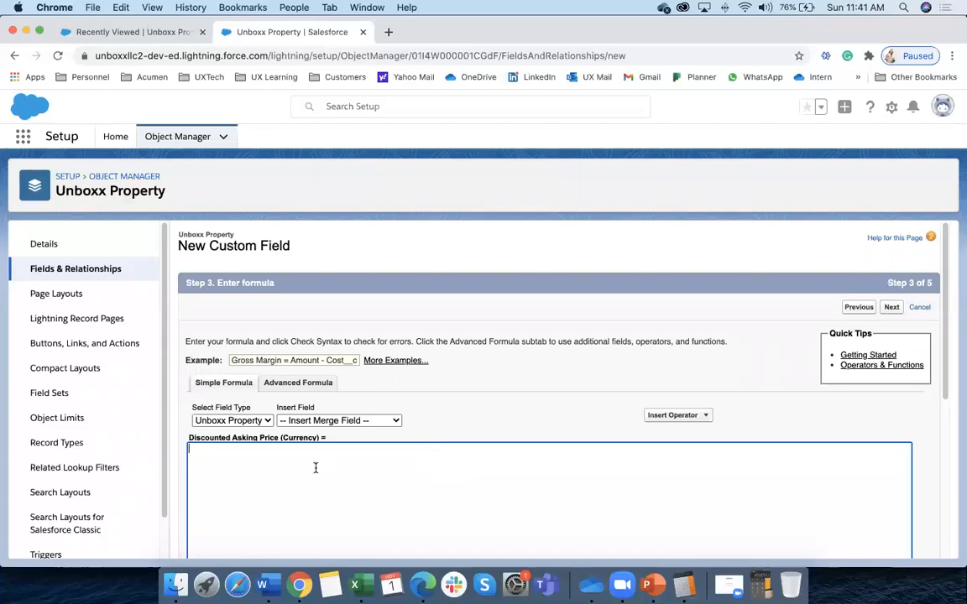
Compare the advanced and simple formula editors, settling on Simple Formula
scroll(344, 470, down, 3)
scroll(346, 470, up, 3)
scroll(380, 431, down, 2)
scroll(379, 427, up, 2)
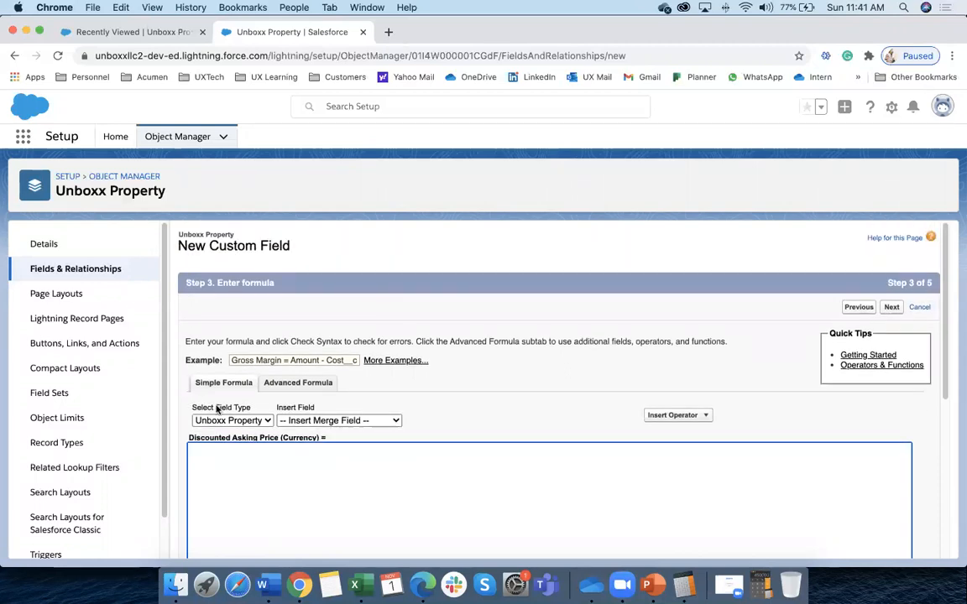
scroll(299, 496, down, 3)
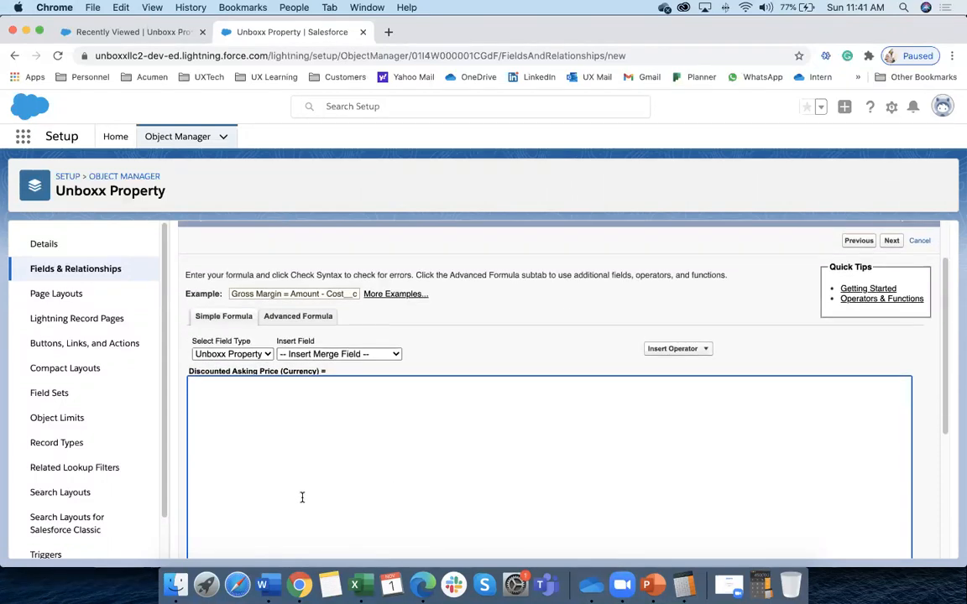
scroll(303, 497, down, 1)
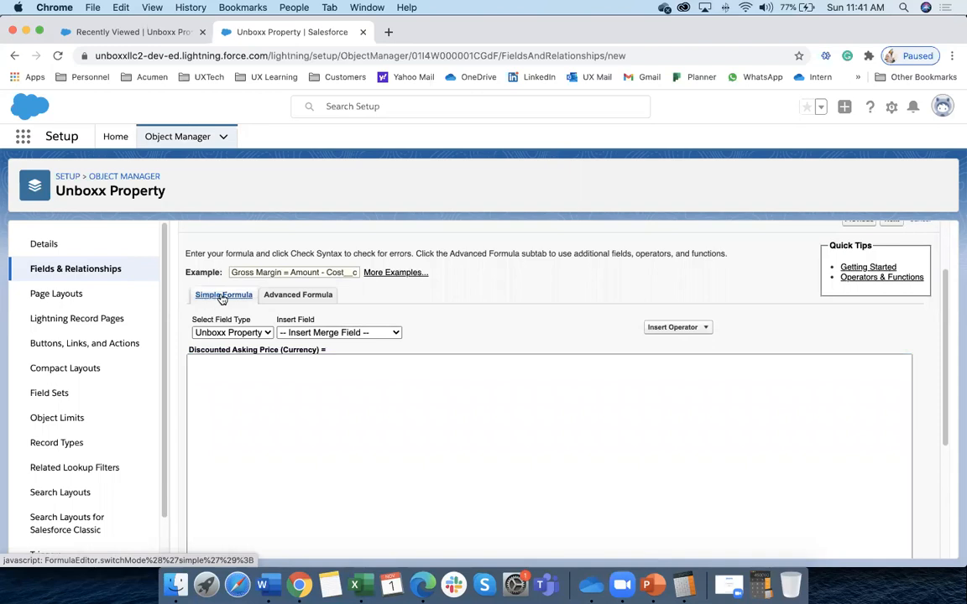
click(298, 296)
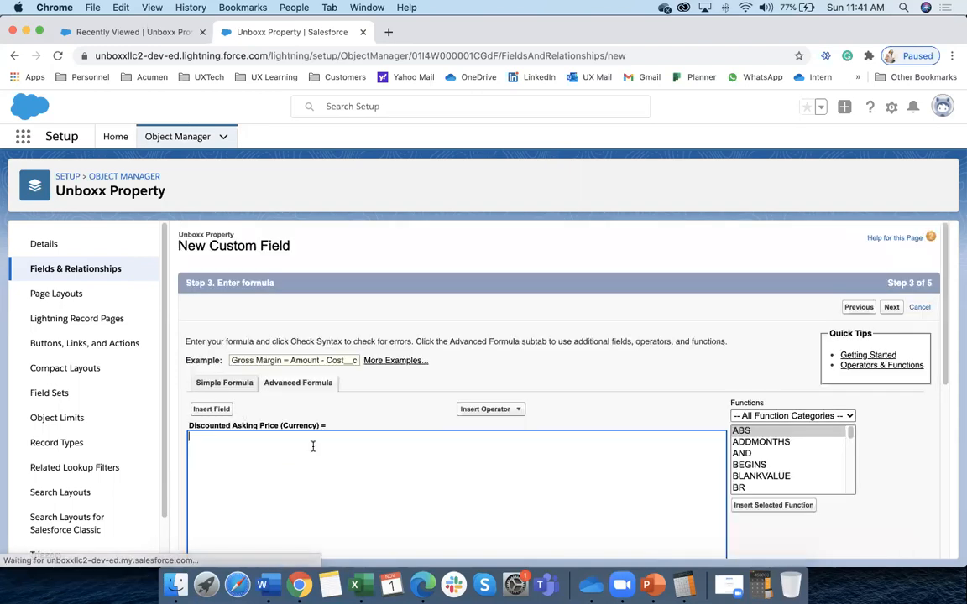
scroll(356, 449, down, 5)
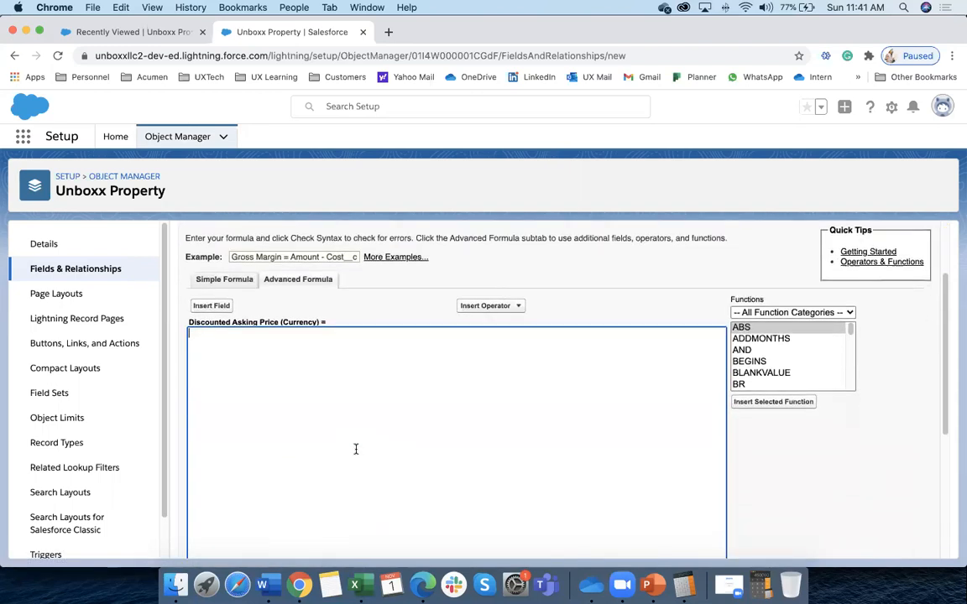
click(224, 280)
scroll(341, 399, down, 2)
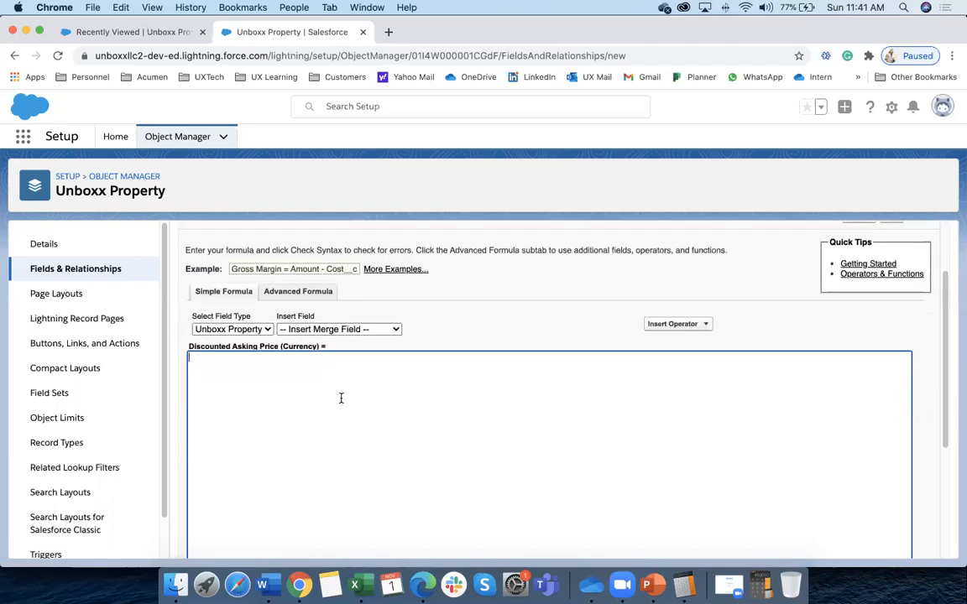
click(296, 292)
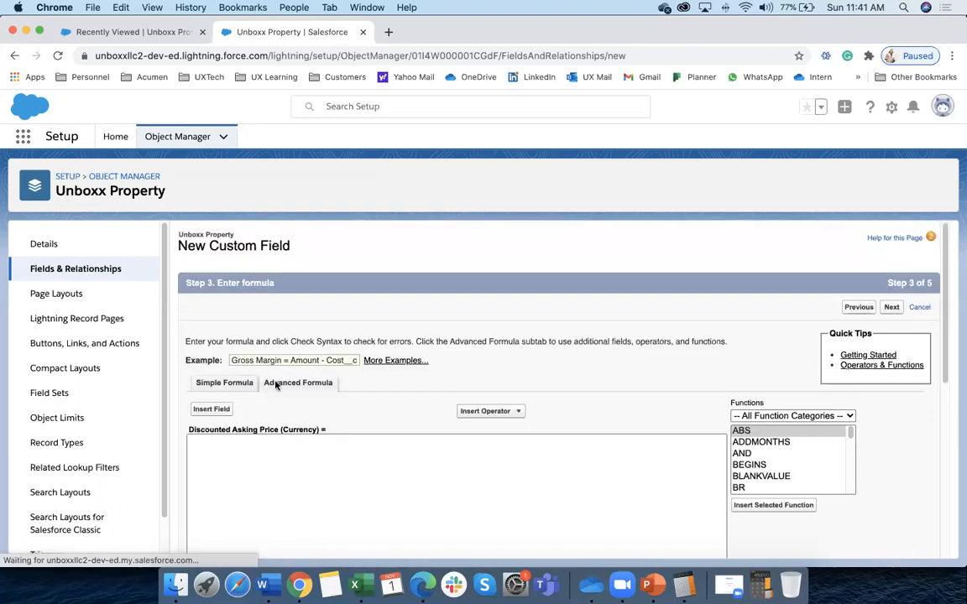
click(224, 384)
scroll(309, 407, down, 5)
scroll(309, 407, down, 2)
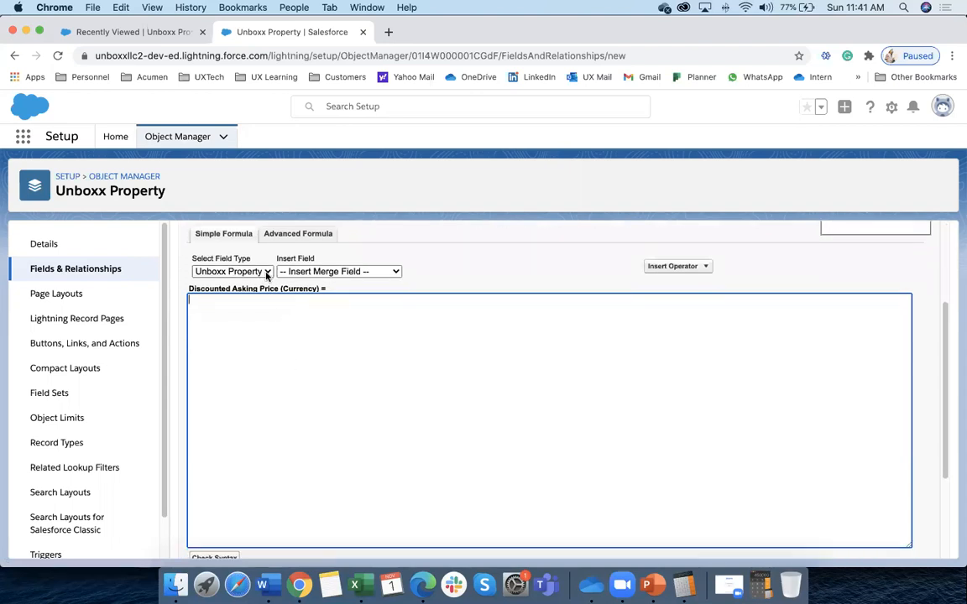
Keep Unboxx Property as the field type and insert Asking Price into the formula
click(267, 274)
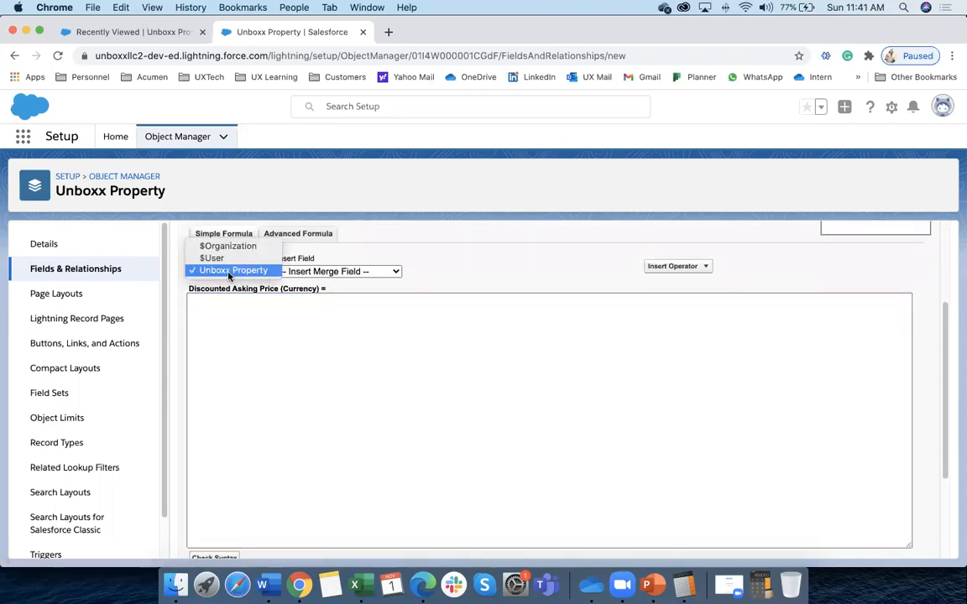
click(227, 272)
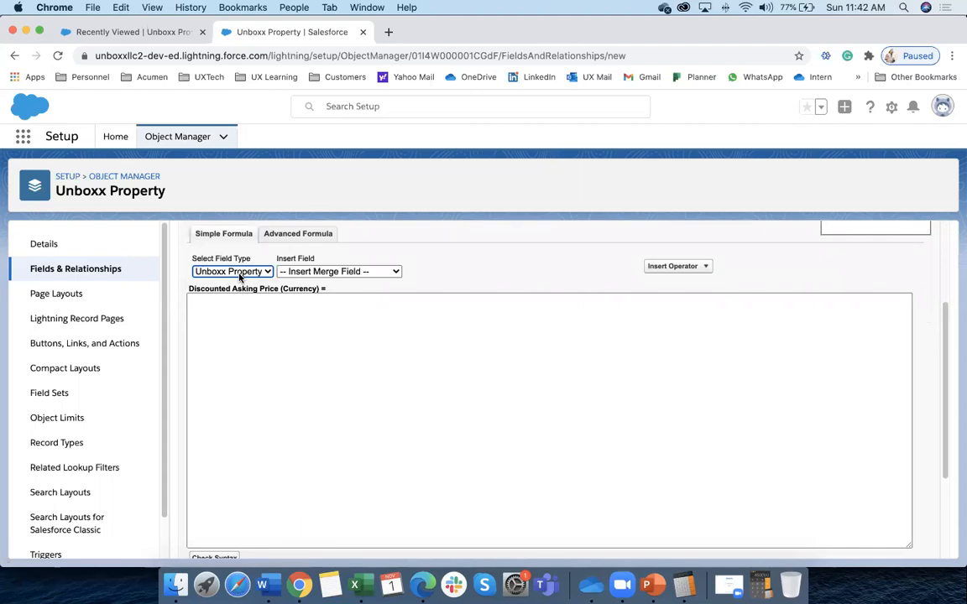
scroll(240, 277, down, 2)
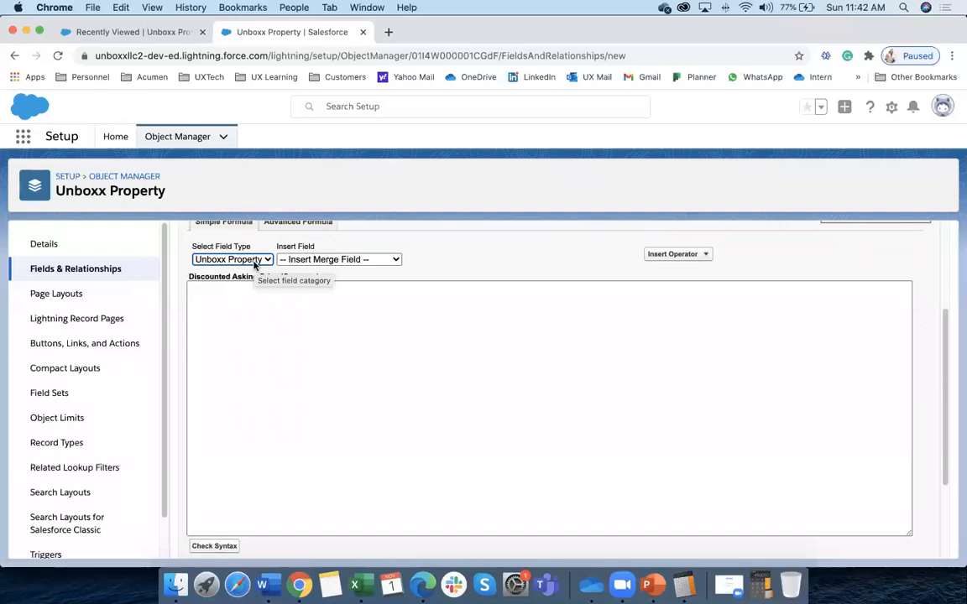
click(254, 266)
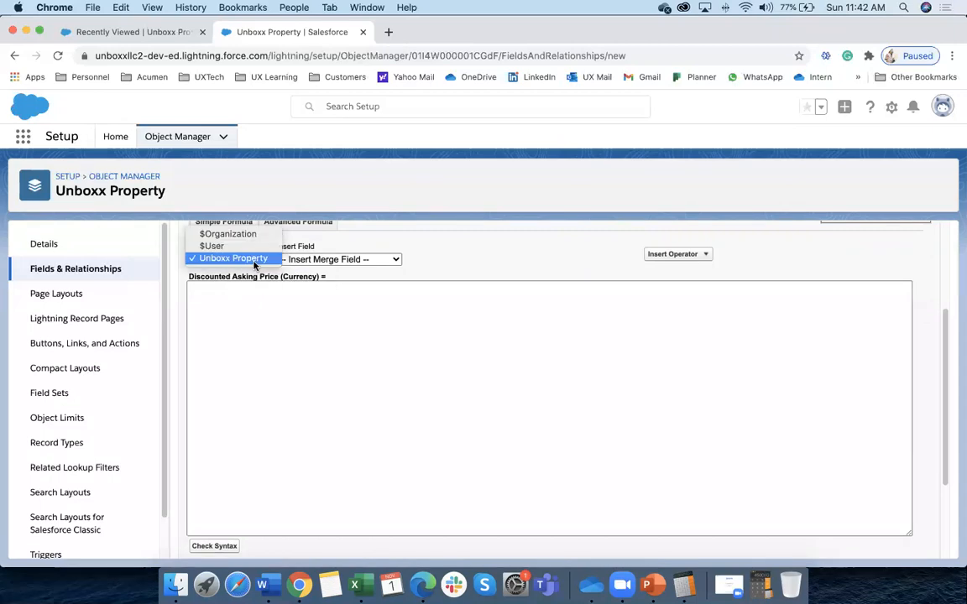
click(231, 262)
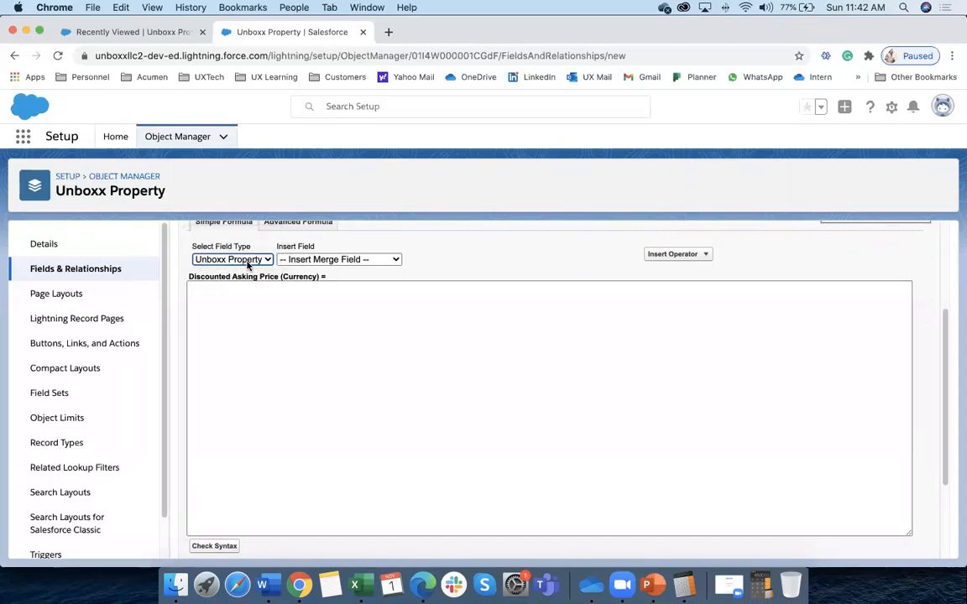
scroll(268, 328, up, 2)
click(336, 321)
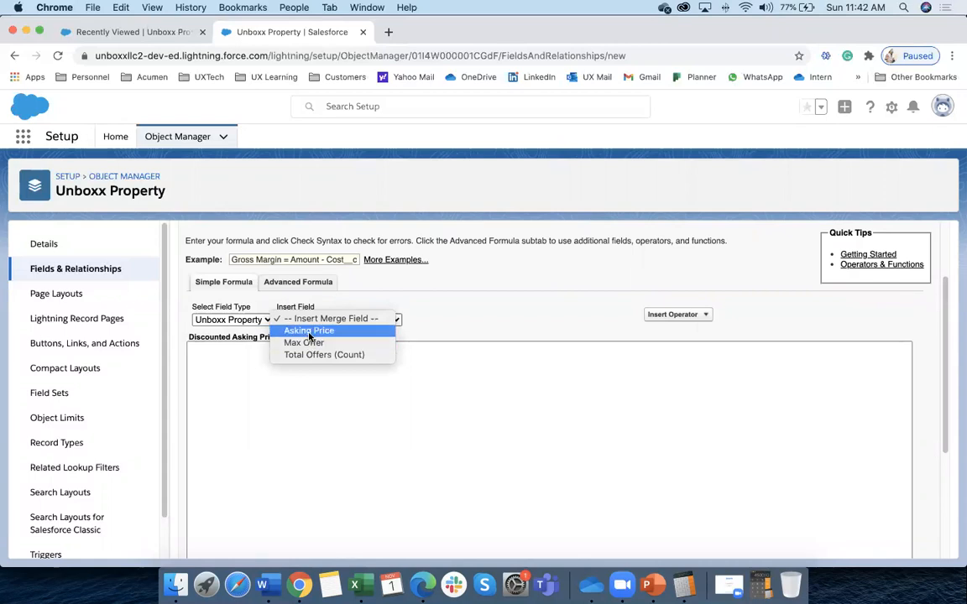
click(309, 331)
Select the Asking_Price__c reference, then view the Unboxx Properties Recently Viewed list
drag(273, 348, 195, 349)
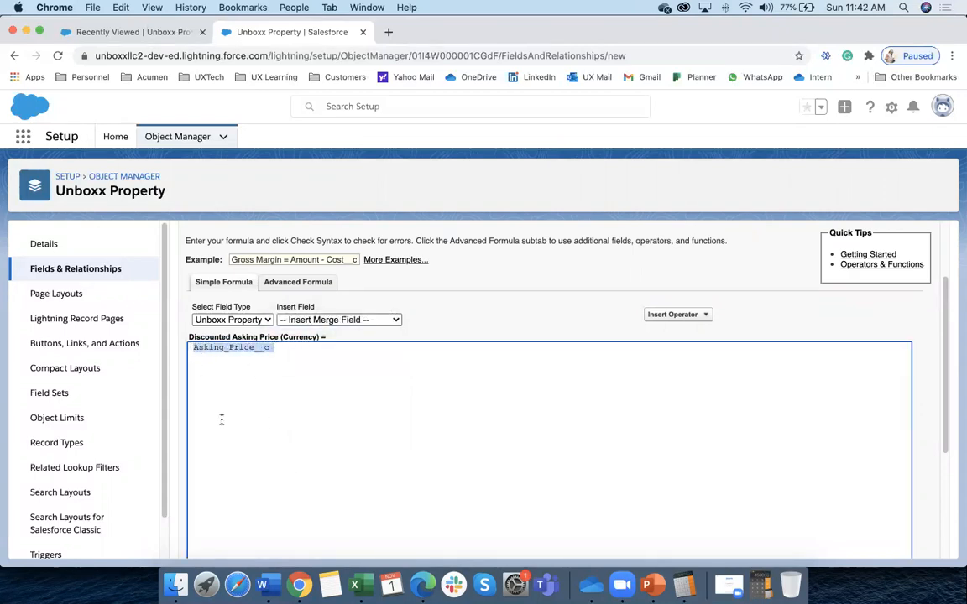
click(235, 356)
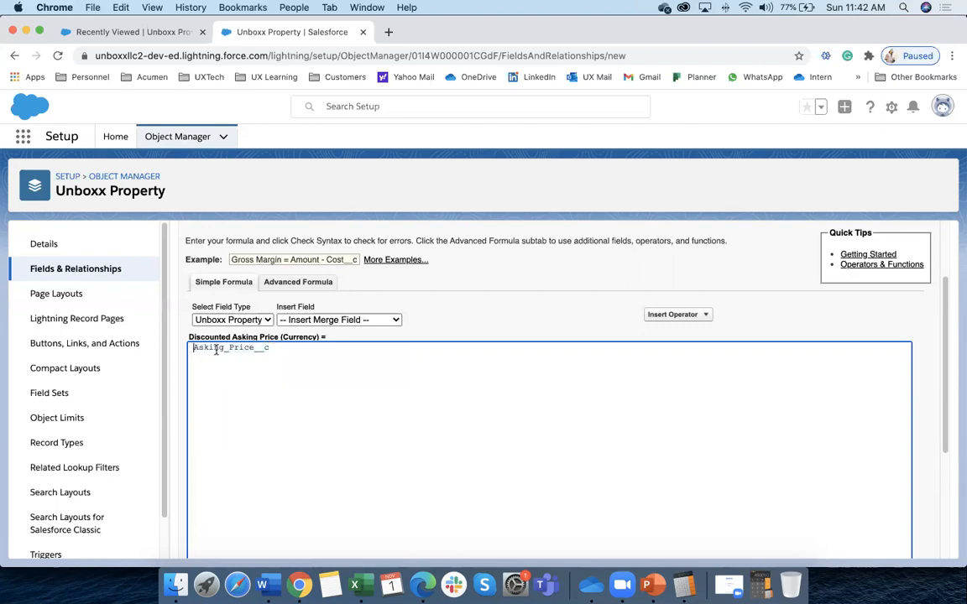
drag(267, 348, 194, 347)
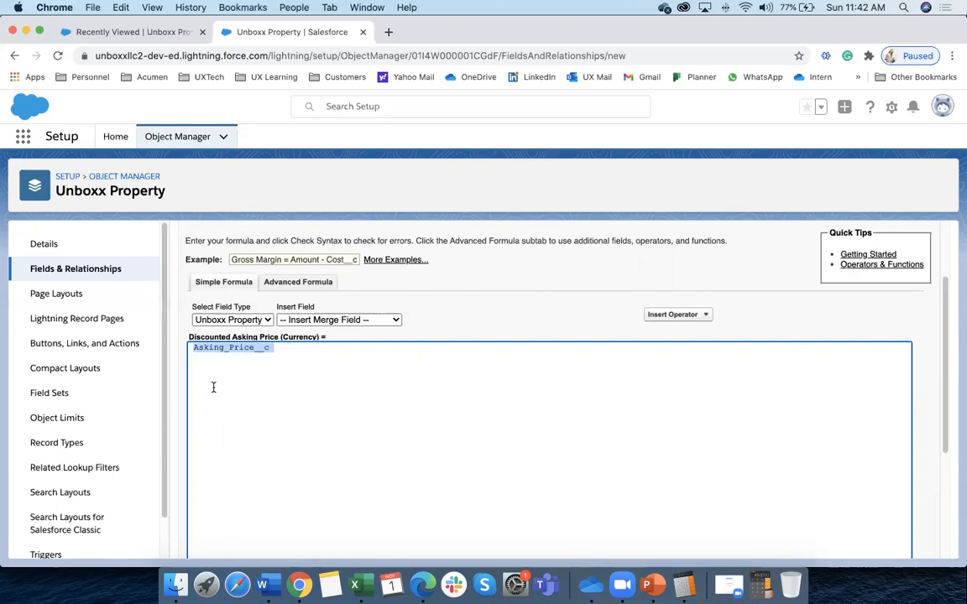
click(160, 33)
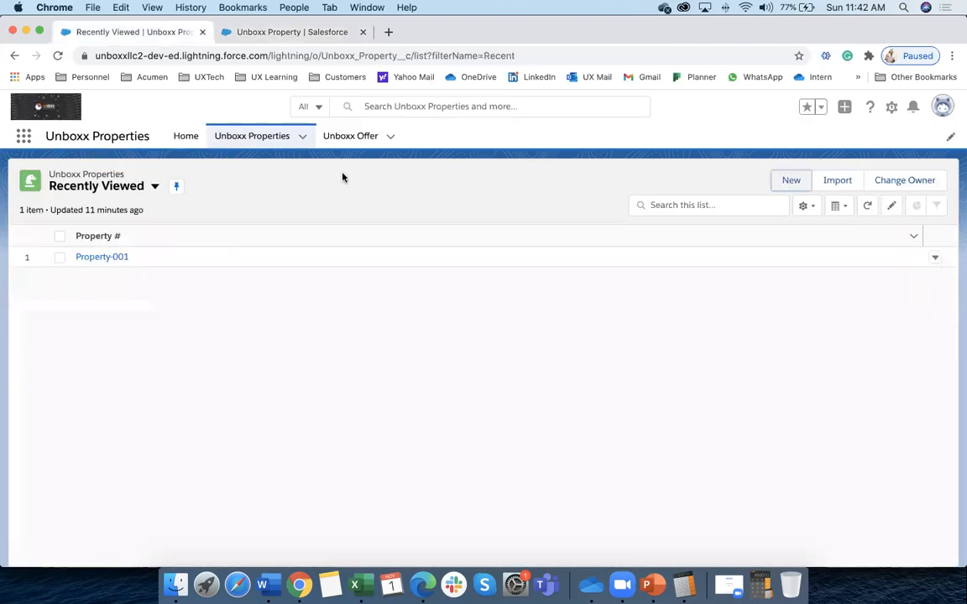
Open Property-001 from the refreshed list to see its $550,000 Asking Price, then go back to the formula
click(249, 139)
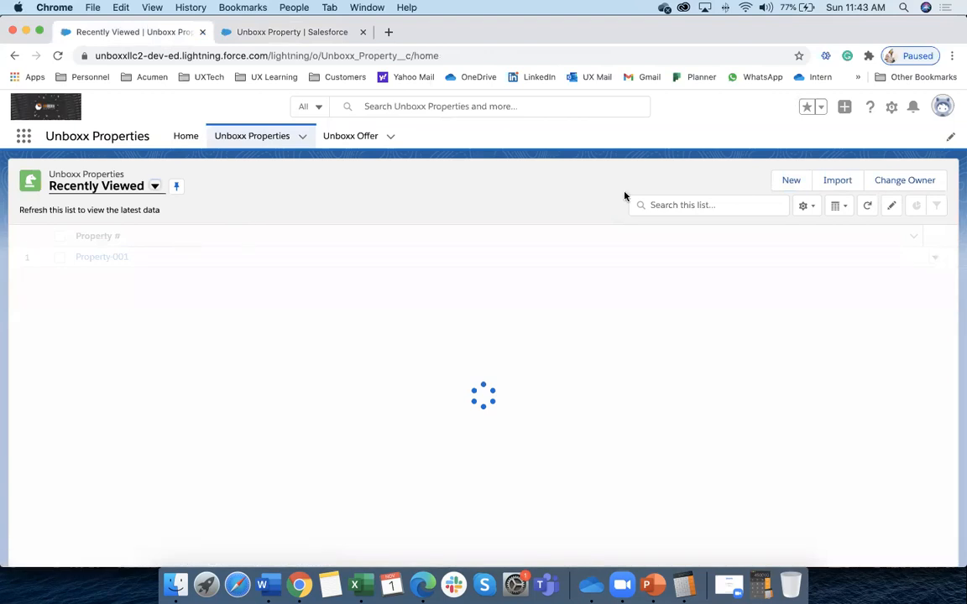
click(793, 181)
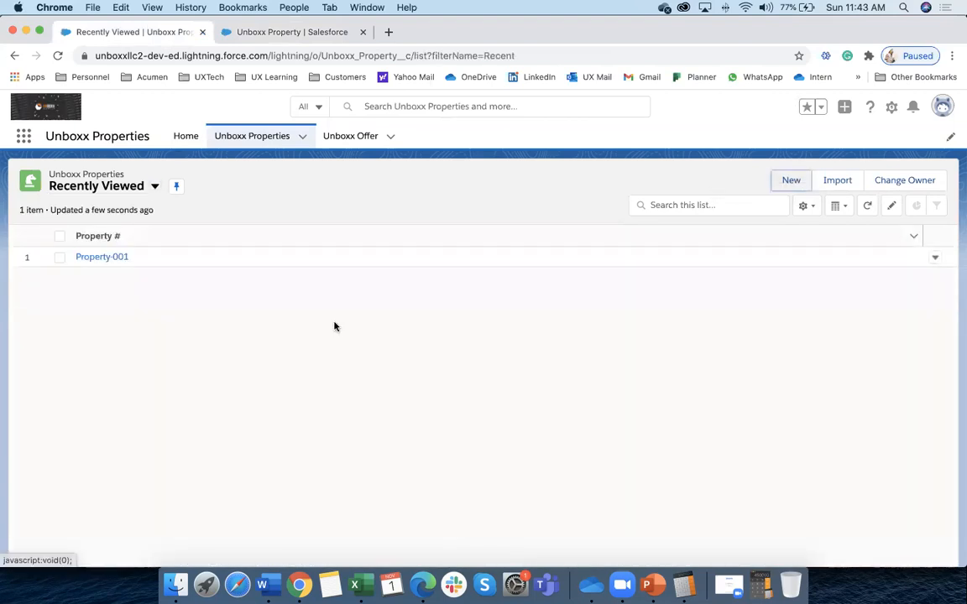
click(111, 257)
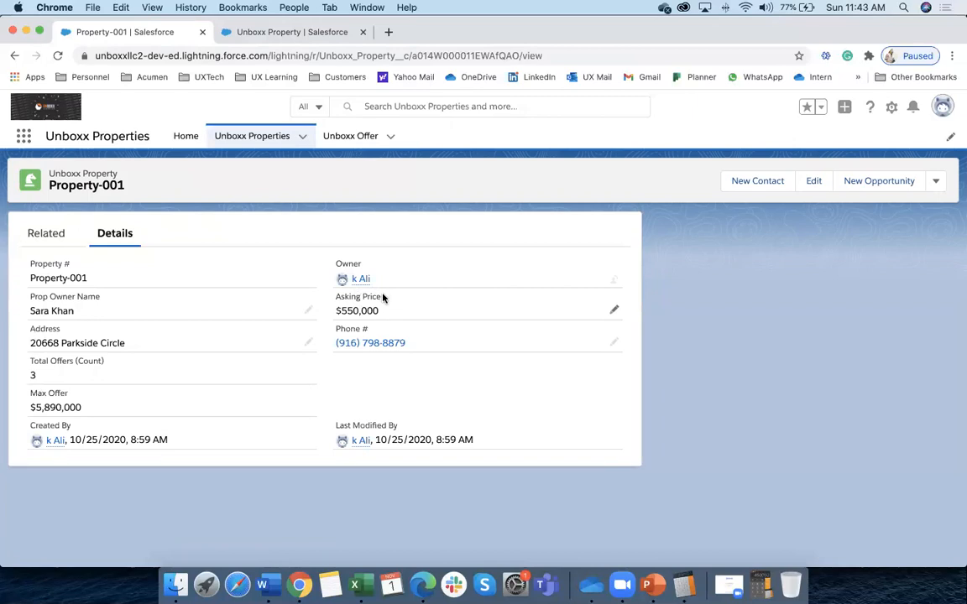
drag(384, 297, 336, 294)
click(290, 33)
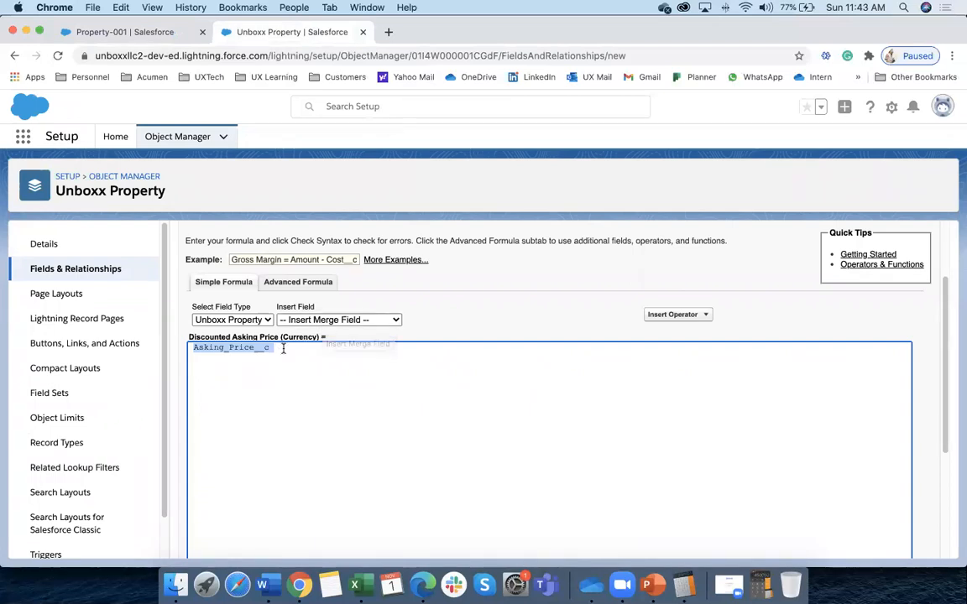
Insert Max Offer and Total Offers (Count) after Asking_Price__c and add blank lines above
click(283, 349)
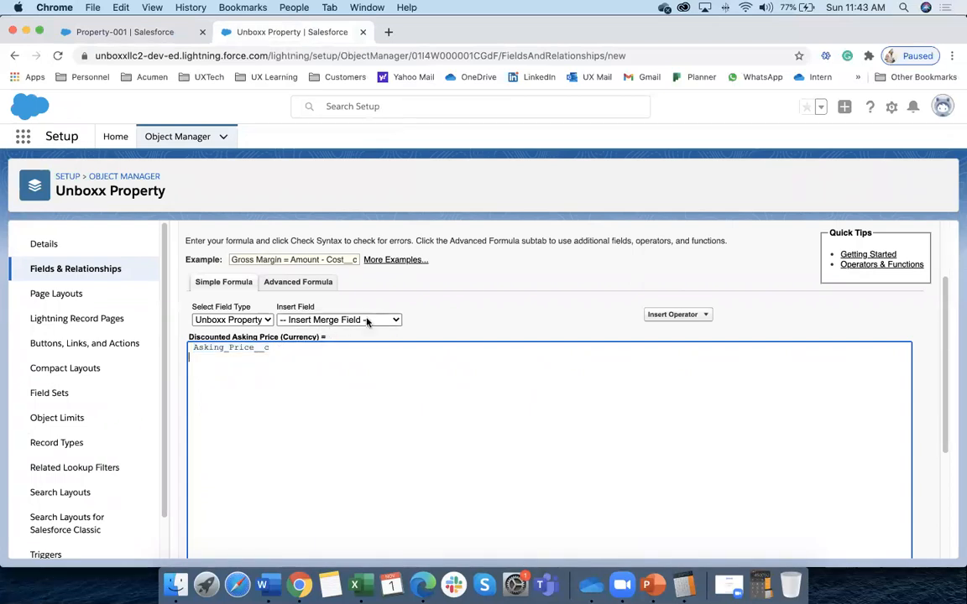
click(391, 320)
click(336, 343)
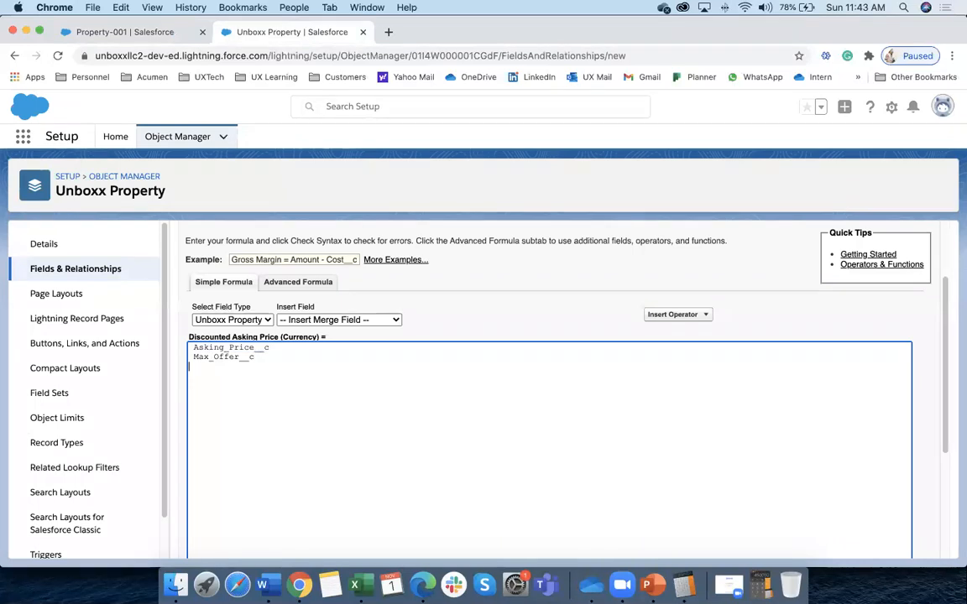
click(391, 320)
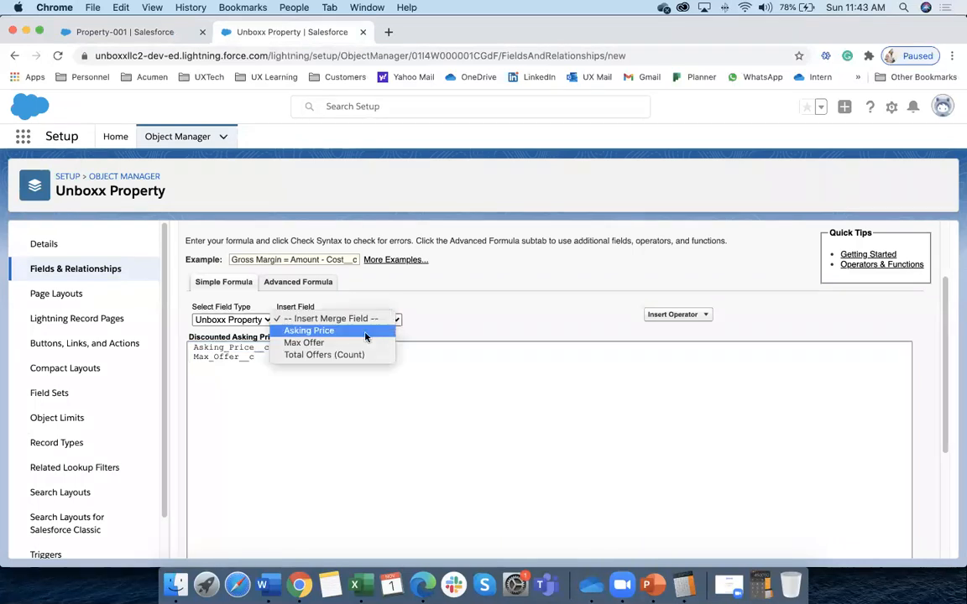
click(324, 355)
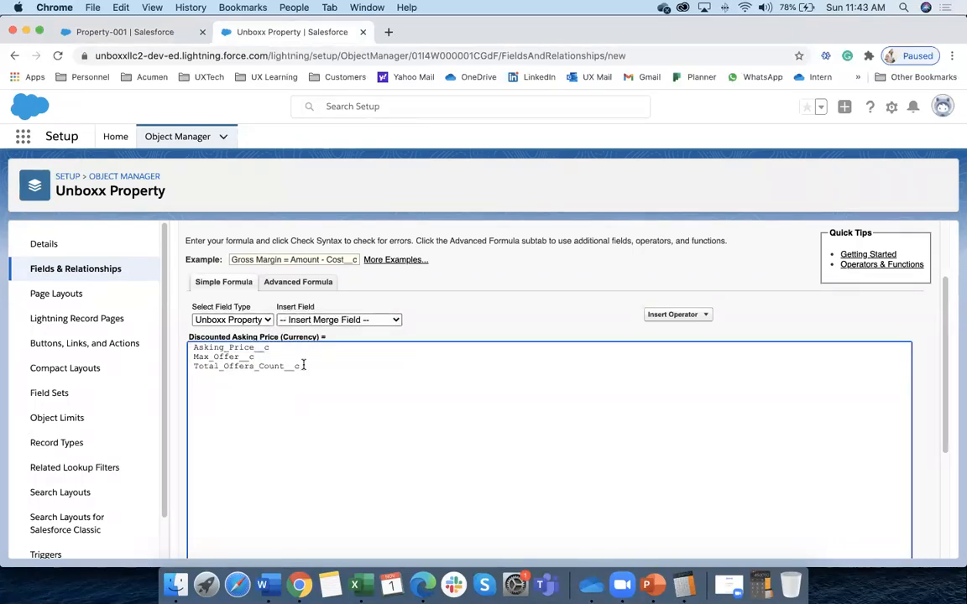
drag(303, 365, 191, 347)
click(195, 346)
key(Return)
key(Return)
key(Return)
key(Return)
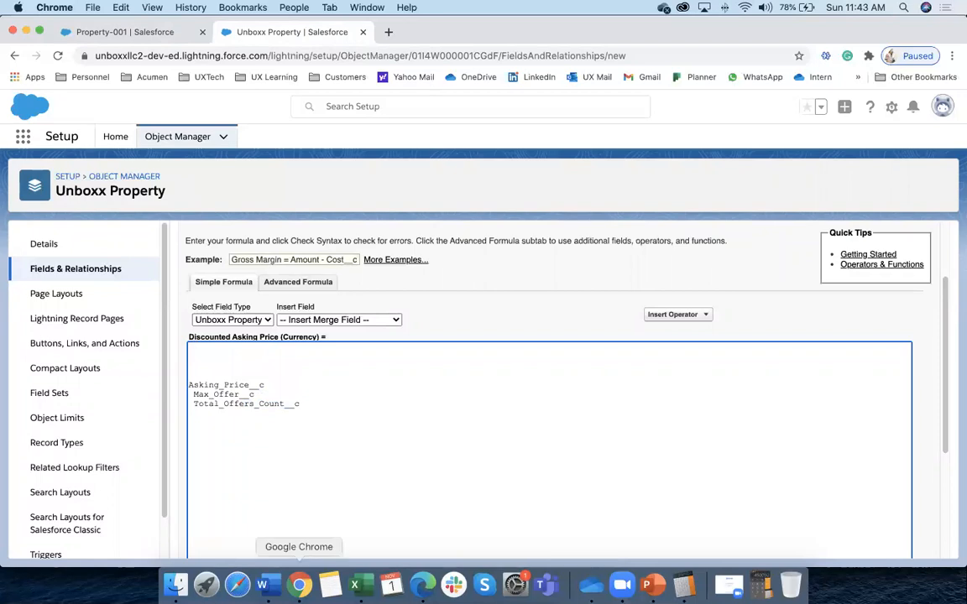
Check the IF formula line in the Word notes and return to Salesforce
click(263, 585)
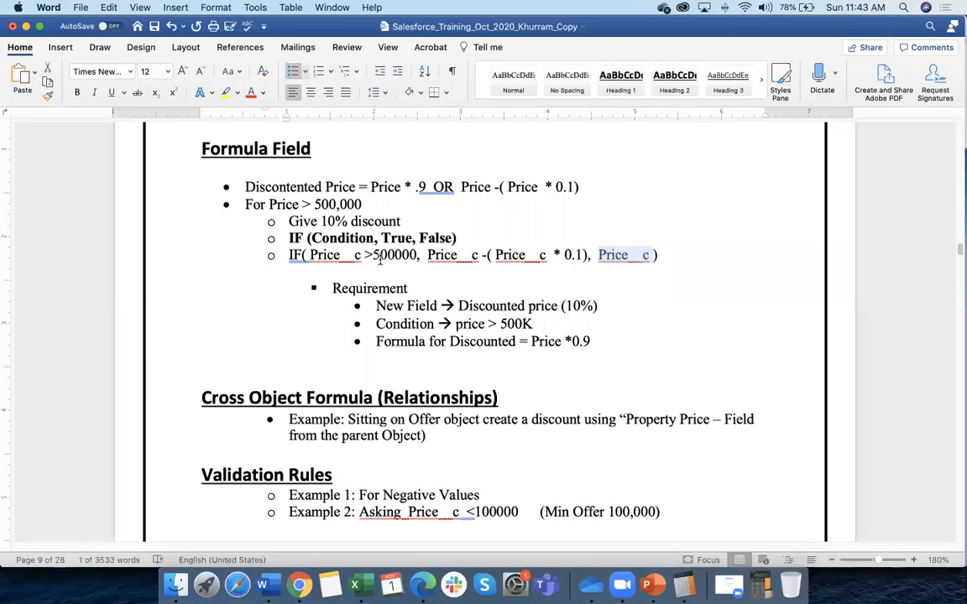
drag(289, 255, 659, 255)
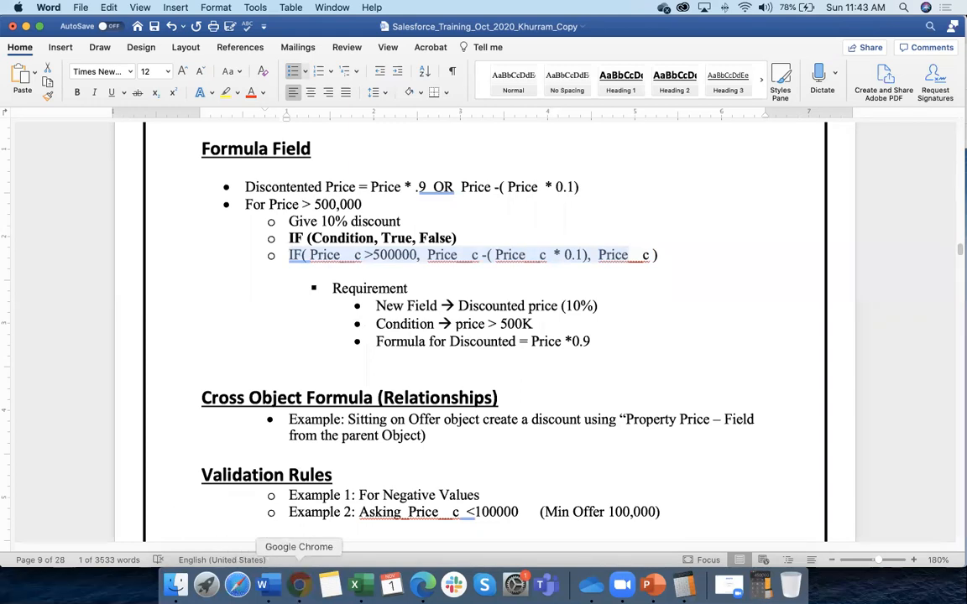
click(298, 585)
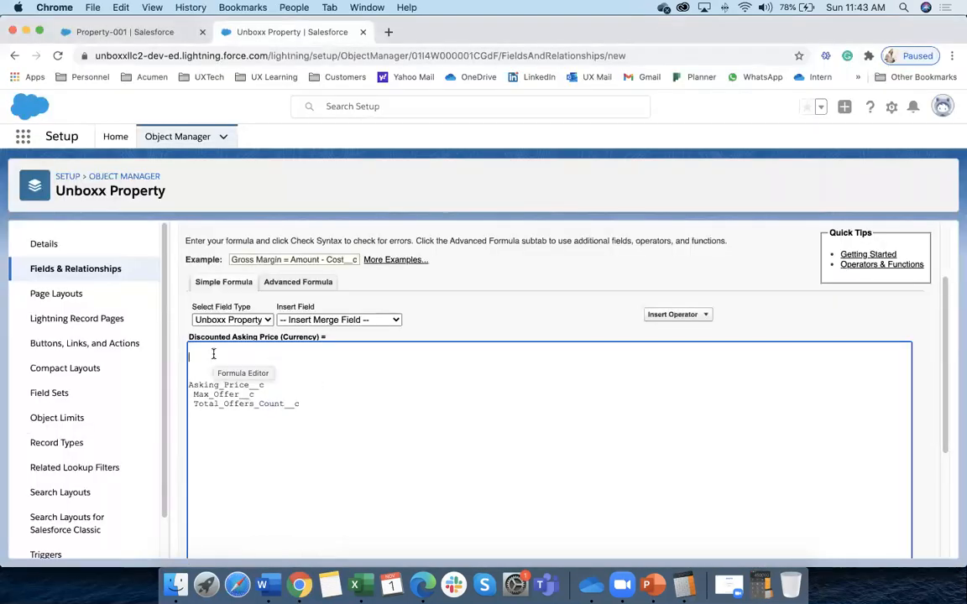
Remove the leading space so Max_Offer__c sits flush left under Asking_Price__c
scroll(213, 354, down, 1)
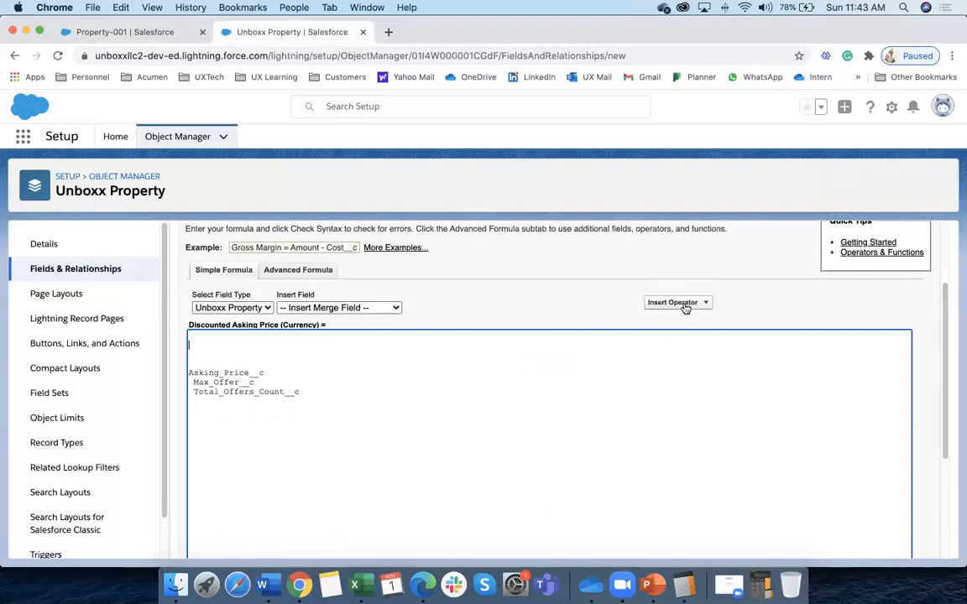
click(263, 309)
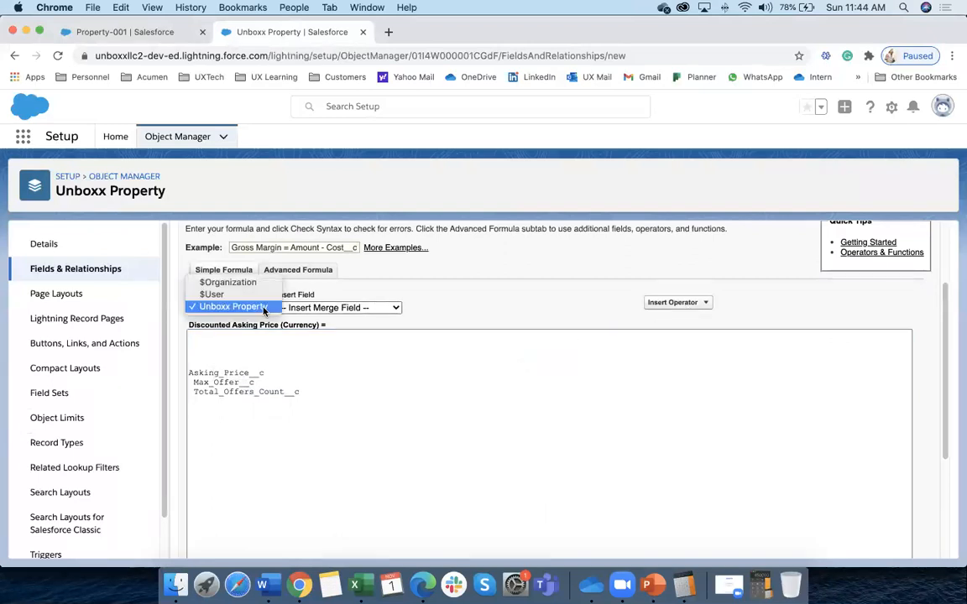
click(255, 308)
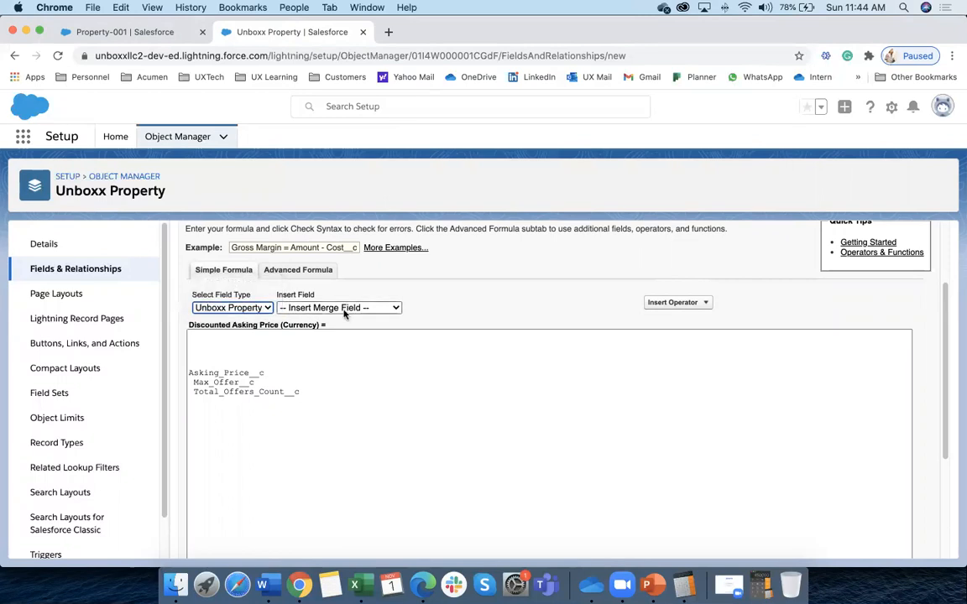
click(340, 308)
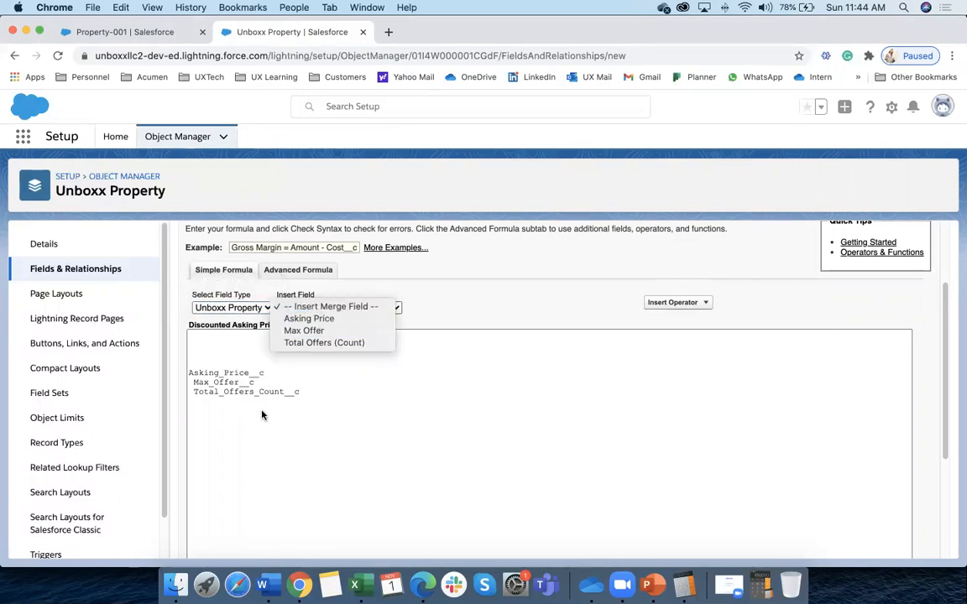
click(218, 385)
click(192, 382)
key(BackSpace)
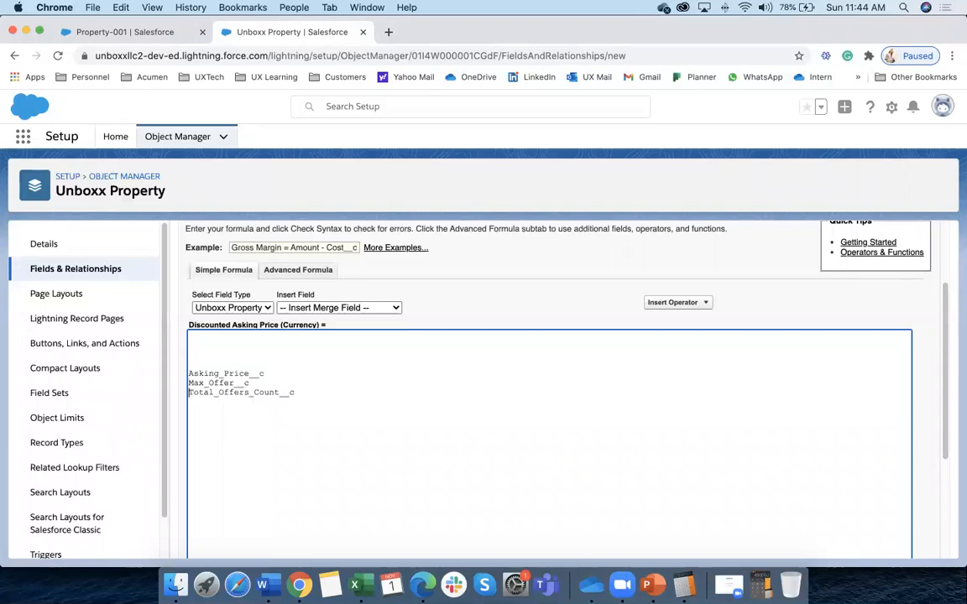
Look through the Insert Operator list and switch to the advanced formula editor
scroll(244, 383, up, 1)
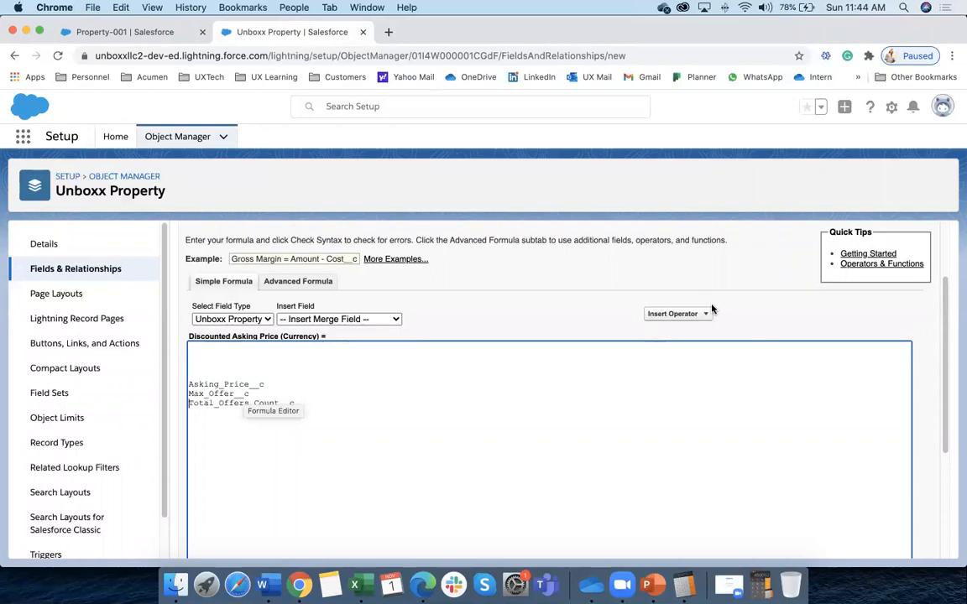
click(689, 315)
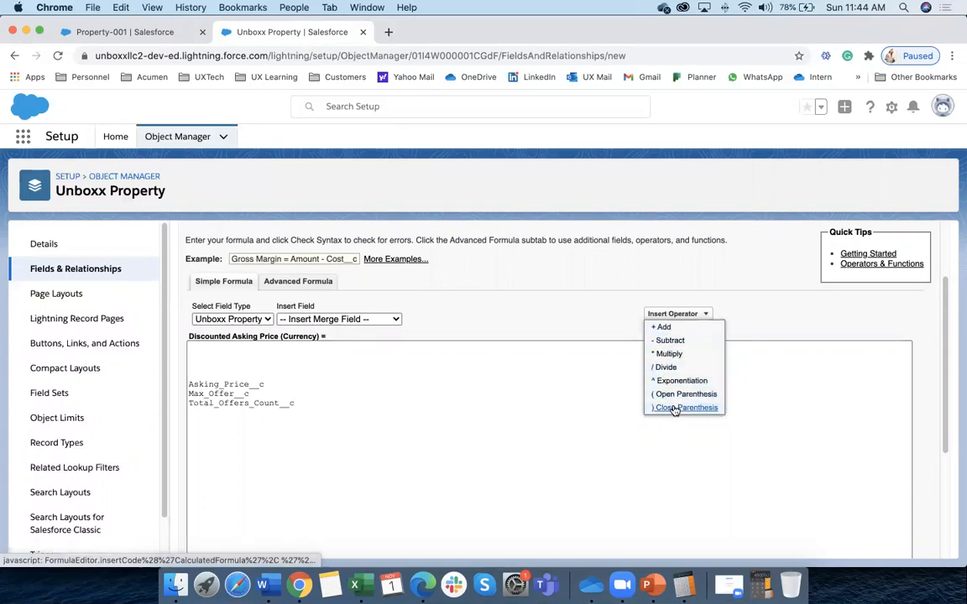
click(535, 429)
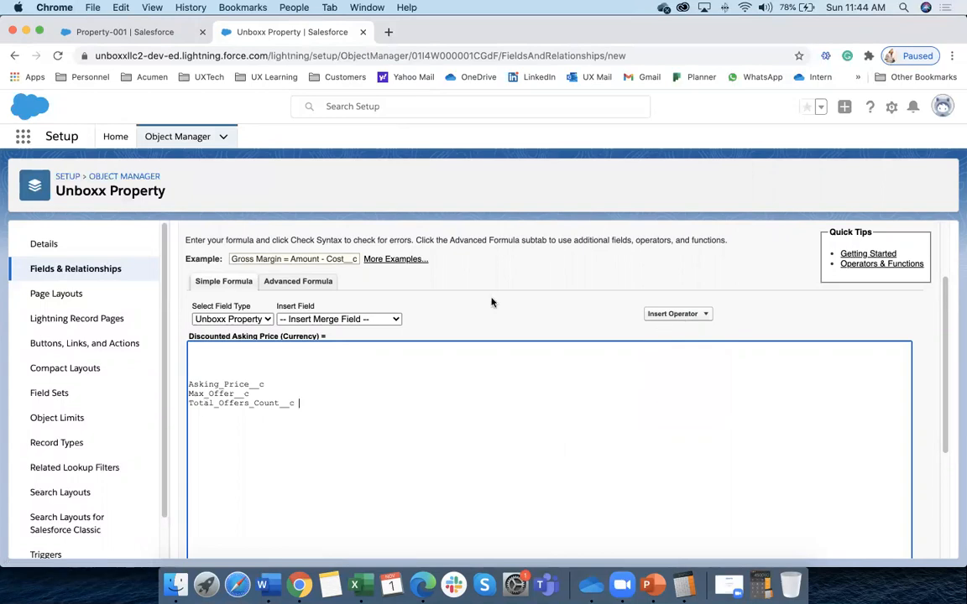
click(322, 281)
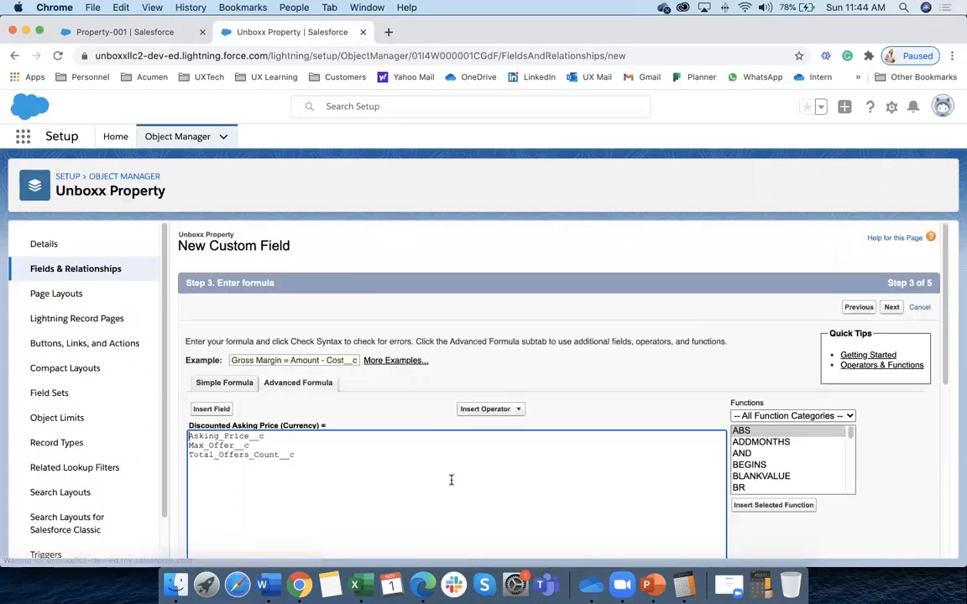
Open the Functions list in the advanced formula editor and read the AND function's description
scroll(453, 474, down, 2)
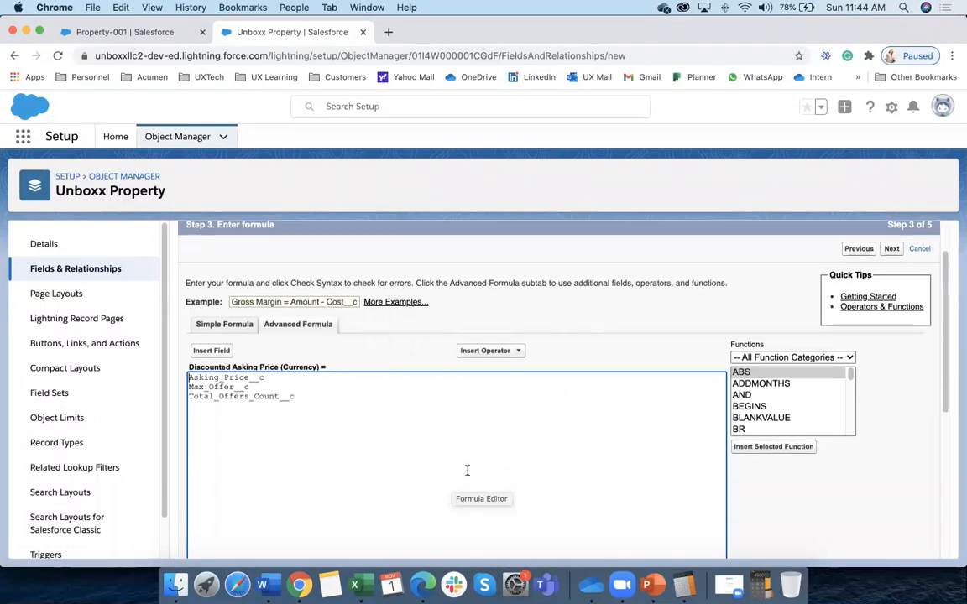
click(487, 349)
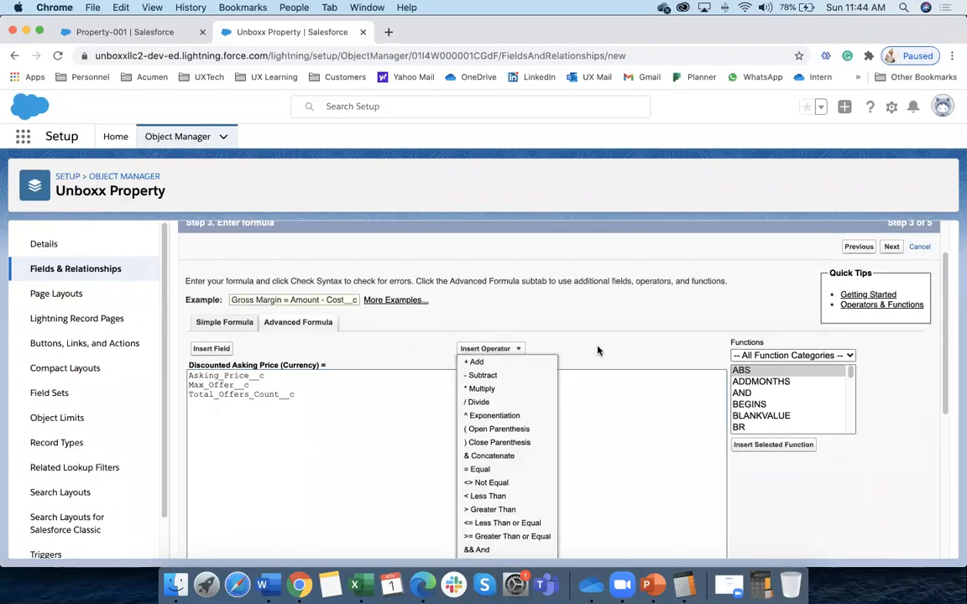
scroll(793, 384, down, 3)
scroll(840, 382, up, 3)
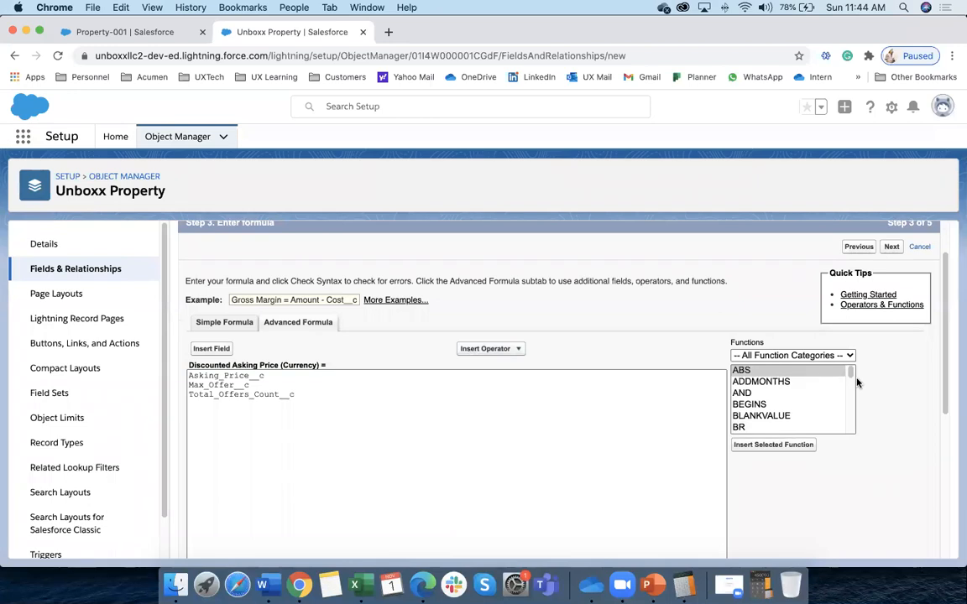
drag(943, 368, 945, 397)
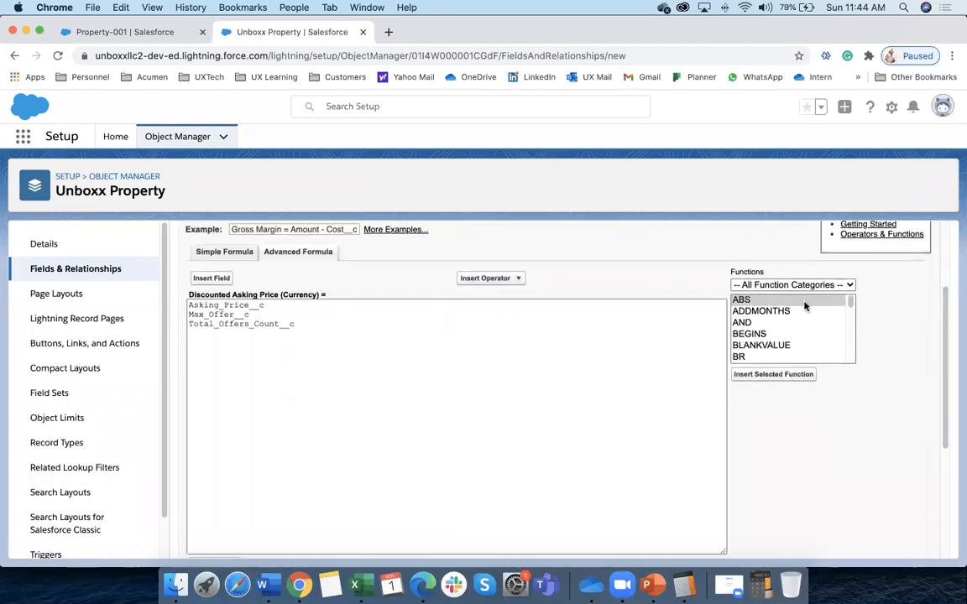
click(744, 324)
Read the CASE, DATE, DAY and FIND function descriptions in the Functions list
scroll(756, 332, down, 1)
scroll(754, 336, down, 1)
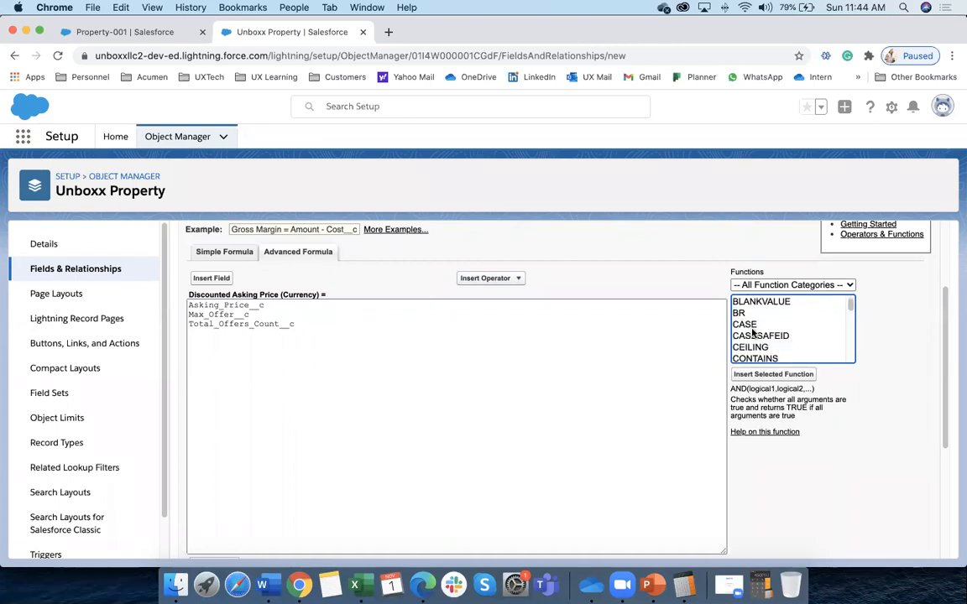
click(749, 328)
scroll(756, 336, down, 1)
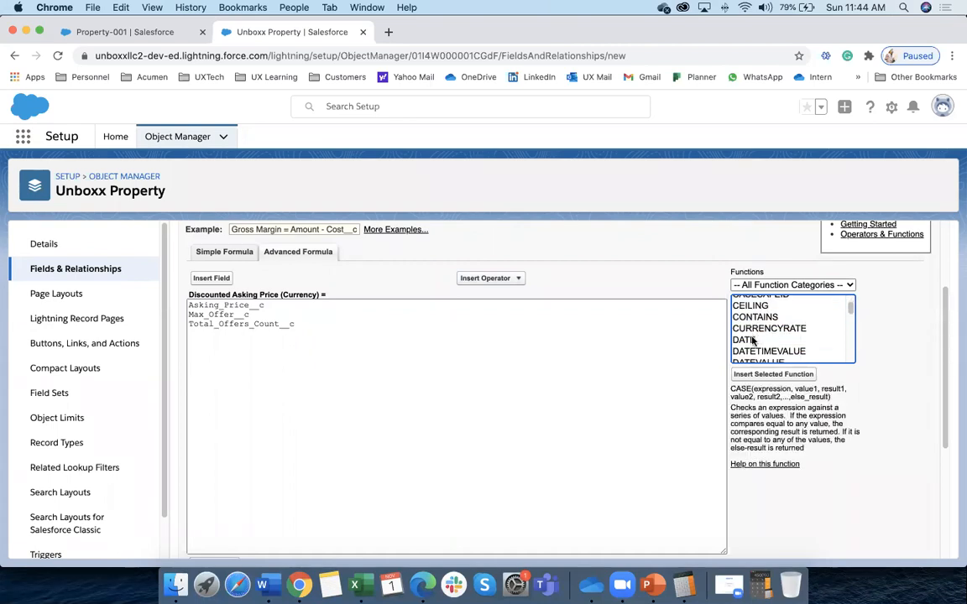
click(755, 339)
scroll(760, 334, down, 1)
click(751, 317)
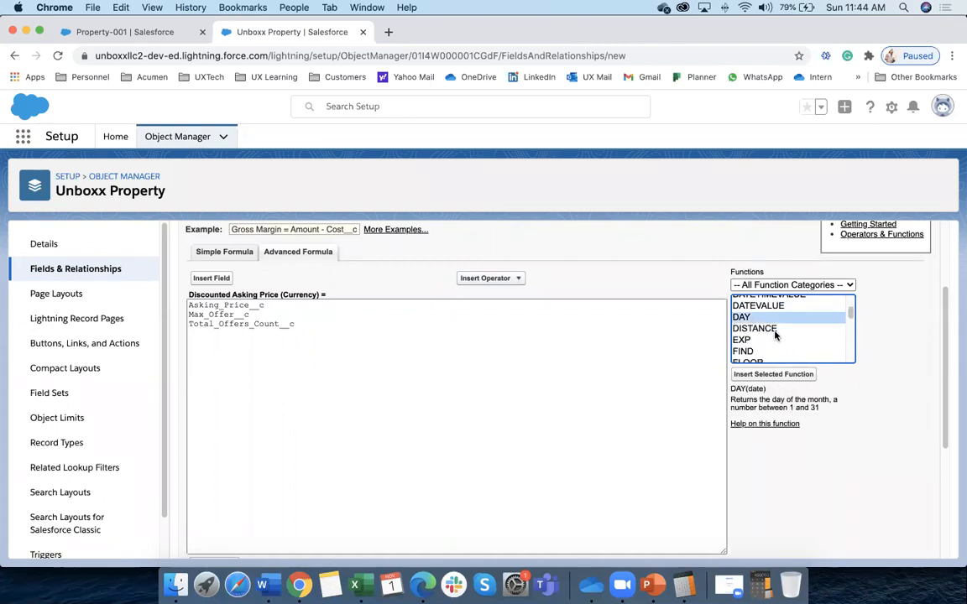
scroll(753, 319, down, 1)
click(752, 314)
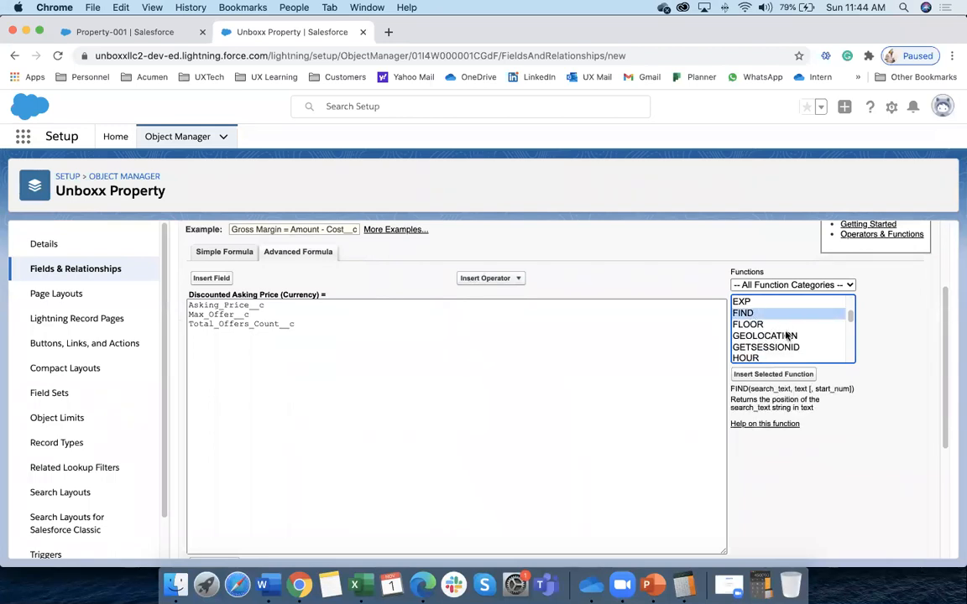
Insert HOUR(expression) on its own line above the field names and open its help page
click(191, 308)
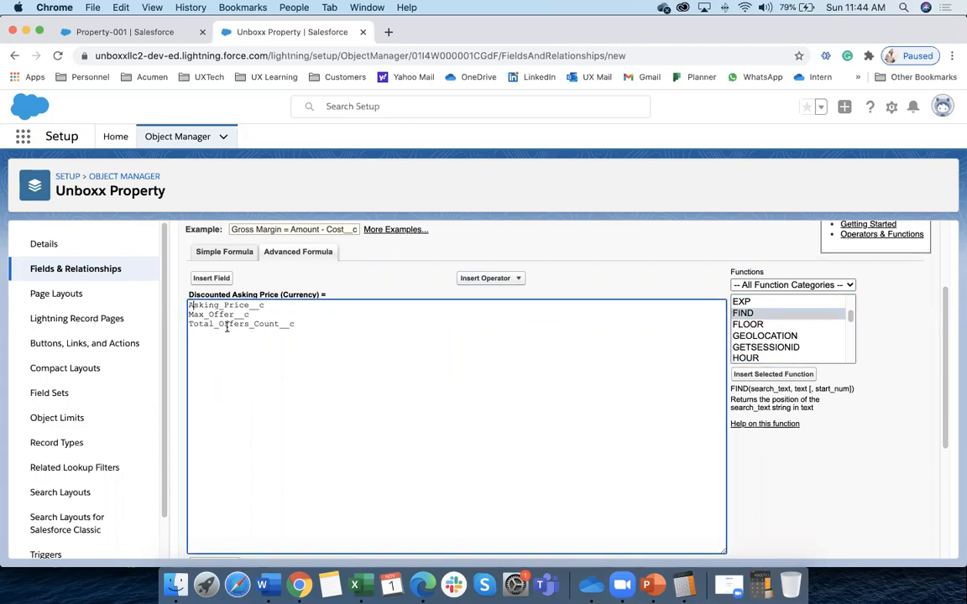
key(Return)
key(Return)
key(Return)
key(Return)
key(Return)
key(Return)
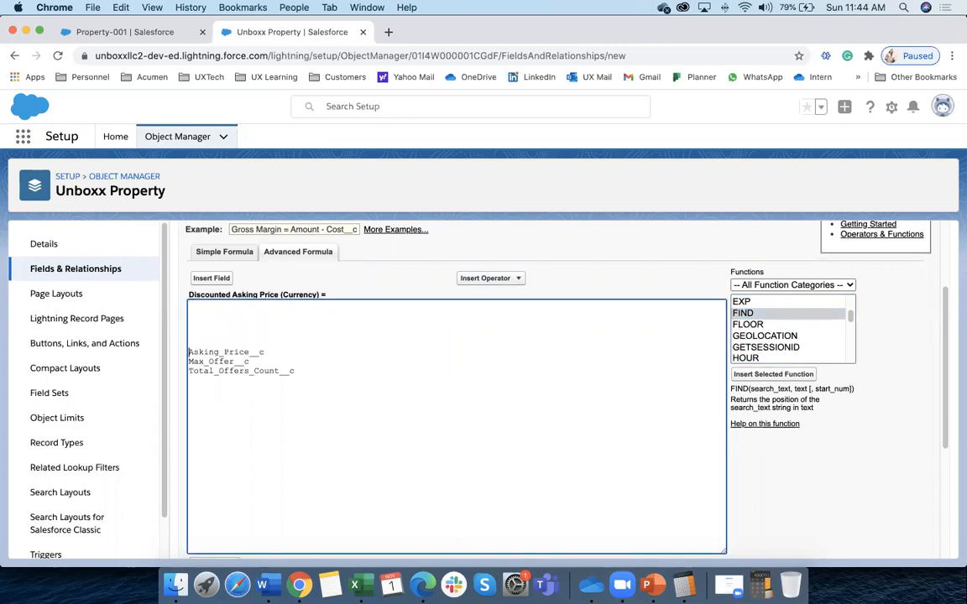
click(759, 324)
scroll(771, 348, down, 1)
click(747, 345)
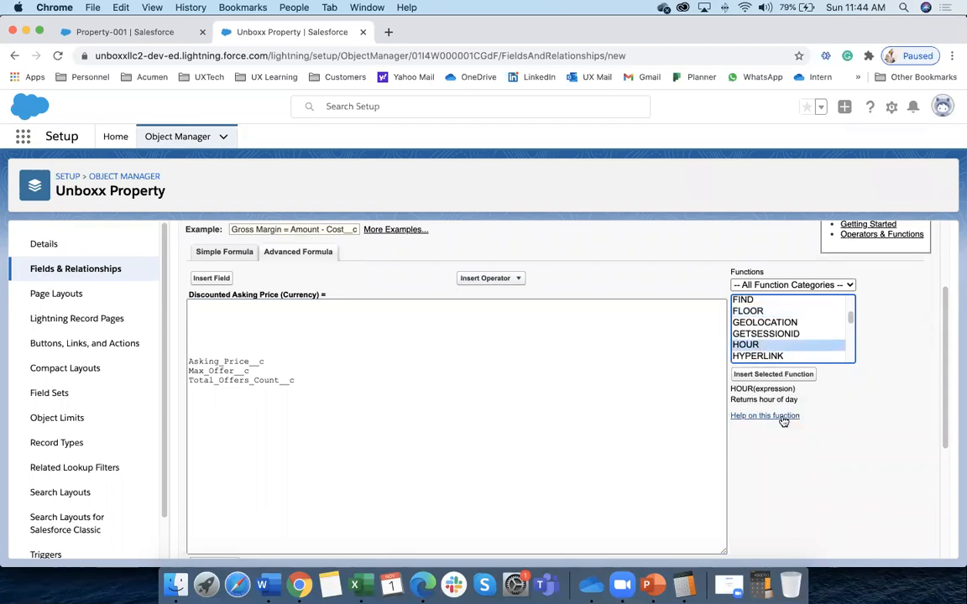
click(759, 375)
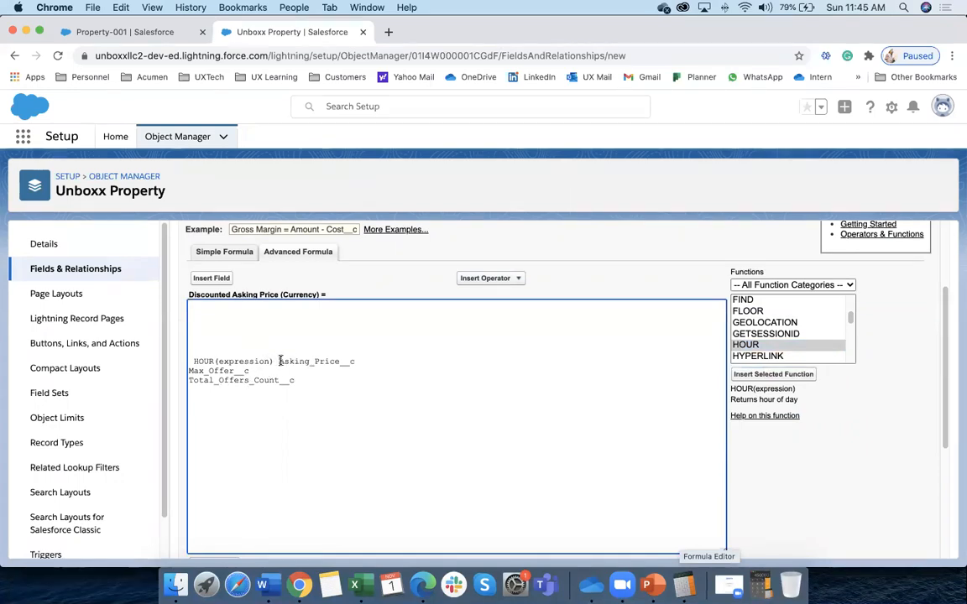
key(Return)
key(Return)
key(Return)
key(Return)
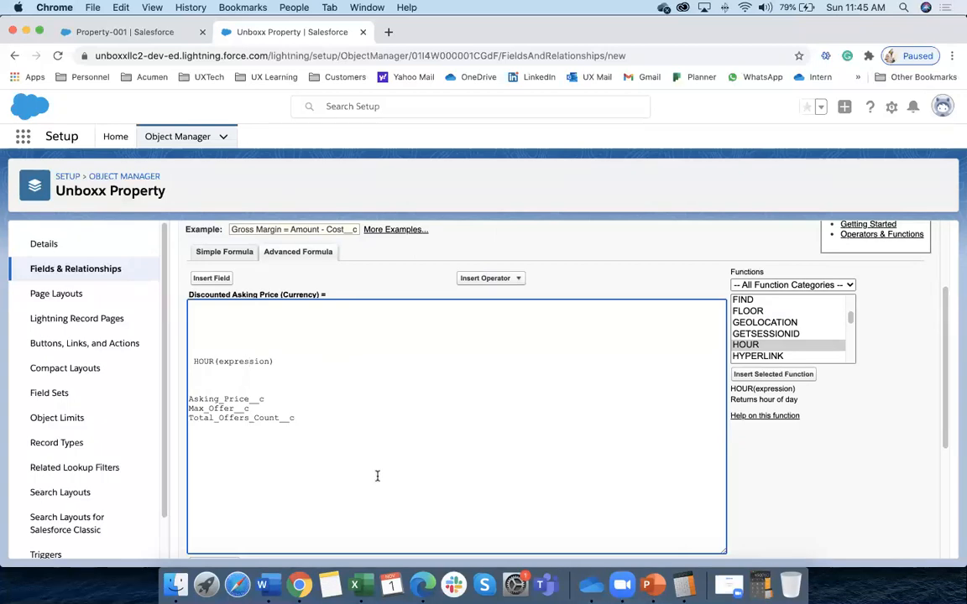
click(745, 417)
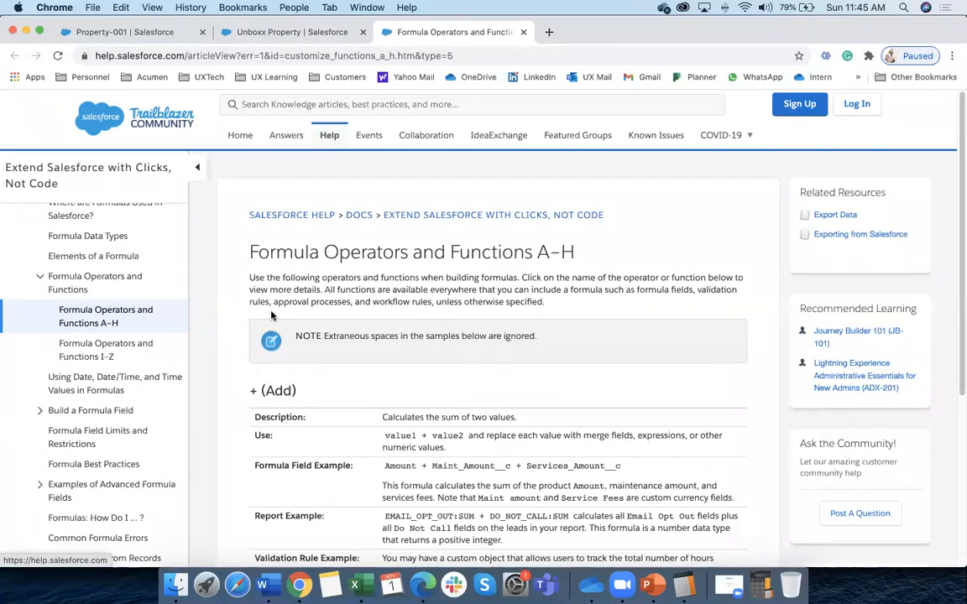
Scroll through the Formula Operators and Functions A–H article, briefly checking the formula editor
scroll(332, 319, down, 2)
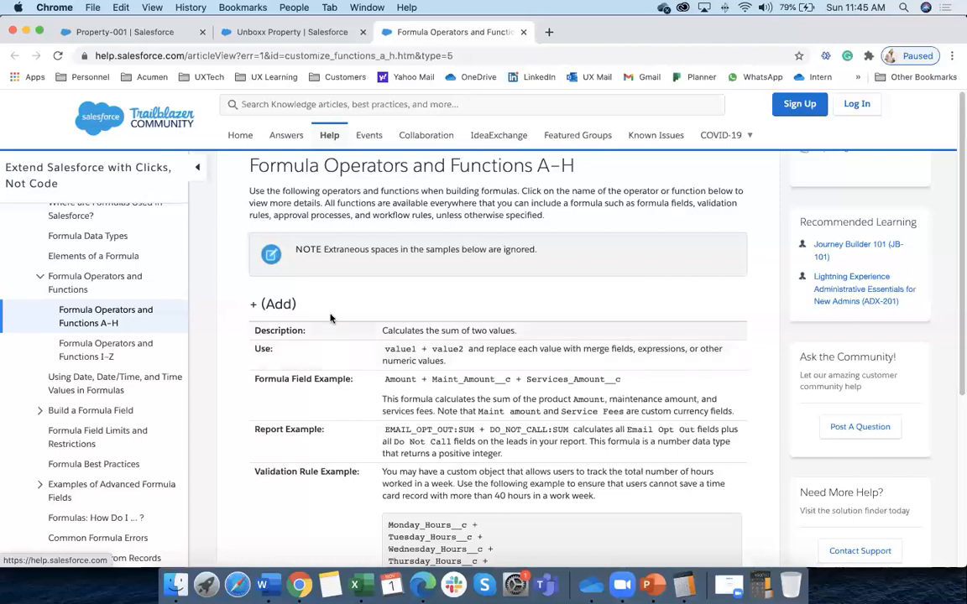
scroll(333, 252, up, 1)
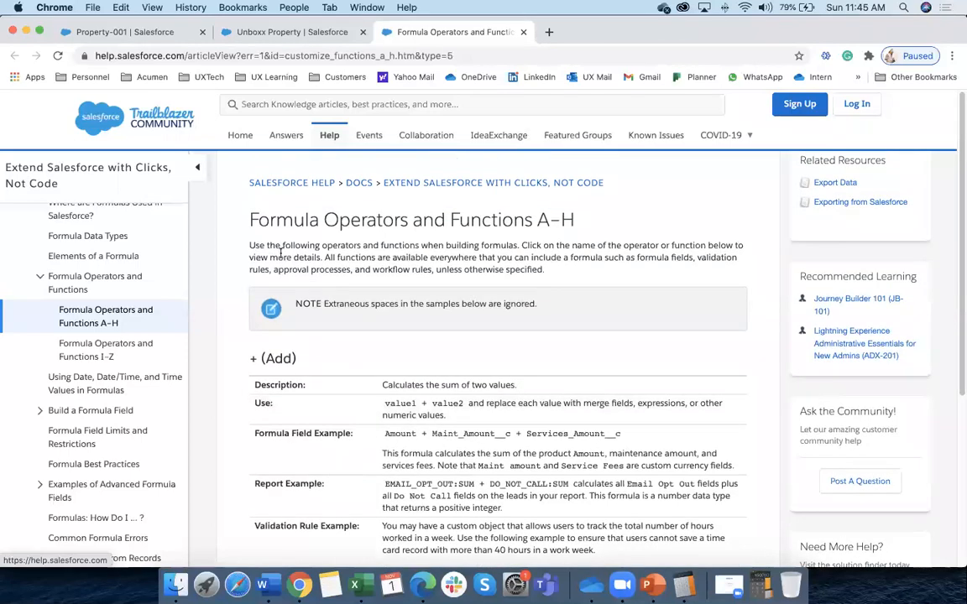
scroll(281, 253, up, 1)
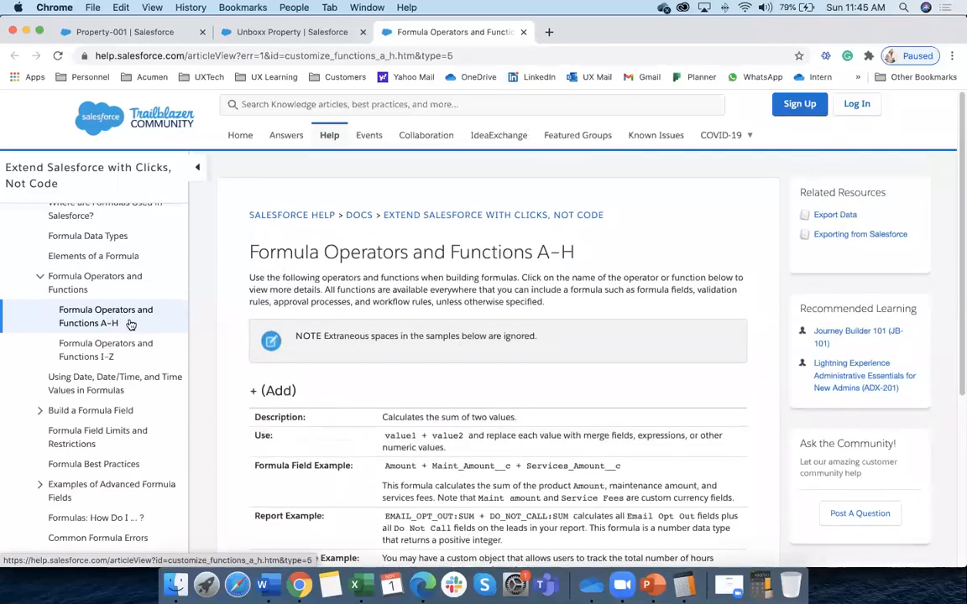
scroll(412, 435, down, 8)
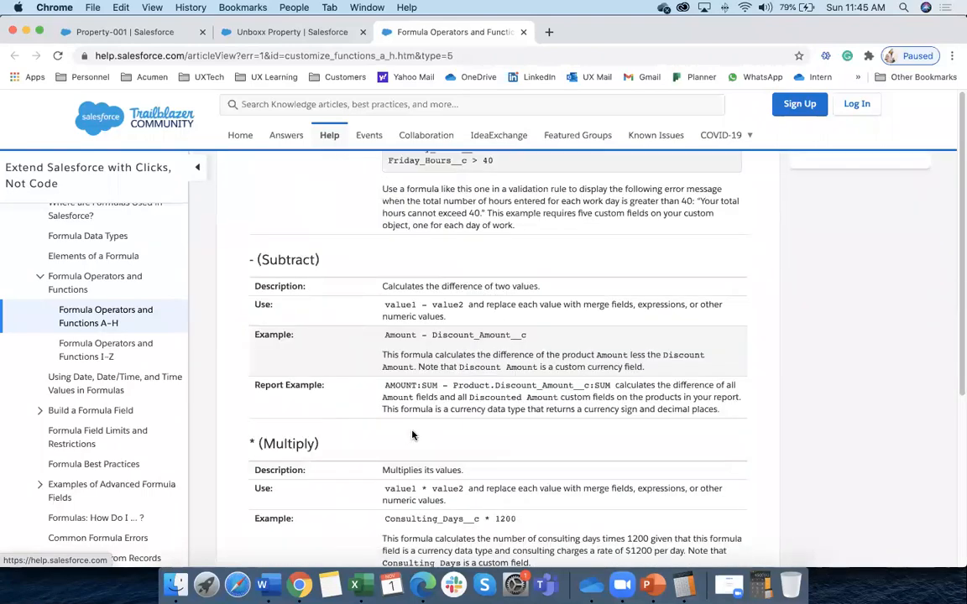
scroll(412, 434, down, 1)
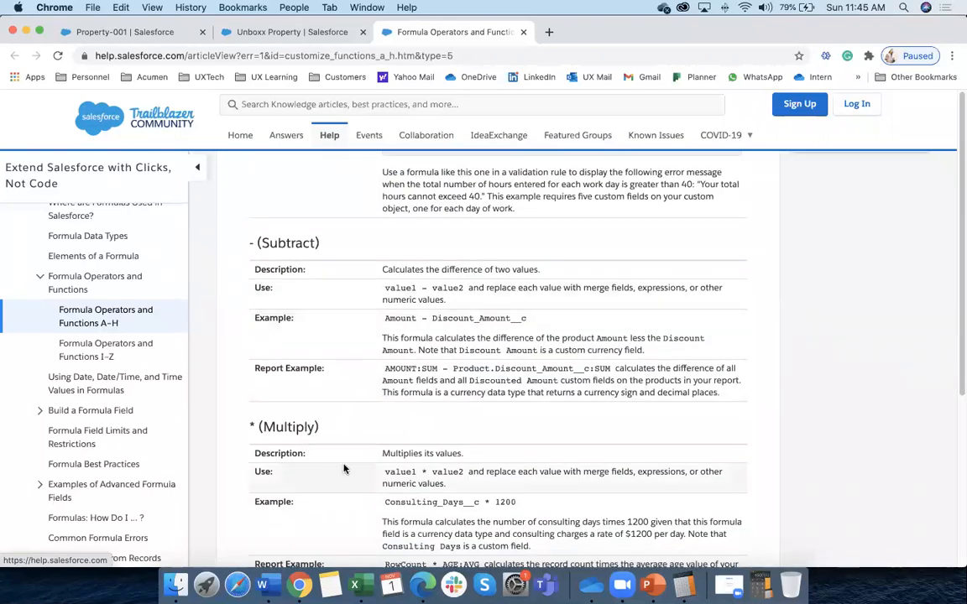
scroll(344, 468, down, 20)
scroll(344, 470, down, 20)
scroll(344, 470, down, 20)
scroll(344, 470, down, 10)
click(290, 32)
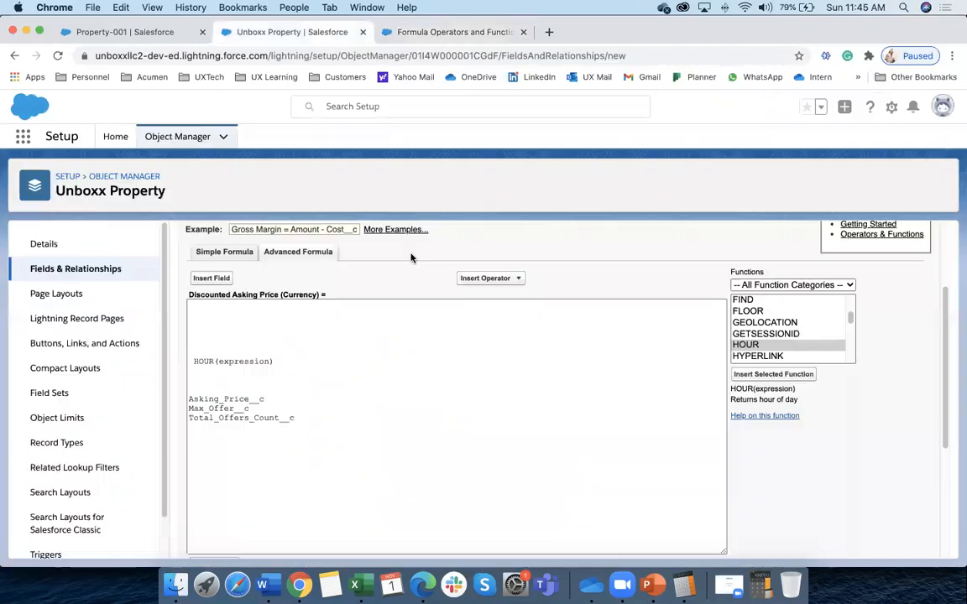
click(406, 32)
scroll(370, 202, up, 10)
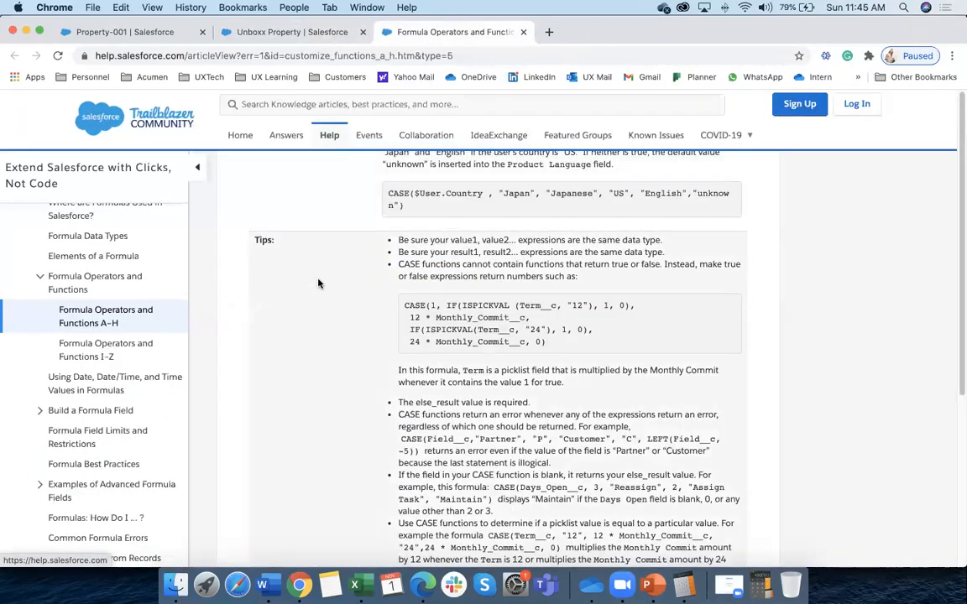
Jot 'hour' into the Word notes and return to the help article
key(super+Tab)
text(hour)
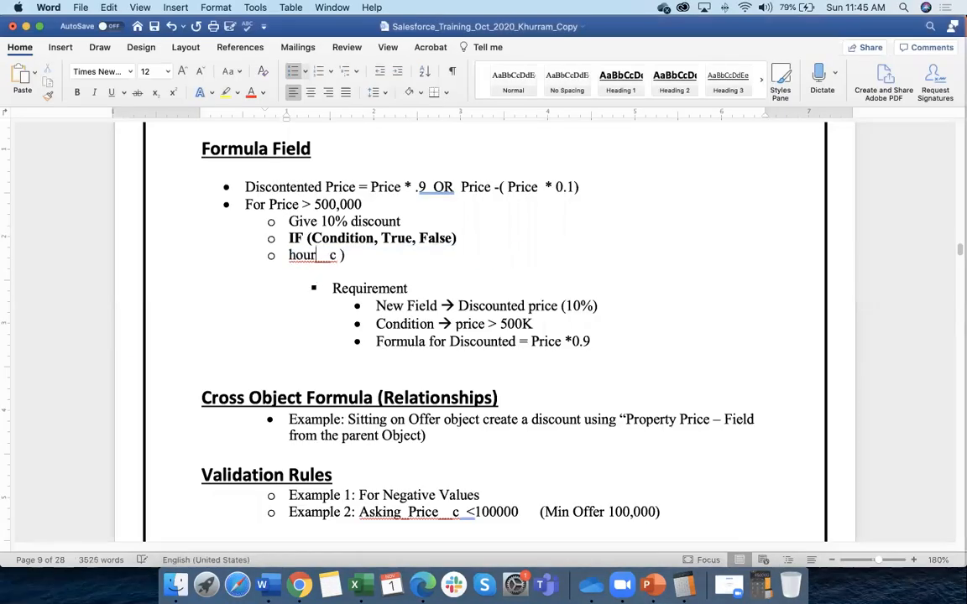
click(299, 585)
Search the help article for 'hour' and scroll through the page
key(super+f)
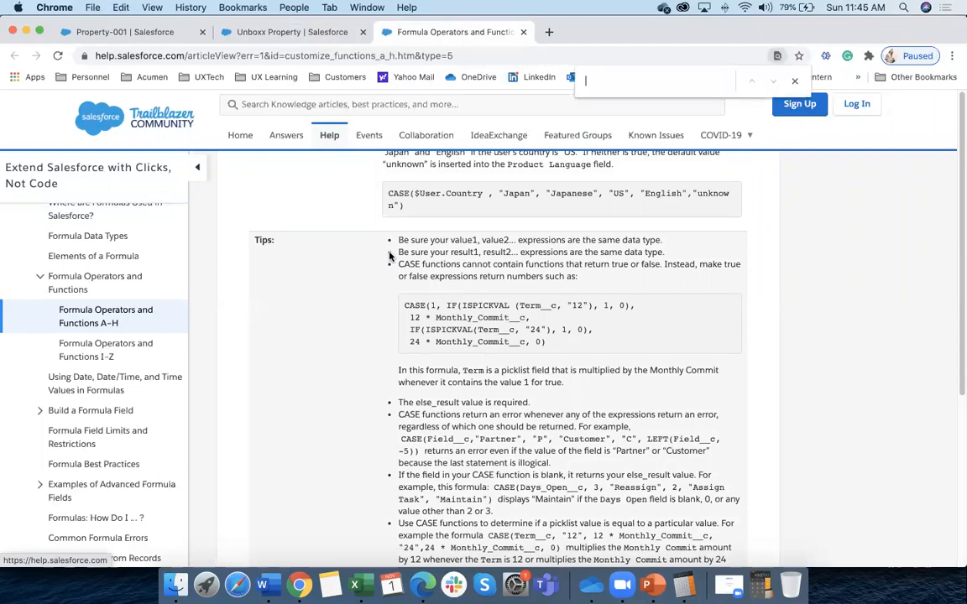
text(hour)
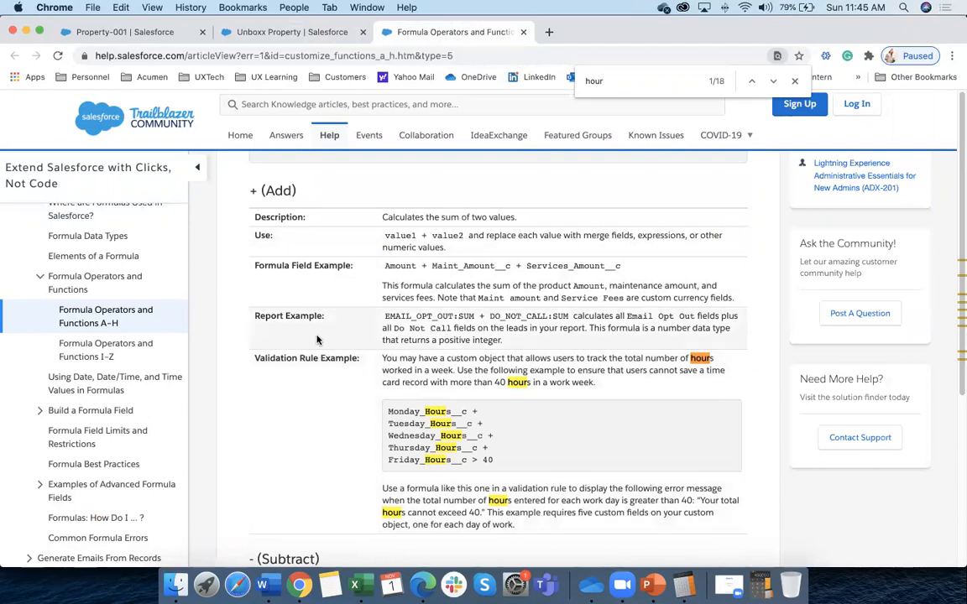
scroll(323, 361, up, 3)
scroll(313, 449, down, 15)
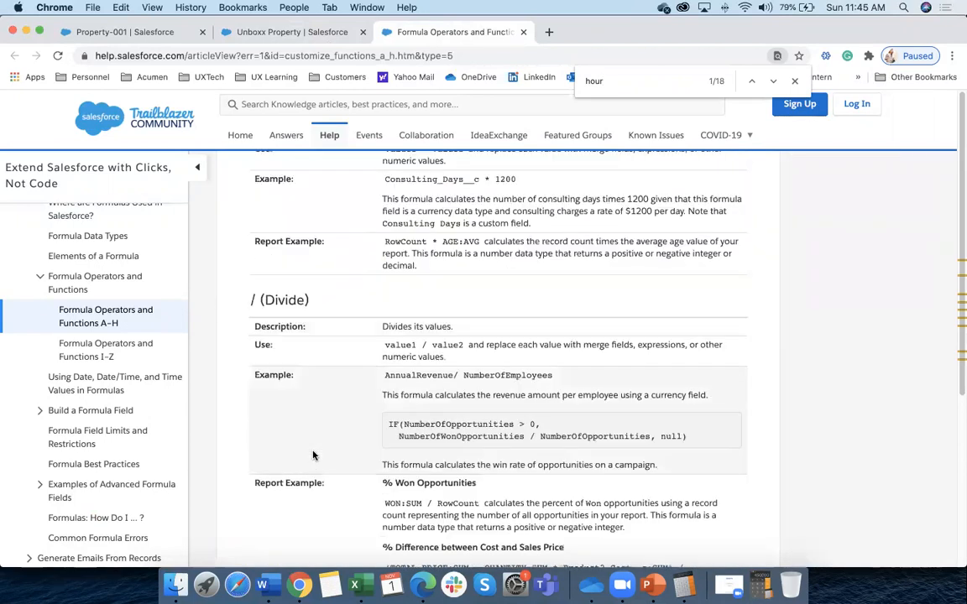
scroll(313, 457, down, 10)
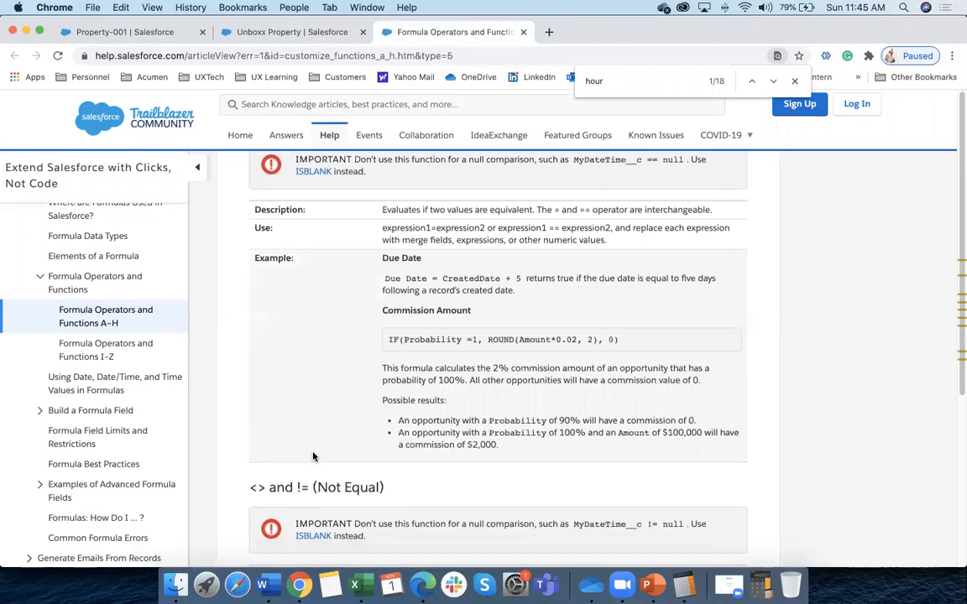
scroll(313, 457, down, 15)
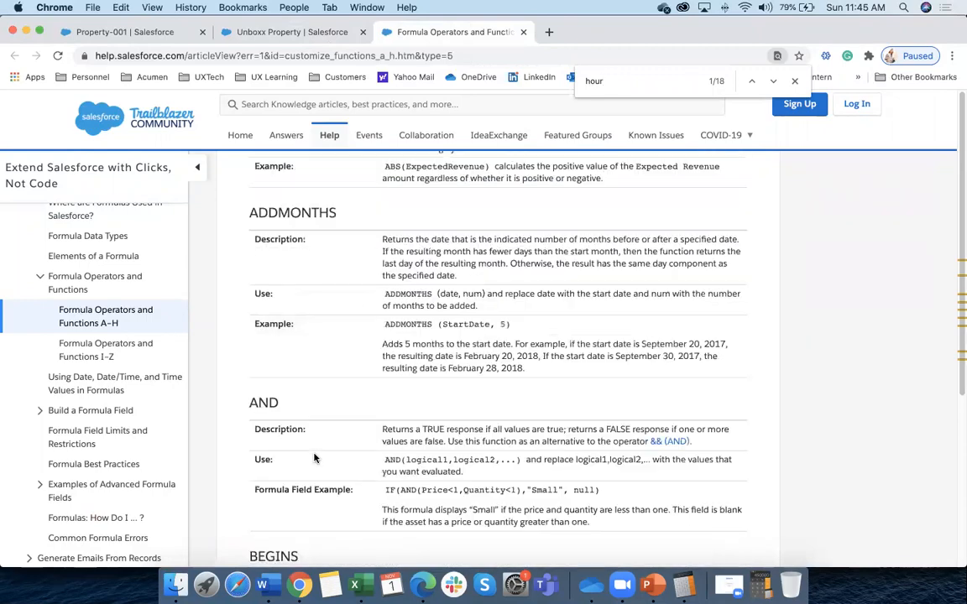
scroll(314, 457, down, 10)
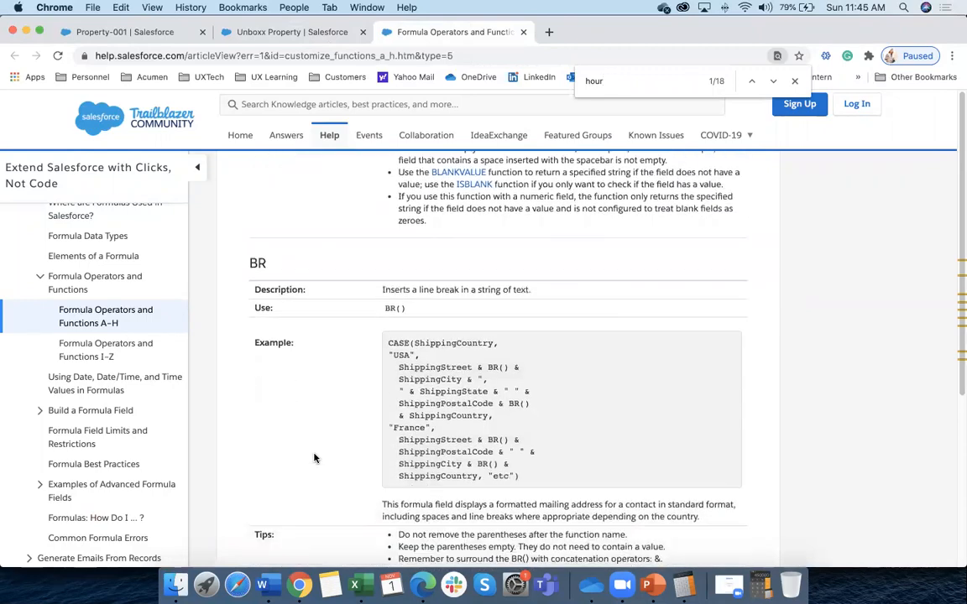
scroll(314, 457, down, 15)
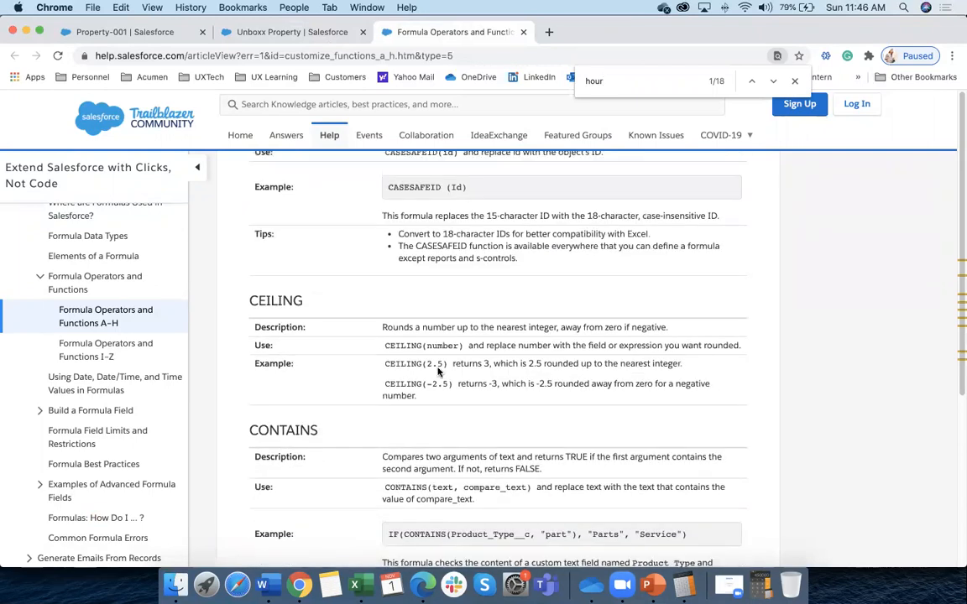
Step through the 'hour' matches until the HOUR function section appears
click(774, 81)
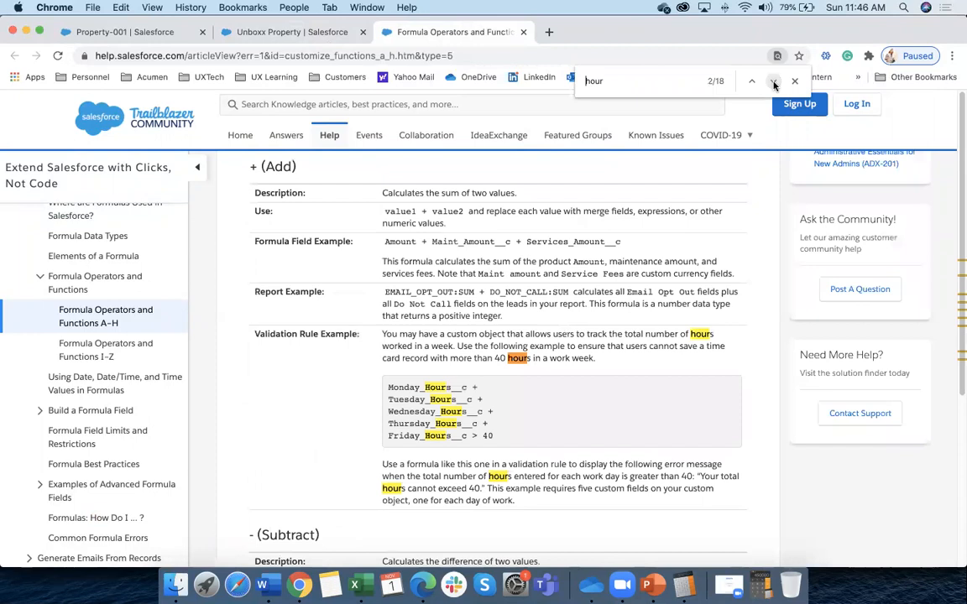
click(774, 81)
click(774, 81)
click(774, 81)
click(774, 82)
click(774, 82)
click(774, 81)
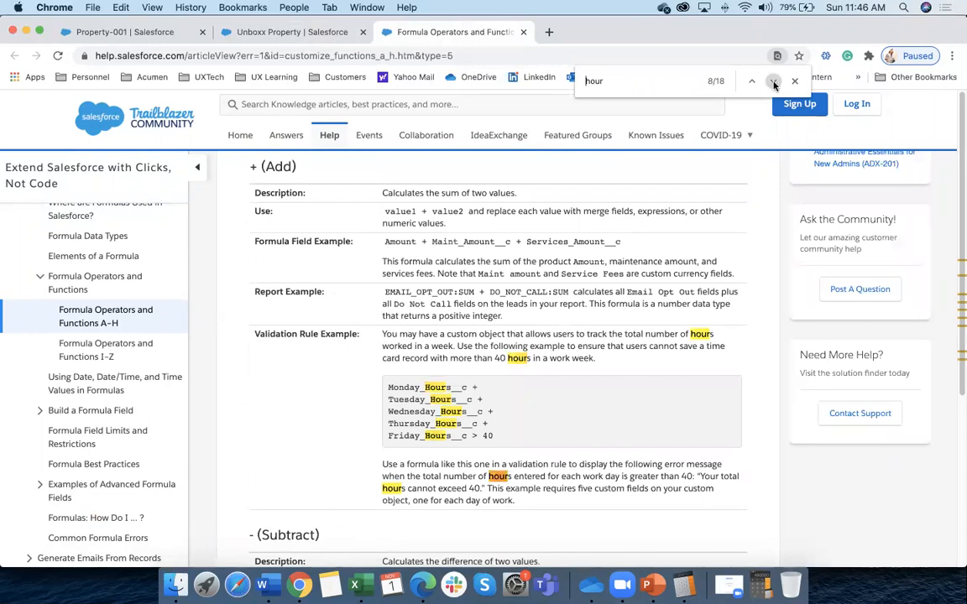
click(774, 81)
click(774, 81)
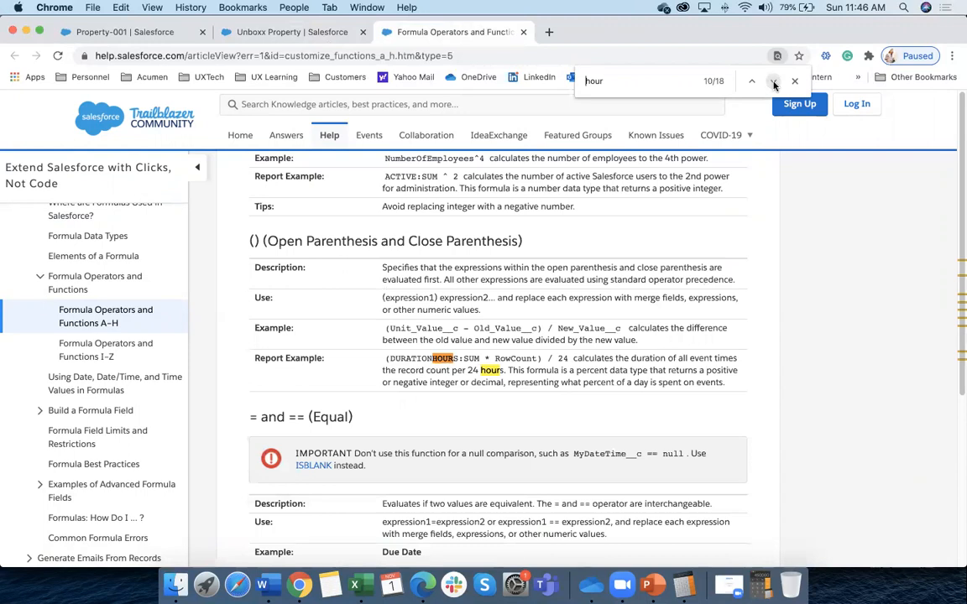
click(774, 81)
click(774, 81)
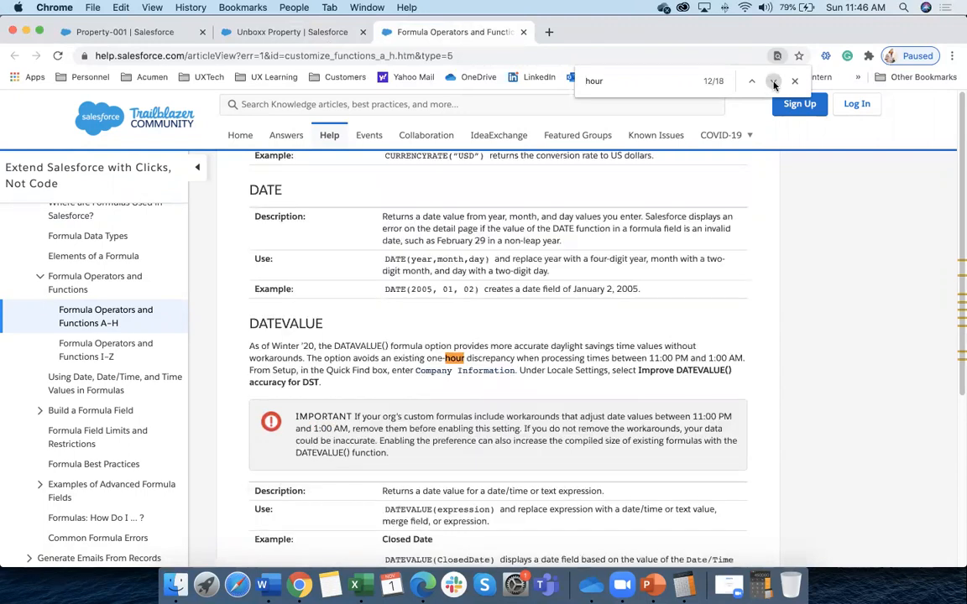
click(774, 81)
click(774, 81)
Scroll through and read the HOUR function's documentation
scroll(350, 420, down, 2)
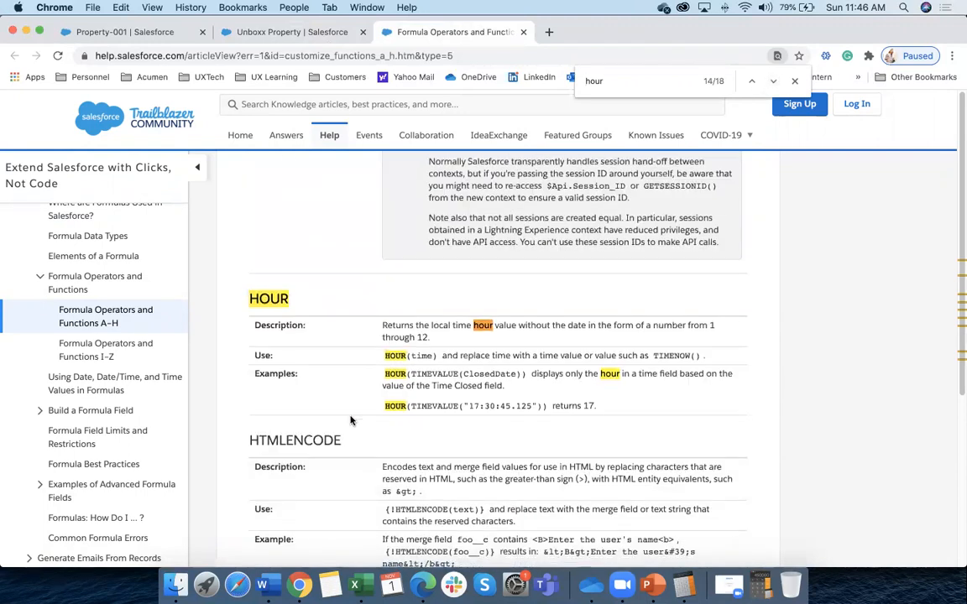
scroll(303, 318, down, 1)
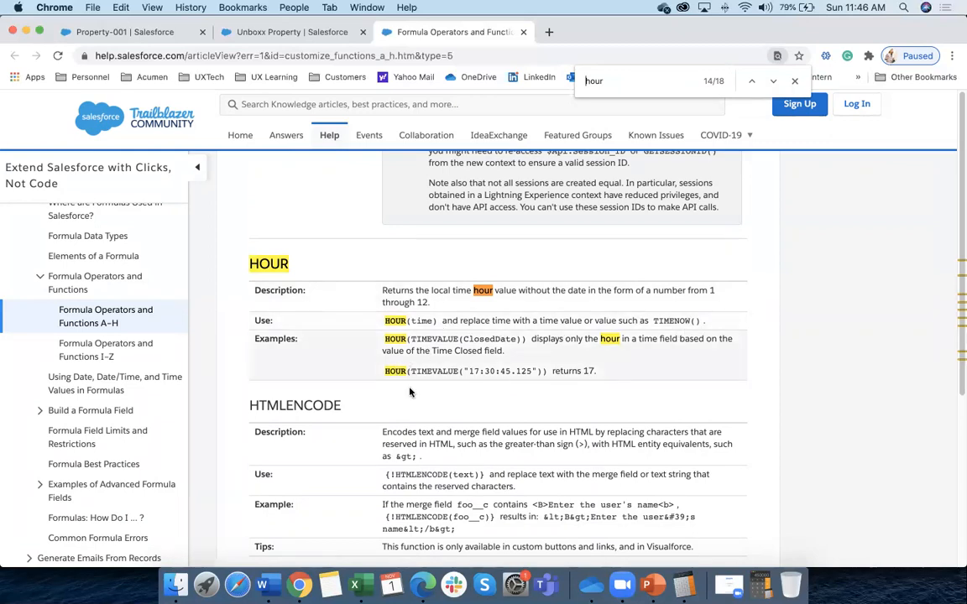
scroll(352, 378, down, 3)
scroll(310, 419, down, 3)
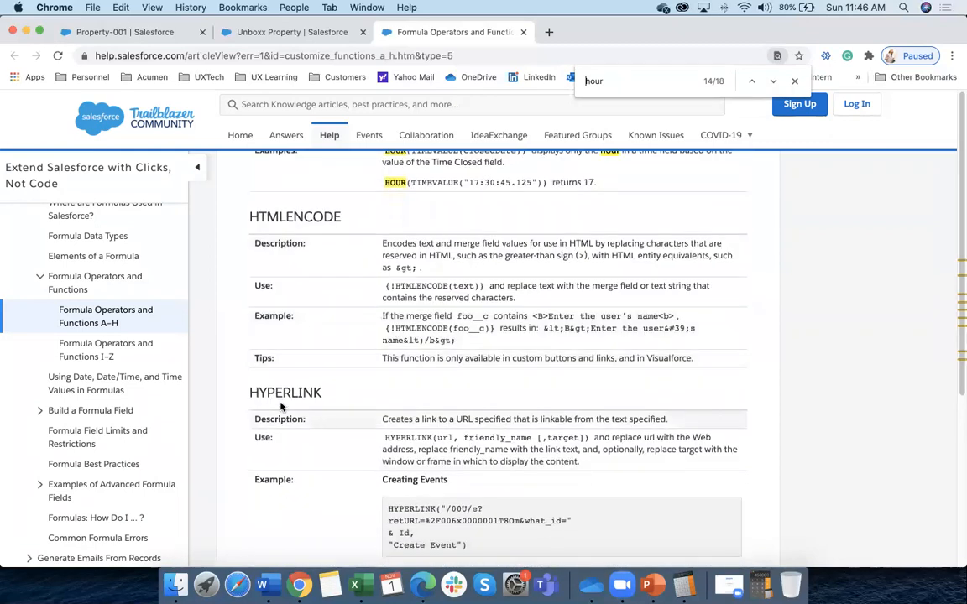
scroll(417, 401, down, 2)
scroll(340, 470, down, 10)
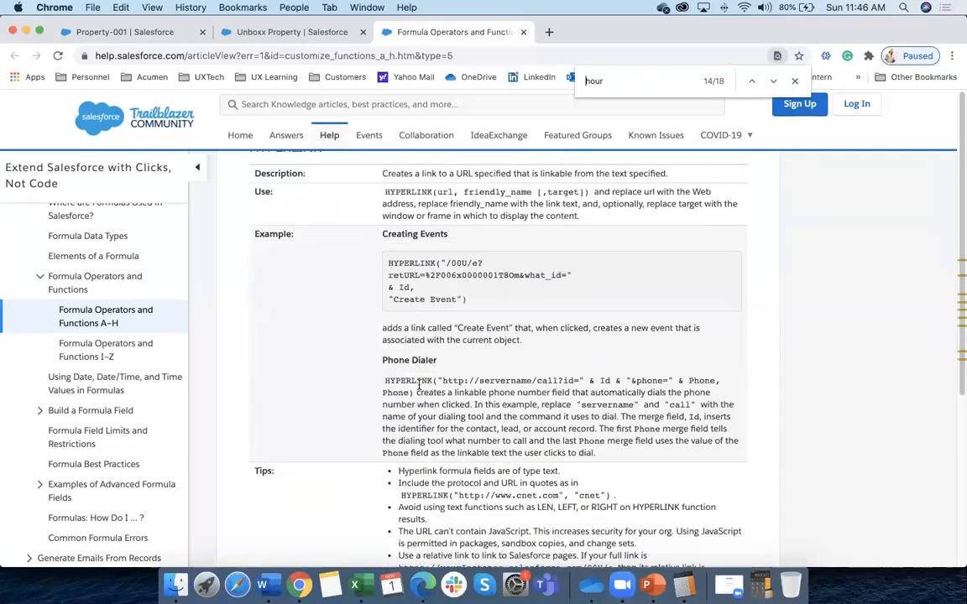
scroll(328, 460, down, 2)
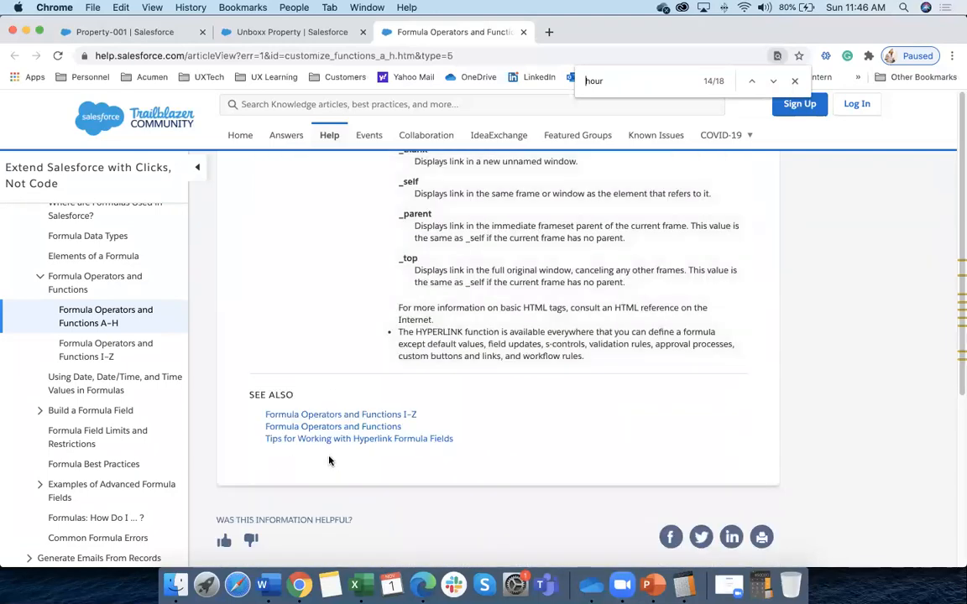
scroll(307, 302, up, 20)
scroll(343, 343, up, 20)
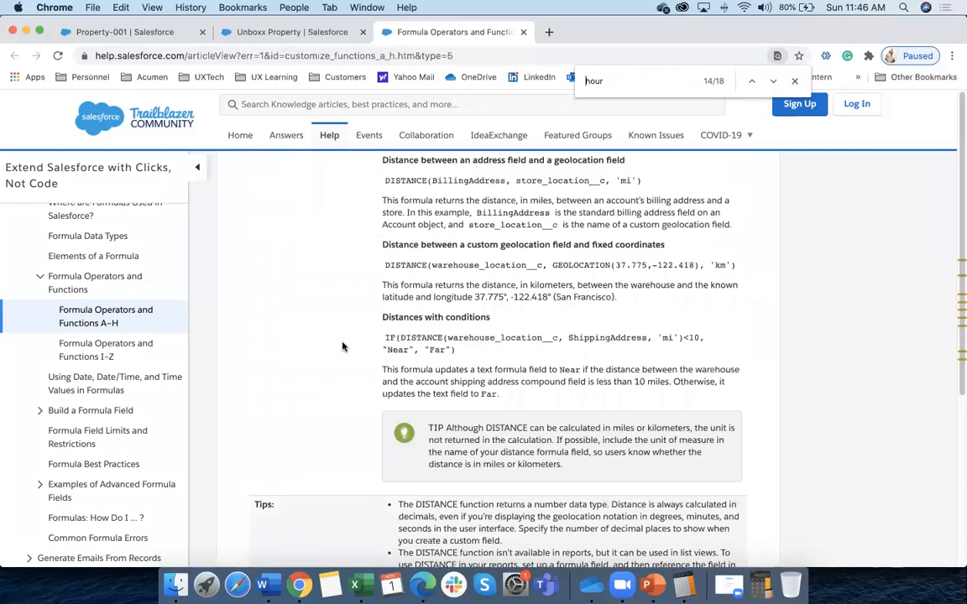
Replace the HOUR(expression) line with the IF(logical_test, value_if_true, value_if_false) template
click(523, 32)
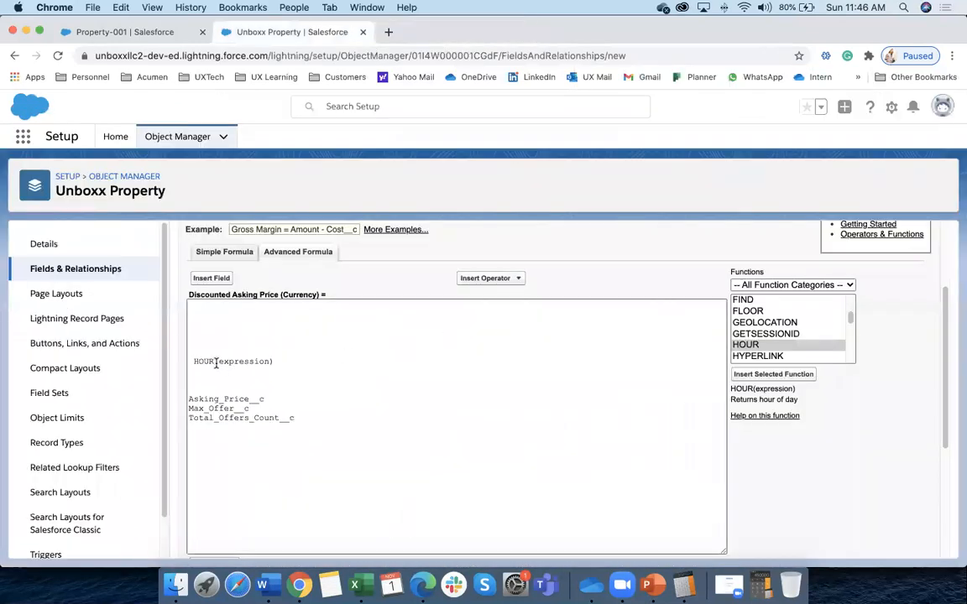
drag(287, 361, 190, 356)
key(BackSpace)
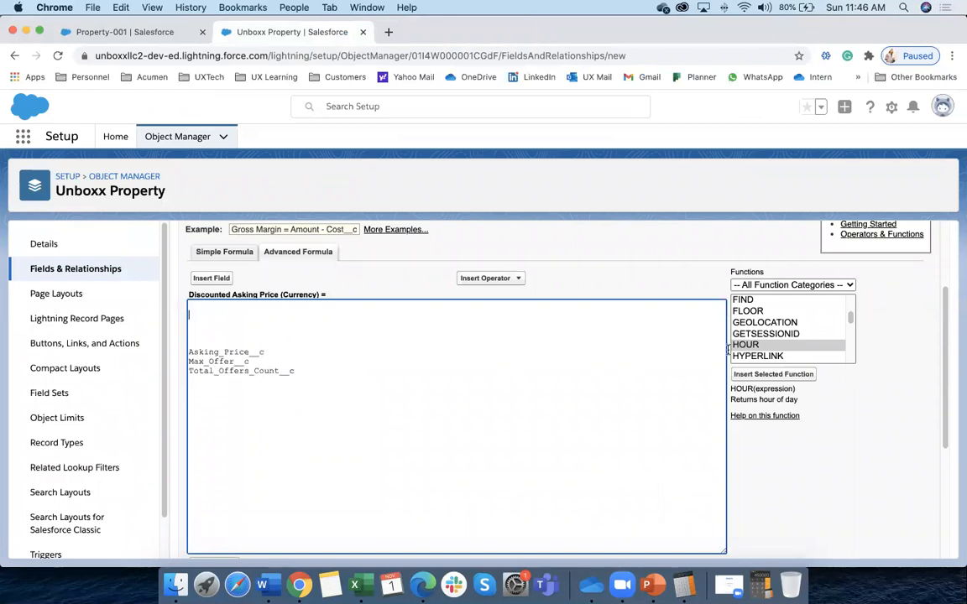
scroll(818, 324, down, 2)
click(740, 309)
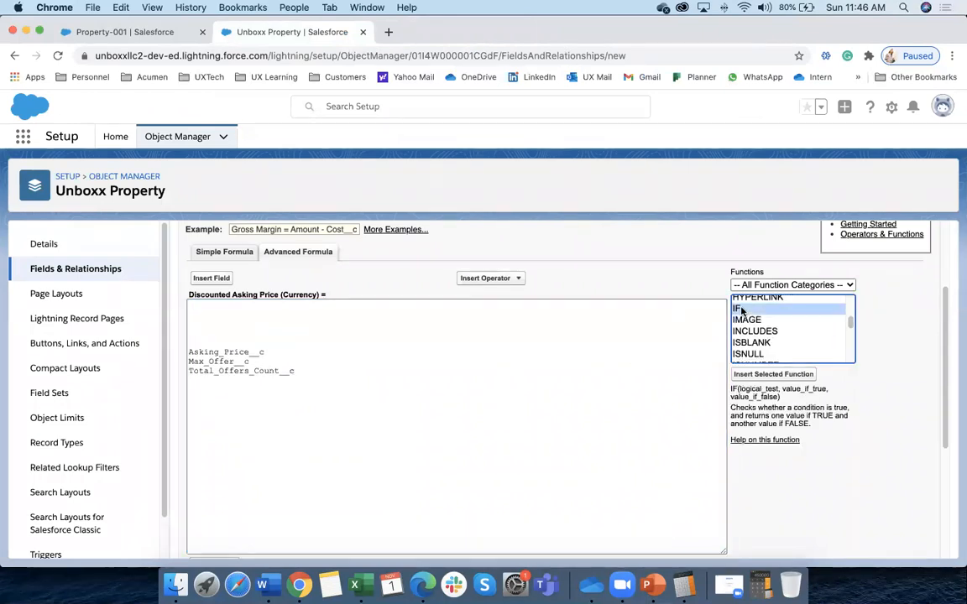
click(761, 374)
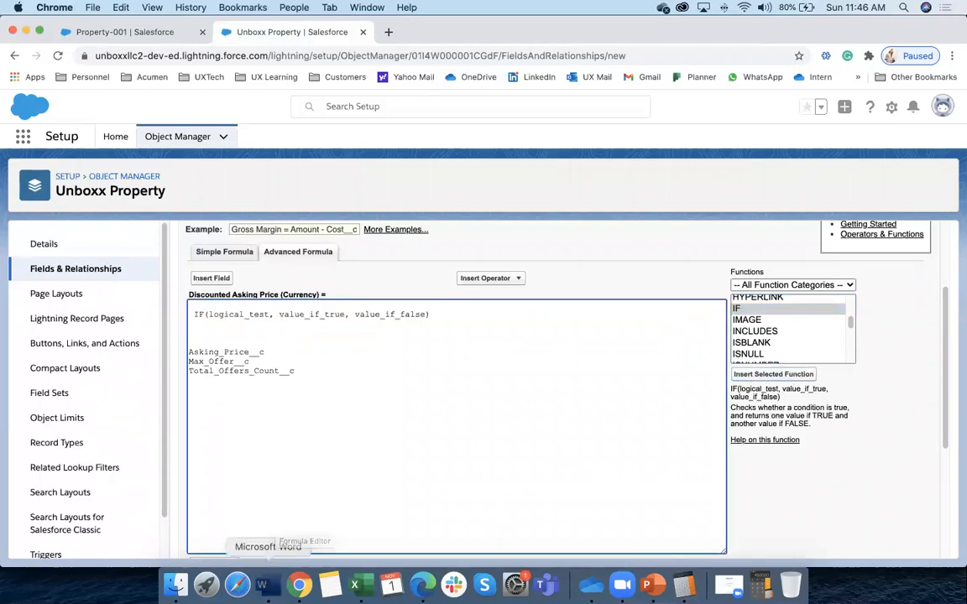
Consult the Word notes, undo the last edit there, and come back to the editor
click(262, 585)
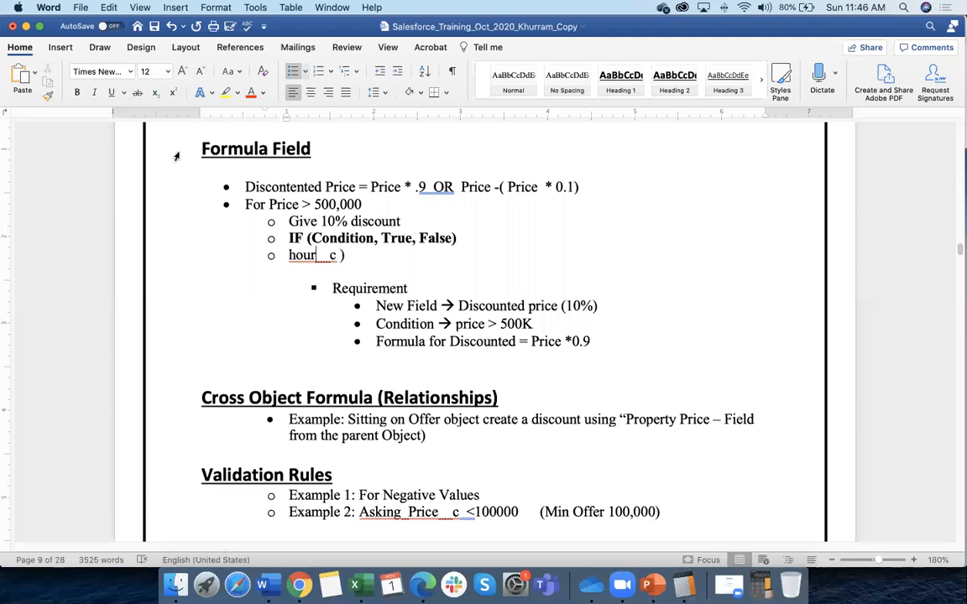
click(171, 28)
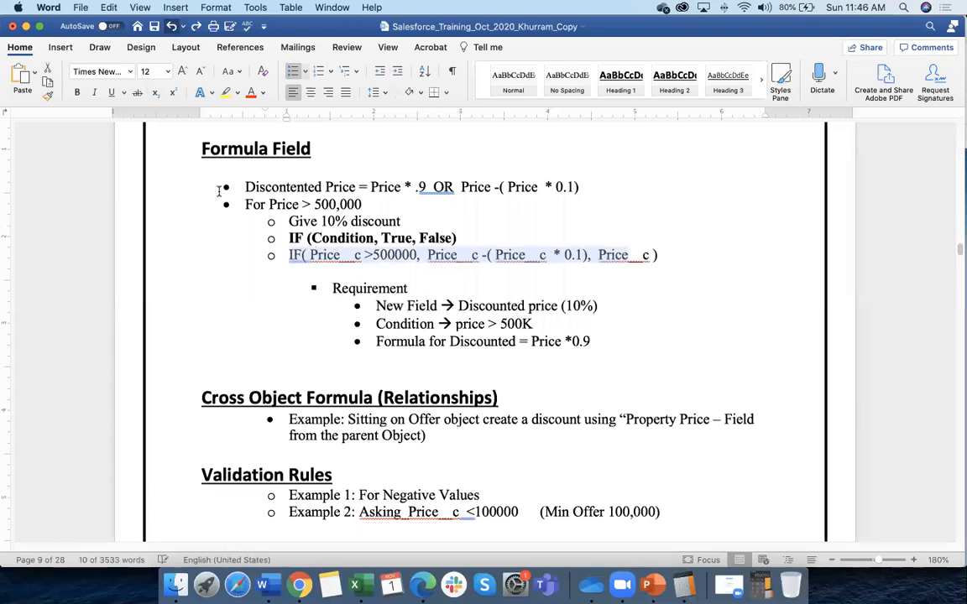
click(323, 273)
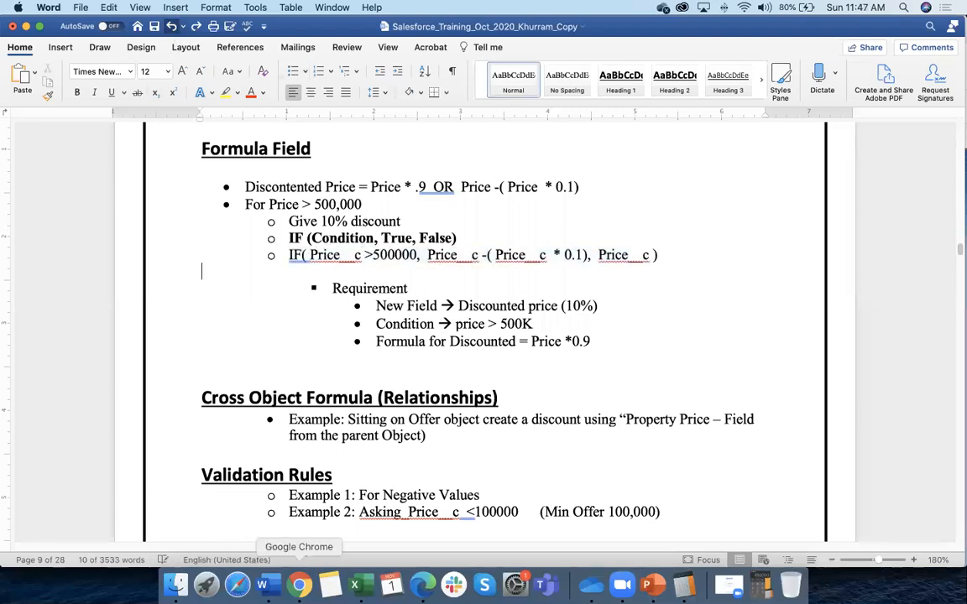
click(298, 585)
Highlight the IF template's three placeholders and bring up the IF help link's context menu
drag(268, 314, 239, 313)
drag(344, 314, 294, 314)
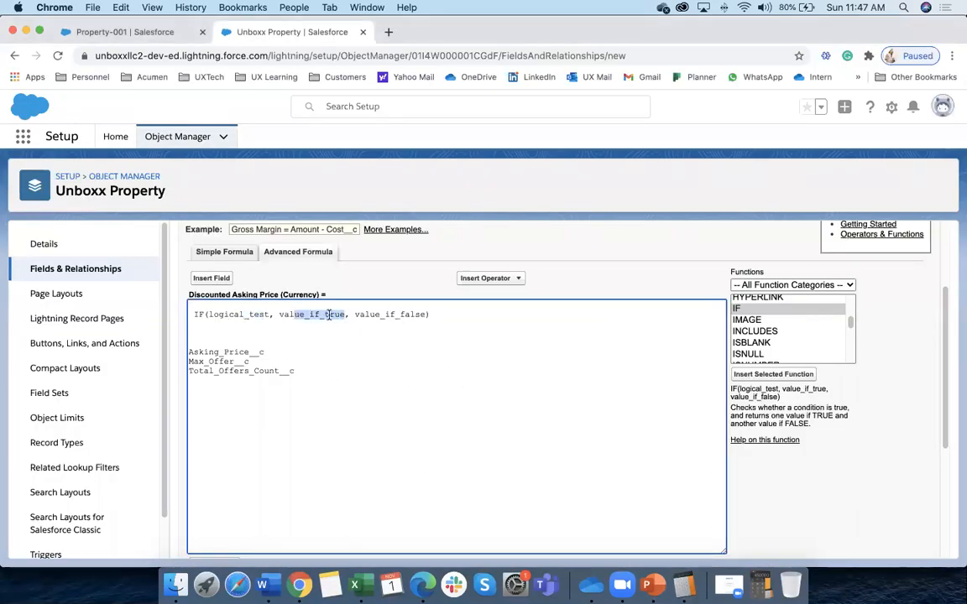
drag(416, 314, 363, 312)
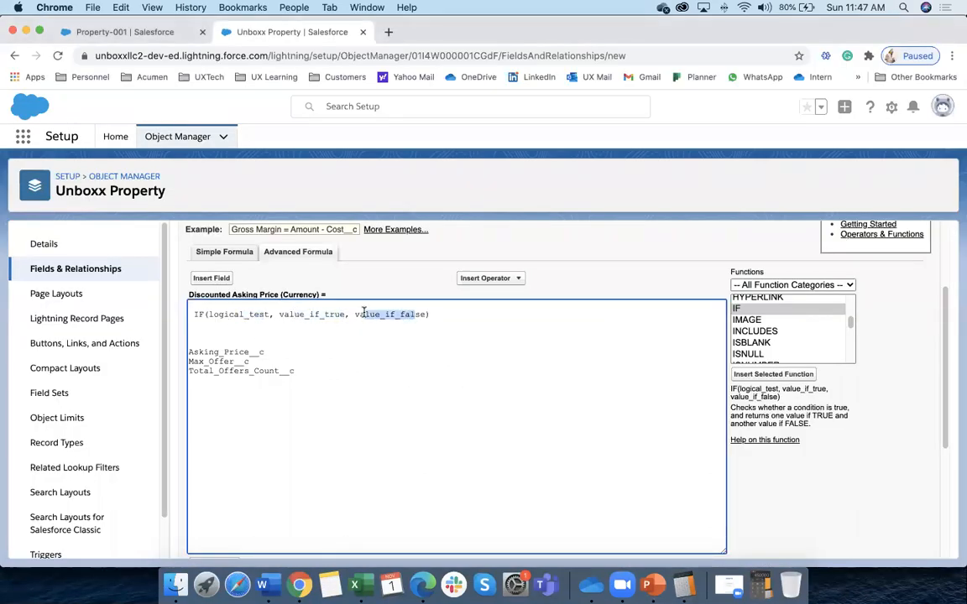
right_click(761, 439)
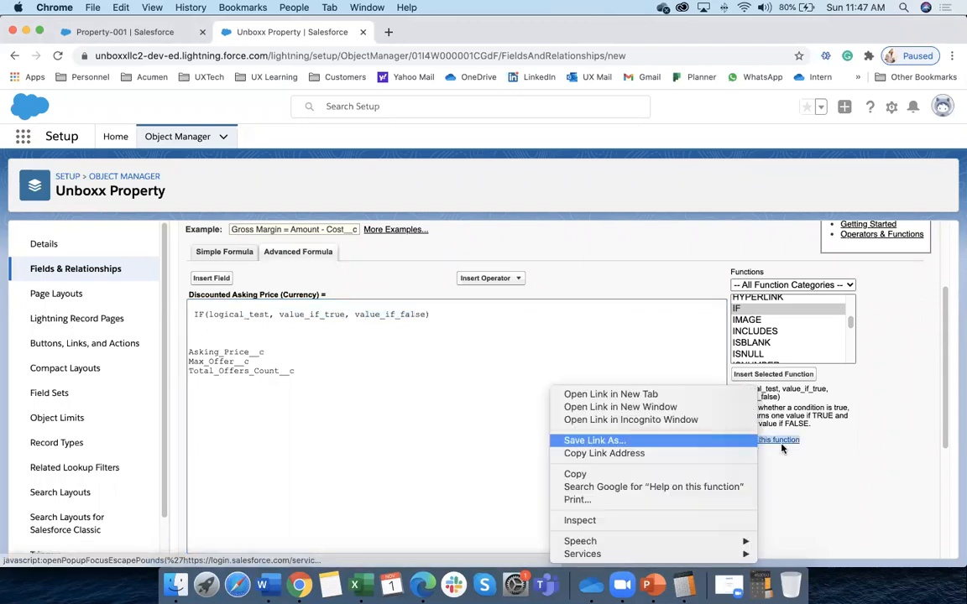
Open the IF help in a new tab, read its I–Z entry and examples, then return to the editor
click(781, 449)
click(778, 441)
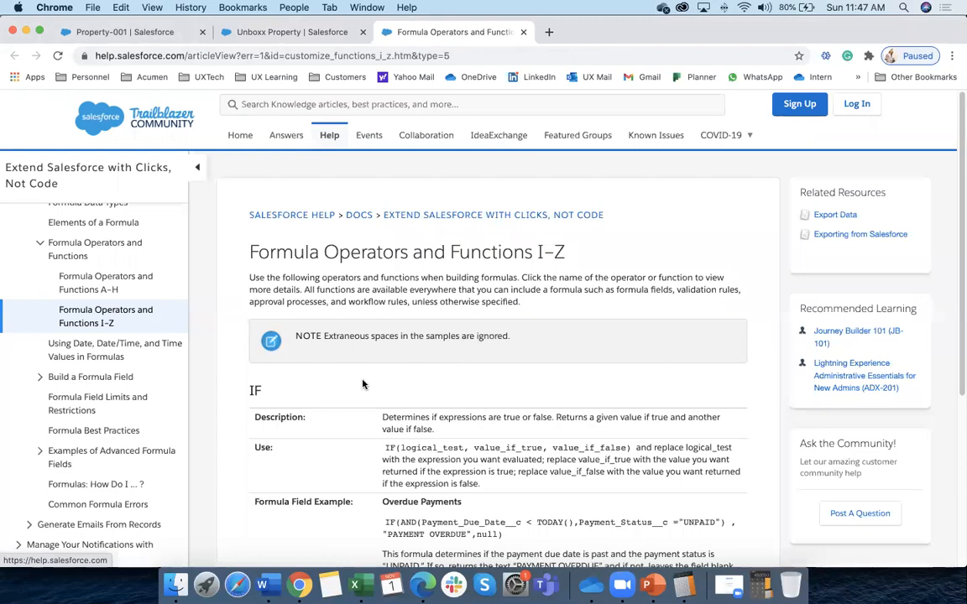
scroll(365, 377, down, 4)
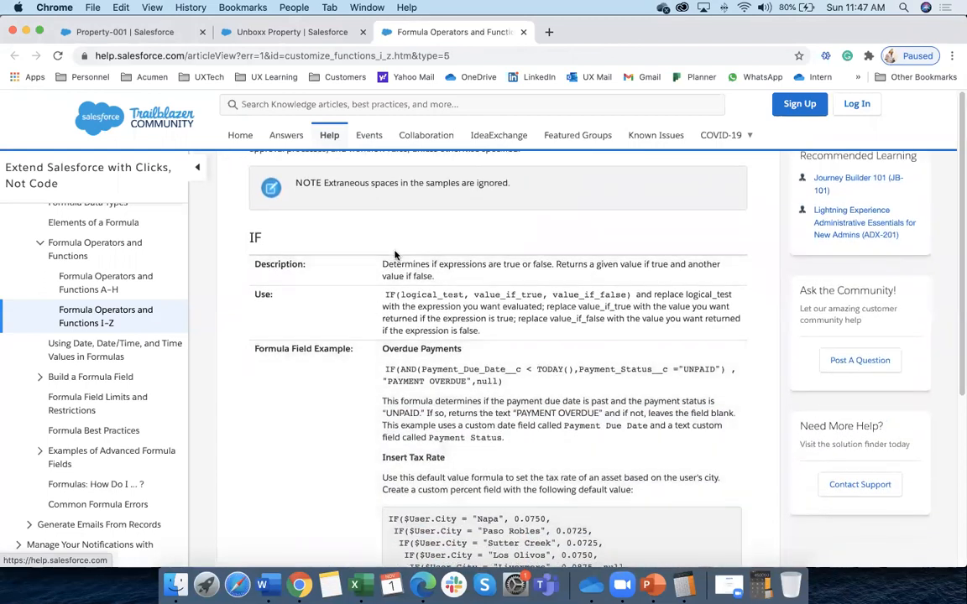
drag(383, 264, 609, 279)
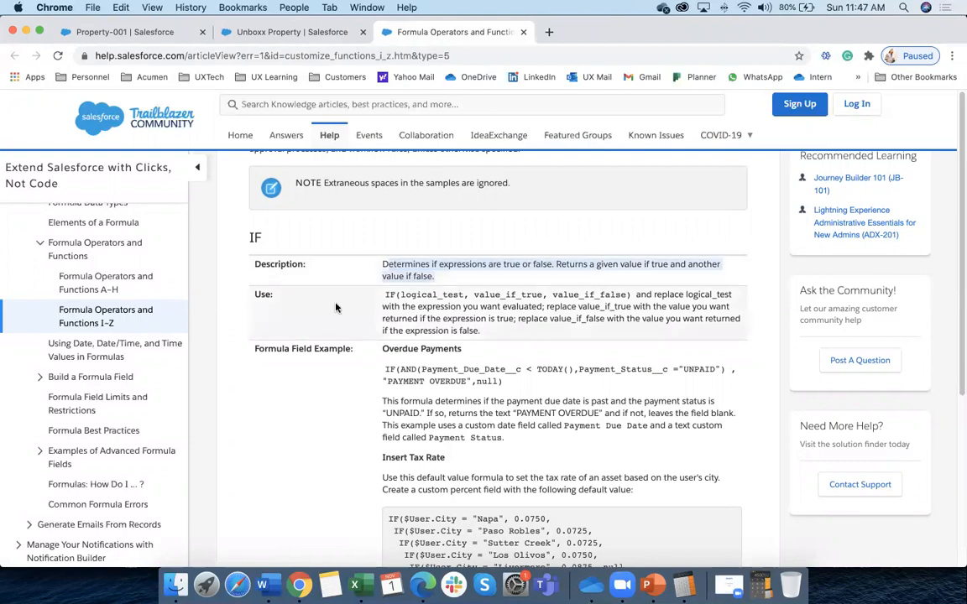
scroll(301, 271, down, 2)
drag(413, 249, 514, 289)
scroll(405, 322, down, 2)
click(398, 249)
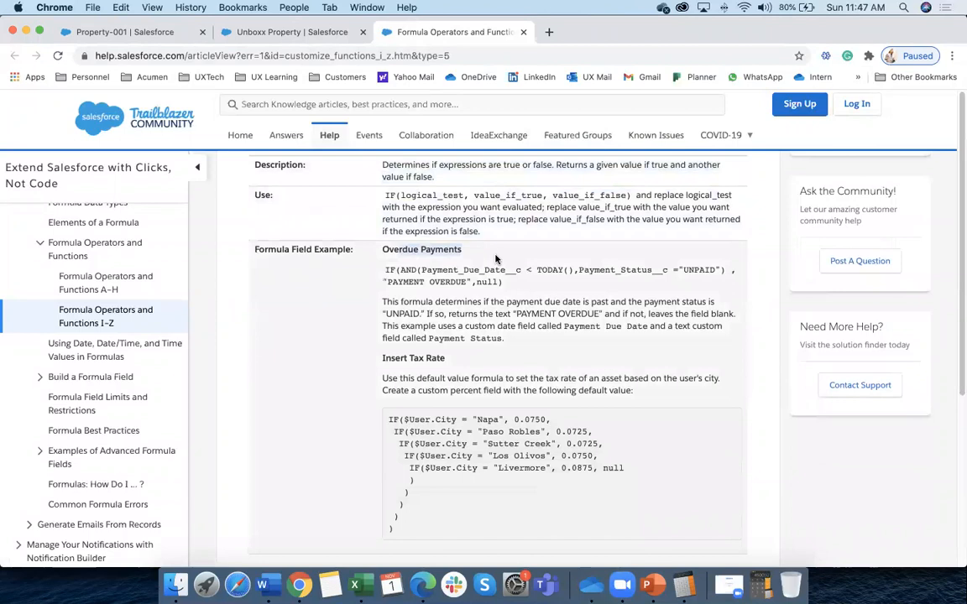
scroll(411, 306, down, 1)
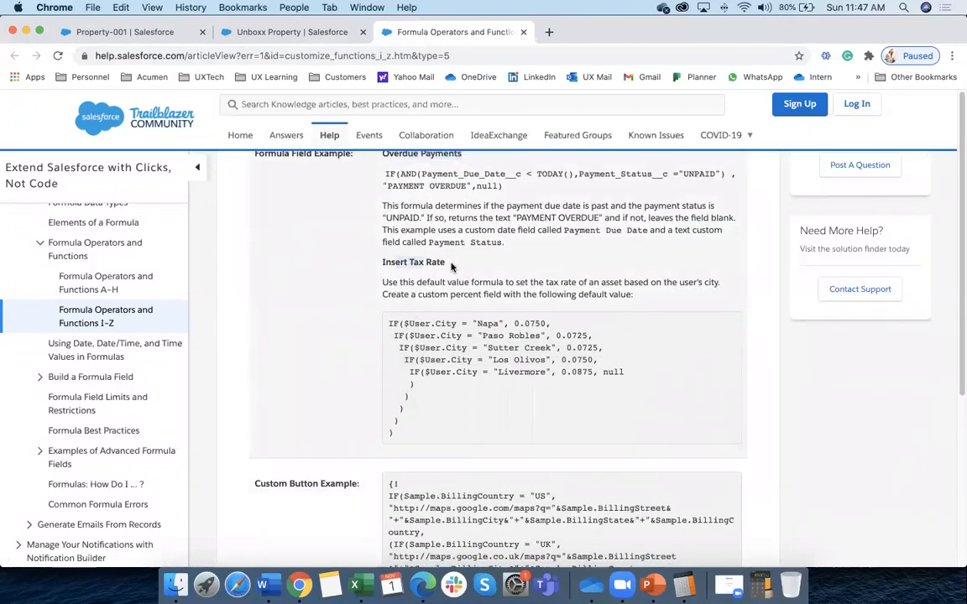
scroll(444, 296, down, 3)
scroll(444, 296, down, 3)
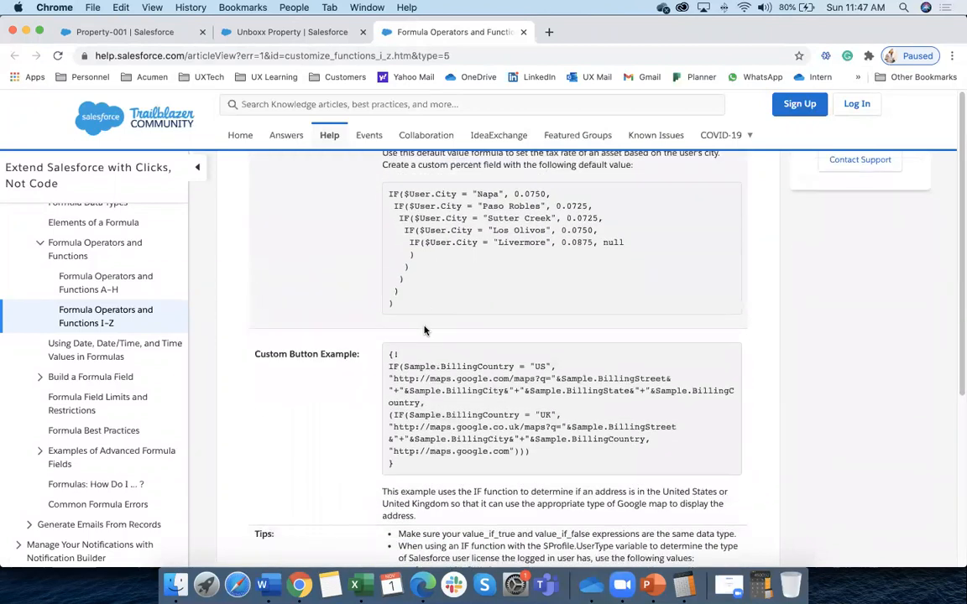
scroll(371, 430, down, 4)
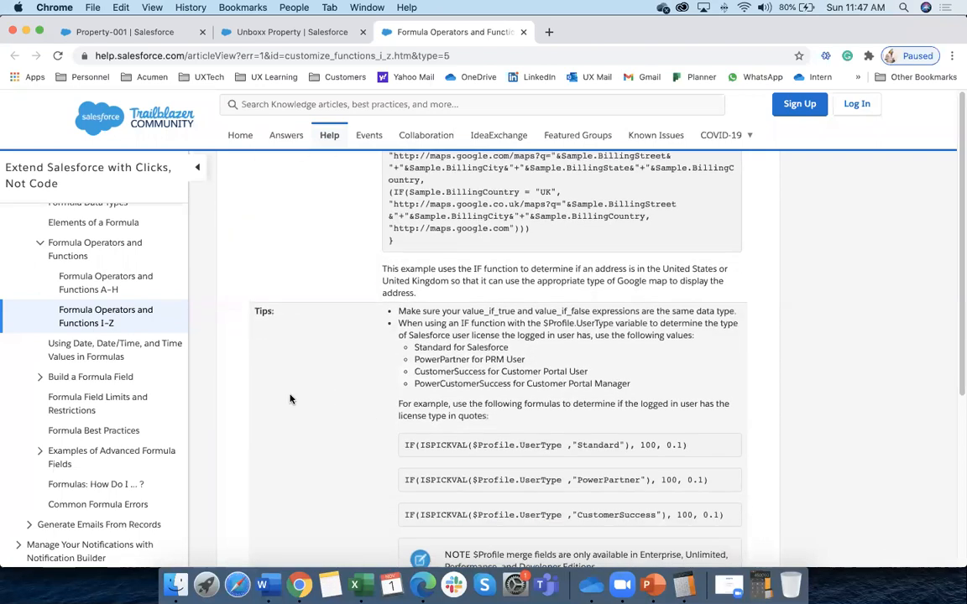
key(super+alt+Left)
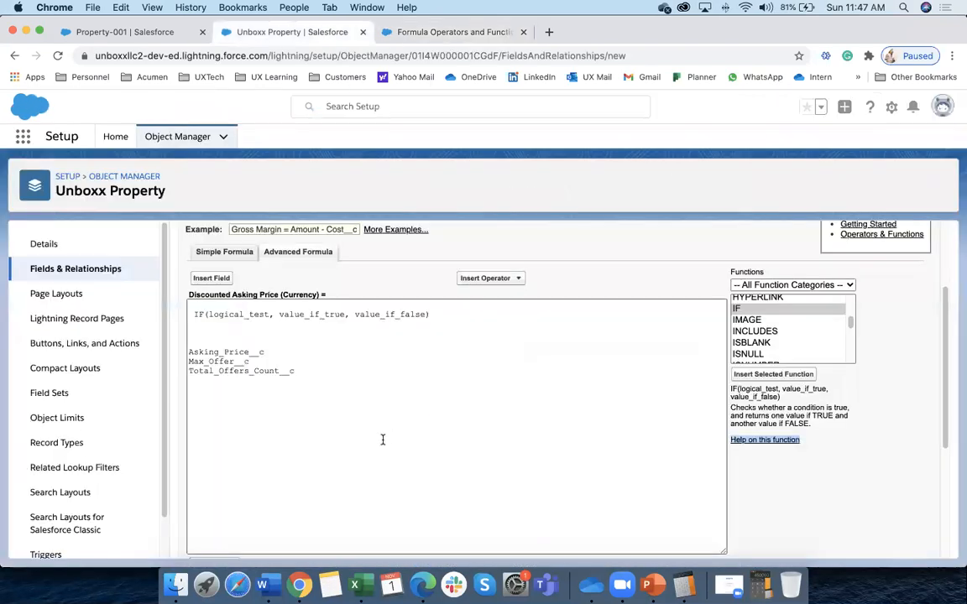
Make the condition Asking_Price__c>500000 by pasting the field name over logical_test
click(216, 314)
drag(213, 313, 269, 314)
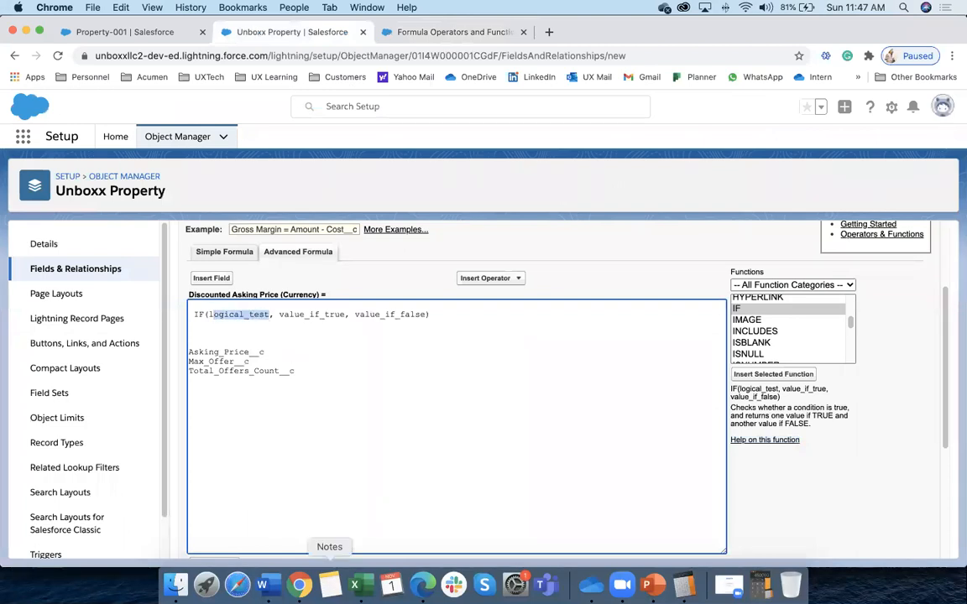
click(263, 585)
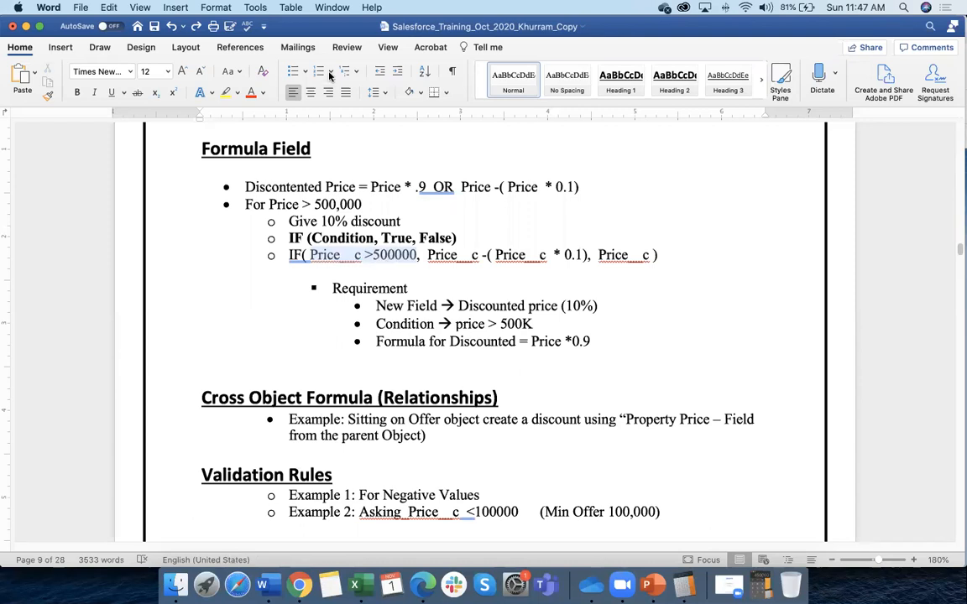
click(299, 585)
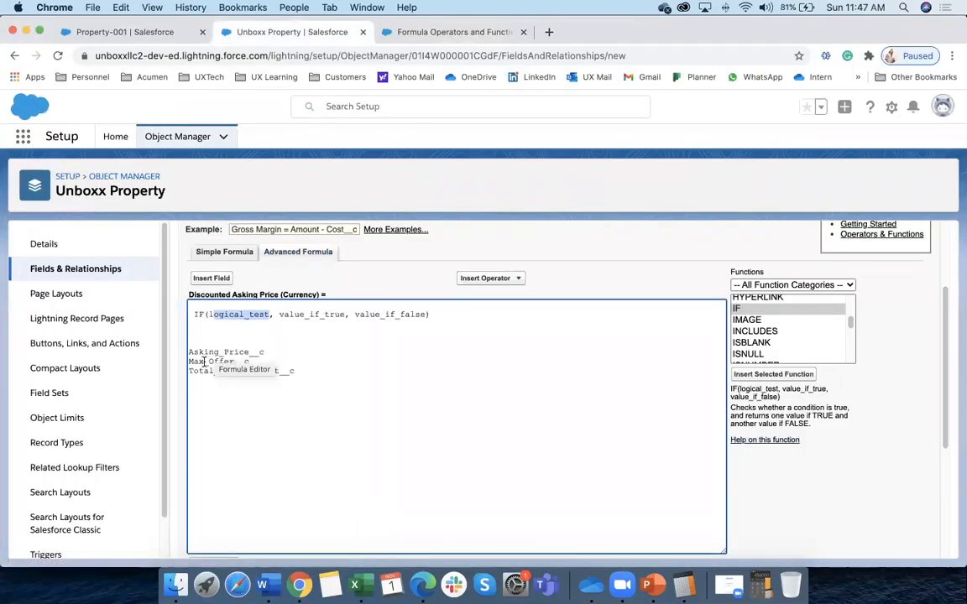
drag(188, 352, 263, 352)
key(super+c)
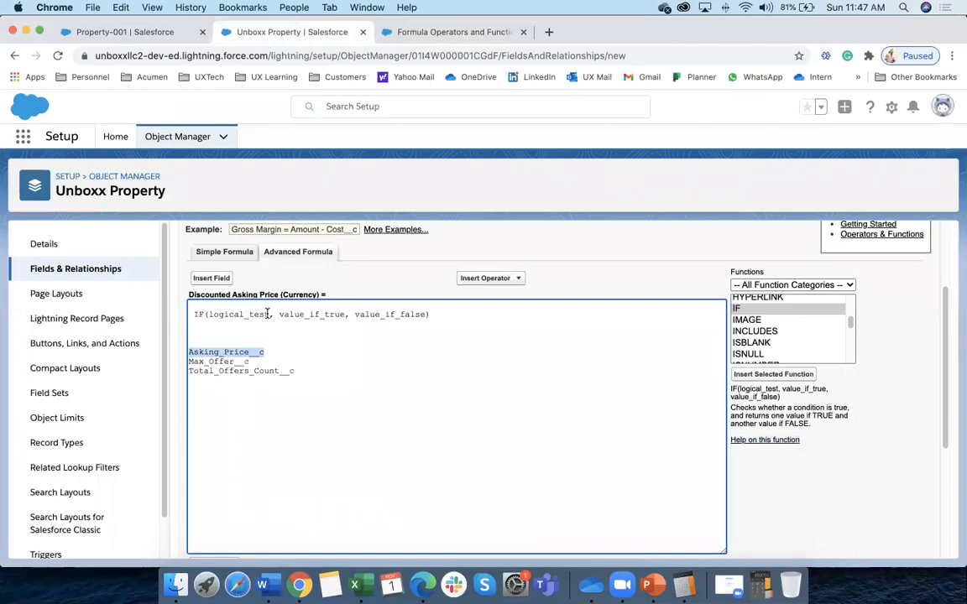
drag(268, 314, 208, 309)
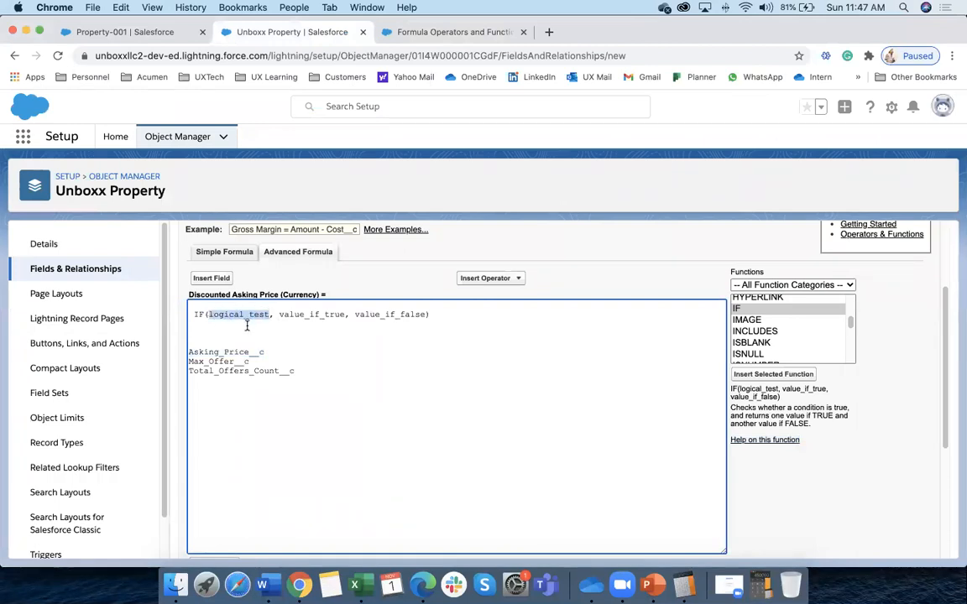
key(super+v)
text(>)
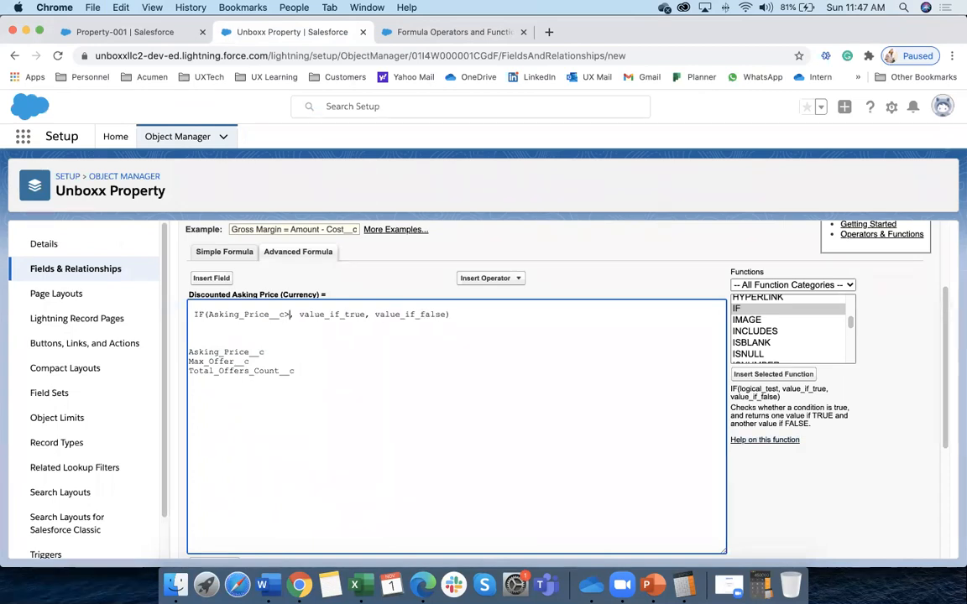
text(5000)
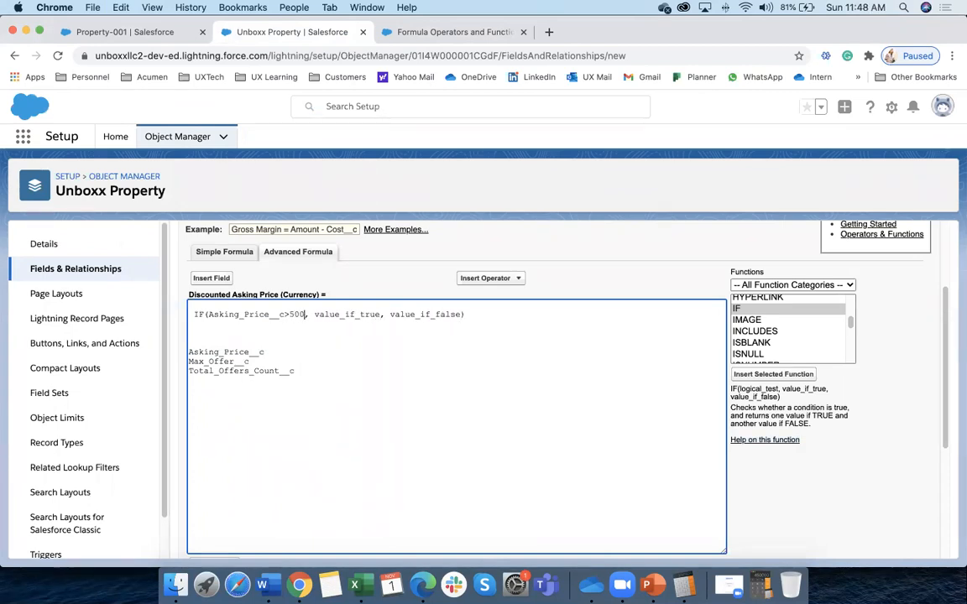
text(00)
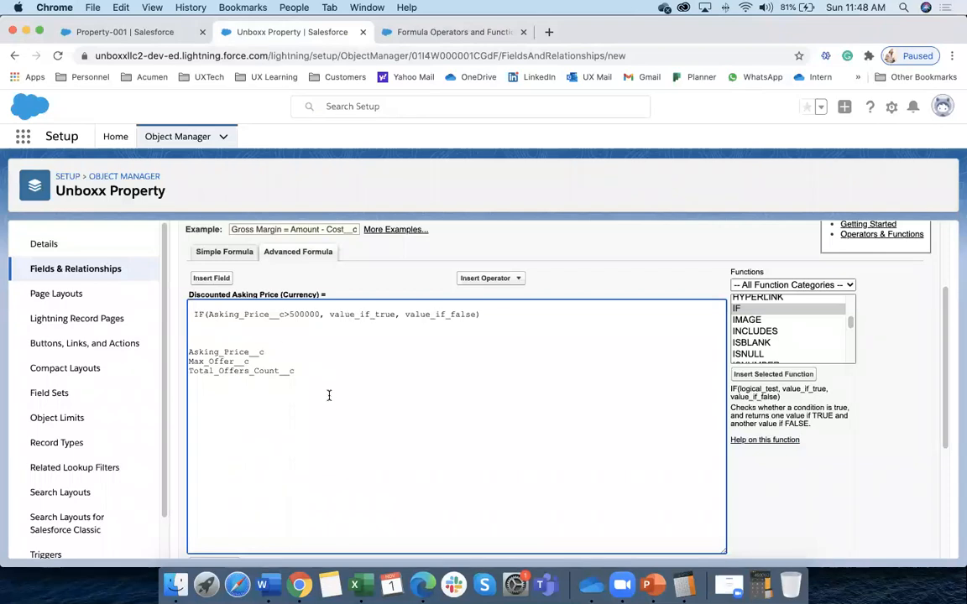
Fill value_if_true with Asking_Price__c*.9 and value_if_false with Asking_Price__c, then check syntax
drag(329, 315, 396, 314)
key(super+v)
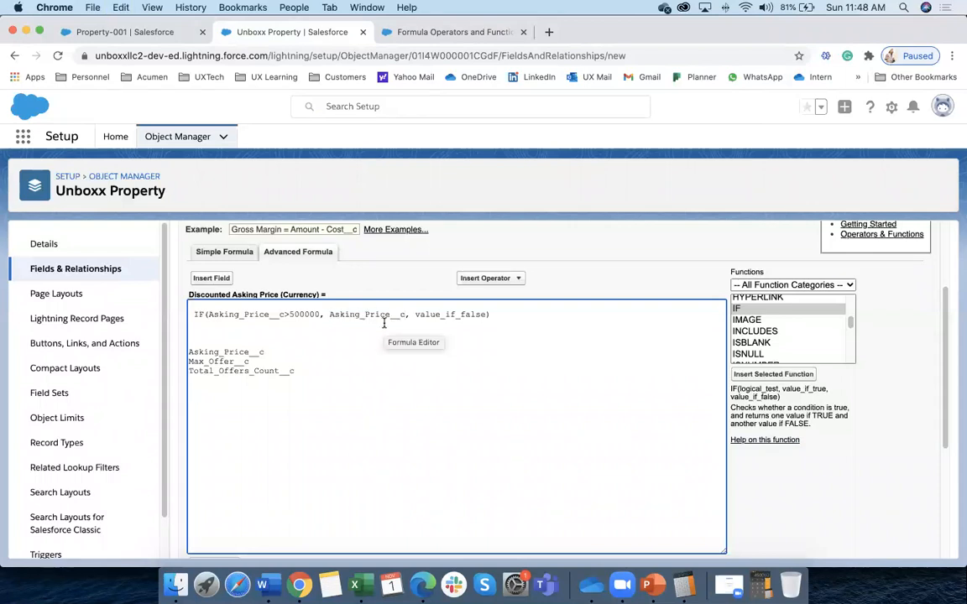
text(*)
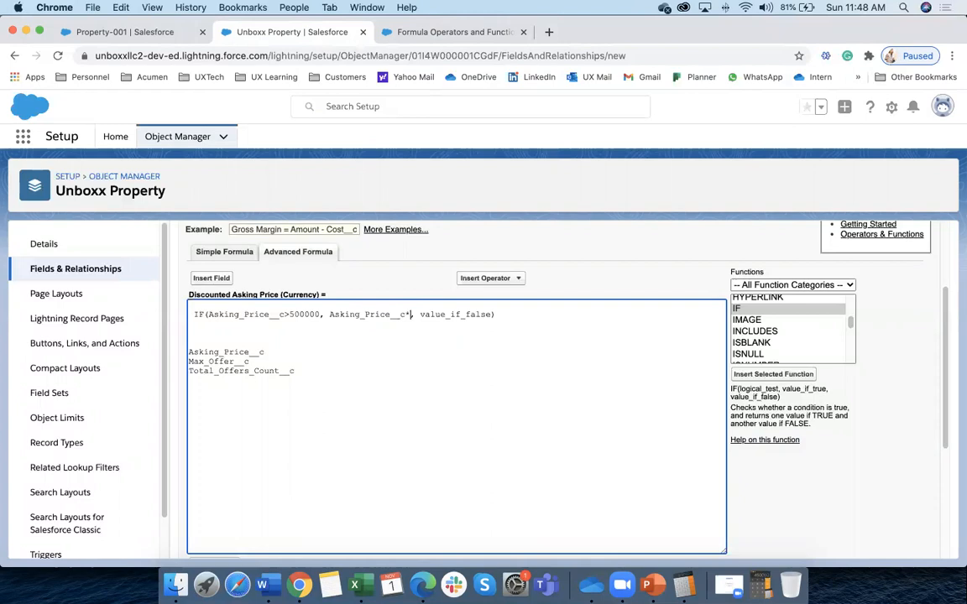
text(.9)
drag(430, 314, 501, 315)
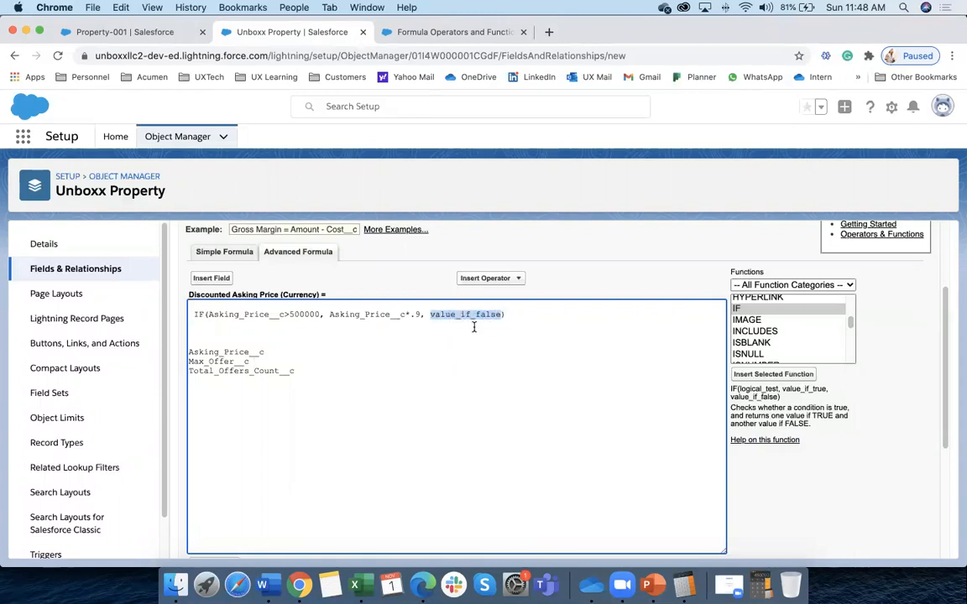
key(super+v)
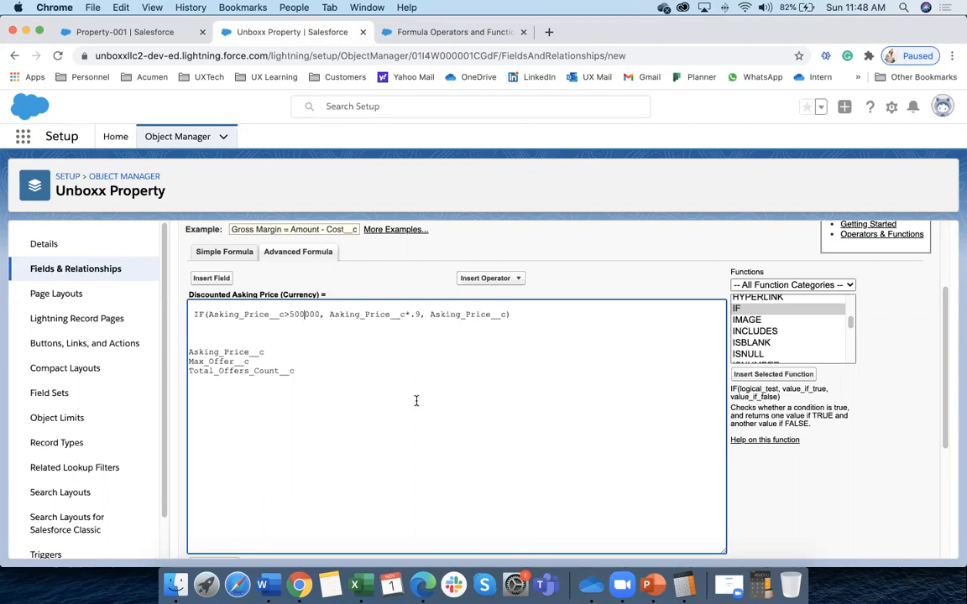
scroll(341, 432, down, 2)
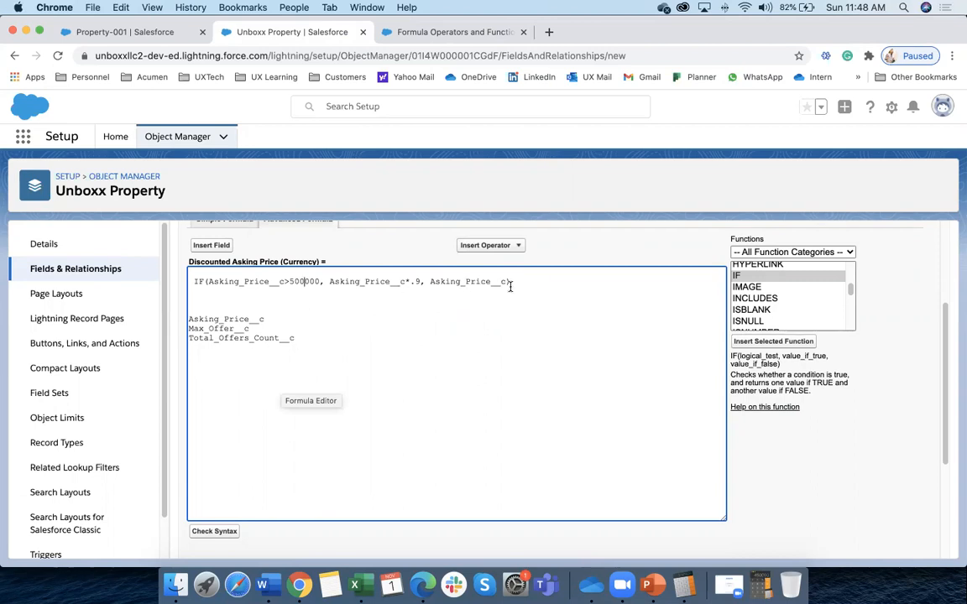
click(201, 535)
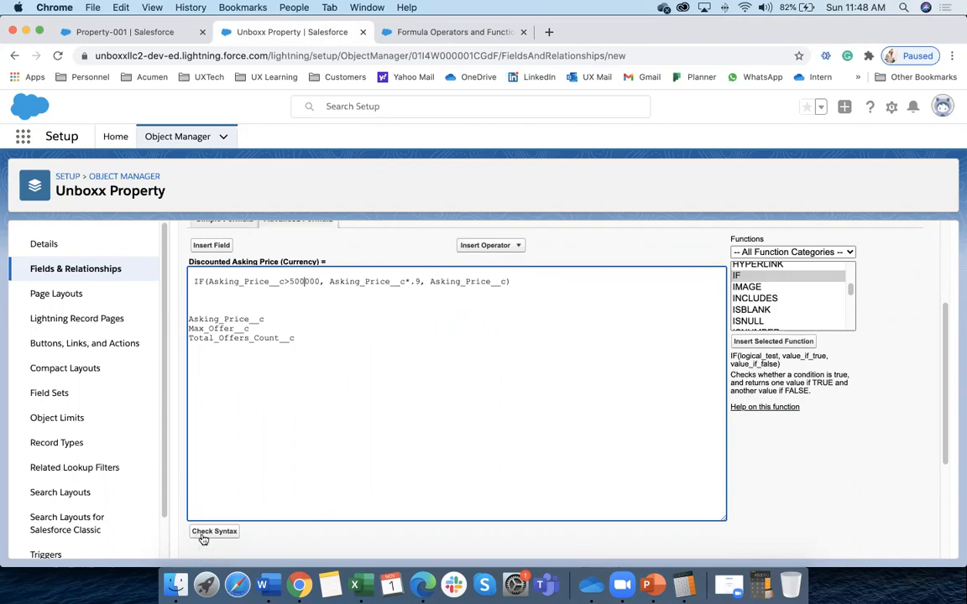
Delete the three leftover field-name lines below the IF formula and recheck the syntax
scroll(270, 511, down, 4)
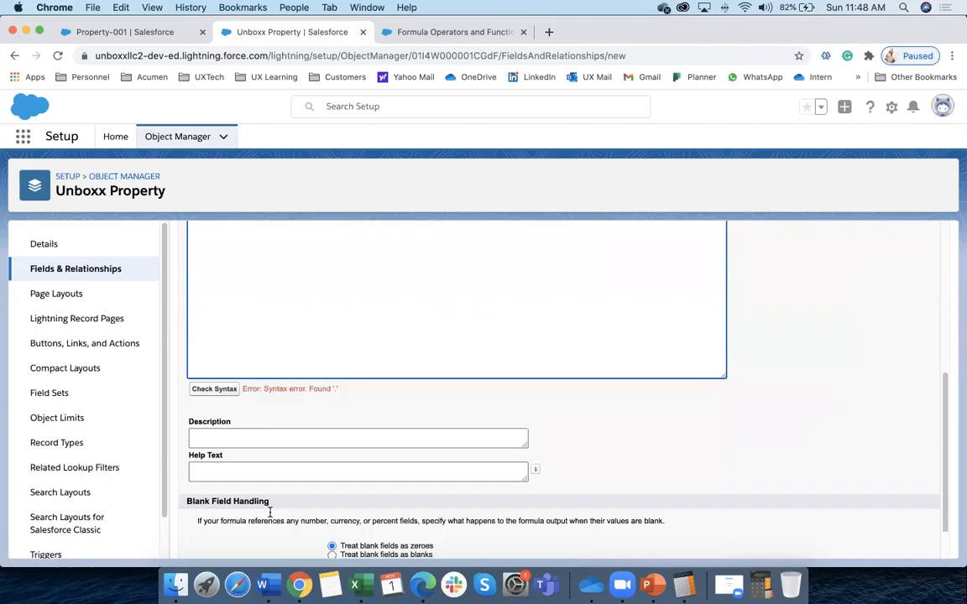
scroll(271, 516, up, 1)
scroll(269, 516, up, 1)
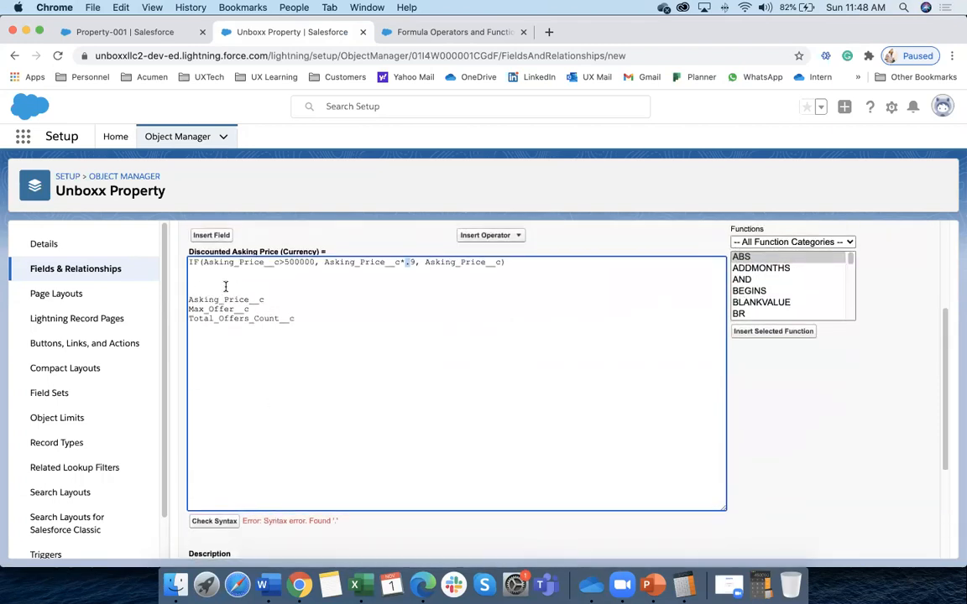
drag(188, 299, 309, 318)
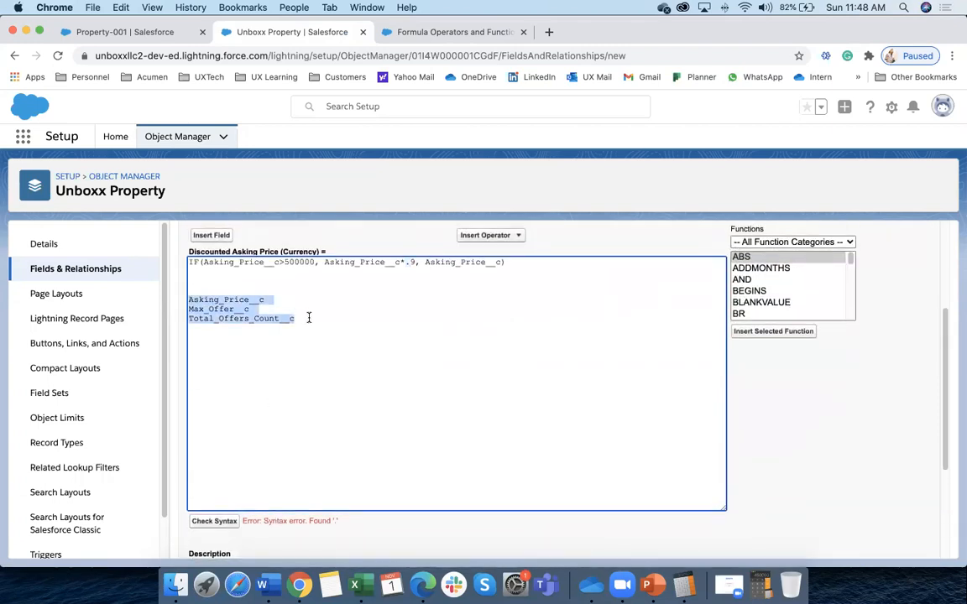
key(BackSpace)
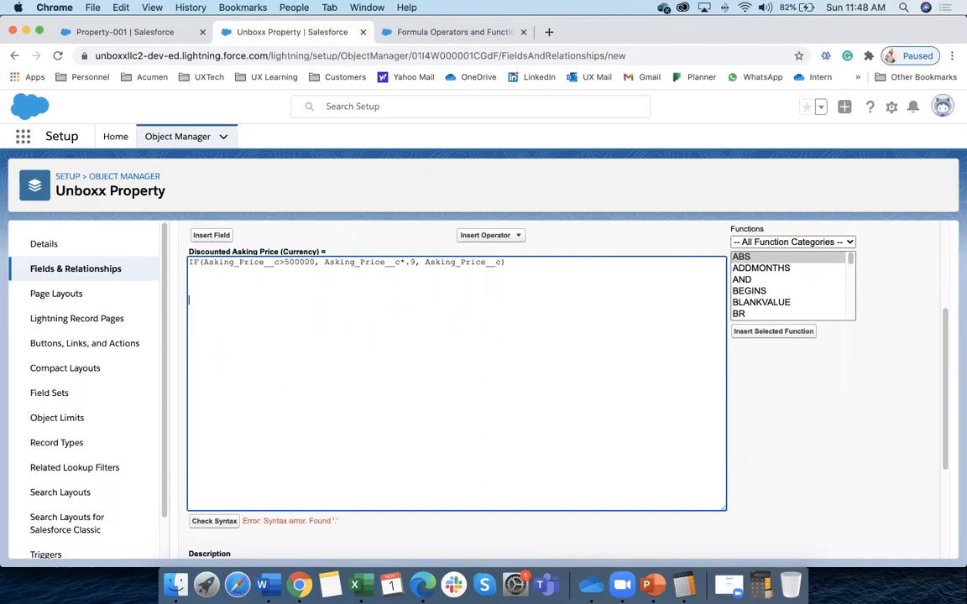
click(215, 522)
Change the multiplier from .9 to 0.9 and recheck the syntax
scroll(220, 532, down, 5)
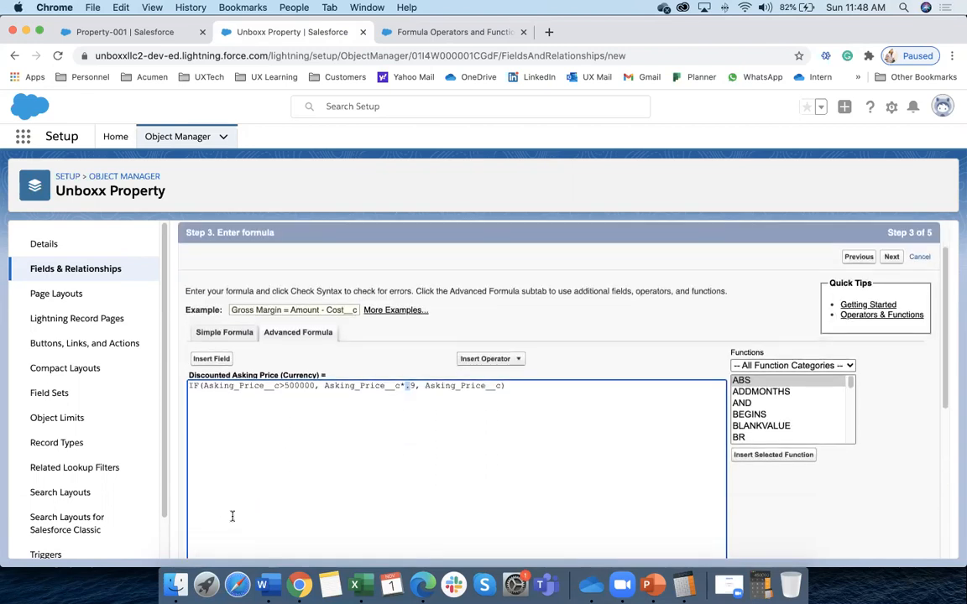
scroll(291, 428, up, 2)
scroll(292, 428, up, 2)
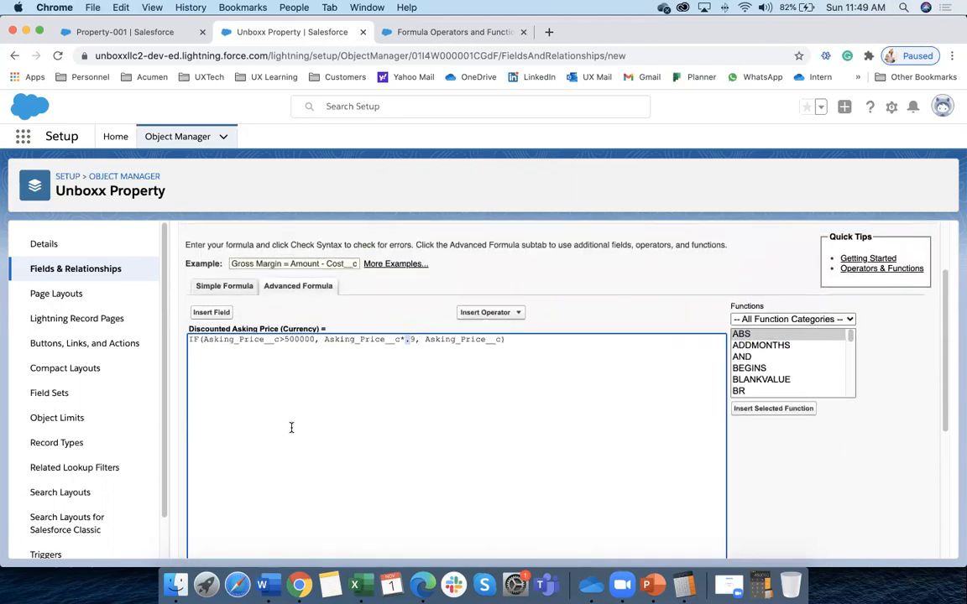
click(406, 339)
text(0)
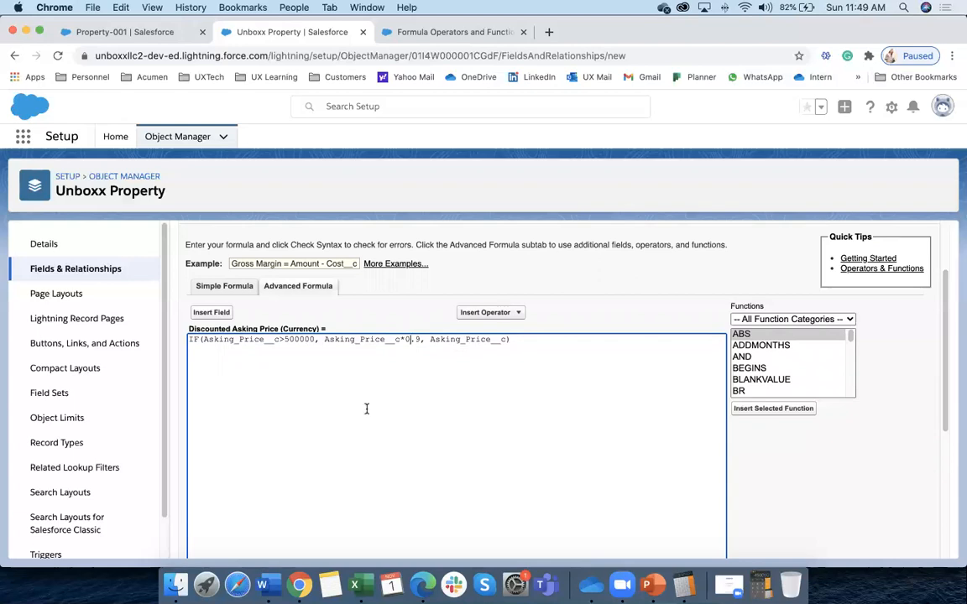
scroll(366, 409, down, 5)
click(220, 342)
Review the final formula IF(Asking_Price__c>500000, Asking_Price__c*0.9, Asking_Price__c) in the editor
scroll(350, 460, down, 5)
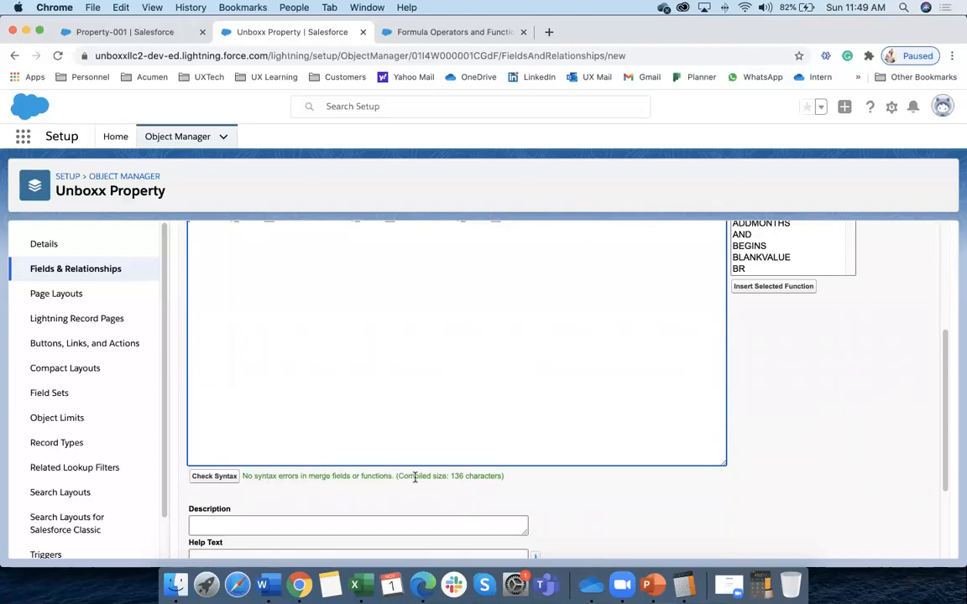
scroll(302, 395, up, 3)
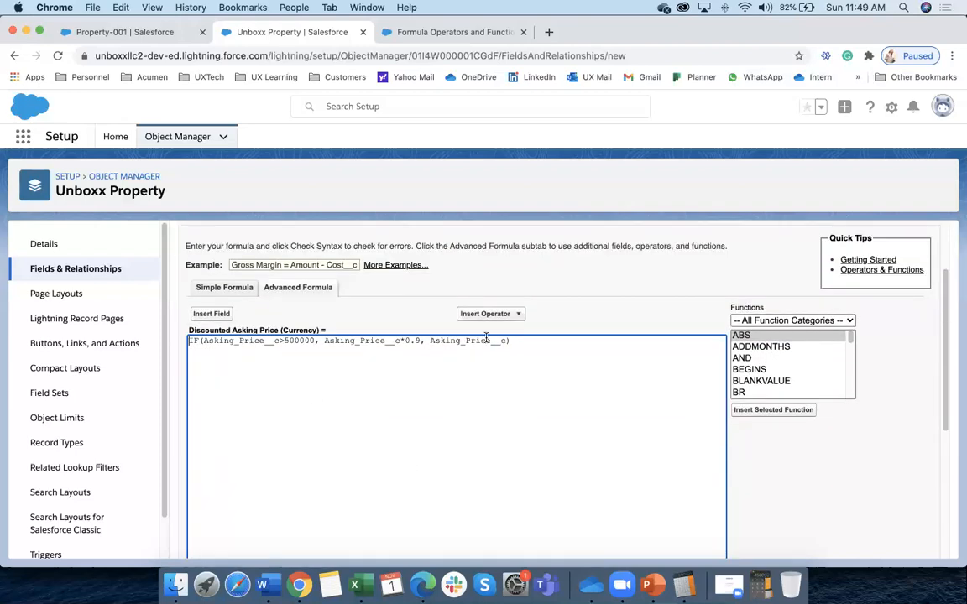
click(517, 340)
scroll(451, 519, down, 5)
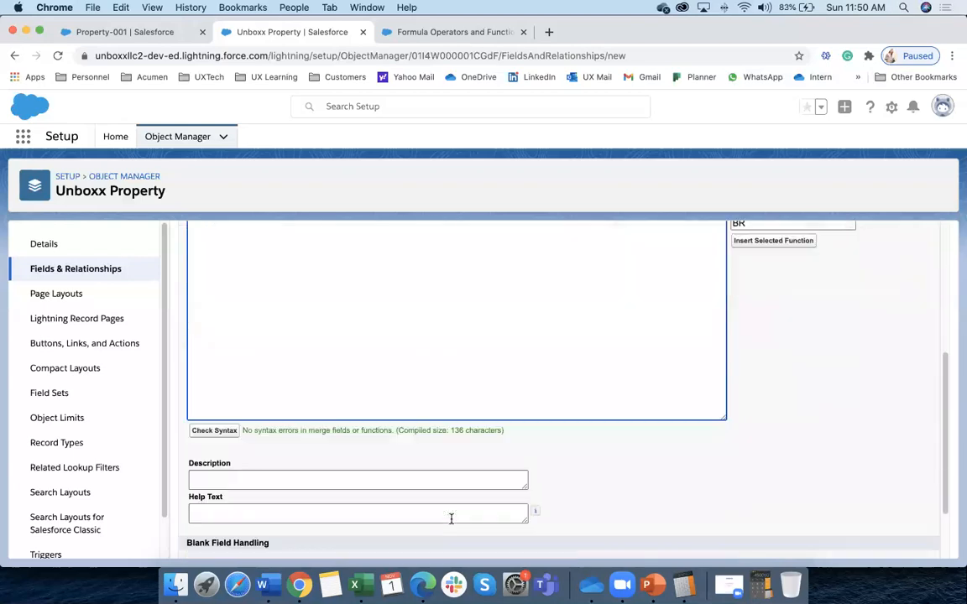
Accept default field-level security and page layouts, save the field, and go to Property-001
click(889, 542)
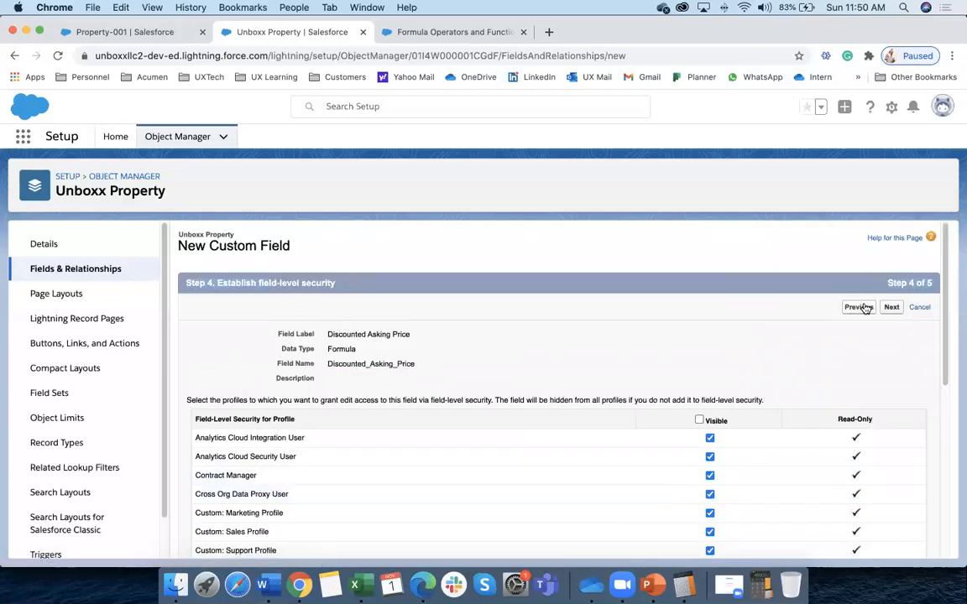
click(891, 307)
click(899, 508)
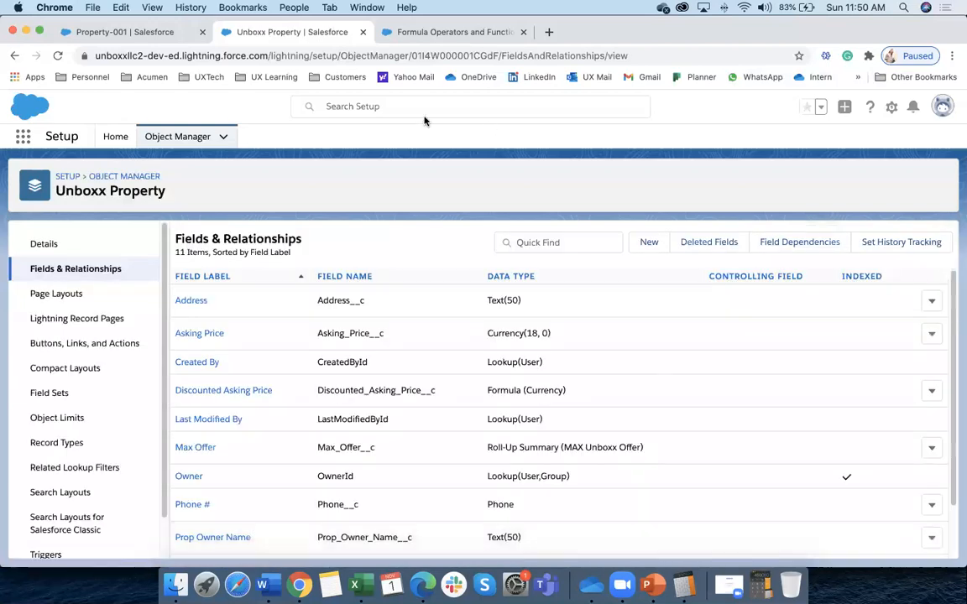
click(157, 36)
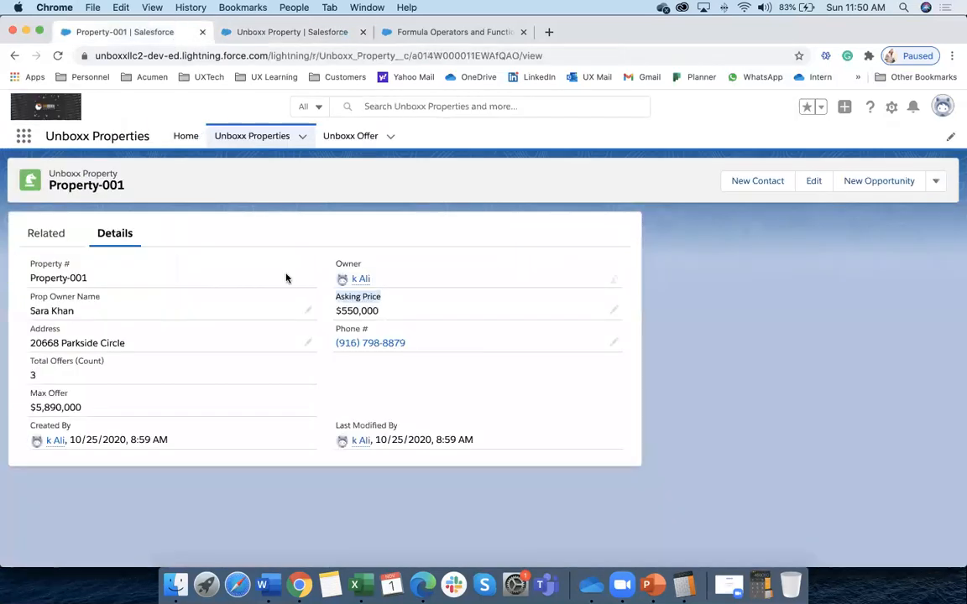
Reopen Property-001 from the Unboxx Properties list and reload it so the new field appears
click(243, 142)
click(117, 258)
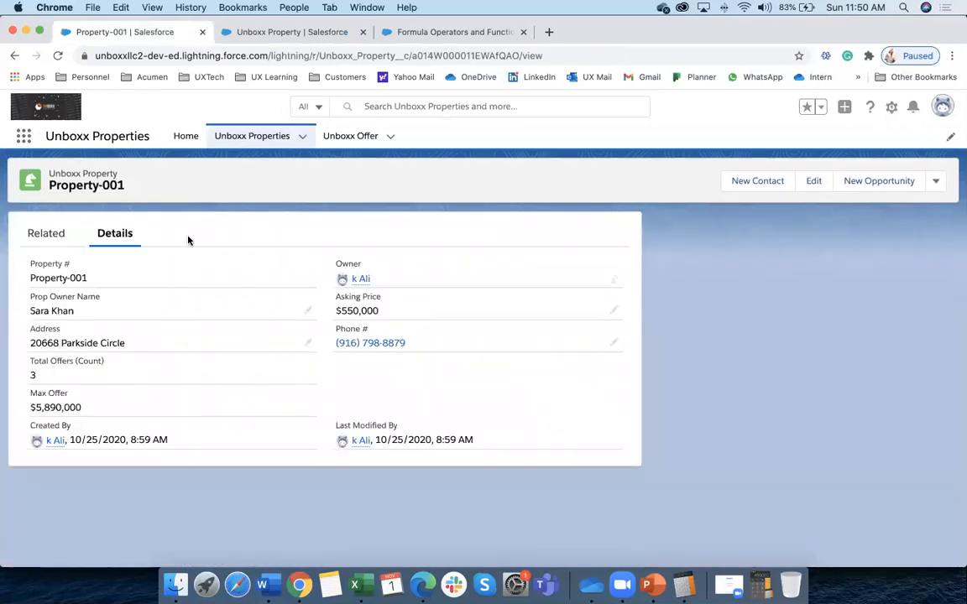
click(251, 139)
click(121, 258)
click(251, 137)
click(116, 257)
click(261, 141)
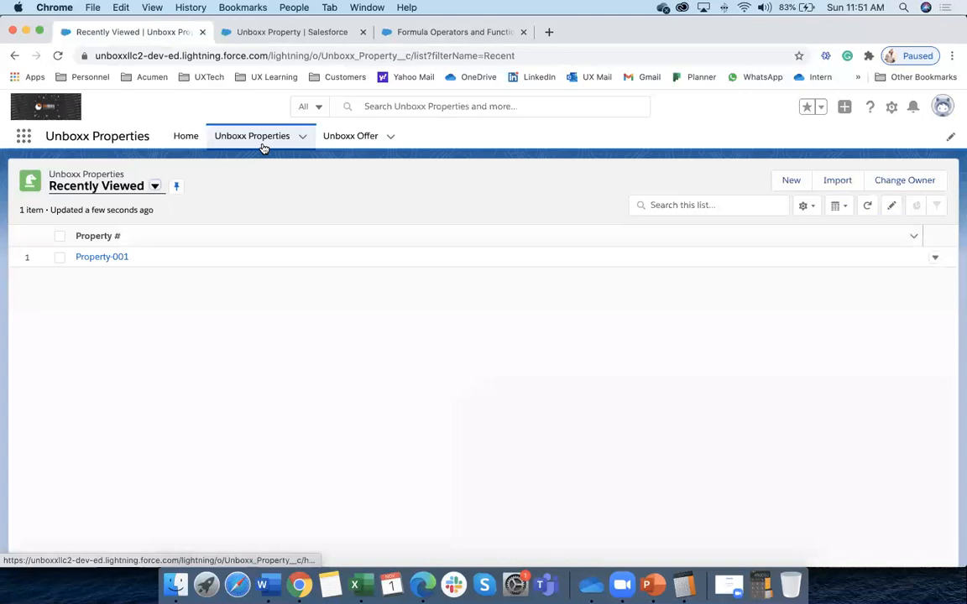
click(114, 257)
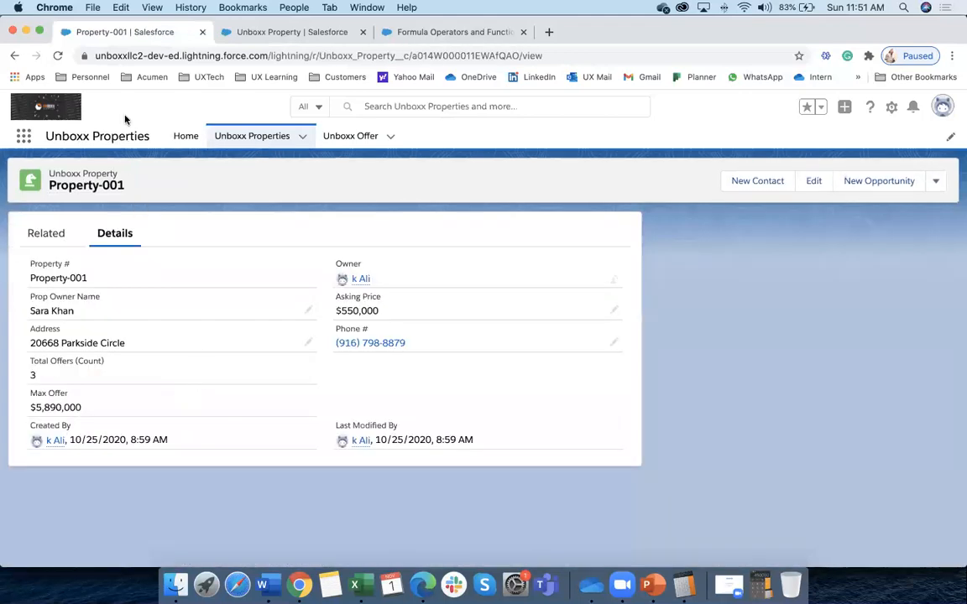
click(57, 56)
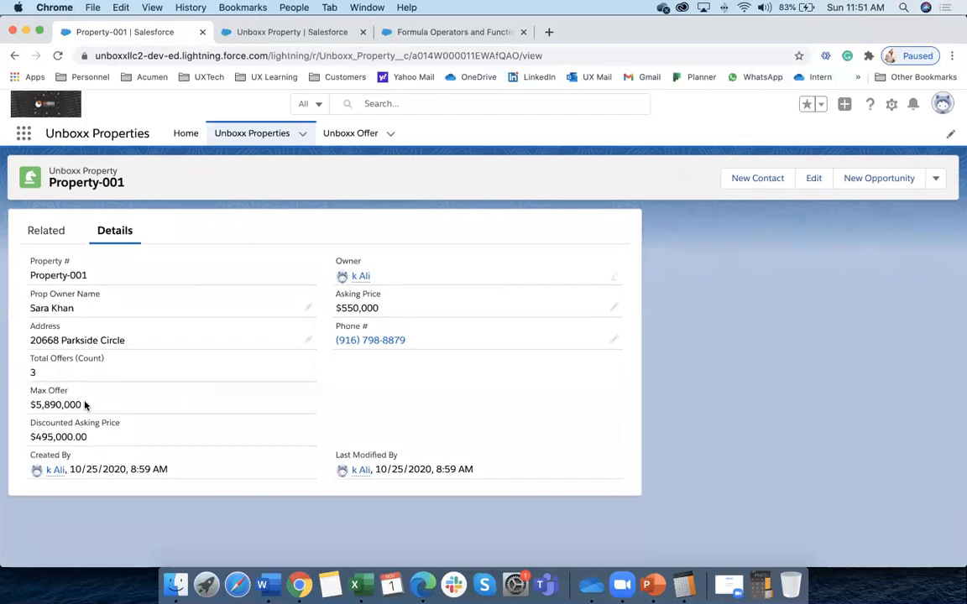
Confirm Discounted Asking Price shows $495,000.00, then return to the Unboxx Properties list
drag(32, 408, 130, 414)
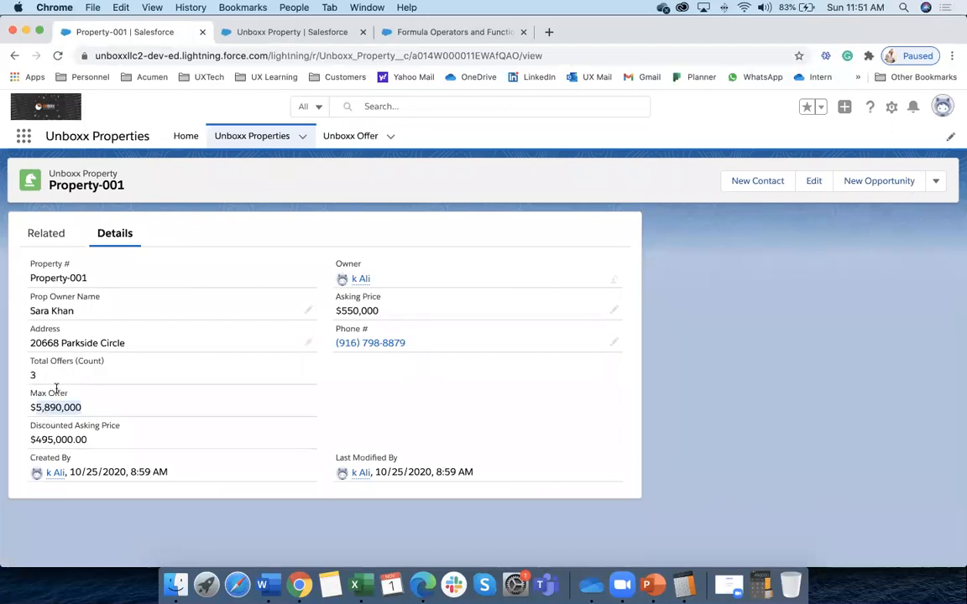
click(333, 313)
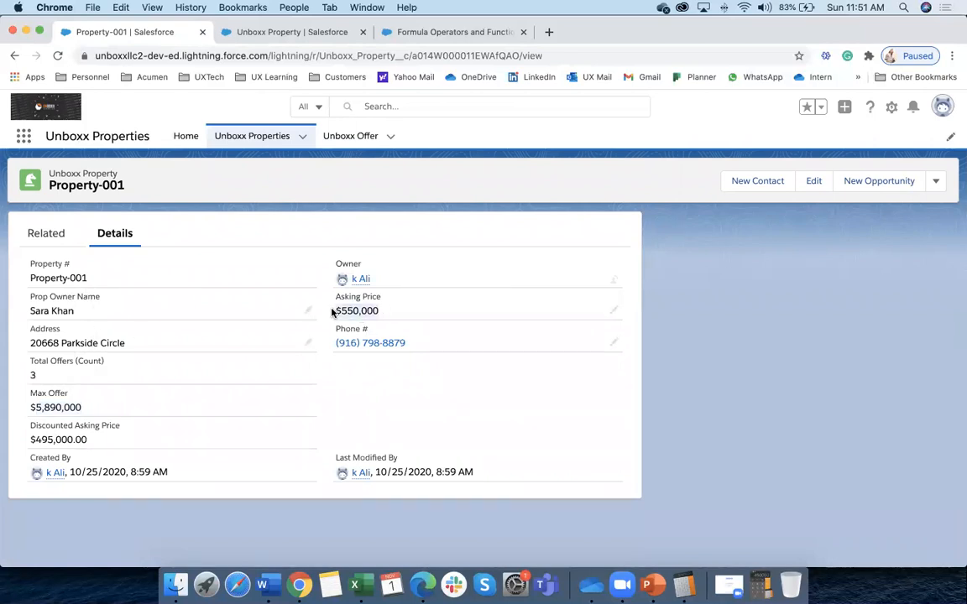
triple_click(30, 443)
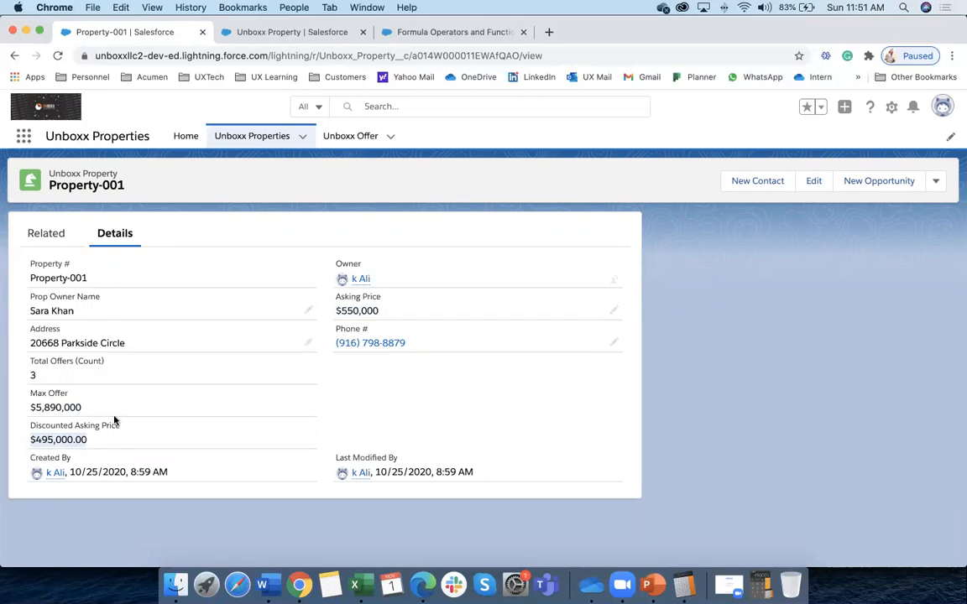
drag(120, 426, 31, 426)
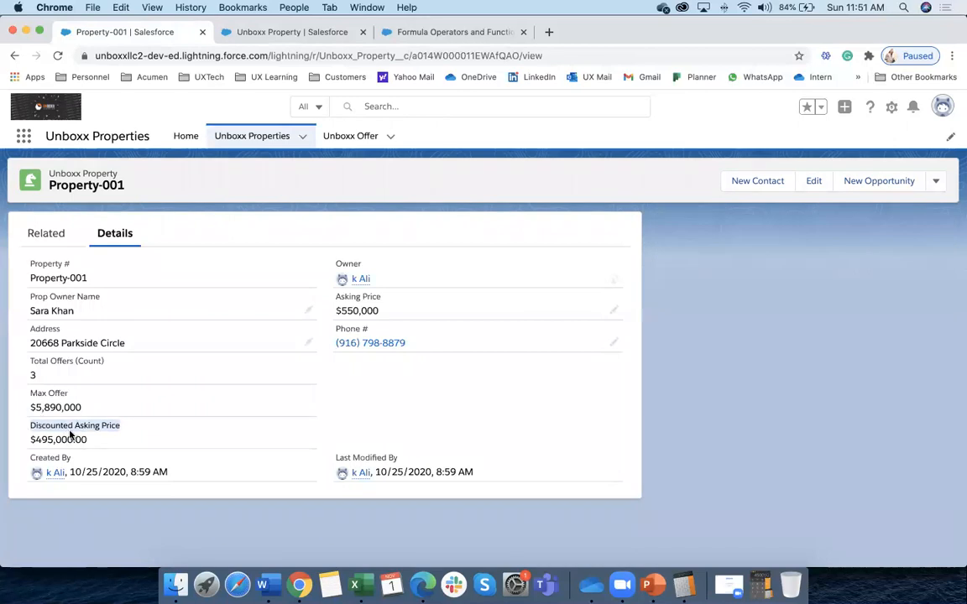
click(268, 136)
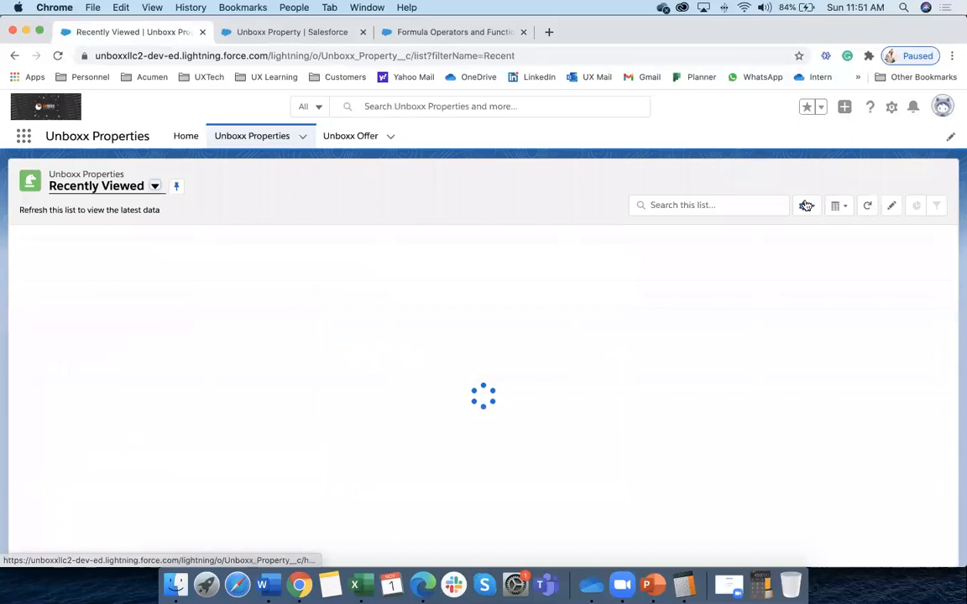
Start a new property form, cancel it, and briefly revisit Property-001
click(789, 182)
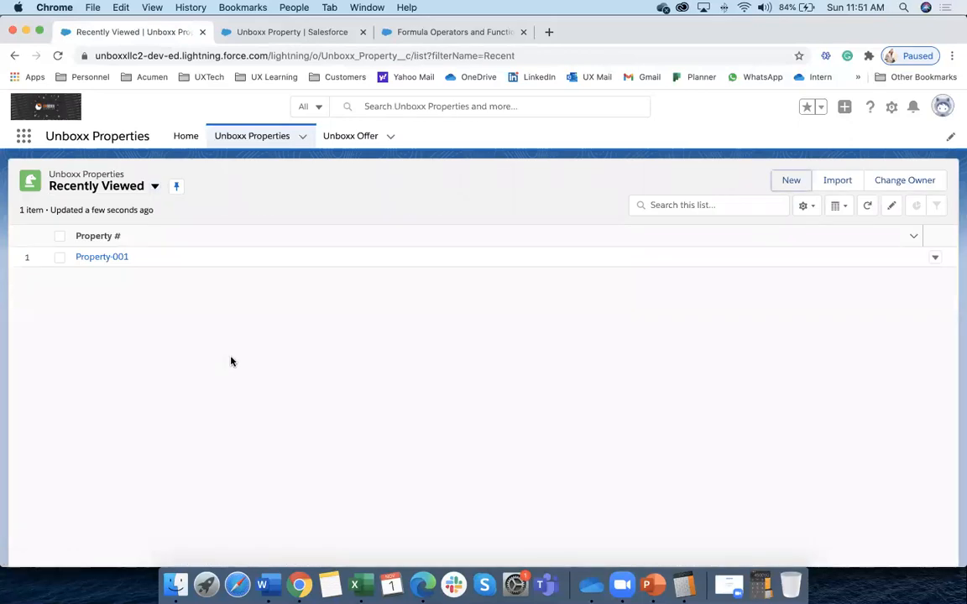
click(791, 181)
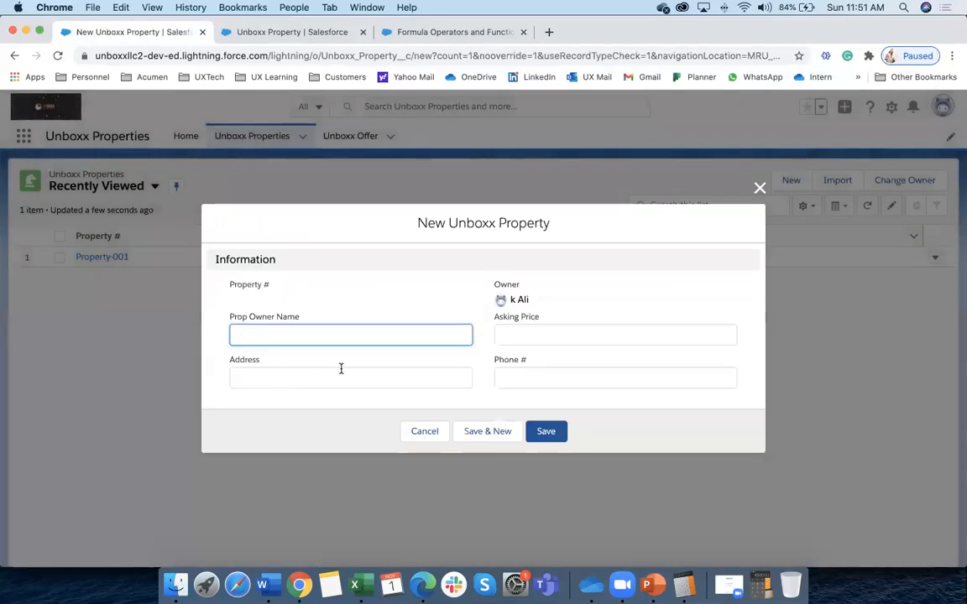
click(505, 334)
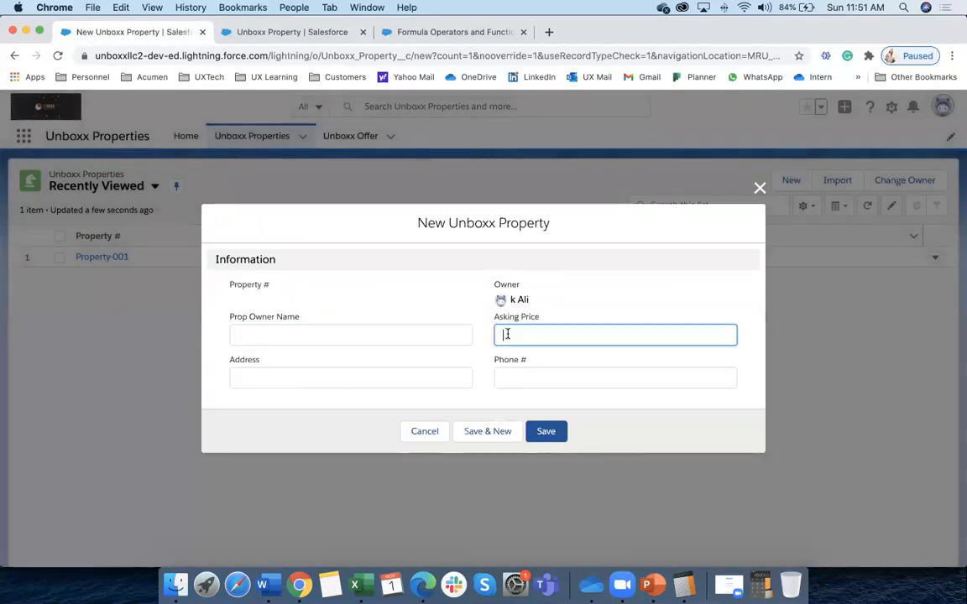
click(507, 380)
click(313, 380)
click(297, 336)
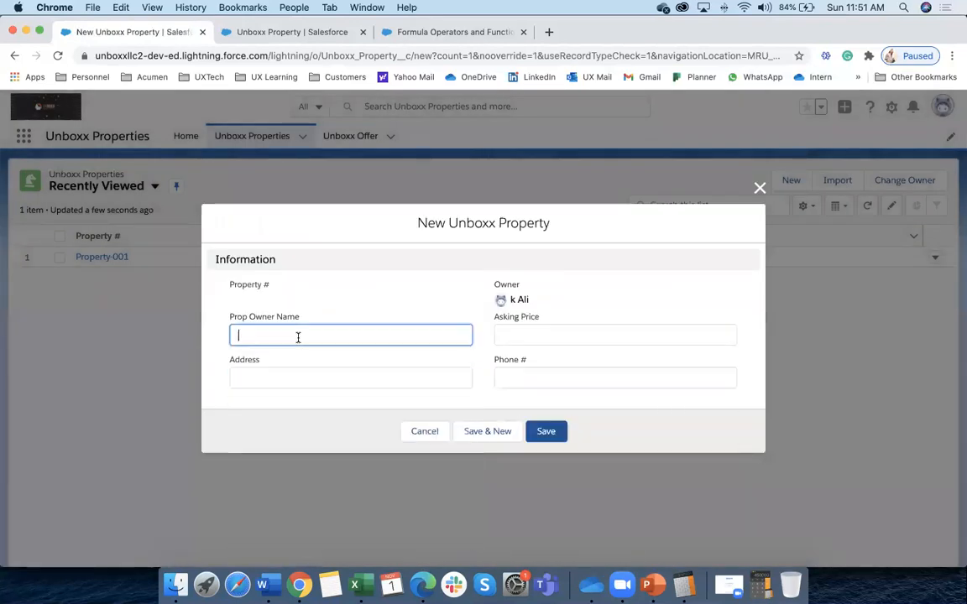
click(352, 396)
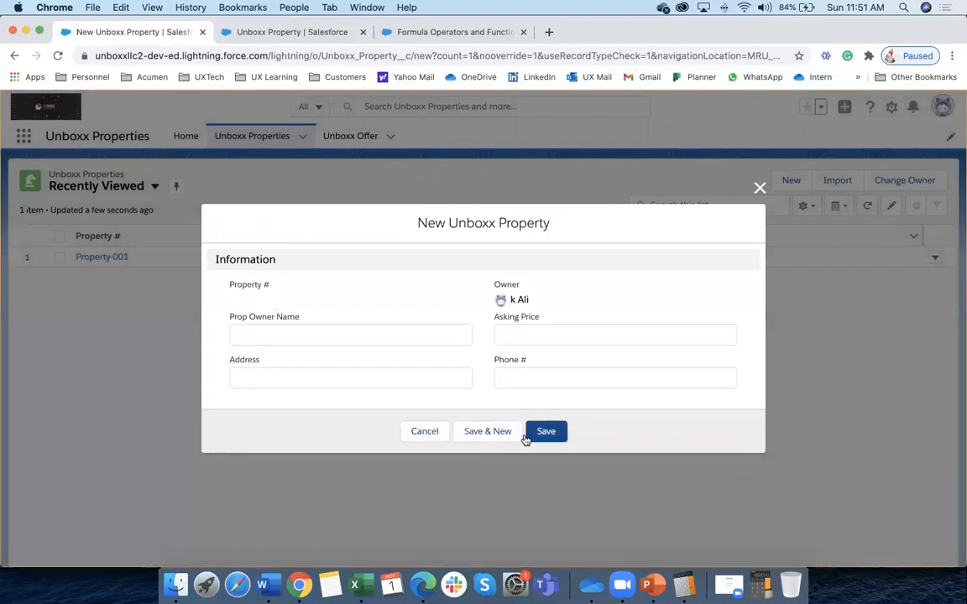
click(420, 432)
click(111, 258)
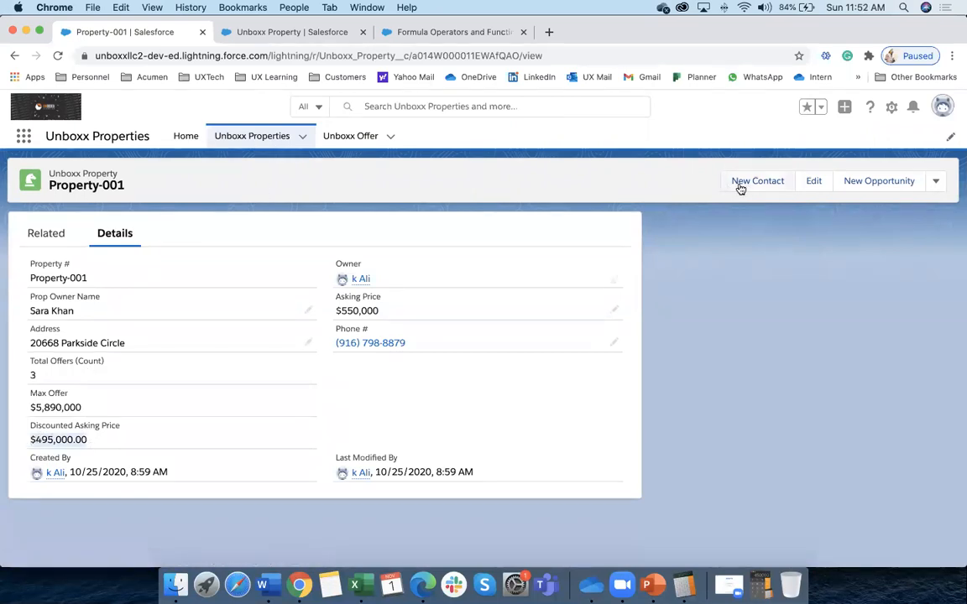
click(274, 137)
Save a new property with owner name 'test' and asking price 400000
click(787, 181)
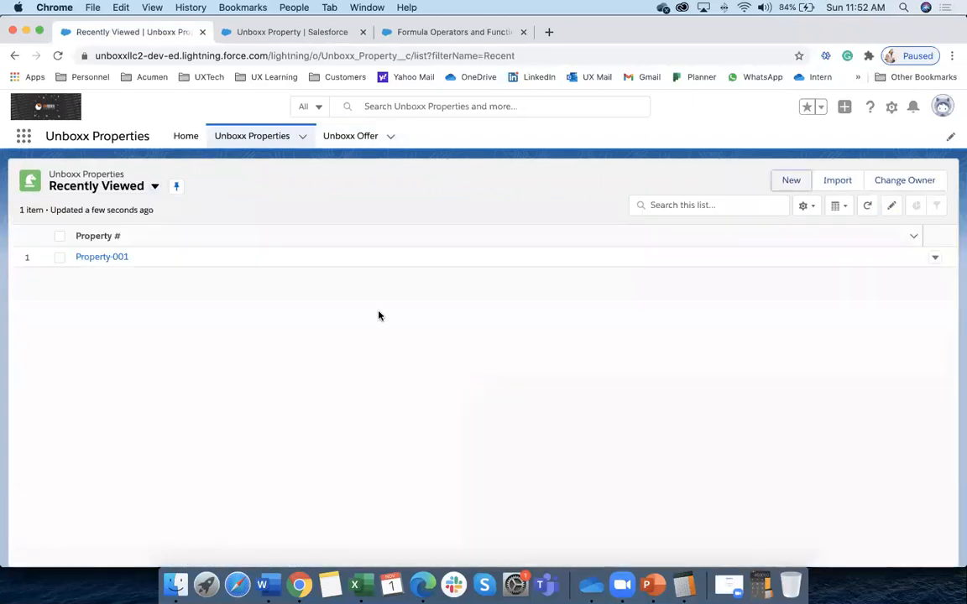
text(test)
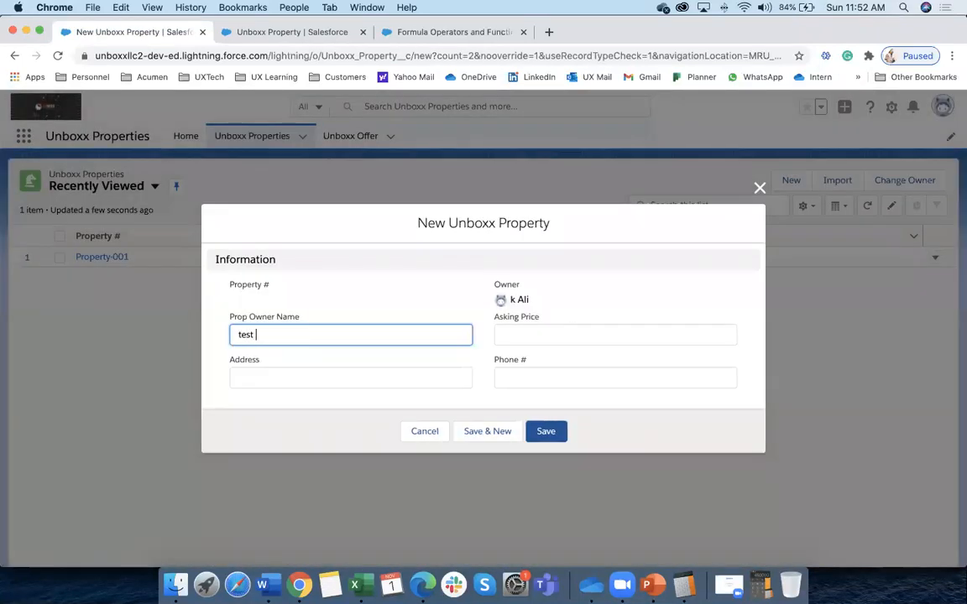
click(547, 339)
text(400000)
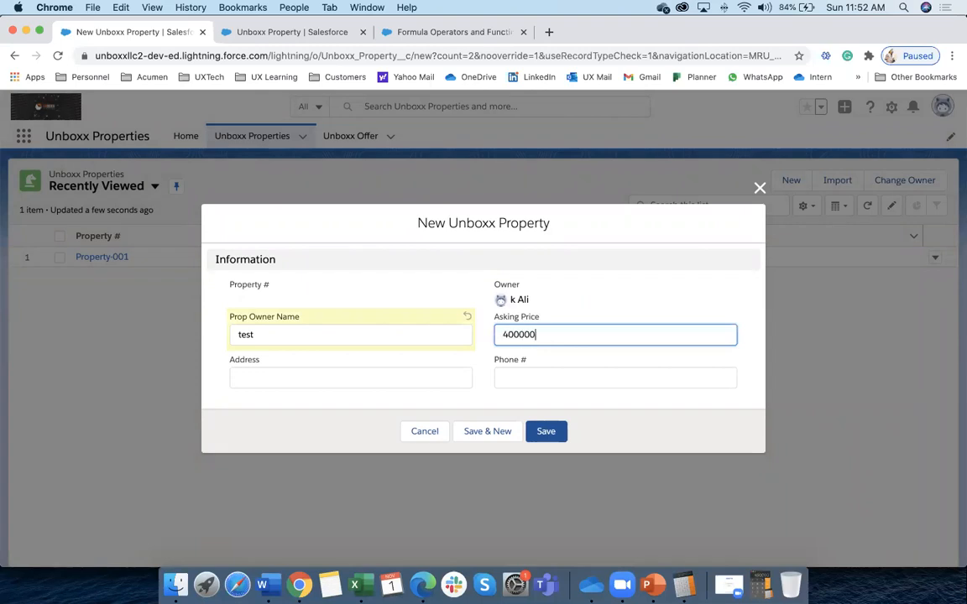
click(552, 437)
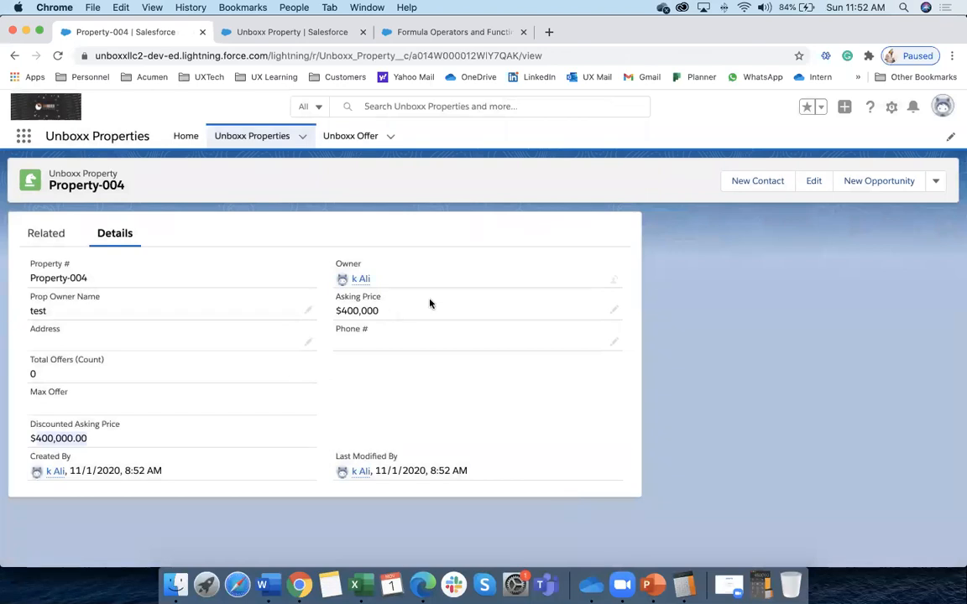
Change Property-004's asking price to 800000, then go back to the Unboxx Property field list
click(615, 313)
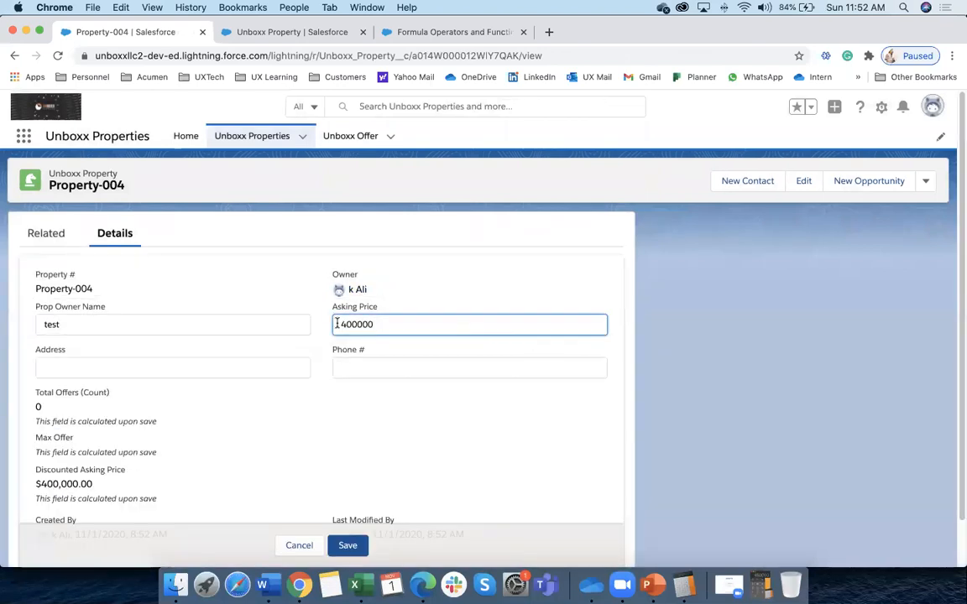
key(super+a)
text(800000)
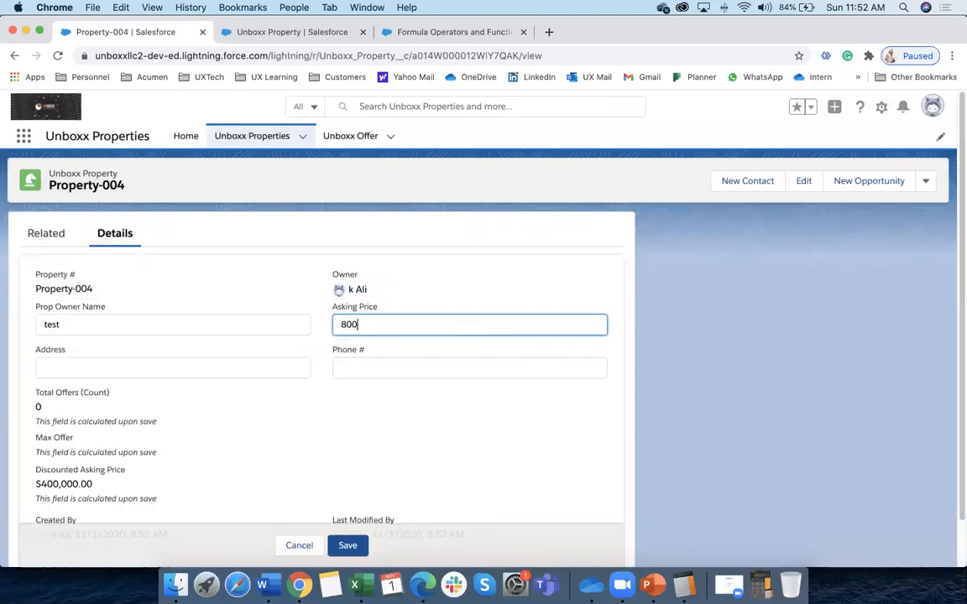
click(347, 545)
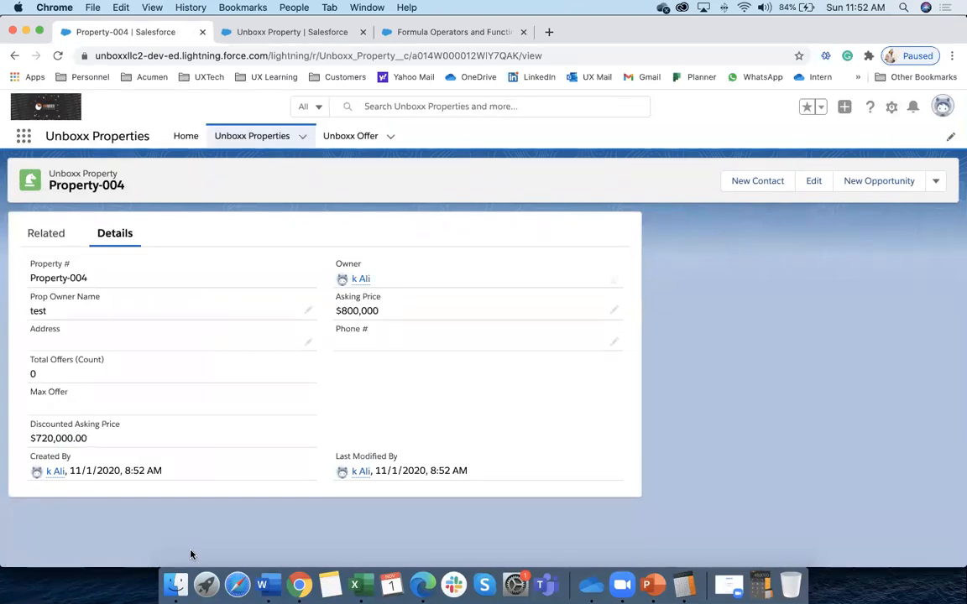
click(436, 33)
click(291, 31)
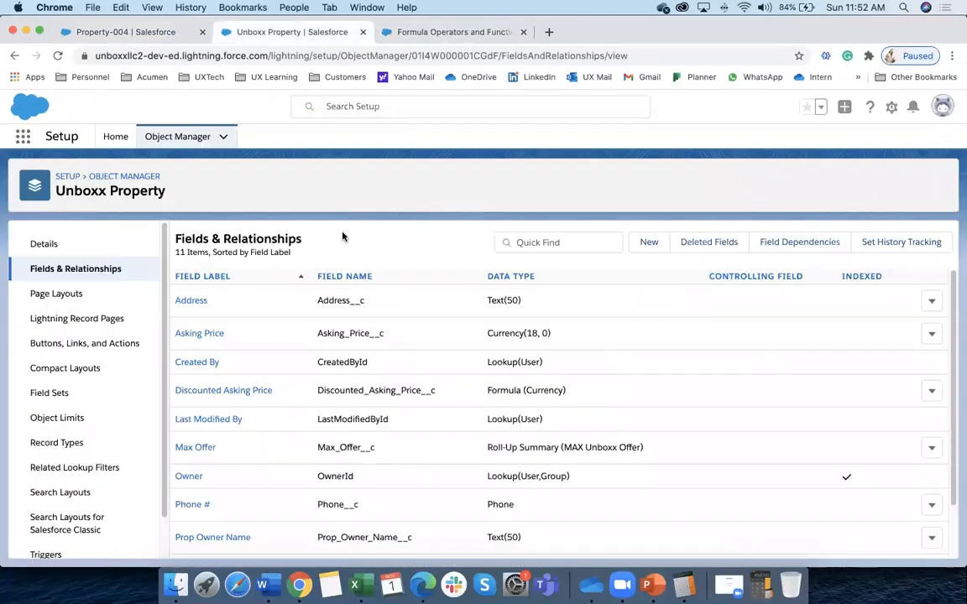
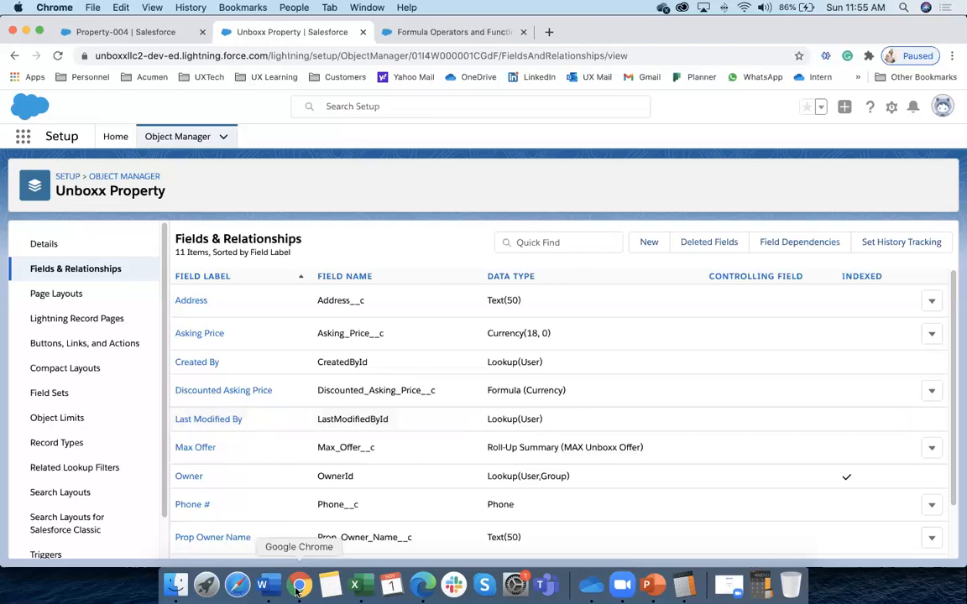
In the Word class notes, highlight the Formula Field, Cross Object Formula and Validation Rules headings
click(265, 586)
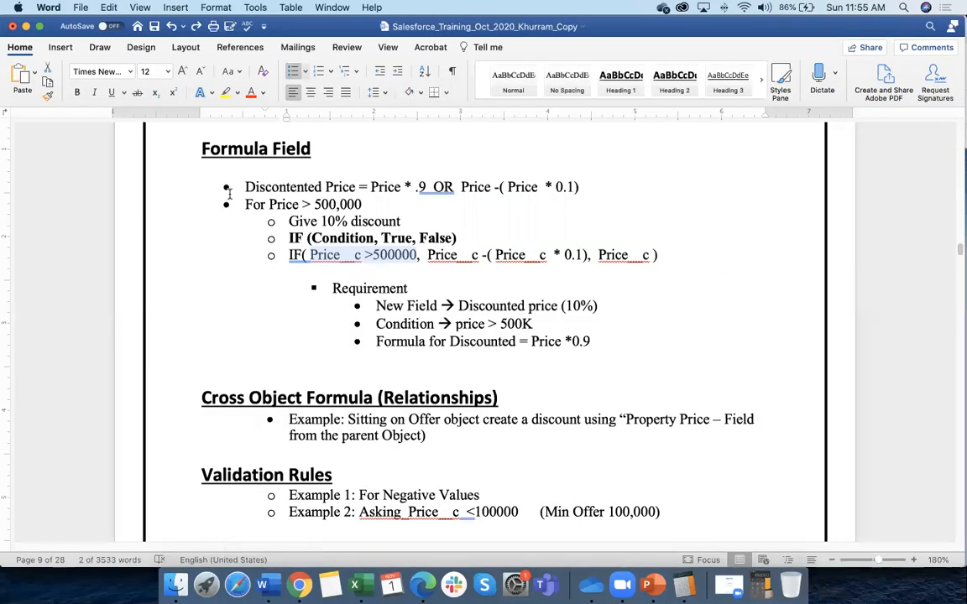
drag(196, 126, 272, 288)
scroll(272, 289, down, 5)
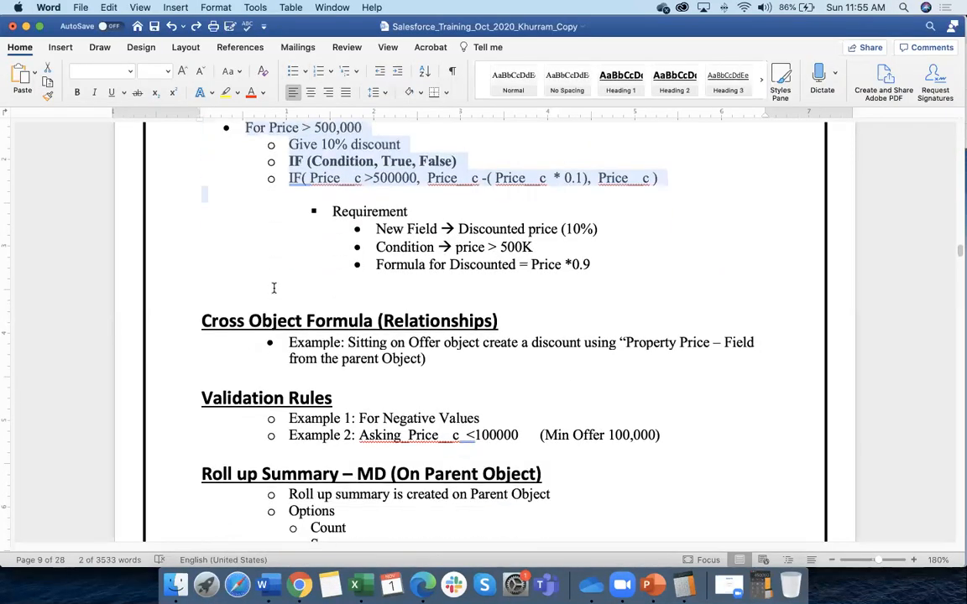
drag(201, 228, 470, 291)
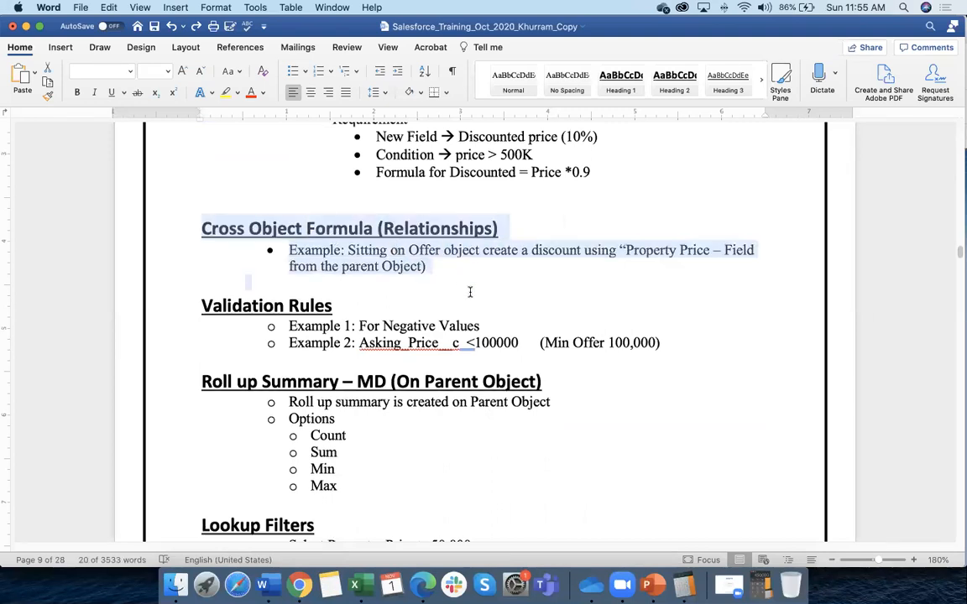
scroll(470, 298, up, 1)
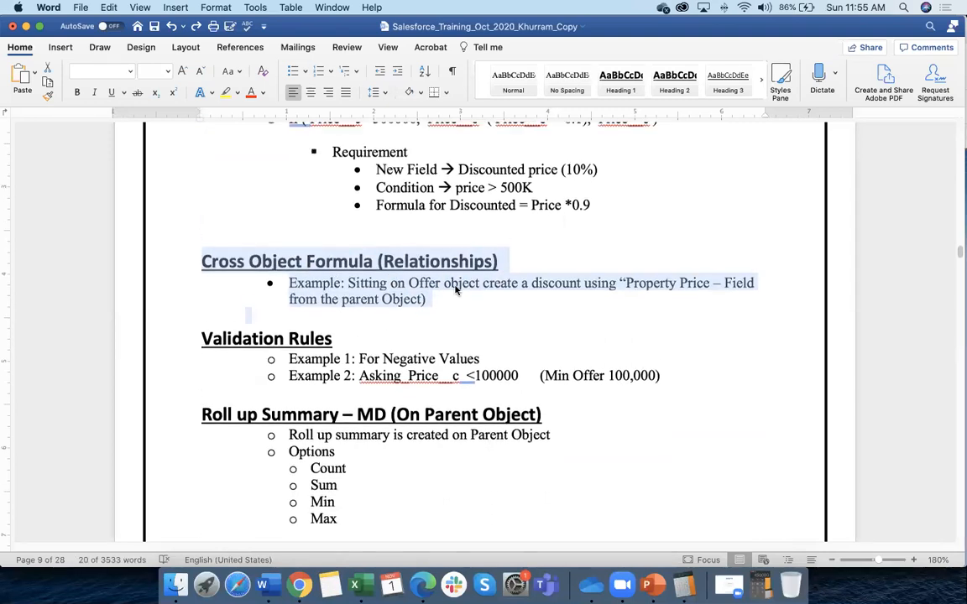
click(277, 262)
scroll(220, 238, down, 1)
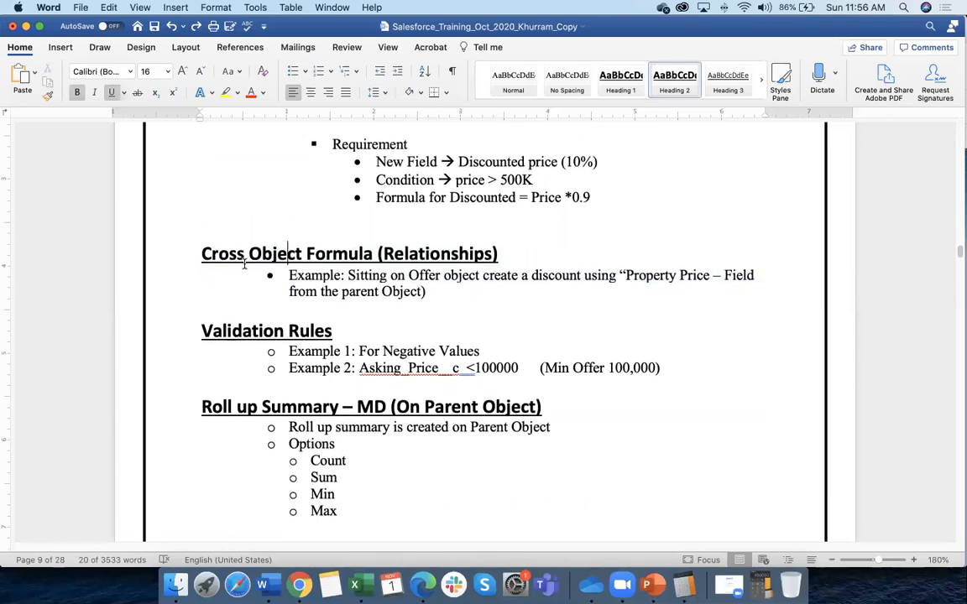
drag(194, 252, 424, 268)
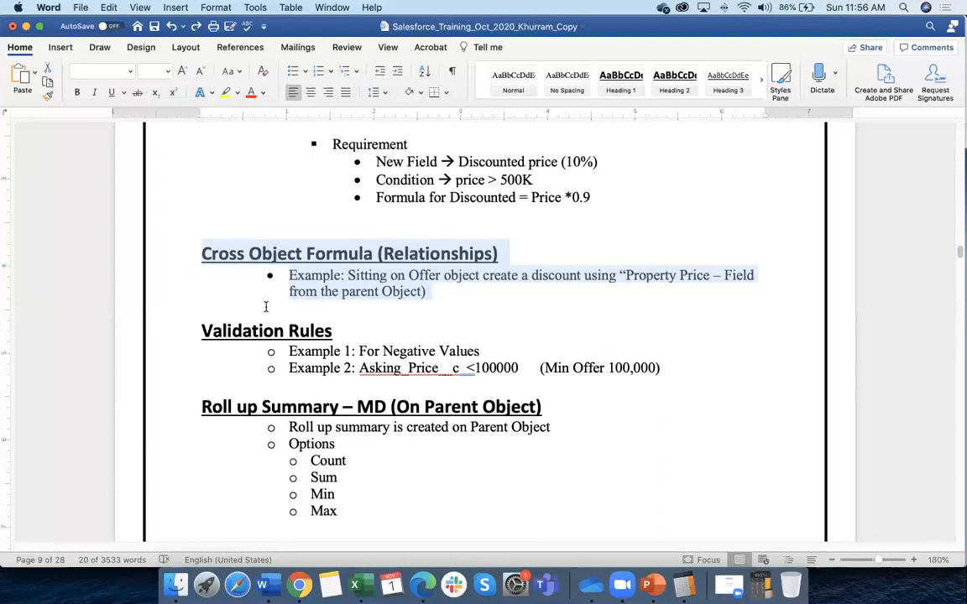
scroll(226, 310, down, 3)
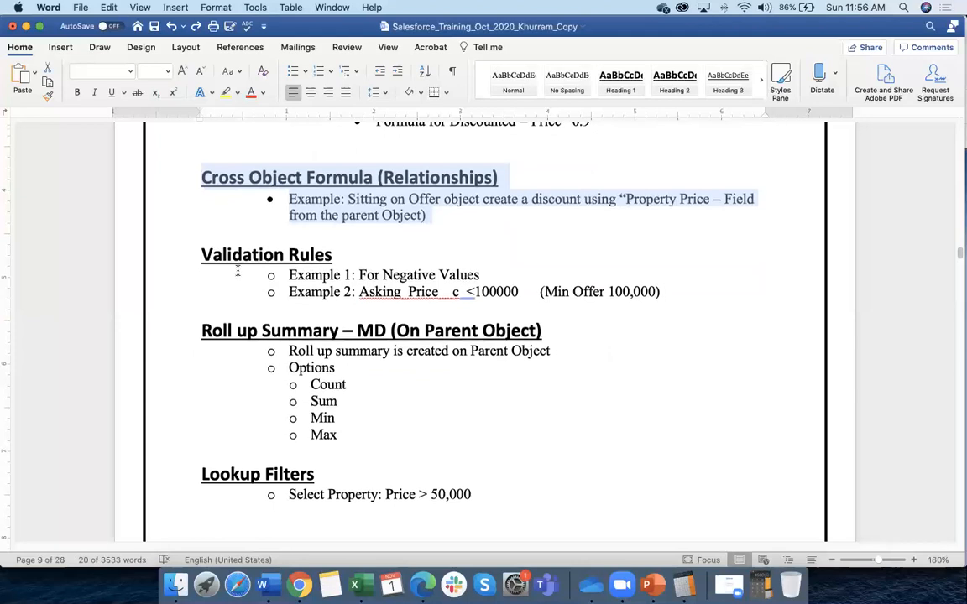
drag(200, 255, 331, 254)
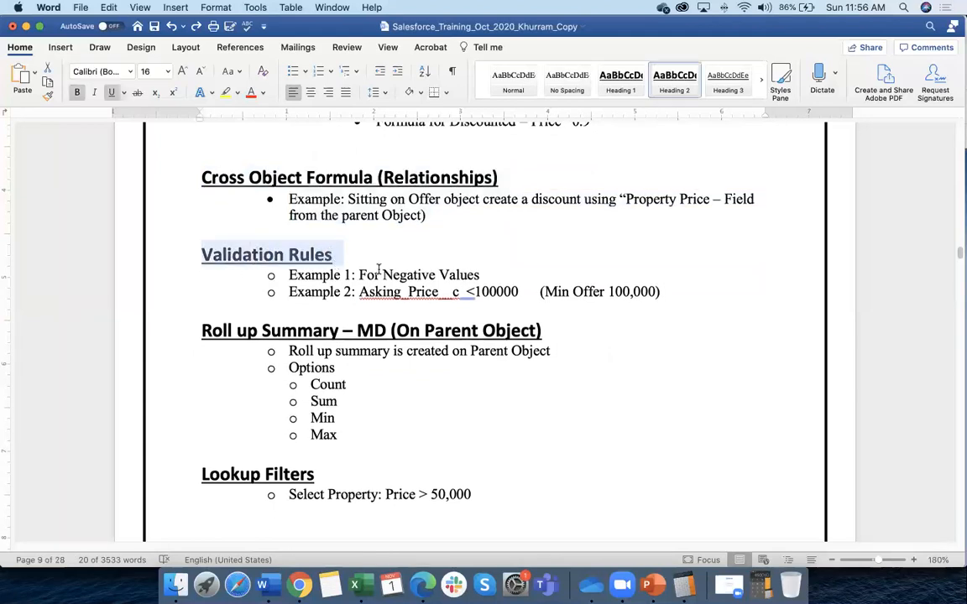
scroll(379, 265, down, 1)
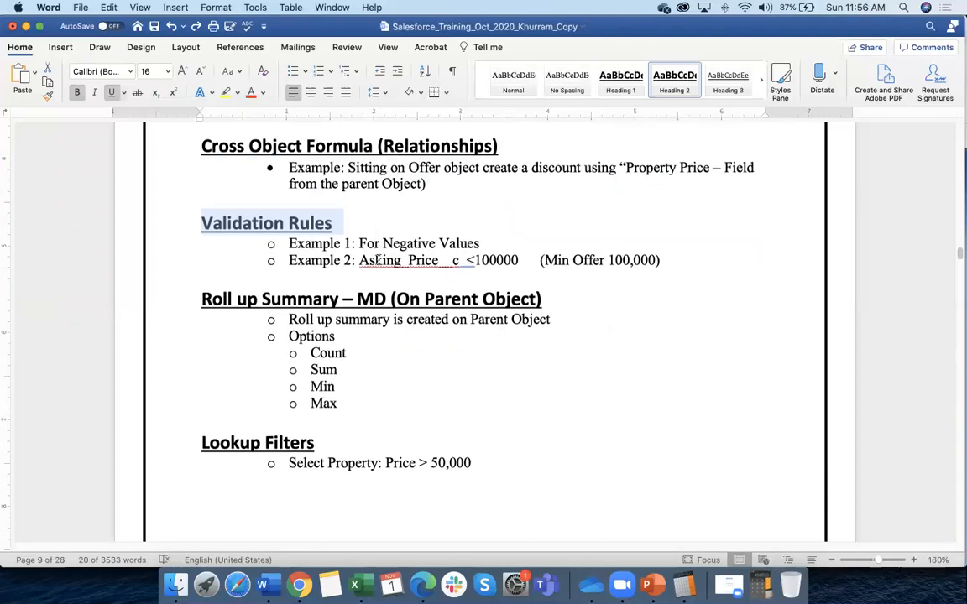
In Salesforce Object Manager, find the 'offer' object and open Unboxx Offer's Validation Rules list
click(301, 586)
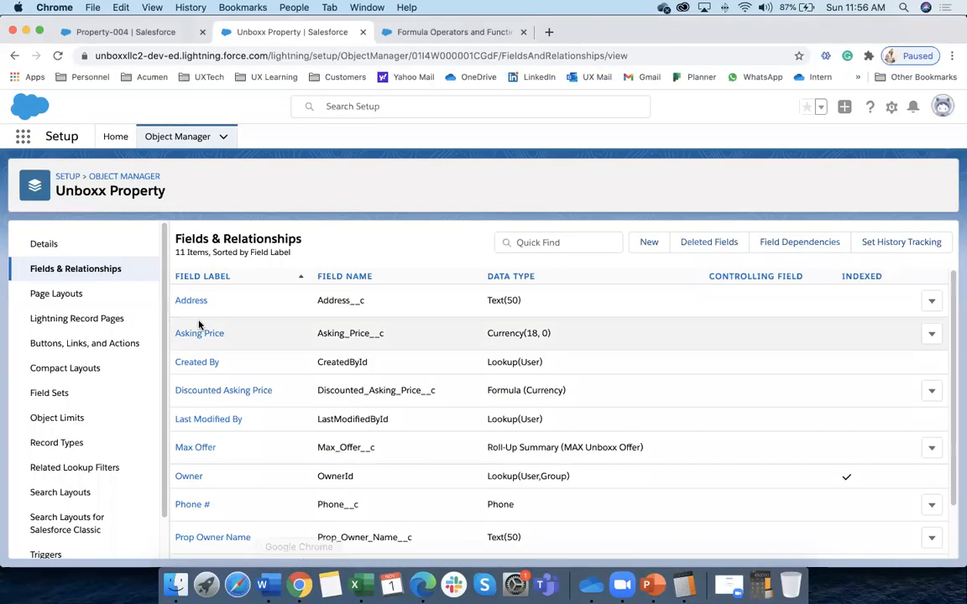
click(178, 137)
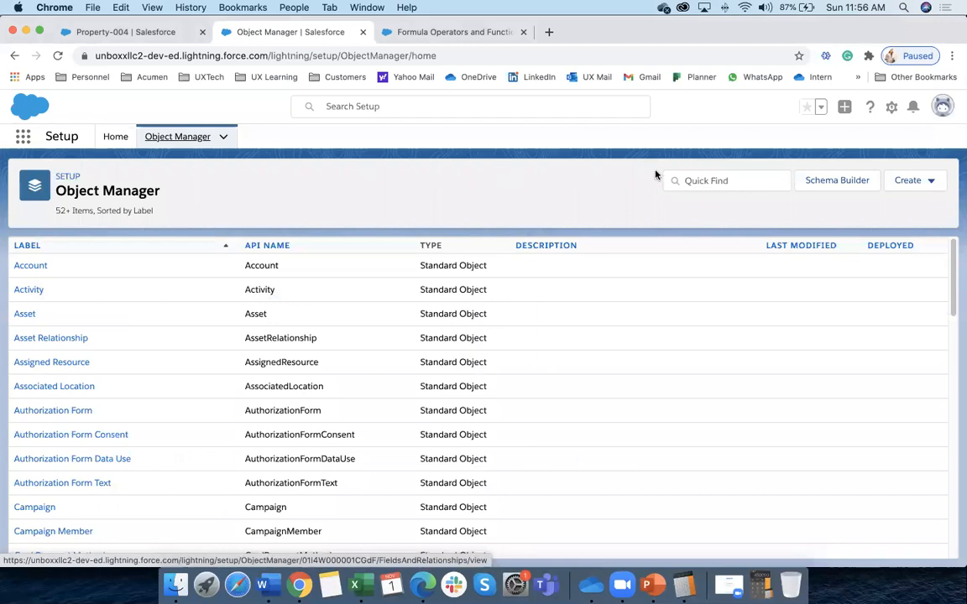
click(711, 181)
text(offer)
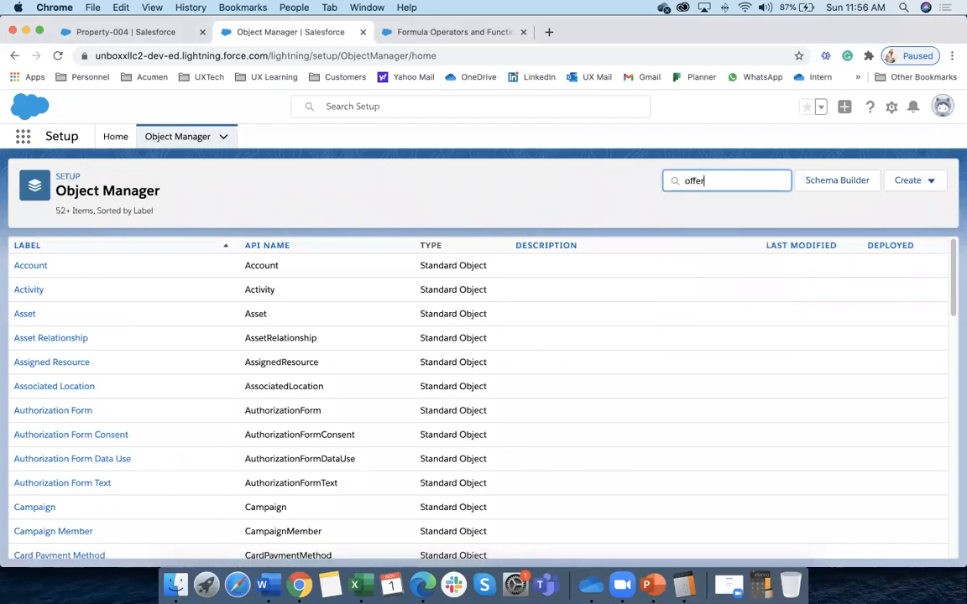
click(46, 270)
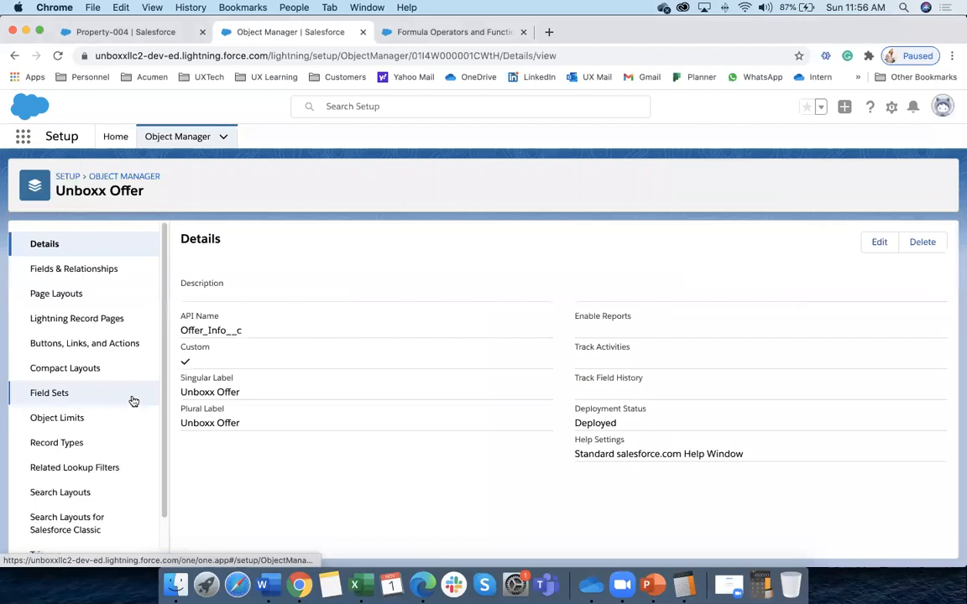
scroll(102, 374, down, 1)
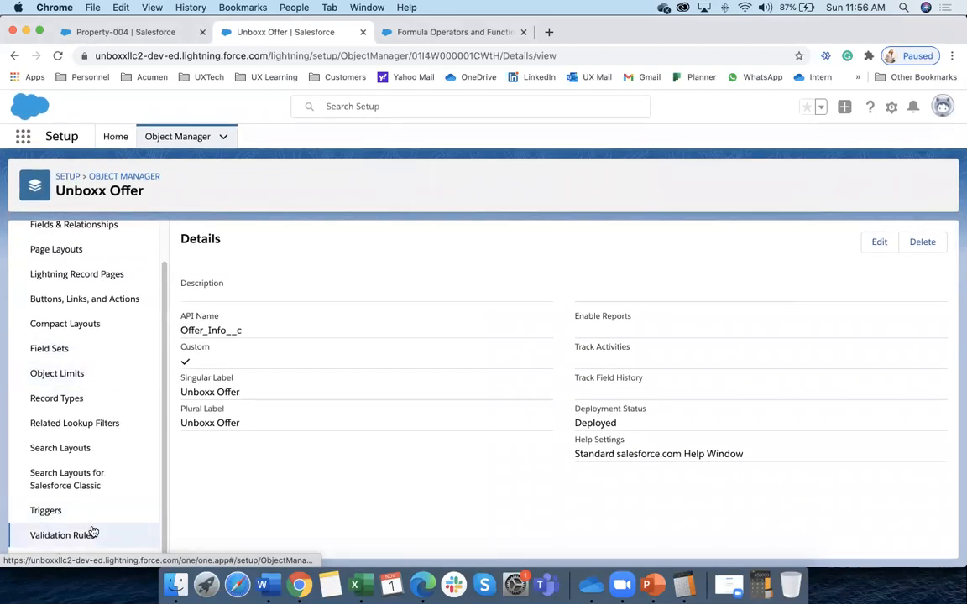
click(91, 528)
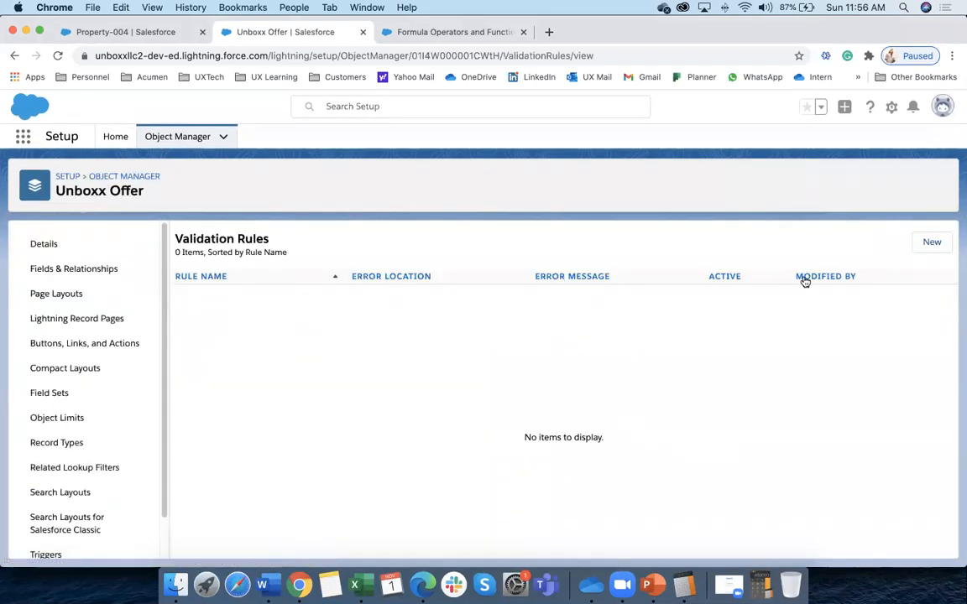
Start a new validation rule named Test_1 and move to its Error Condition Formula box
click(924, 243)
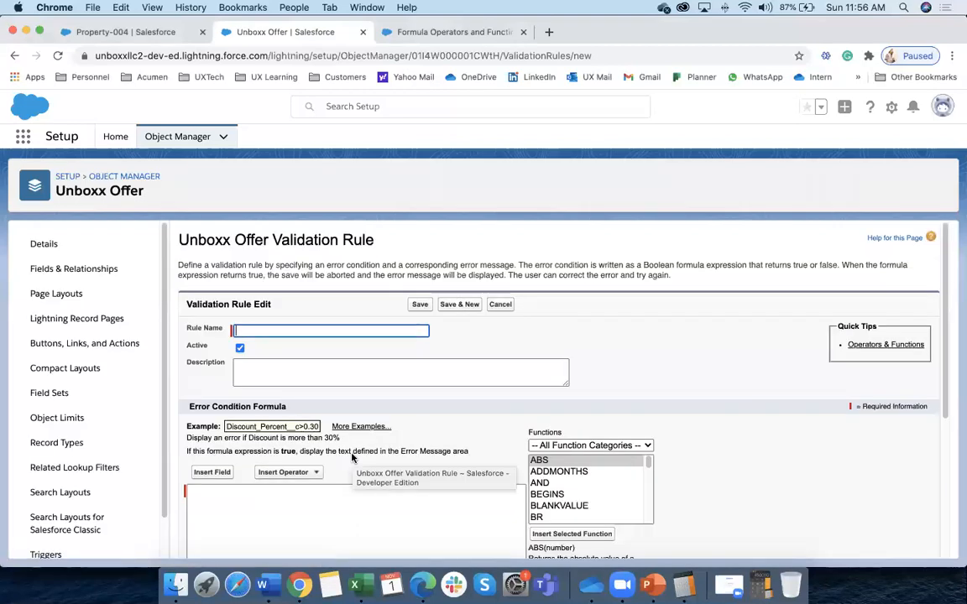
text(Test)
text( 1)
key(BackSpace)
key(BackSpace)
text(_1)
click(294, 382)
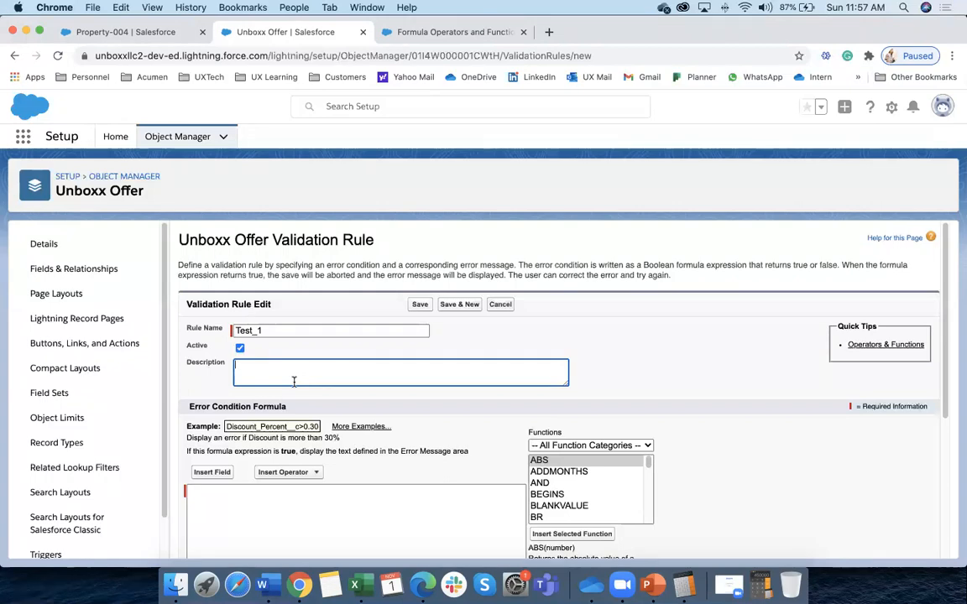
scroll(280, 432, down, 2)
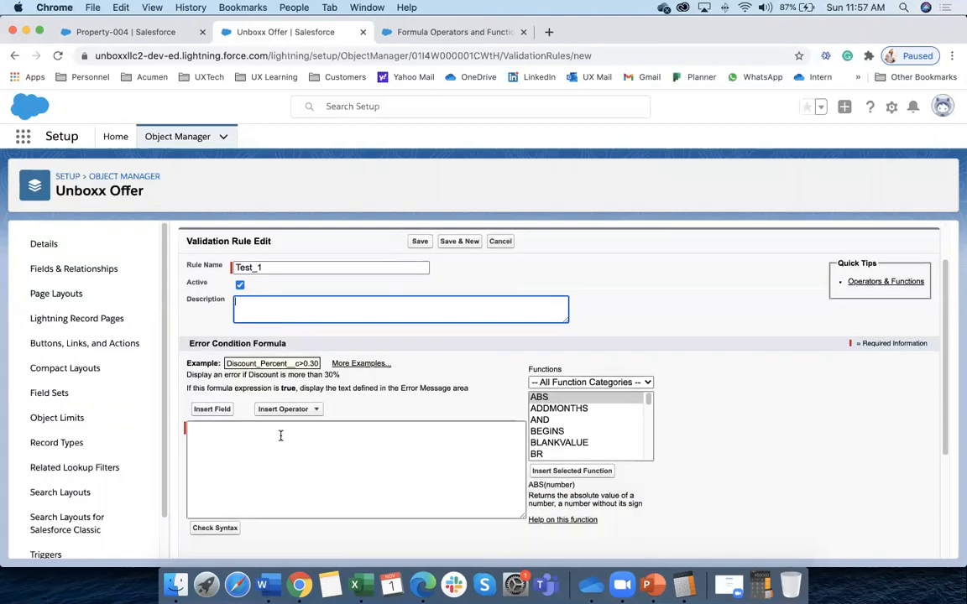
click(249, 443)
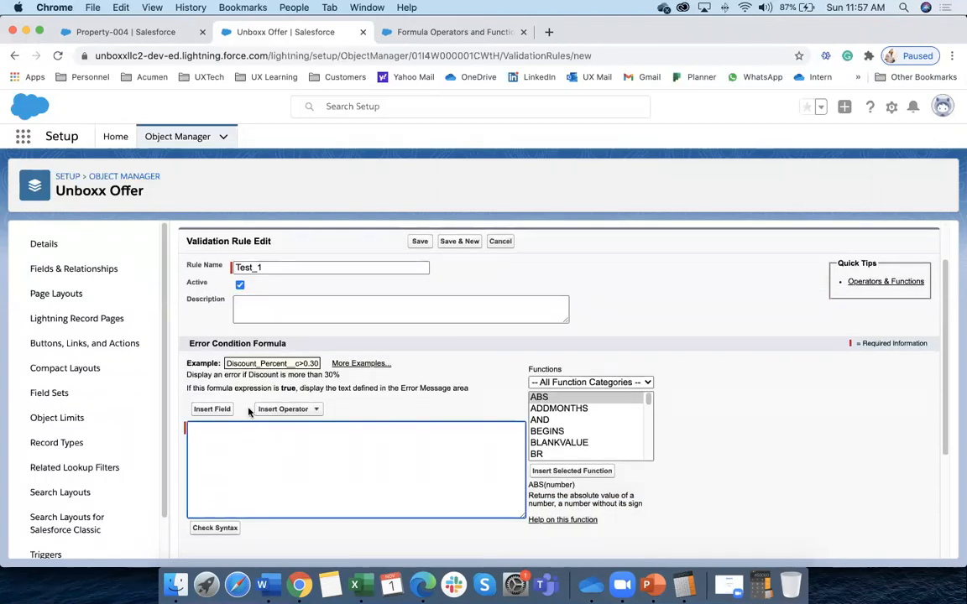
Build the error condition Offer_Amount__c < 100000 using the field and operator pickers
click(213, 409)
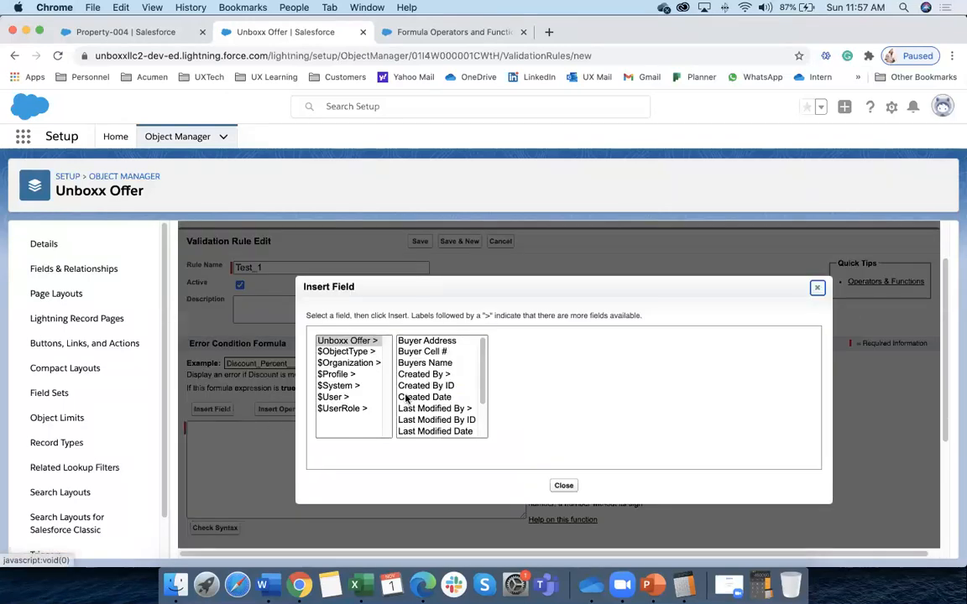
drag(483, 378, 410, 395)
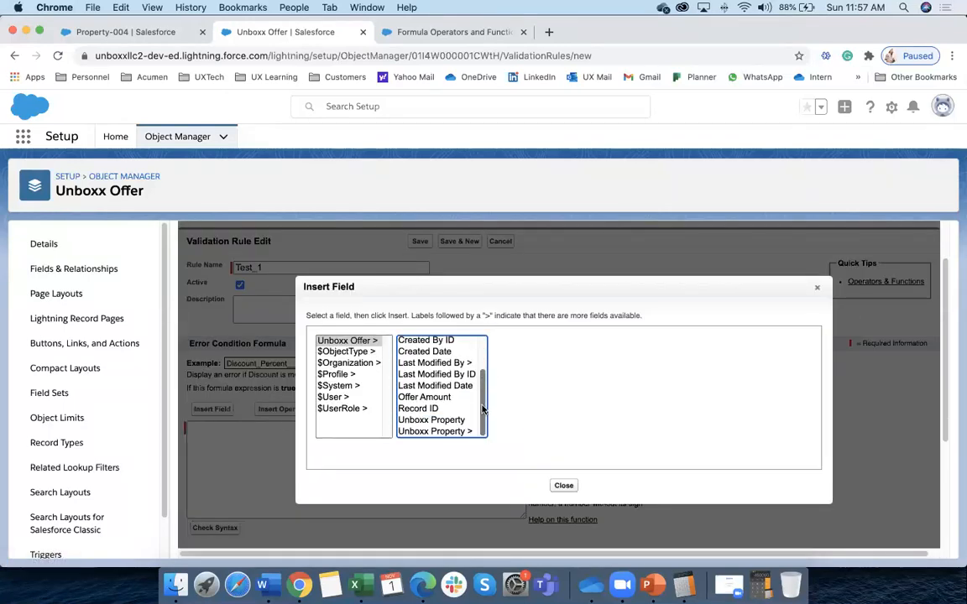
click(440, 398)
click(535, 412)
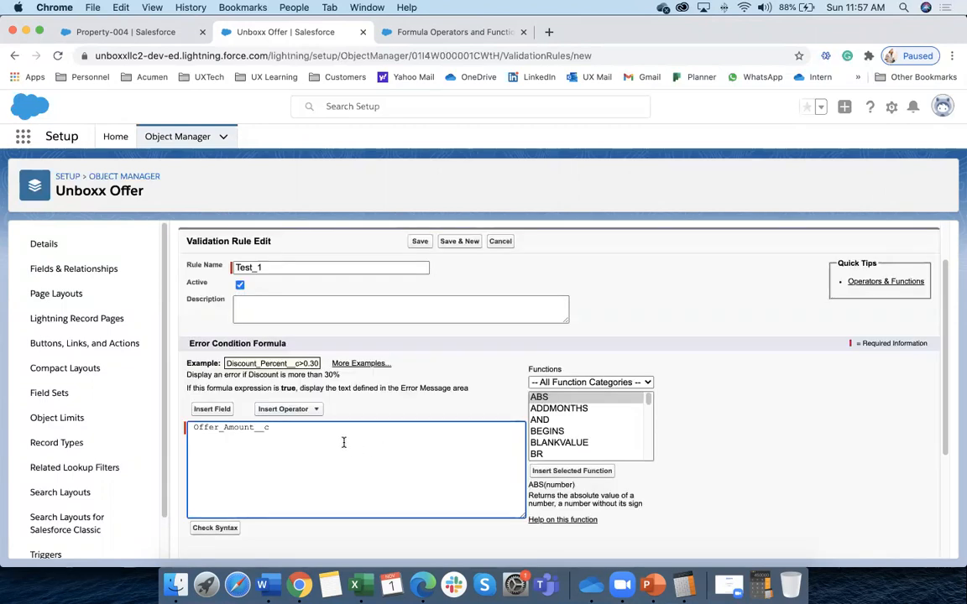
click(302, 418)
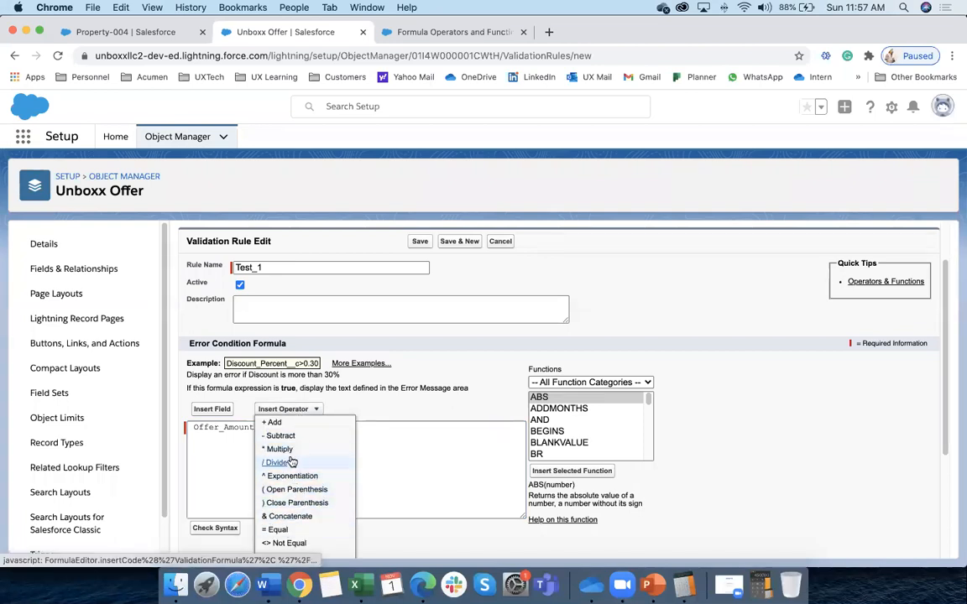
scroll(311, 502, down, 2)
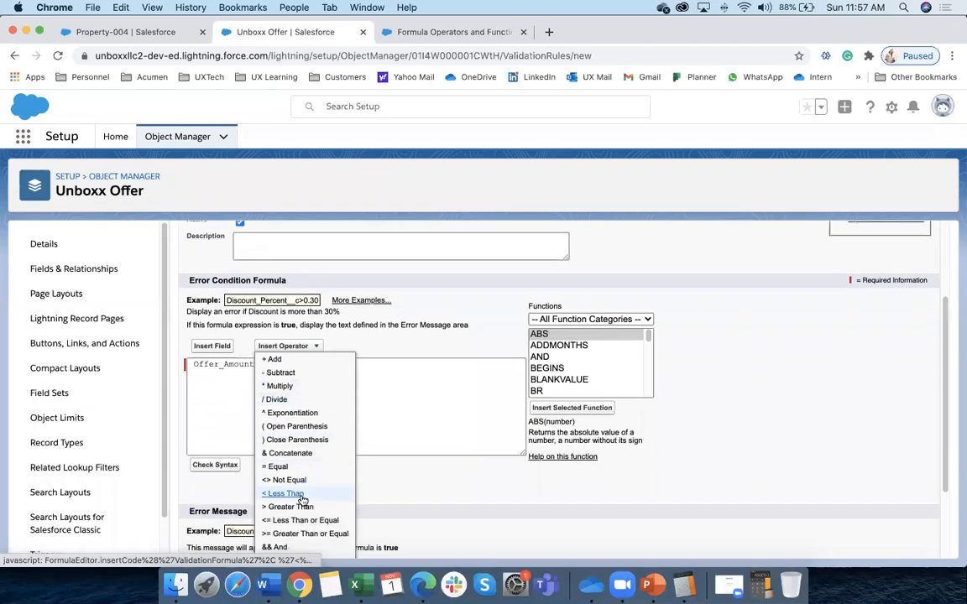
click(295, 495)
text(100000)
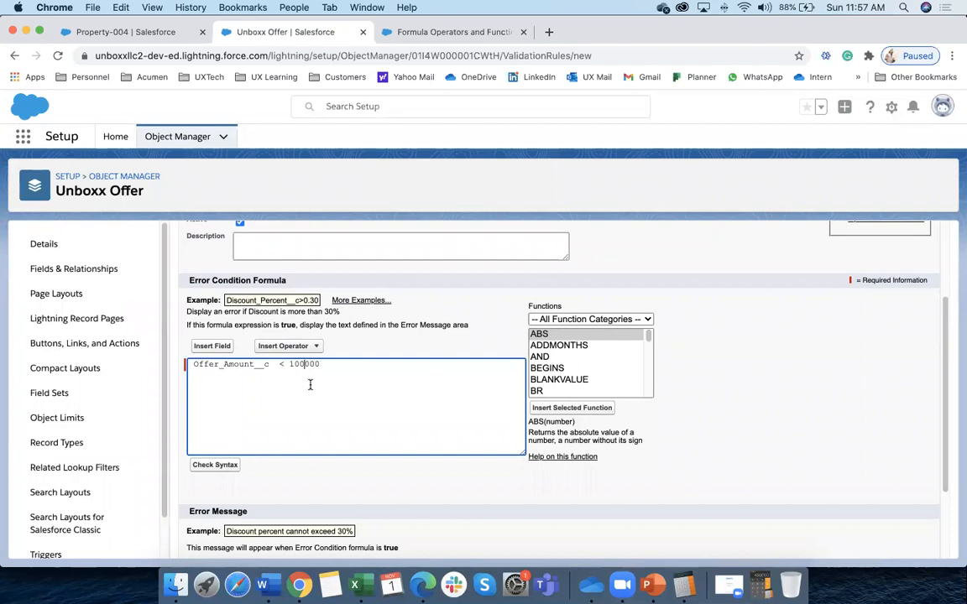
Run Check Syntax on the formula, confirming no errors, and go to the Error Message field
scroll(277, 420, down, 2)
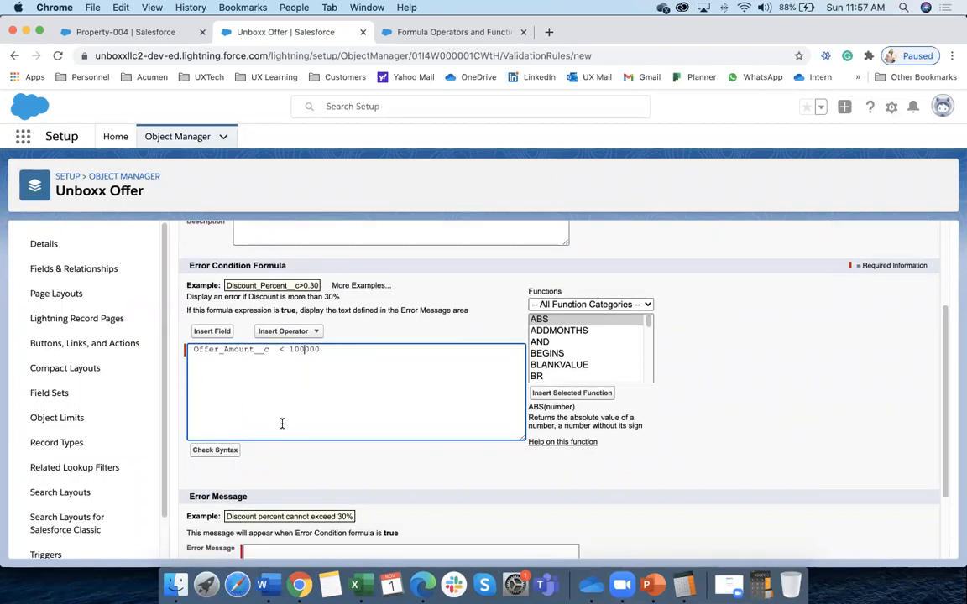
click(213, 420)
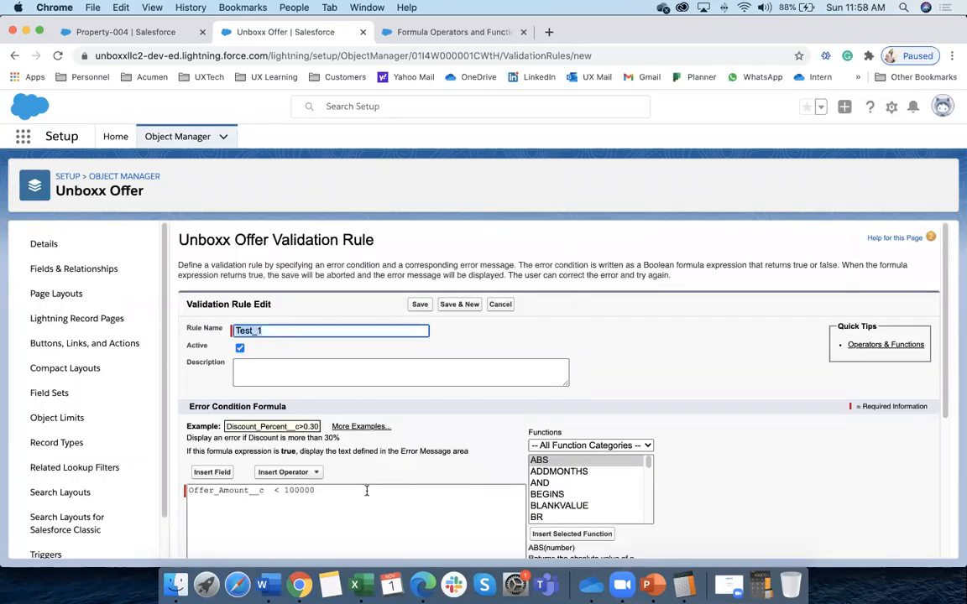
scroll(367, 490, down, 5)
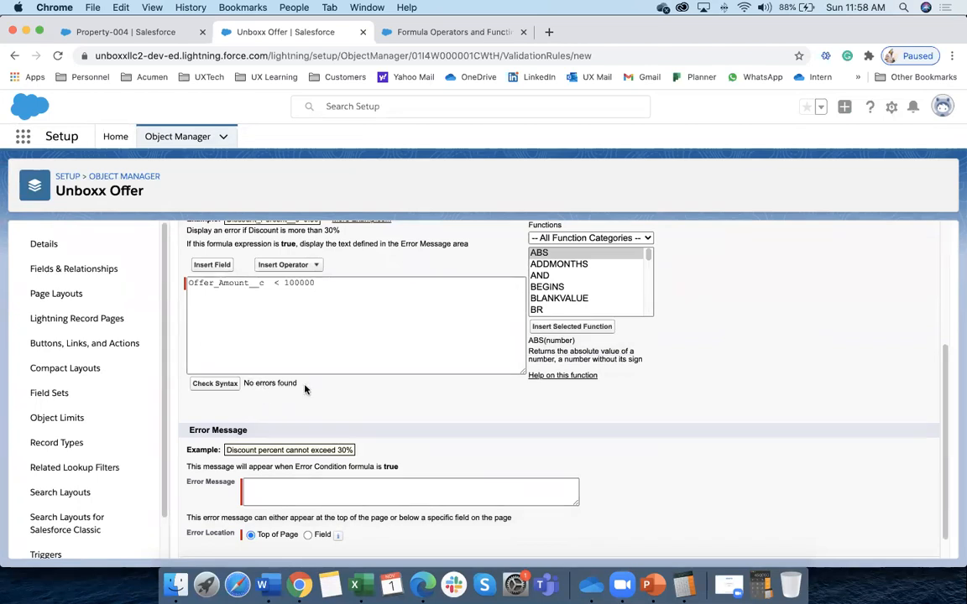
scroll(310, 369, down, 1)
click(322, 464)
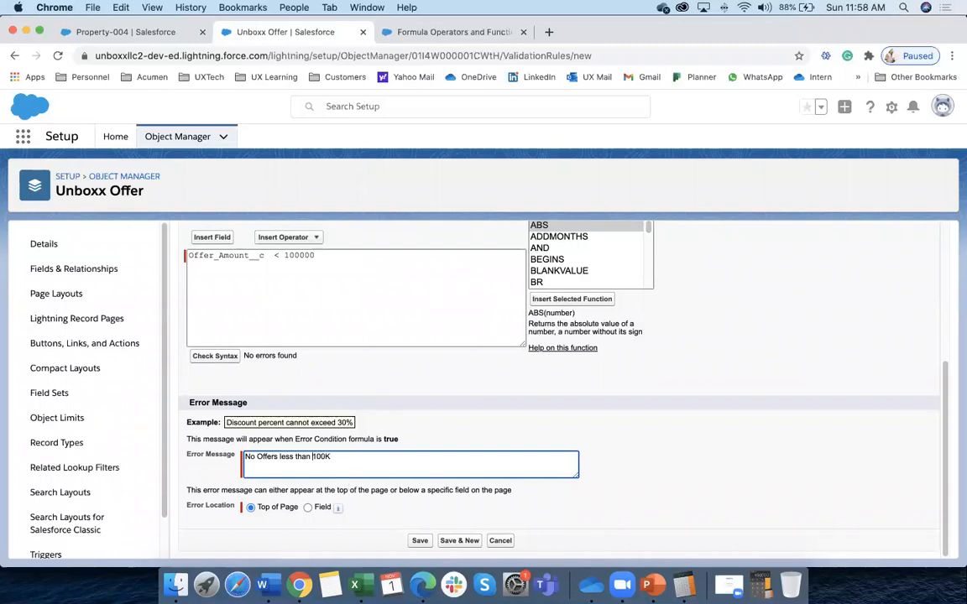
Save Test_1 with the error message 'No Offers less than $100K' and return to Property-004
text($)
click(420, 540)
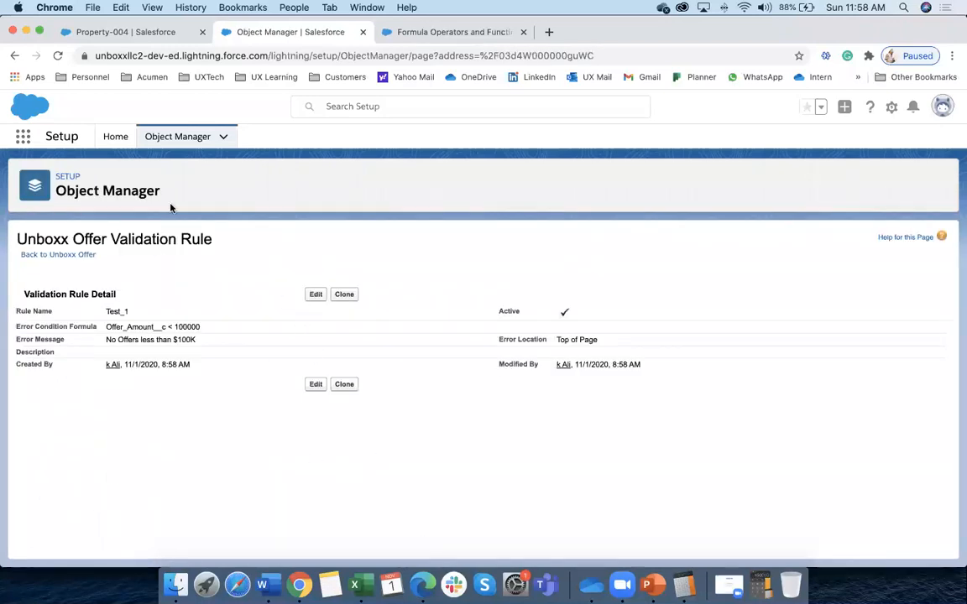
click(120, 32)
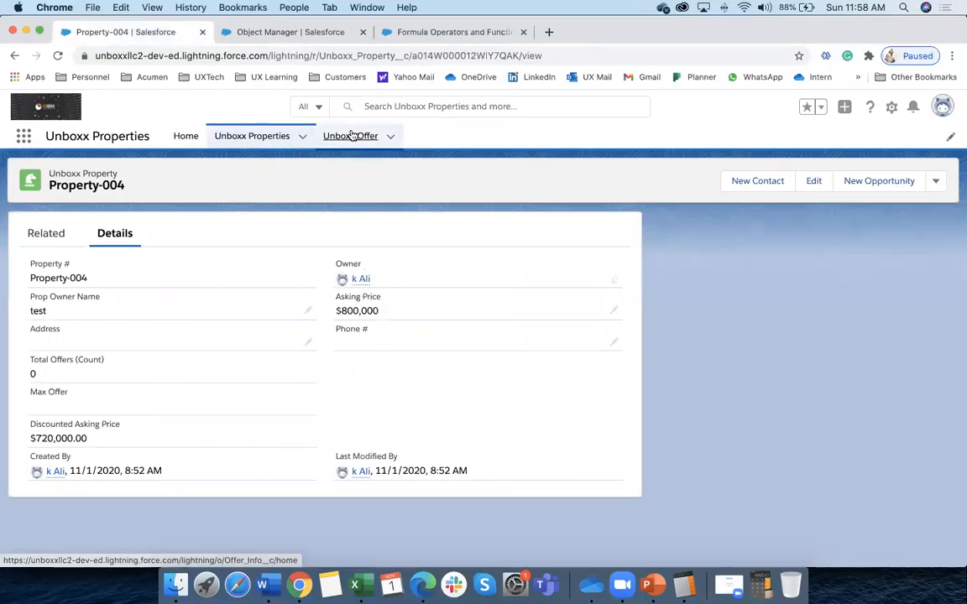
Try saving a new Unboxx Offer from buyer 'test' for 30000 on Property-004 and see it rejected
click(337, 136)
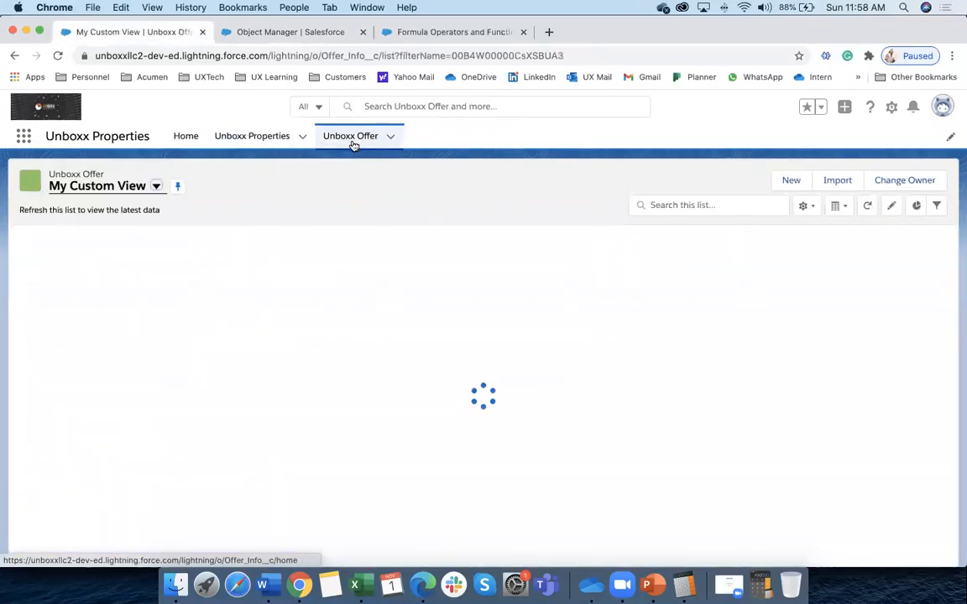
click(792, 180)
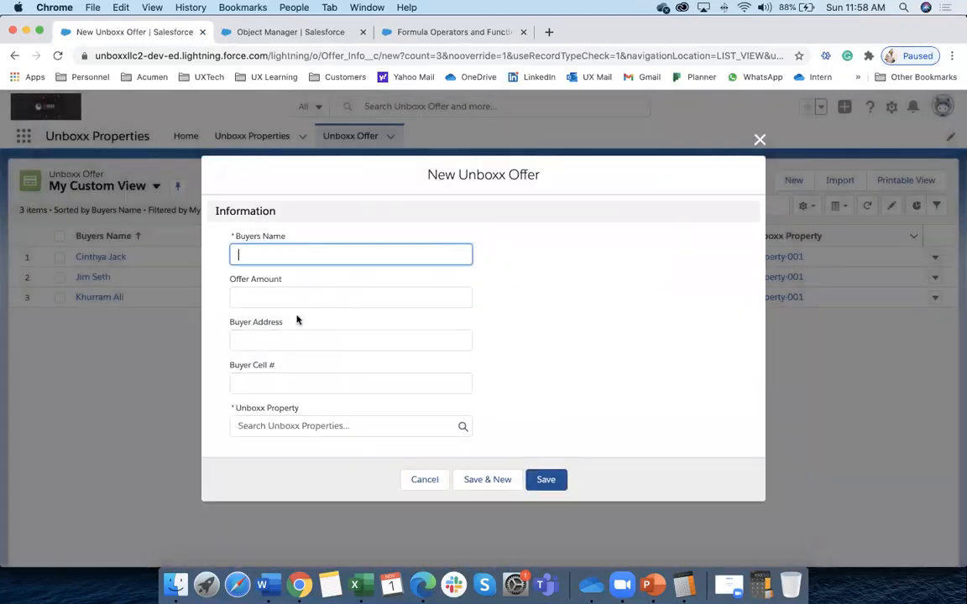
text(test)
key(Down)
key(Return)
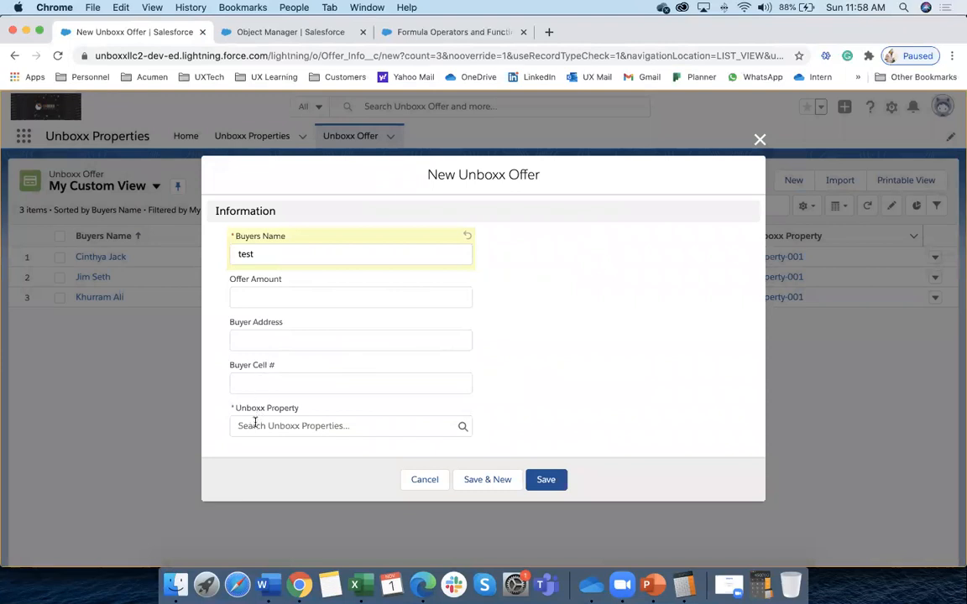
click(250, 297)
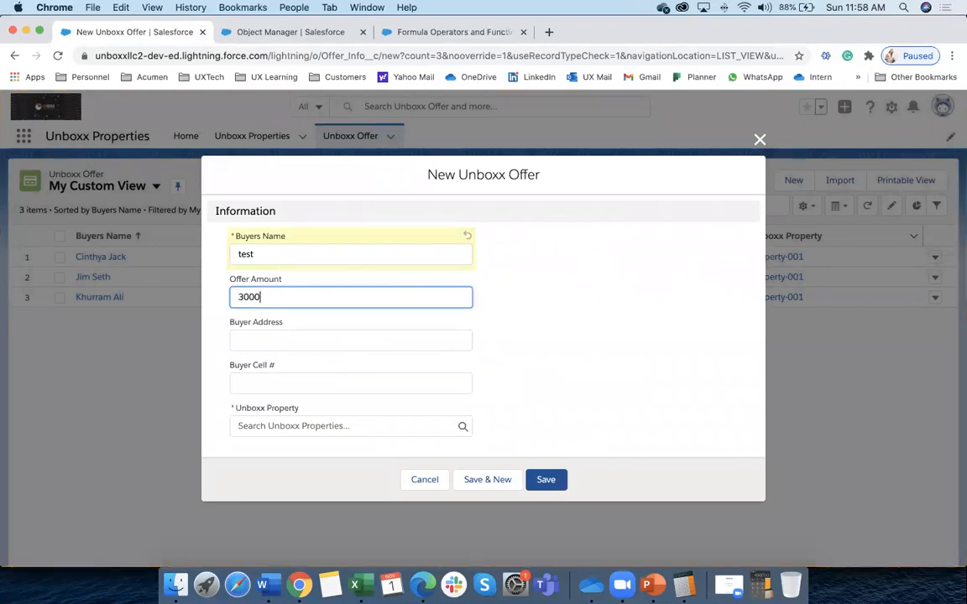
click(483, 385)
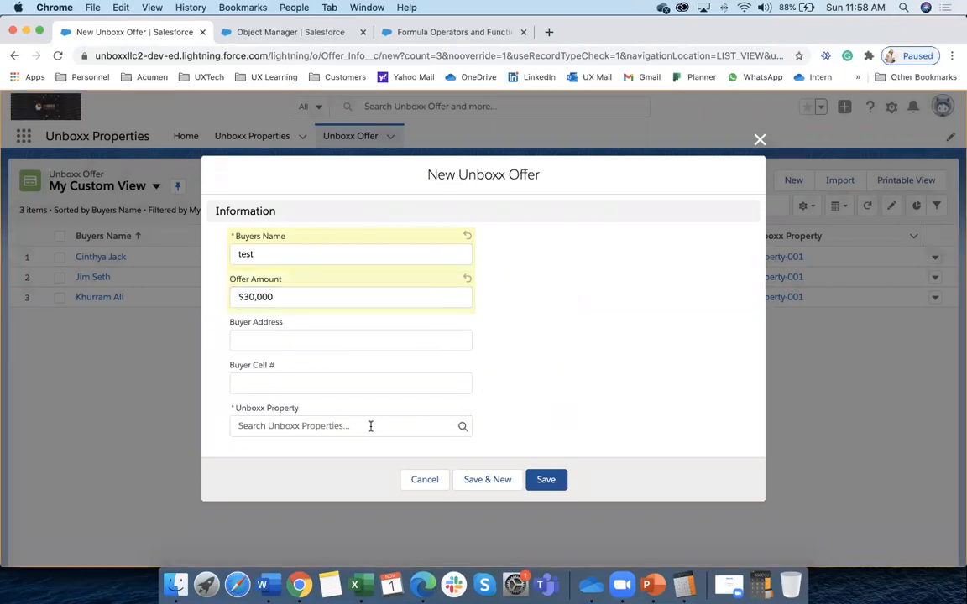
click(307, 427)
click(300, 470)
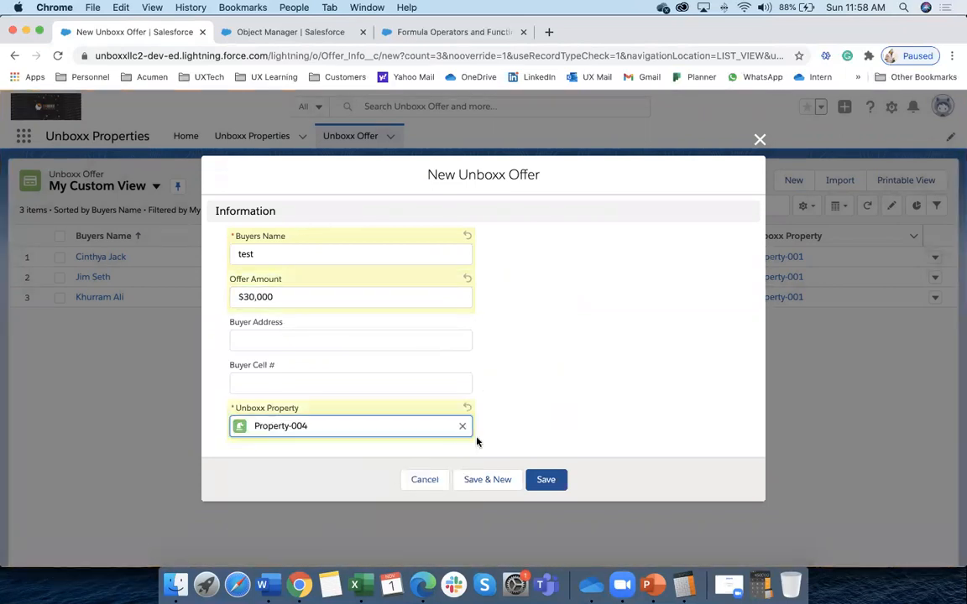
click(564, 485)
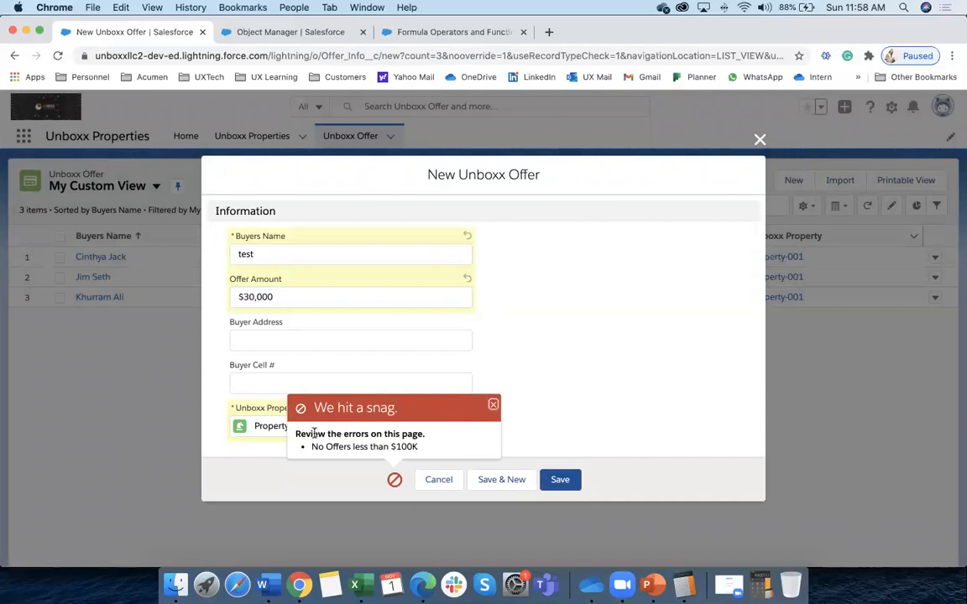
drag(312, 449, 418, 449)
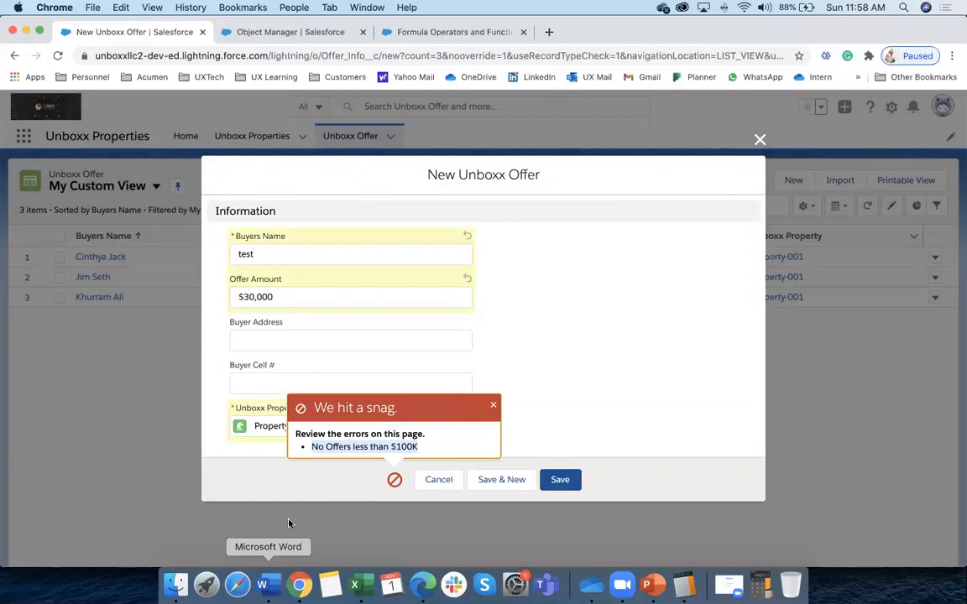
Go back to the Object Manager object list and start searching it
click(291, 32)
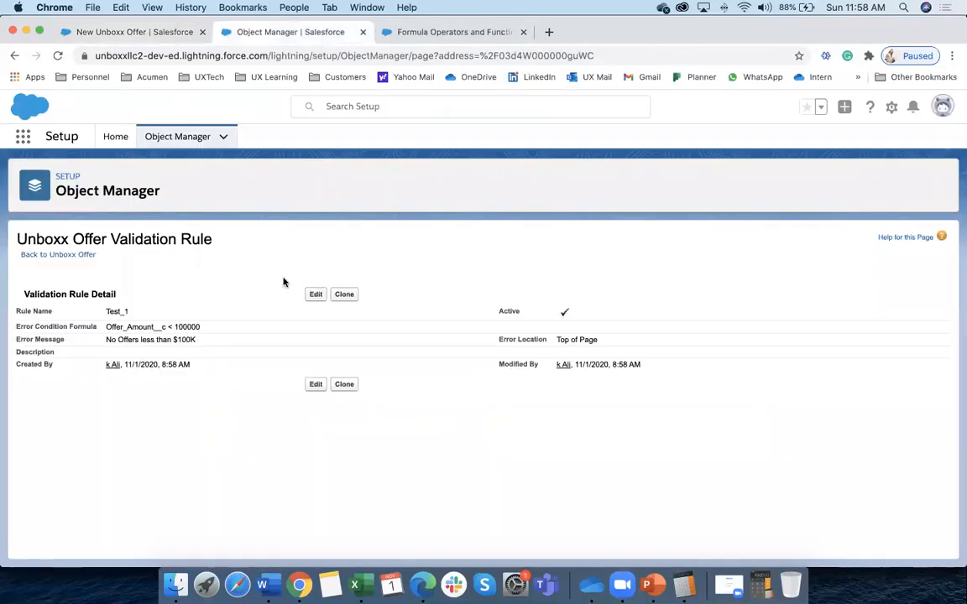
click(168, 139)
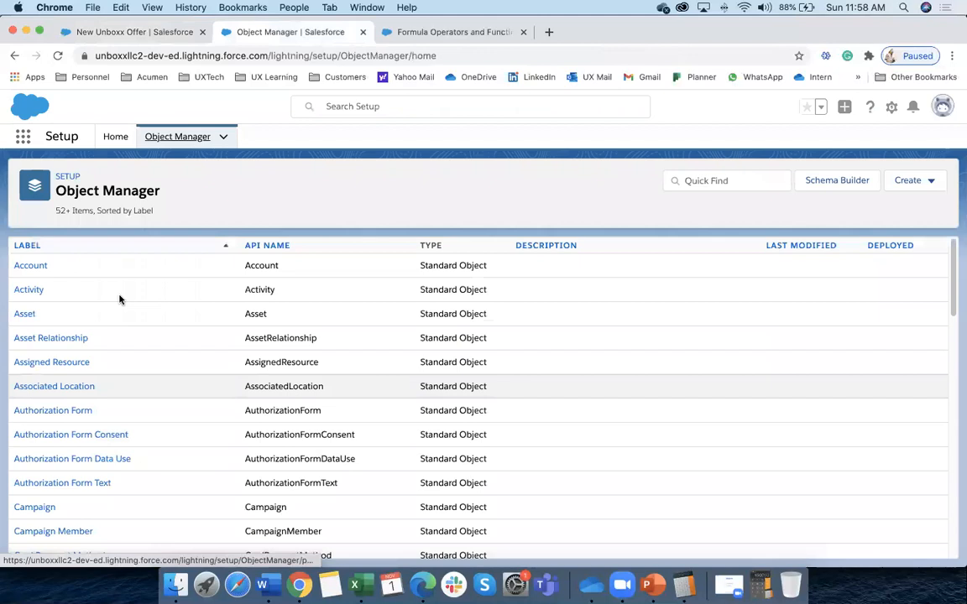
click(707, 180)
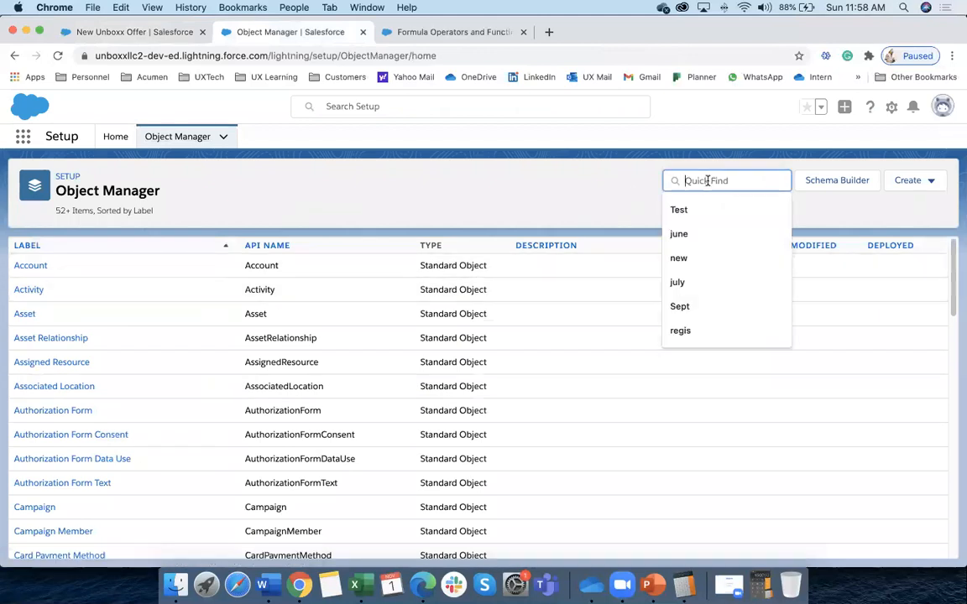
Search for 'offer' and open the Unboxx Offer object's Validation Rules list
text(offer)
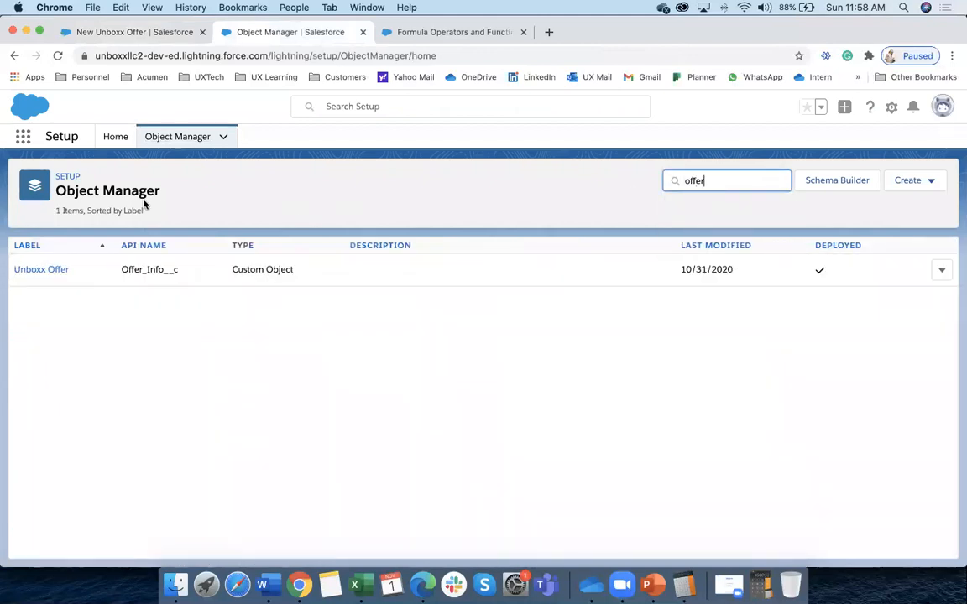
click(47, 273)
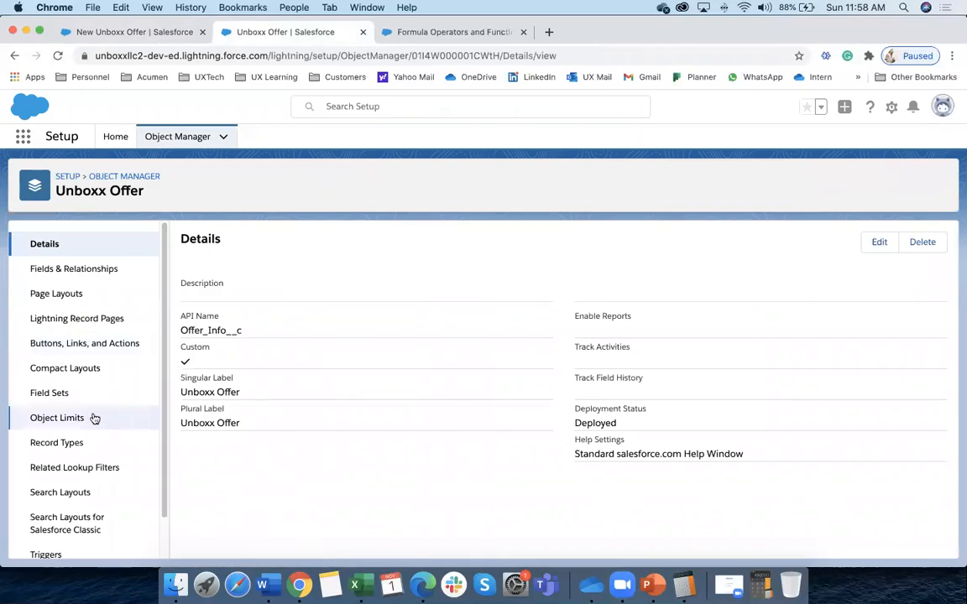
scroll(84, 420, down, 1)
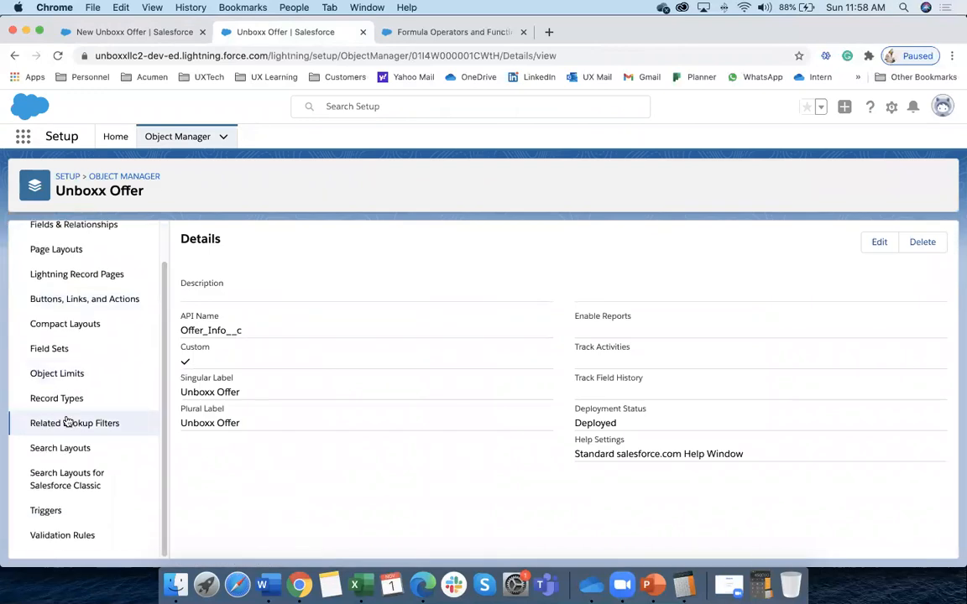
click(54, 537)
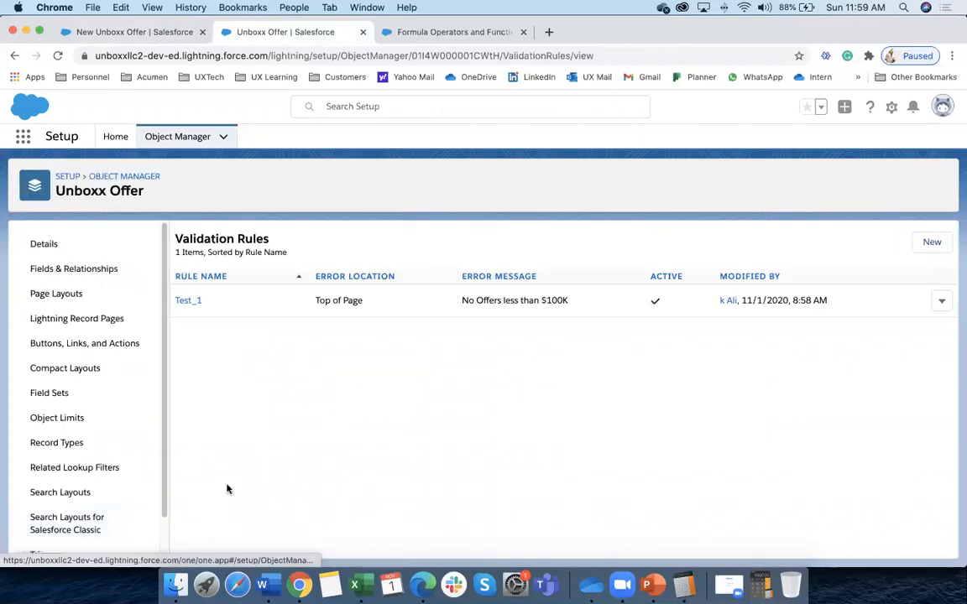
Start another new validation rule named 'Test' and move through its formula and error message fields
click(930, 242)
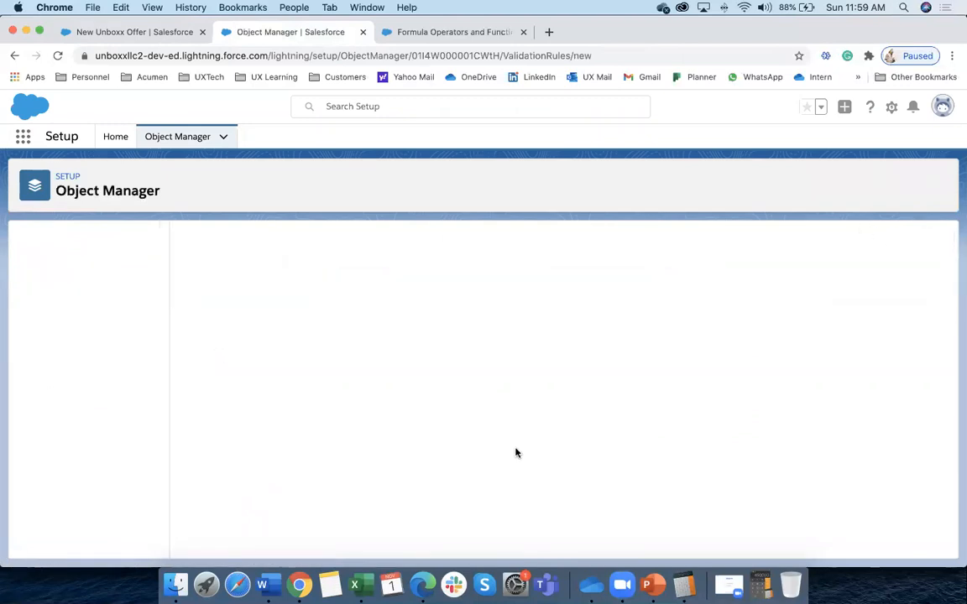
text(Test)
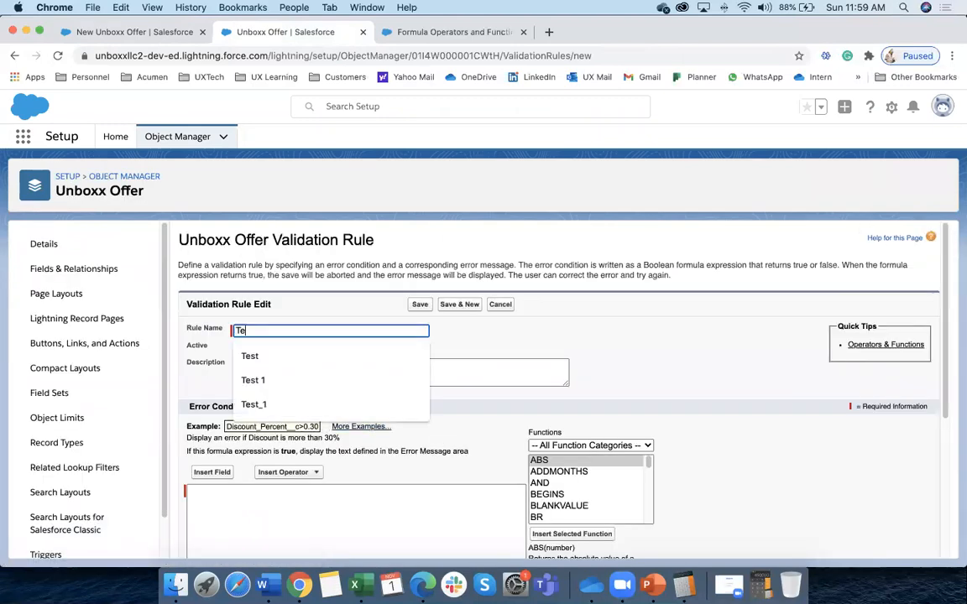
click(546, 329)
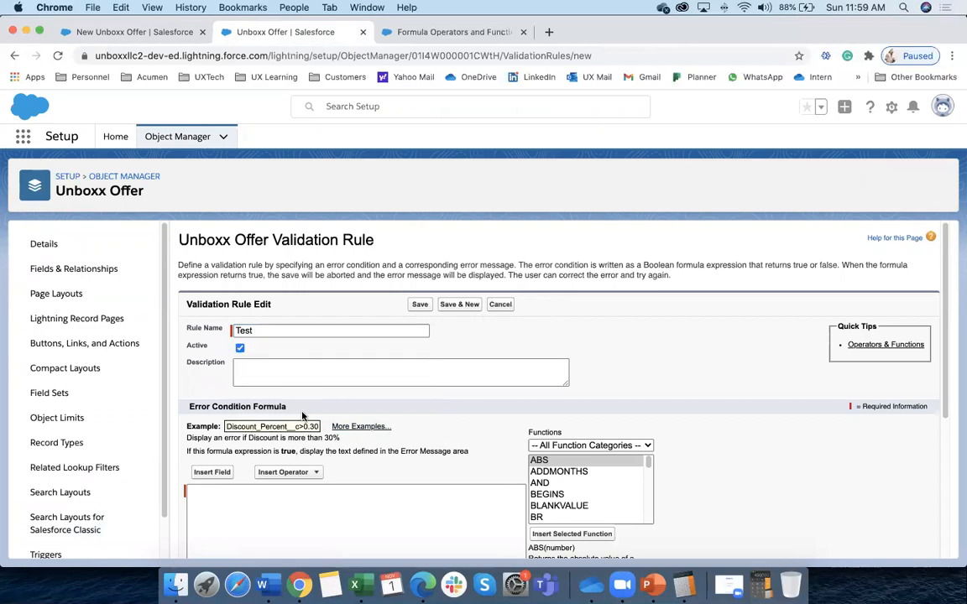
scroll(304, 418, down, 3)
click(221, 392)
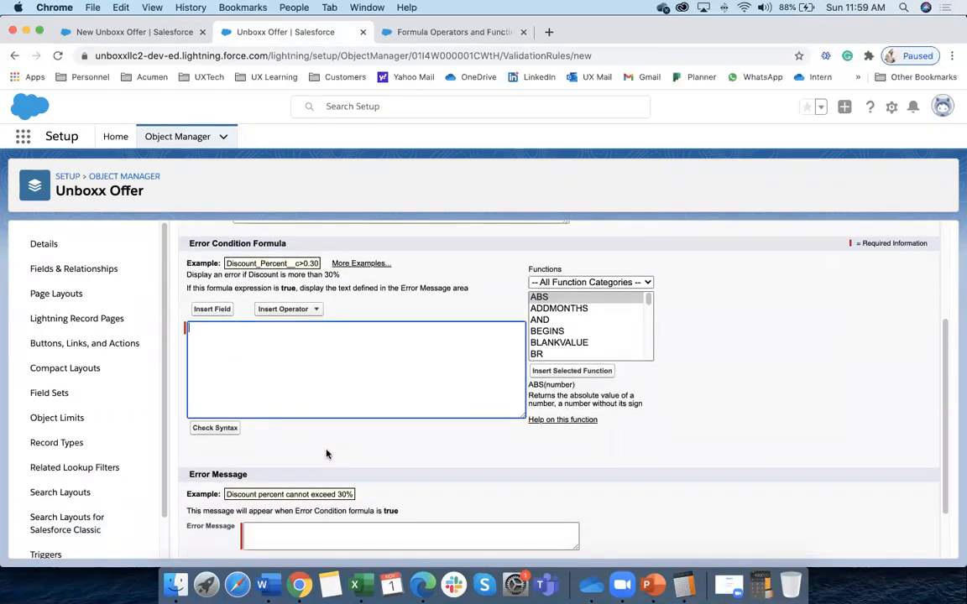
scroll(326, 454, down, 2)
click(277, 467)
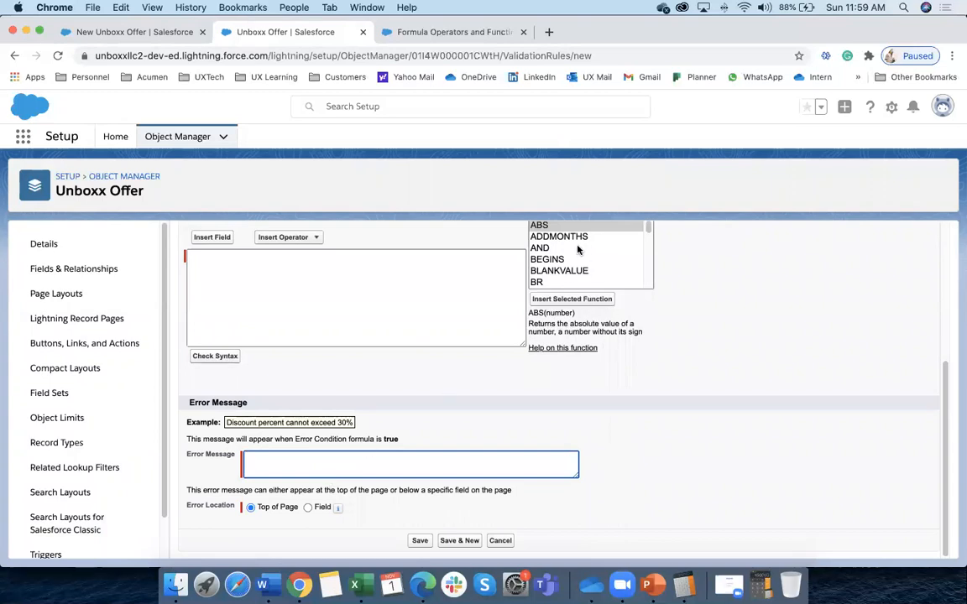
Read the DATE, GEOLOCATION, ISBLANK, LEFT and MCEILING function descriptions, then open function help
scroll(554, 256, down, 5)
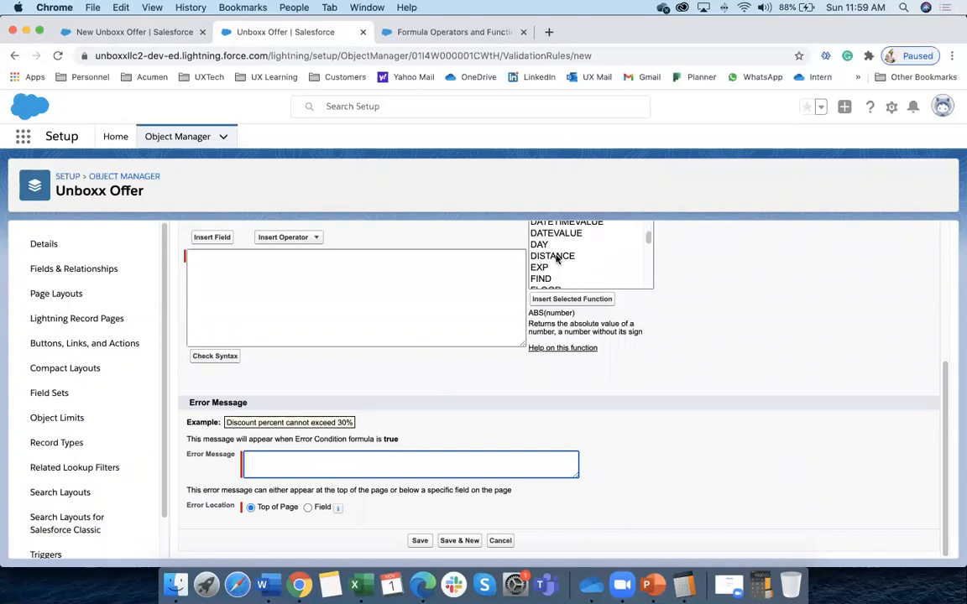
scroll(557, 261, up, 2)
click(550, 249)
scroll(554, 256, down, 3)
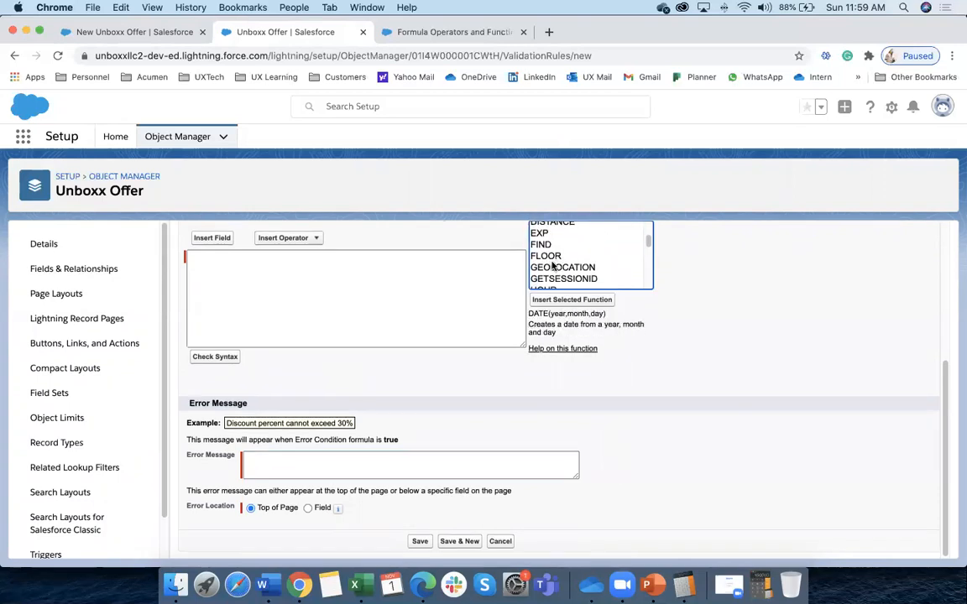
click(555, 270)
scroll(555, 277, down, 3)
click(554, 265)
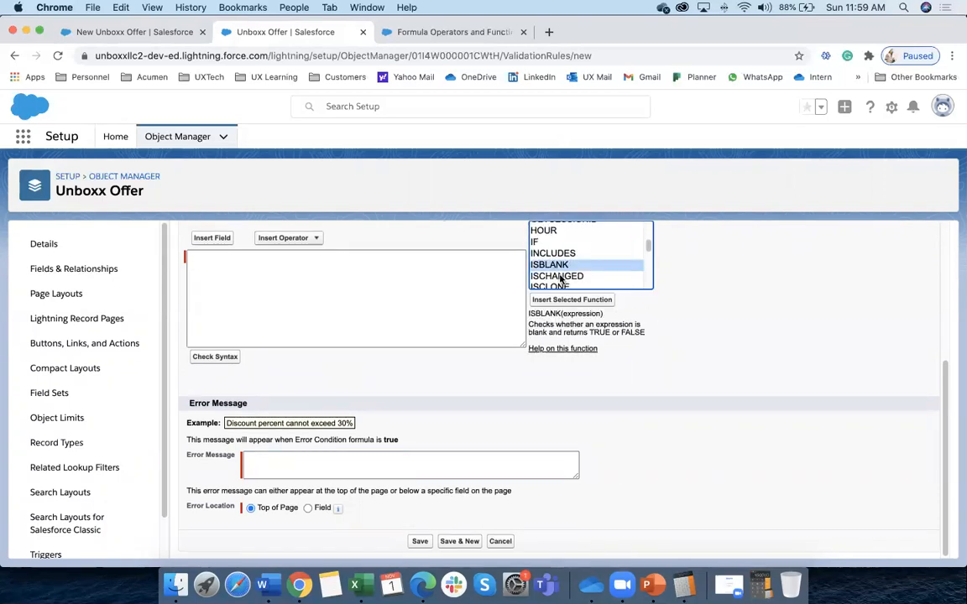
scroll(557, 270, down, 3)
click(551, 266)
scroll(554, 267, down, 3)
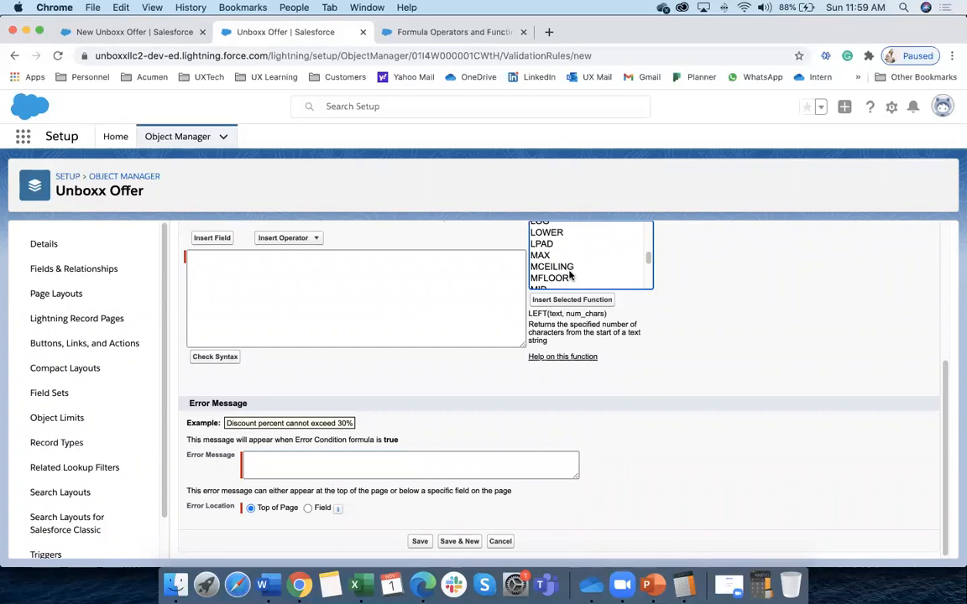
click(554, 265)
scroll(555, 273, down, 3)
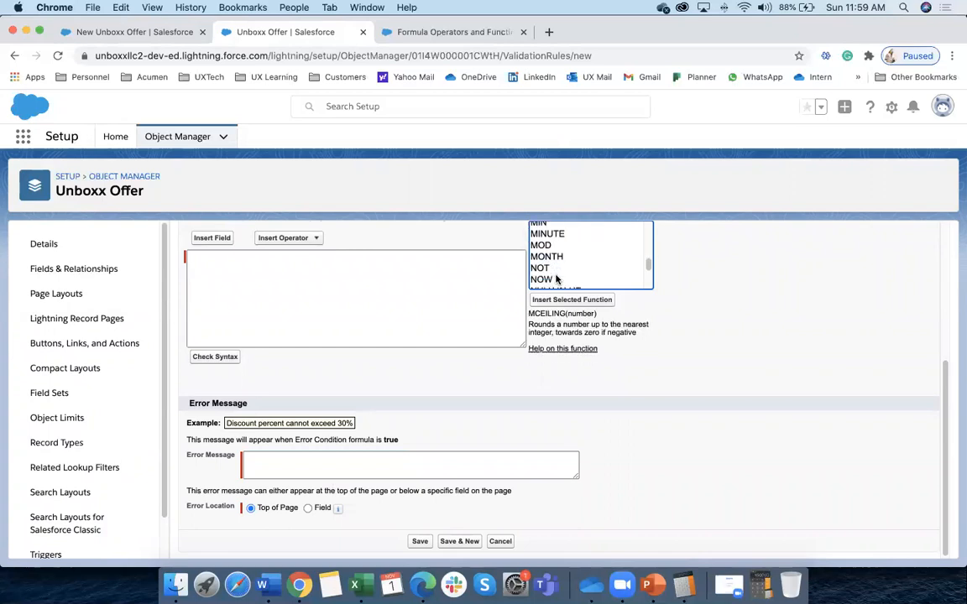
click(562, 348)
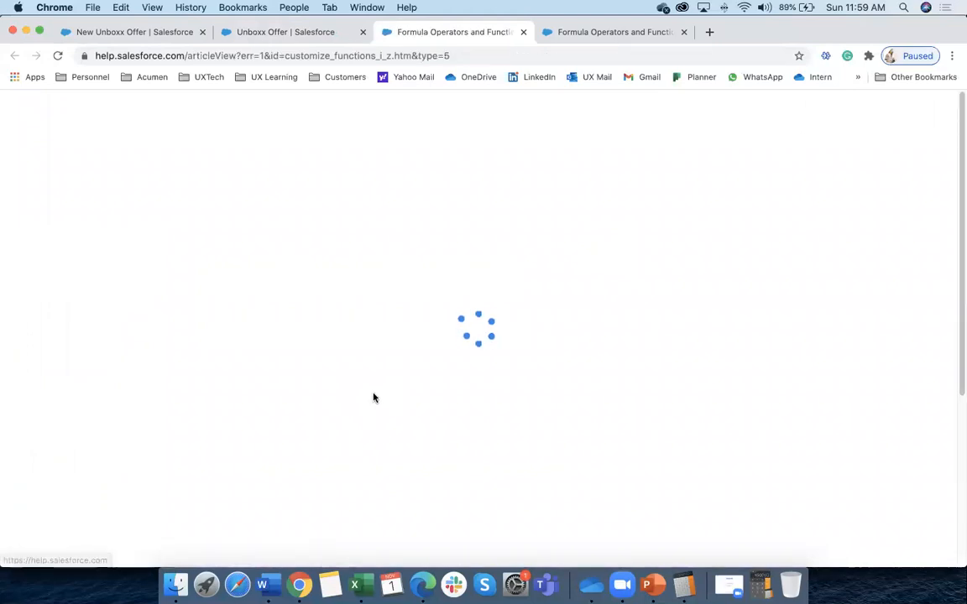
Skim the Formula Operators and Functions I–Z help article, then return to the validation rule editor
scroll(374, 398, down, 15)
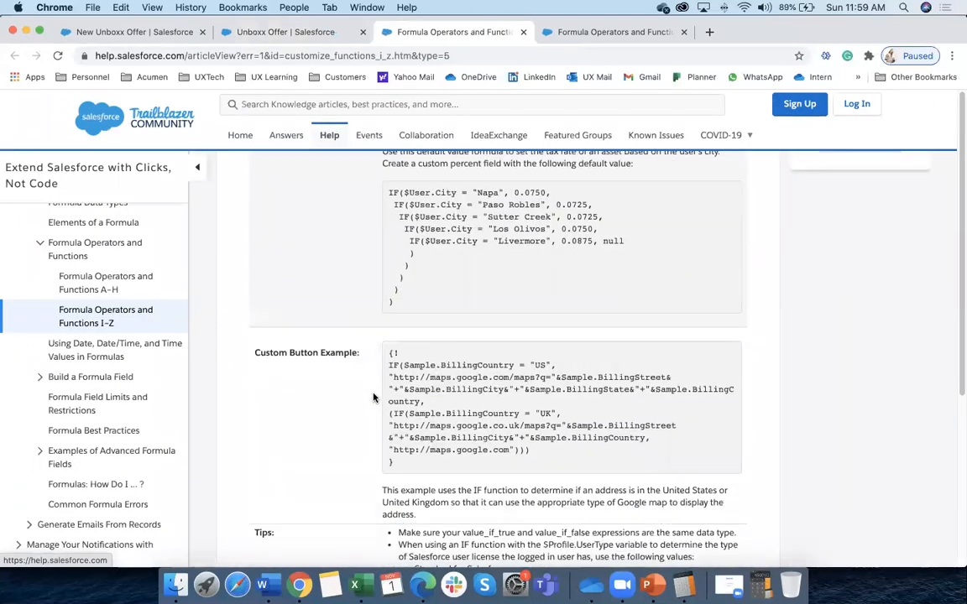
scroll(375, 398, down, 15)
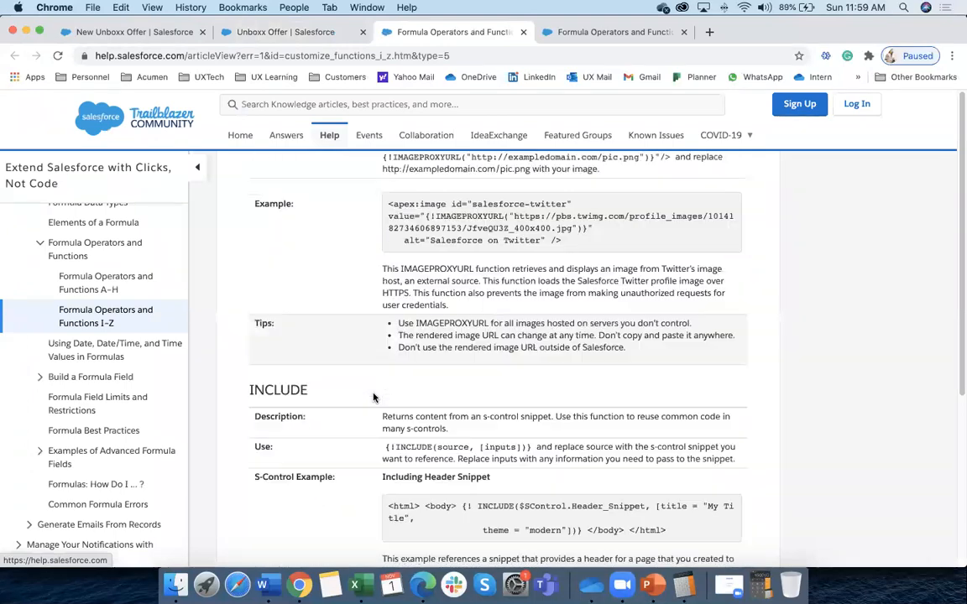
click(317, 34)
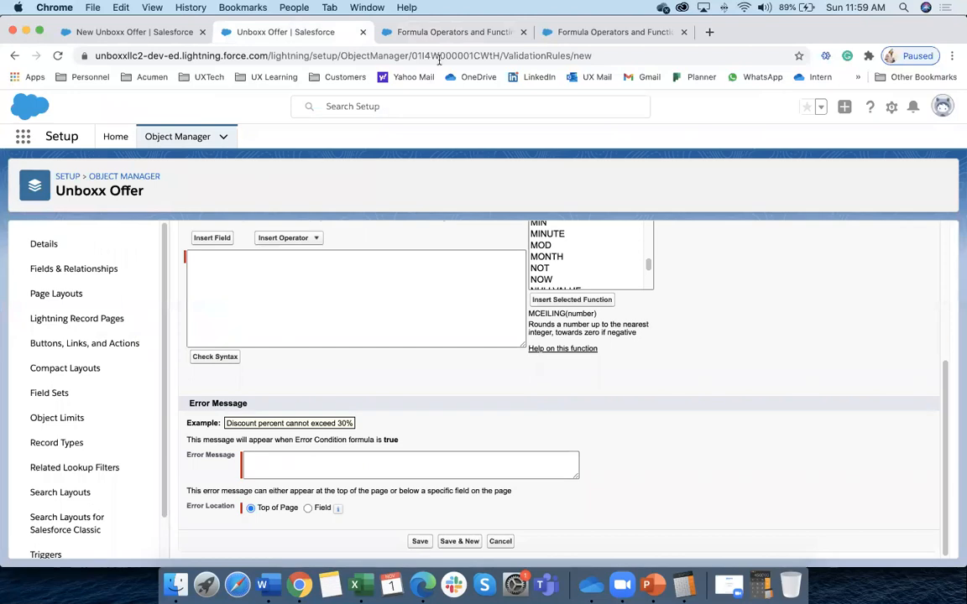
click(506, 31)
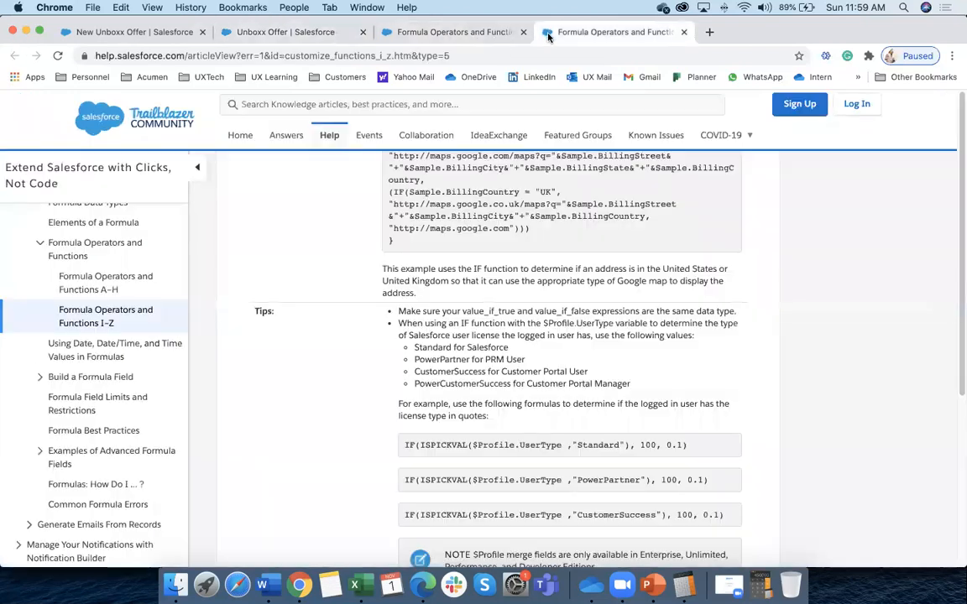
click(318, 32)
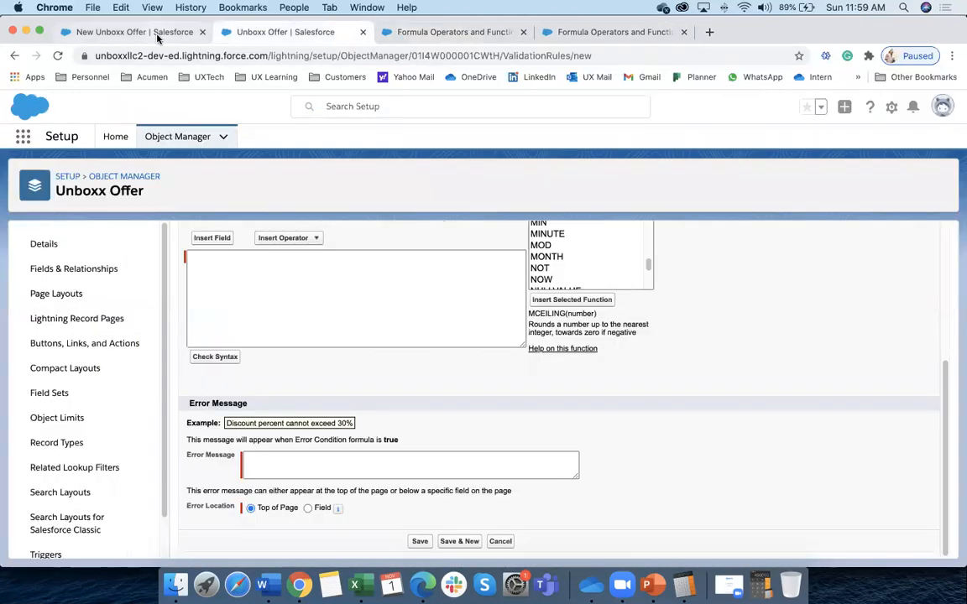
Dismiss the error on the new offer form and save it with amount 300,000,000
click(136, 34)
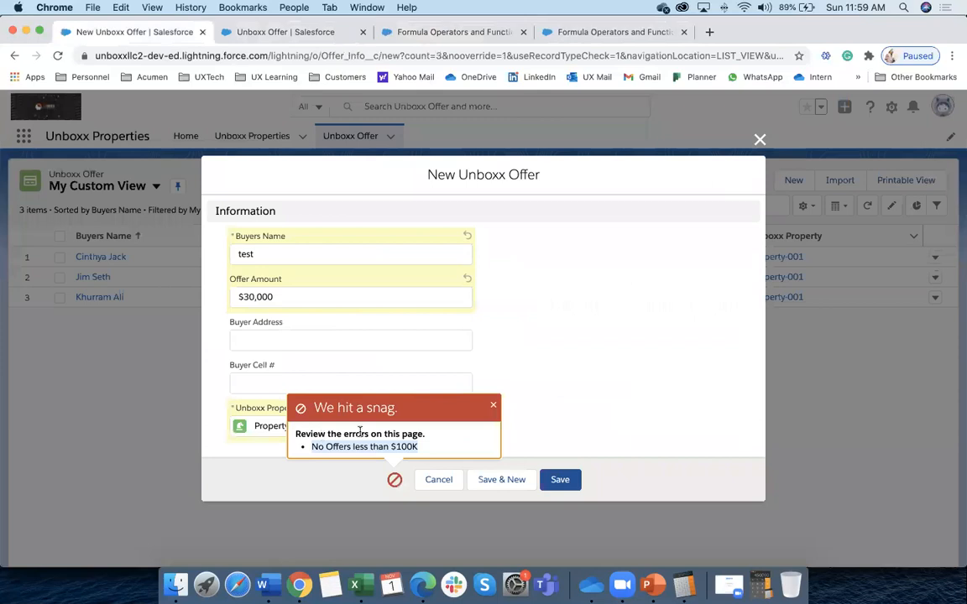
click(493, 406)
click(282, 299)
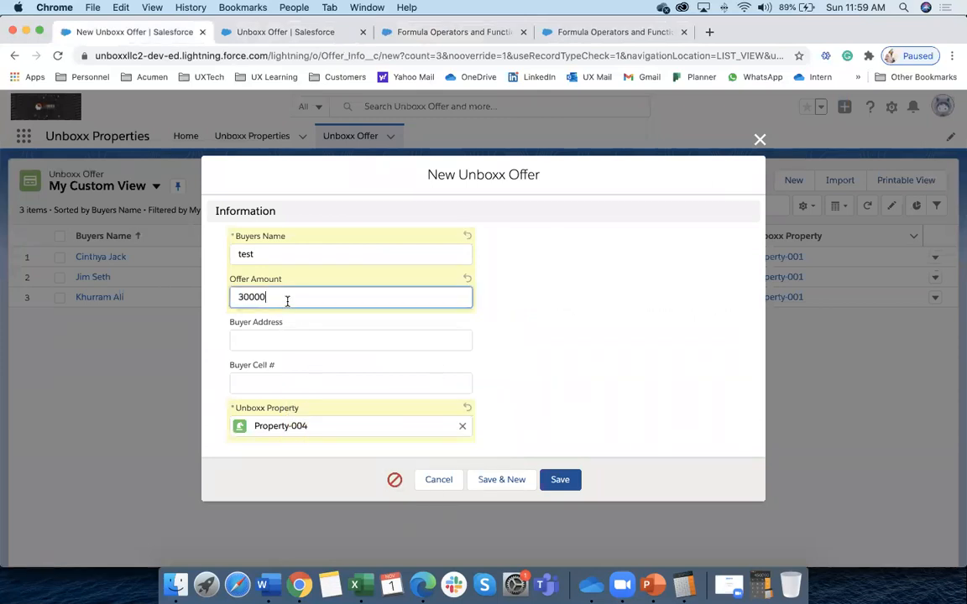
text(300,000,000)
click(558, 479)
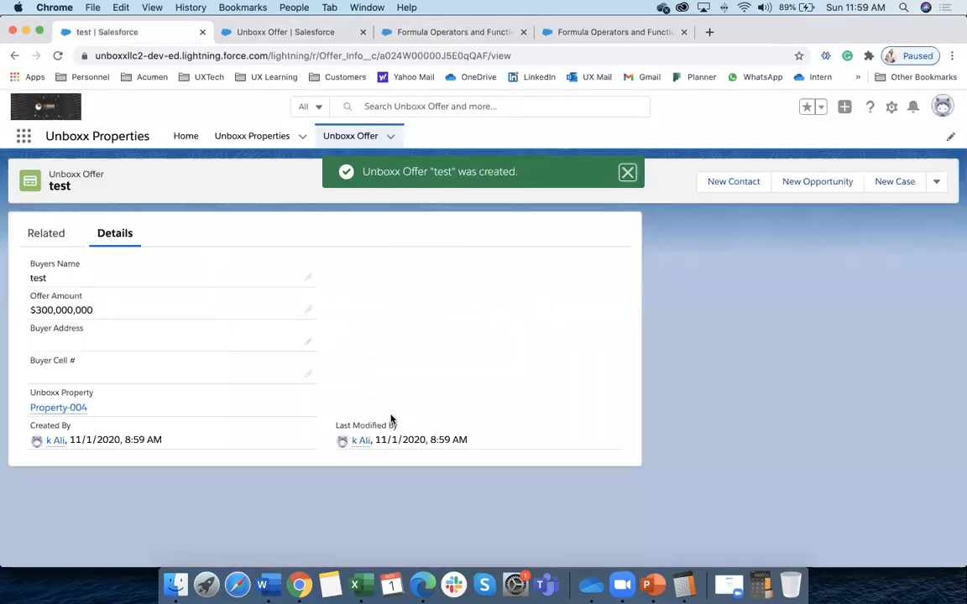
Edit the amount to 3000, see the rule reject it, then save it as 30000000
click(307, 309)
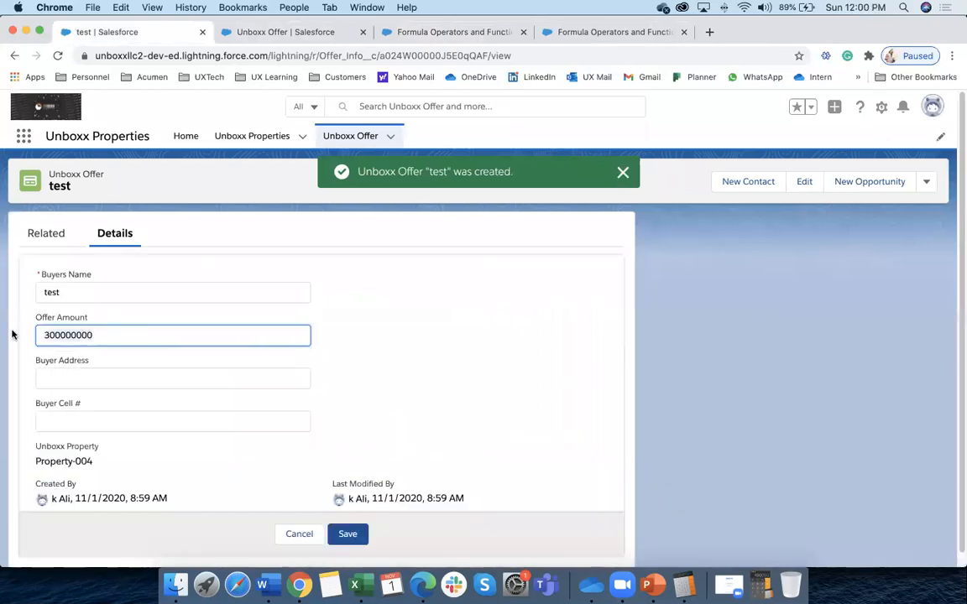
key(BackSpace)
key(BackSpace)
key(BackSpace)
key(BackSpace)
key(BackSpace)
key(BackSpace)
key(BackSpace)
text(000)
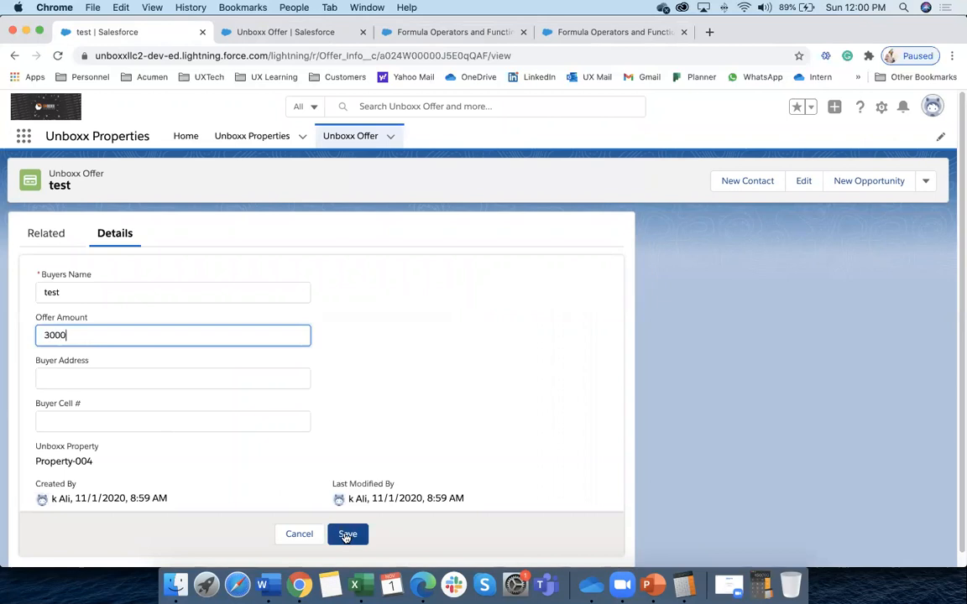
click(346, 535)
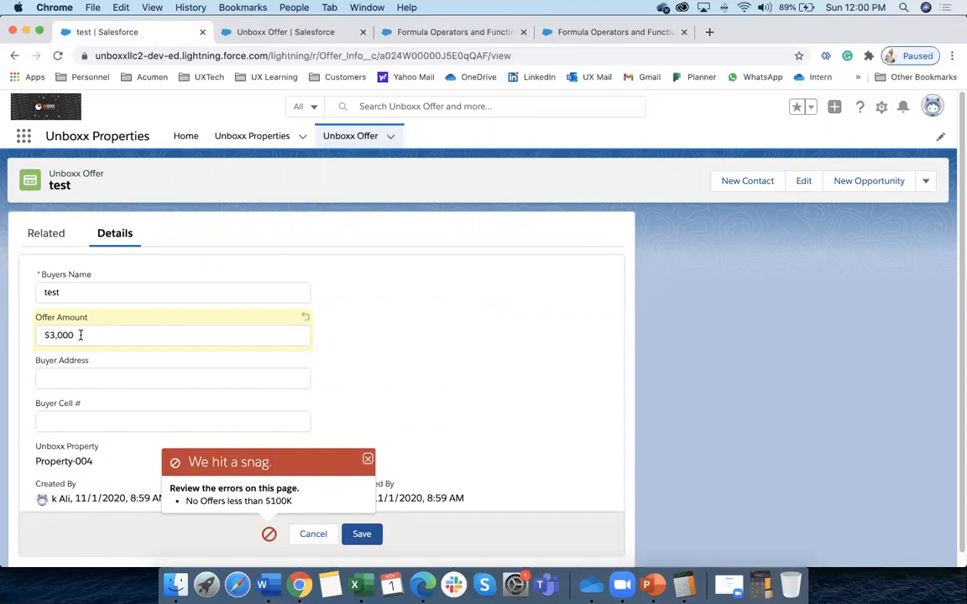
click(105, 337)
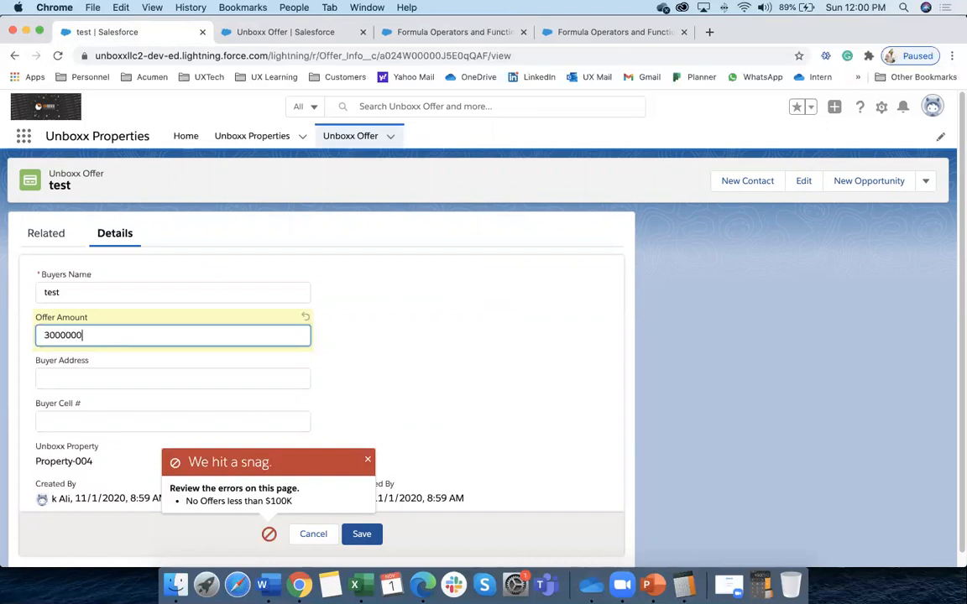
click(369, 530)
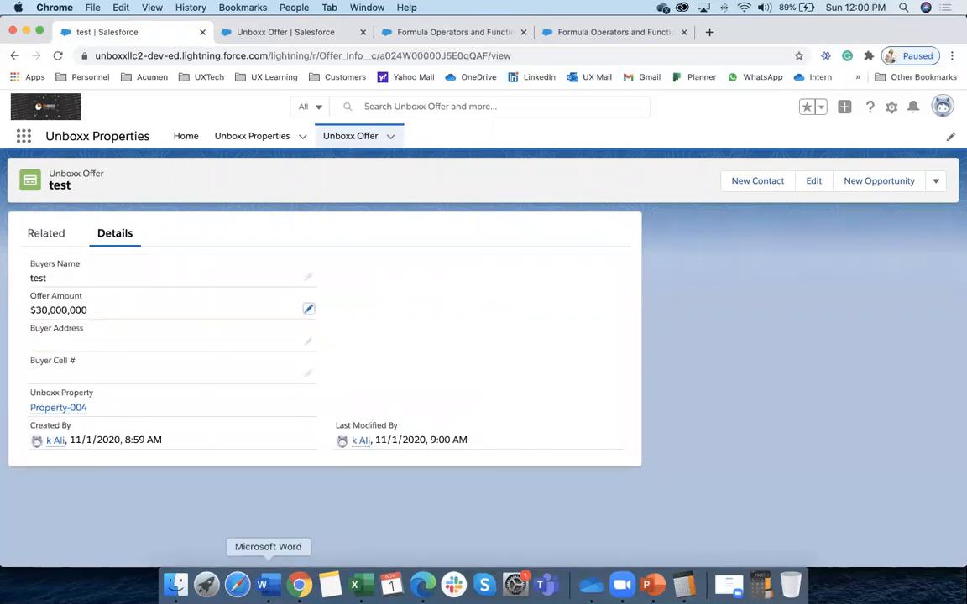
click(262, 585)
In Word, select the Cross Object Formula, Validation Rules, Roll up Summary and Lookup Filters headings
scroll(262, 284, up, 6)
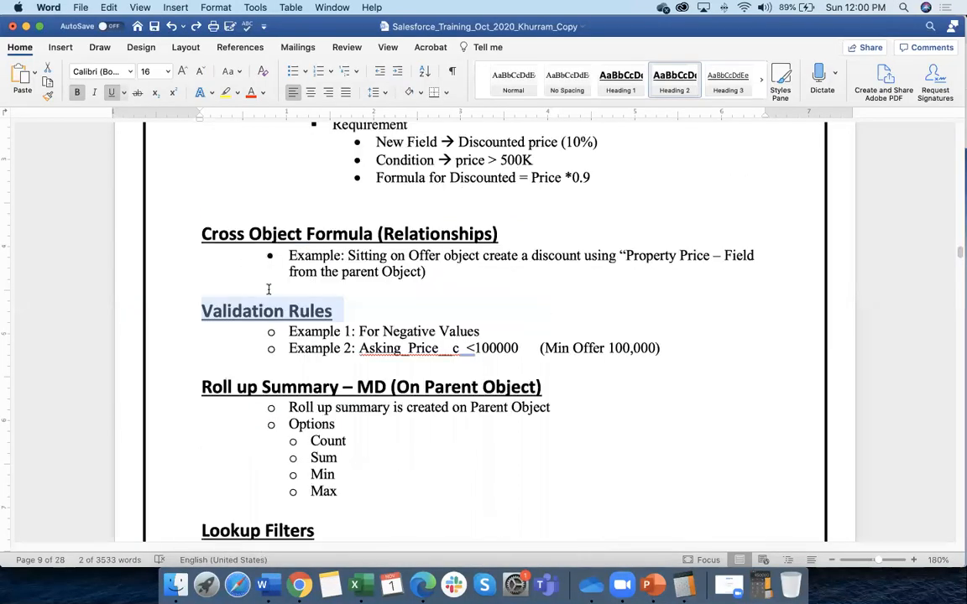
scroll(272, 290, down, 2)
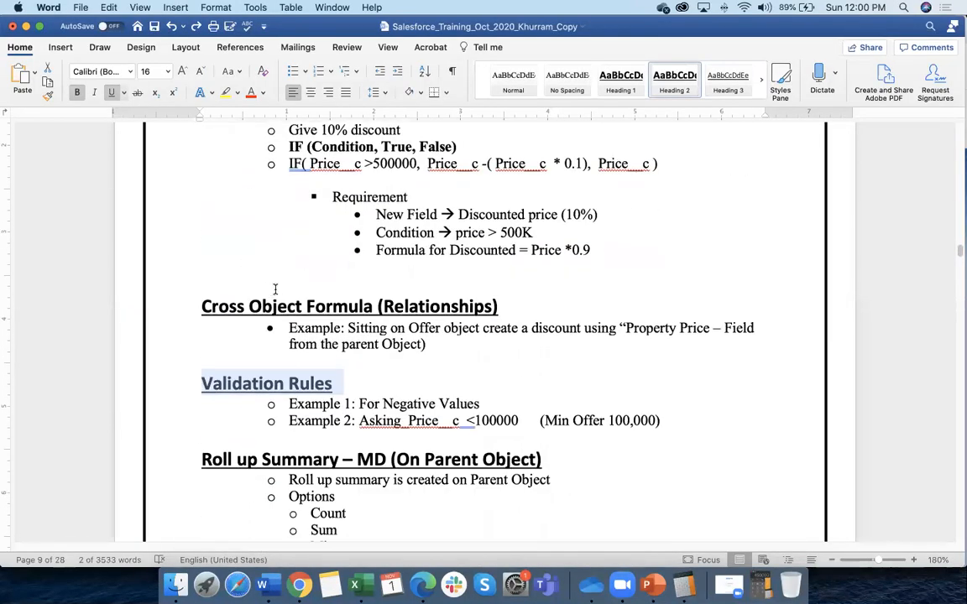
scroll(274, 289, down, 1)
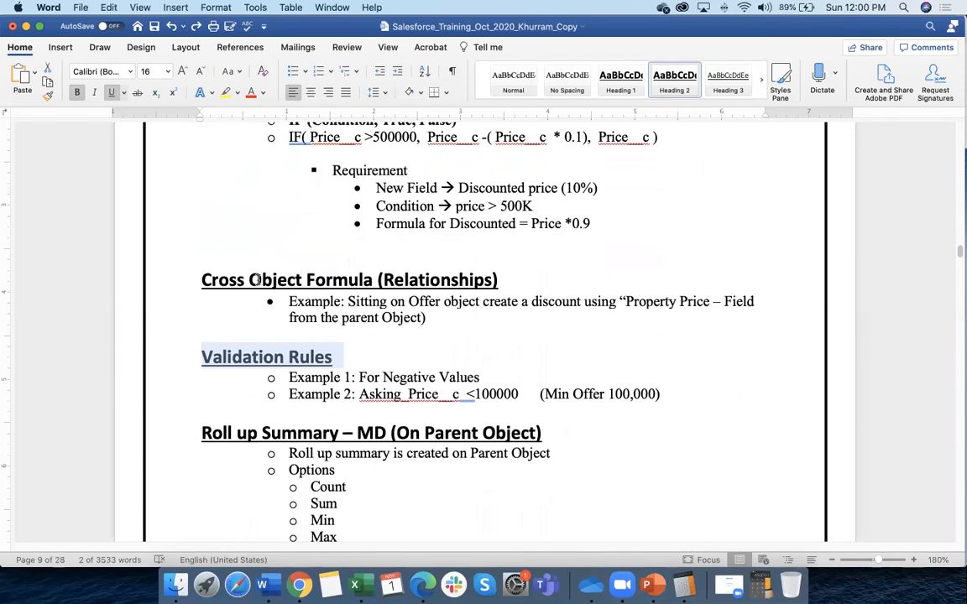
drag(204, 280, 493, 281)
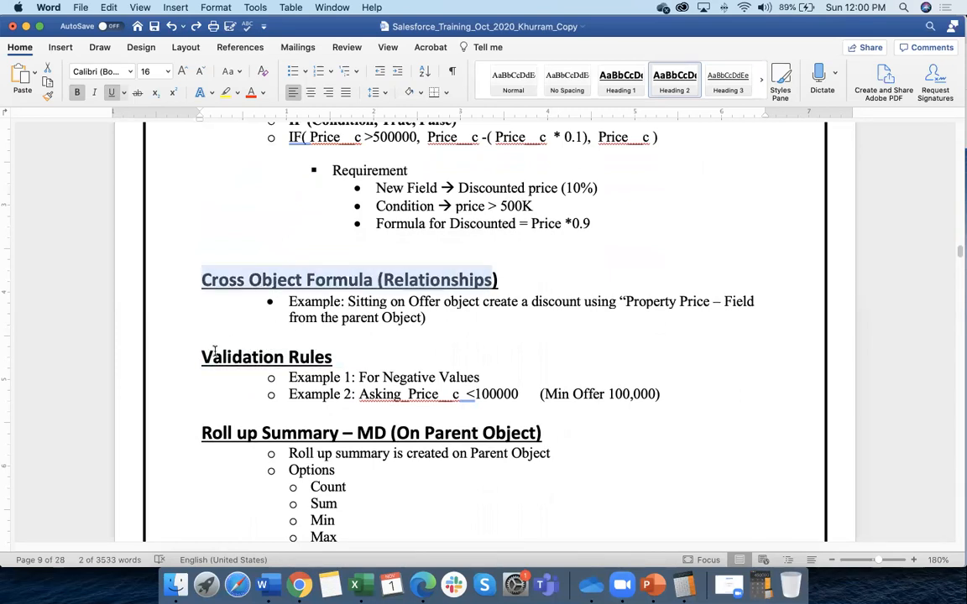
drag(213, 354, 334, 360)
scroll(326, 356, down, 2)
triple_click(317, 370)
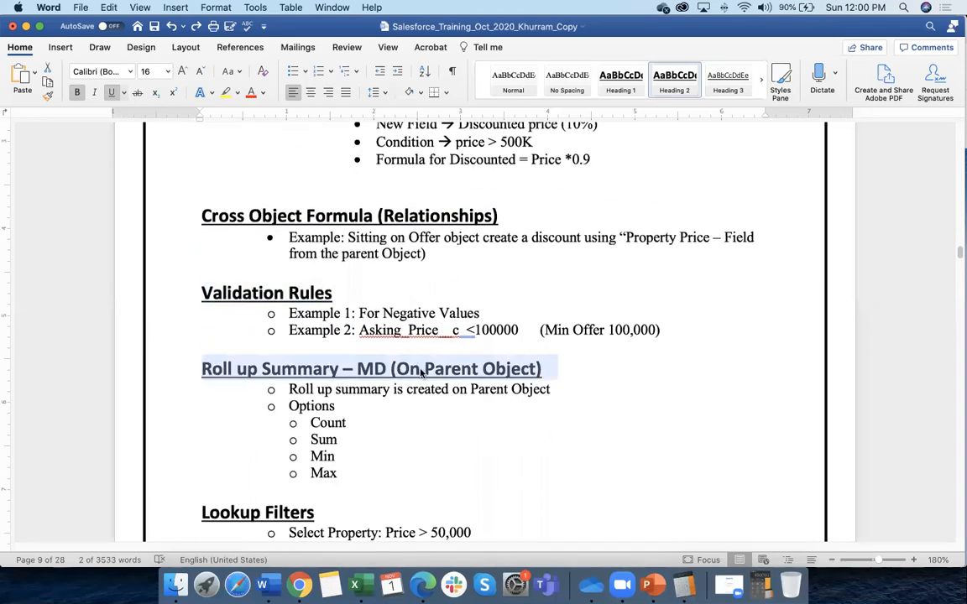
scroll(275, 374, down, 4)
click(183, 383)
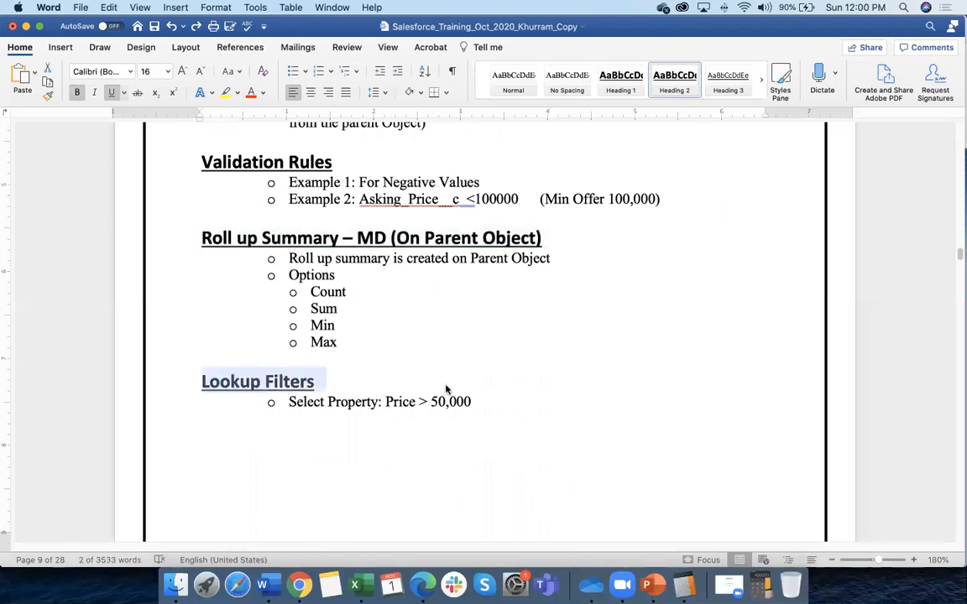
Scroll to the Session 3 topic list and highlight the '2nd User Setup' line
scroll(445, 388, down, 10)
scroll(444, 386, up, 10)
scroll(443, 386, up, 15)
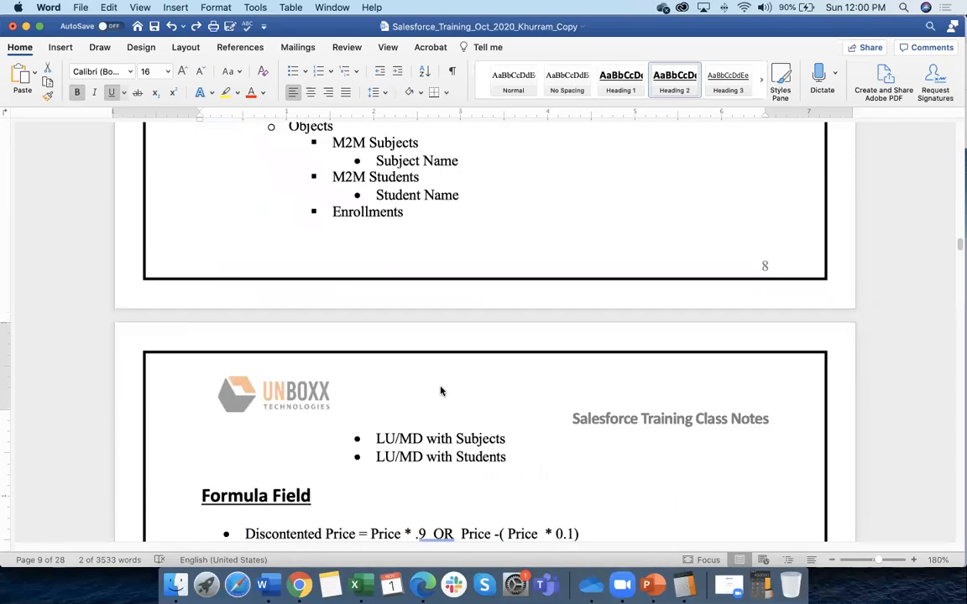
scroll(440, 387, down, 12)
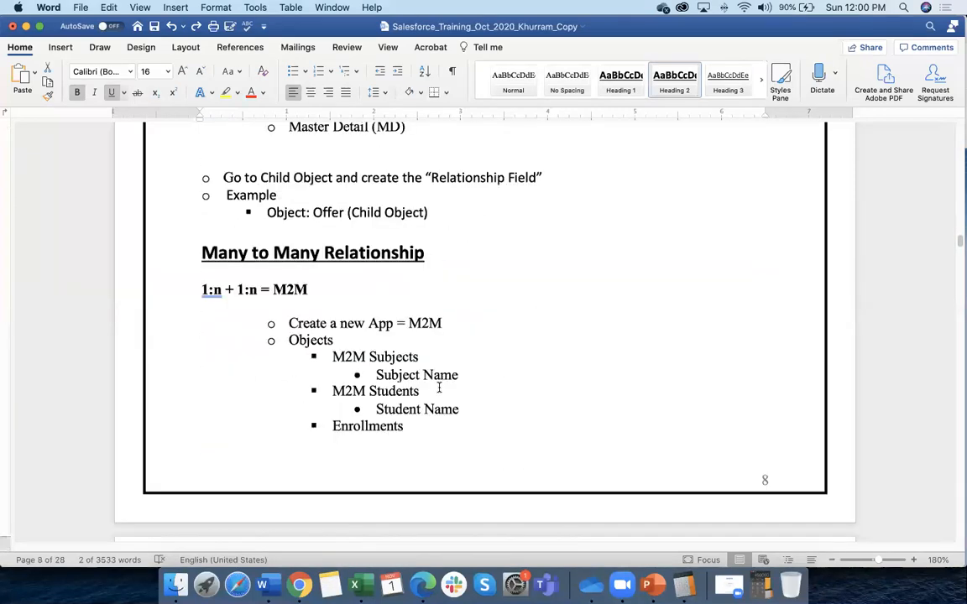
scroll(438, 388, down, 10)
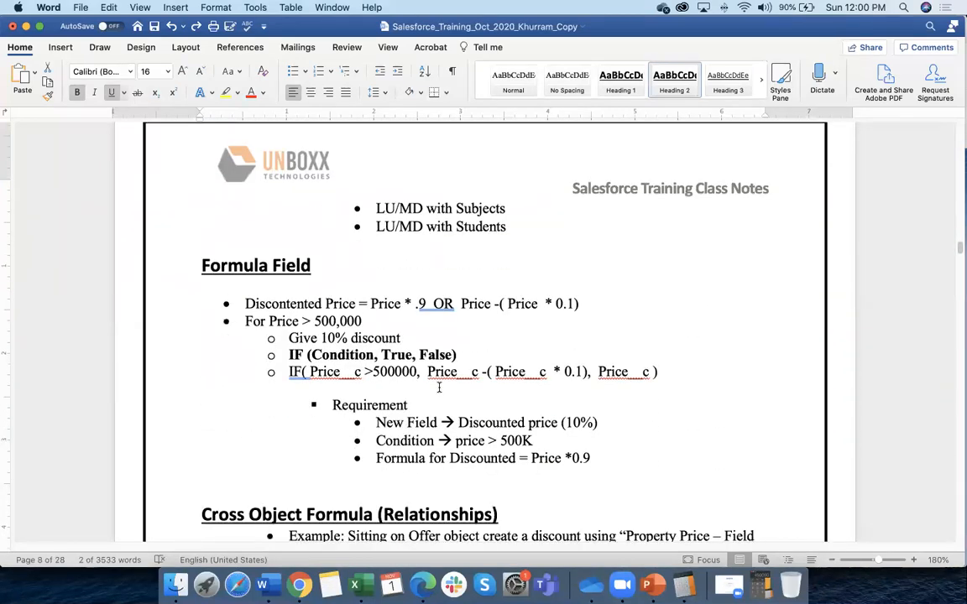
scroll(379, 366, down, 4)
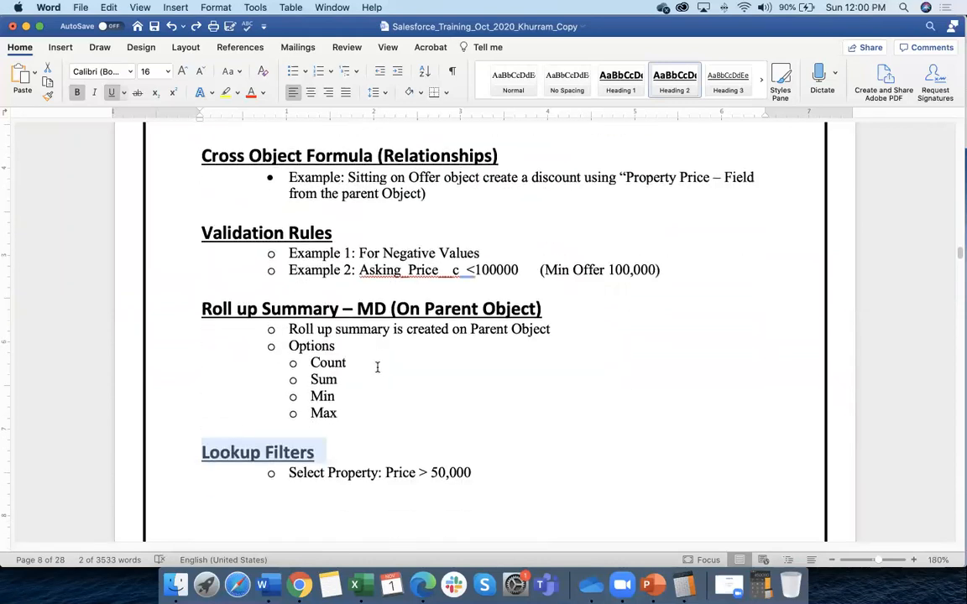
scroll(418, 414, down, 8)
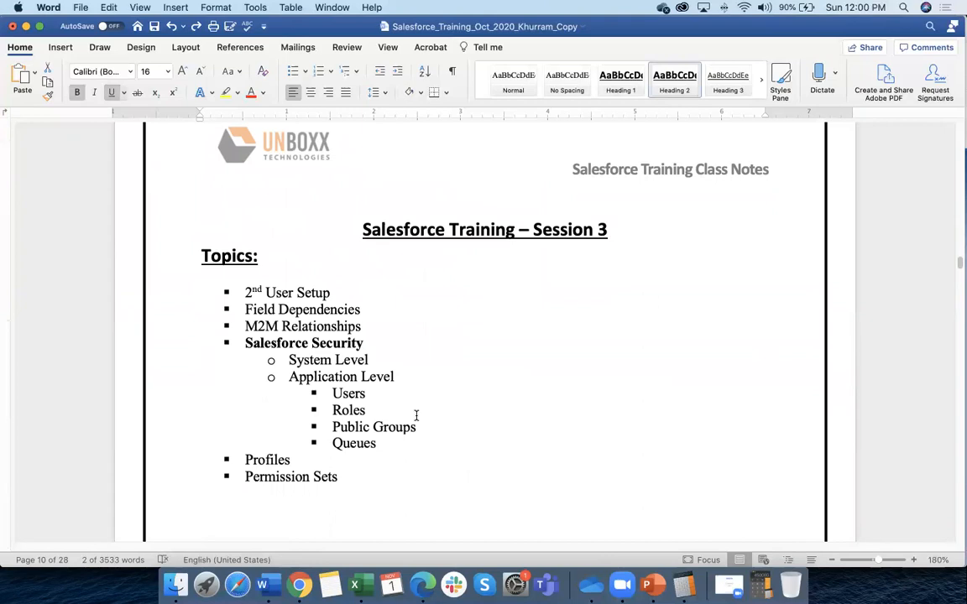
drag(333, 292, 245, 292)
click(341, 292)
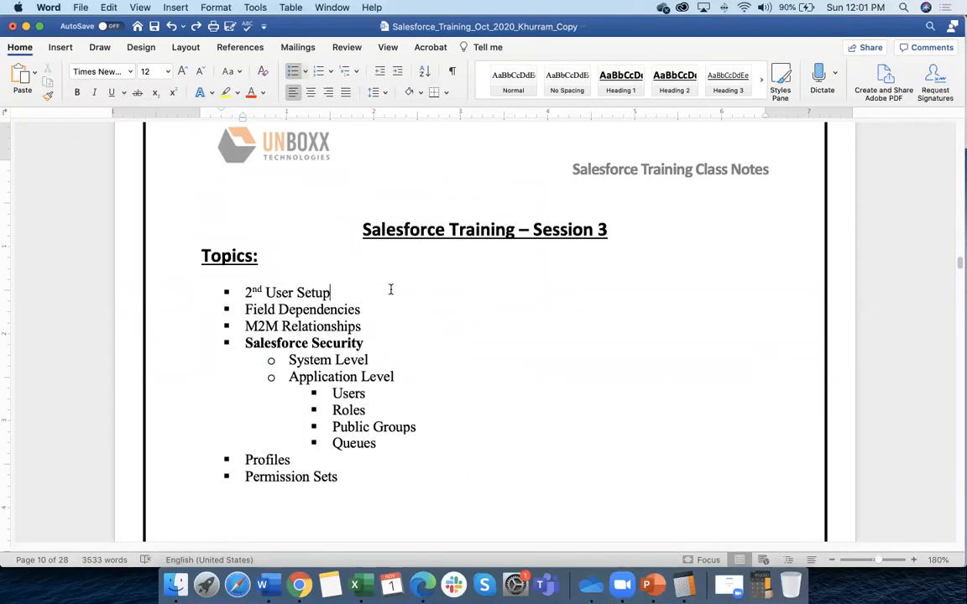
drag(247, 292, 343, 299)
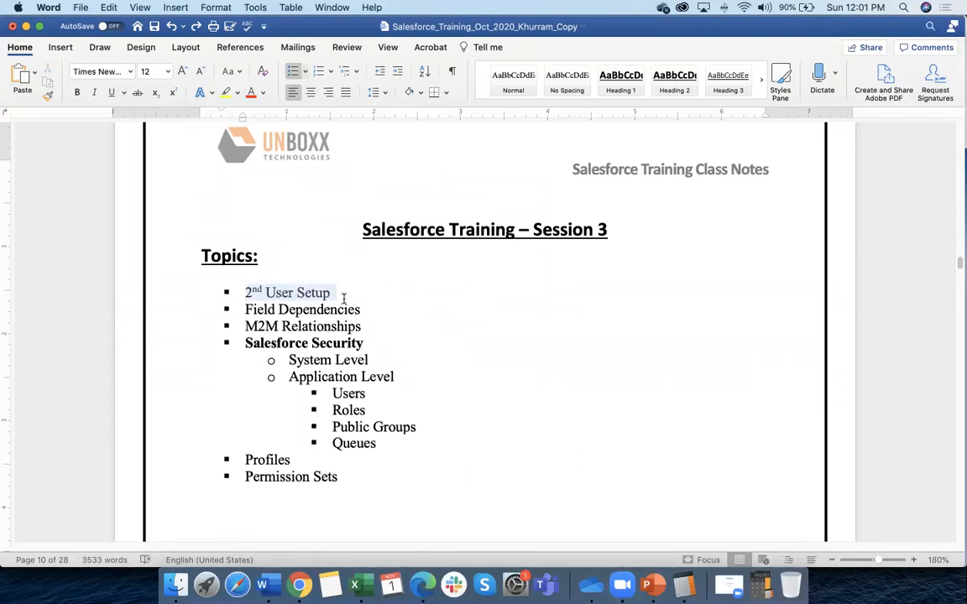